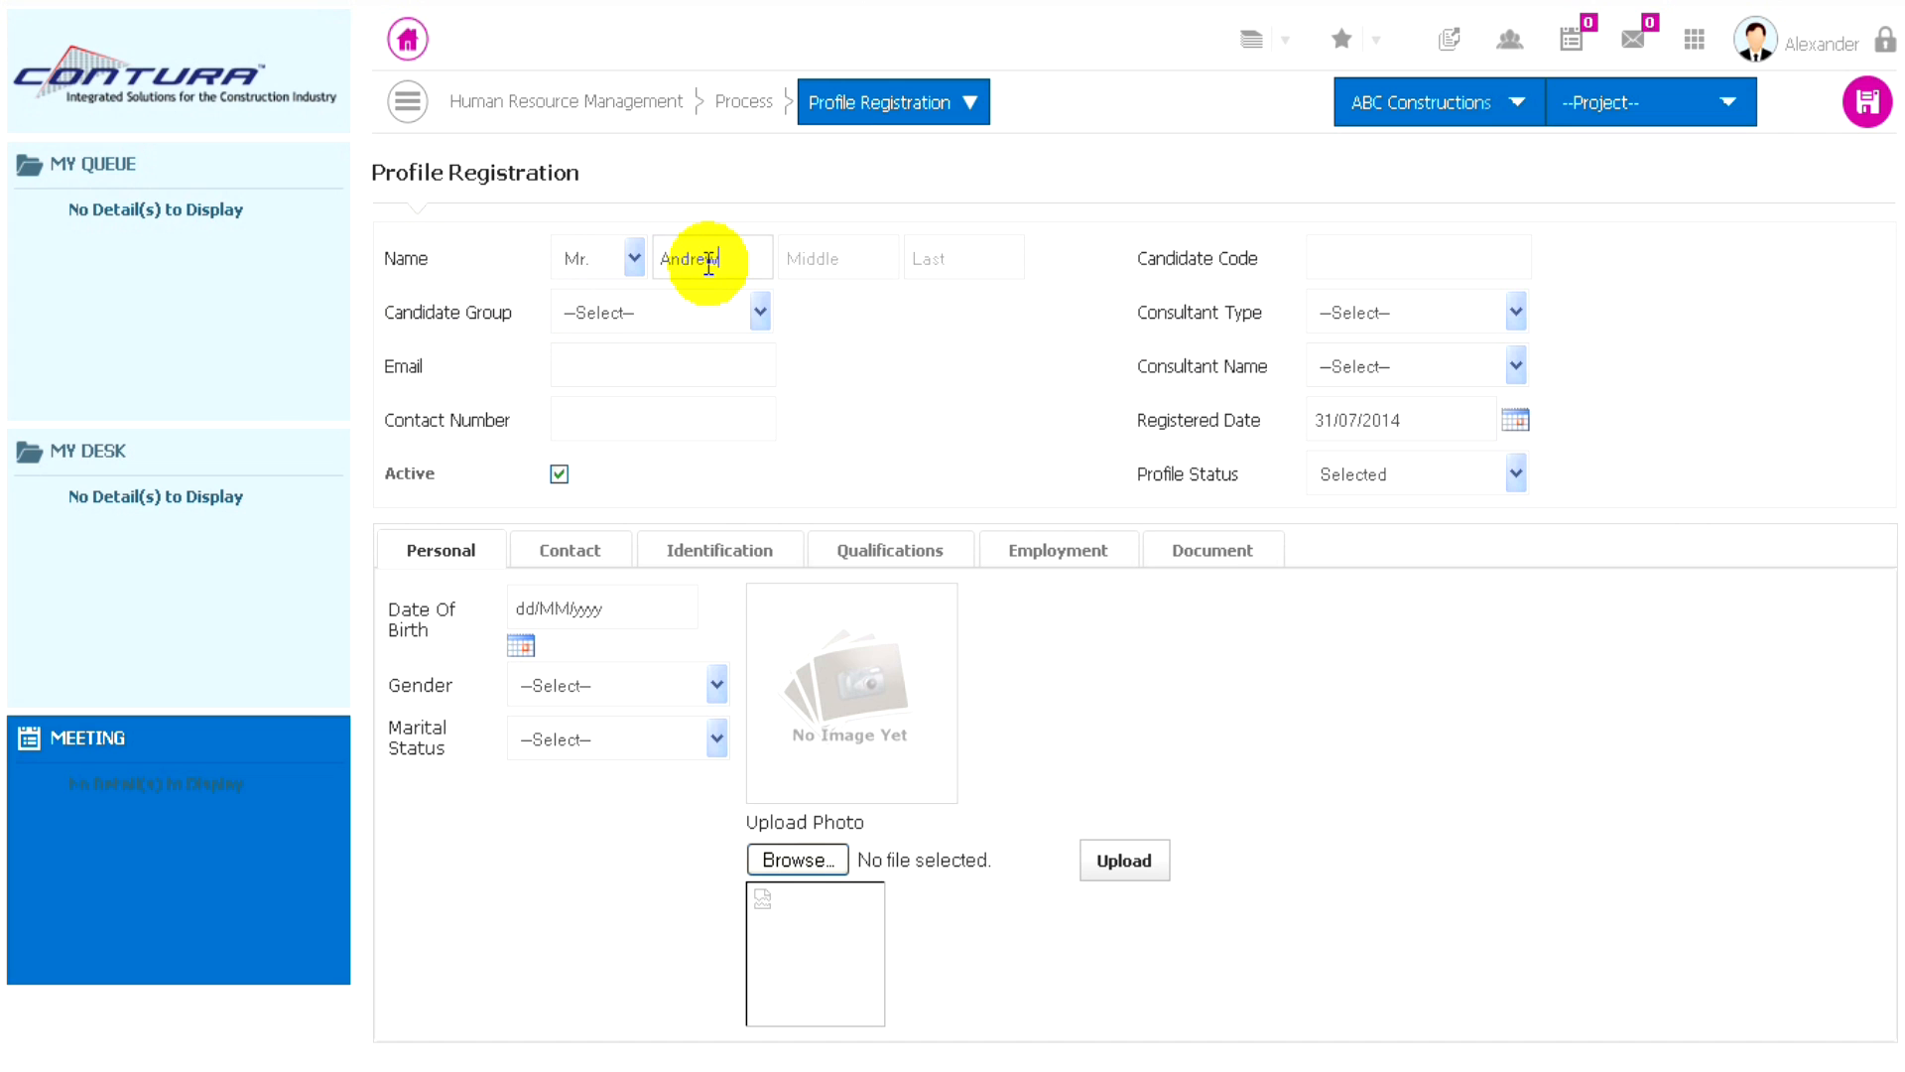
- Enter the candidate's last name and set the candidate group to Middle Management
{"action": "left_click", "coordinate": [931, 260]}
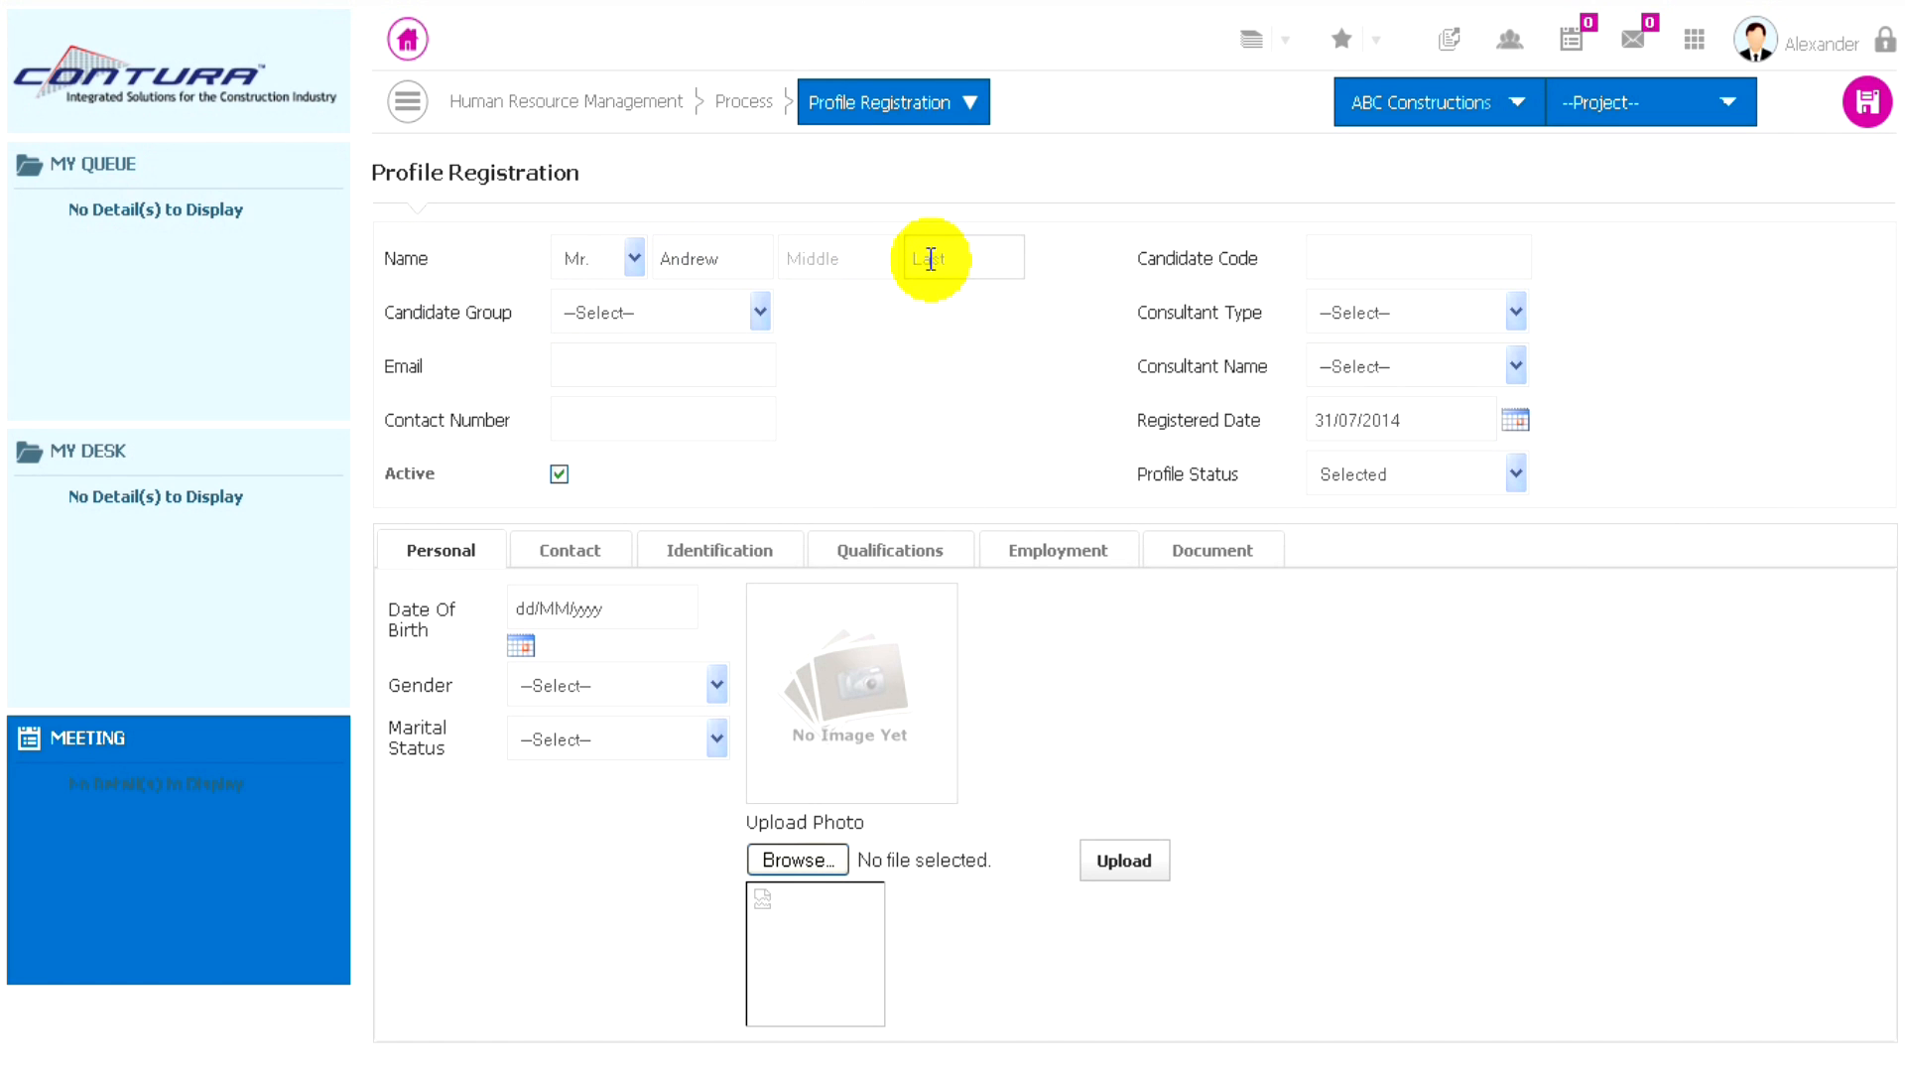
{"action": "type", "text": "Simon"}
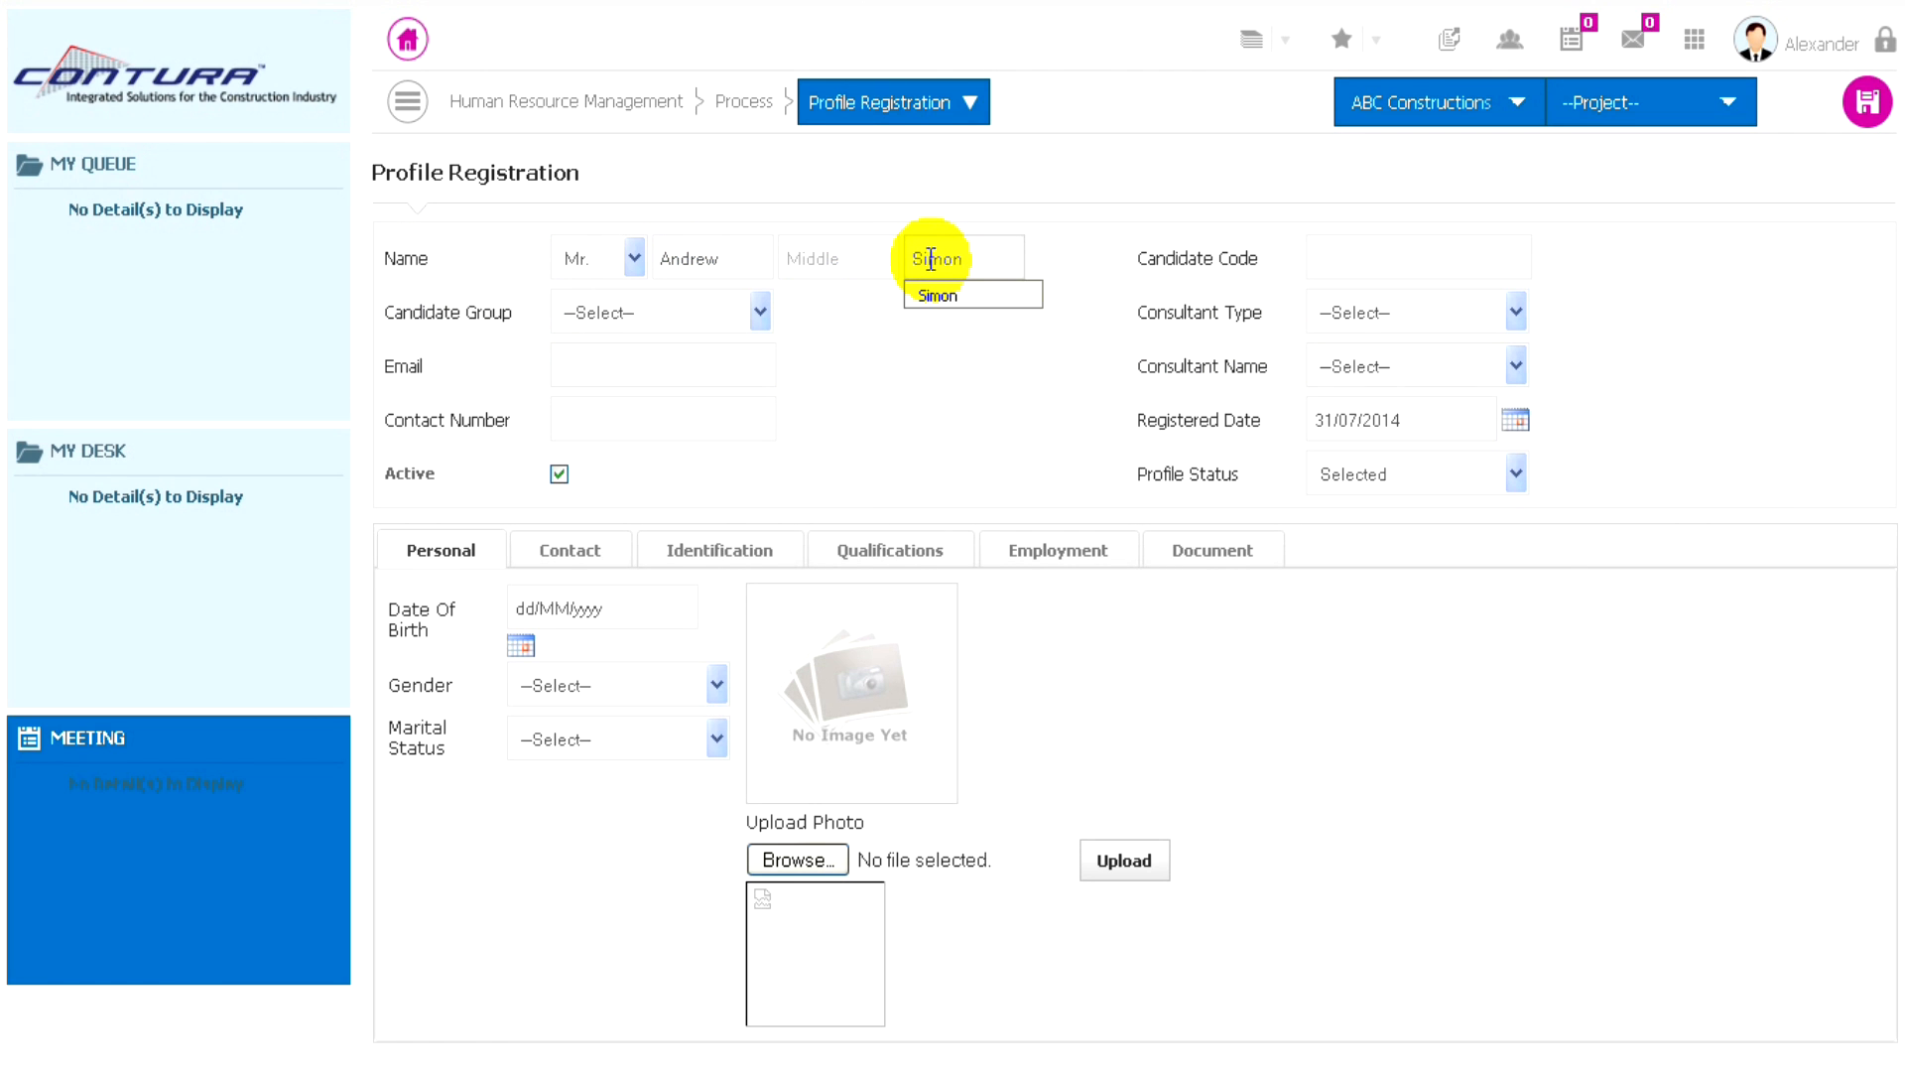
{"action": "left_click", "coordinate": [890, 366]}
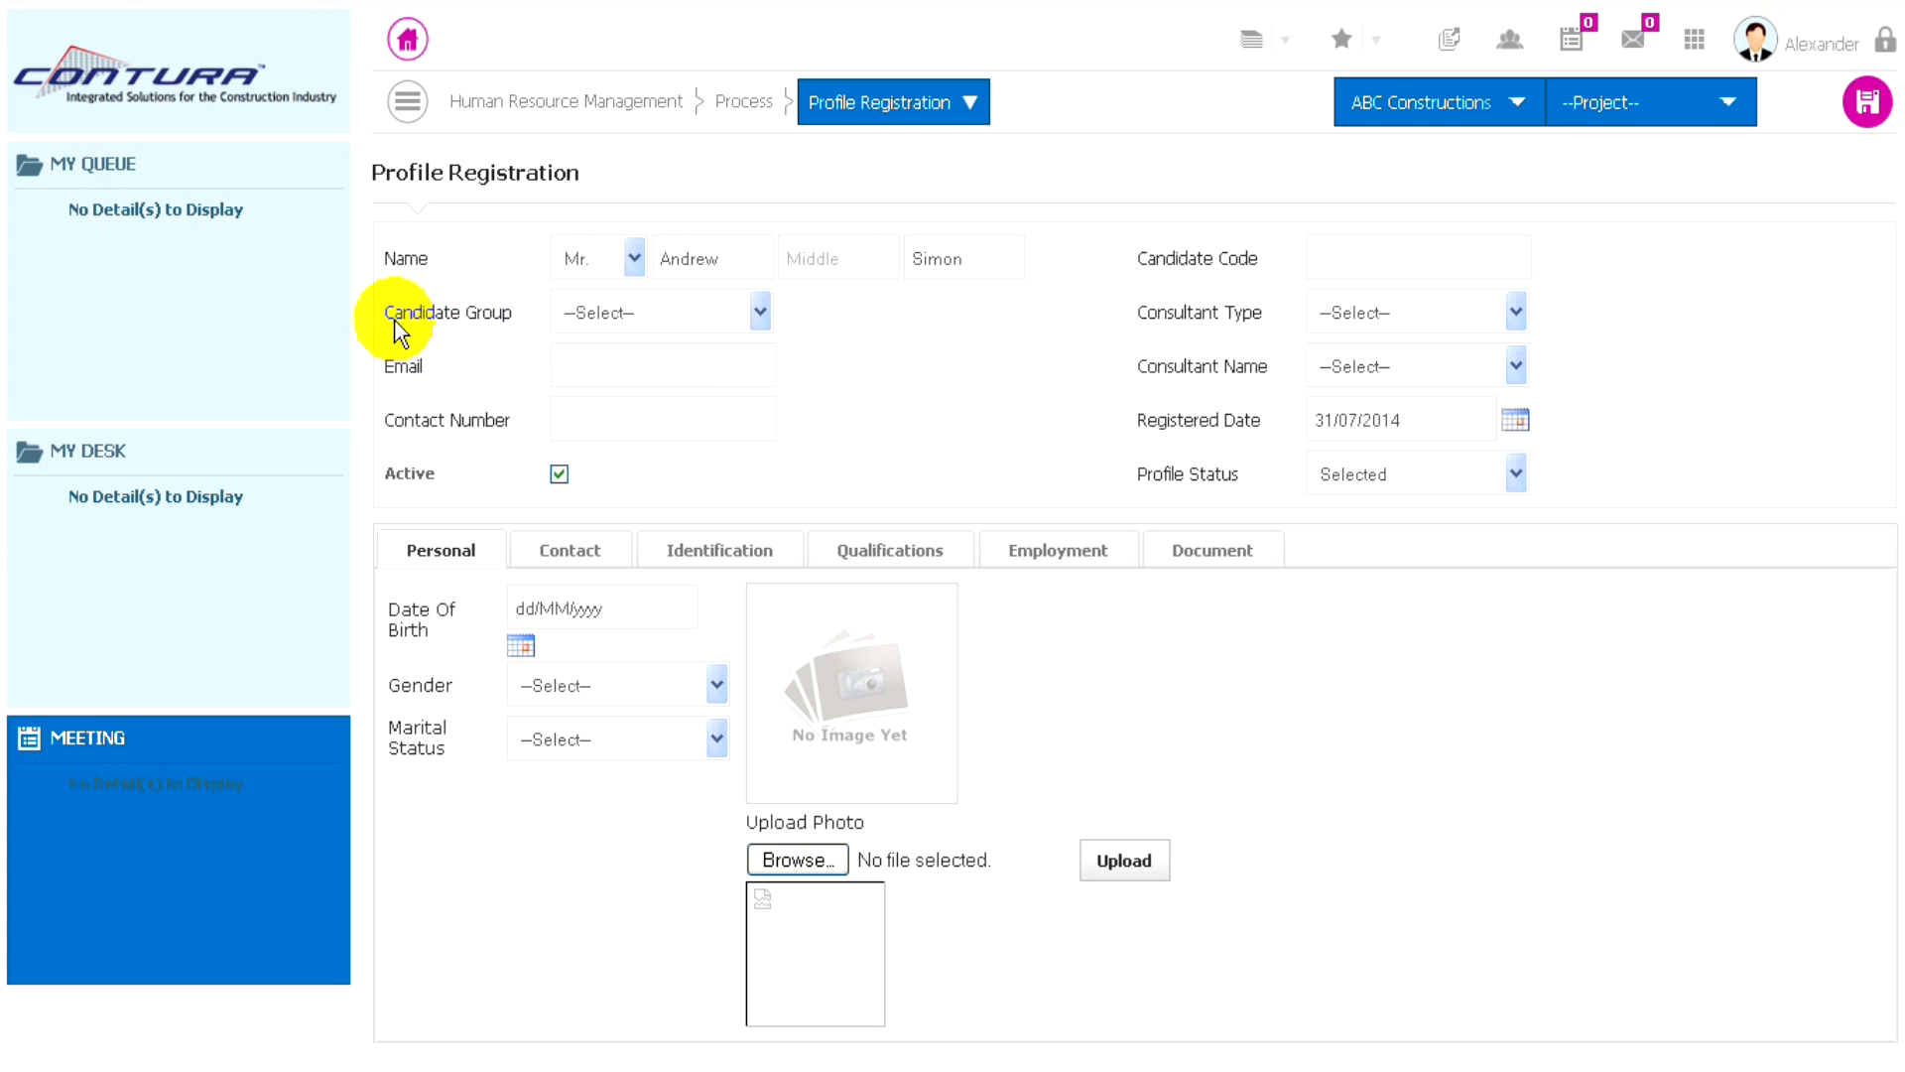
{"action": "left_click", "coordinate": [705, 315]}
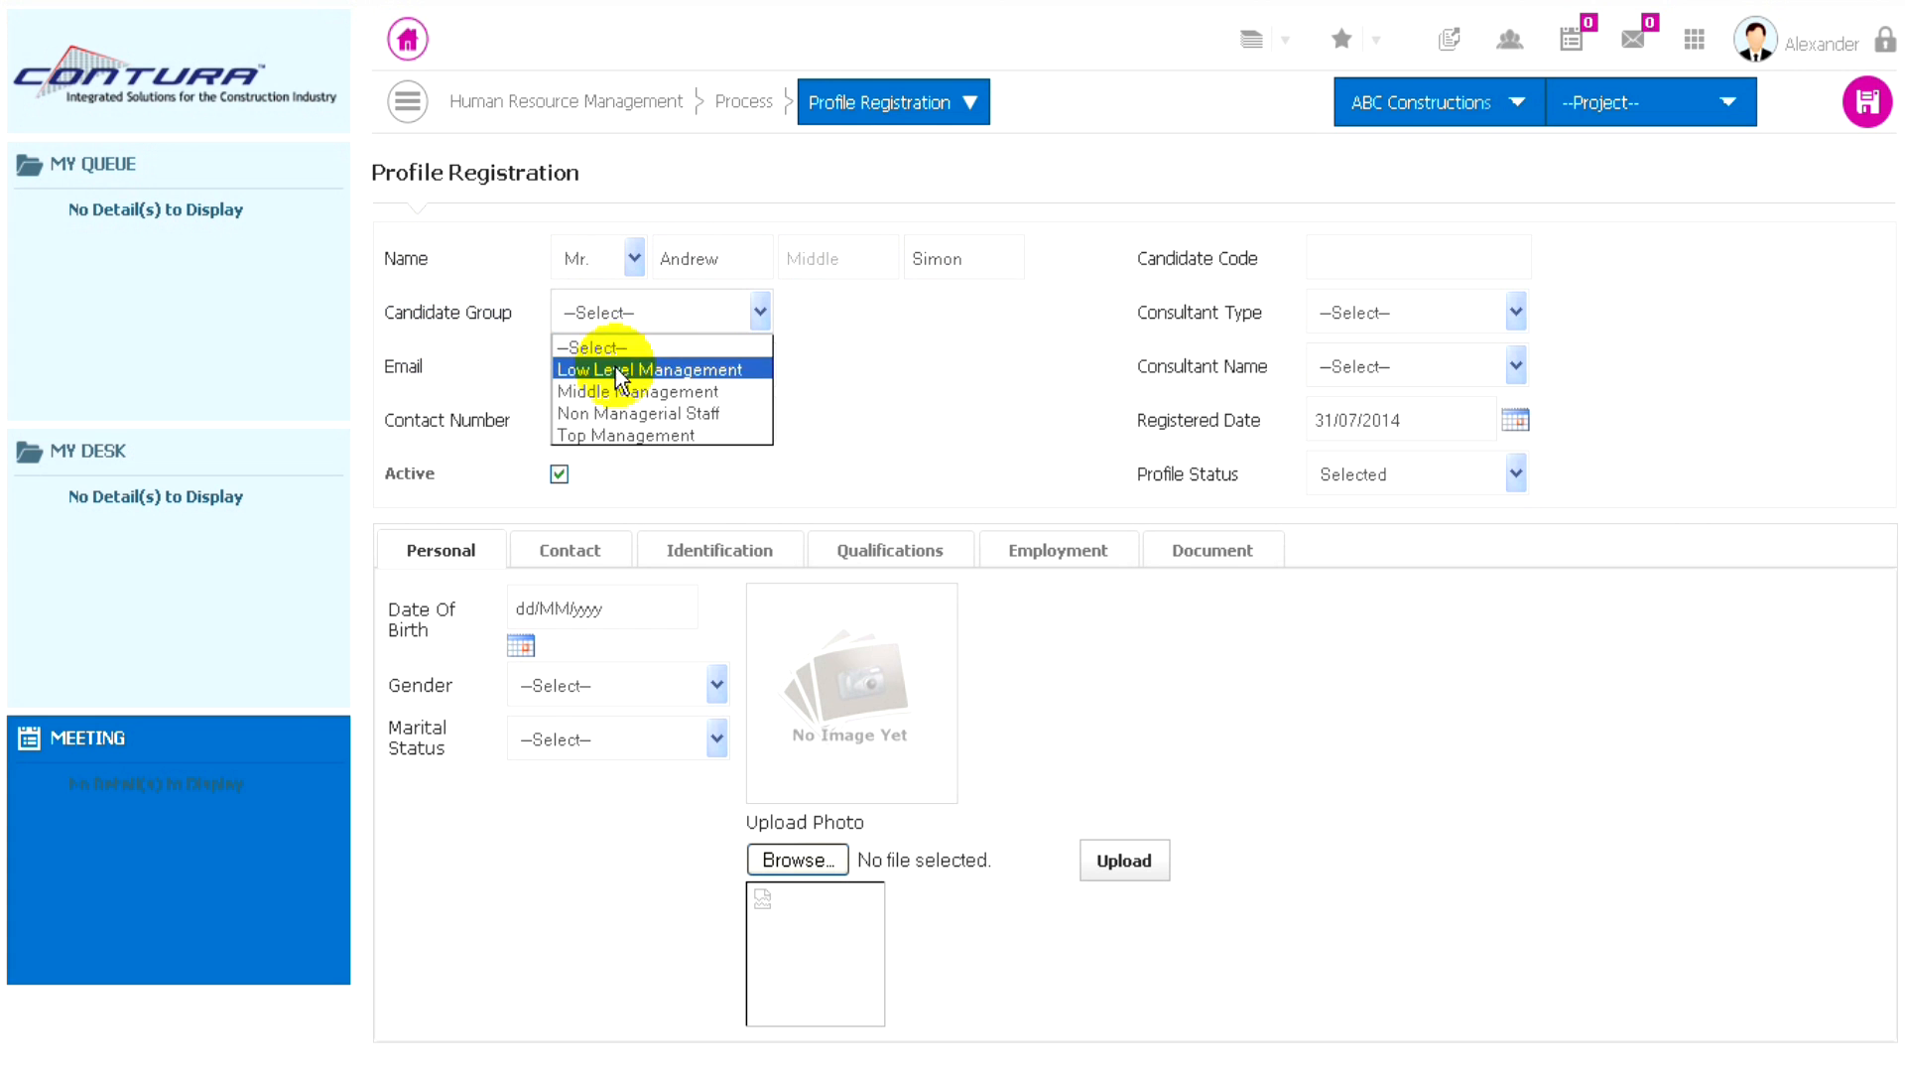
{"action": "left_click", "coordinate": [629, 392]}
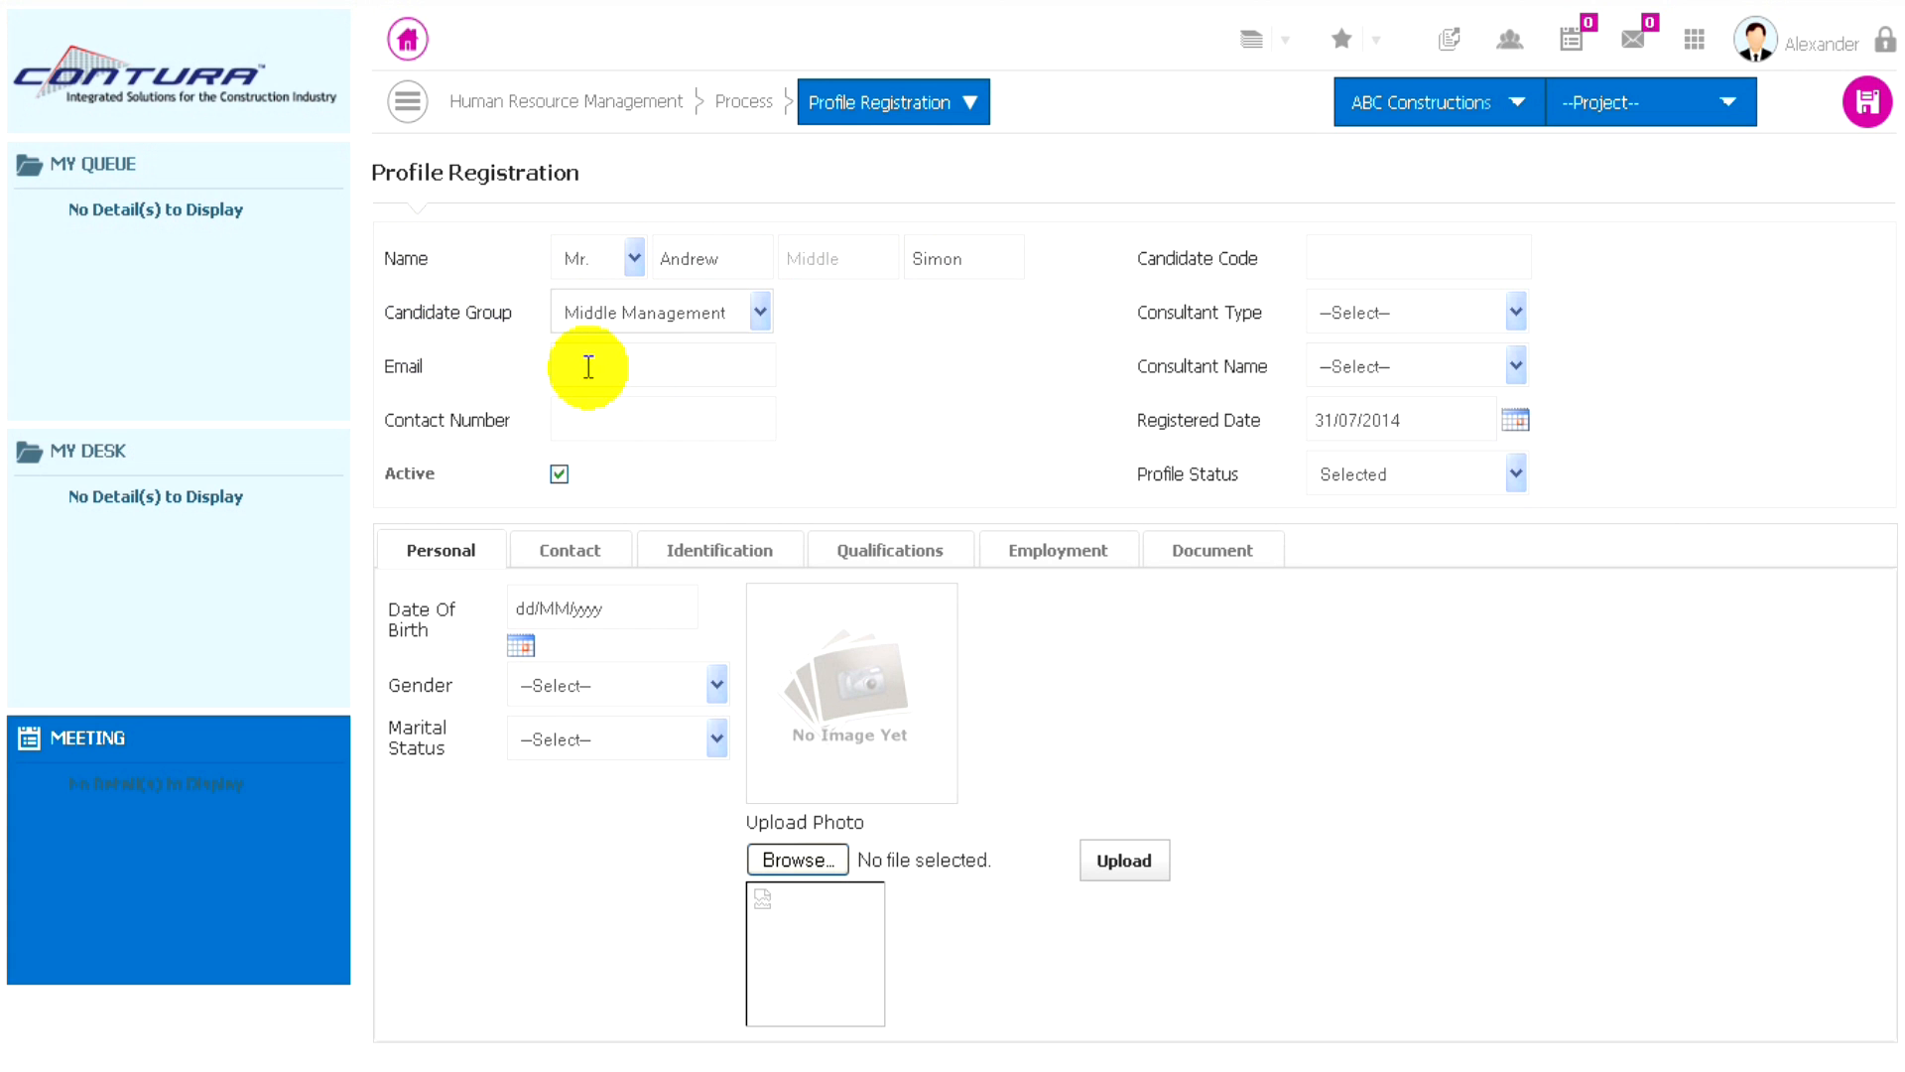
- Fill in the candidate's email address and contact number
{"action": "left_click", "coordinate": [589, 367]}
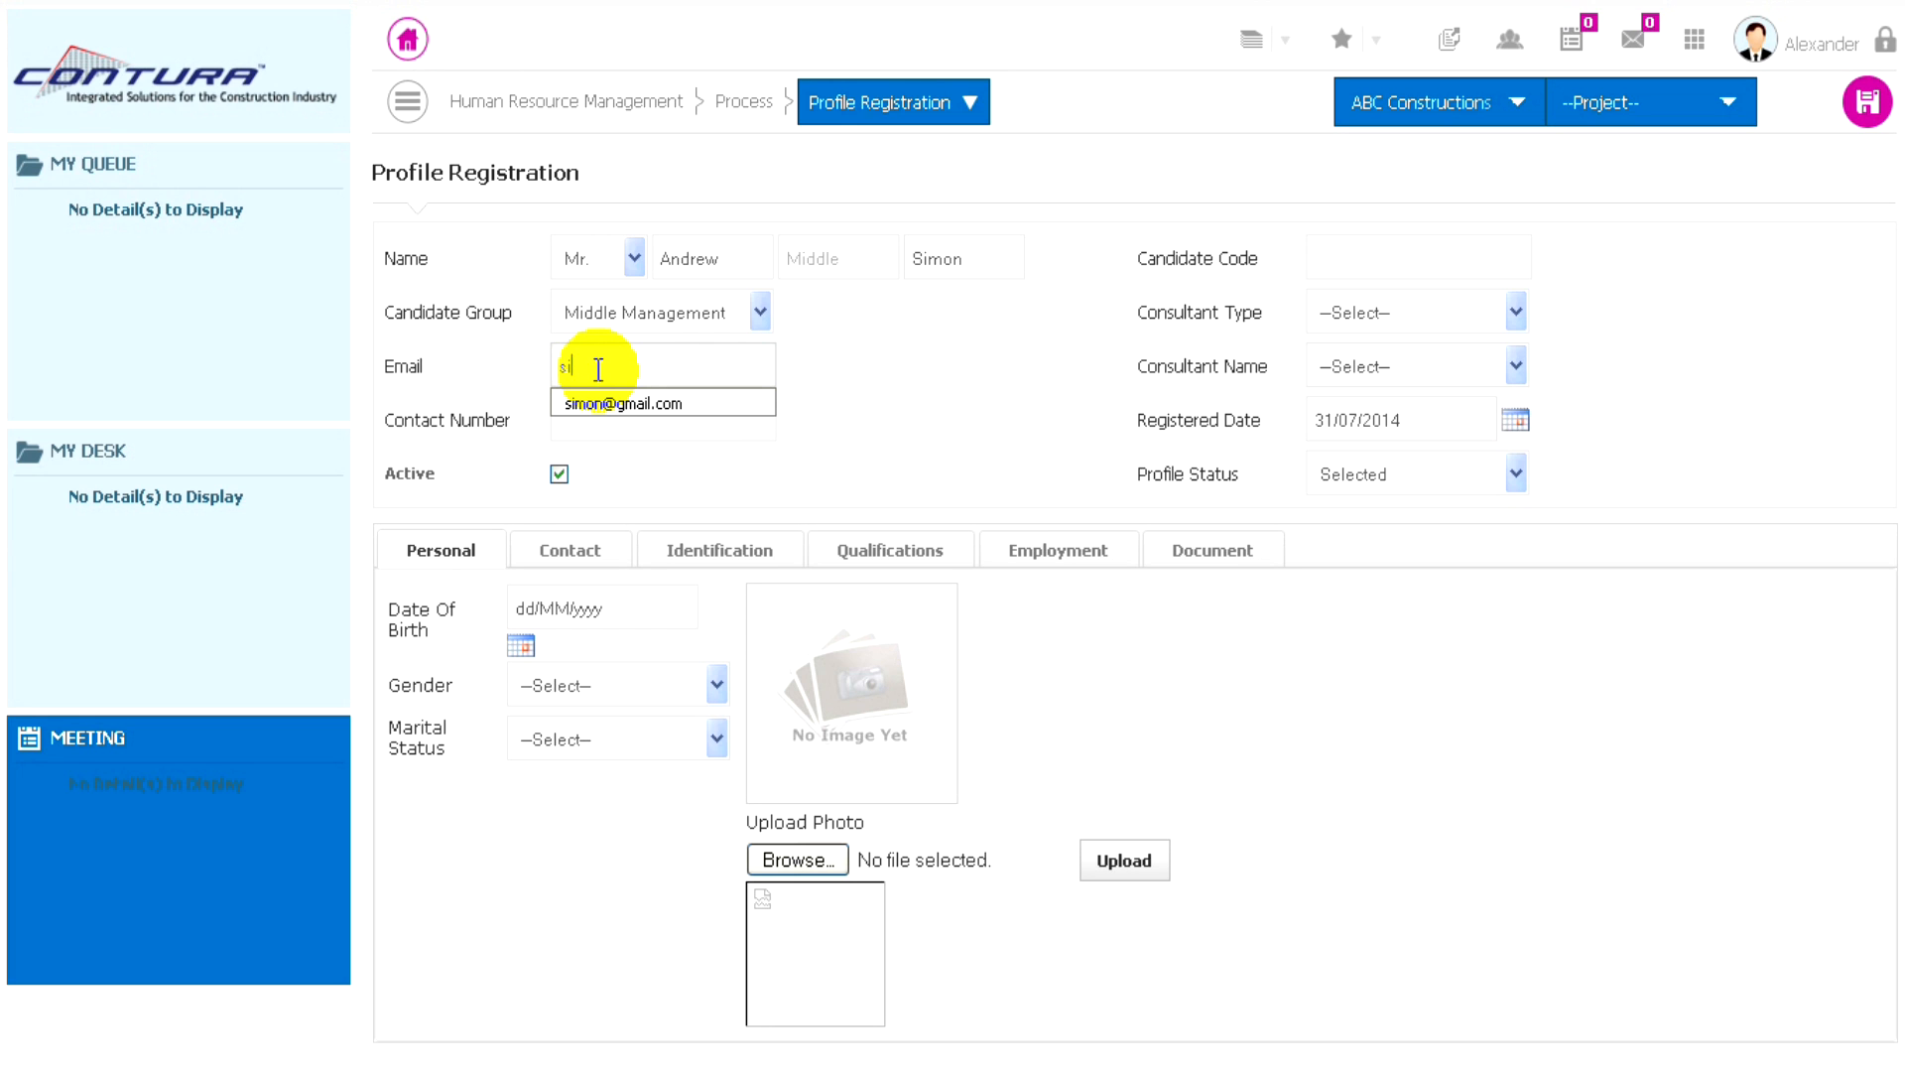
{"action": "key", "text": "Down"}
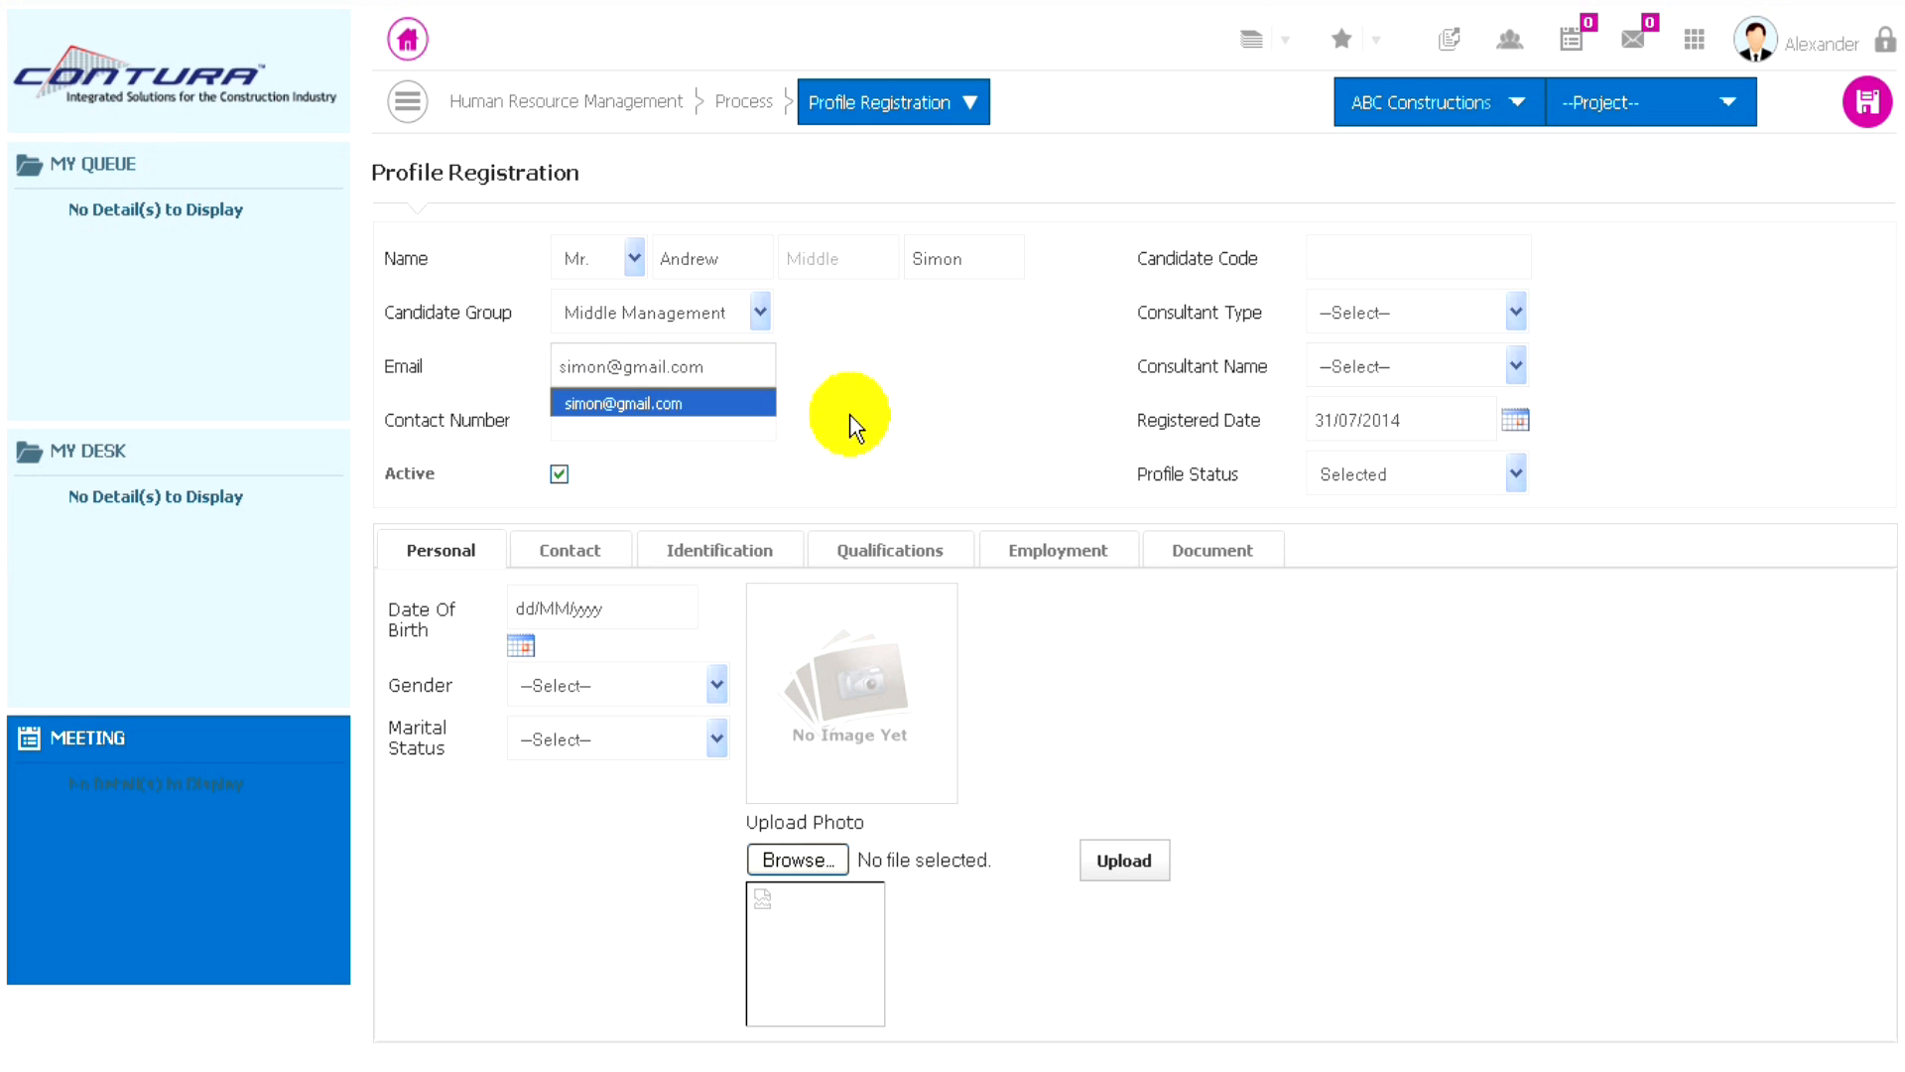
{"action": "key", "text": "Return"}
{"action": "left_click", "coordinate": [629, 427]}
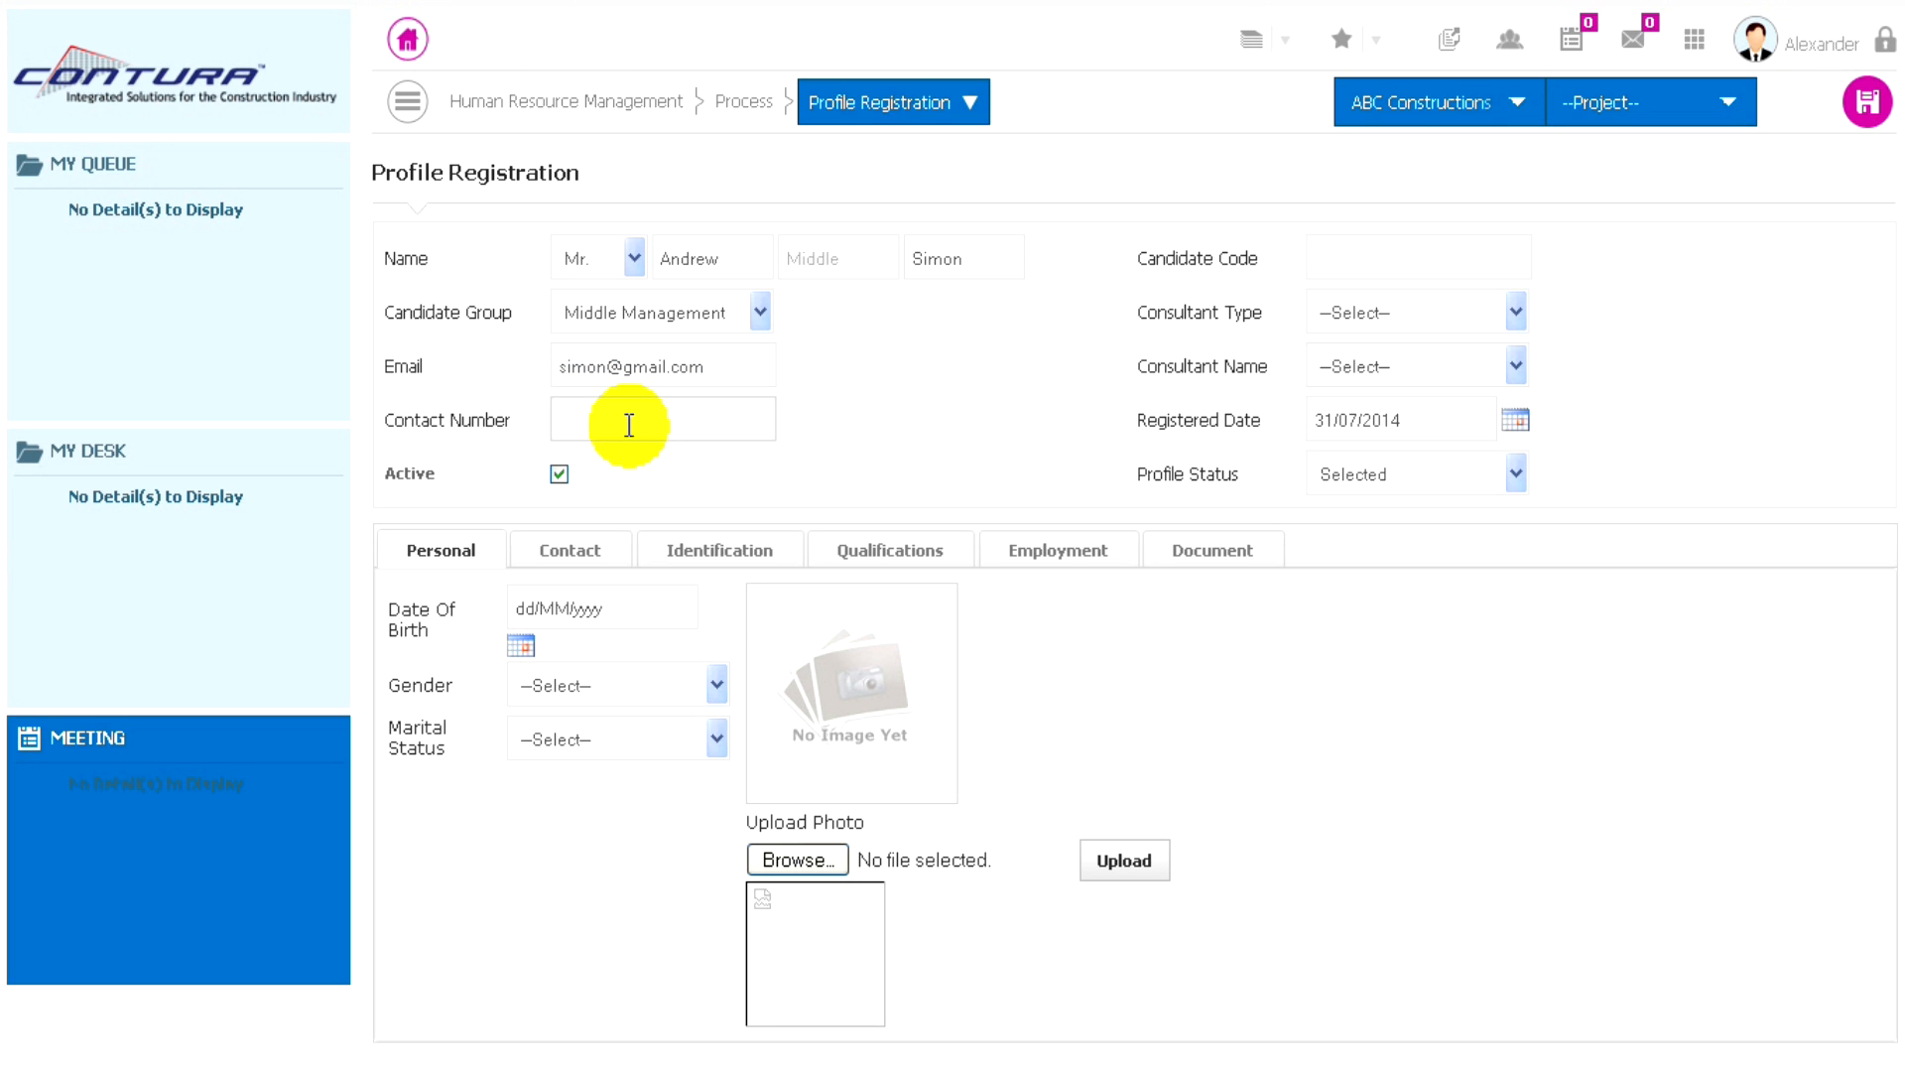
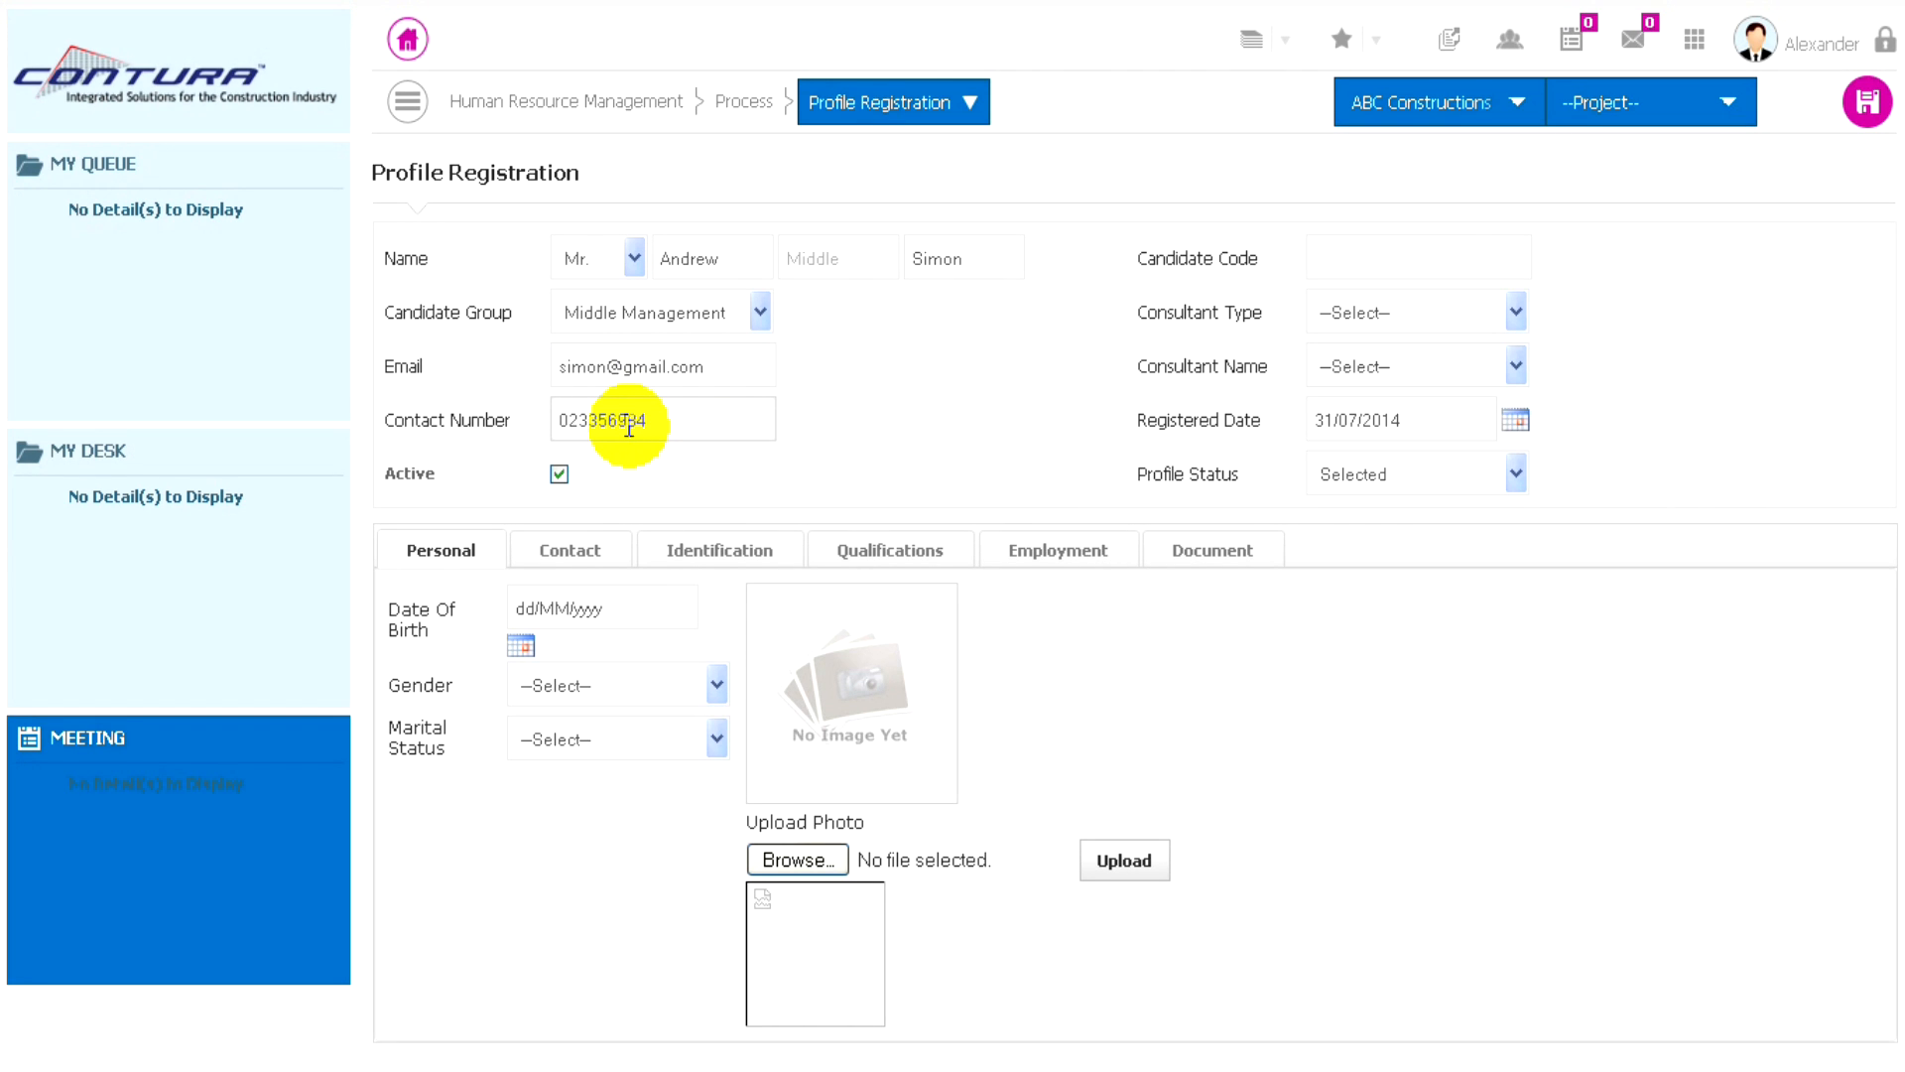
- Set the consultant type to Consultant with Adomkop Ltd as consultant name, and choose Selected as the profile status
{"action": "left_click", "coordinate": [1451, 330]}
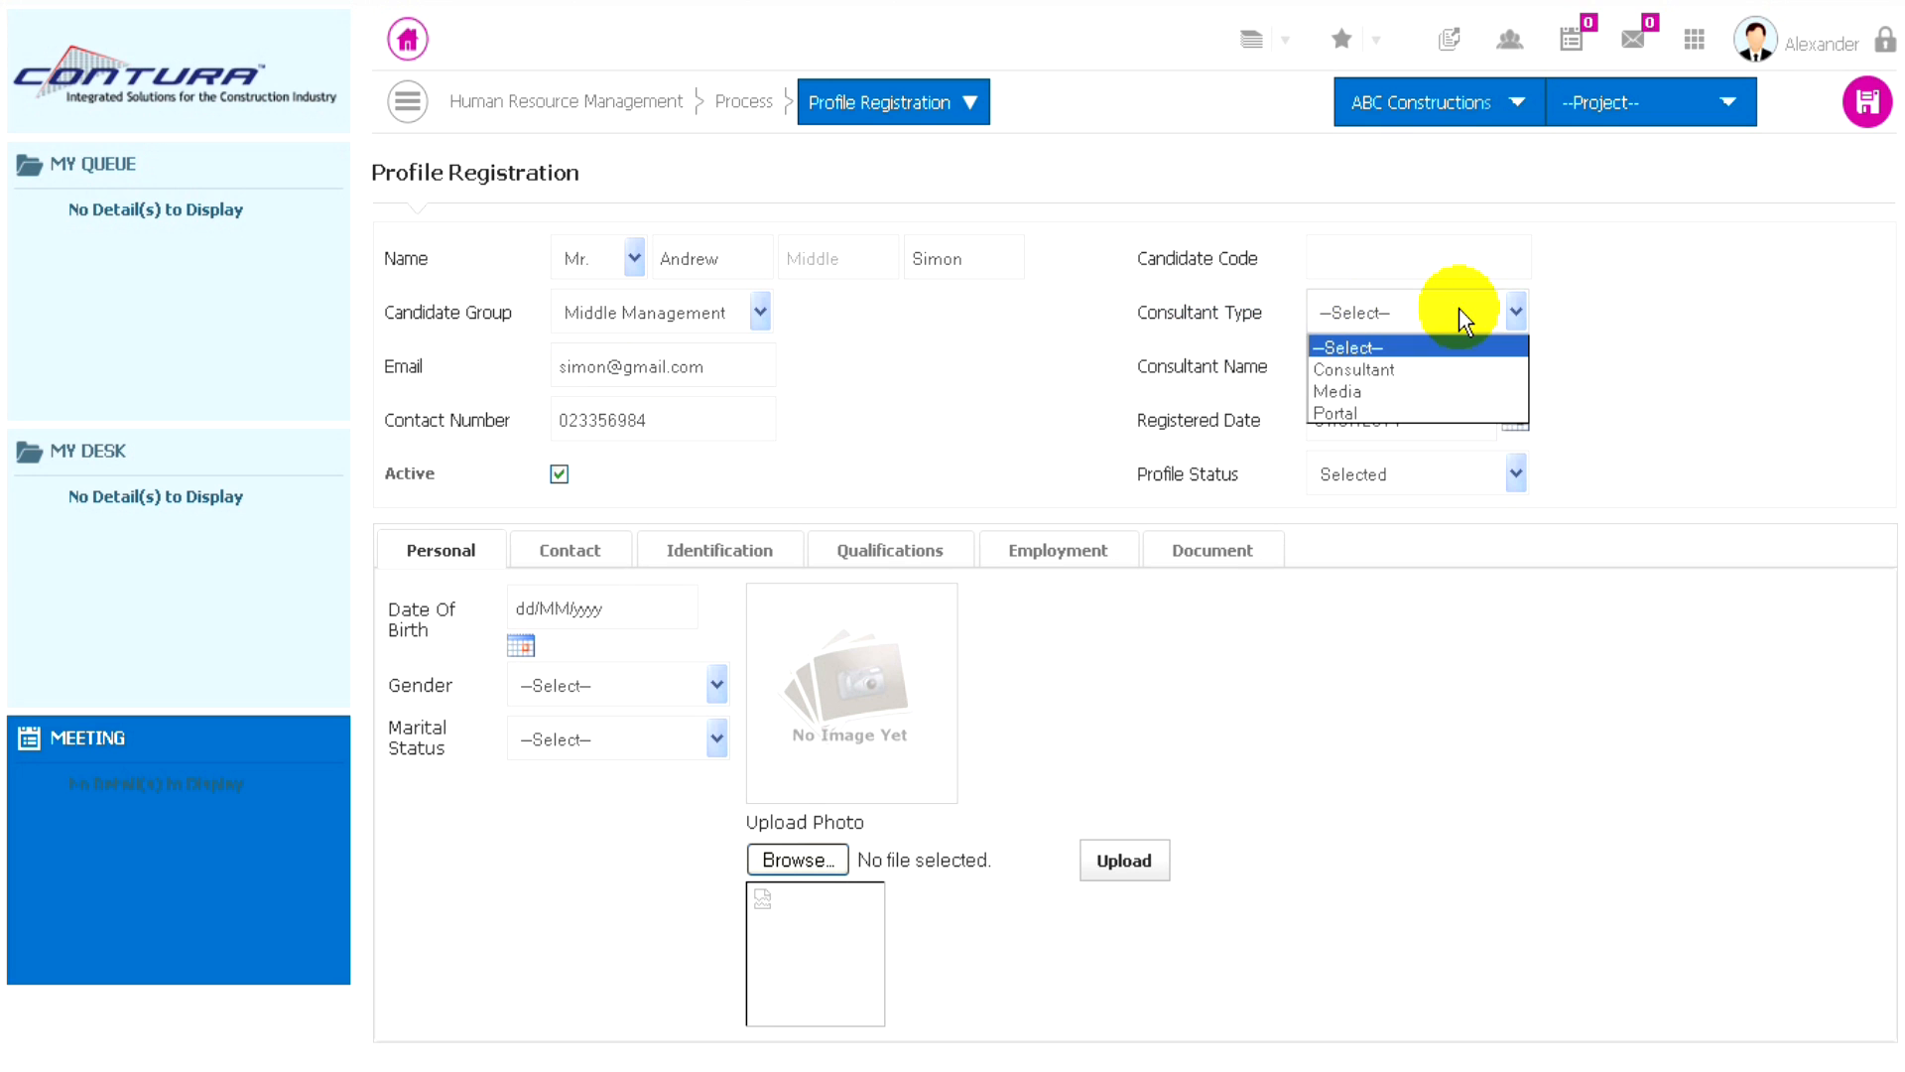
{"action": "left_click", "coordinate": [1355, 369]}
{"action": "left_click", "coordinate": [1420, 365]}
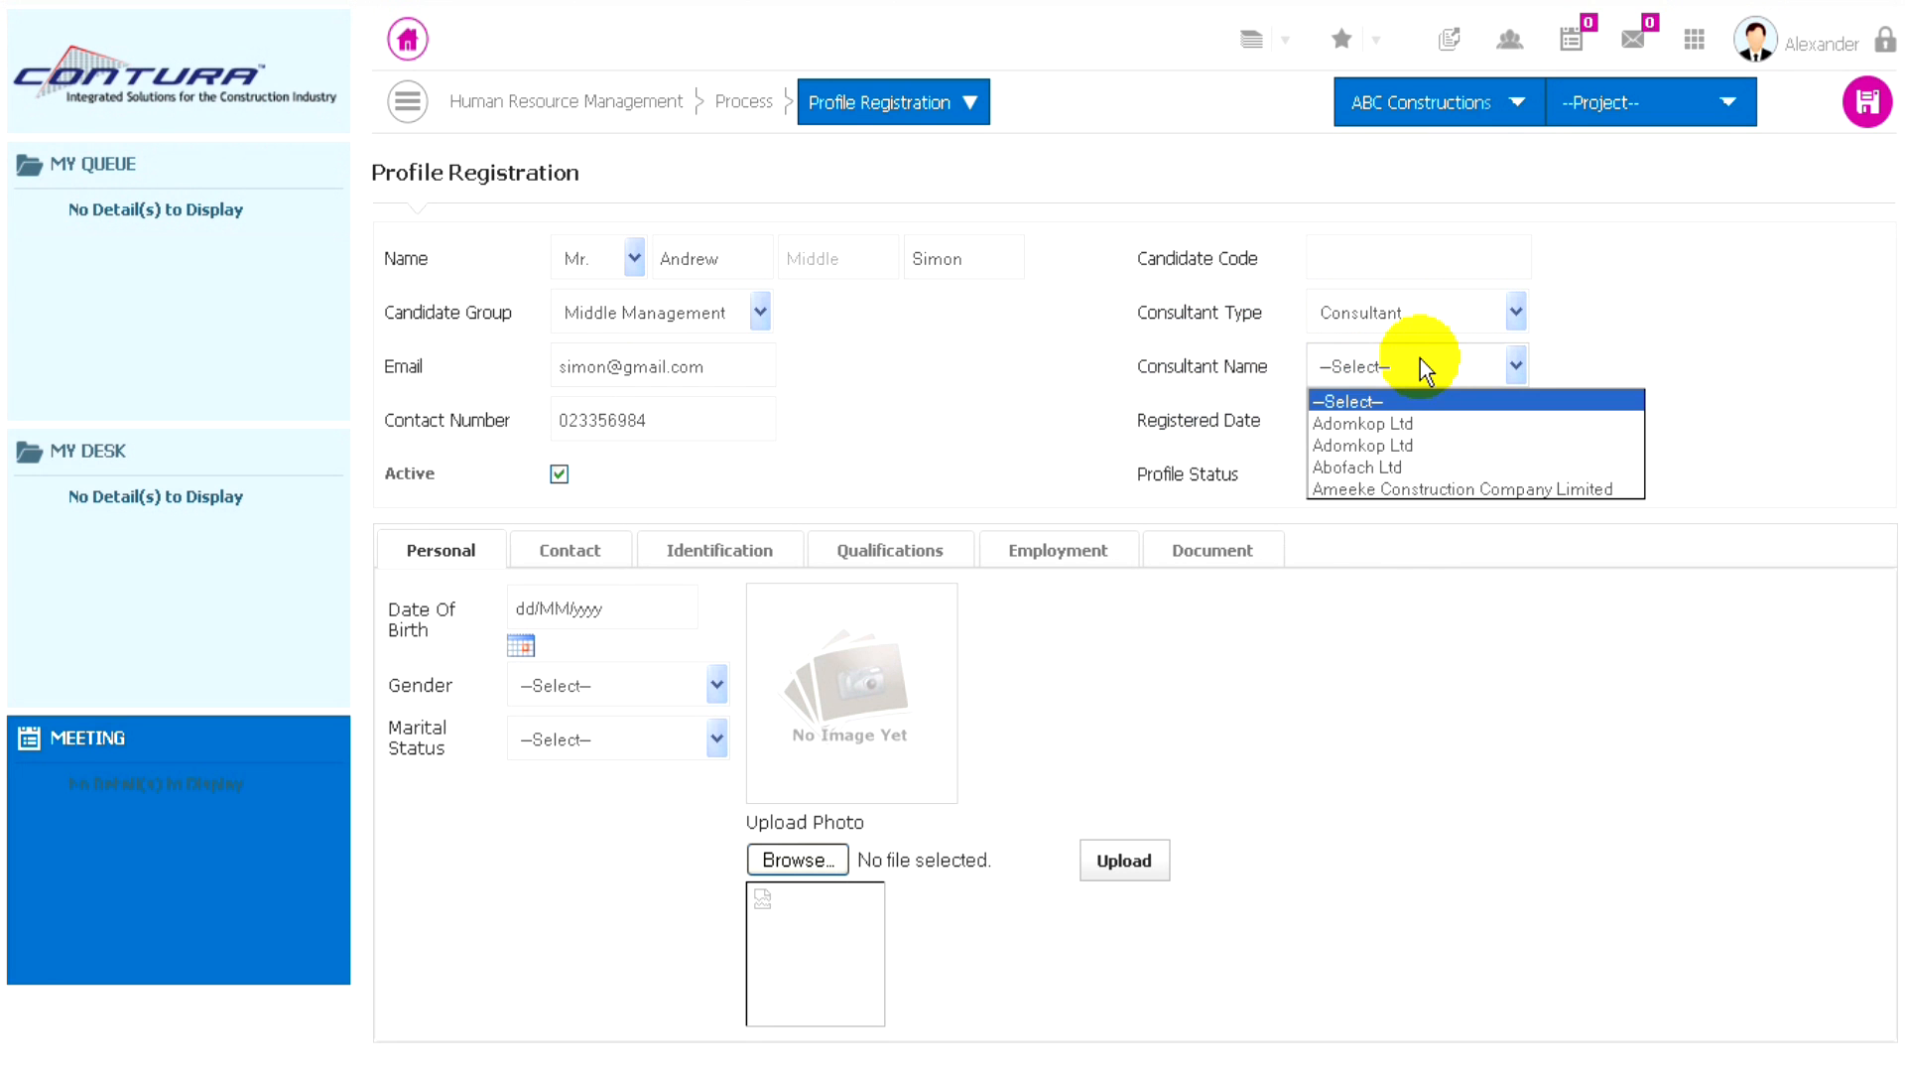
{"action": "left_click", "coordinate": [1341, 424]}
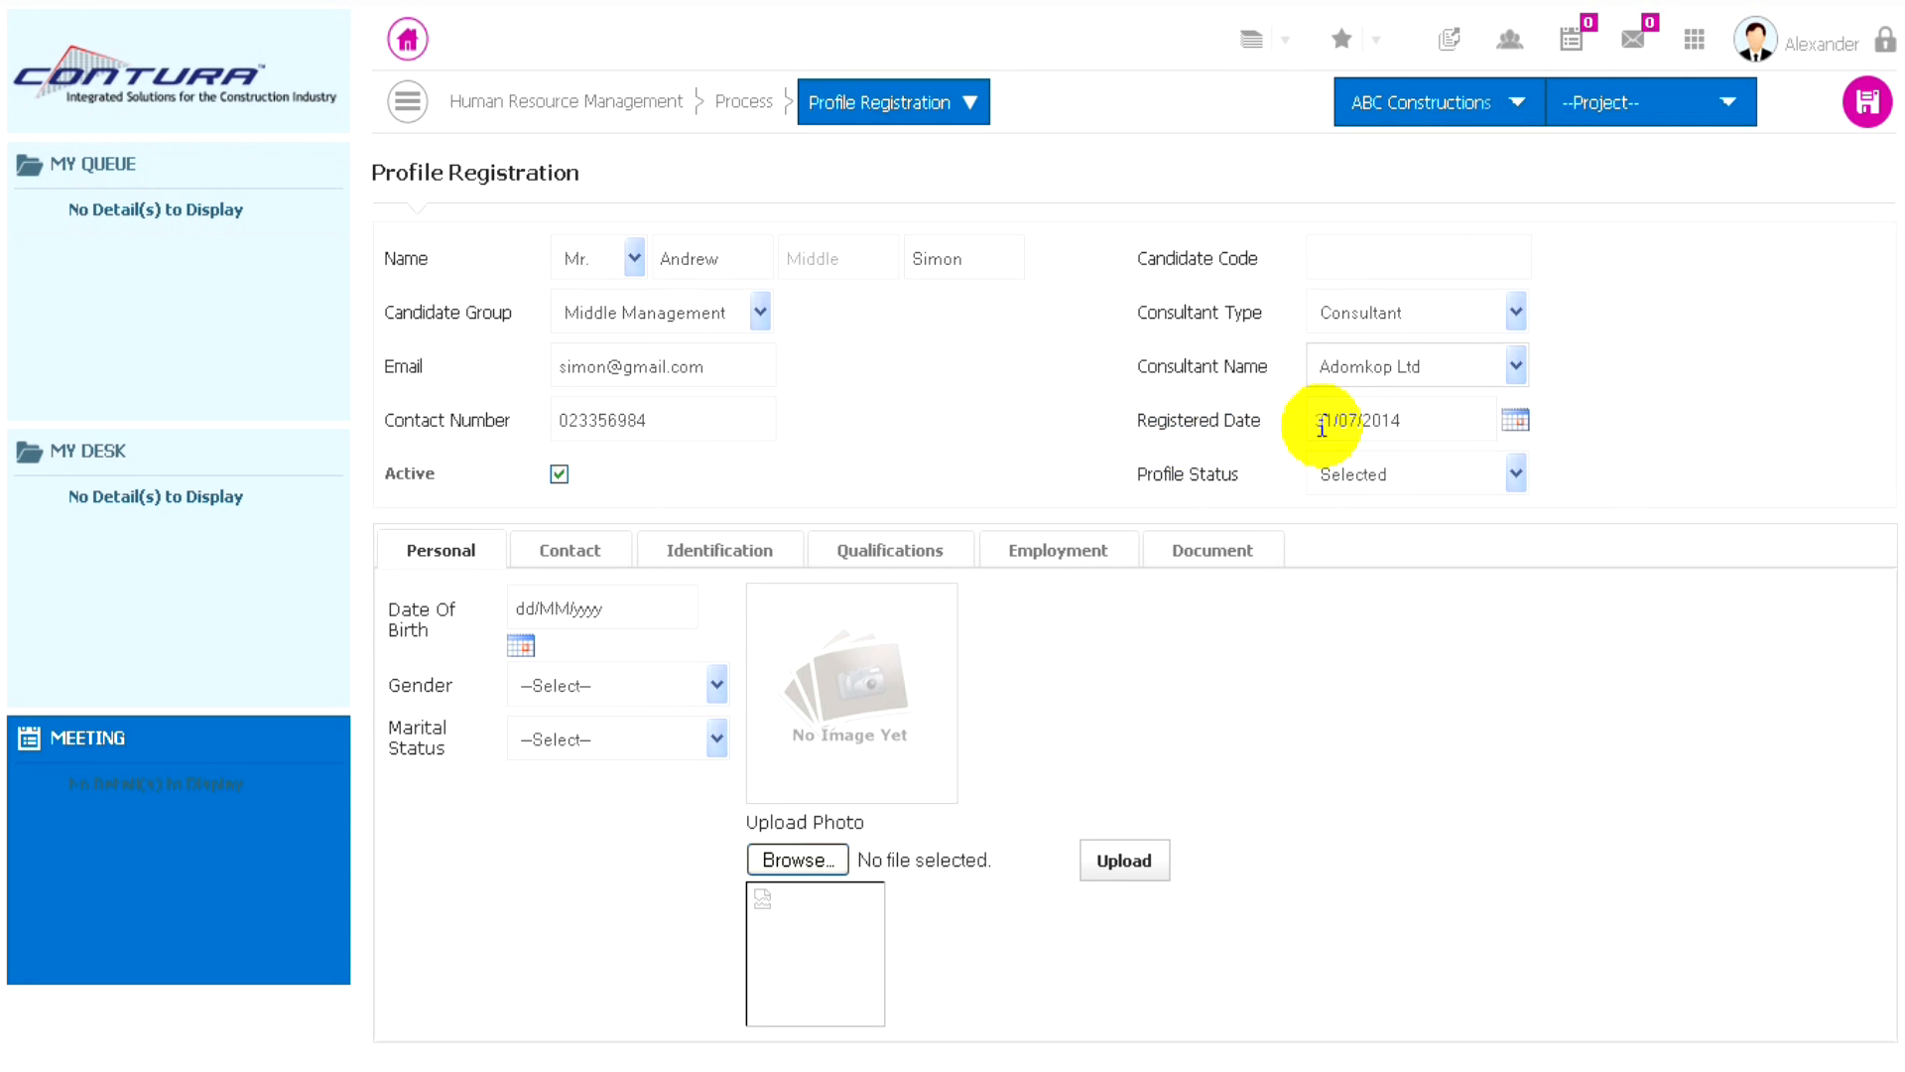
{"action": "left_click", "coordinate": [1420, 472]}
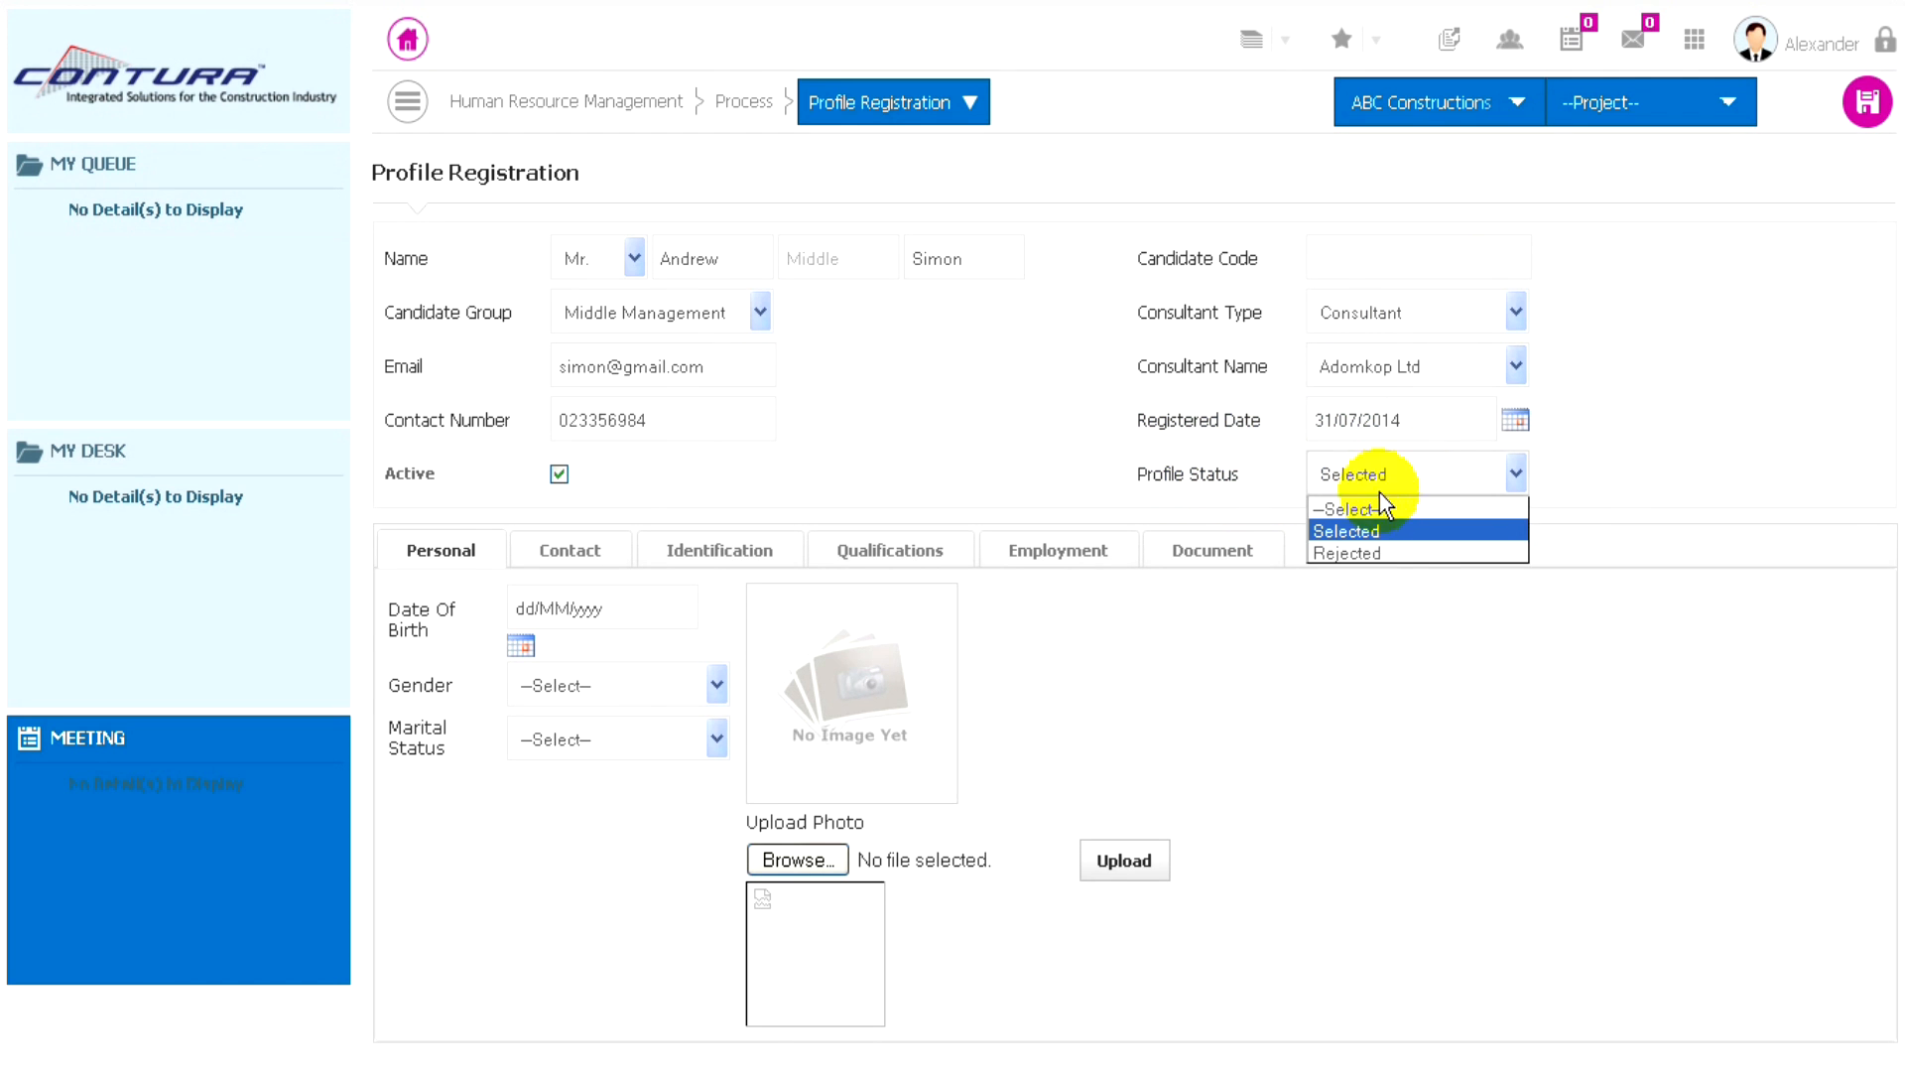
{"action": "left_click", "coordinate": [1344, 534]}
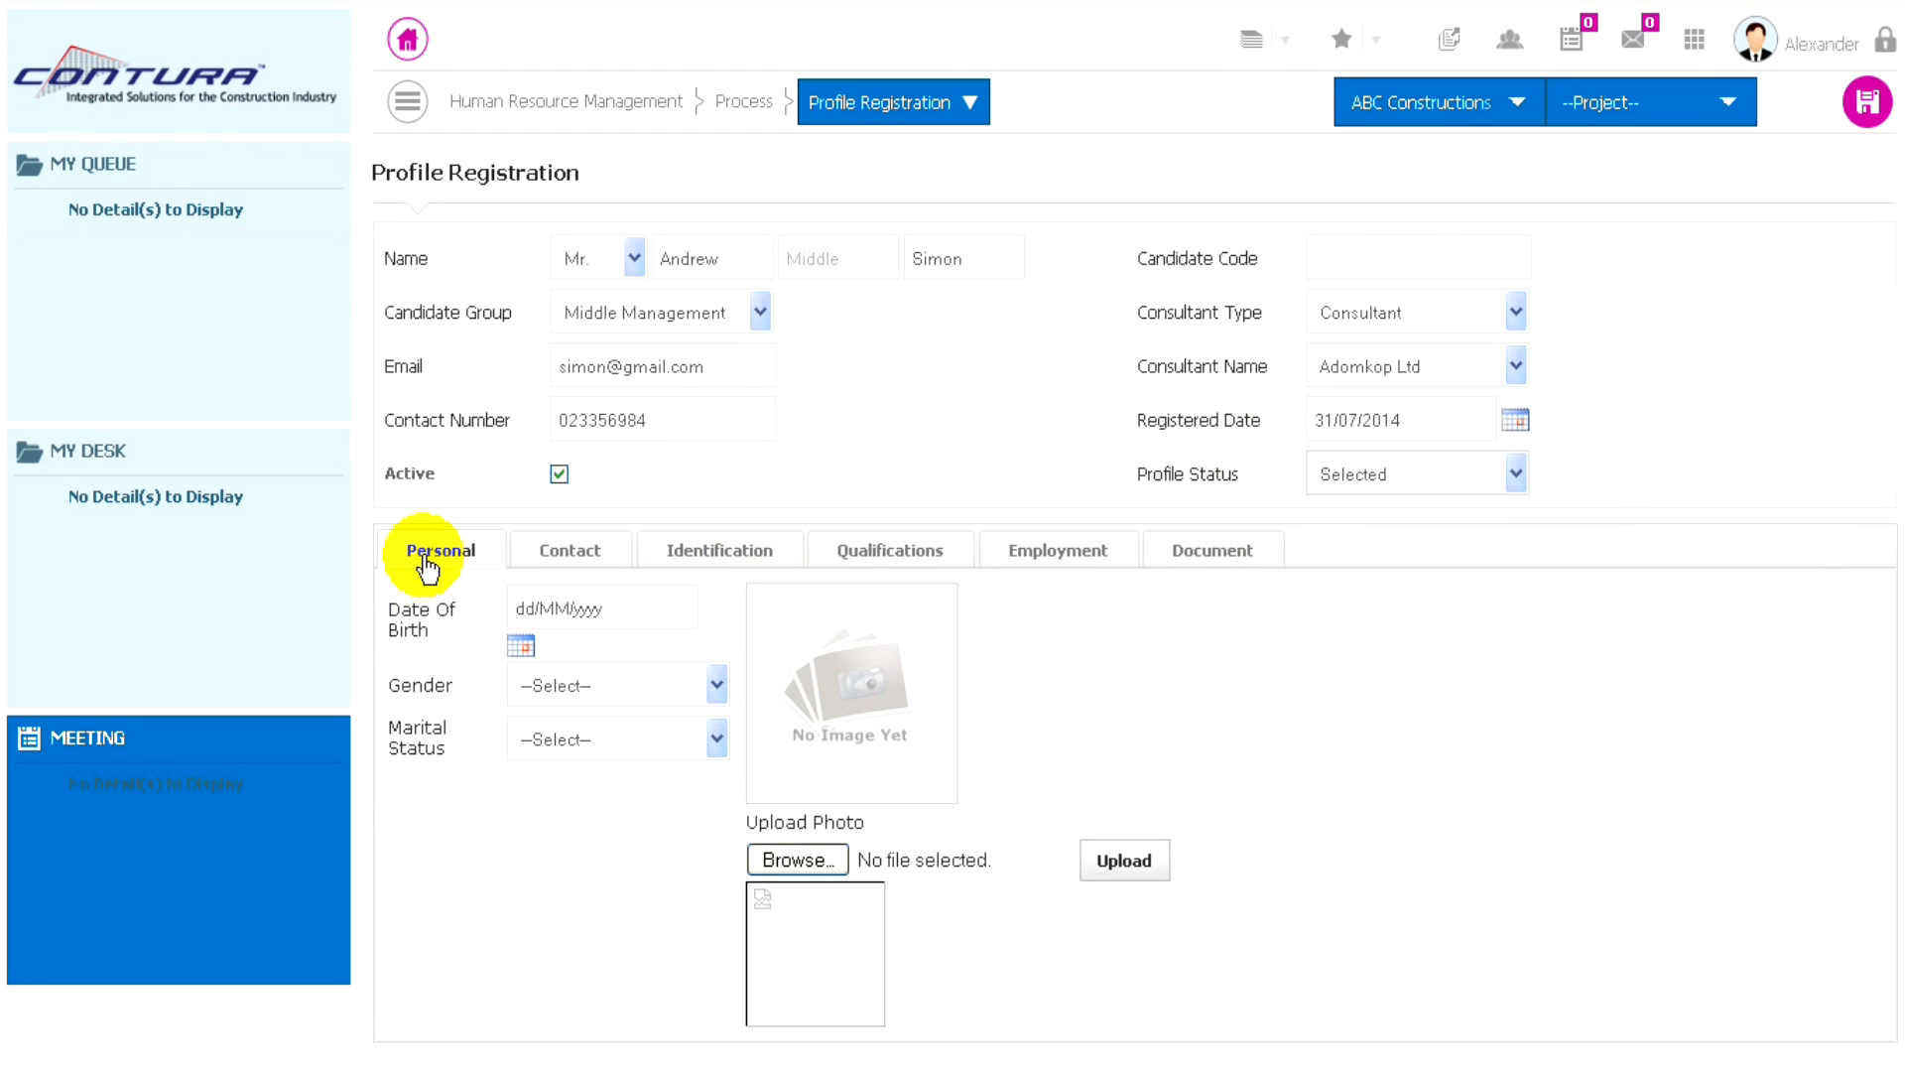
- Pick the candidate's date of birth from the calendar in the personal details
{"action": "left_click", "coordinate": [521, 646]}
{"action": "left_click", "coordinate": [631, 649]}
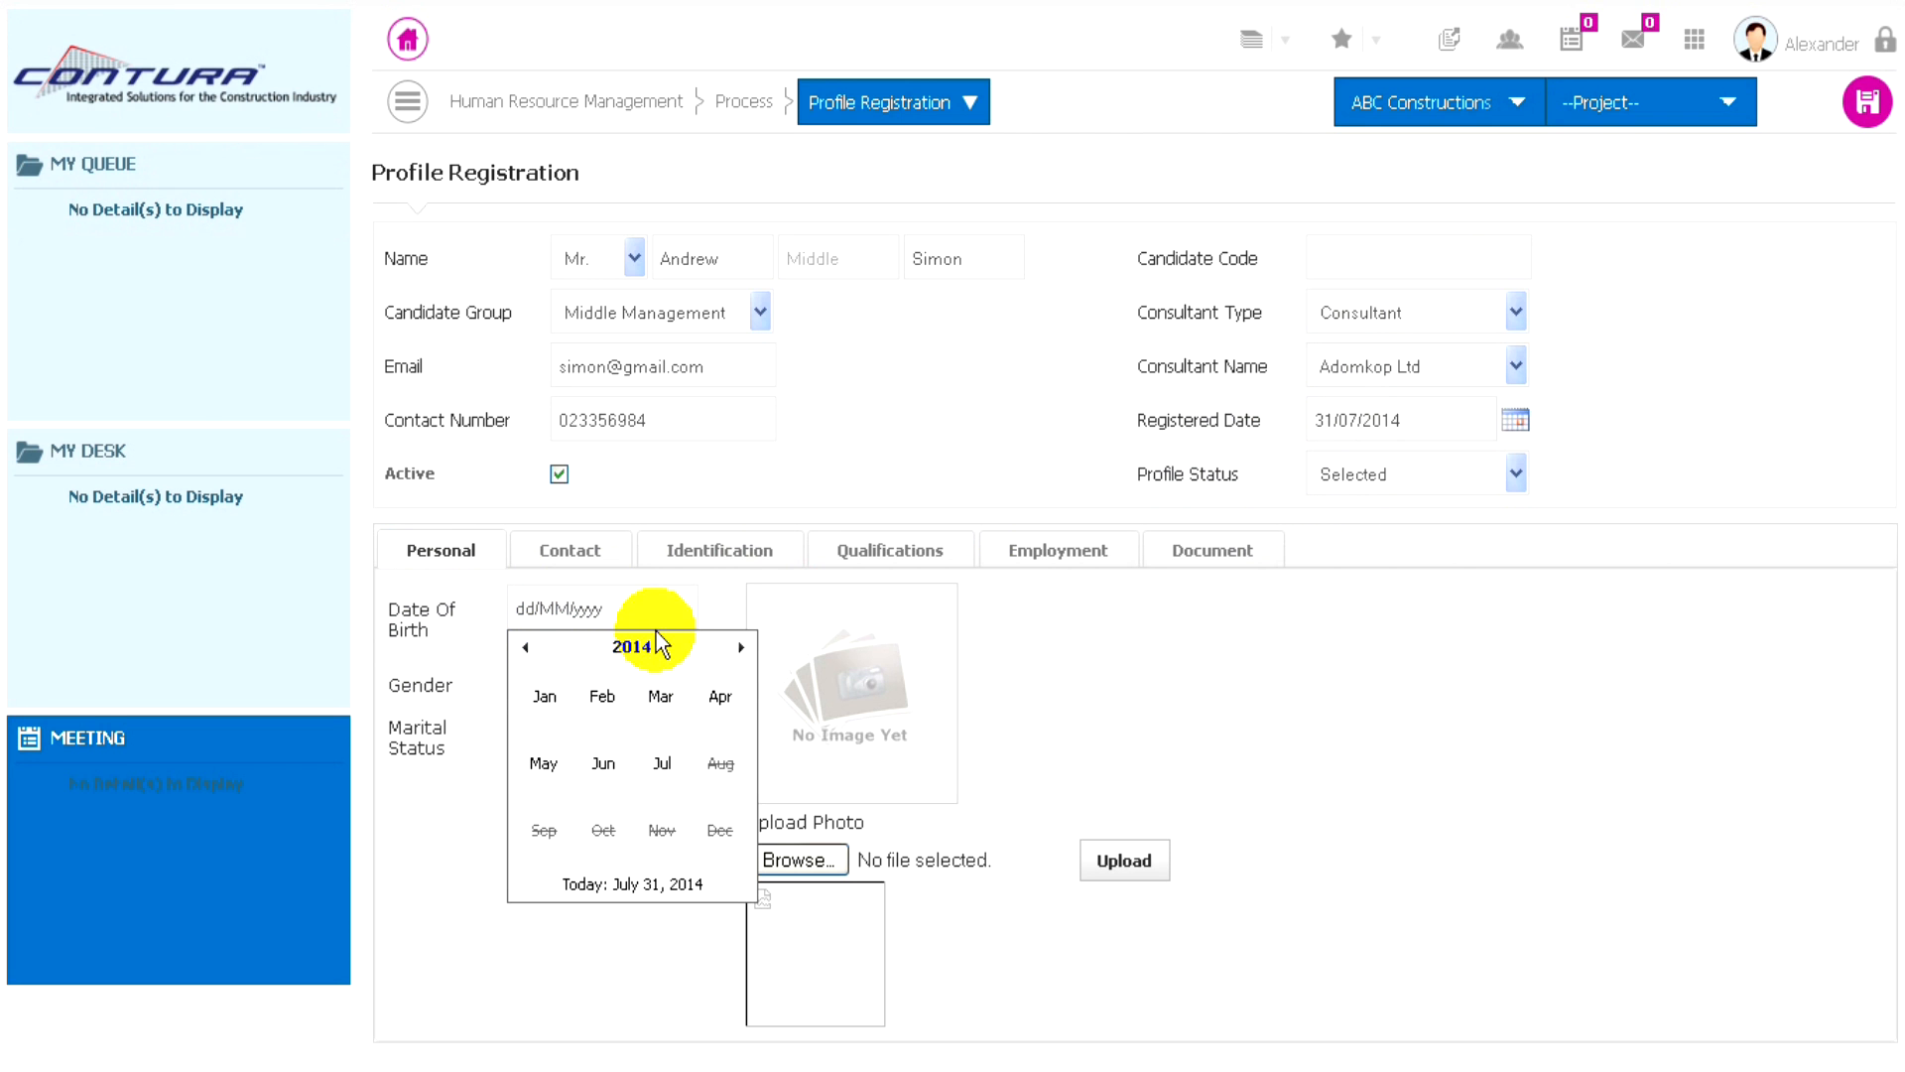
{"action": "left_click", "coordinate": [631, 650]}
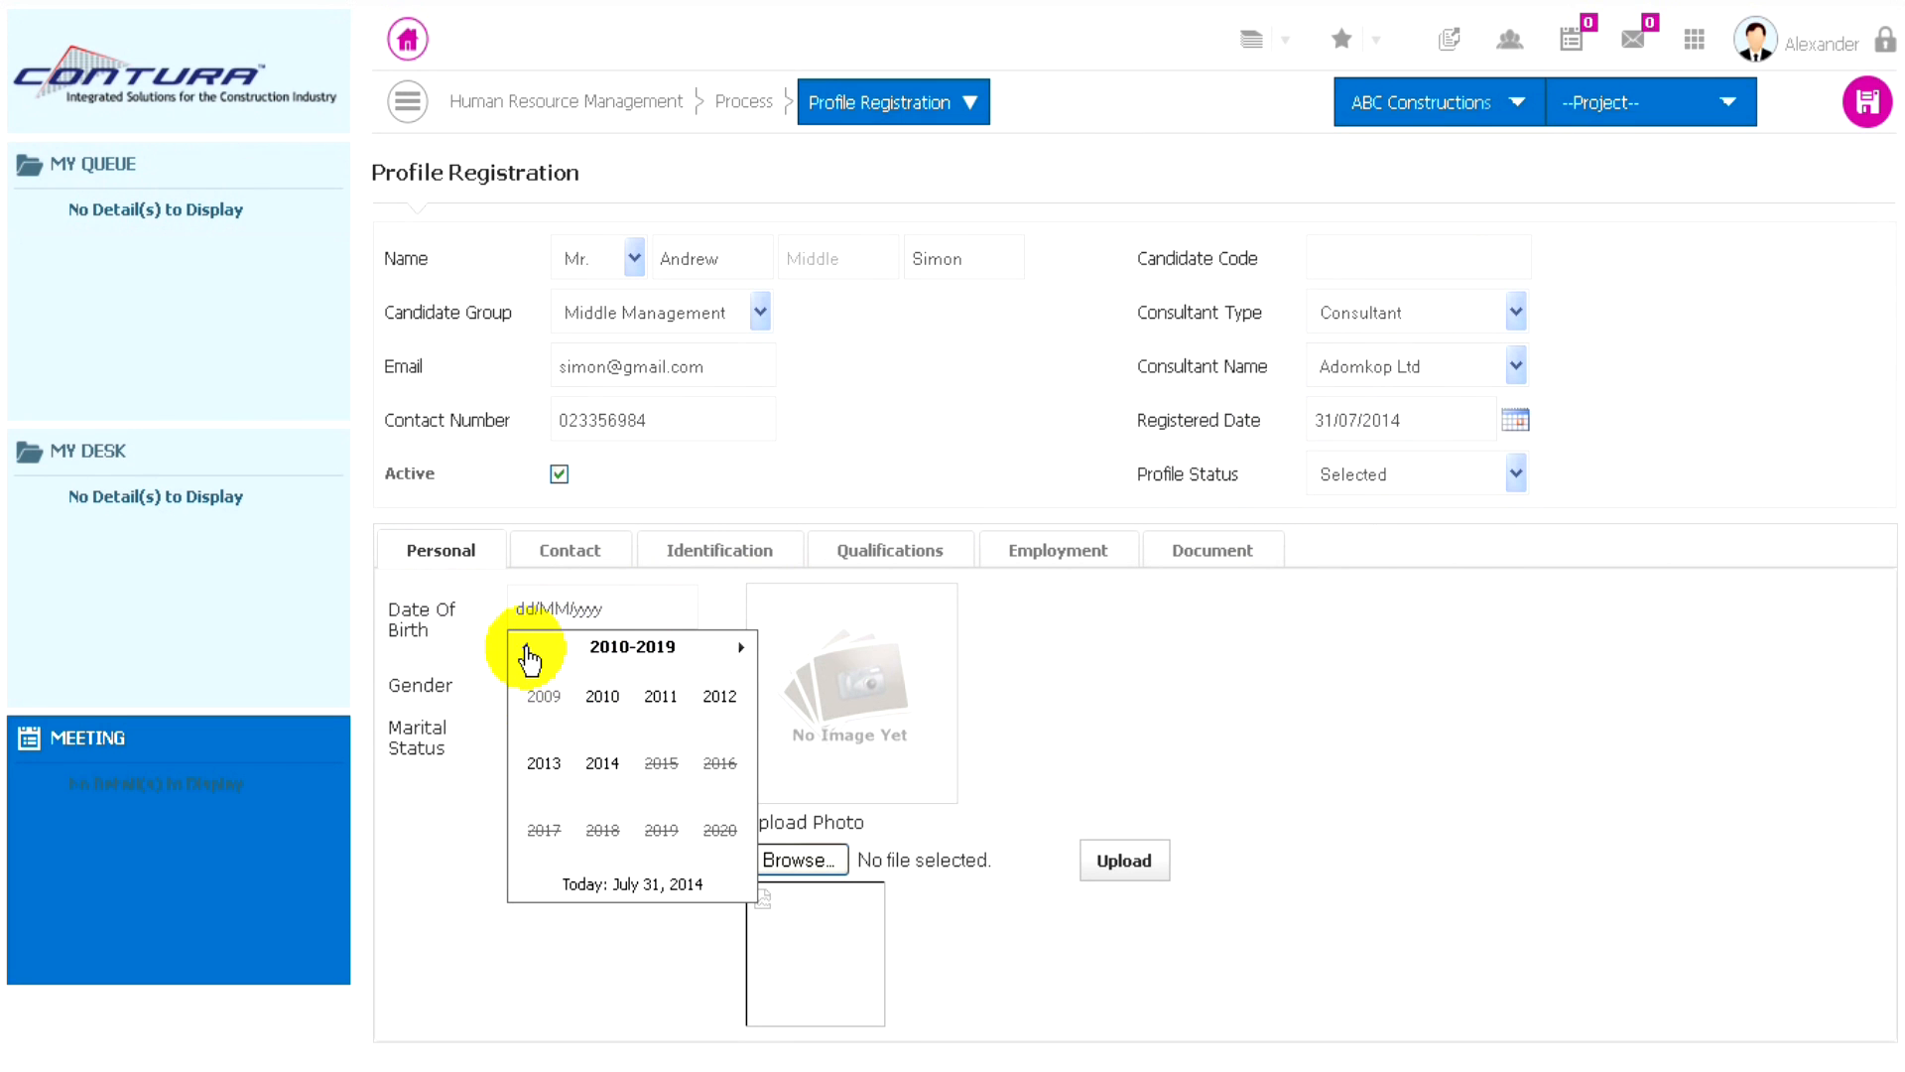
{"action": "left_click", "coordinate": [525, 650]}
{"action": "left_click", "coordinate": [525, 650]}
{"action": "left_click", "coordinate": [524, 650]}
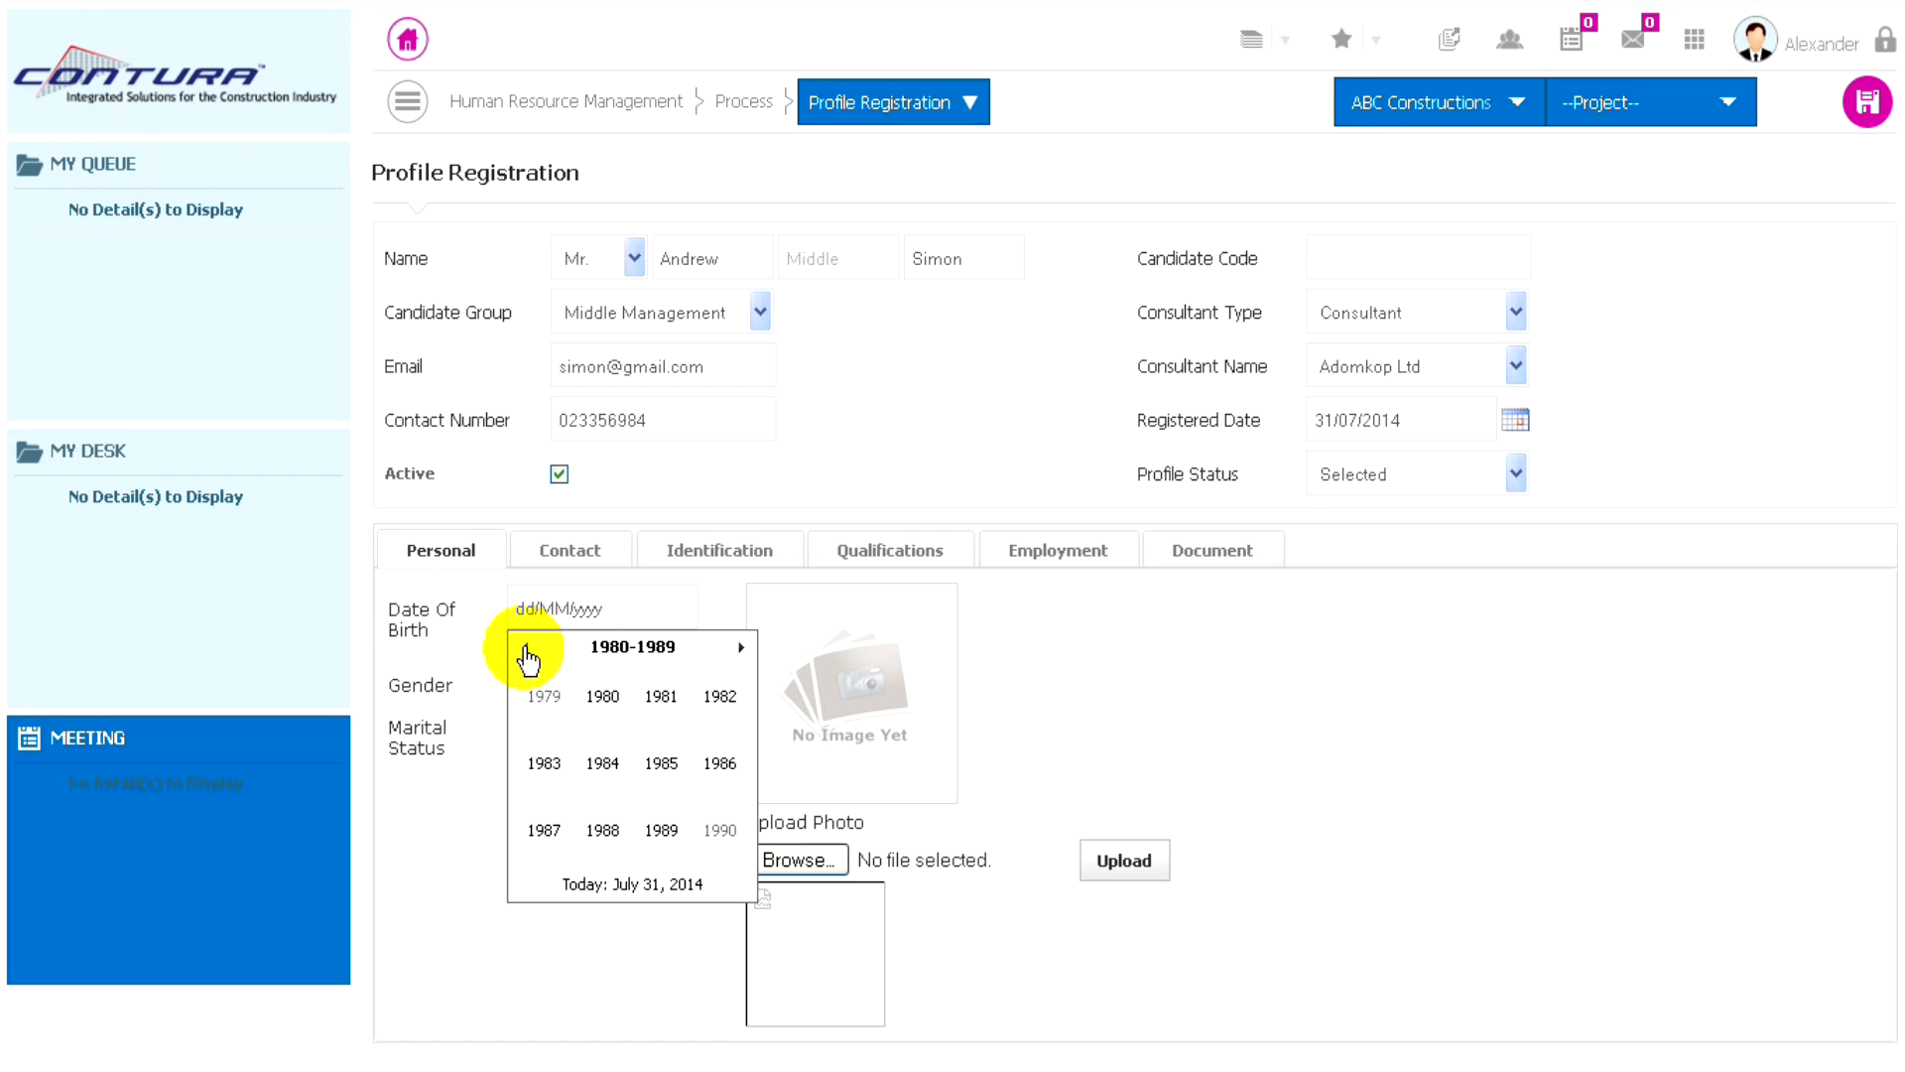
{"action": "left_click", "coordinate": [603, 762]}
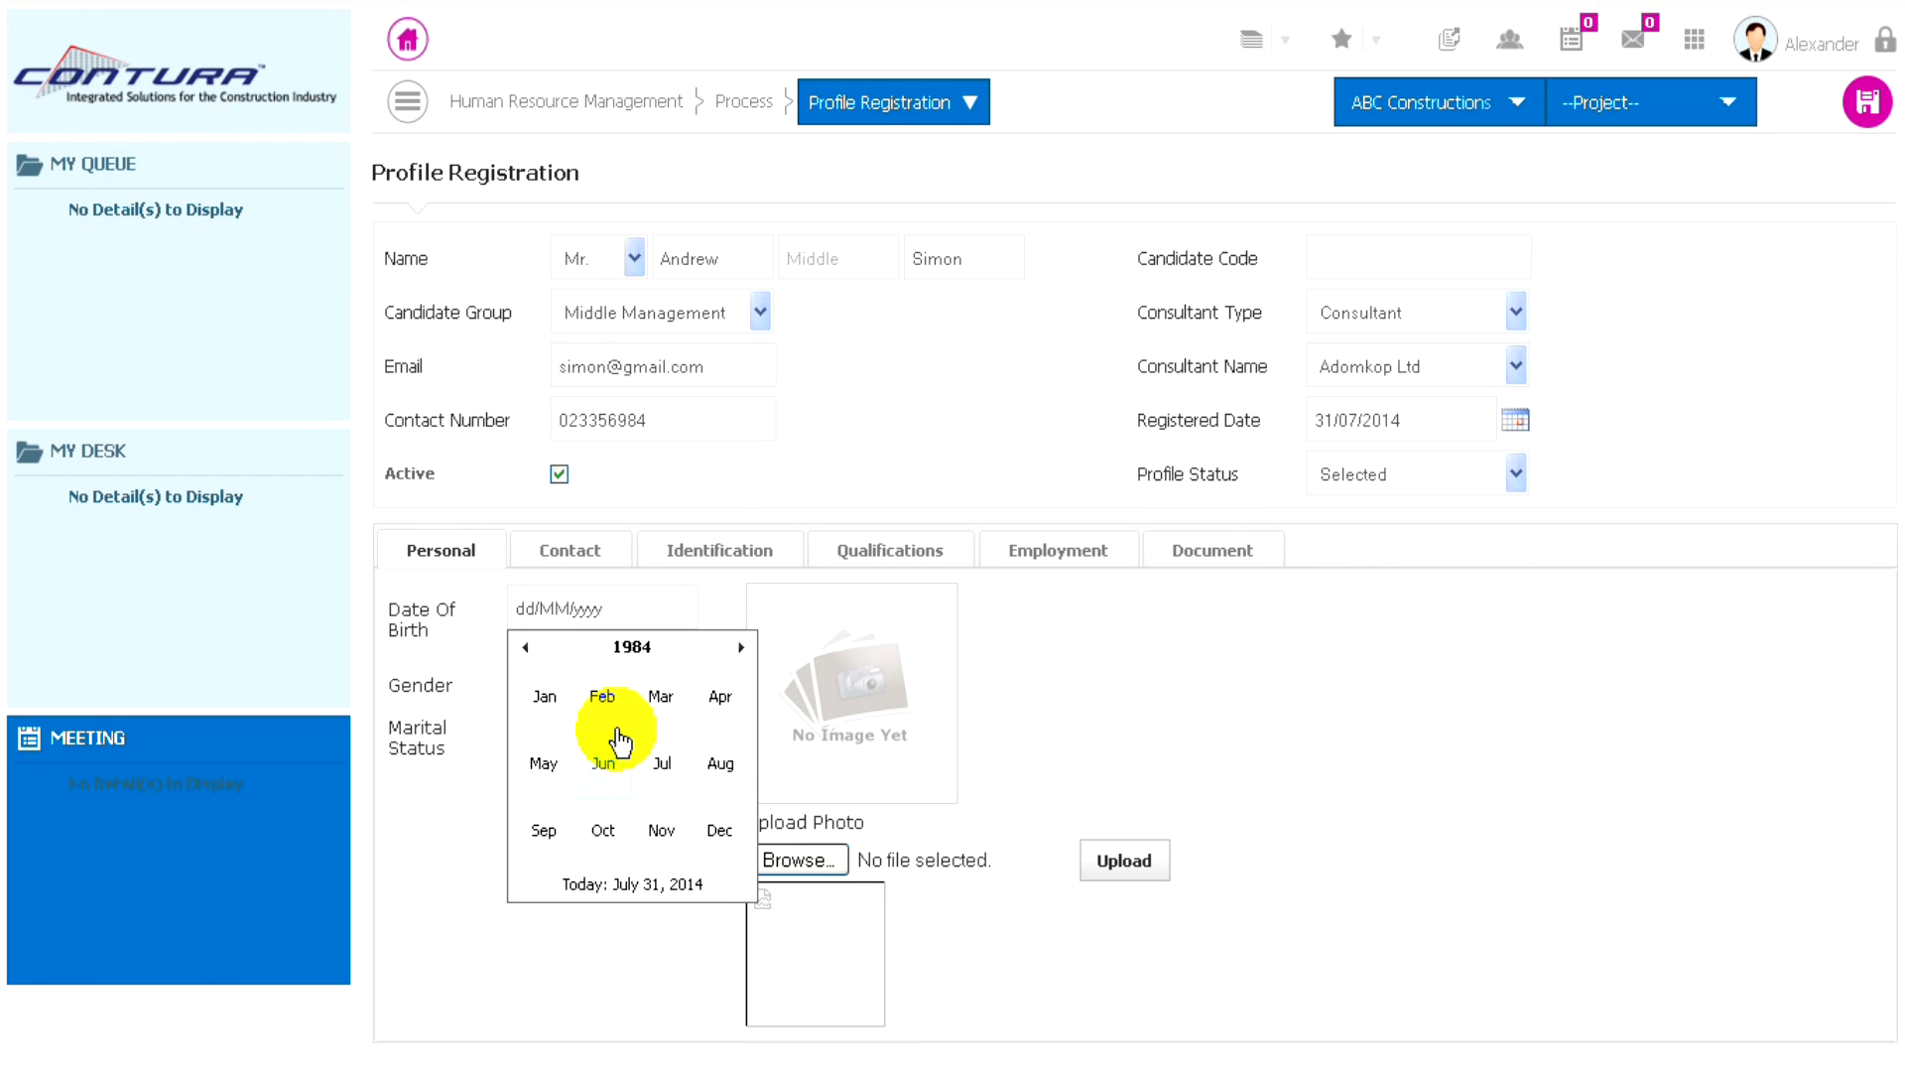
{"action": "left_click", "coordinate": [659, 698]}
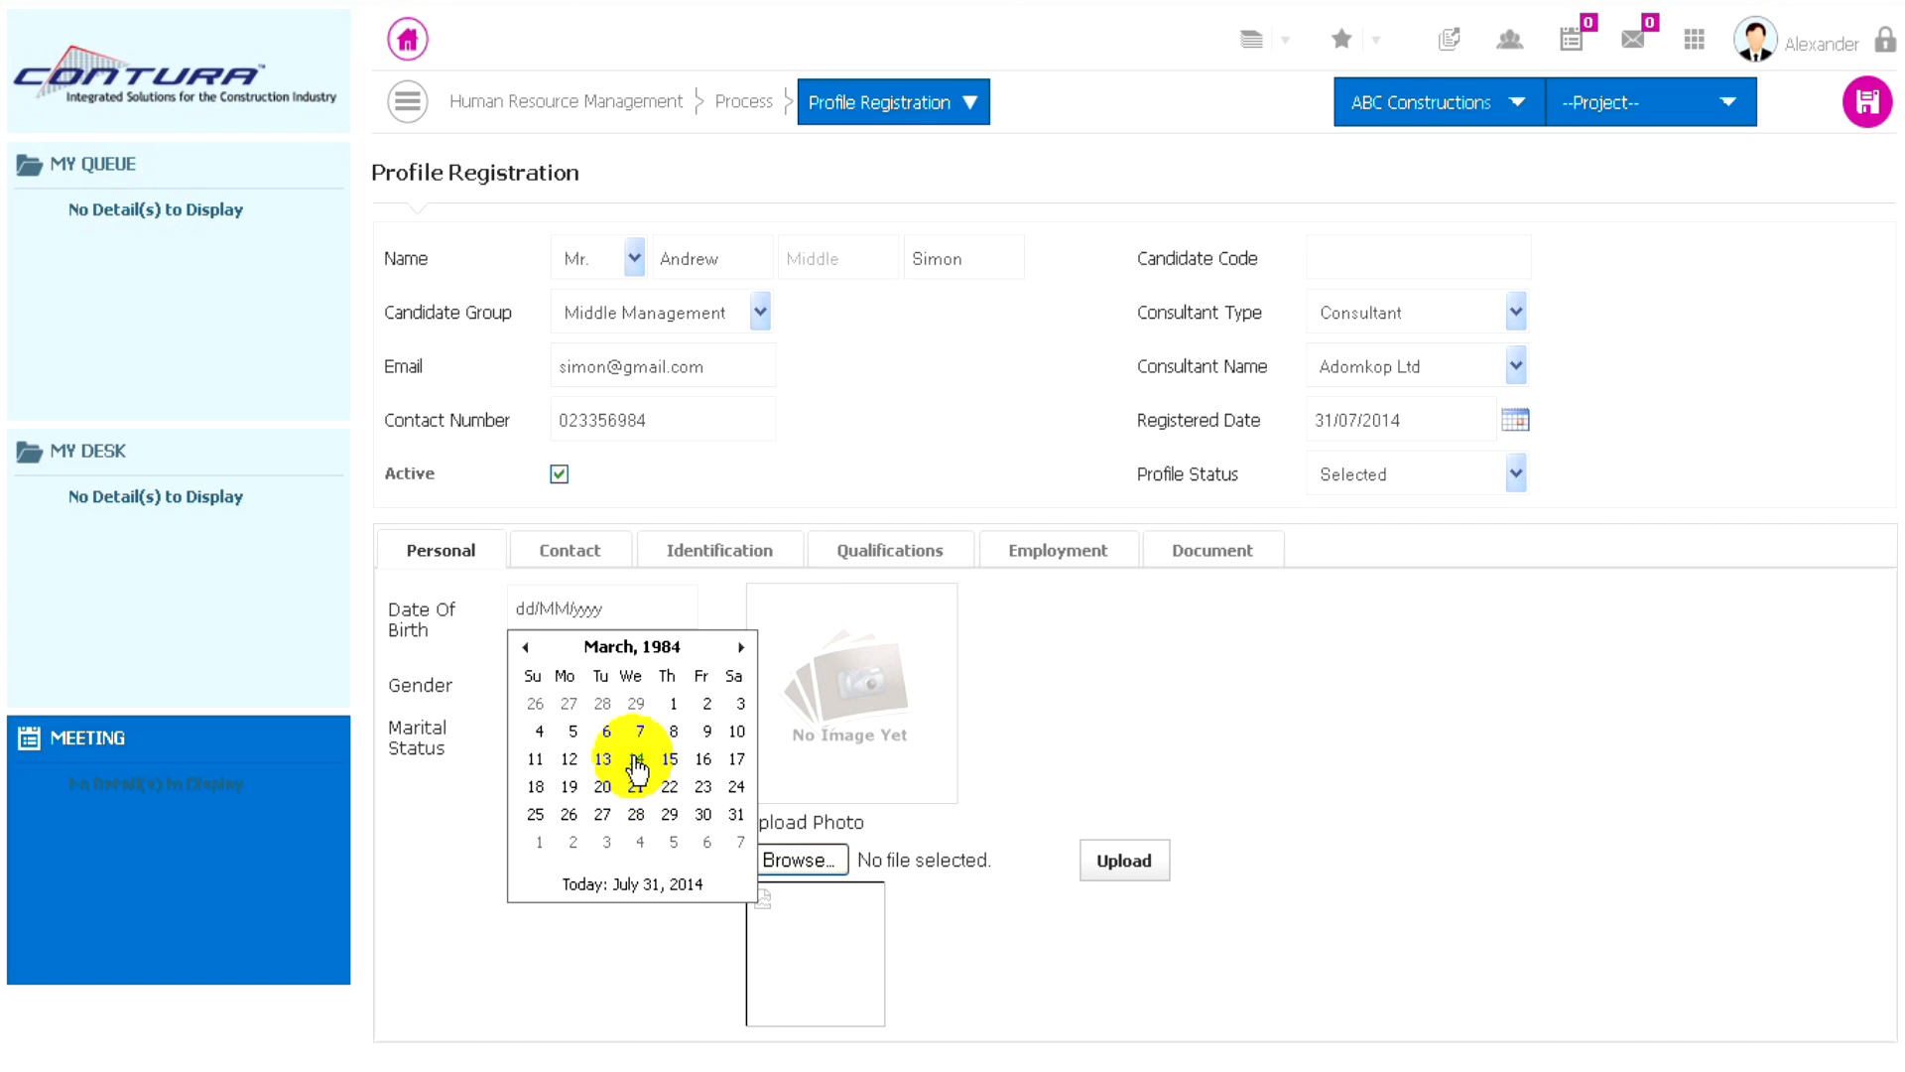
{"action": "left_click", "coordinate": [633, 759]}
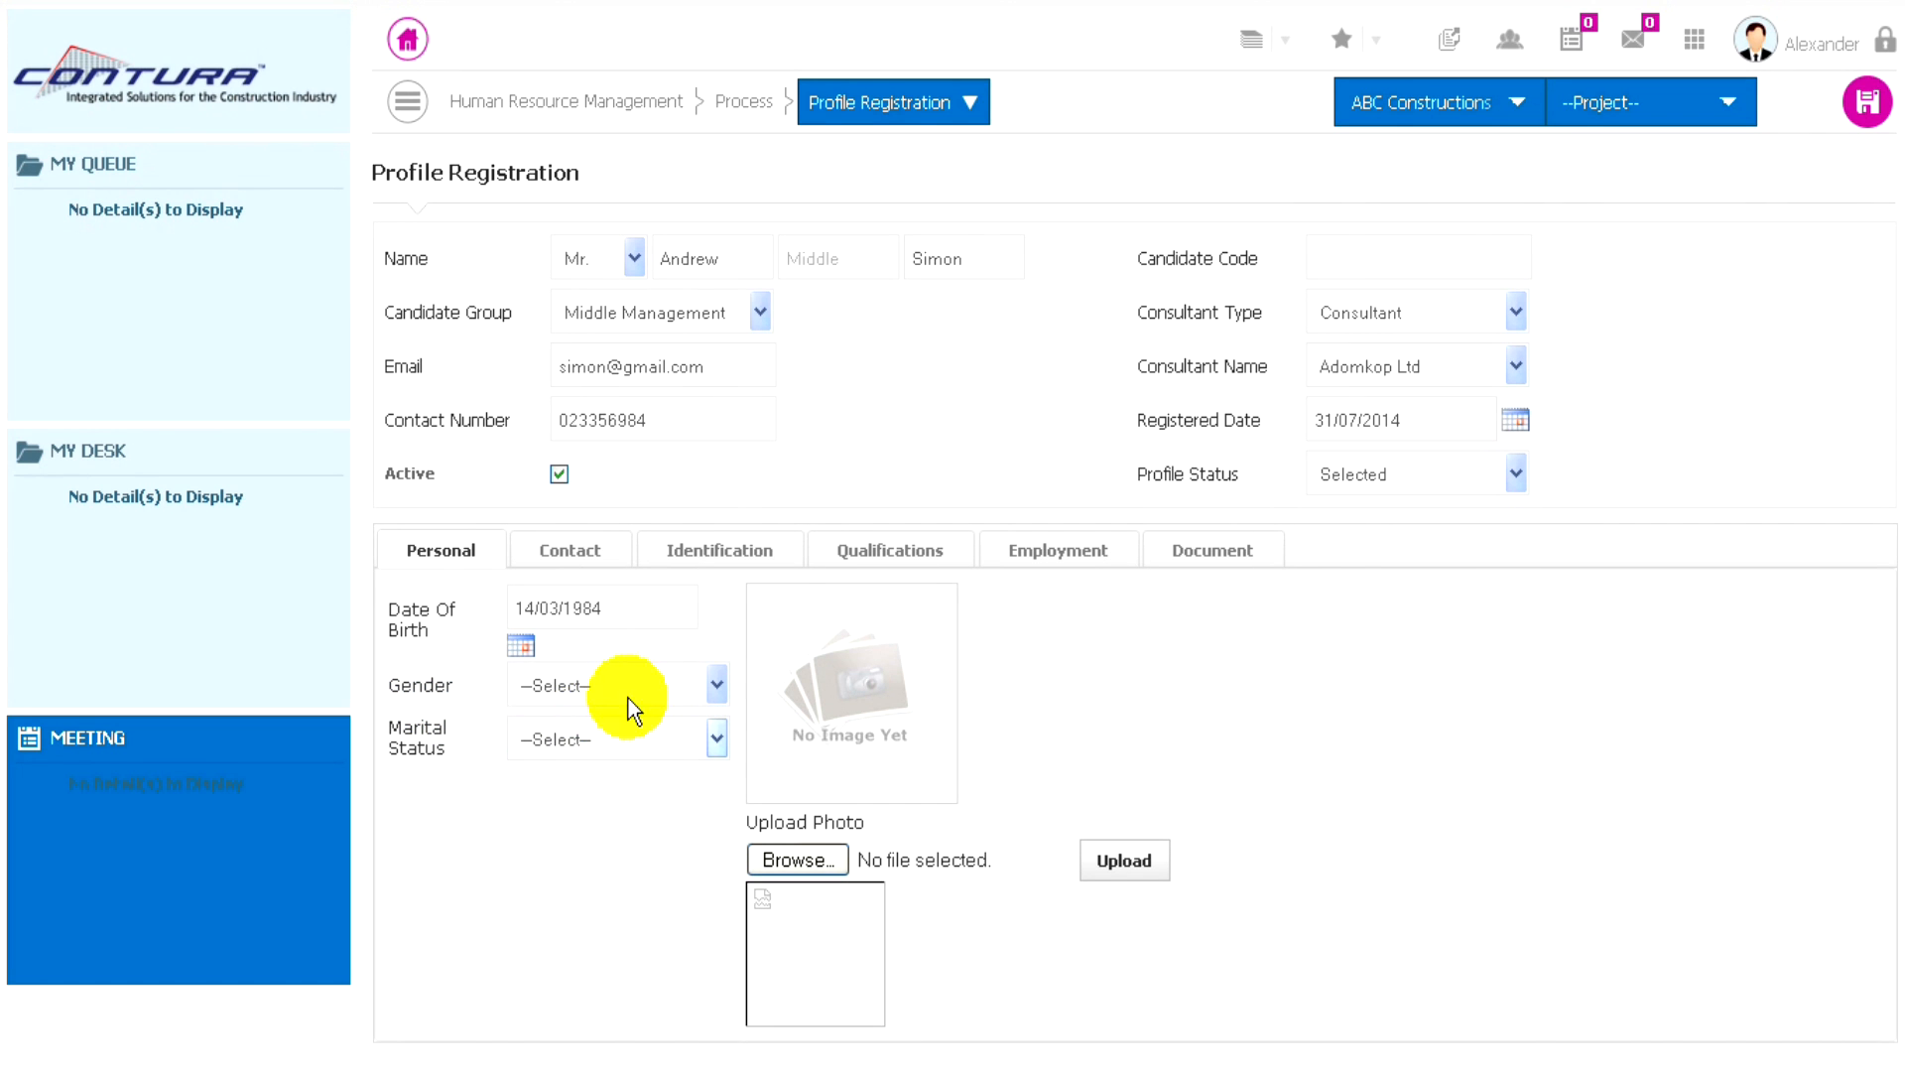
- Set the candidate's gender to Male and marital status to Single
{"action": "left_click", "coordinate": [564, 685]}
{"action": "left_click", "coordinate": [535, 762]}
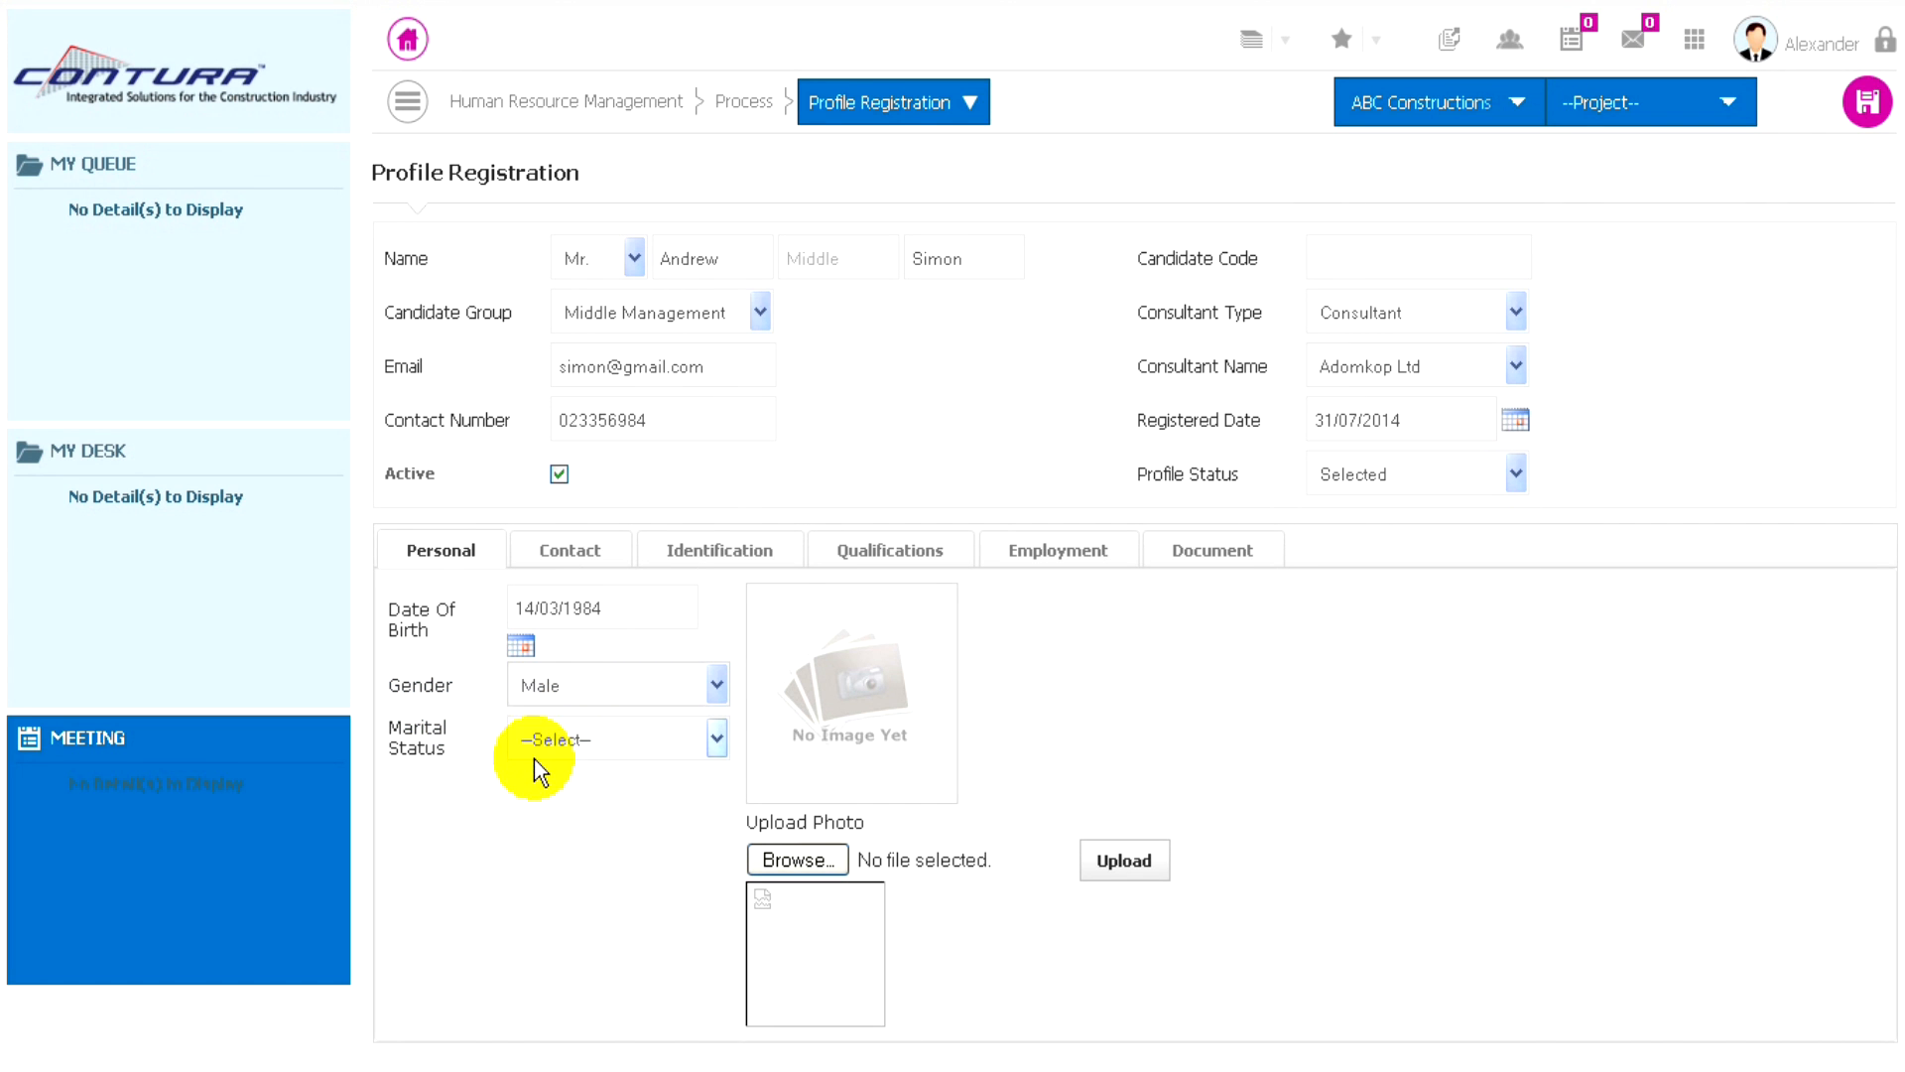
{"action": "left_click", "coordinate": [580, 741]}
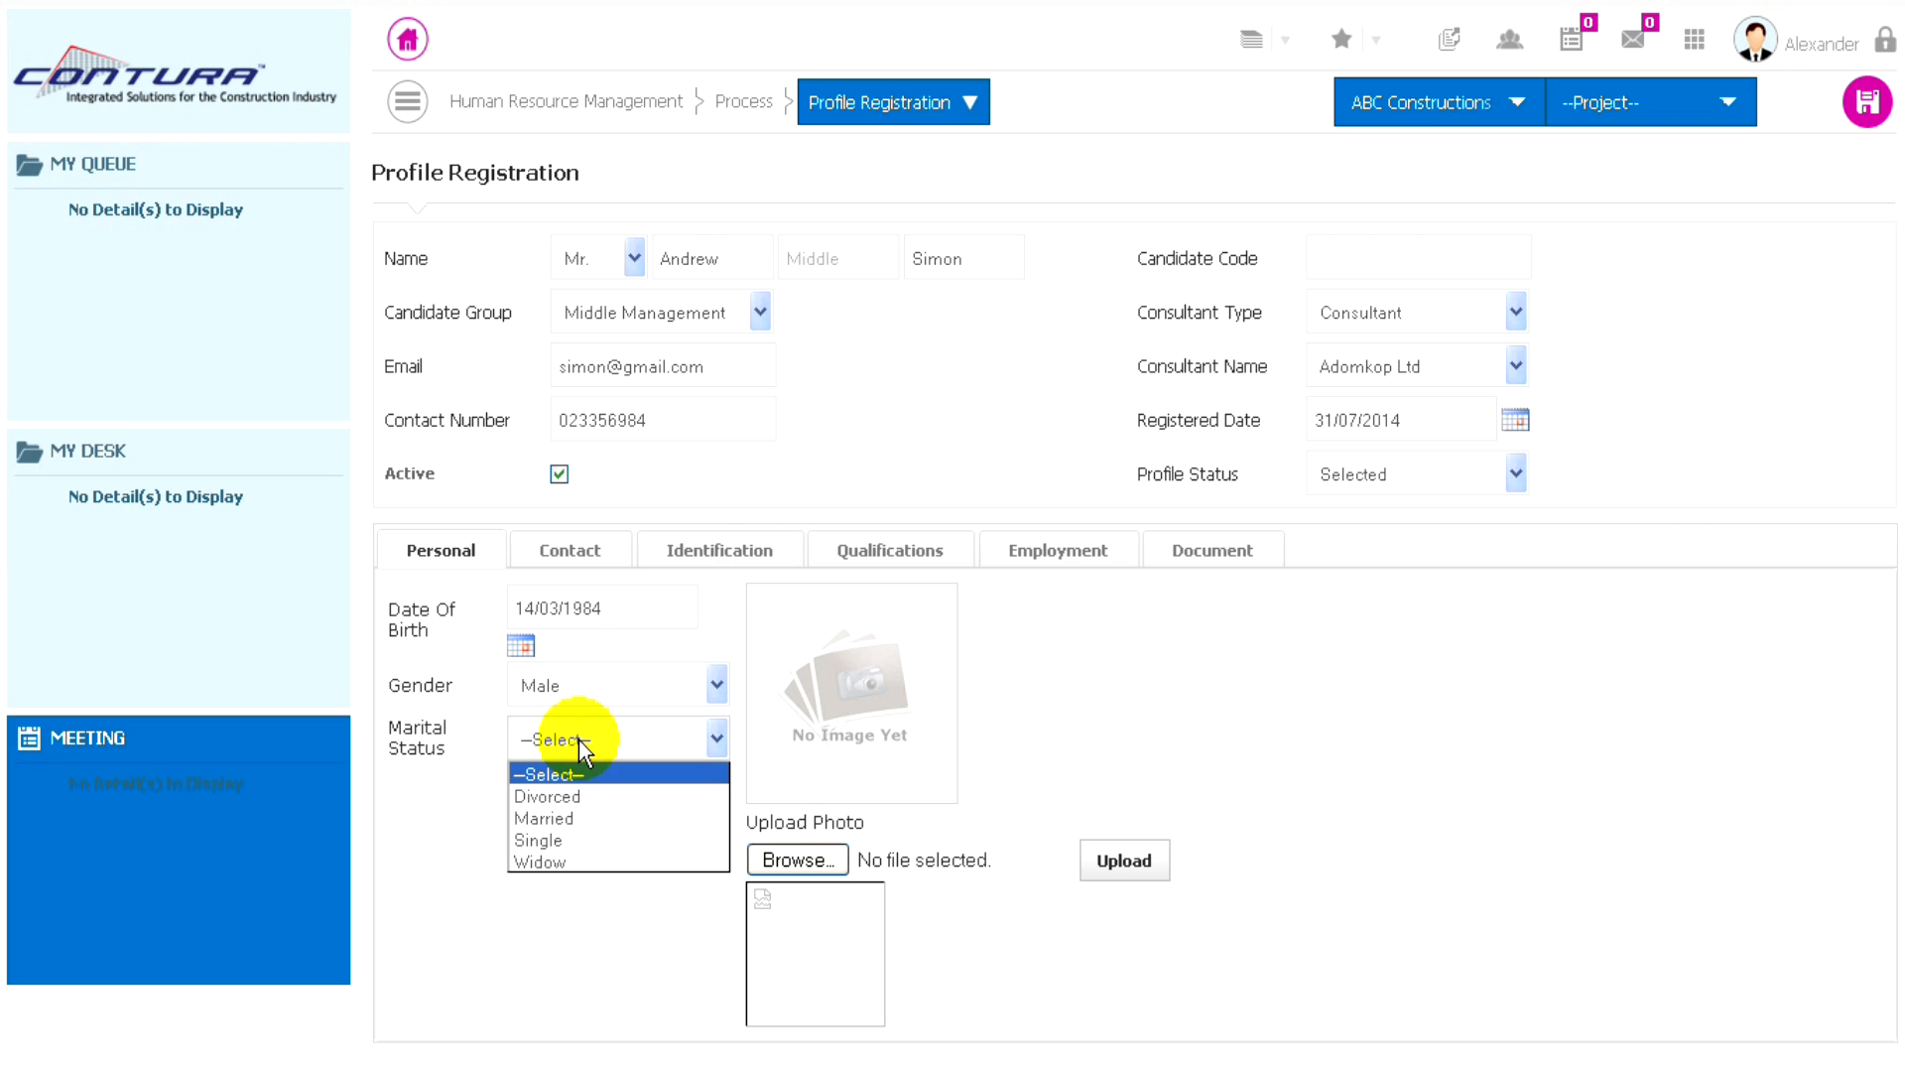
{"action": "left_click", "coordinate": [546, 841]}
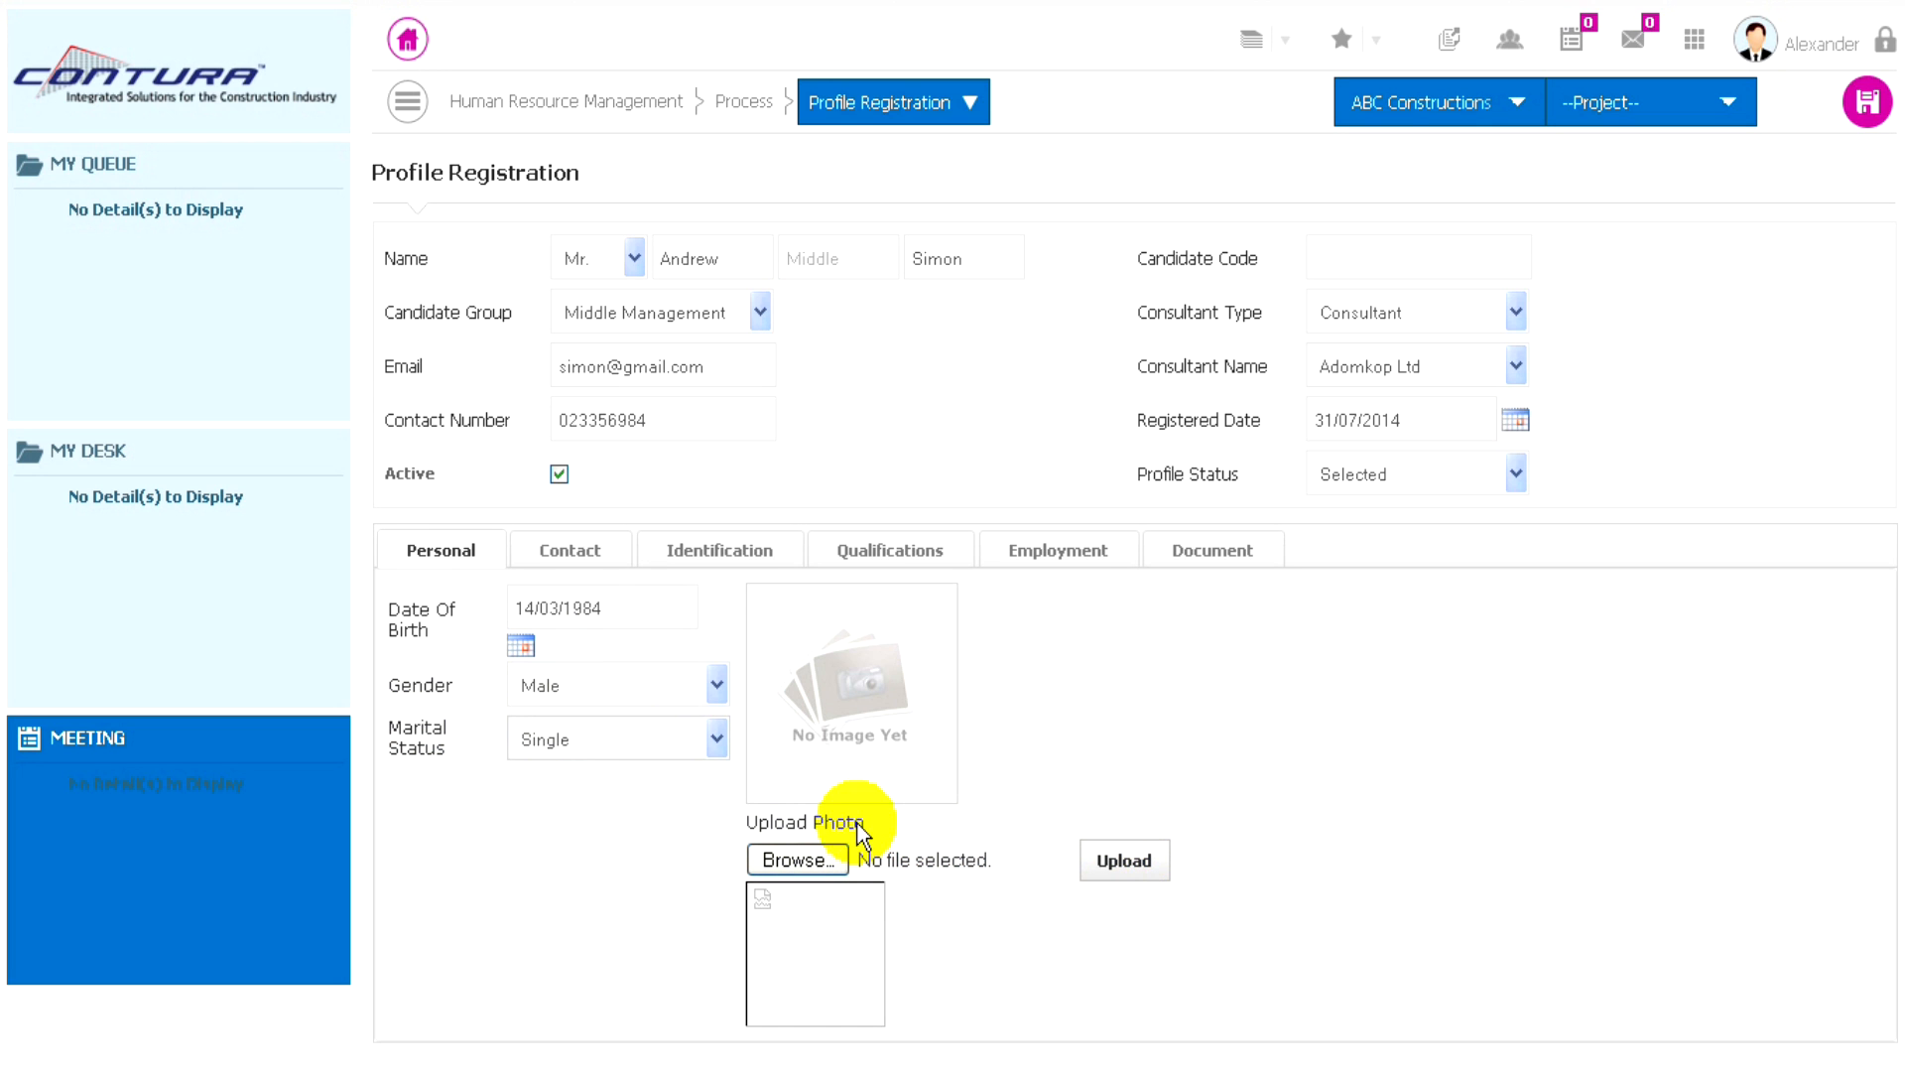
- Choose Ghana as the country of the candidate's present address in the contact details and enter the PO box
{"action": "left_click", "coordinate": [567, 553]}
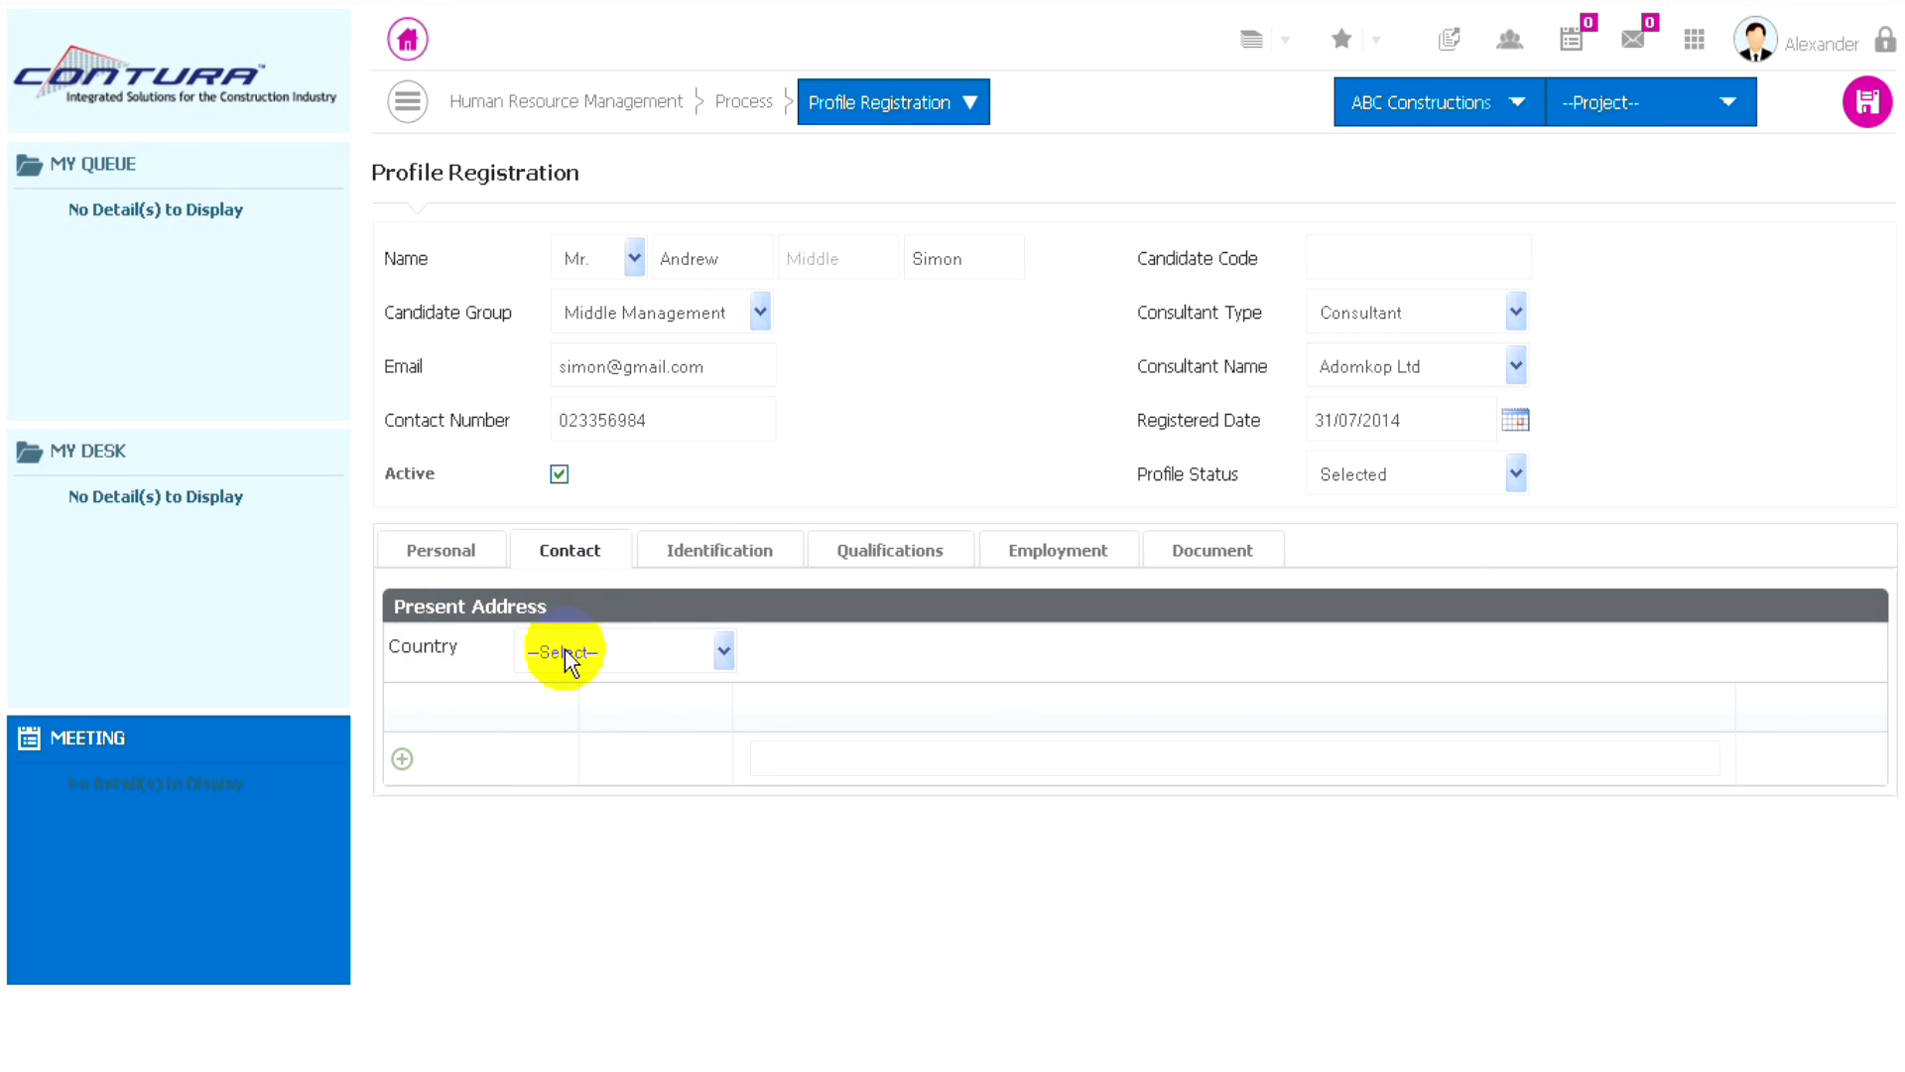
{"action": "left_click", "coordinate": [633, 673]}
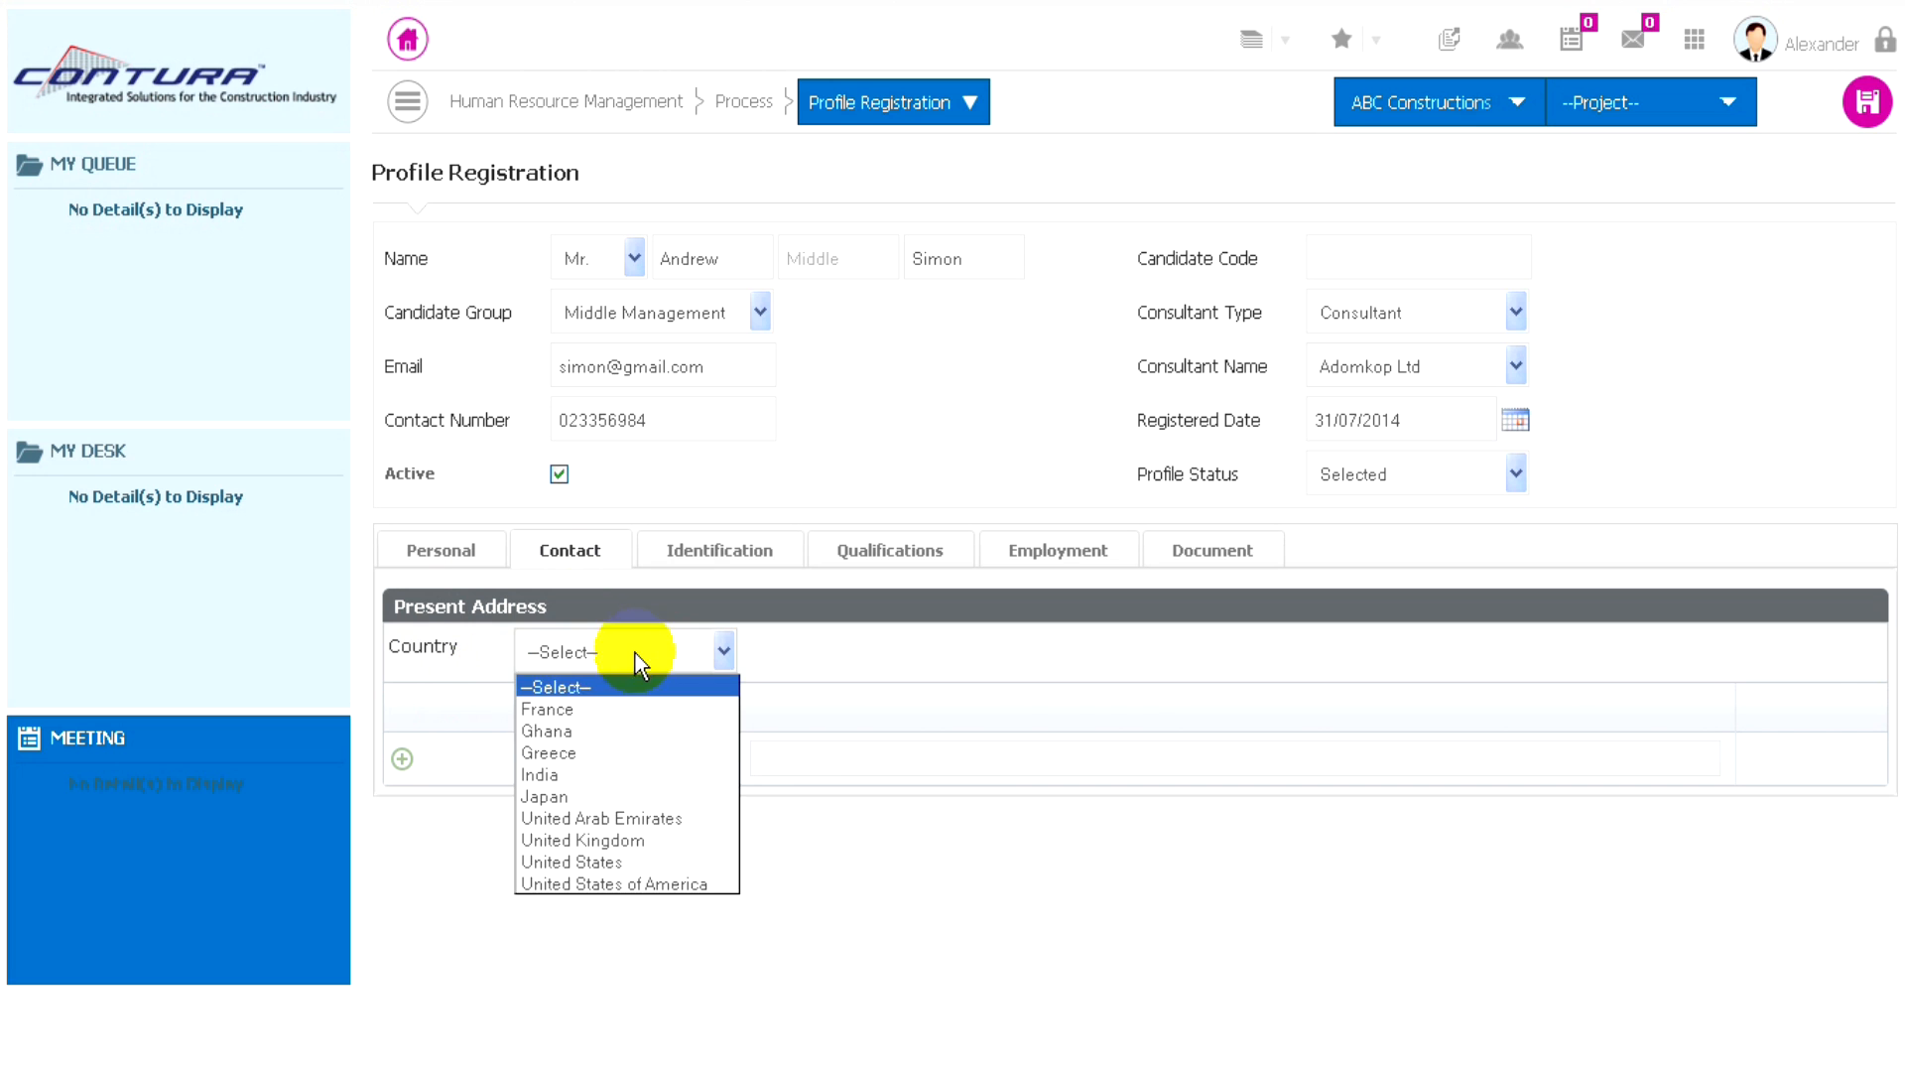
{"action": "left_click", "coordinate": [548, 734]}
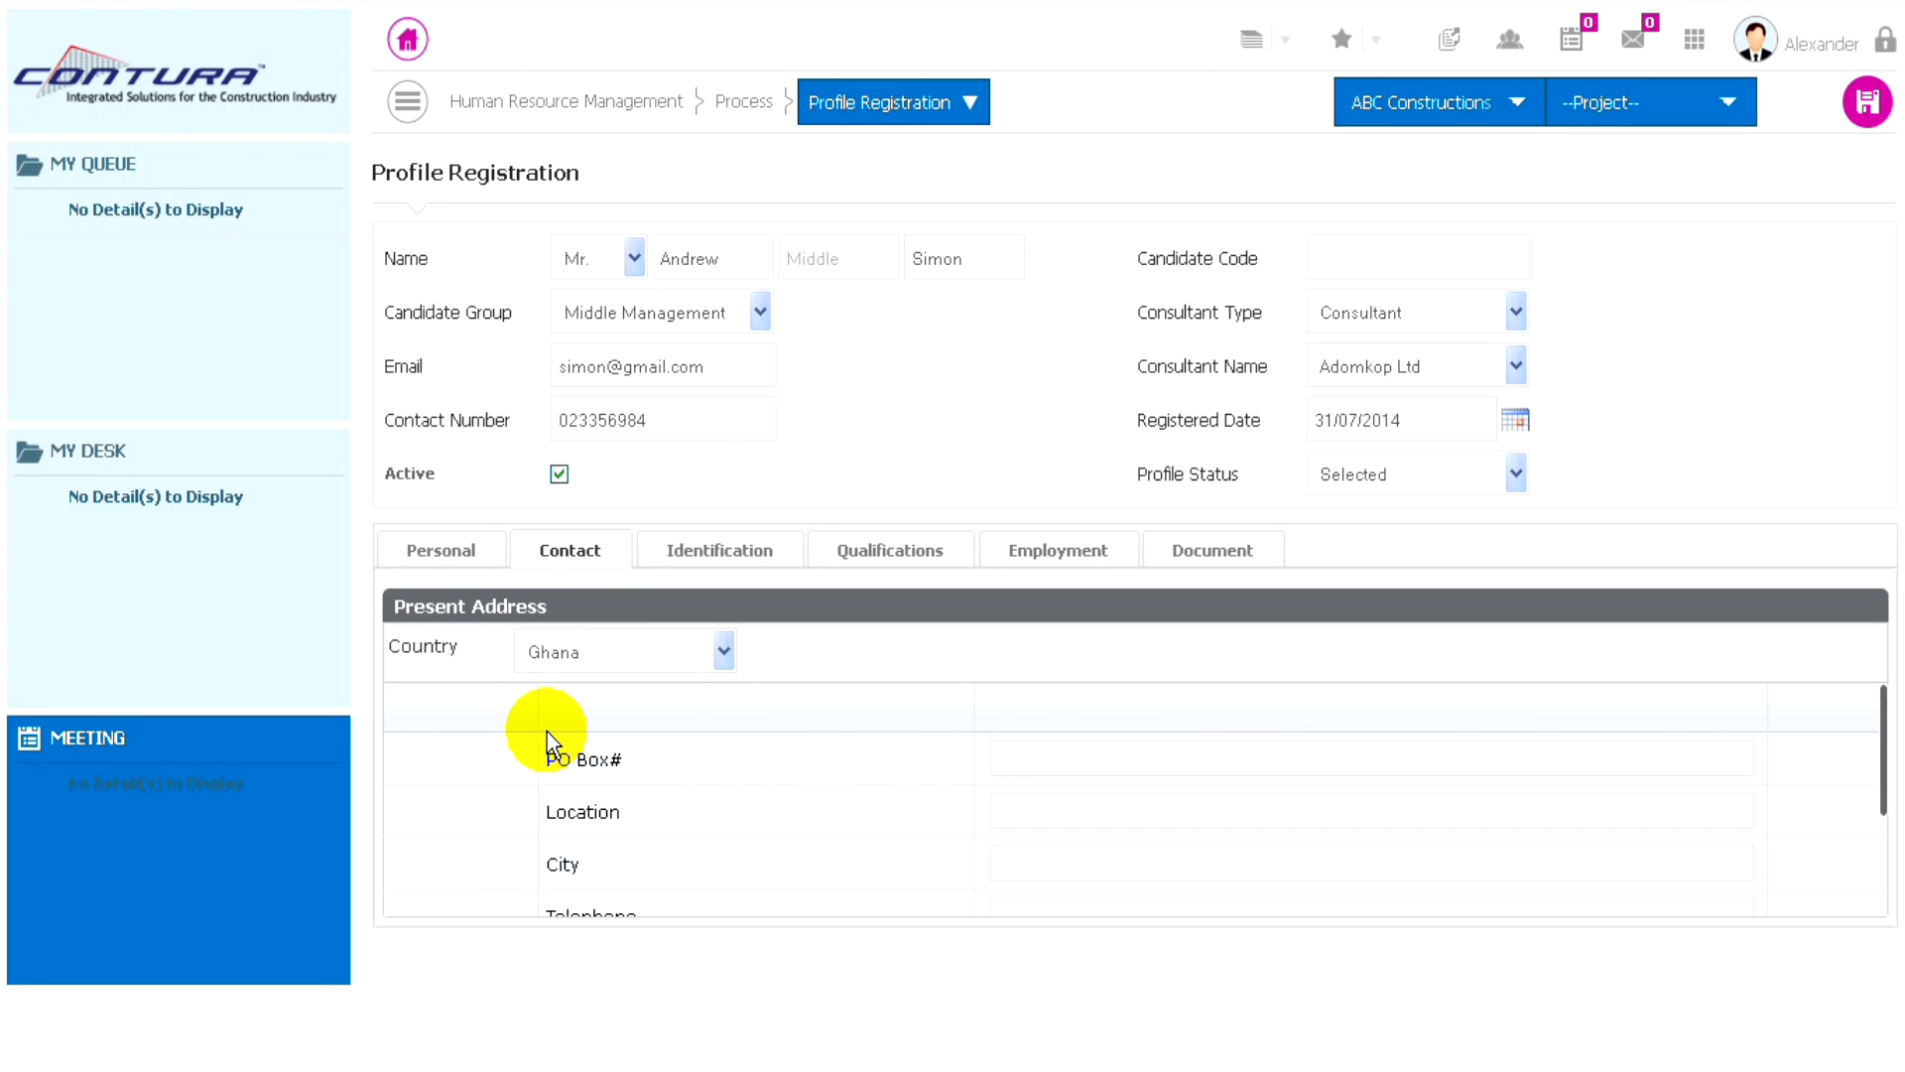
{"action": "left_click", "coordinate": [1009, 761]}
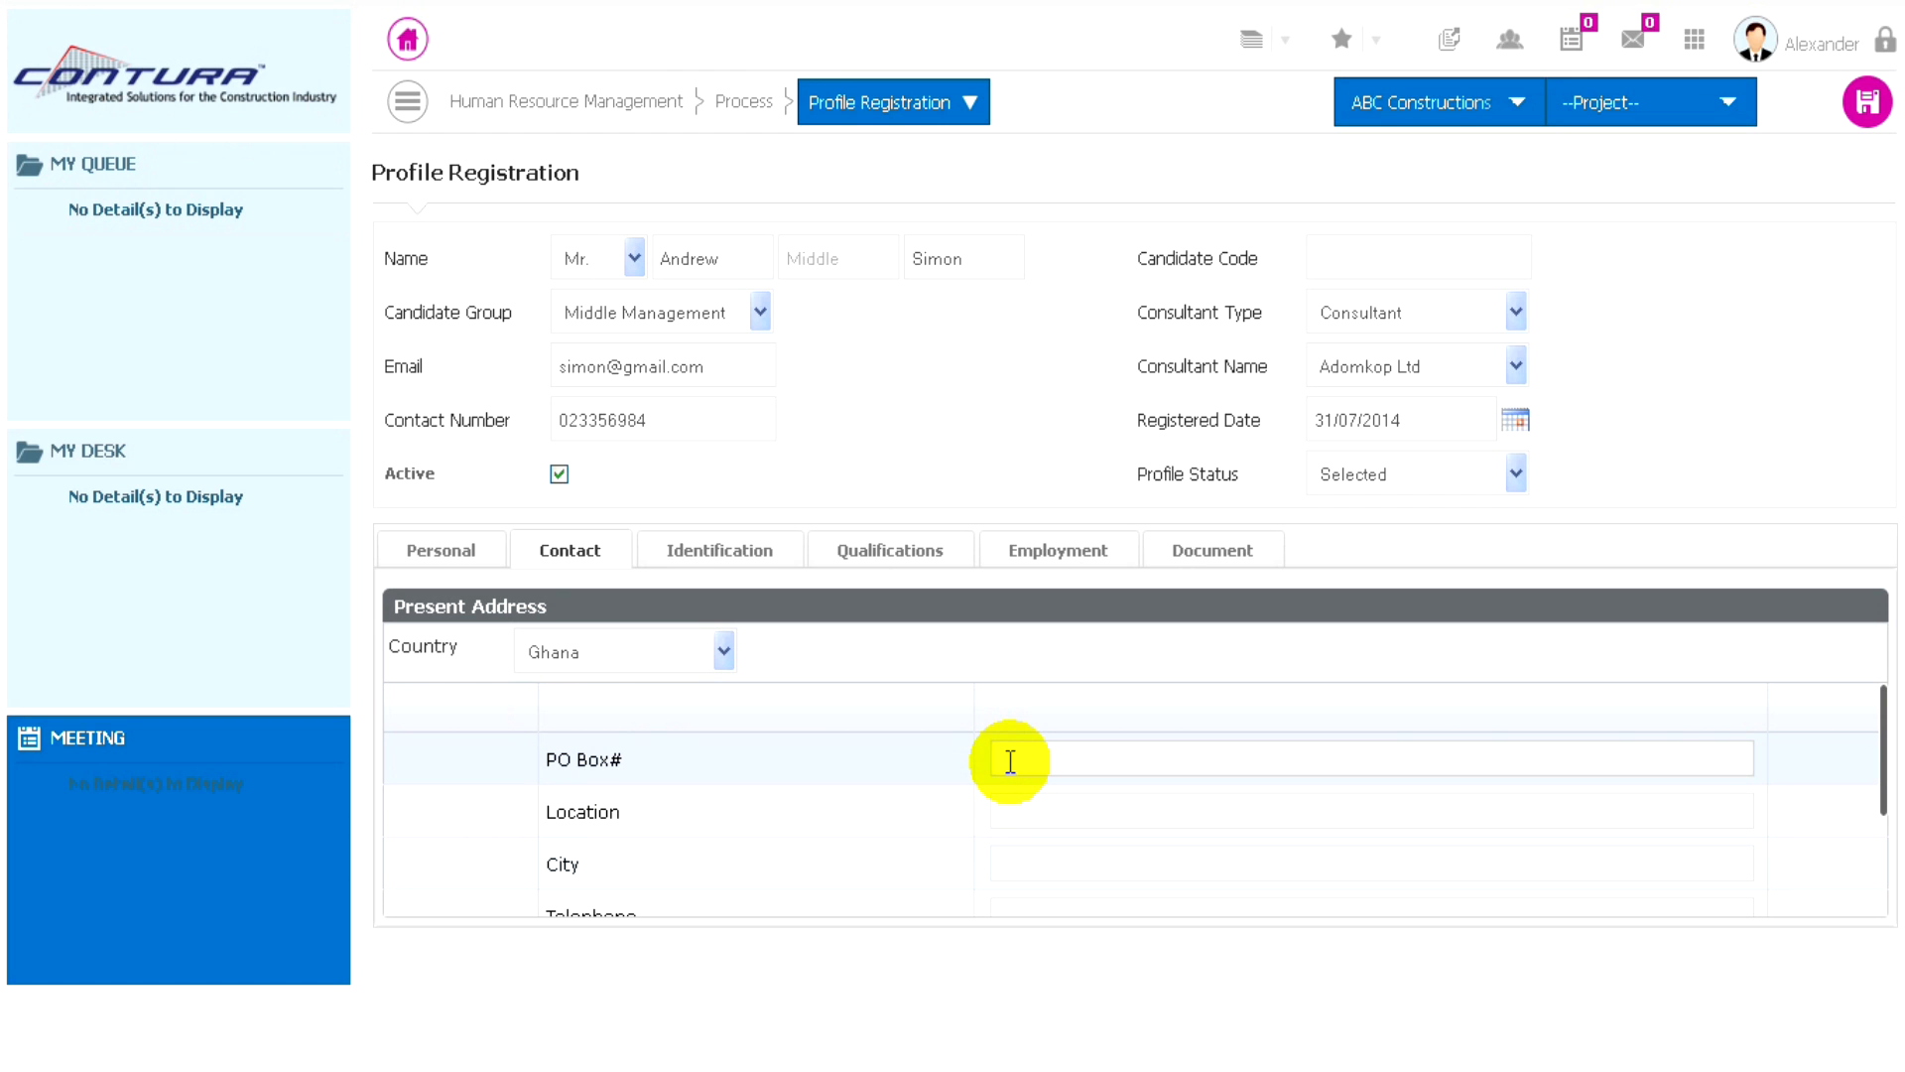
{"action": "type", "text": "PO box "}
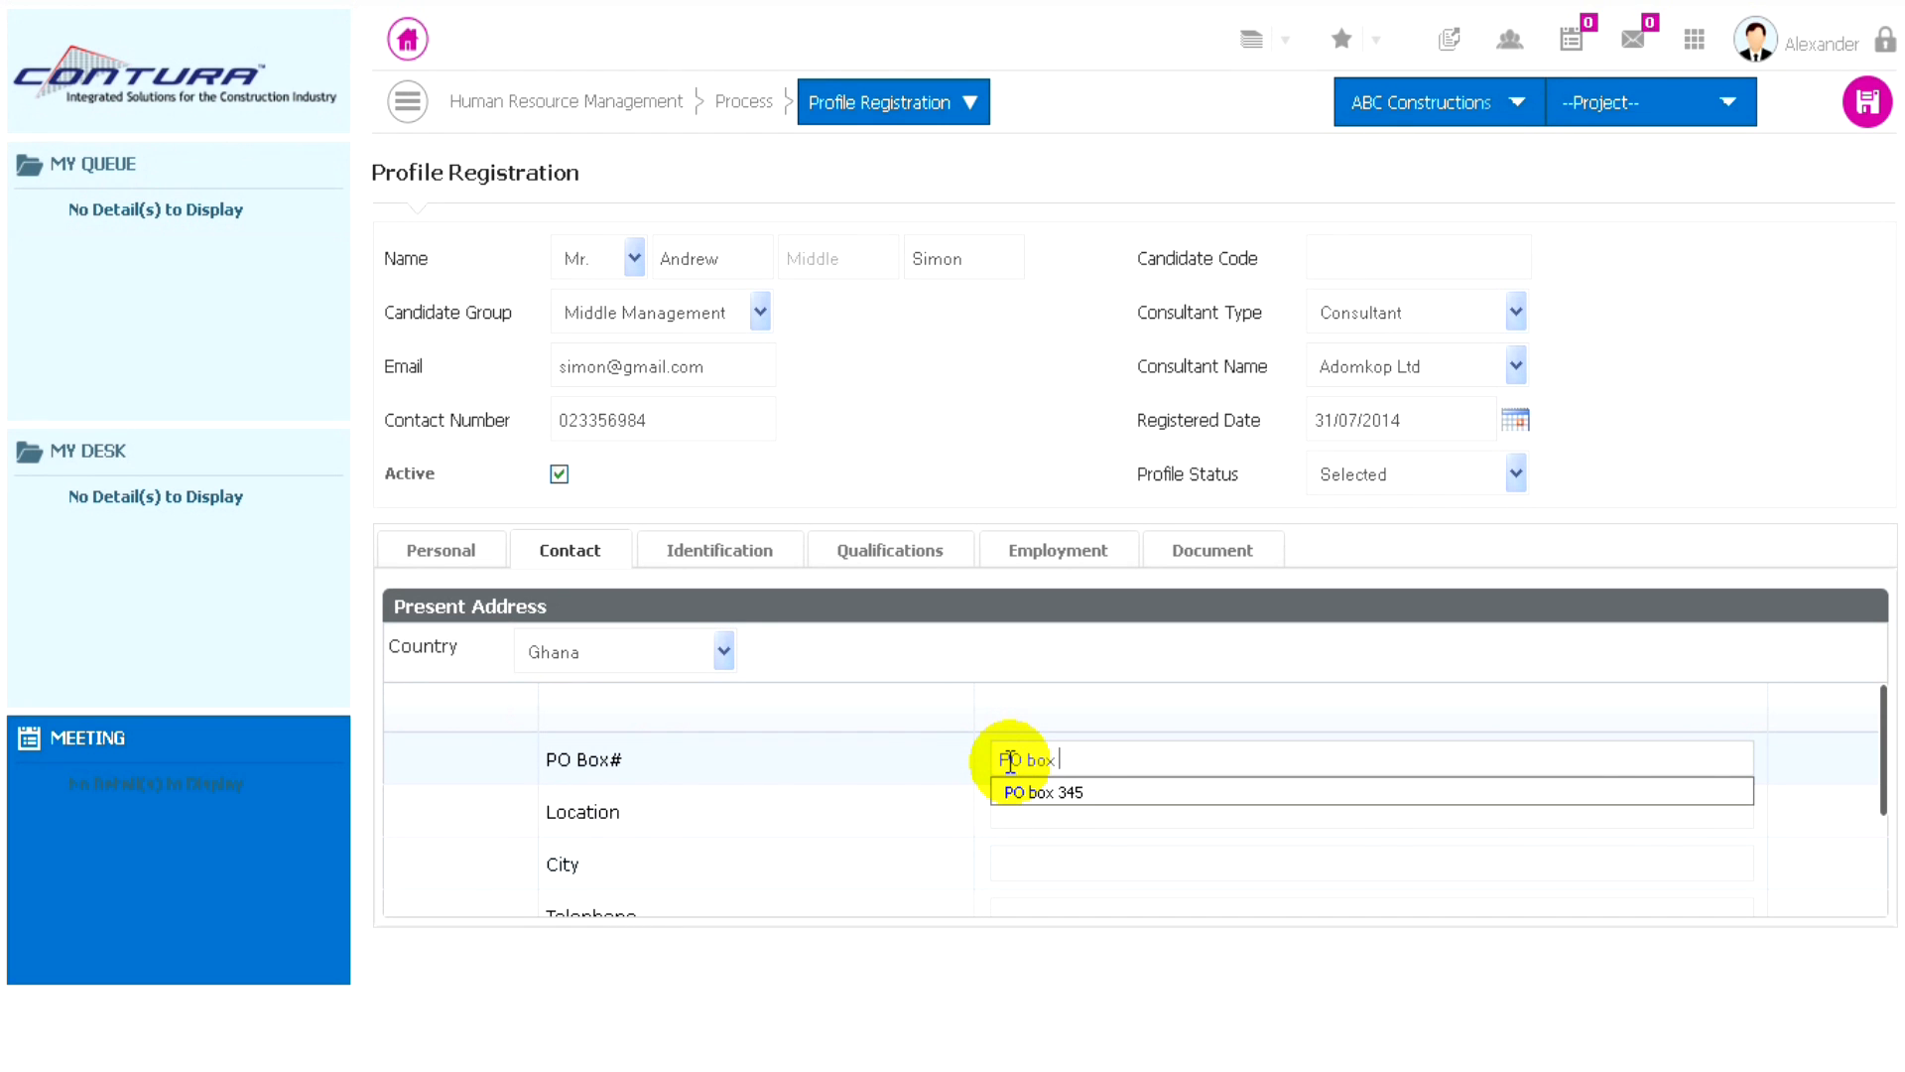
{"action": "type", "text": "345"}
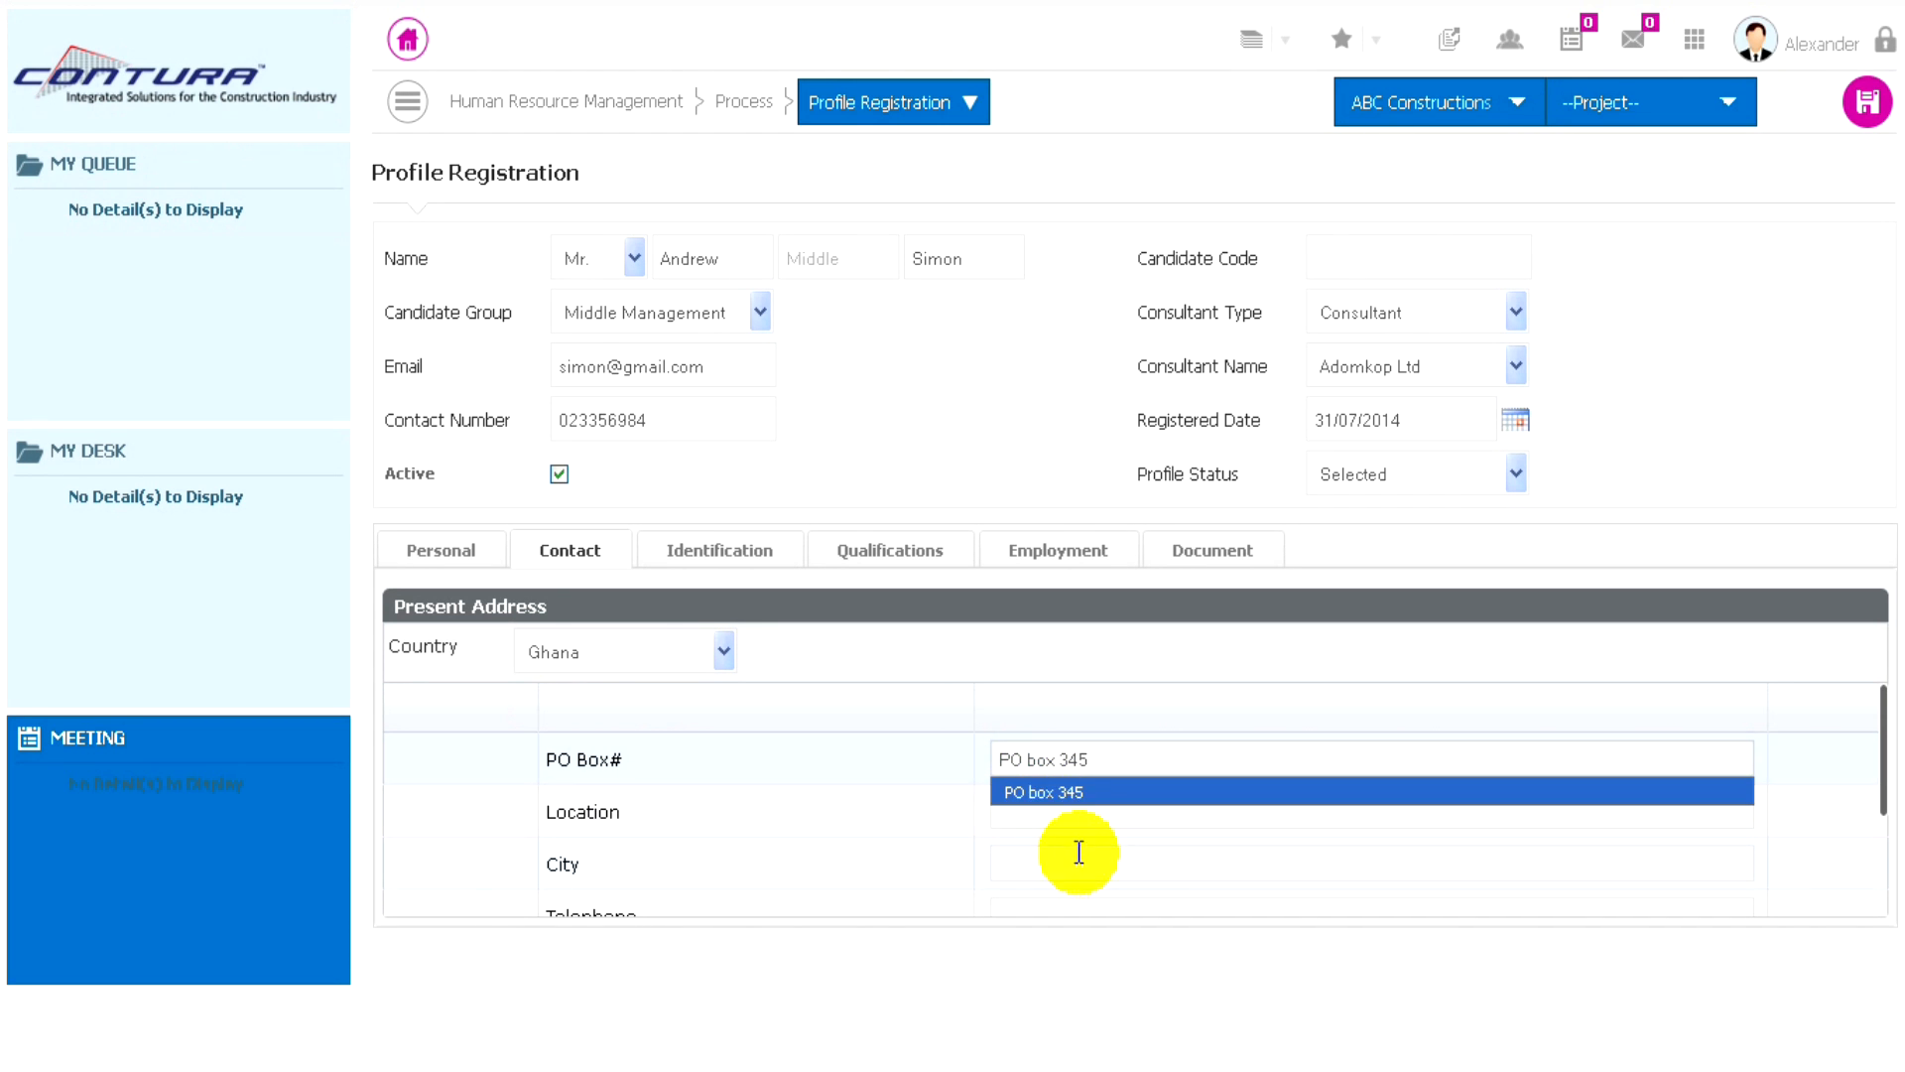
- Fill in the location and city of the candidate's present address
{"action": "left_click", "coordinate": [1030, 813]}
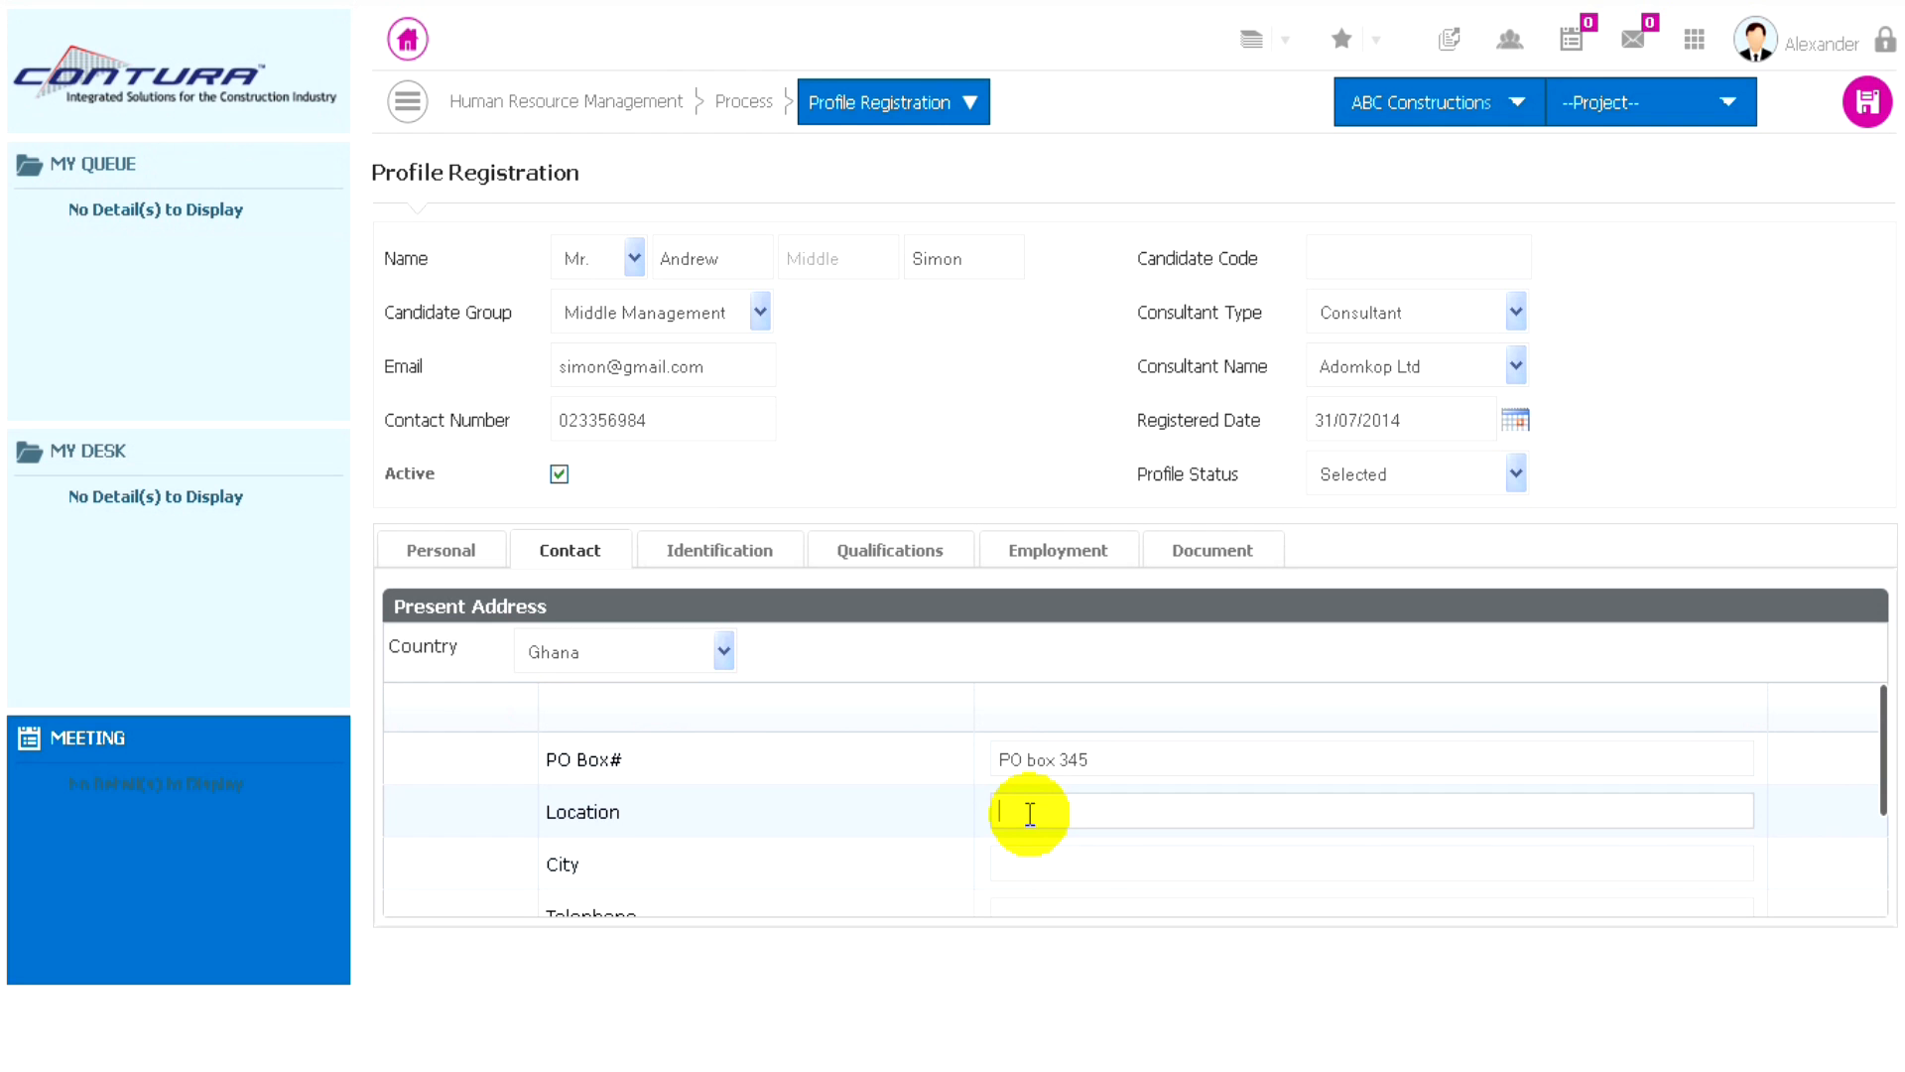
{"action": "type", "text": "Ac"}
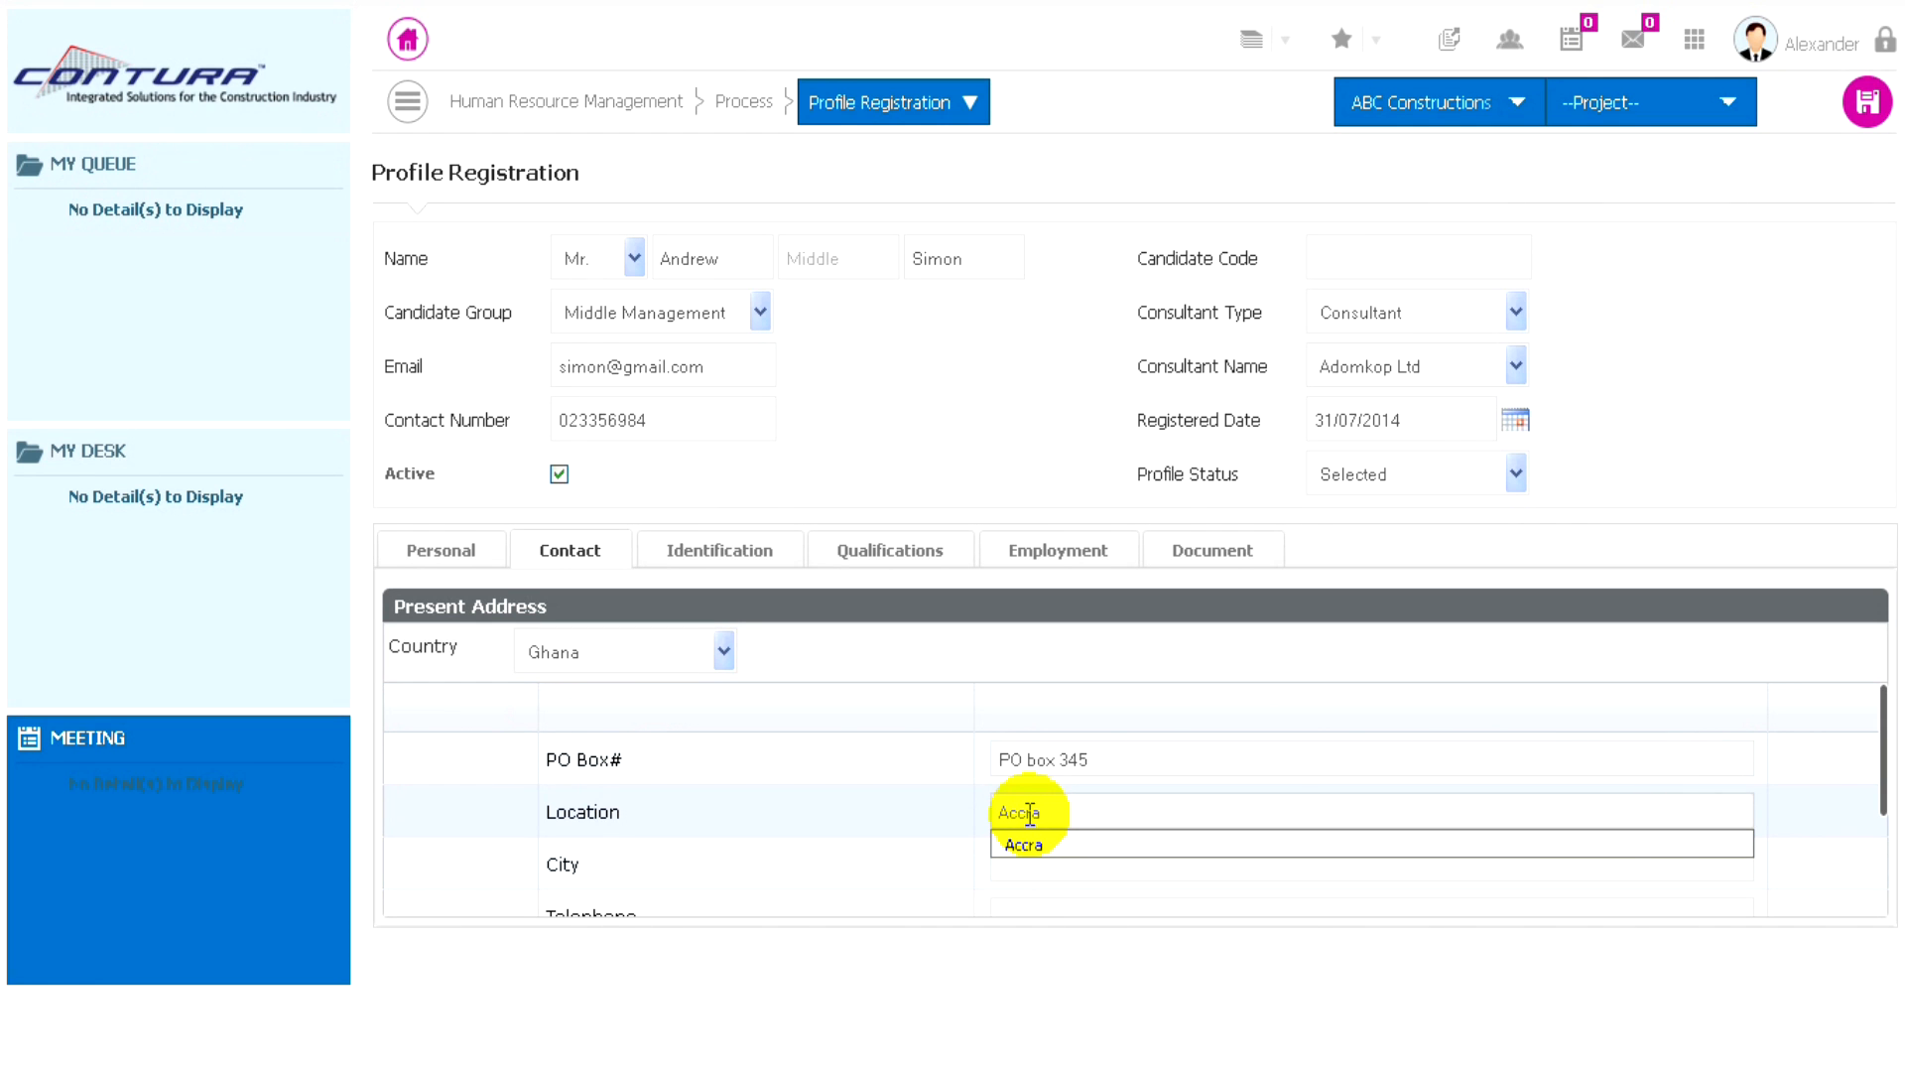
{"action": "type", "text": "cra"}
{"action": "left_click", "coordinate": [1032, 844]}
{"action": "left_click", "coordinate": [1024, 855]}
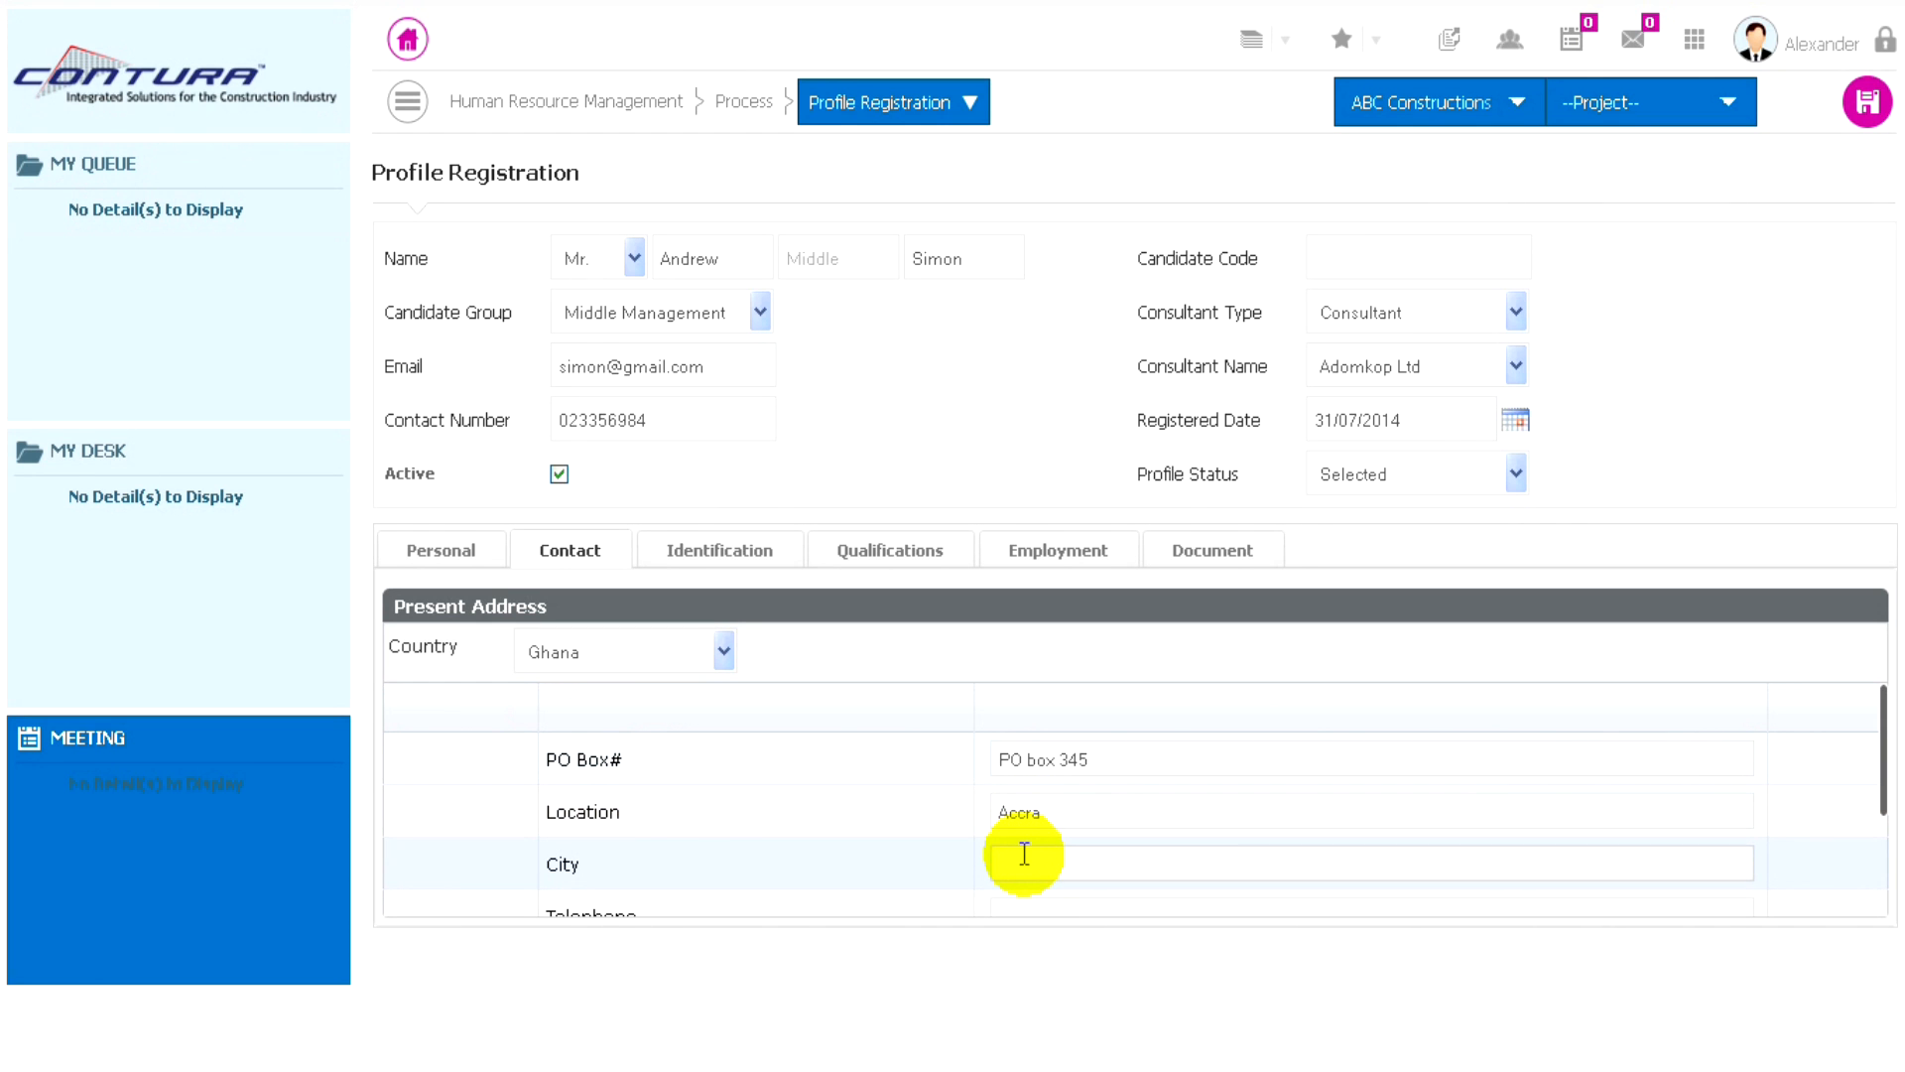
{"action": "type", "text": "Accra"}
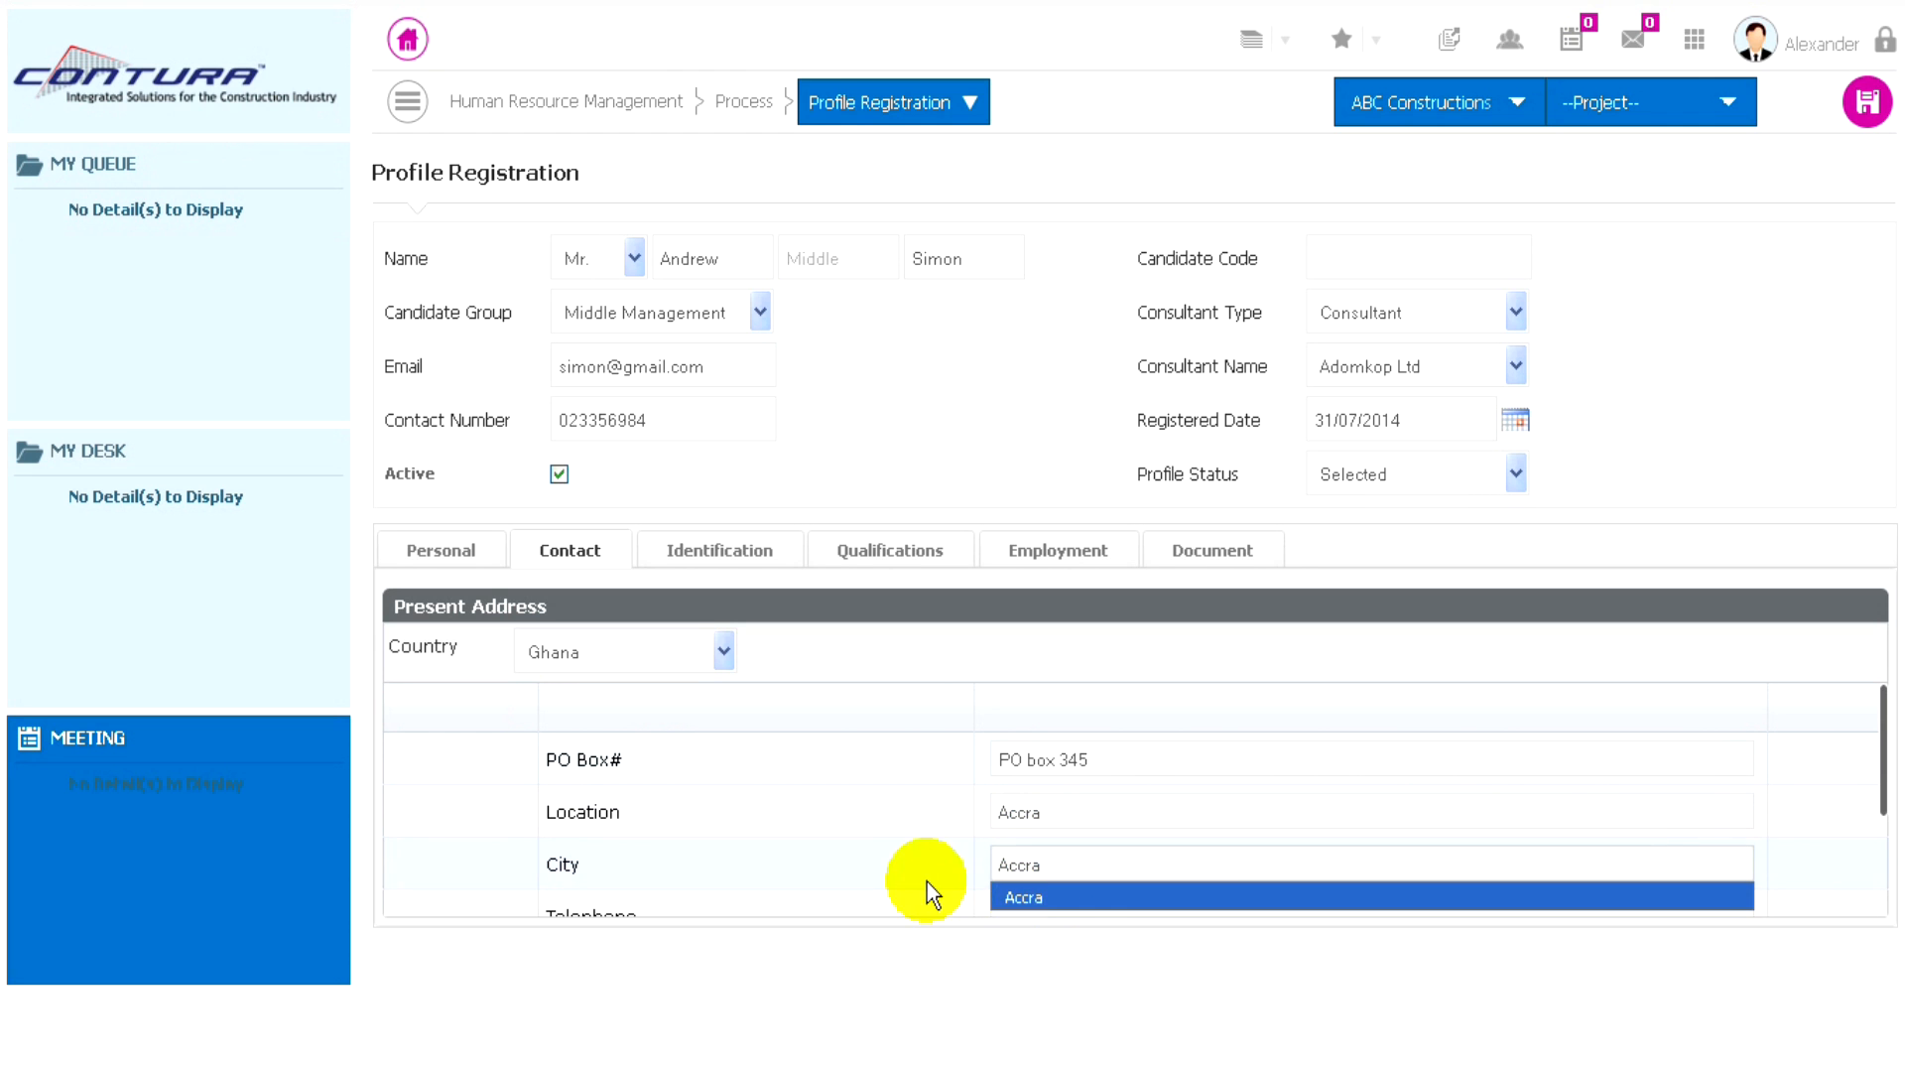
{"action": "left_click", "coordinate": [1022, 896]}
{"action": "scroll", "coordinate": [1012, 838], "scroll_direction": "down", "scroll_amount": 2}
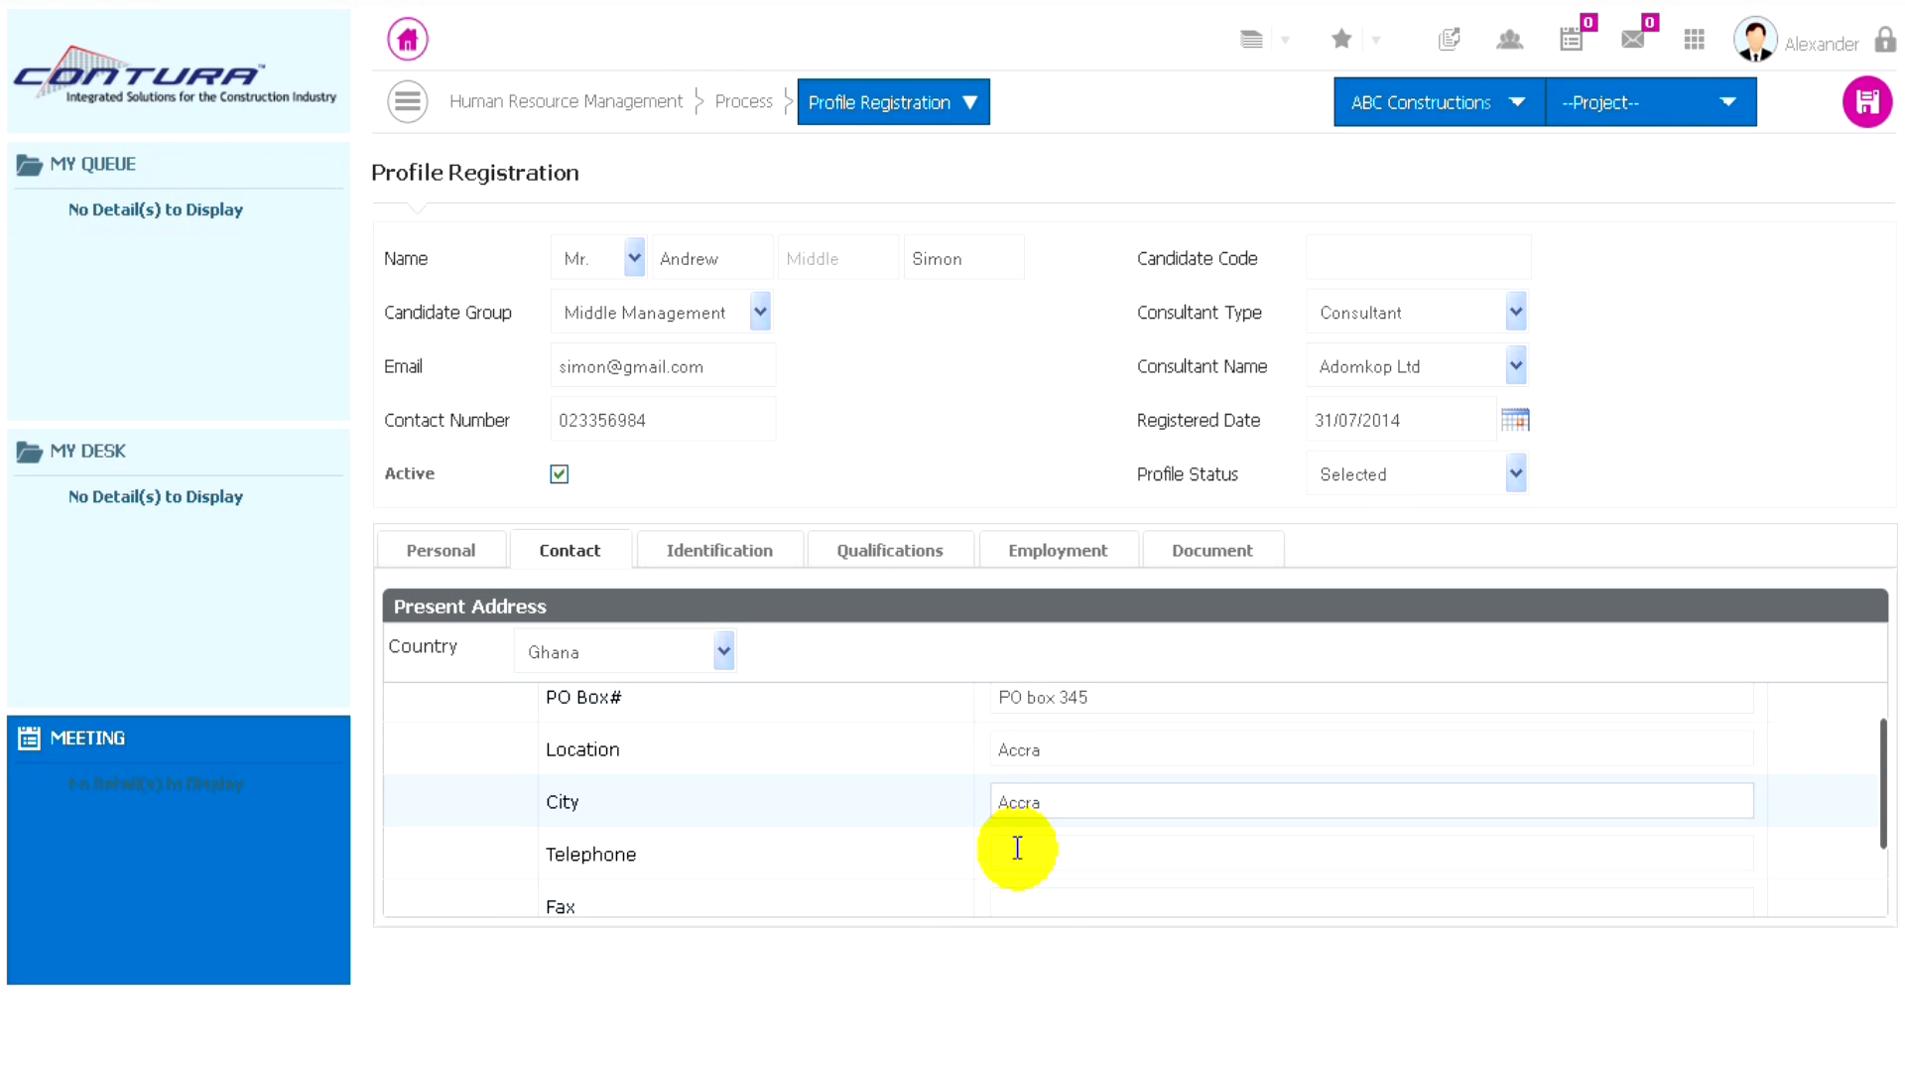
- Enter the candidate's telephone and fax numbers in the present address
{"action": "left_click", "coordinate": [1032, 811]}
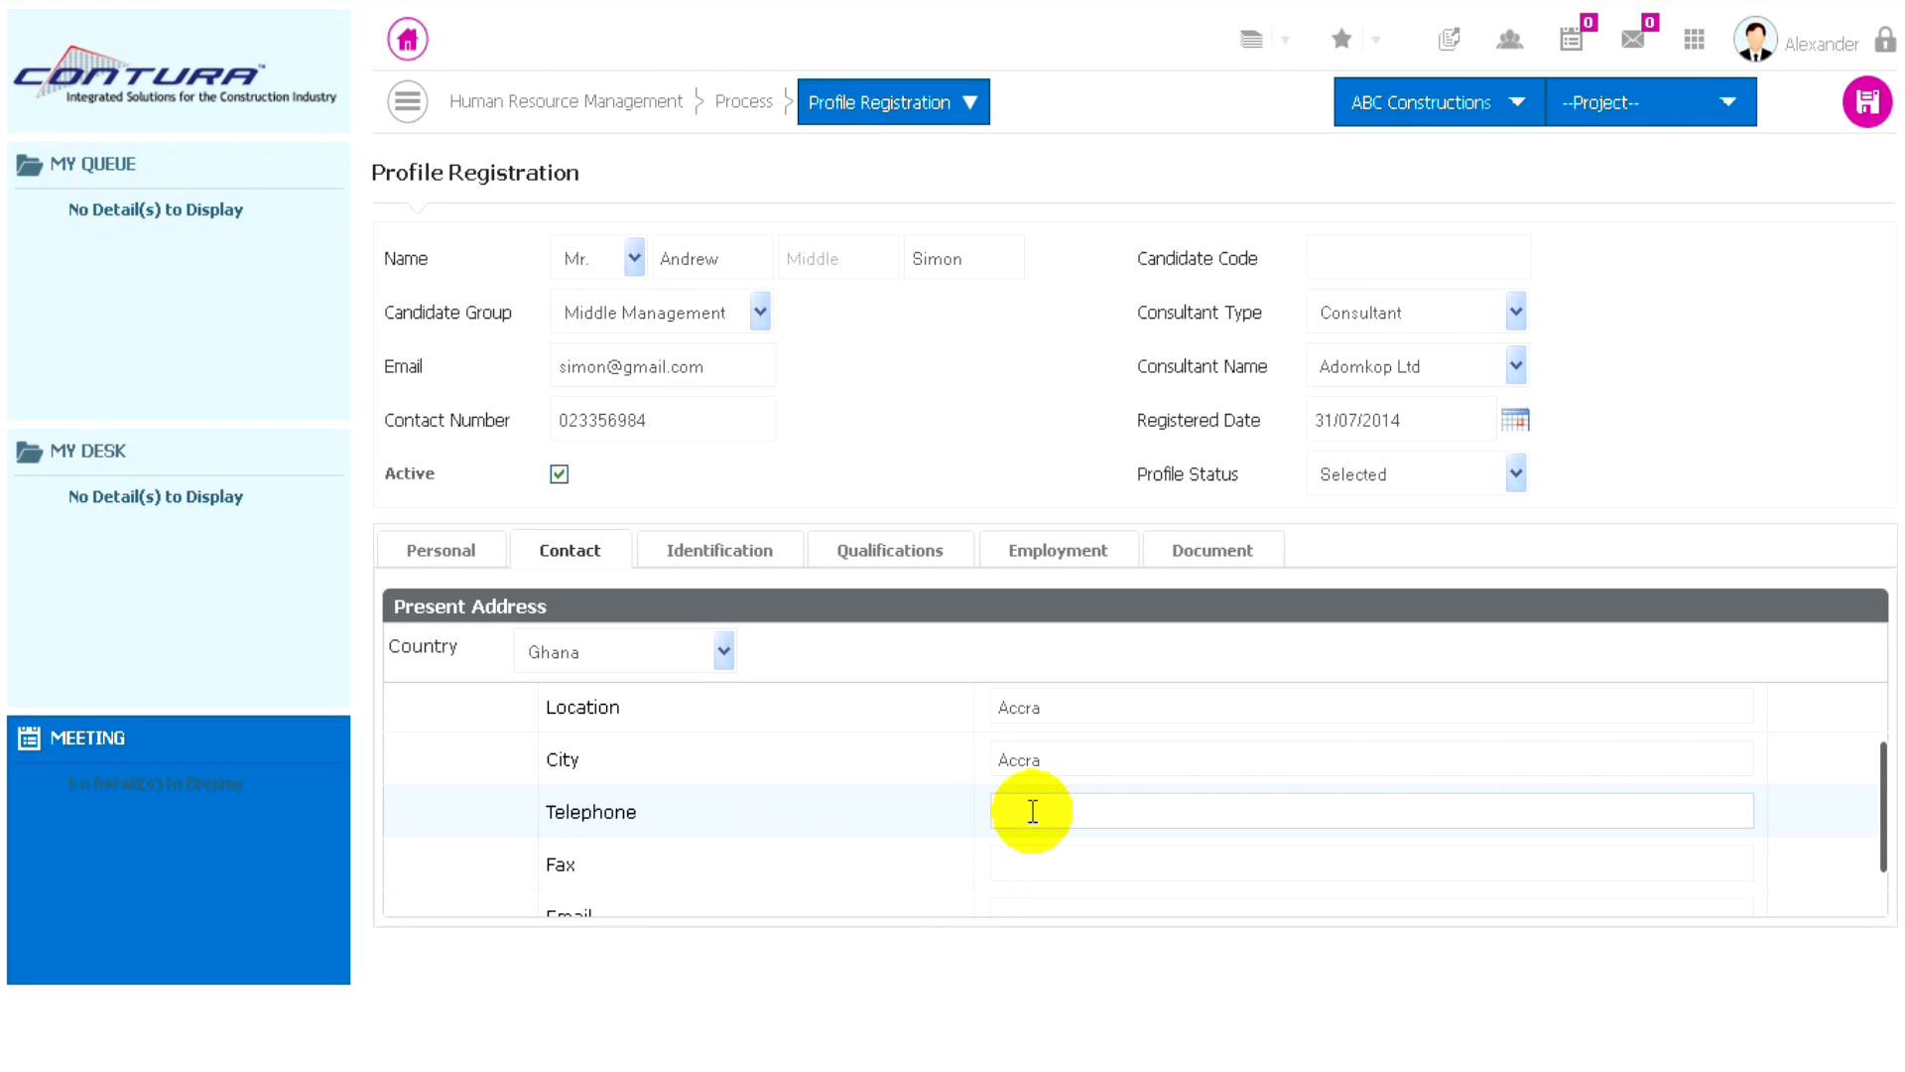
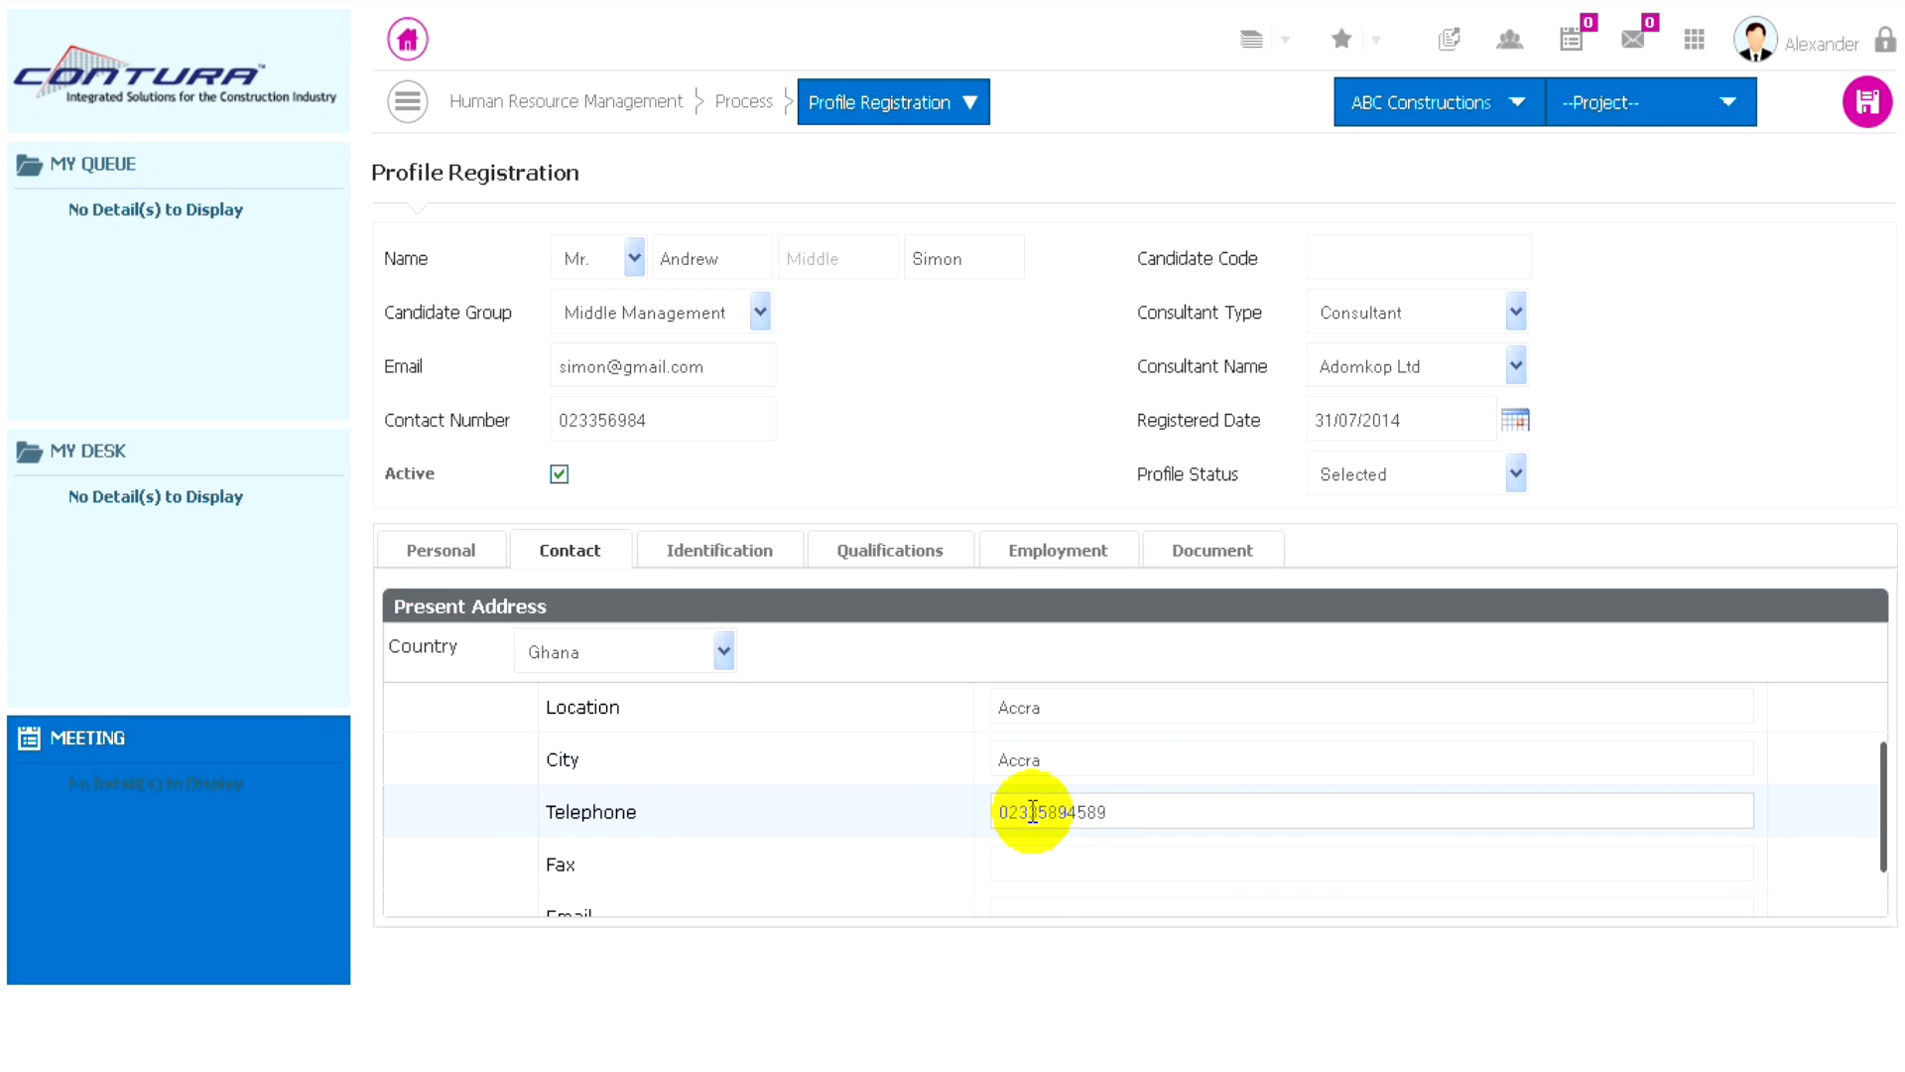
{"action": "left_click", "coordinate": [1047, 866]}
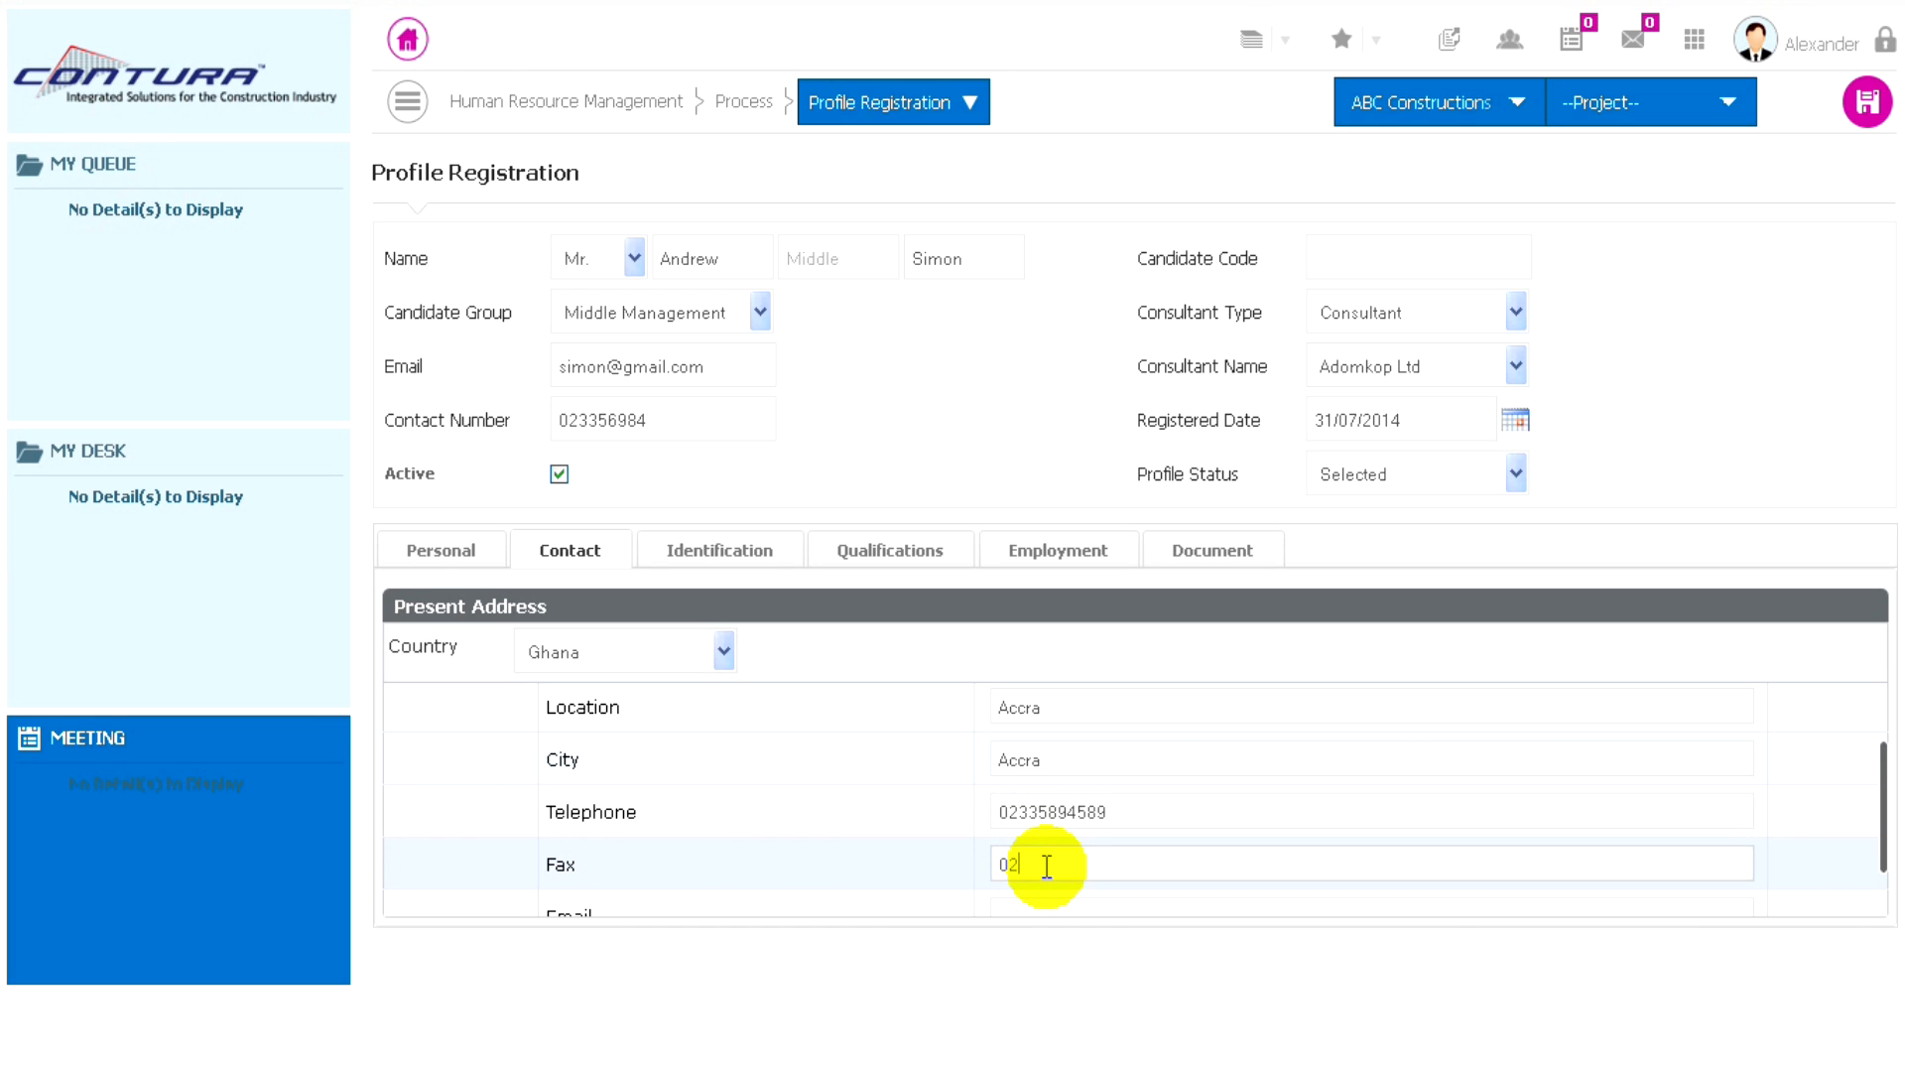
- Fill in the candidate's e-mail address in the present address details
{"action": "scroll", "coordinate": [1063, 873], "scroll_direction": "down", "scroll_amount": 1}
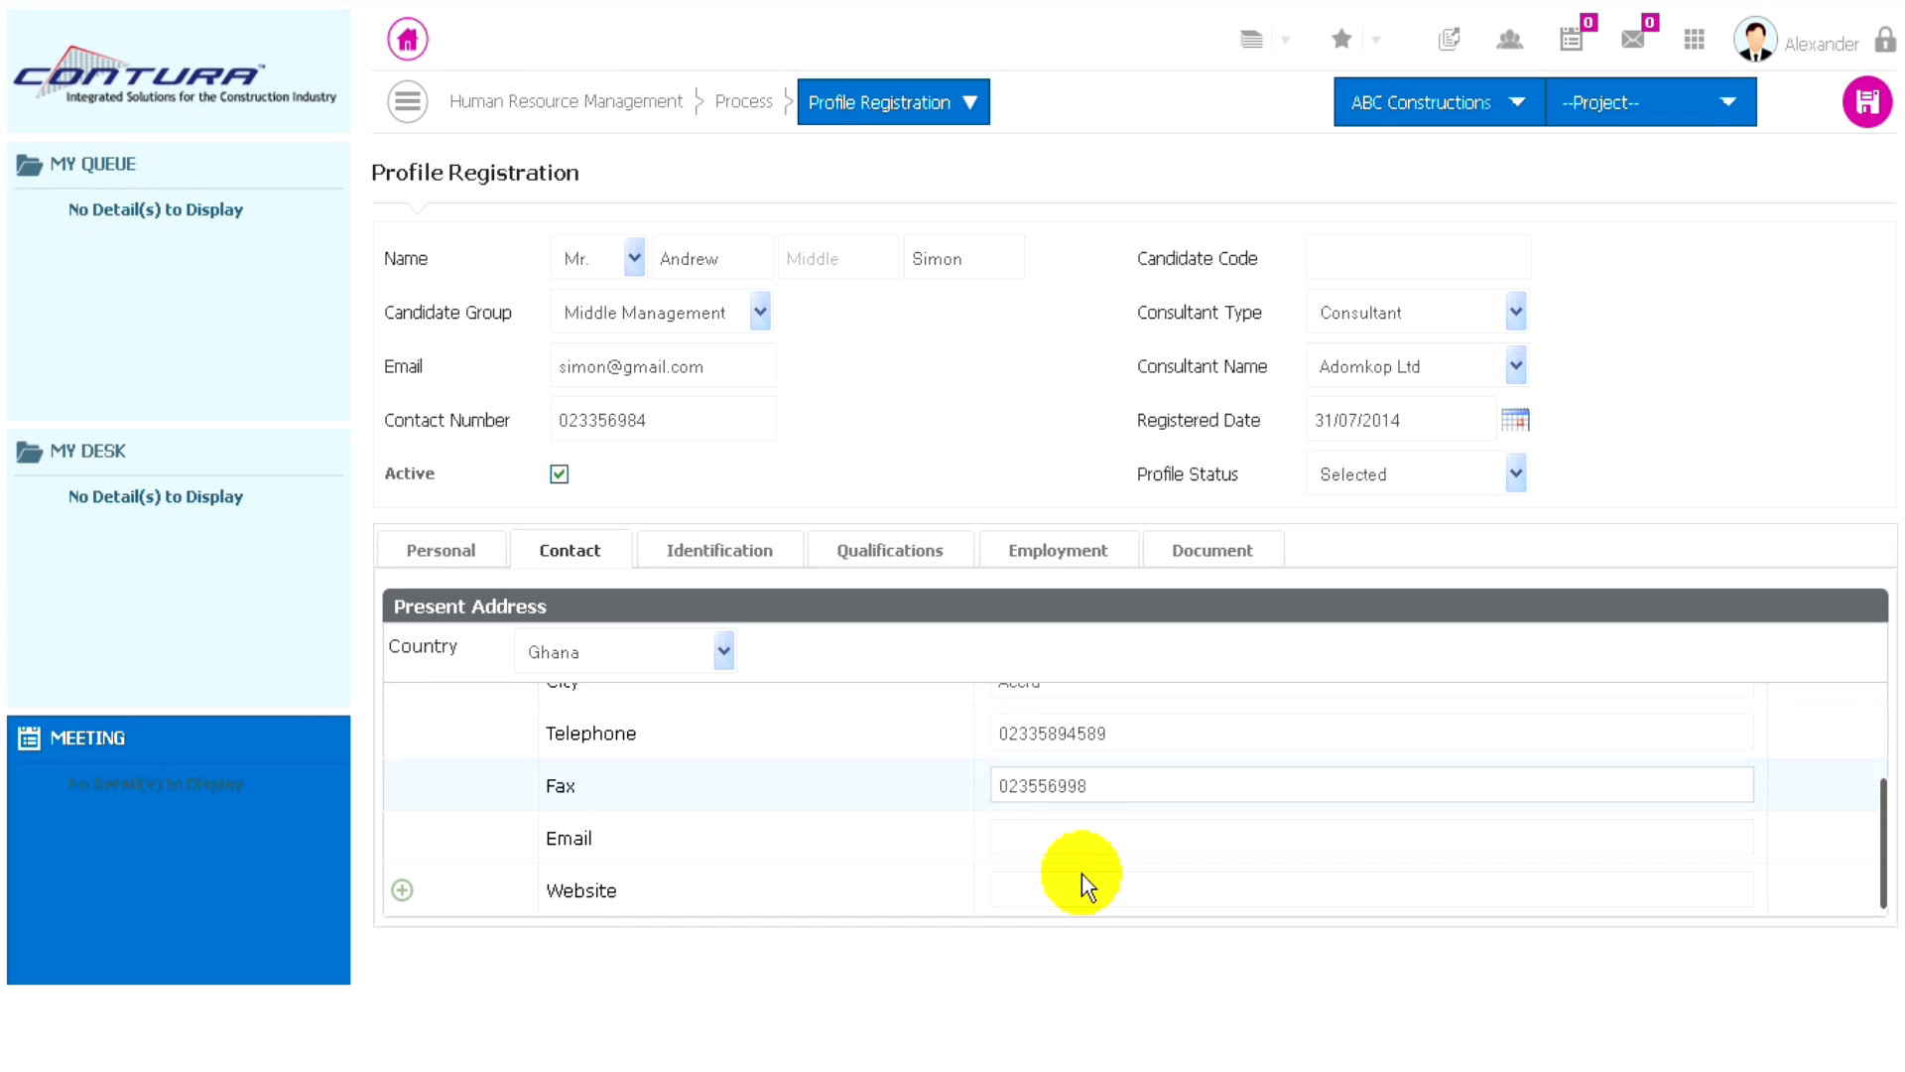
{"action": "left_click", "coordinate": [1016, 835]}
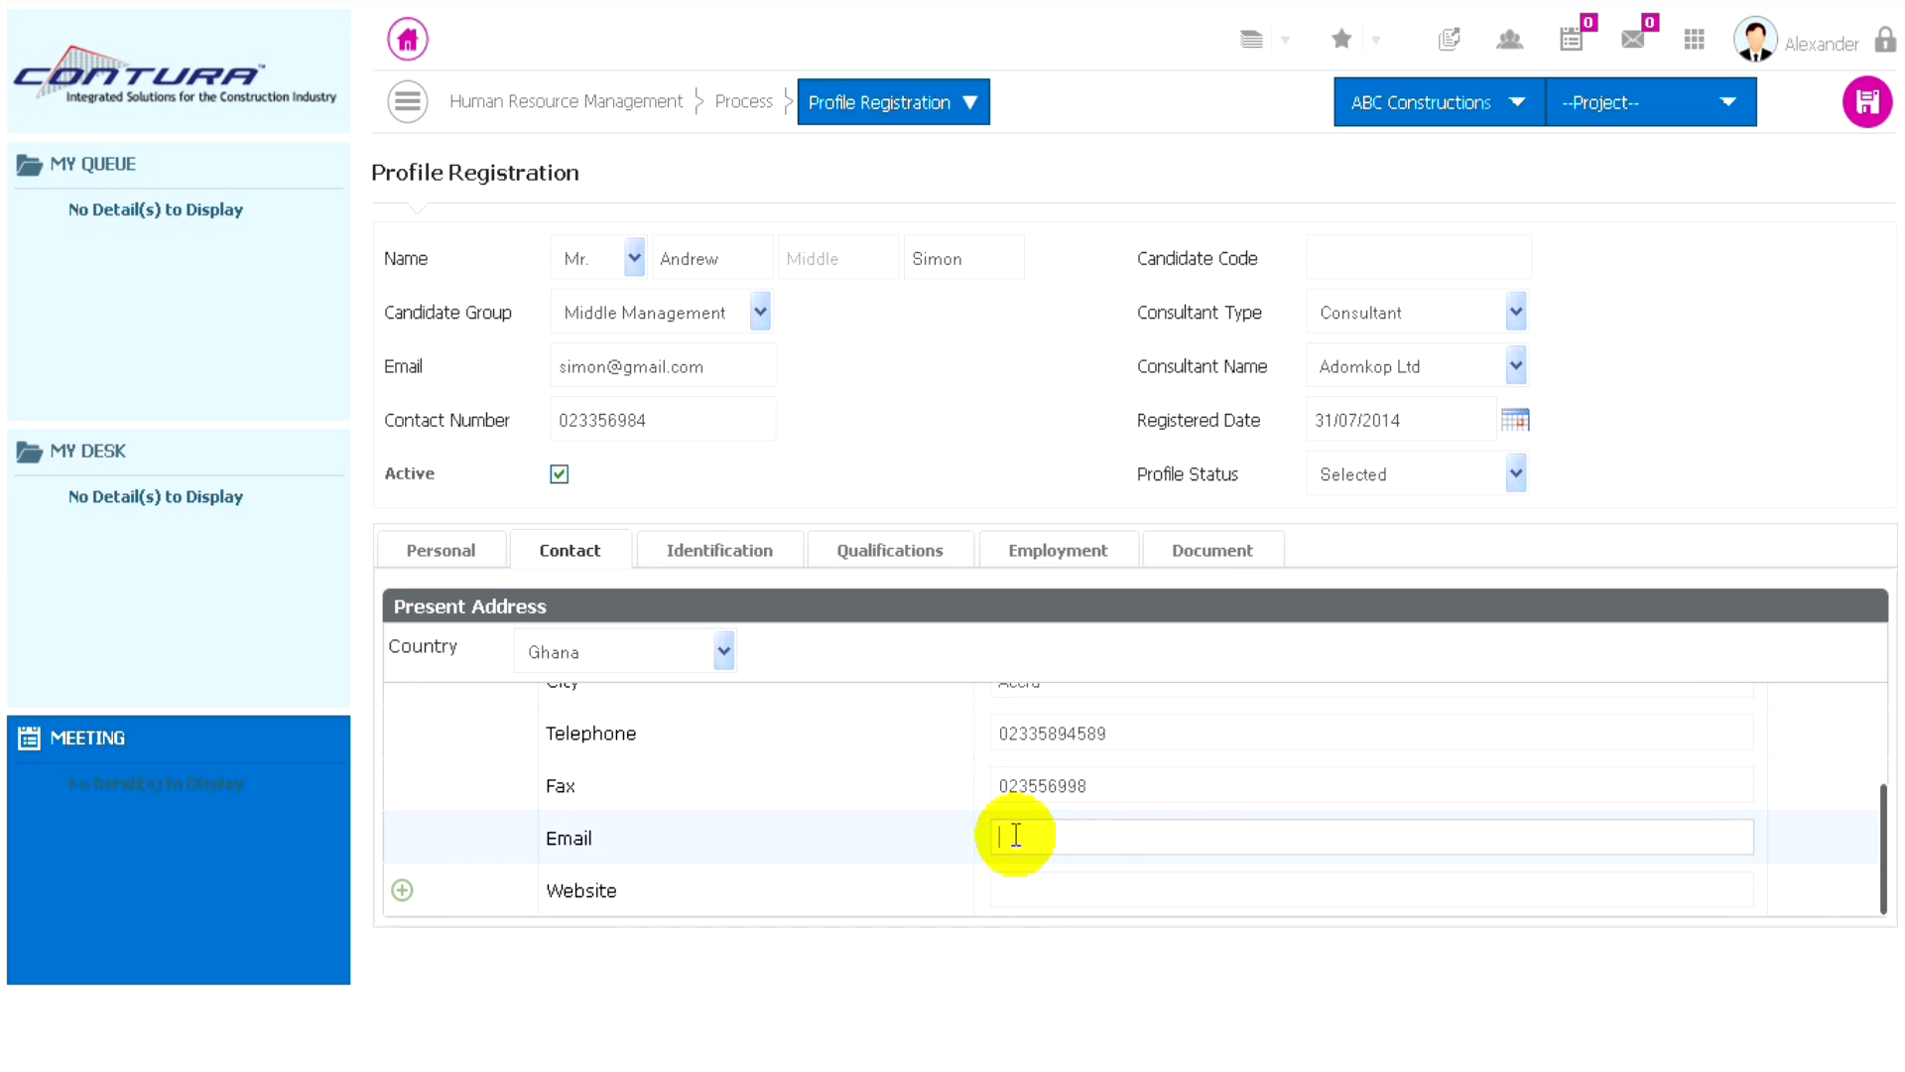
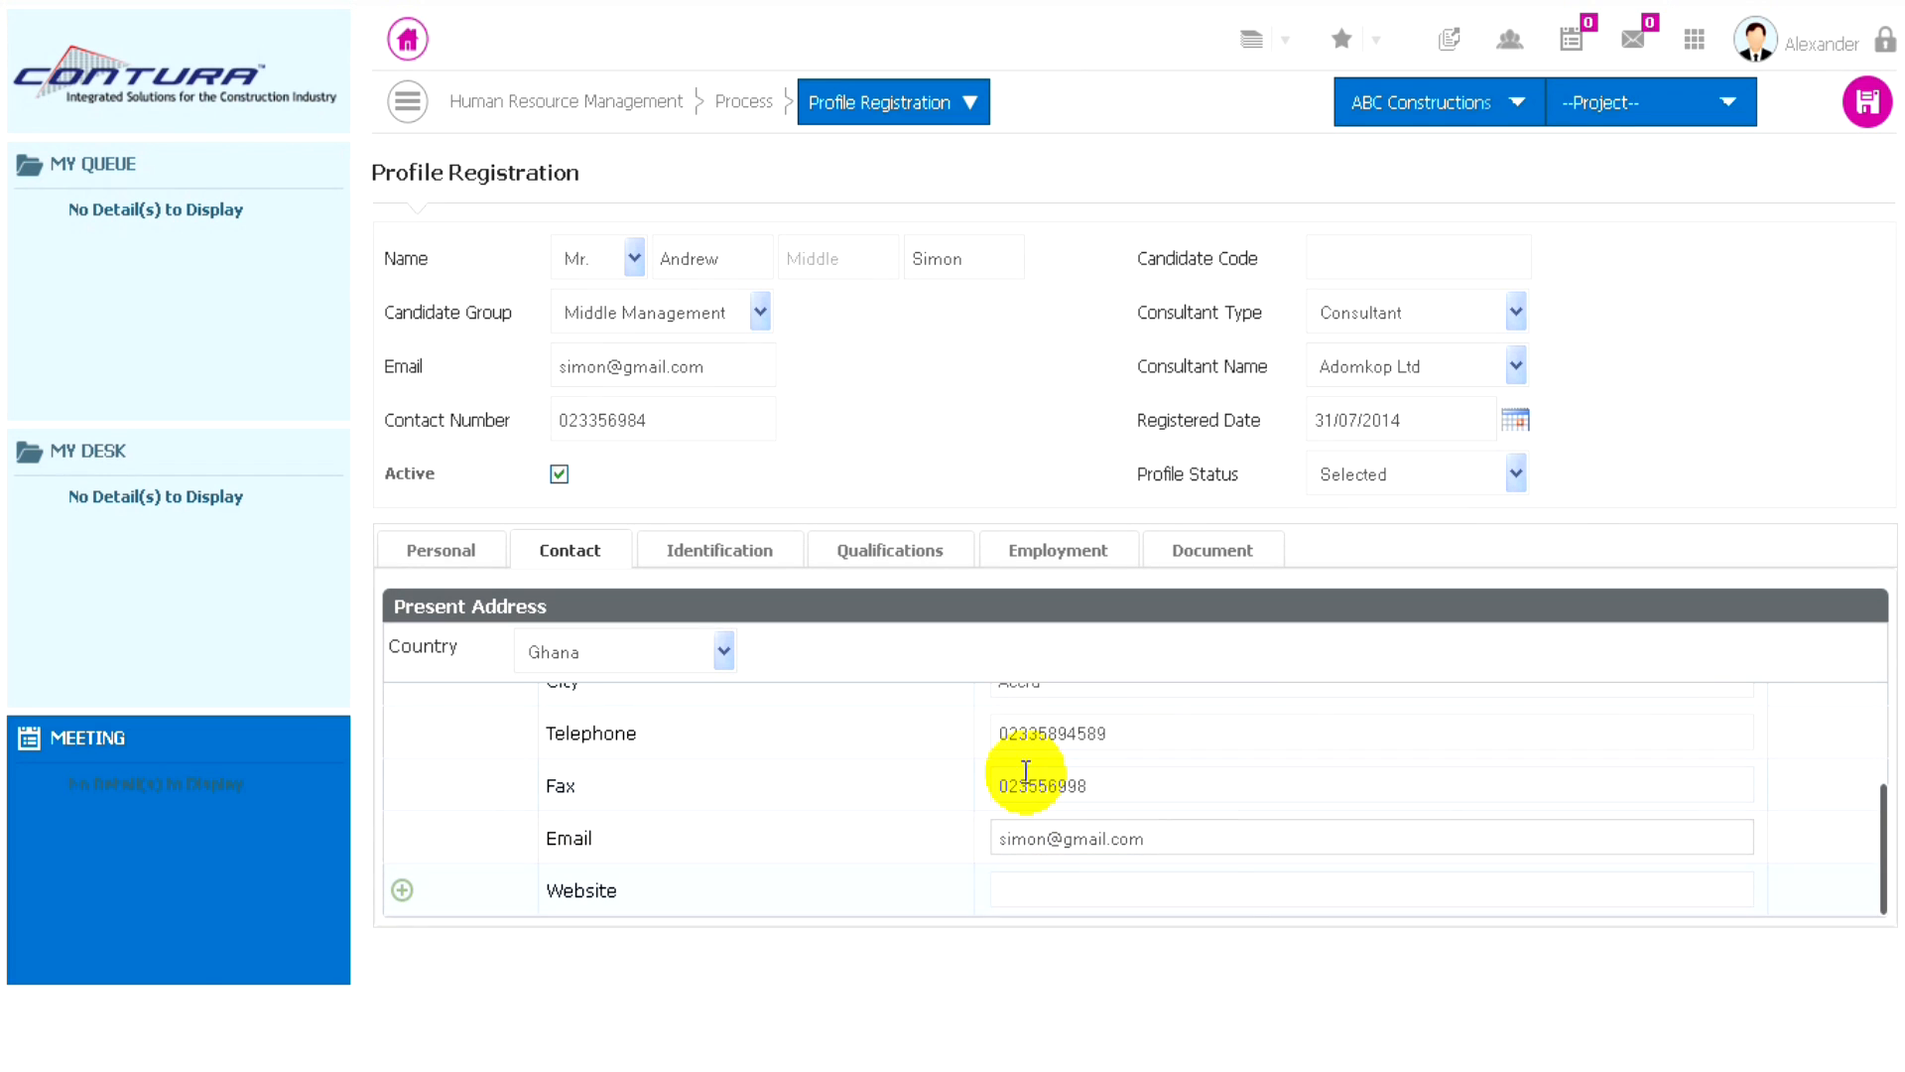
- Choose Ghana as the country in the identification details and enter the candidate's passport number
{"action": "left_click", "coordinate": [716, 563]}
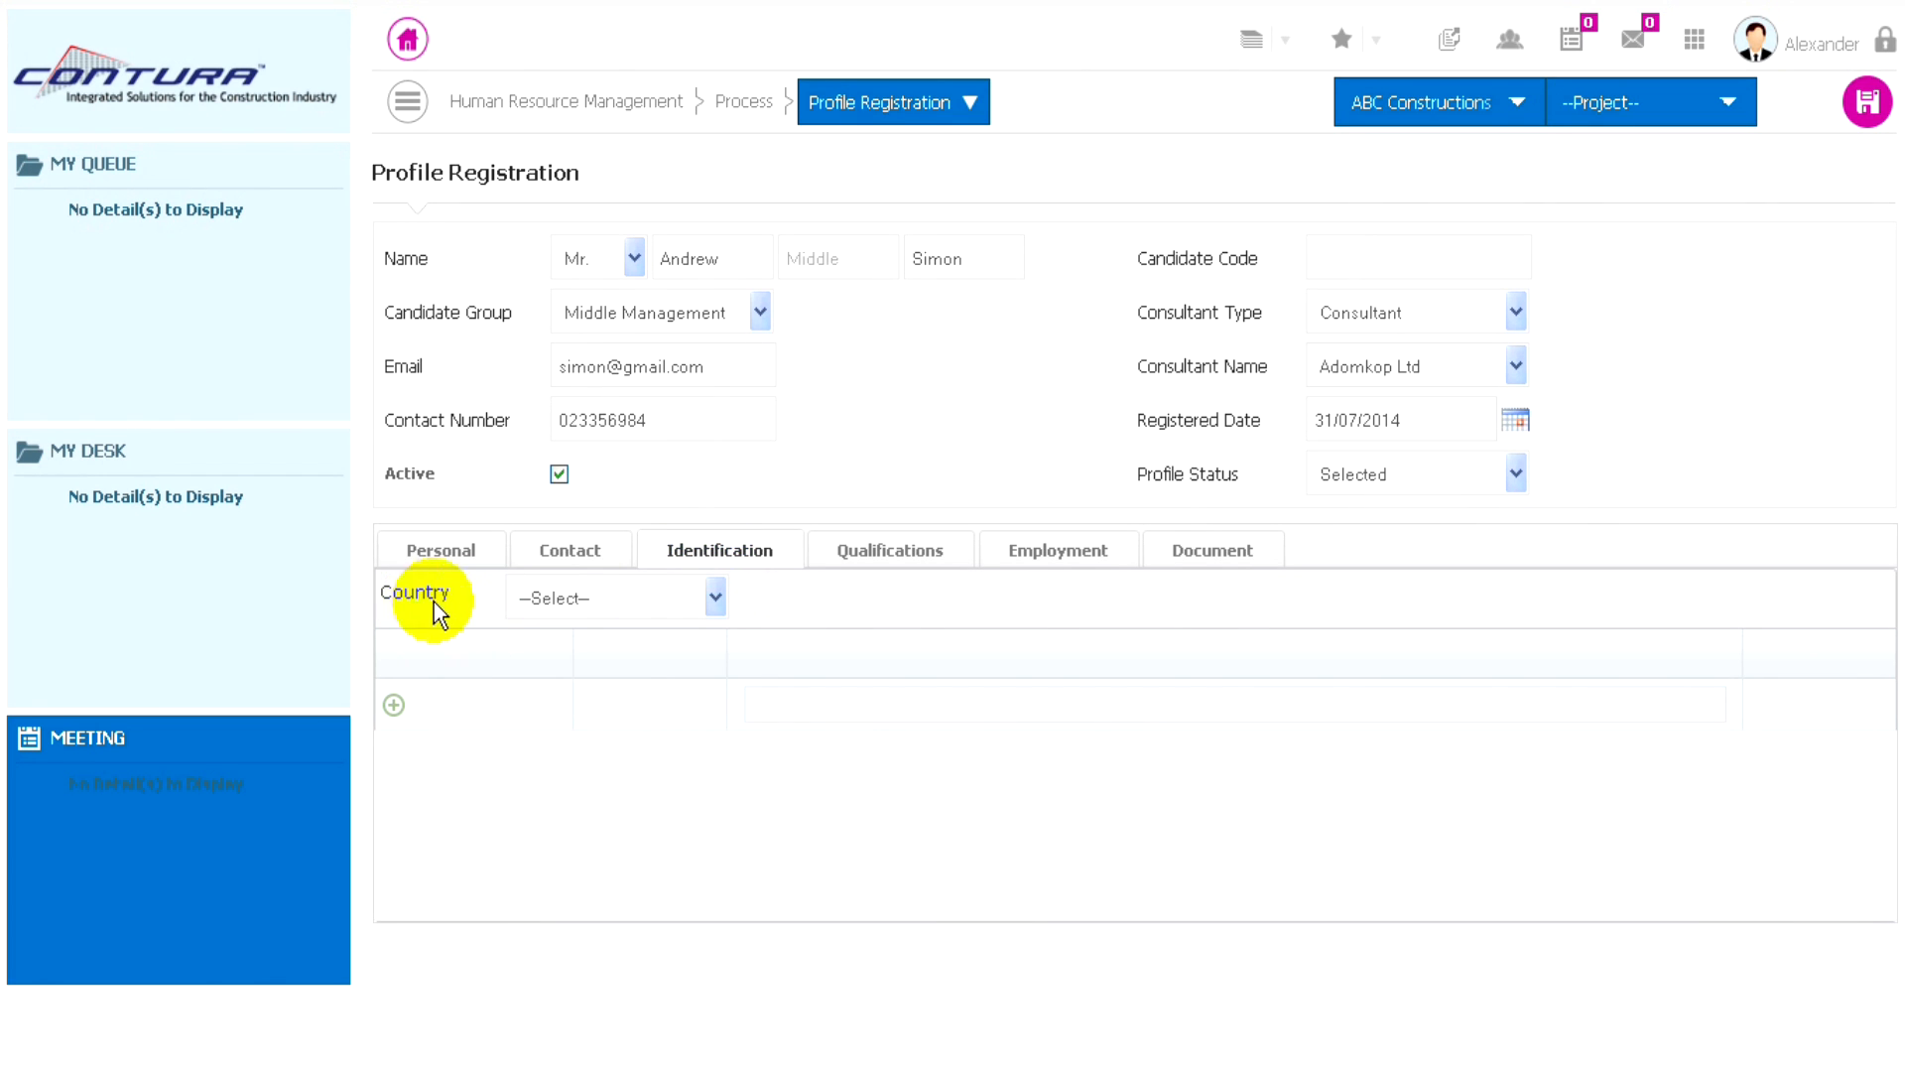
{"action": "left_click", "coordinate": [683, 593]}
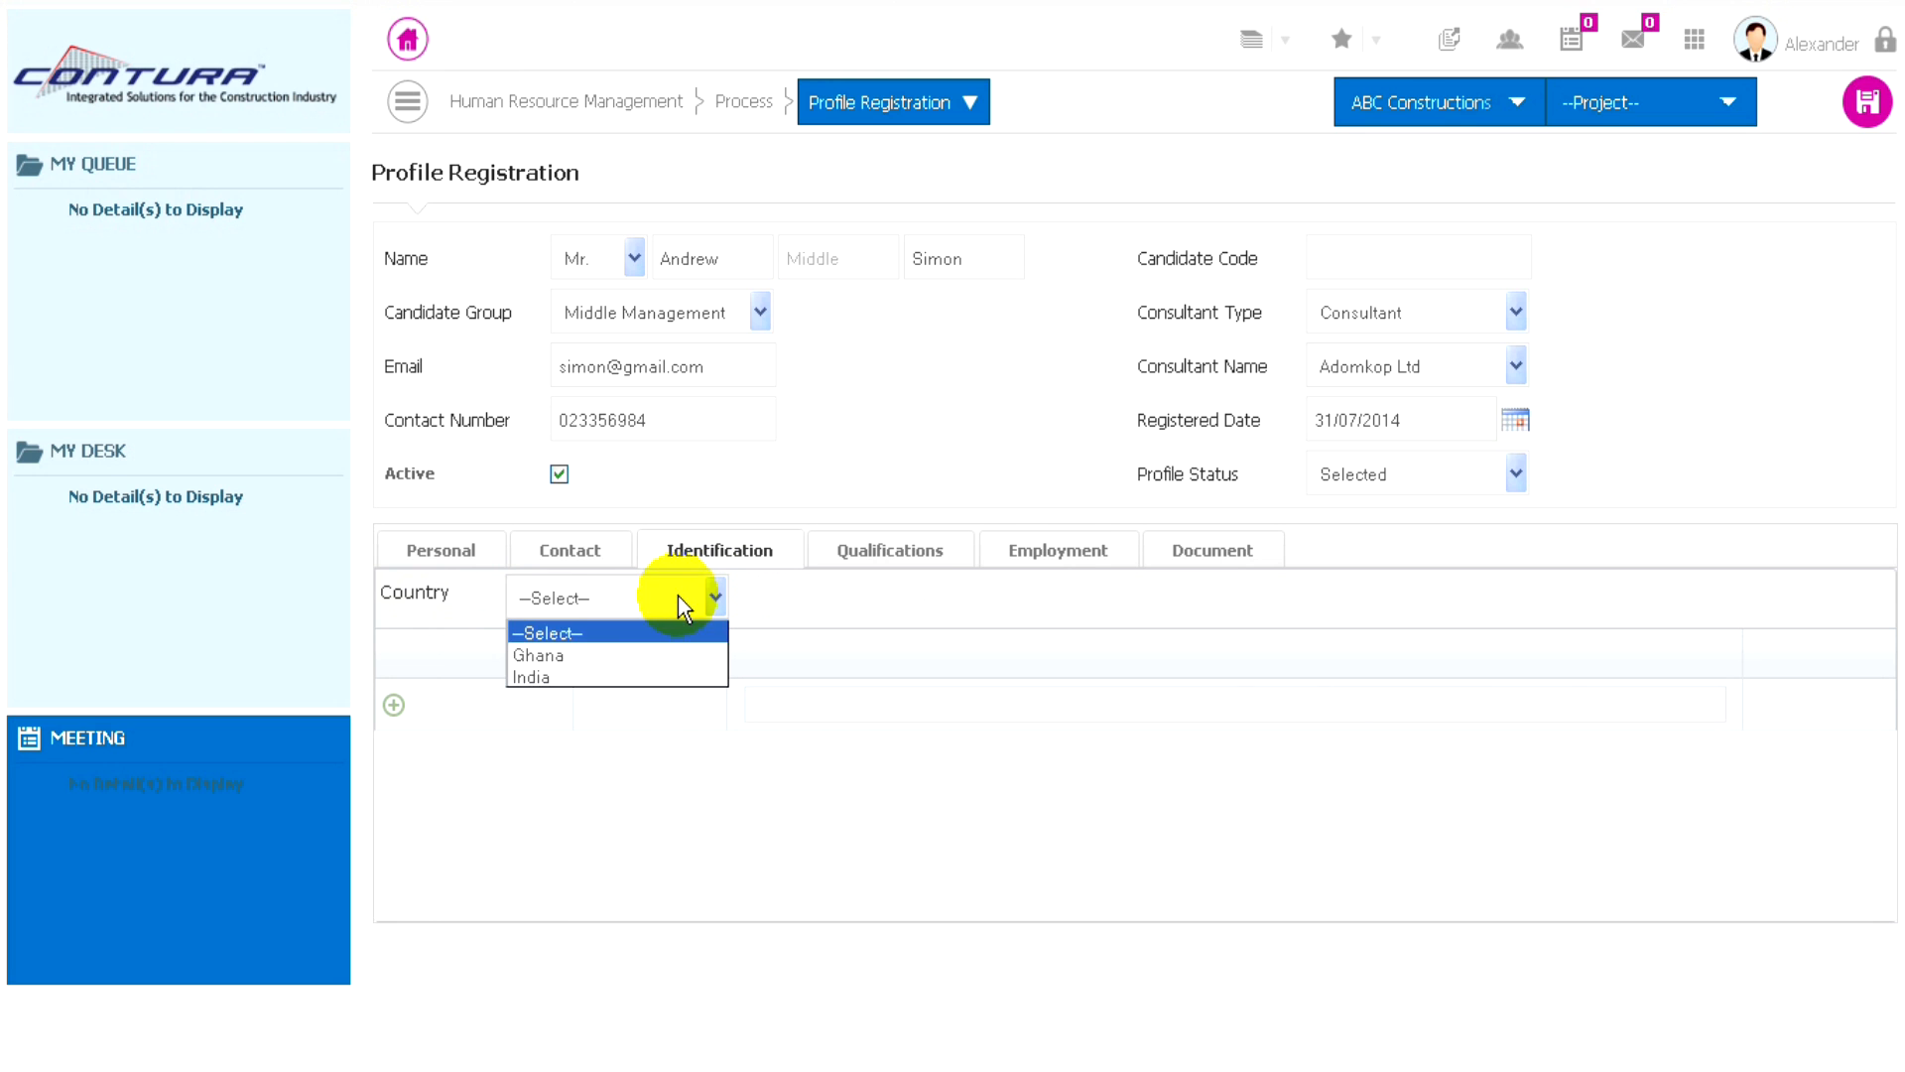
{"action": "left_click", "coordinate": [556, 652]}
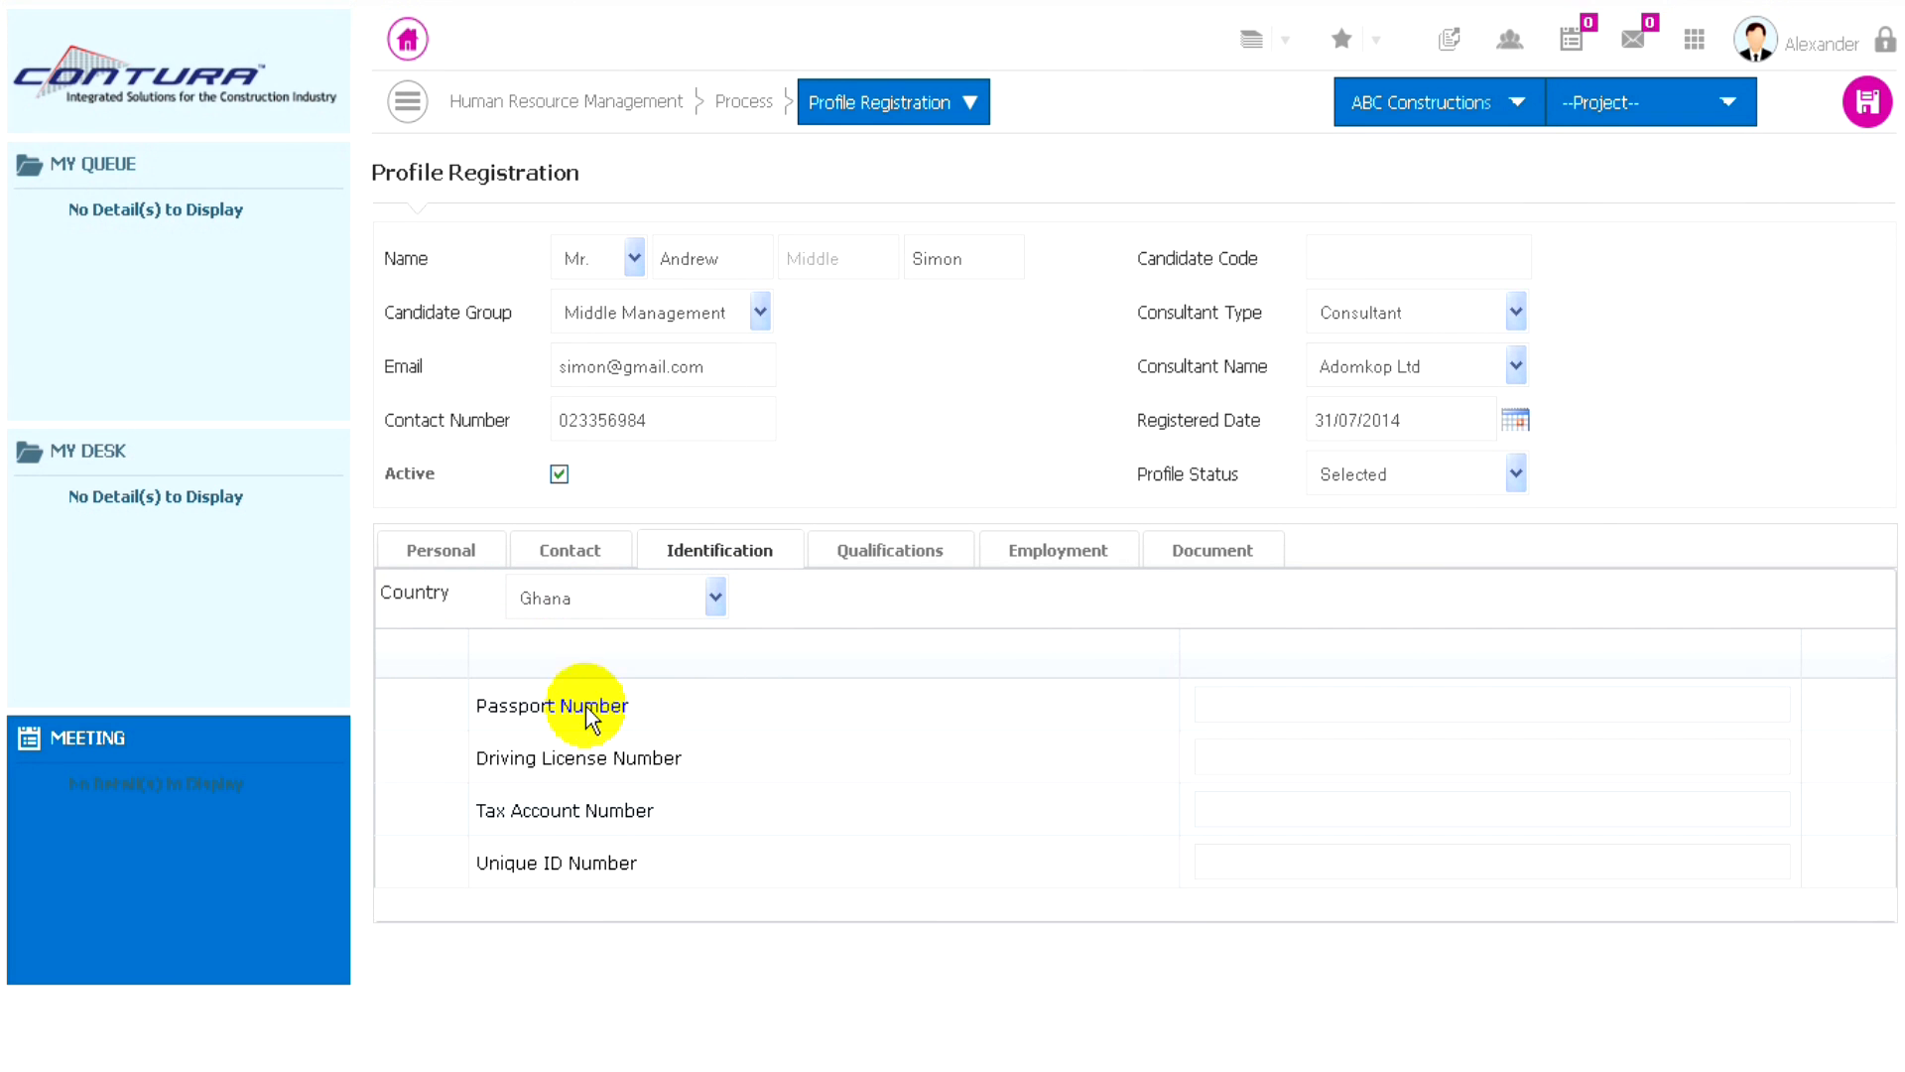
{"action": "left_click", "coordinate": [1230, 703]}
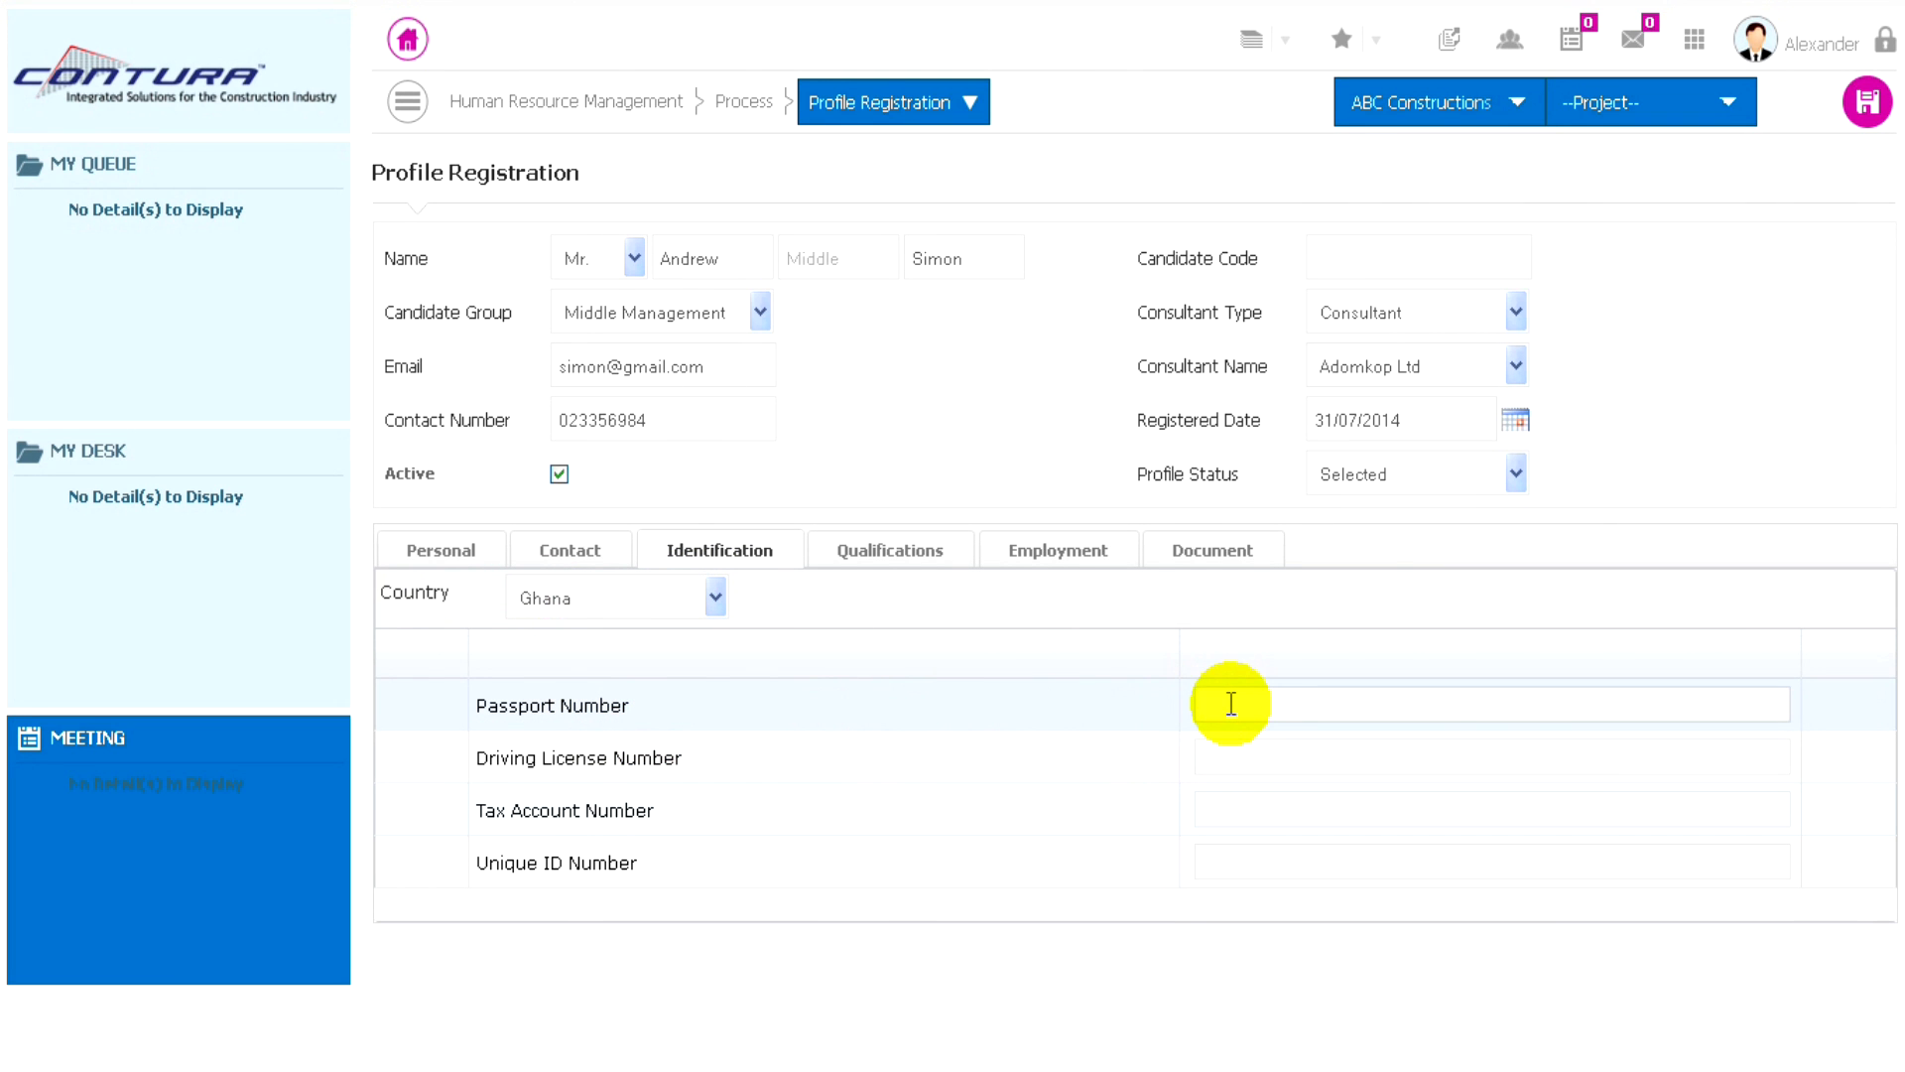
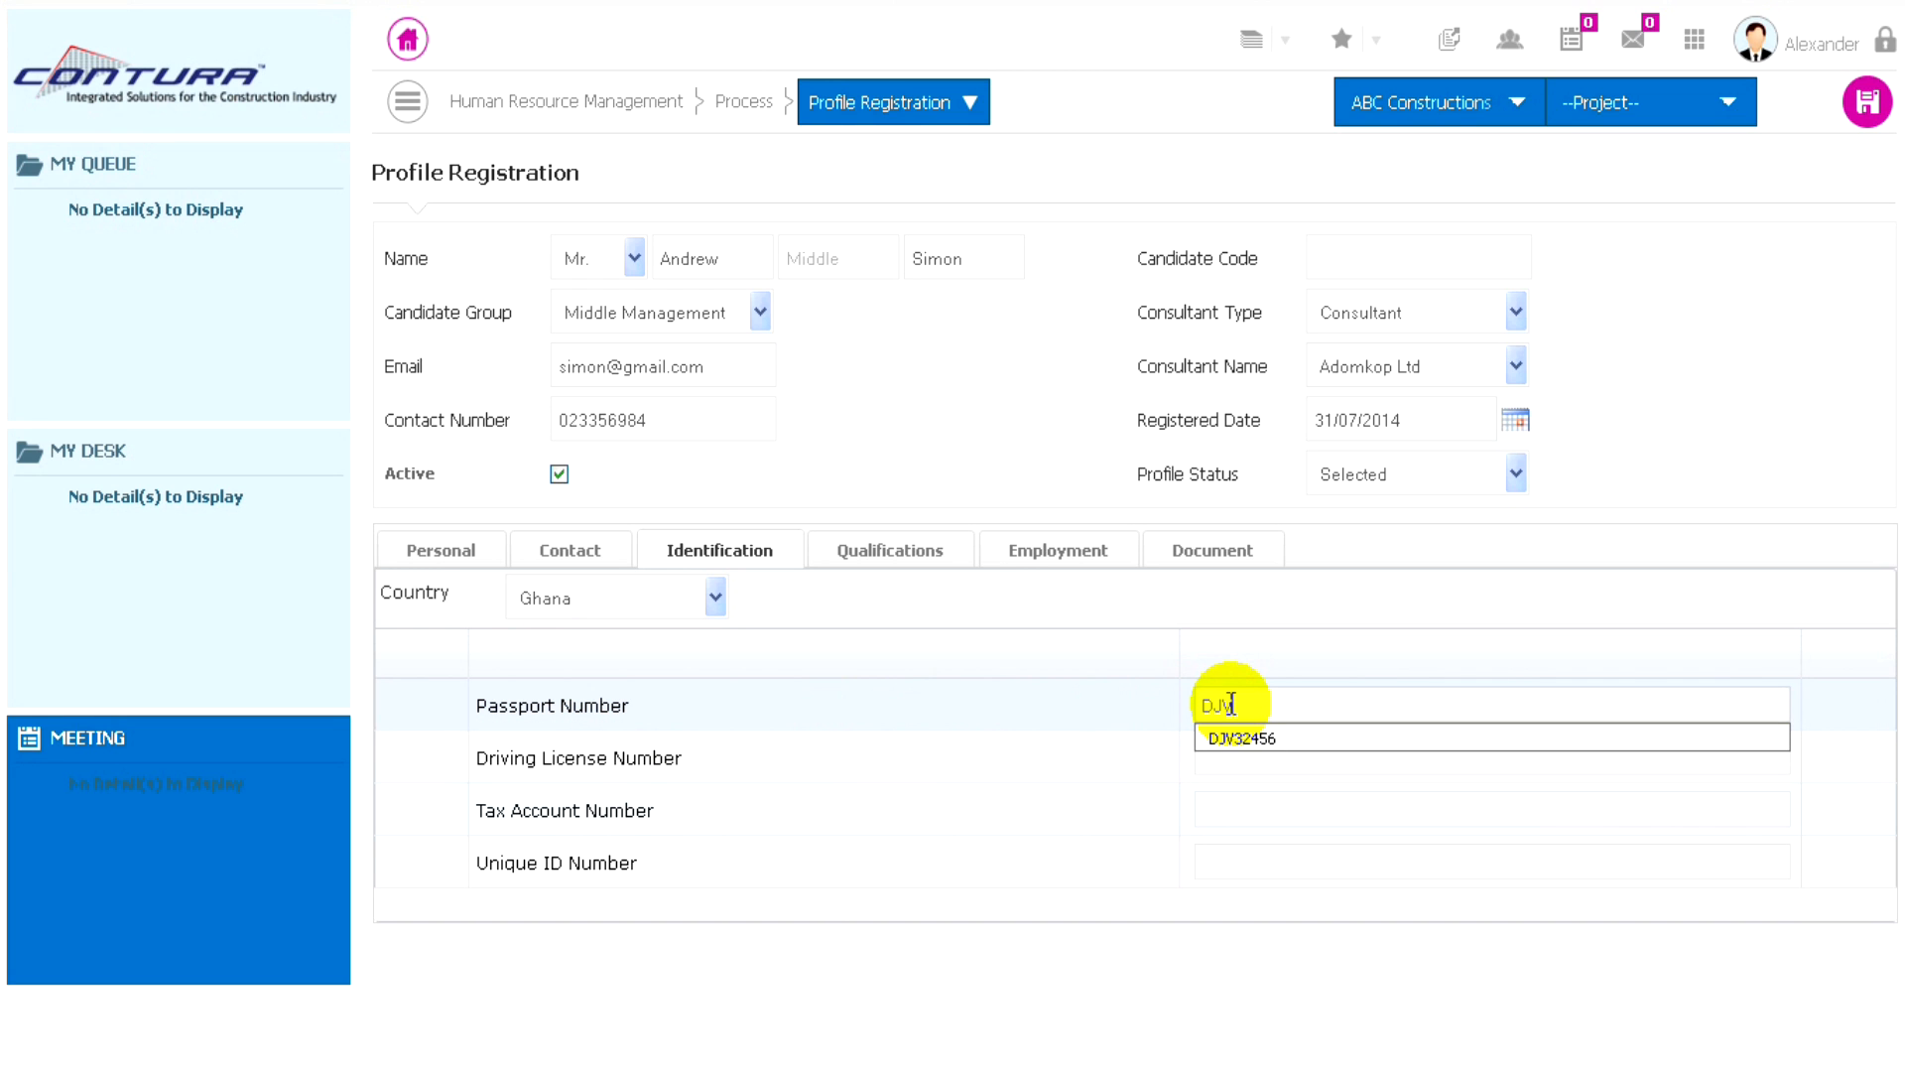
{"action": "left_click", "coordinate": [1233, 762]}
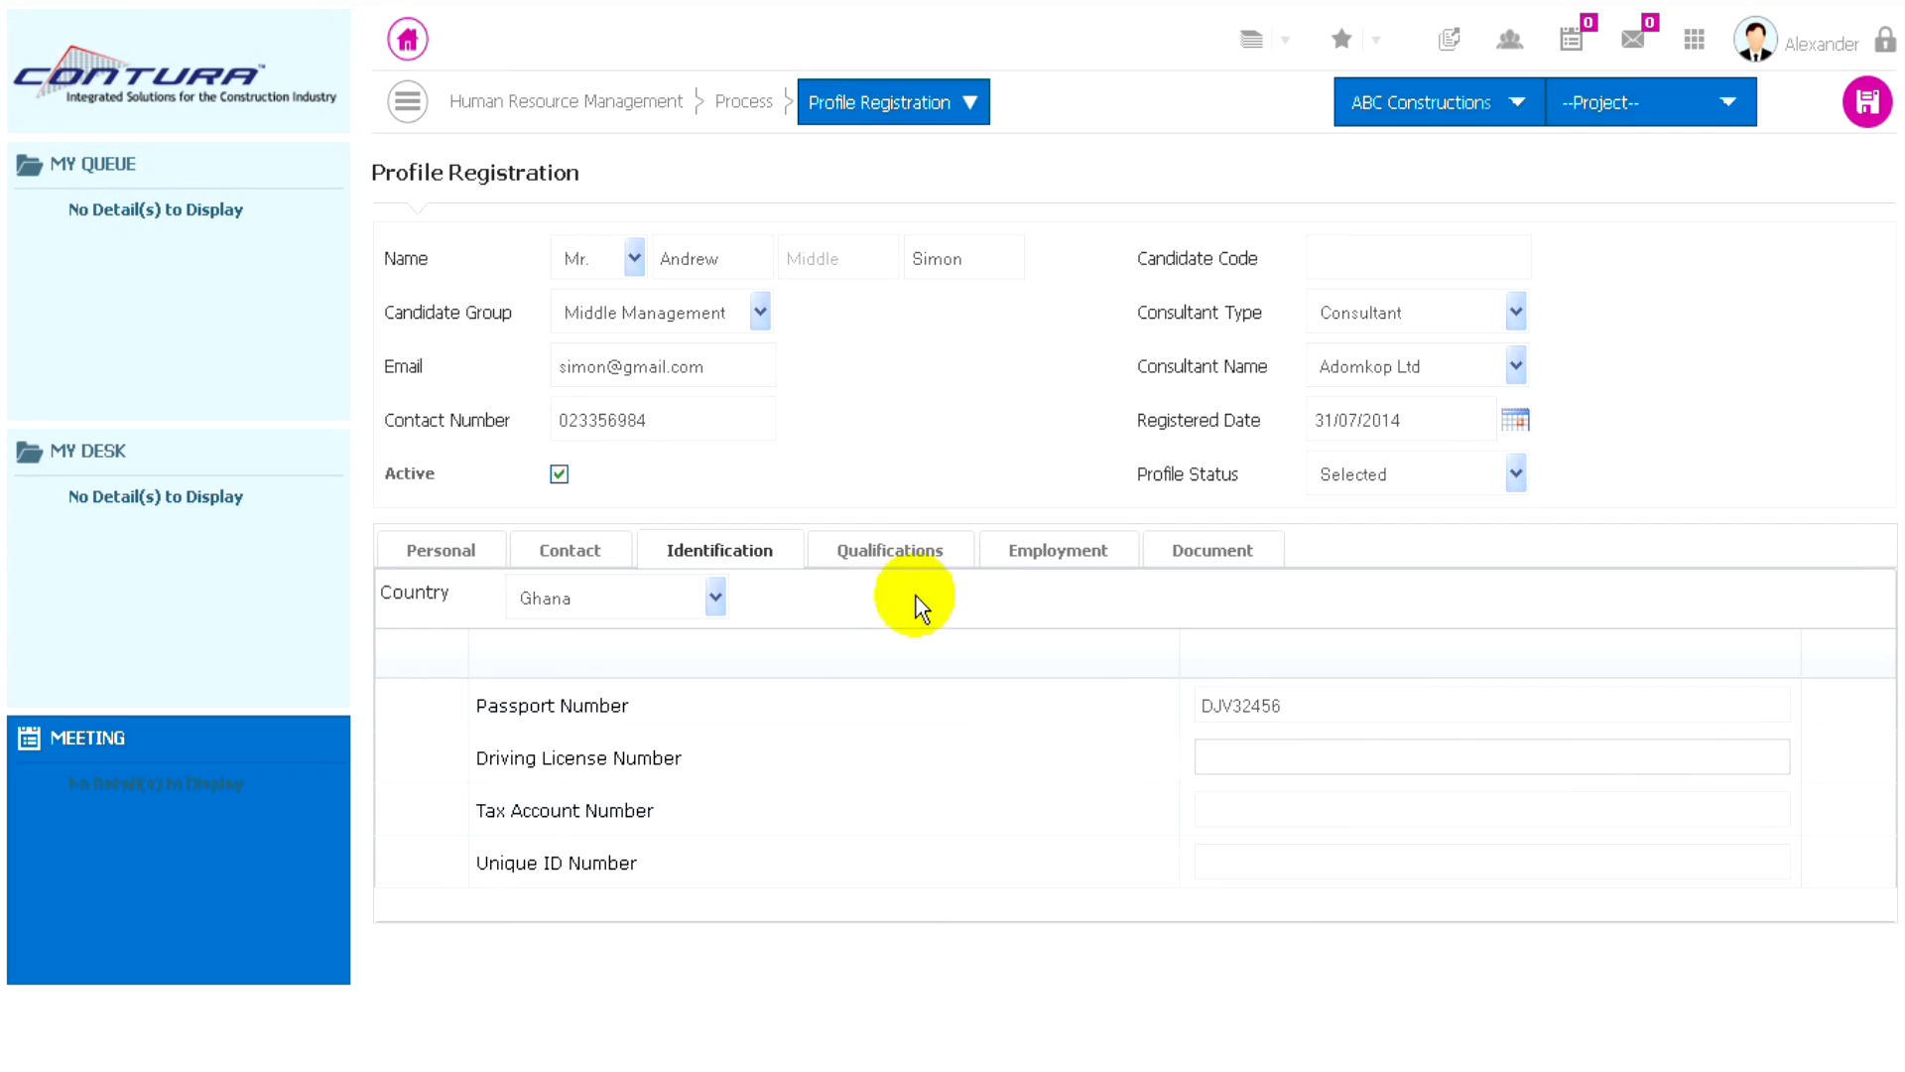
- Start a new qualification entry with MBA as the educational qualification and Finance as the discipline
{"action": "left_click", "coordinate": [890, 554]}
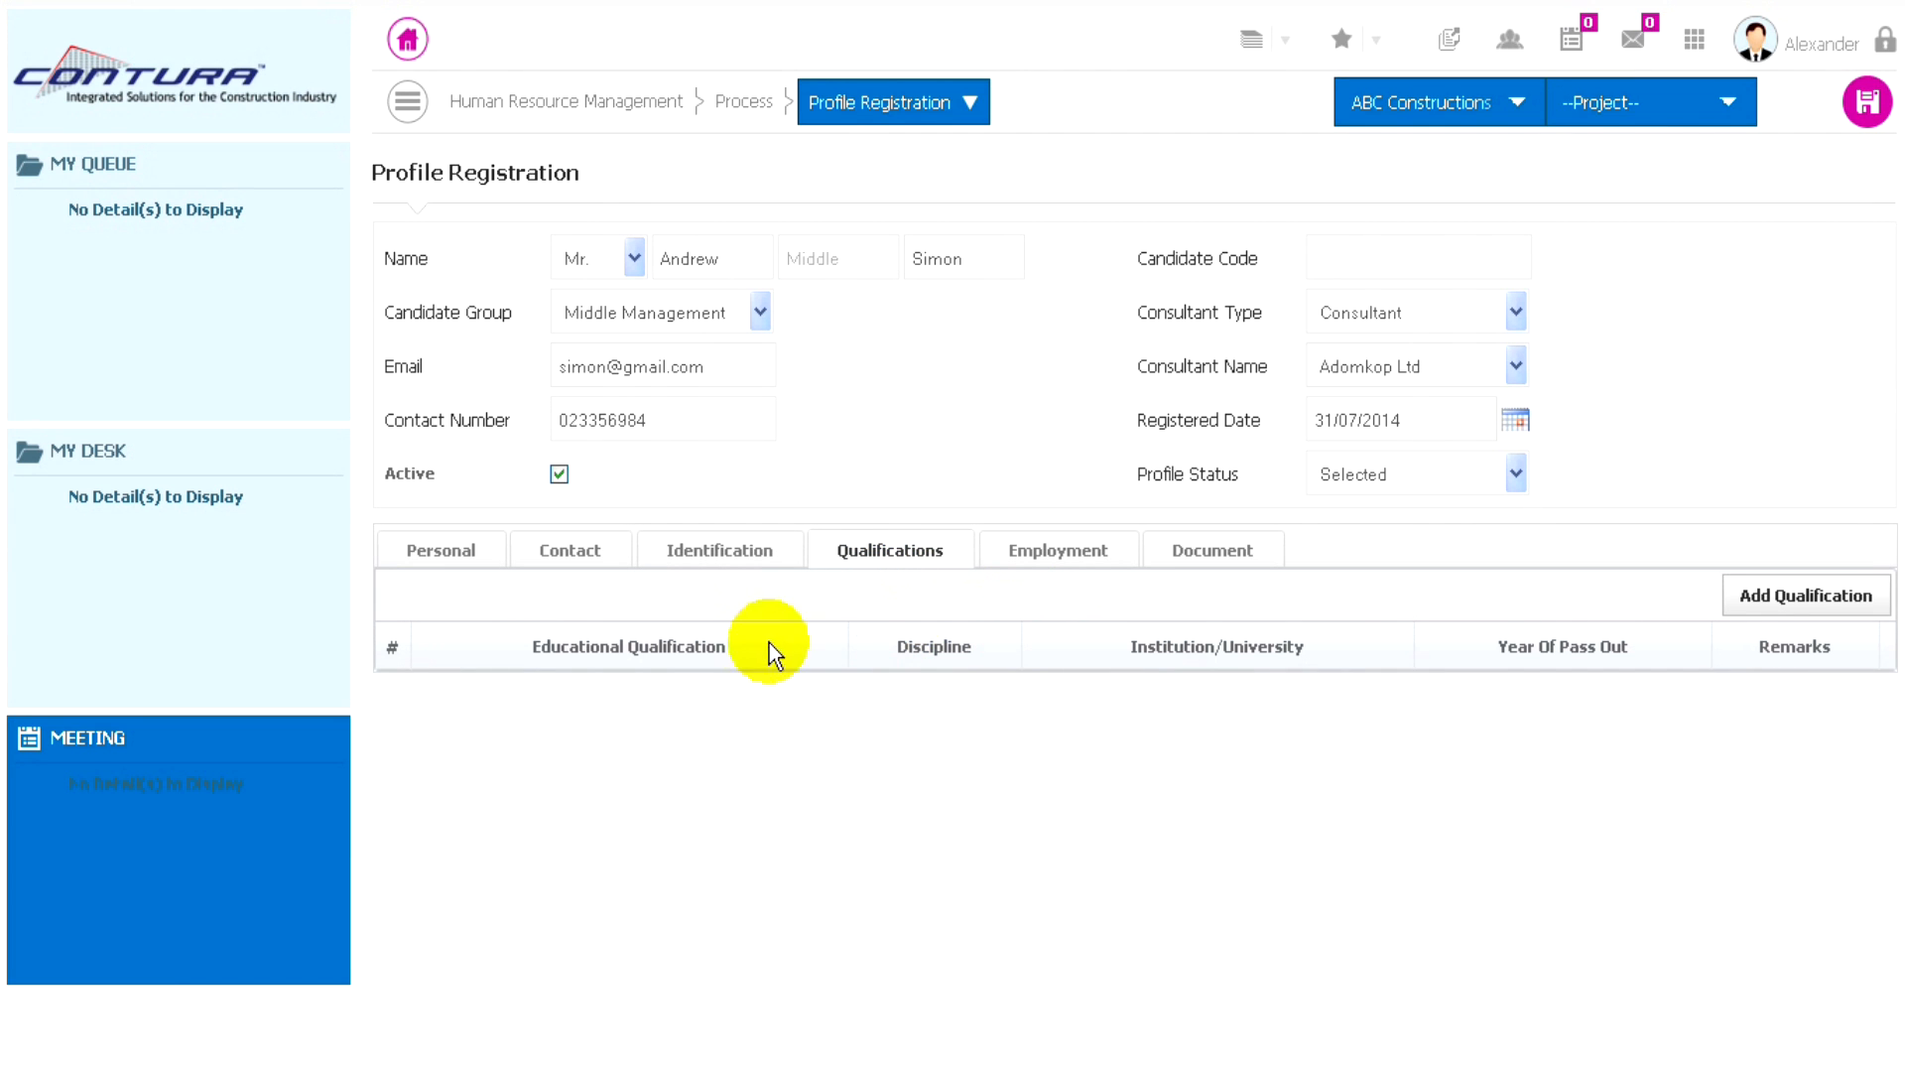
{"action": "left_click", "coordinate": [1791, 592]}
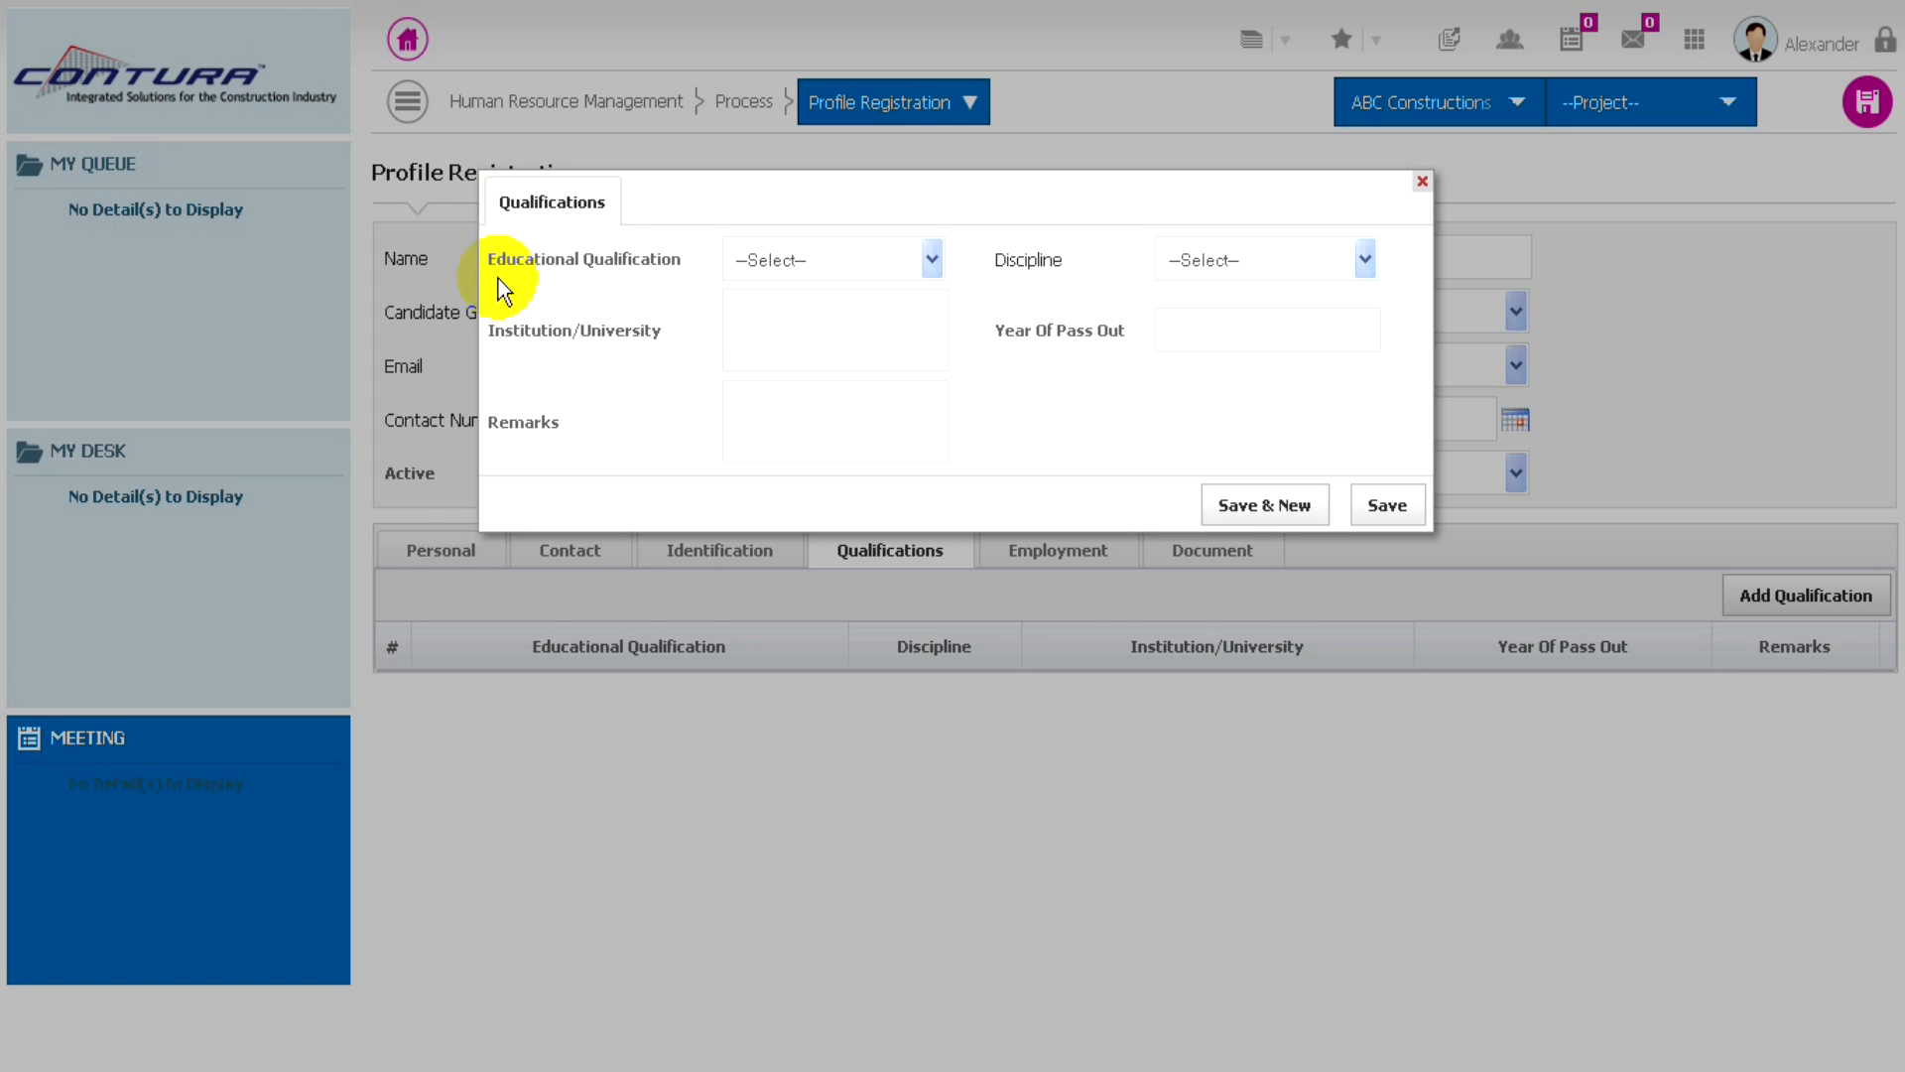
{"action": "left_click", "coordinate": [901, 262]}
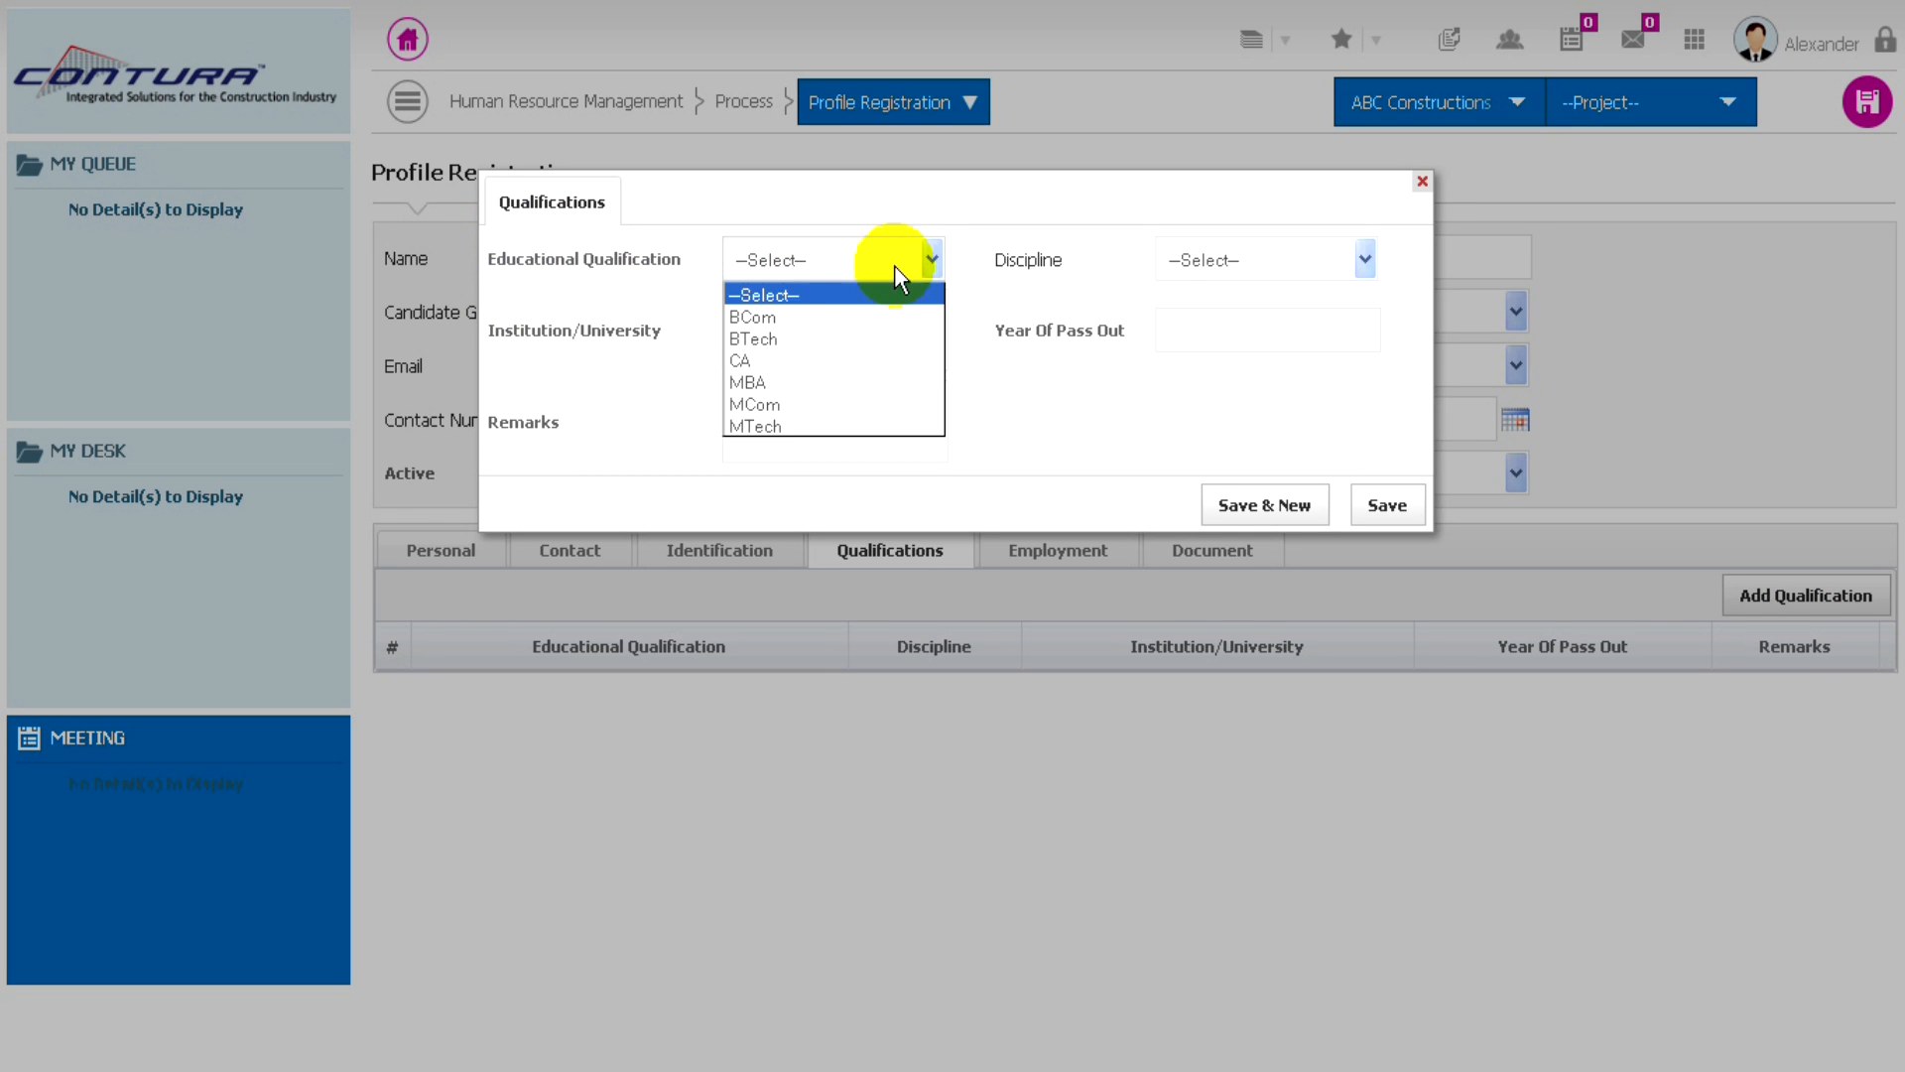
{"action": "left_click", "coordinate": [754, 382]}
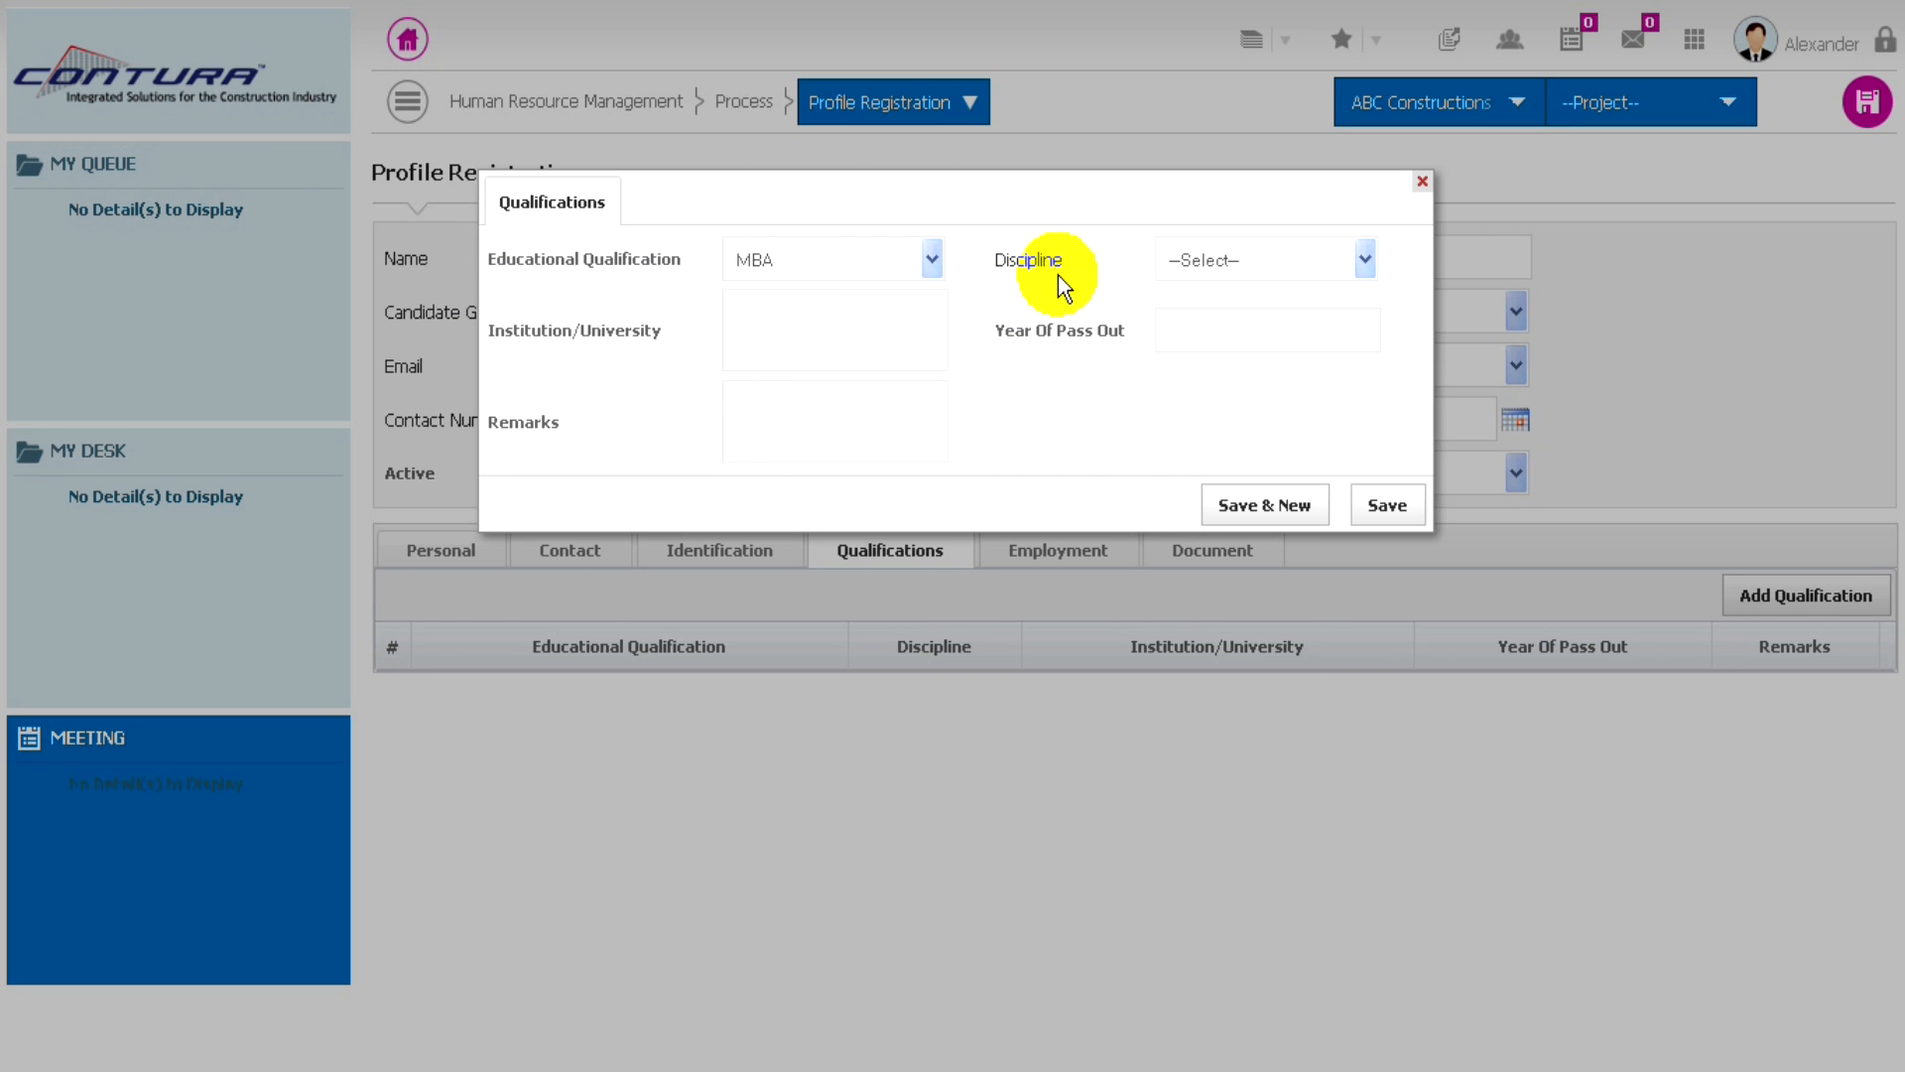
{"action": "left_click", "coordinate": [1296, 260]}
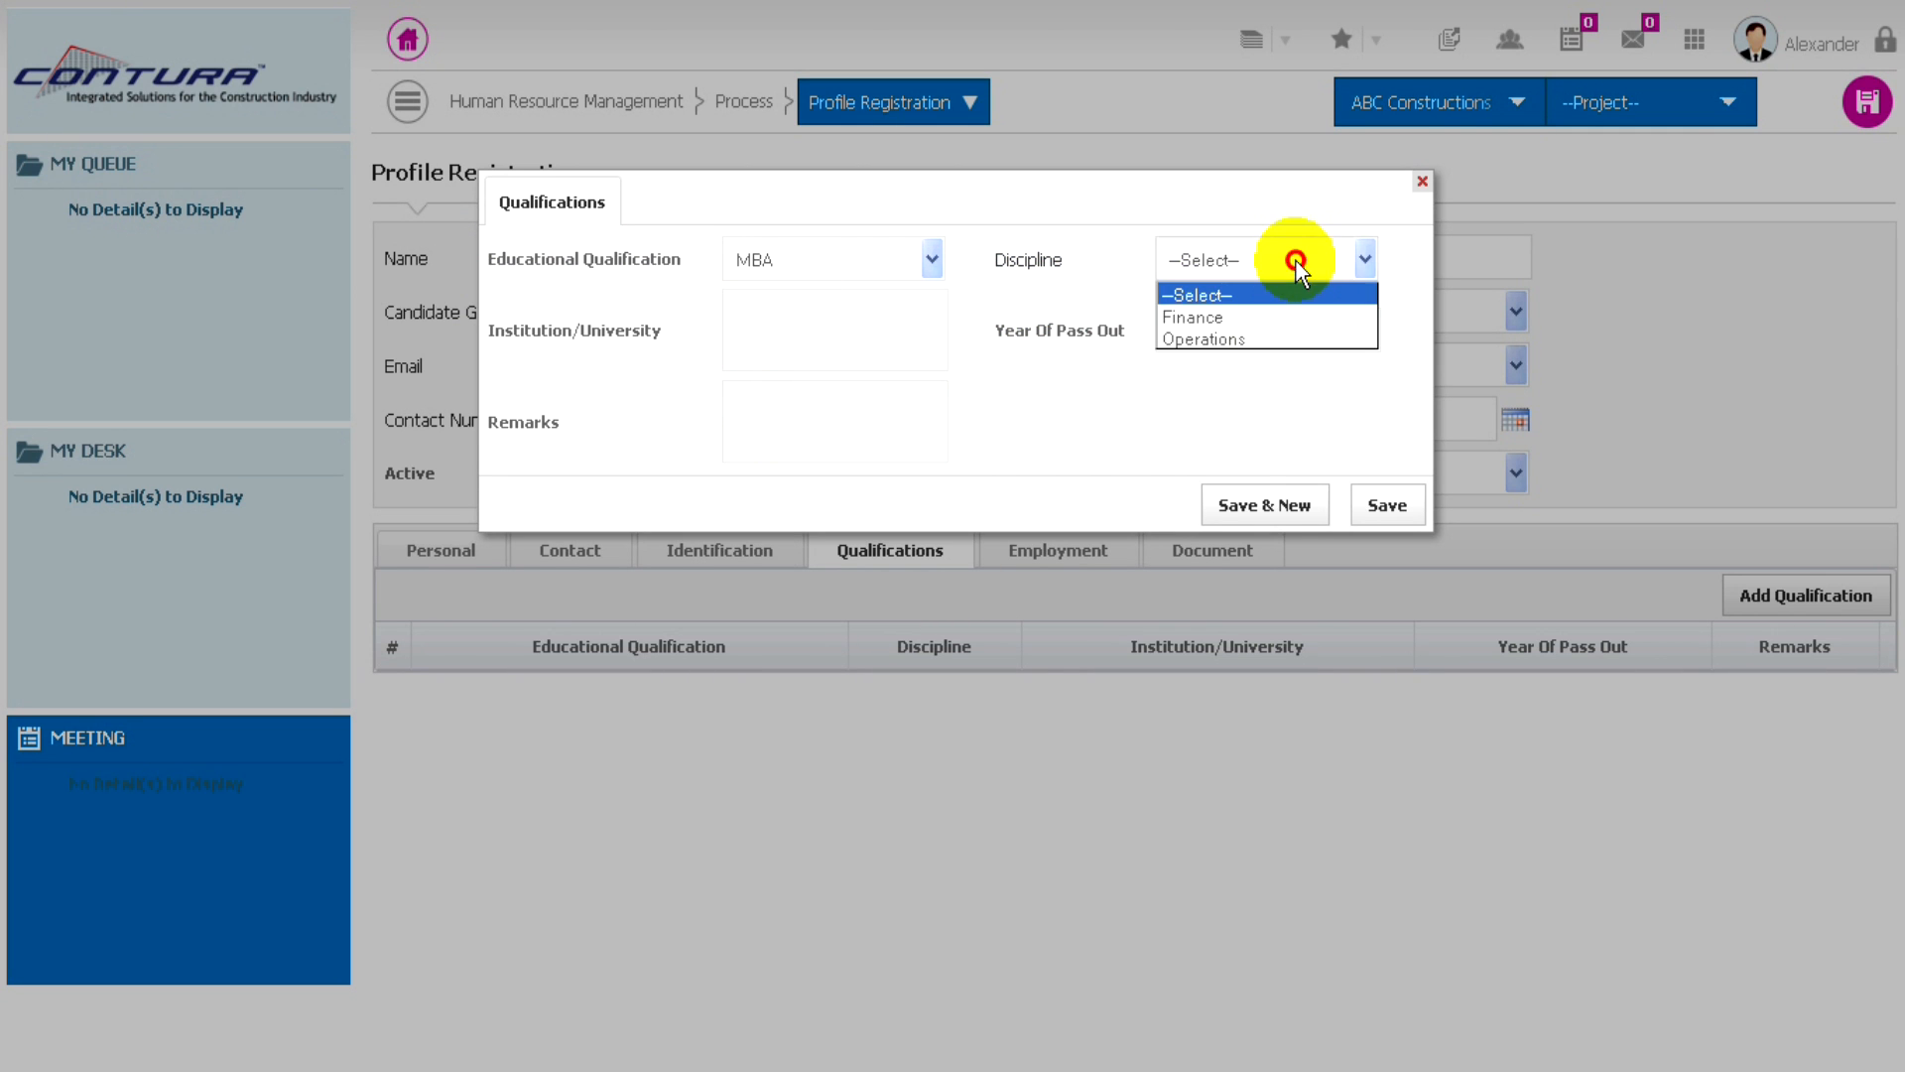
{"action": "left_click", "coordinate": [1186, 317]}
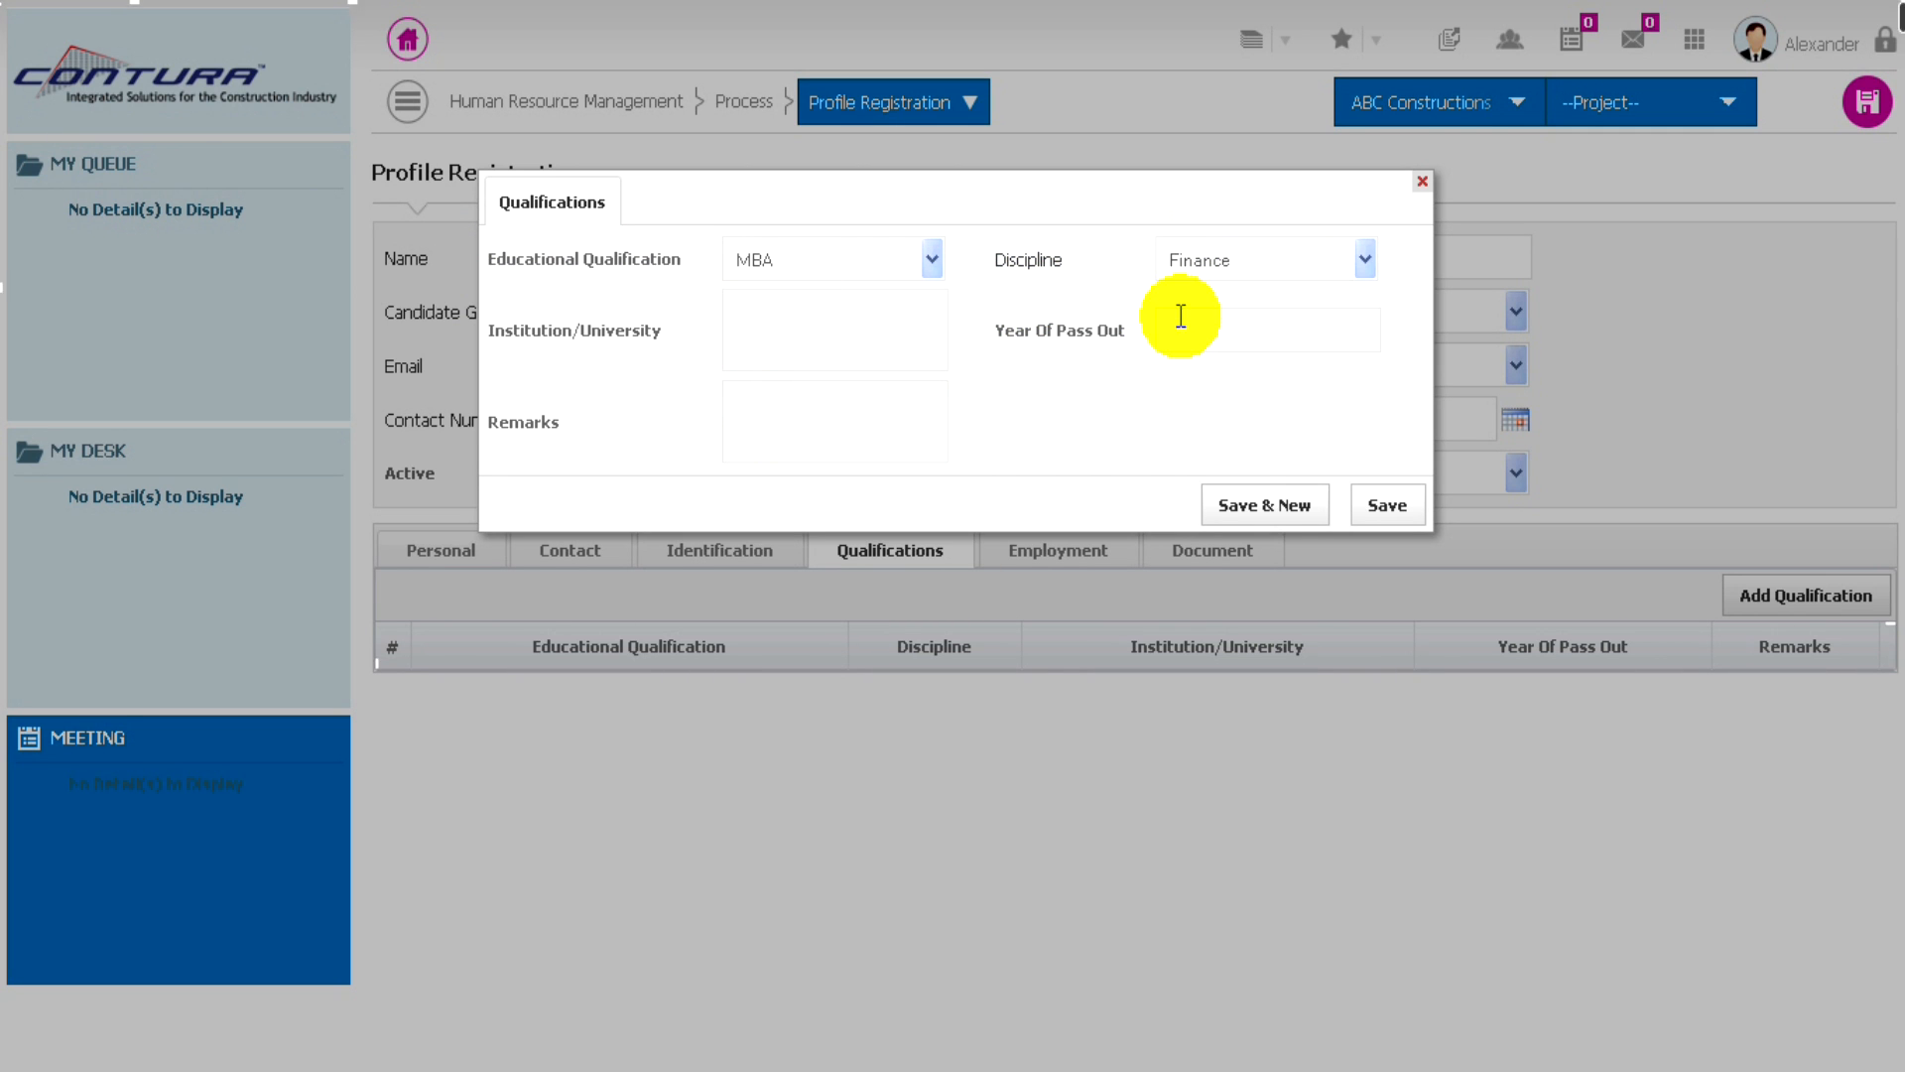
- Enter Cambridge University as the institution and 2007 as the year of pass out, and save the qualification
{"action": "left_click", "coordinate": [756, 330]}
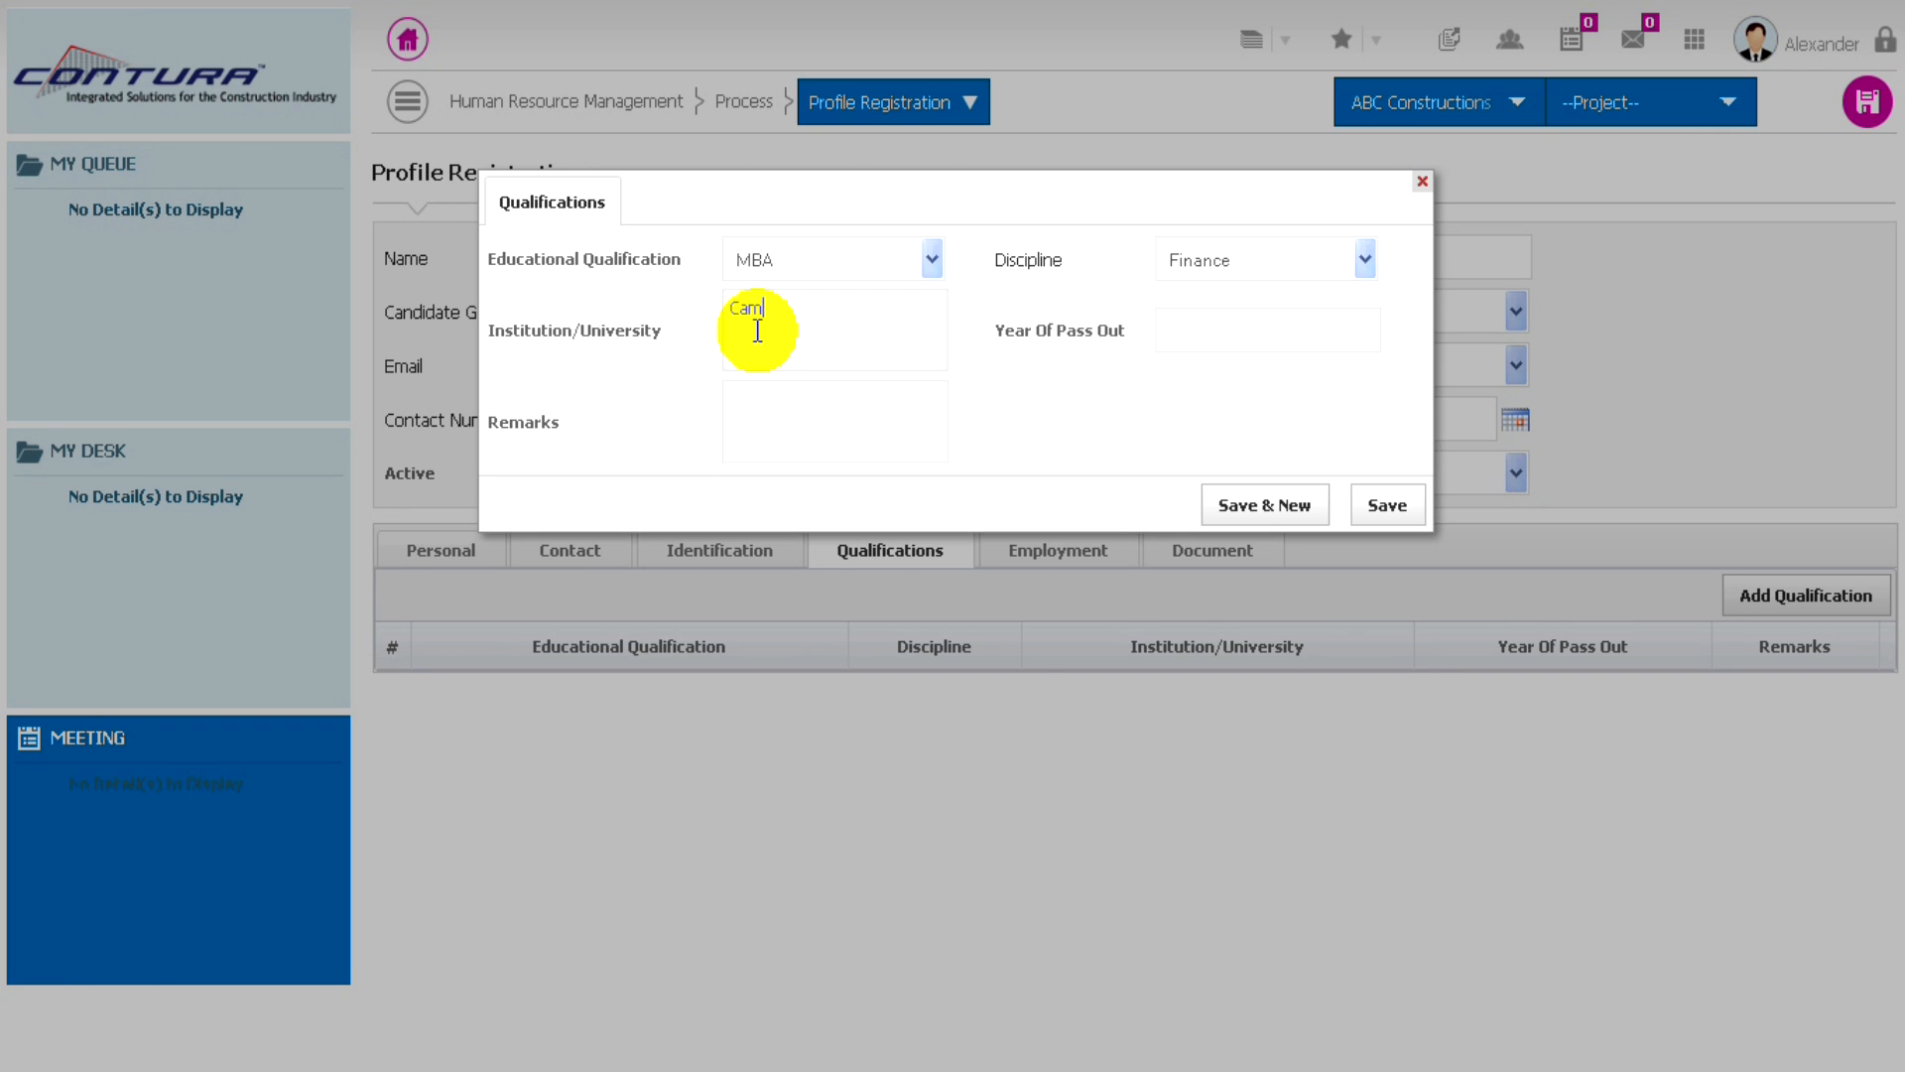
{"action": "type", "text": "dge University"}
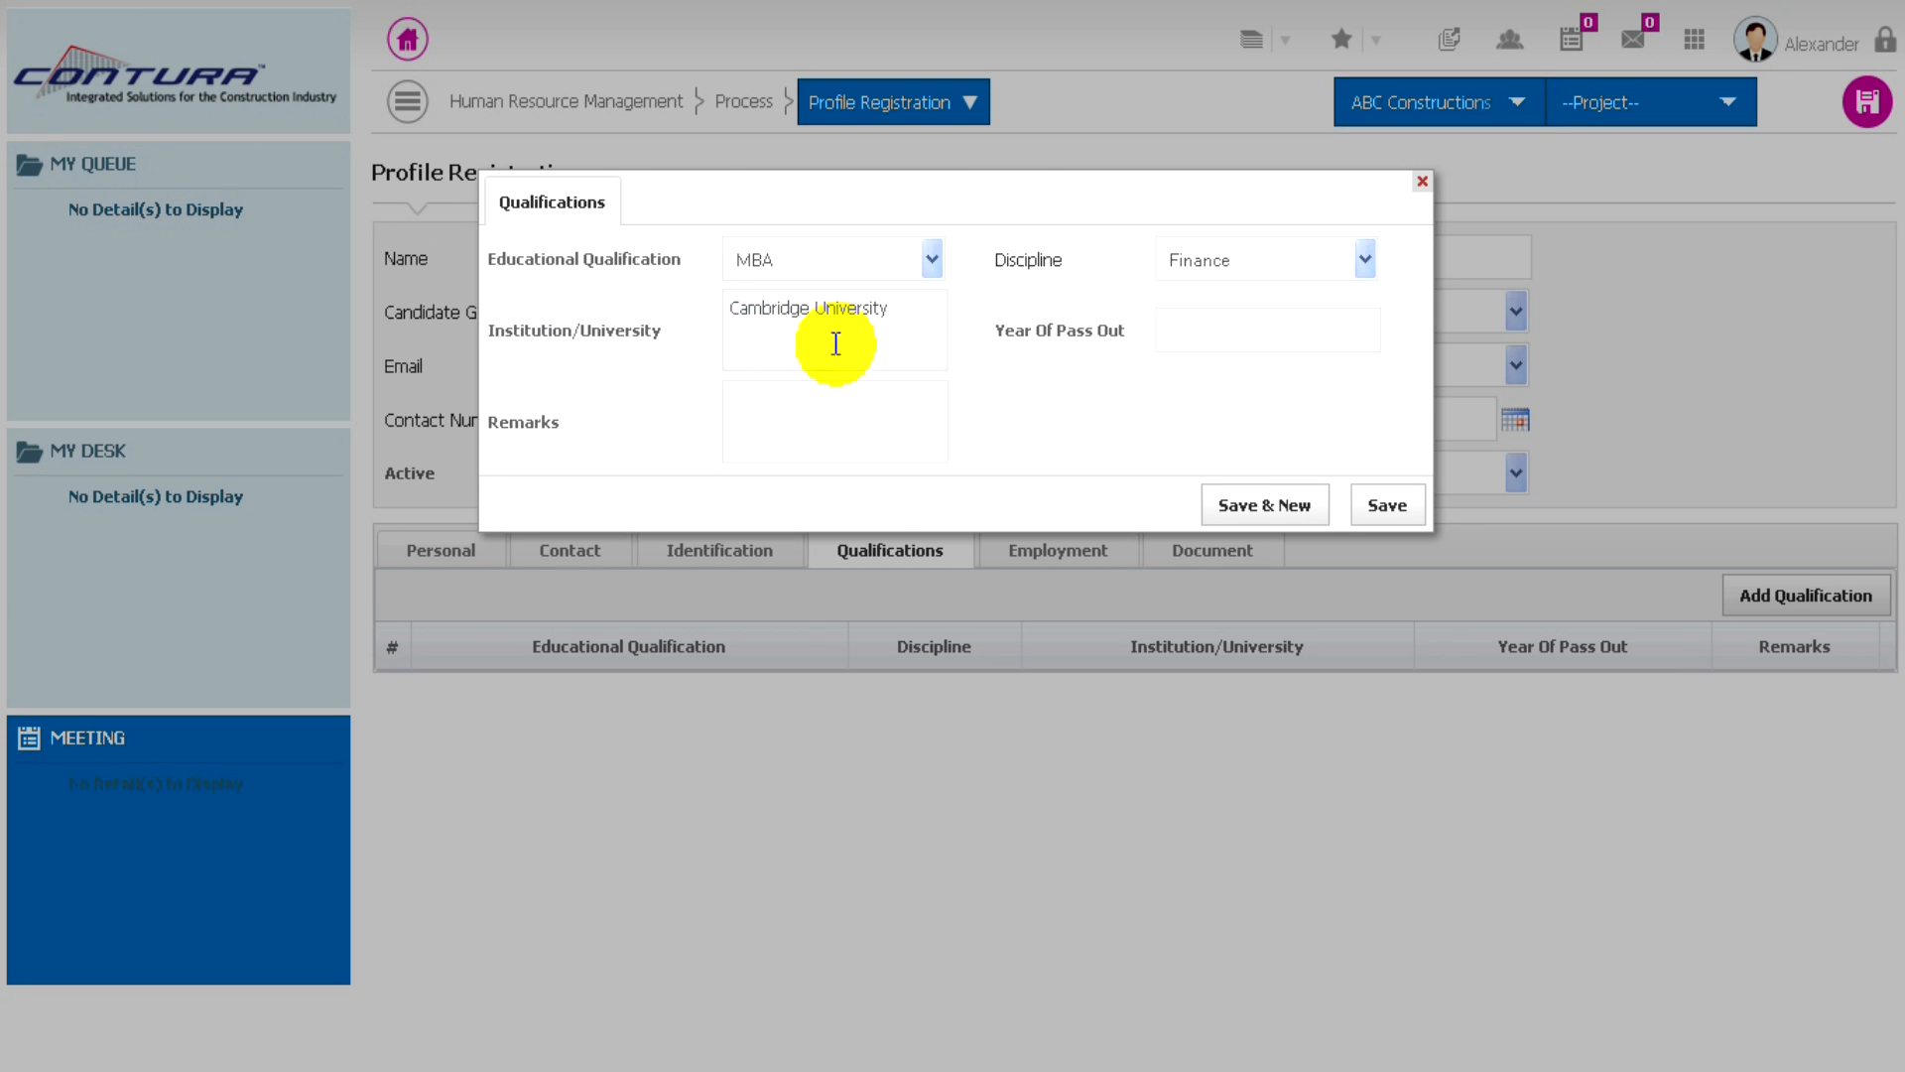
{"action": "left_click", "coordinate": [1192, 341]}
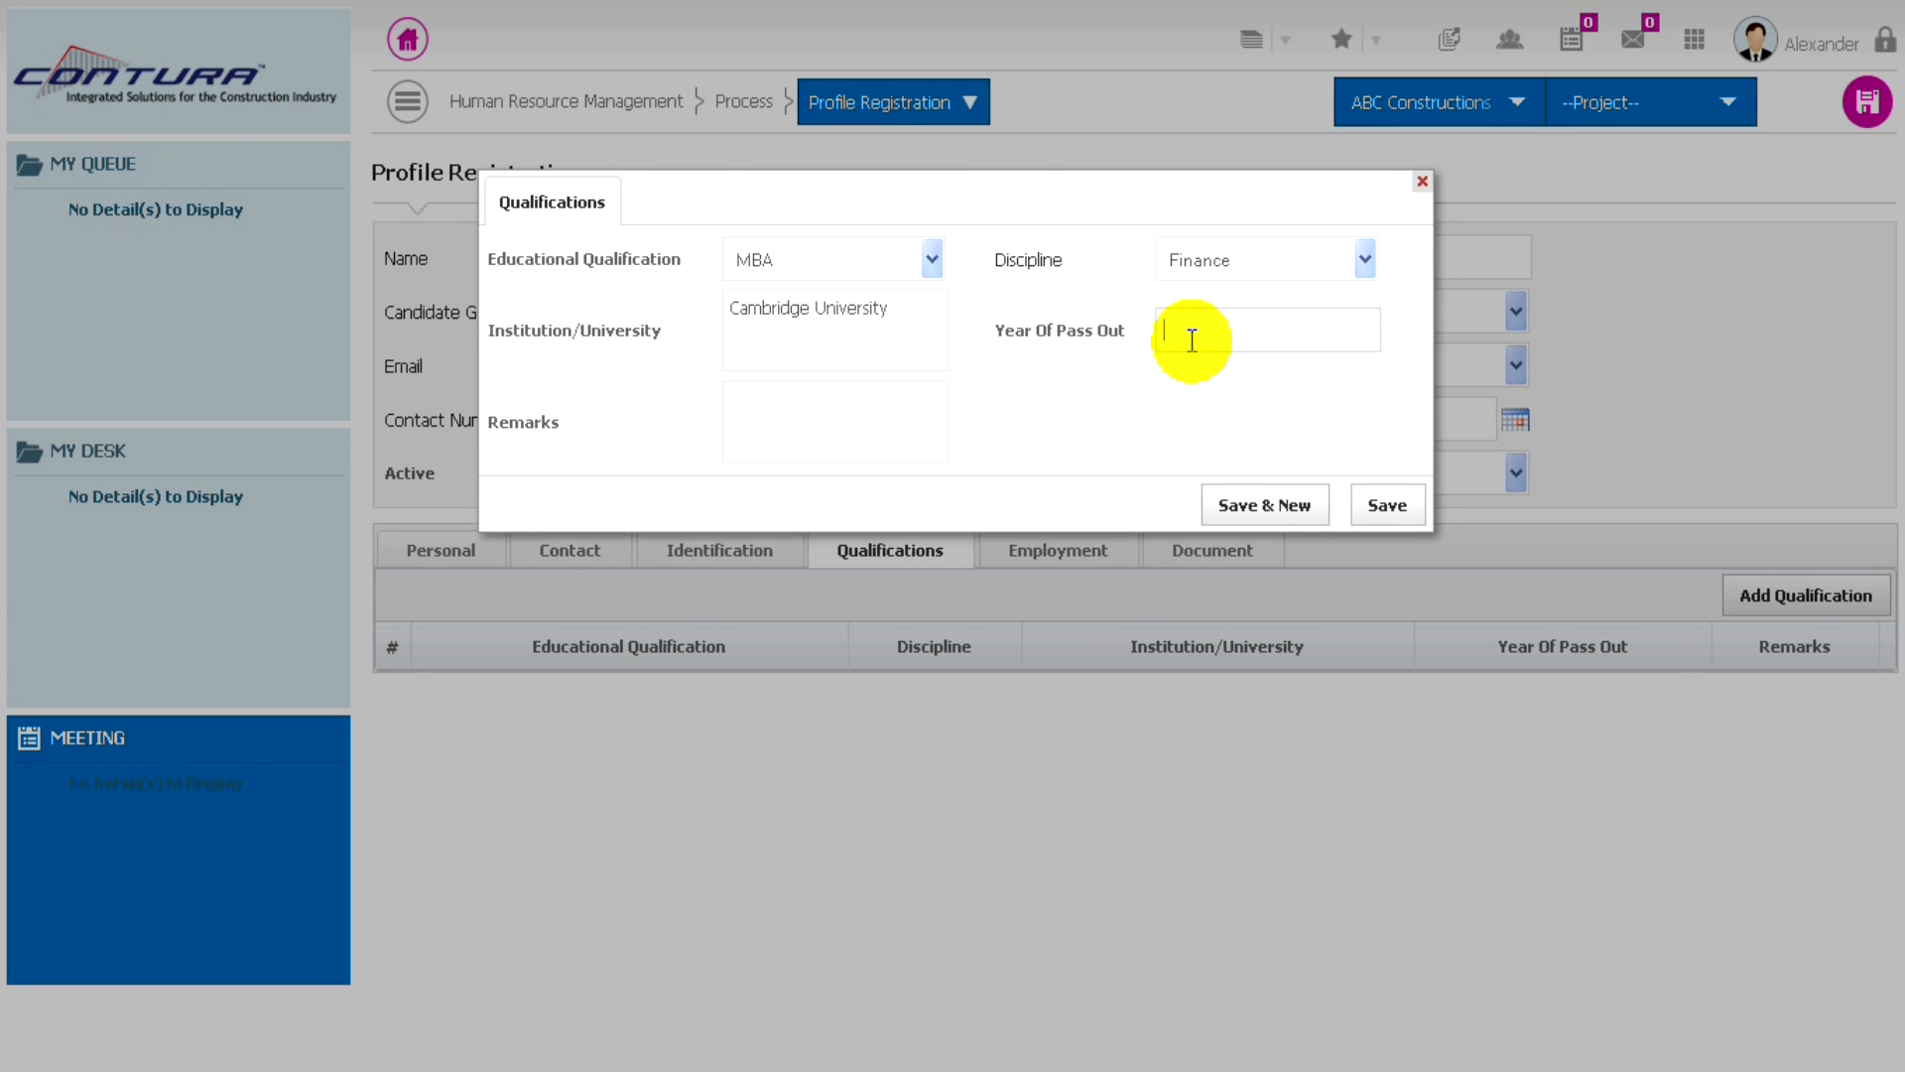
{"action": "type", "text": "2007"}
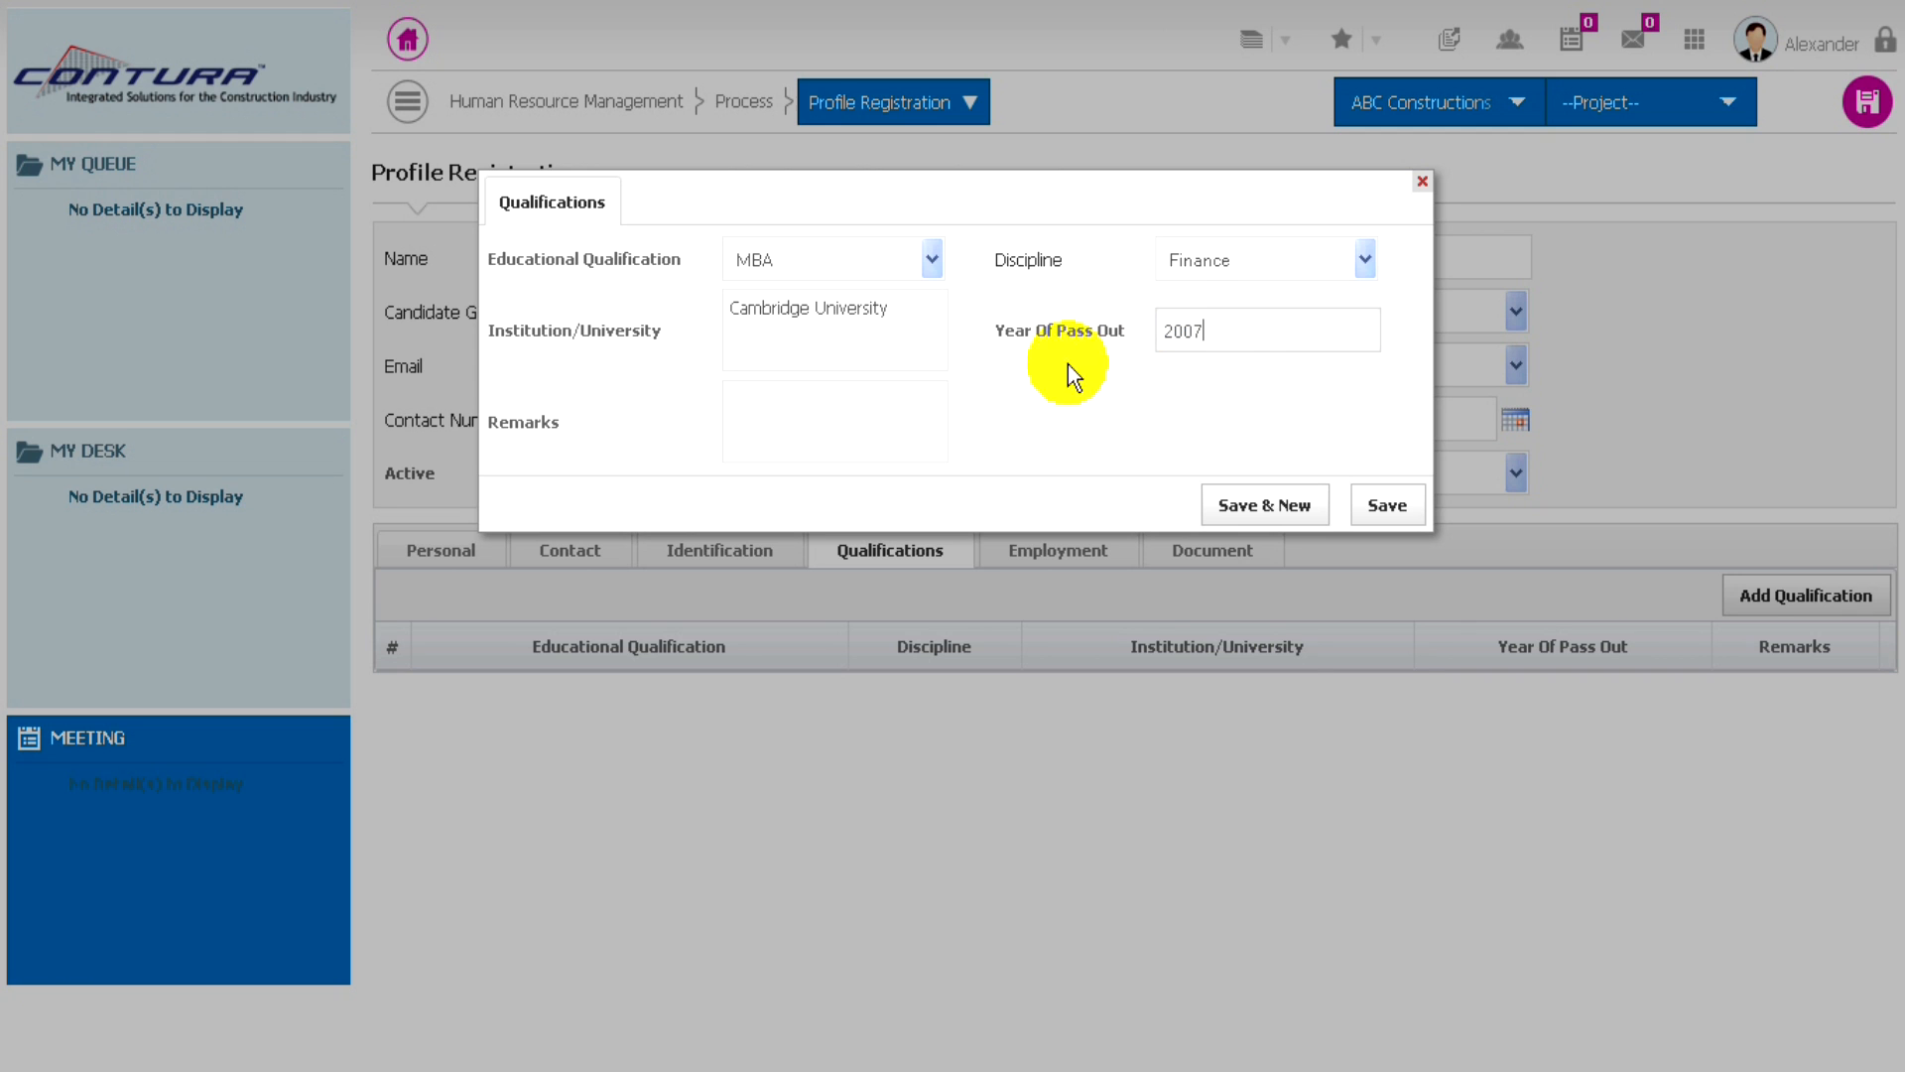
{"action": "left_click", "coordinate": [1390, 506]}
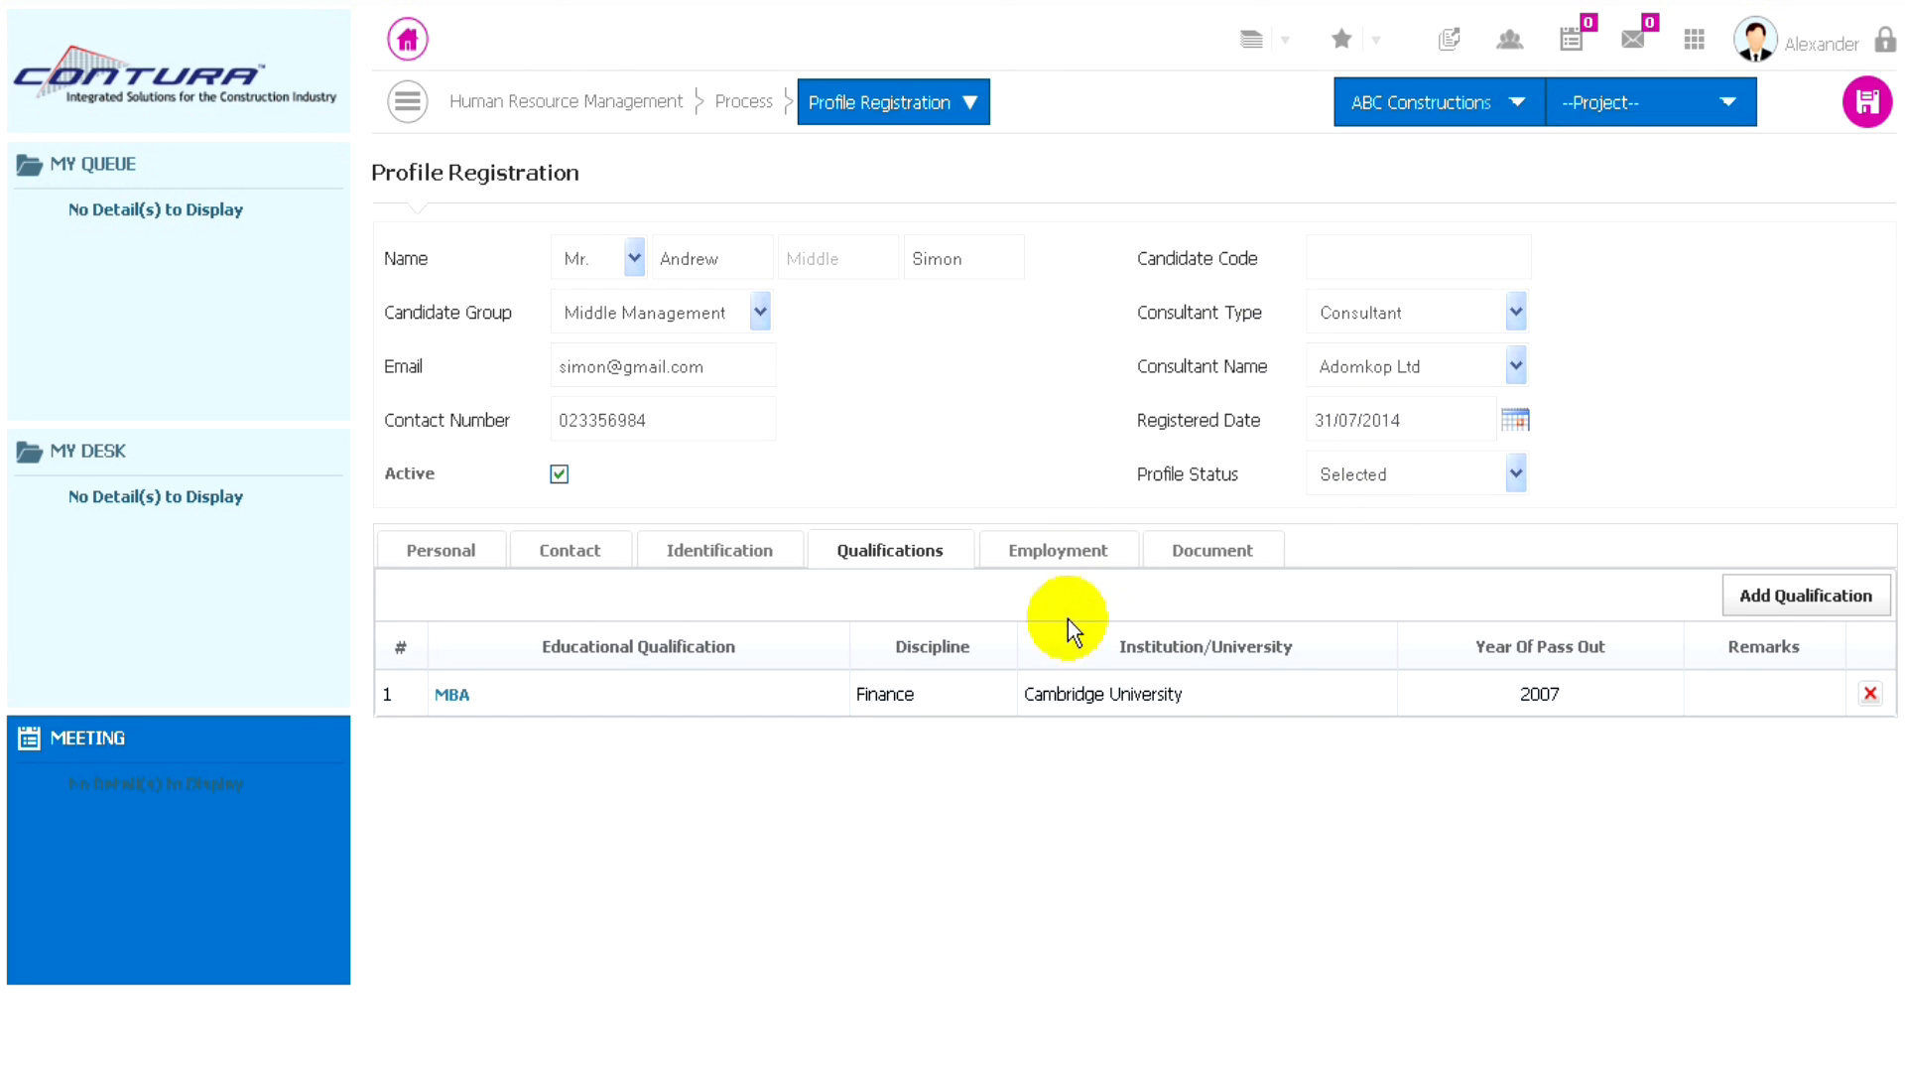
- Enter XYZ Company as the company and Asst. Manager as the designation in the first row of the employment details
{"action": "left_click", "coordinate": [1055, 556]}
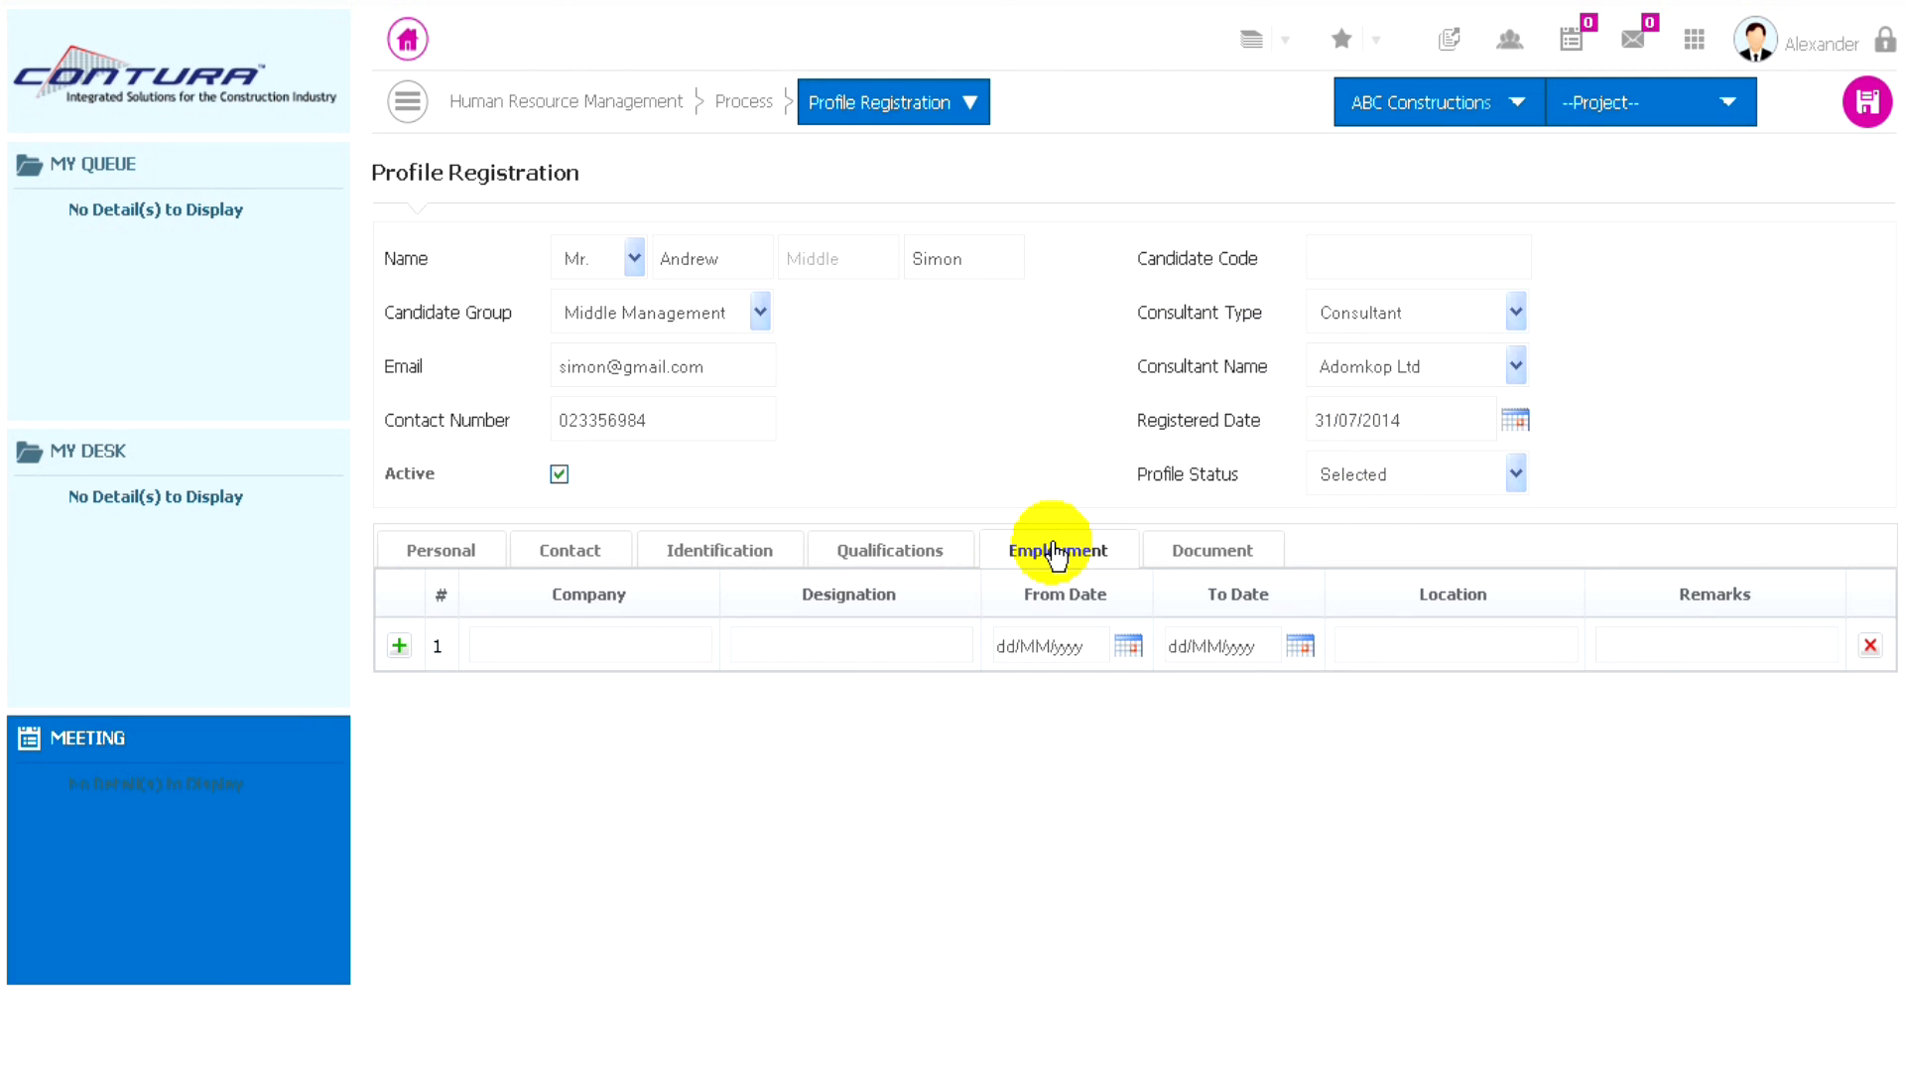
{"action": "left_click", "coordinate": [566, 641]}
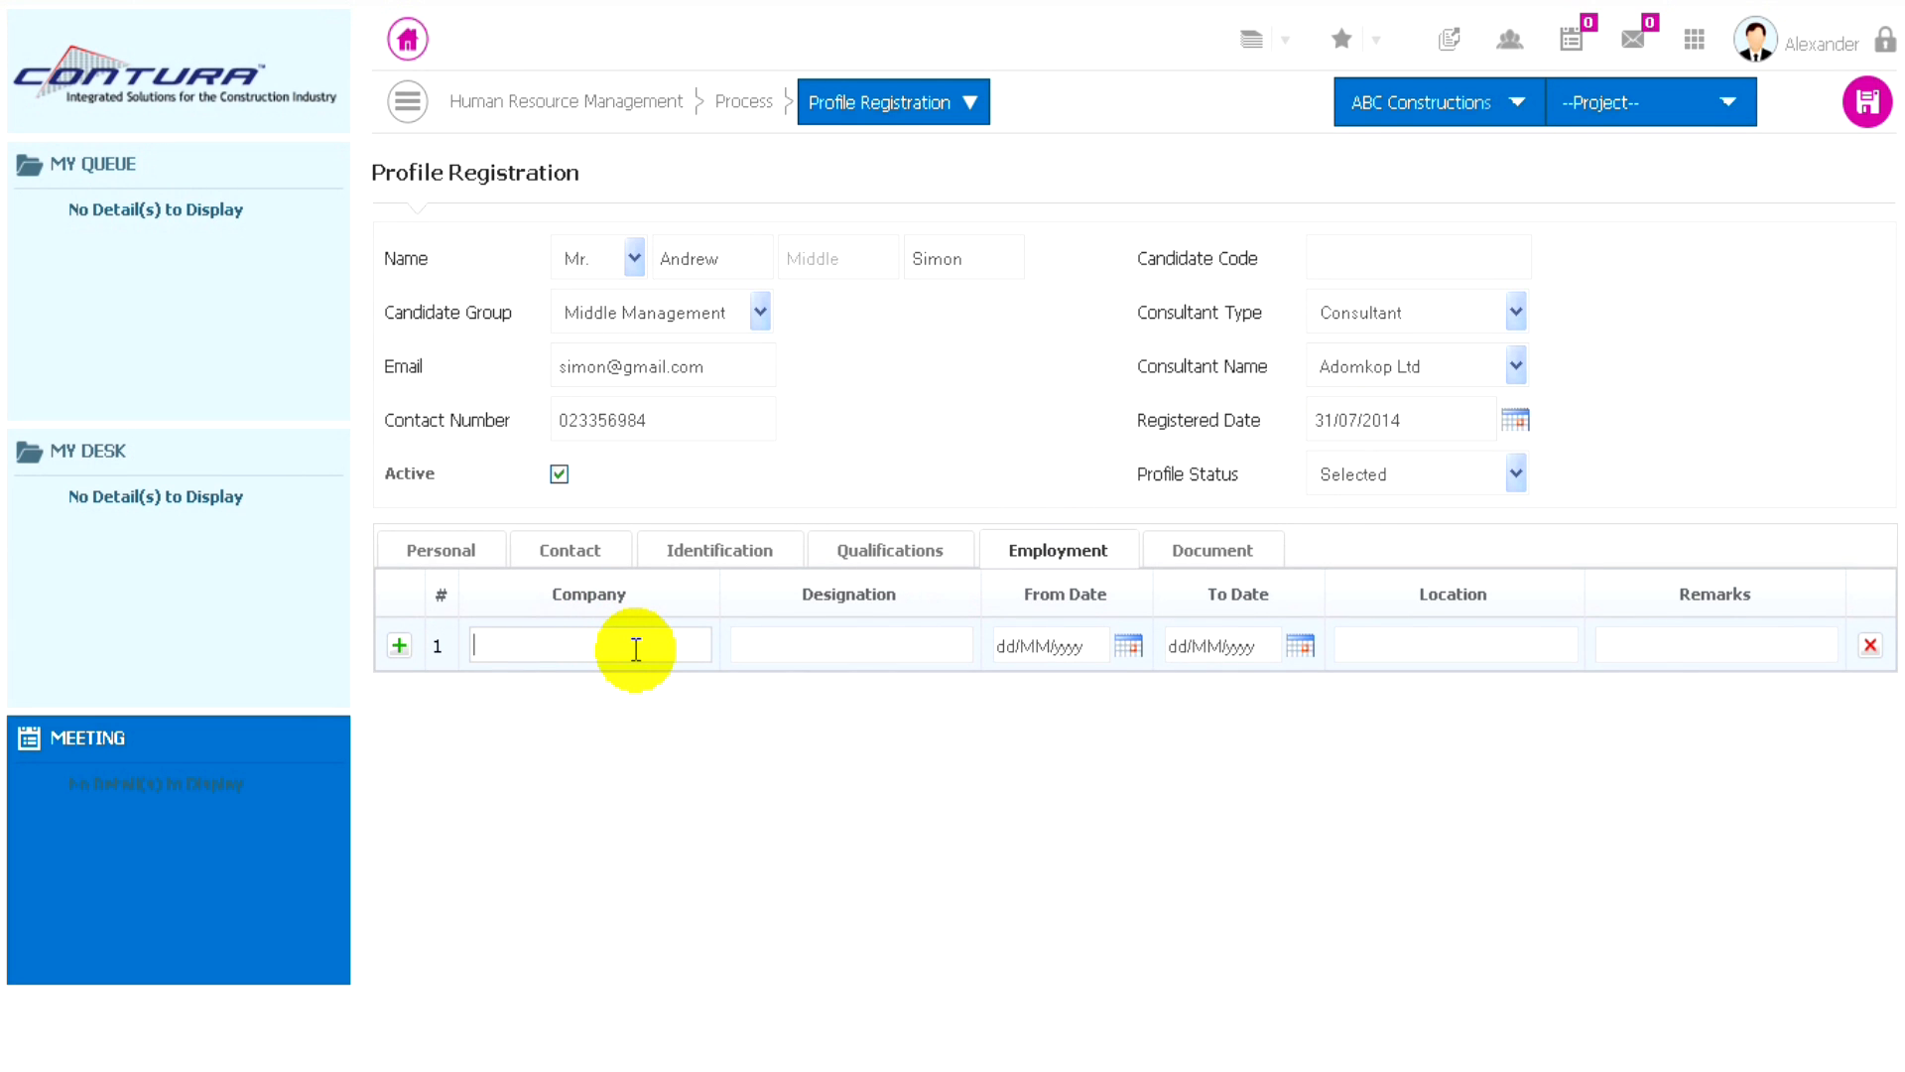
{"action": "type", "text": "XYZ"}
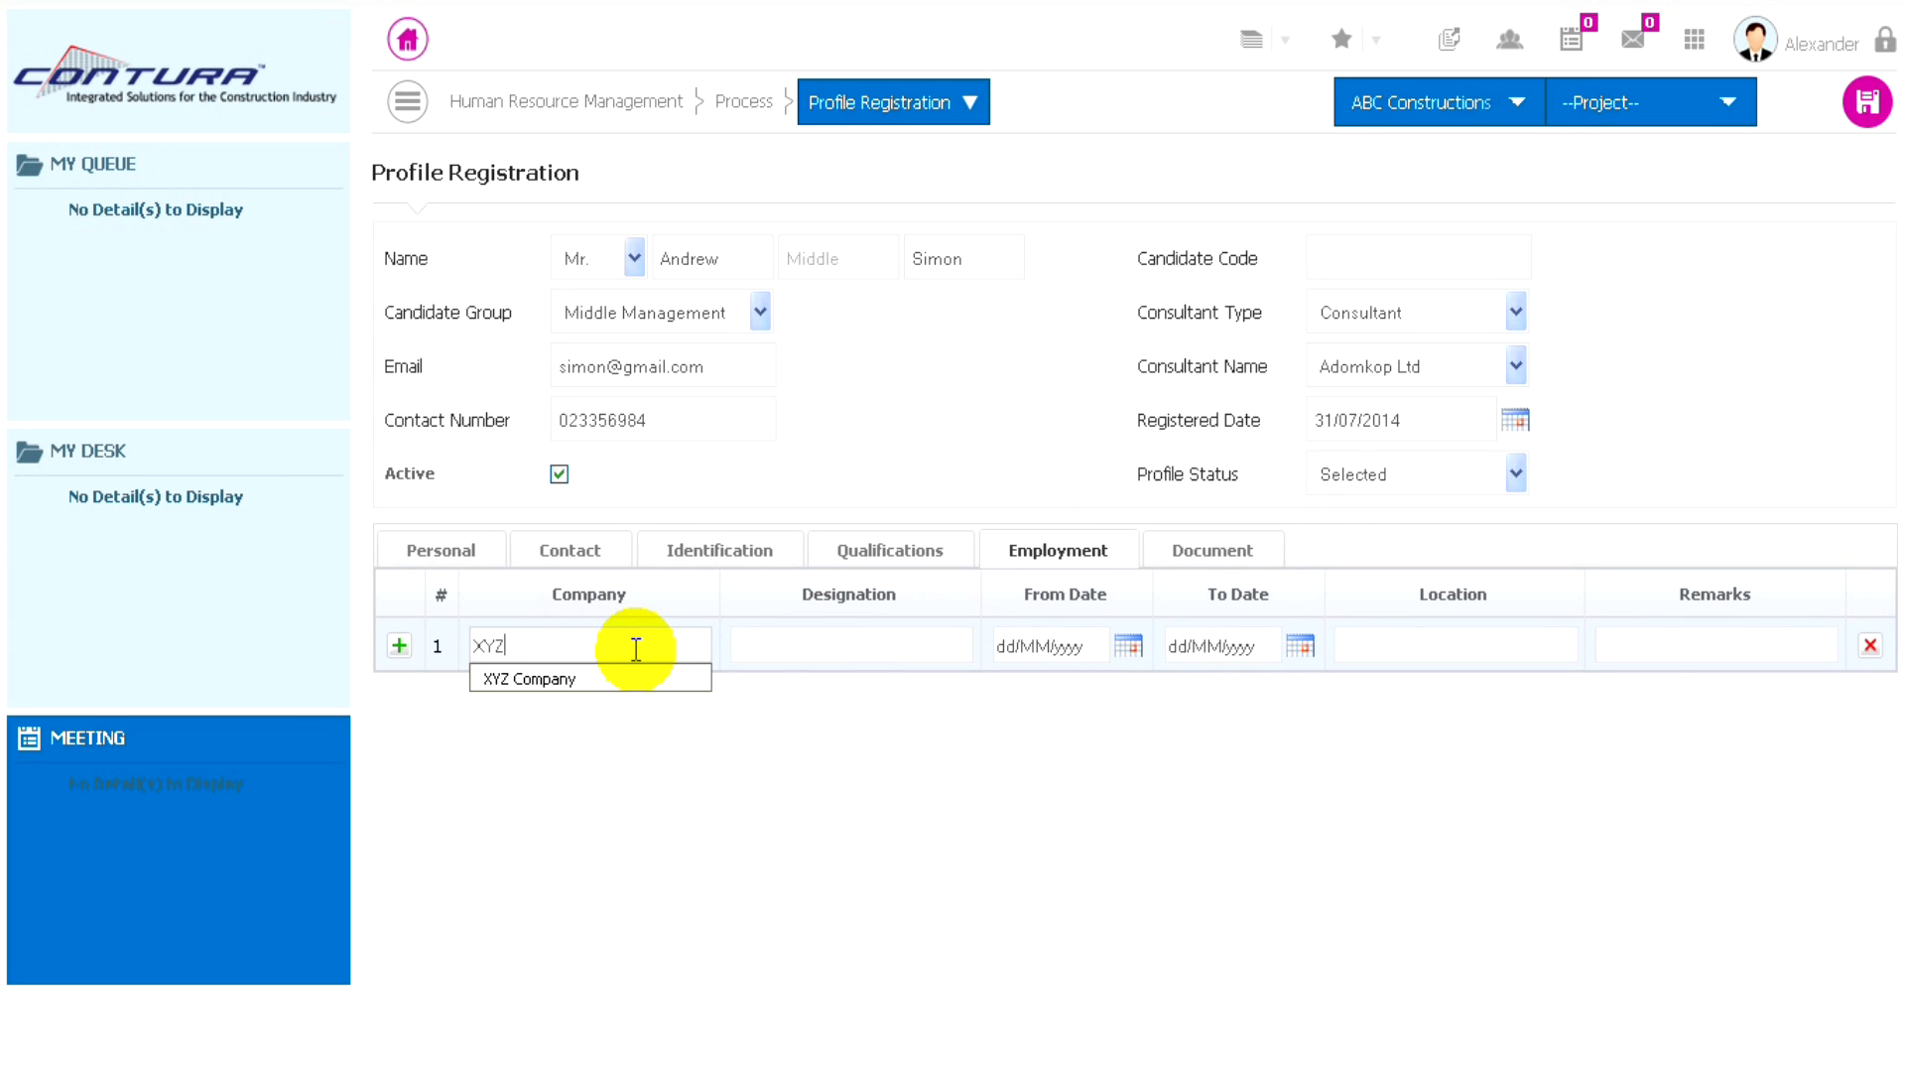
{"action": "type", "text": " Company"}
{"action": "left_click", "coordinate": [757, 646]}
{"action": "left_click", "coordinate": [757, 646]}
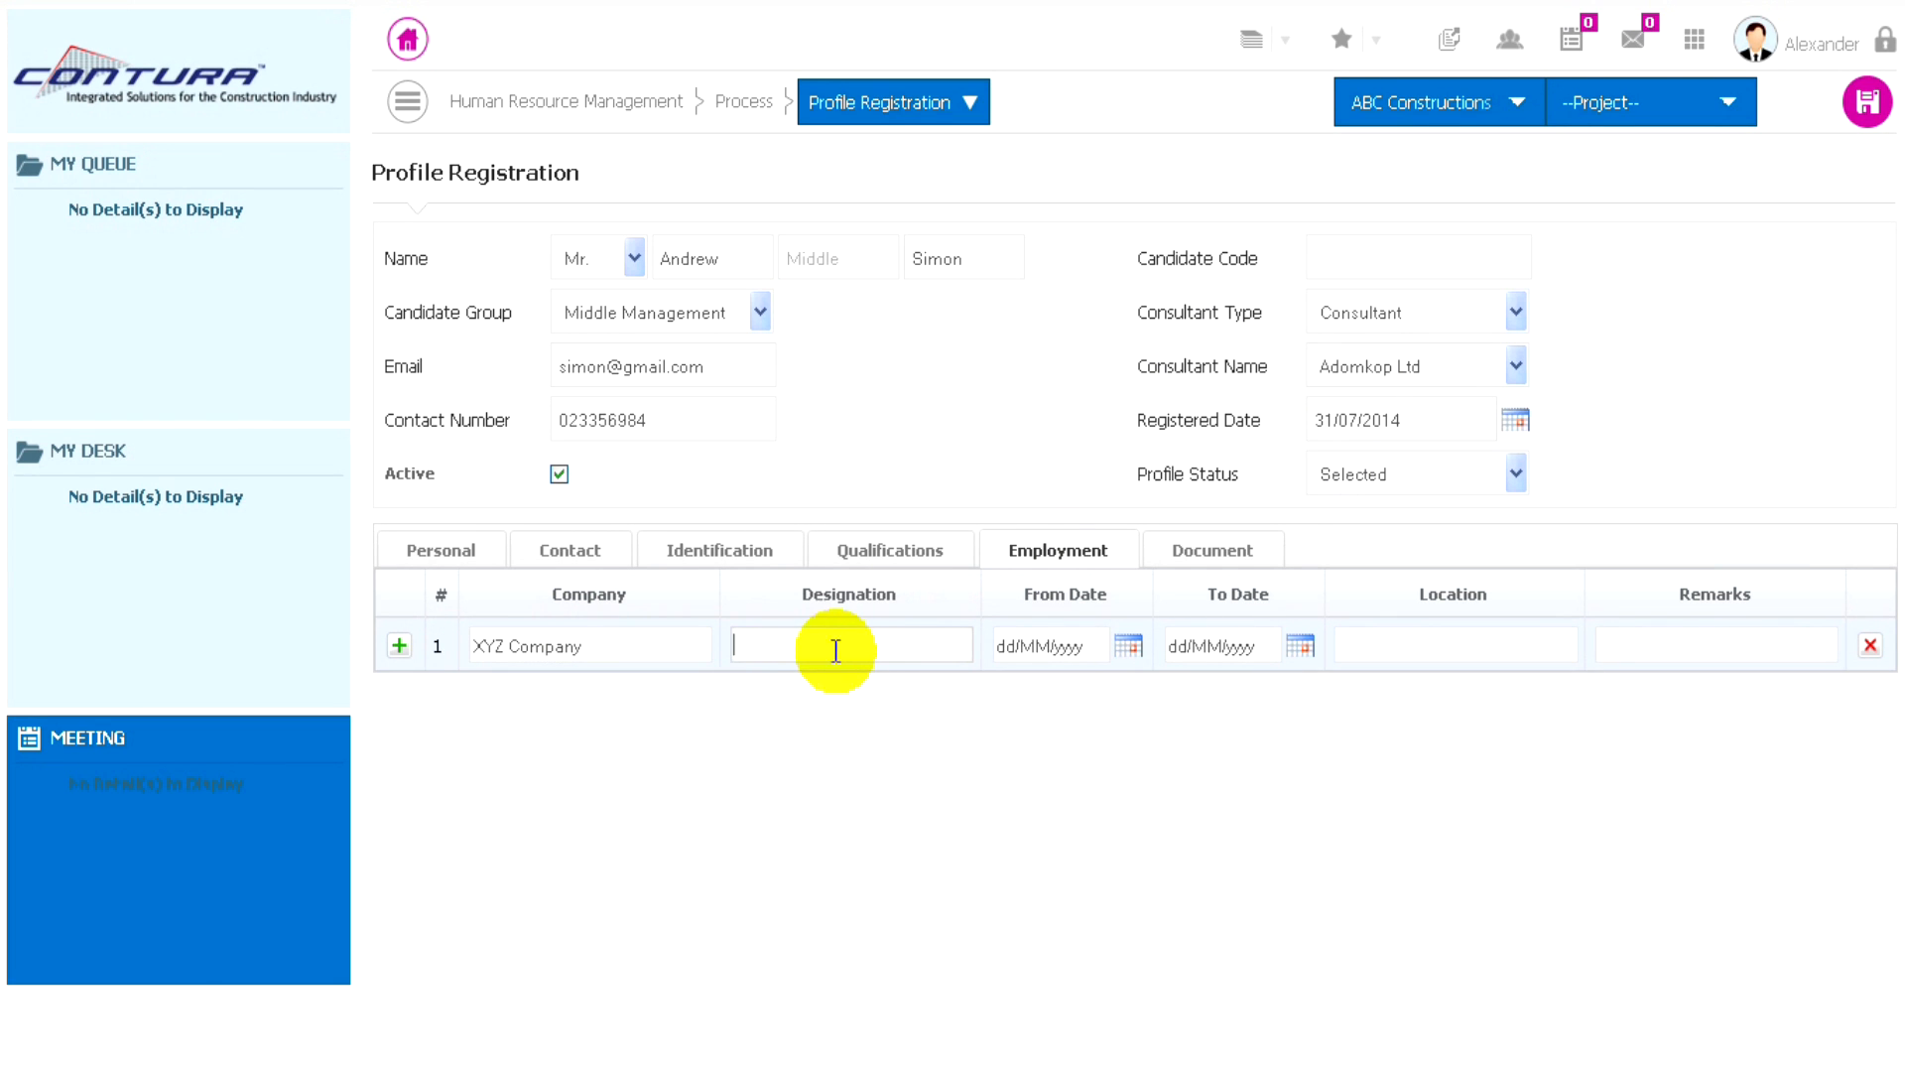
{"action": "type", "text": "Ass"}
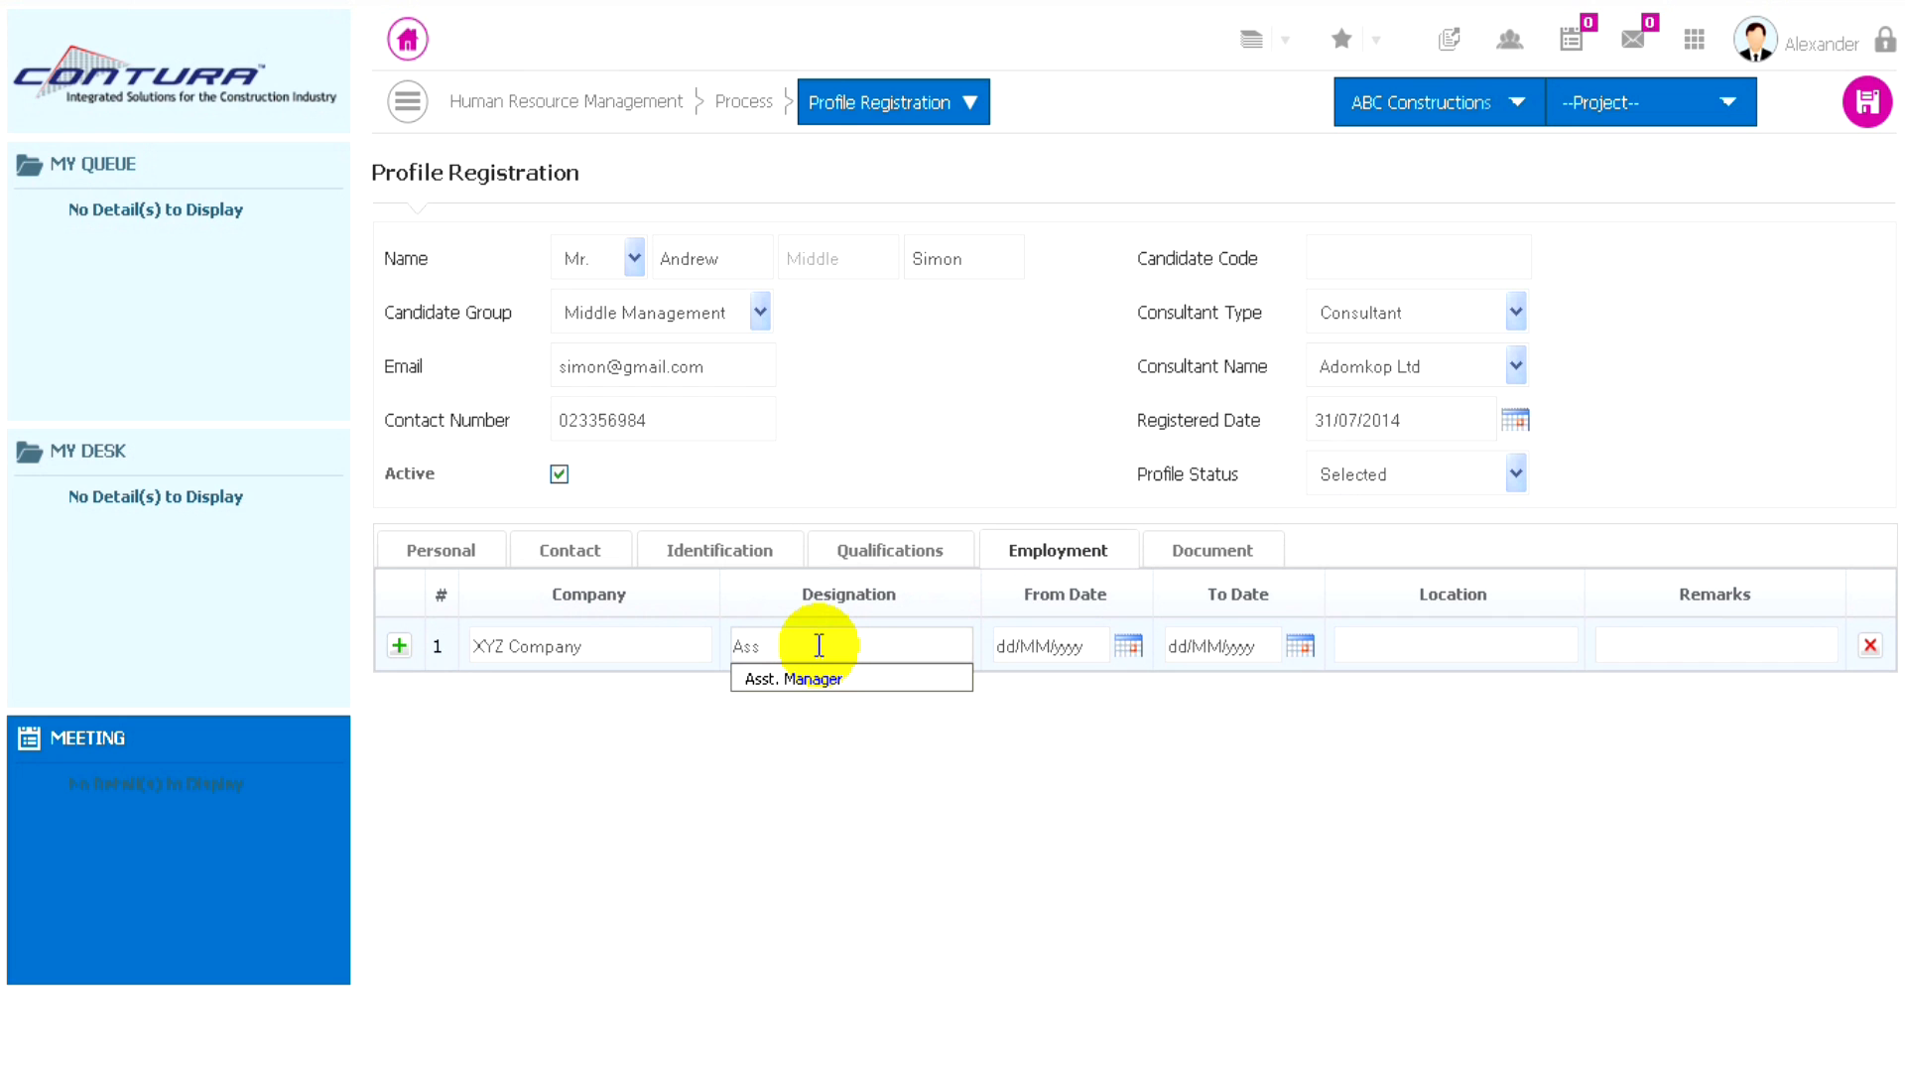
{"action": "type", "text": "t. Manager"}
{"action": "key", "text": "Down"}
- Set the From Date of the XYZ Company employment to 01/03/2007 using the calendar
{"action": "left_click", "coordinate": [1129, 647]}
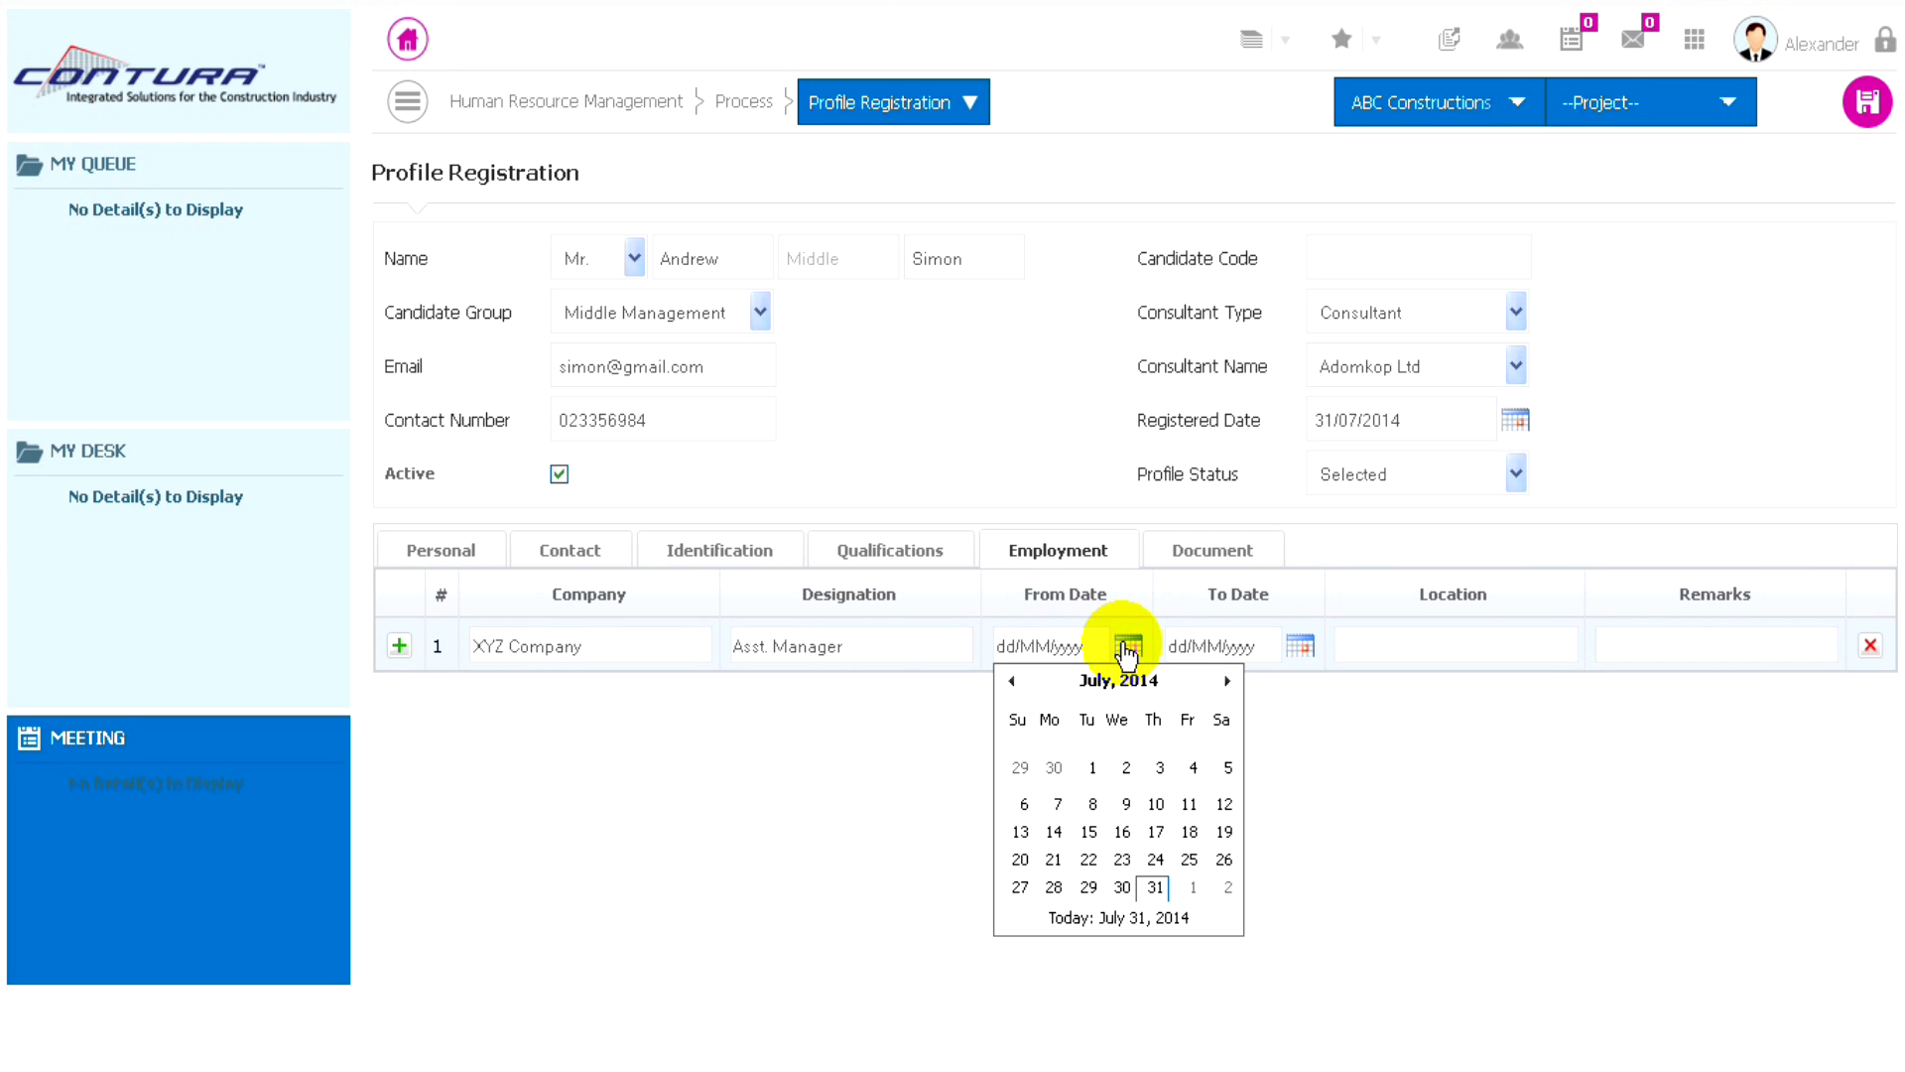
{"action": "left_click", "coordinate": [1114, 680]}
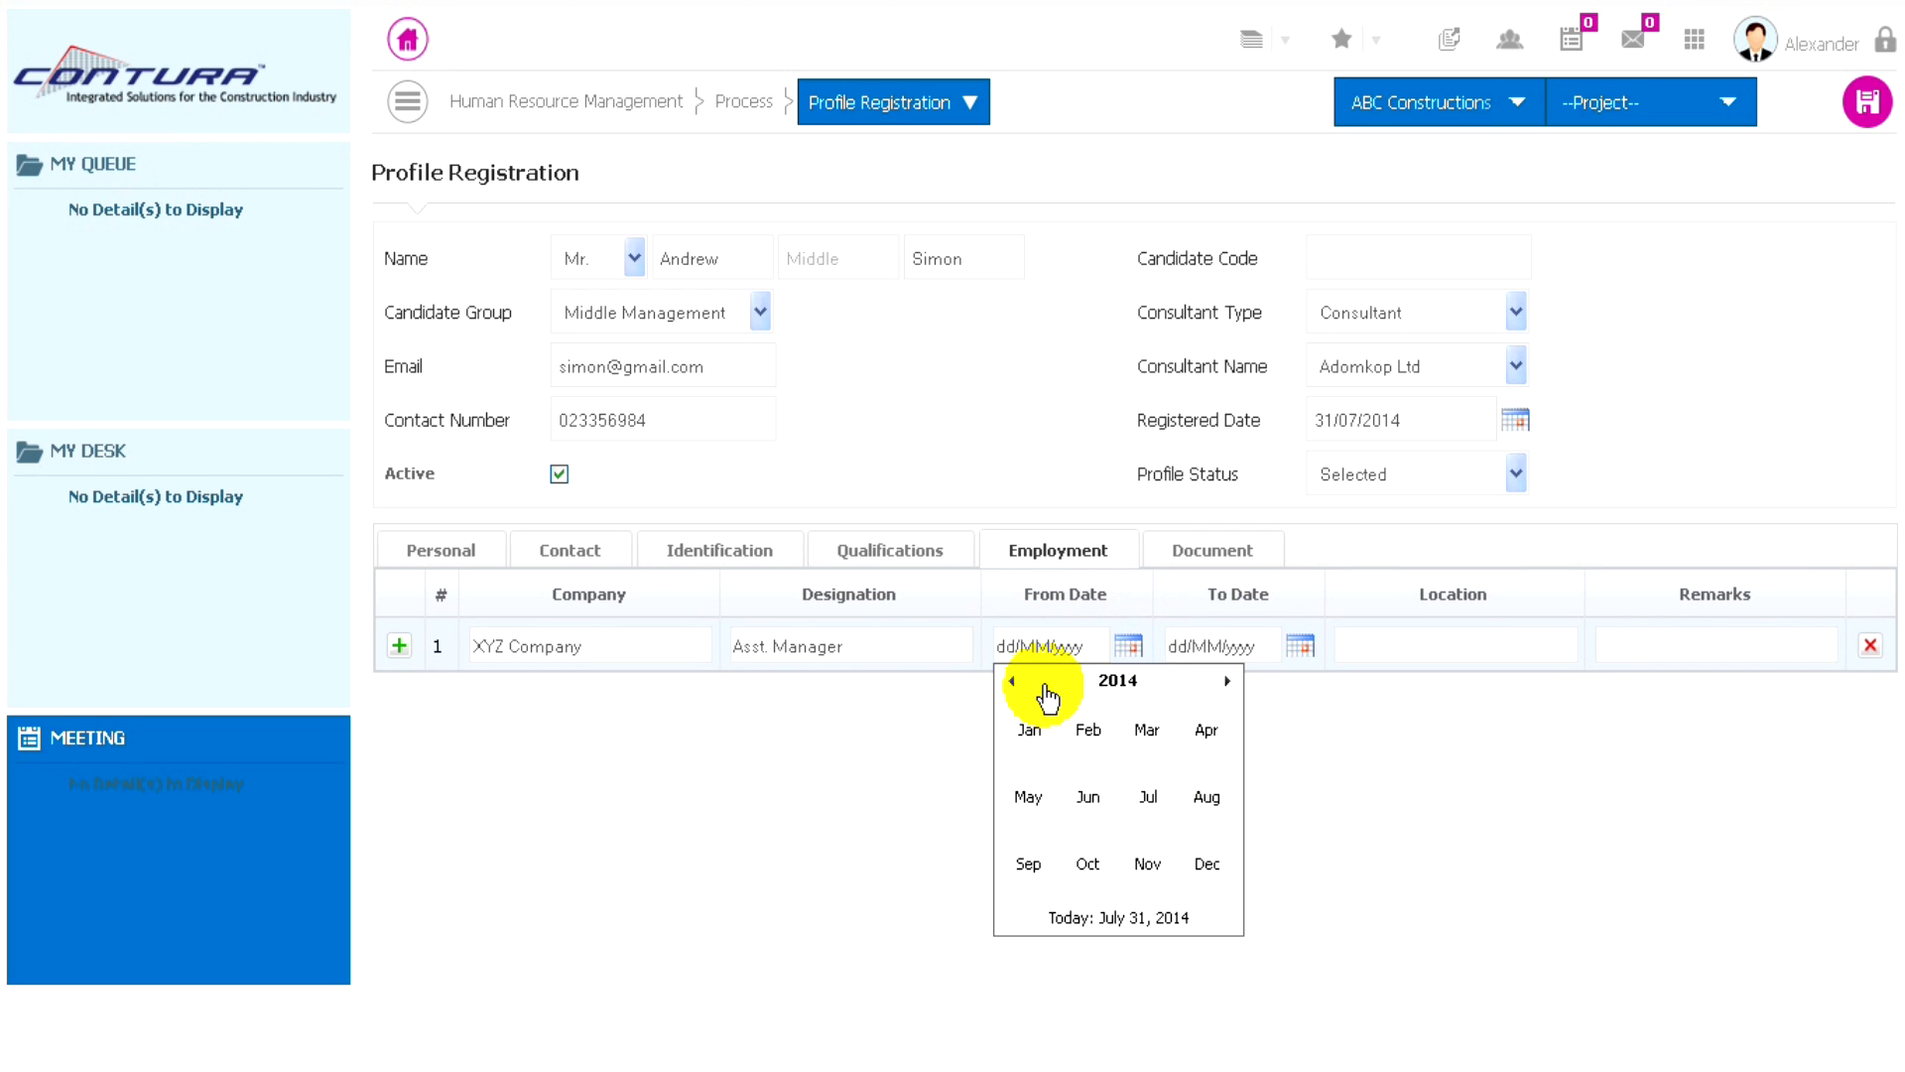
{"action": "left_click", "coordinate": [1079, 683]}
{"action": "left_click", "coordinate": [1011, 681]}
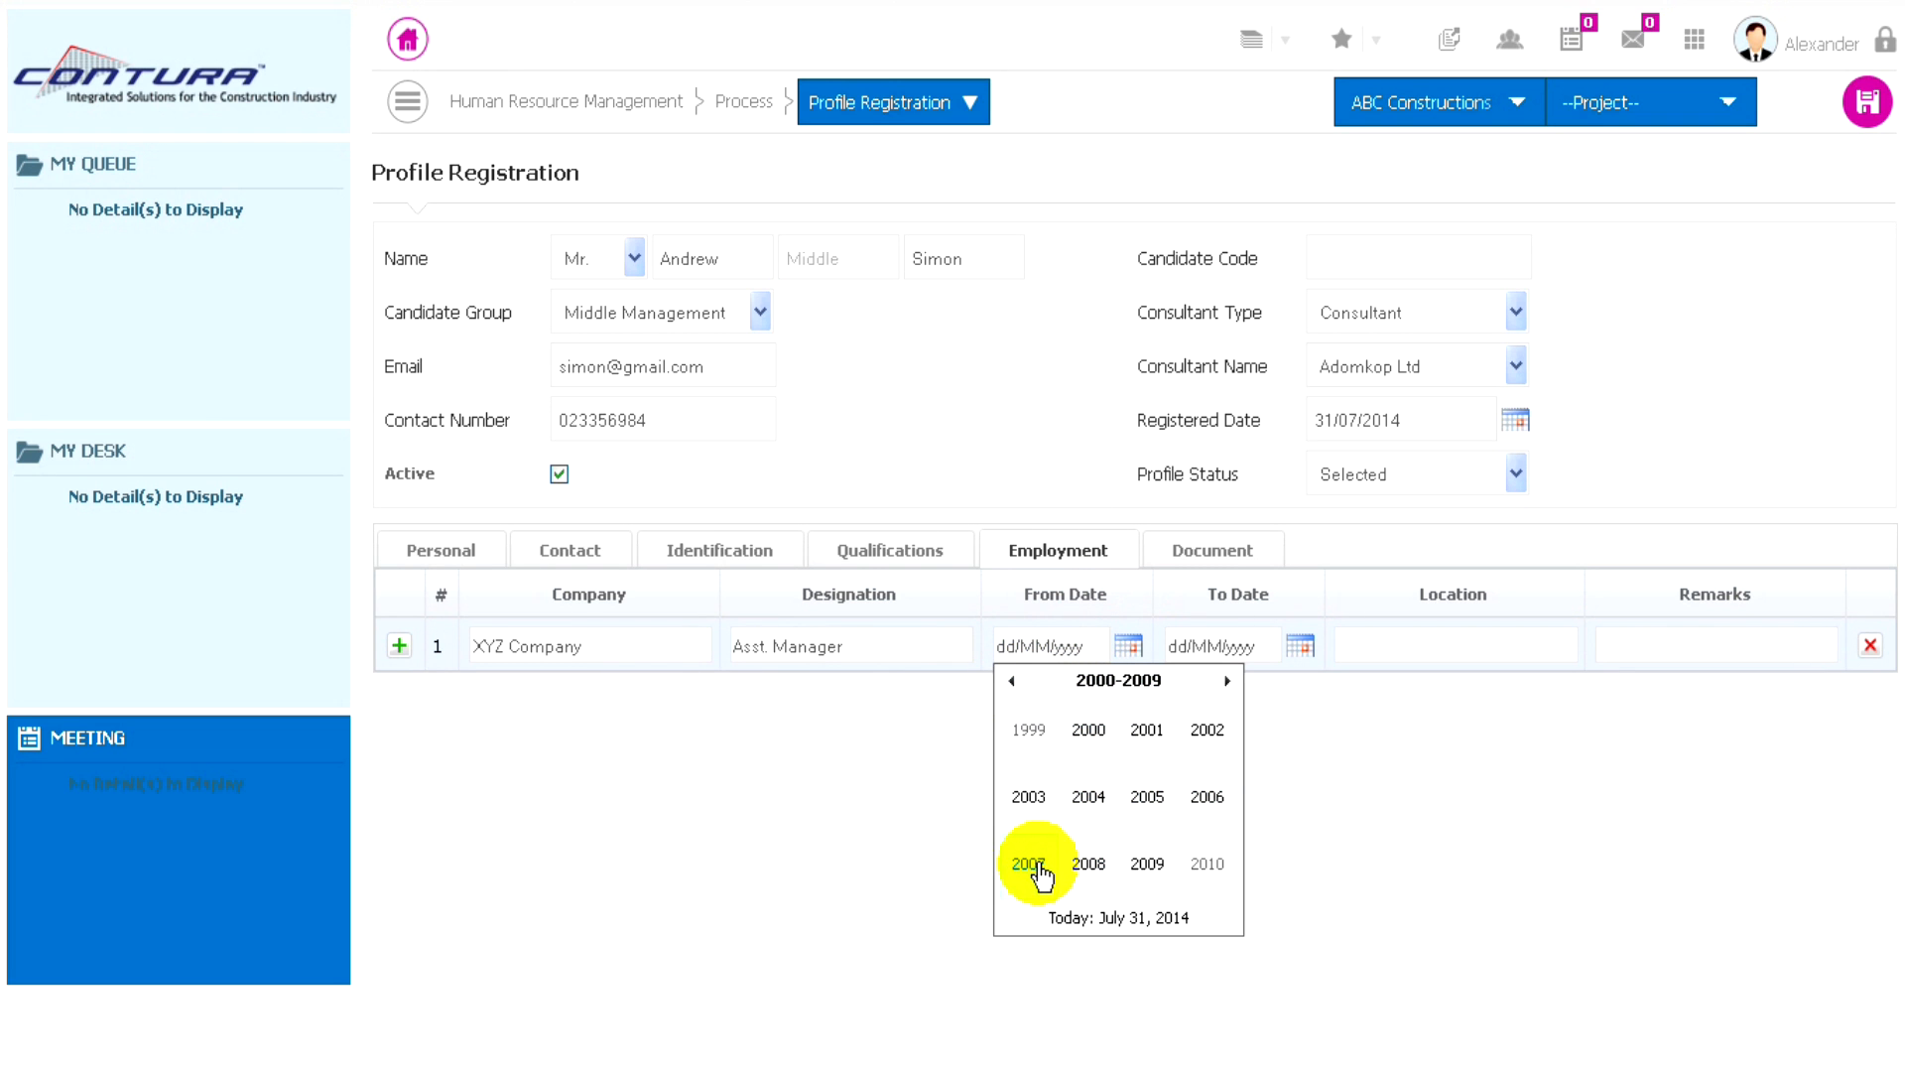
{"action": "left_click", "coordinate": [1022, 865]}
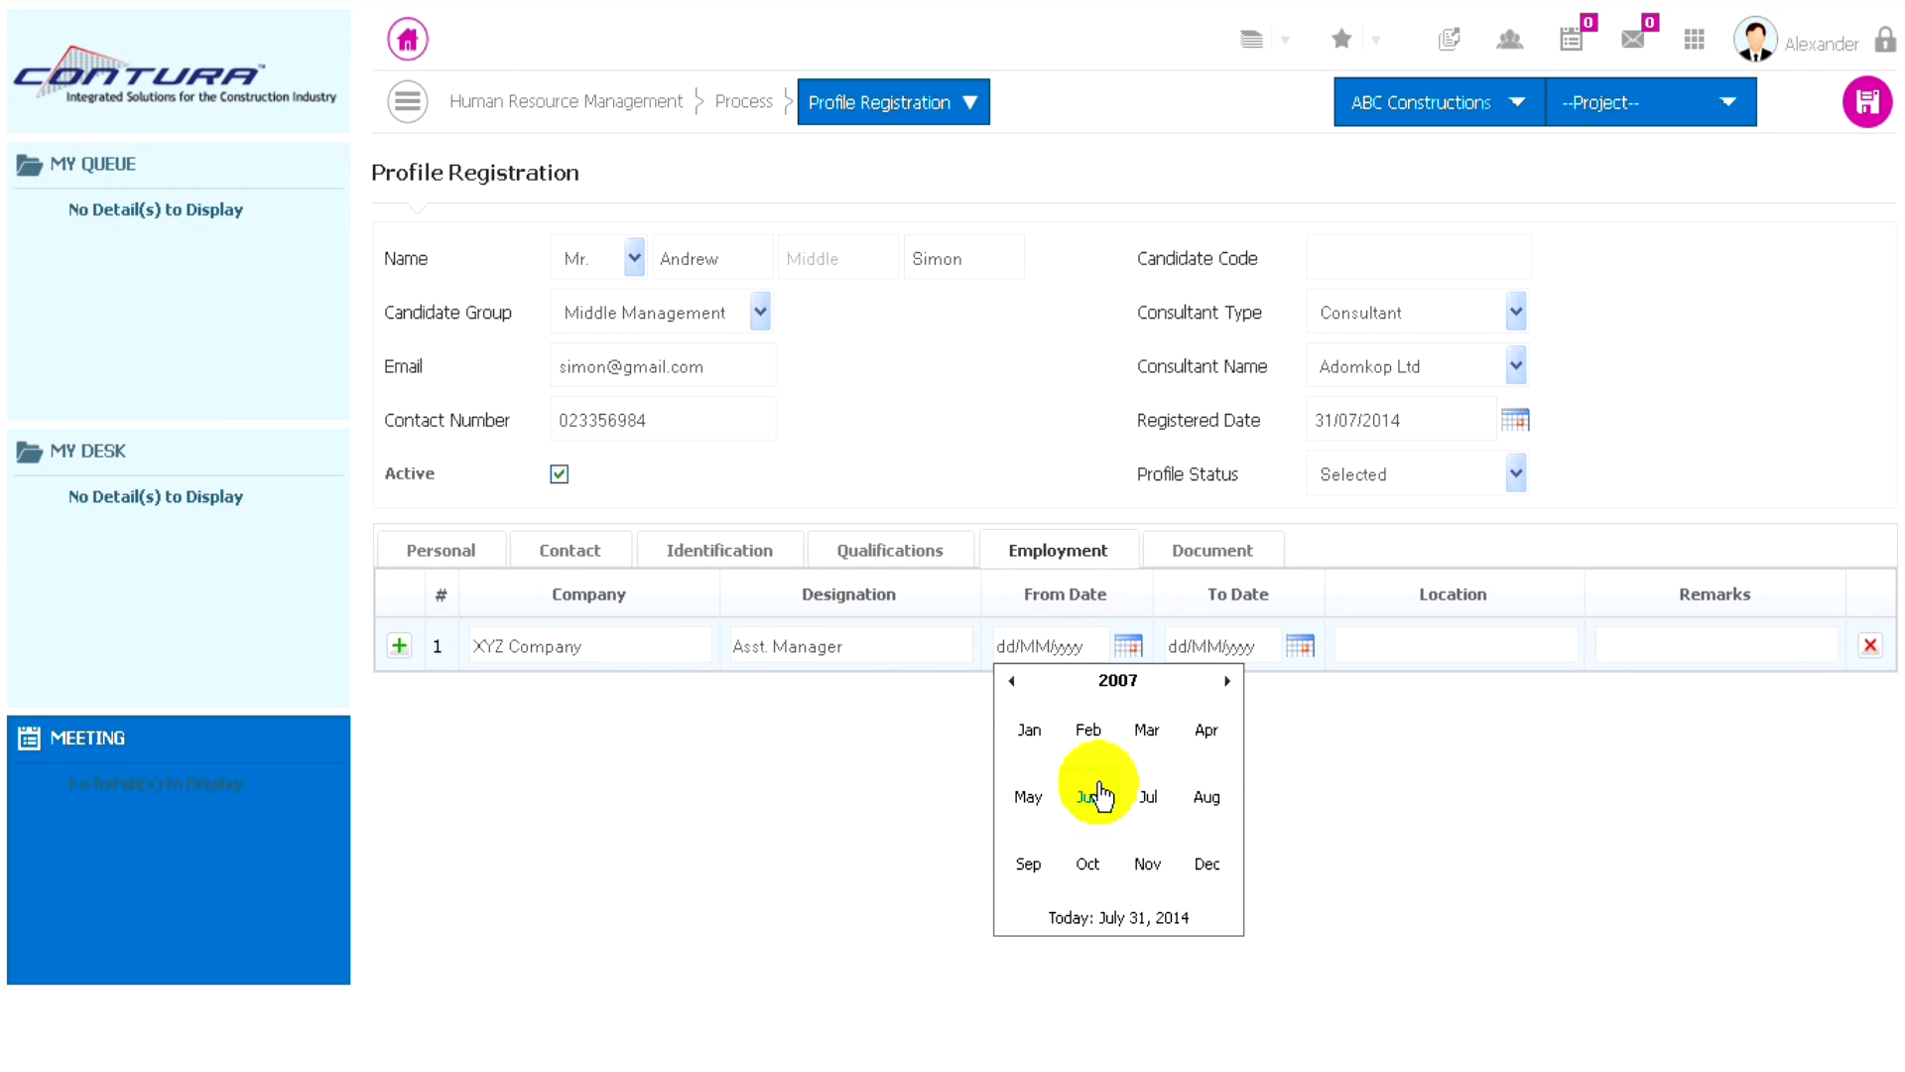
{"action": "left_click", "coordinate": [1148, 736]}
{"action": "left_click", "coordinate": [1158, 772]}
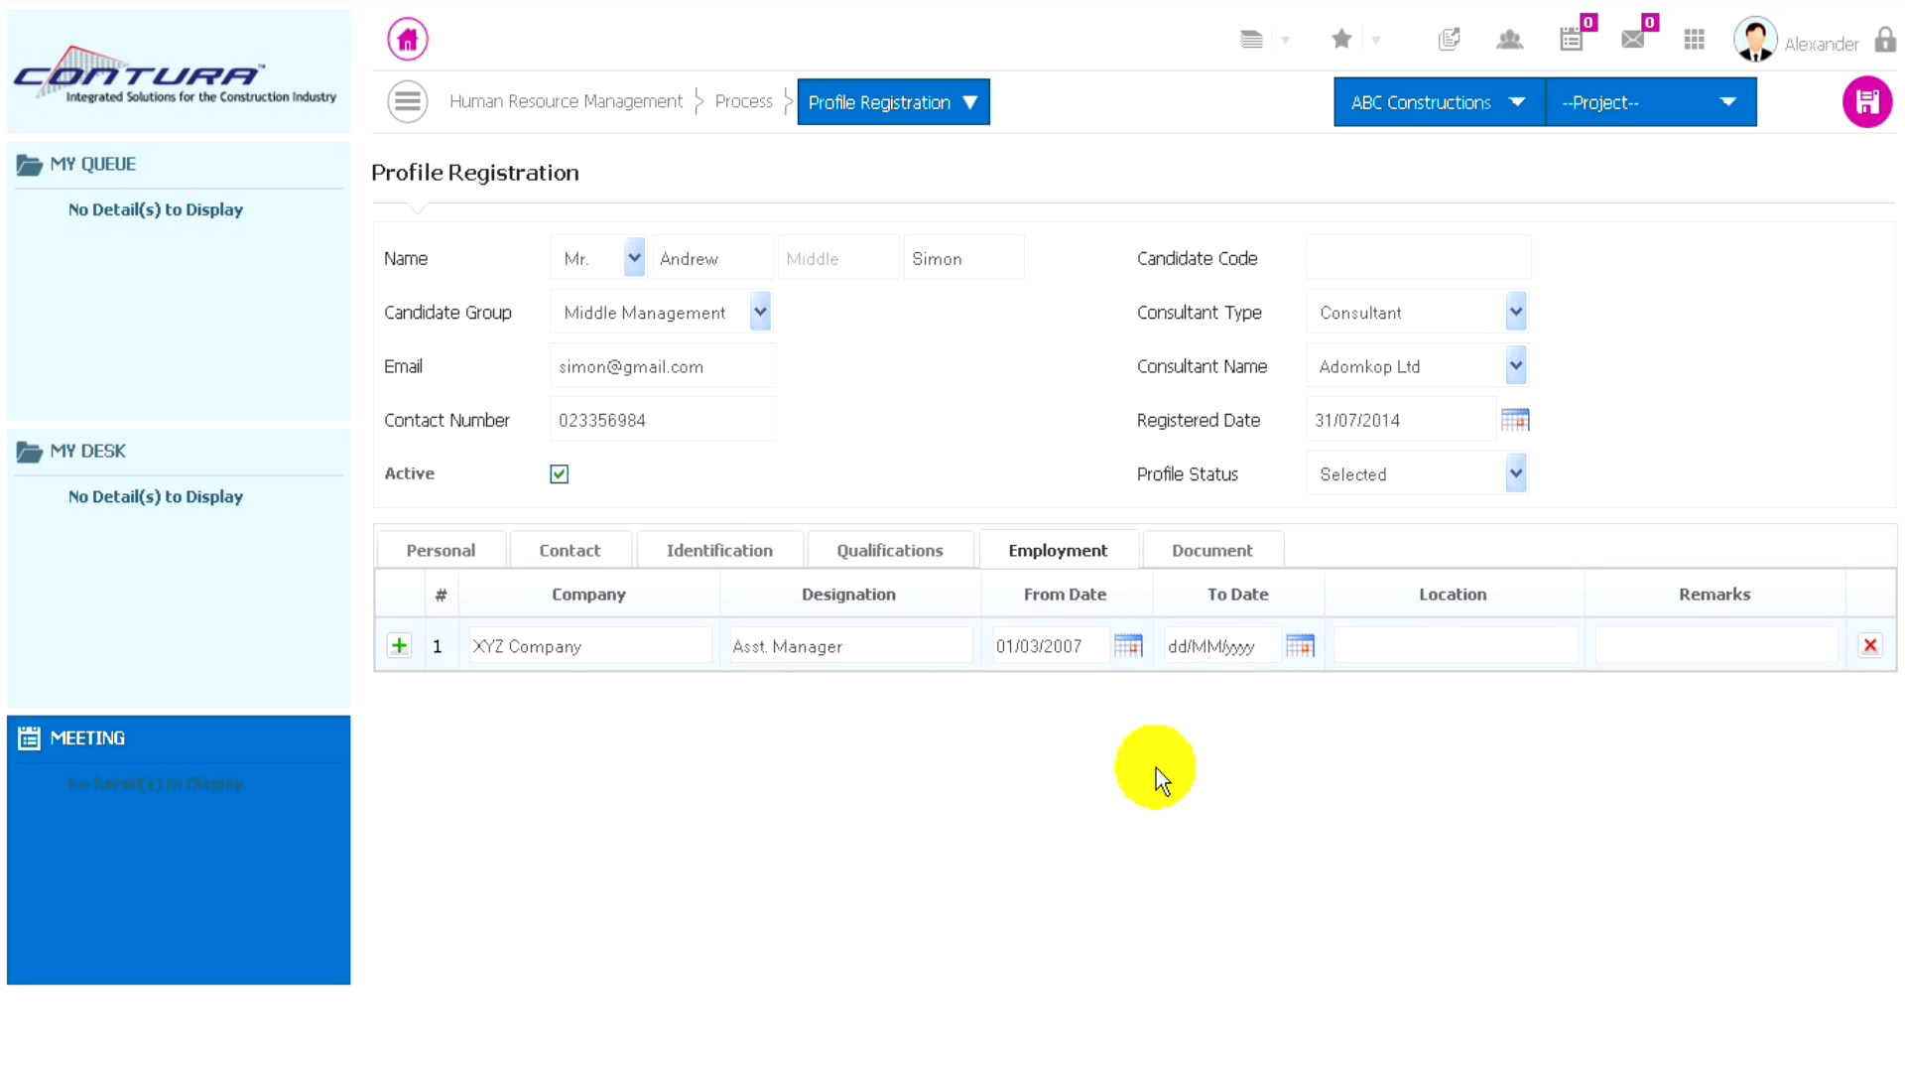
- Set the To Date of the XYZ Company employment to 20/06/2014 using the calendar
{"action": "left_click", "coordinate": [1300, 646]}
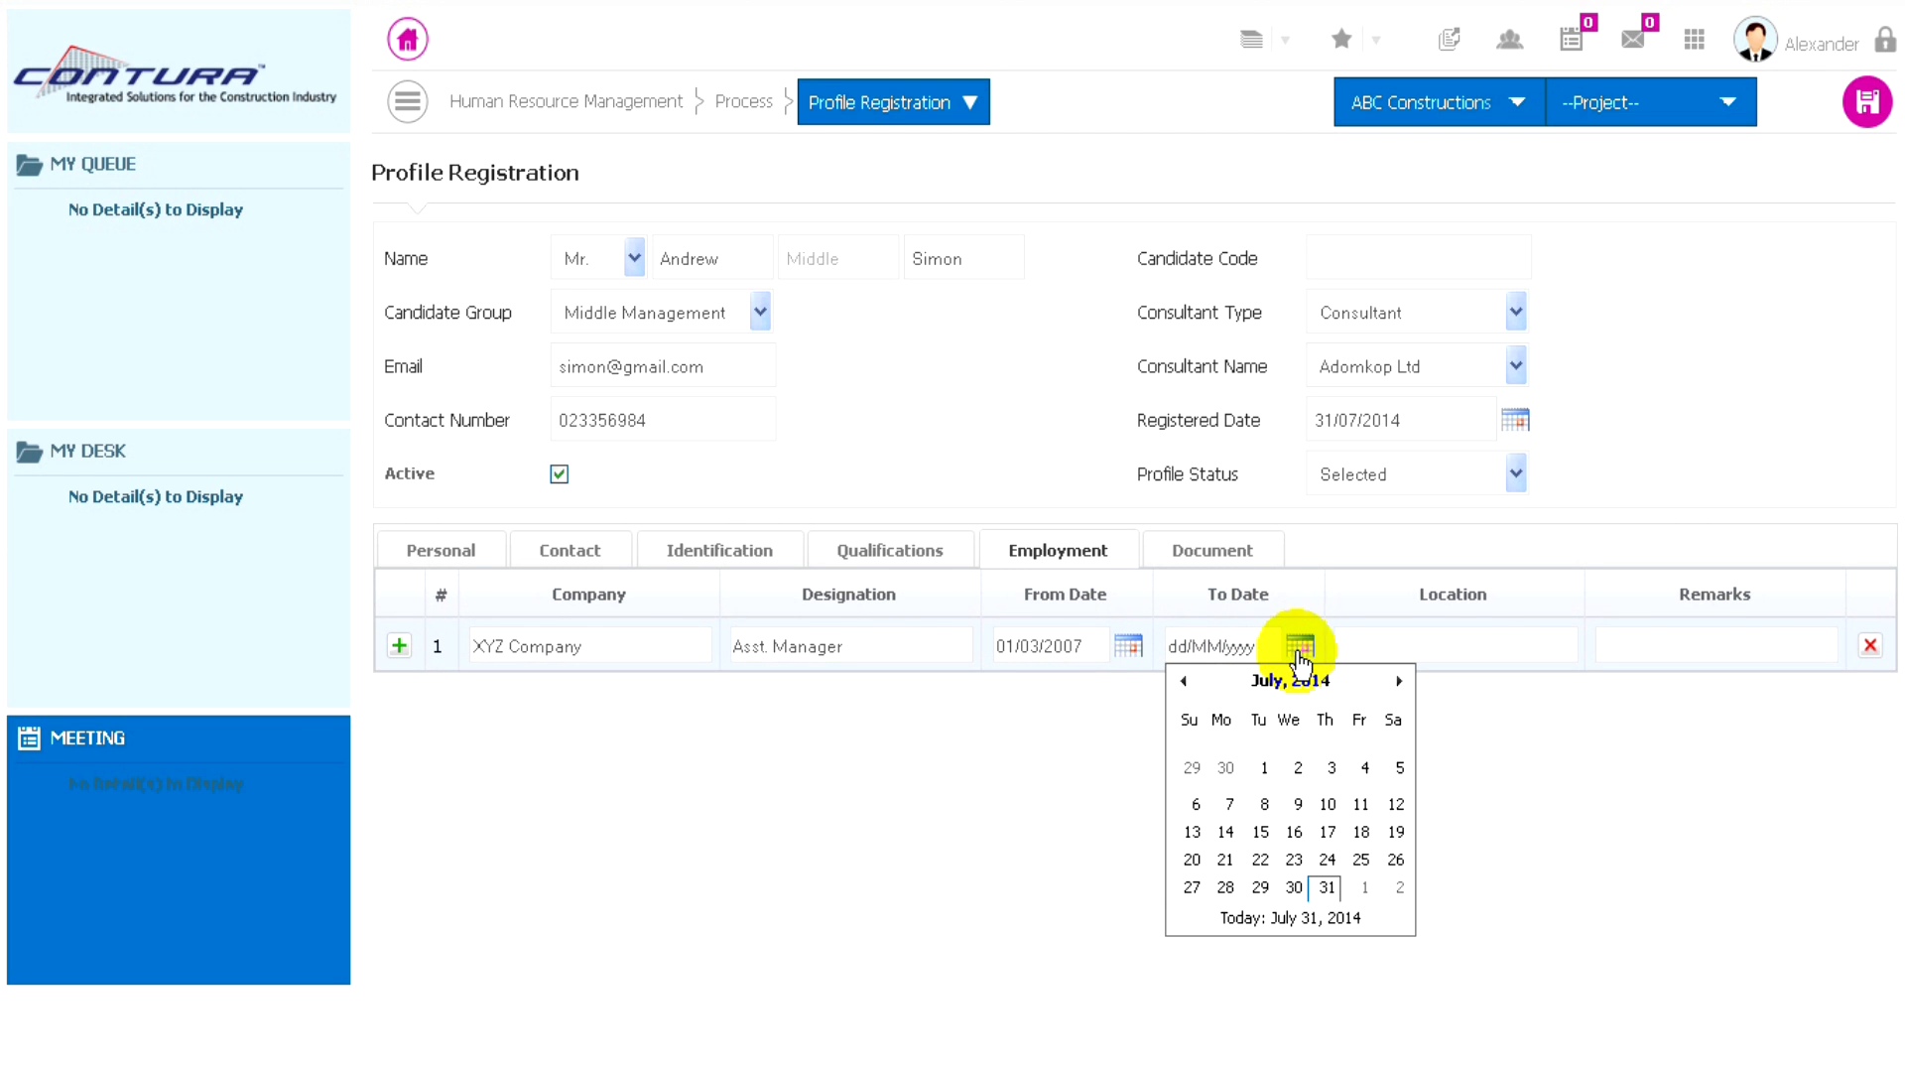
{"action": "left_click", "coordinate": [1288, 681]}
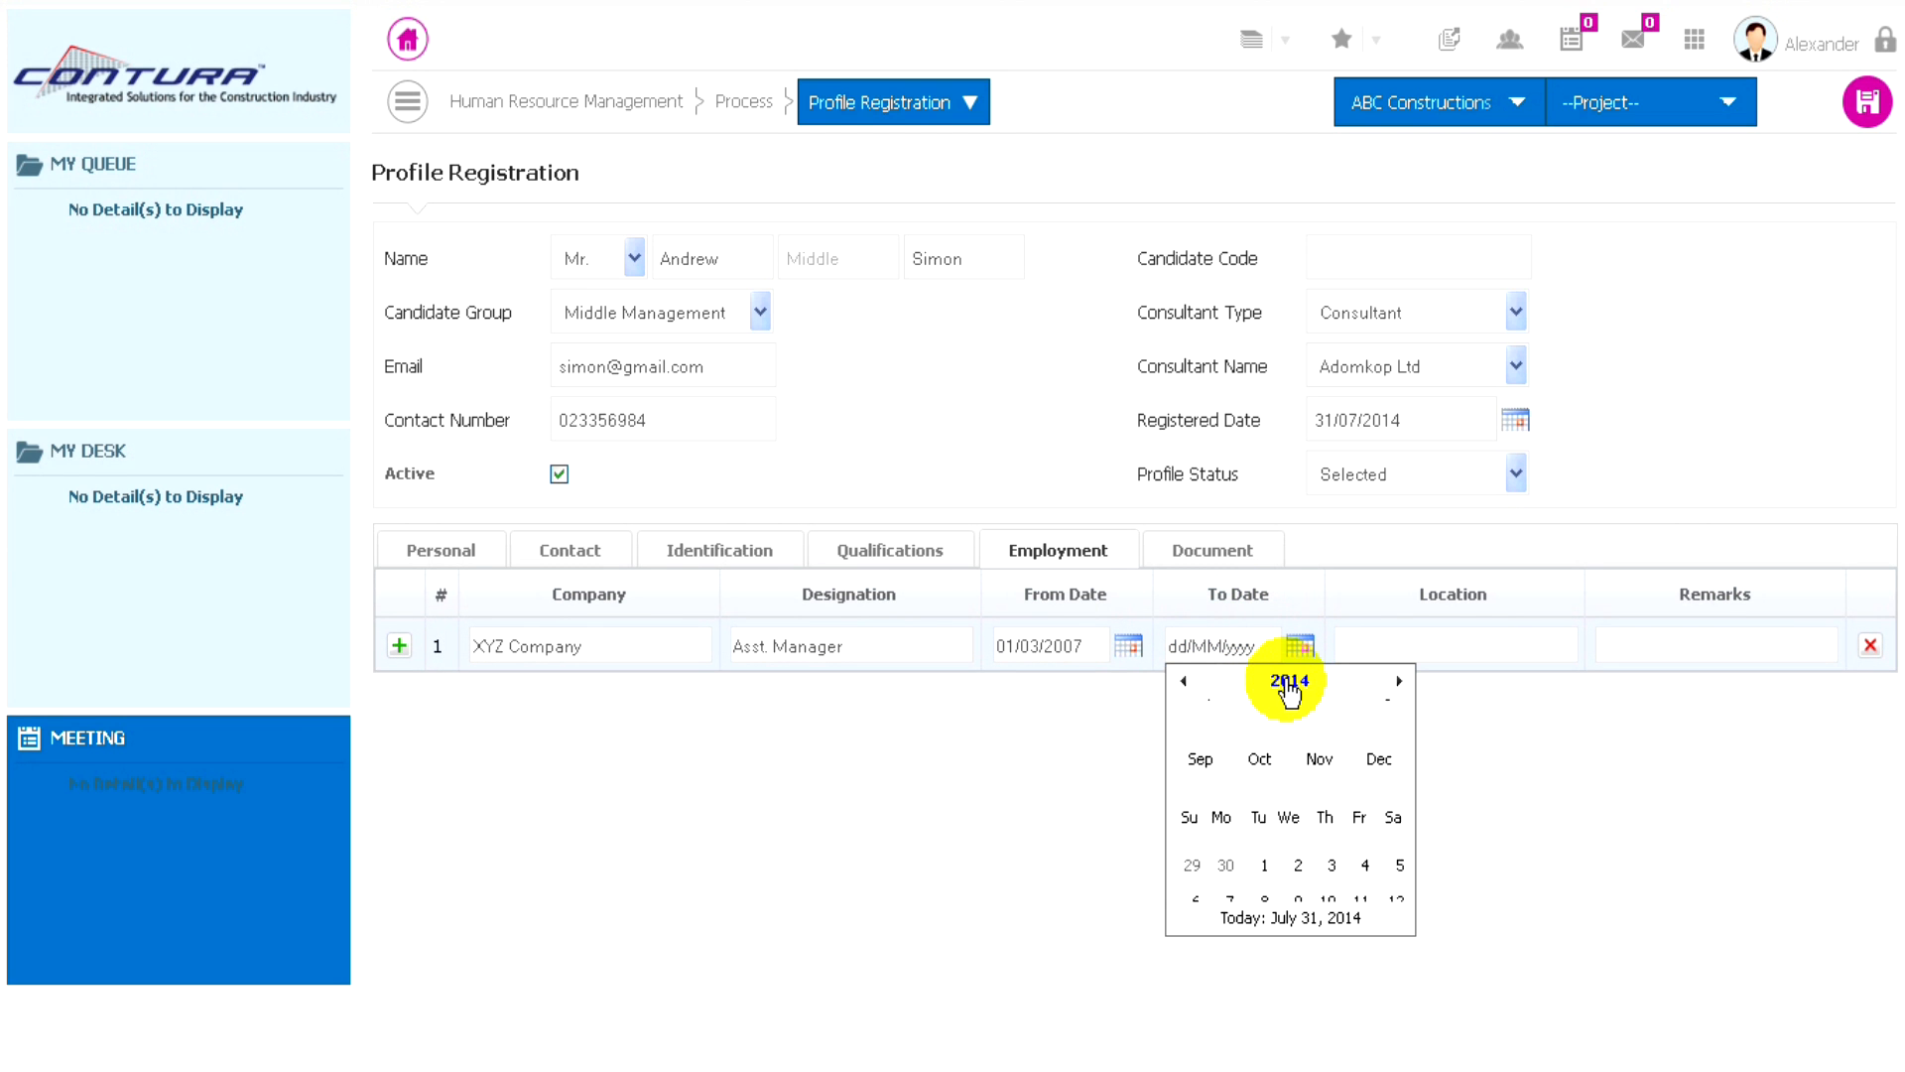
{"action": "left_click", "coordinate": [1185, 681]}
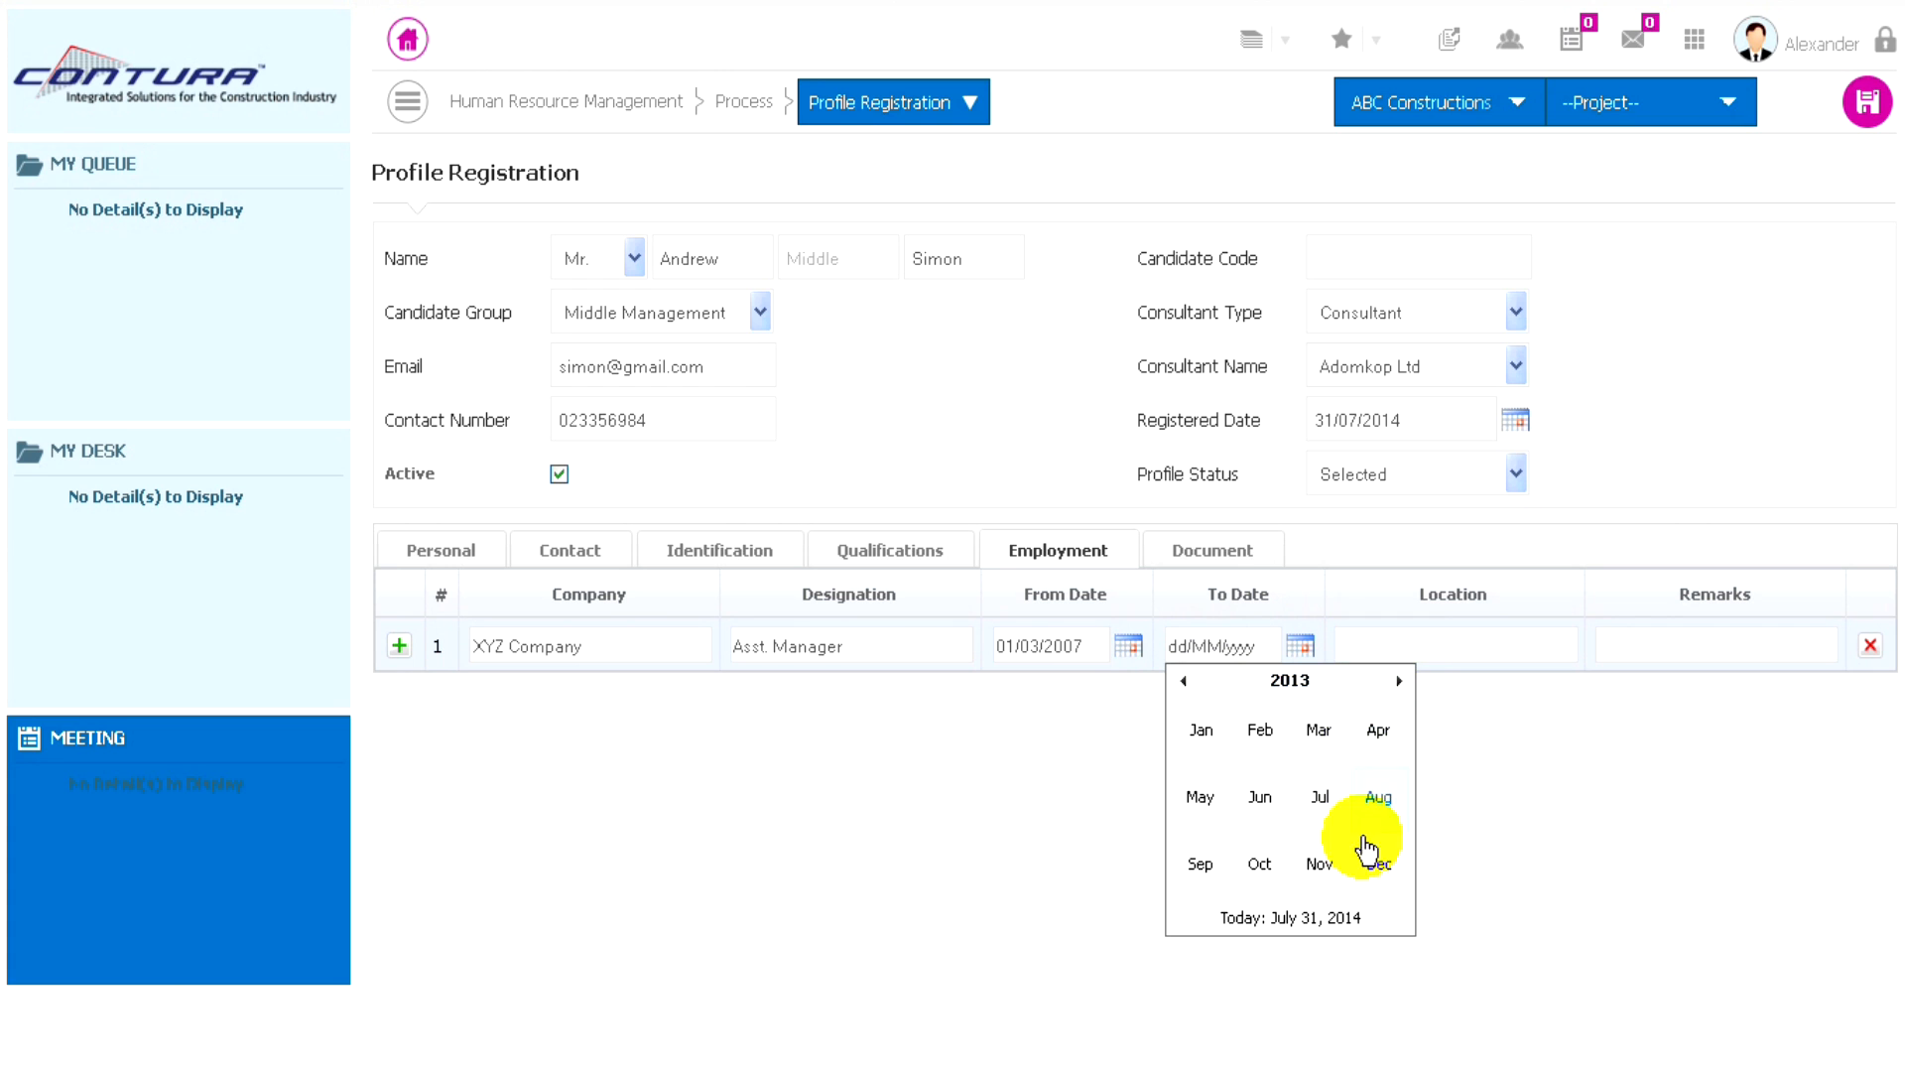
{"action": "left_click", "coordinate": [1400, 680]}
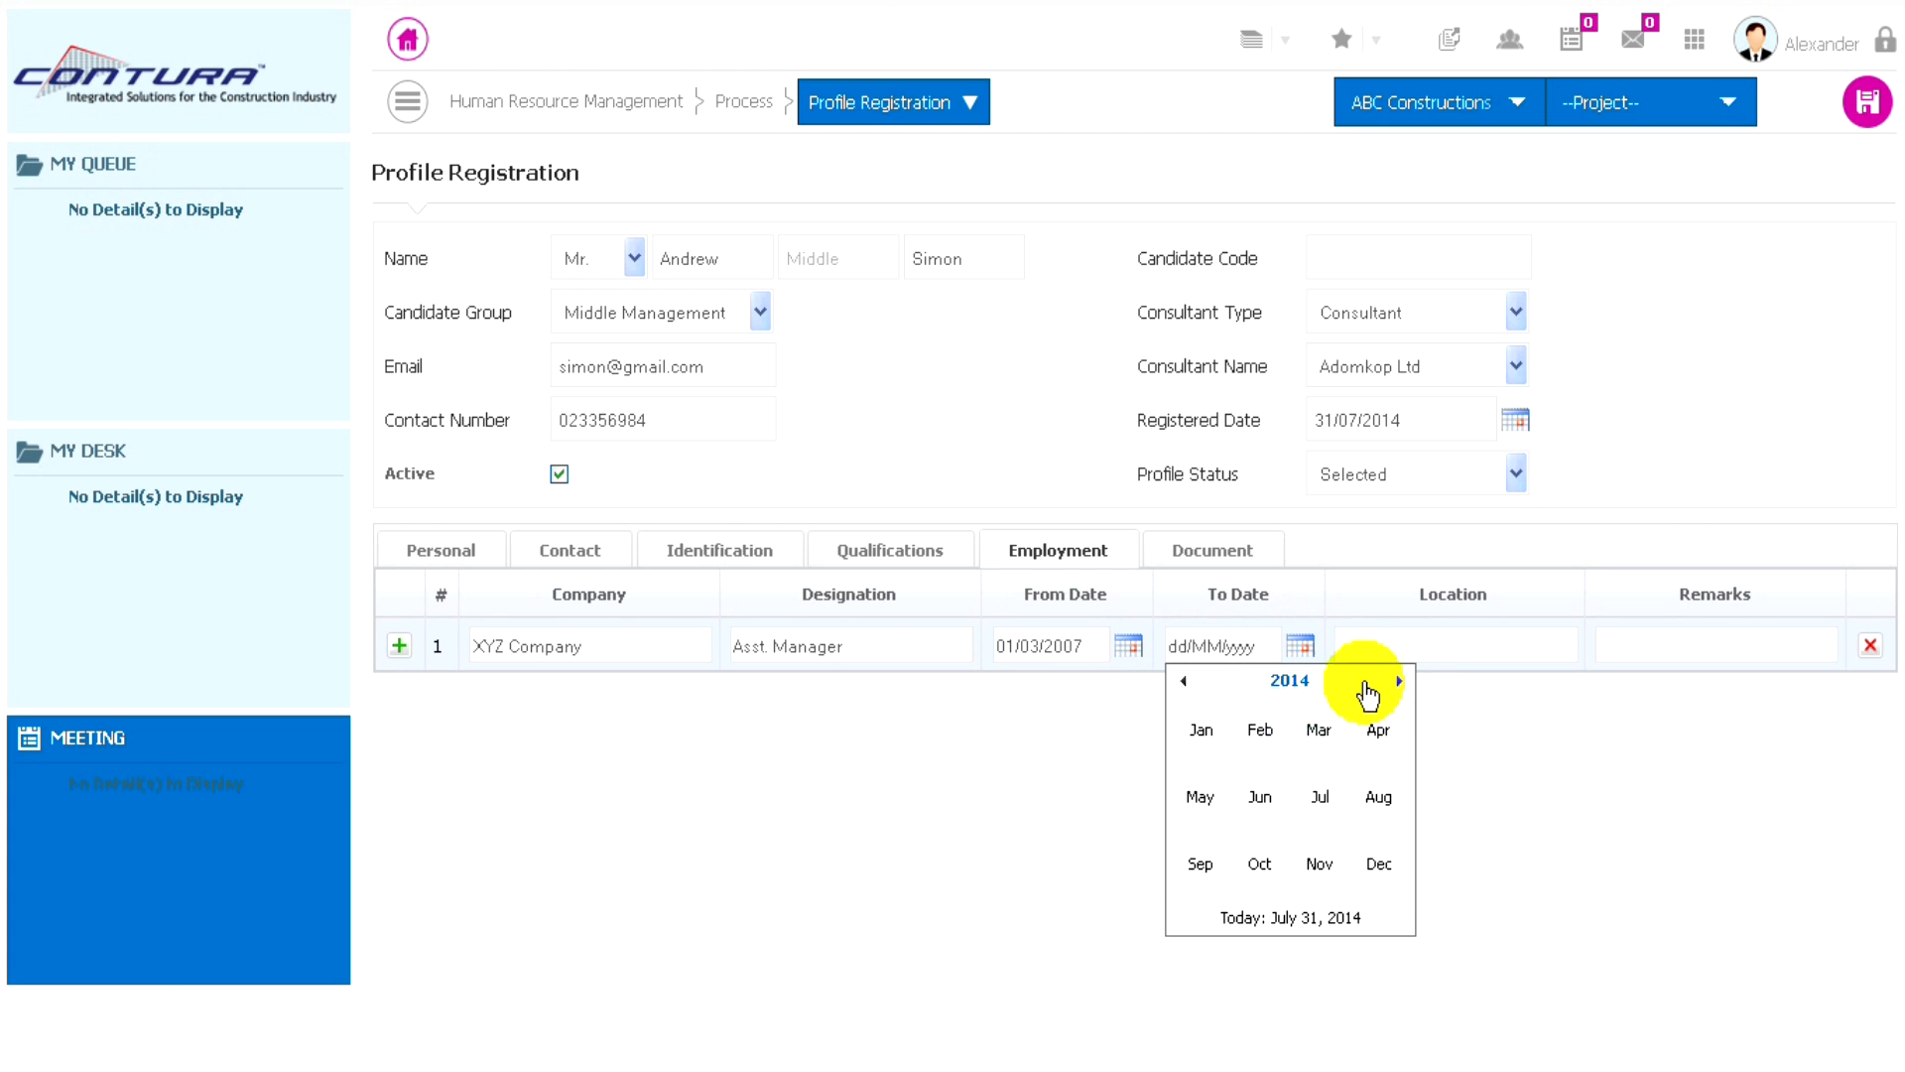
{"action": "left_click", "coordinate": [1262, 798]}
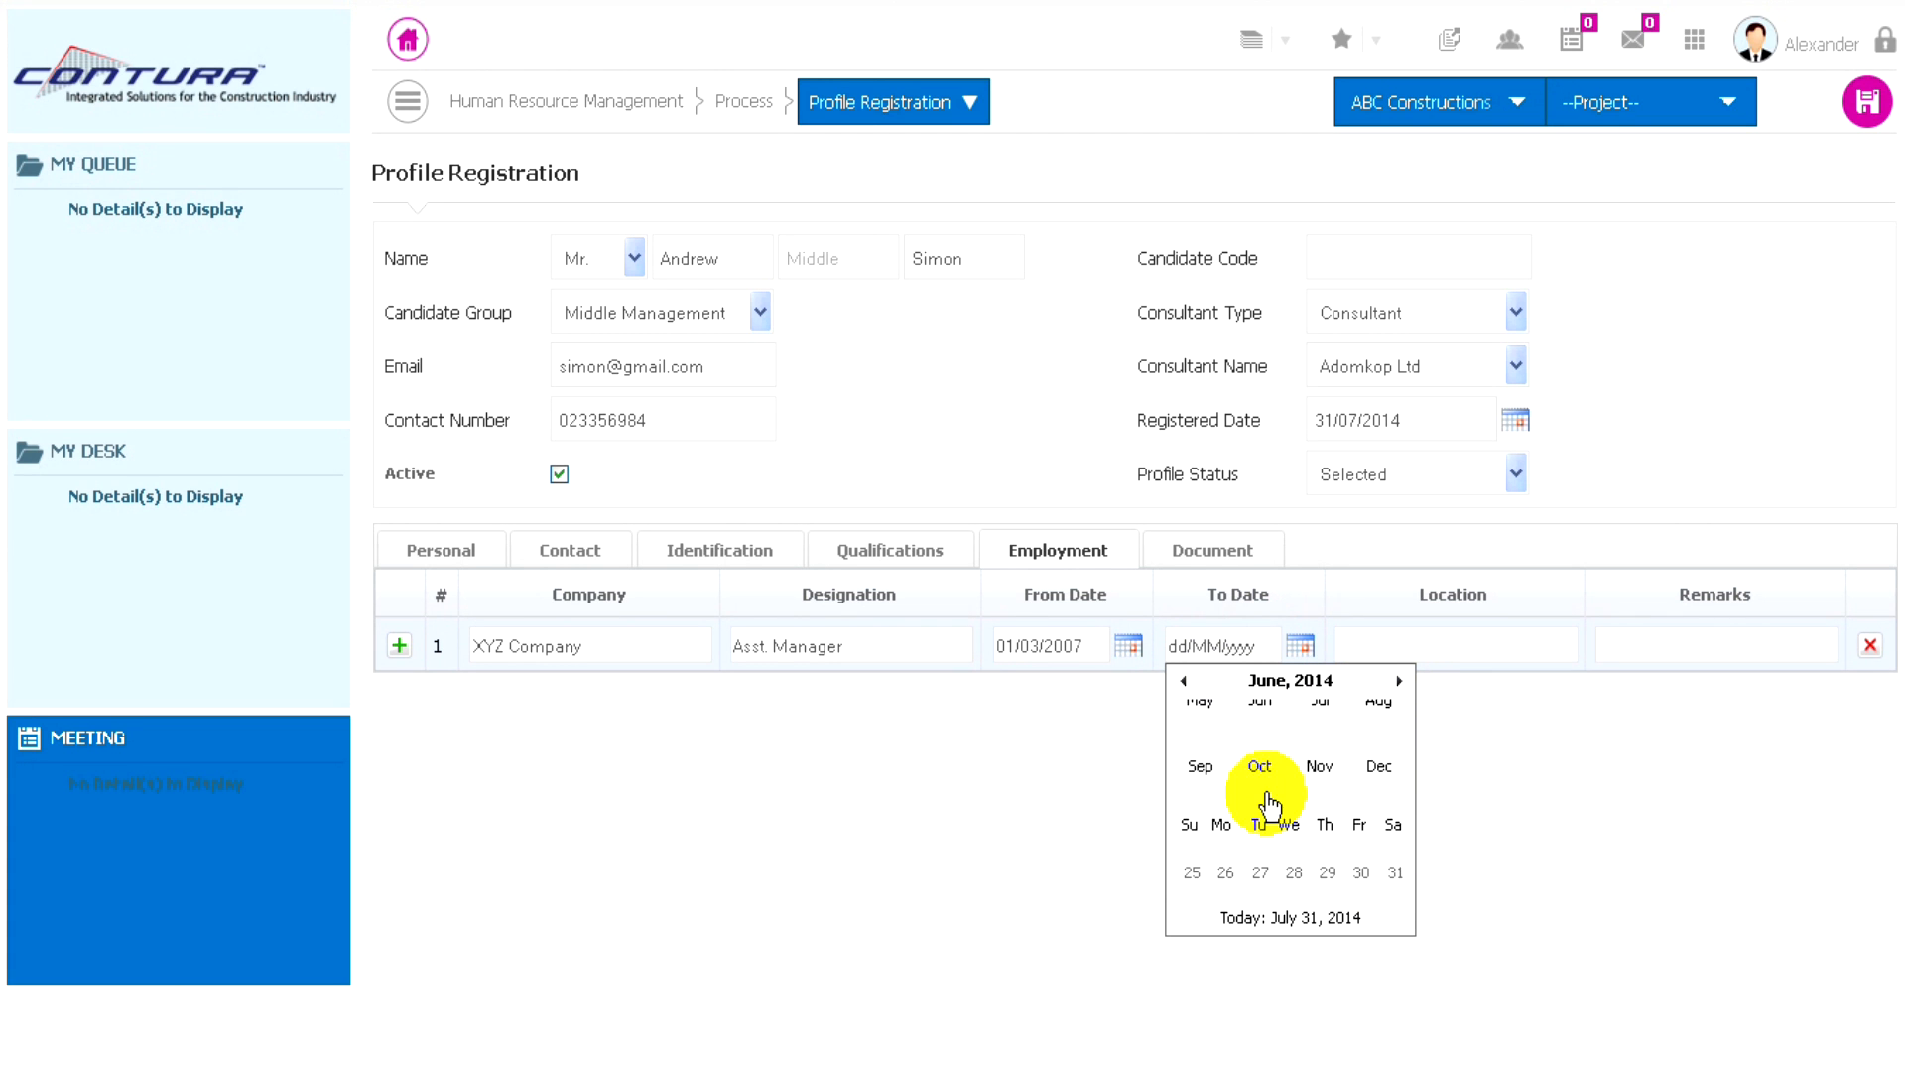
{"action": "left_click", "coordinate": [1360, 859]}
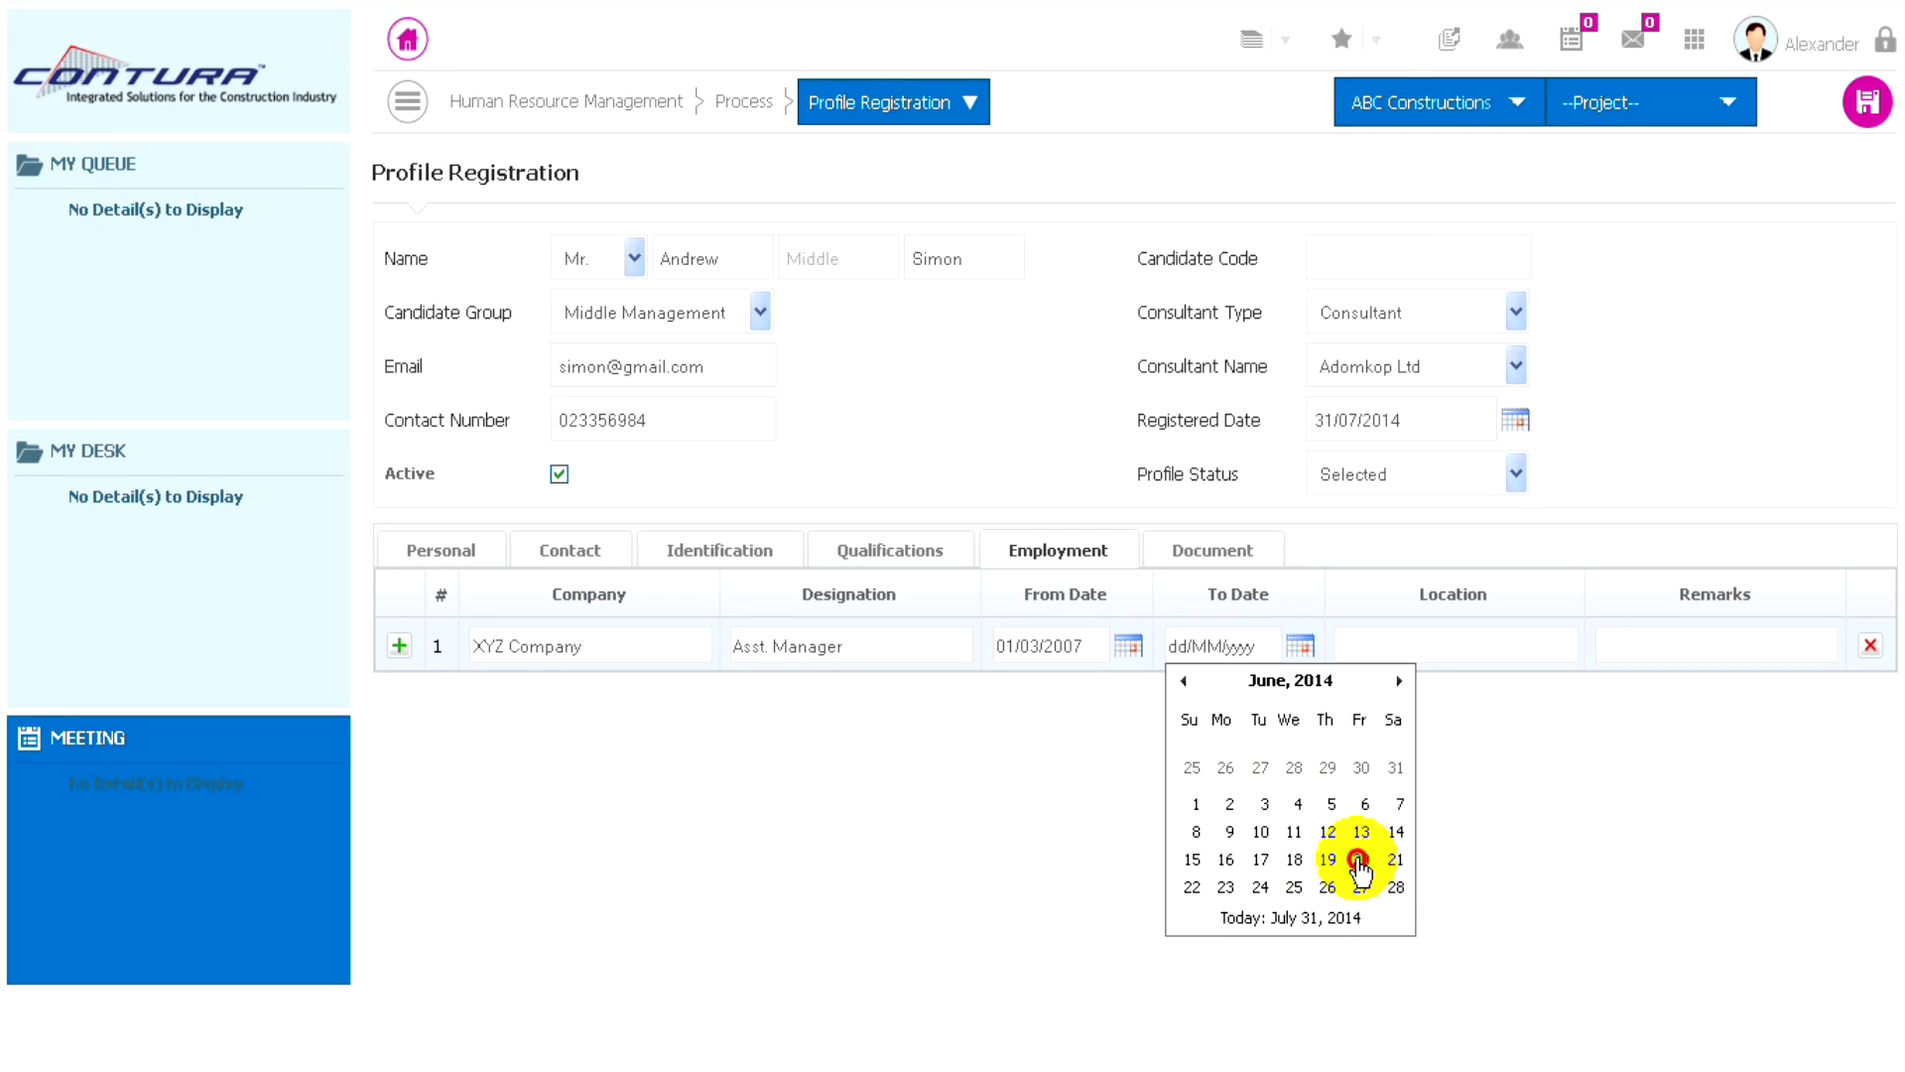
- Enter Accra as the location of the XYZ Company employment, and save the profile with the document details left blank
{"action": "left_click", "coordinate": [1380, 643]}
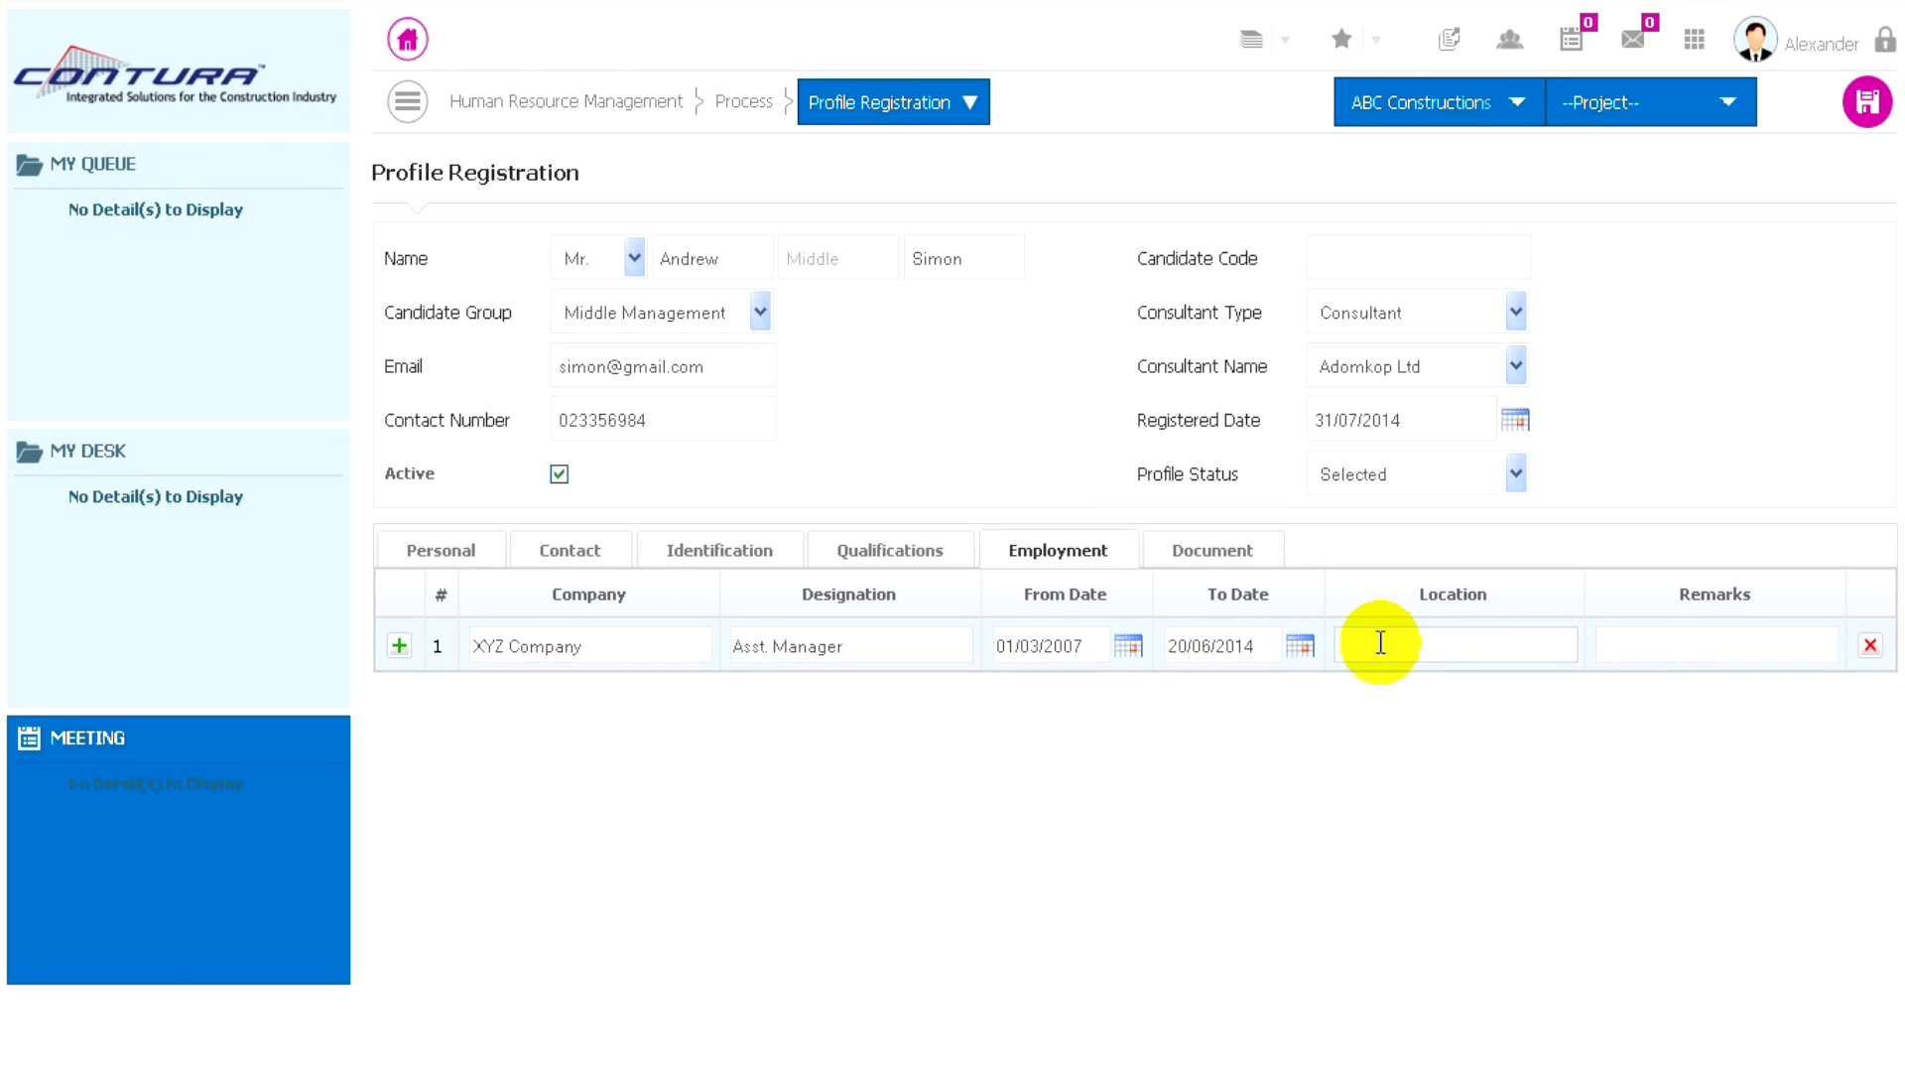
{"action": "type", "text": "Accra"}
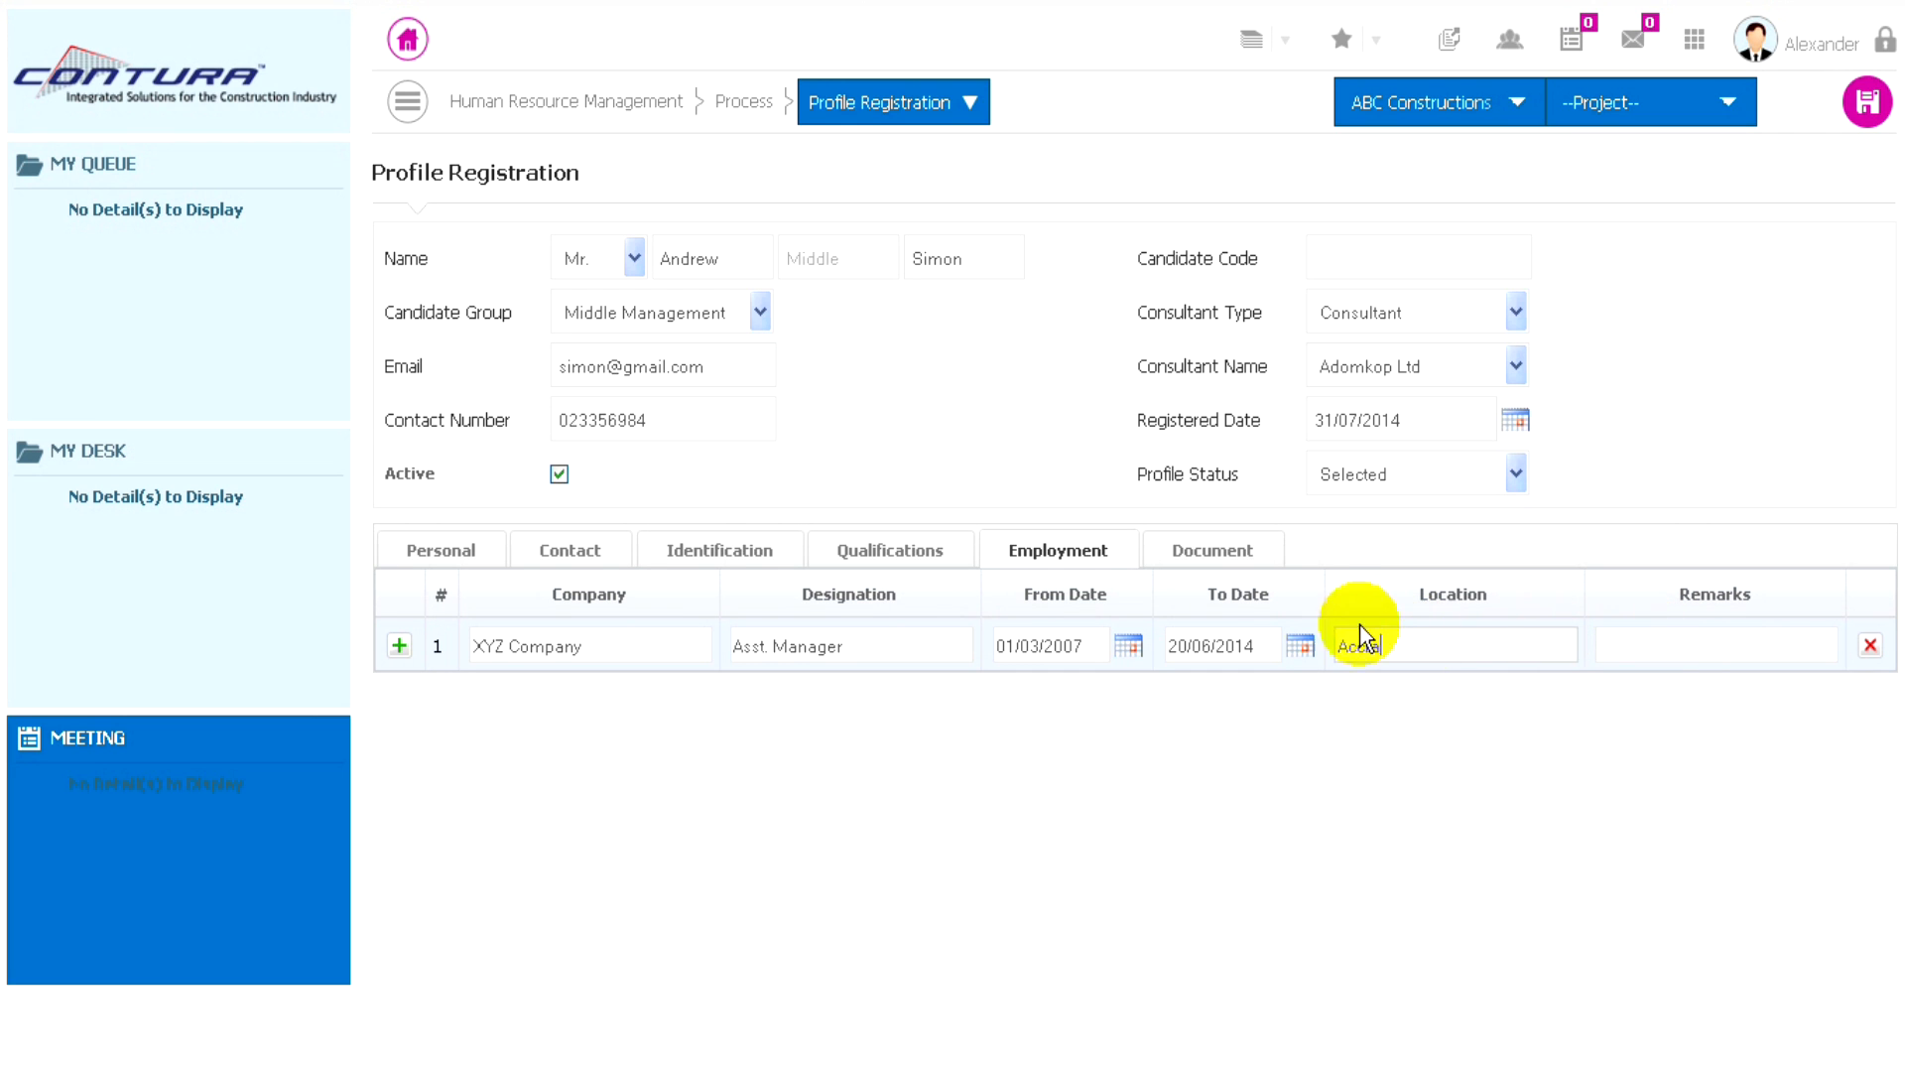
{"action": "left_click", "coordinate": [1211, 556]}
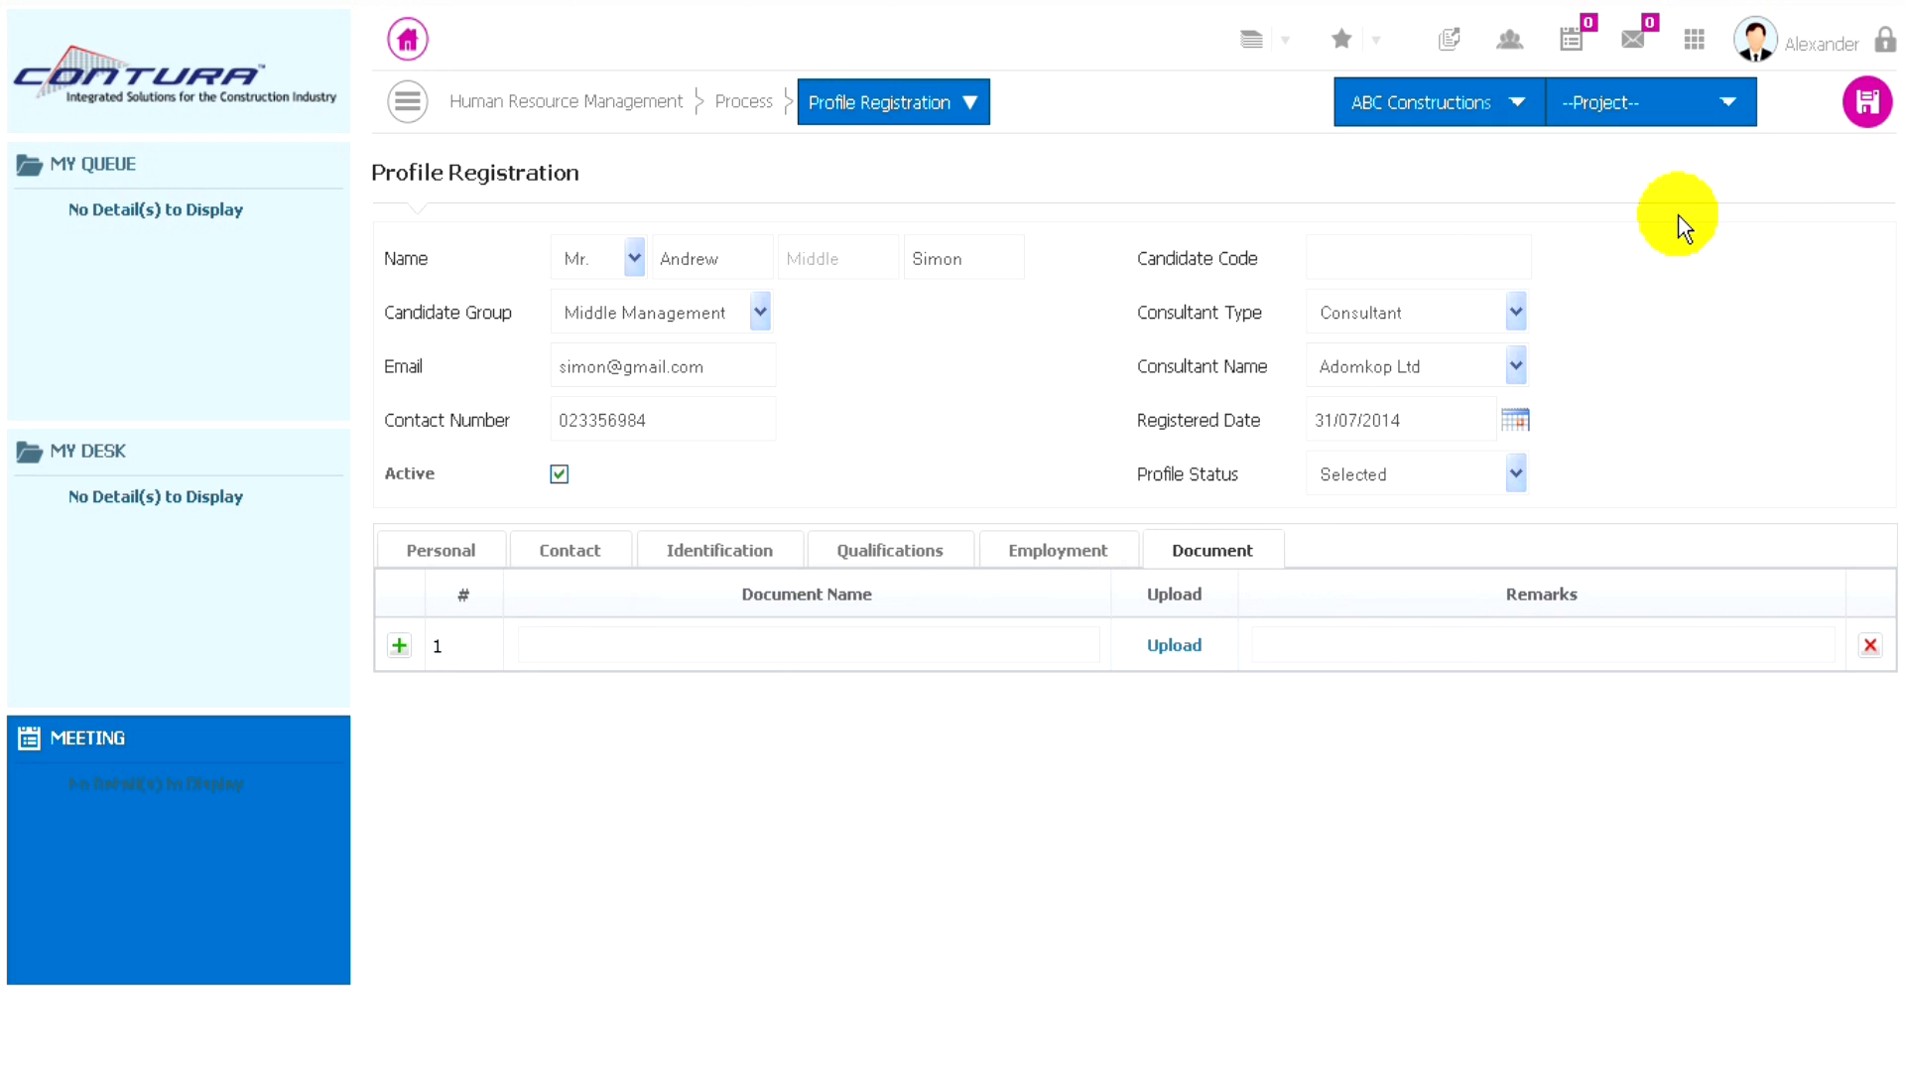
{"action": "left_click", "coordinate": [1867, 105]}
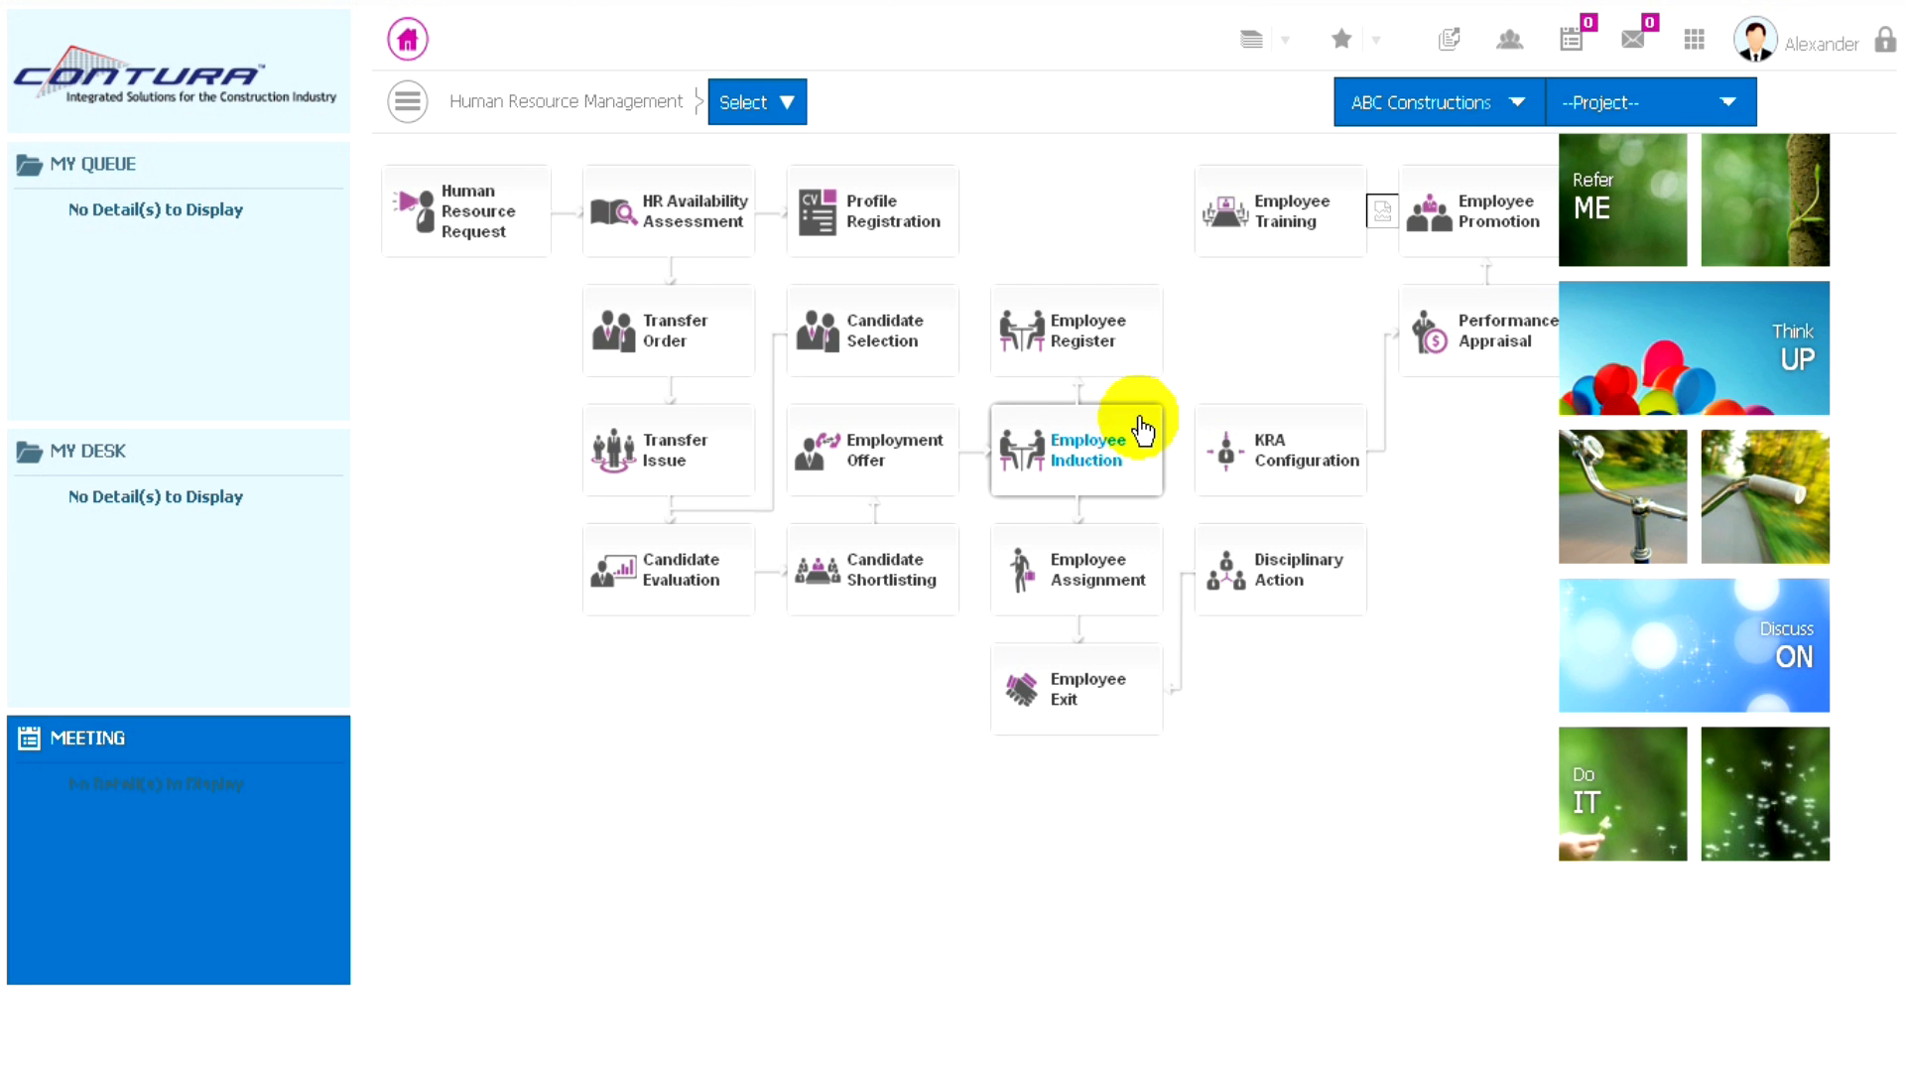
- Start a new HR Availability Assessment and select HRR/COM/PRJ/1006 as the HR request code
{"action": "left_click", "coordinate": [786, 107]}
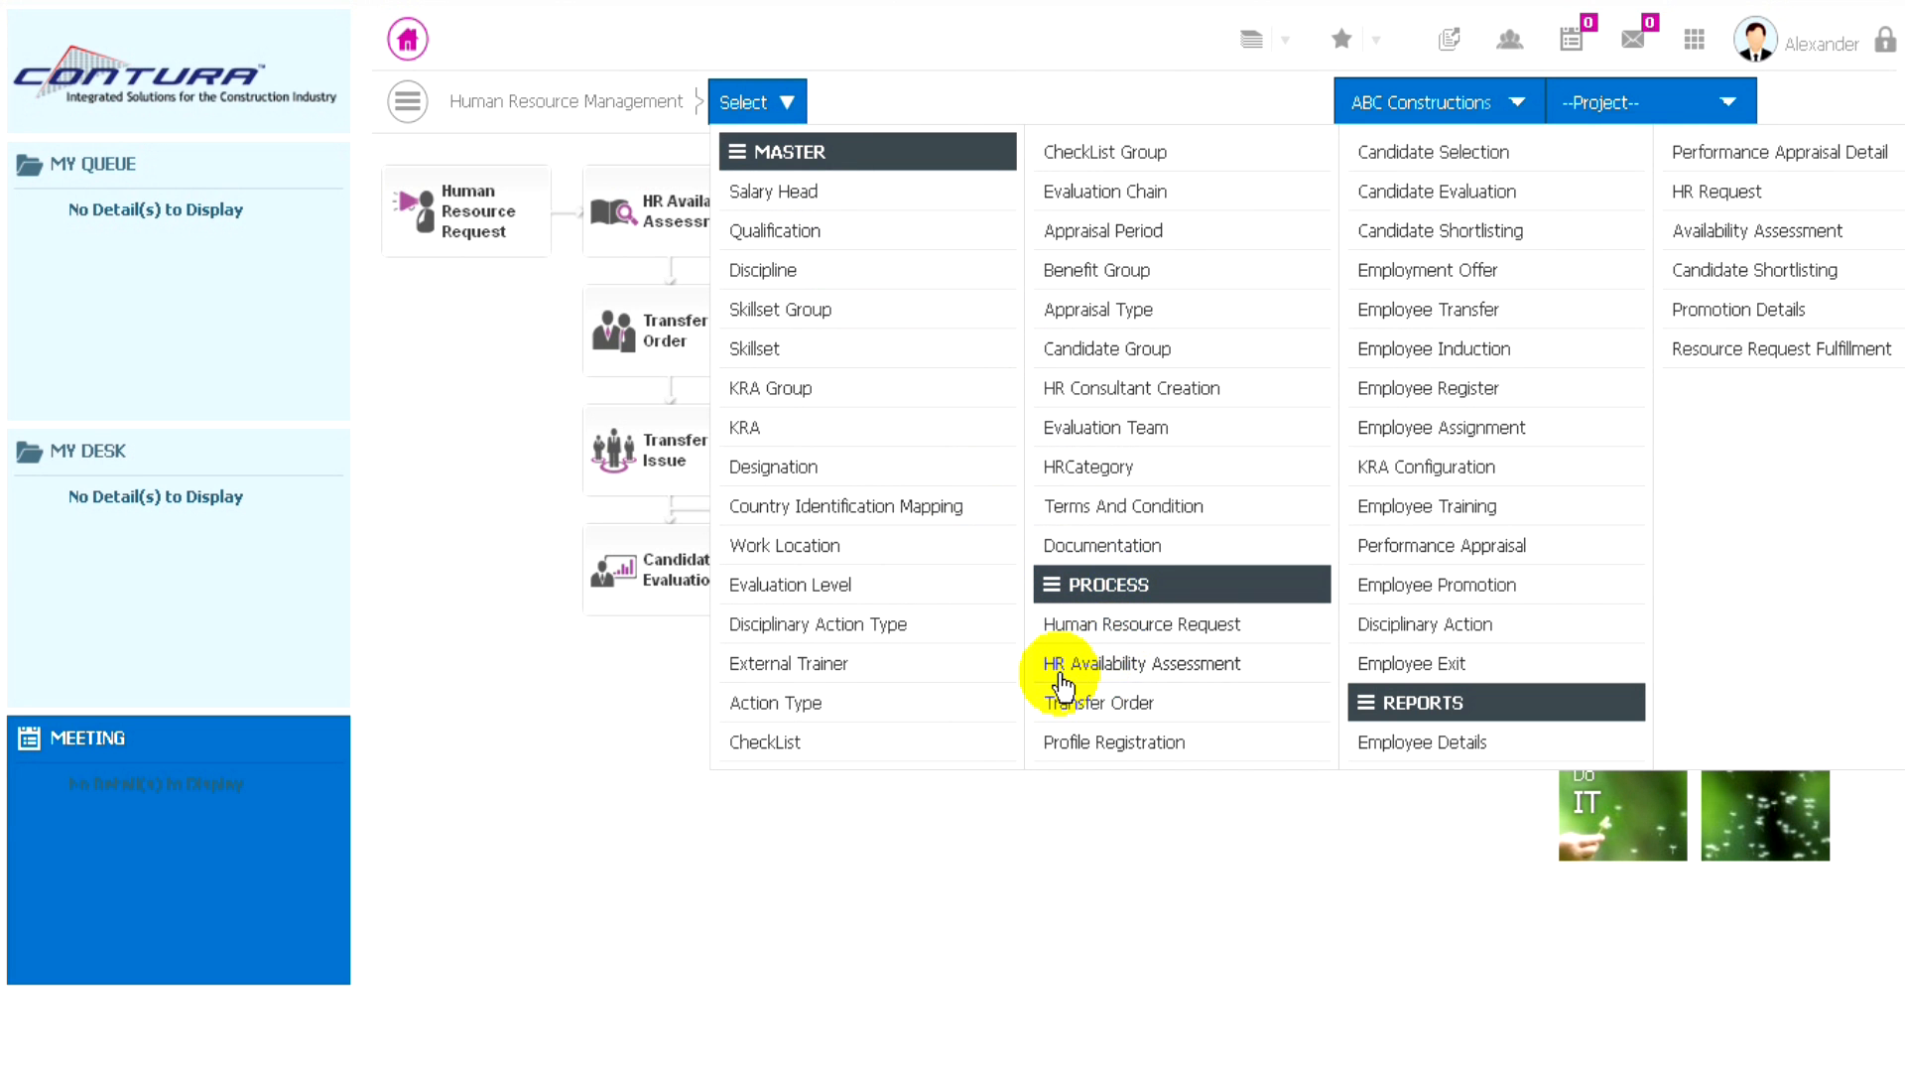
{"action": "left_click", "coordinate": [1135, 665]}
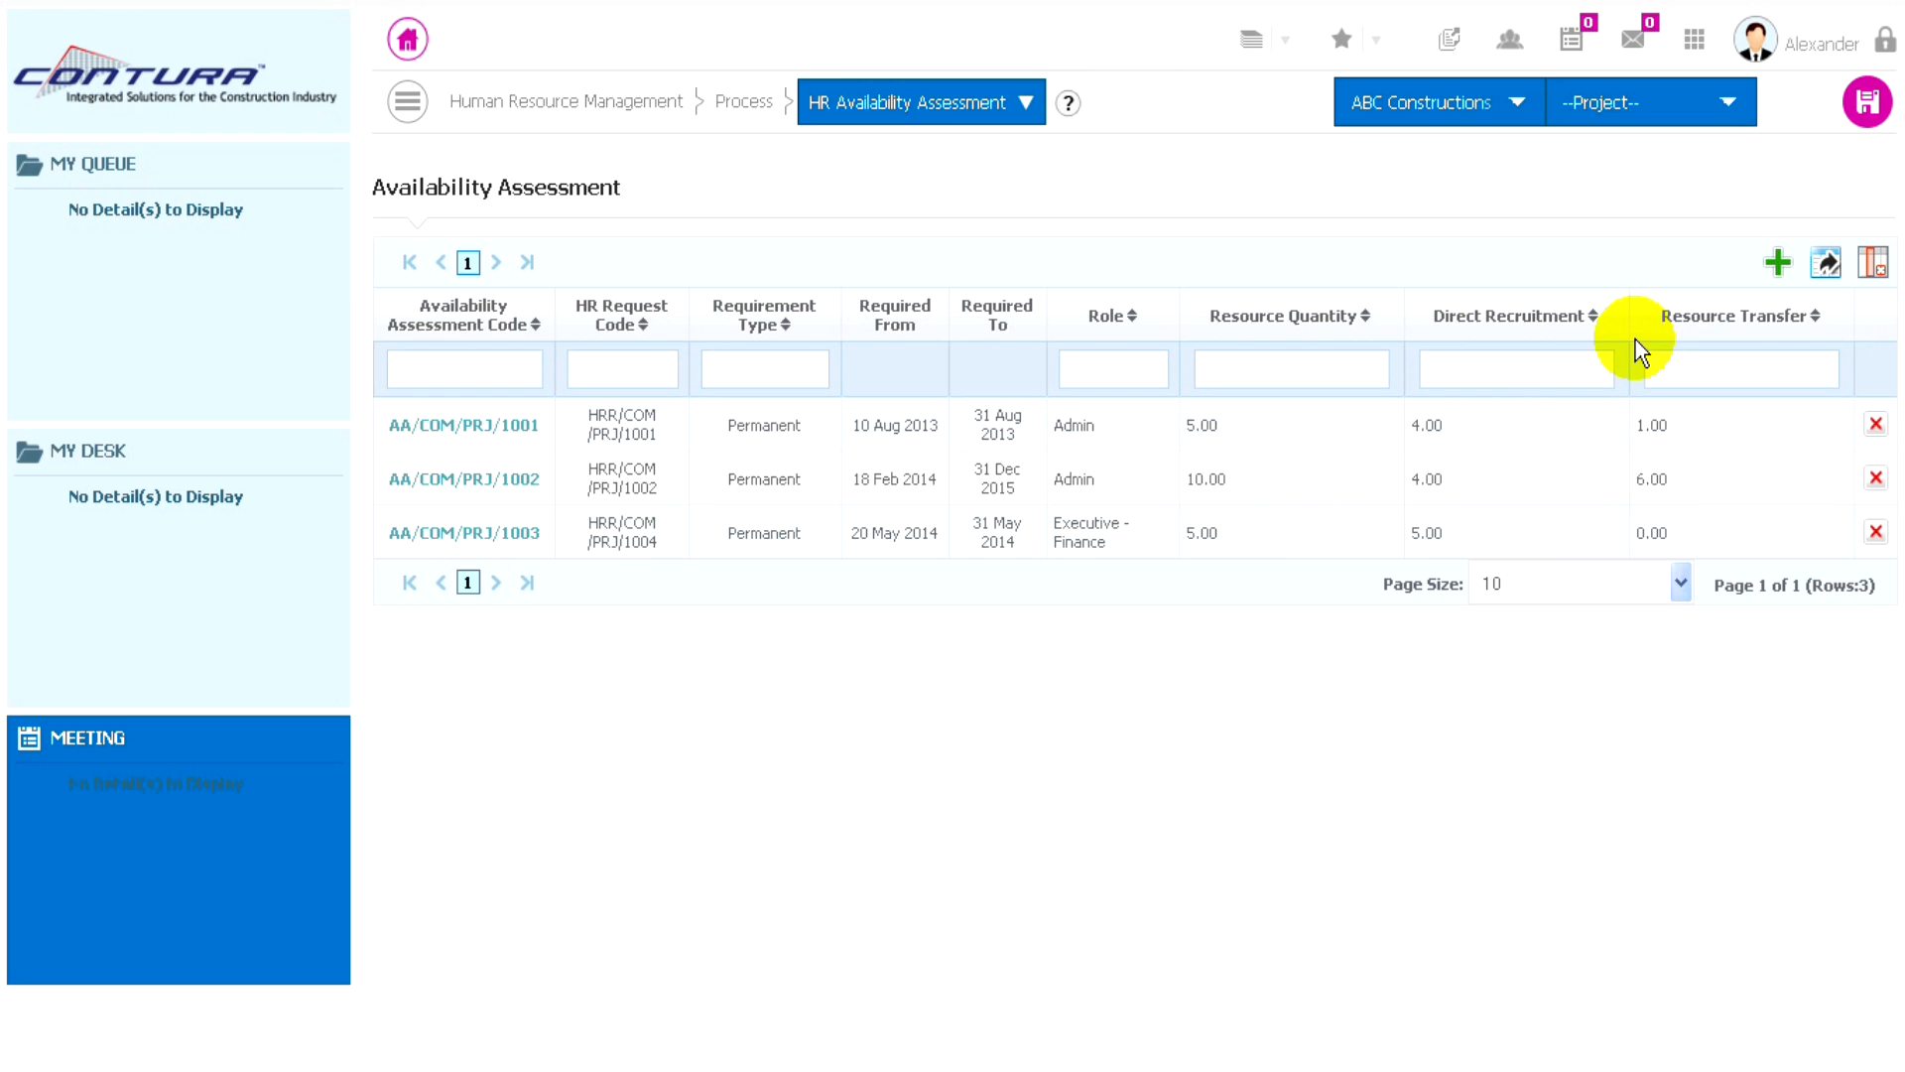
{"action": "left_click", "coordinate": [1782, 262]}
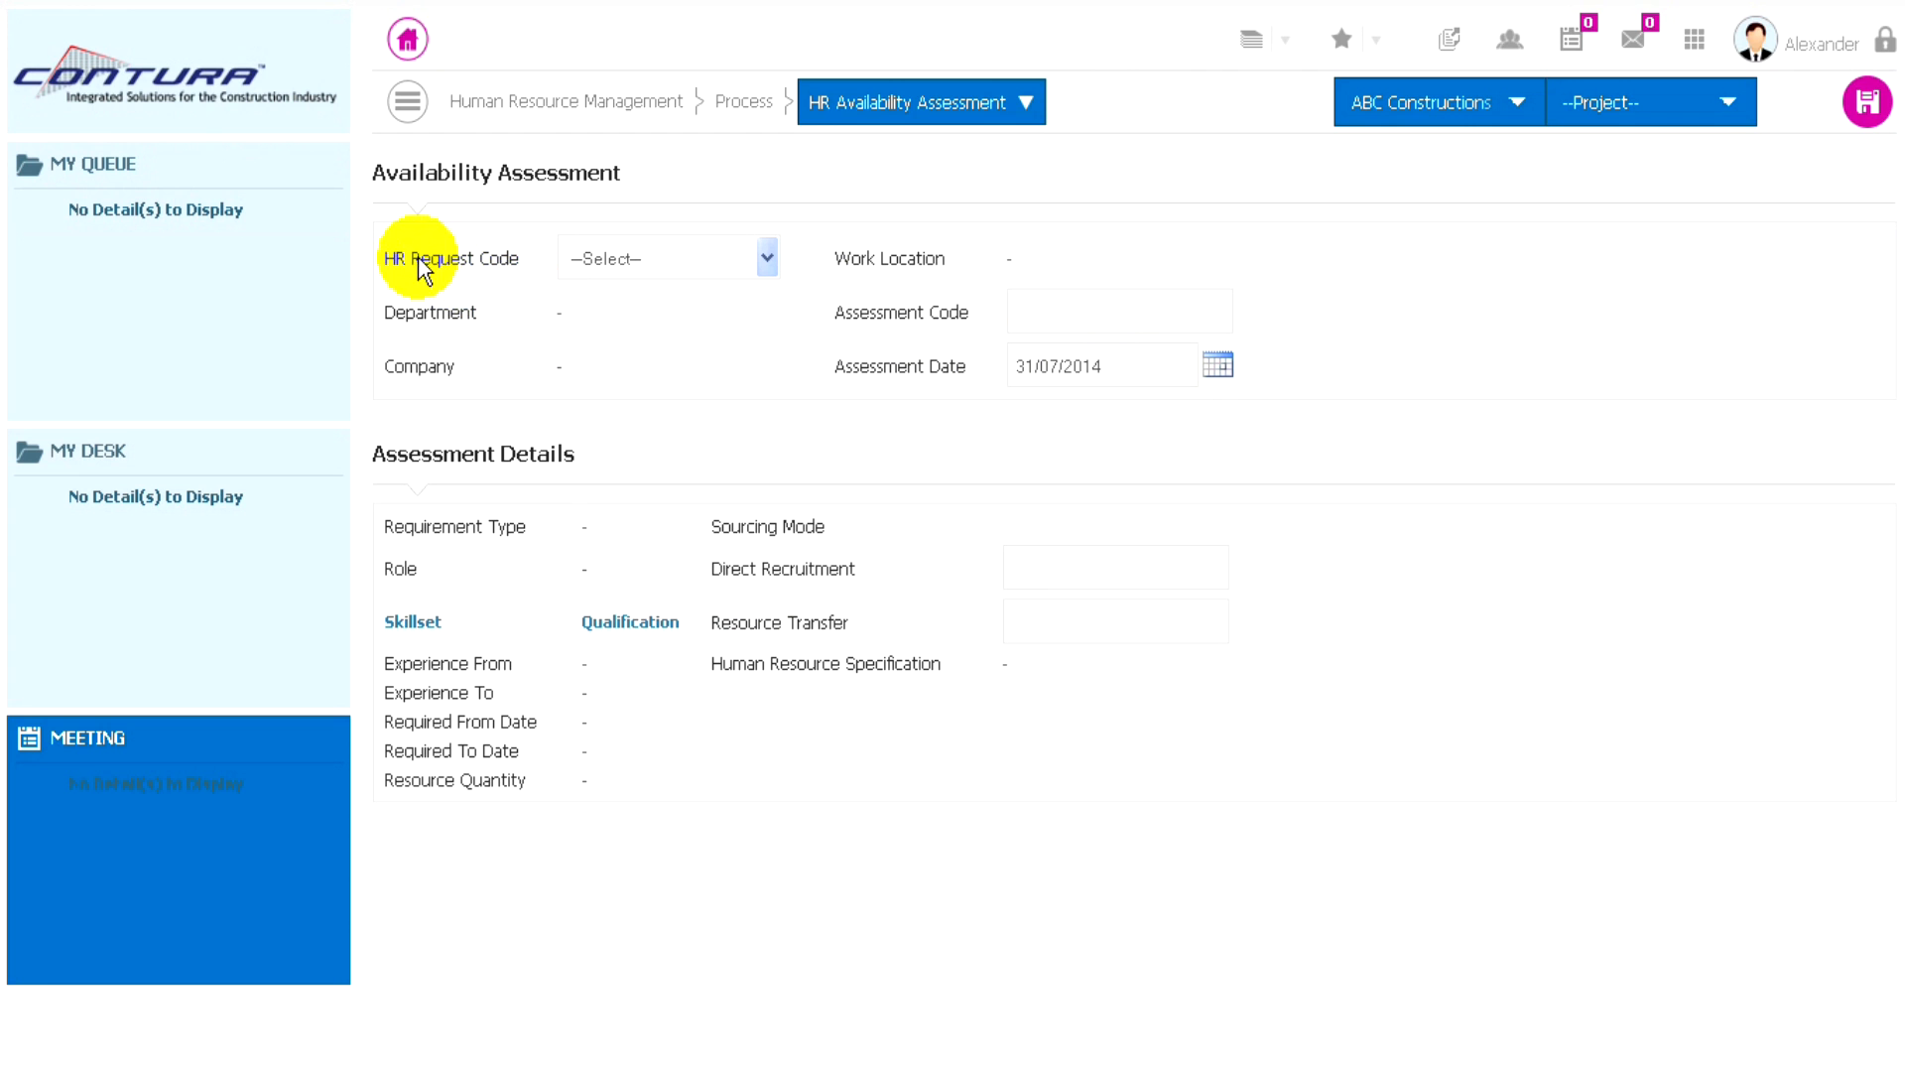
{"action": "left_click", "coordinate": [734, 260]}
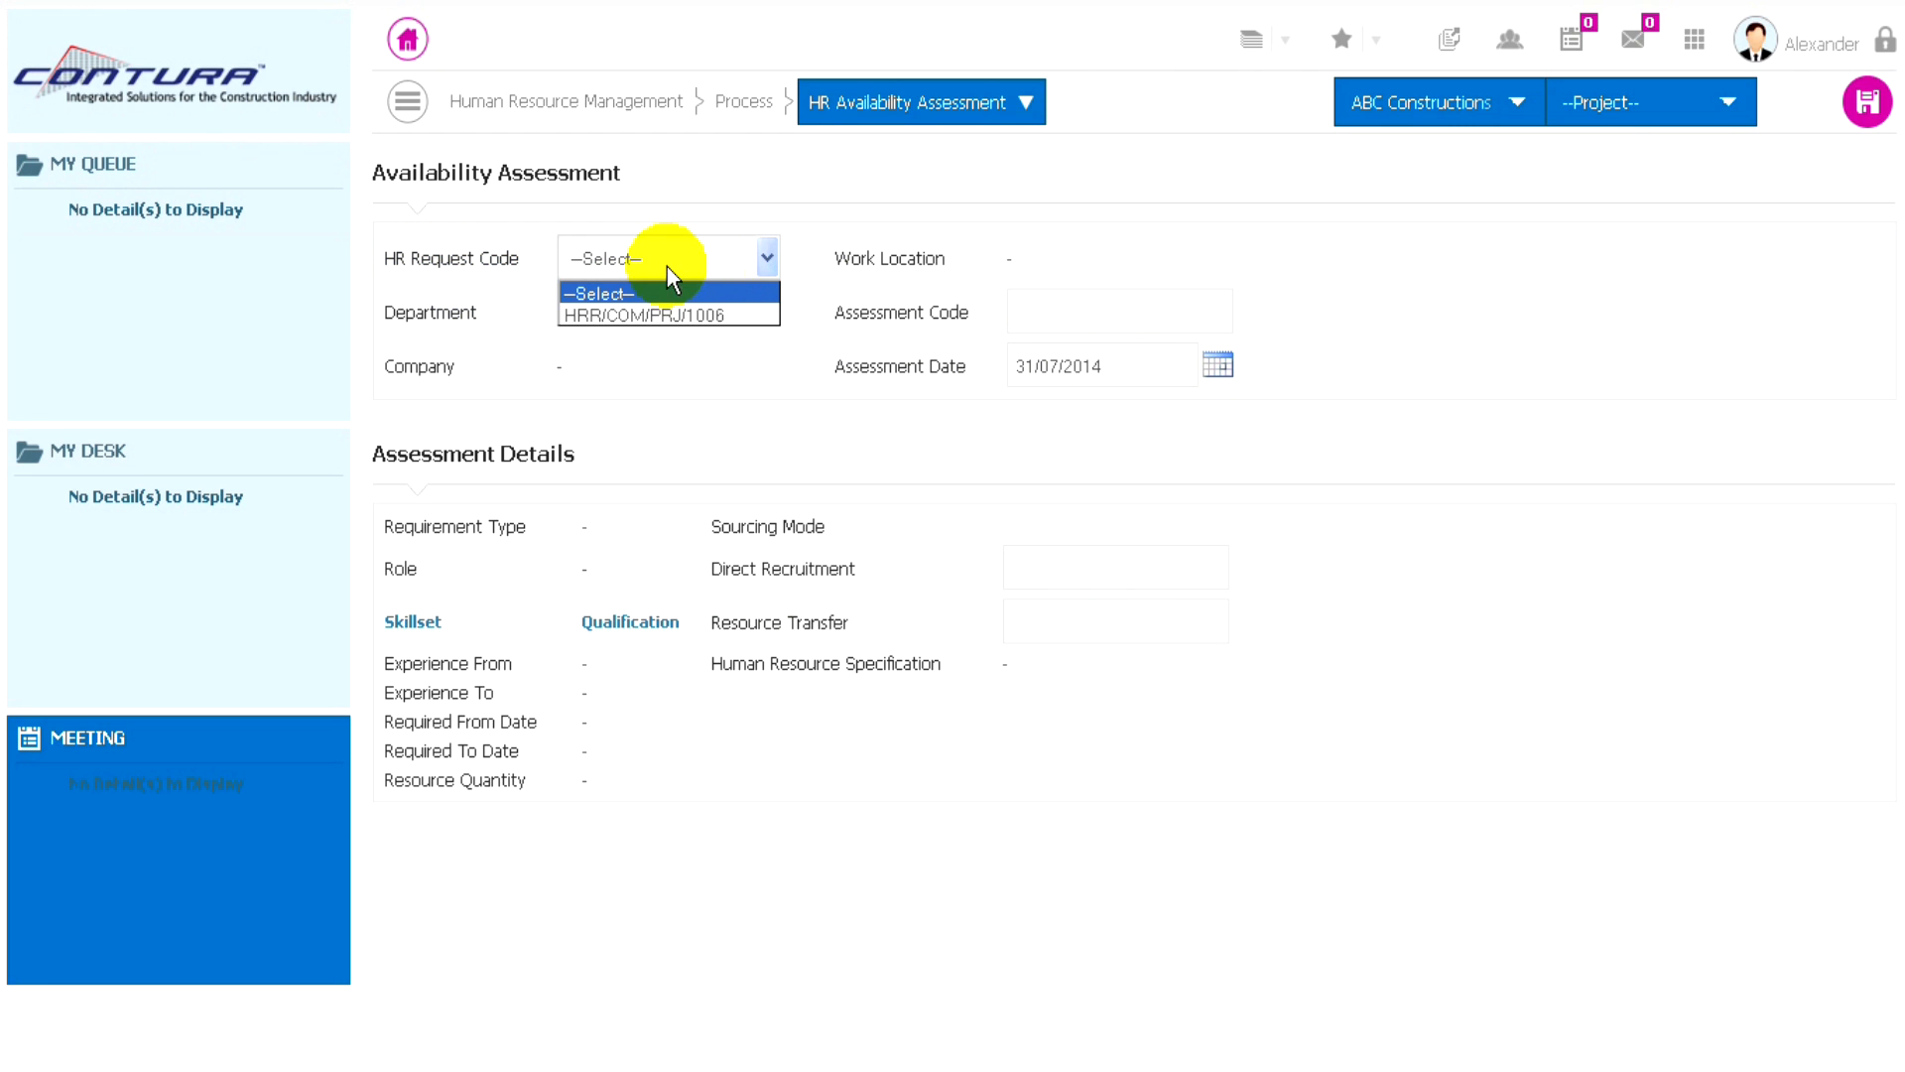
{"action": "left_click", "coordinate": [664, 316]}
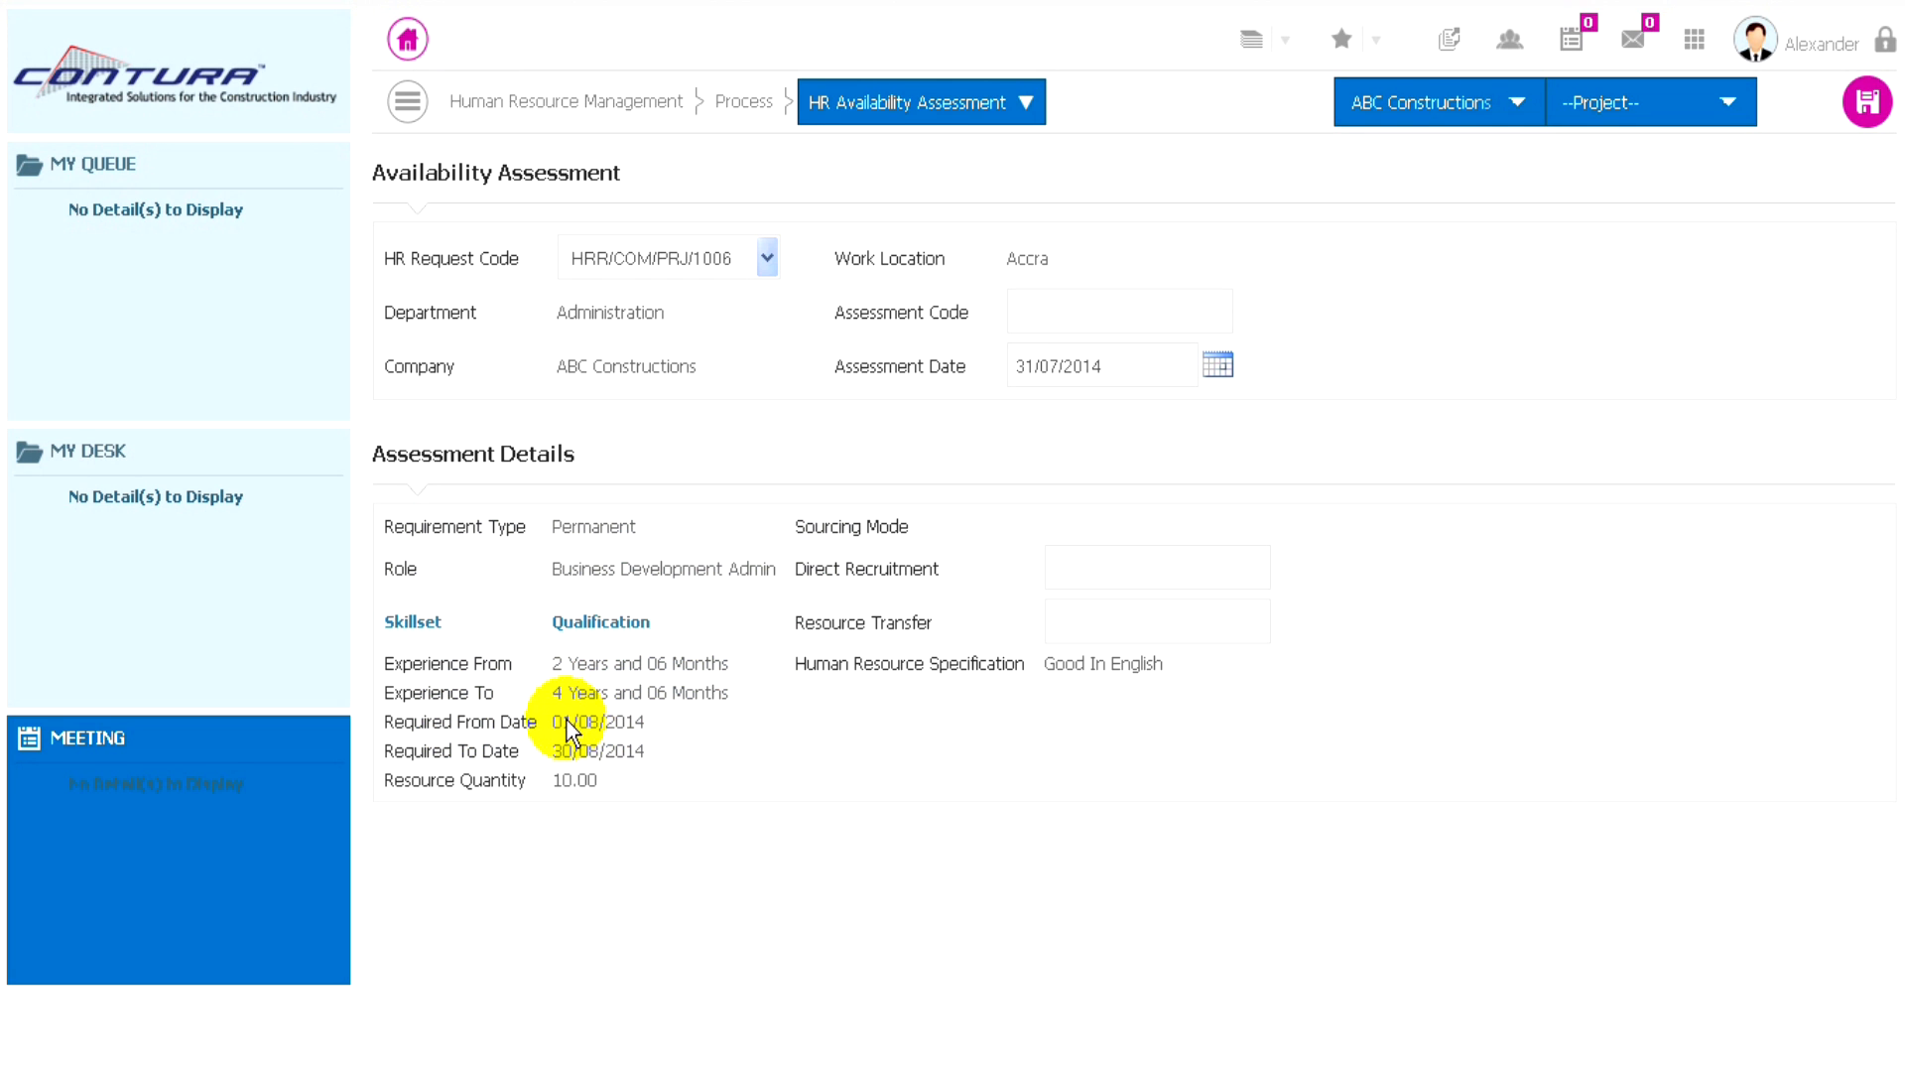
- Review the skillset and the qualification required by the selected HR request, closing each list after viewing
{"action": "left_click", "coordinate": [413, 621]}
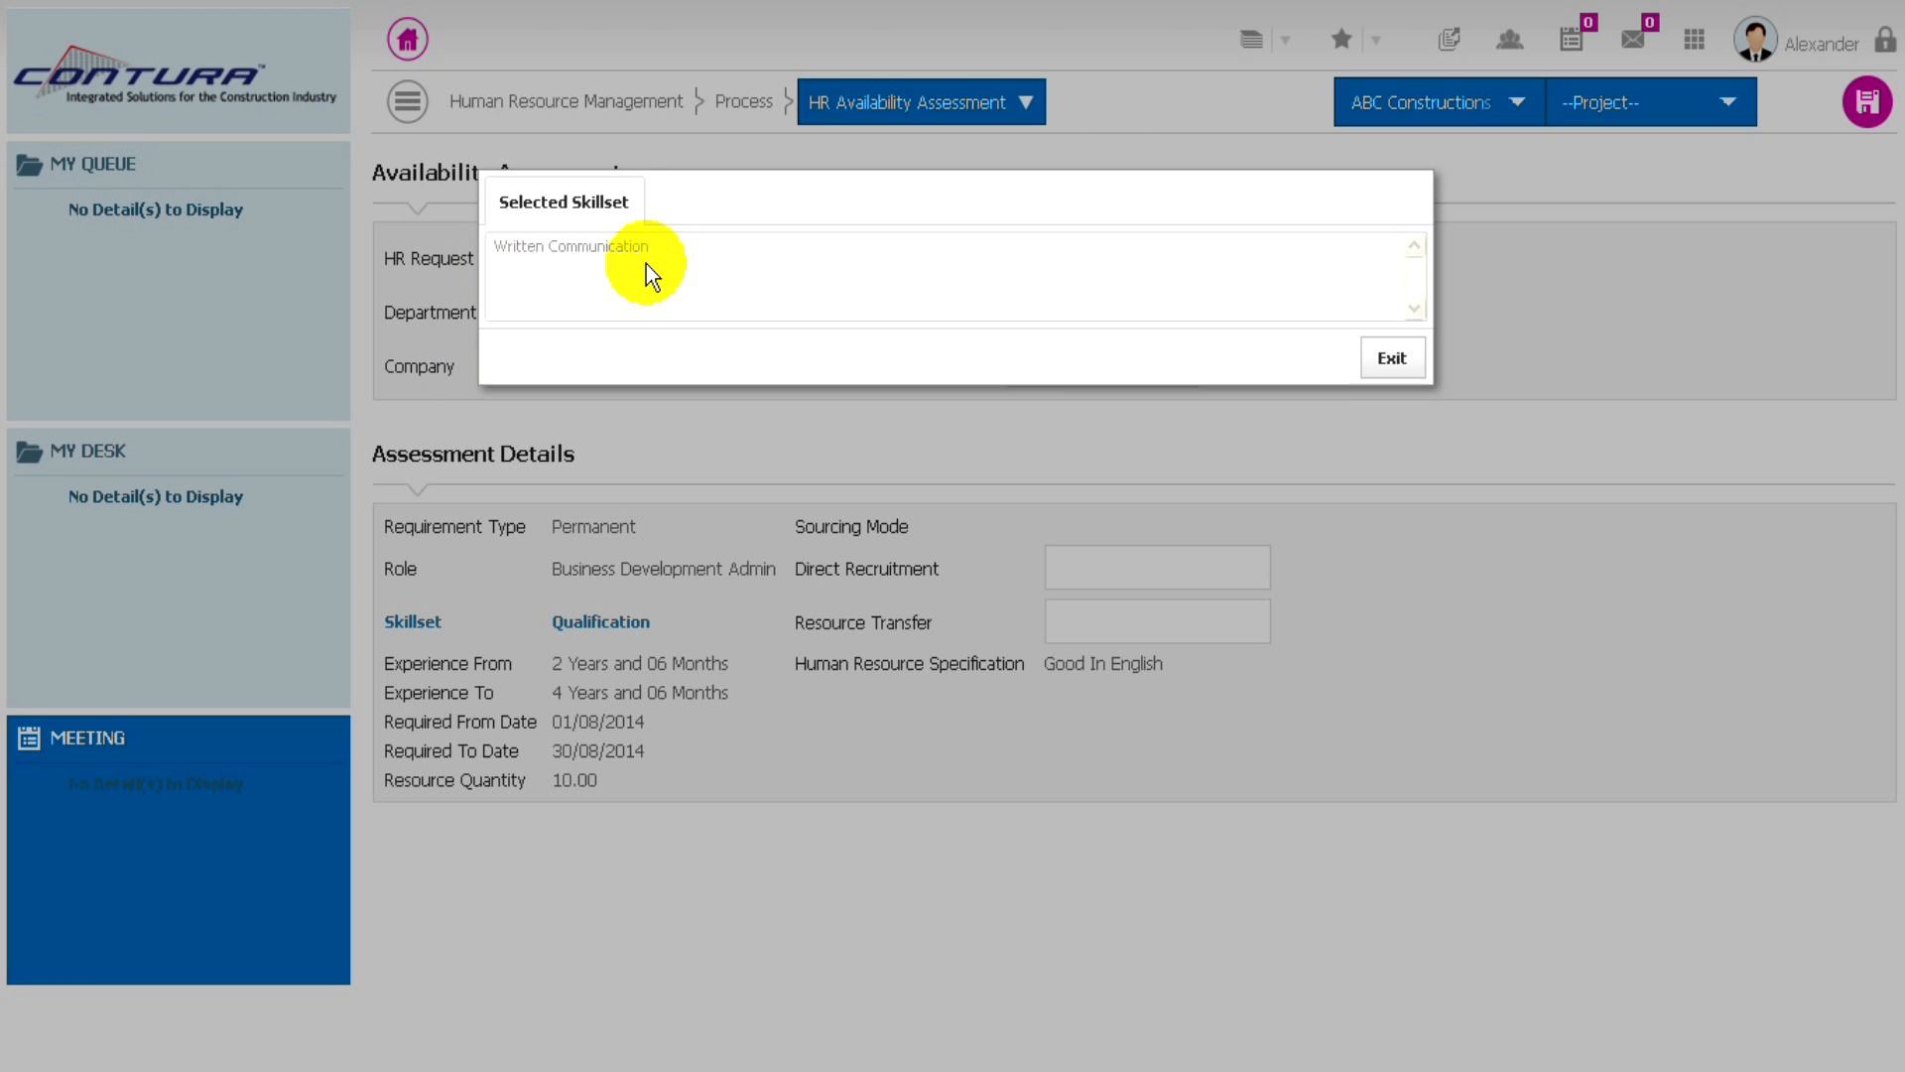
{"action": "left_click", "coordinate": [1394, 355]}
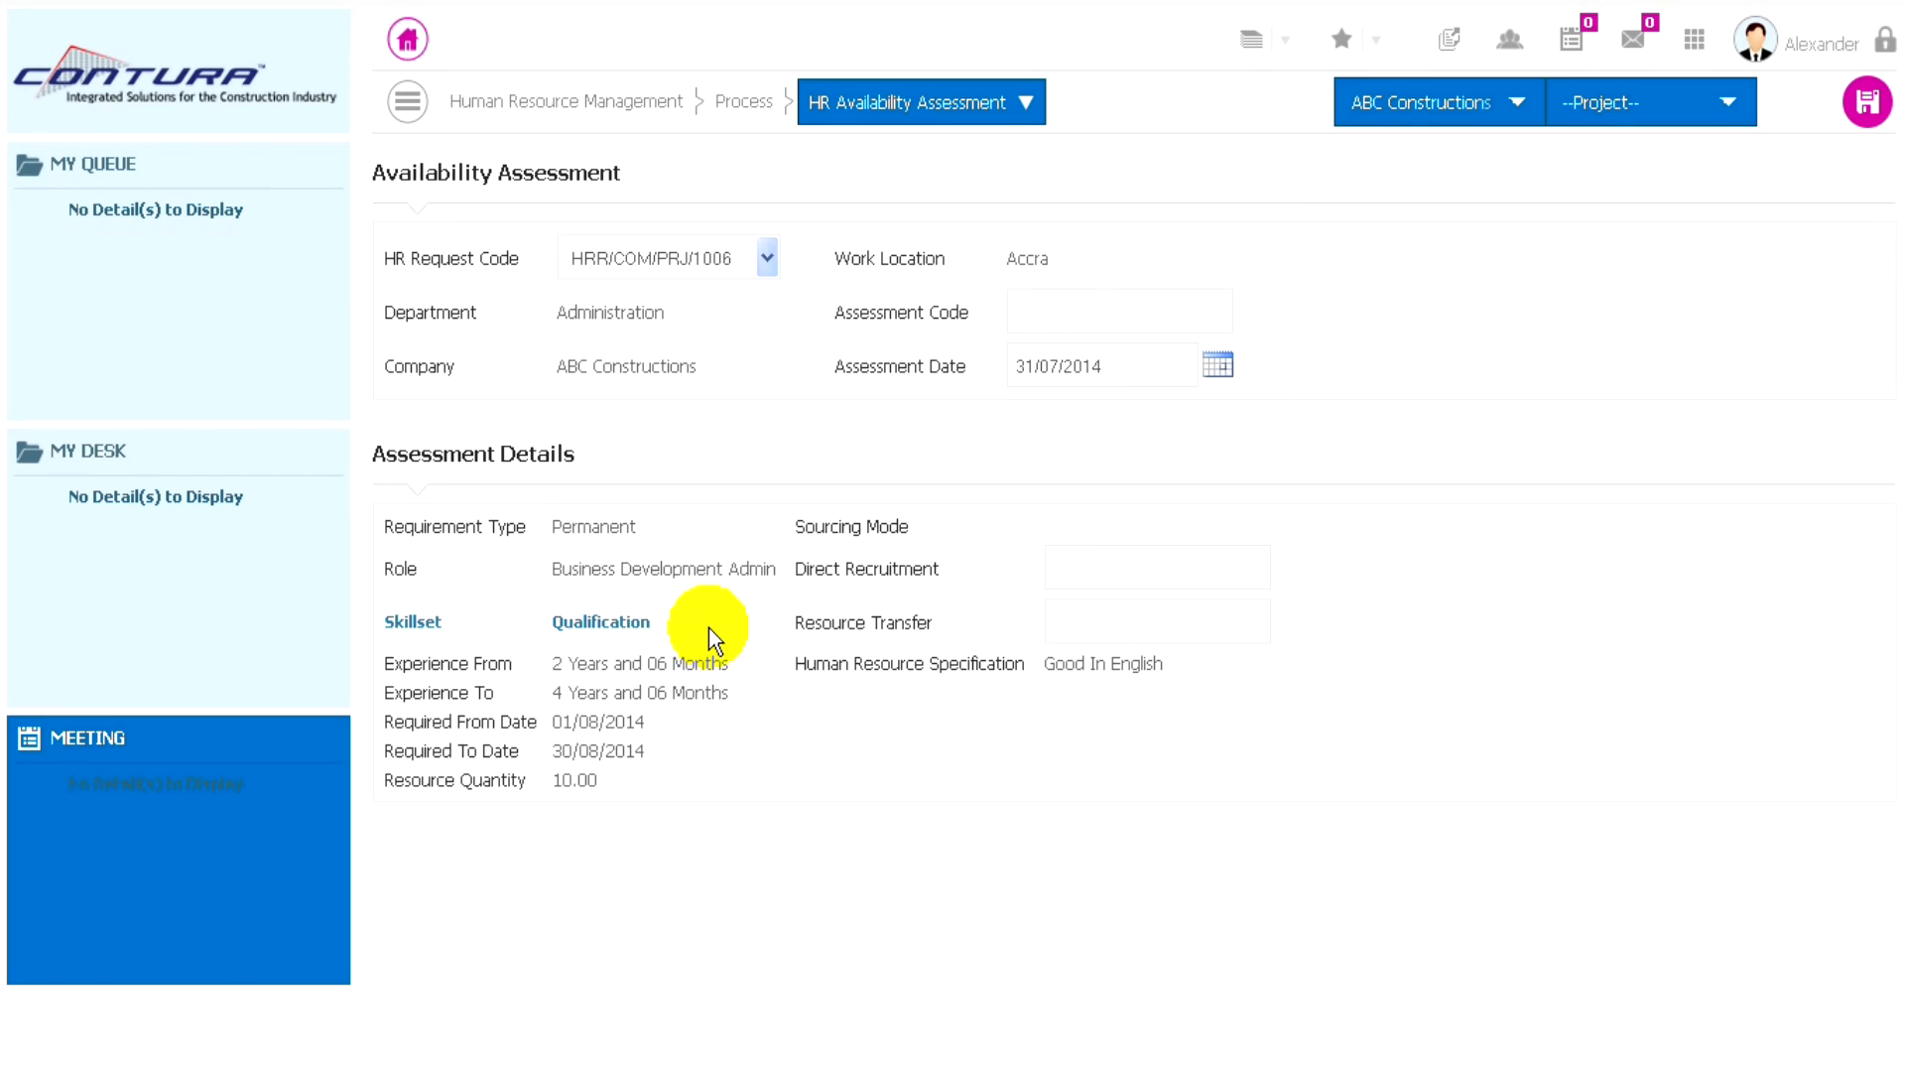
{"action": "left_click", "coordinate": [626, 619]}
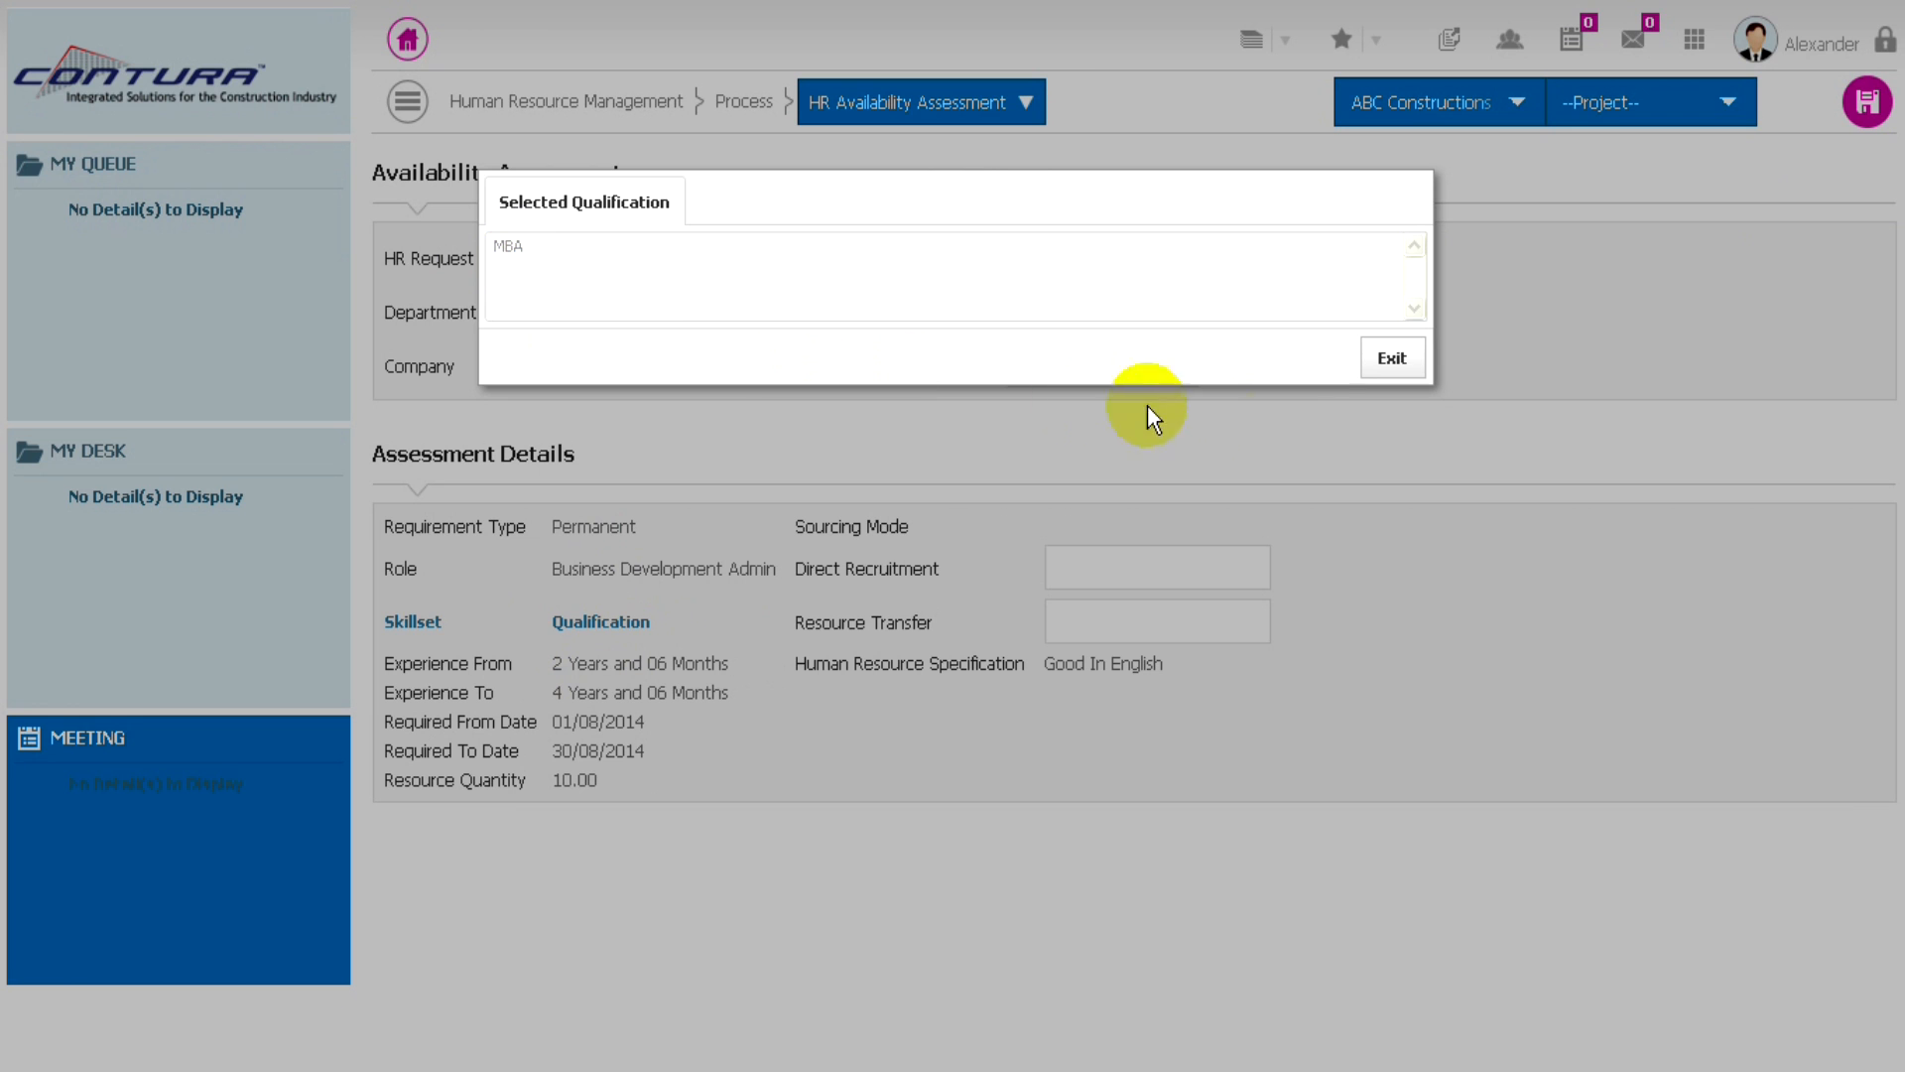
{"action": "left_click", "coordinate": [1393, 361]}
- Set the sourcing quantities in the assessment details to 5 for direct recruitment and 5 for resource transfer
{"action": "left_click", "coordinate": [1073, 570]}
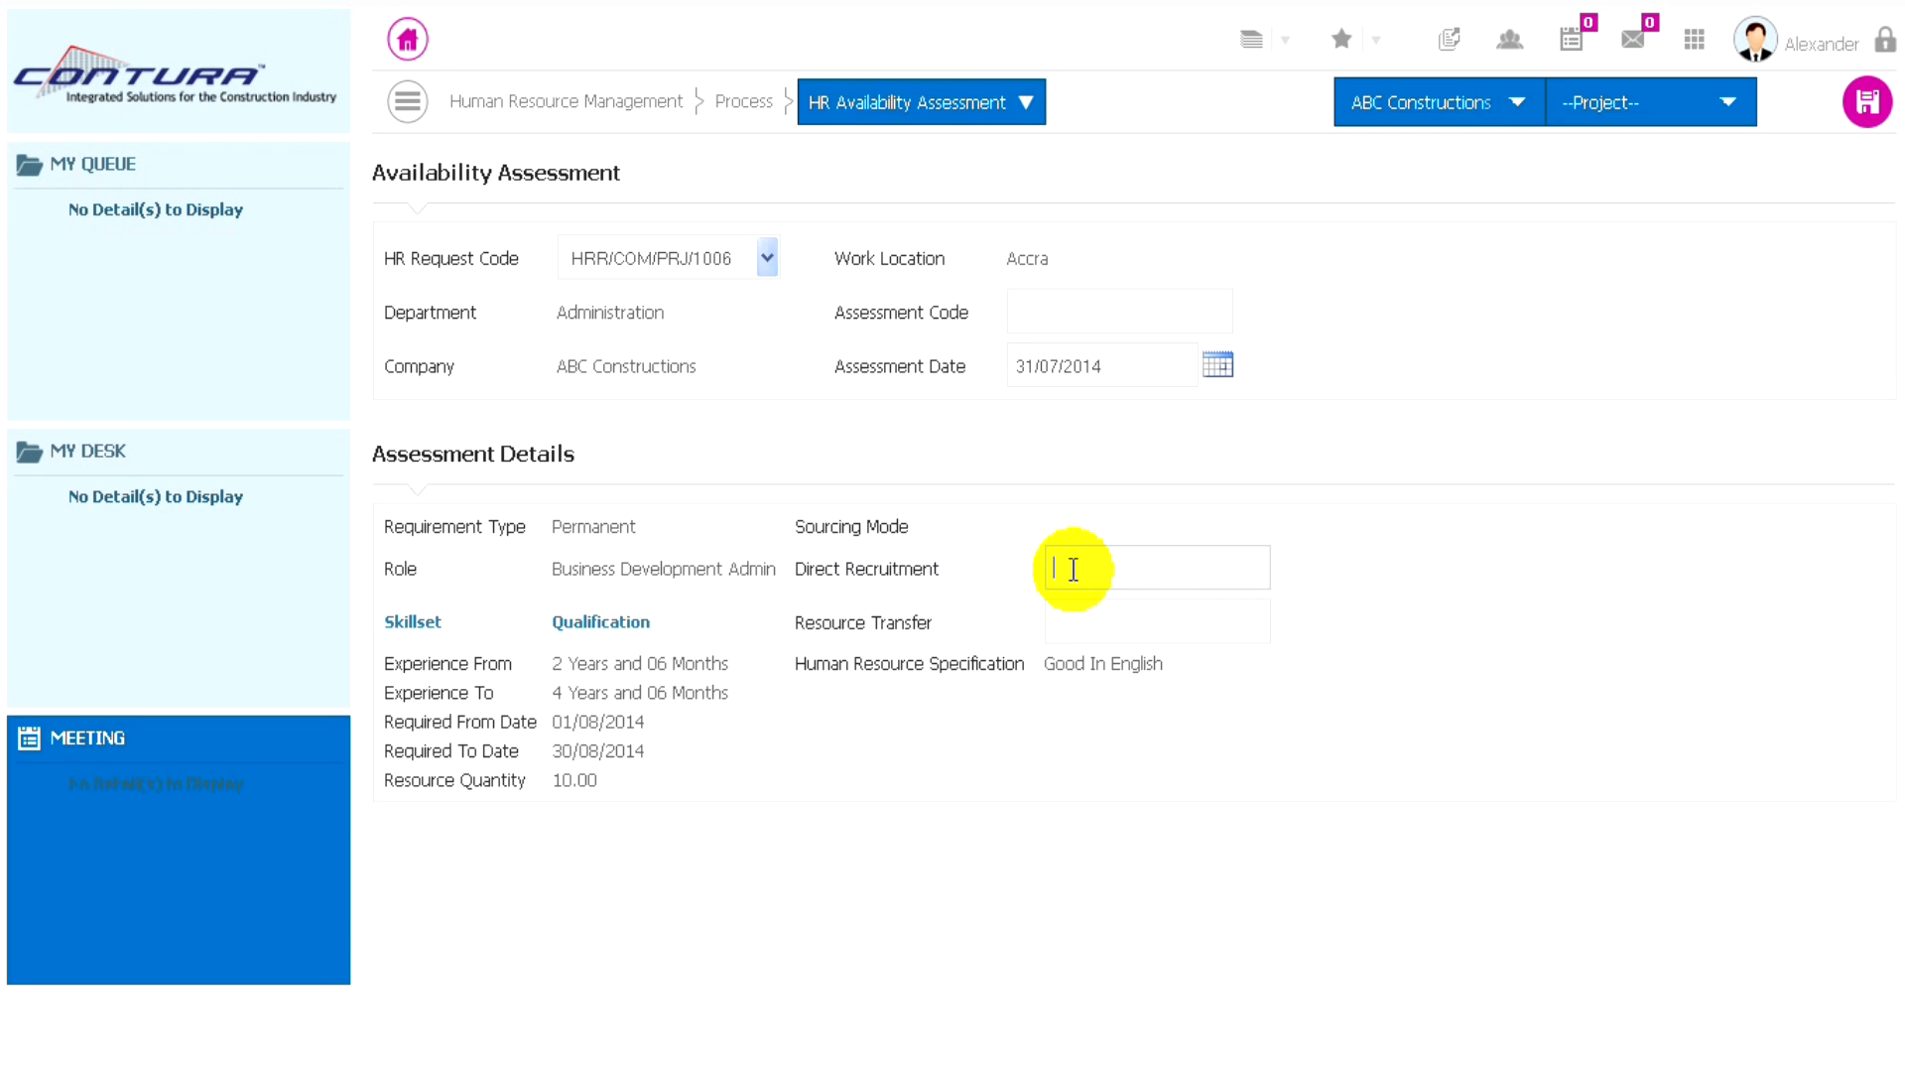
{"action": "type", "text": "5"}
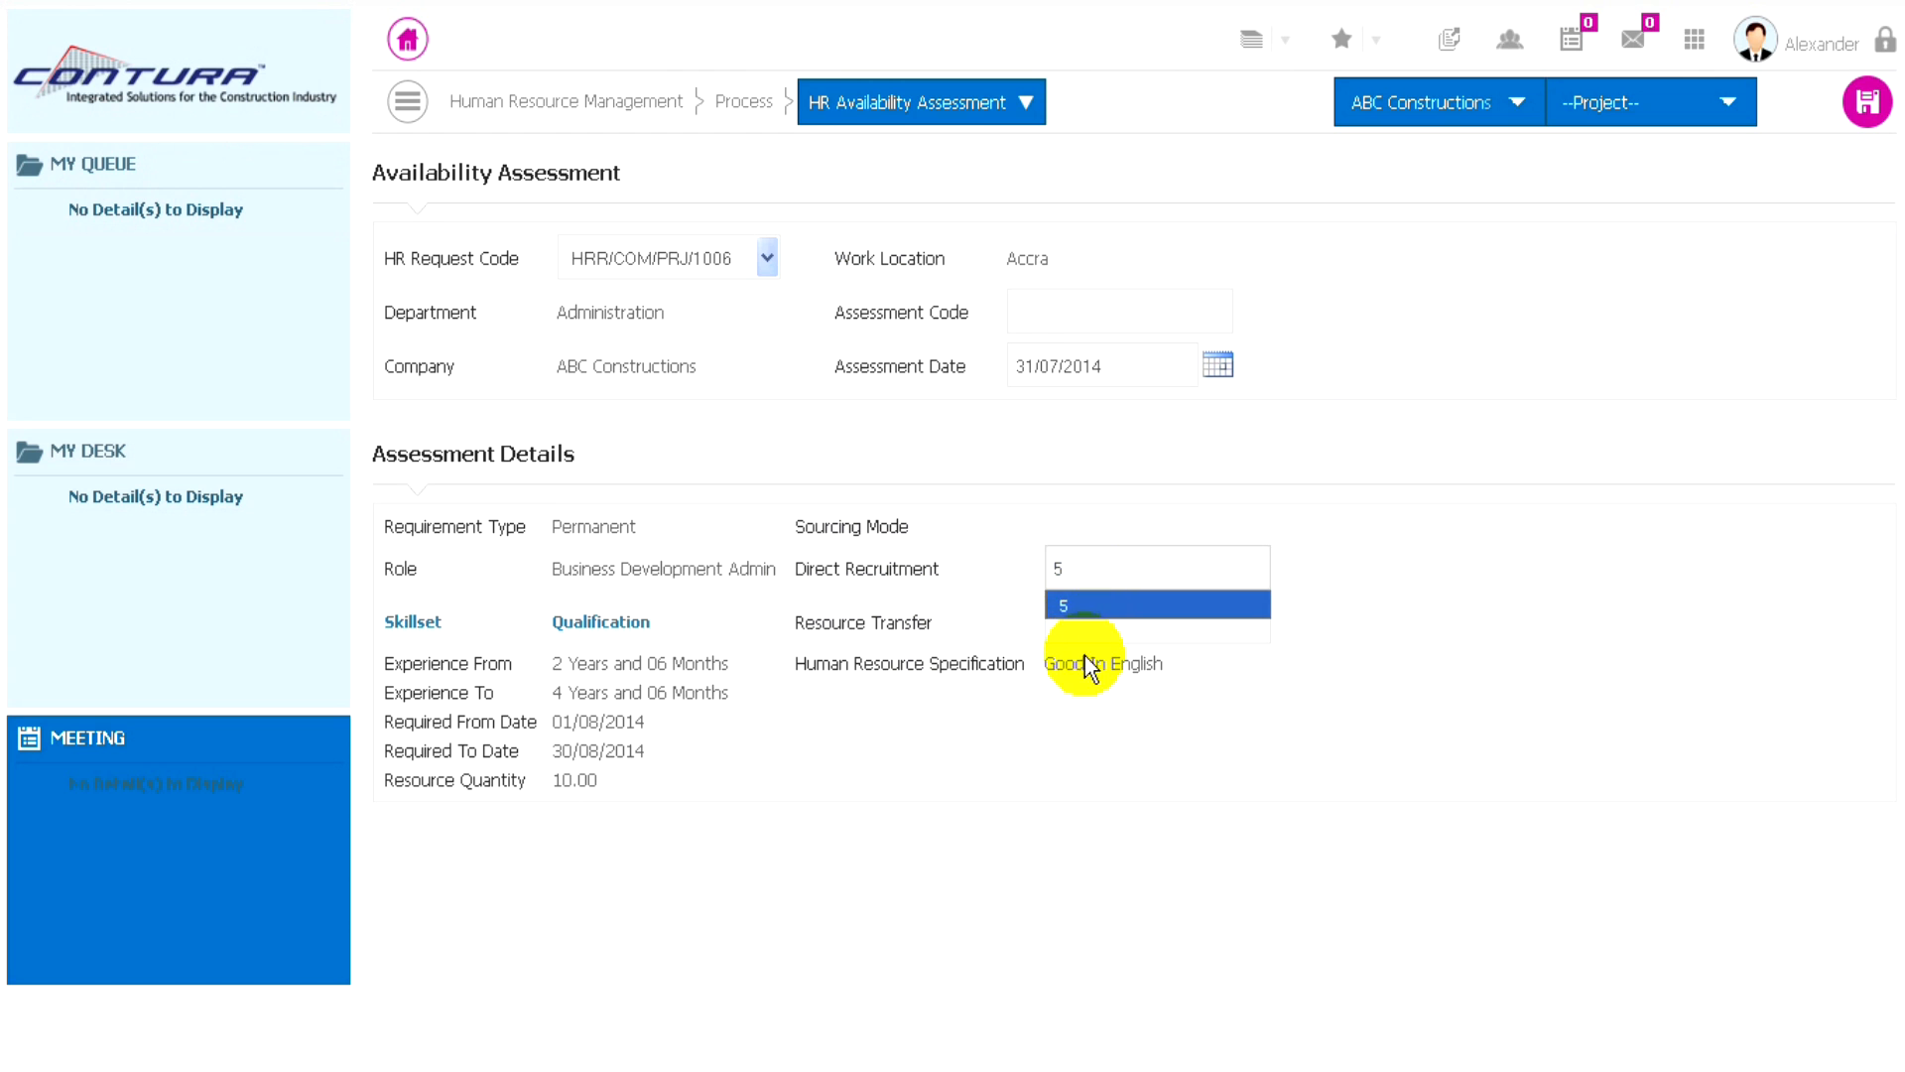
{"action": "left_click", "coordinate": [1084, 625]}
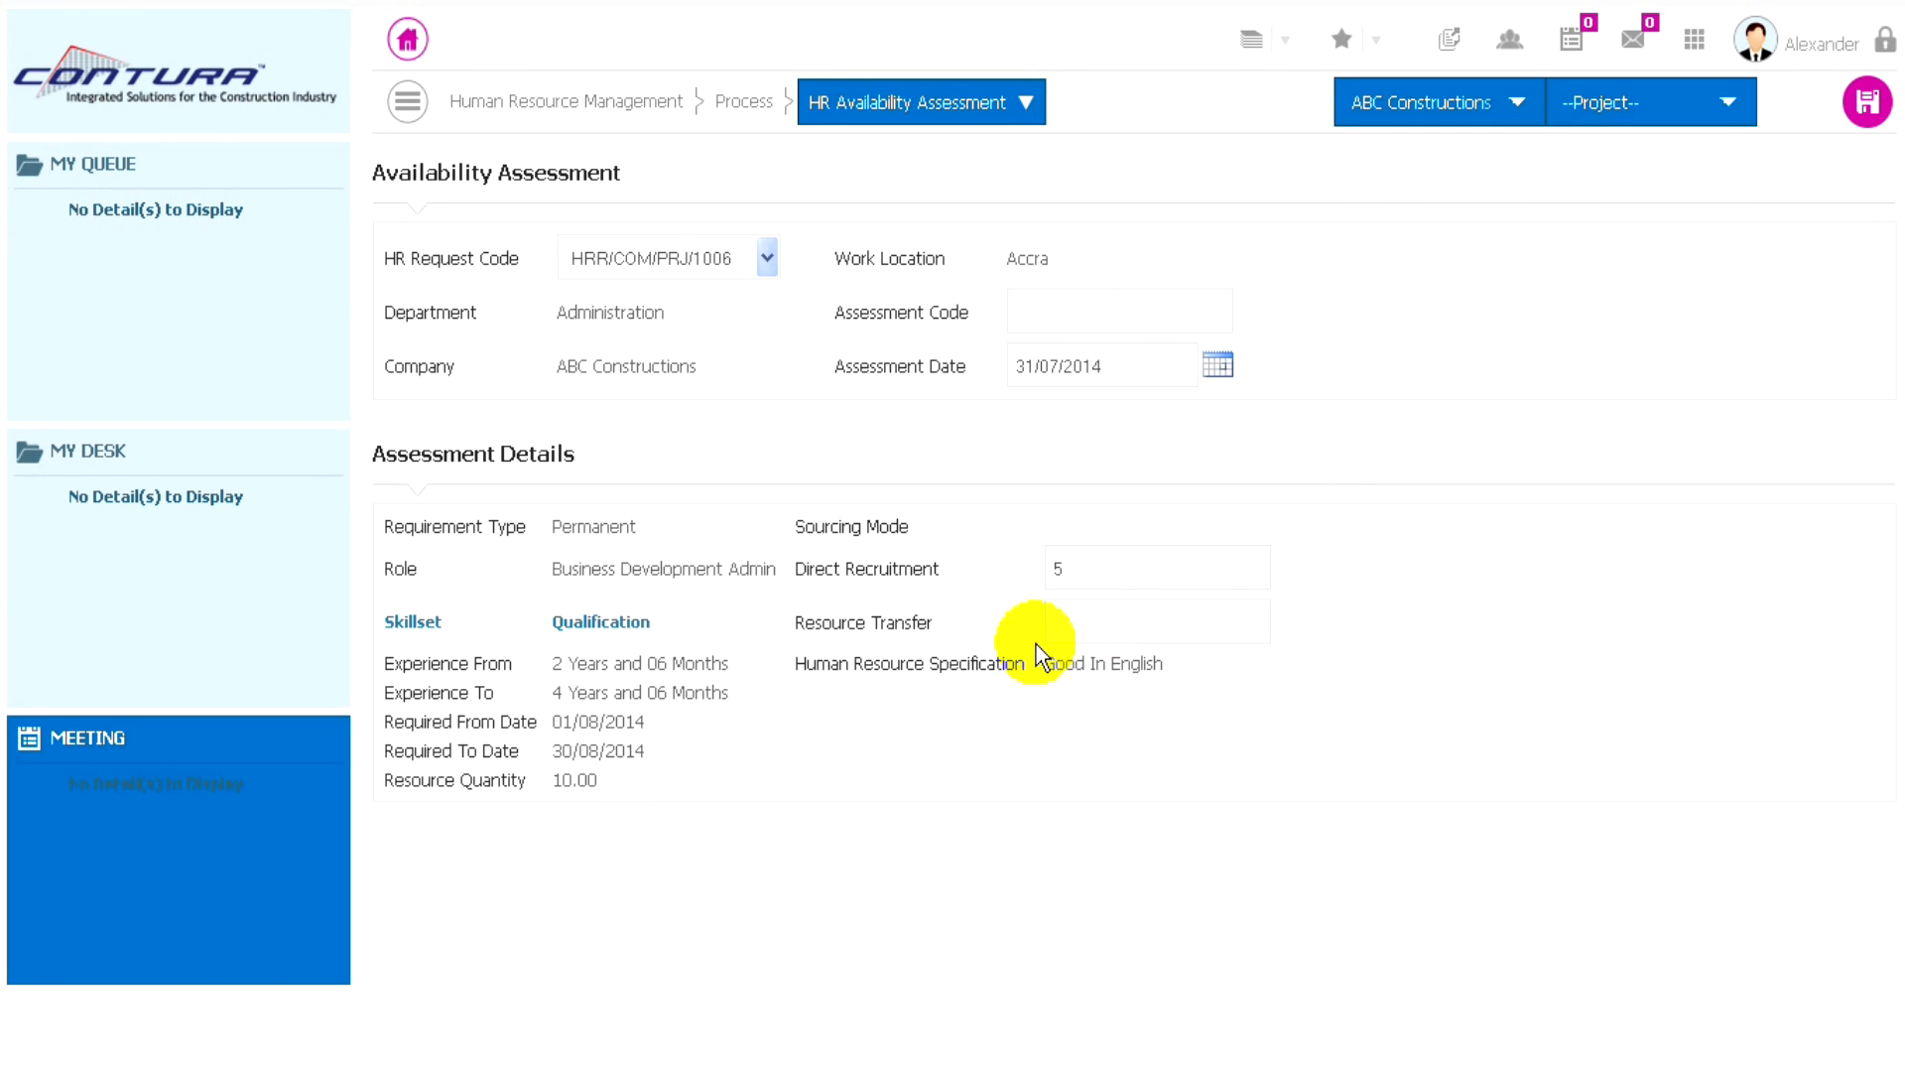
{"action": "left_click", "coordinate": [1080, 625]}
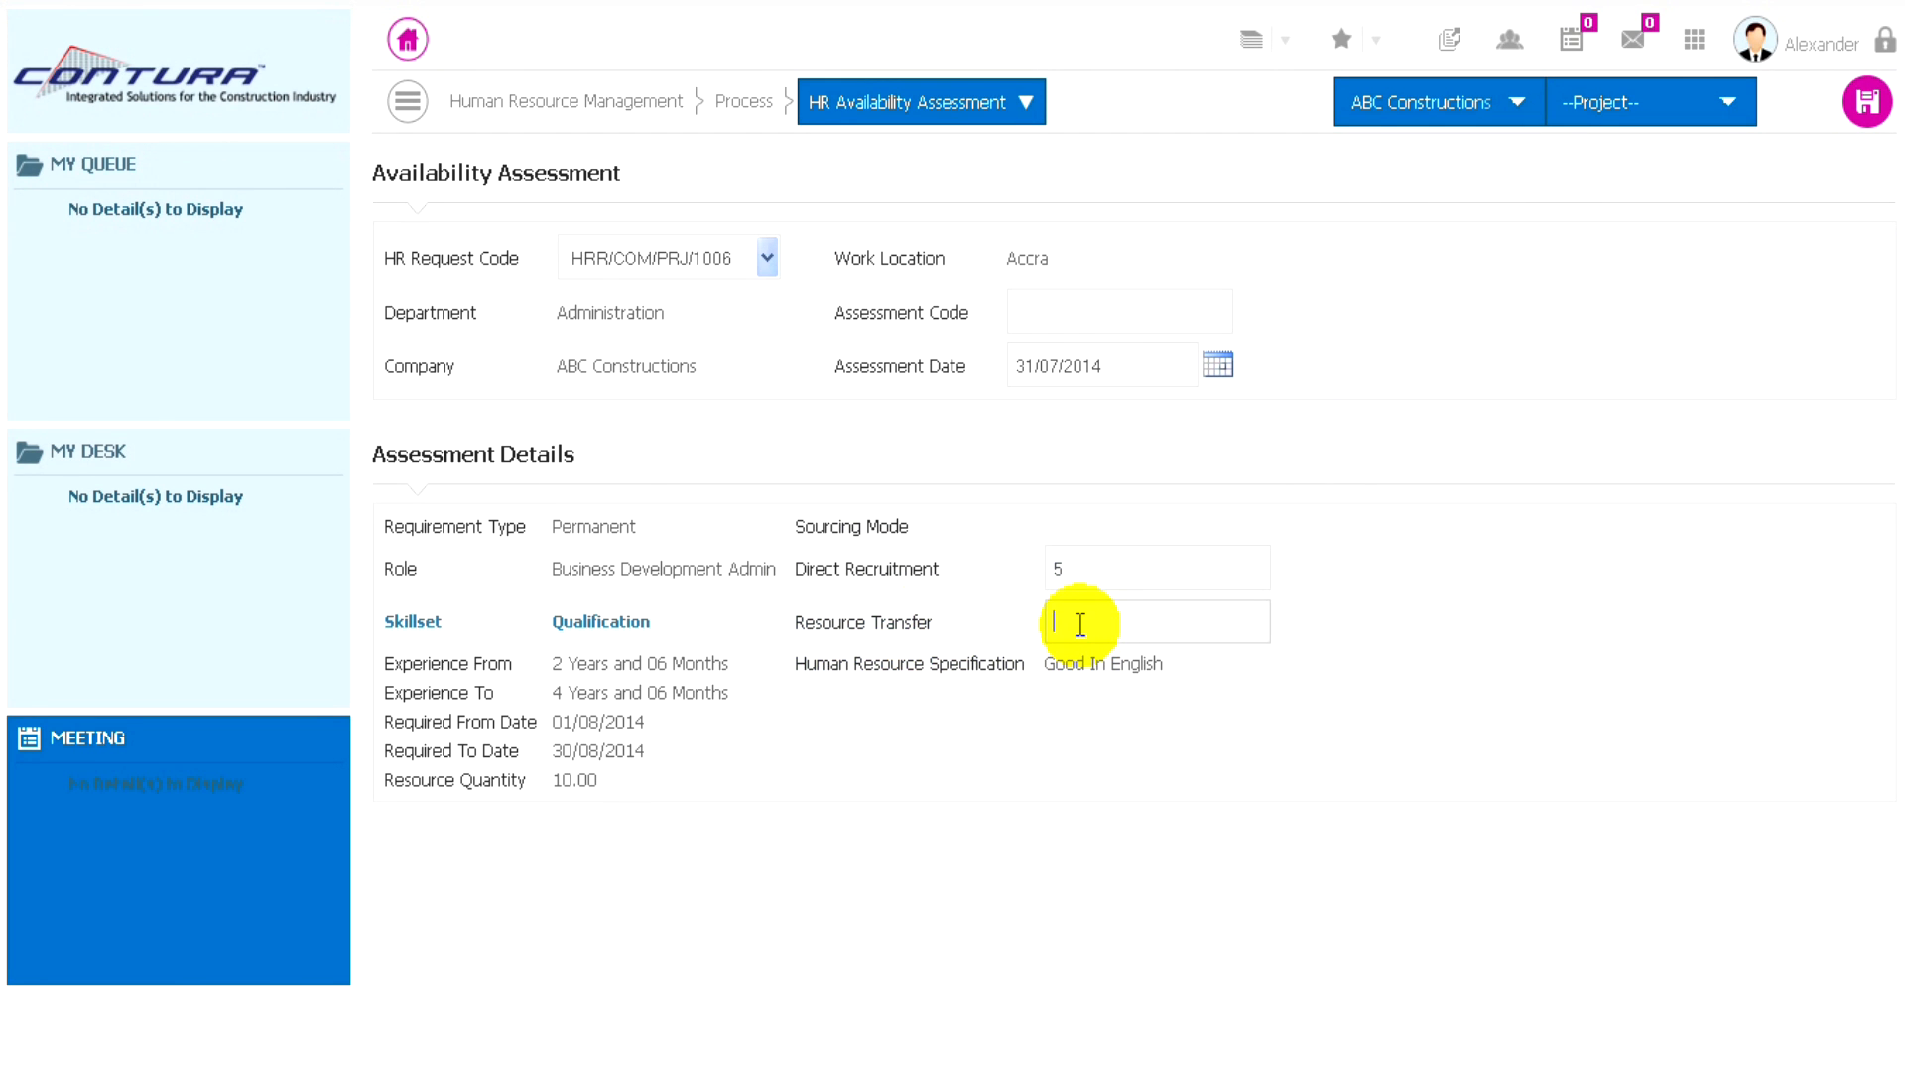
{"action": "type", "text": "5"}
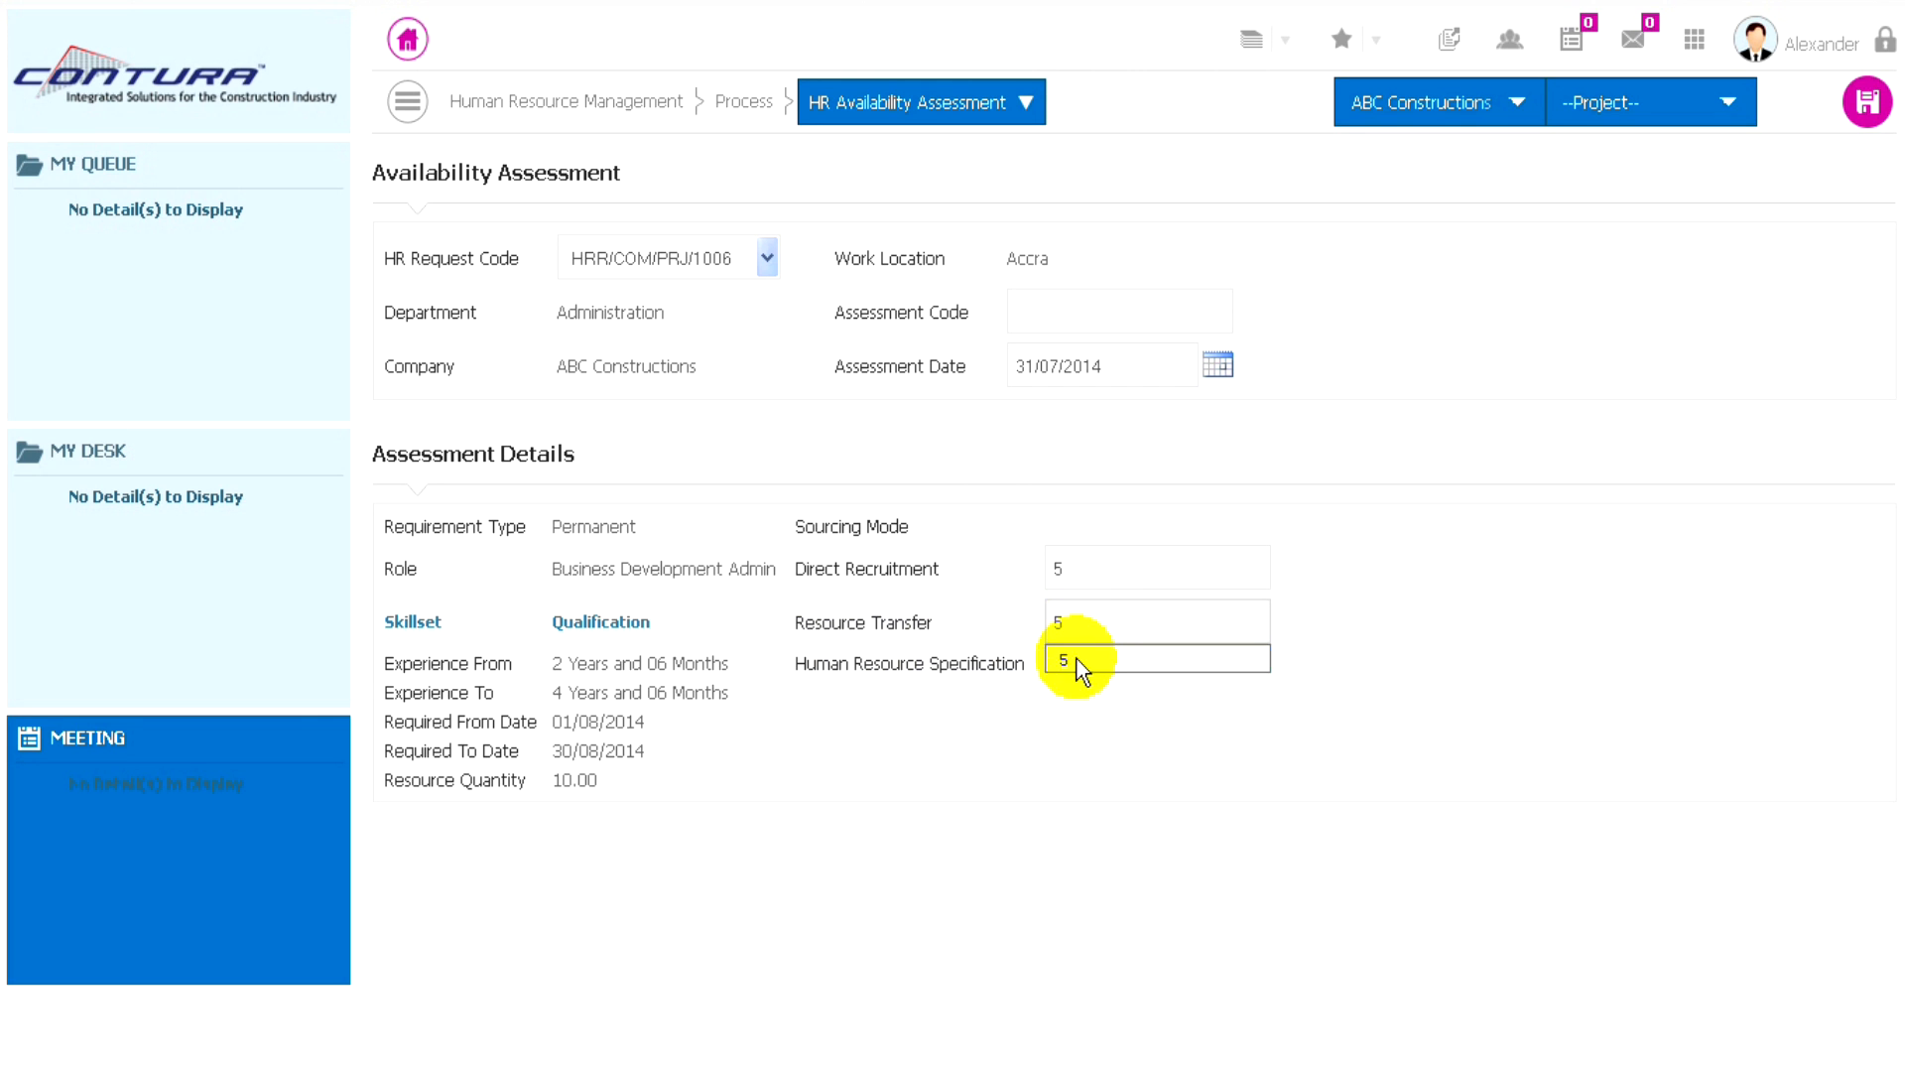
{"action": "left_click", "coordinate": [1033, 718]}
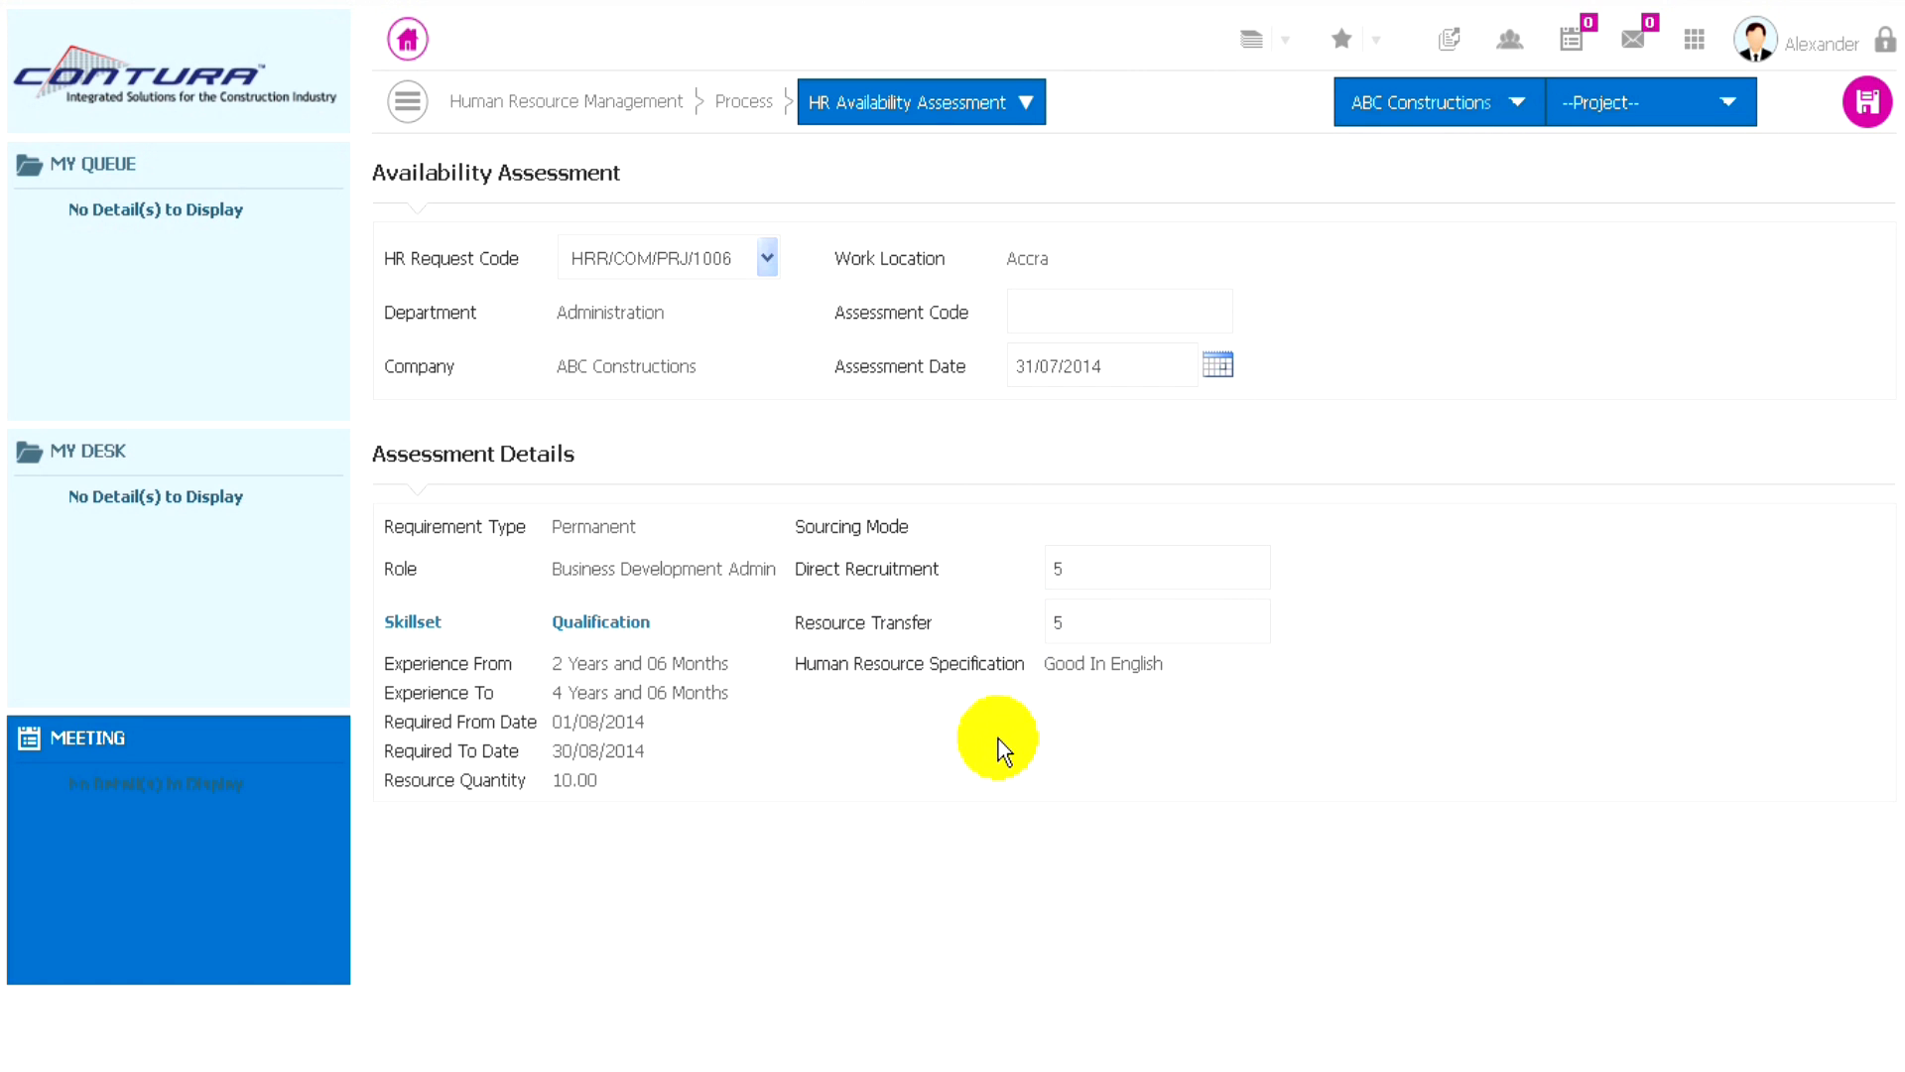
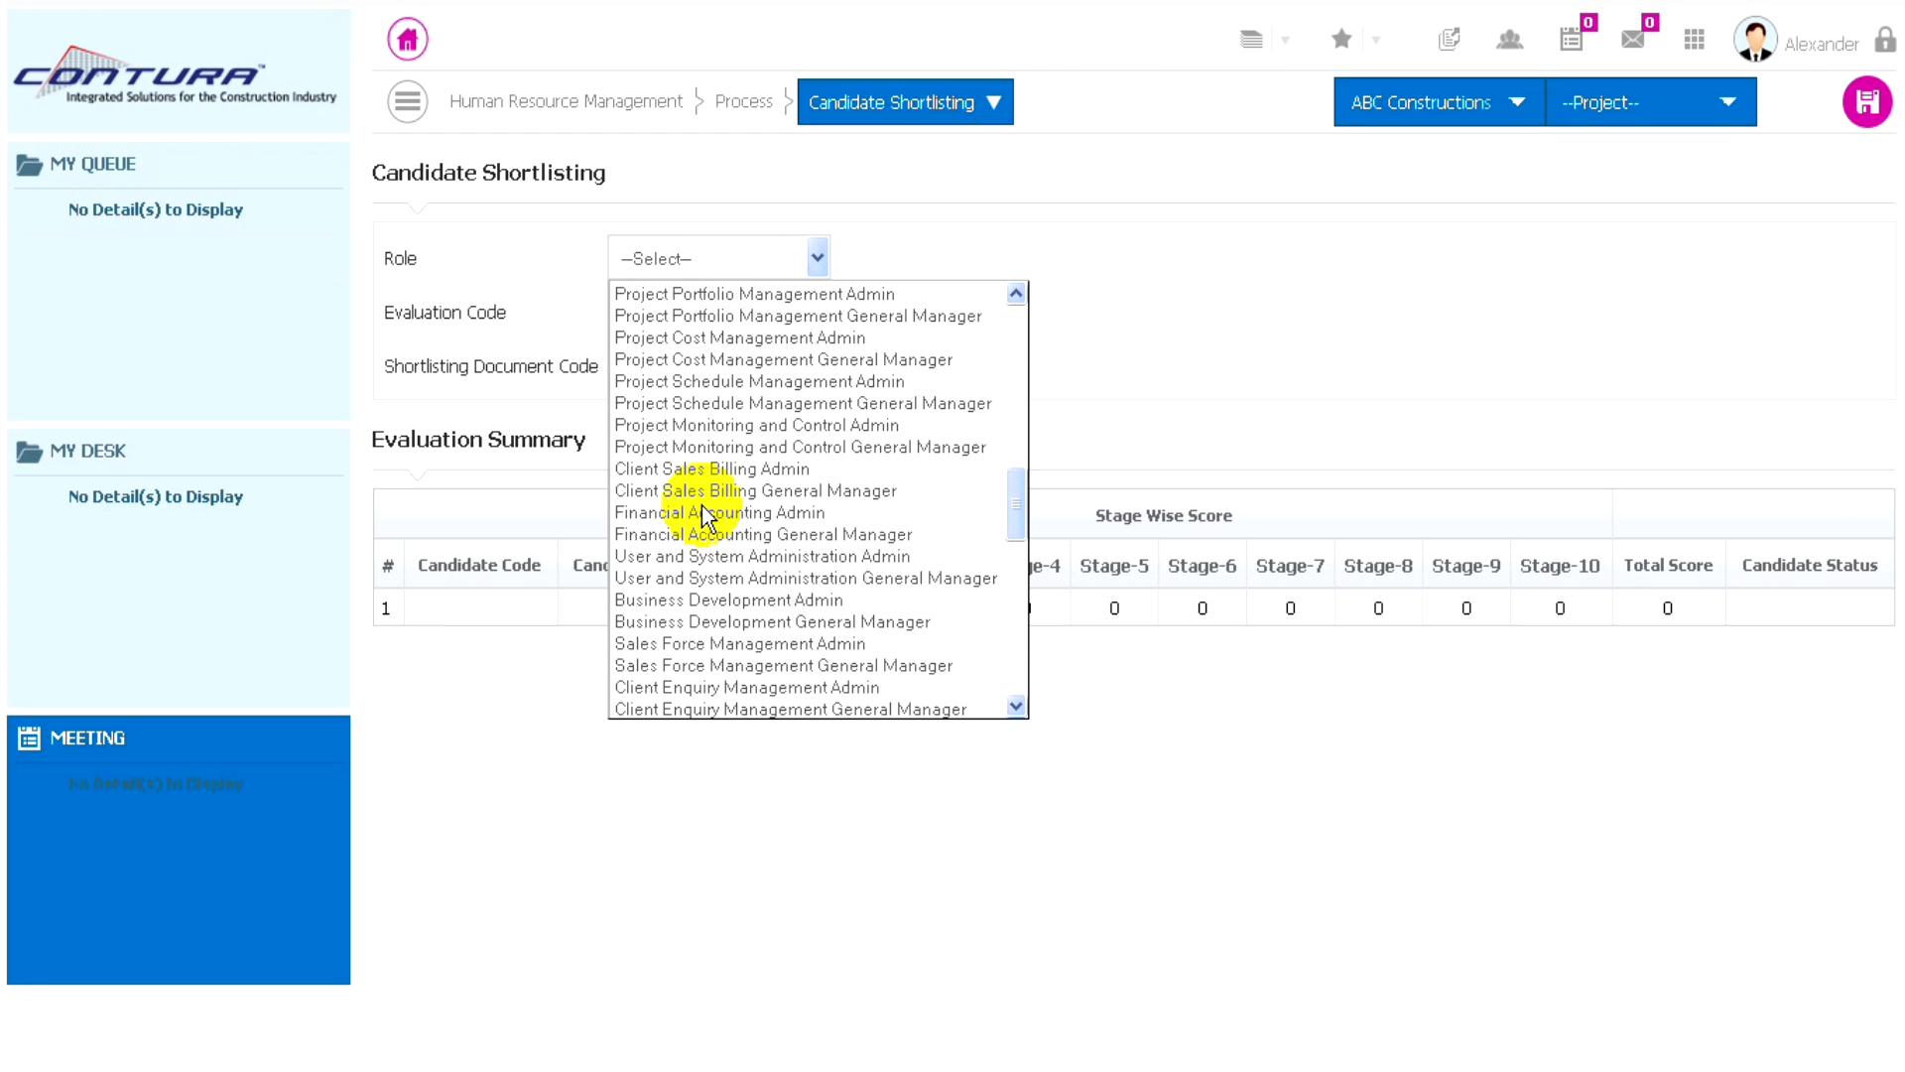
- Set the shortlisting role to Business Development Admin and the evaluation code to CE/COM/PRJ/1006
{"action": "scroll", "coordinate": [701, 505], "scroll_direction": "down", "scroll_amount": 1}
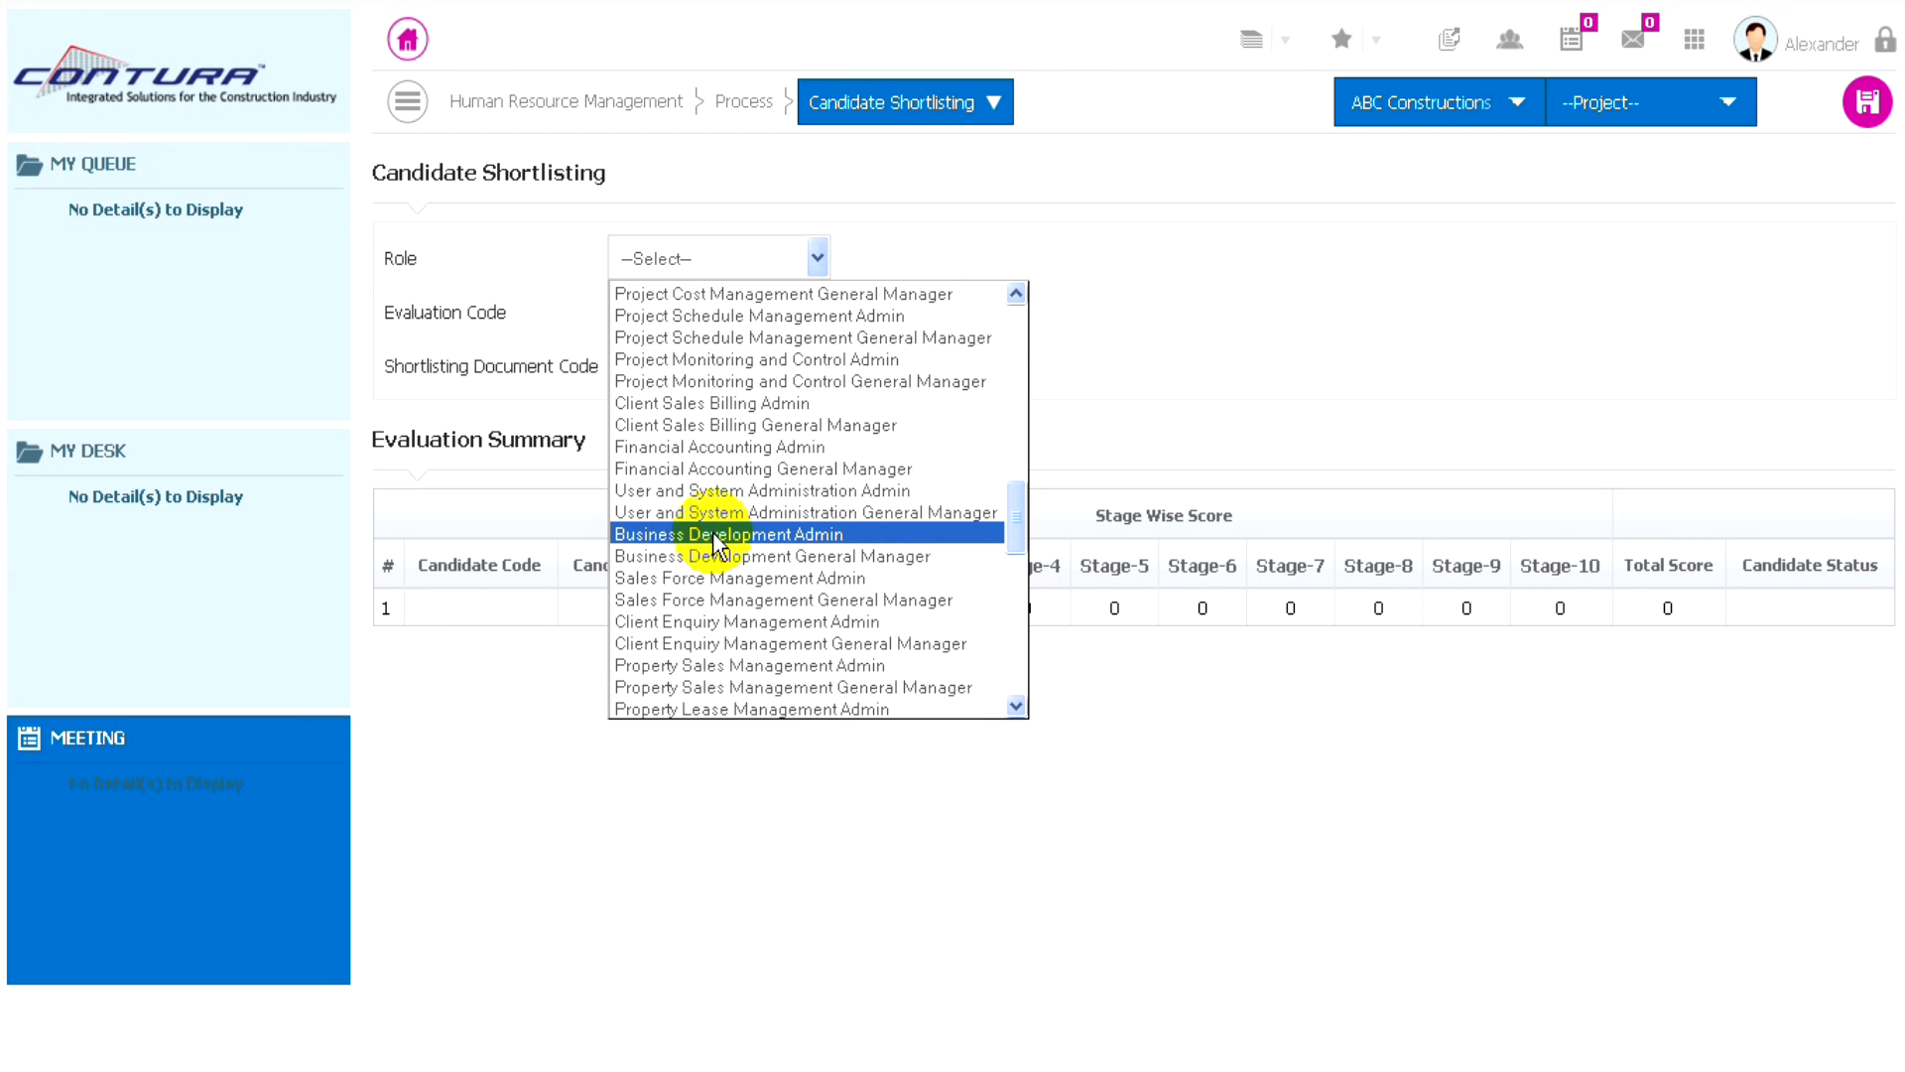
{"action": "left_click", "coordinate": [783, 534]}
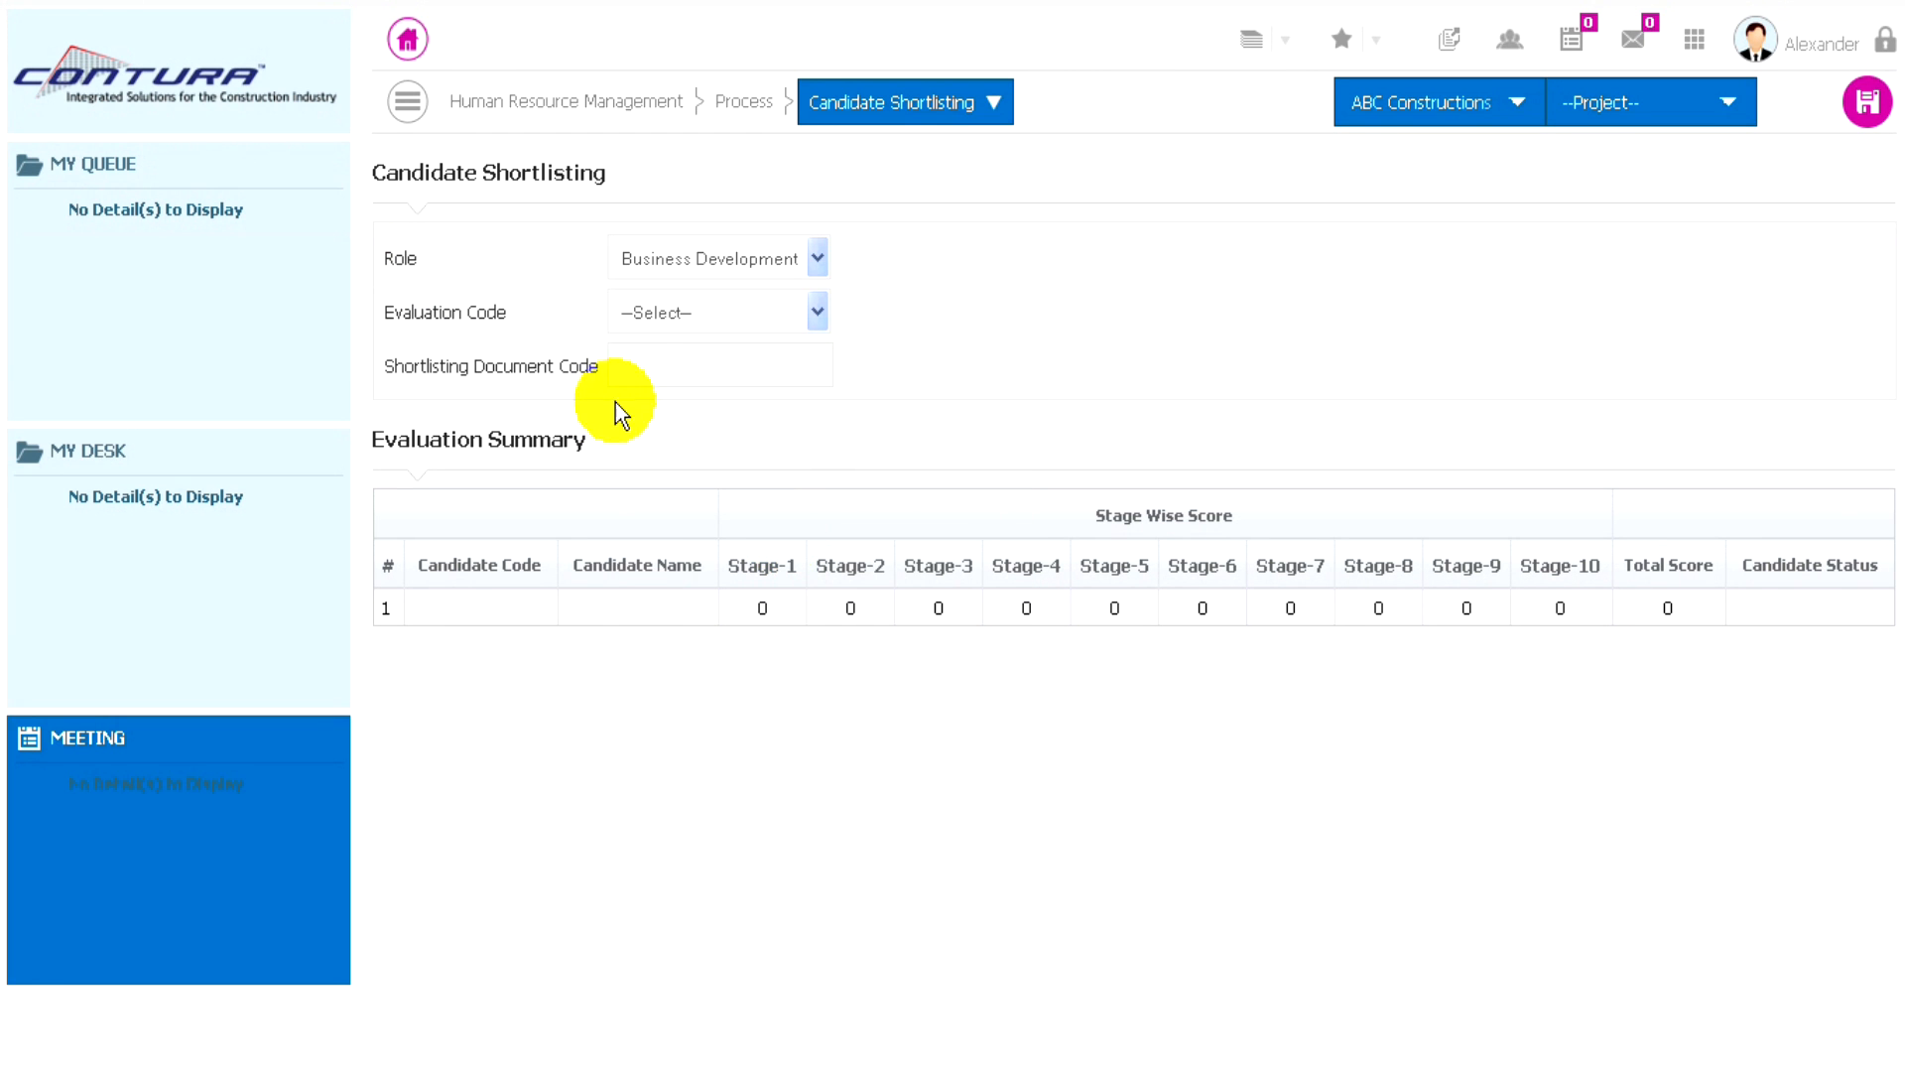
{"action": "left_click", "coordinate": [748, 315]}
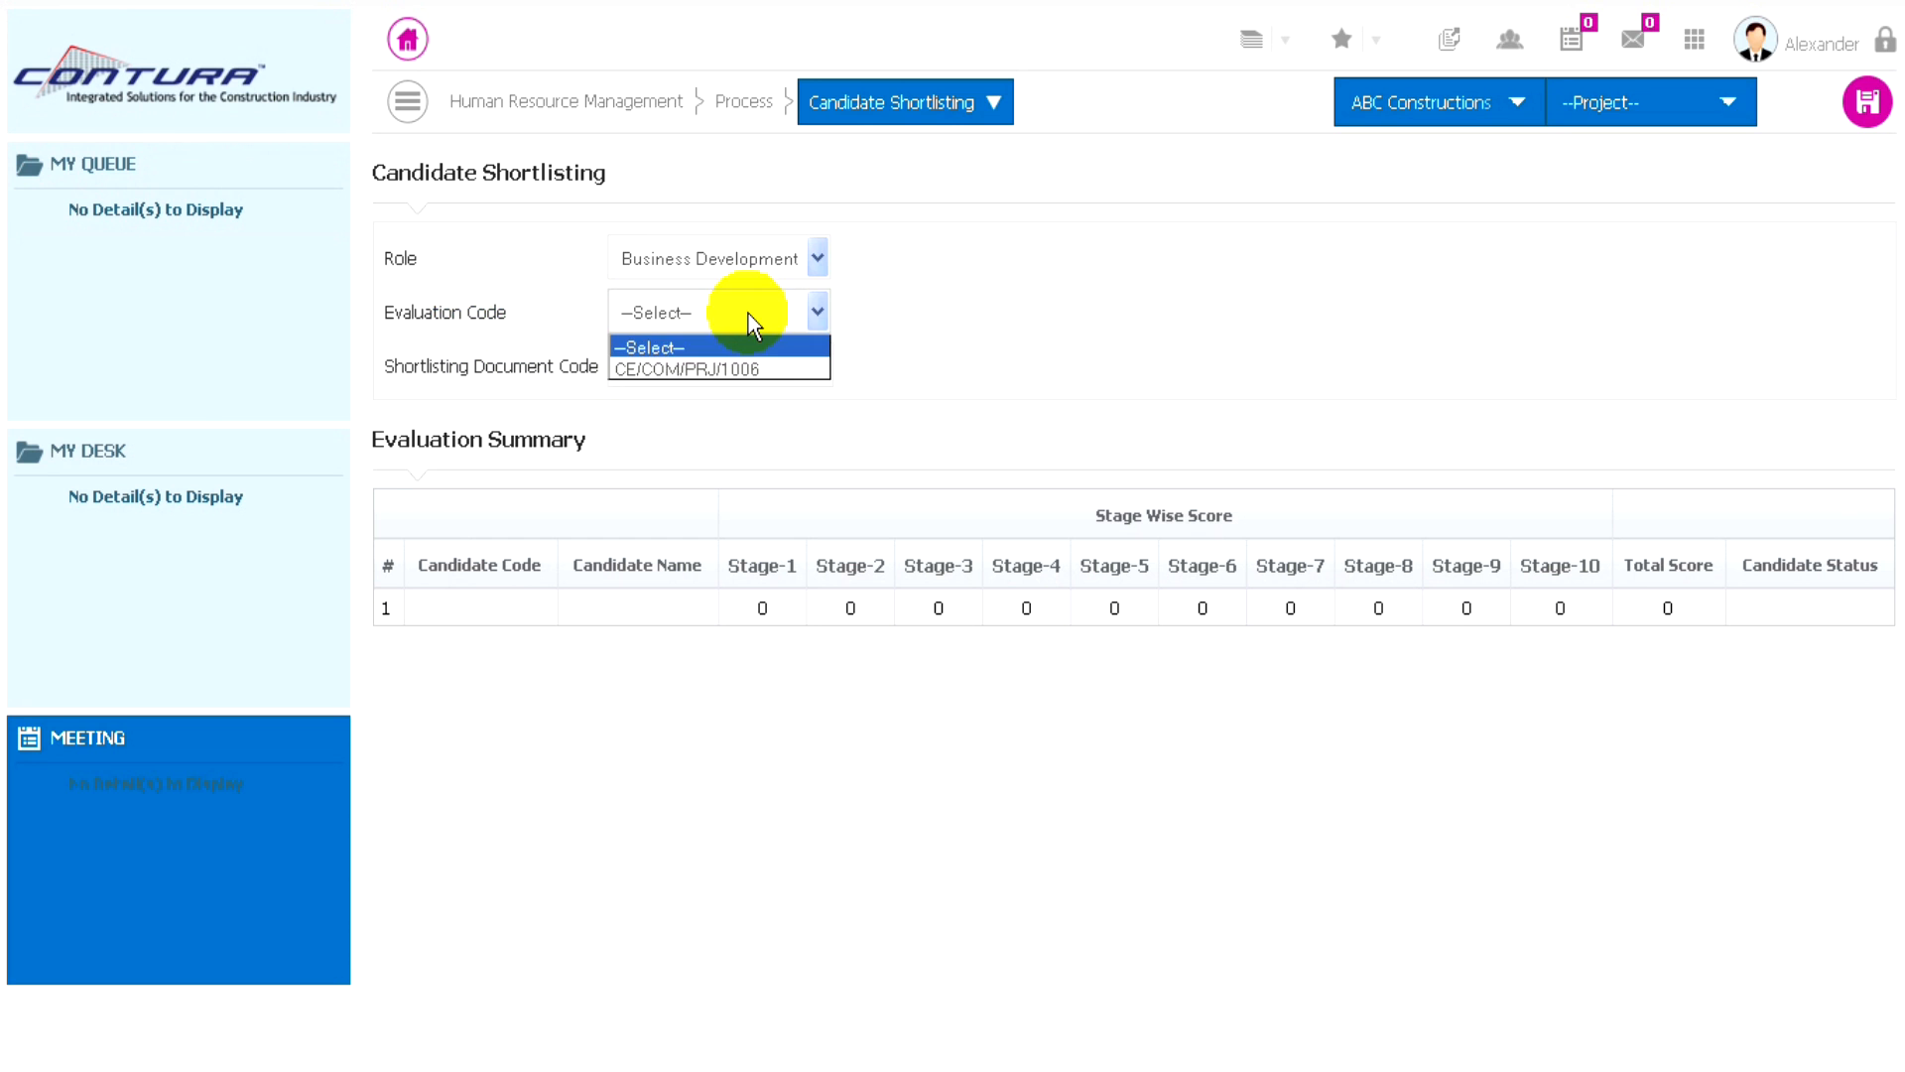
{"action": "left_click", "coordinate": [683, 369]}
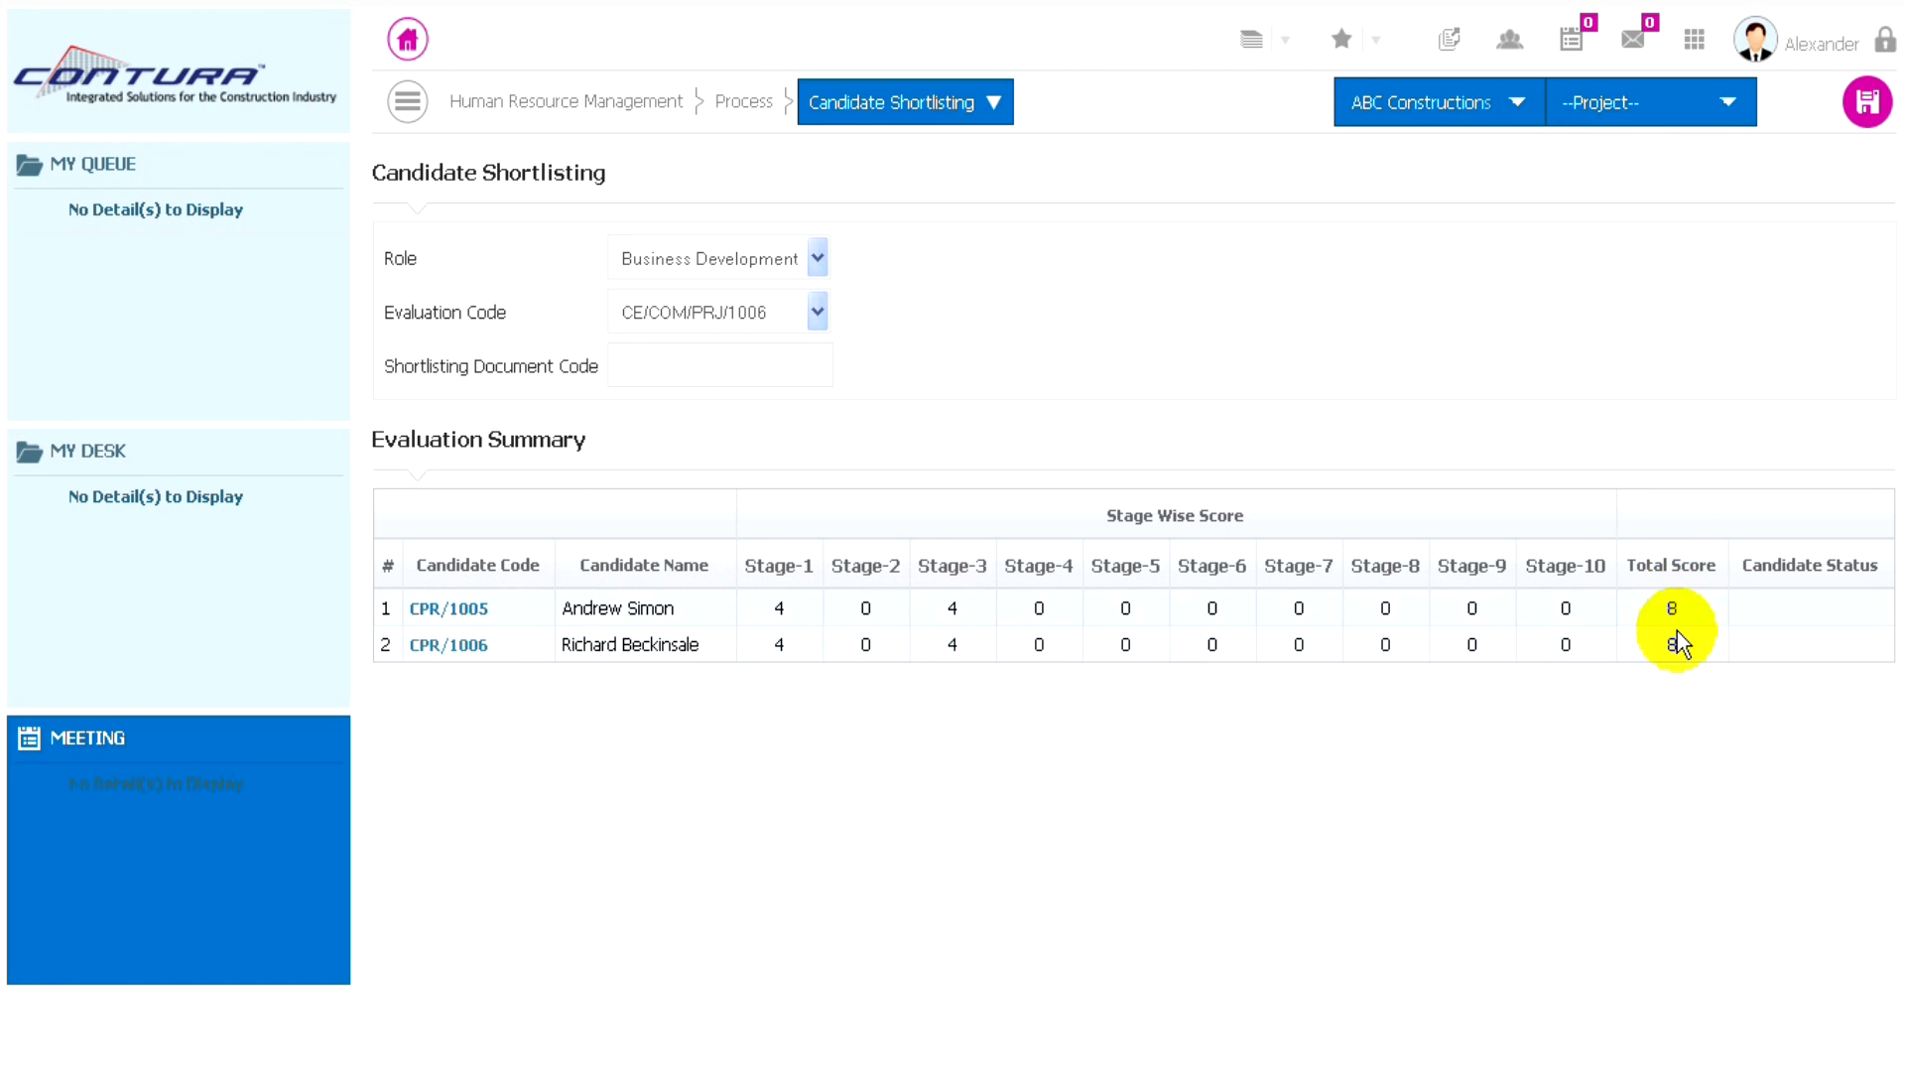
- Set the first candidate's status to Selected in the evaluation summary and save it
{"action": "left_click", "coordinate": [466, 612]}
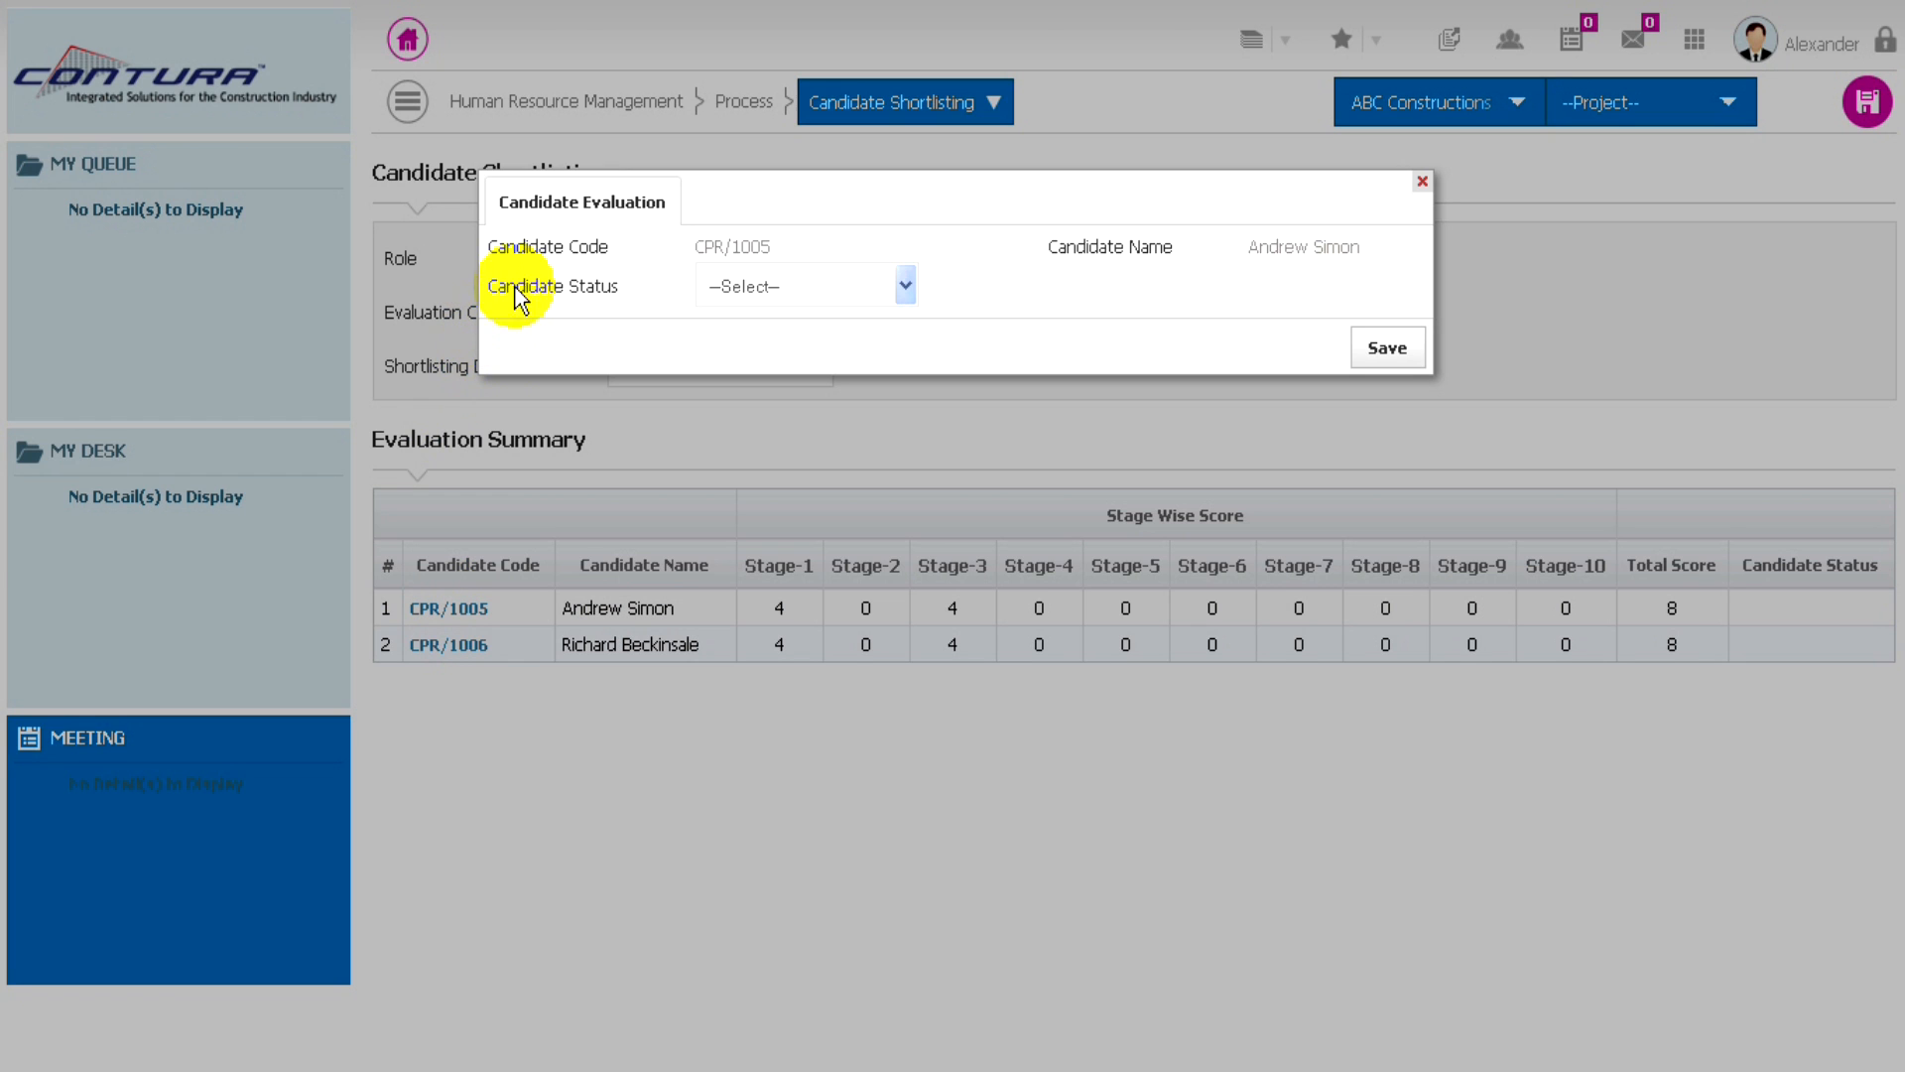
{"action": "left_click", "coordinate": [898, 286]}
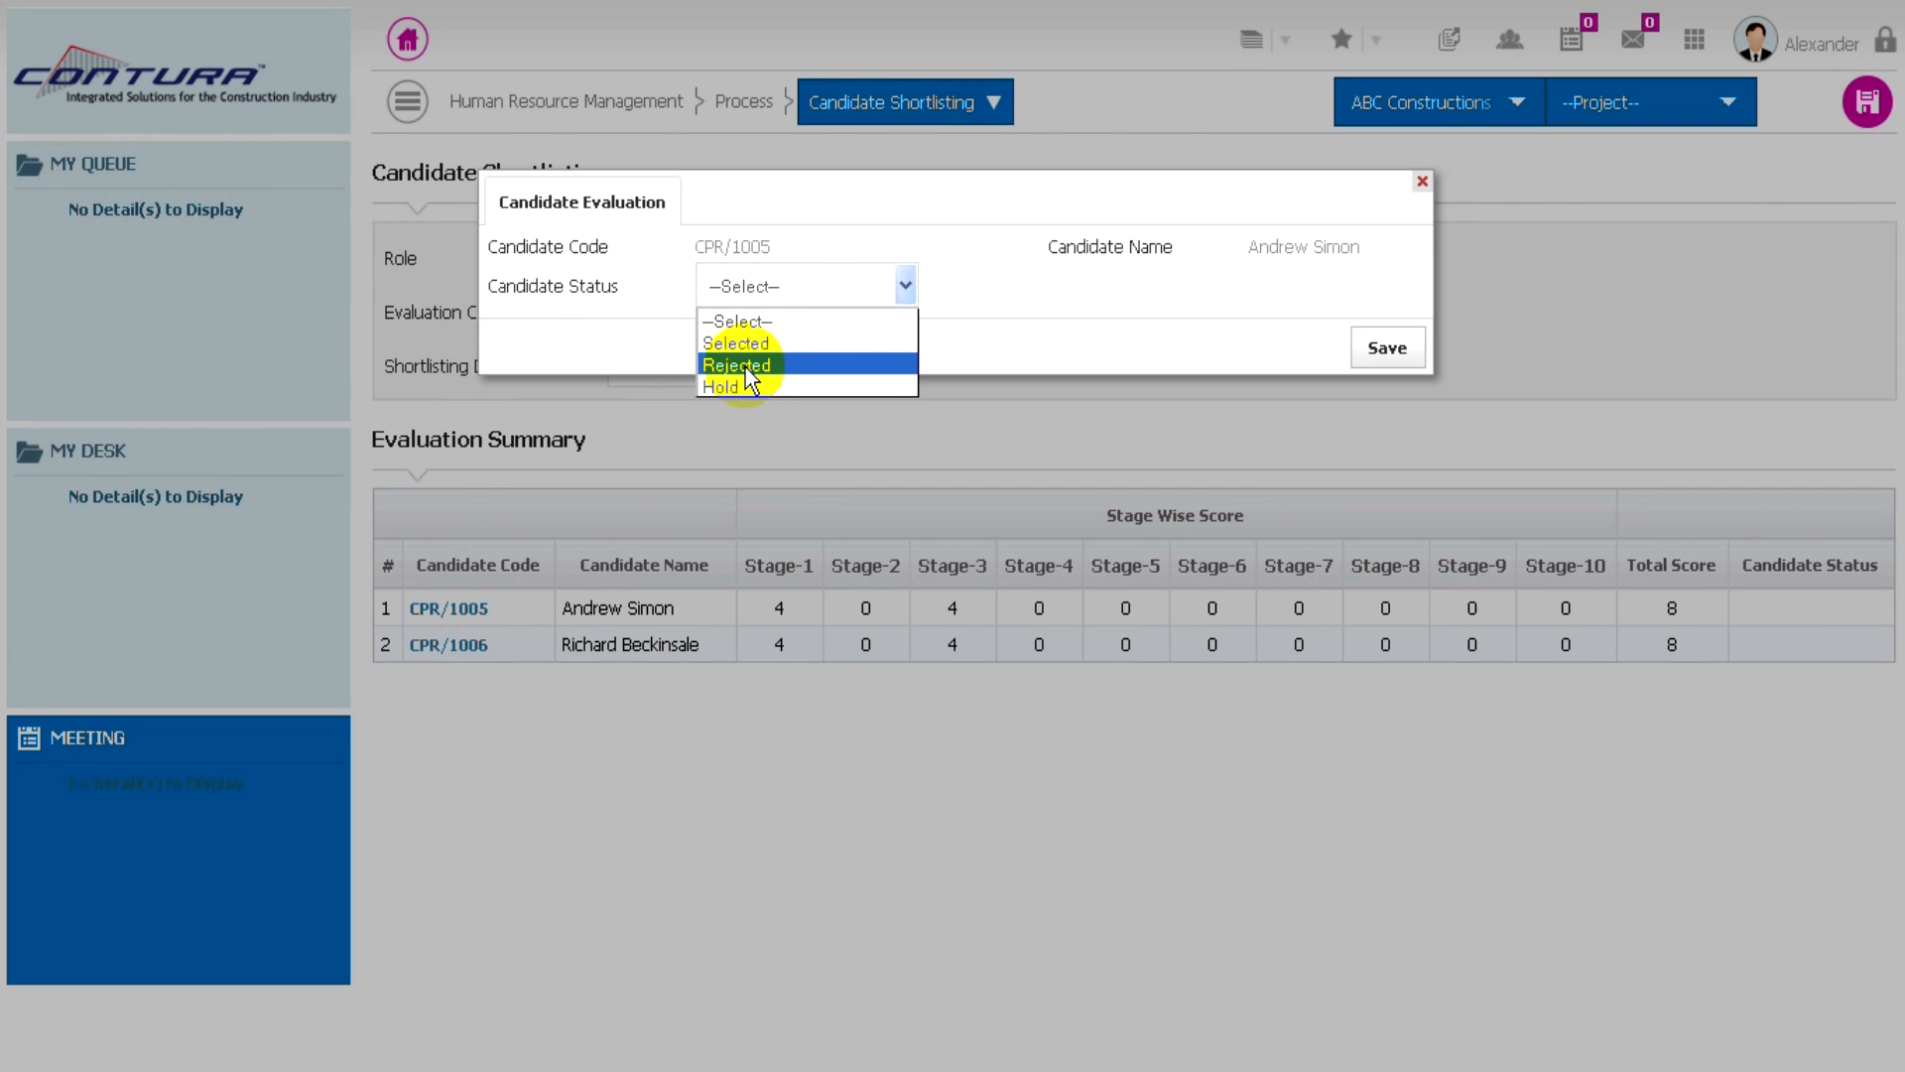
{"action": "left_click", "coordinate": [733, 343]}
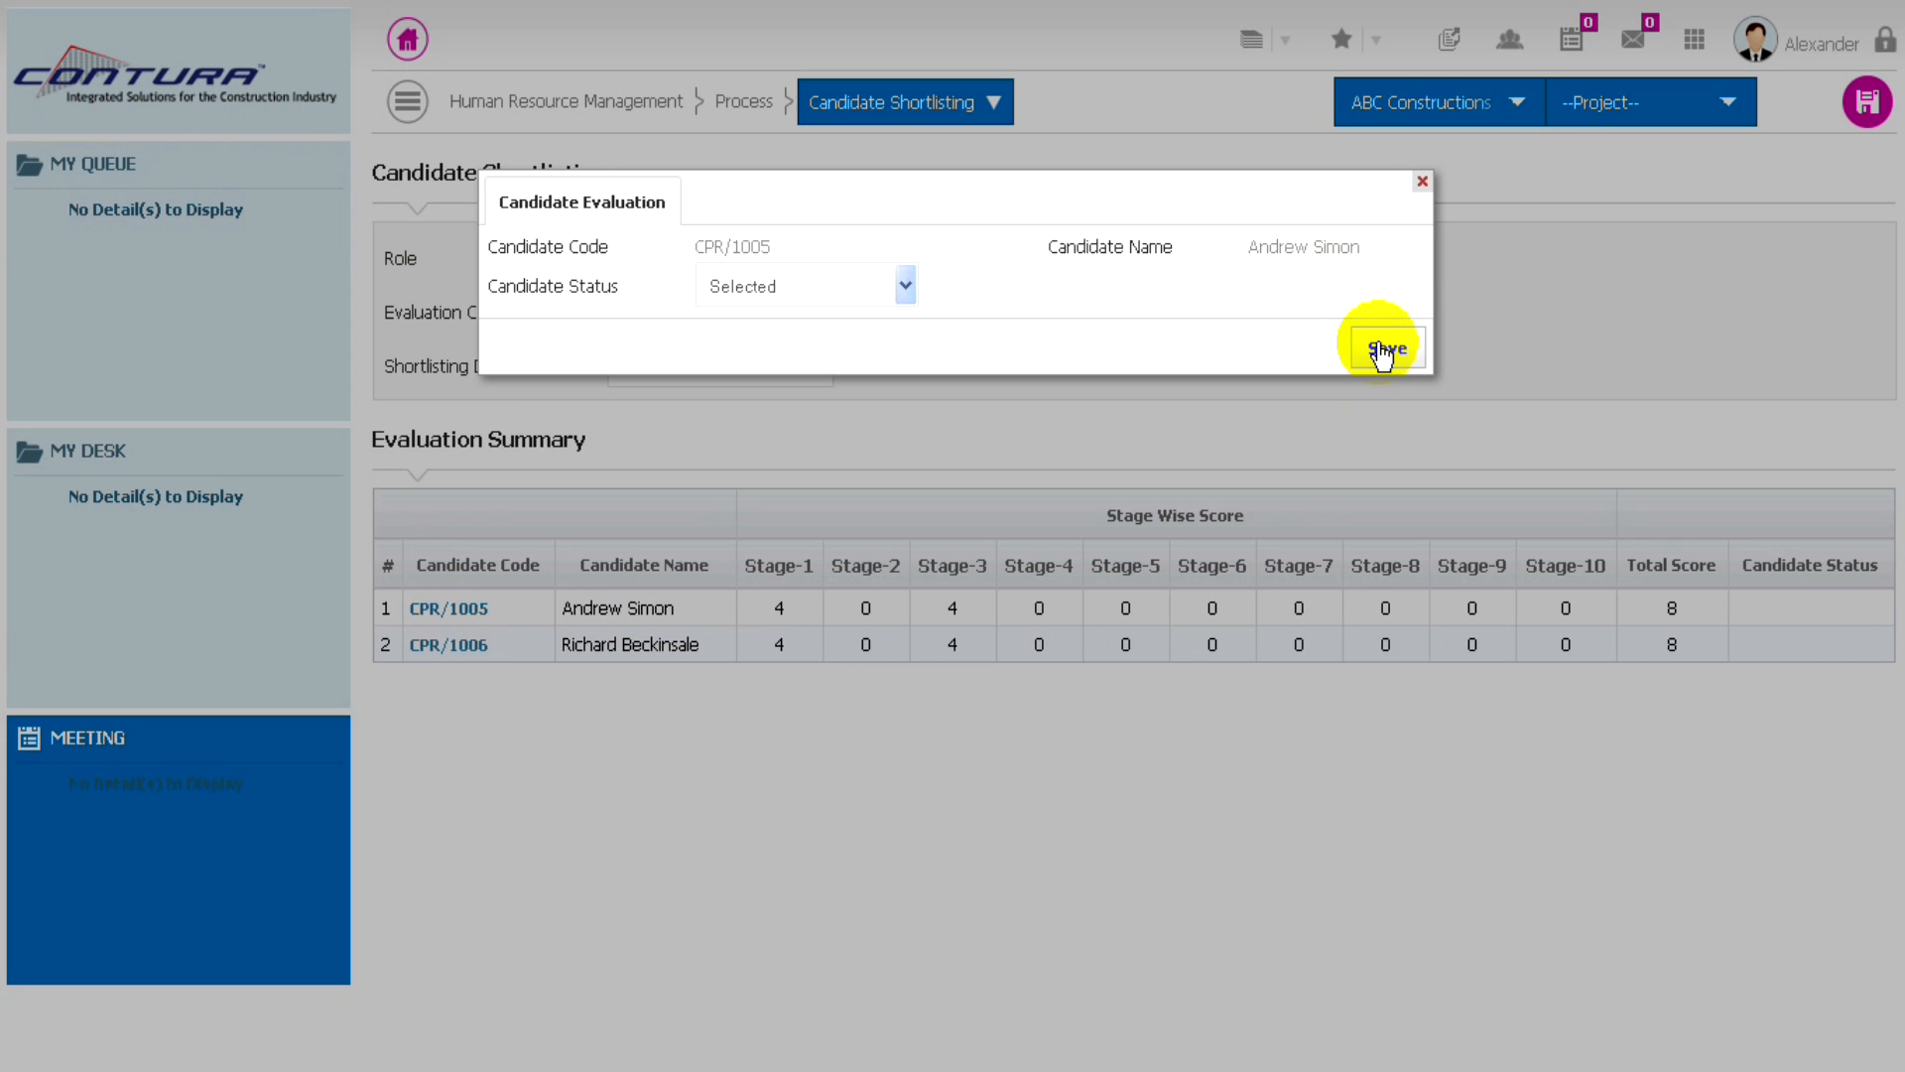
{"action": "left_click", "coordinate": [1385, 349]}
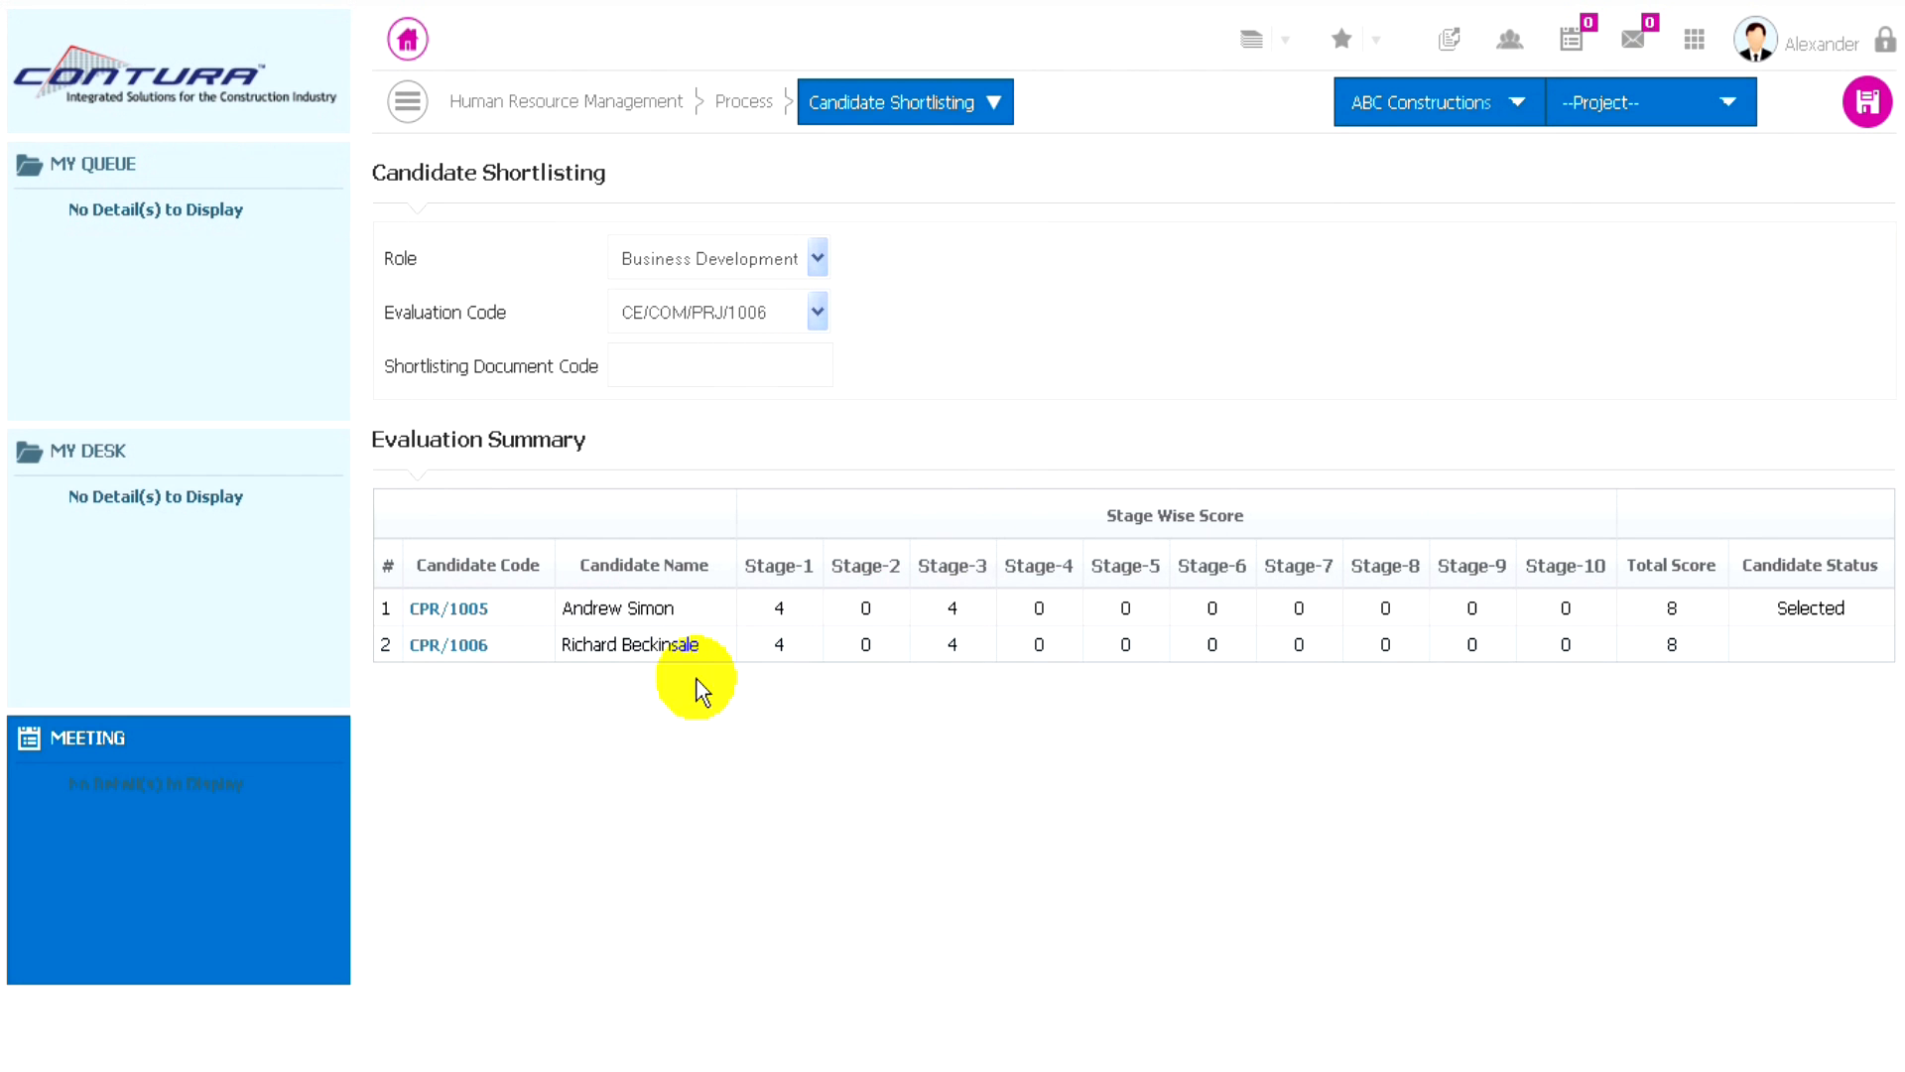
- Save the second candidate's status as Selected, and save the whole candidate shortlisting
{"action": "left_click", "coordinate": [465, 648]}
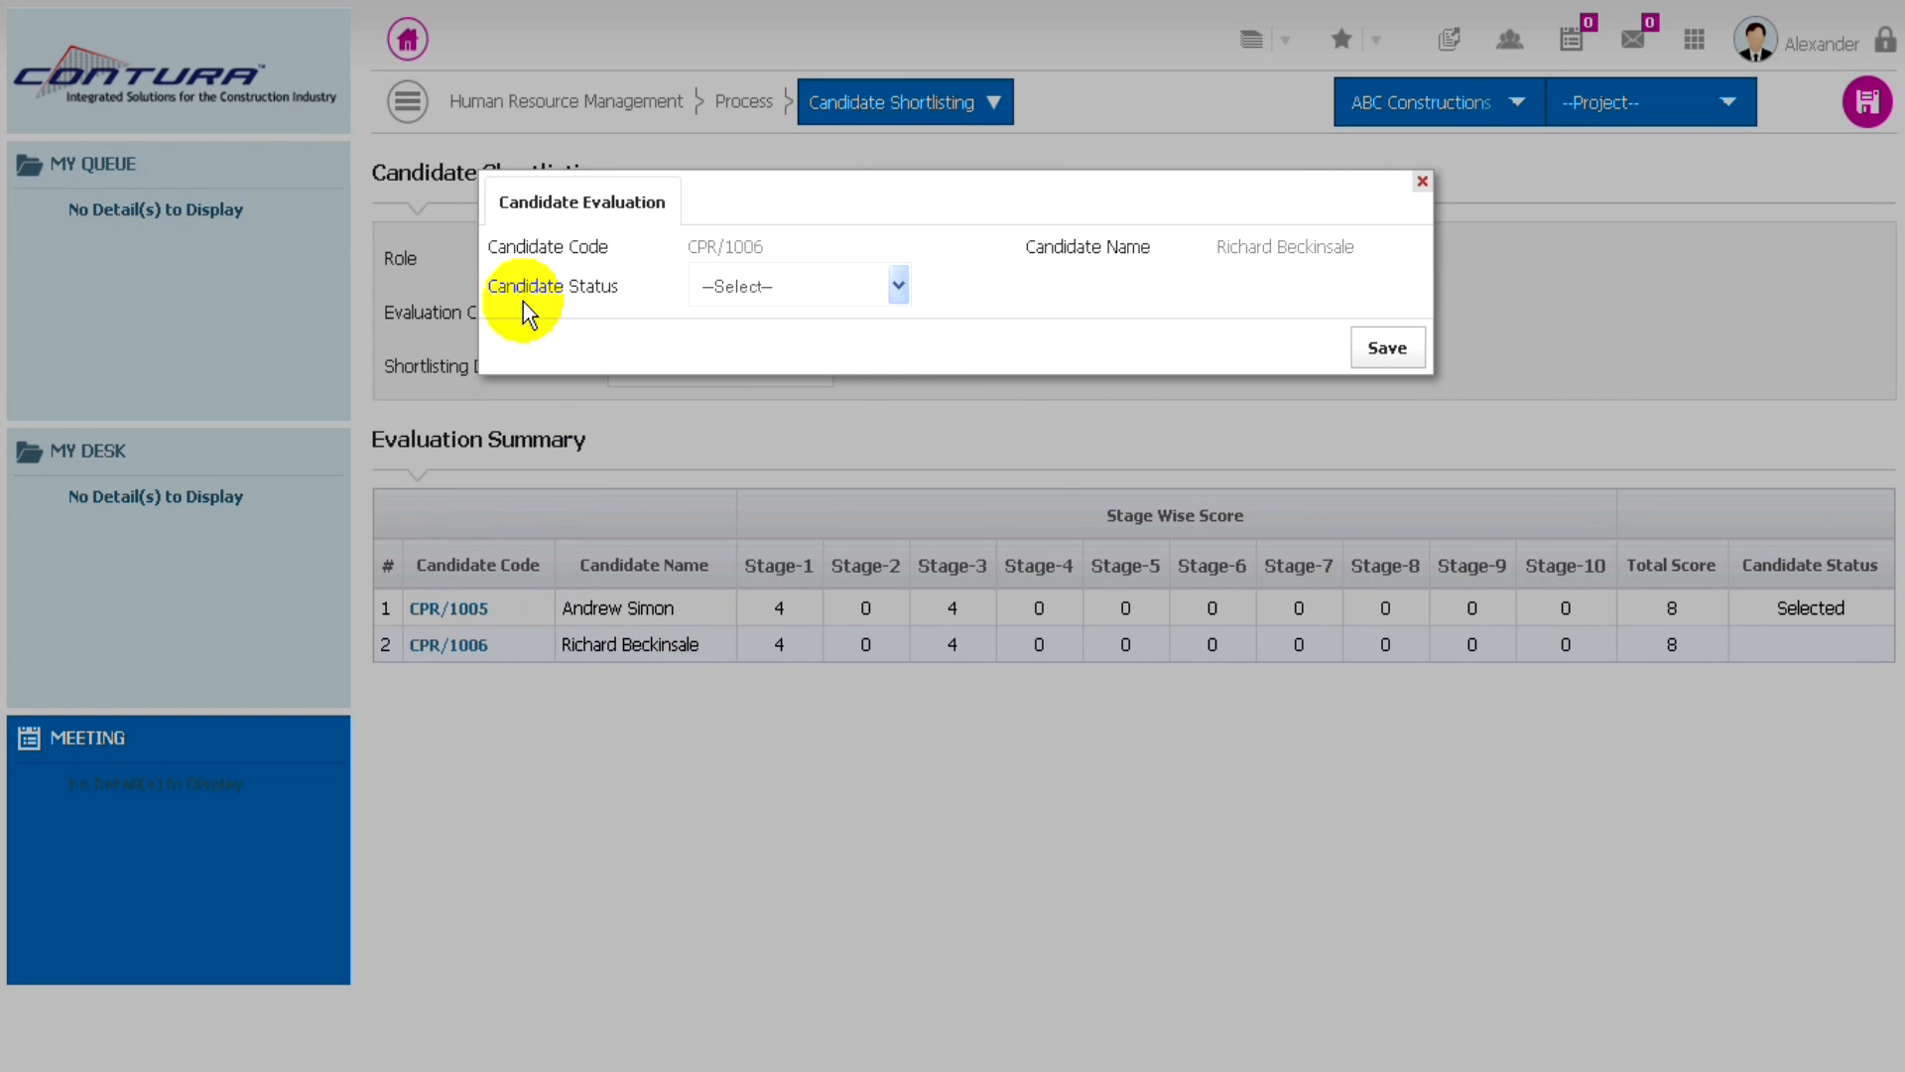
{"action": "left_click", "coordinate": [845, 291]}
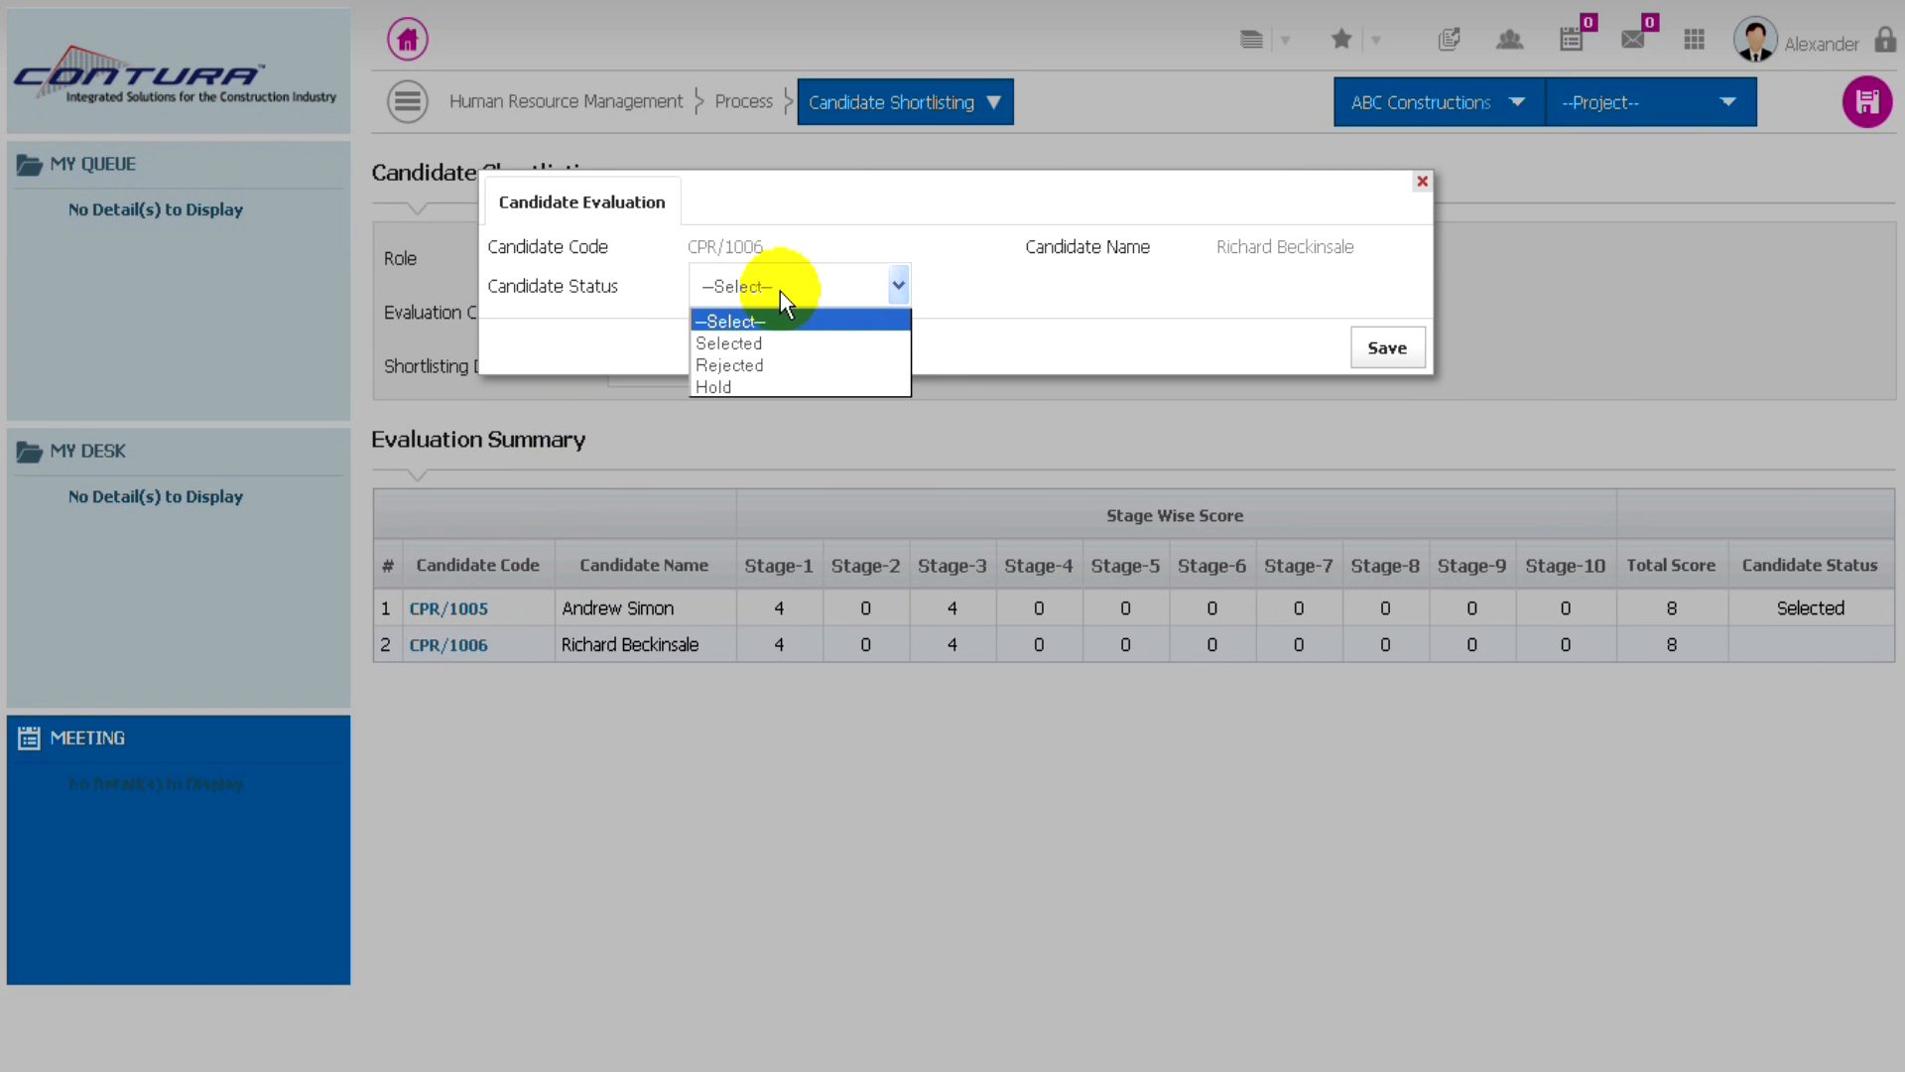
{"action": "left_click", "coordinate": [745, 342]}
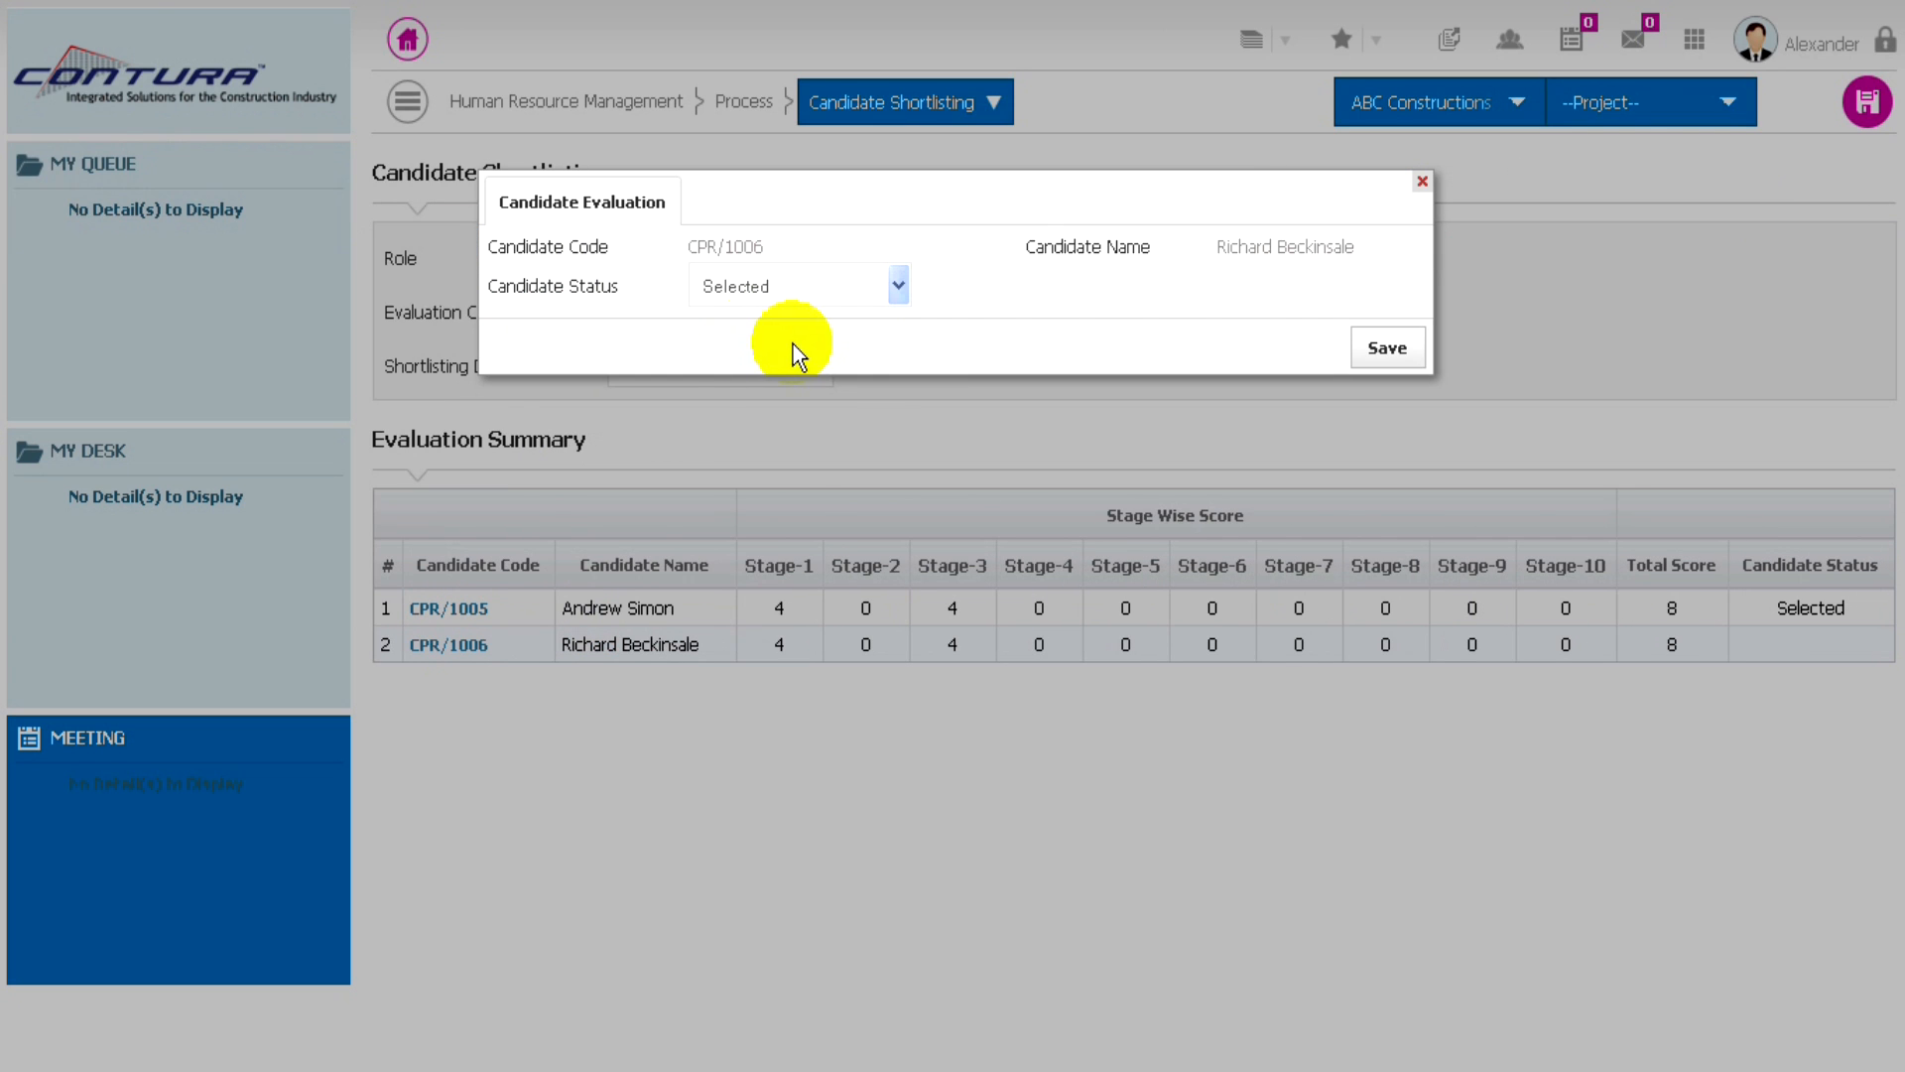
{"action": "left_click", "coordinate": [1399, 351]}
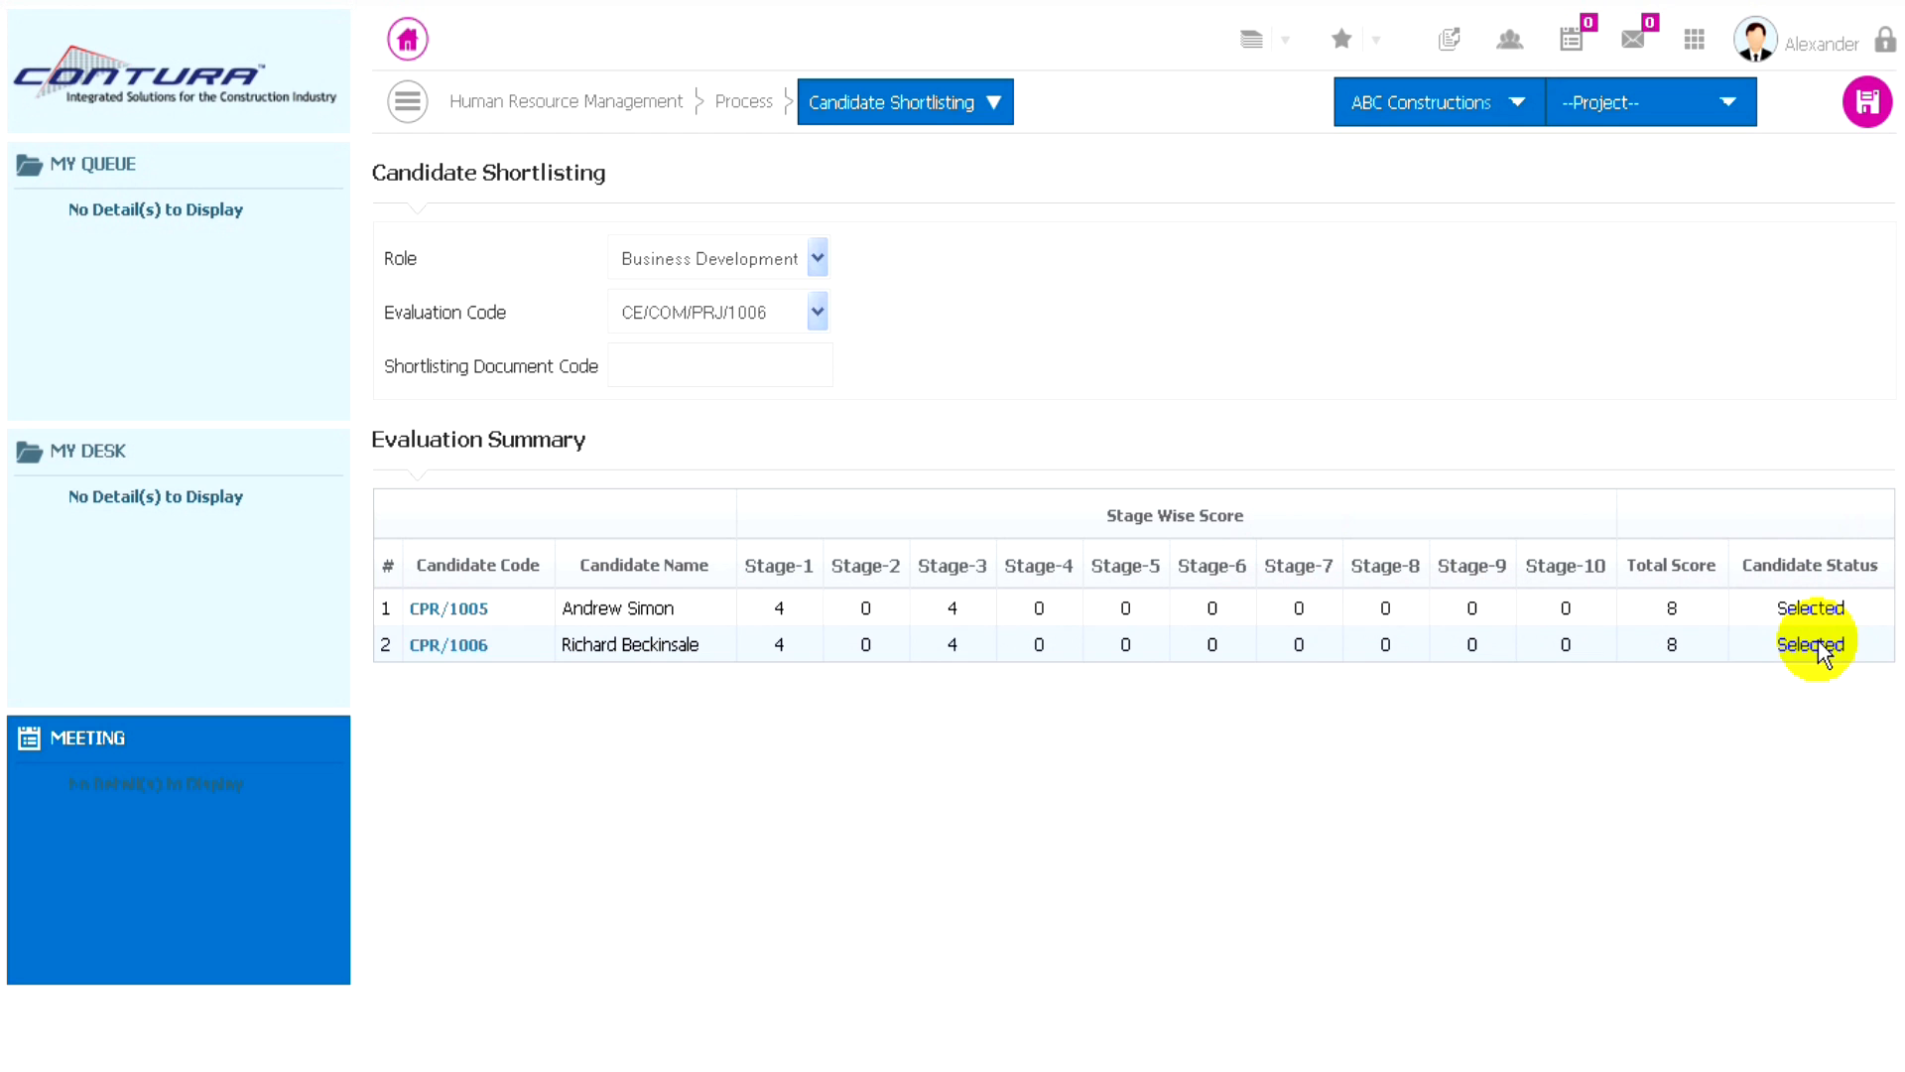
{"action": "left_click", "coordinate": [1864, 106]}
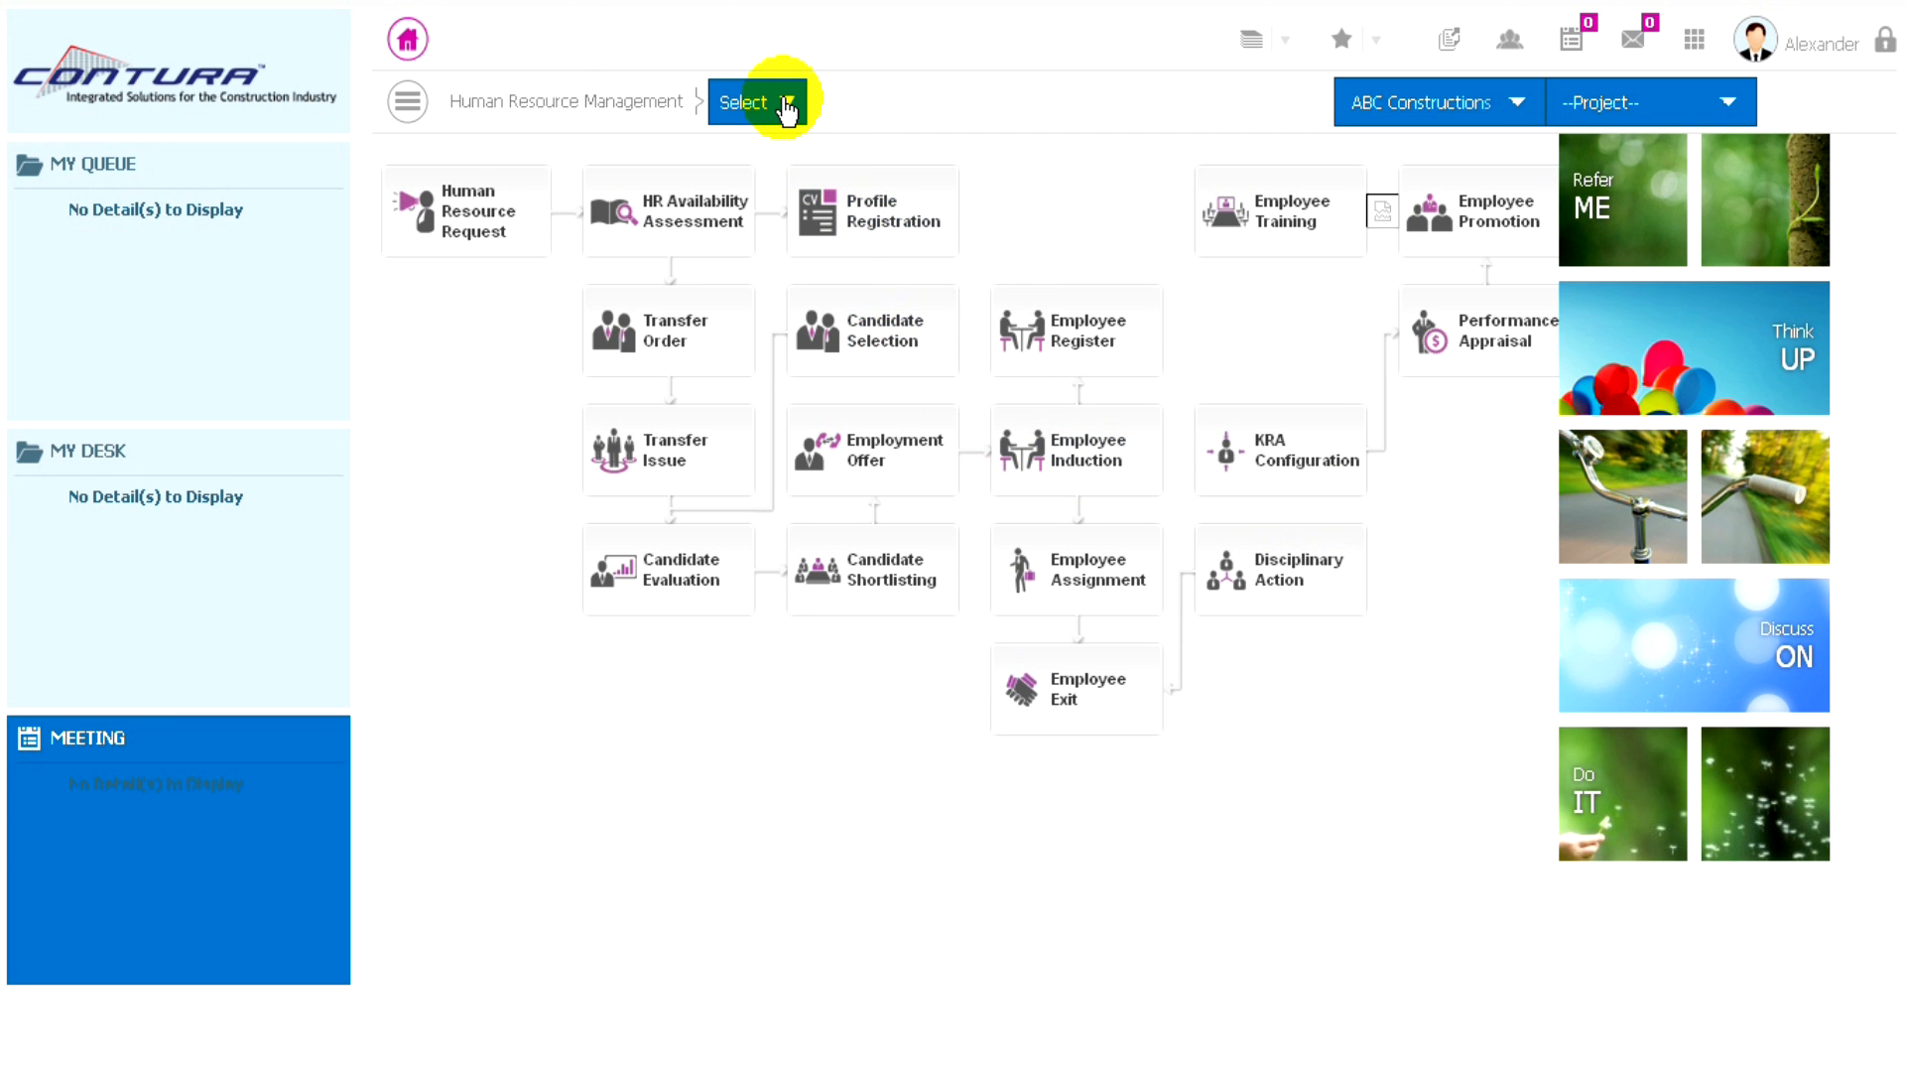
- Create a new Candidate Evaluation with the role Business Development Admin and assessment code AA/COM/PRJ/1004
{"action": "left_click", "coordinate": [784, 103]}
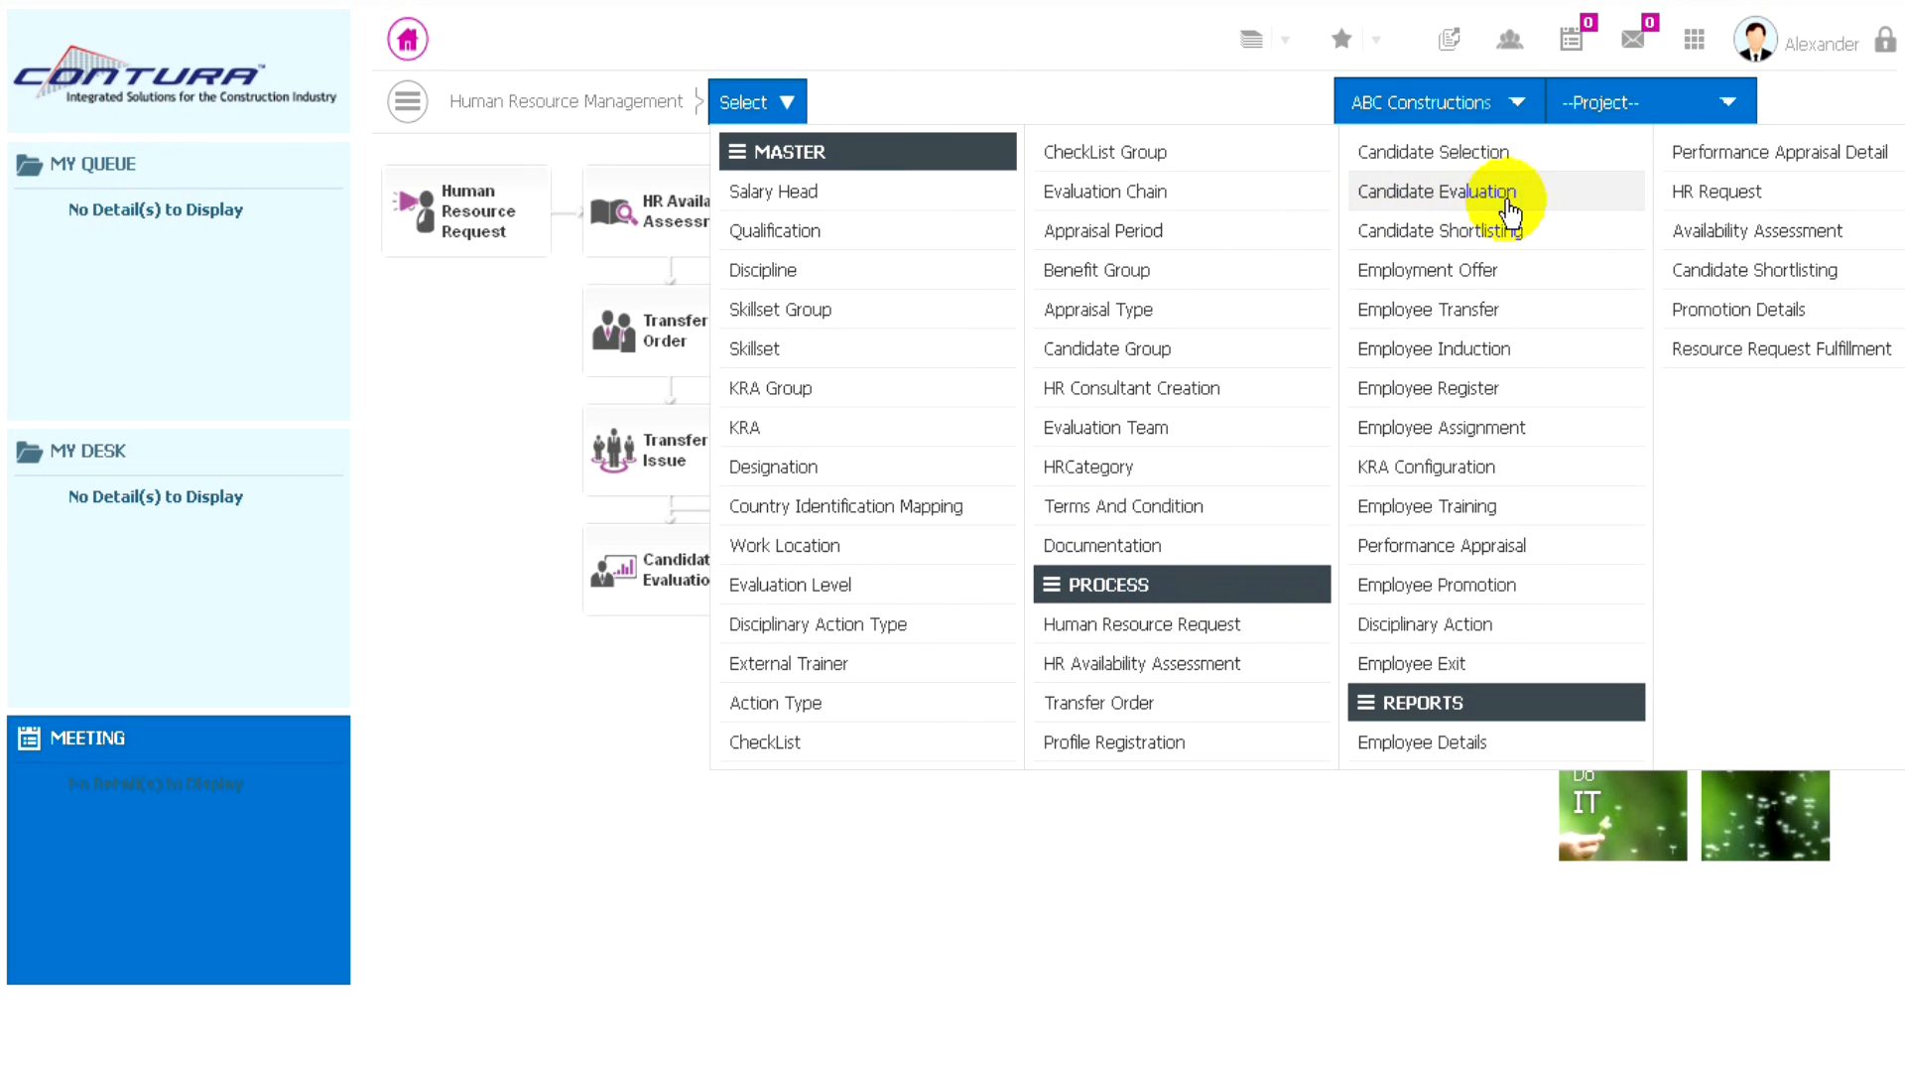
{"action": "left_click", "coordinate": [1432, 198]}
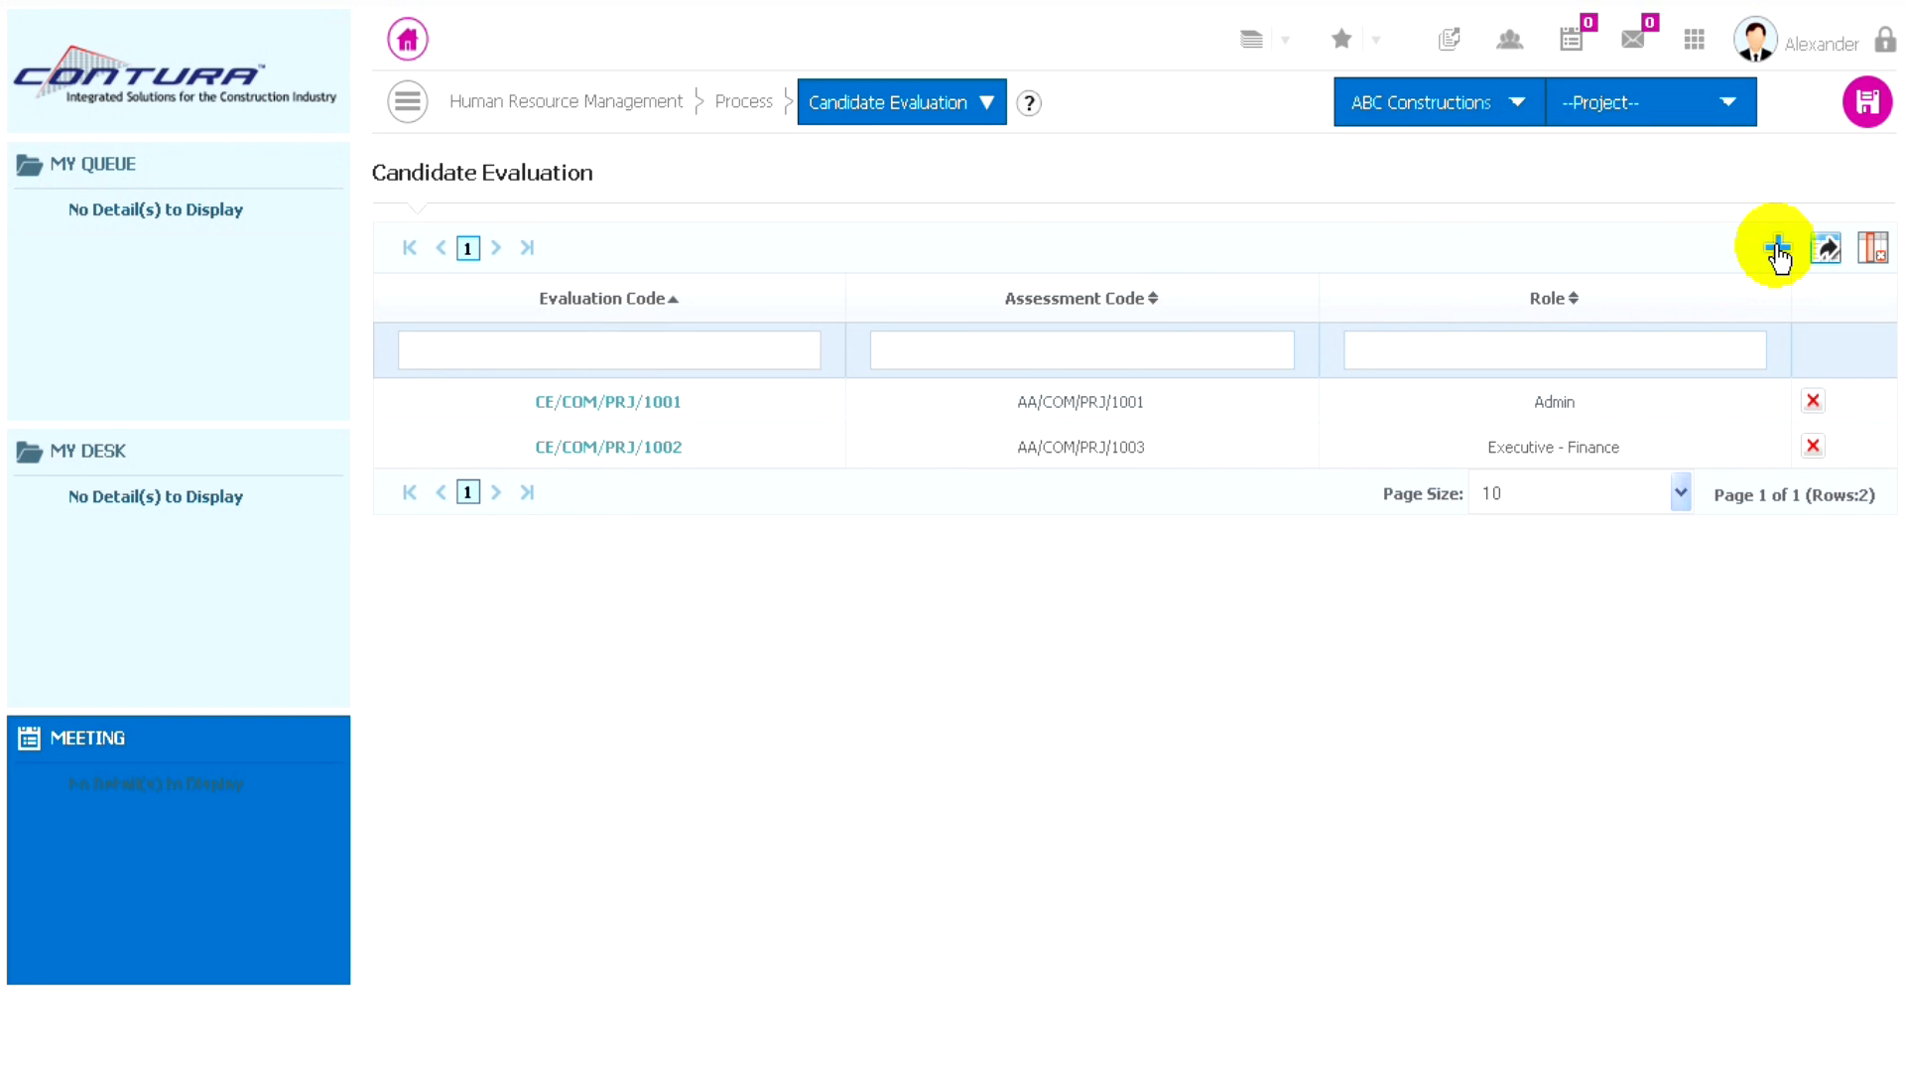
{"action": "left_click", "coordinate": [1778, 250]}
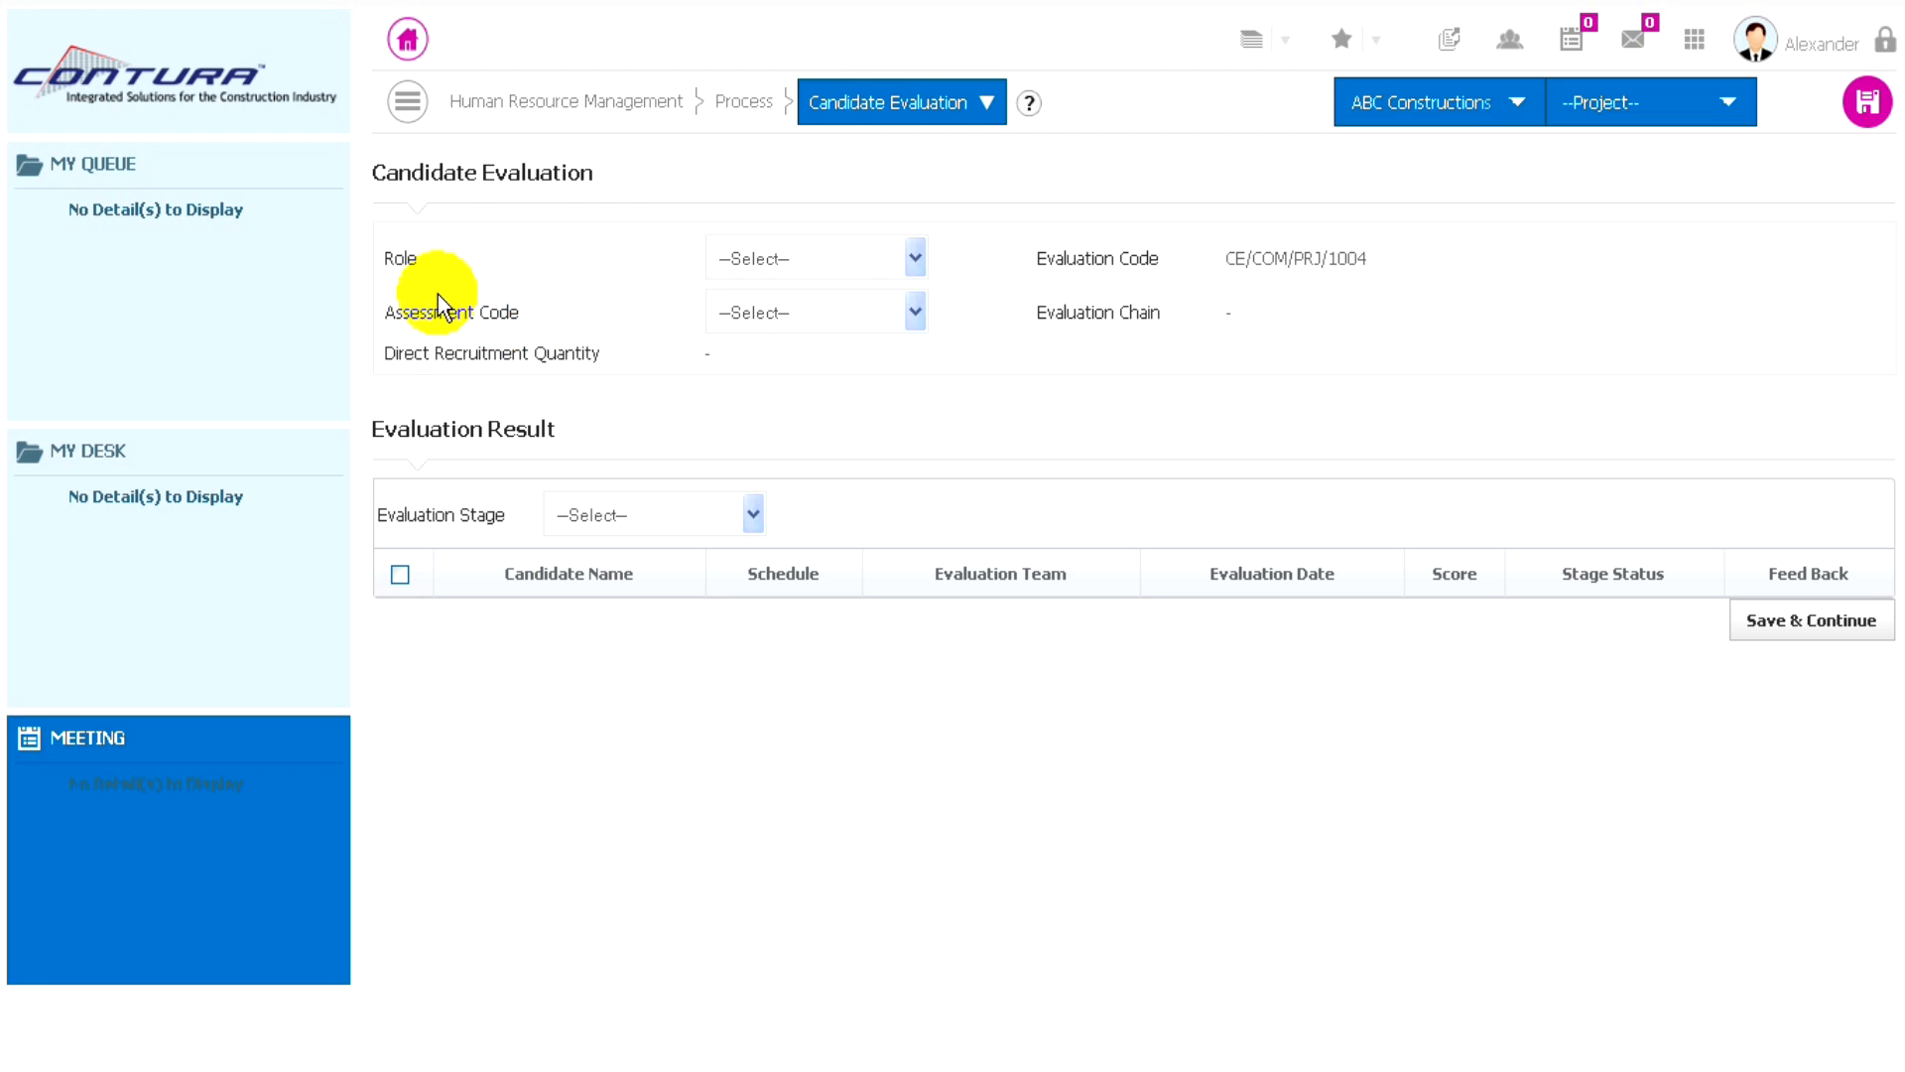
{"action": "left_click", "coordinate": [849, 261]}
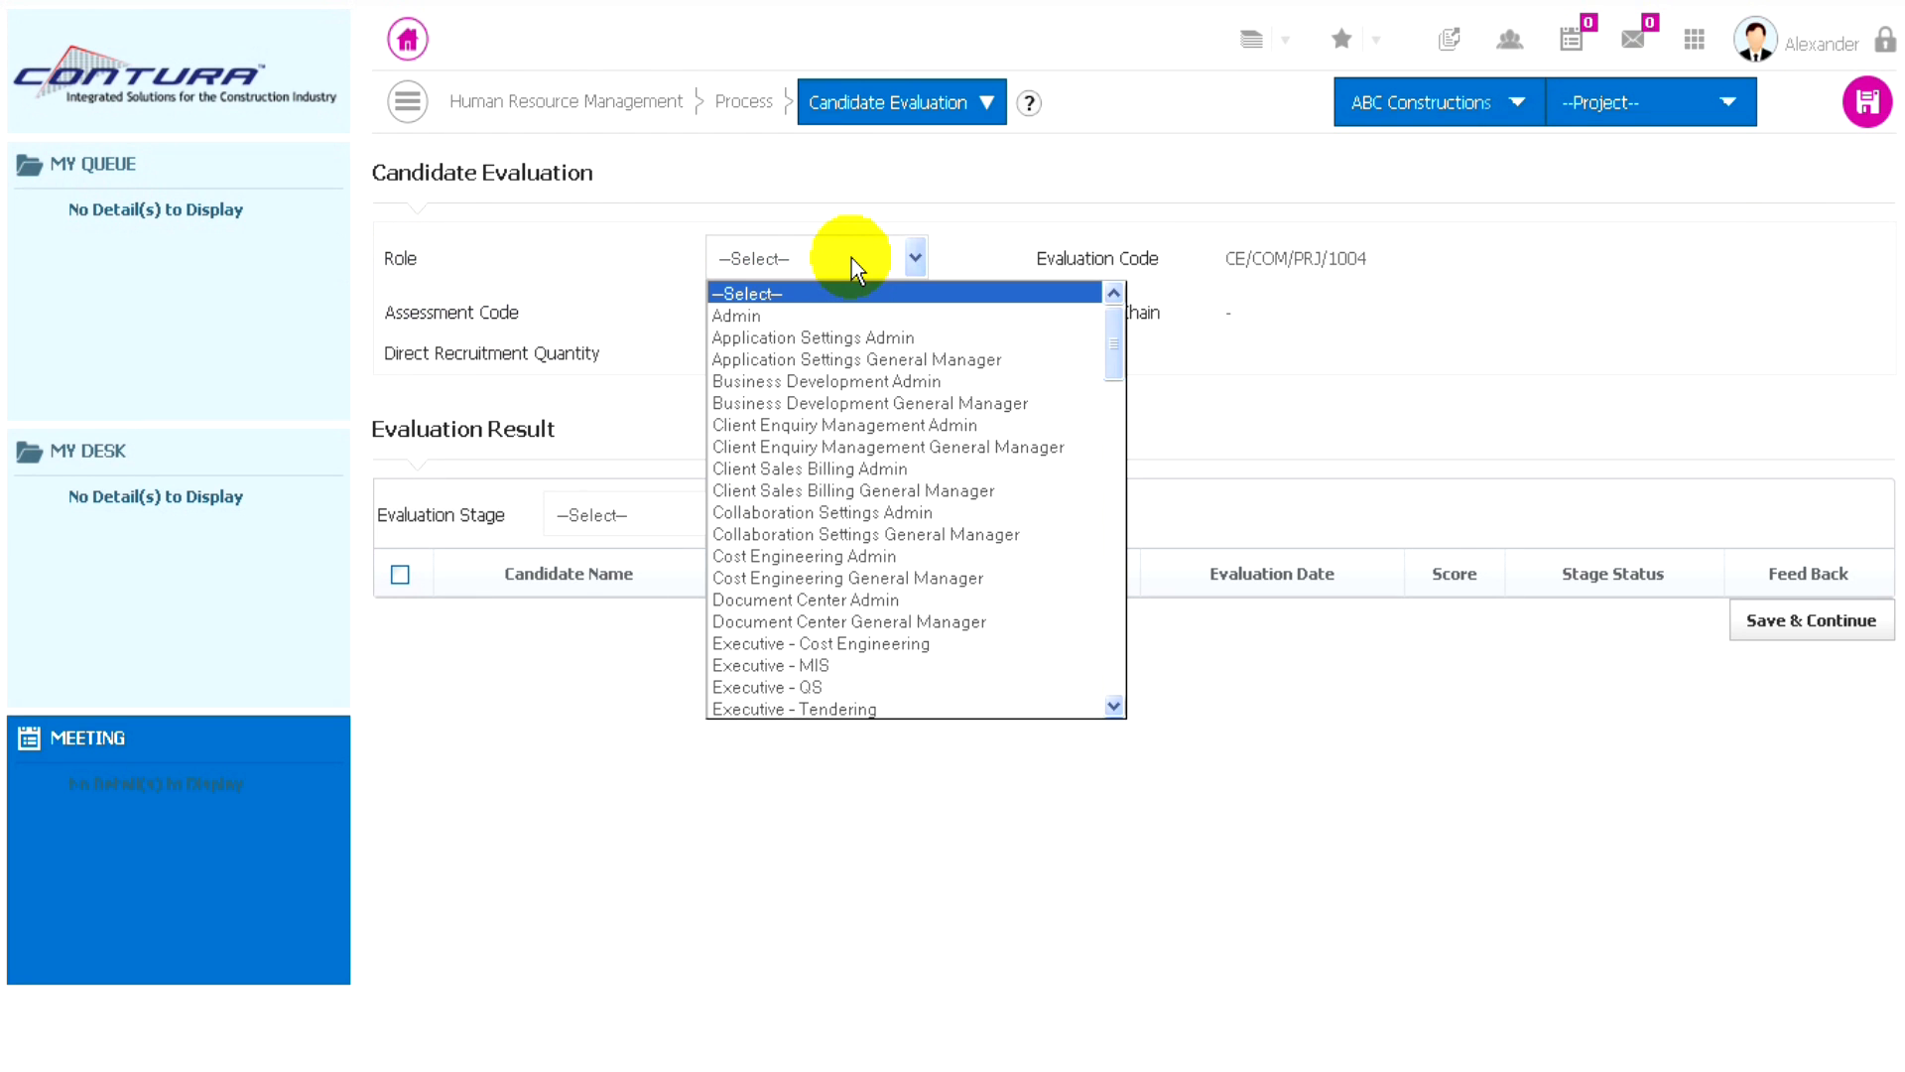
{"action": "left_click", "coordinate": [784, 383]}
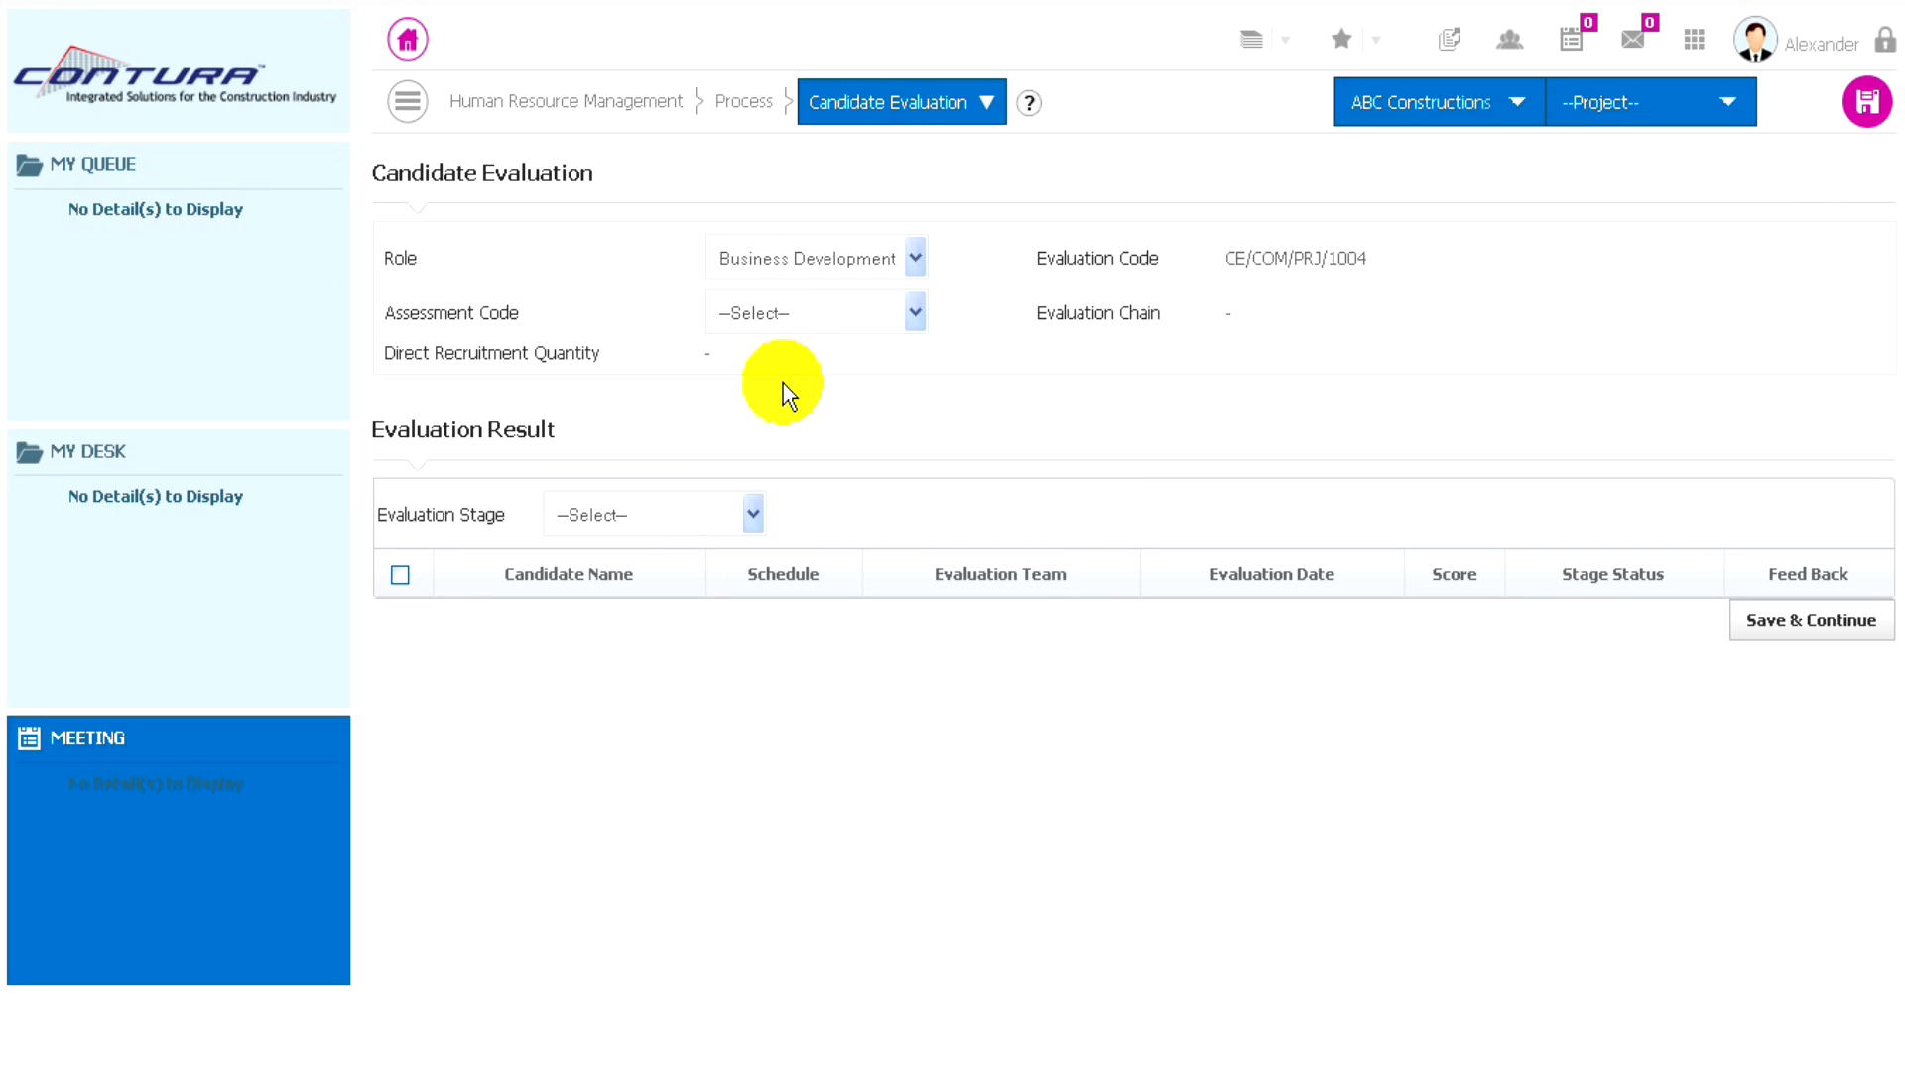
{"action": "left_click", "coordinate": [855, 313]}
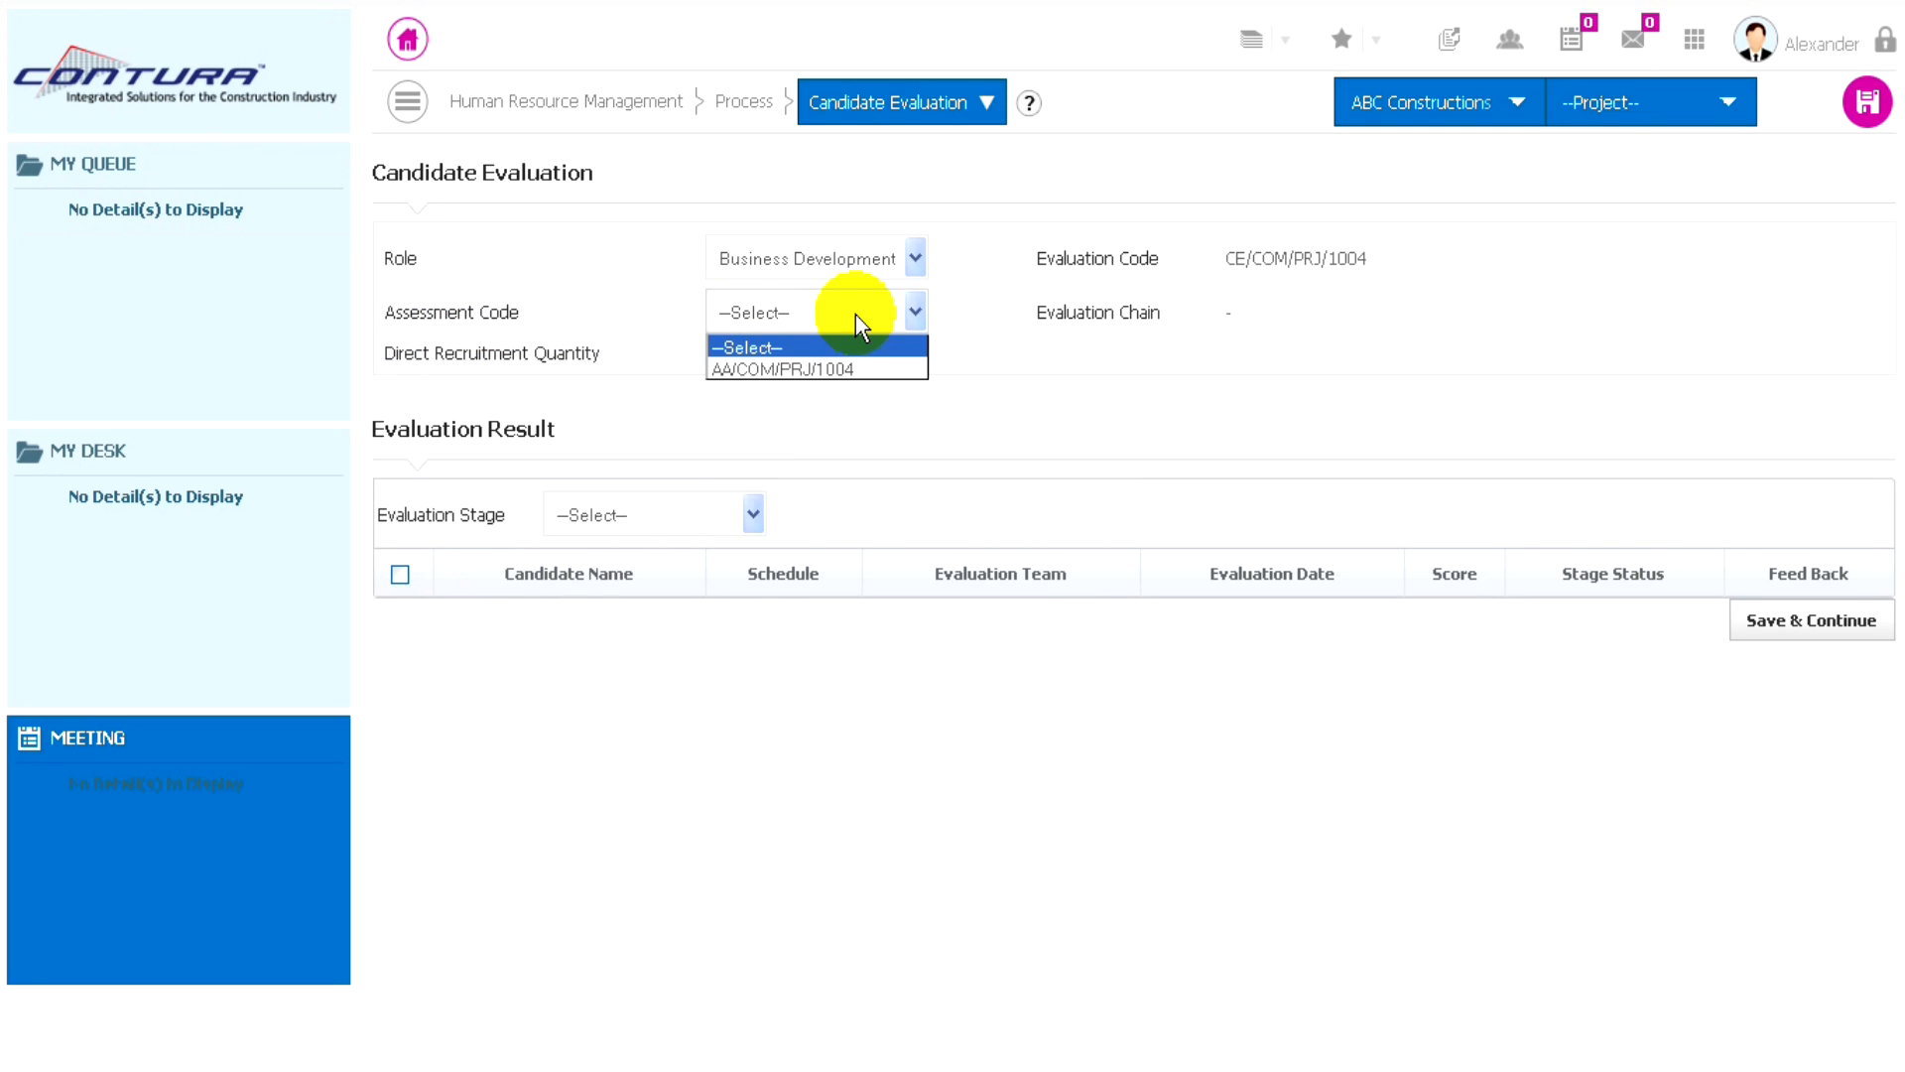
{"action": "left_click", "coordinate": [794, 368]}
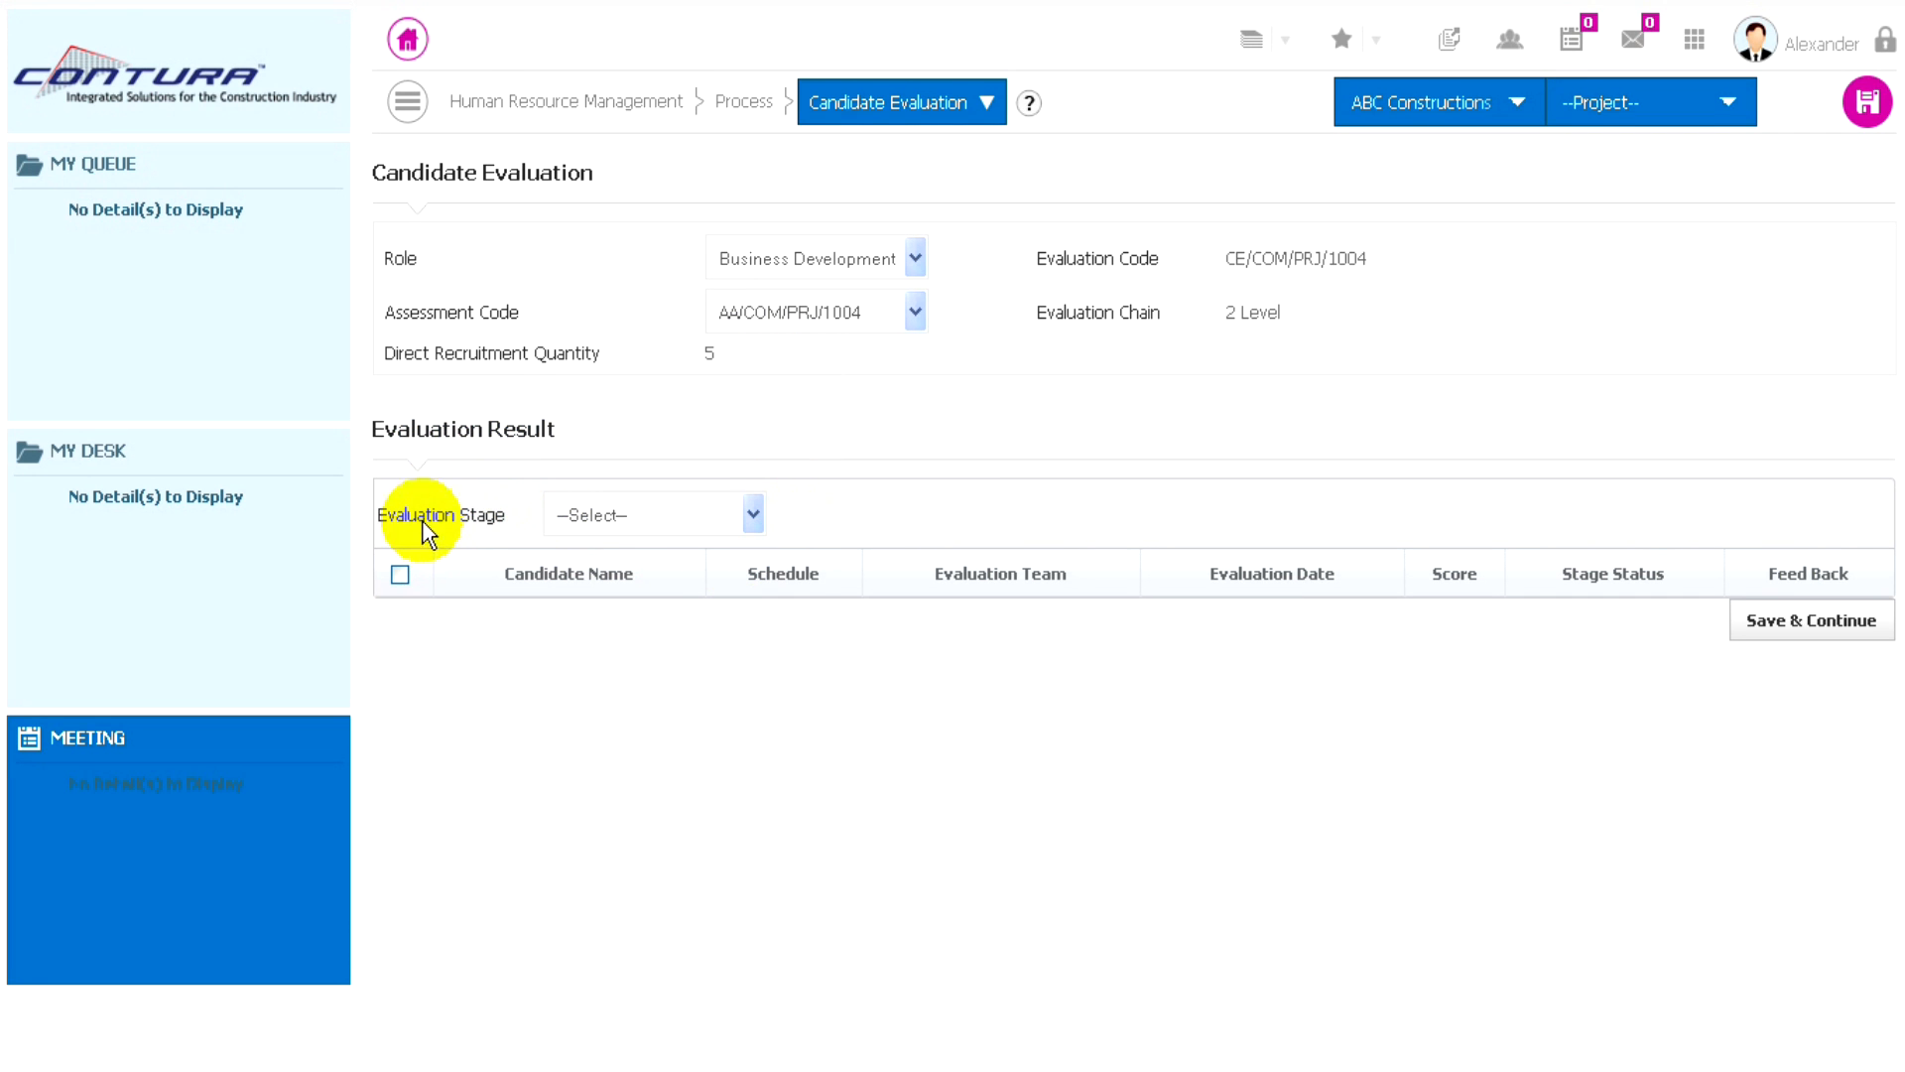
- Choose Written Test as the evaluation stage and include all listed candidates
{"action": "left_click", "coordinate": [692, 512]}
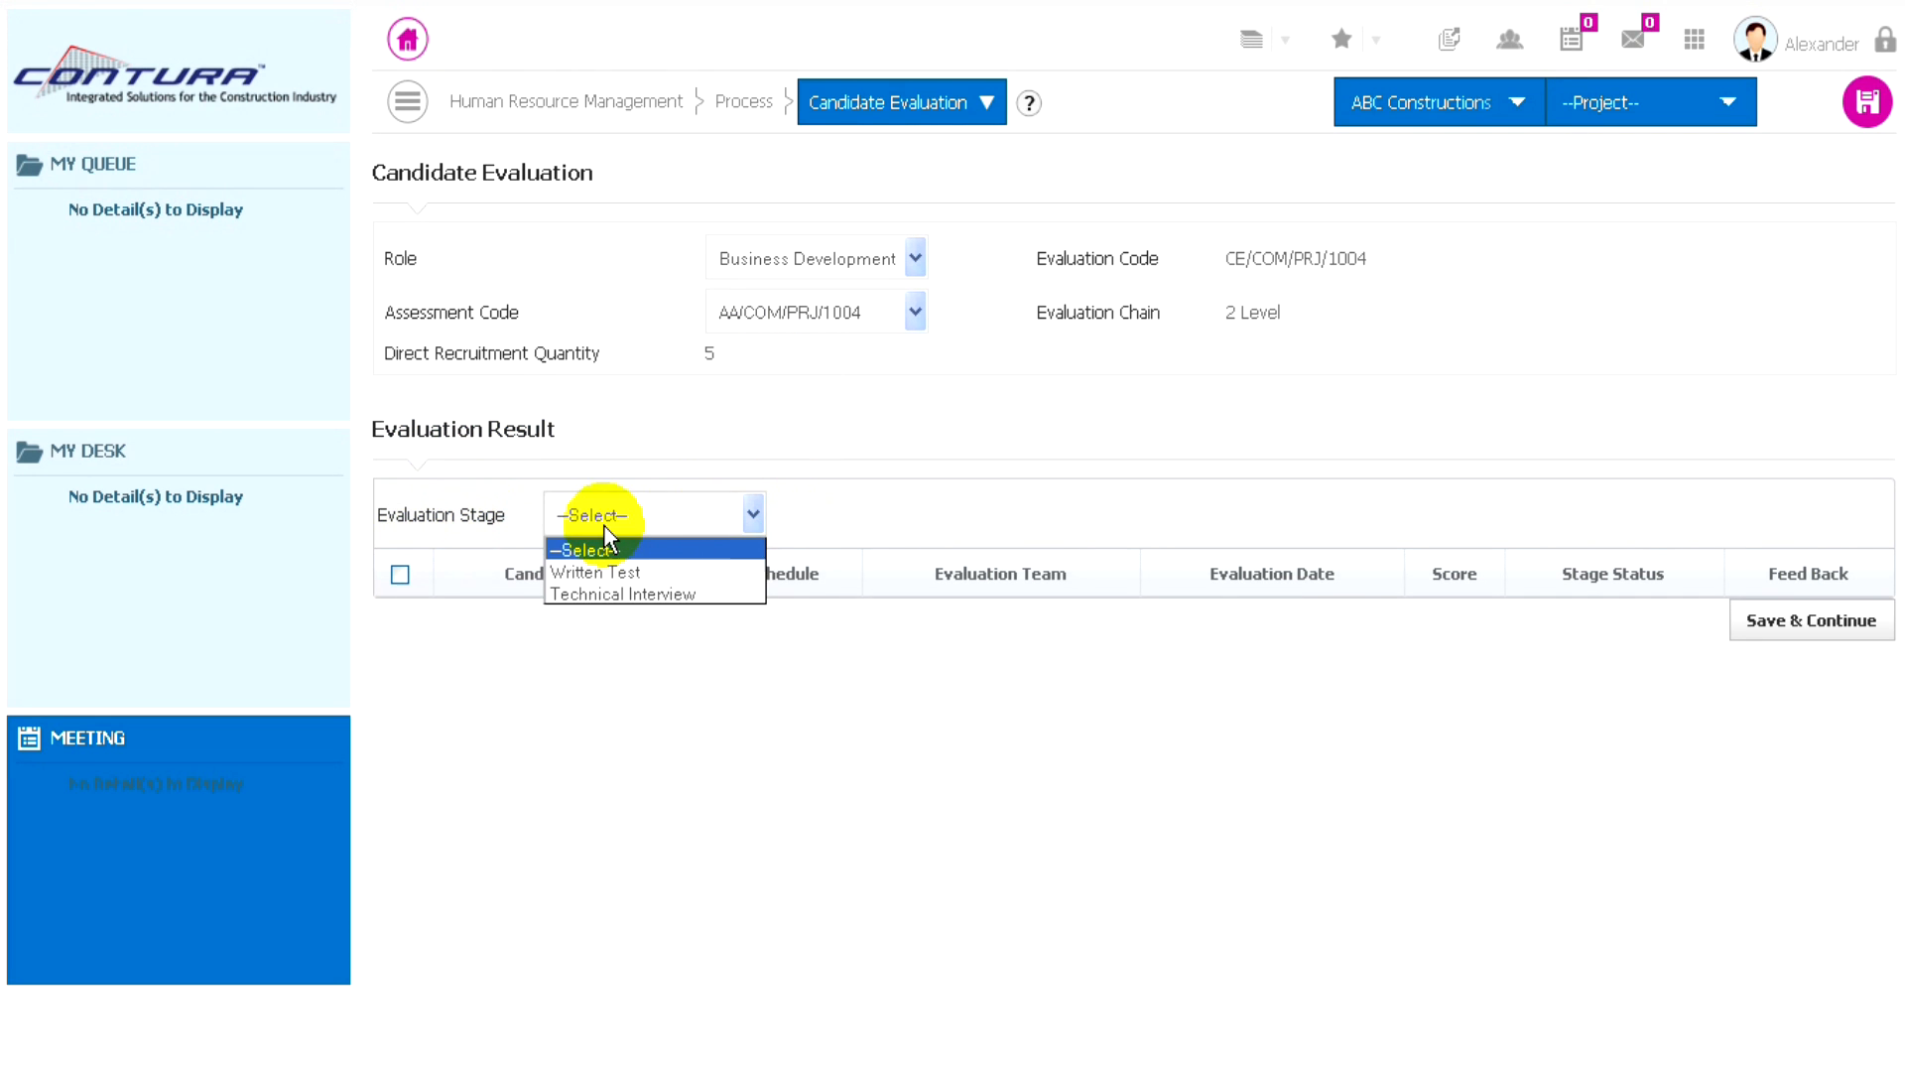
{"action": "left_click", "coordinate": [604, 571]}
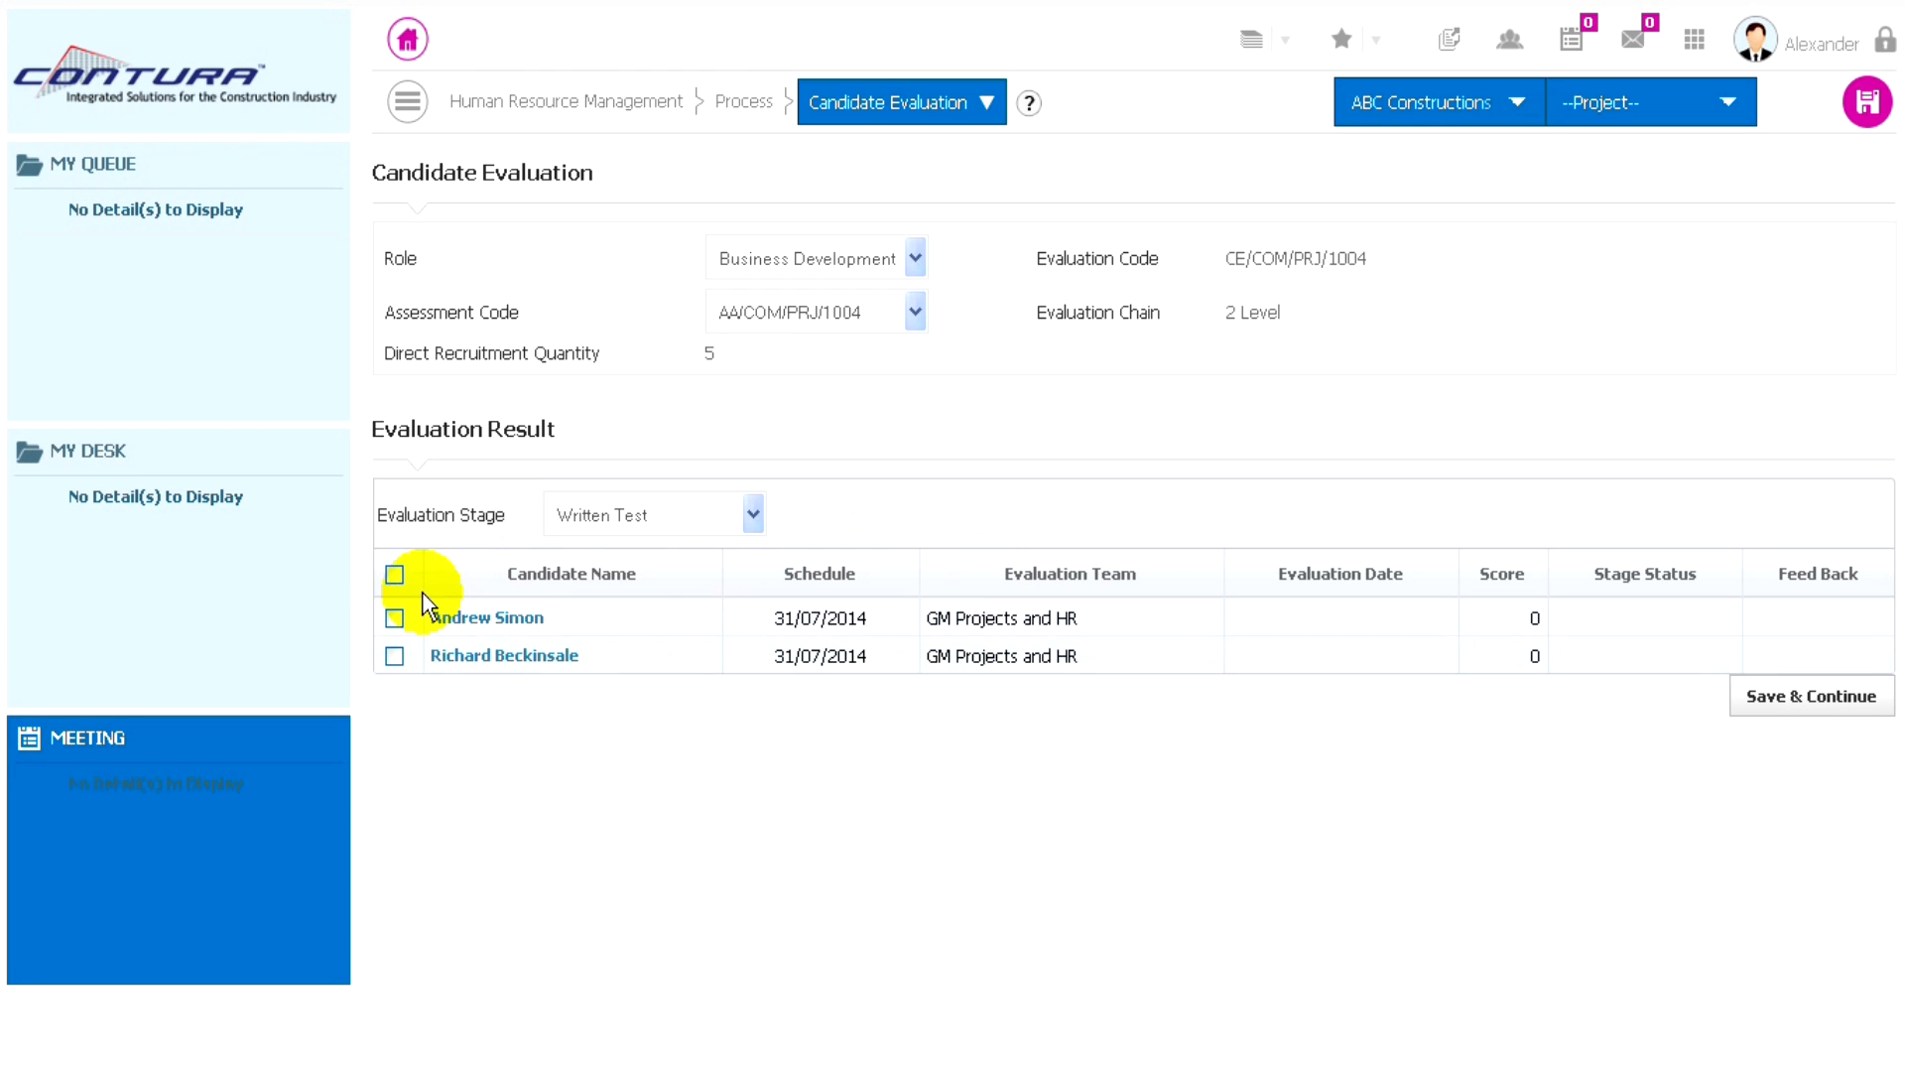
{"action": "left_click", "coordinate": [395, 573]}
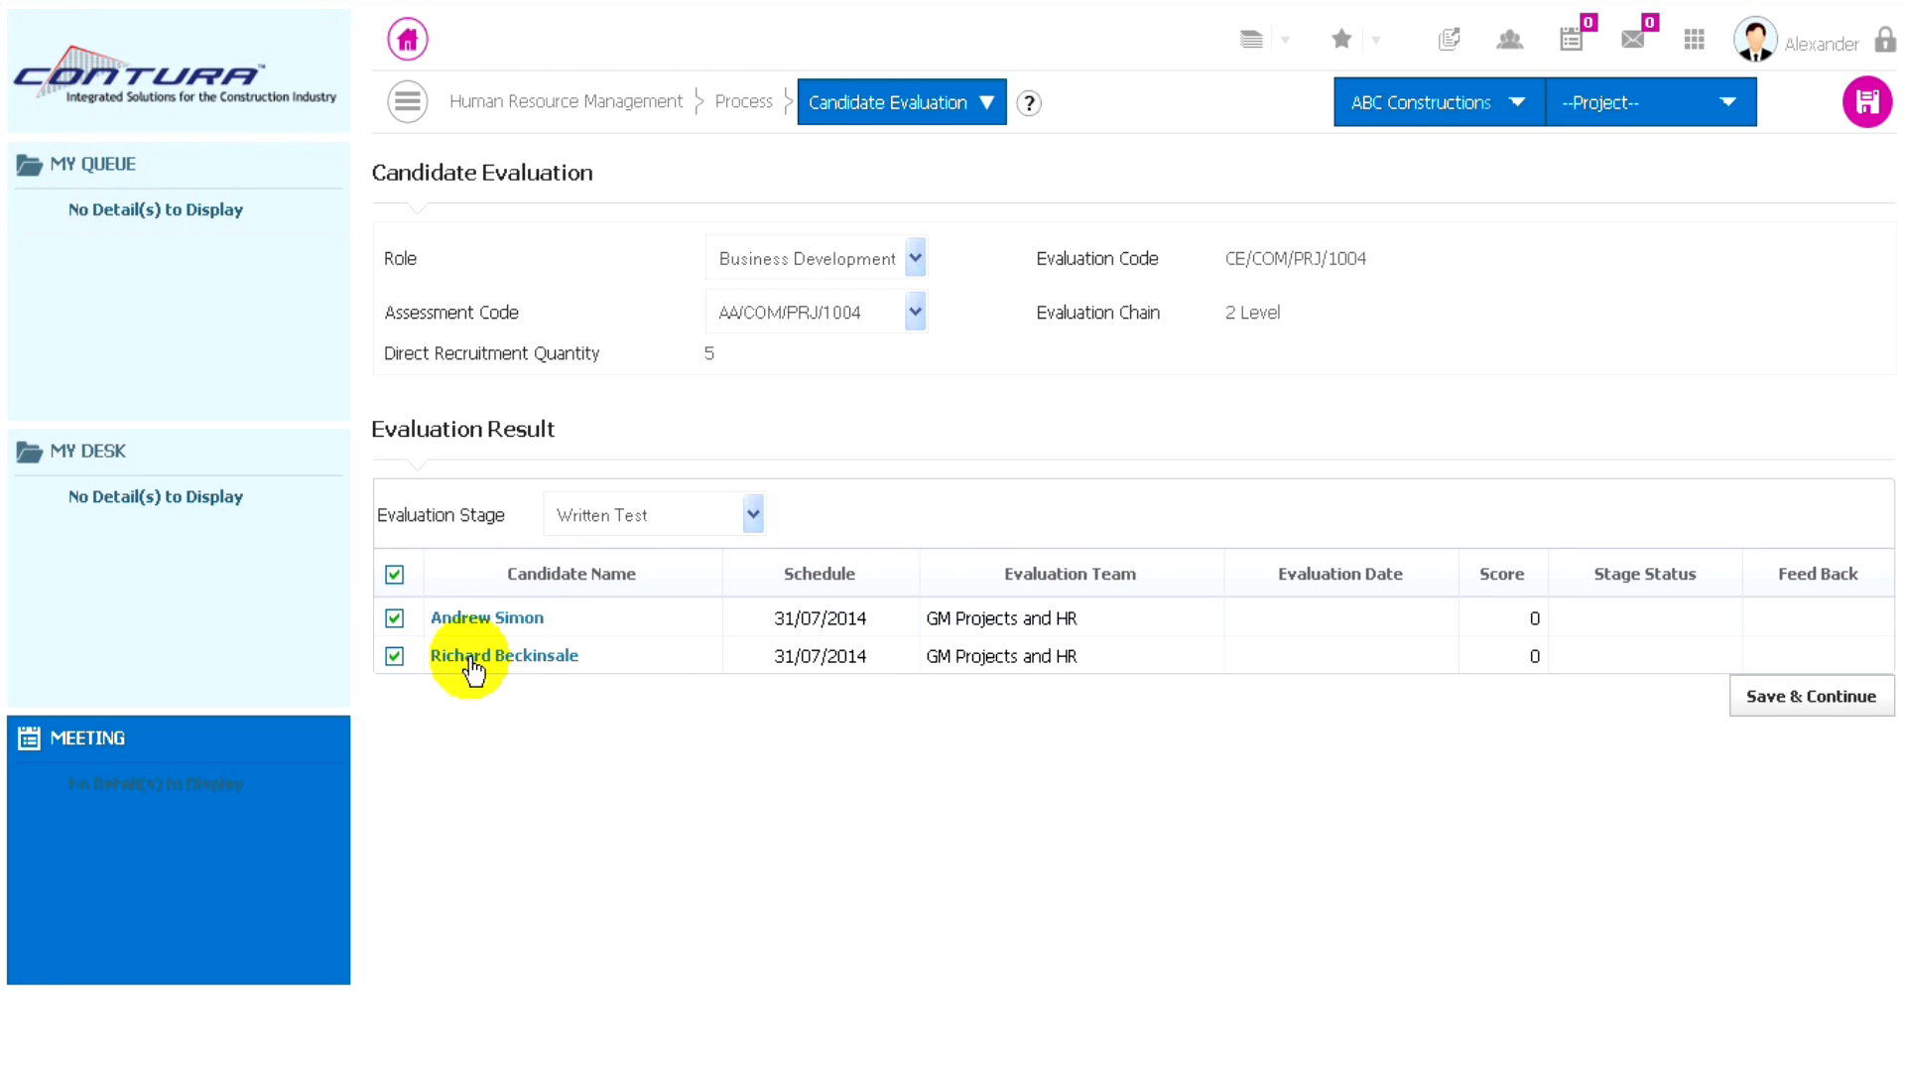
- Record the first candidate's written test with score 4, stage status Completed and feedback "Good", and save the entry
{"action": "left_click", "coordinate": [483, 621]}
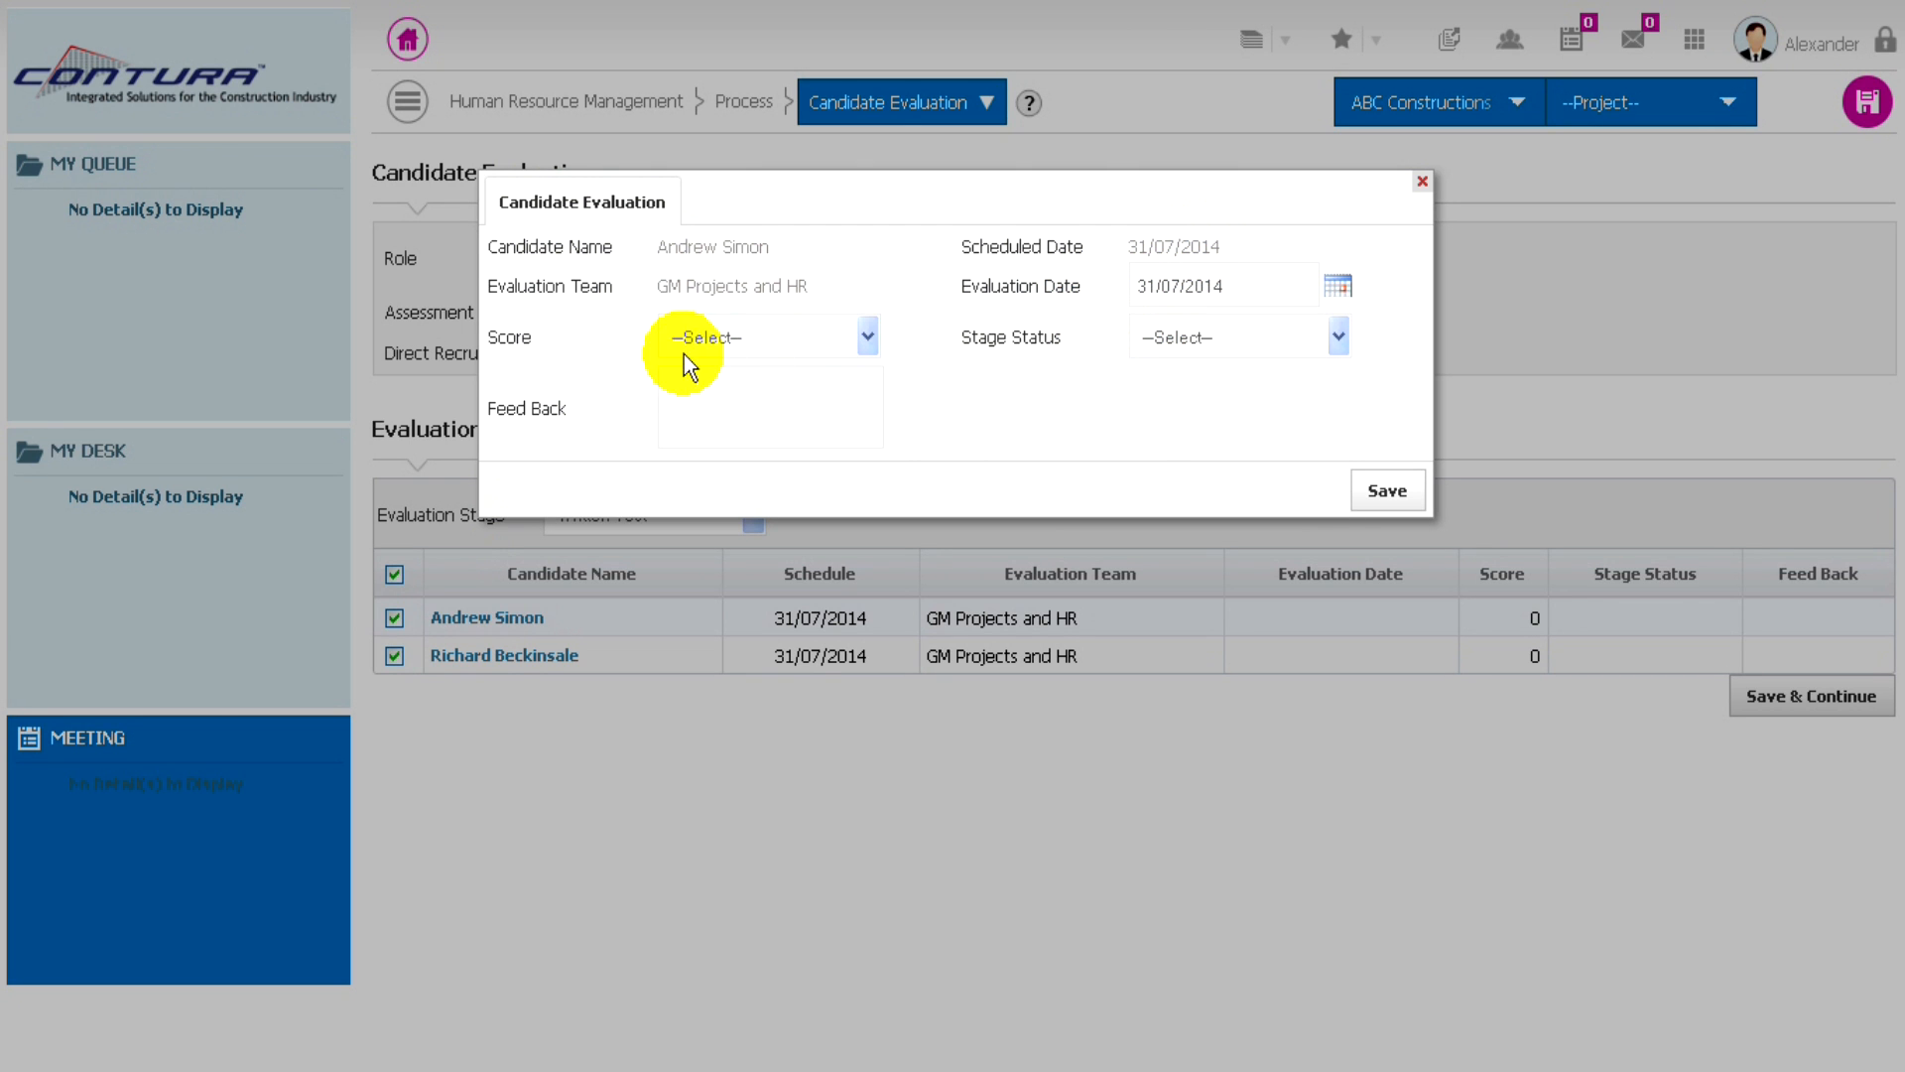
{"action": "left_click", "coordinate": [838, 333]}
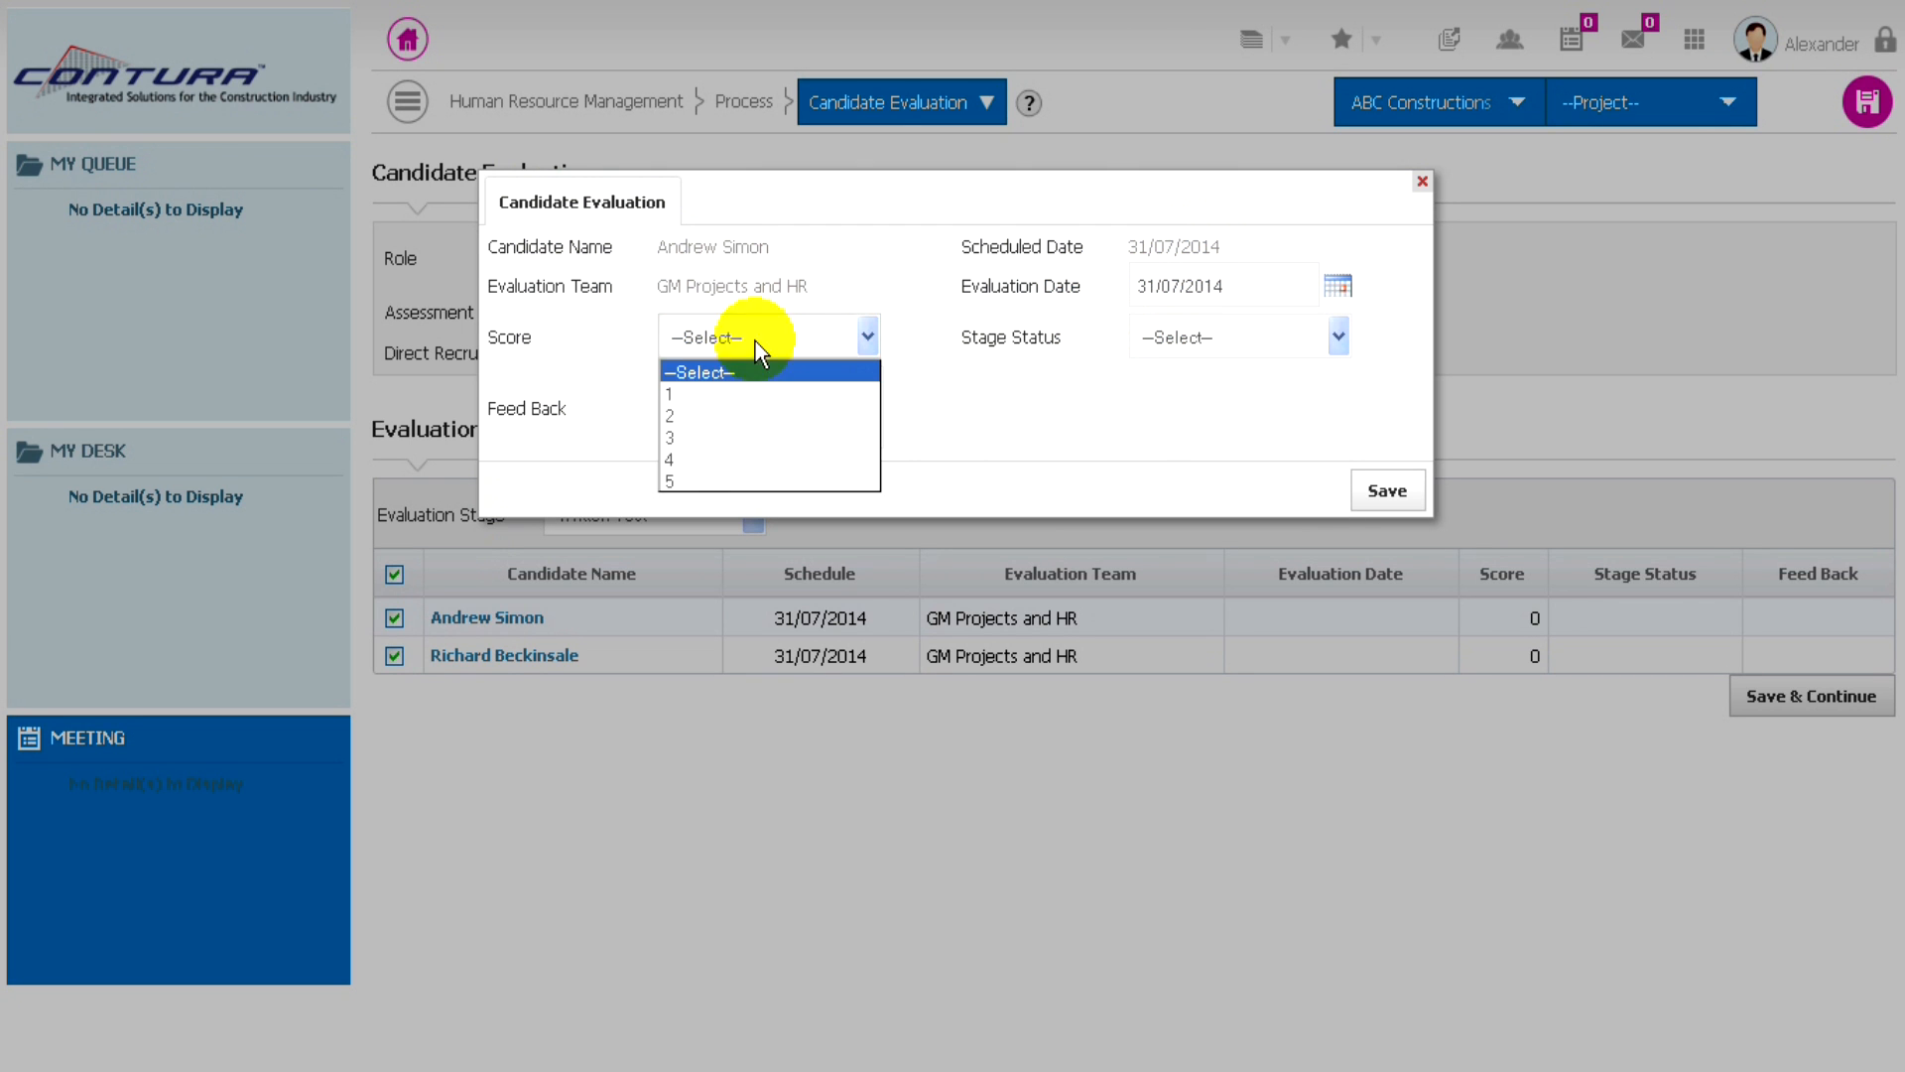
{"action": "left_click", "coordinate": [674, 459]}
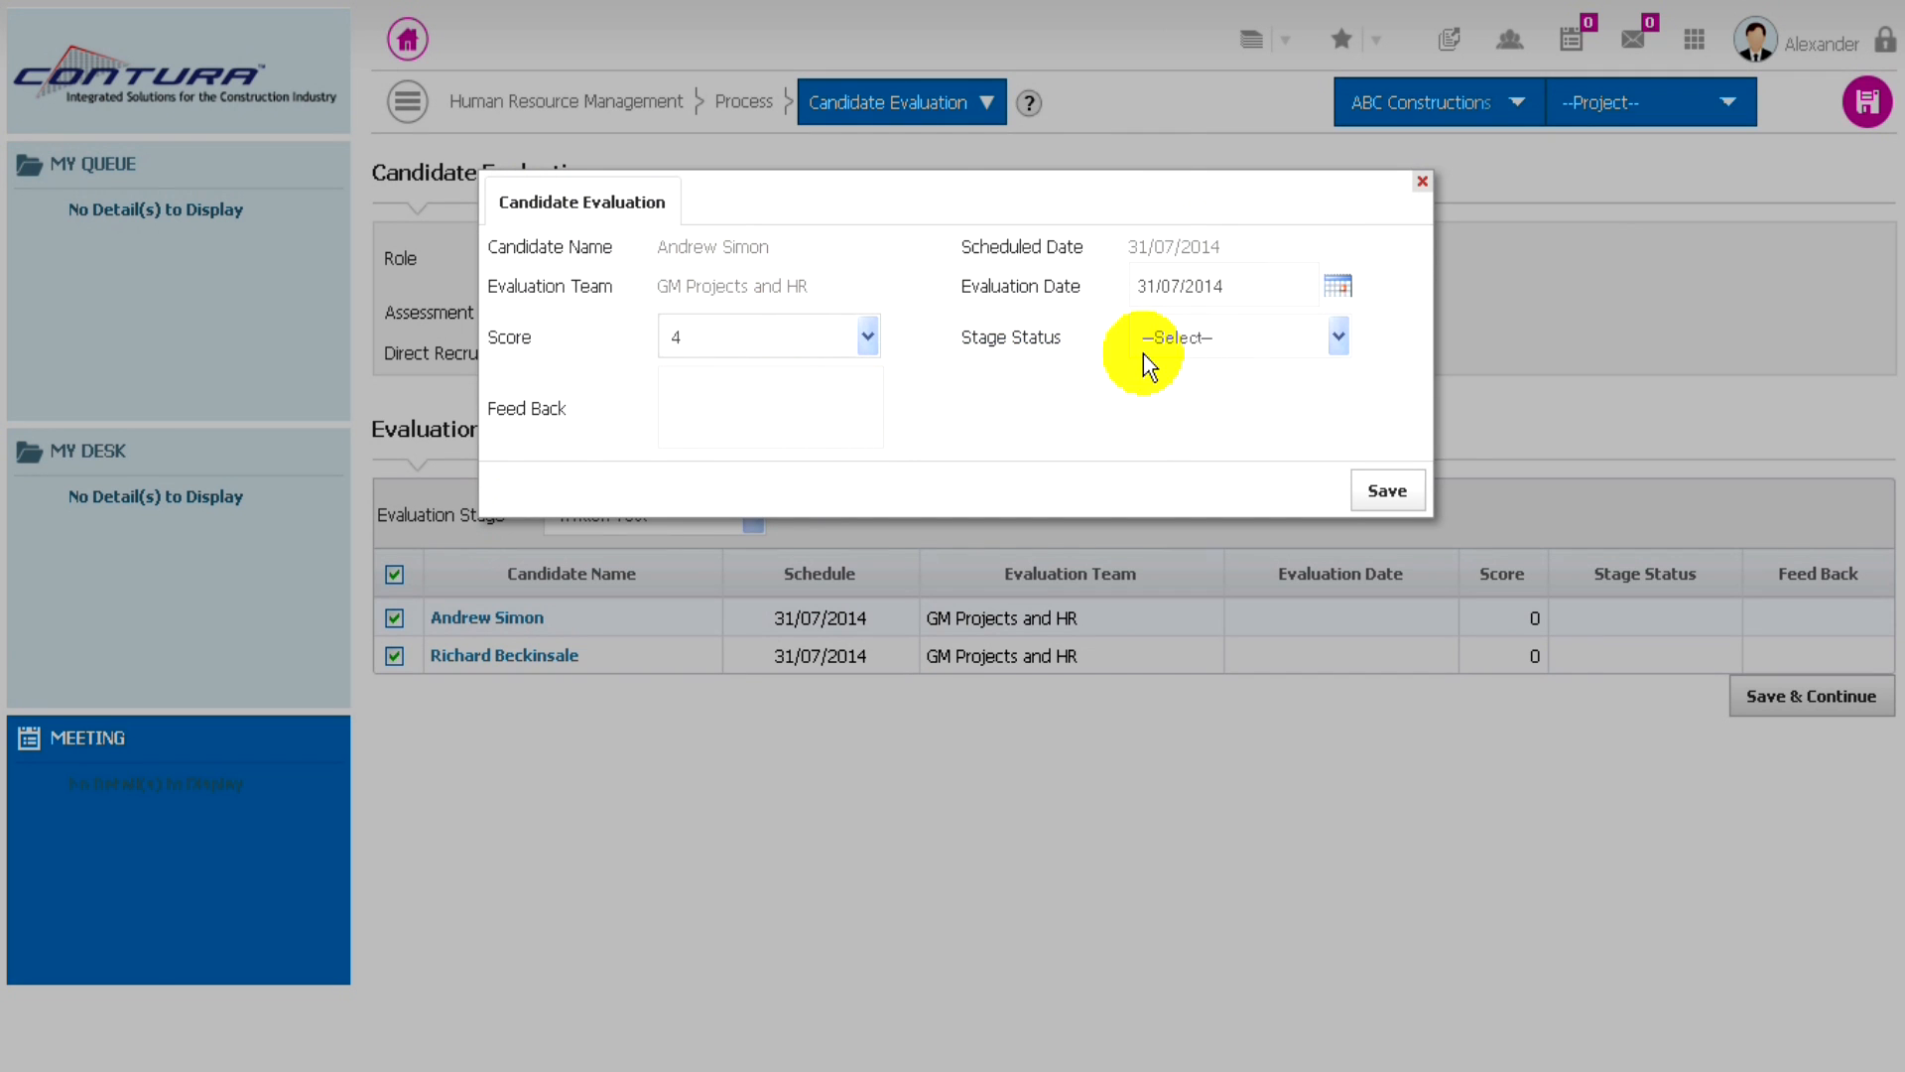
{"action": "left_click", "coordinate": [1203, 335]}
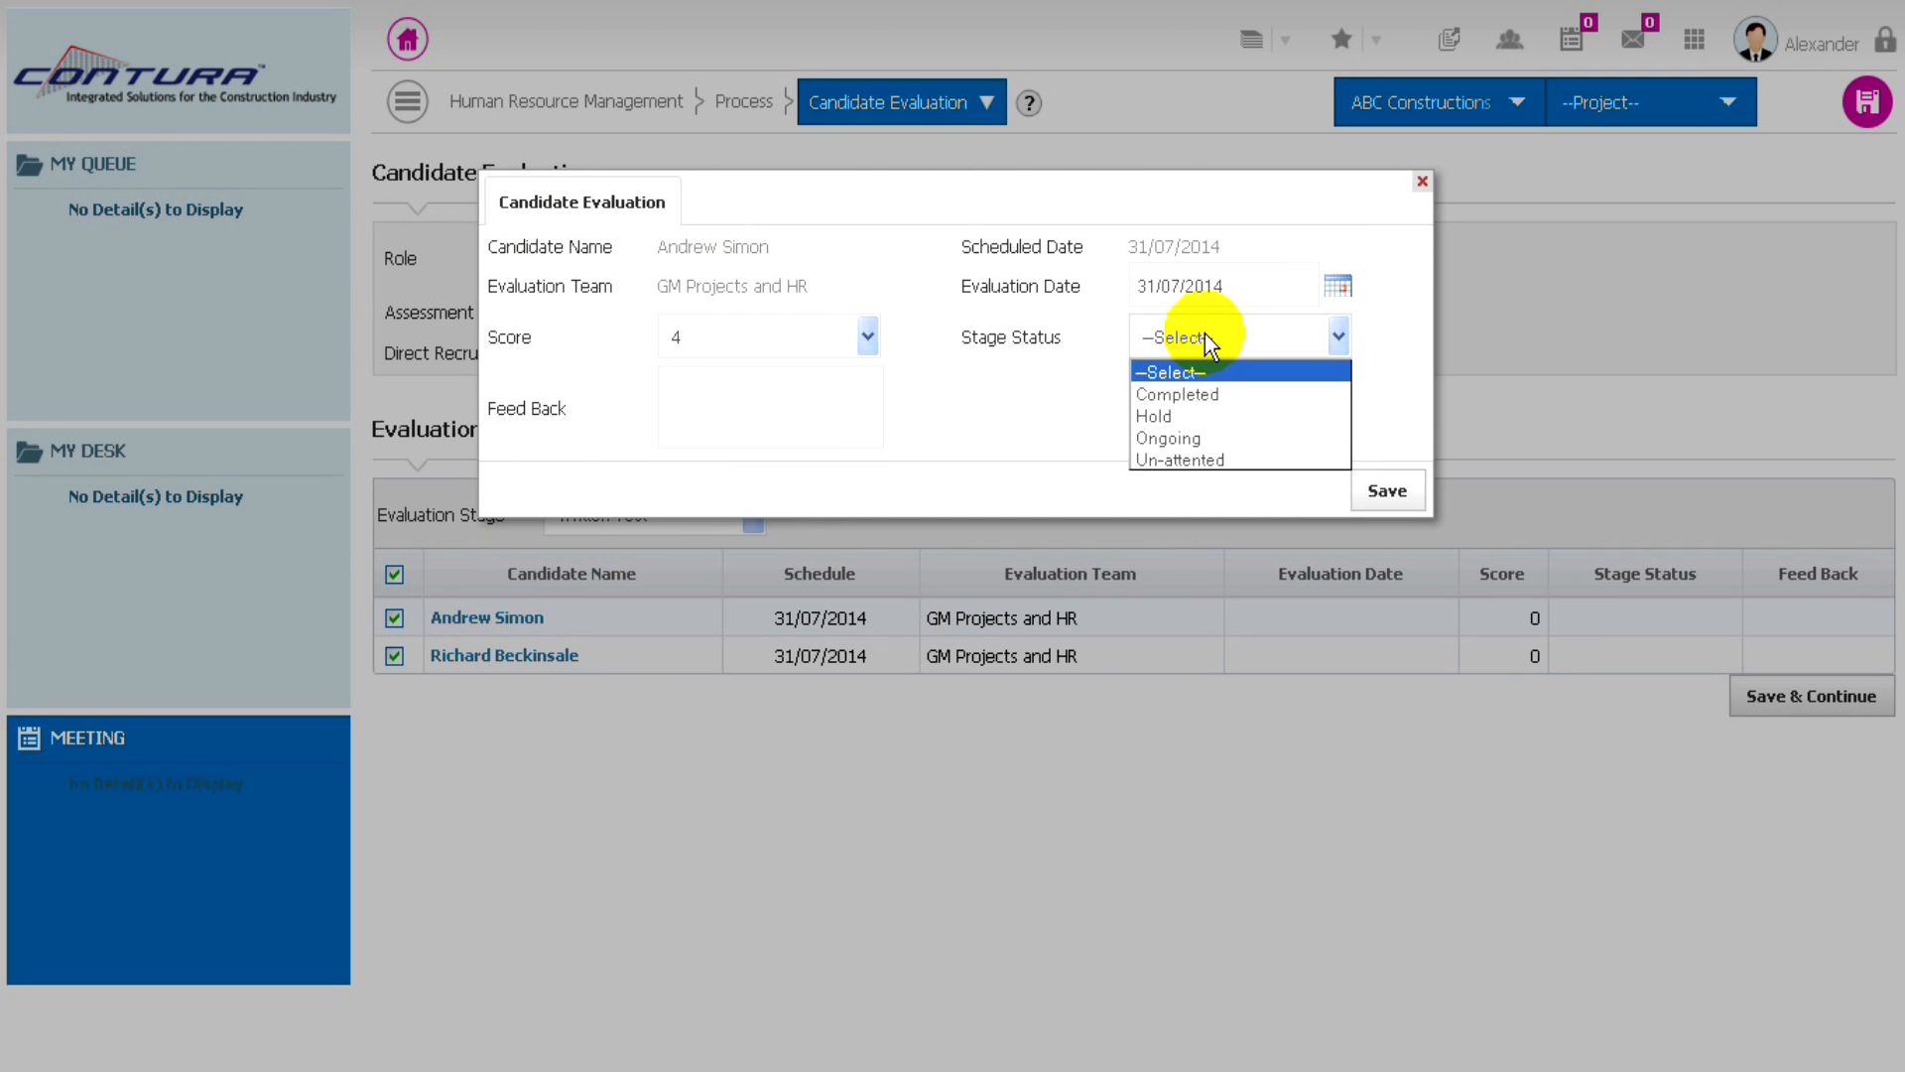
{"action": "left_click", "coordinate": [1184, 397]}
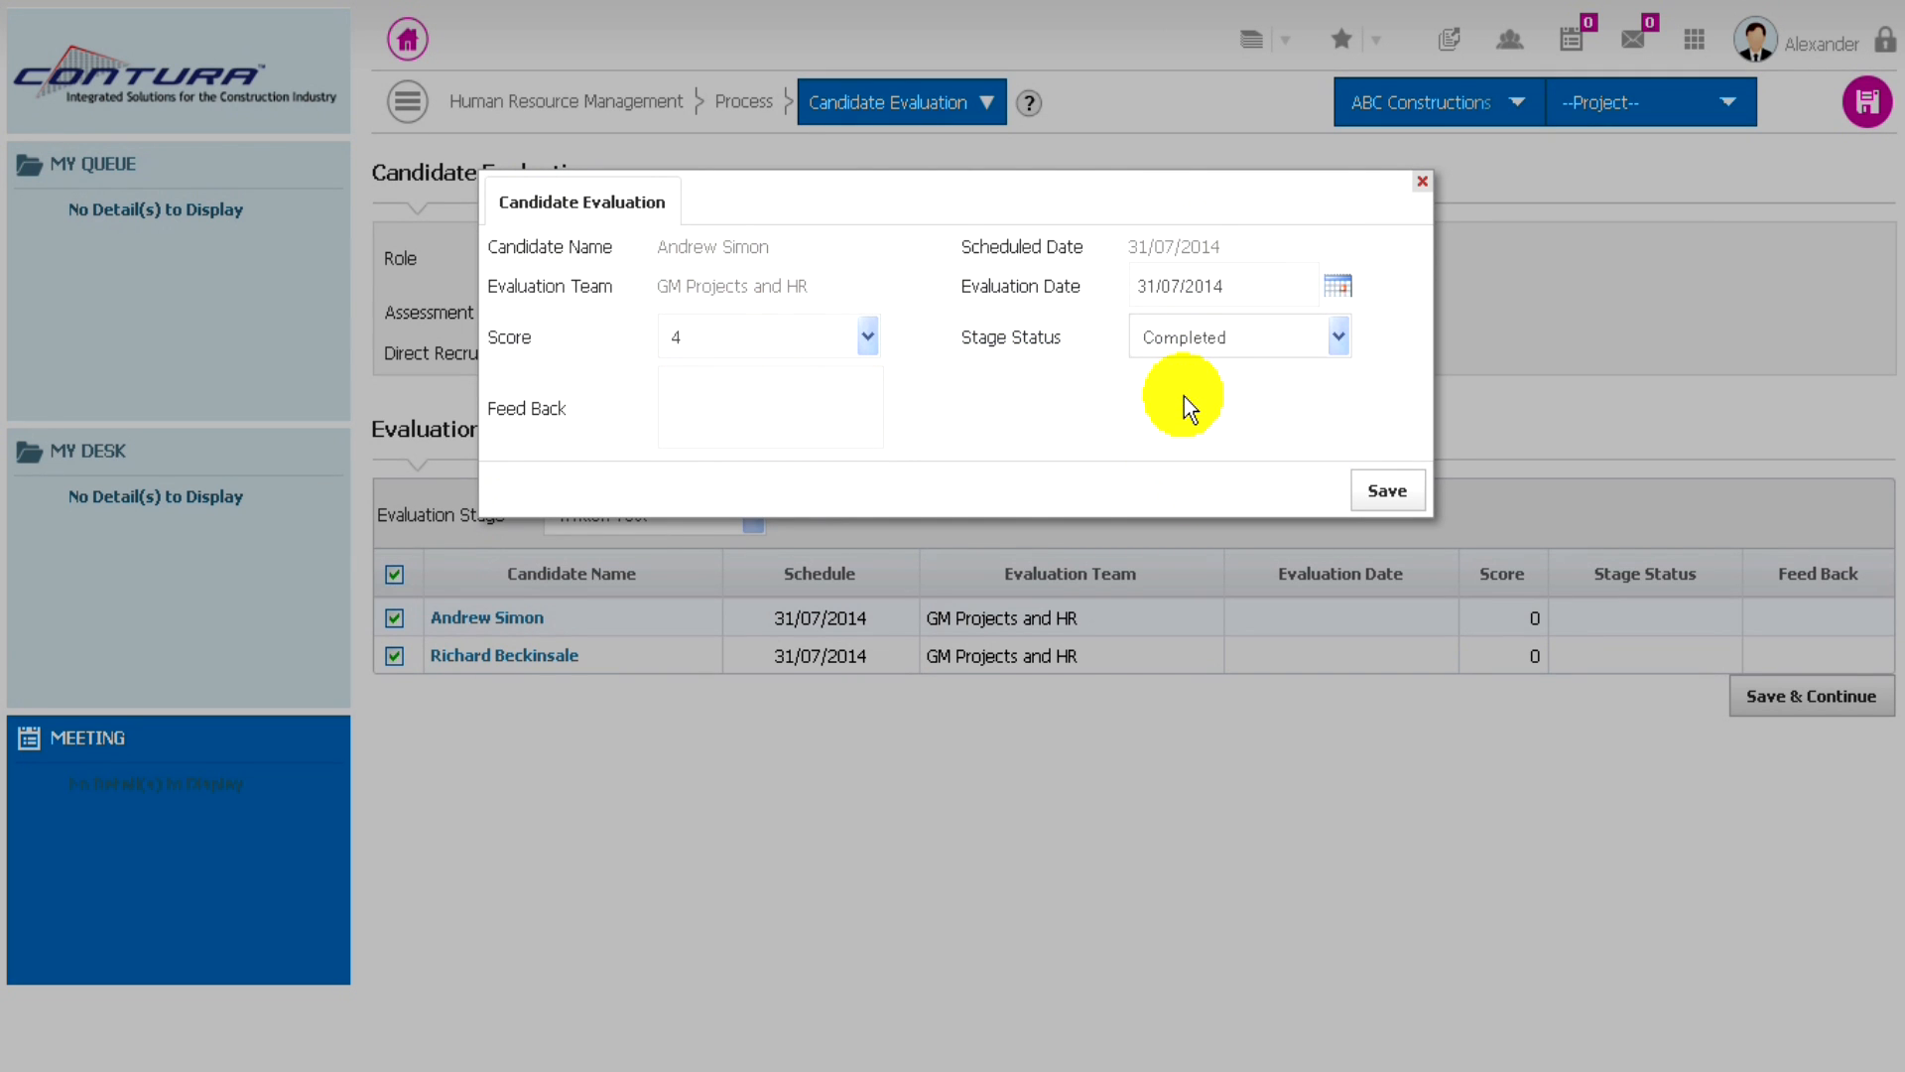
{"action": "left_click", "coordinate": [693, 406]}
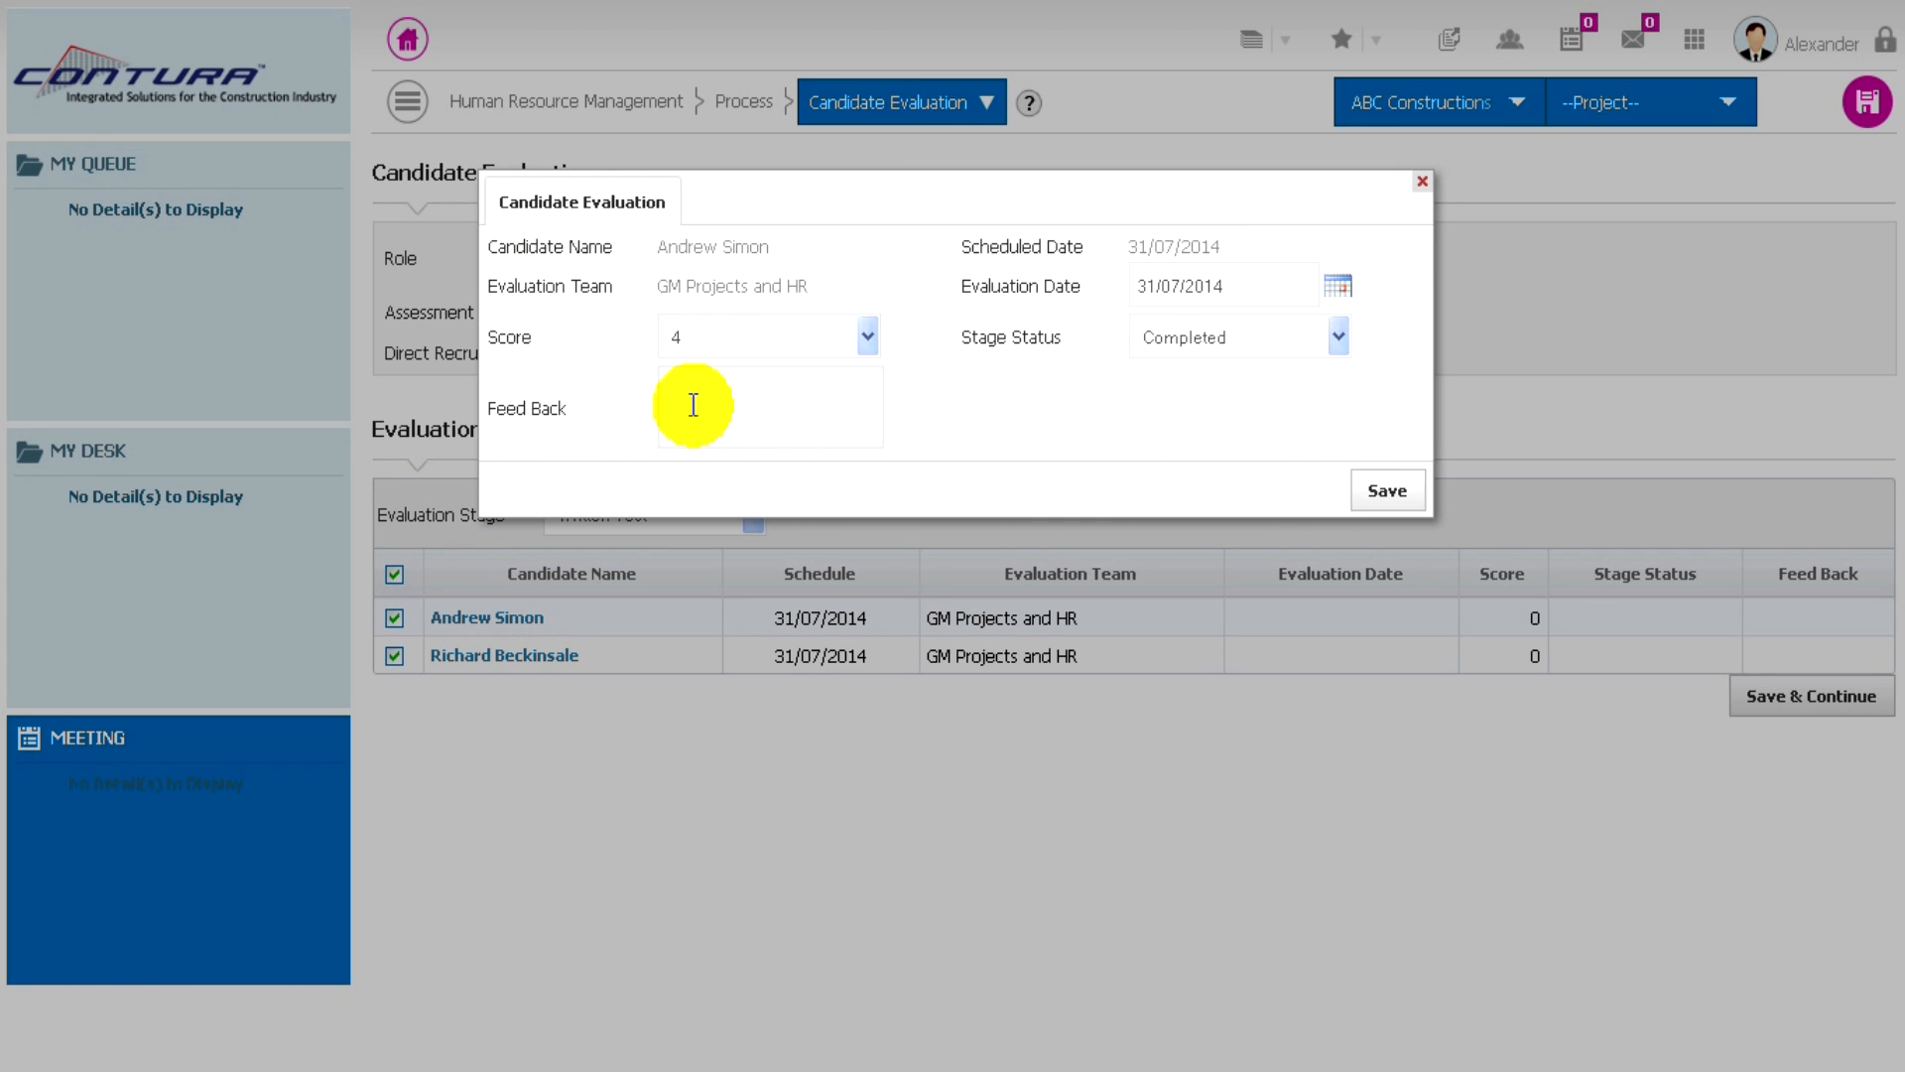
{"action": "type", "text": "Good"}
{"action": "left_click", "coordinate": [1380, 492]}
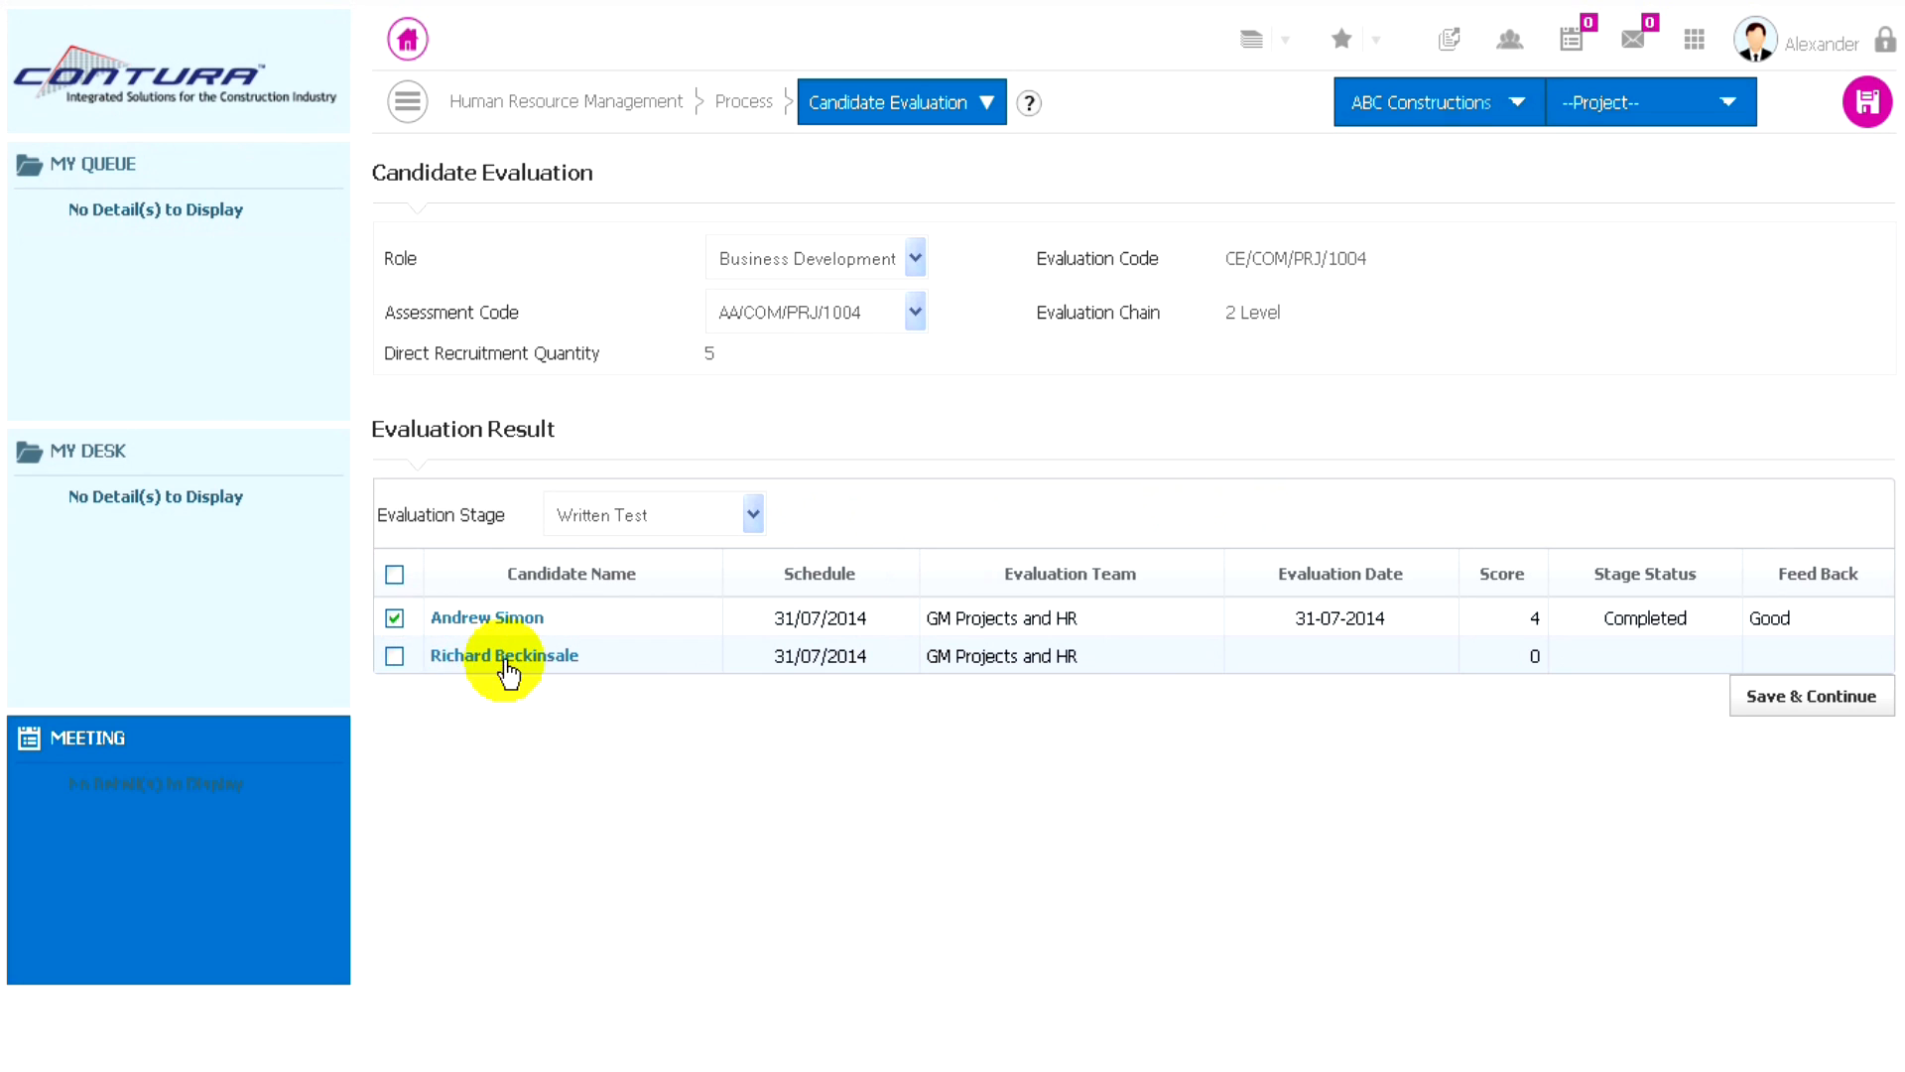
- Include the second candidate, save their written test with score 4, status Completed and feedback "good", and save the stage to continue
{"action": "left_click", "coordinate": [395, 656]}
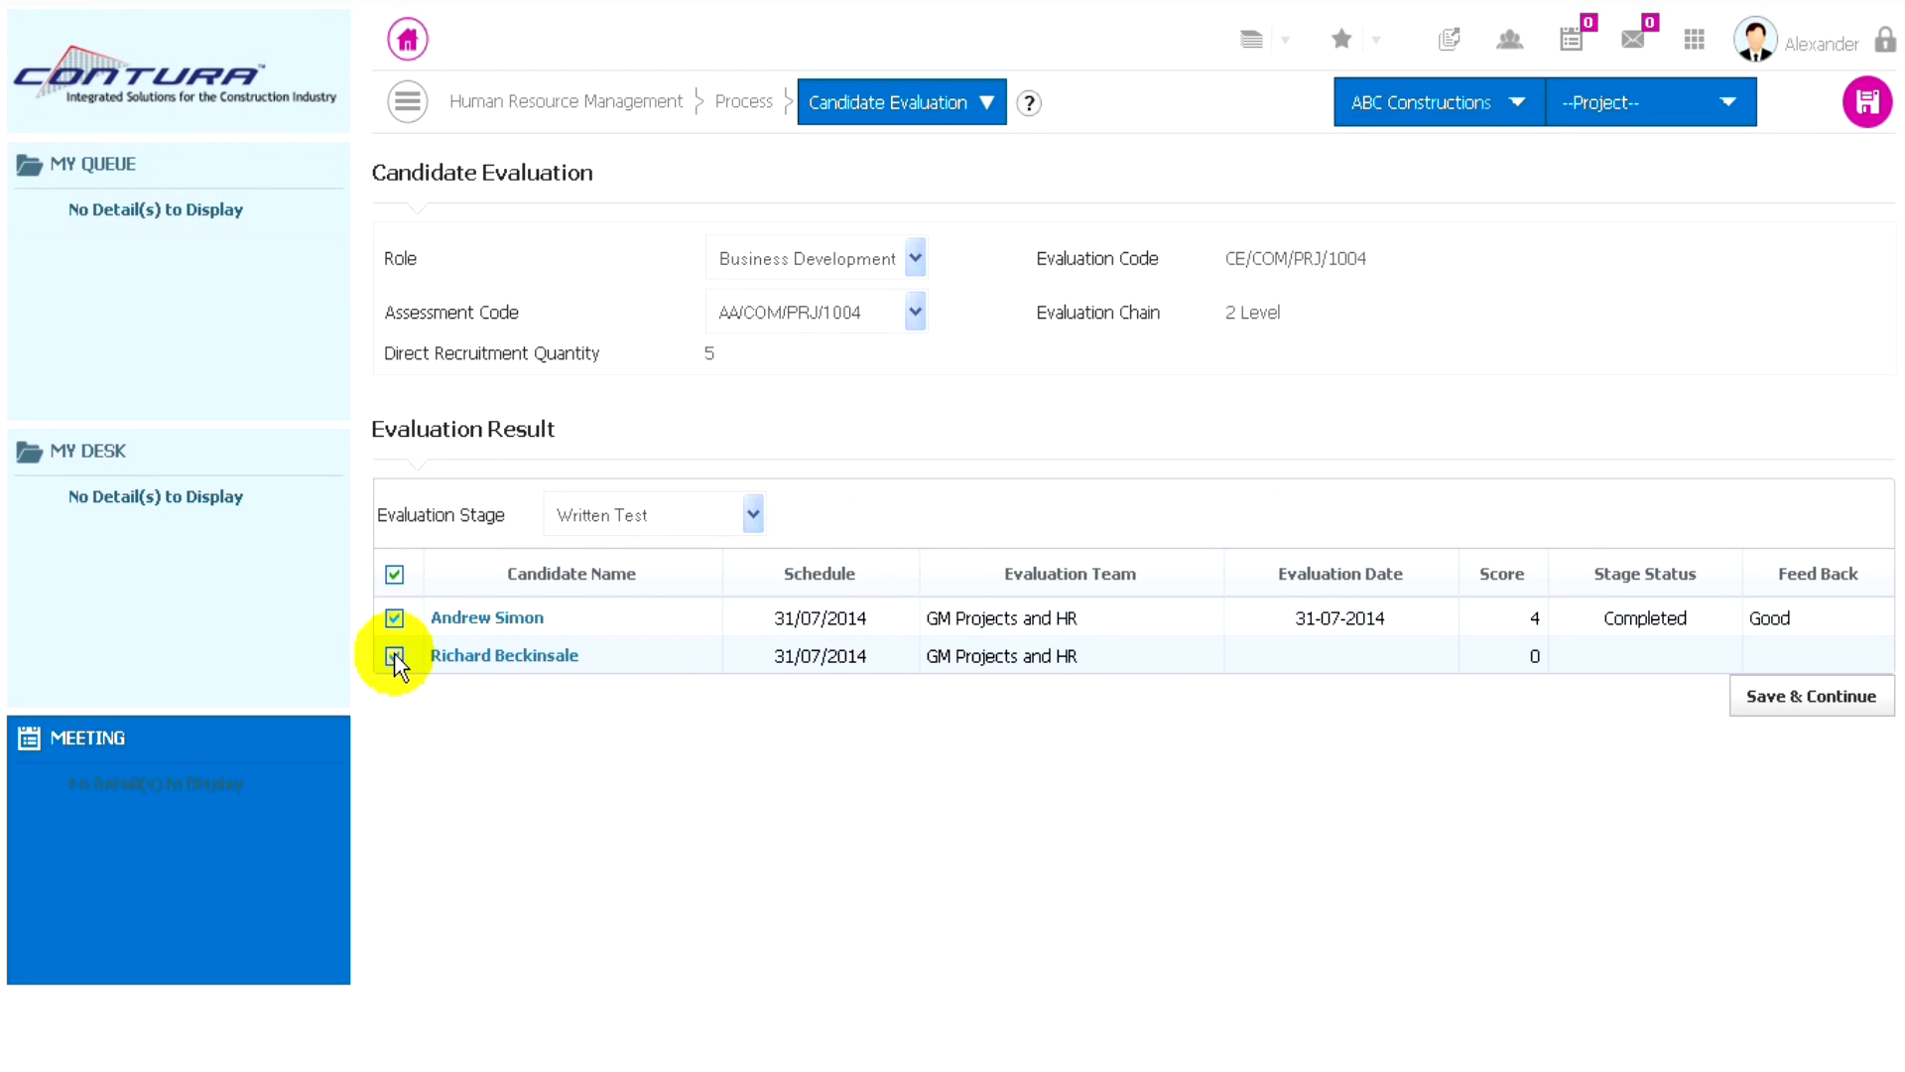
{"action": "left_click", "coordinate": [505, 655]}
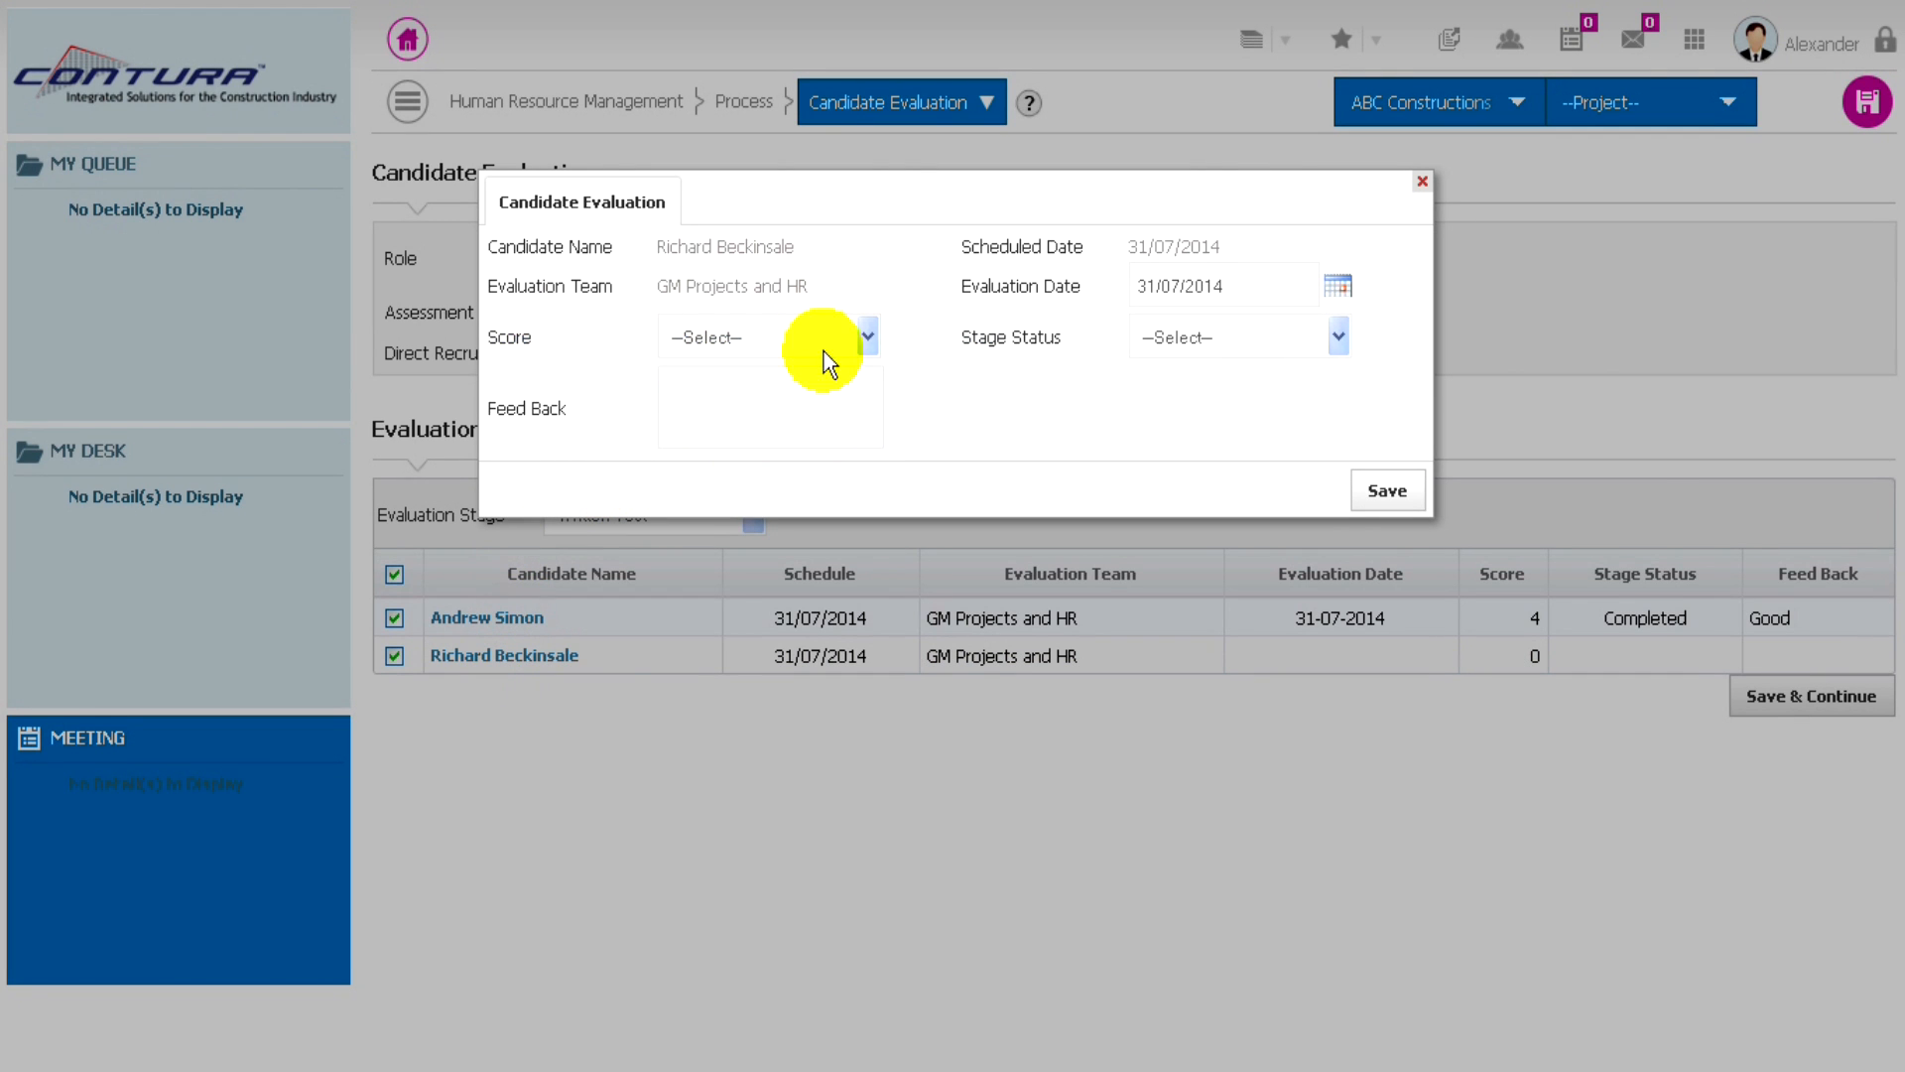
{"action": "left_click", "coordinate": [850, 334]}
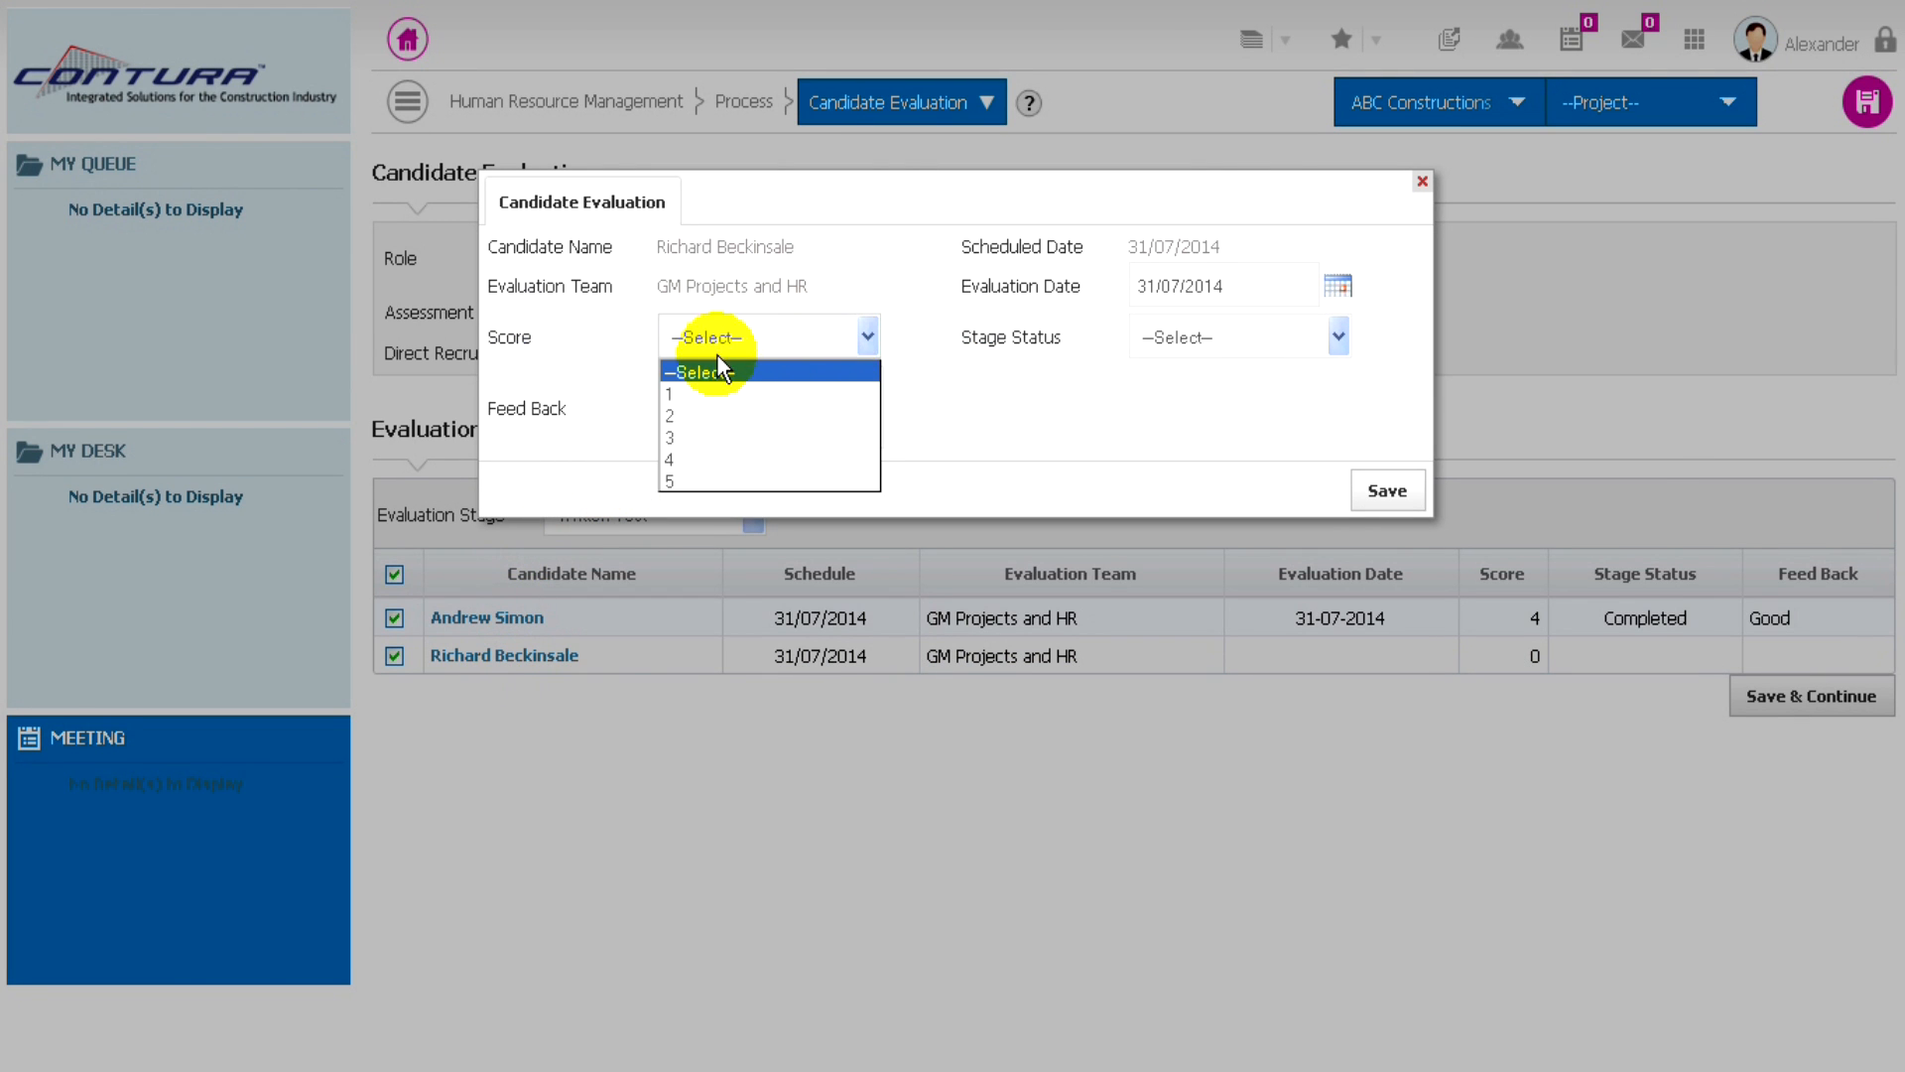
{"action": "left_click", "coordinate": [677, 459]}
{"action": "left_click", "coordinate": [1191, 342]}
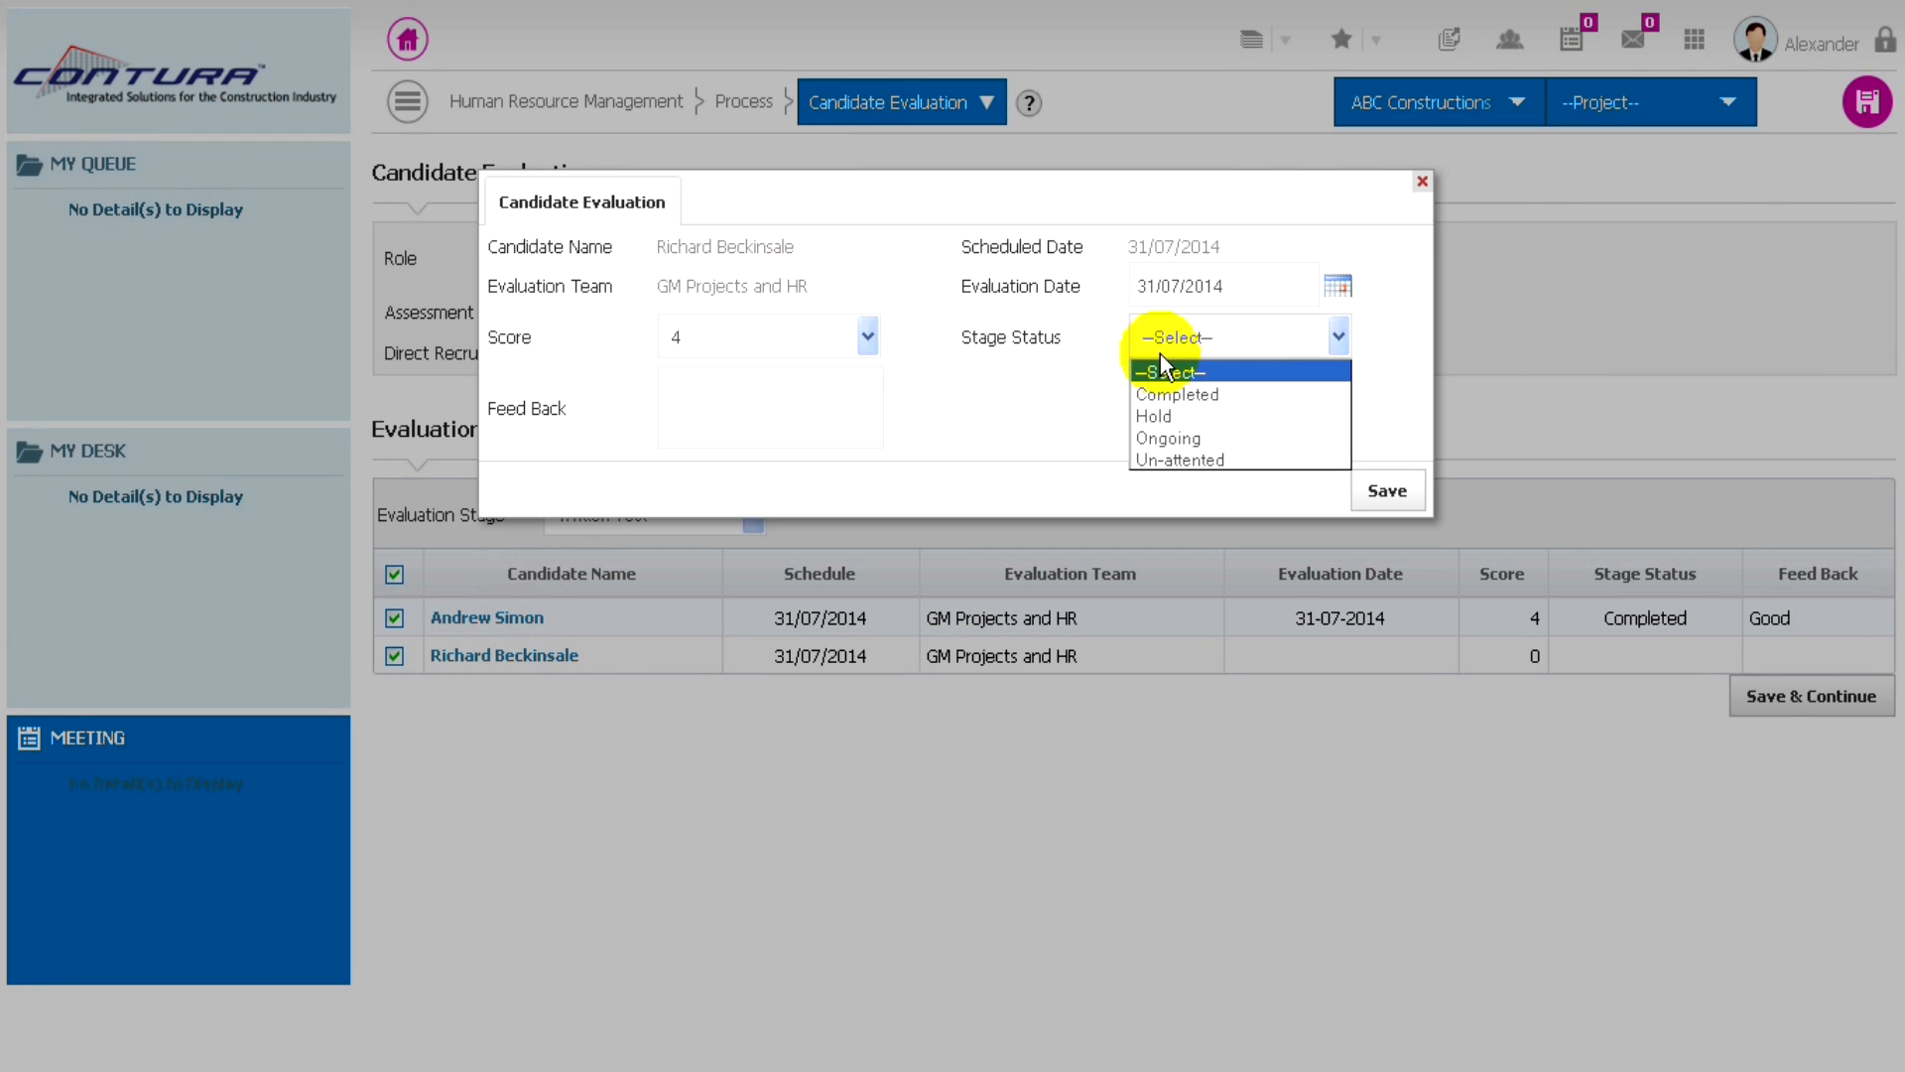
{"action": "left_click", "coordinate": [1177, 394]}
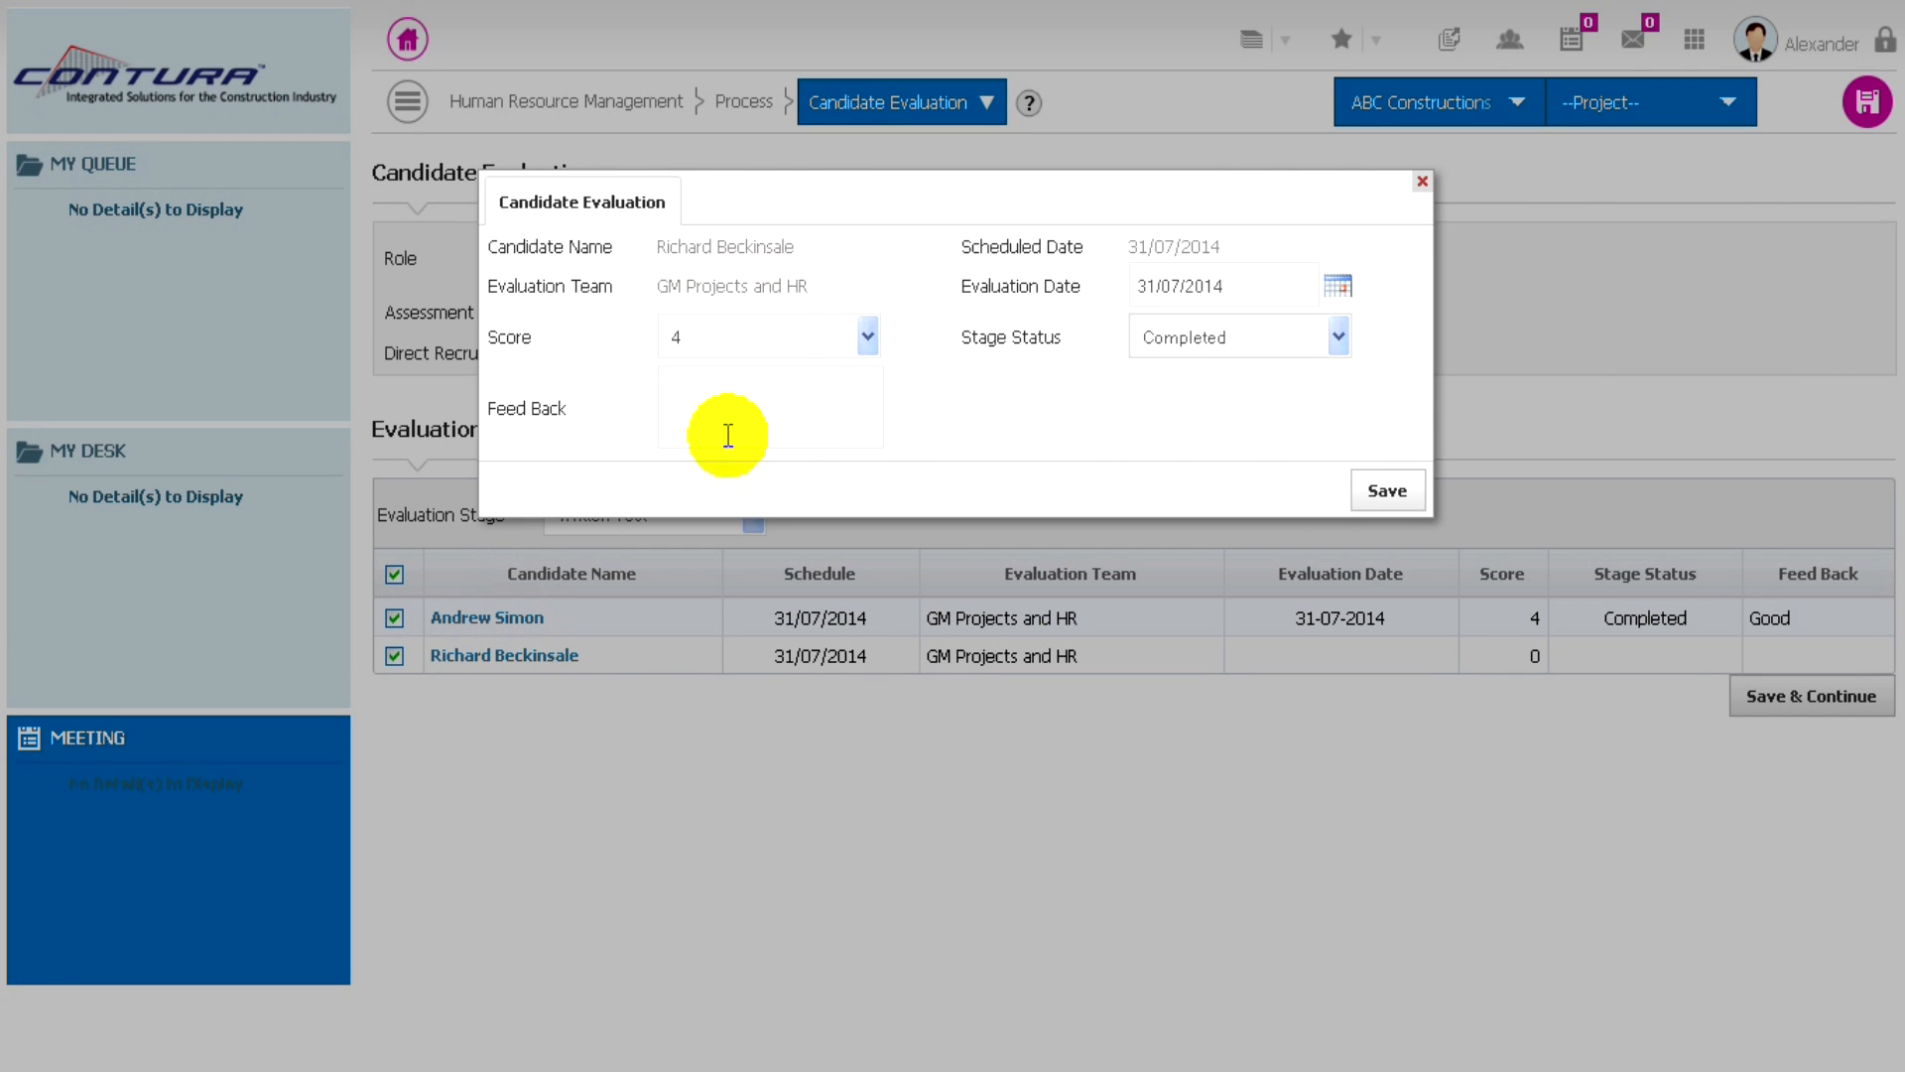
{"action": "left_click", "coordinate": [717, 410]}
{"action": "type", "text": "good"}
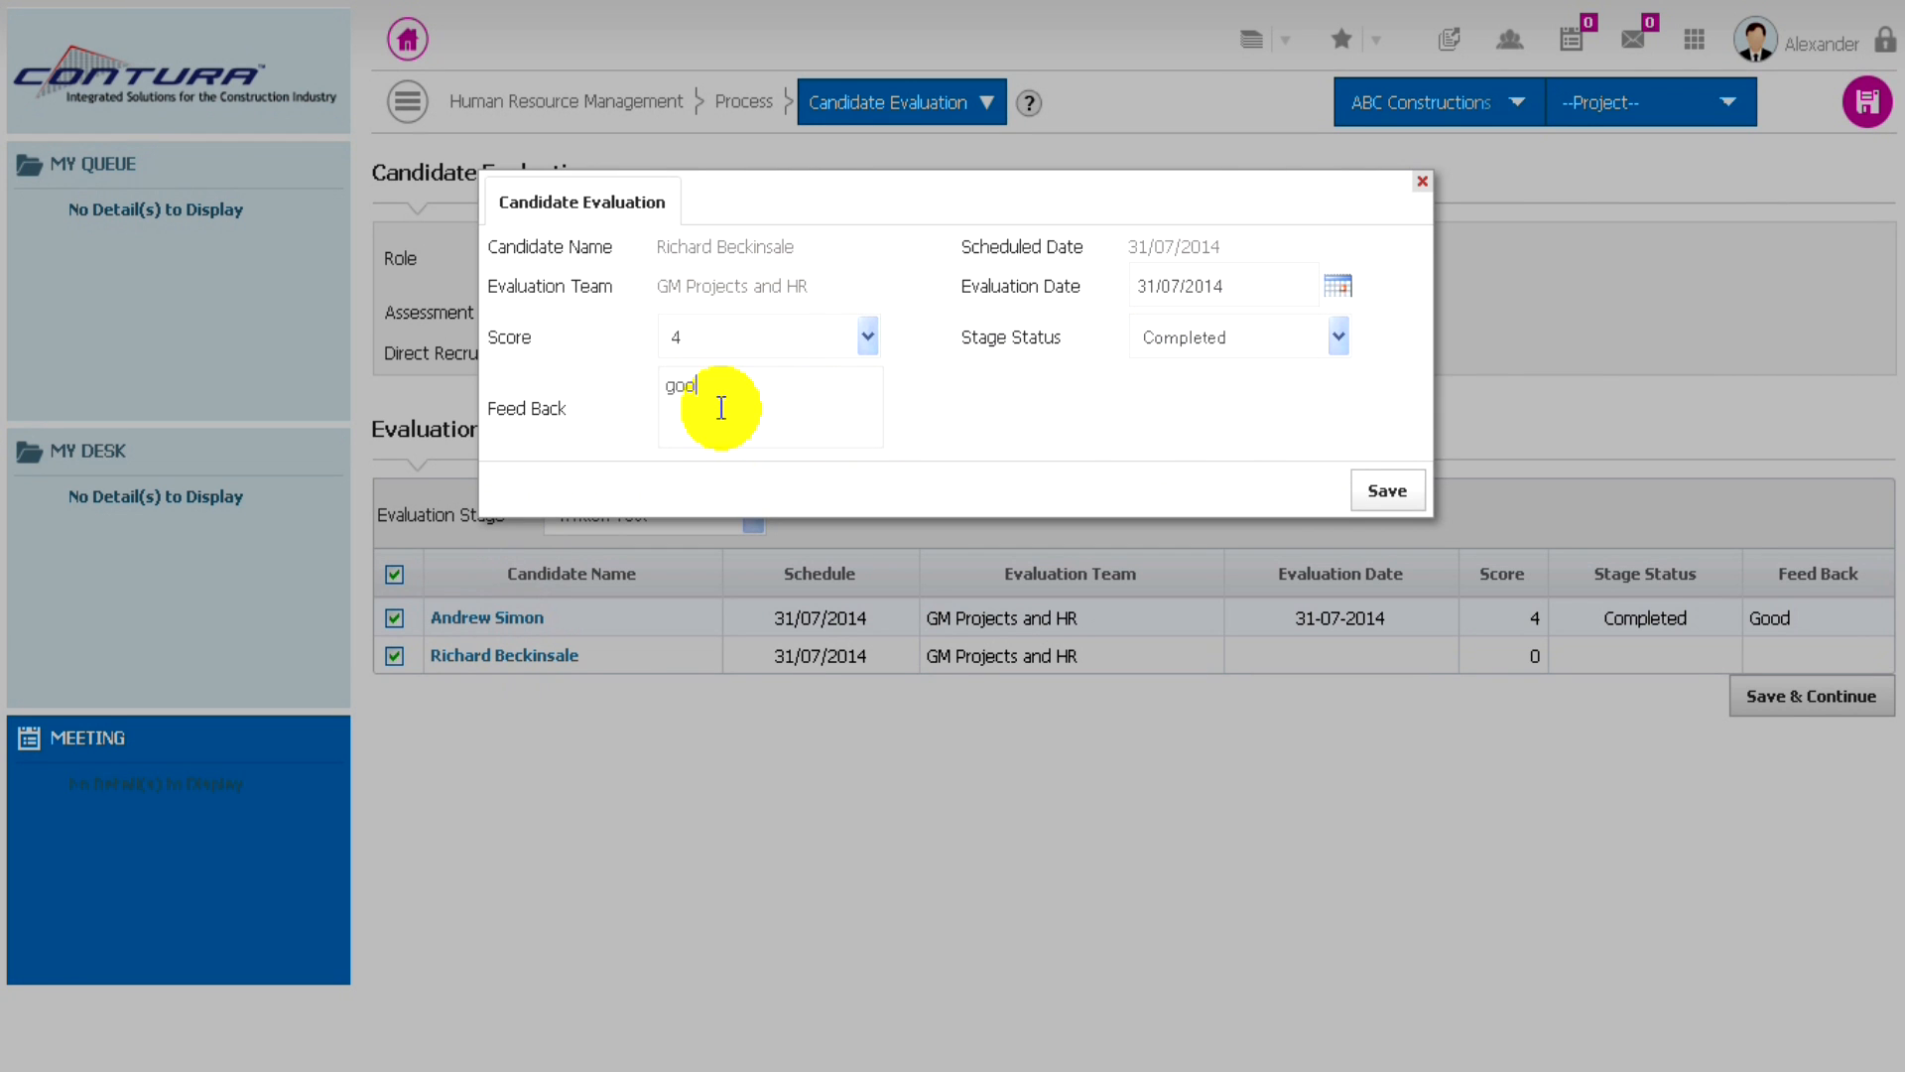
{"action": "left_click", "coordinate": [1387, 493]}
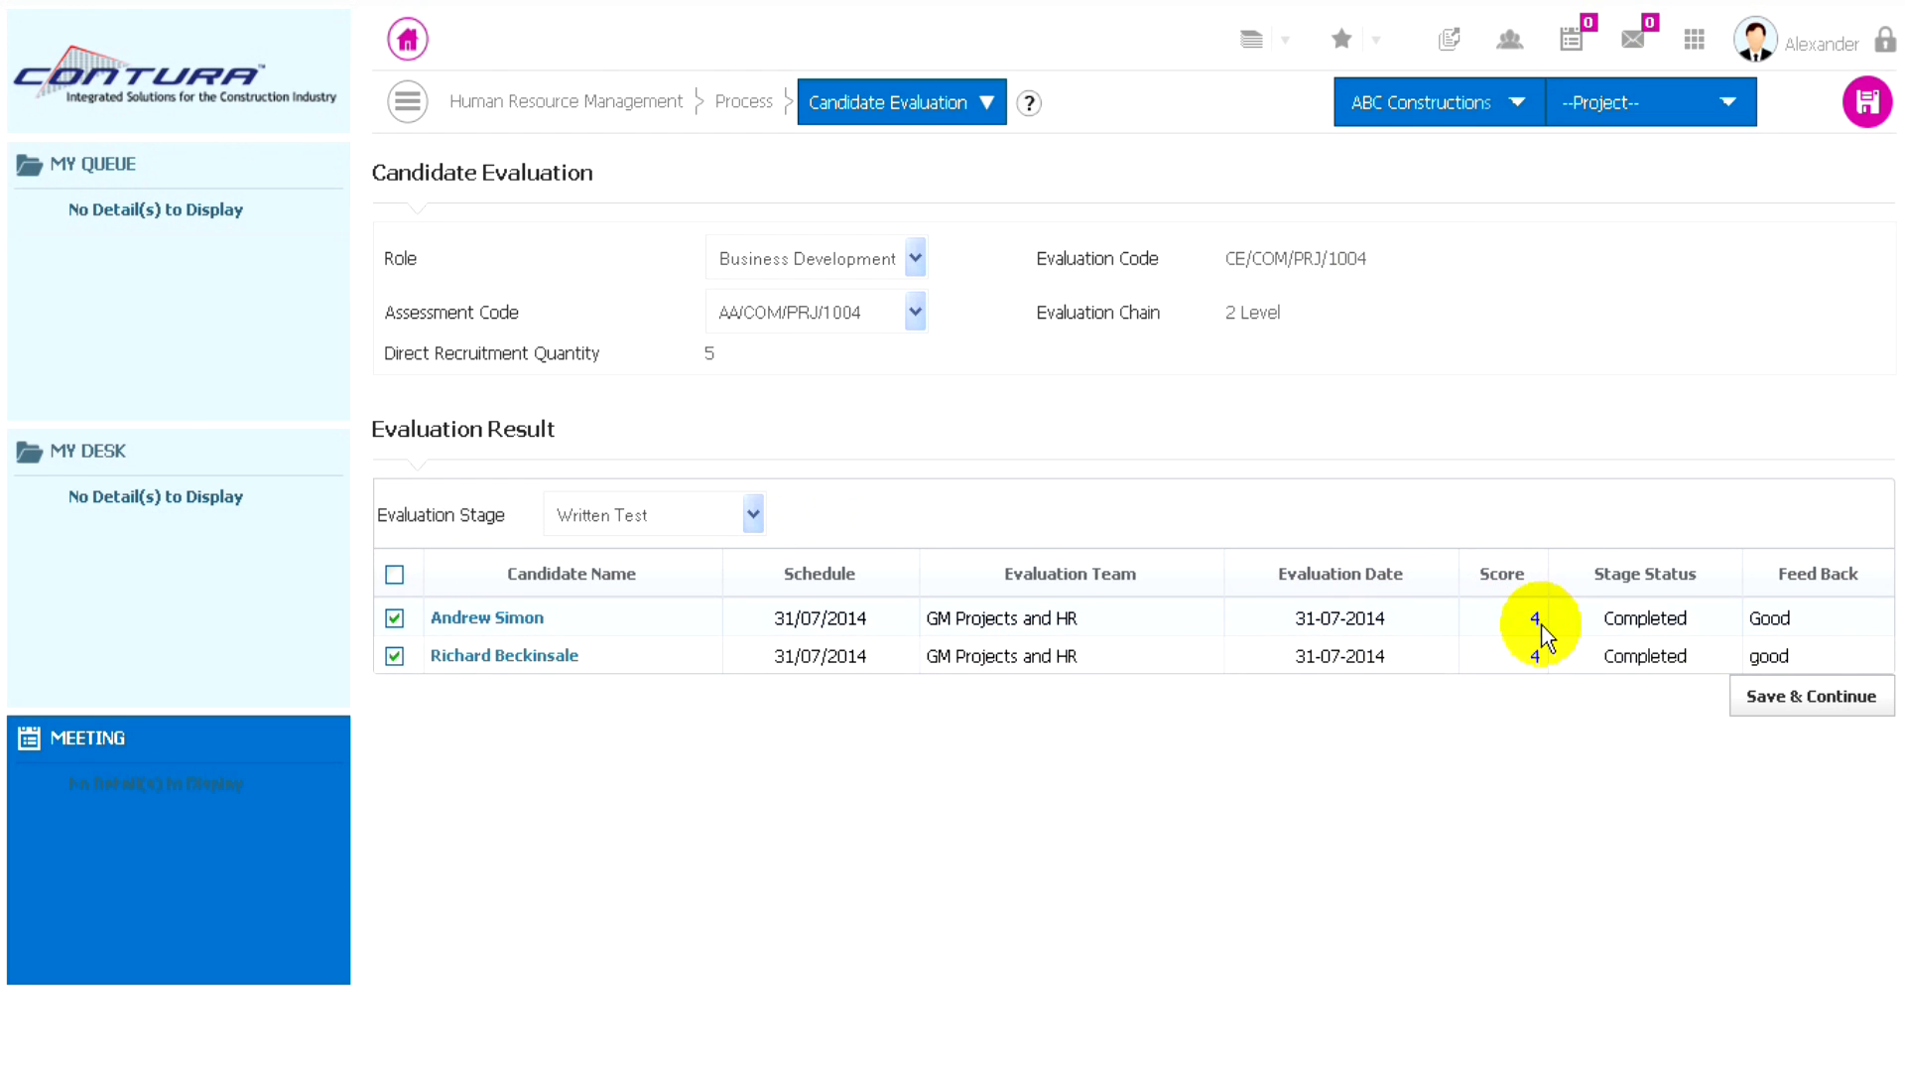
{"action": "left_click", "coordinate": [1800, 701]}
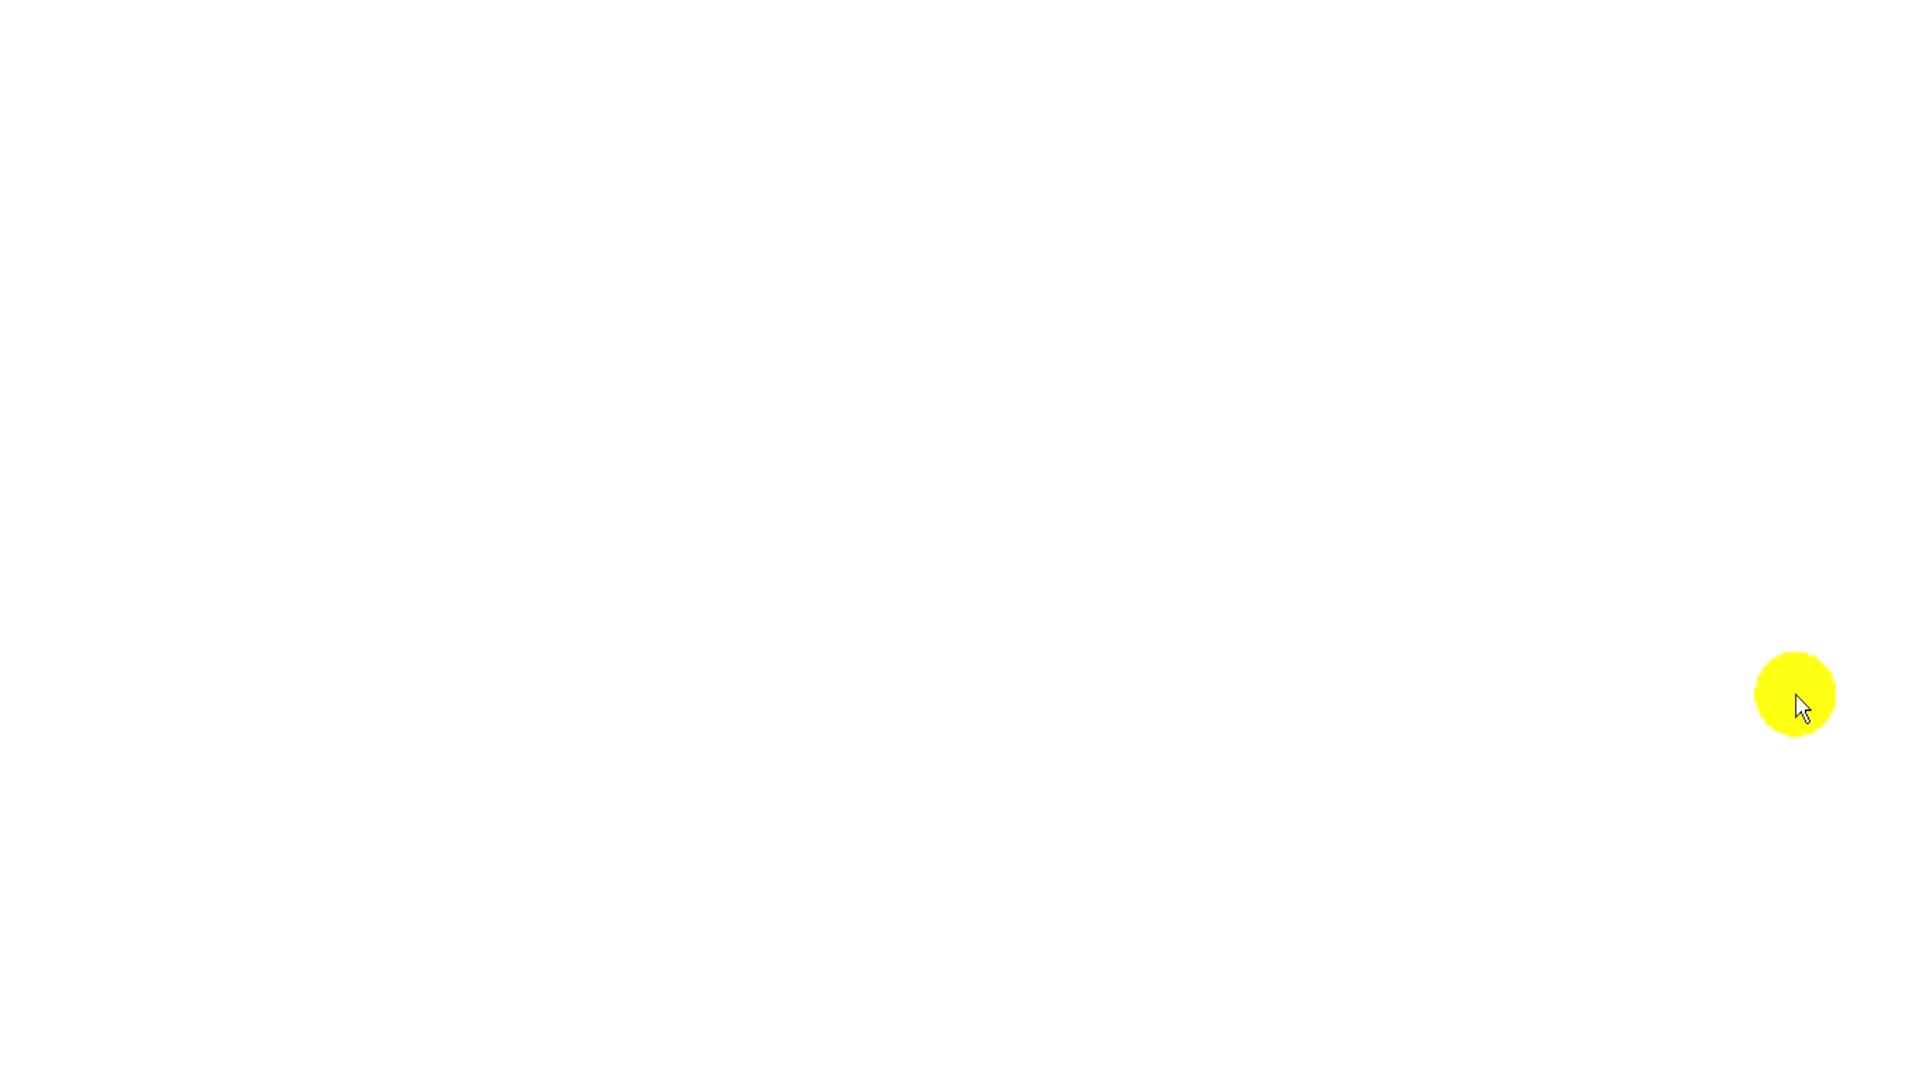
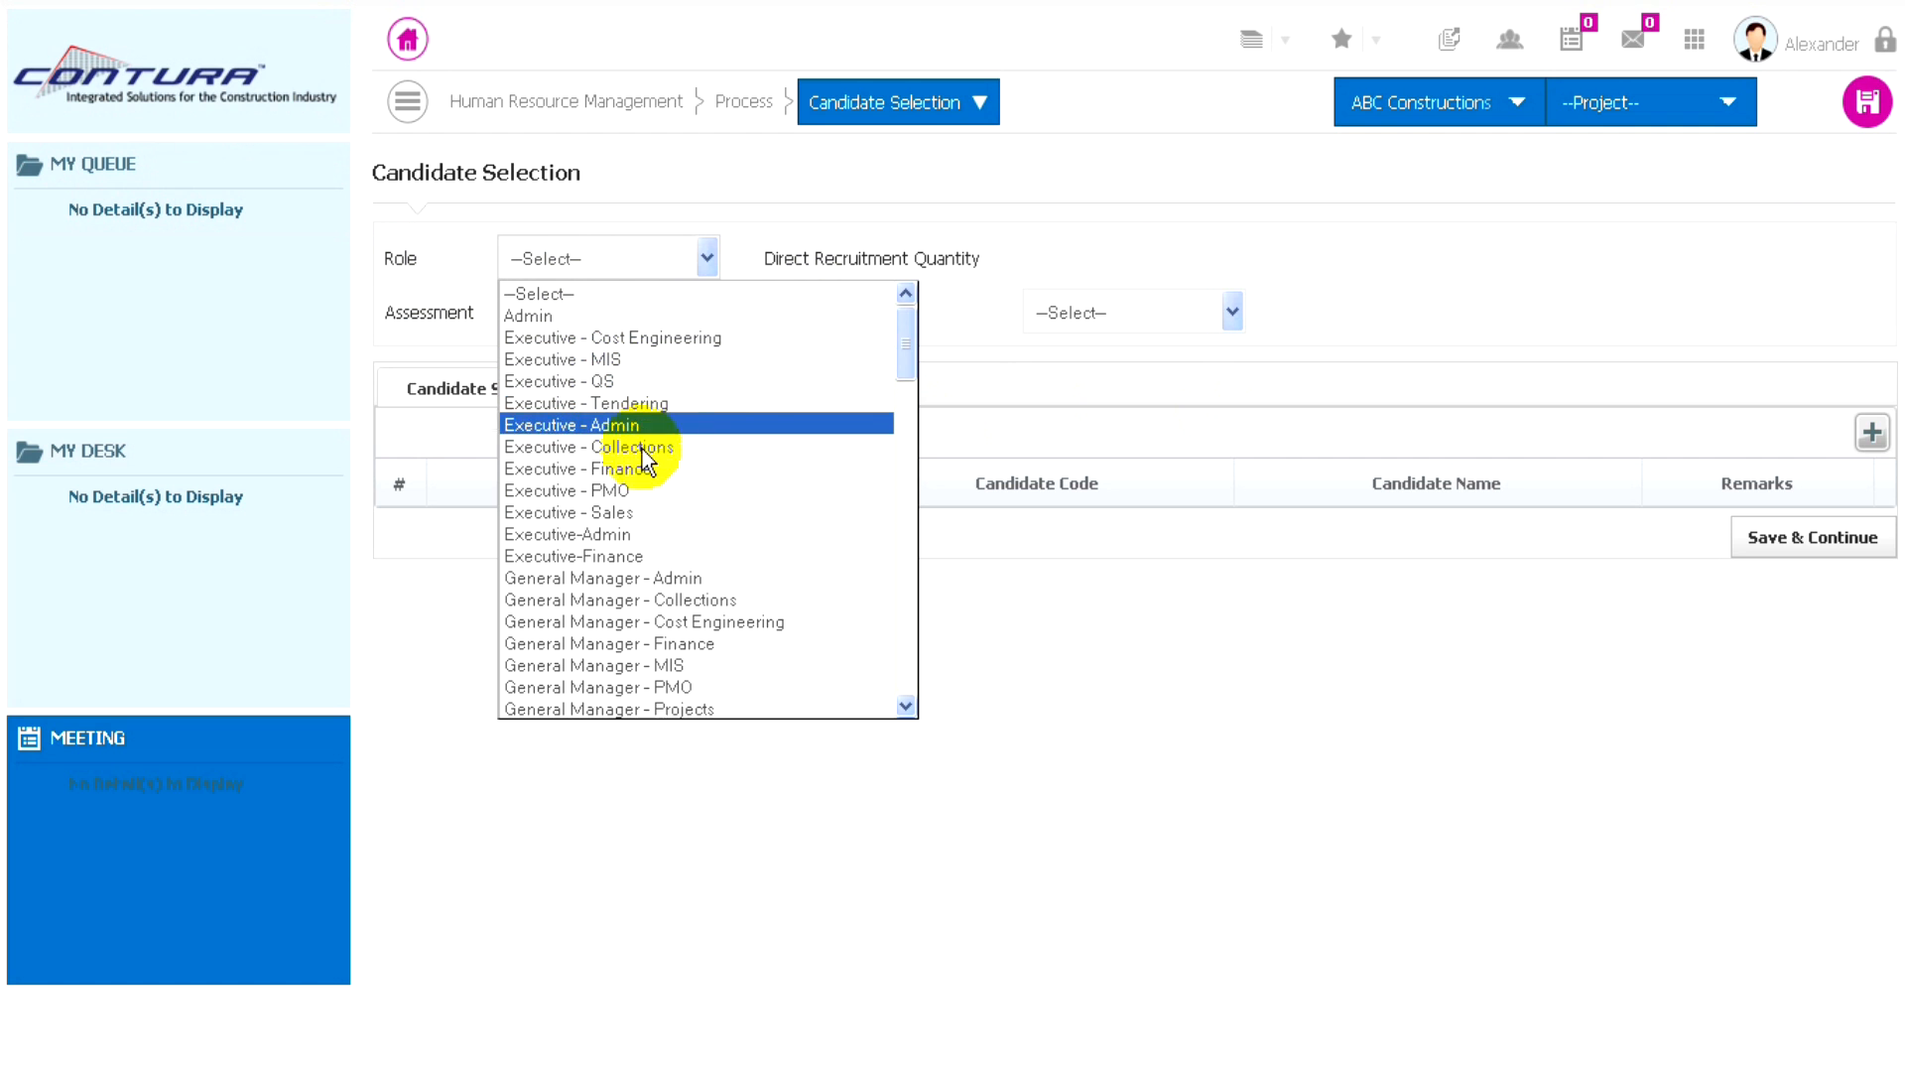
- Set the candidate selection's role to Business Development Admin, assessment to AA/COM/PRJ/1004 and evaluation chain to 2 Level
{"action": "scroll", "coordinate": [617, 487], "scroll_direction": "down", "scroll_amount": 2}
{"action": "scroll", "coordinate": [614, 531], "scroll_direction": "down", "scroll_amount": 5}
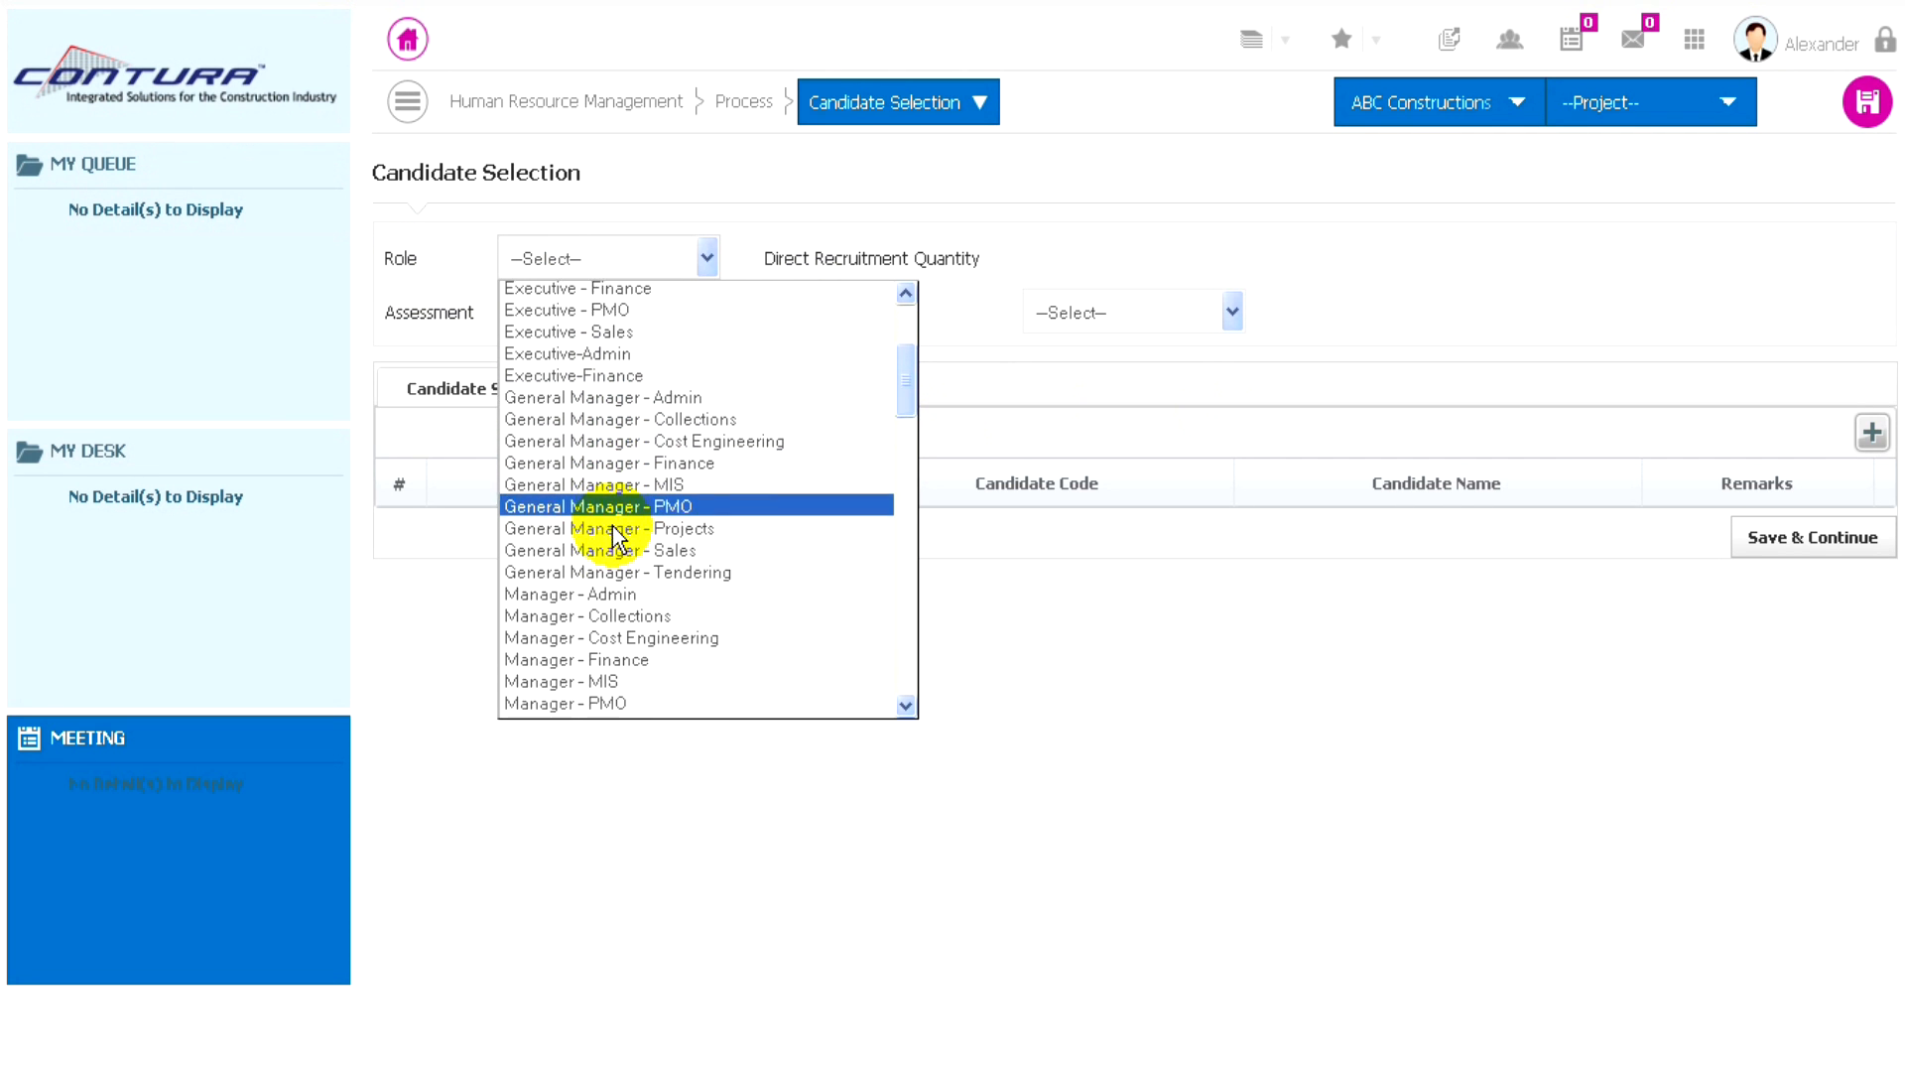
{"action": "scroll", "coordinate": [611, 536], "scroll_direction": "down", "scroll_amount": 6}
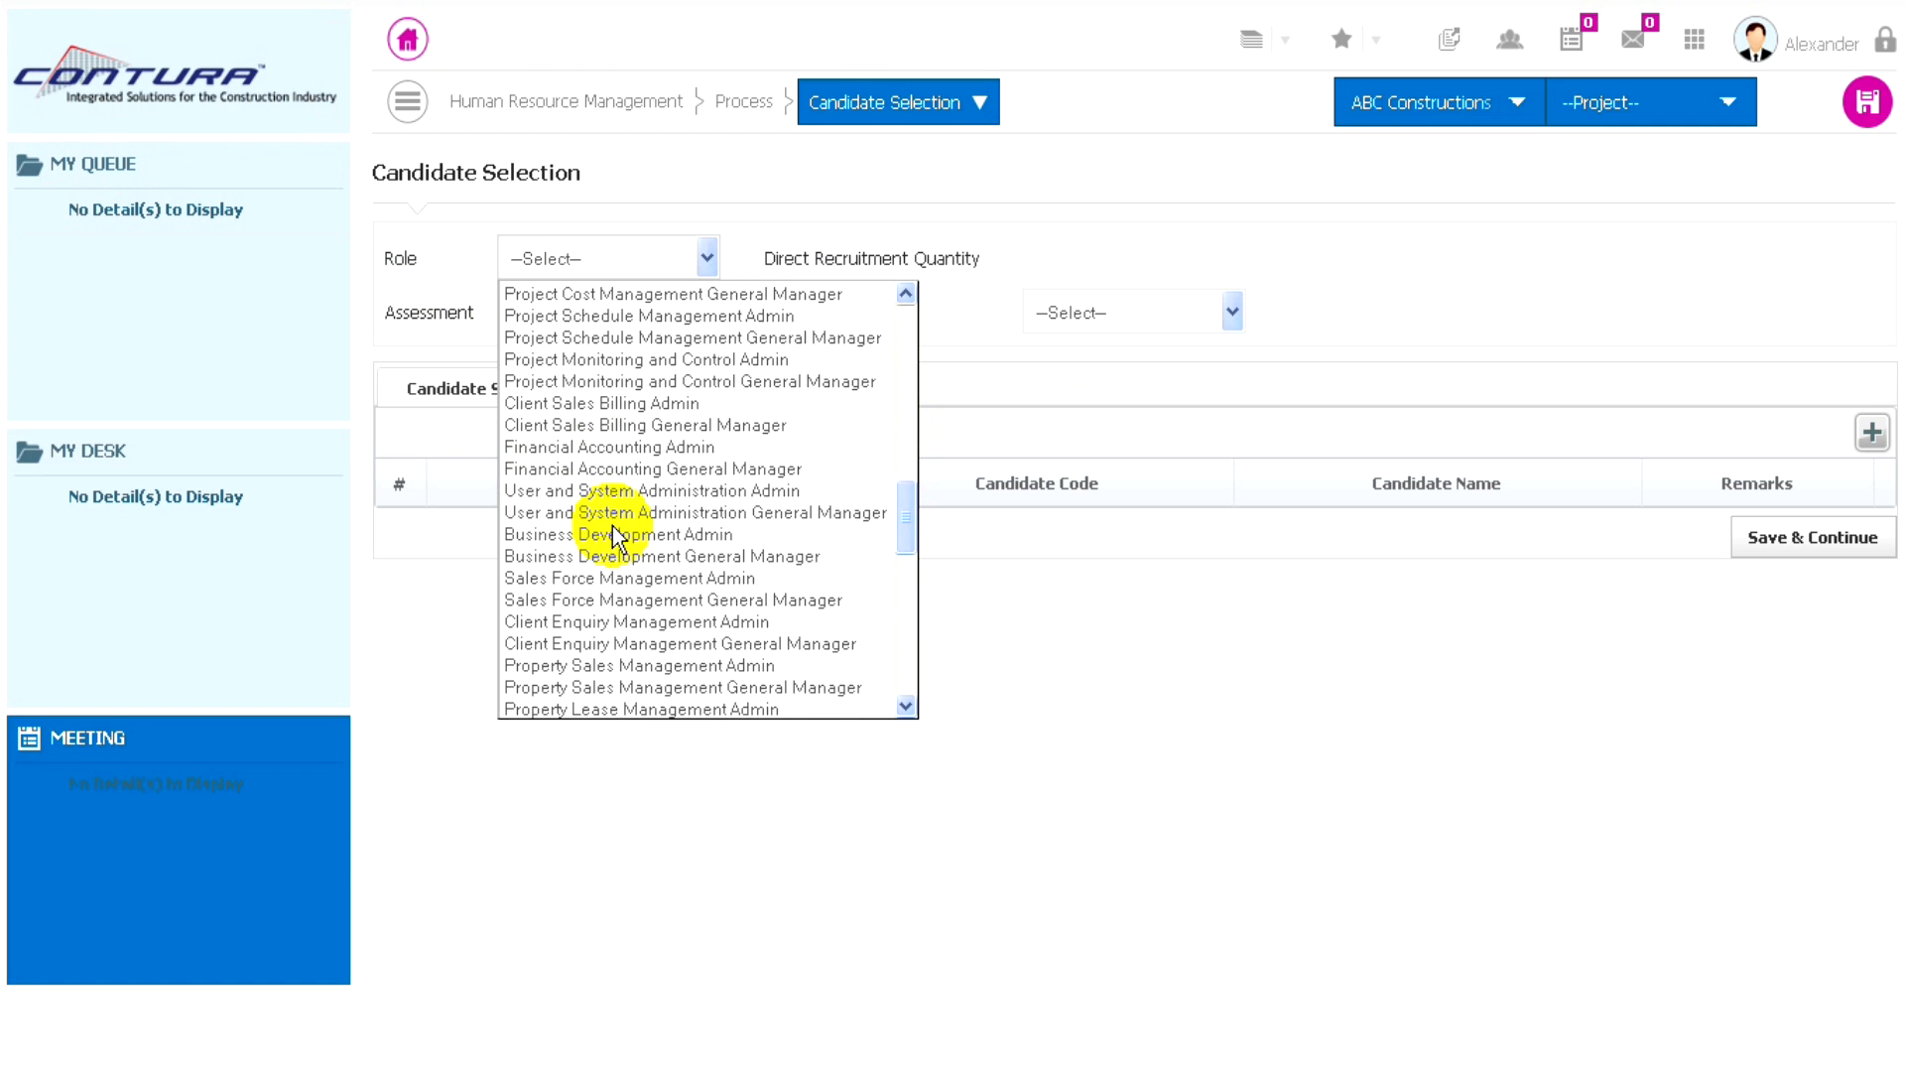
{"action": "scroll", "coordinate": [611, 526], "scroll_direction": "down", "scroll_amount": 1}
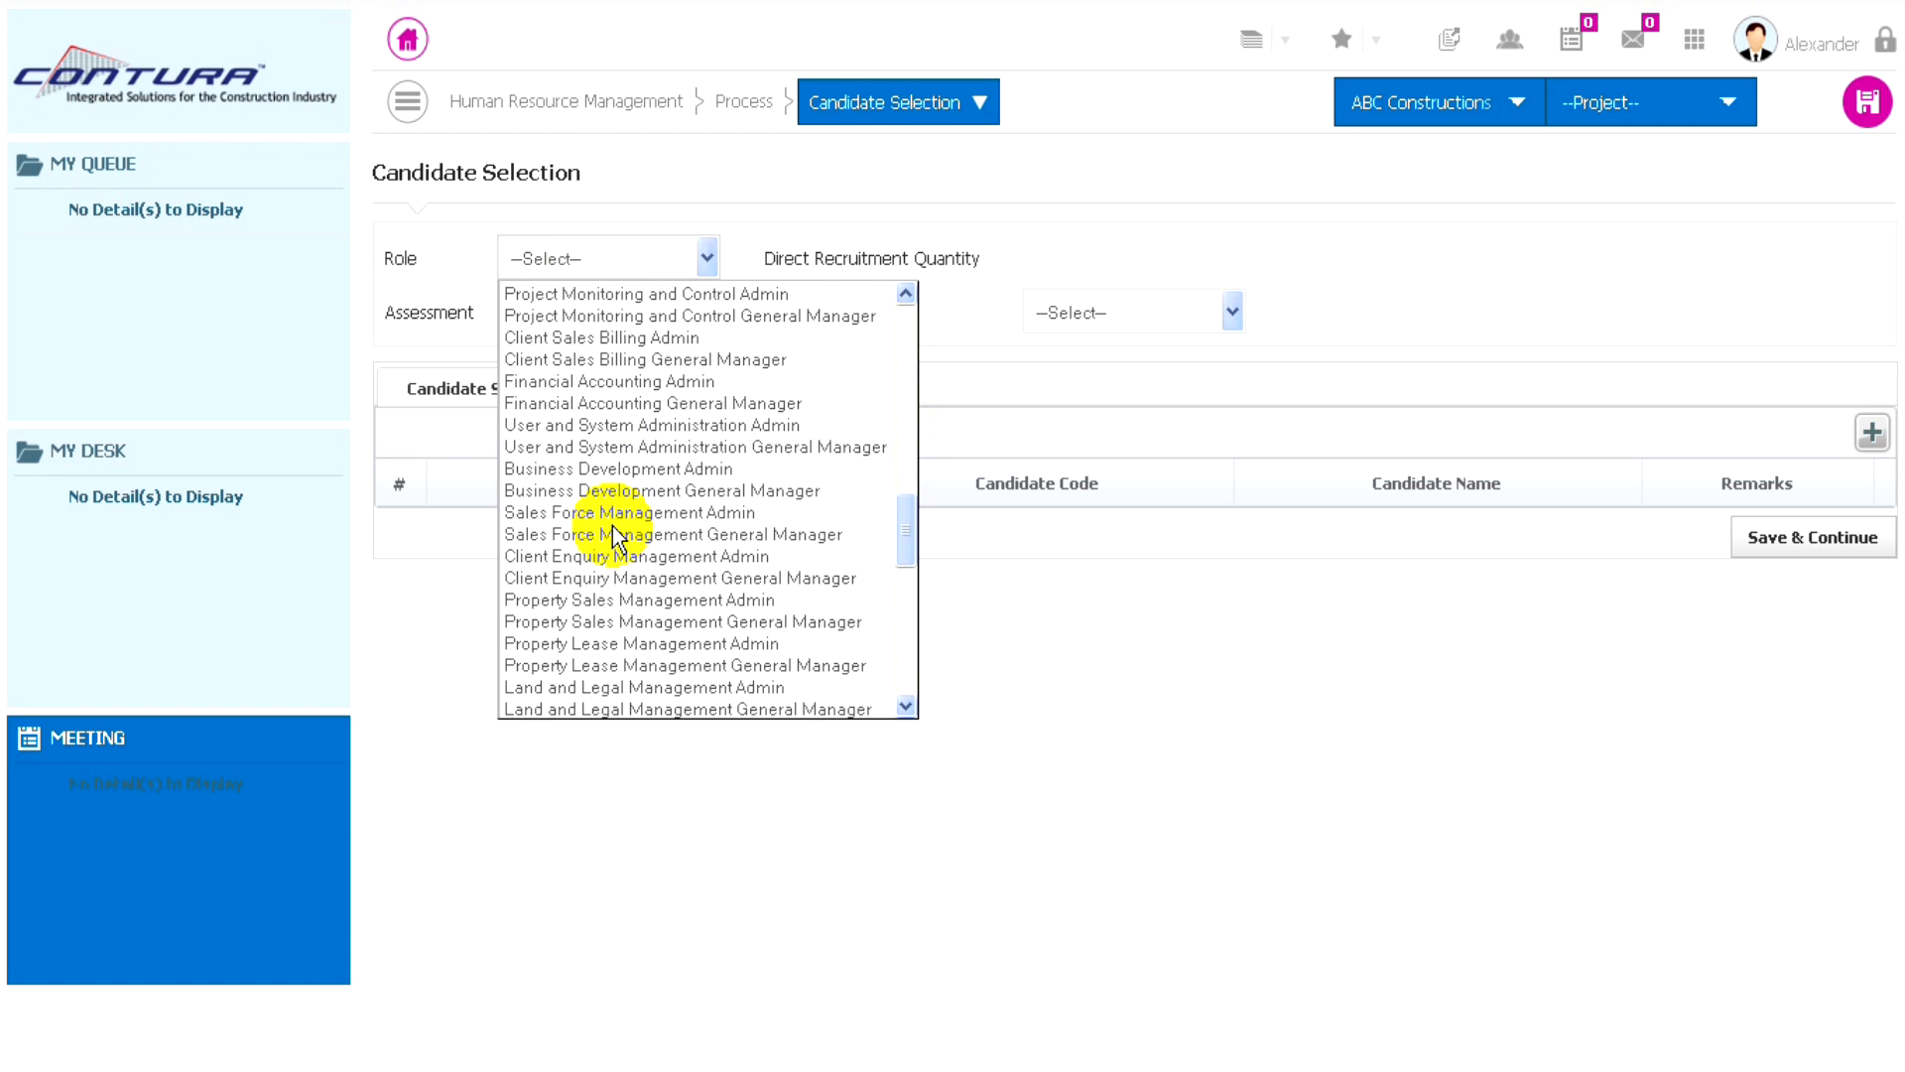
{"action": "left_click", "coordinate": [637, 467]}
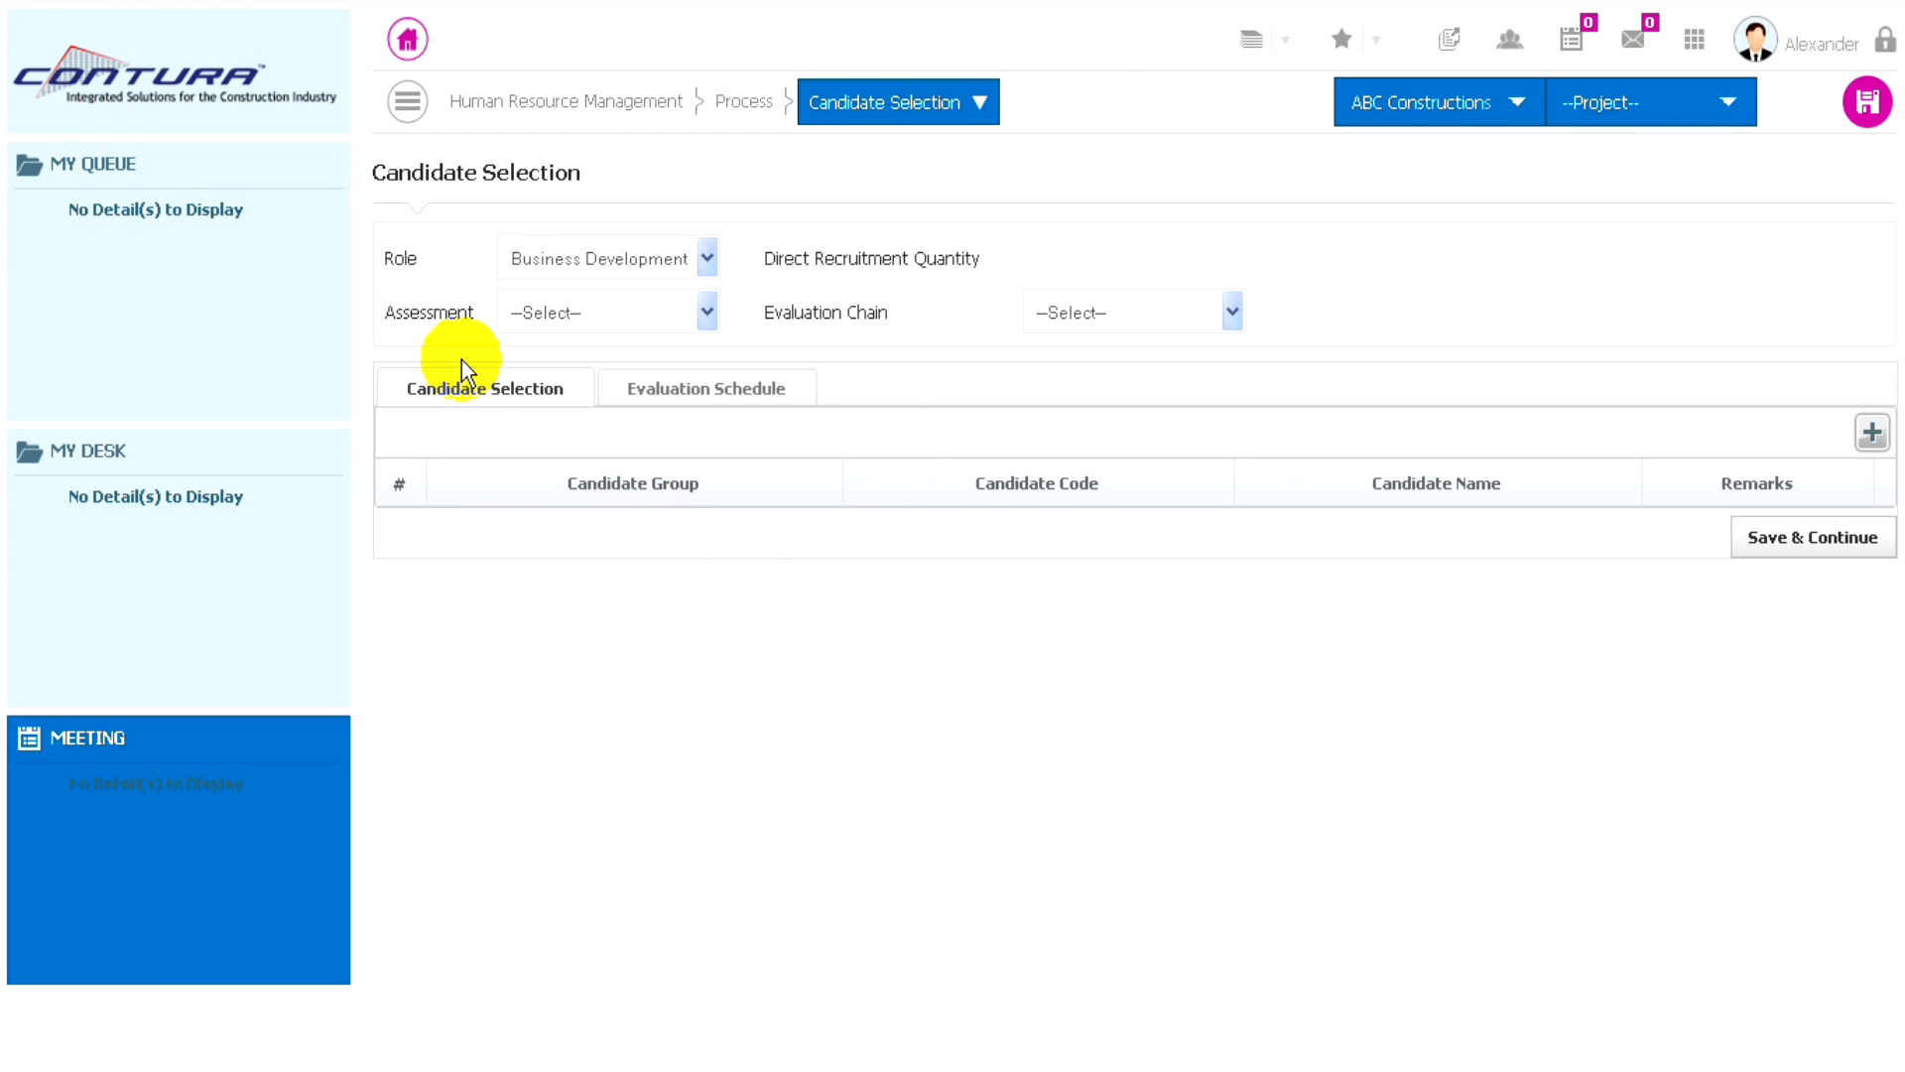
{"action": "left_click", "coordinate": [673, 316]}
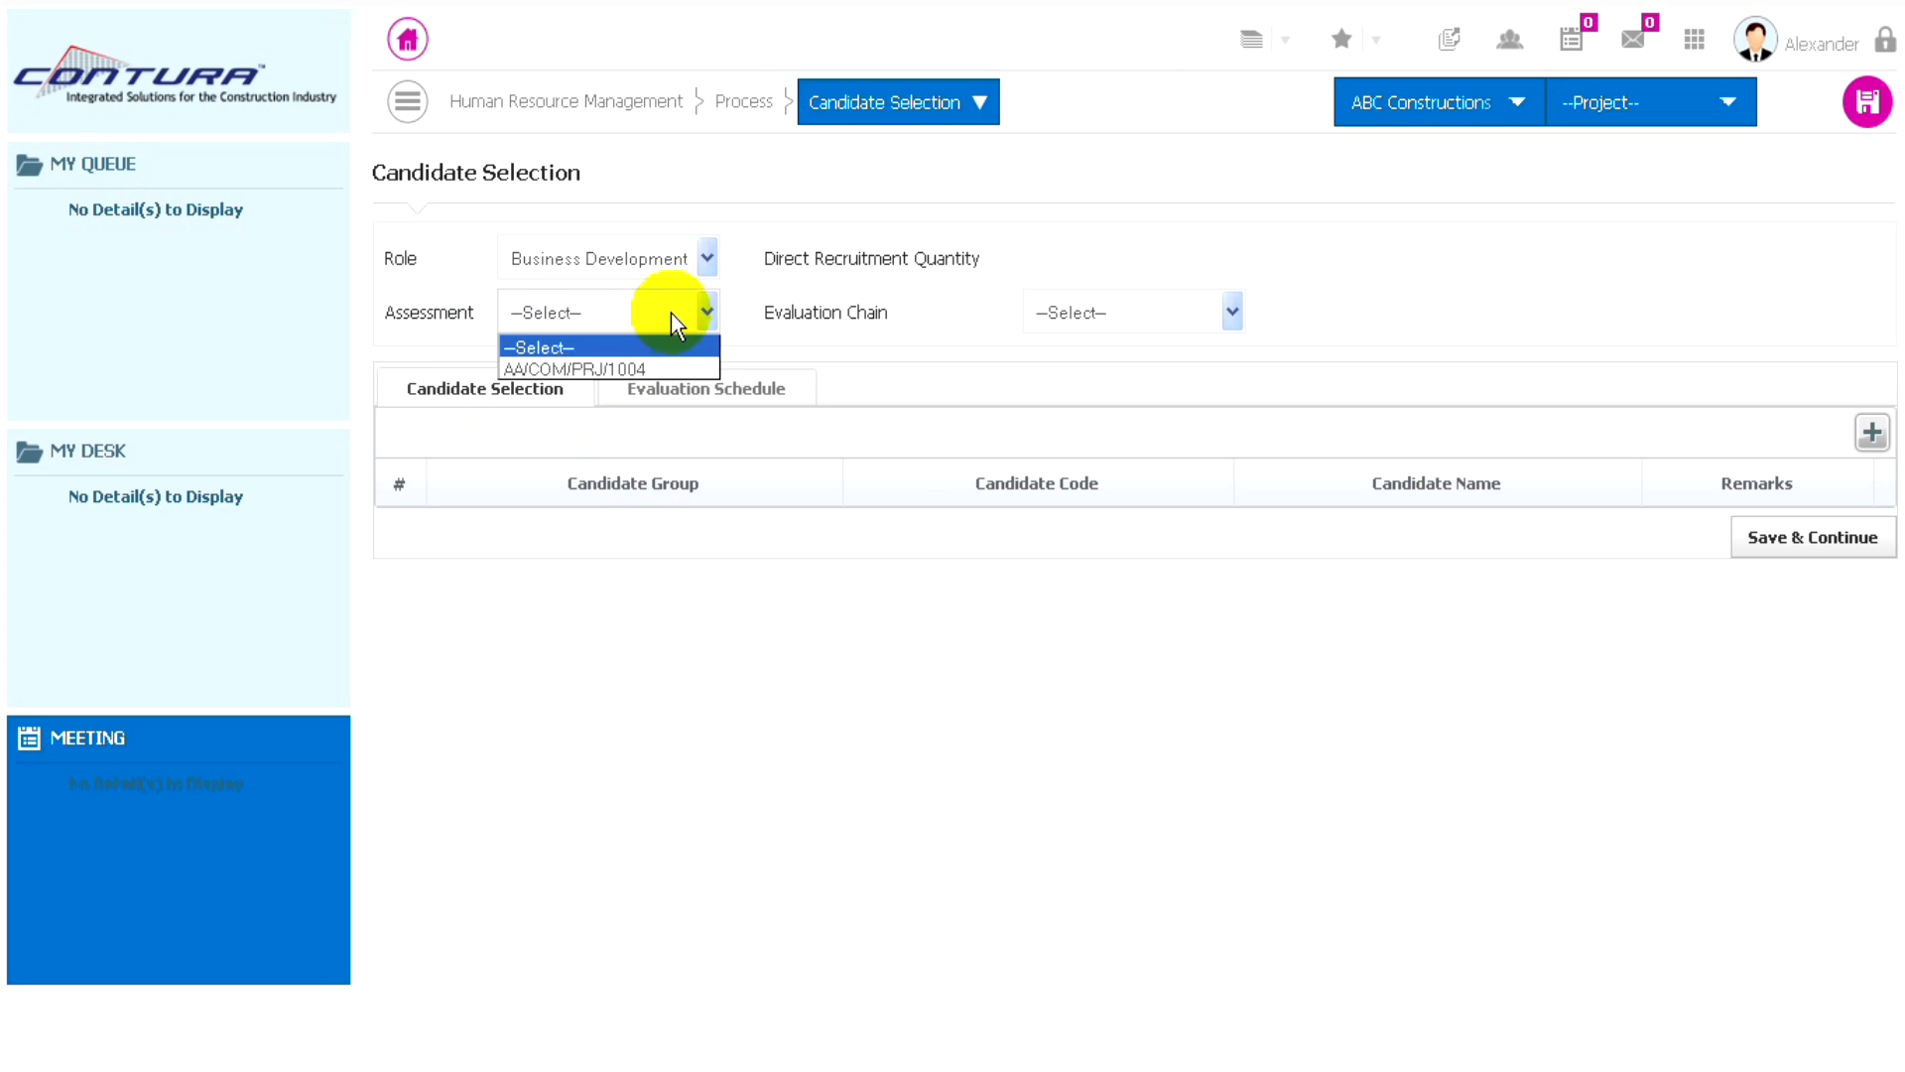
{"action": "left_click", "coordinate": [581, 369]}
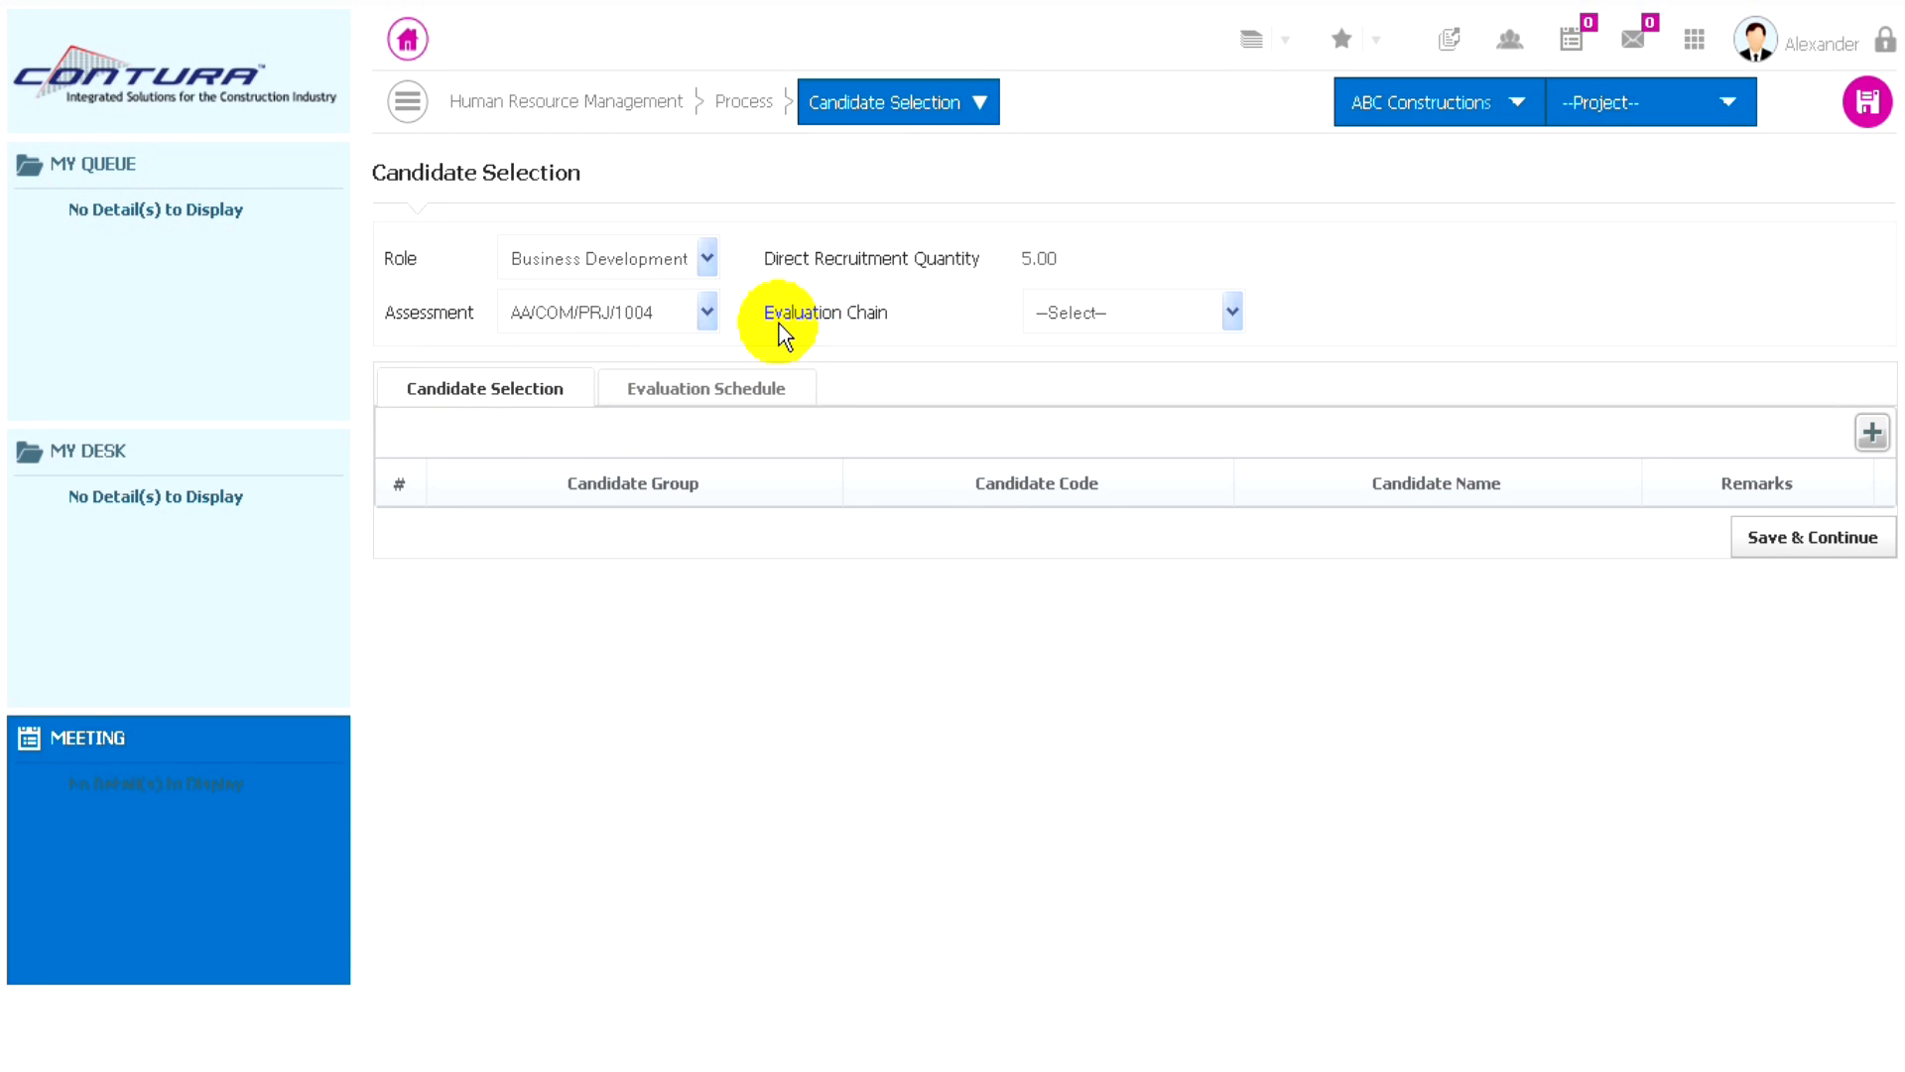
{"action": "left_click", "coordinate": [1117, 310]}
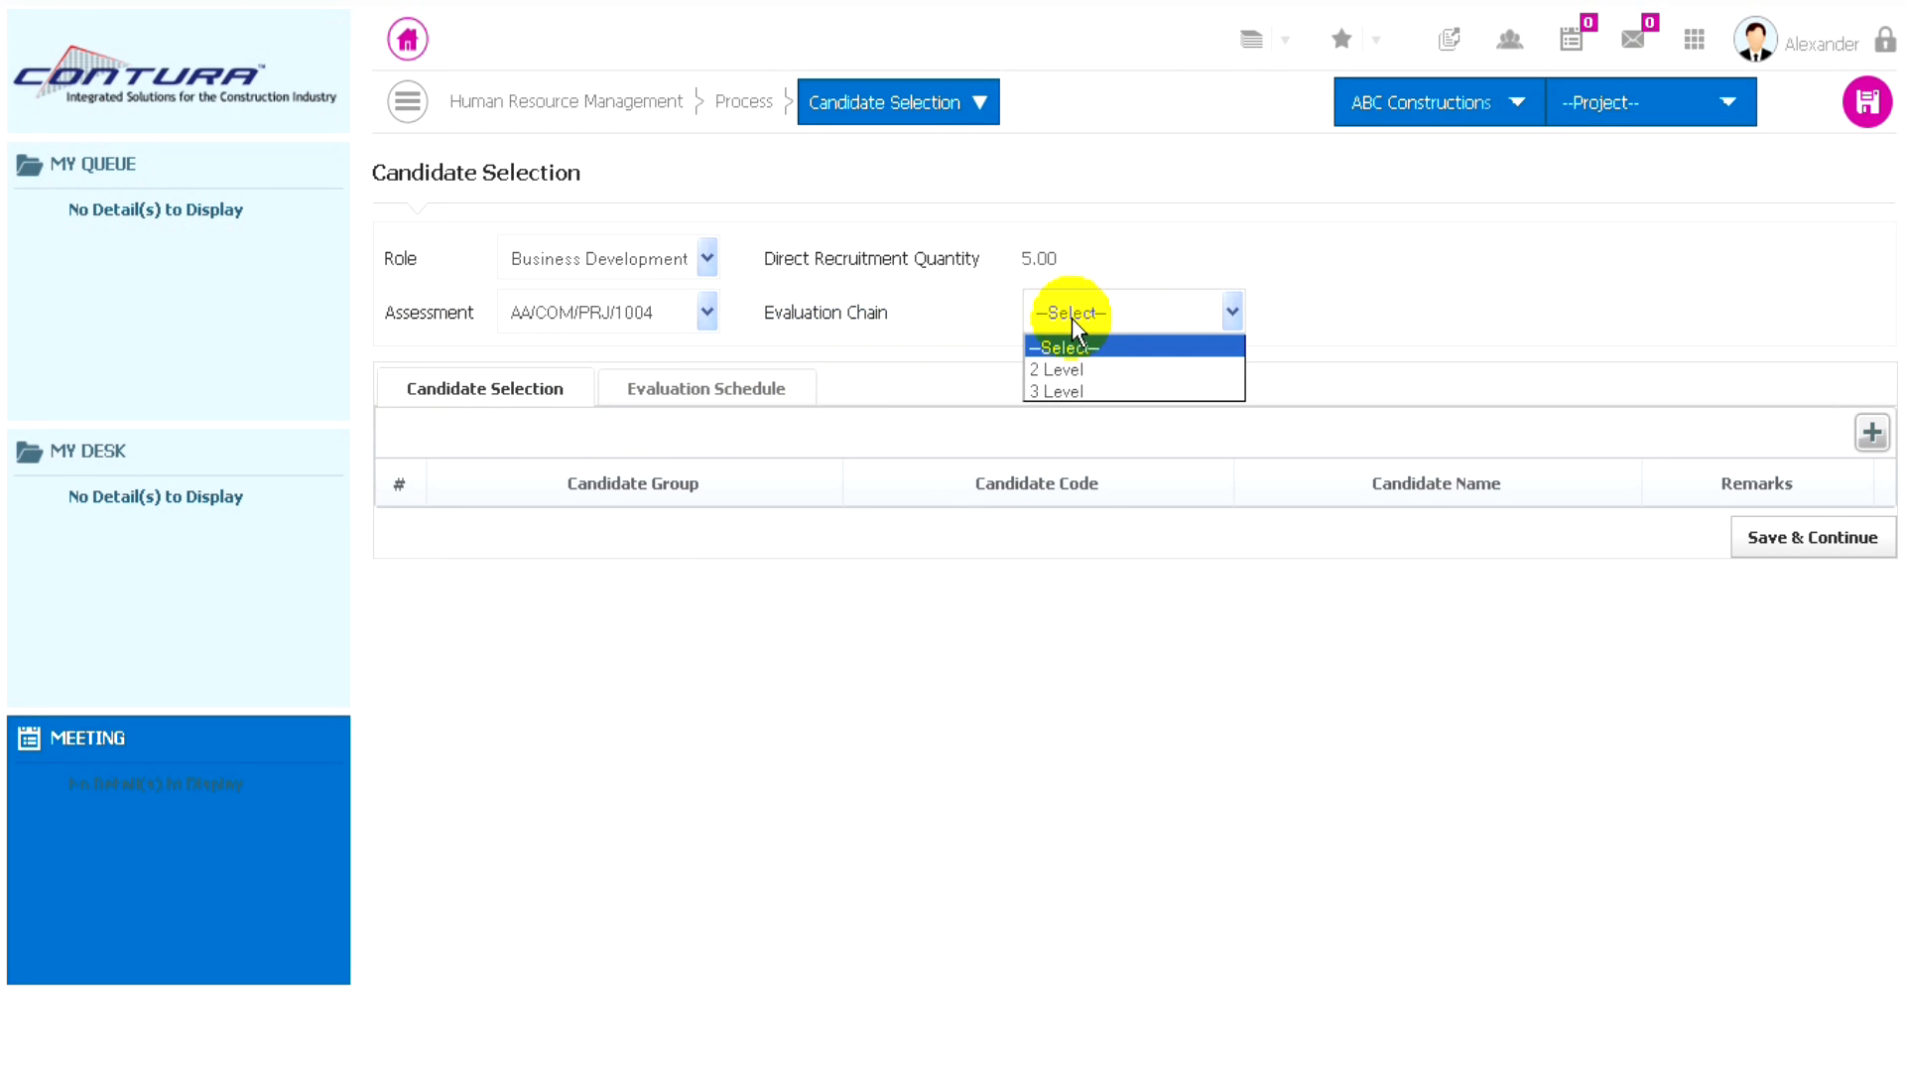
{"action": "left_click", "coordinate": [1065, 379]}
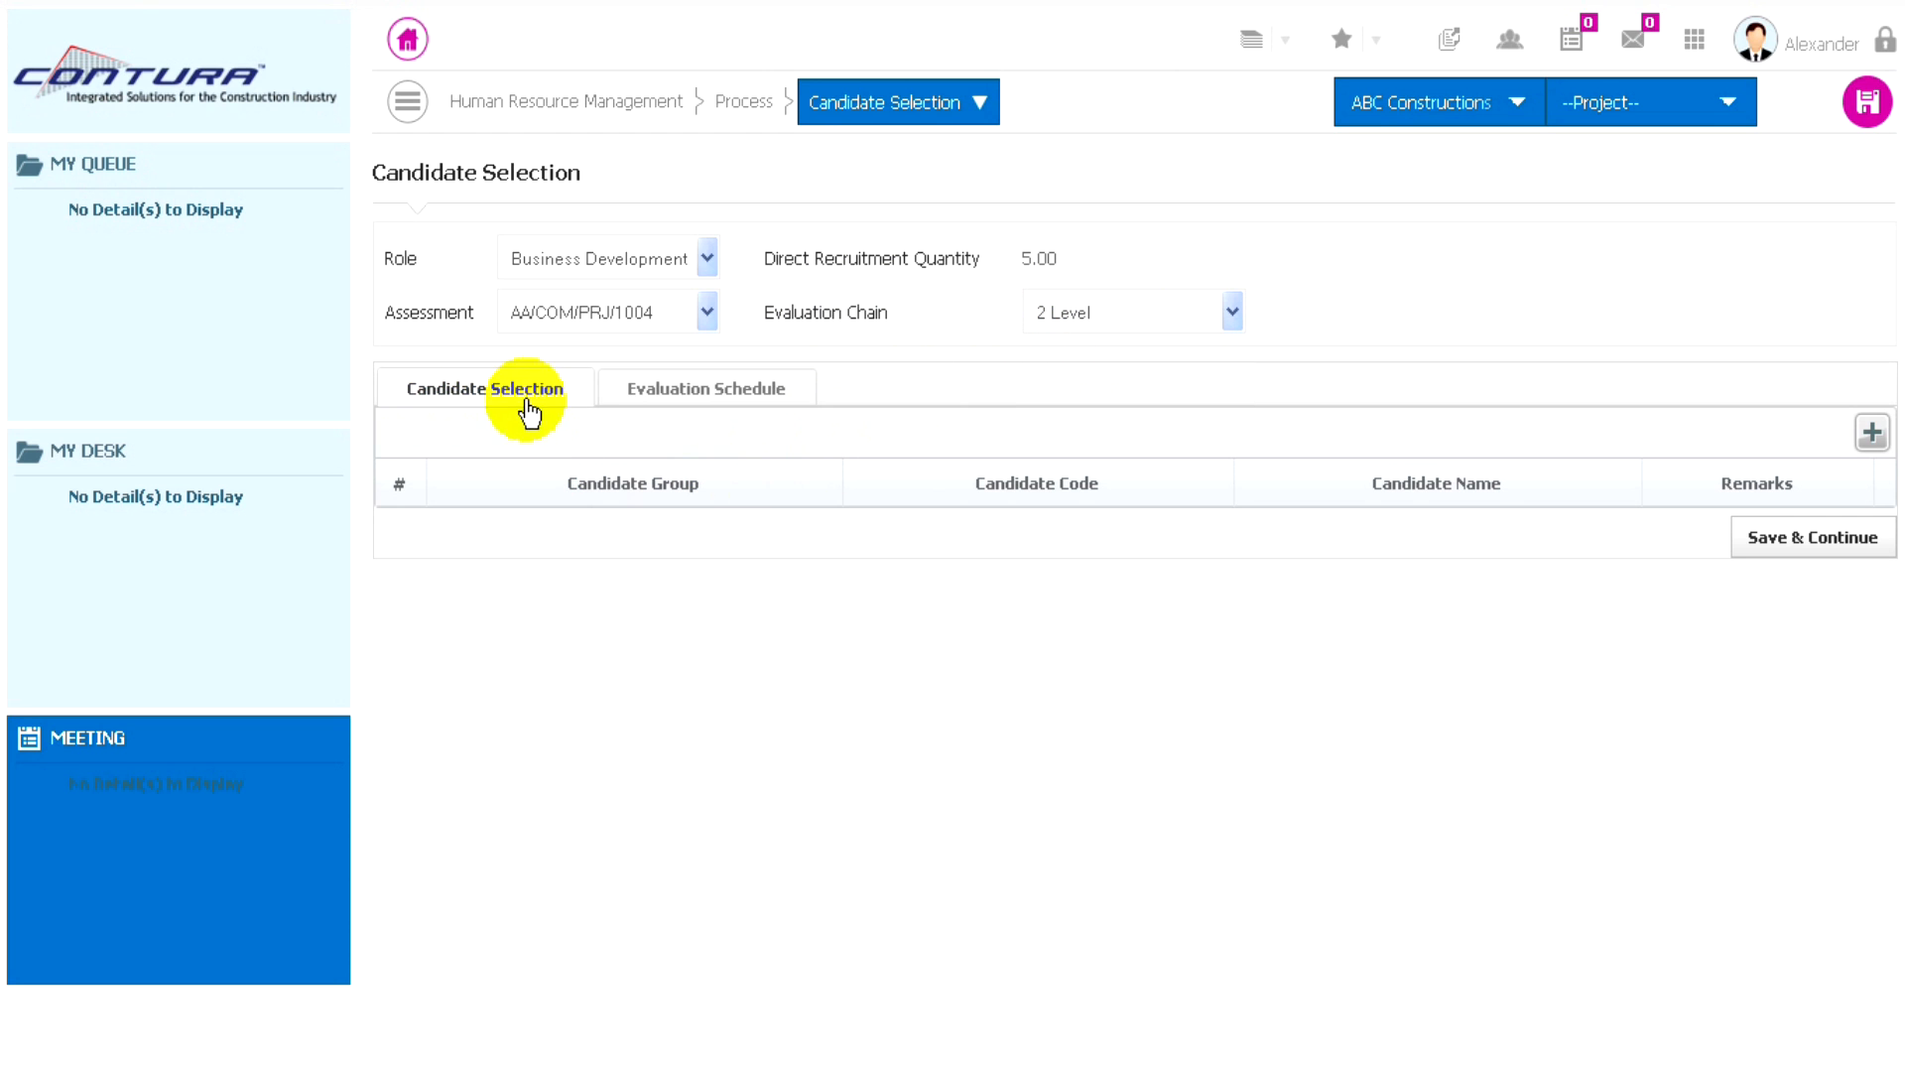
- Add all candidates from the Middle Management group to the candidate selection, and save to continue to the evaluation schedule
{"action": "left_click", "coordinate": [1872, 435]}
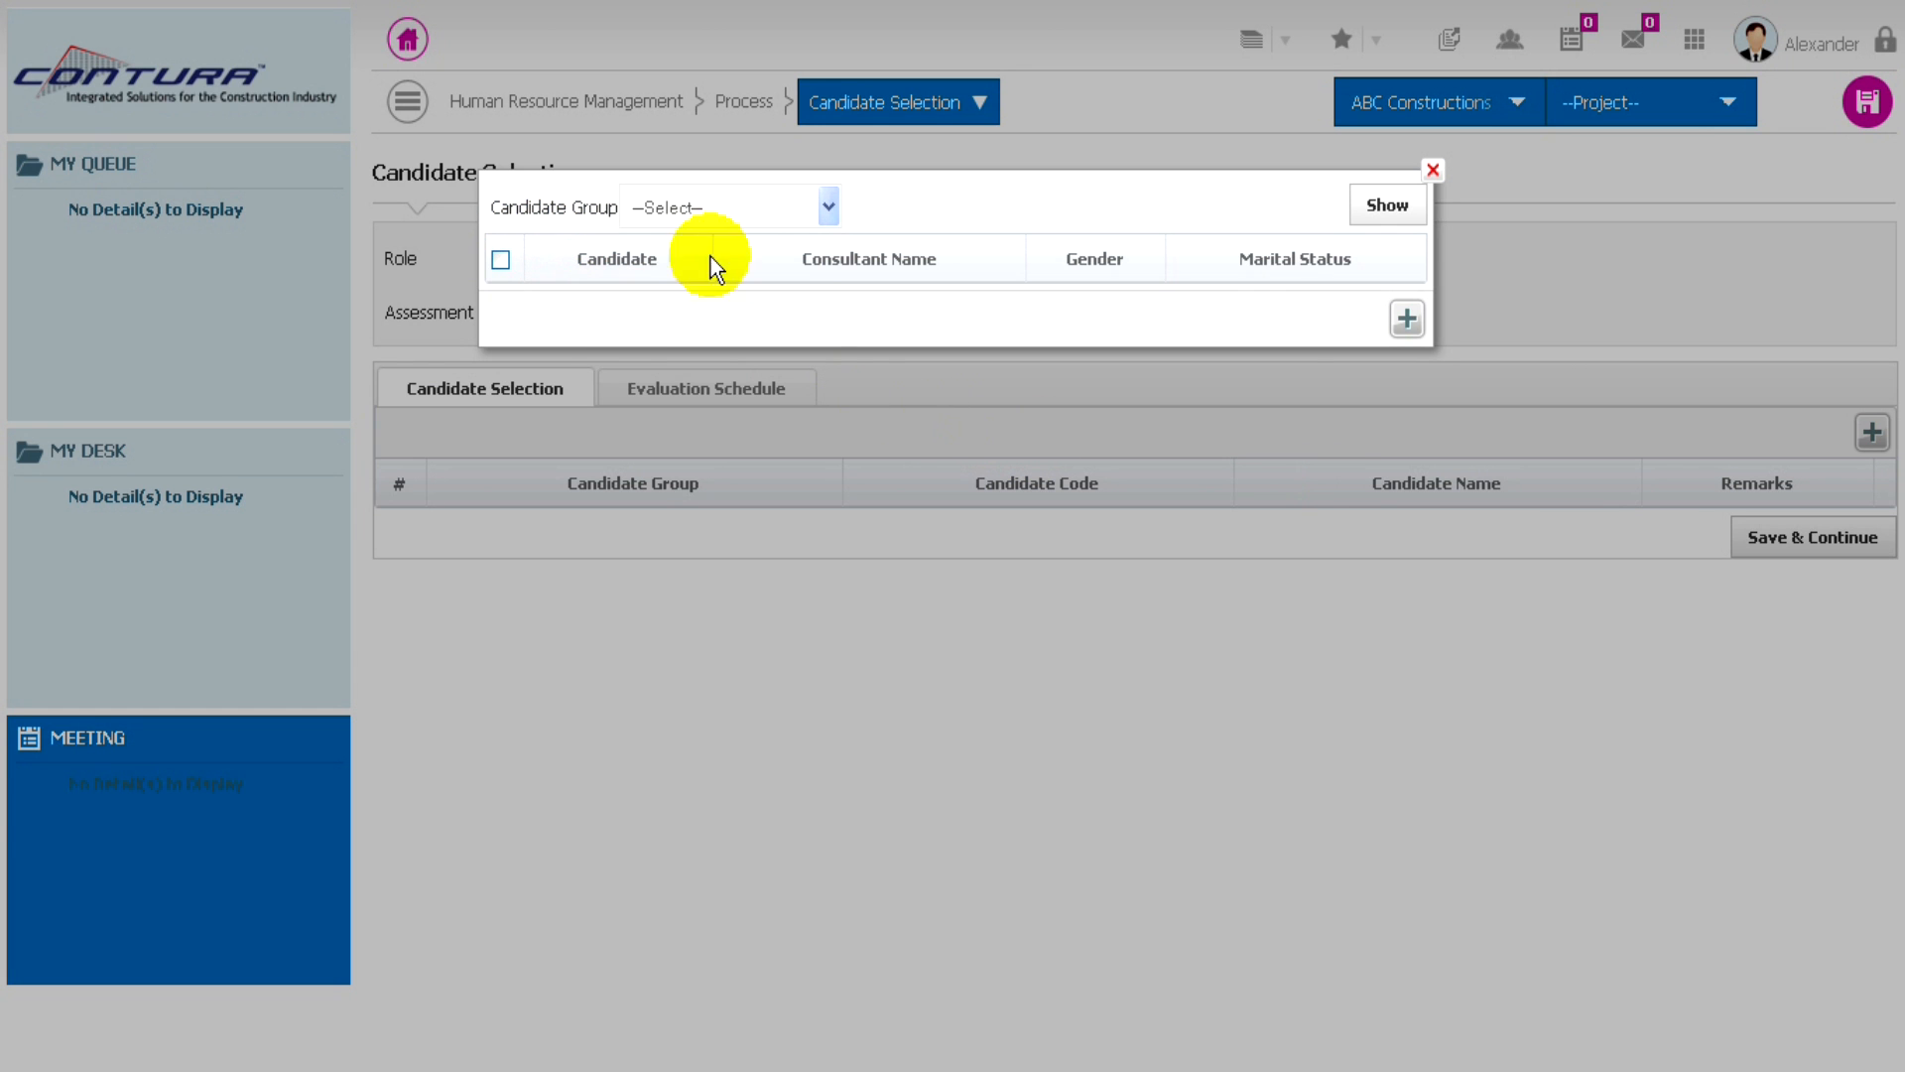
{"action": "left_click", "coordinate": [679, 214]}
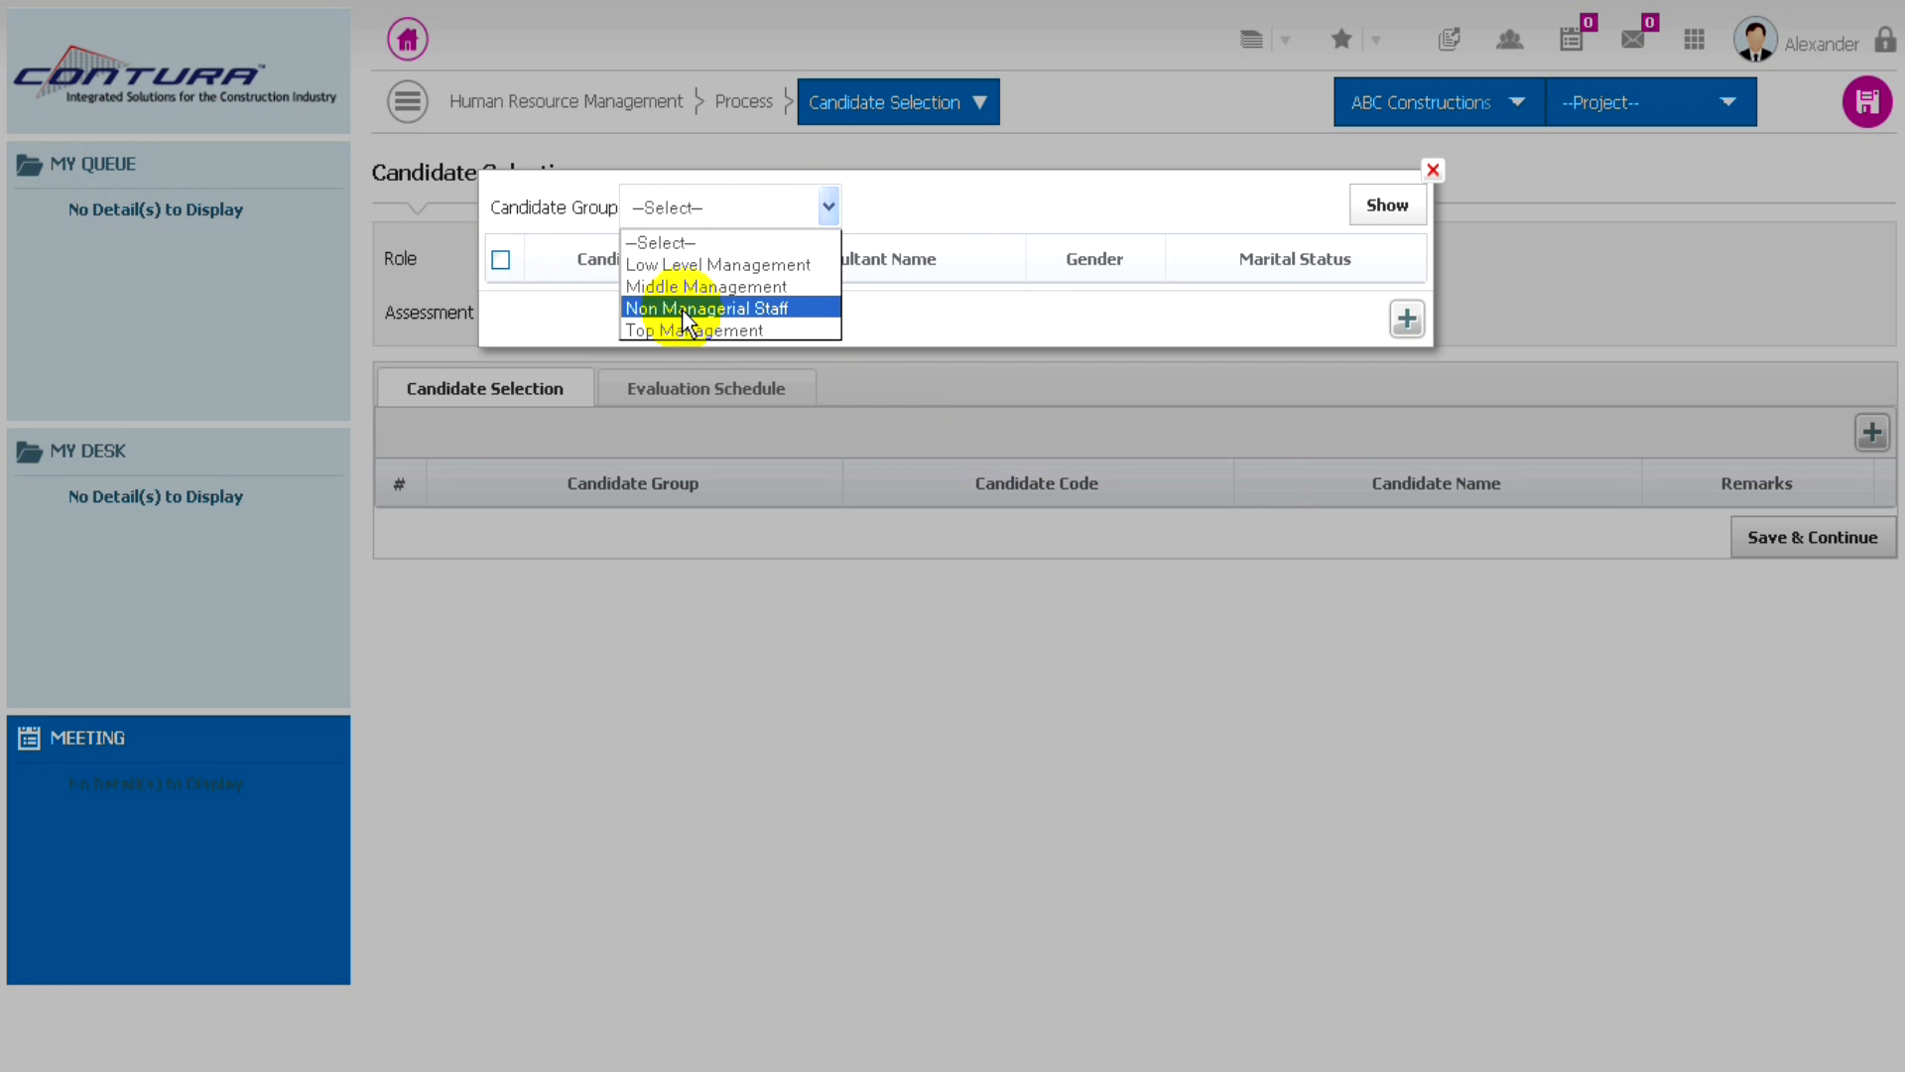
{"action": "left_click", "coordinate": [698, 288]}
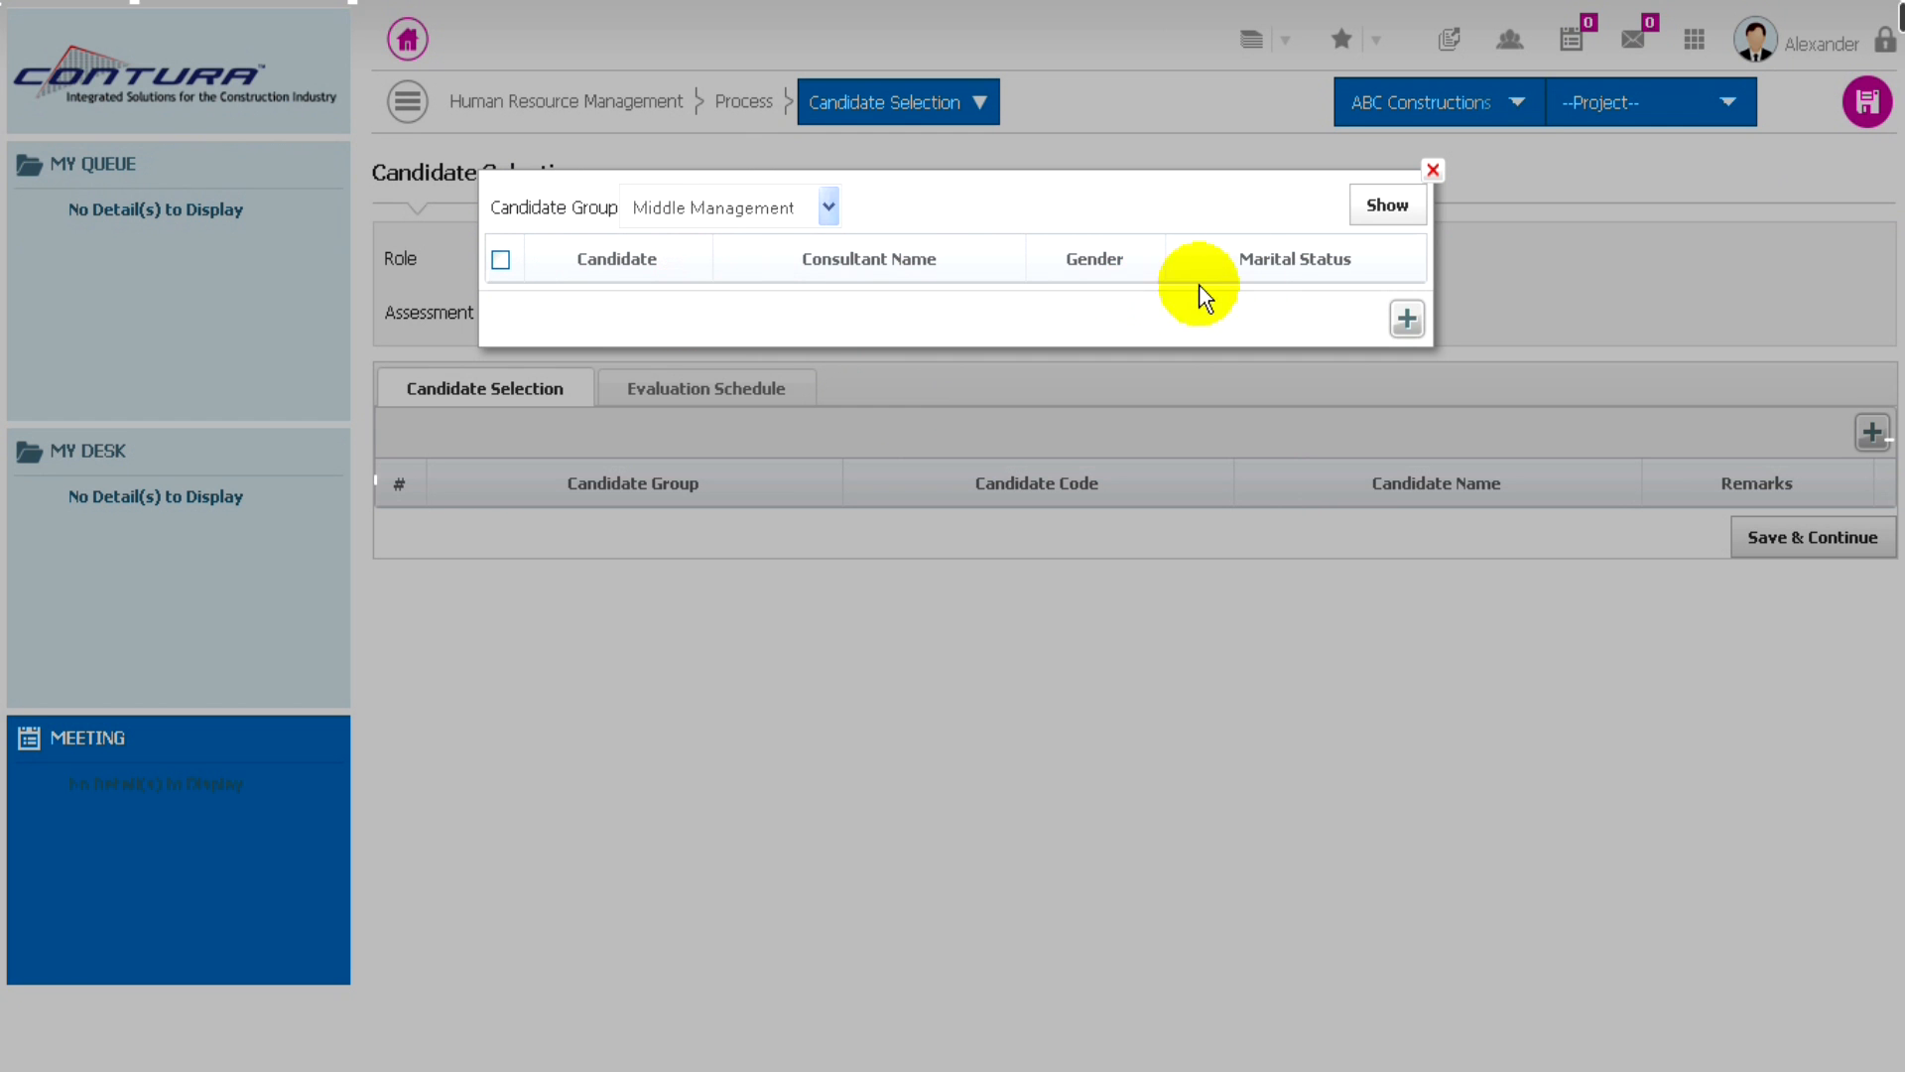
{"action": "left_click", "coordinate": [1388, 207]}
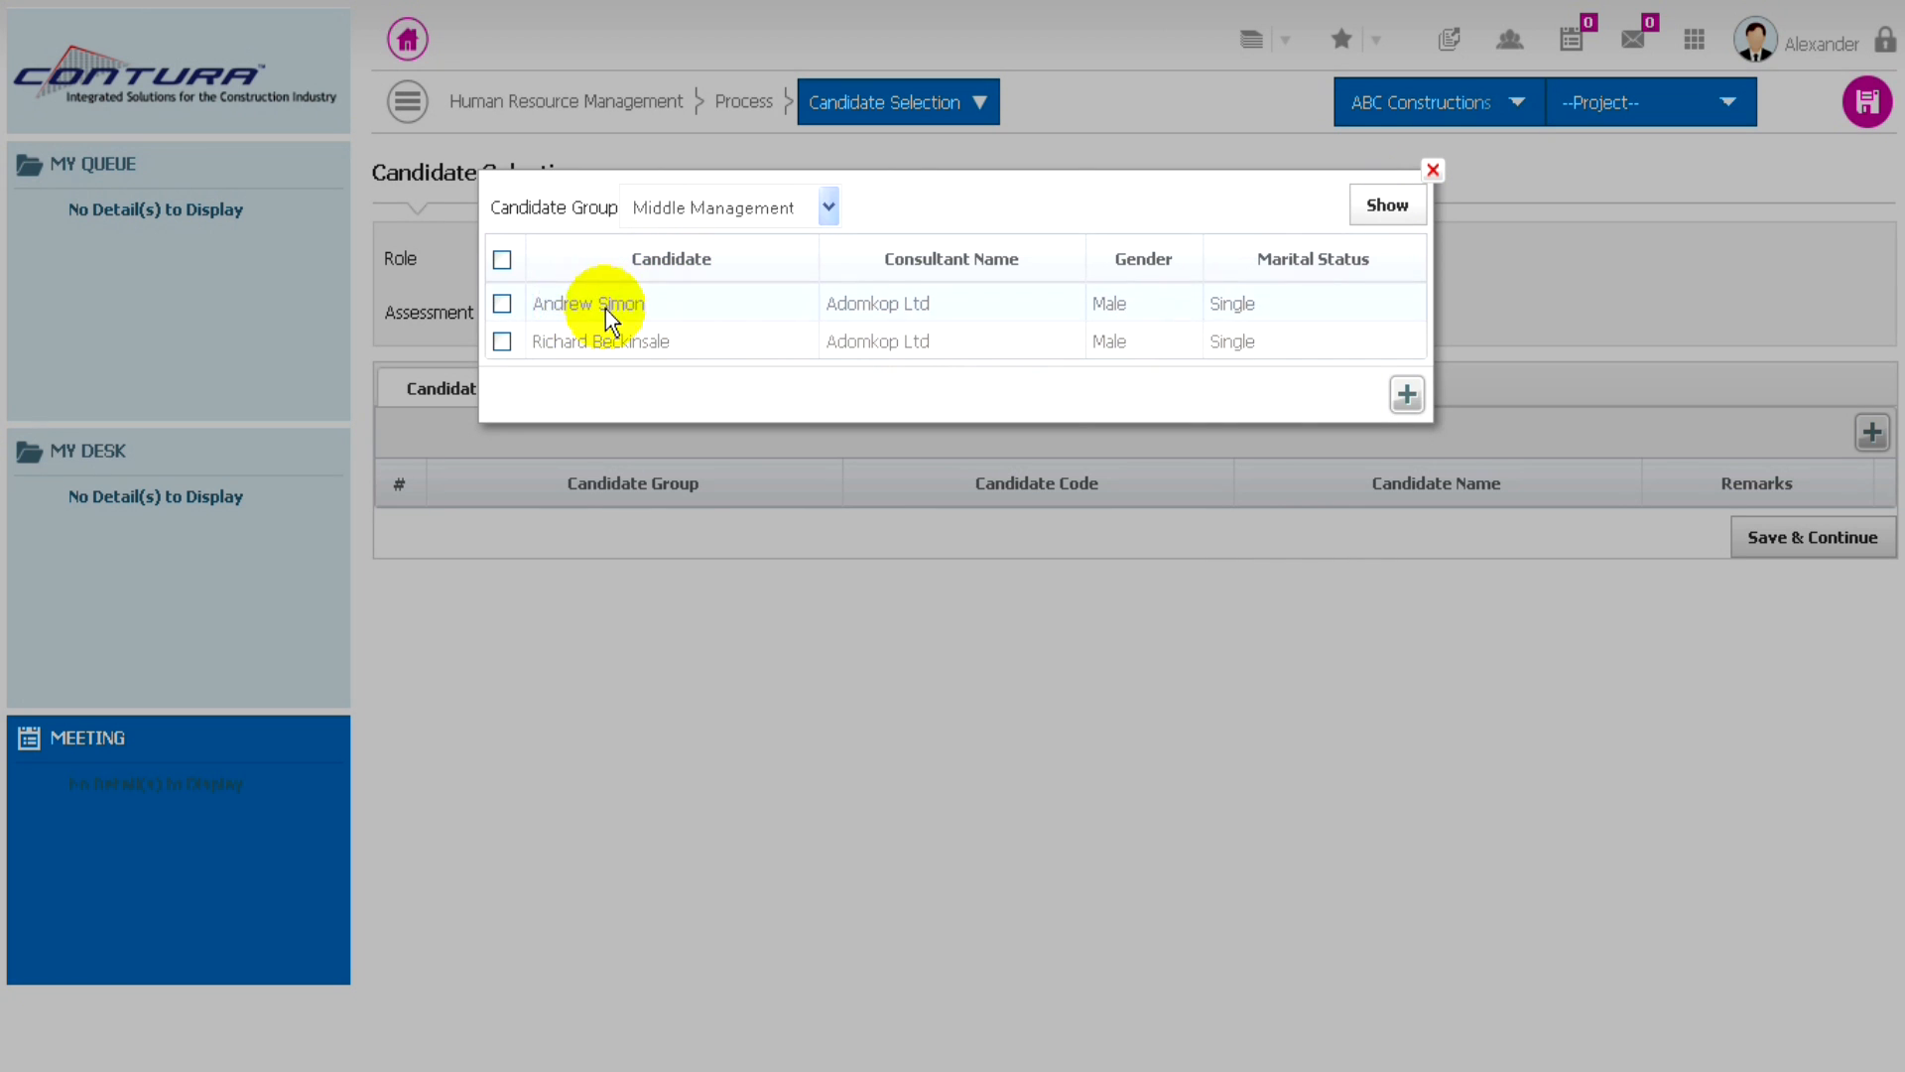
{"action": "left_click", "coordinate": [500, 259]}
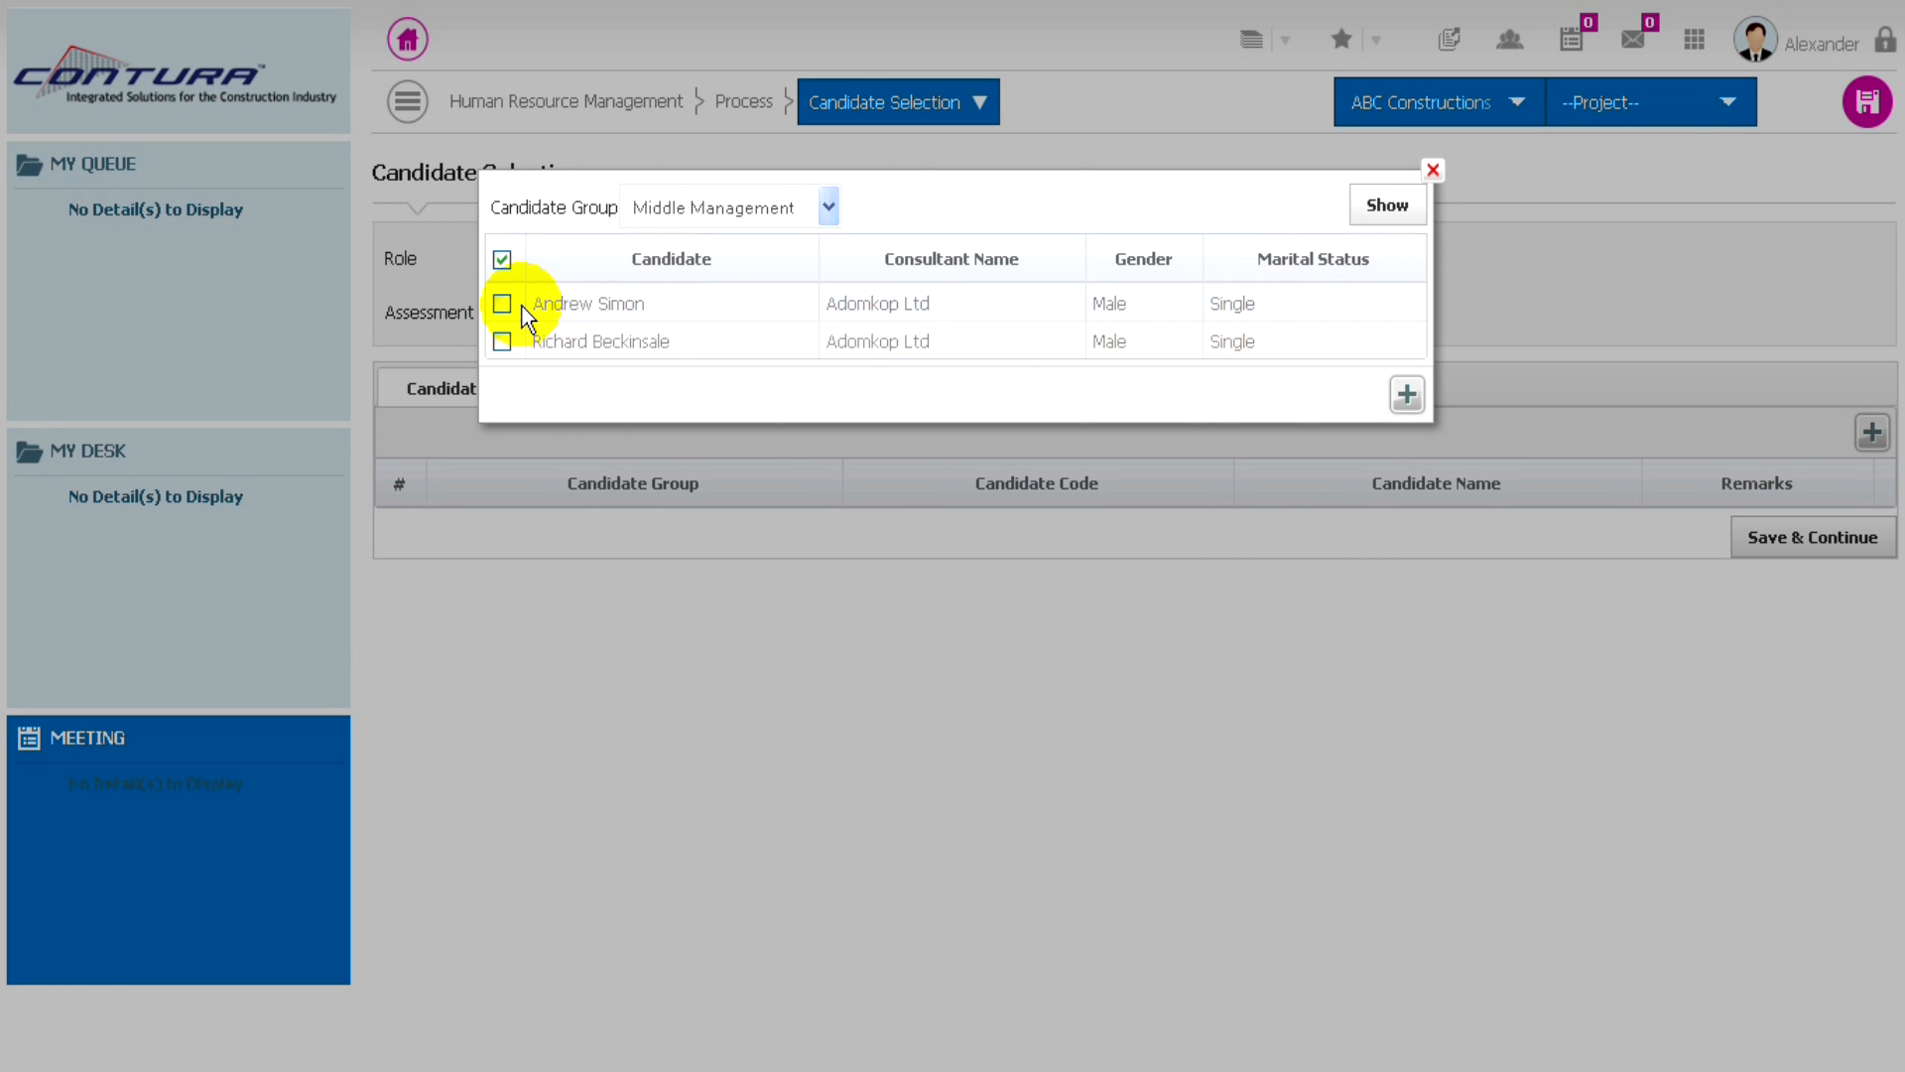
{"action": "left_click", "coordinate": [1406, 397]}
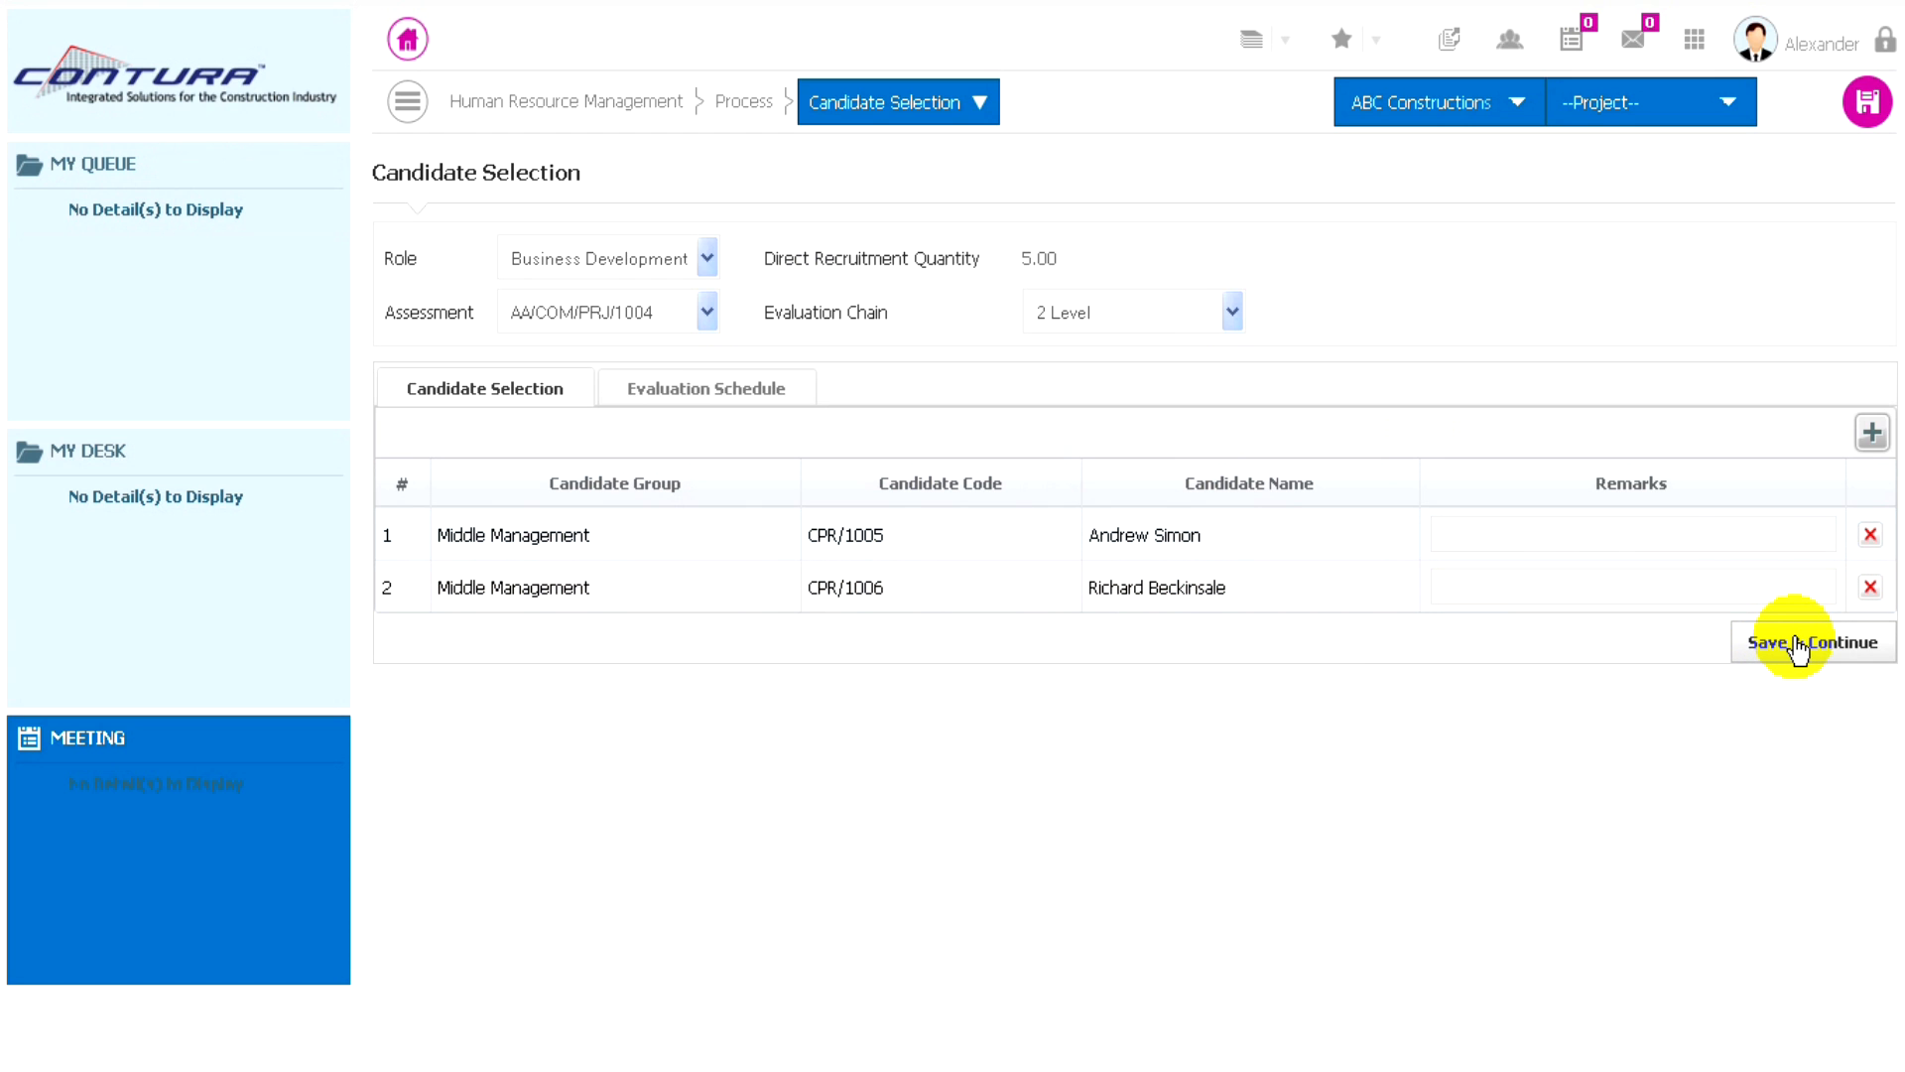
{"action": "left_click", "coordinate": [1746, 651]}
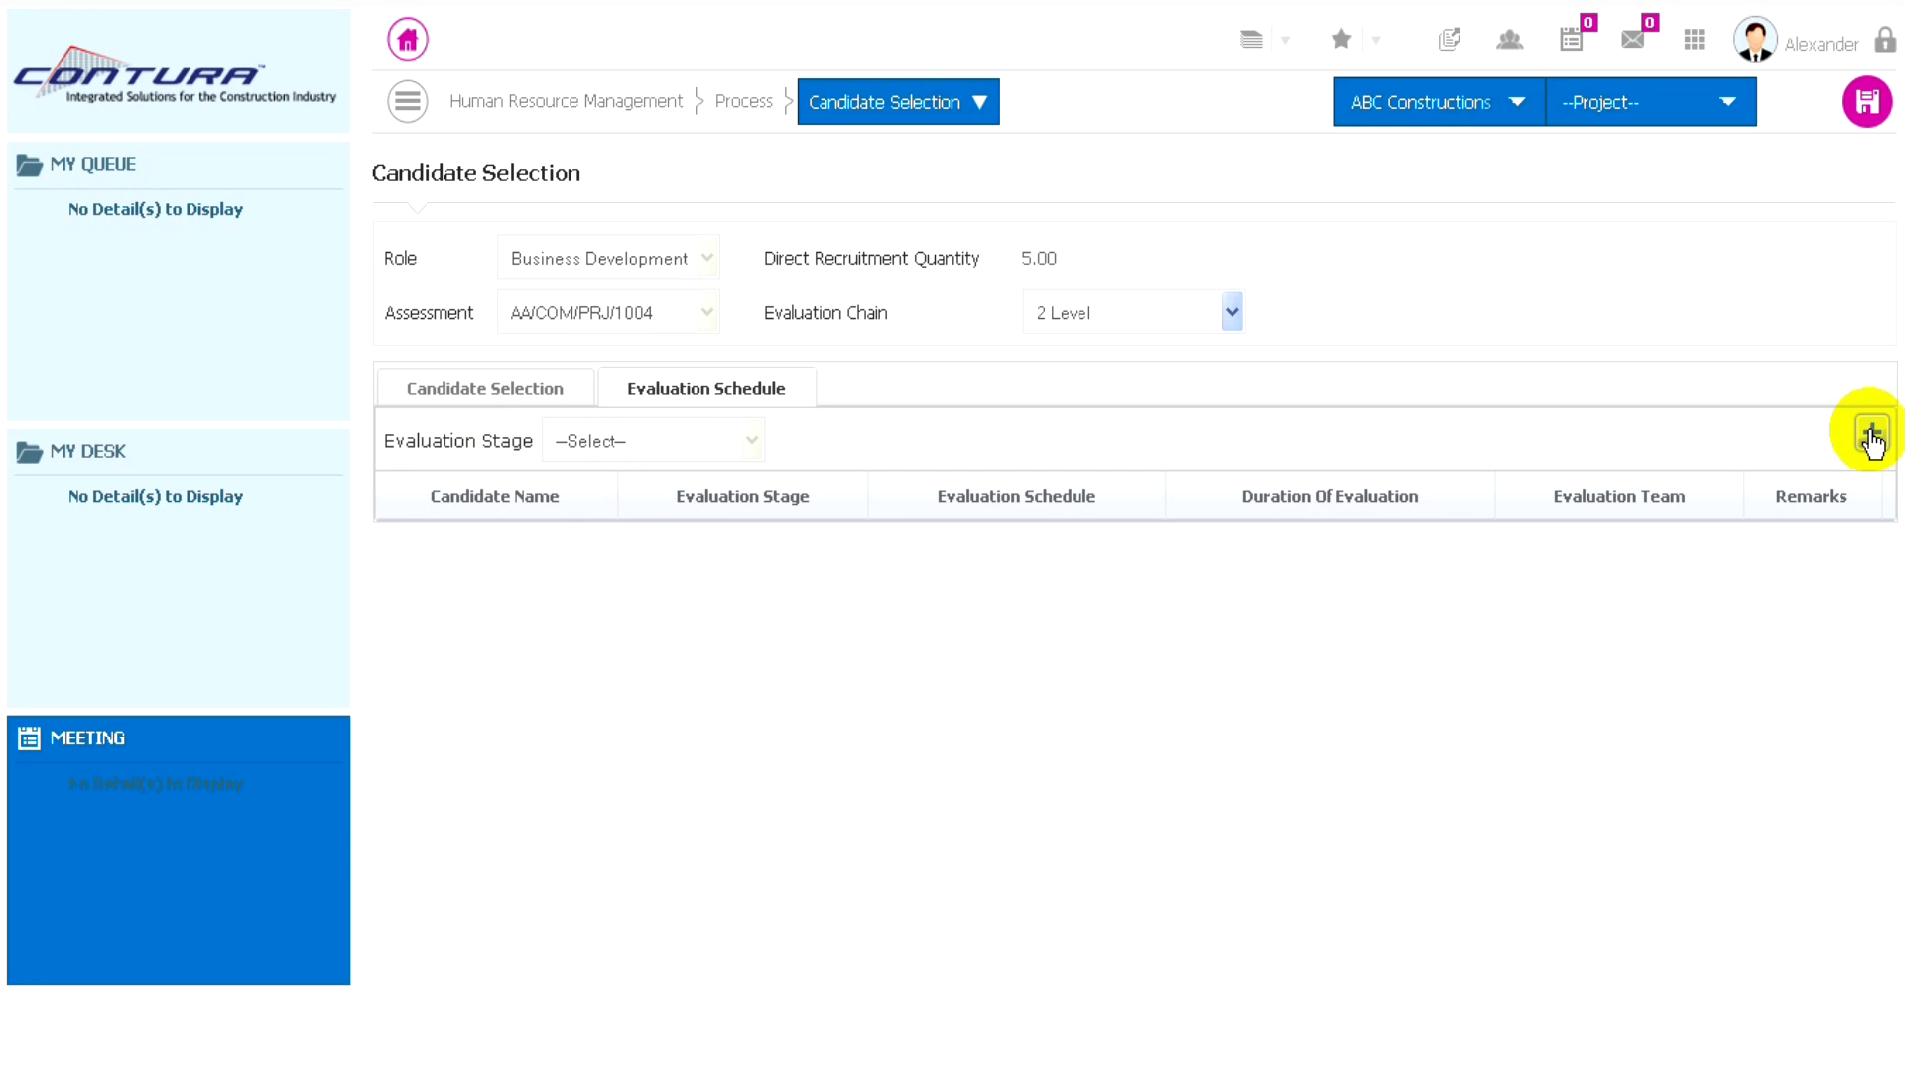
- Start a new evaluation schedule entry dated 31/07/2014 with team GM Projects and HR and stage Written Test
{"action": "left_click", "coordinate": [1873, 434]}
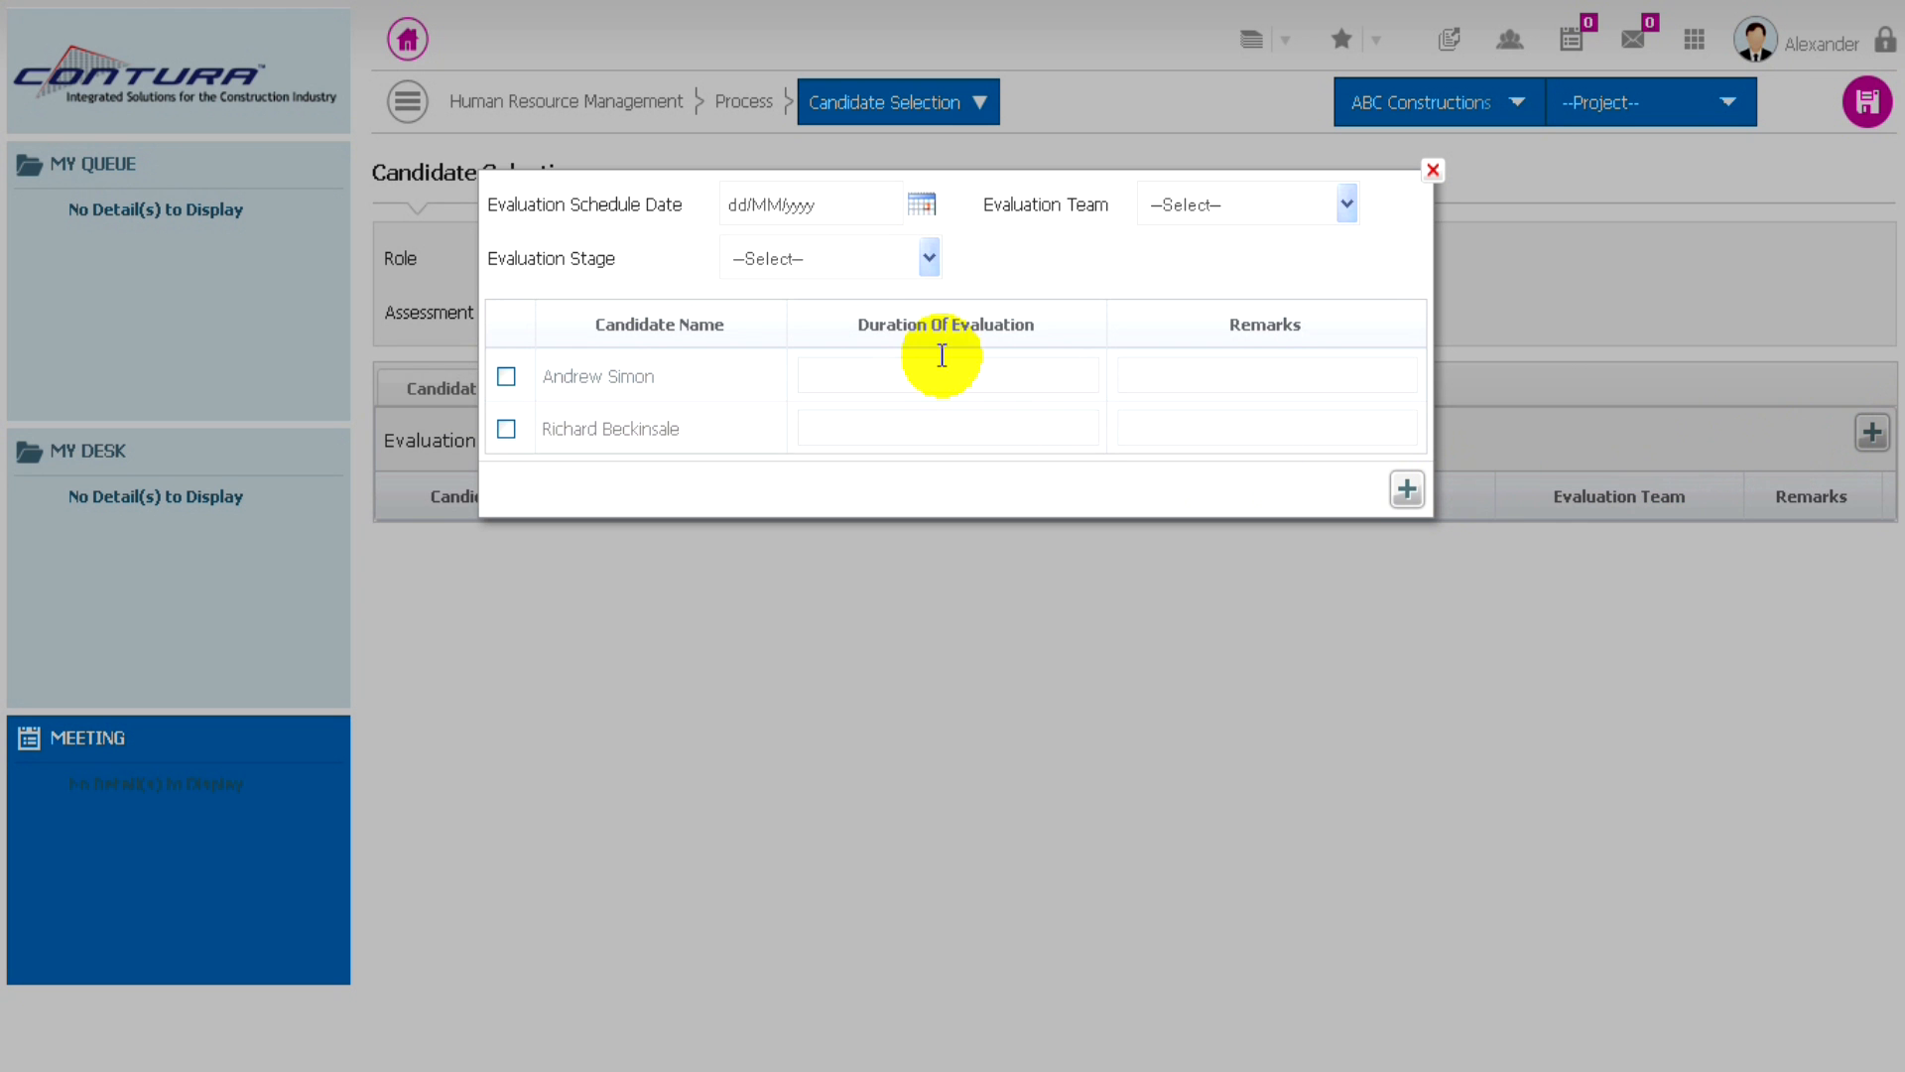
{"action": "left_click", "coordinate": [921, 205]}
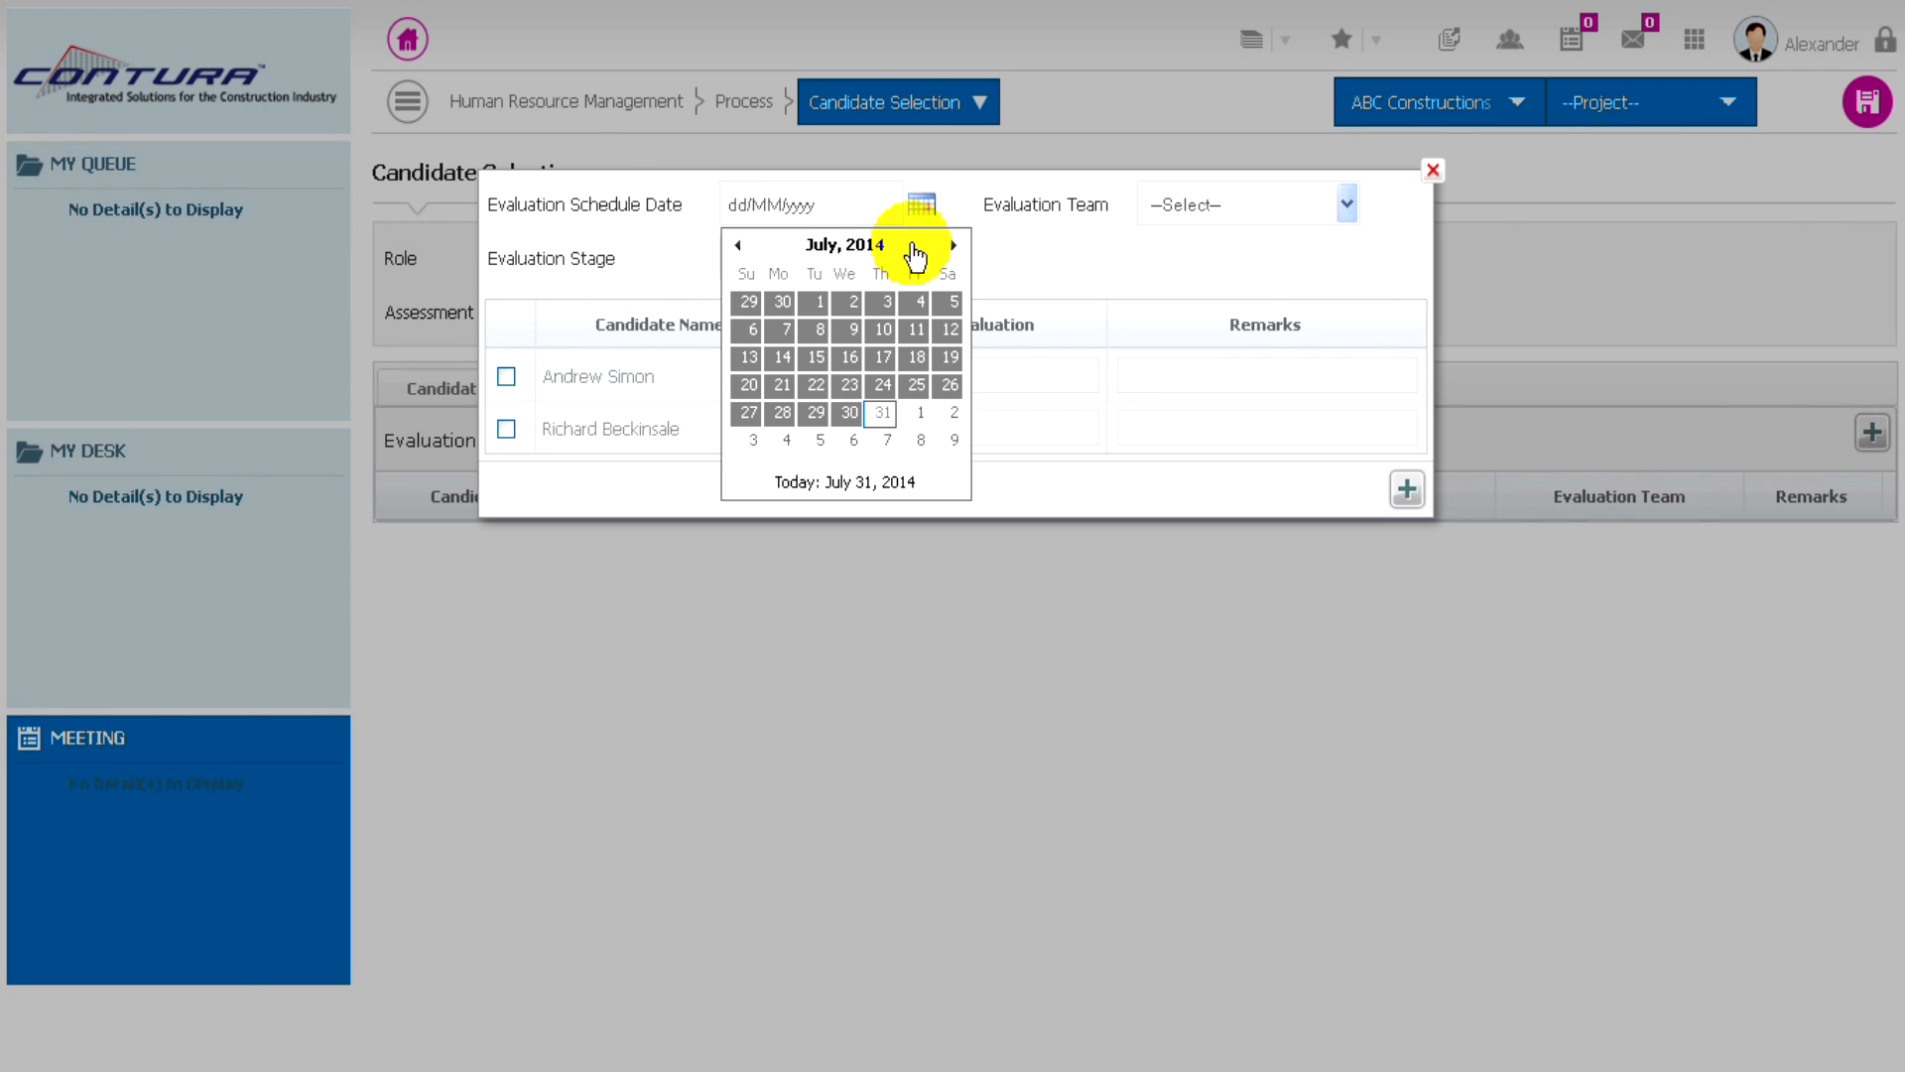
{"action": "left_click", "coordinate": [880, 413]}
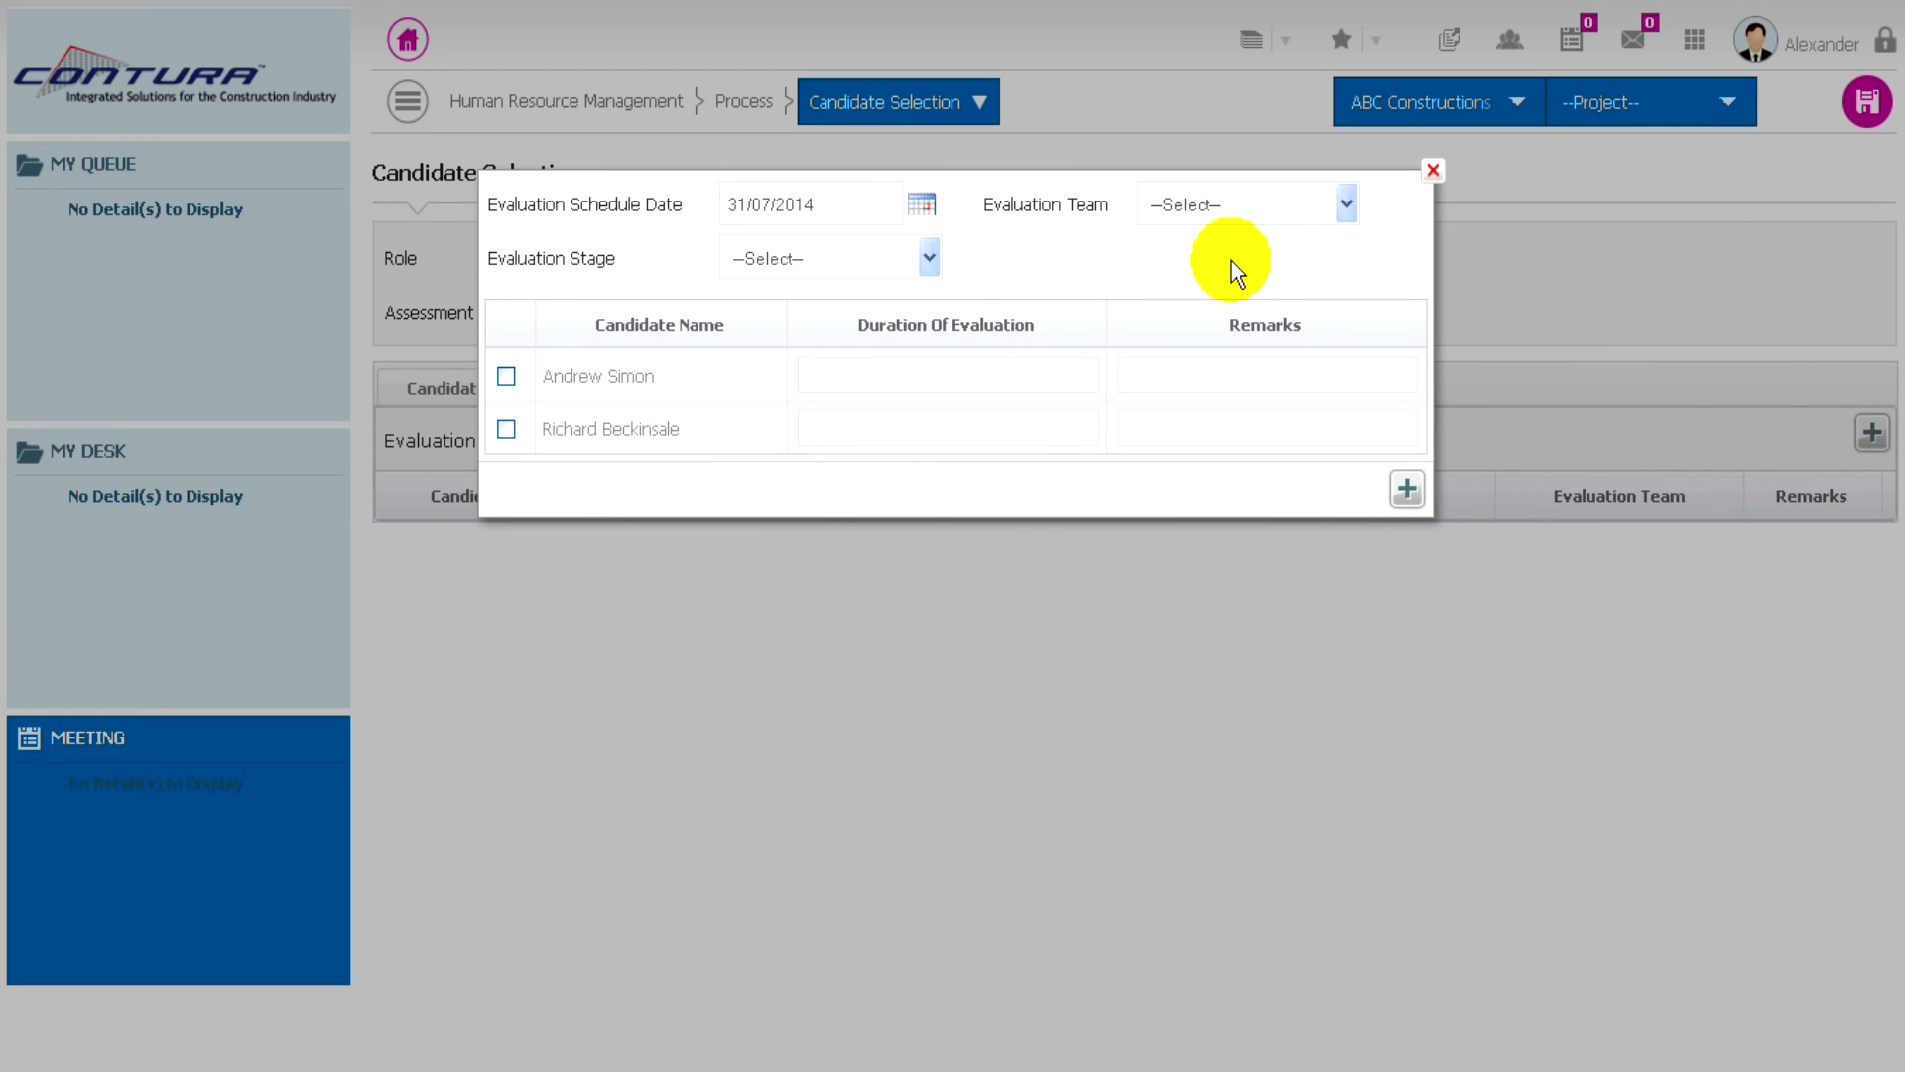
{"action": "left_click", "coordinate": [1304, 206]}
{"action": "left_click", "coordinate": [1183, 260]}
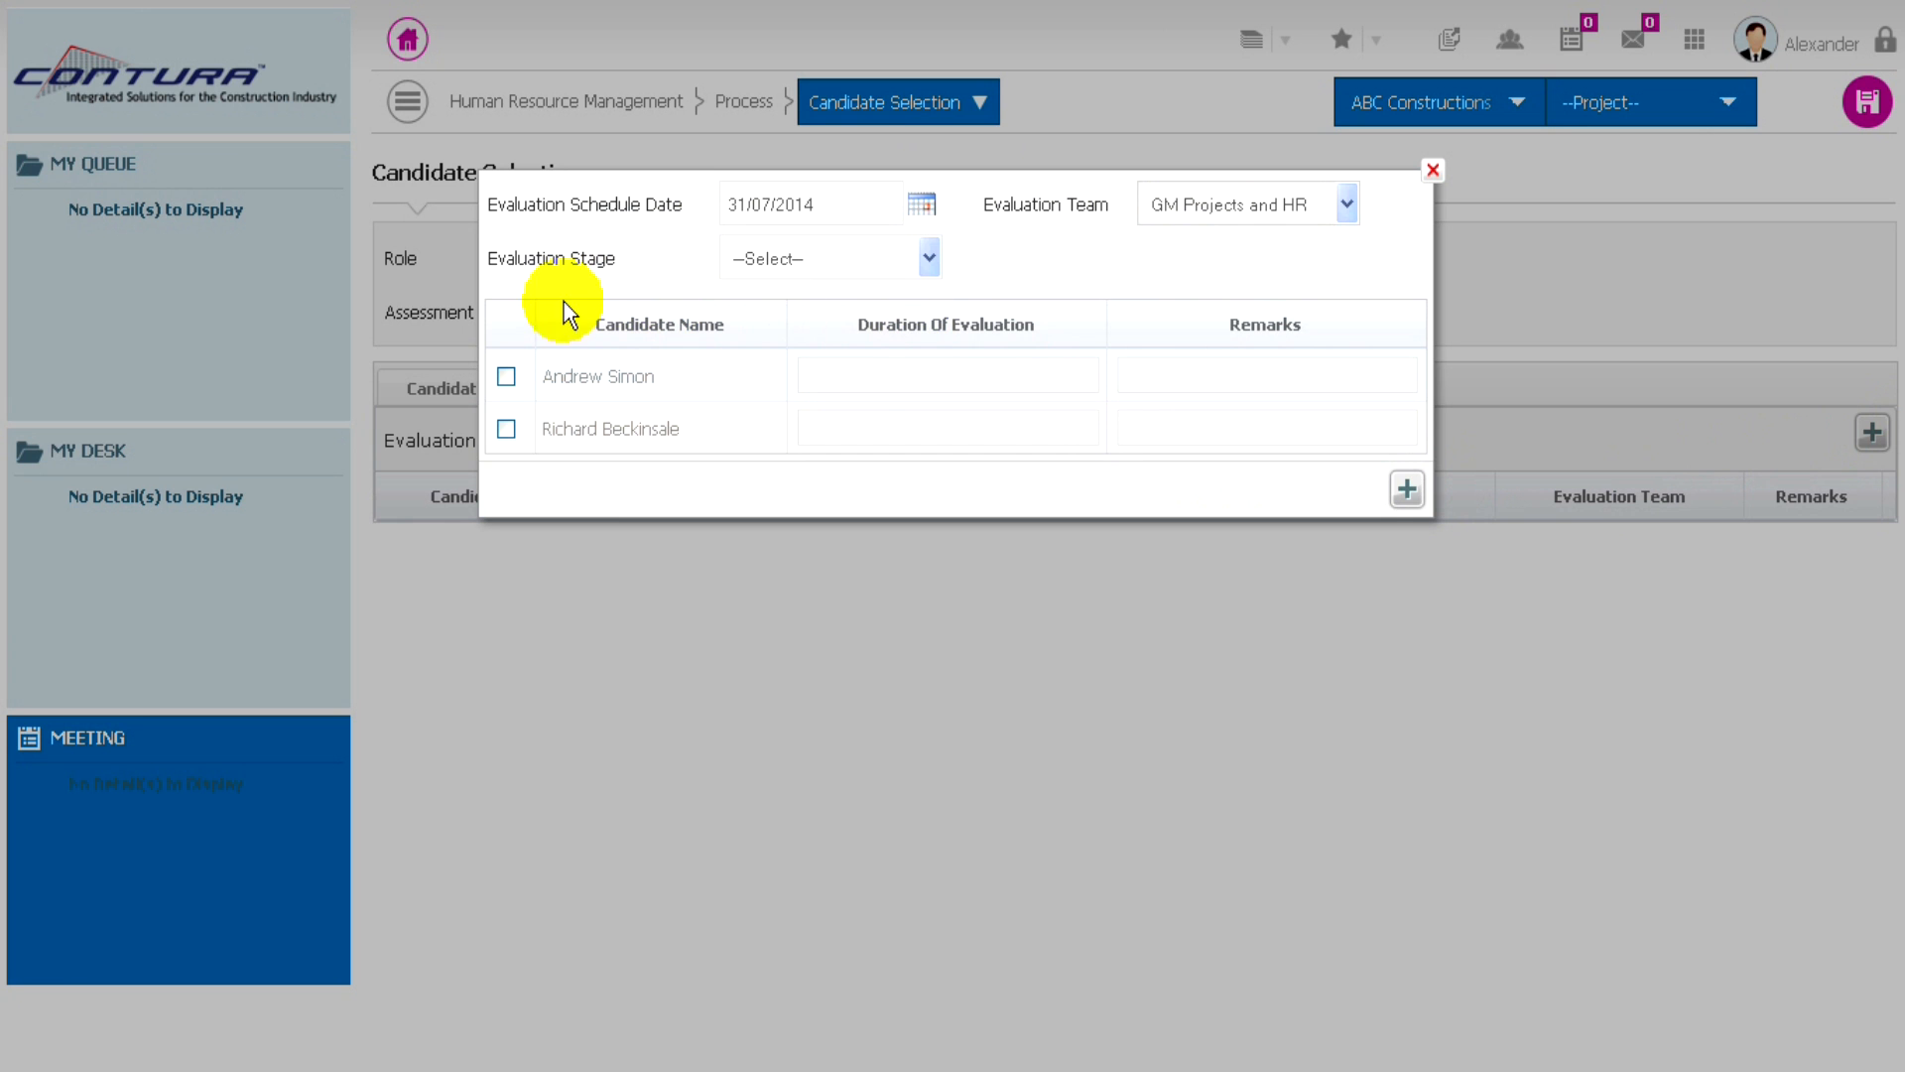
{"action": "left_click", "coordinate": [905, 262]}
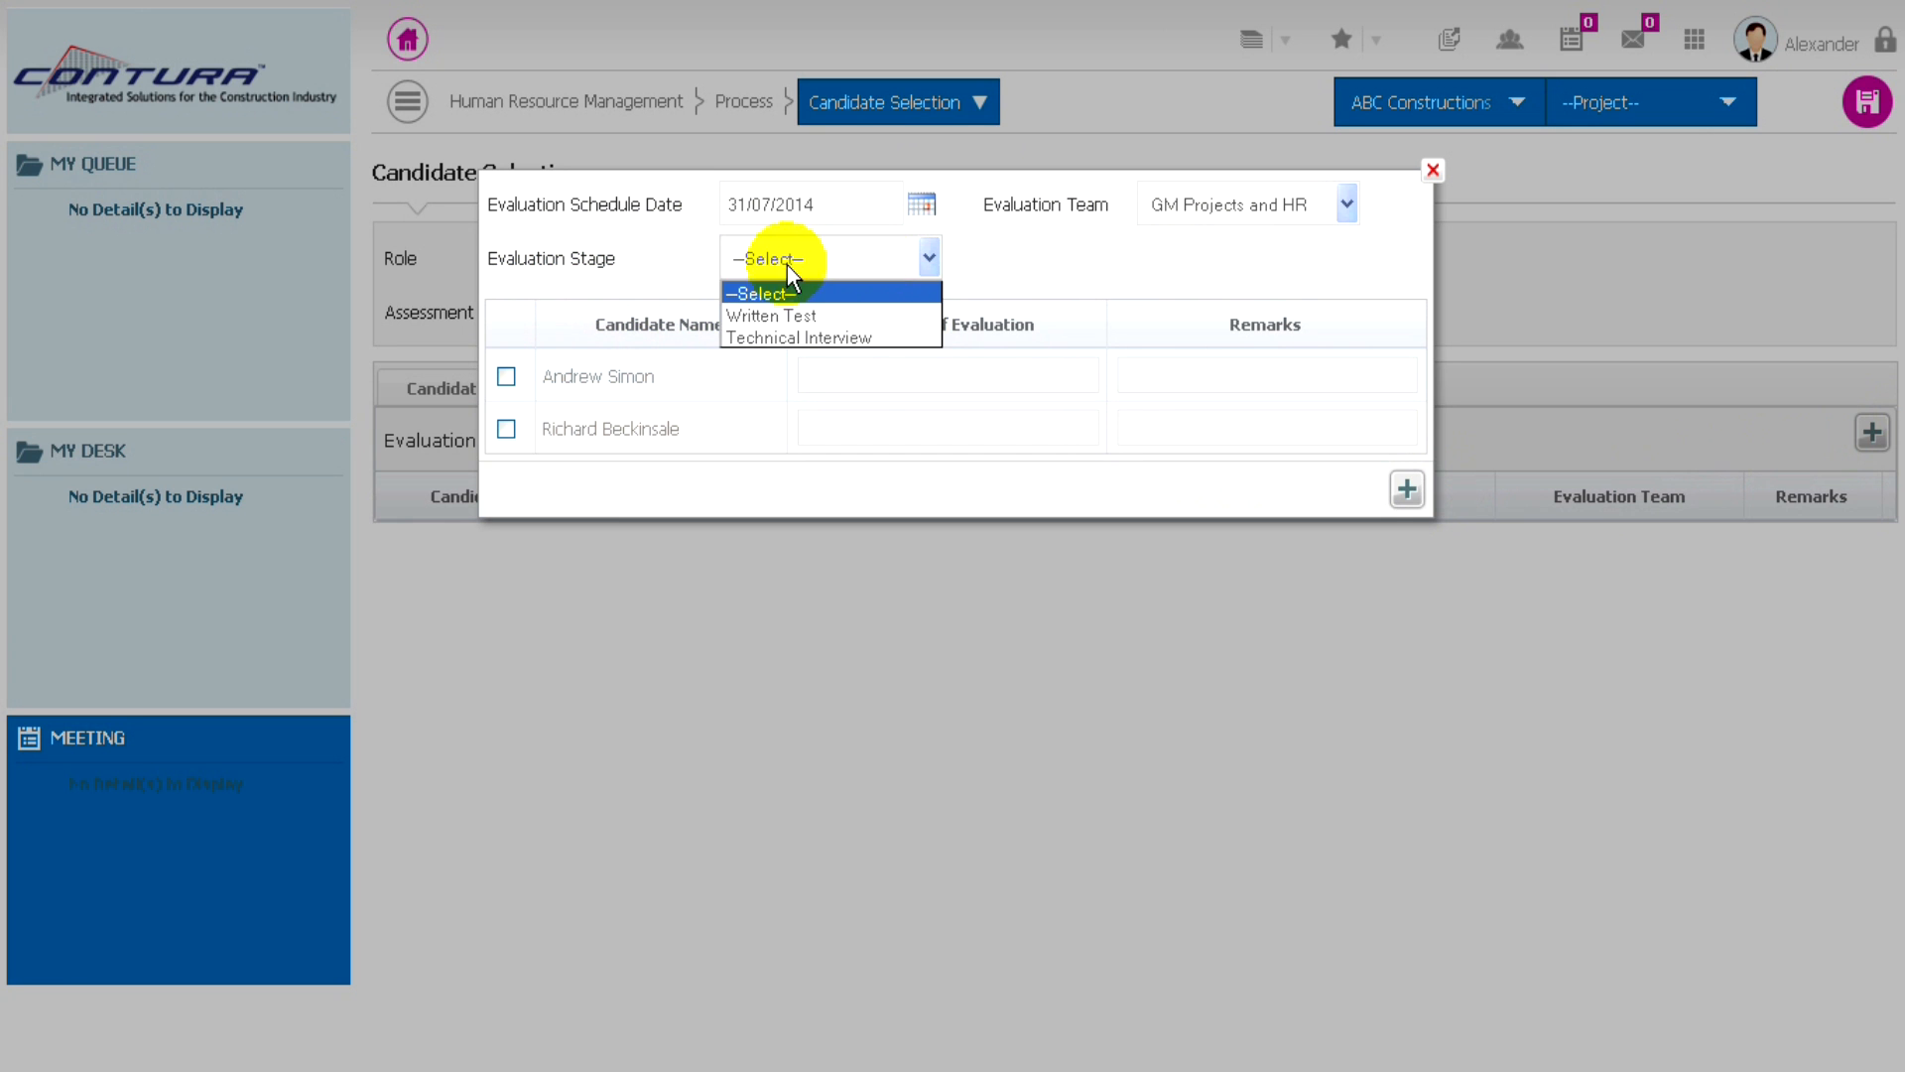
{"action": "left_click", "coordinate": [774, 314]}
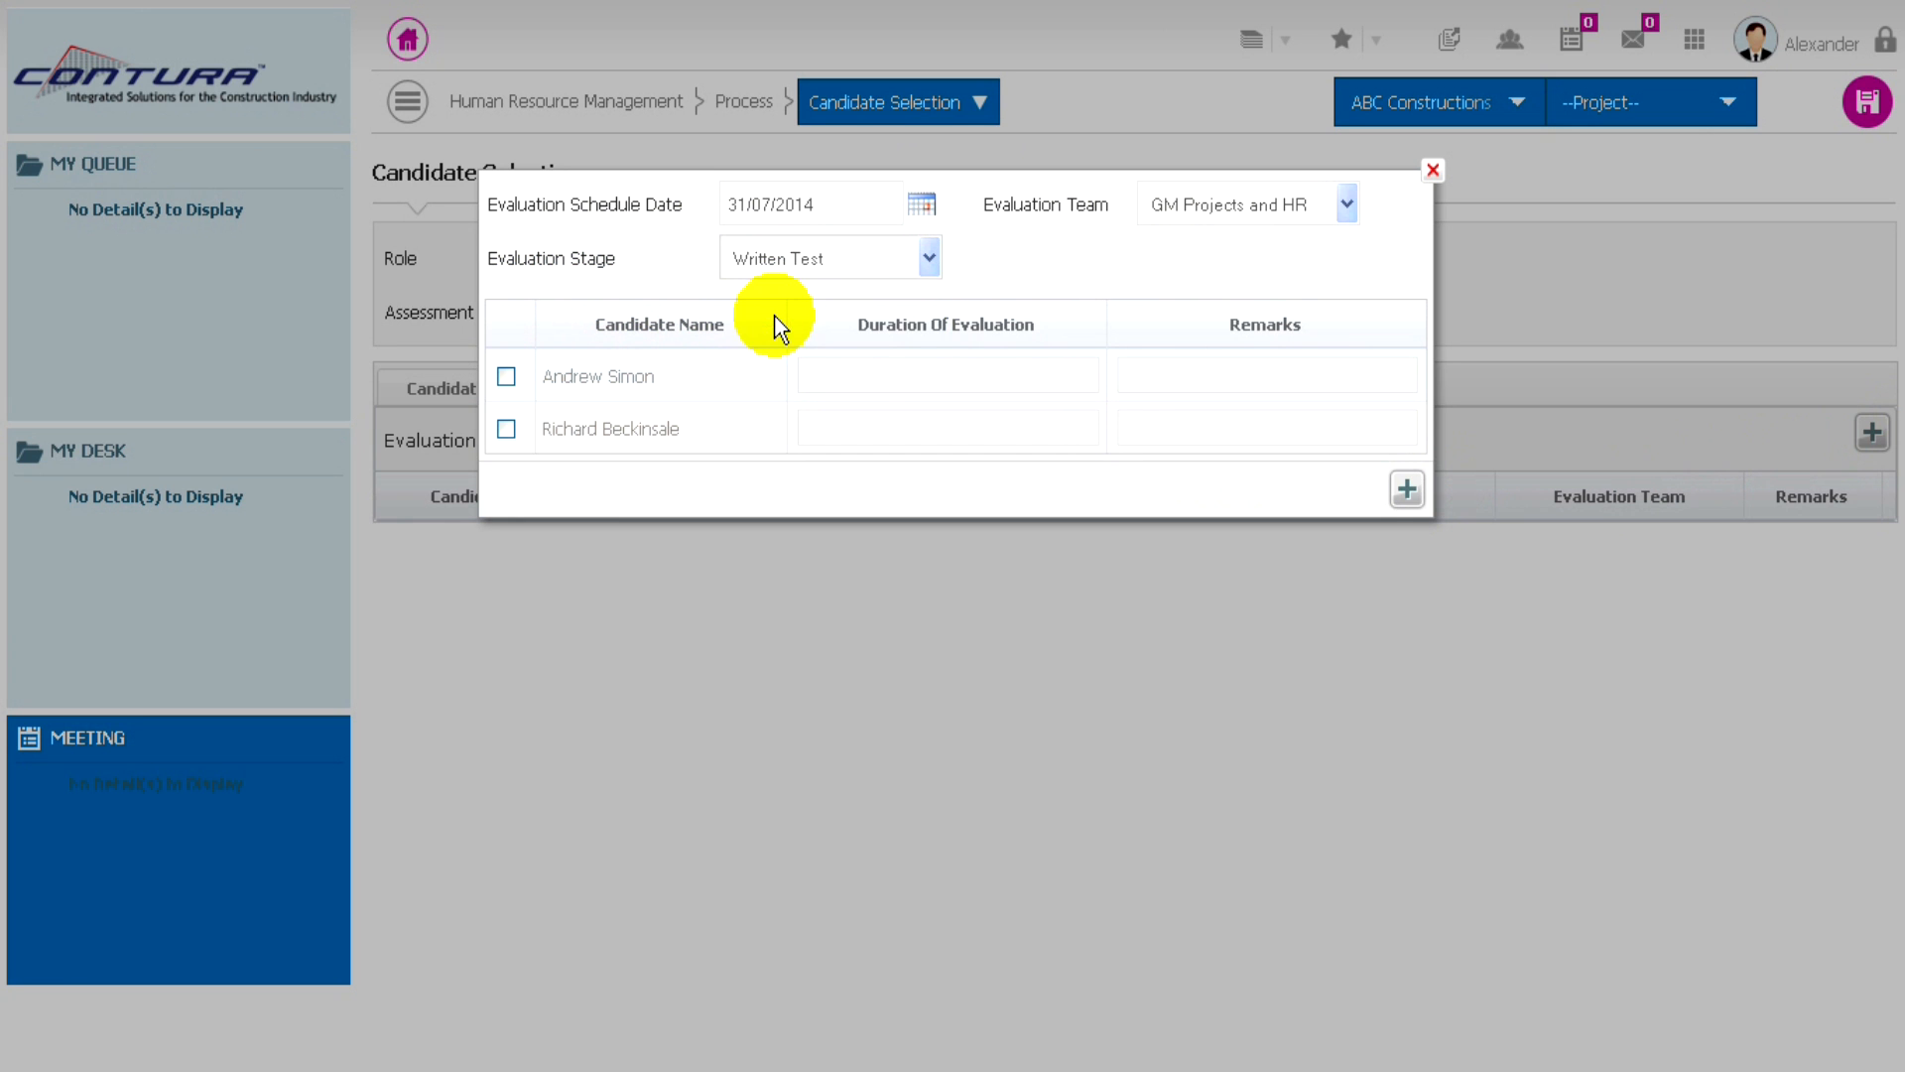
- Include both candidates in the Written Test with an evaluation duration of 1 each, and add them to the schedule
{"action": "left_click", "coordinate": [507, 378]}
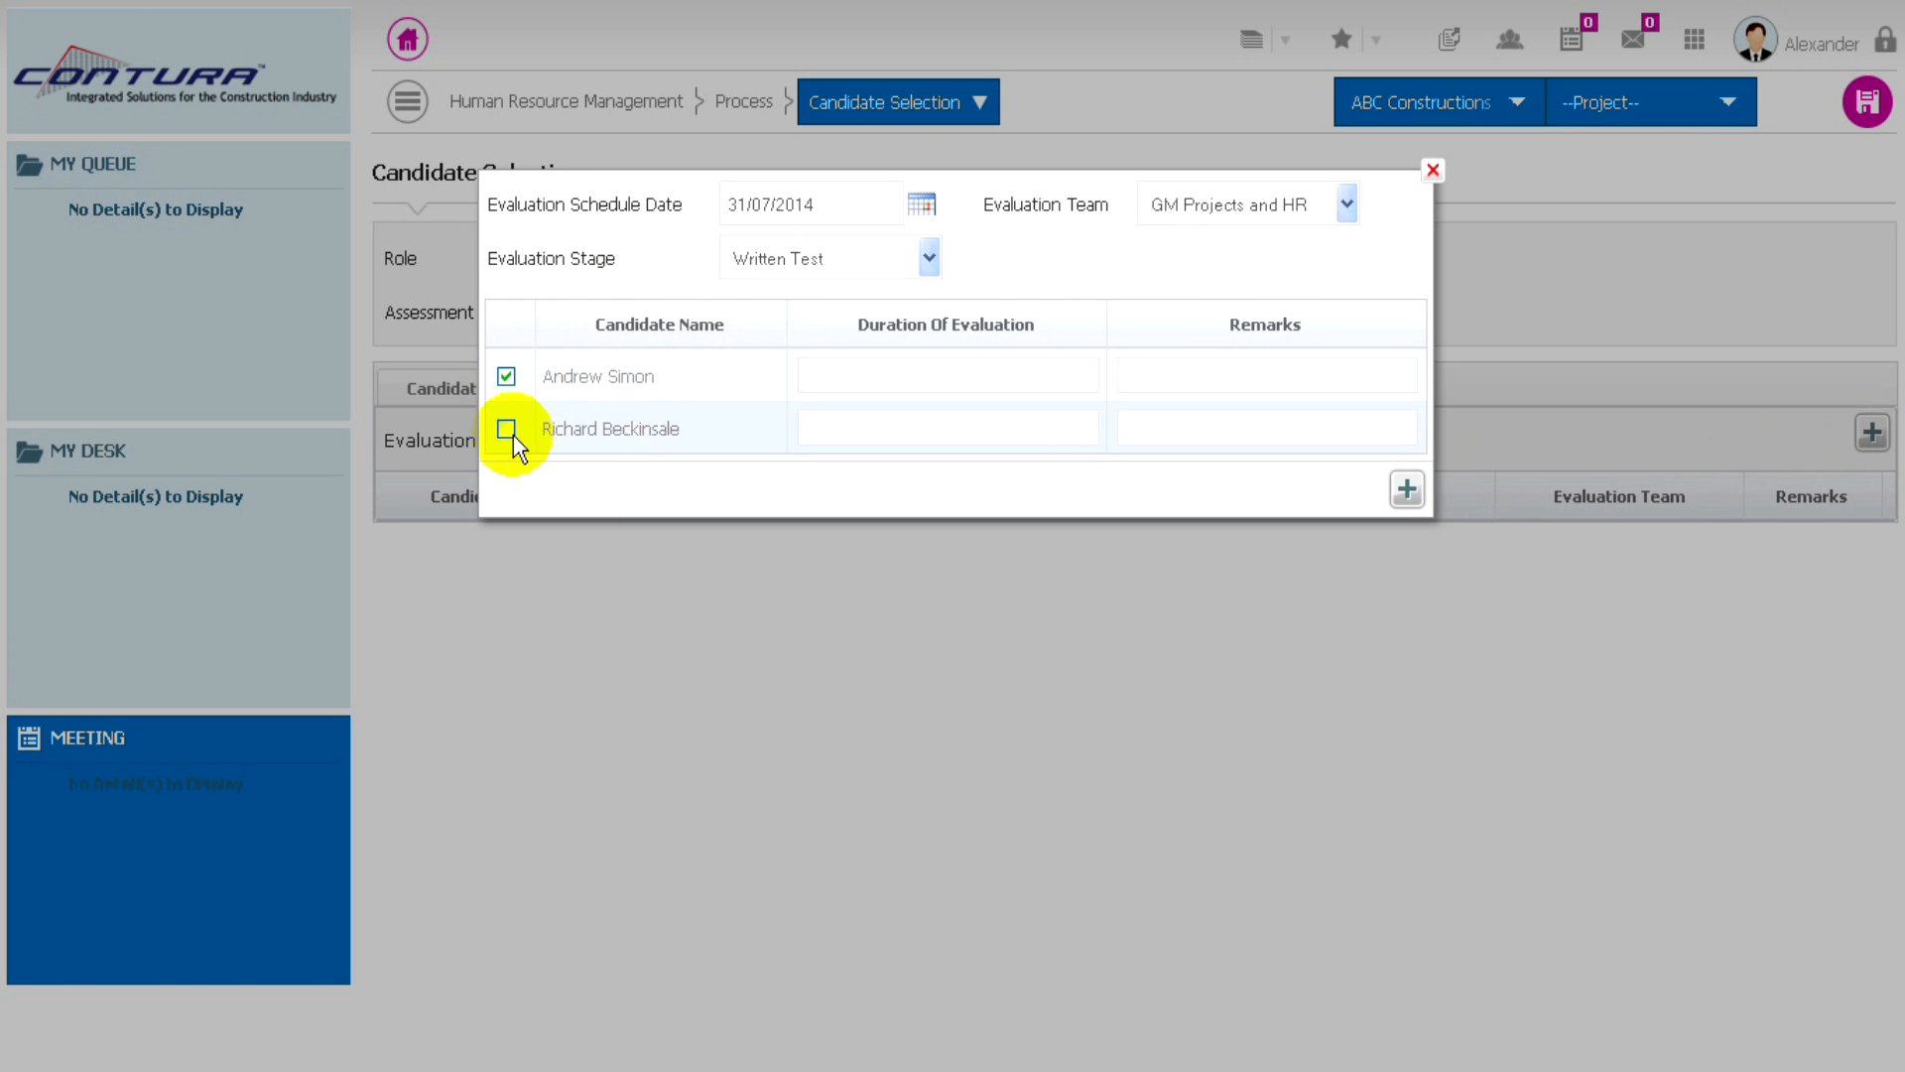
{"action": "left_click", "coordinate": [872, 374]}
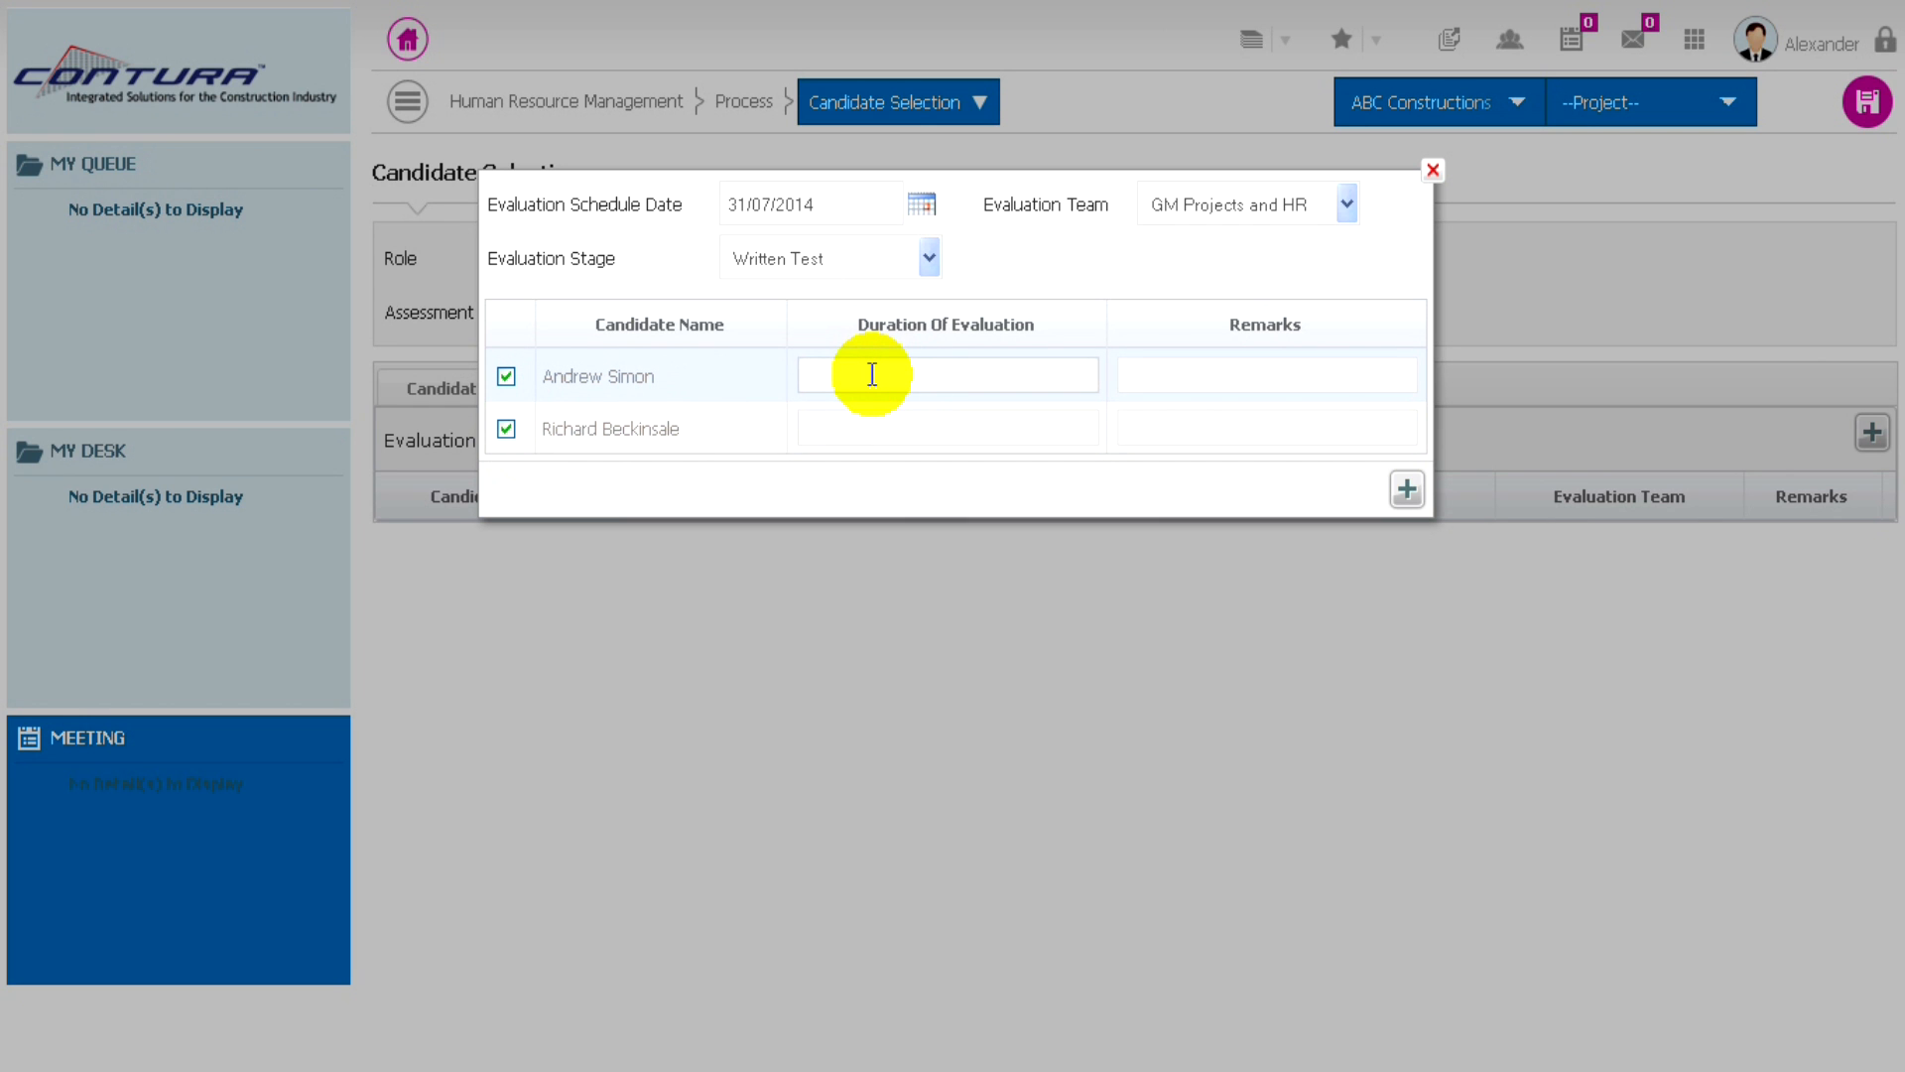
{"action": "left_click", "coordinate": [821, 427]}
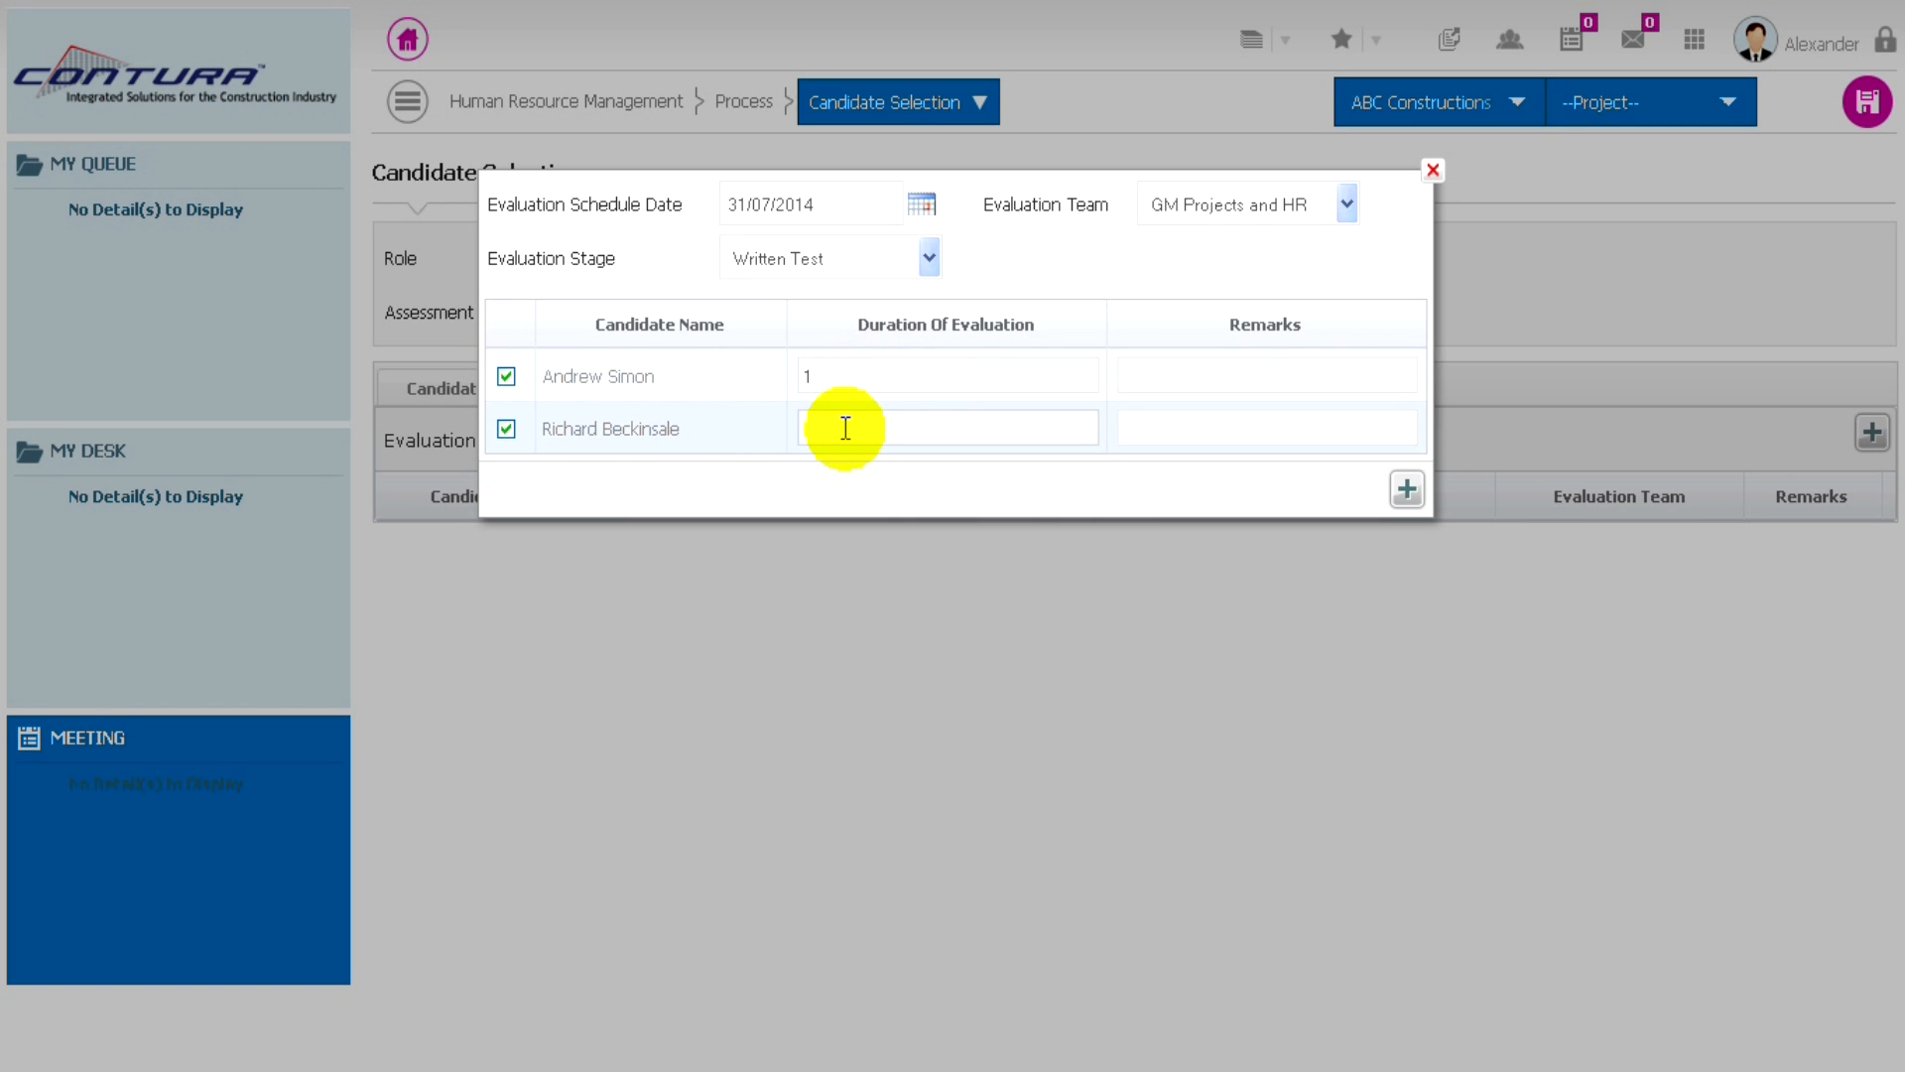
{"action": "left_click", "coordinate": [1407, 490]}
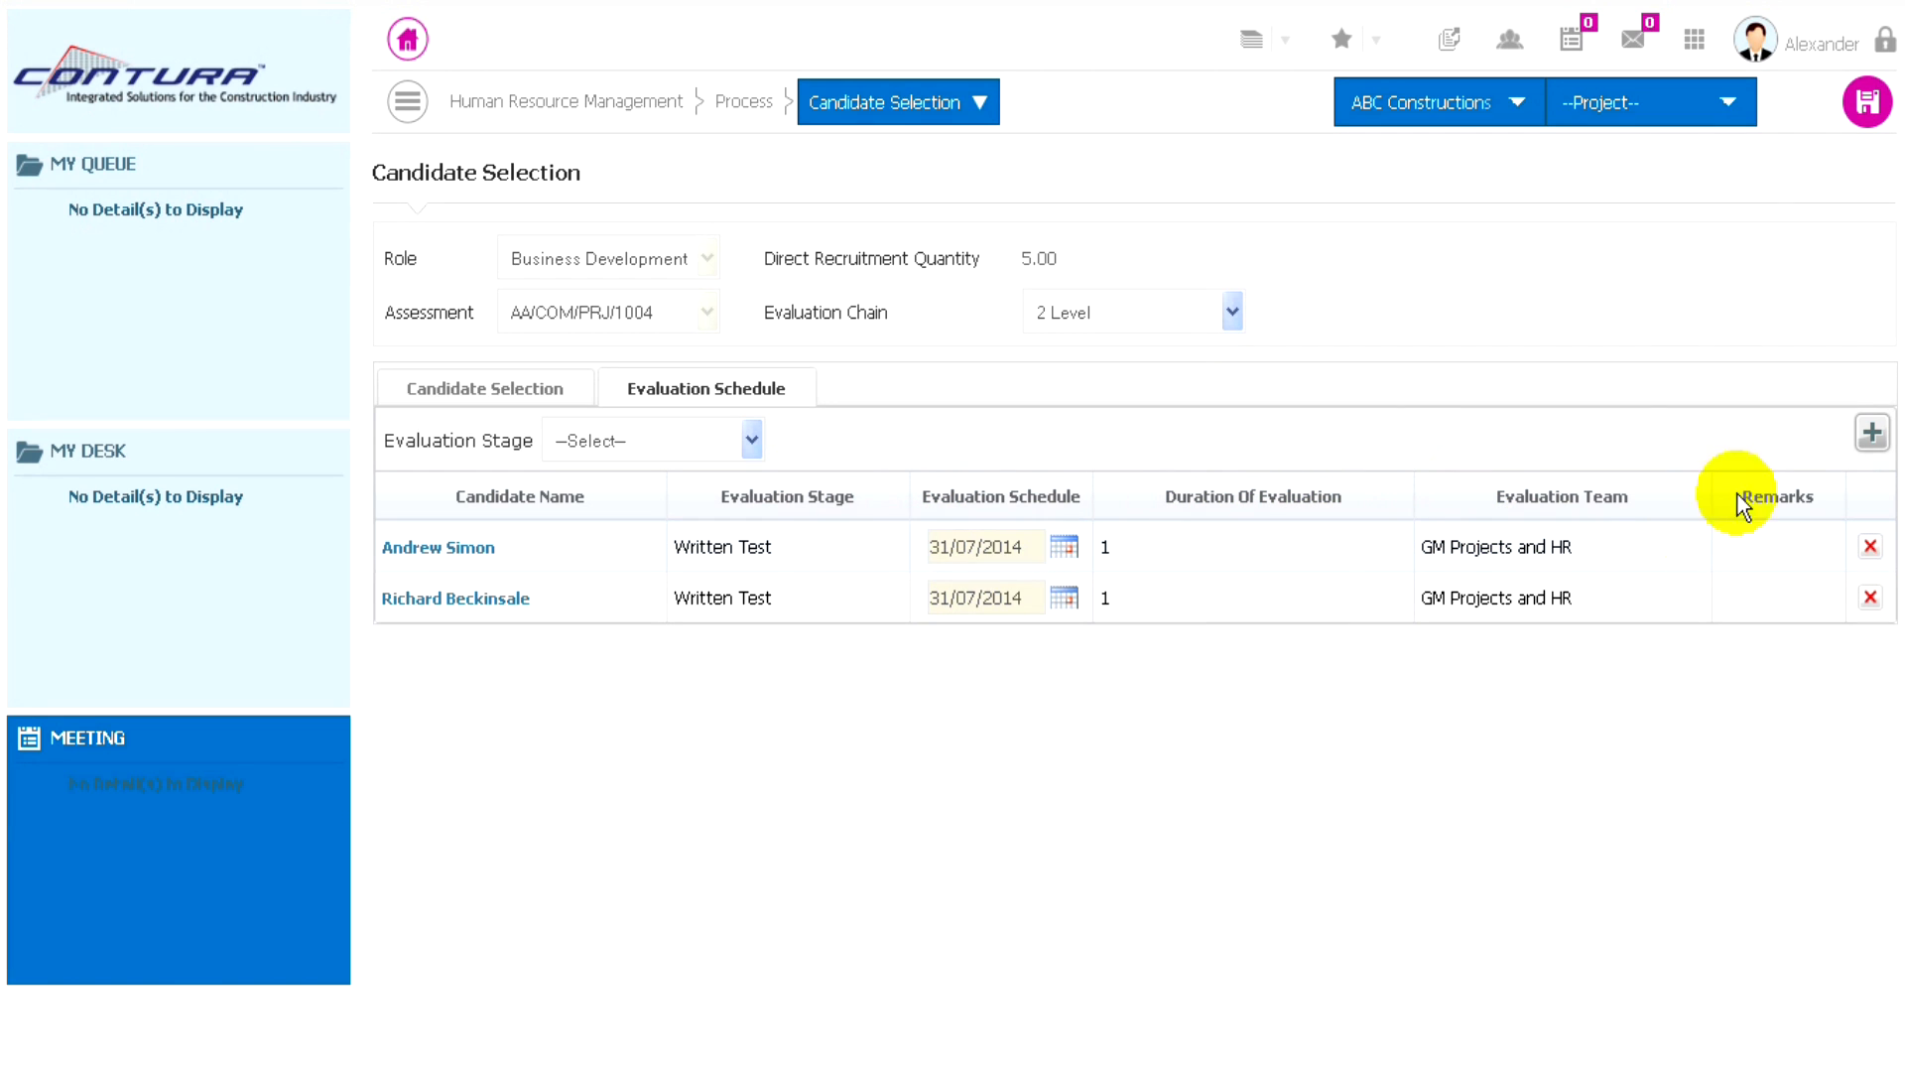
- Start another evaluation schedule entry dated 01/08/2014 with team GM Projects and HR and stage Technical Interview
{"action": "left_click", "coordinate": [1873, 437]}
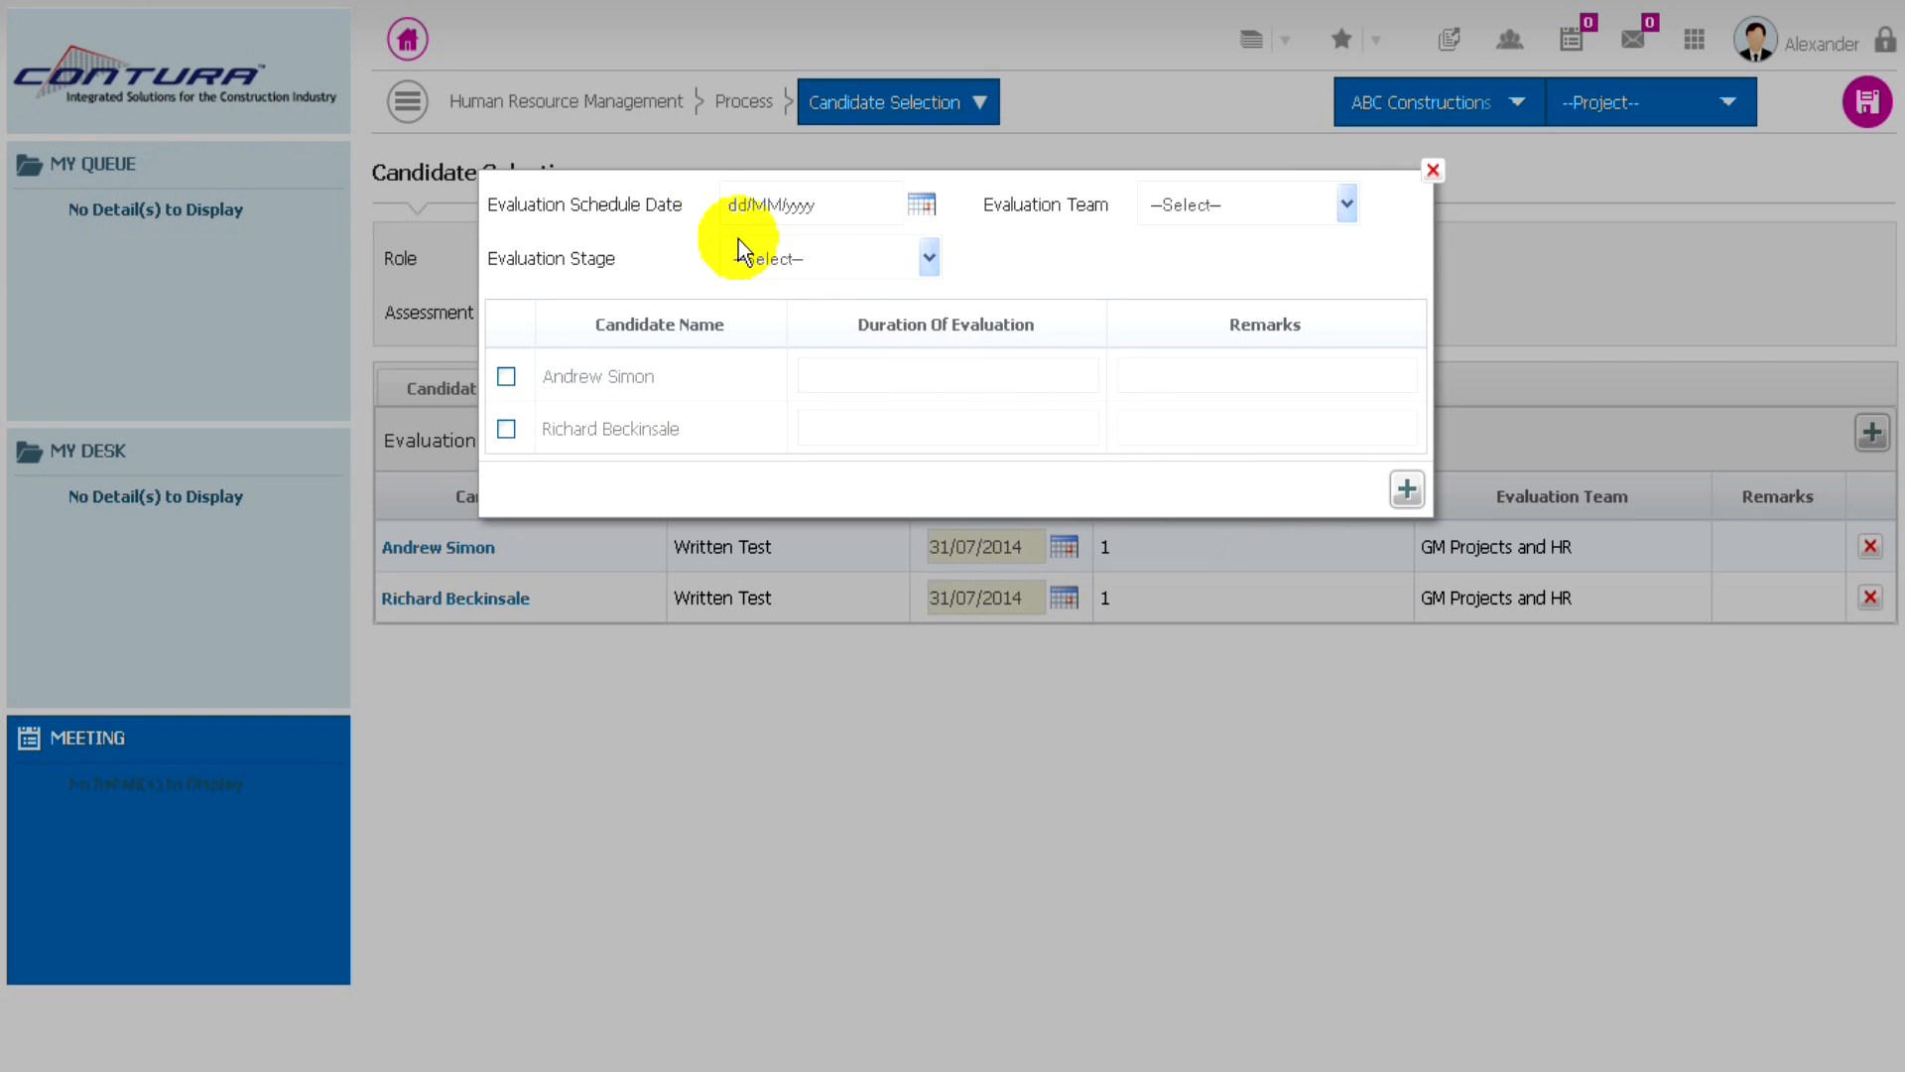
{"action": "left_click", "coordinate": [924, 209]}
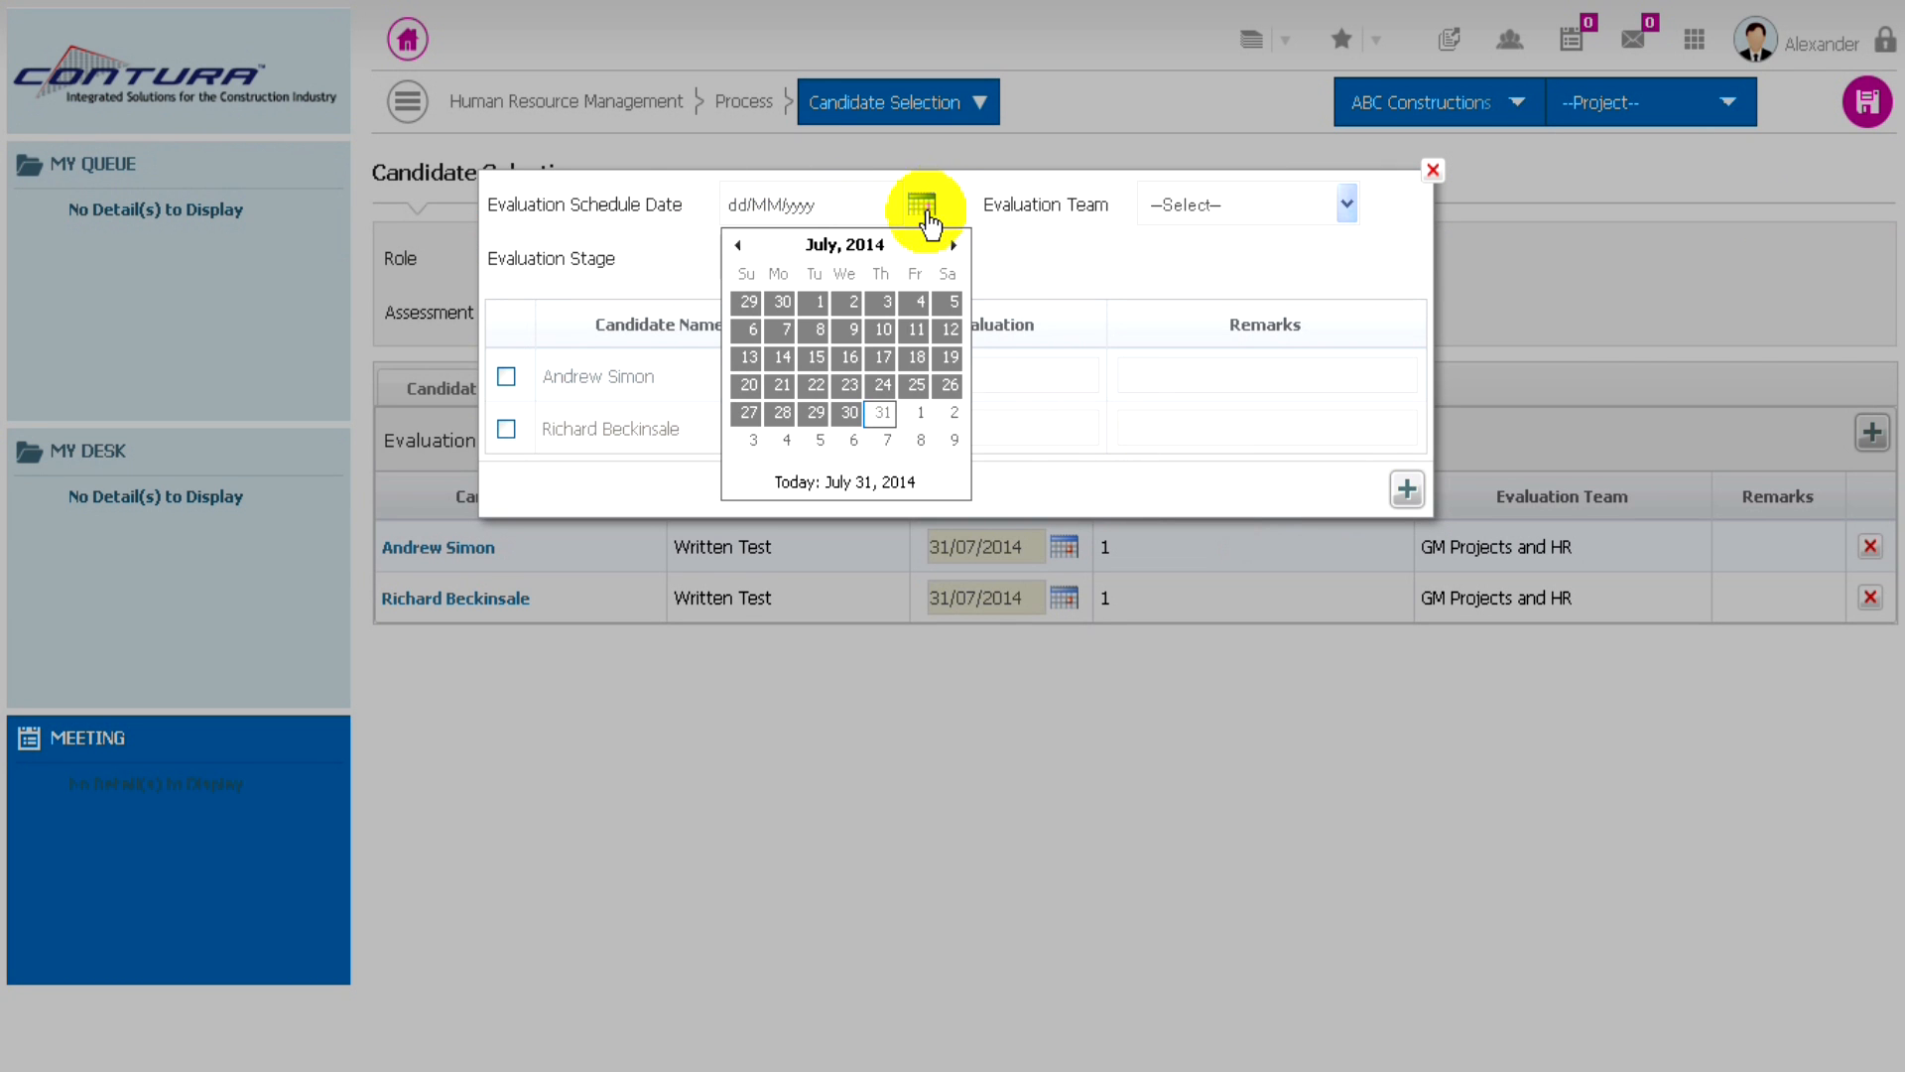
{"action": "left_click", "coordinate": [915, 413]}
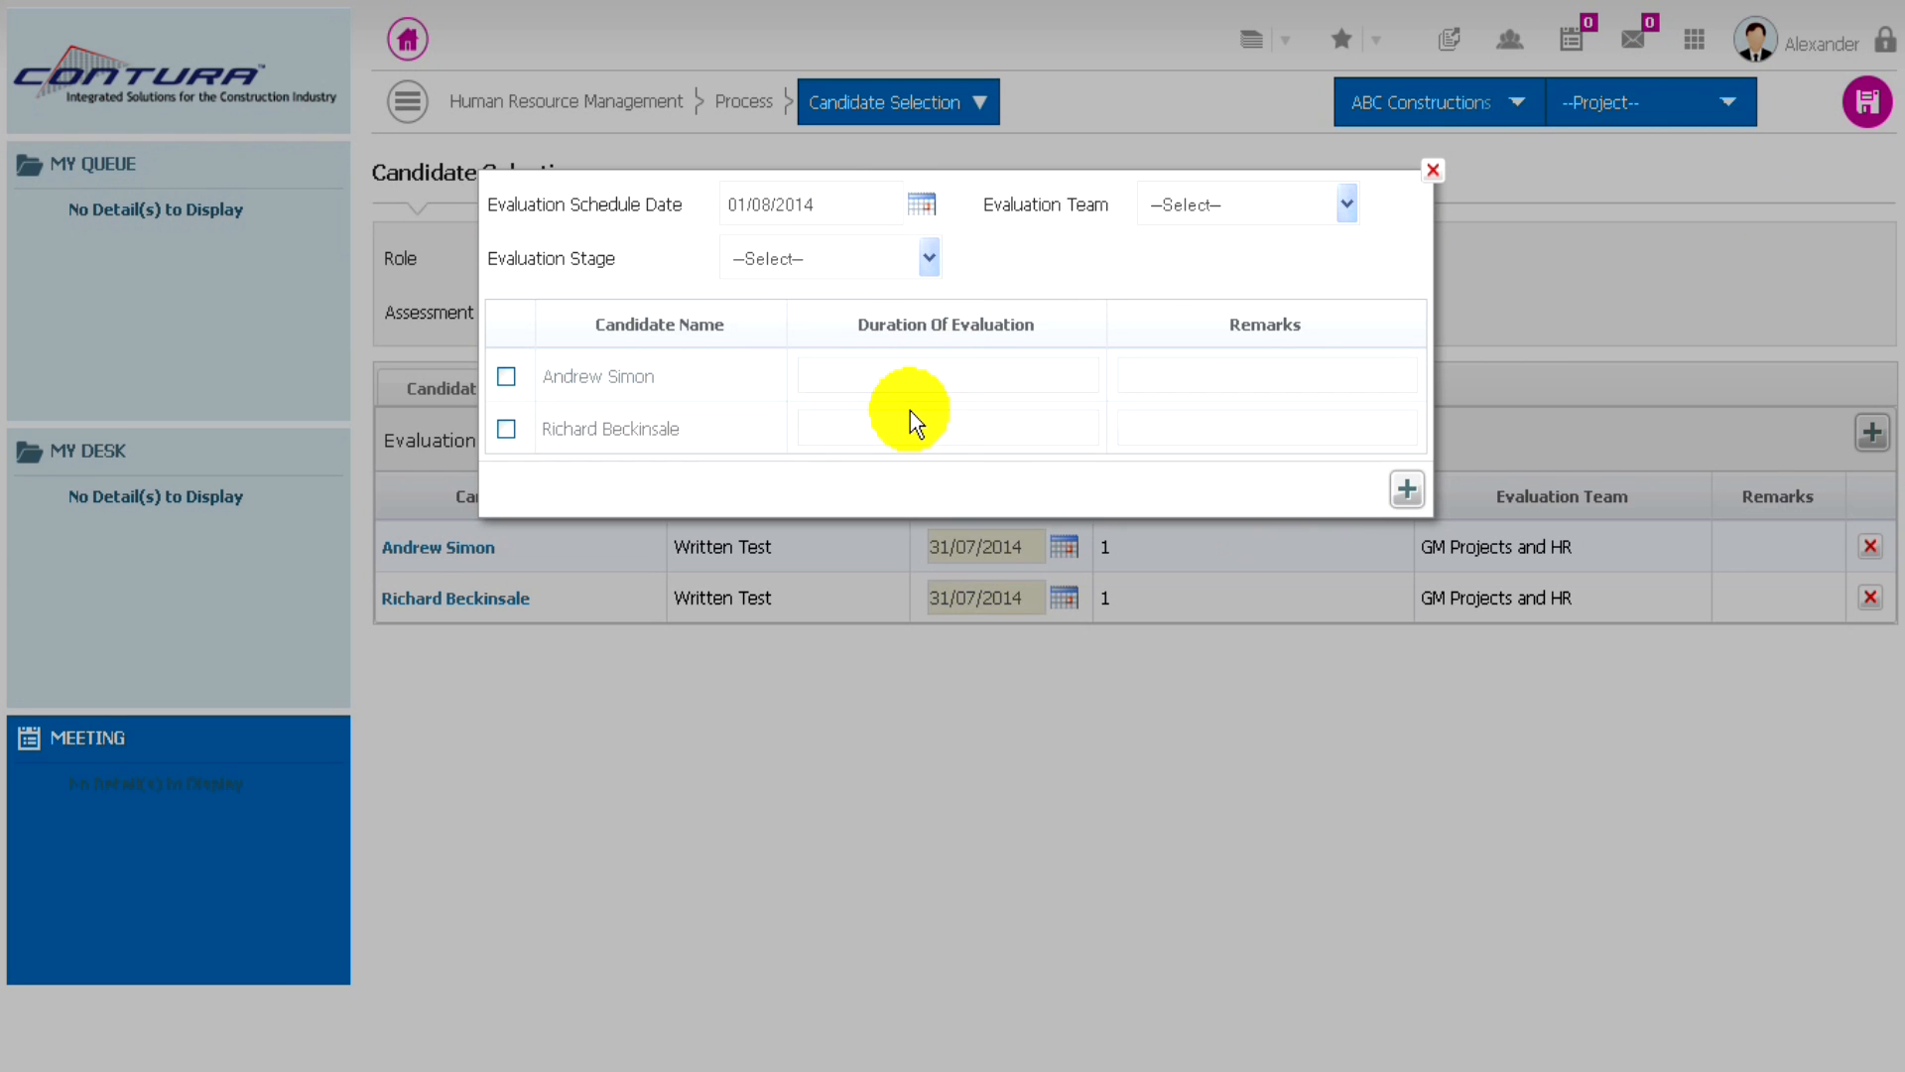
{"action": "left_click", "coordinate": [1260, 204]}
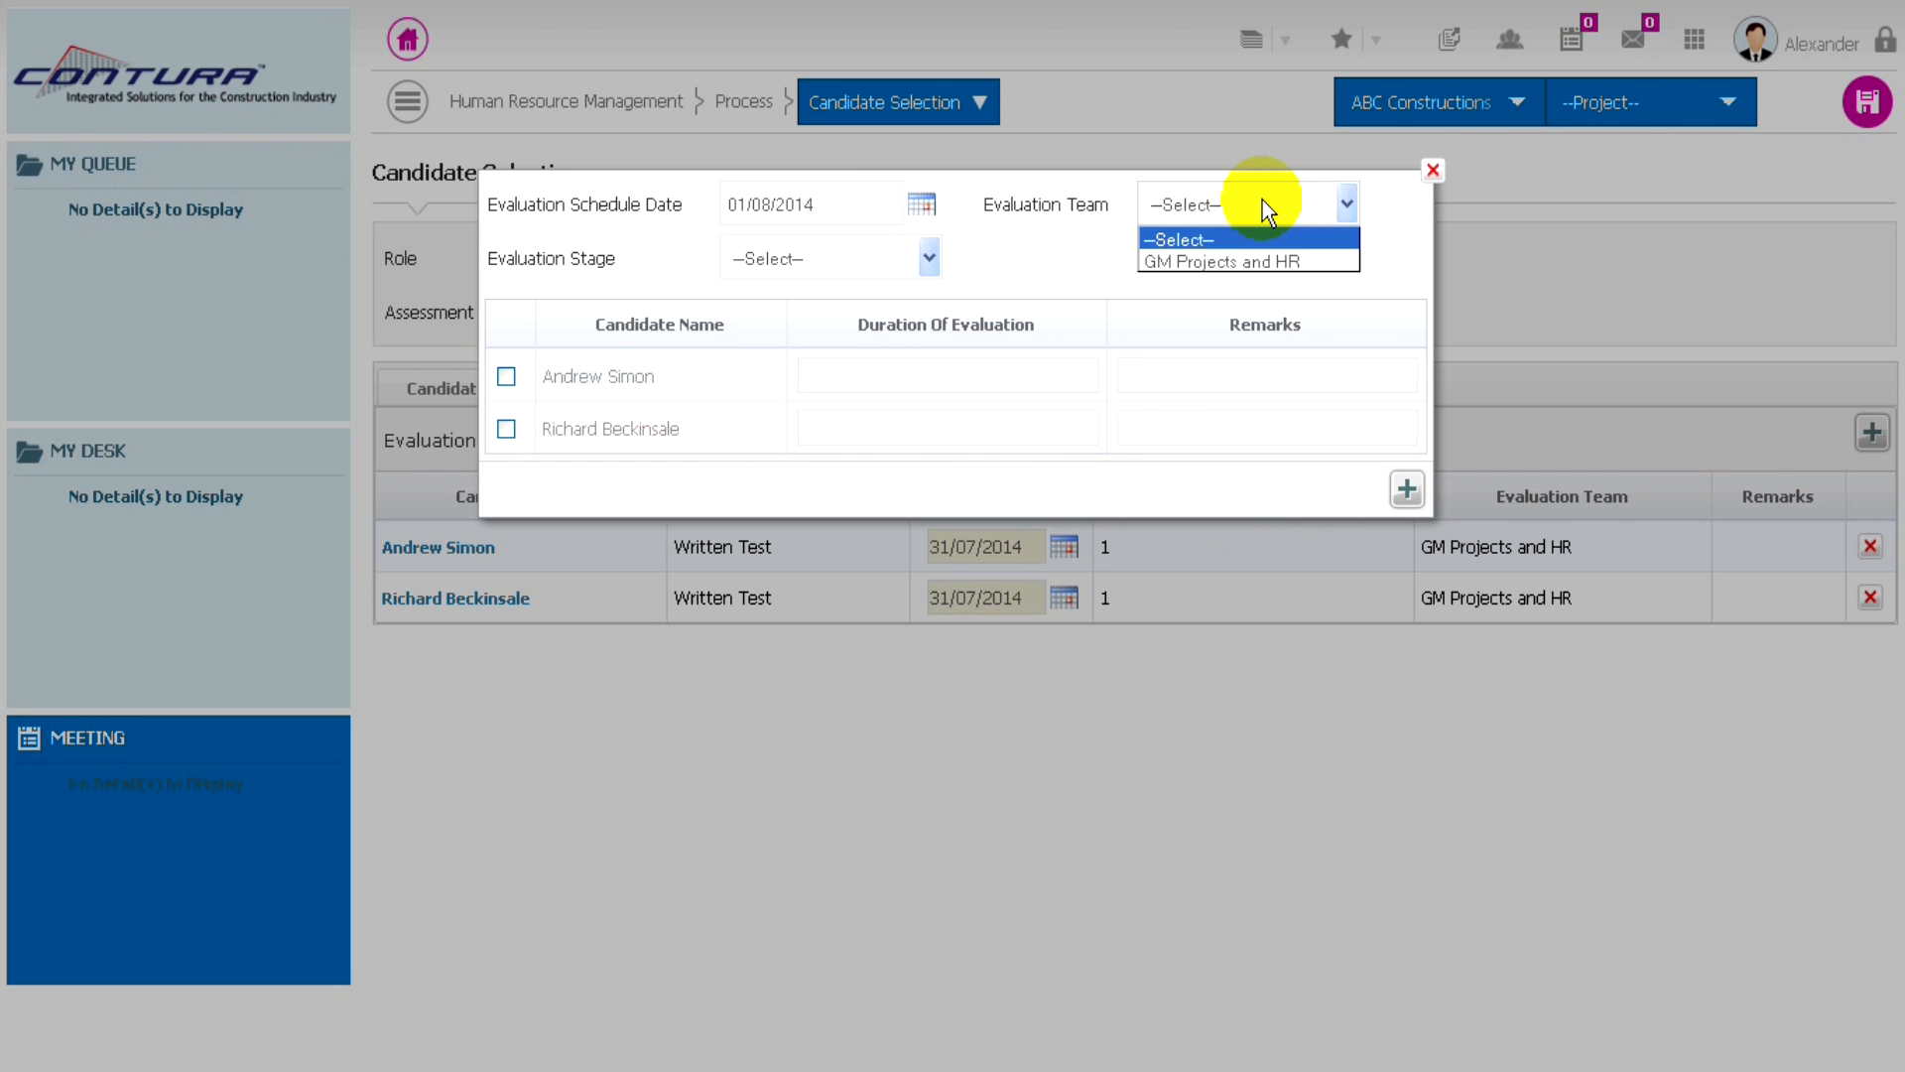
{"action": "left_click", "coordinate": [1181, 262]}
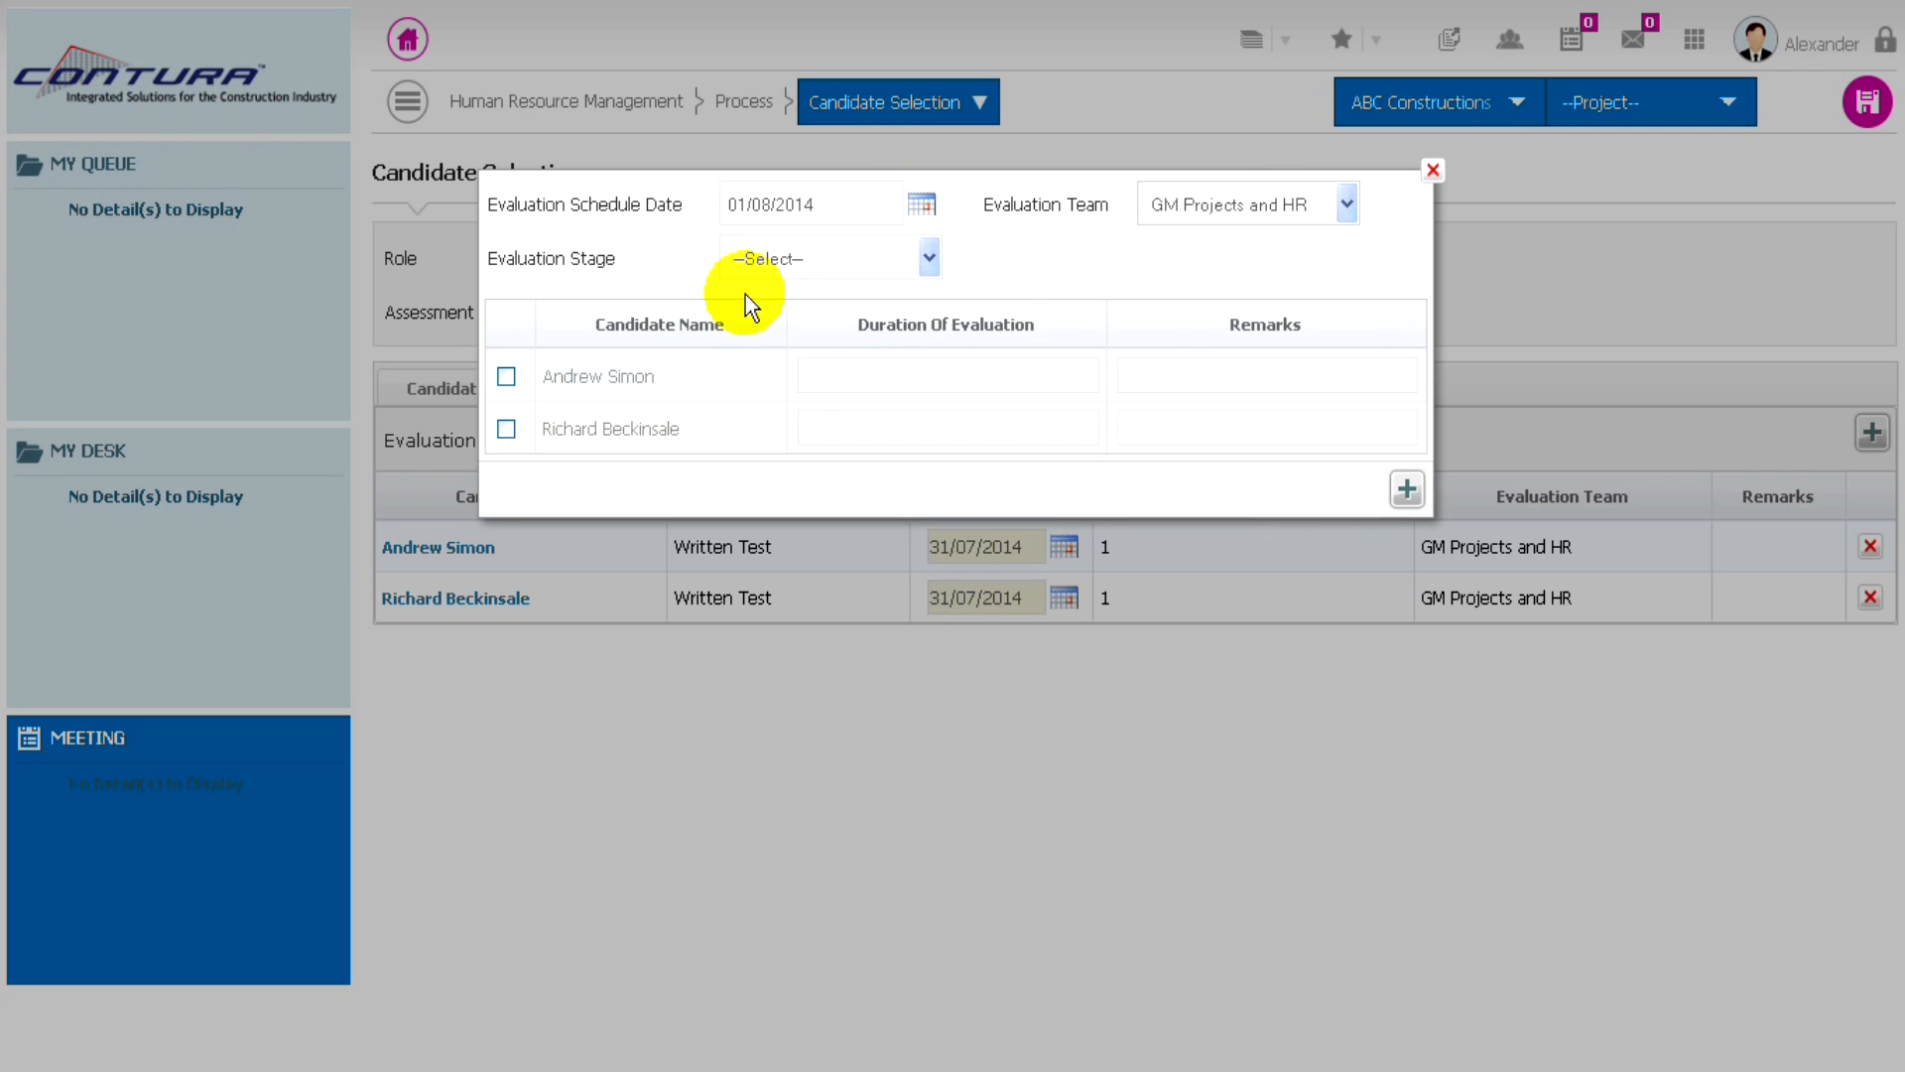
{"action": "left_click", "coordinate": [806, 260]}
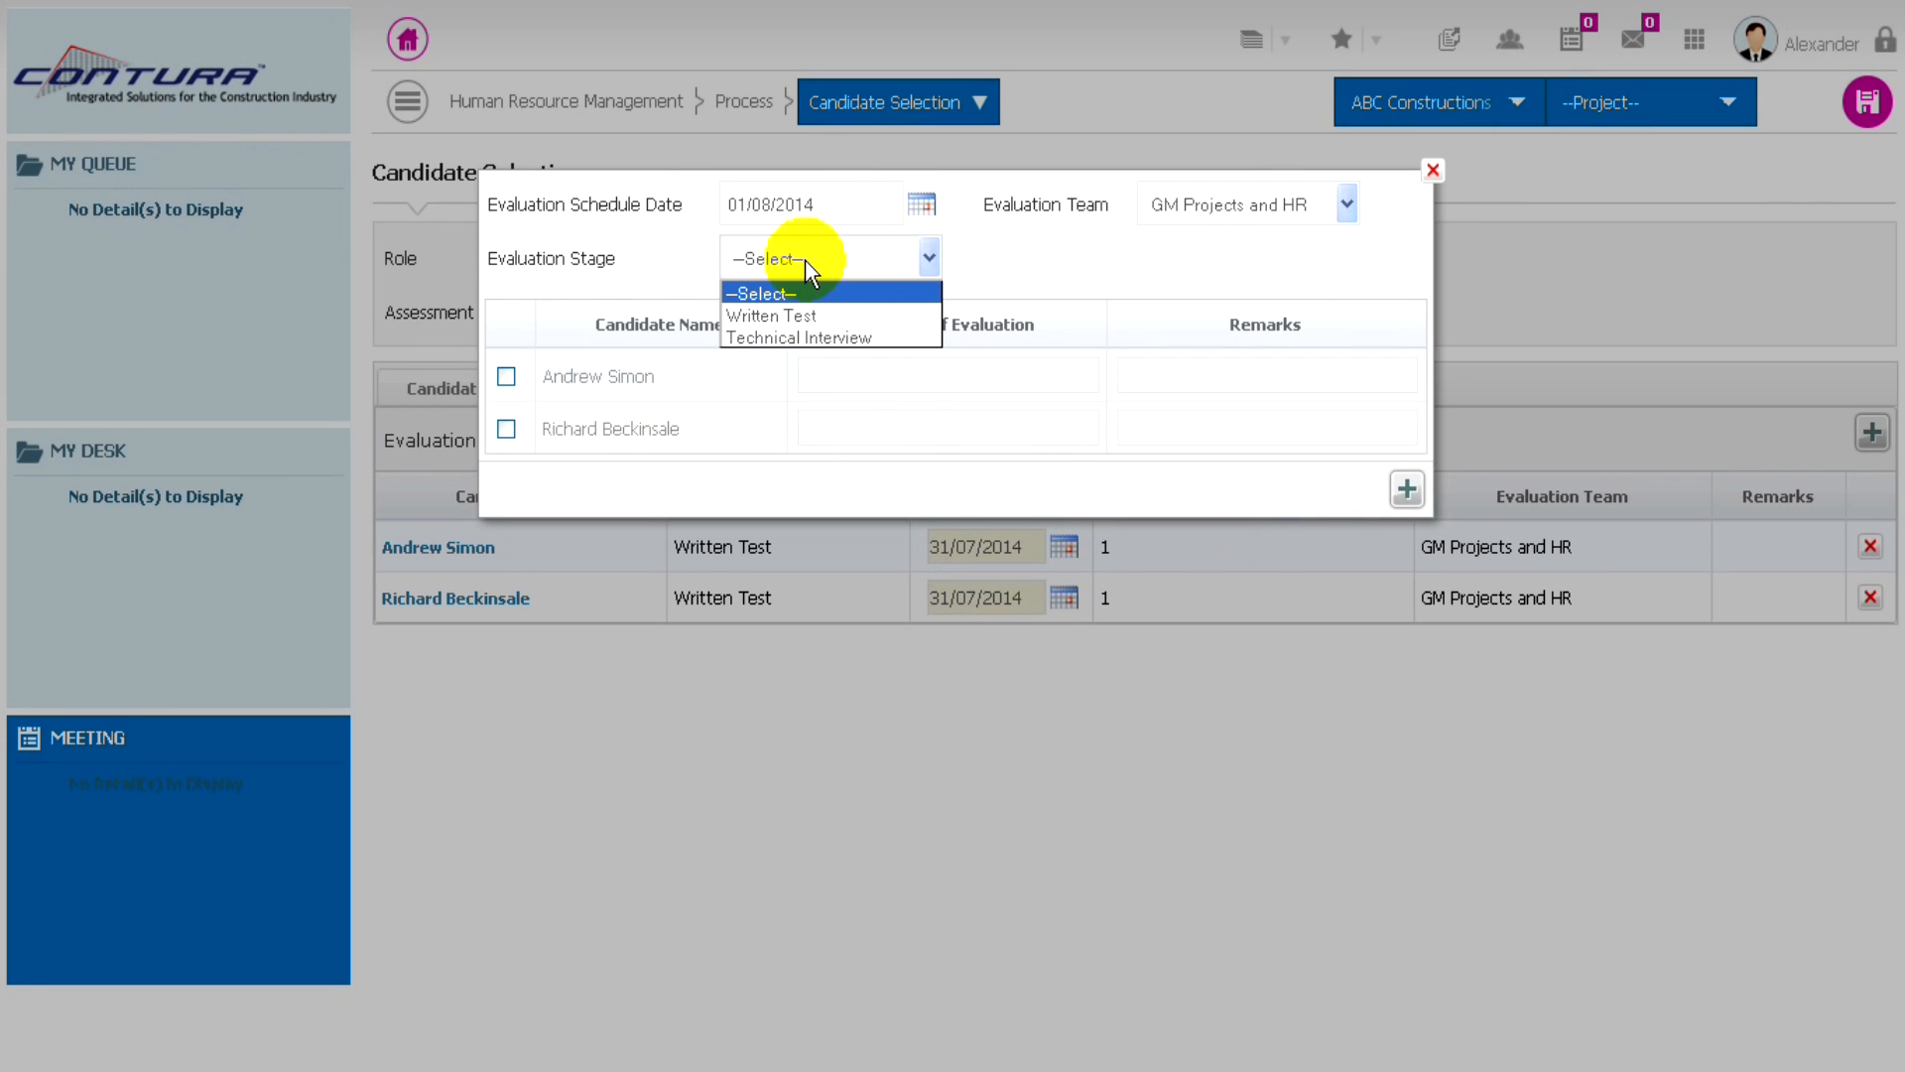
{"action": "left_click", "coordinate": [800, 338]}
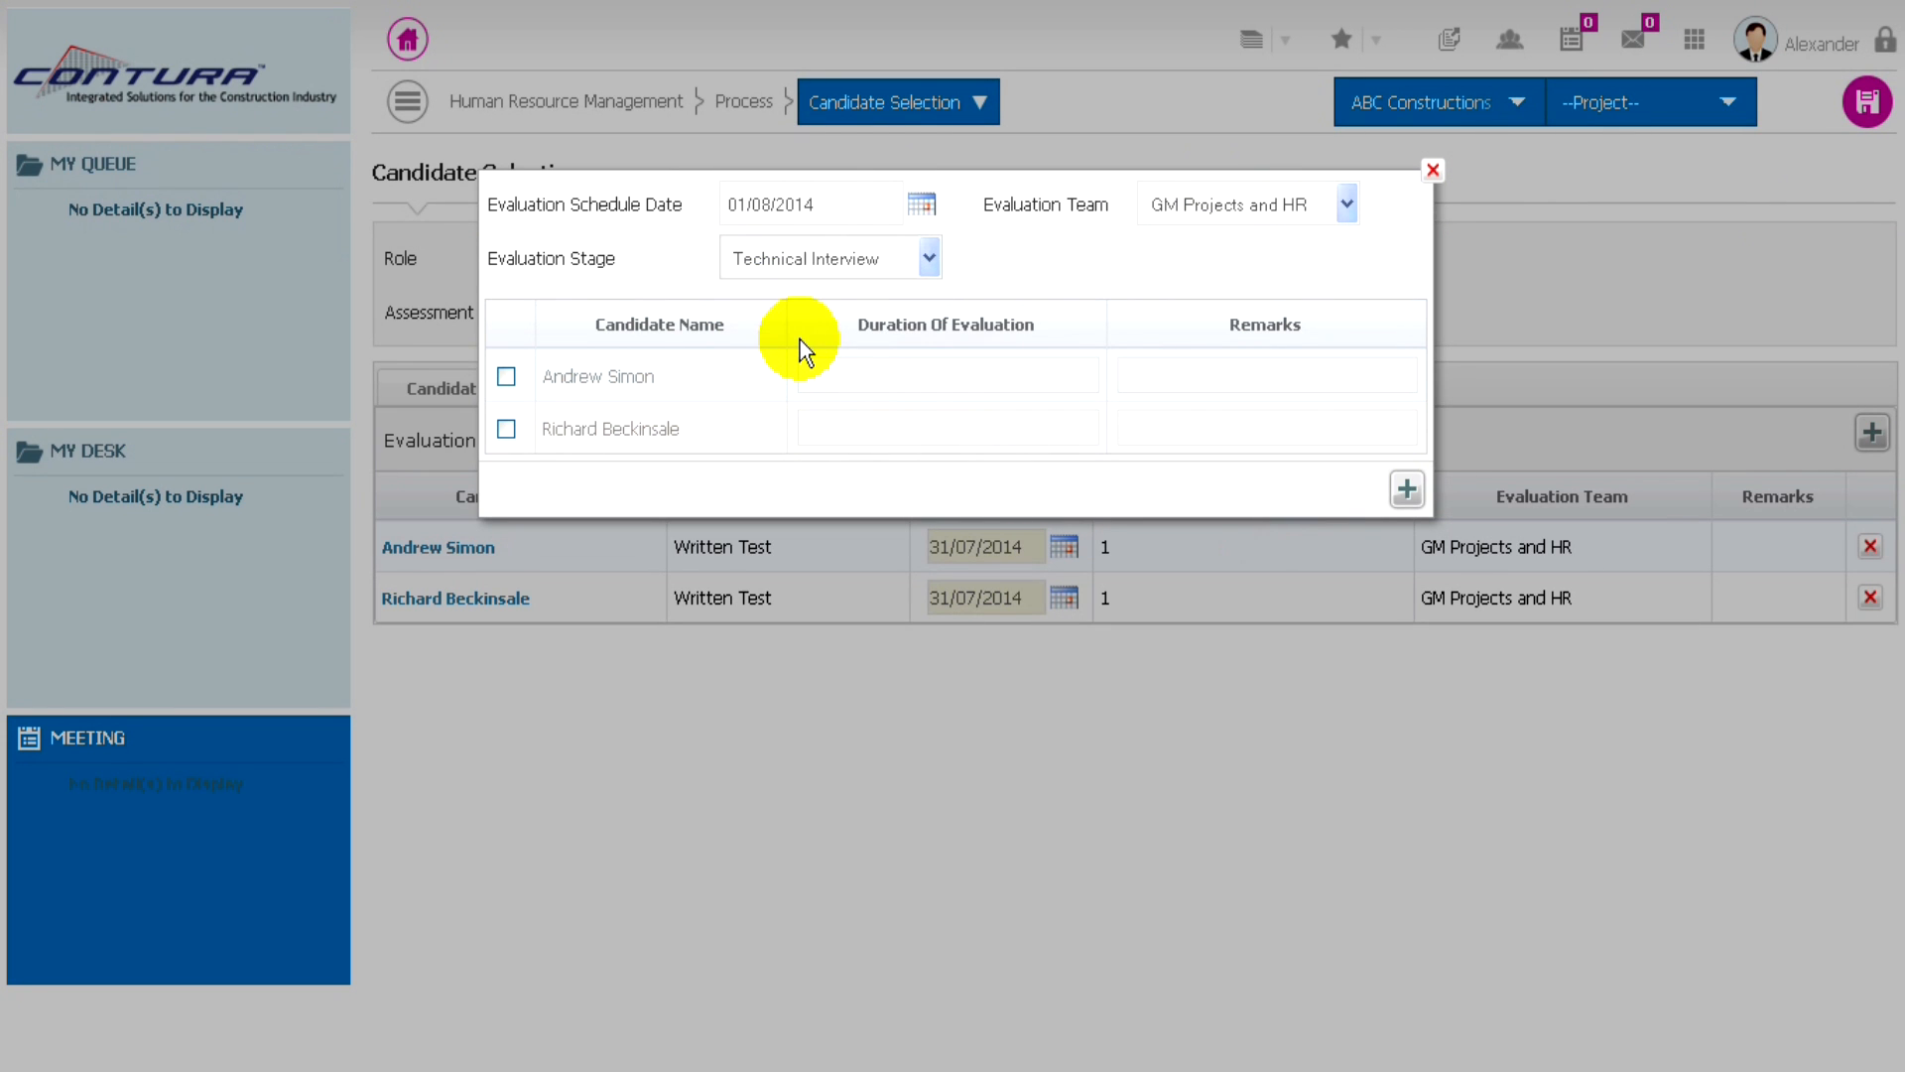
- Include both candidates in the Technical Interview with an evaluation duration of 1 each, add them to the schedule, and save the candidate selection
{"action": "left_click", "coordinate": [506, 377]}
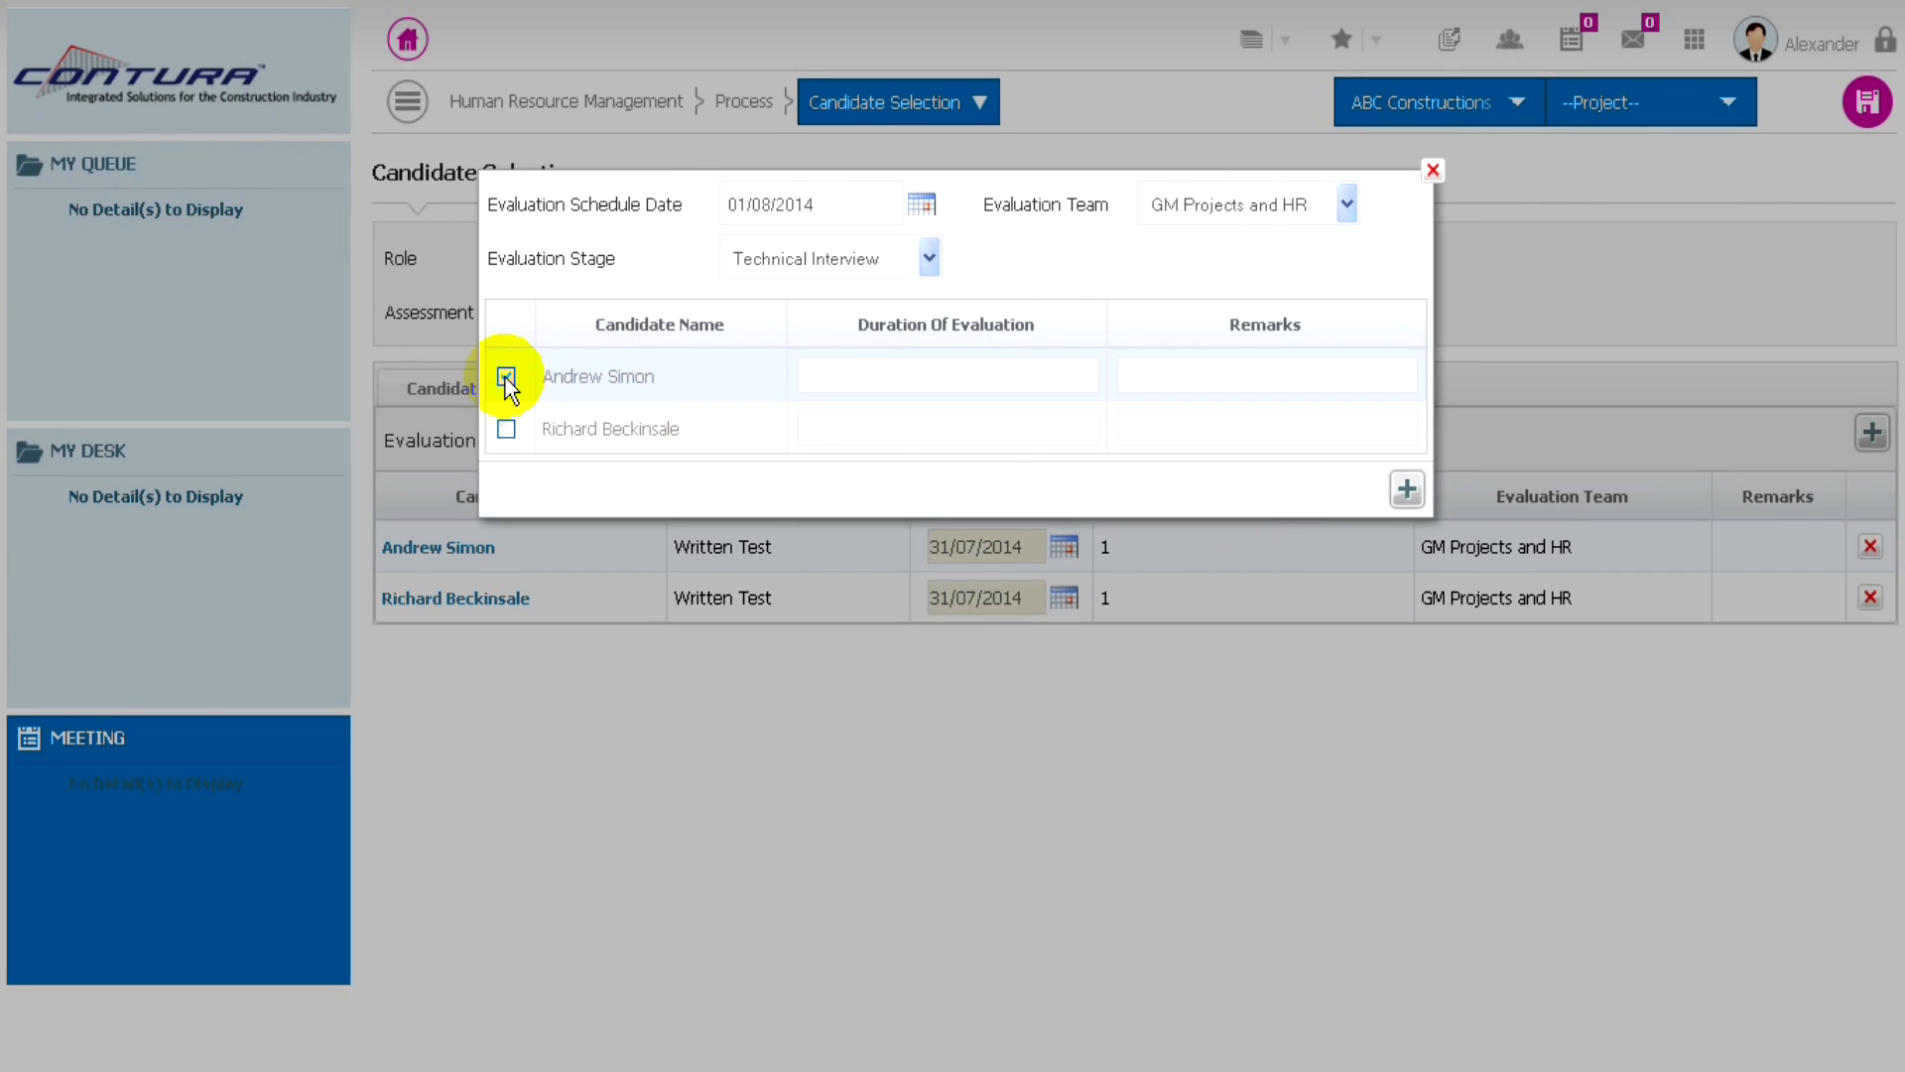
{"action": "left_click", "coordinate": [838, 374]}
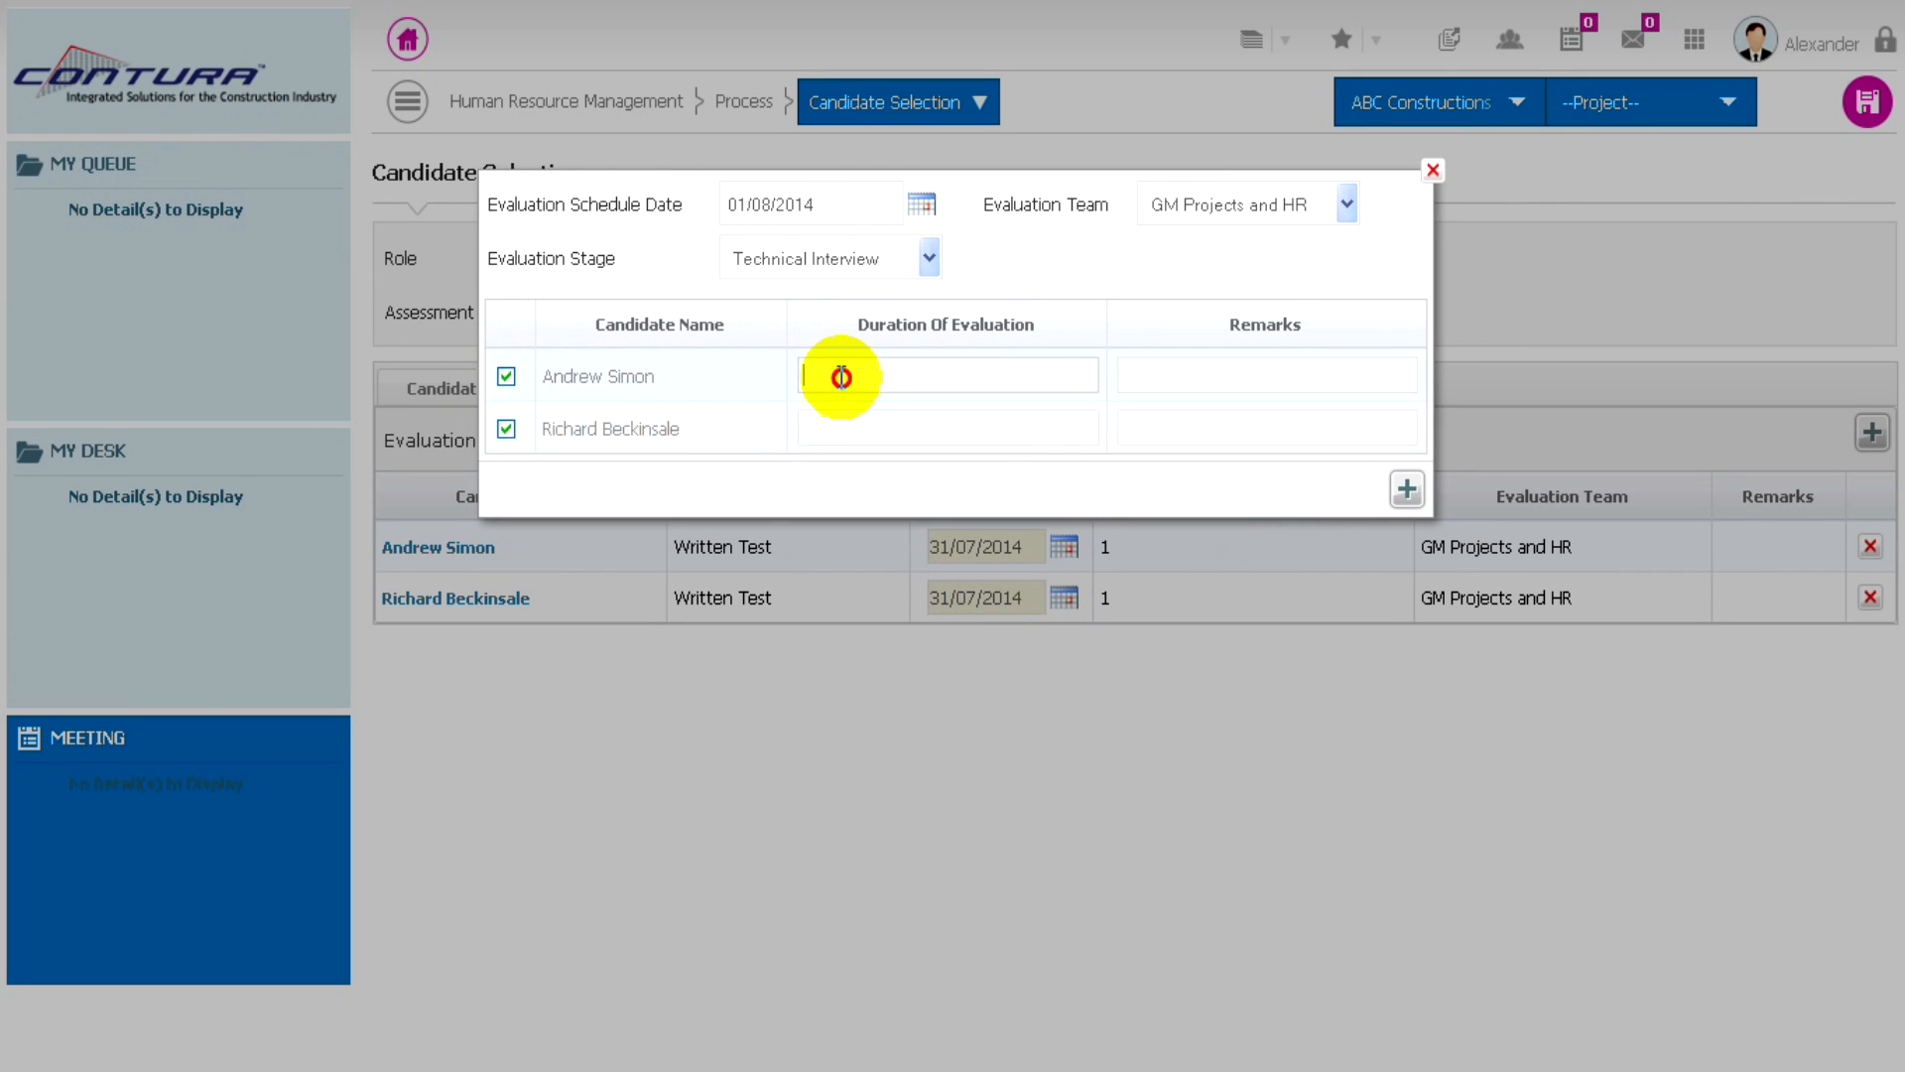
{"action": "type", "text": "1"}
{"action": "left_click", "coordinate": [833, 429]}
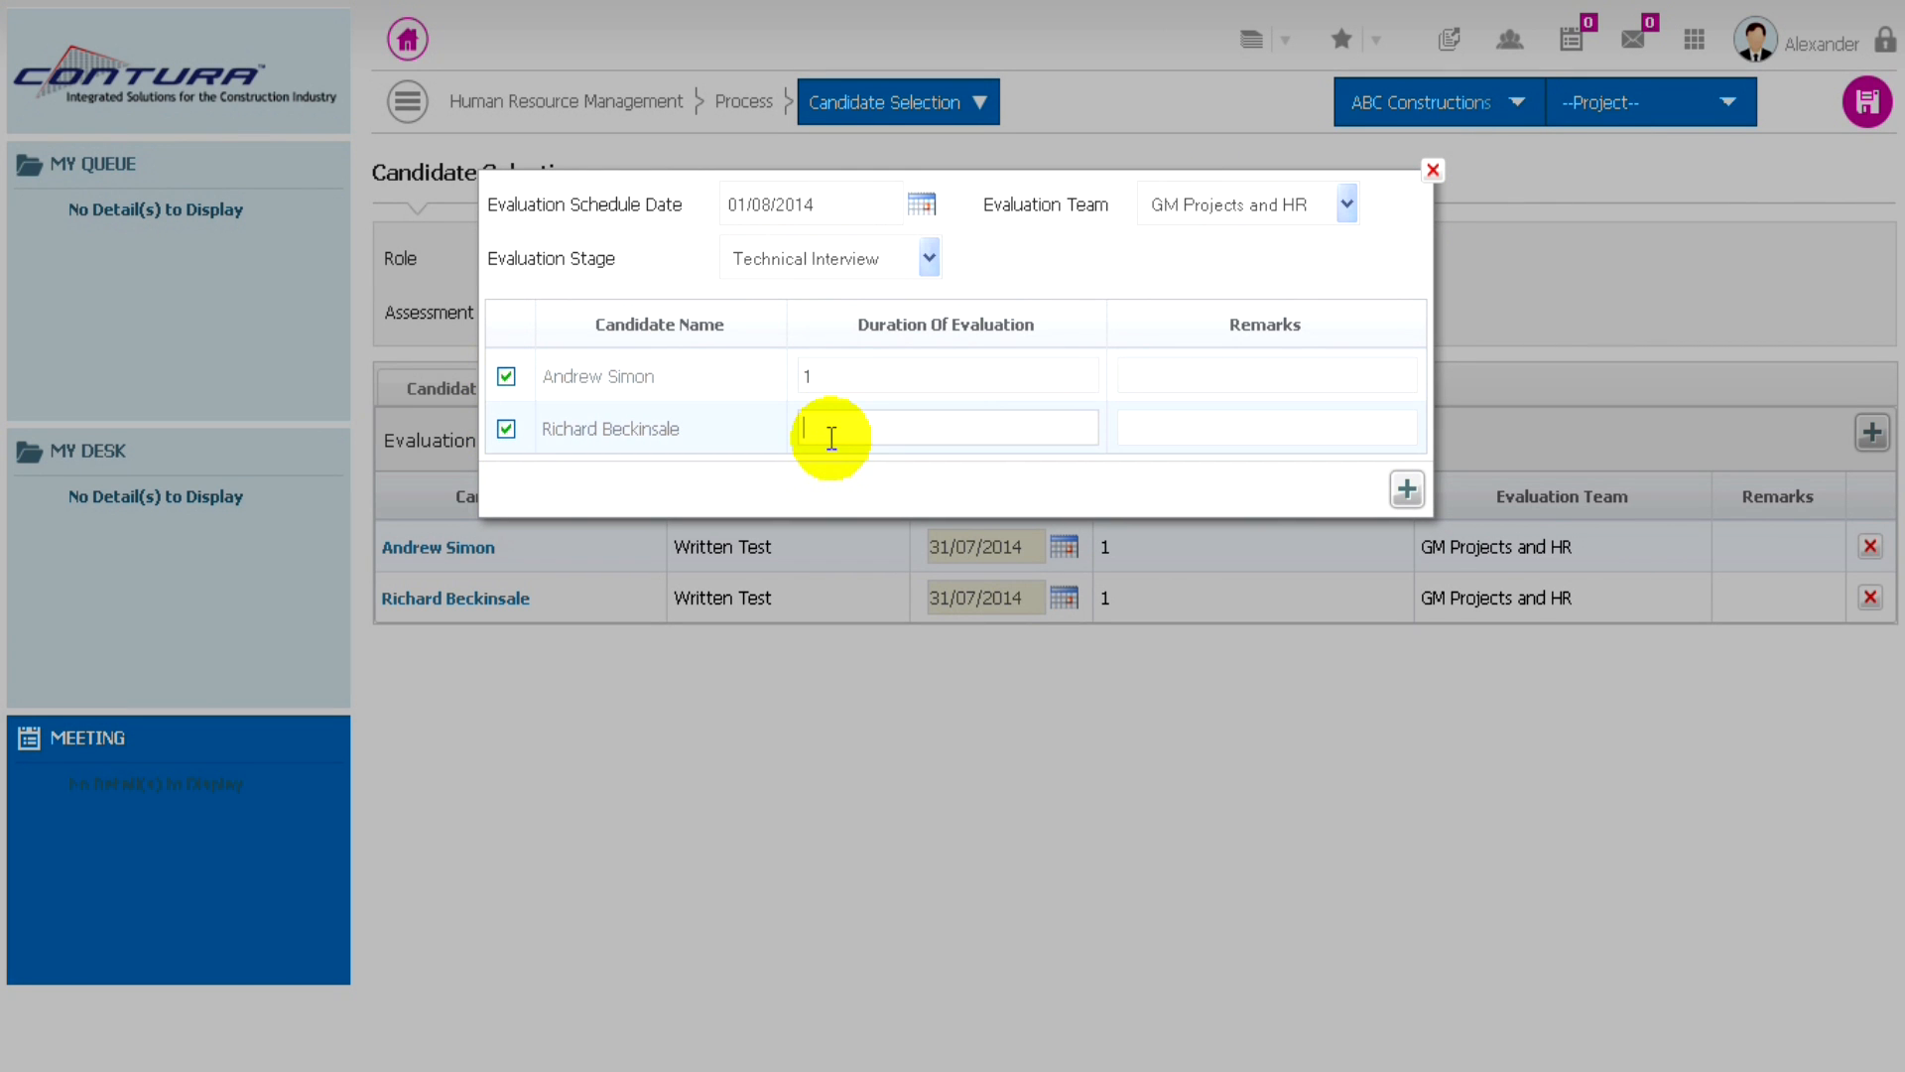
{"action": "type", "text": "1"}
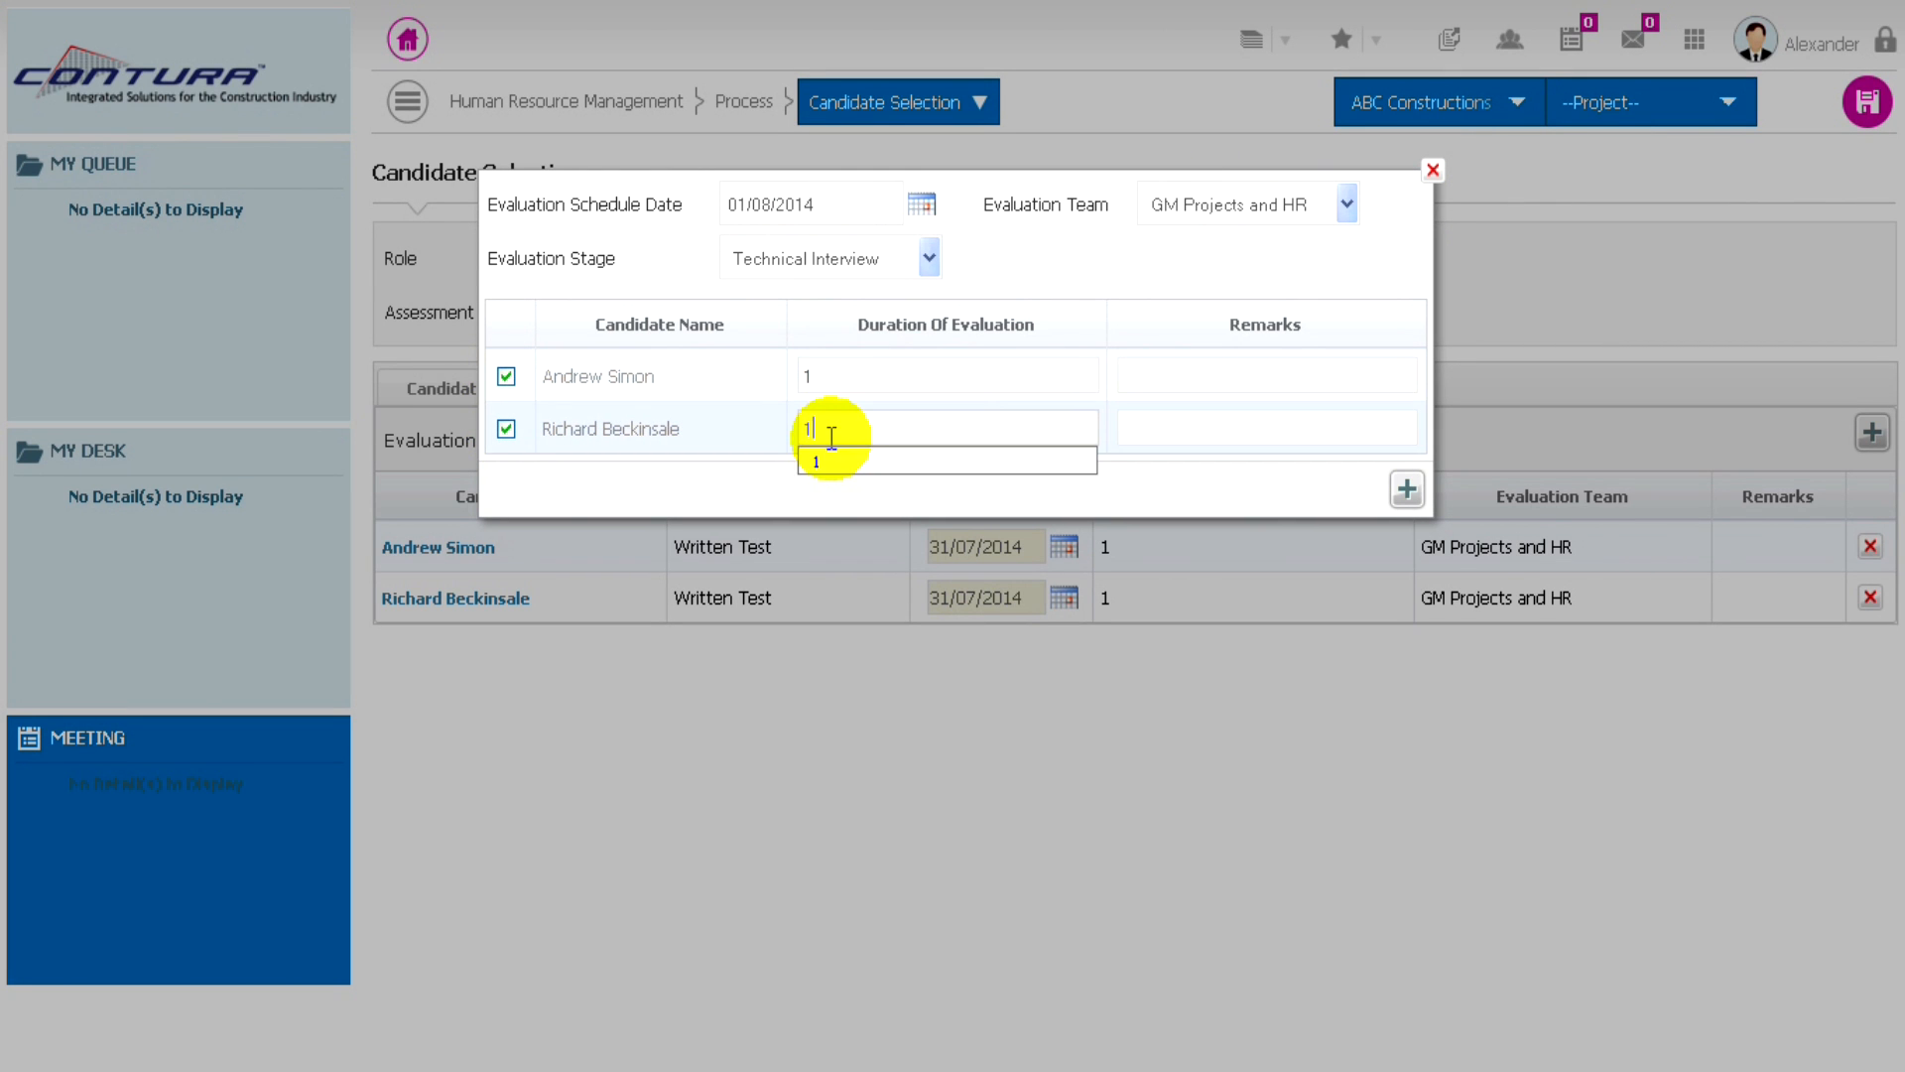
{"action": "left_click", "coordinate": [1407, 489]}
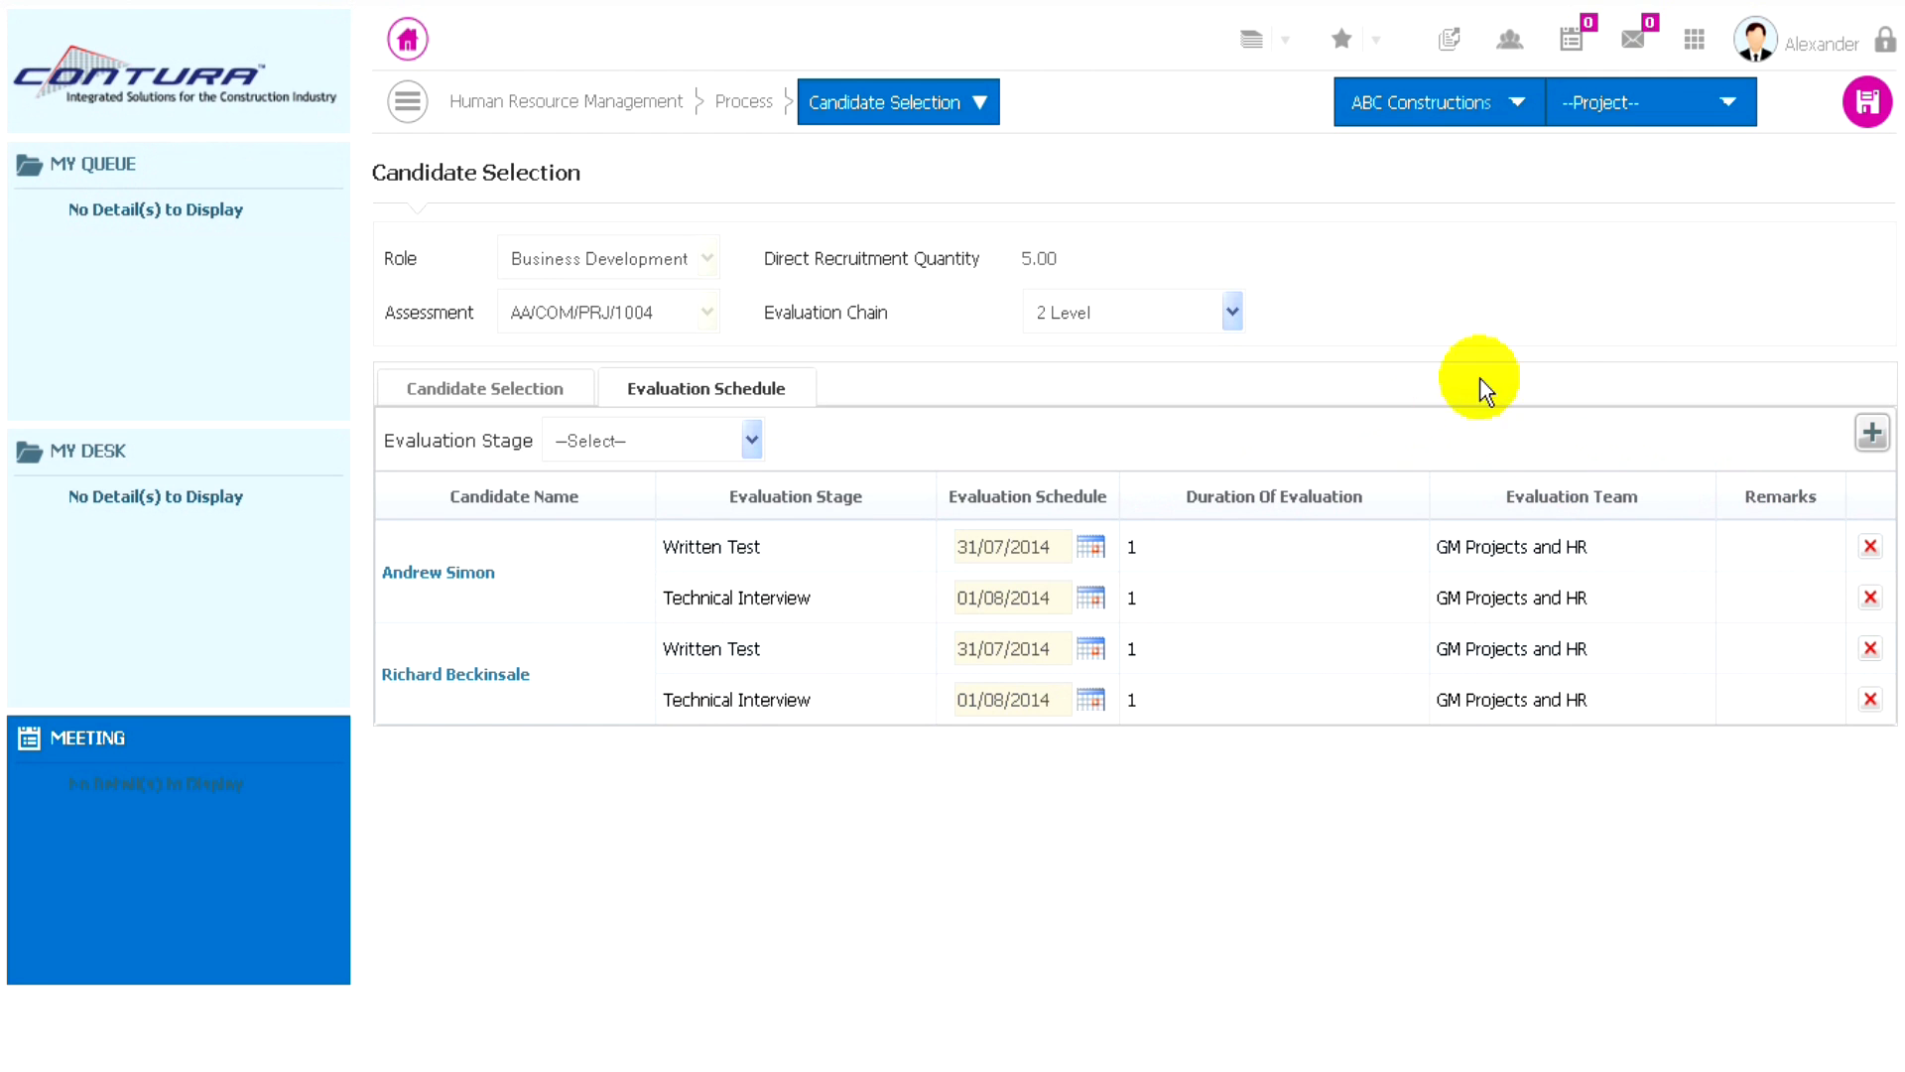
{"action": "left_click", "coordinate": [1868, 104]}
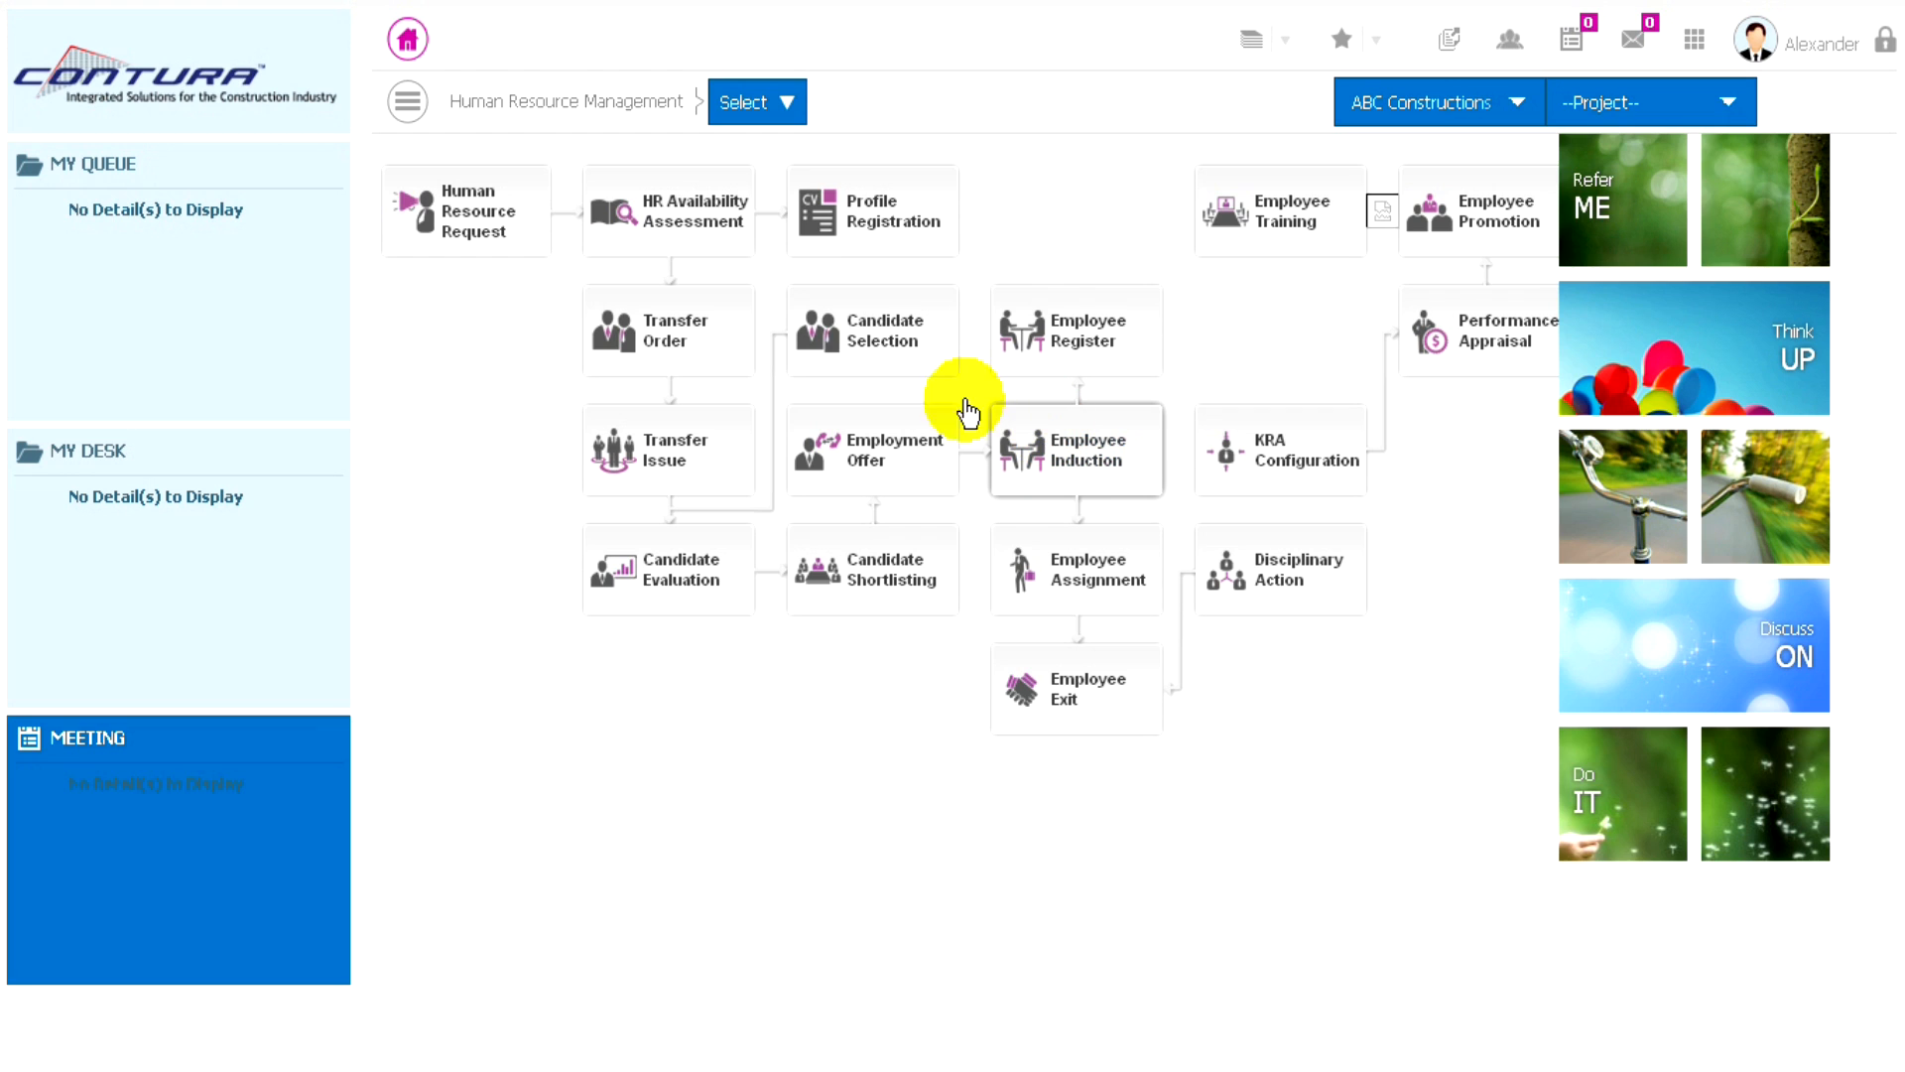
- Start a new employment offer letter for the Business Development Admin role
{"action": "left_click", "coordinate": [789, 105]}
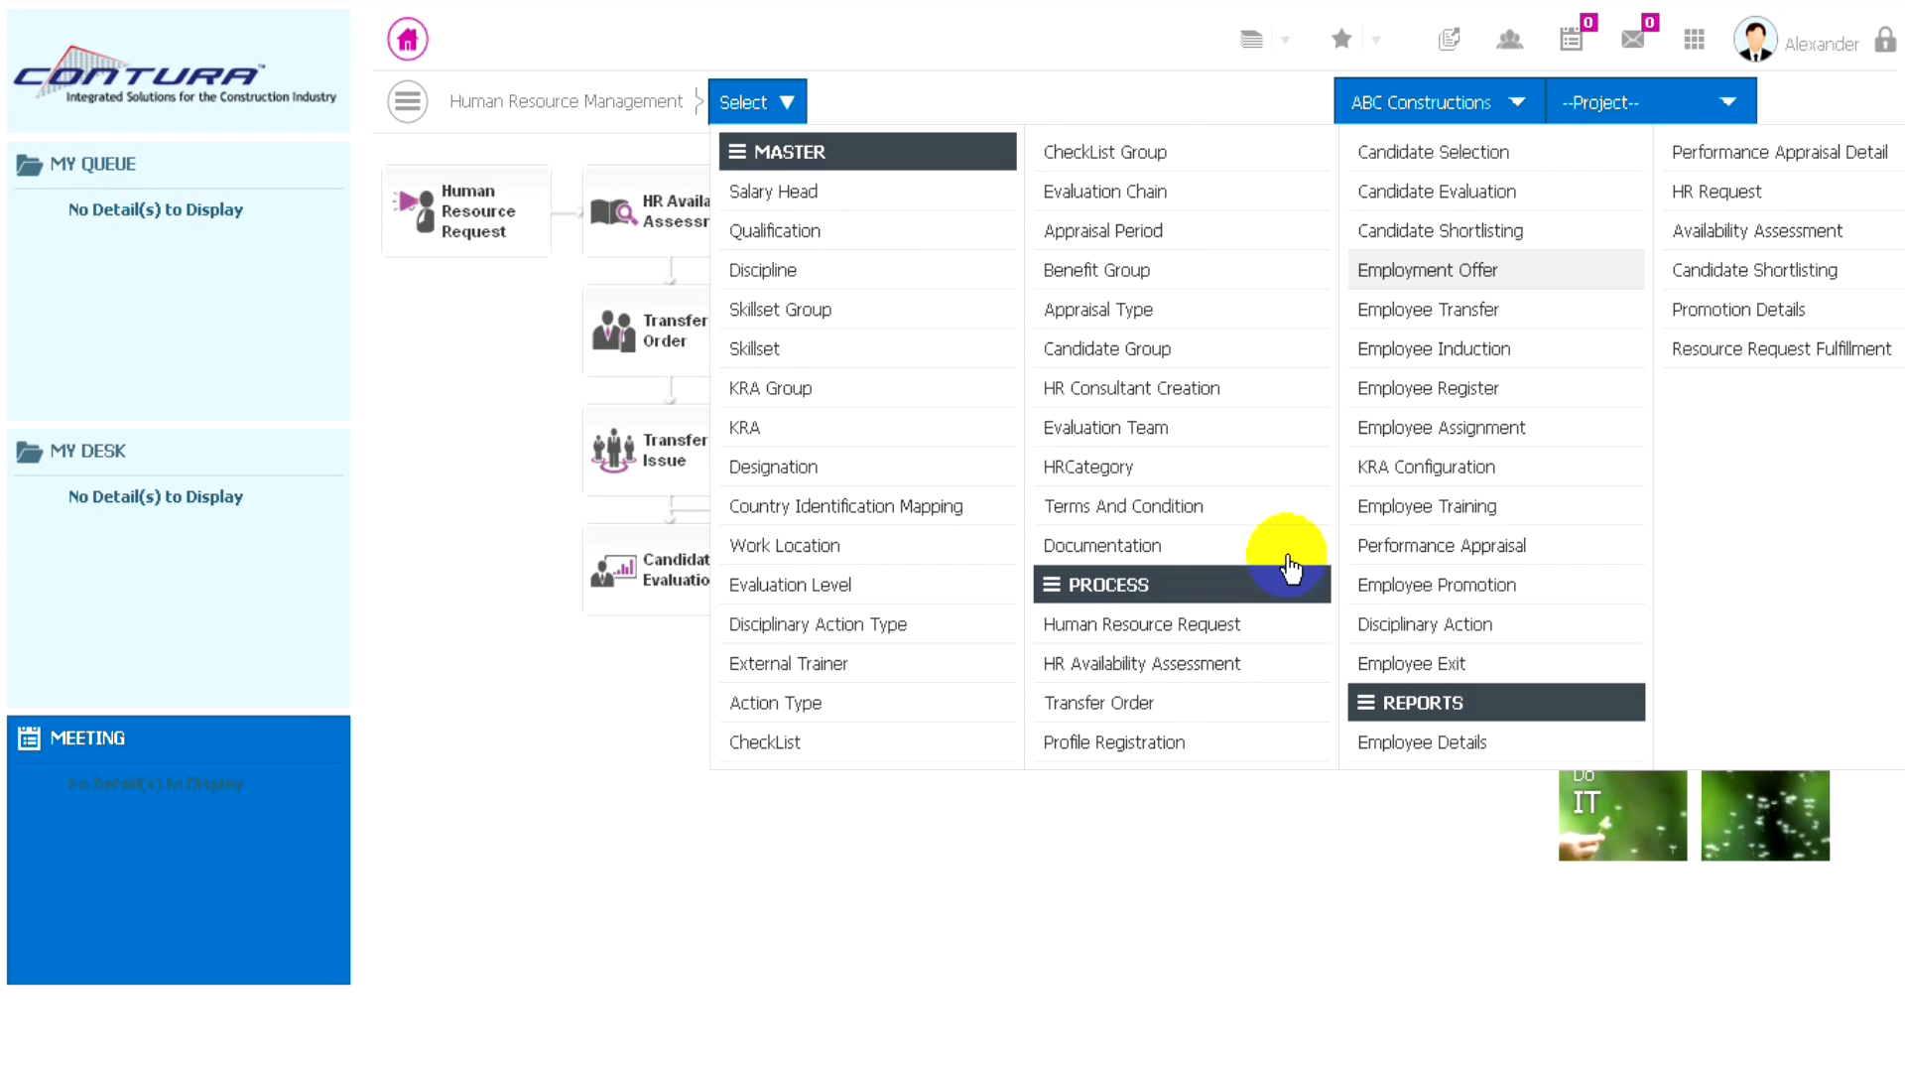
{"action": "left_click", "coordinate": [1421, 273]}
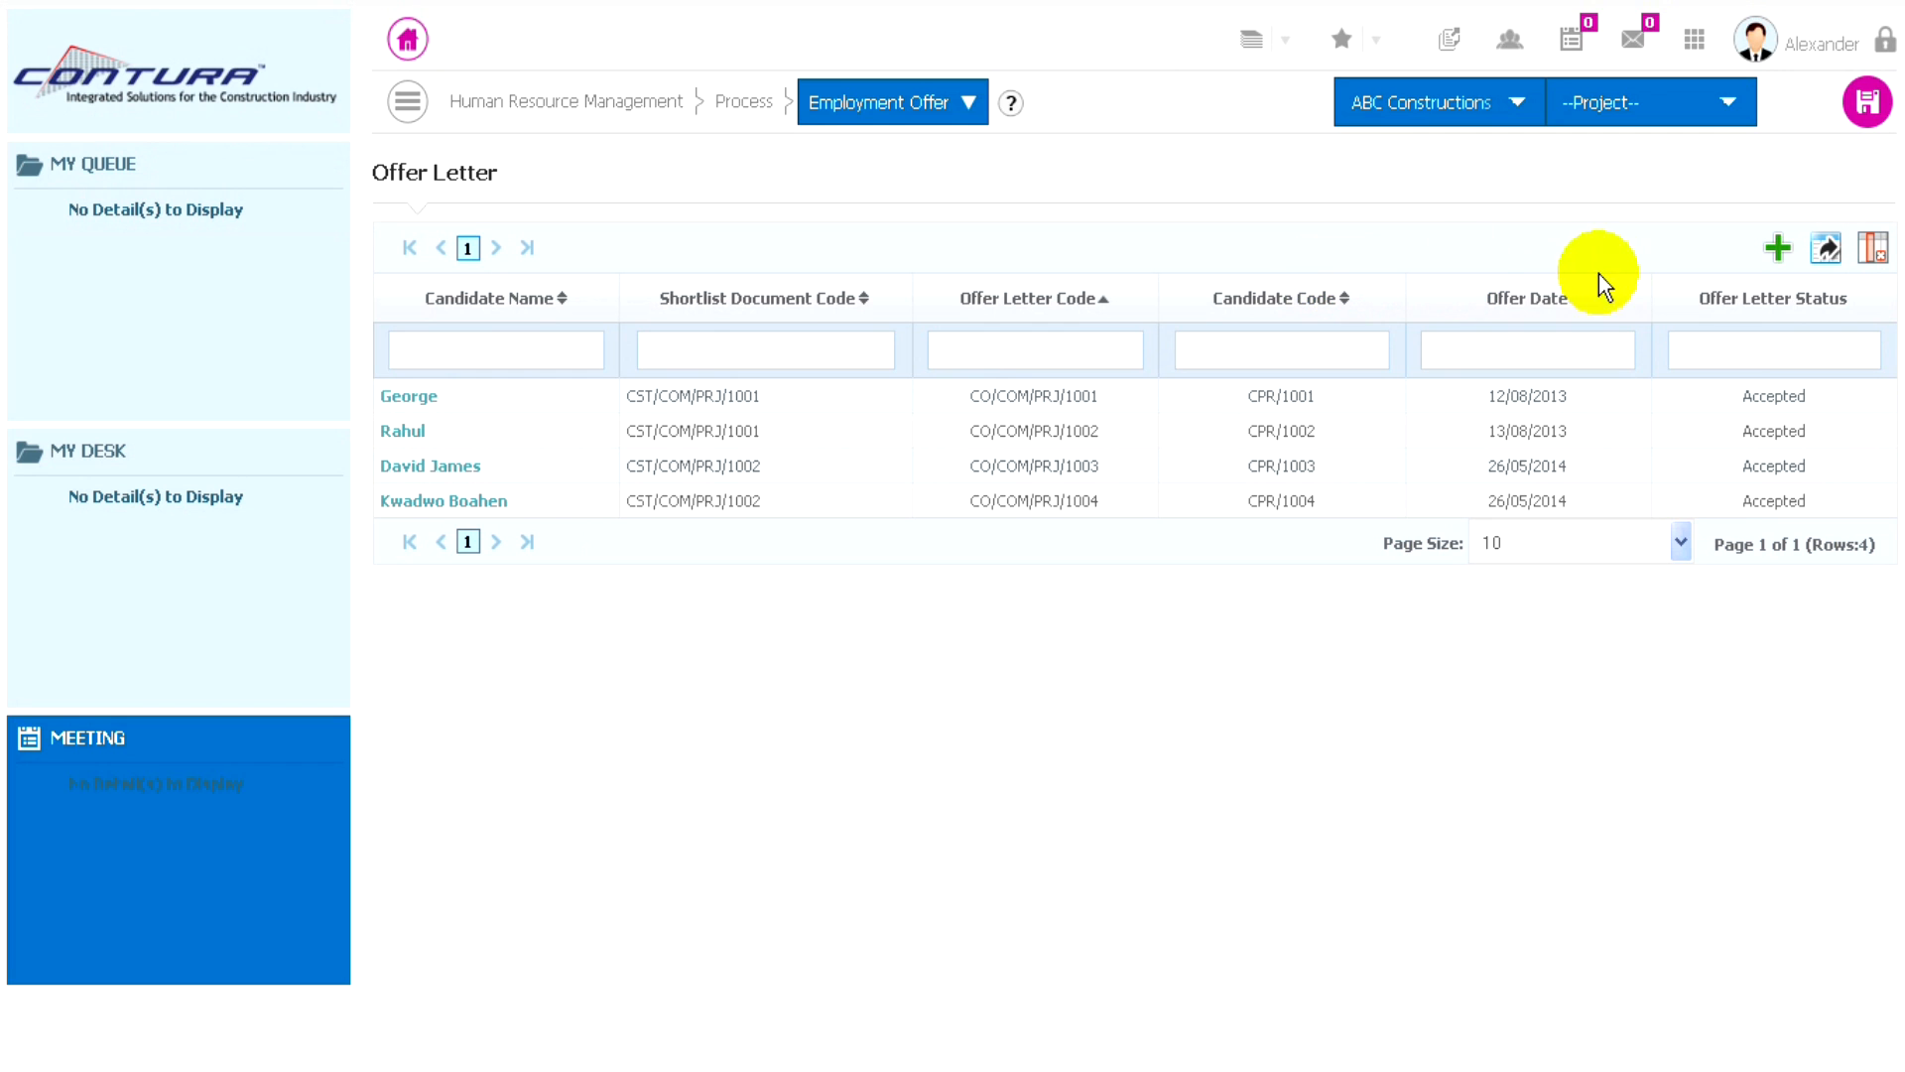
{"action": "left_click", "coordinate": [1774, 243]}
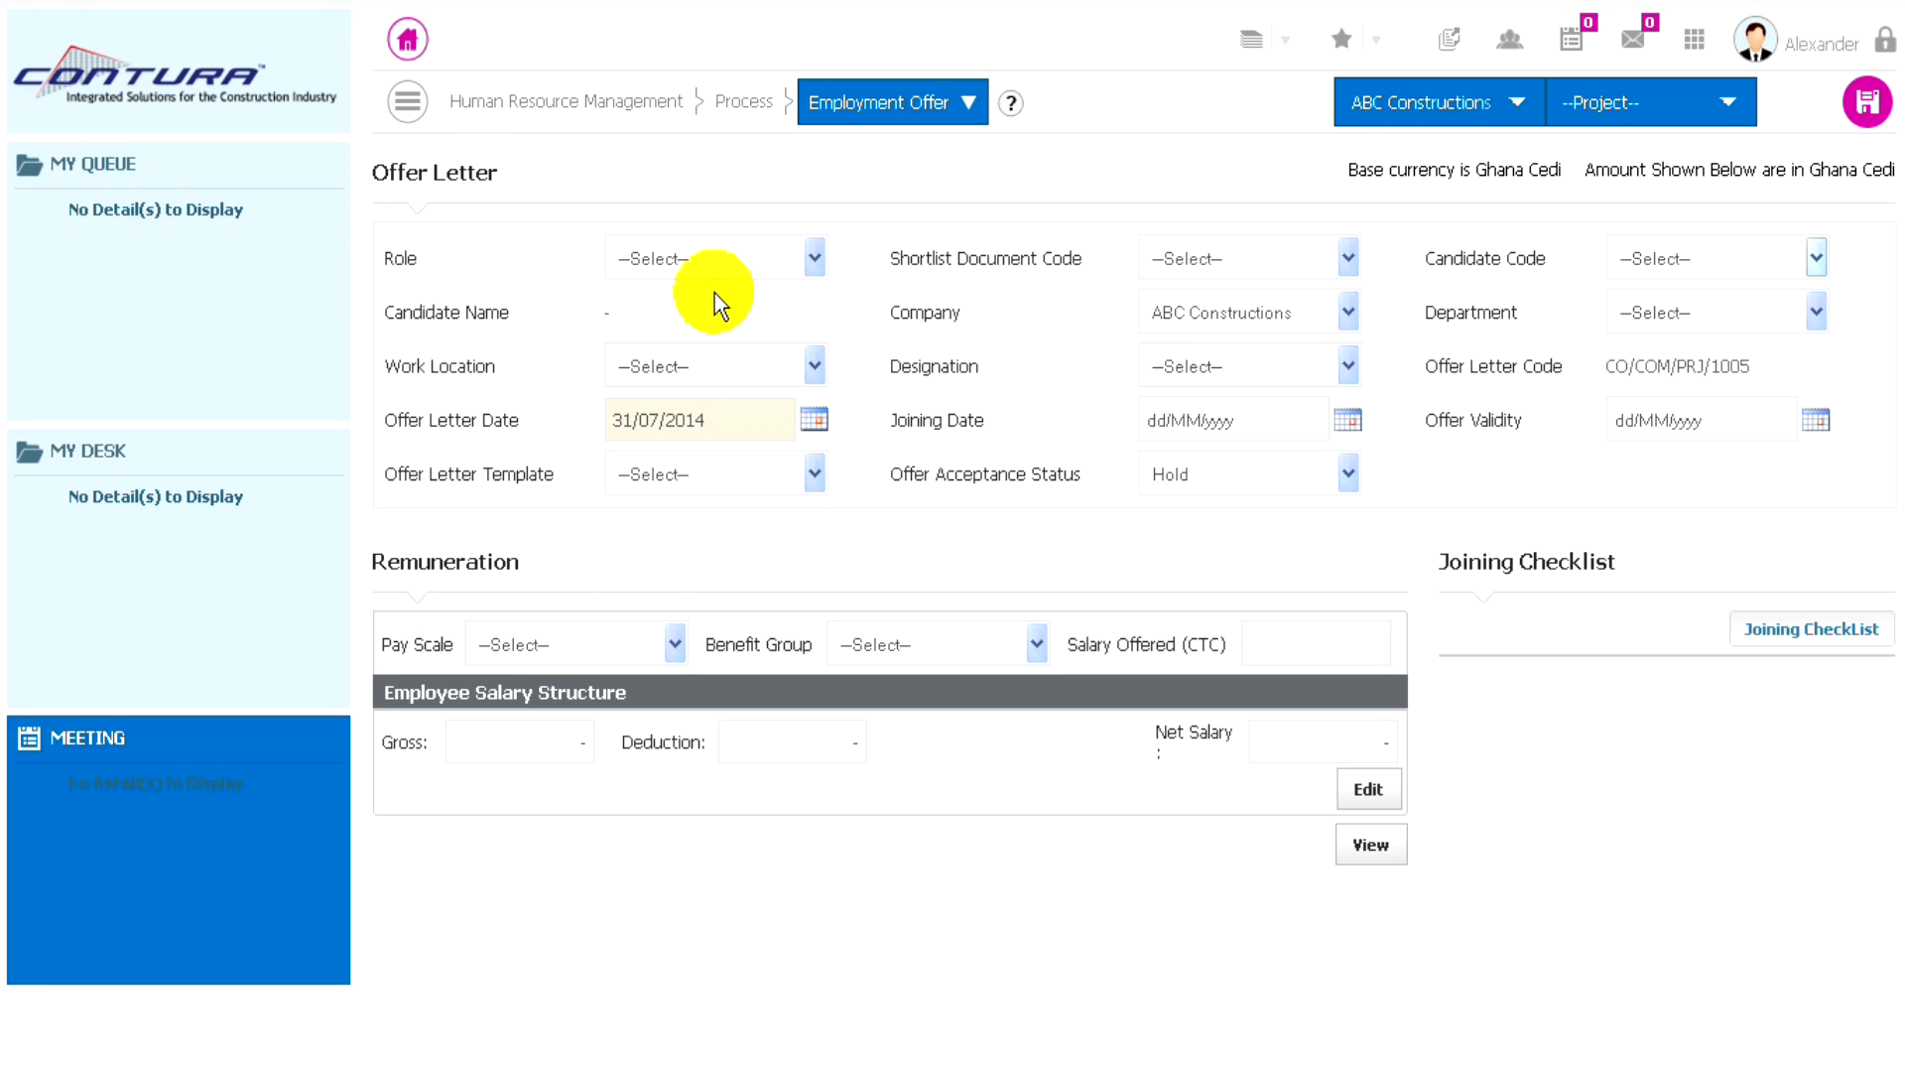
{"action": "left_click", "coordinate": [797, 257]}
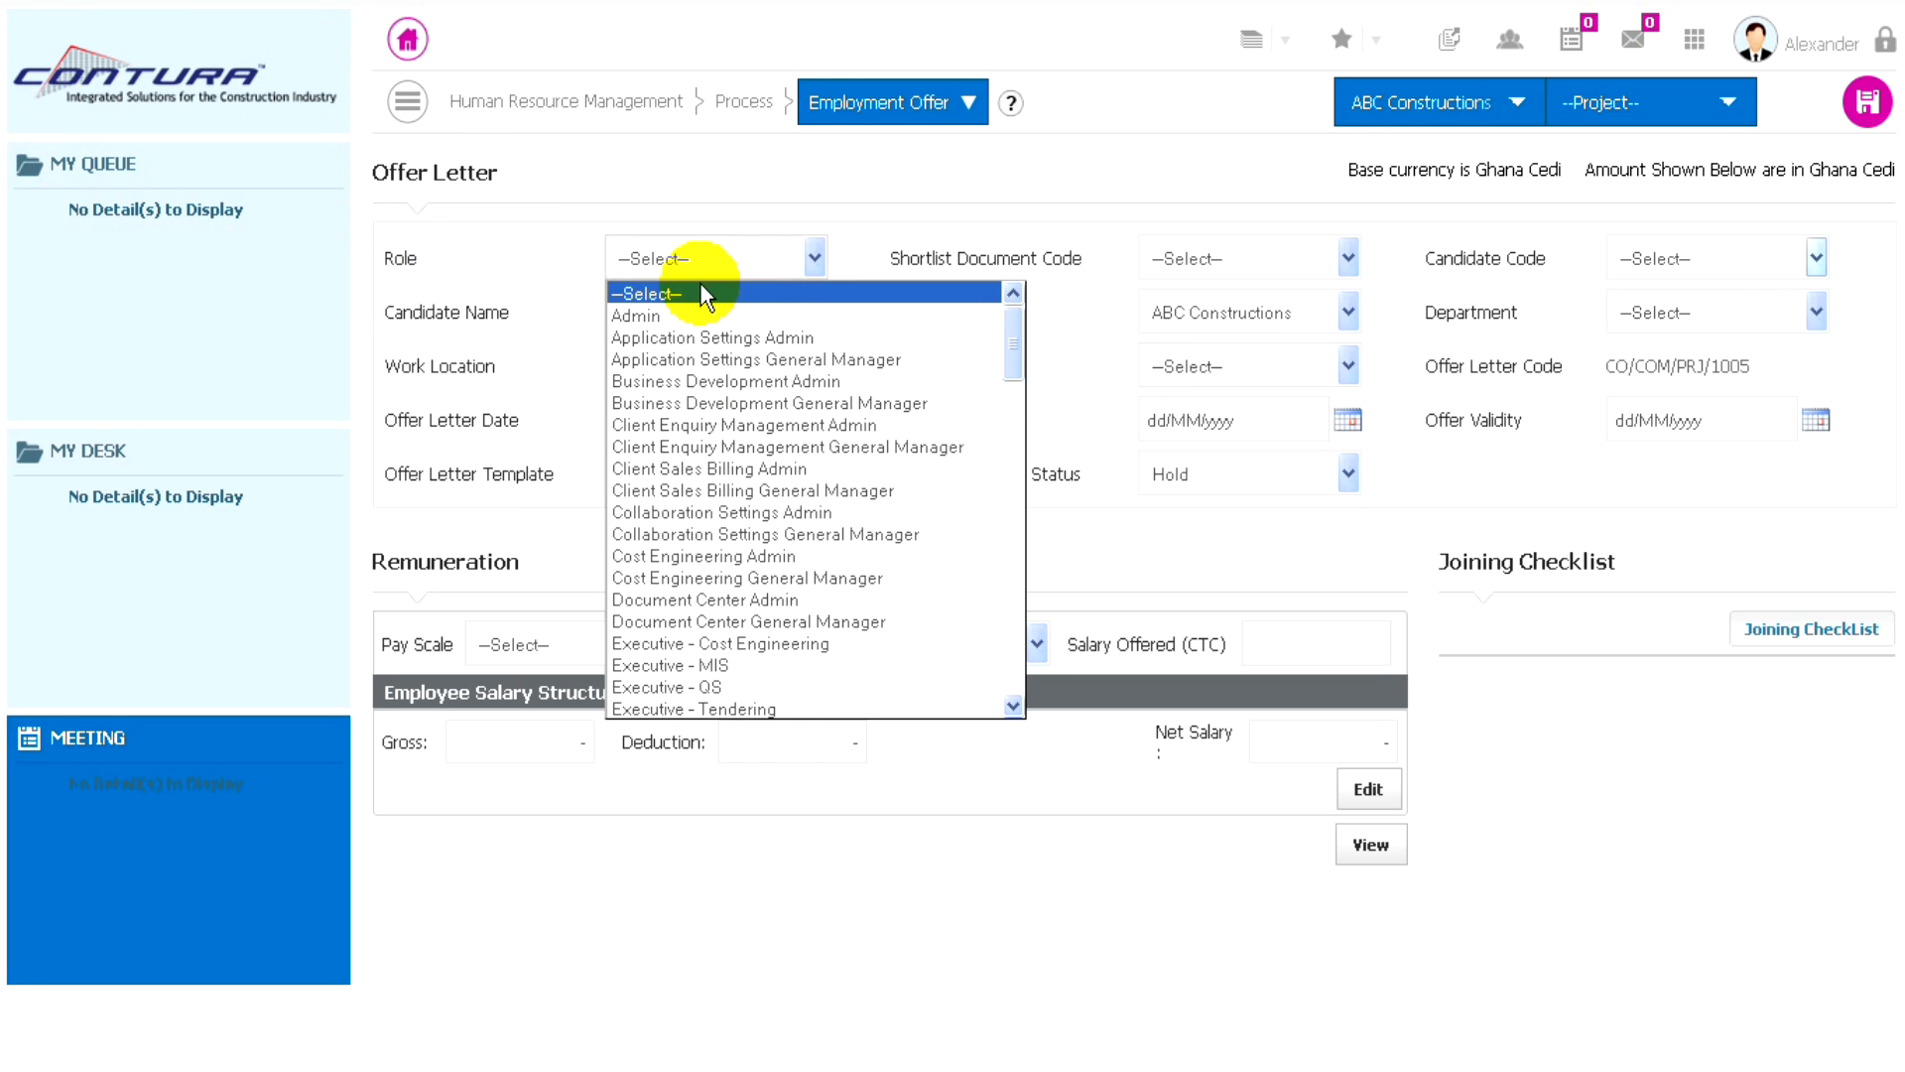
{"action": "left_click", "coordinate": [739, 381]}
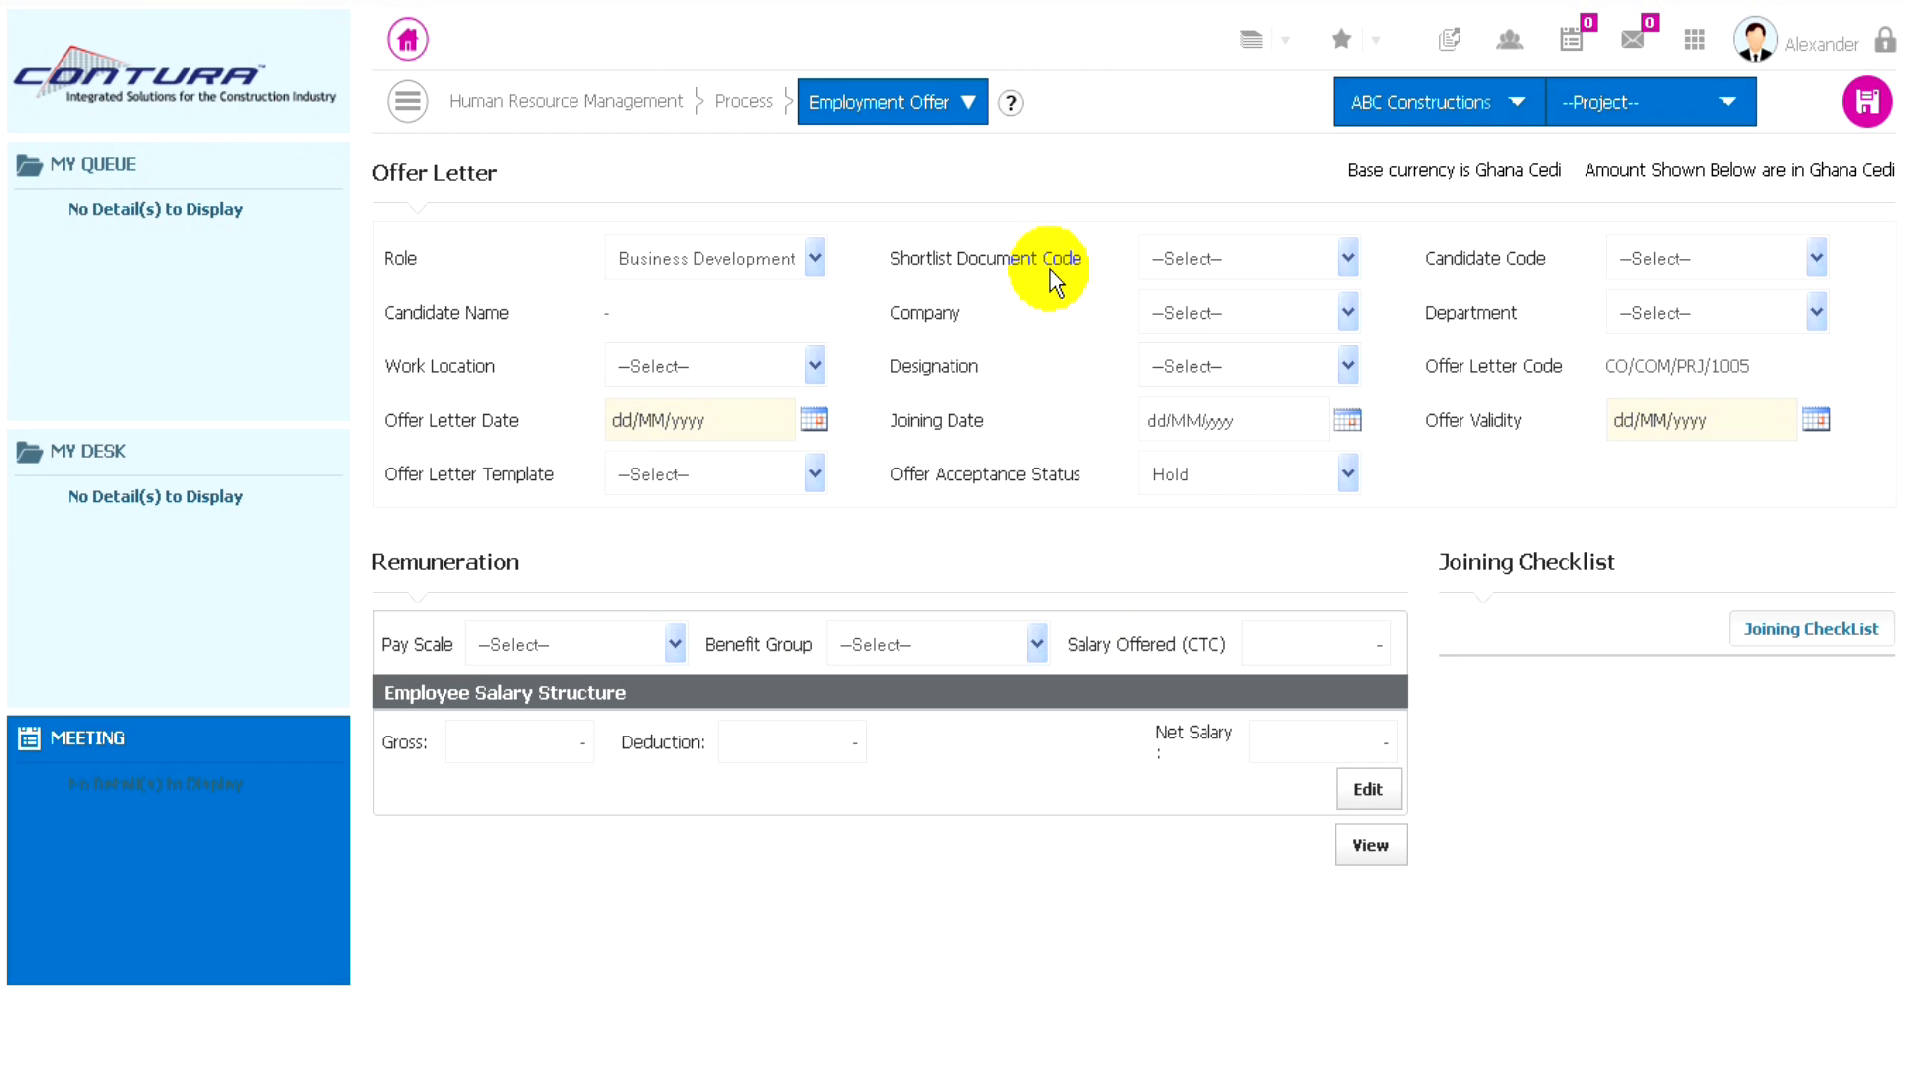
- Link the offer letter to shortlist document CST/COM/PRJ/1003 and the first available candidate code
{"action": "left_click", "coordinate": [1294, 254]}
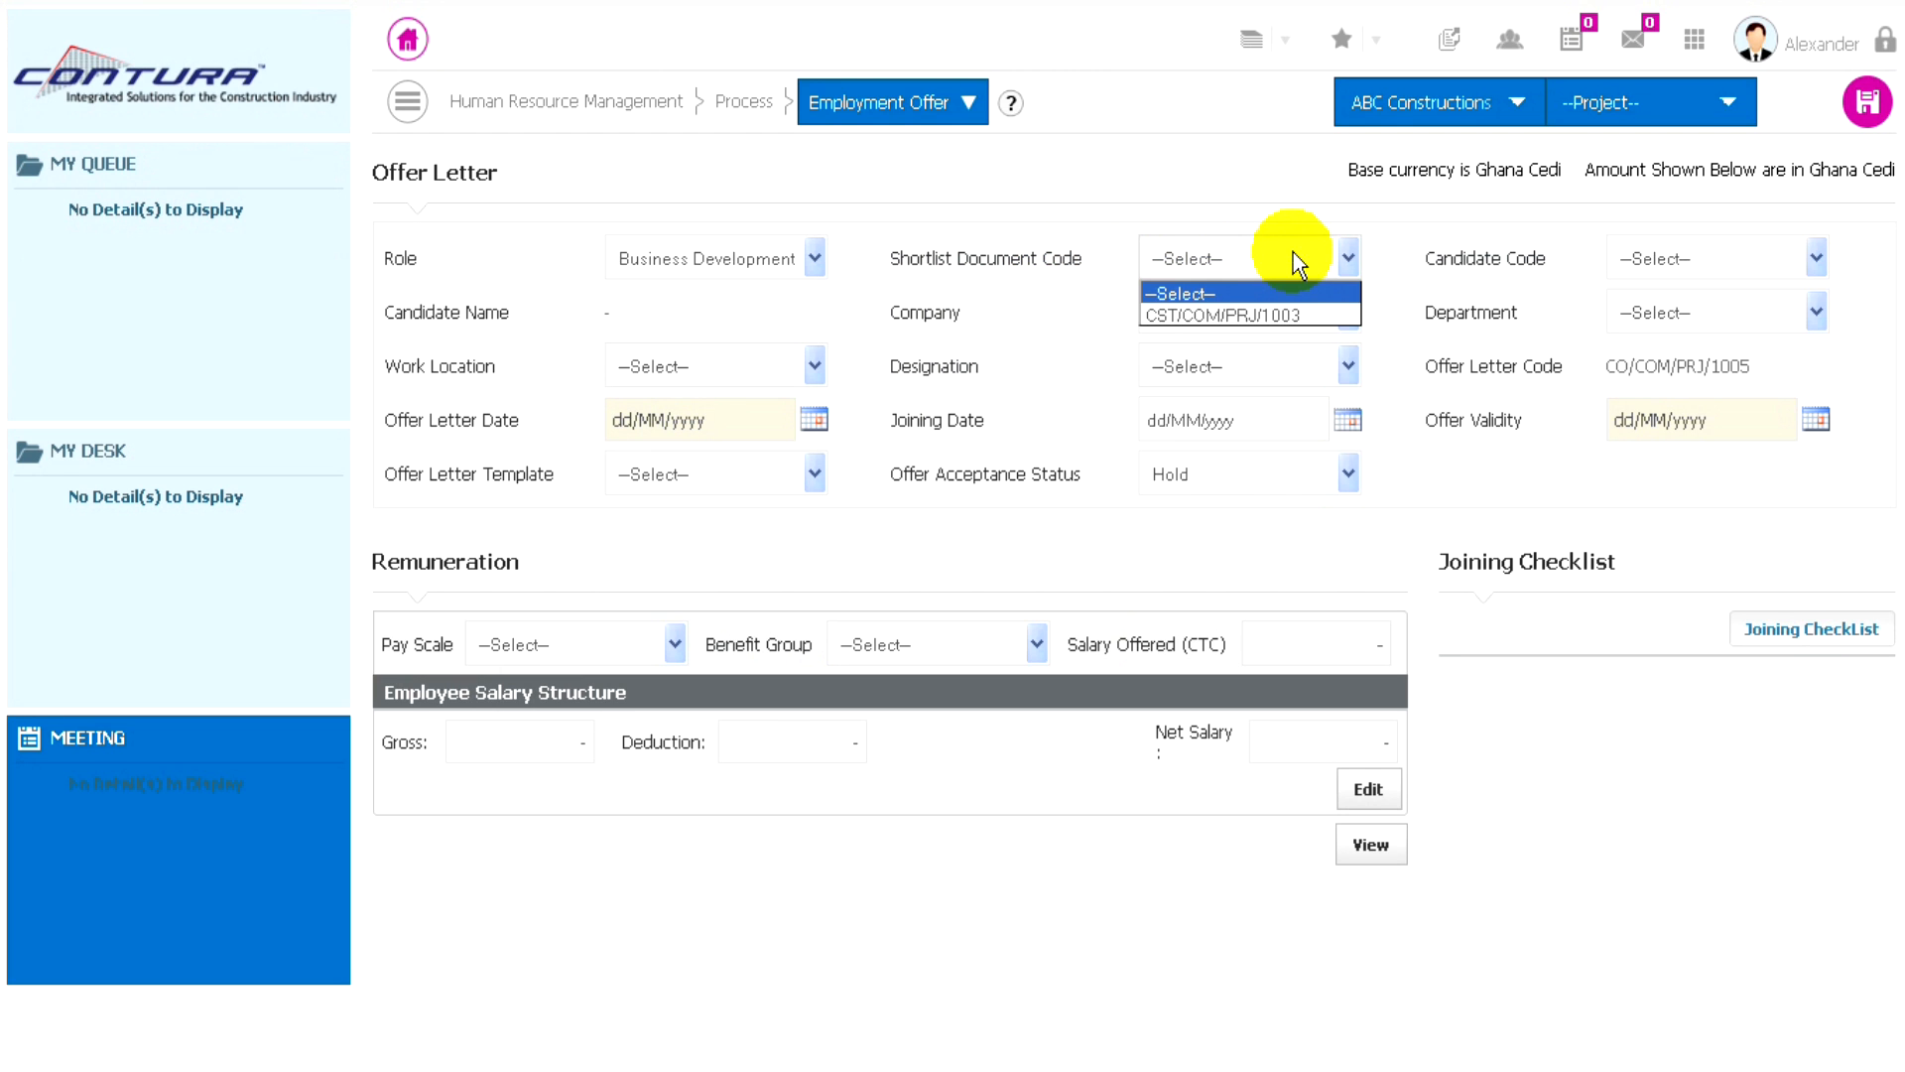
{"action": "left_click", "coordinate": [1225, 314]}
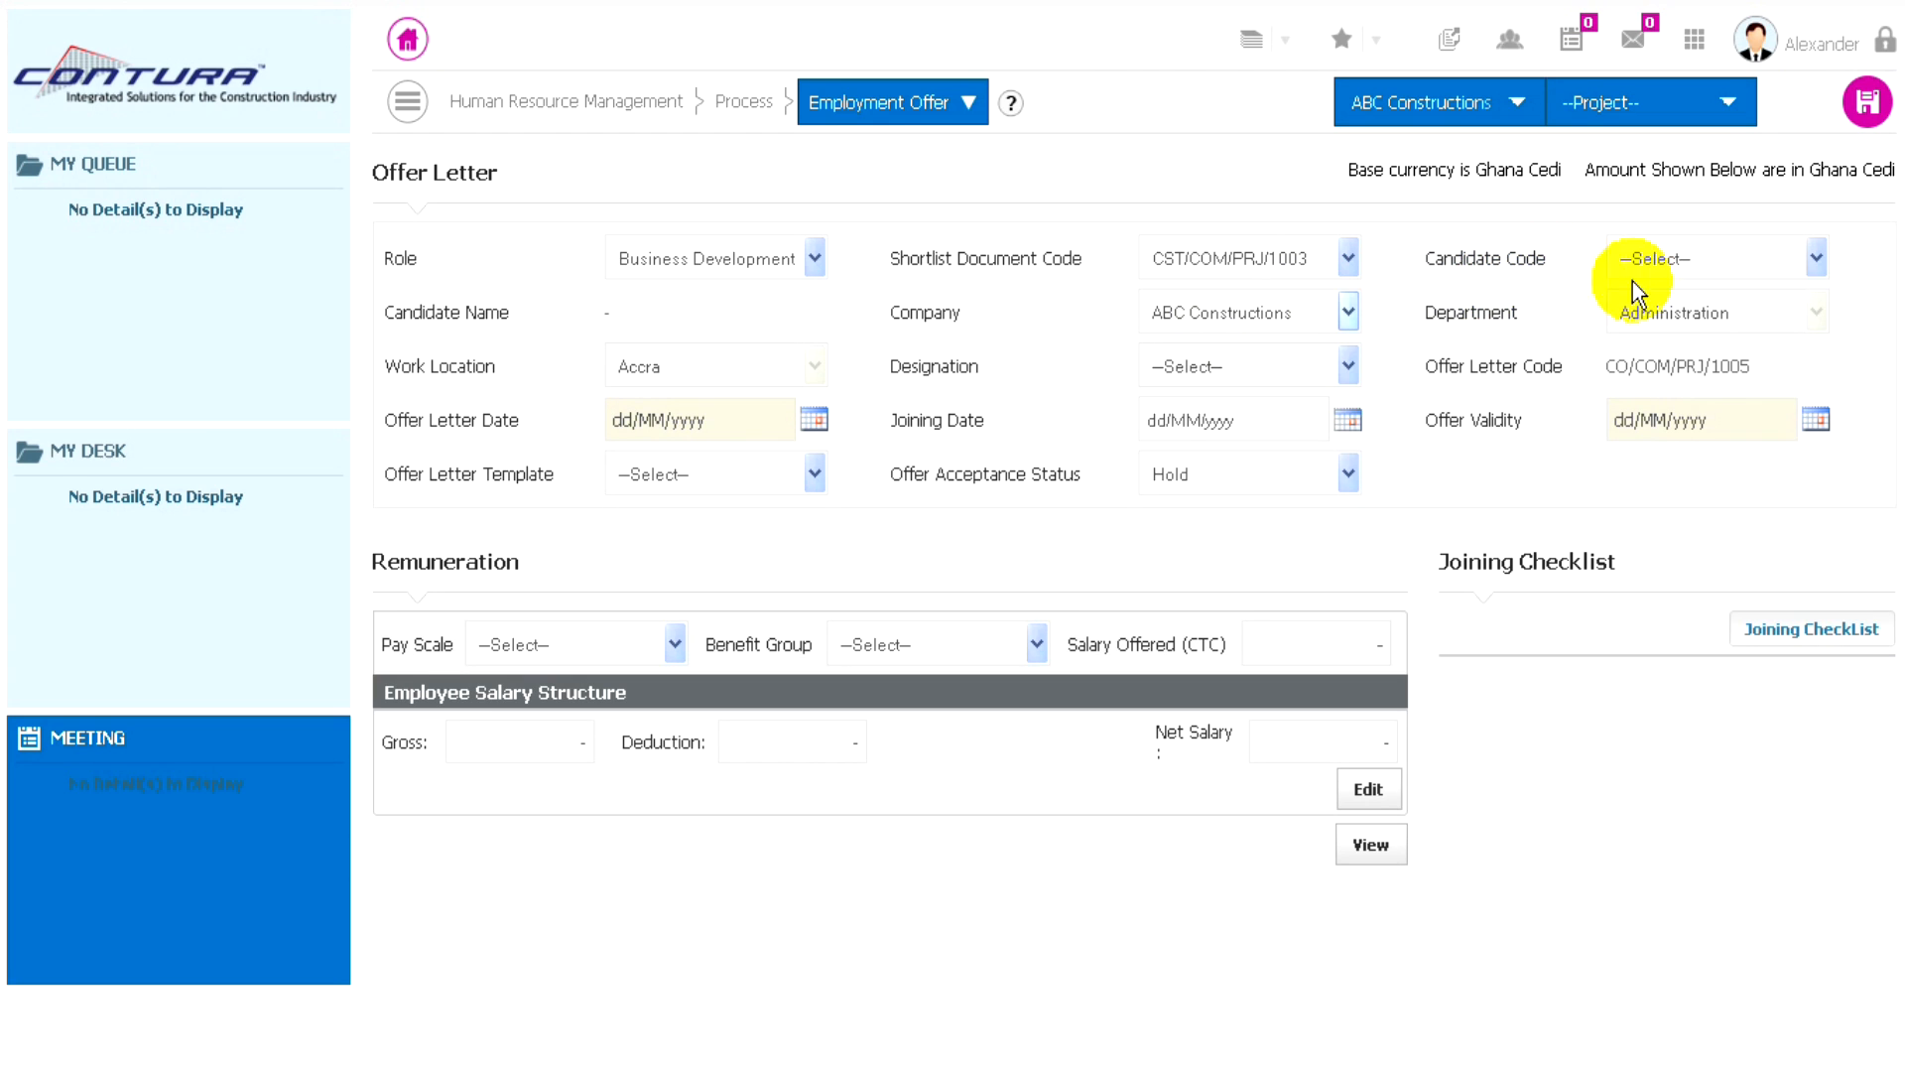
{"action": "left_click", "coordinate": [1679, 259]}
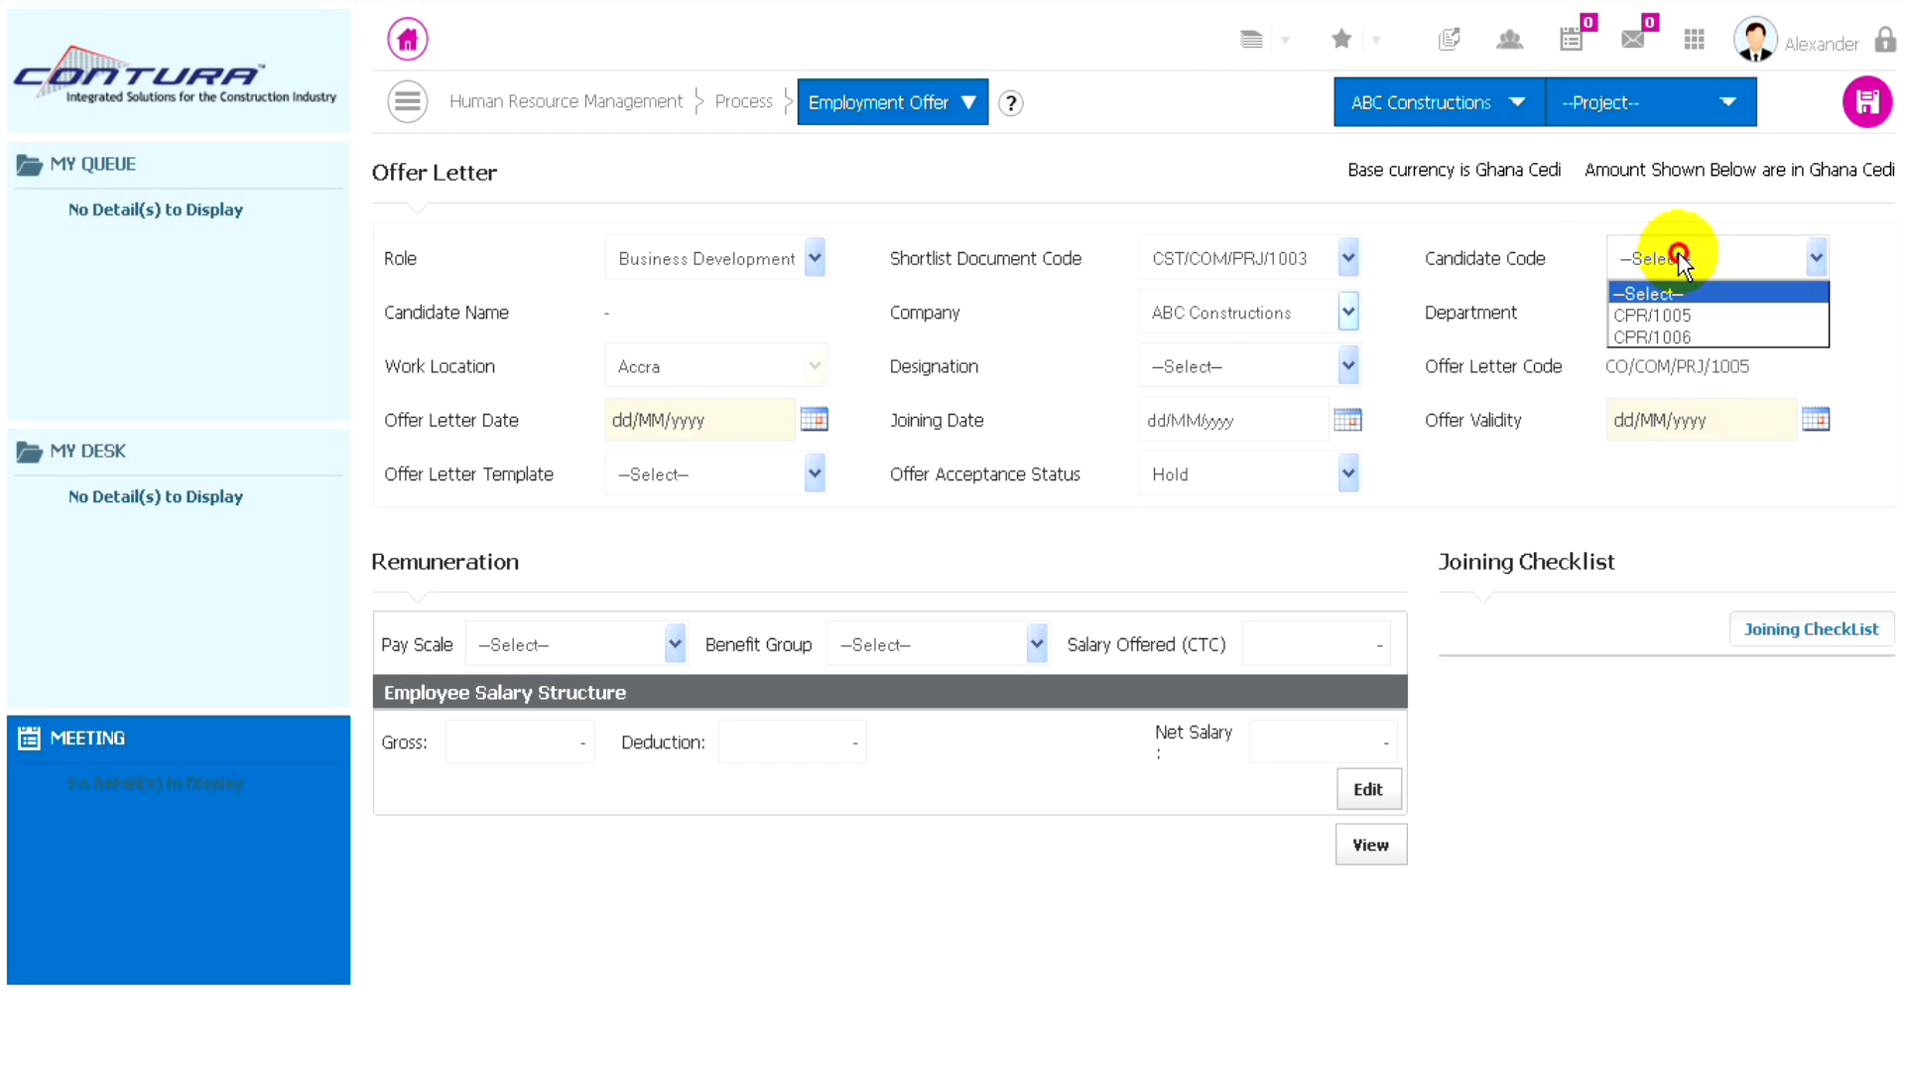
{"action": "left_click", "coordinate": [1658, 316]}
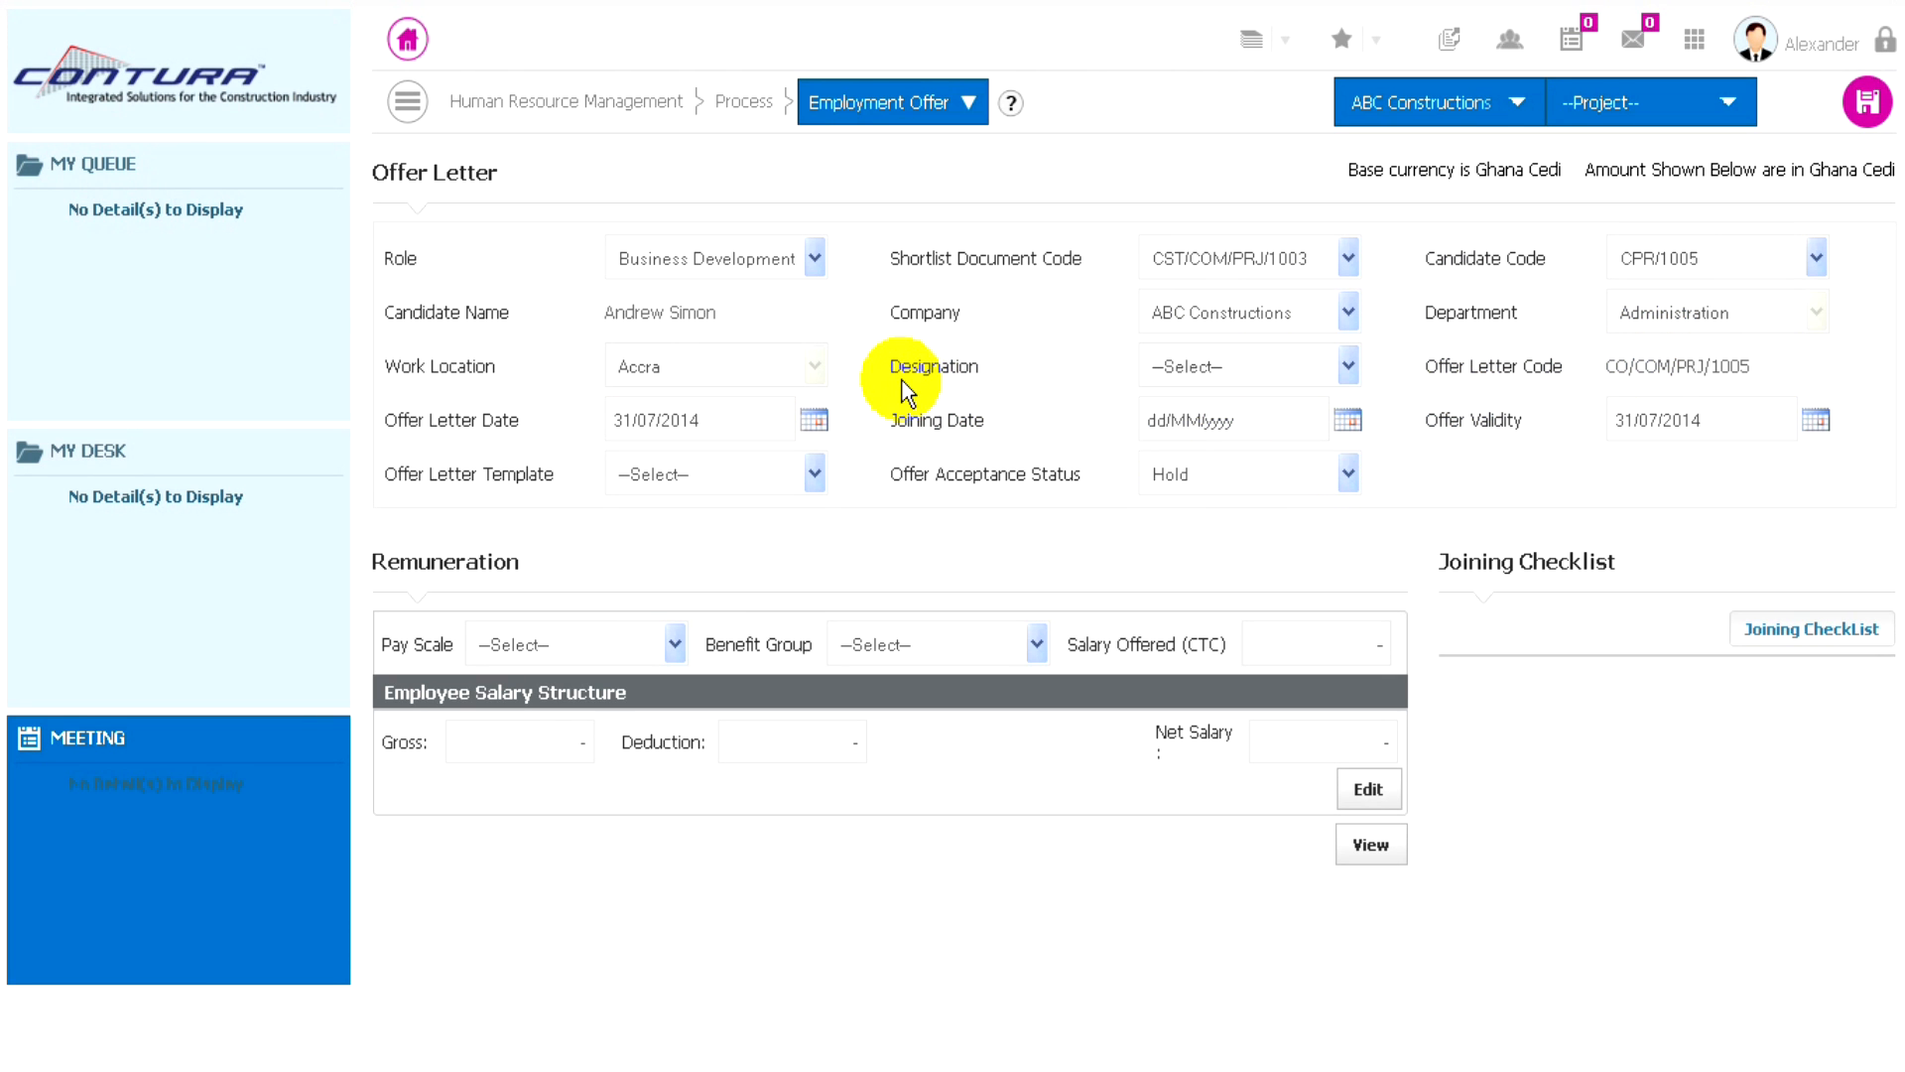
- Set the offer's designation to Manager and its joining date to 31/07/2014
{"action": "left_click", "coordinate": [1318, 366]}
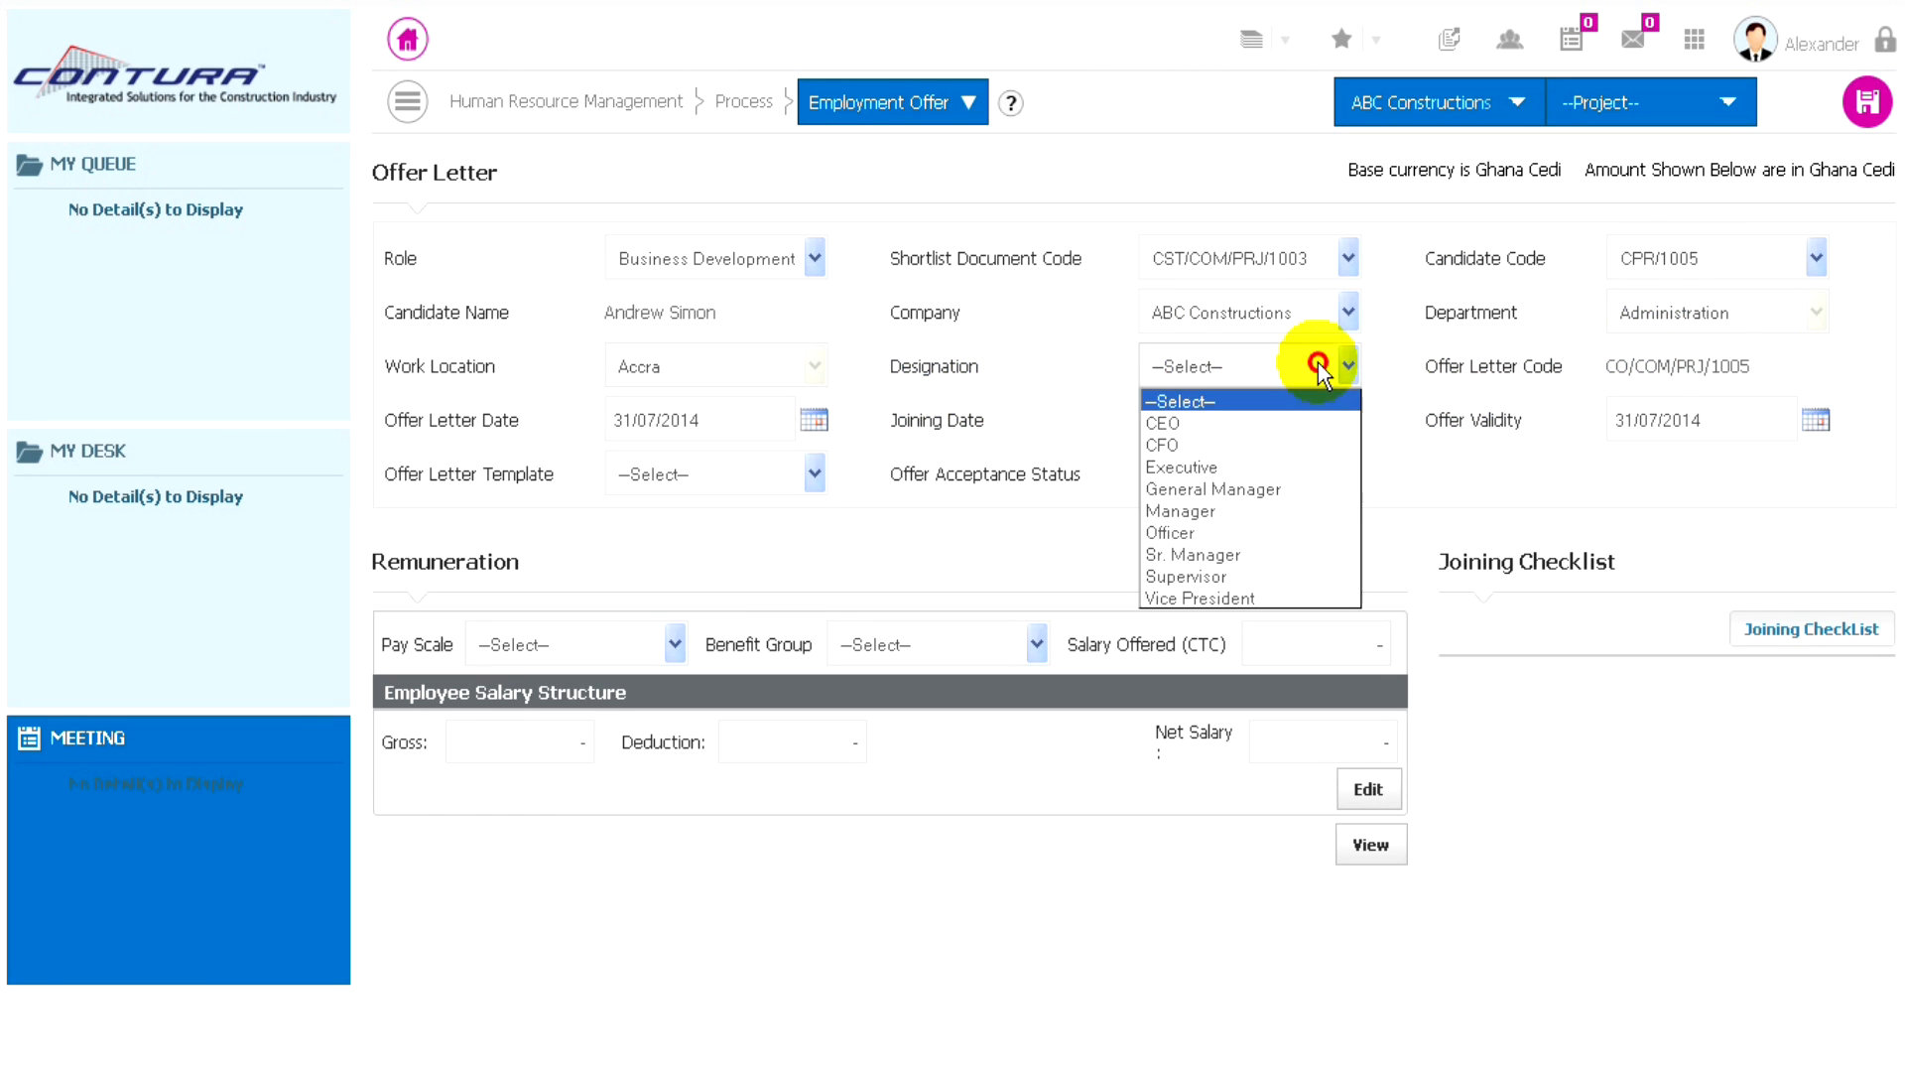
{"action": "left_click", "coordinate": [1181, 511]}
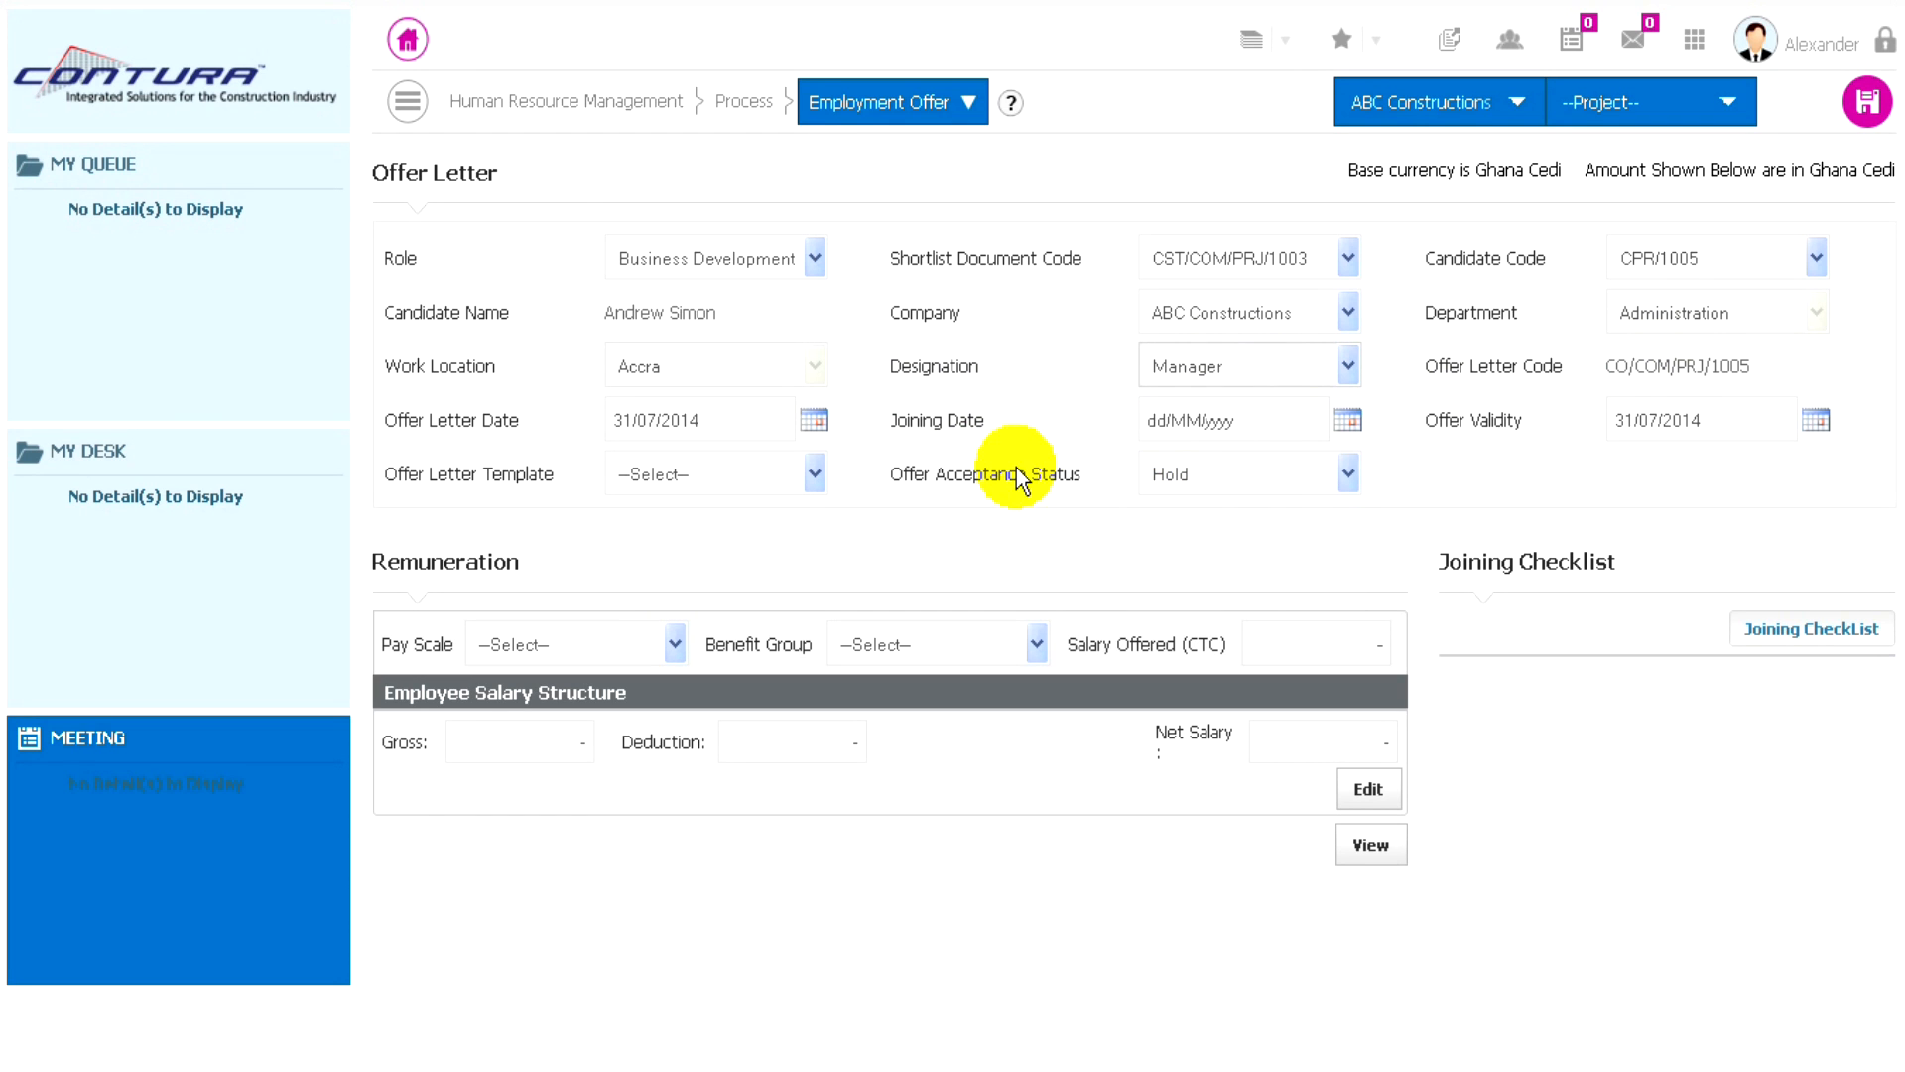
{"action": "left_click", "coordinate": [1342, 418]}
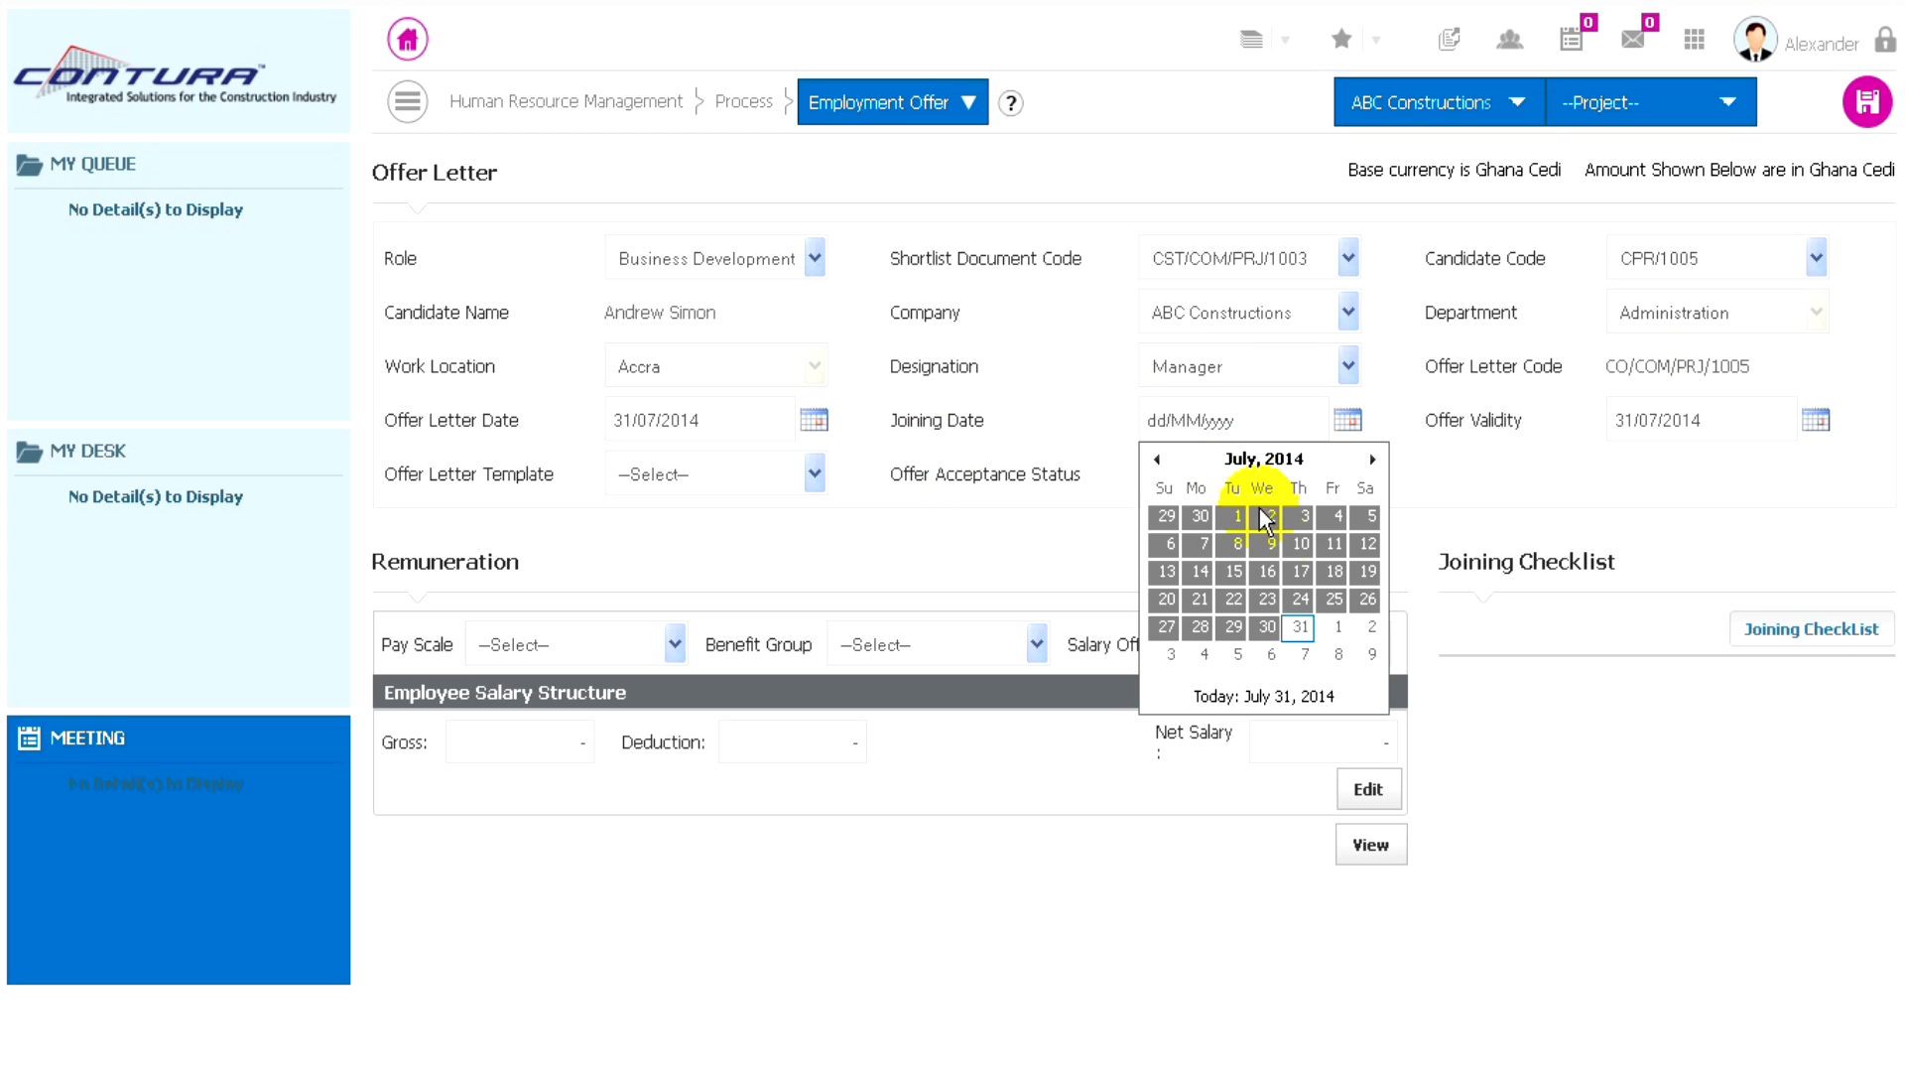
{"action": "left_click", "coordinate": [1299, 626]}
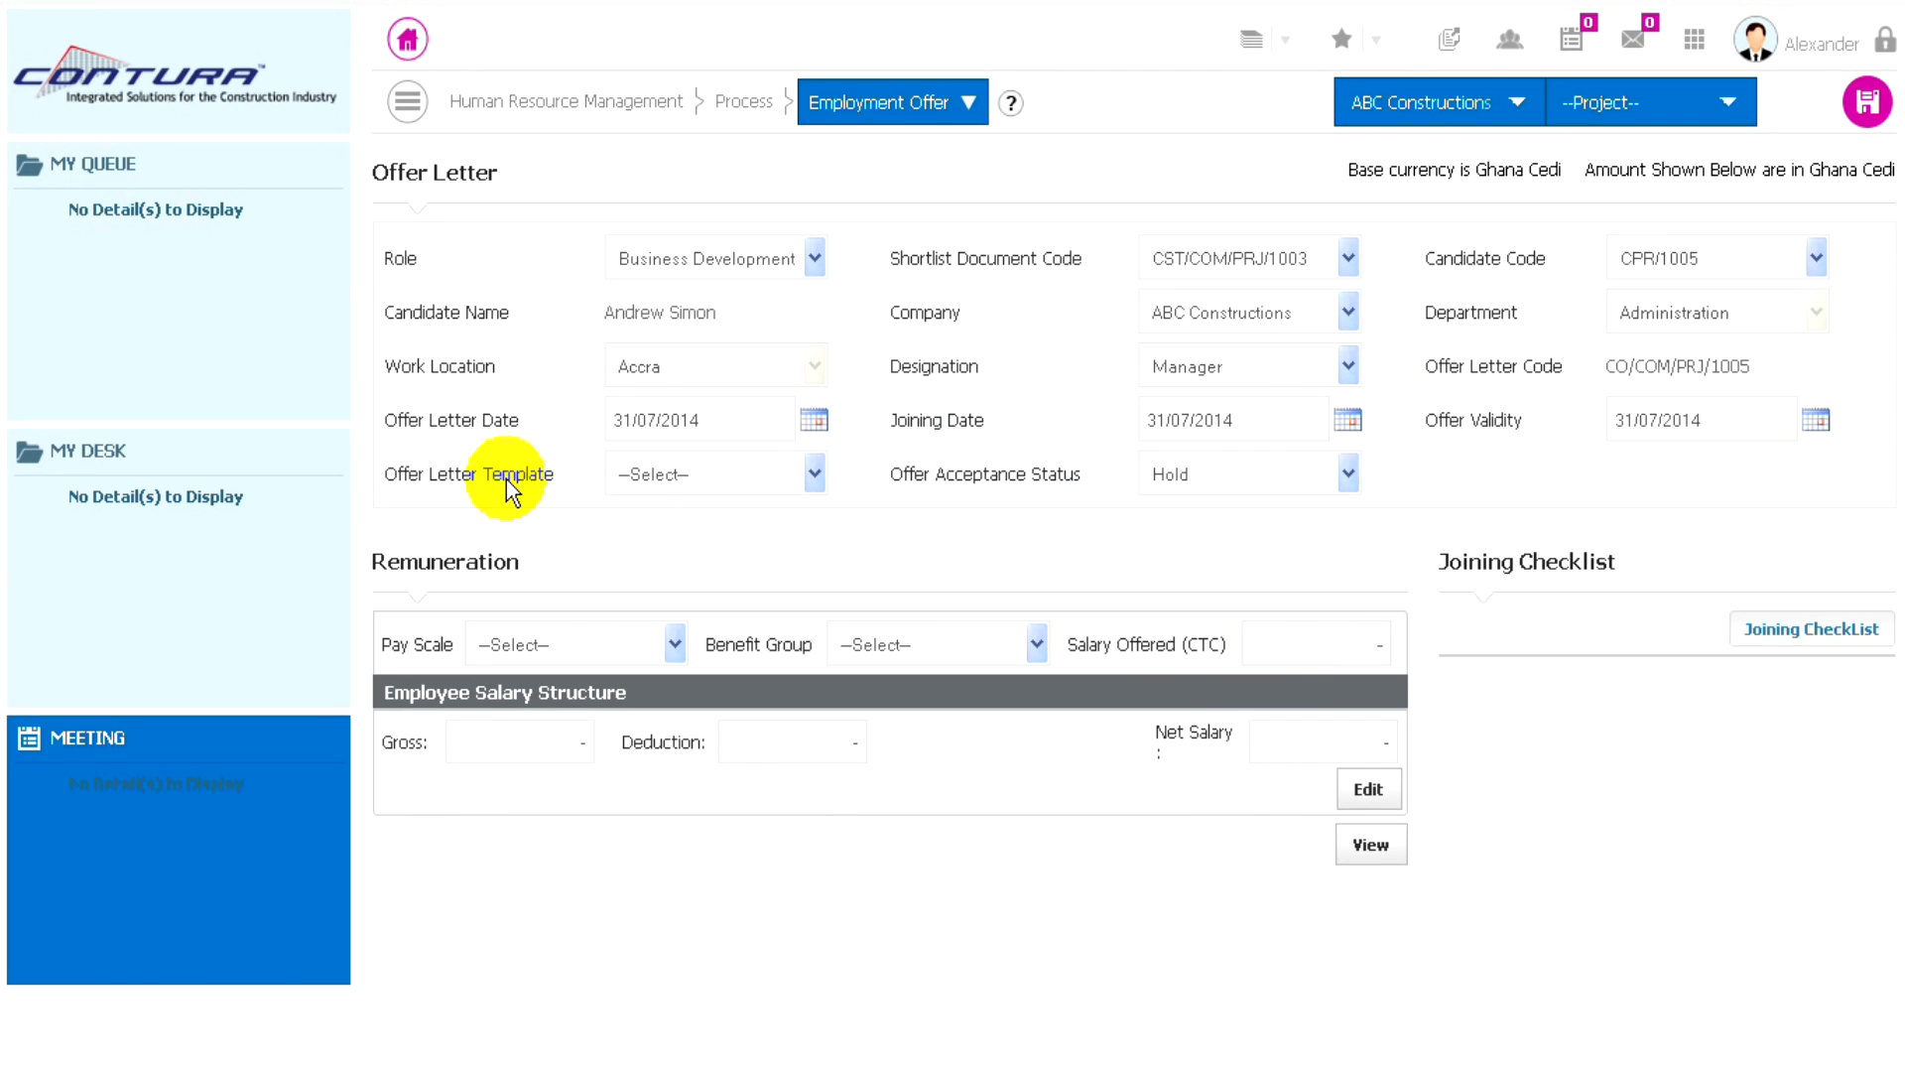
- Choose the Offer Letter template and set the offer acceptance status to Accepted
{"action": "left_click", "coordinate": [729, 472]}
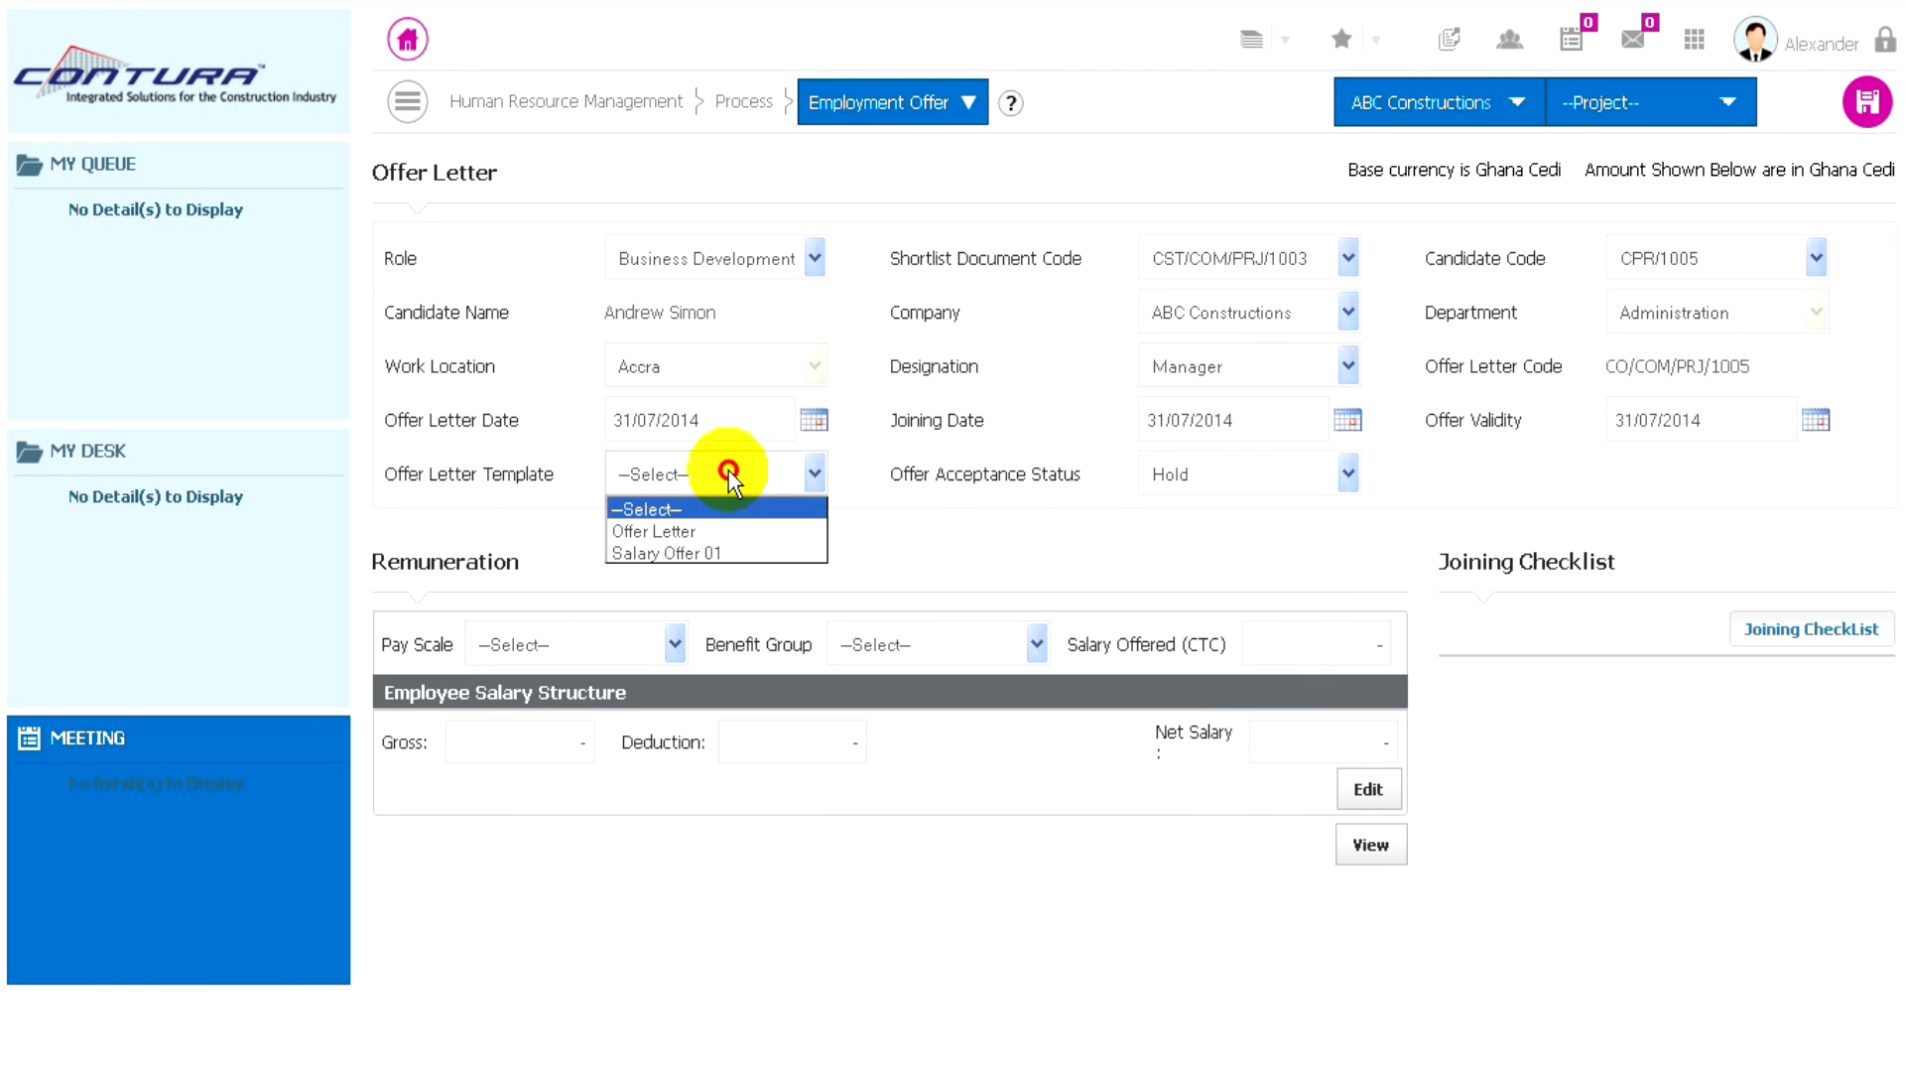
{"action": "left_click", "coordinate": [667, 530]}
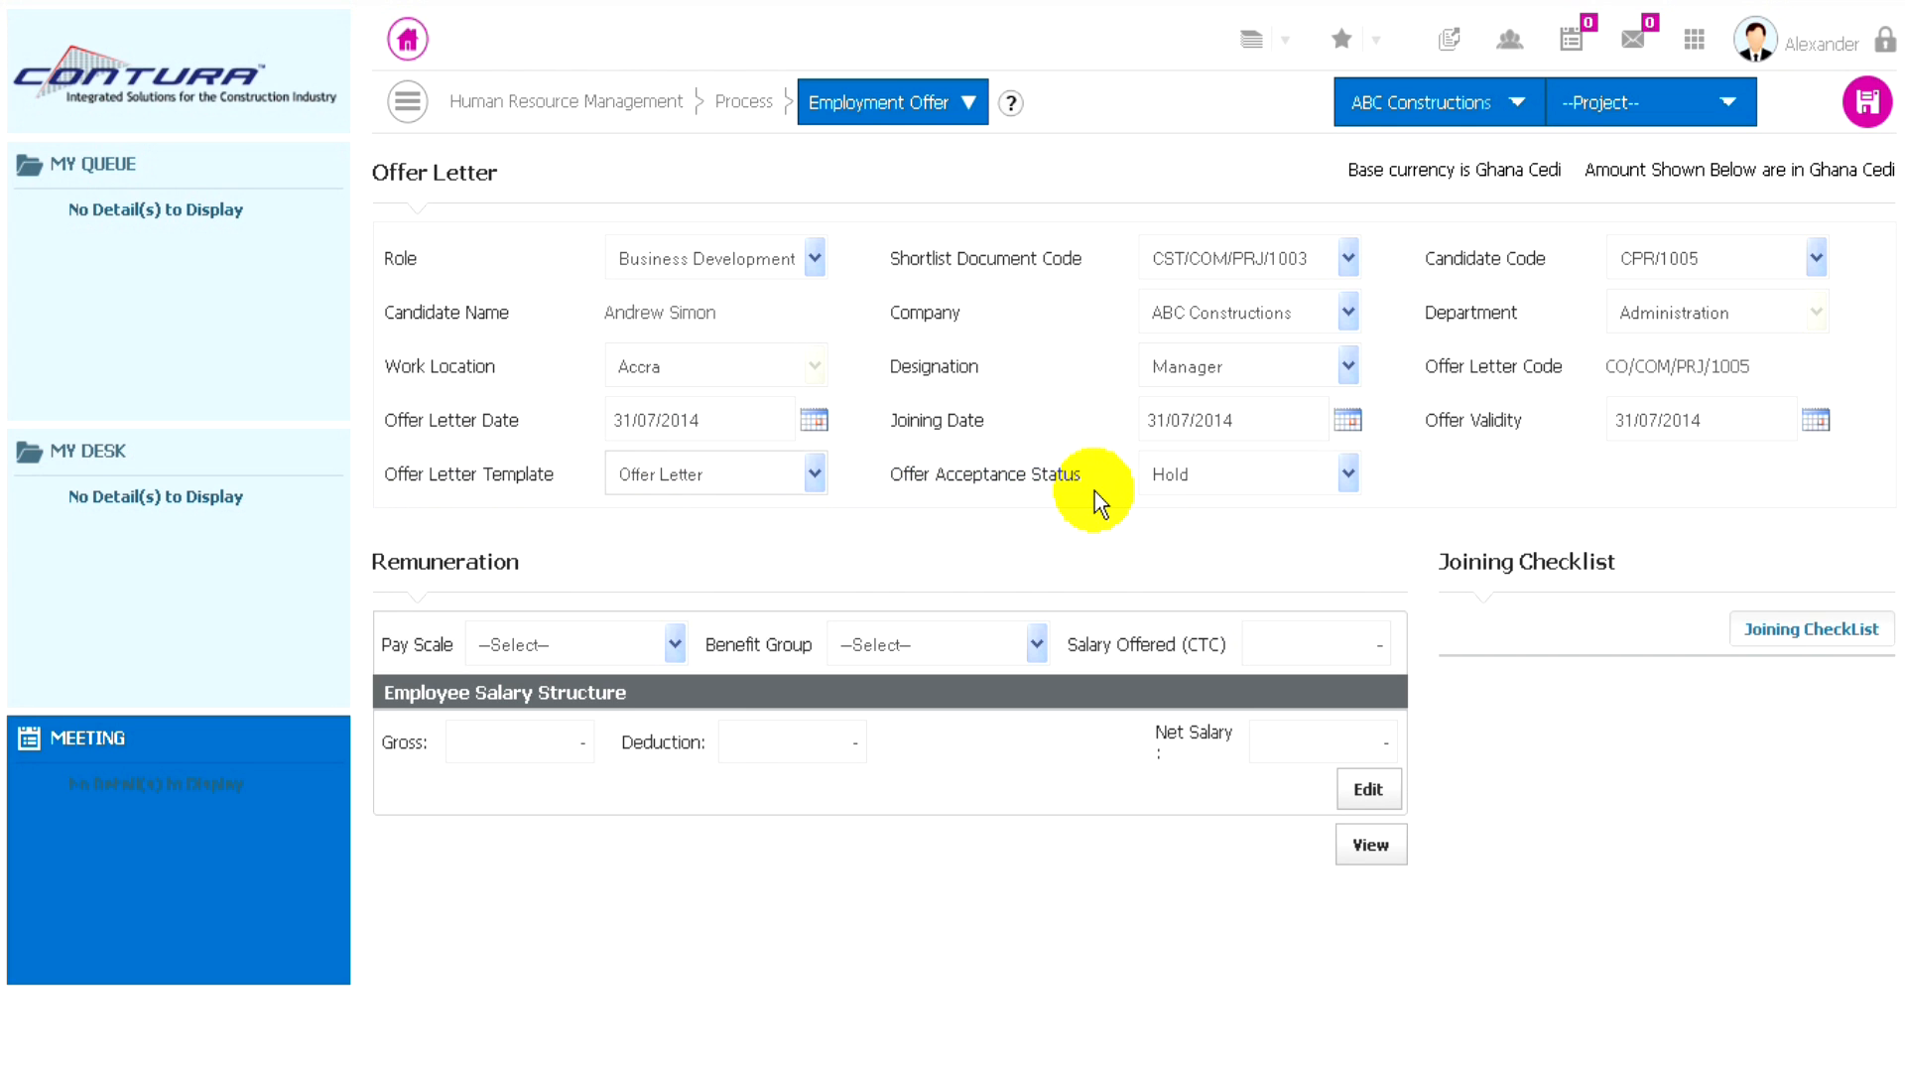
{"action": "left_click", "coordinate": [1300, 472]}
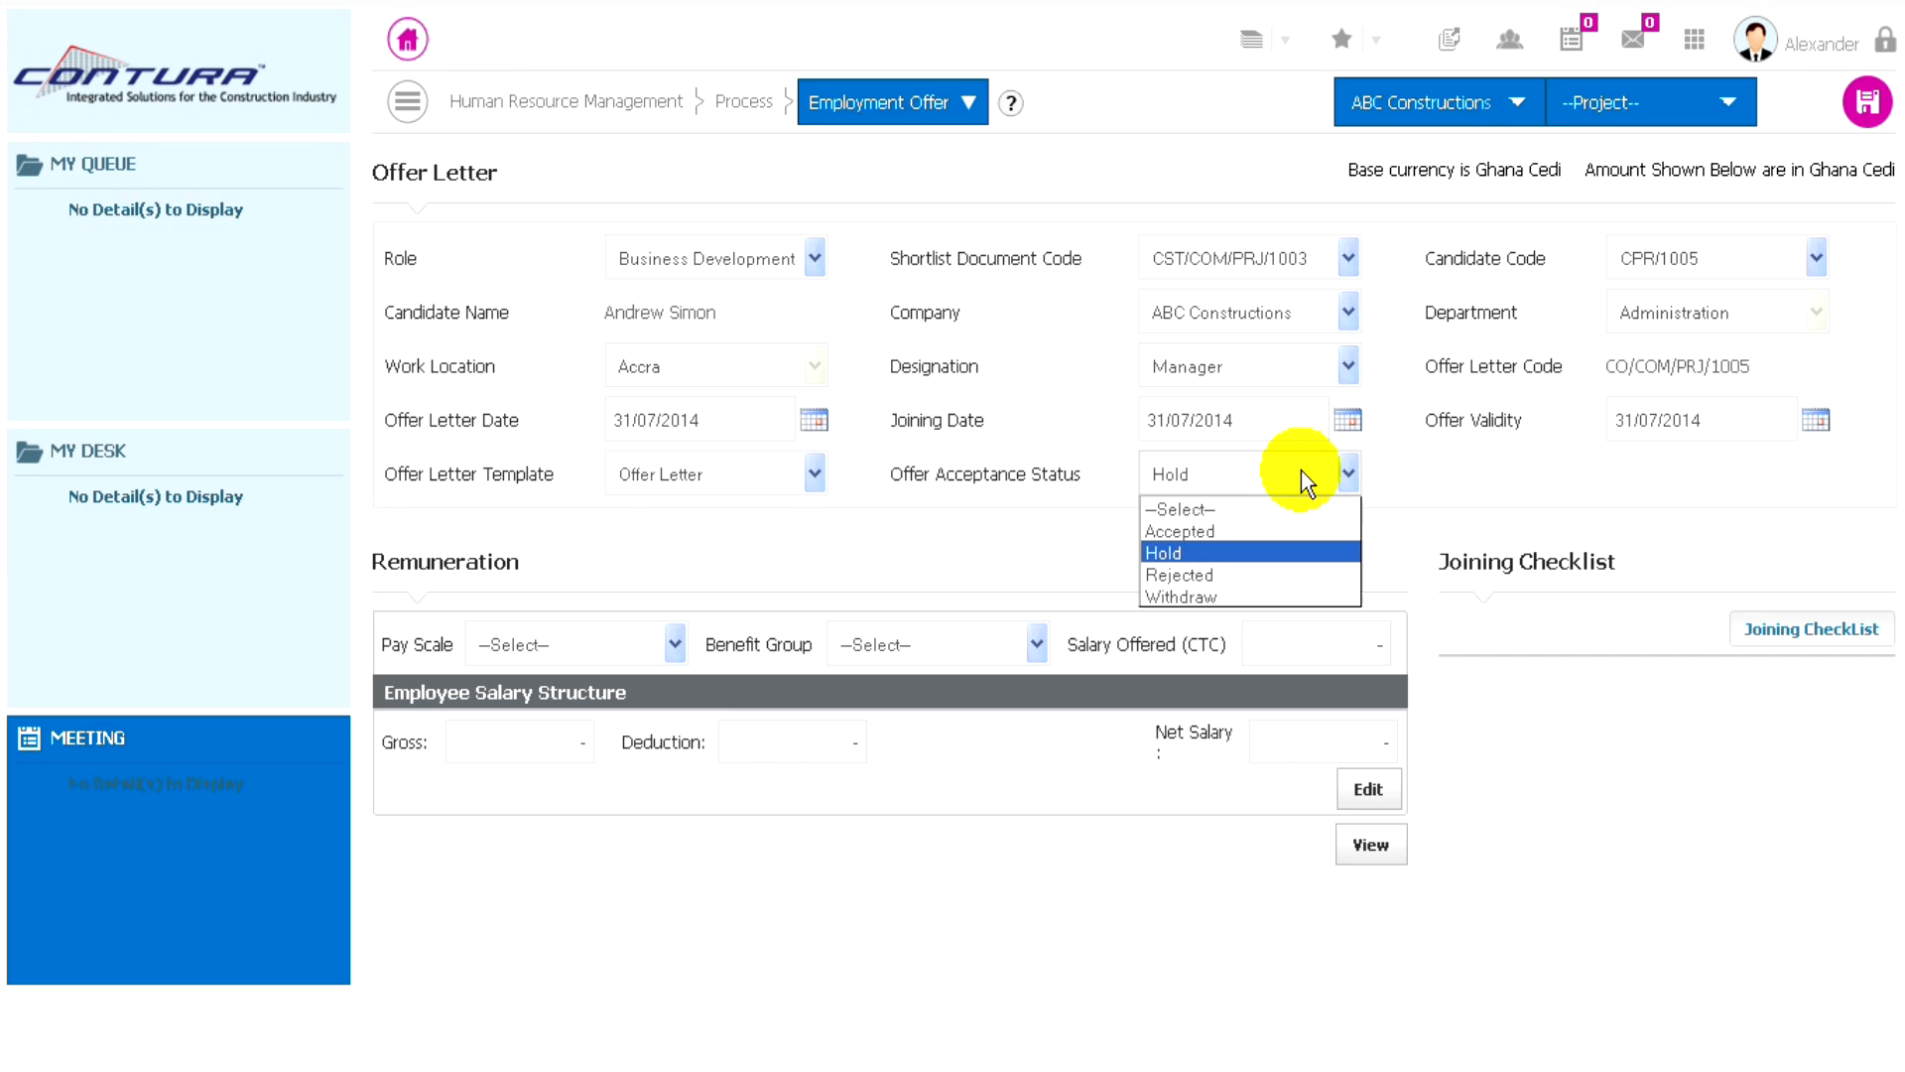
{"action": "left_click", "coordinate": [1181, 531]}
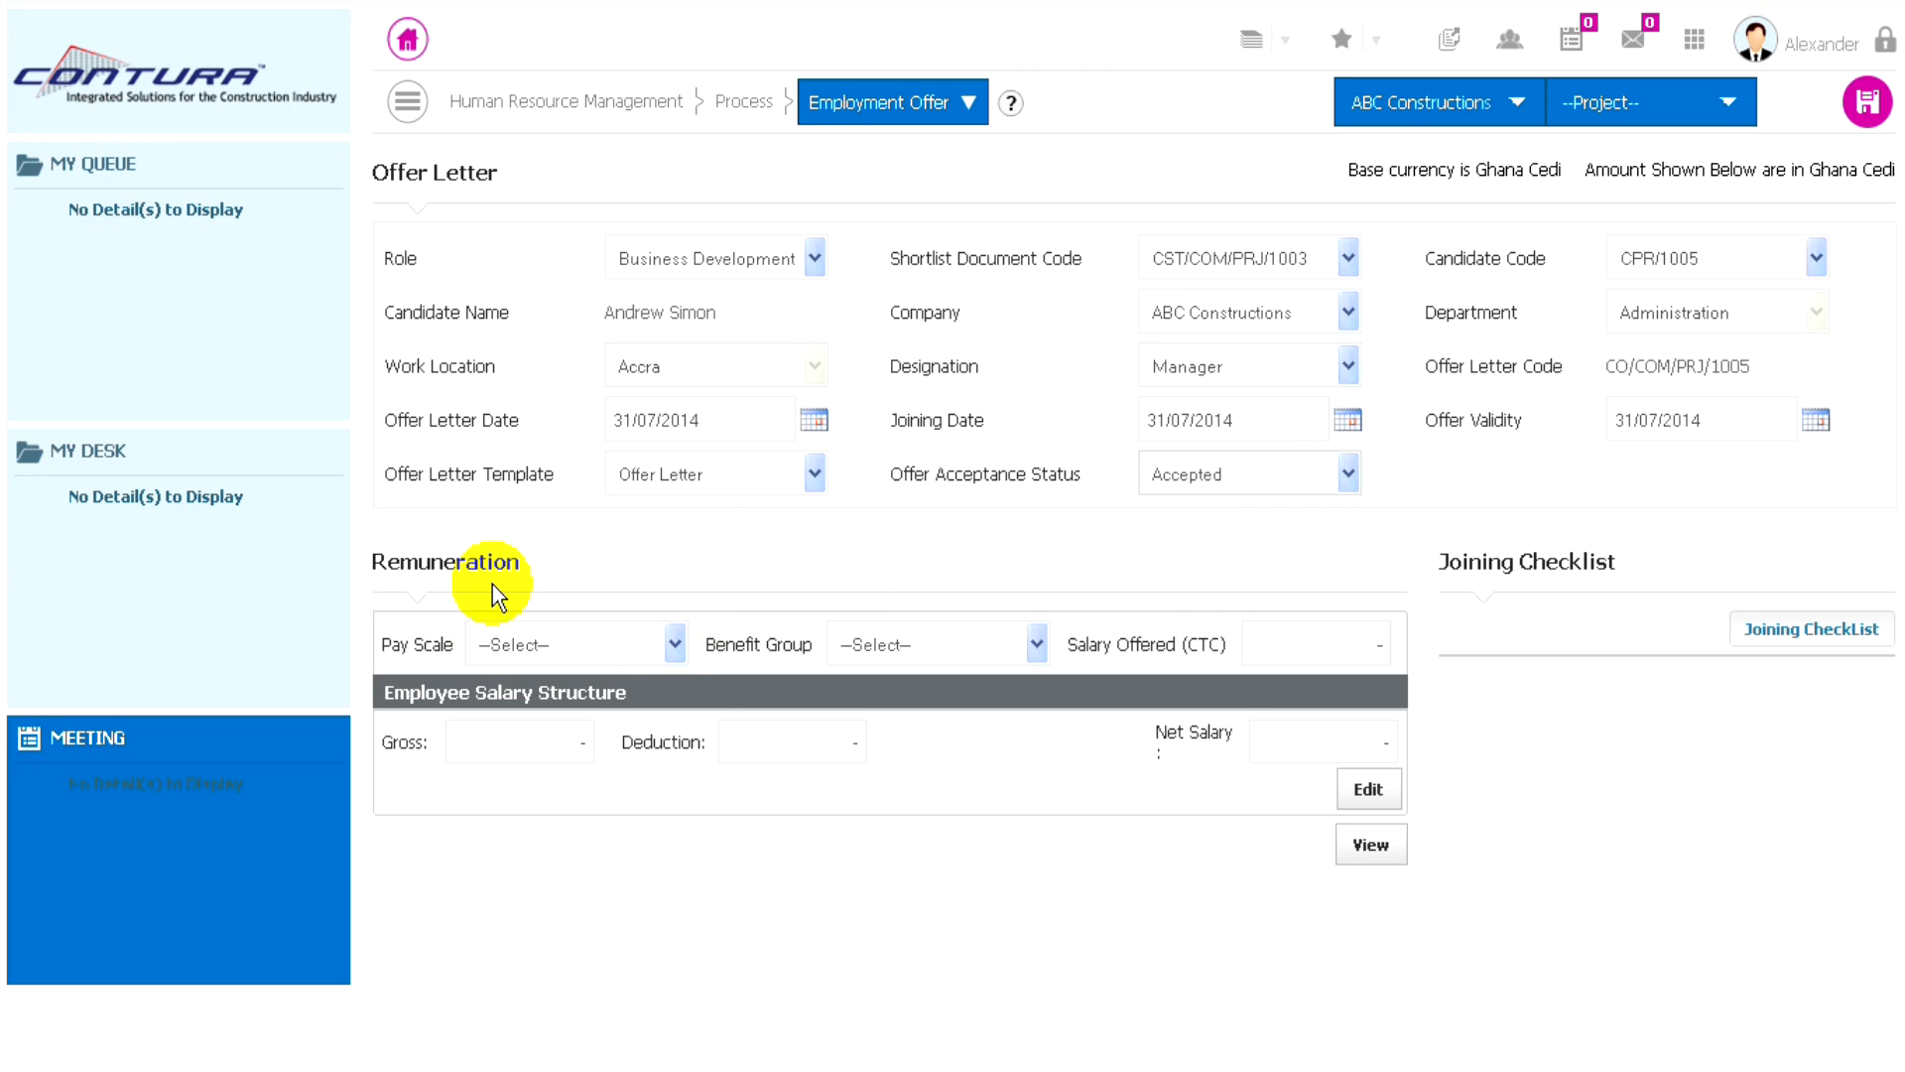
- Set the remuneration to pay scale Manager L1, benefit group GM Level and a salary offered (CTC) of 41000
{"action": "left_click", "coordinate": [620, 641]}
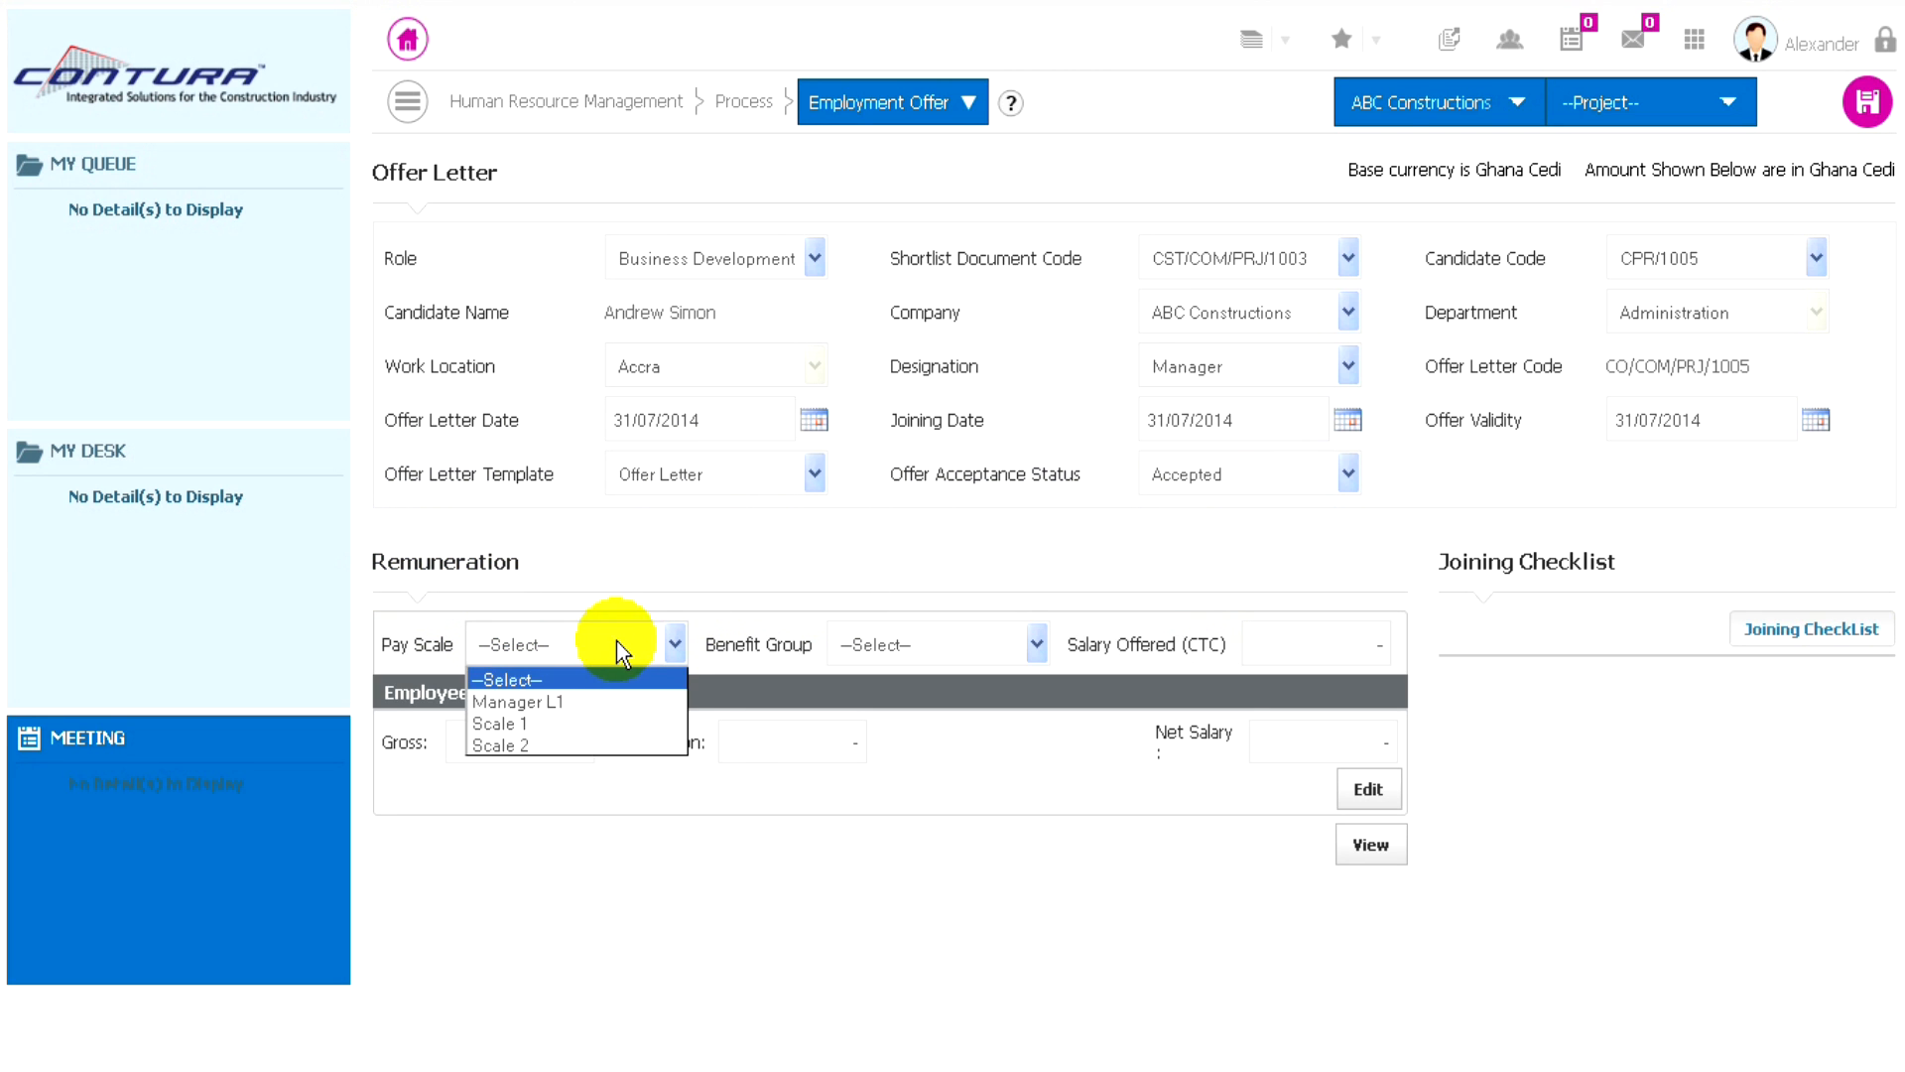
{"action": "left_click", "coordinate": [541, 701]}
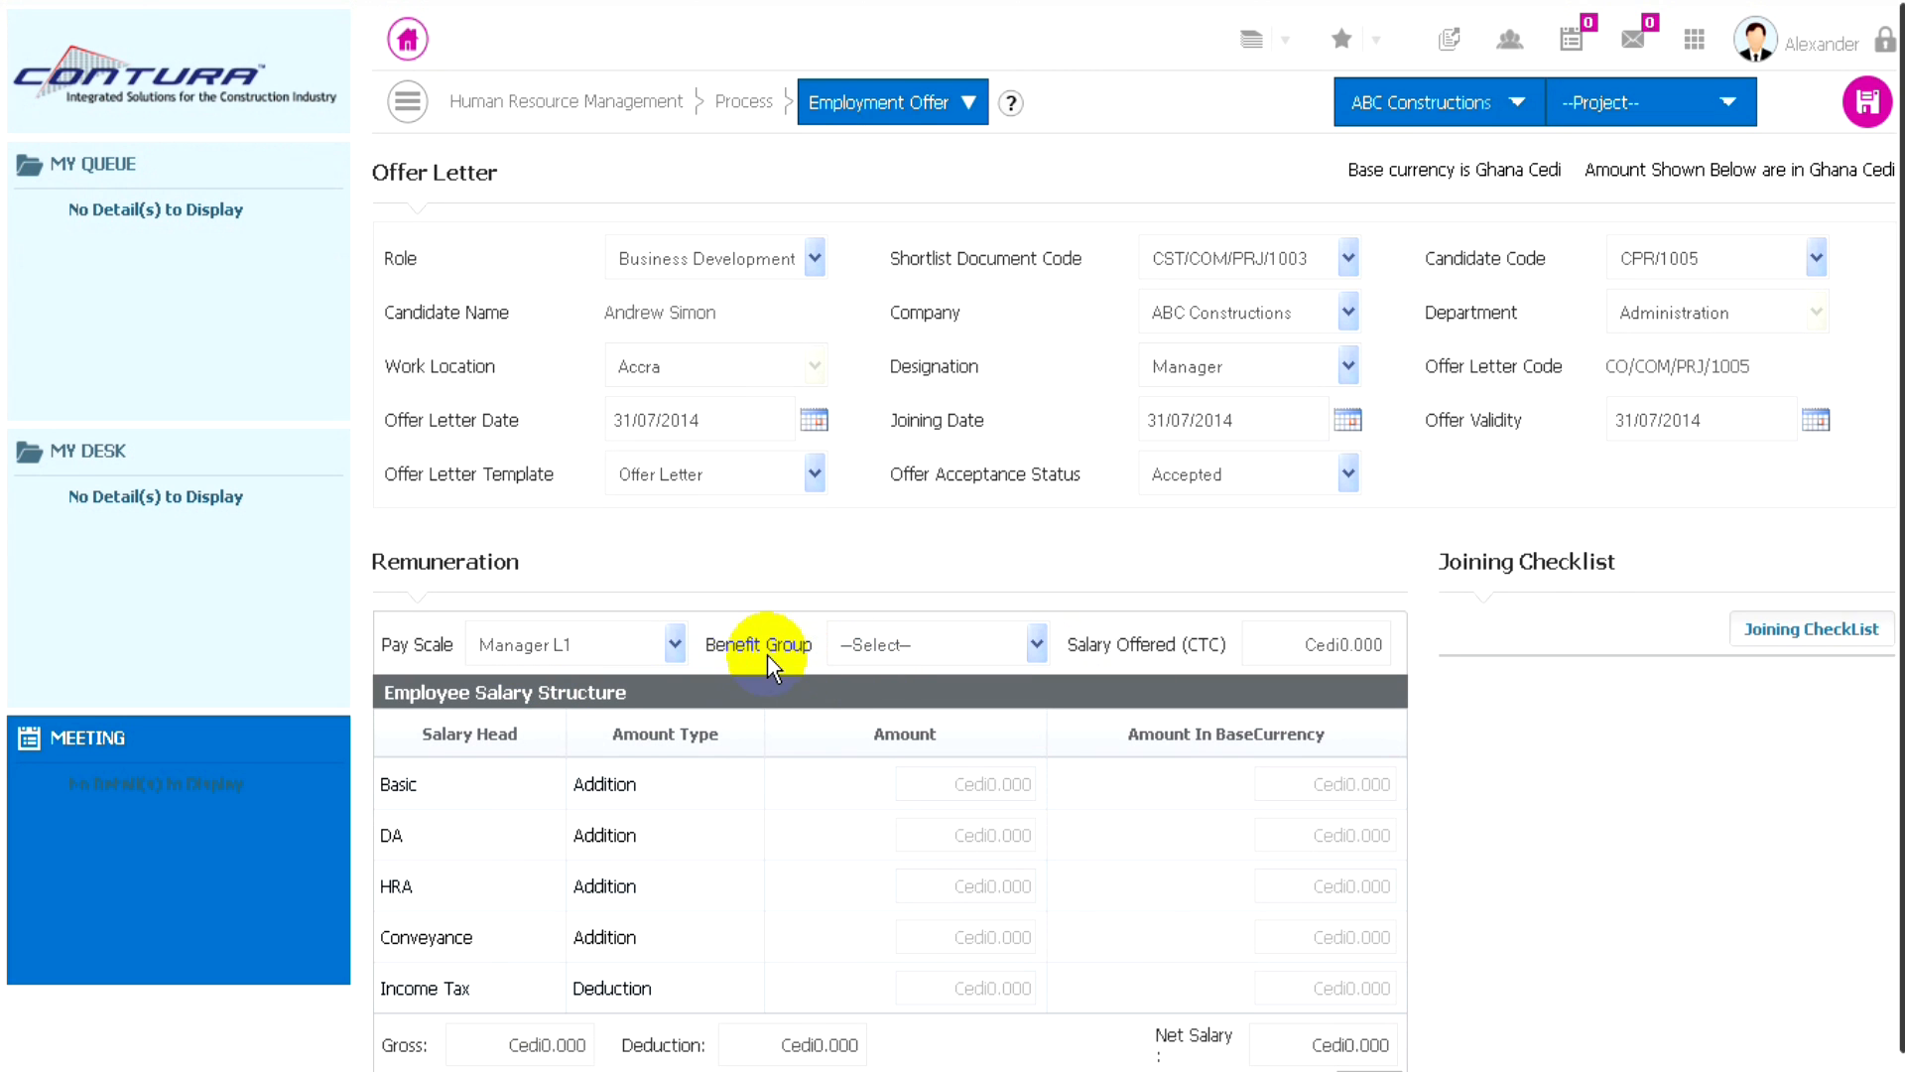
{"action": "left_click", "coordinate": [978, 645]}
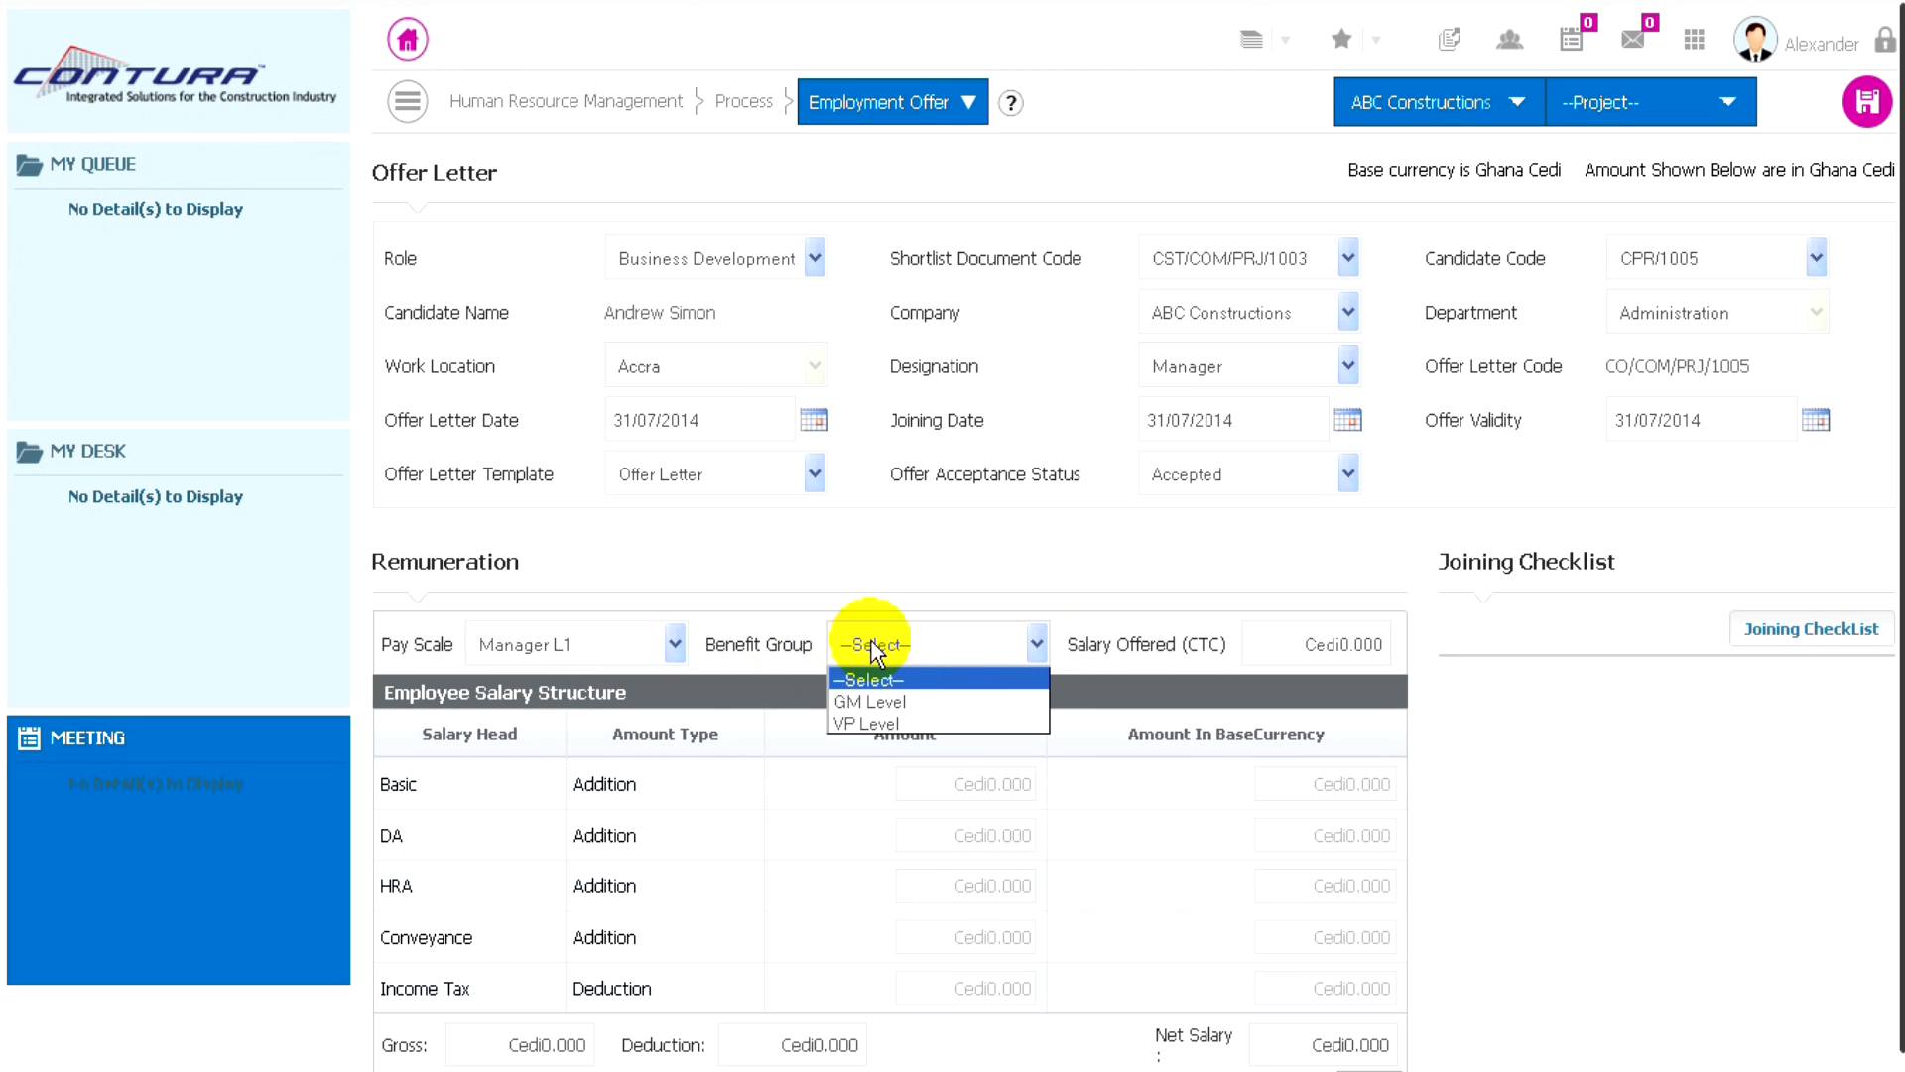
{"action": "left_click", "coordinate": [859, 701]}
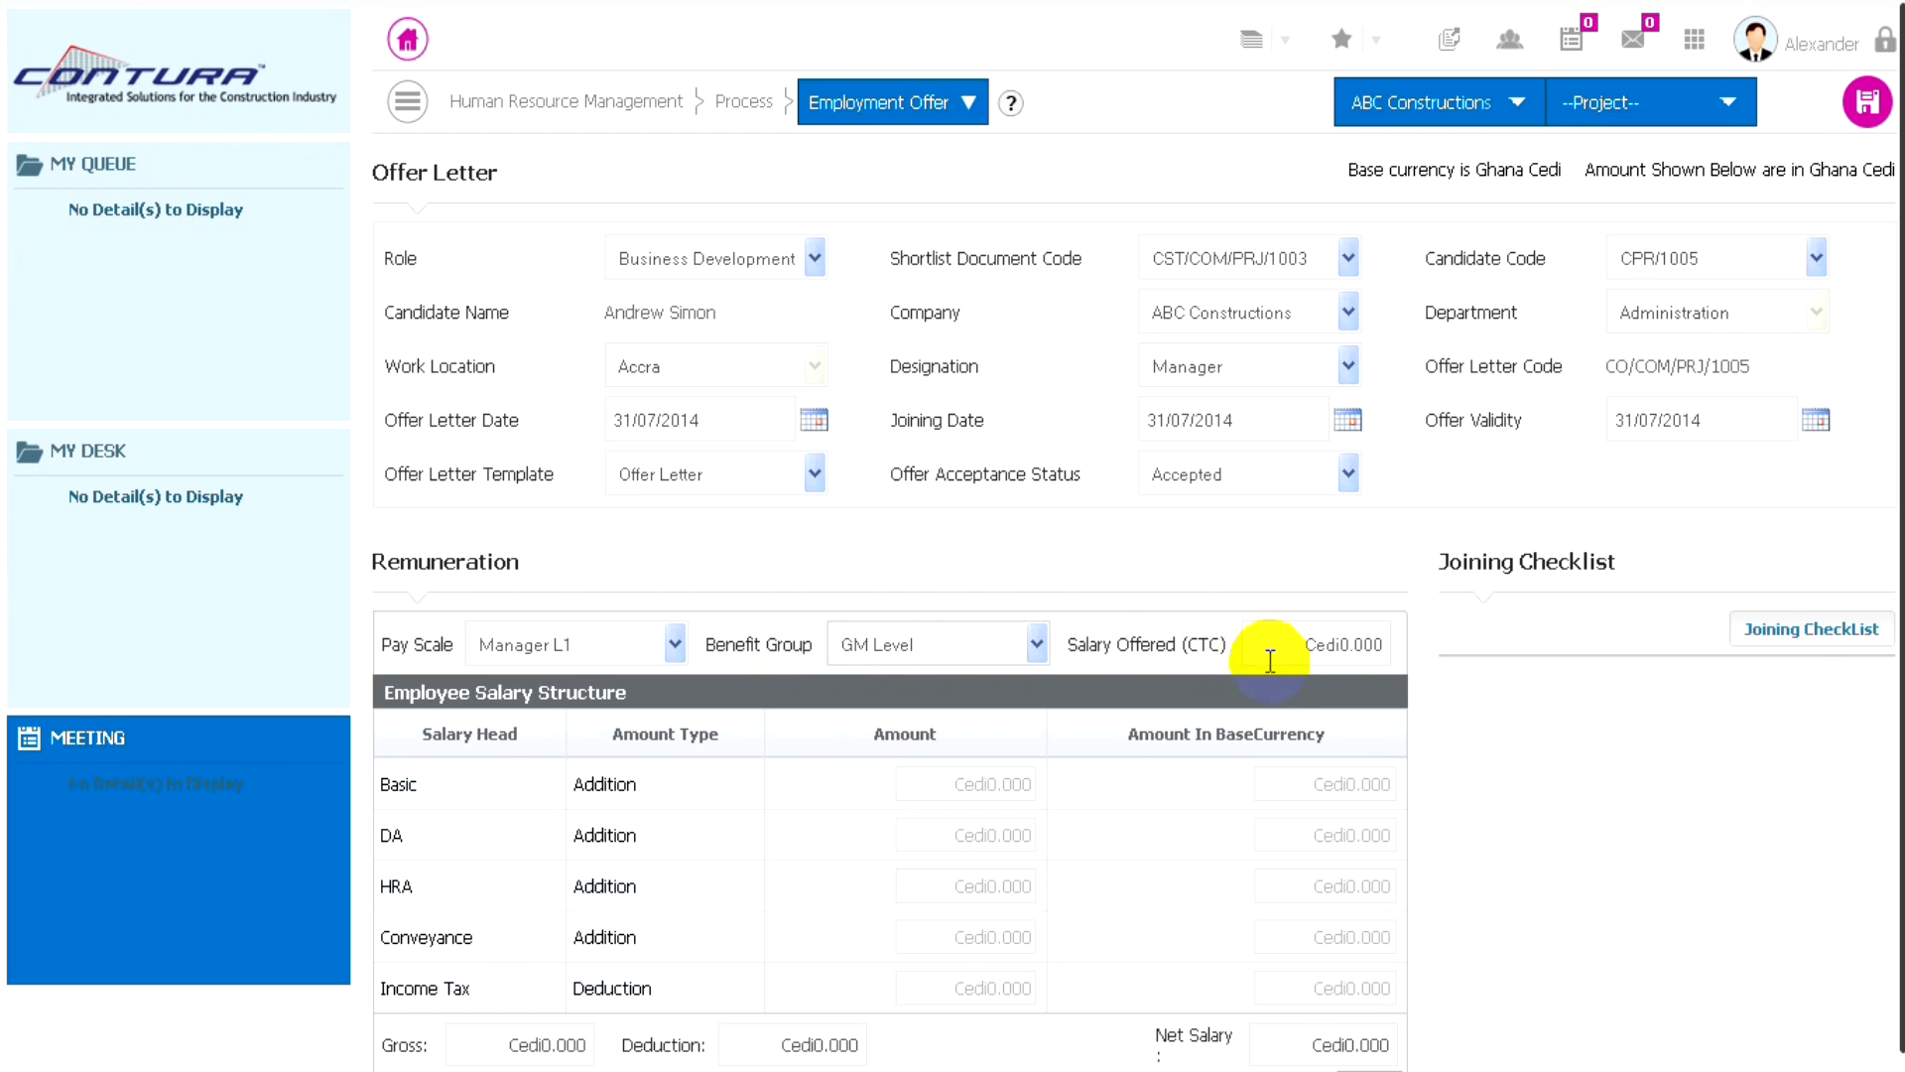
{"action": "left_click_drag", "start_coordinate": [1290, 645], "coordinate": [1414, 646]}
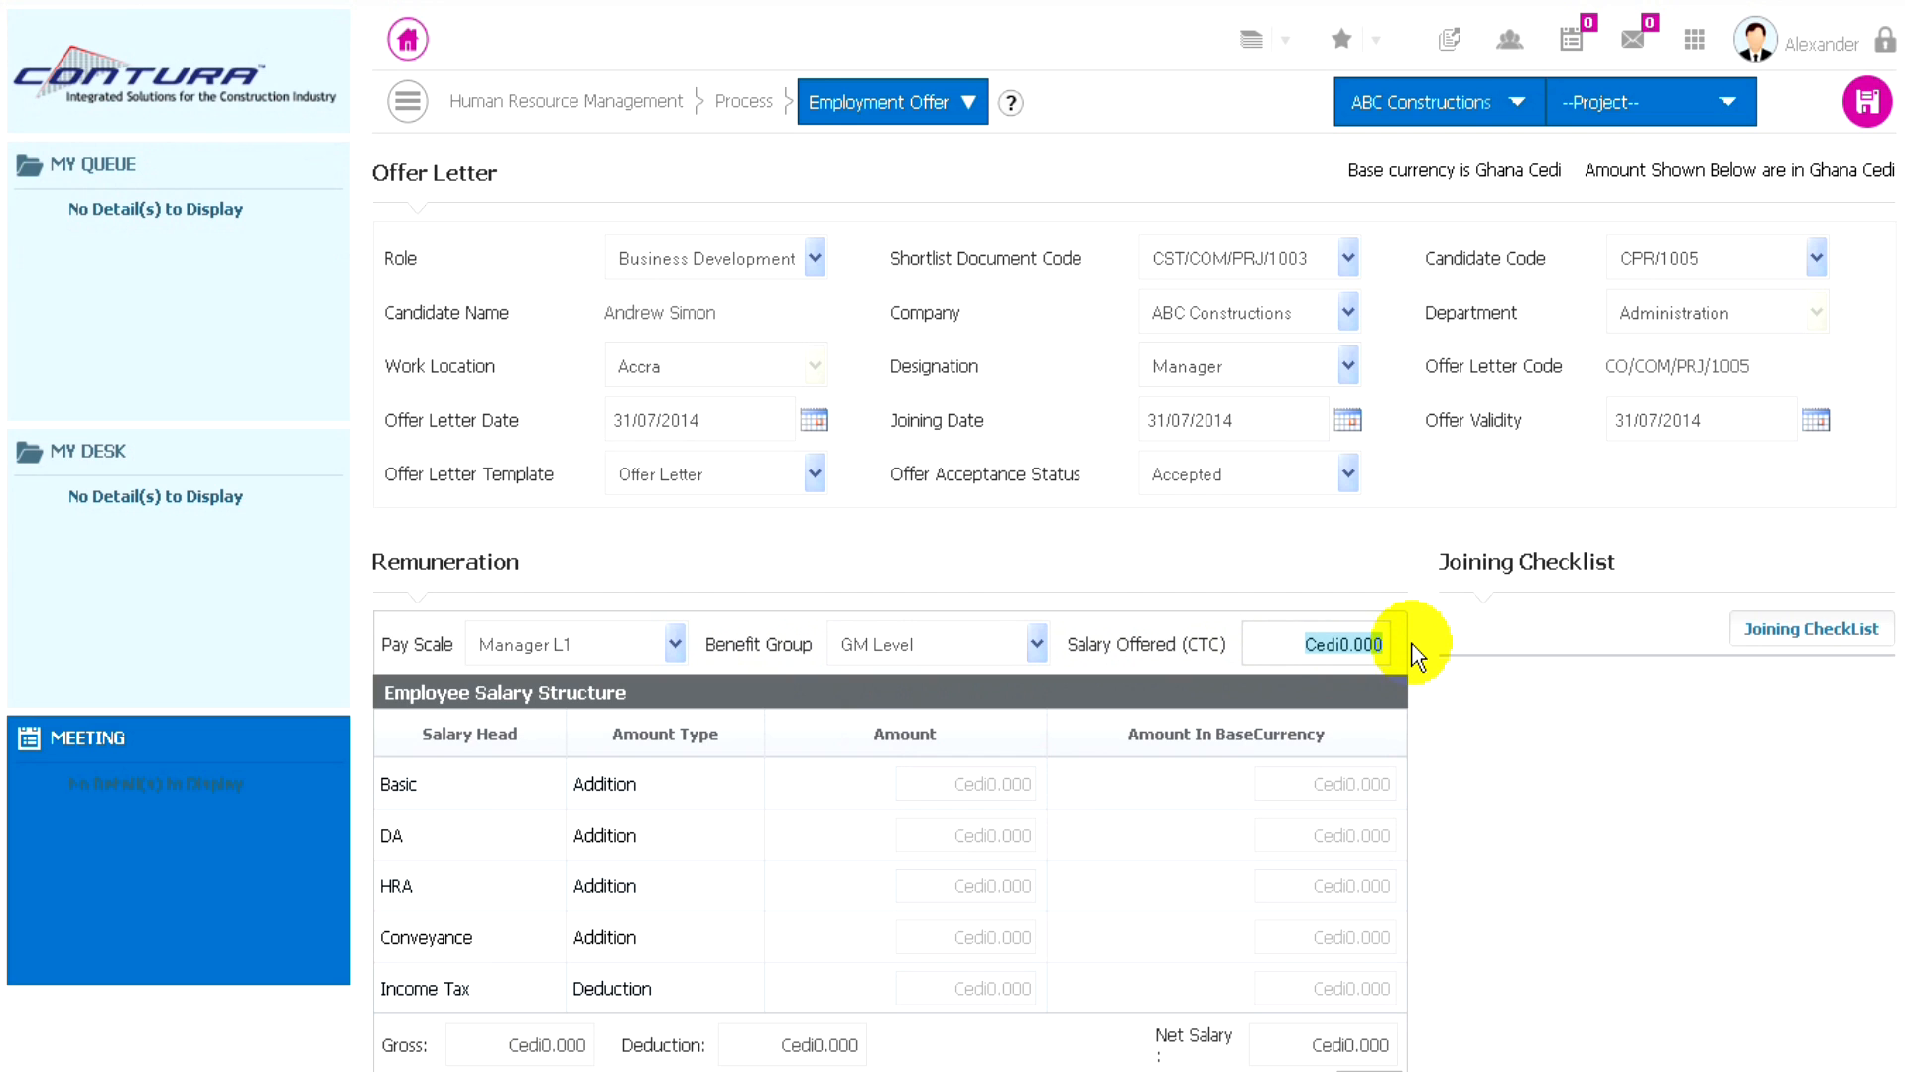
{"action": "type", "text": "41000"}
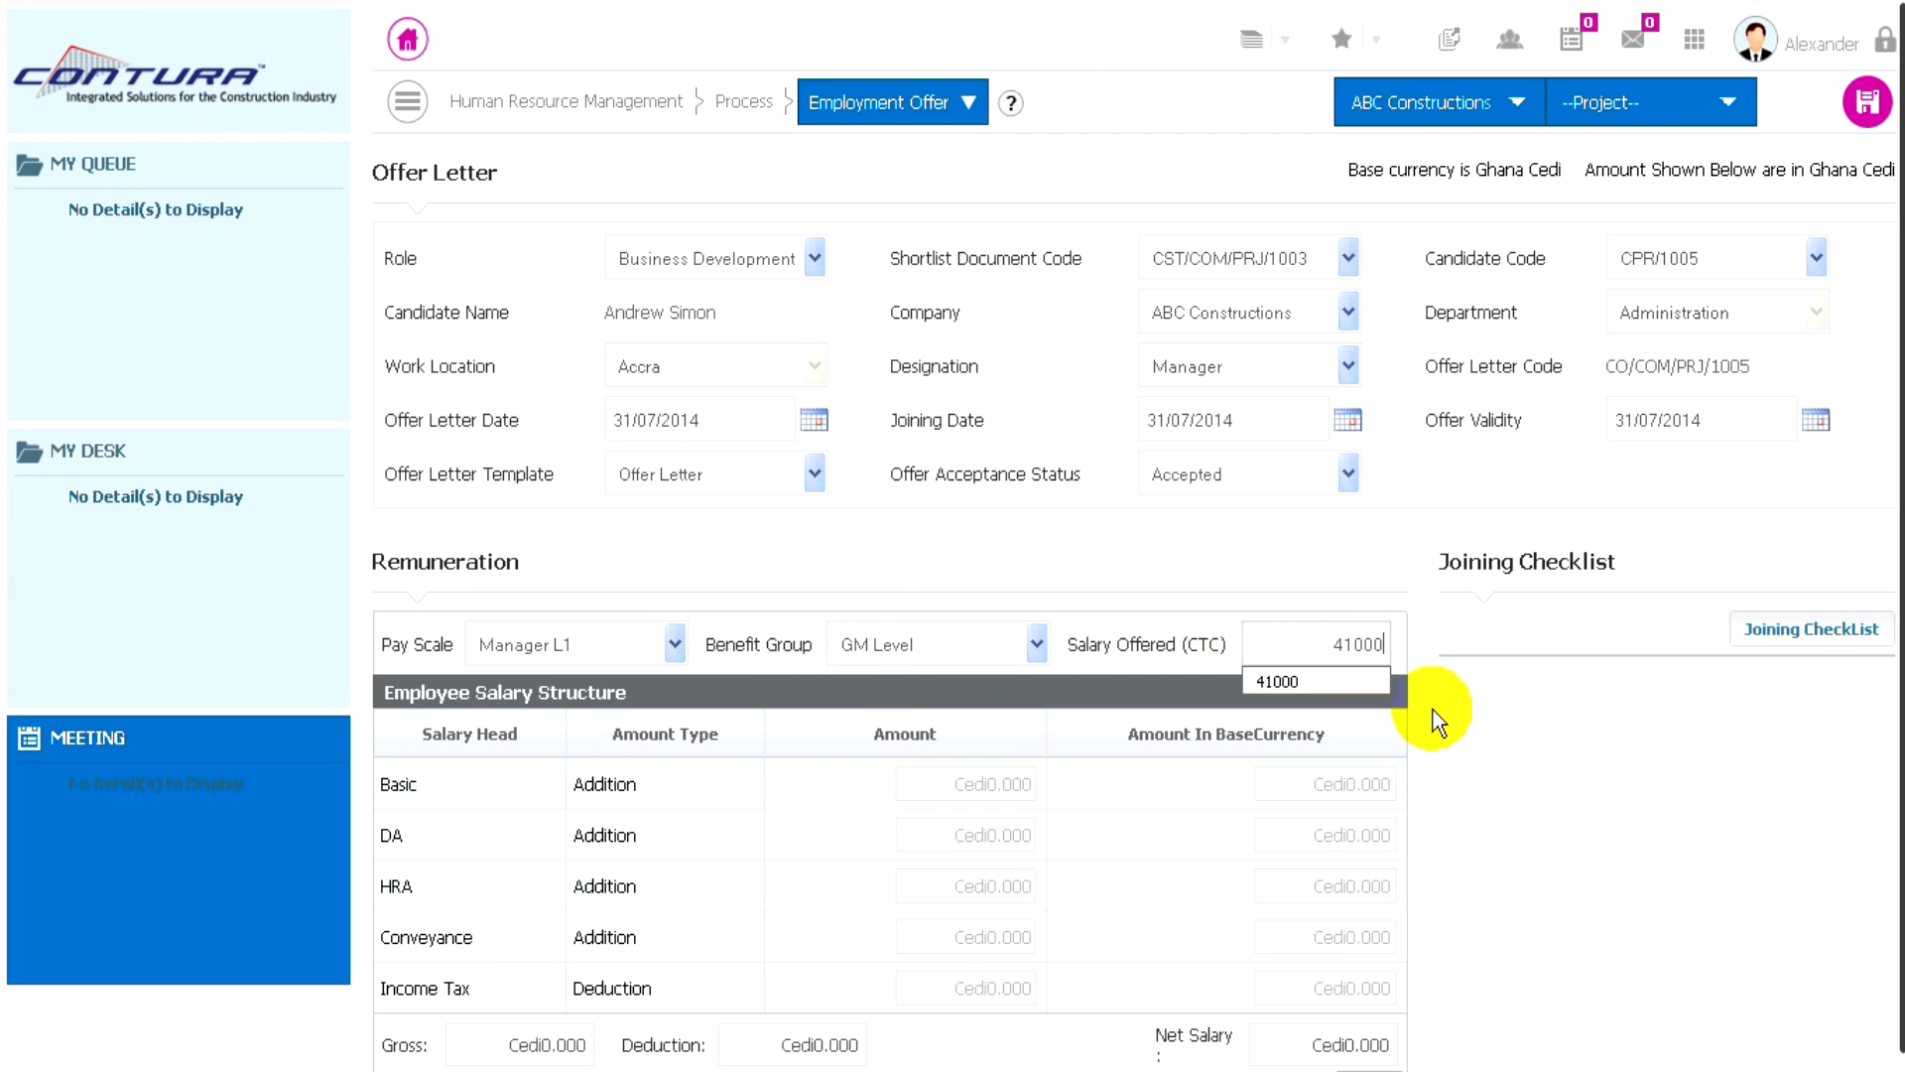
- Open the employee salary structure for editing, enter a CTC of 41000, and calculate the salary breakdown
{"action": "scroll", "coordinate": [1318, 814], "scroll_direction": "down", "scroll_amount": 1}
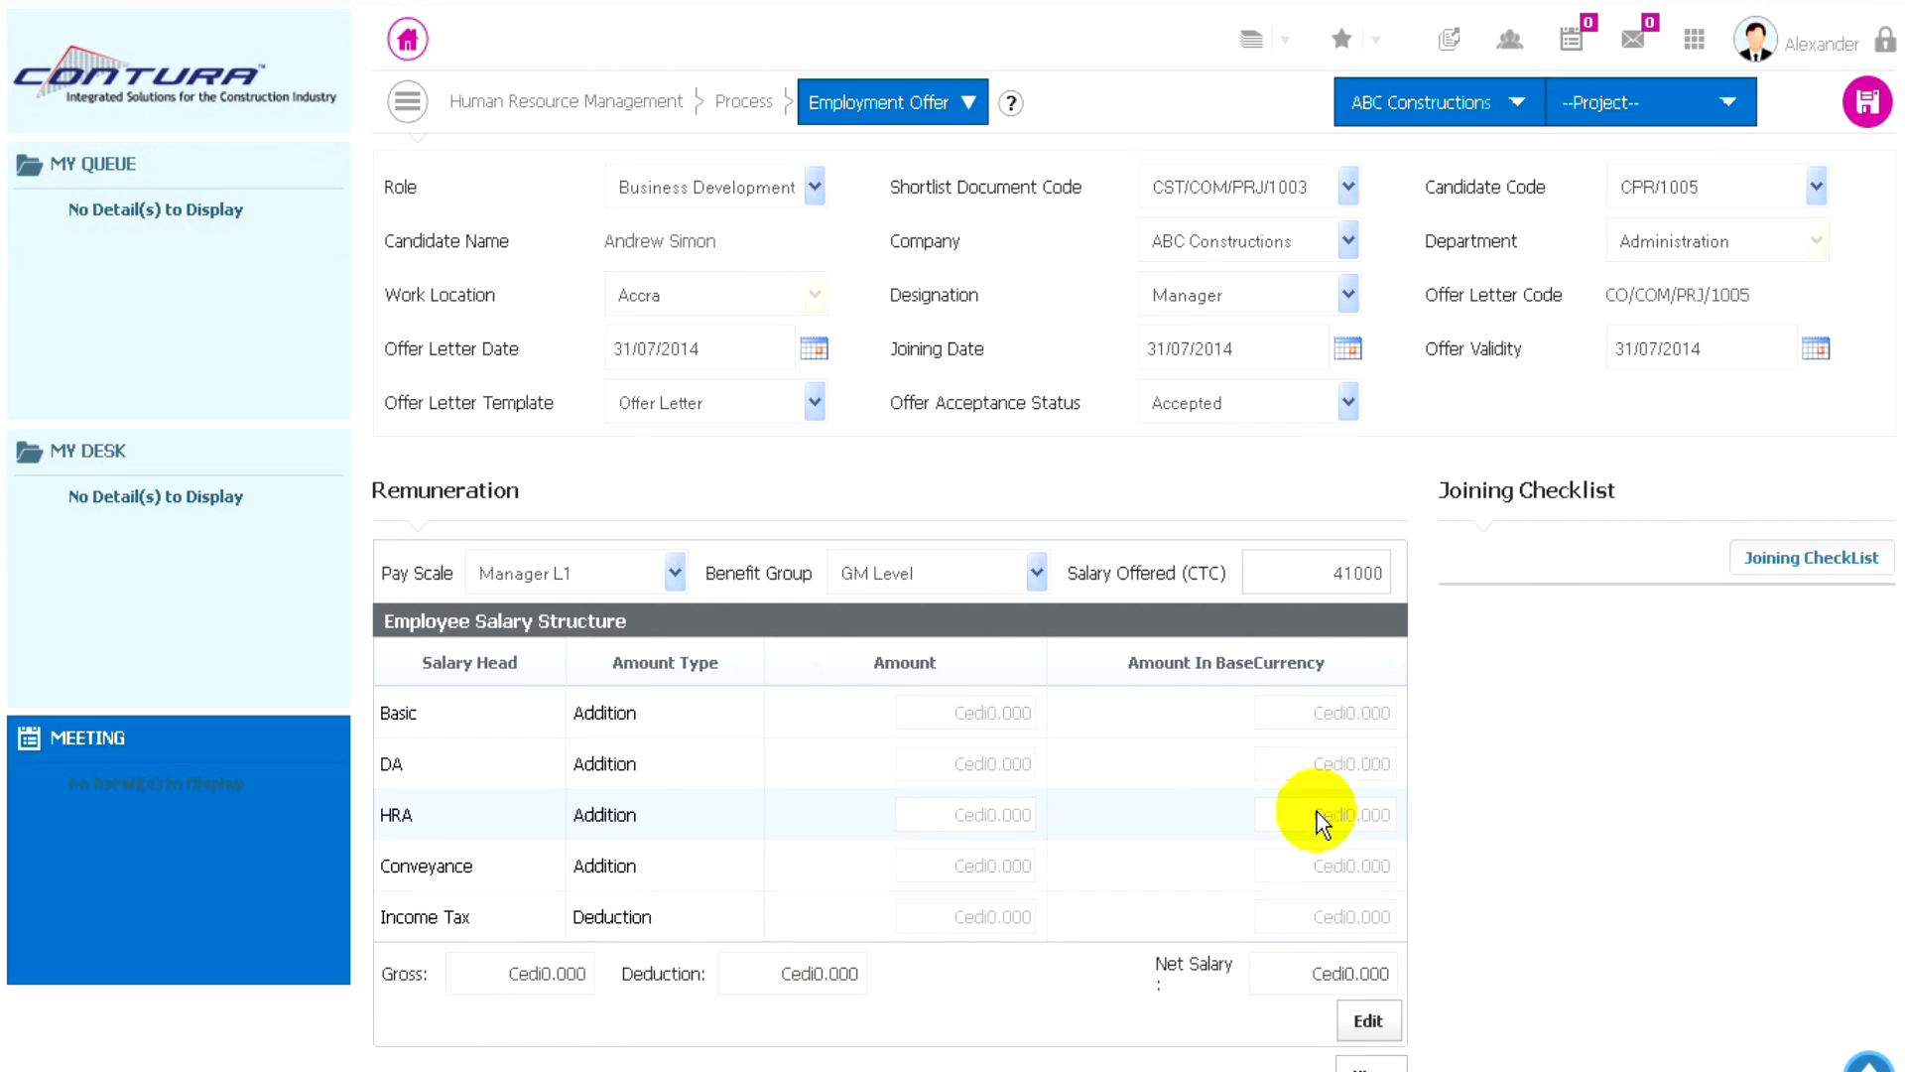
{"action": "left_click", "coordinate": [1372, 1023]}
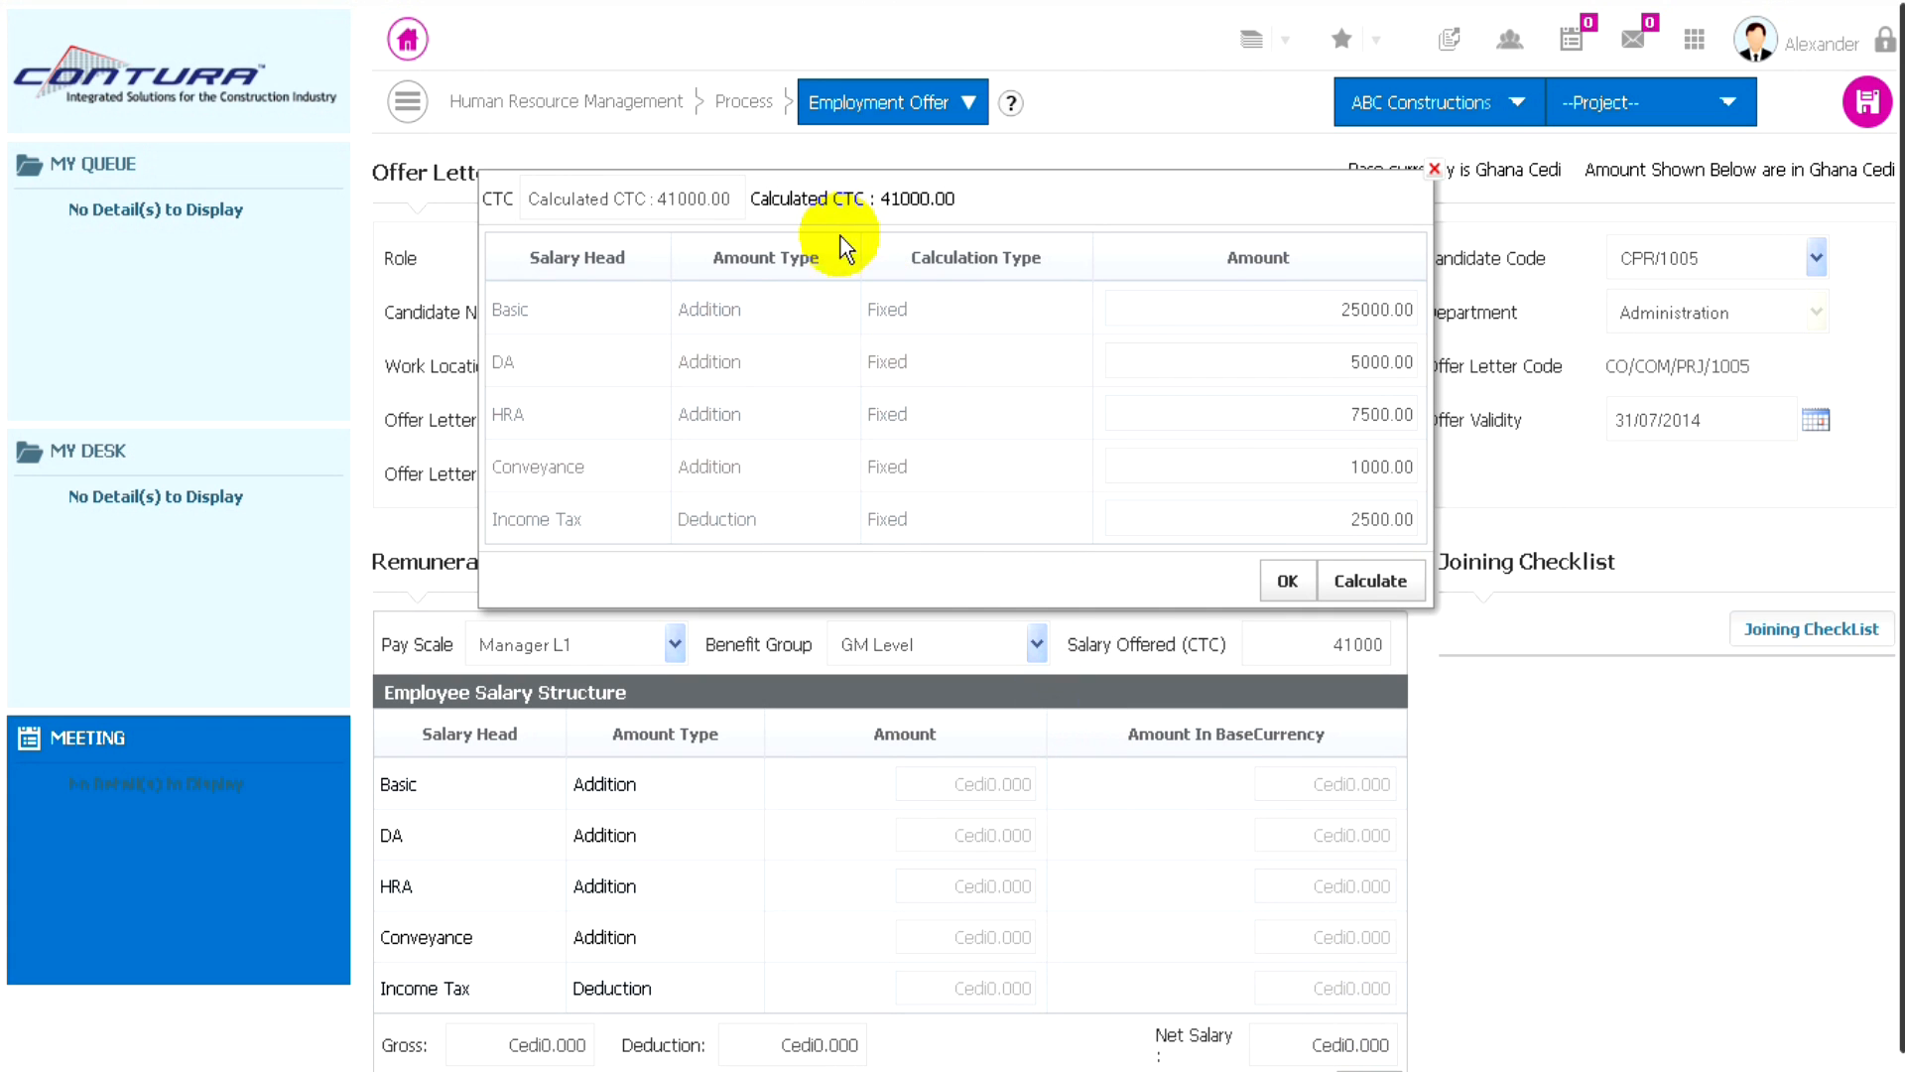
{"action": "left_click", "coordinate": [588, 196]}
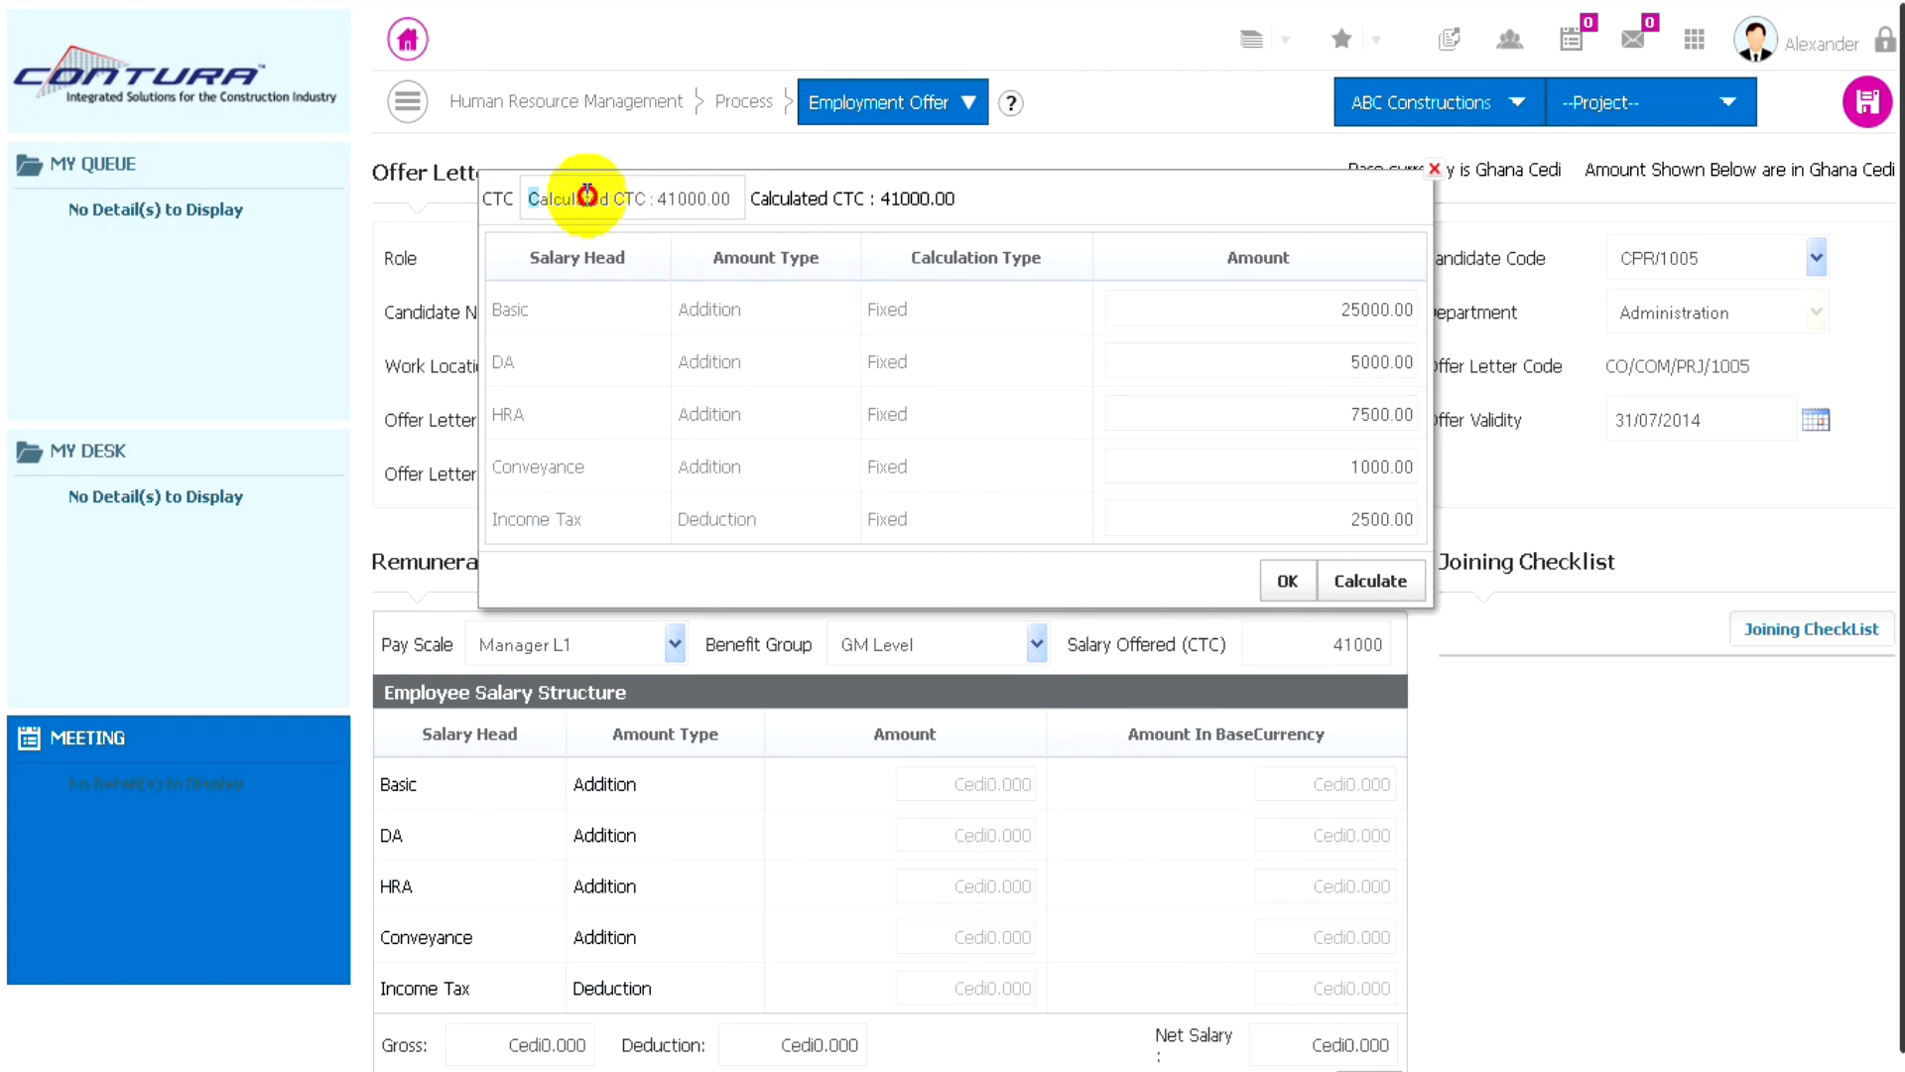
{"action": "left_click_drag", "start_coordinate": [588, 196], "coordinate": [737, 196]}
{"action": "key", "text": "BackSpace"}
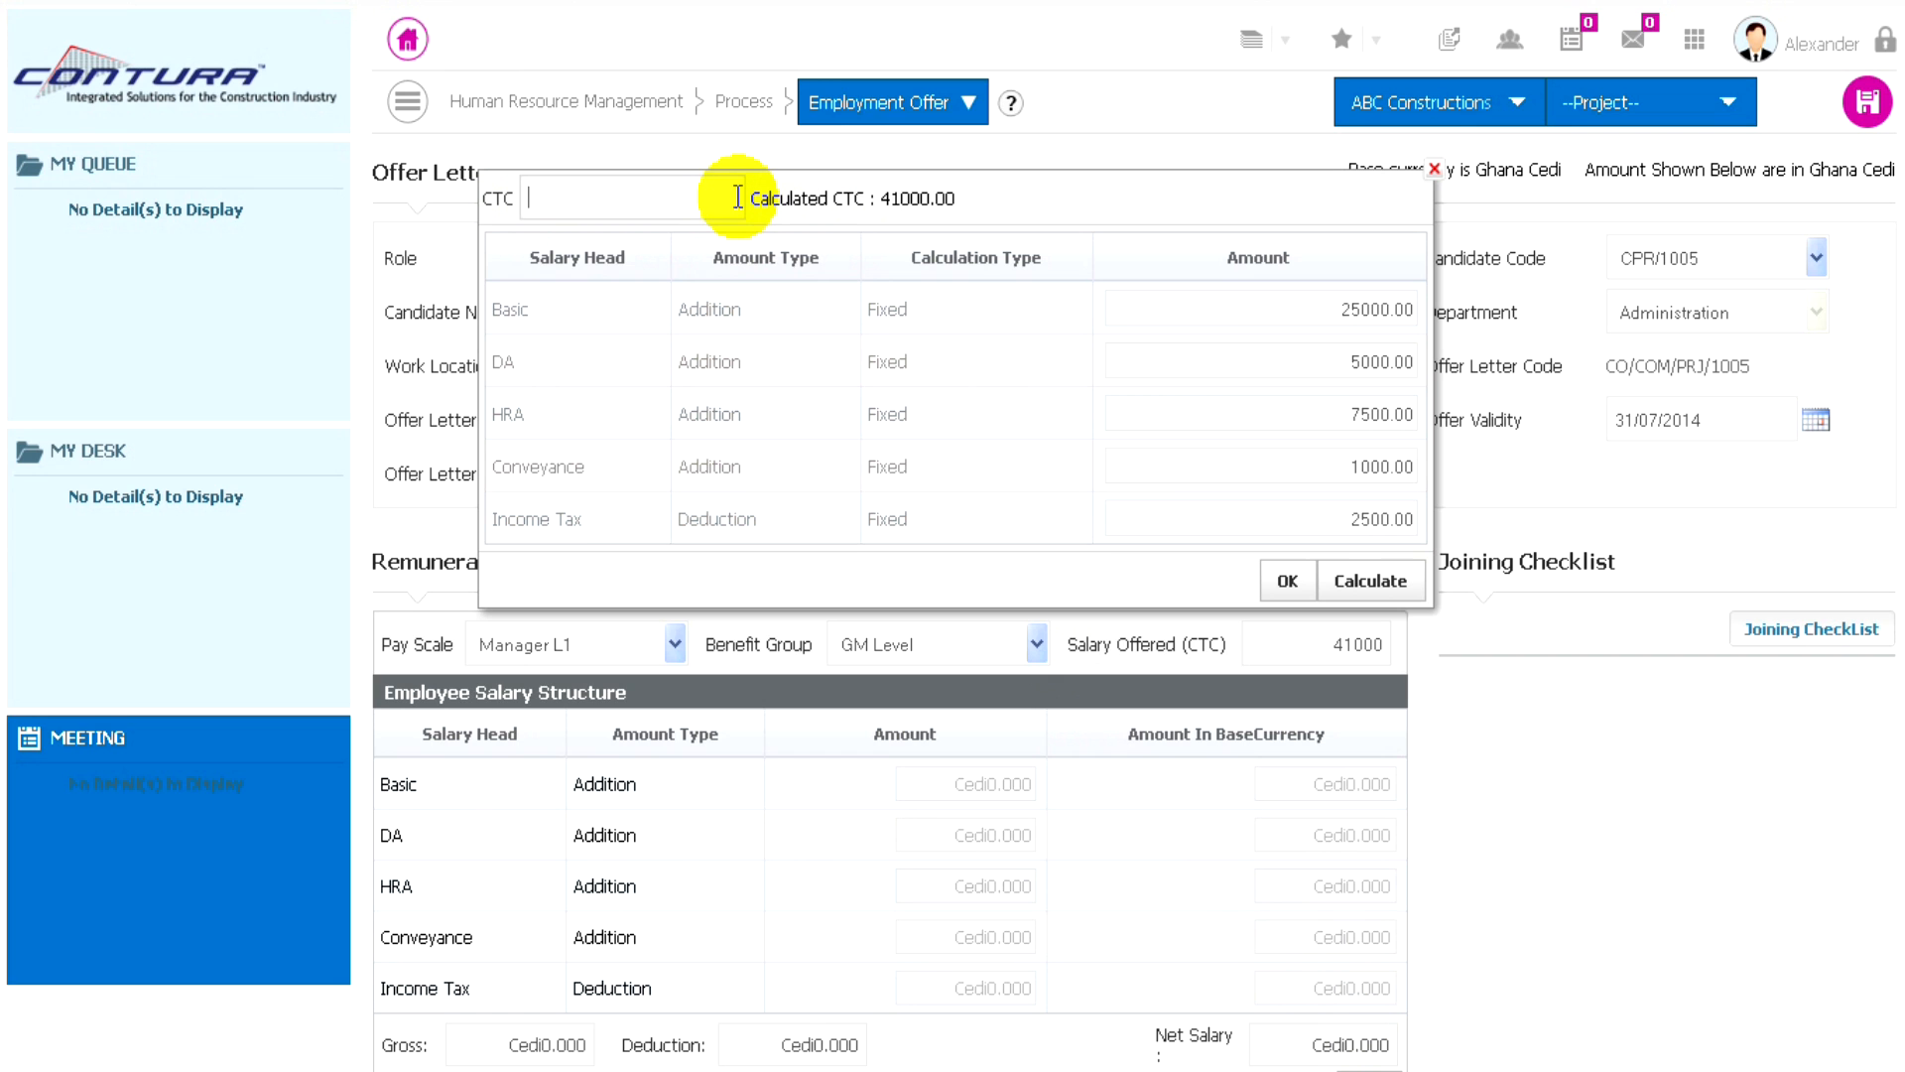
{"action": "type", "text": "41000"}
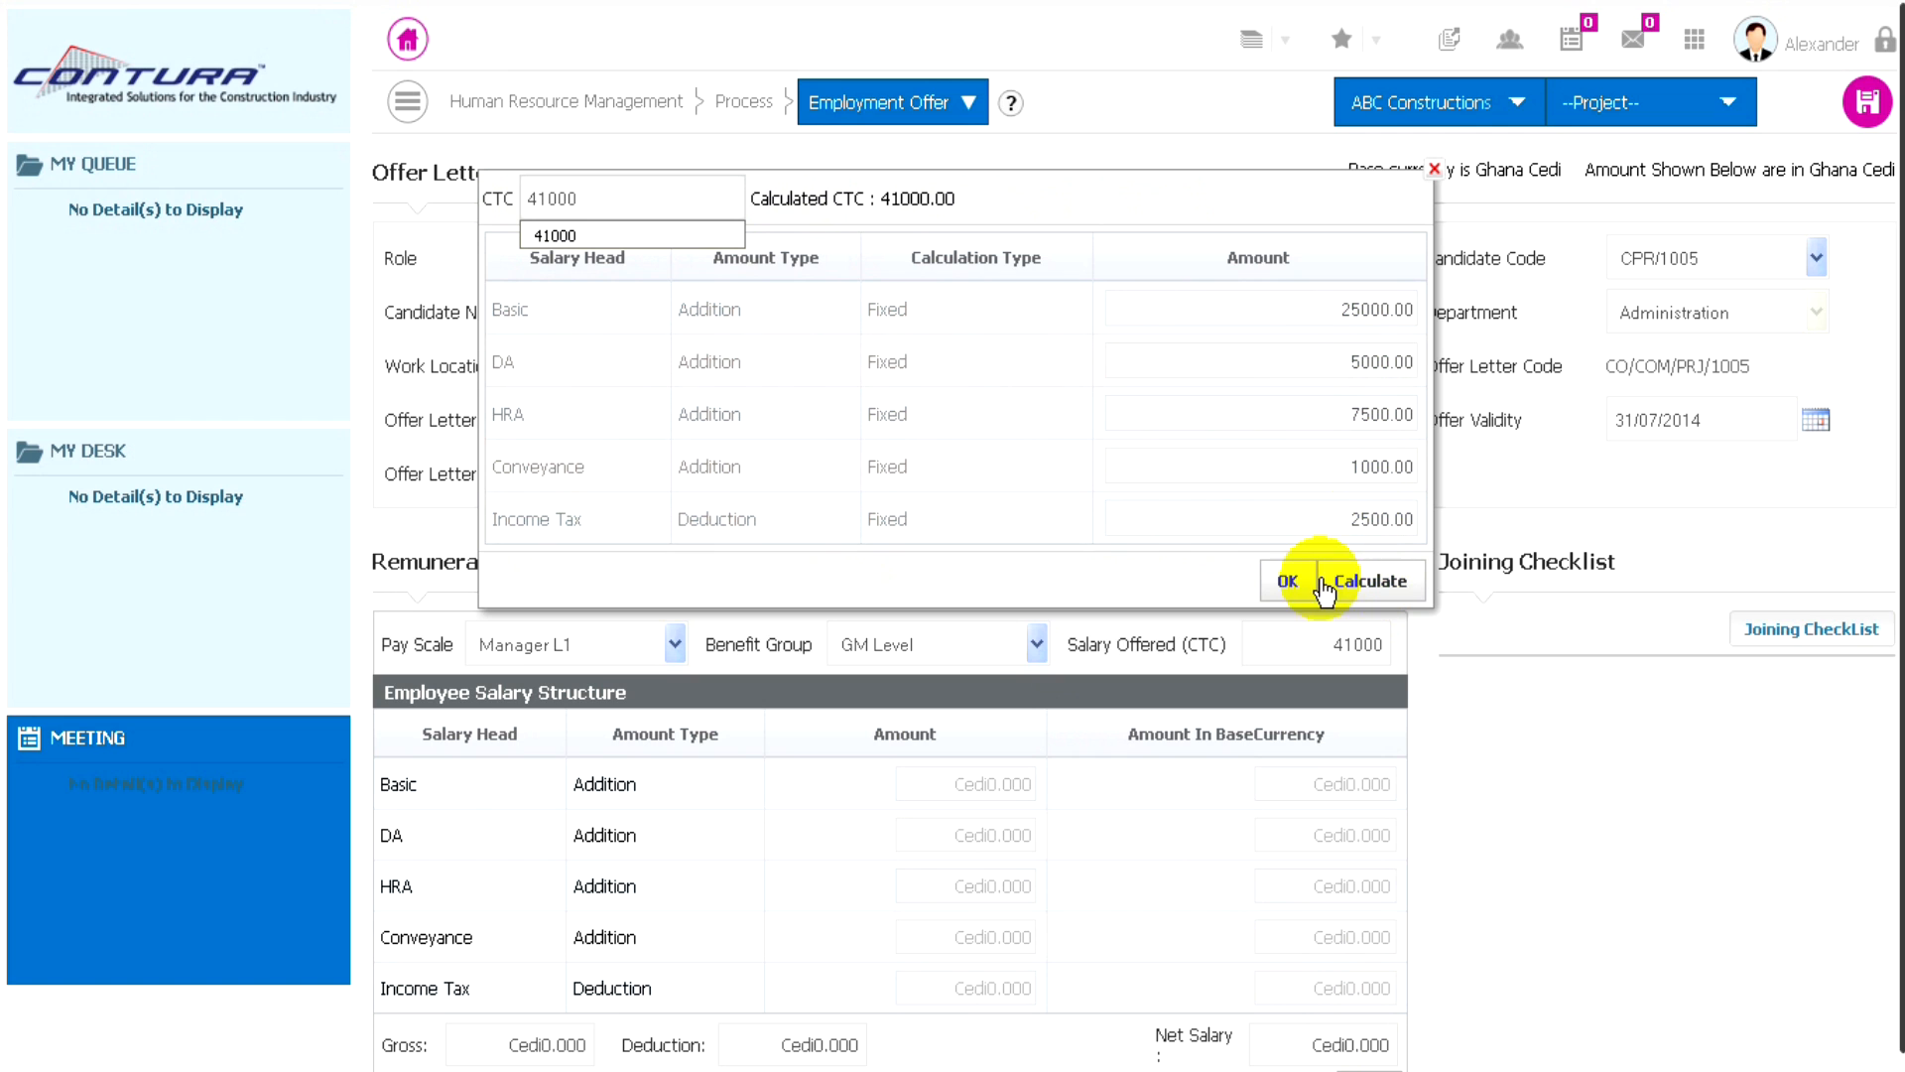
{"action": "left_click", "coordinate": [1370, 583]}
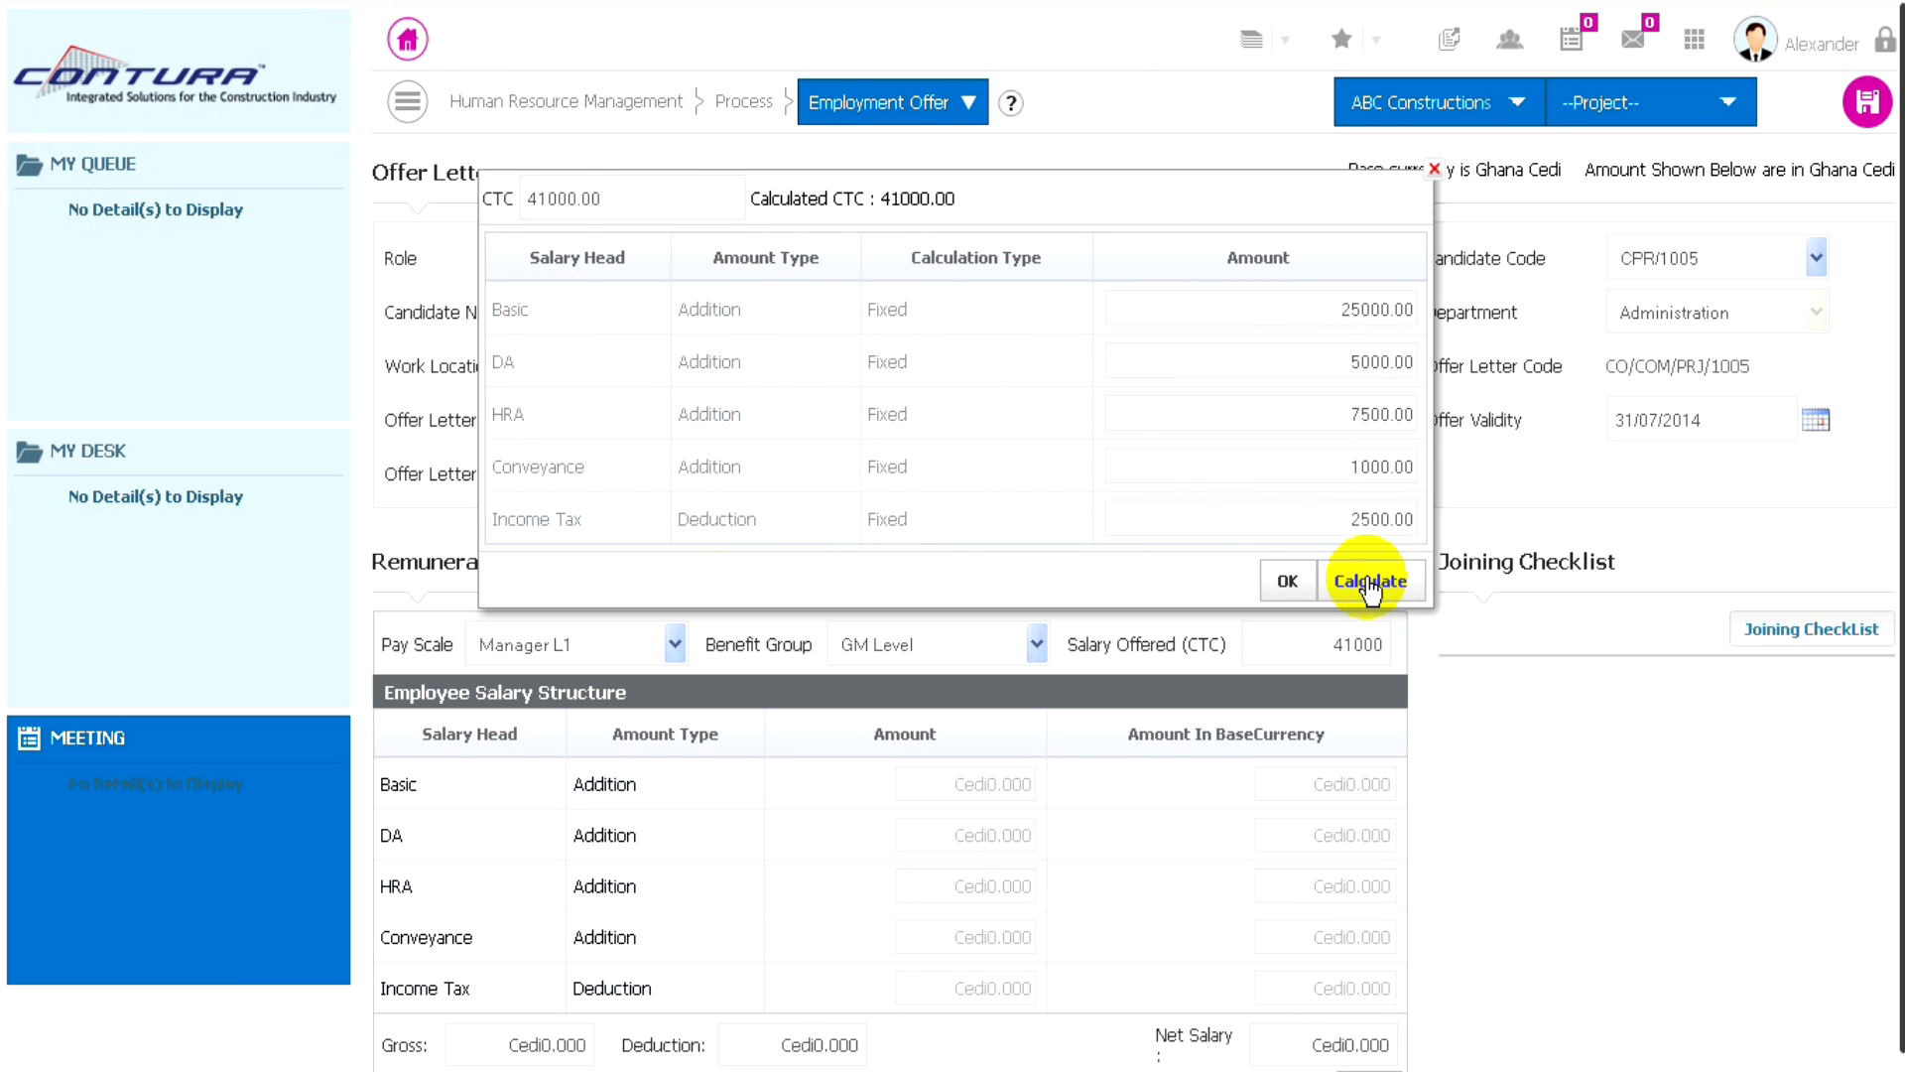
- Accept the calculated salary breakdown, and choose the group Joining Checklist 1 for the offer's joining checklist
{"action": "left_click", "coordinate": [1287, 588]}
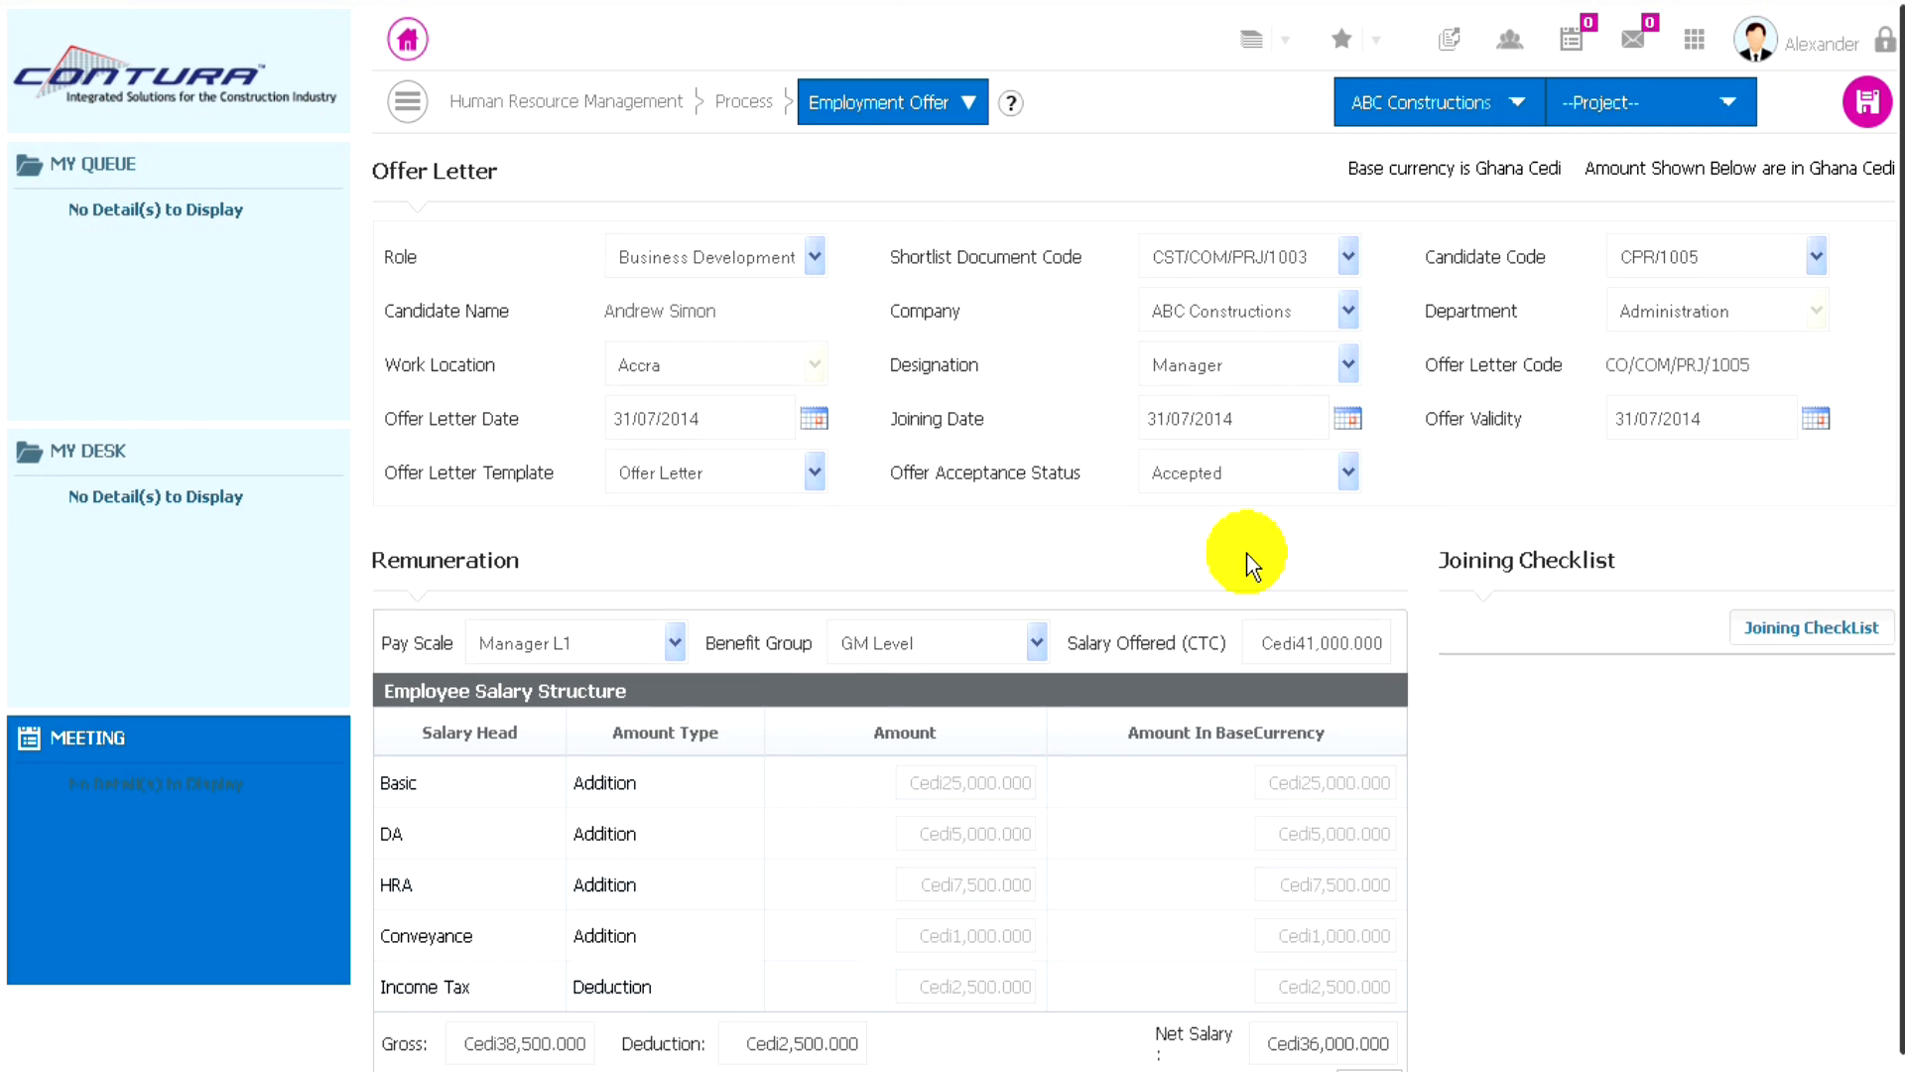
{"action": "scroll", "coordinate": [1247, 551], "scroll_direction": "down", "scroll_amount": 1}
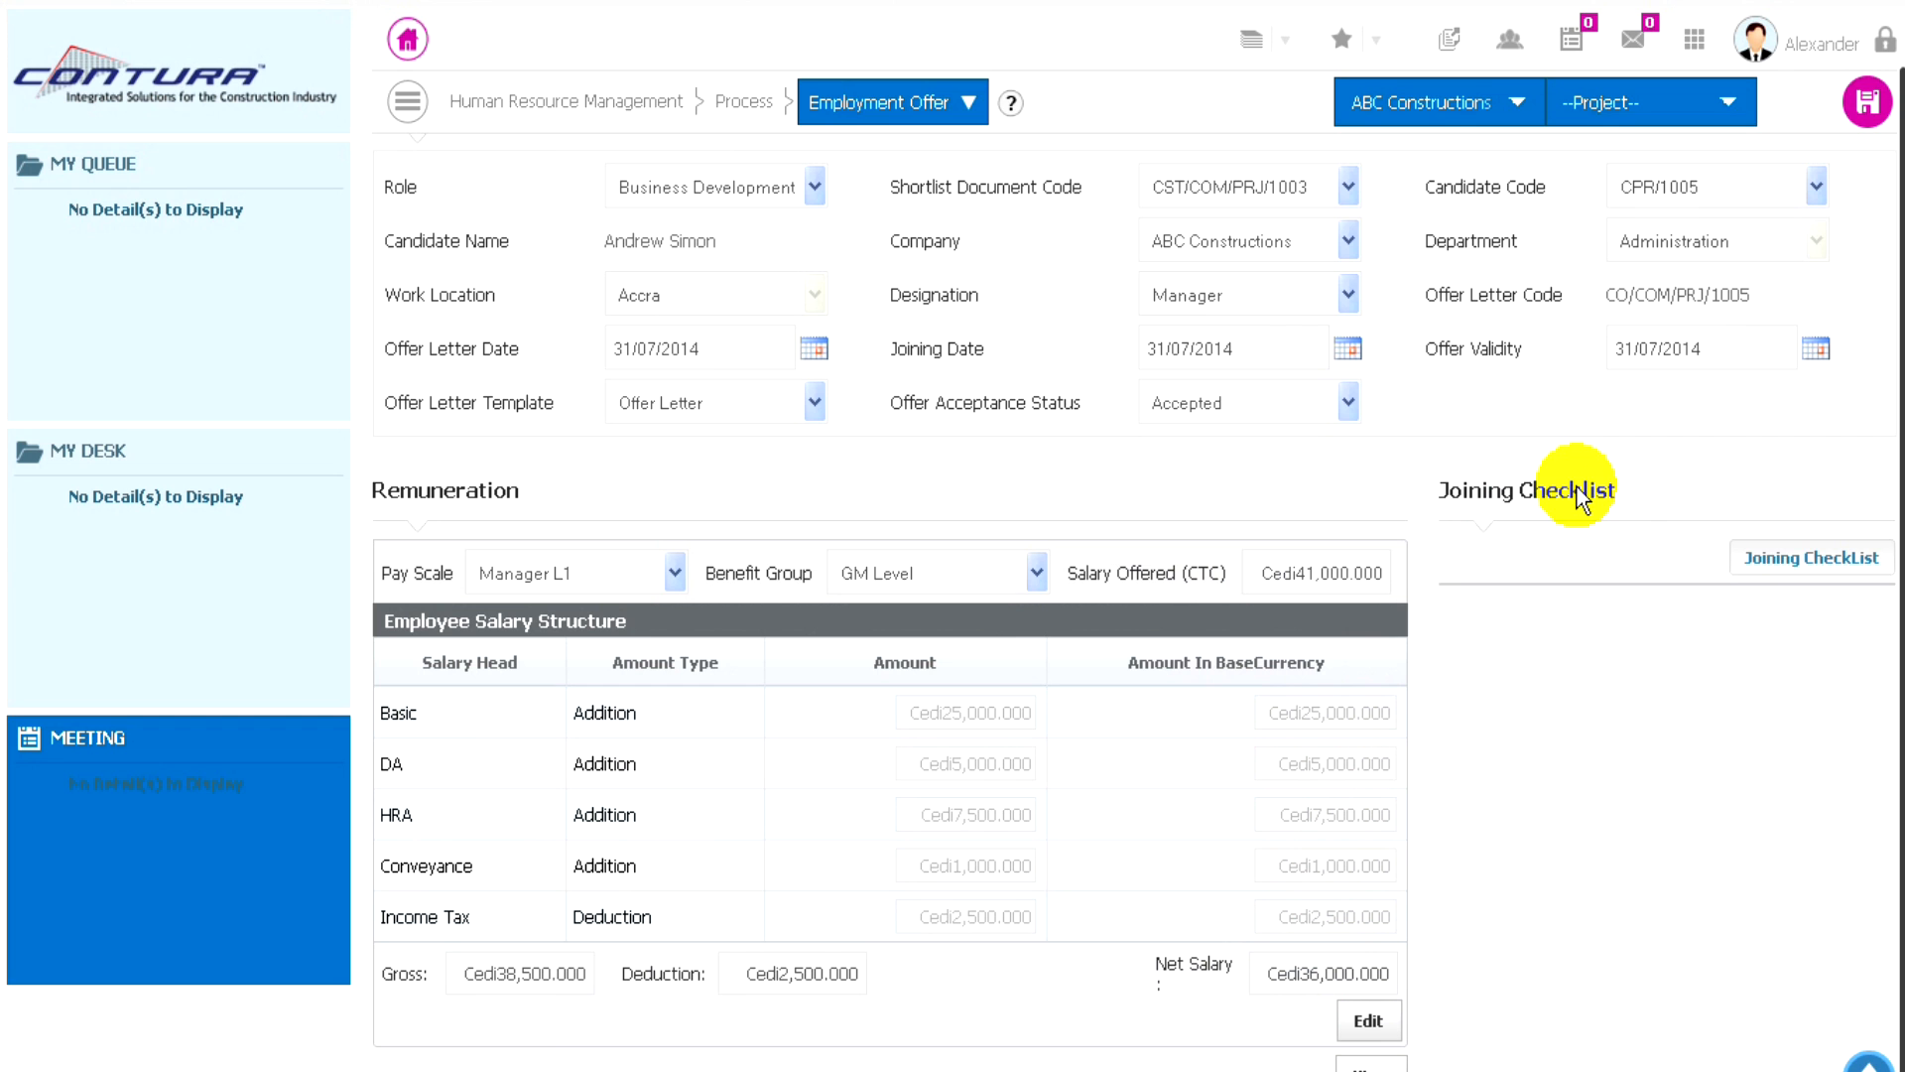
{"action": "left_click", "coordinate": [1782, 561]}
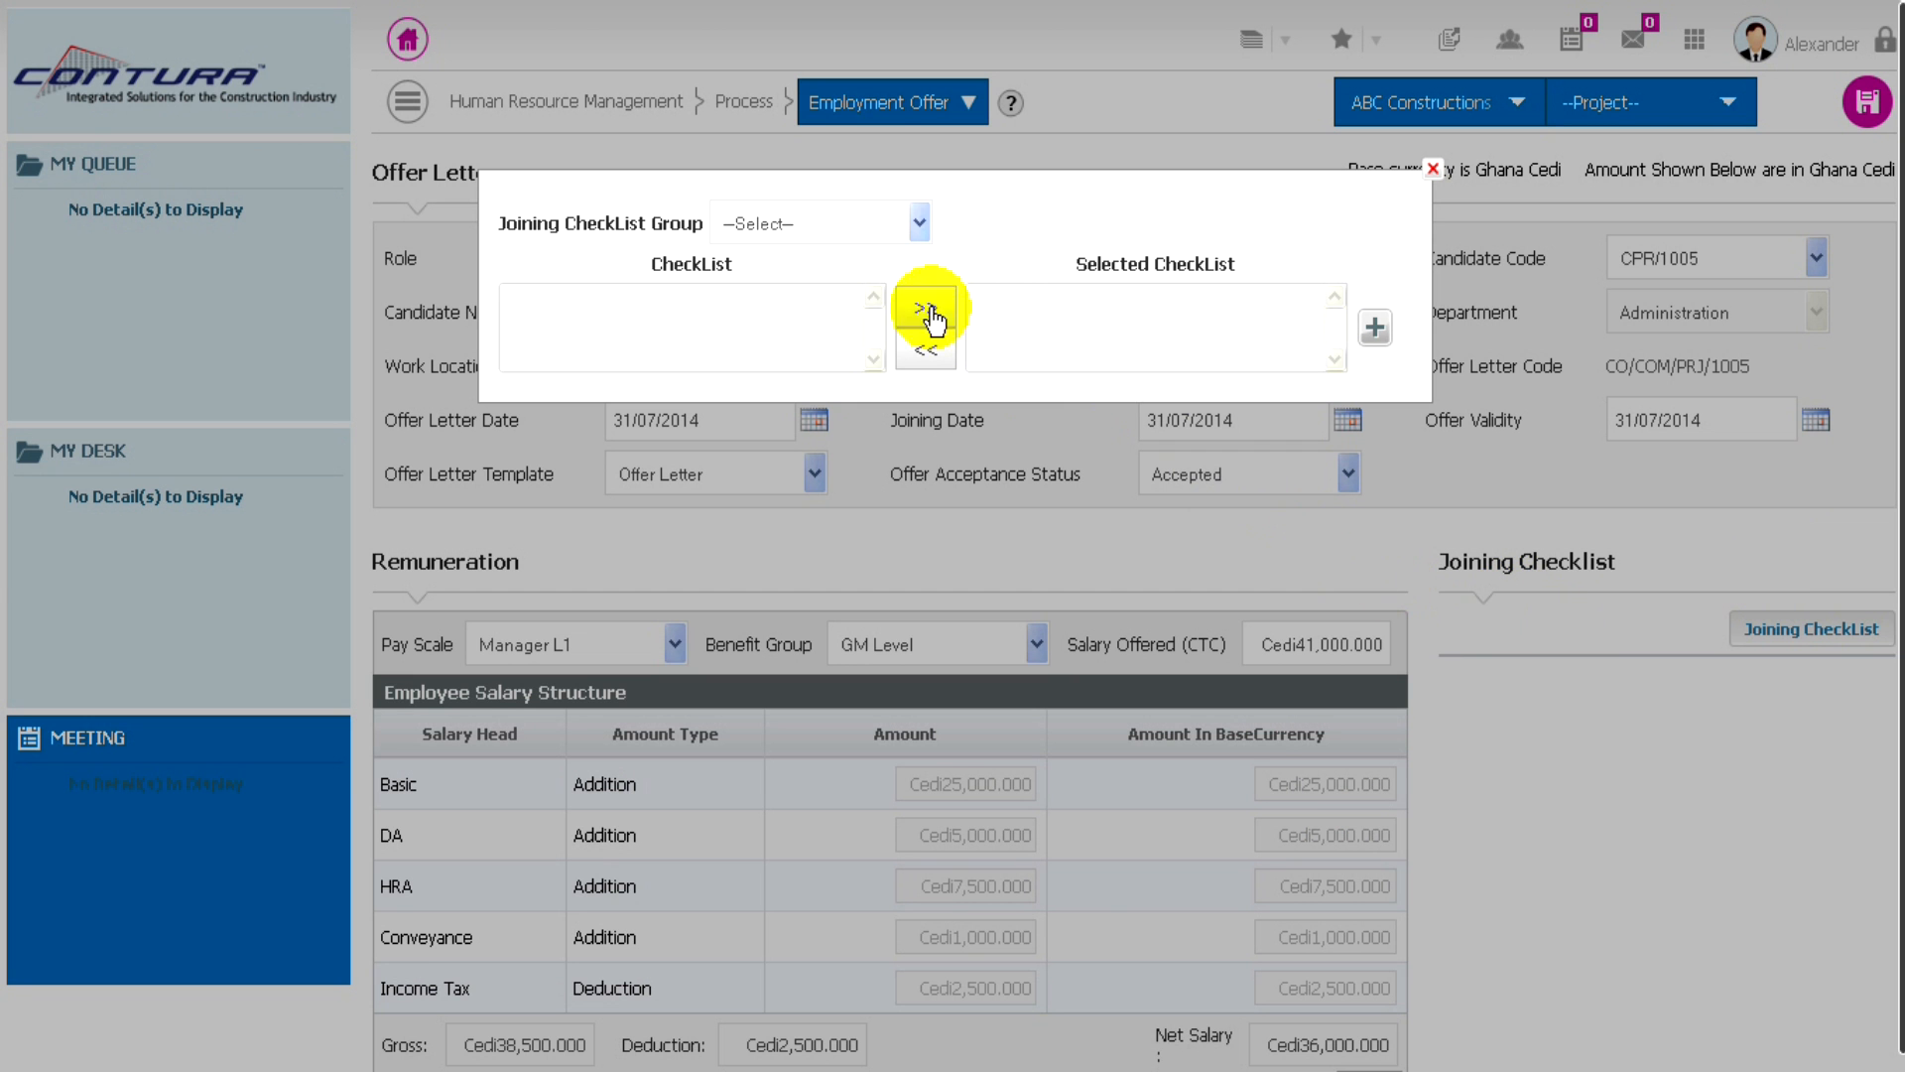
{"action": "left_click", "coordinate": [847, 228]}
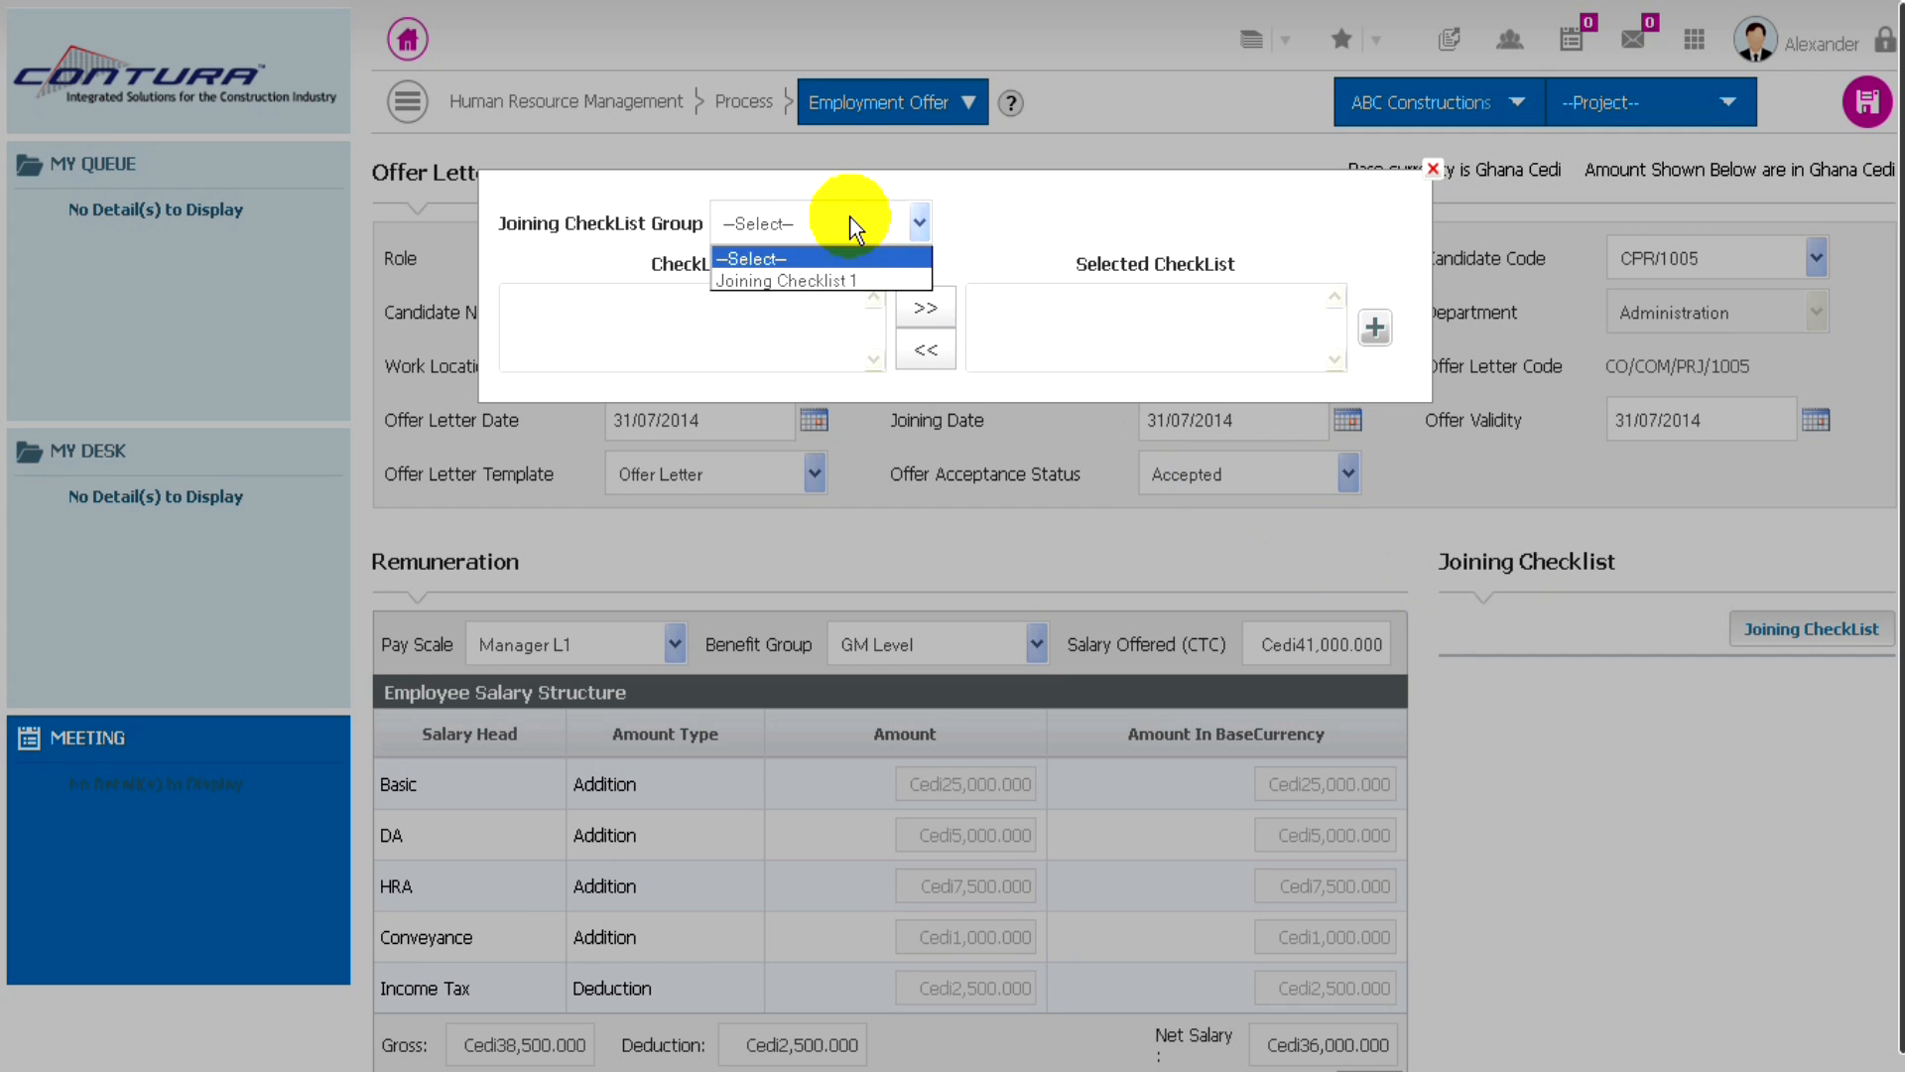
{"action": "left_click", "coordinate": [813, 283]}
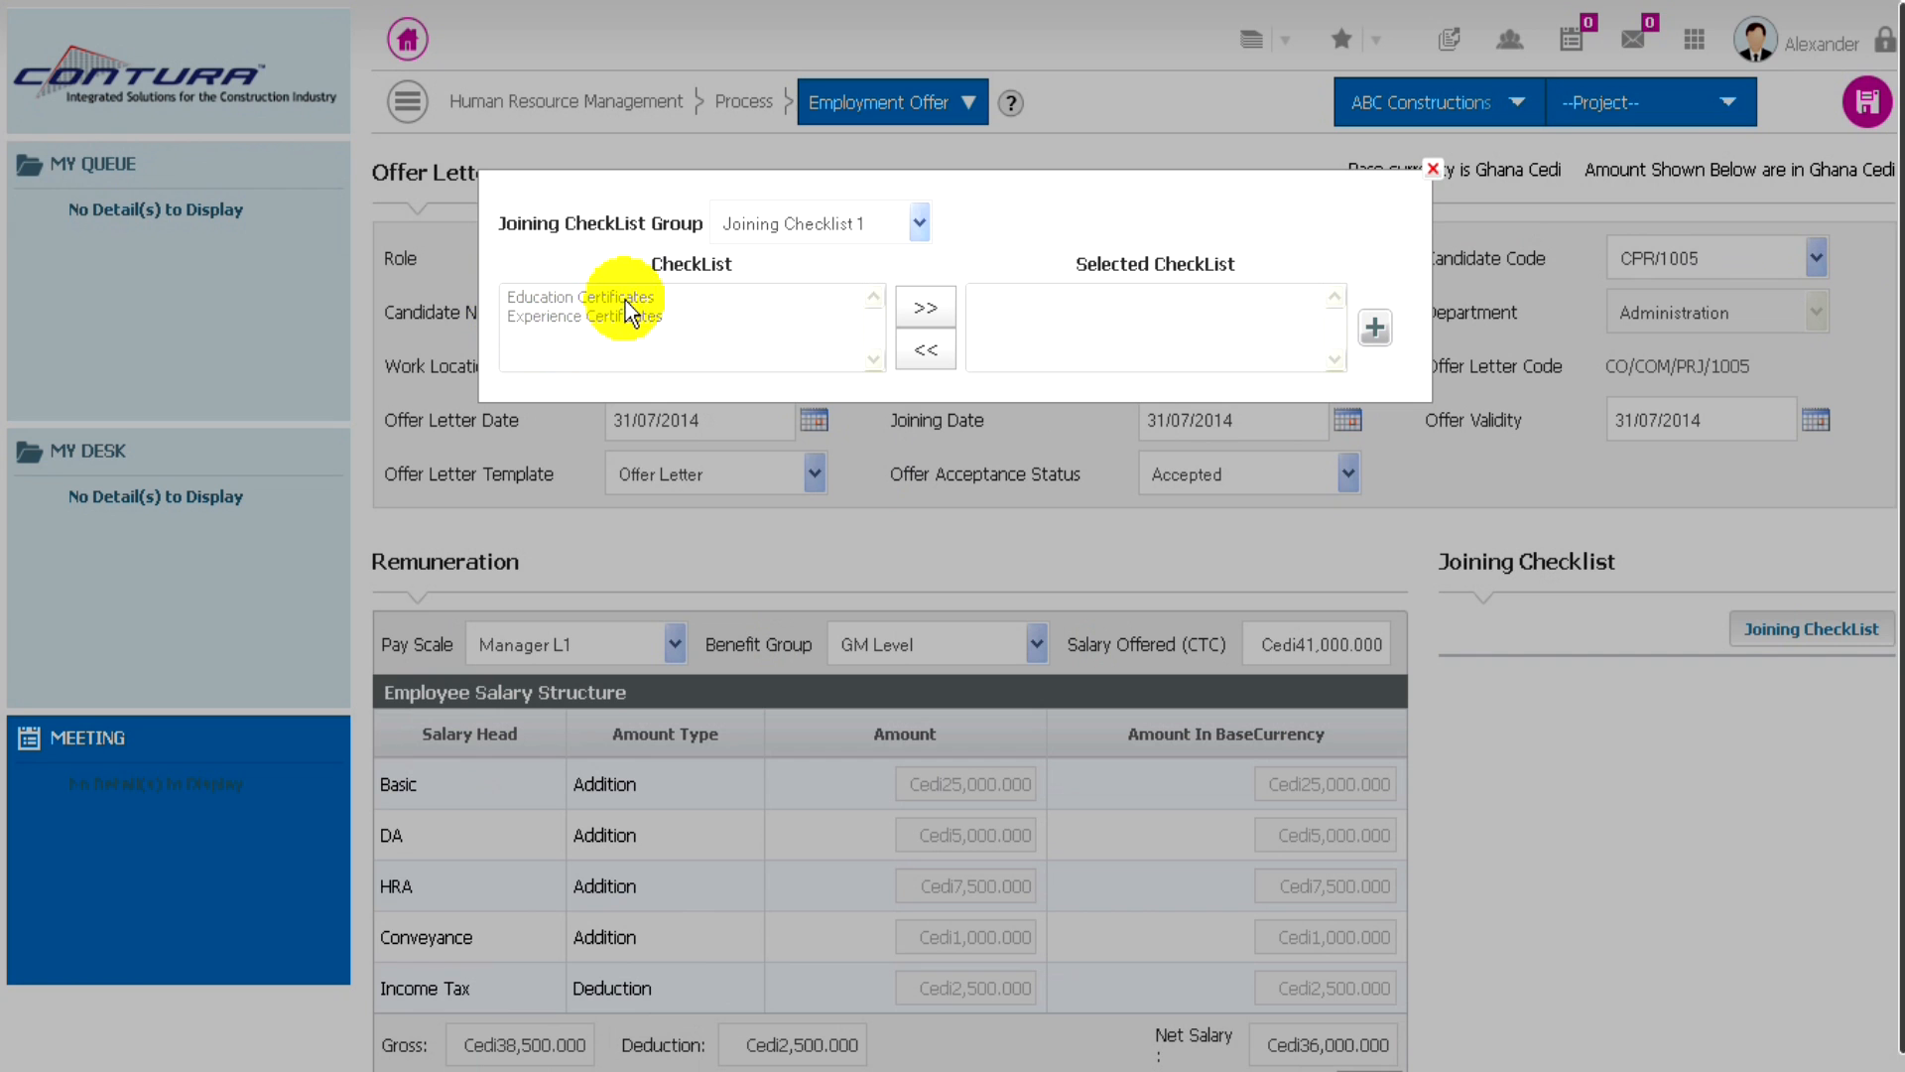
- Add Education Certificates and Experience Certificates to the offer's joining checklist, and save the employment offer
{"action": "left_click", "coordinate": [600, 298]}
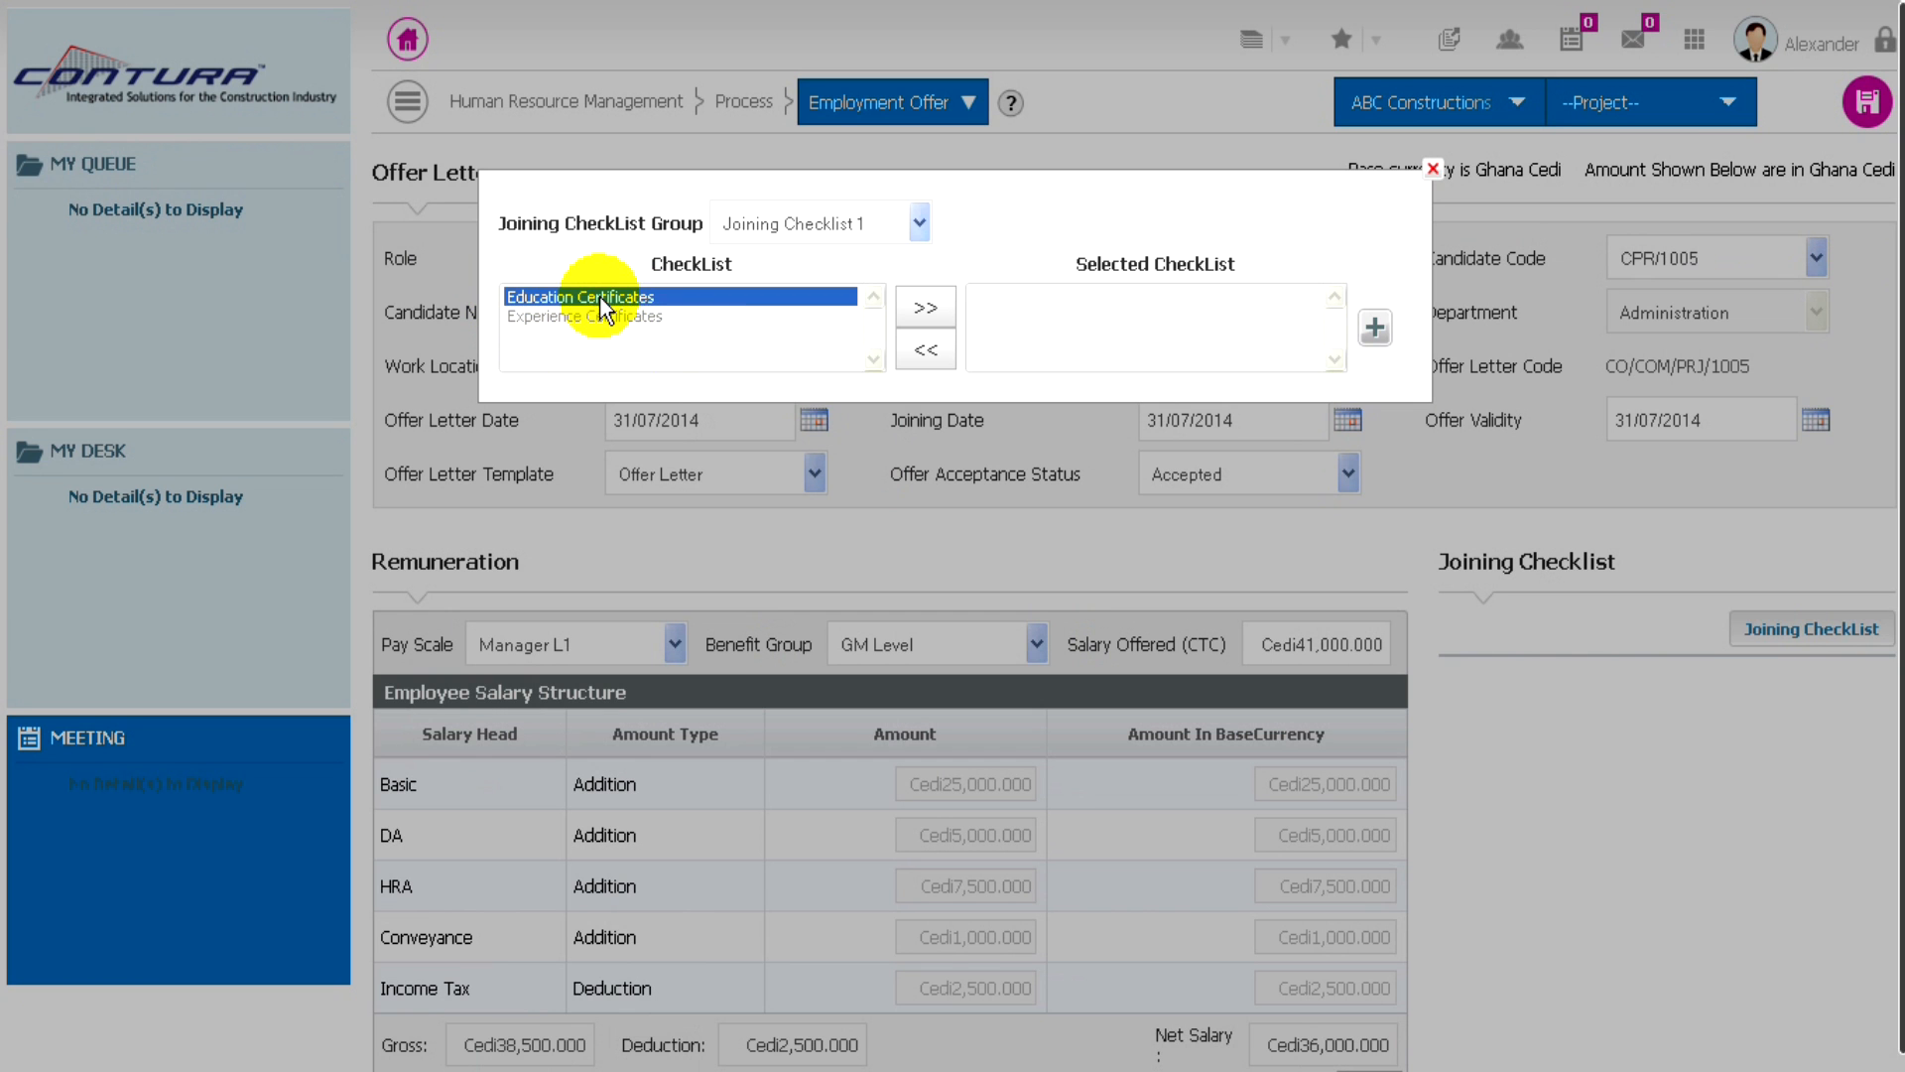
{"action": "left_click", "coordinate": [923, 313]}
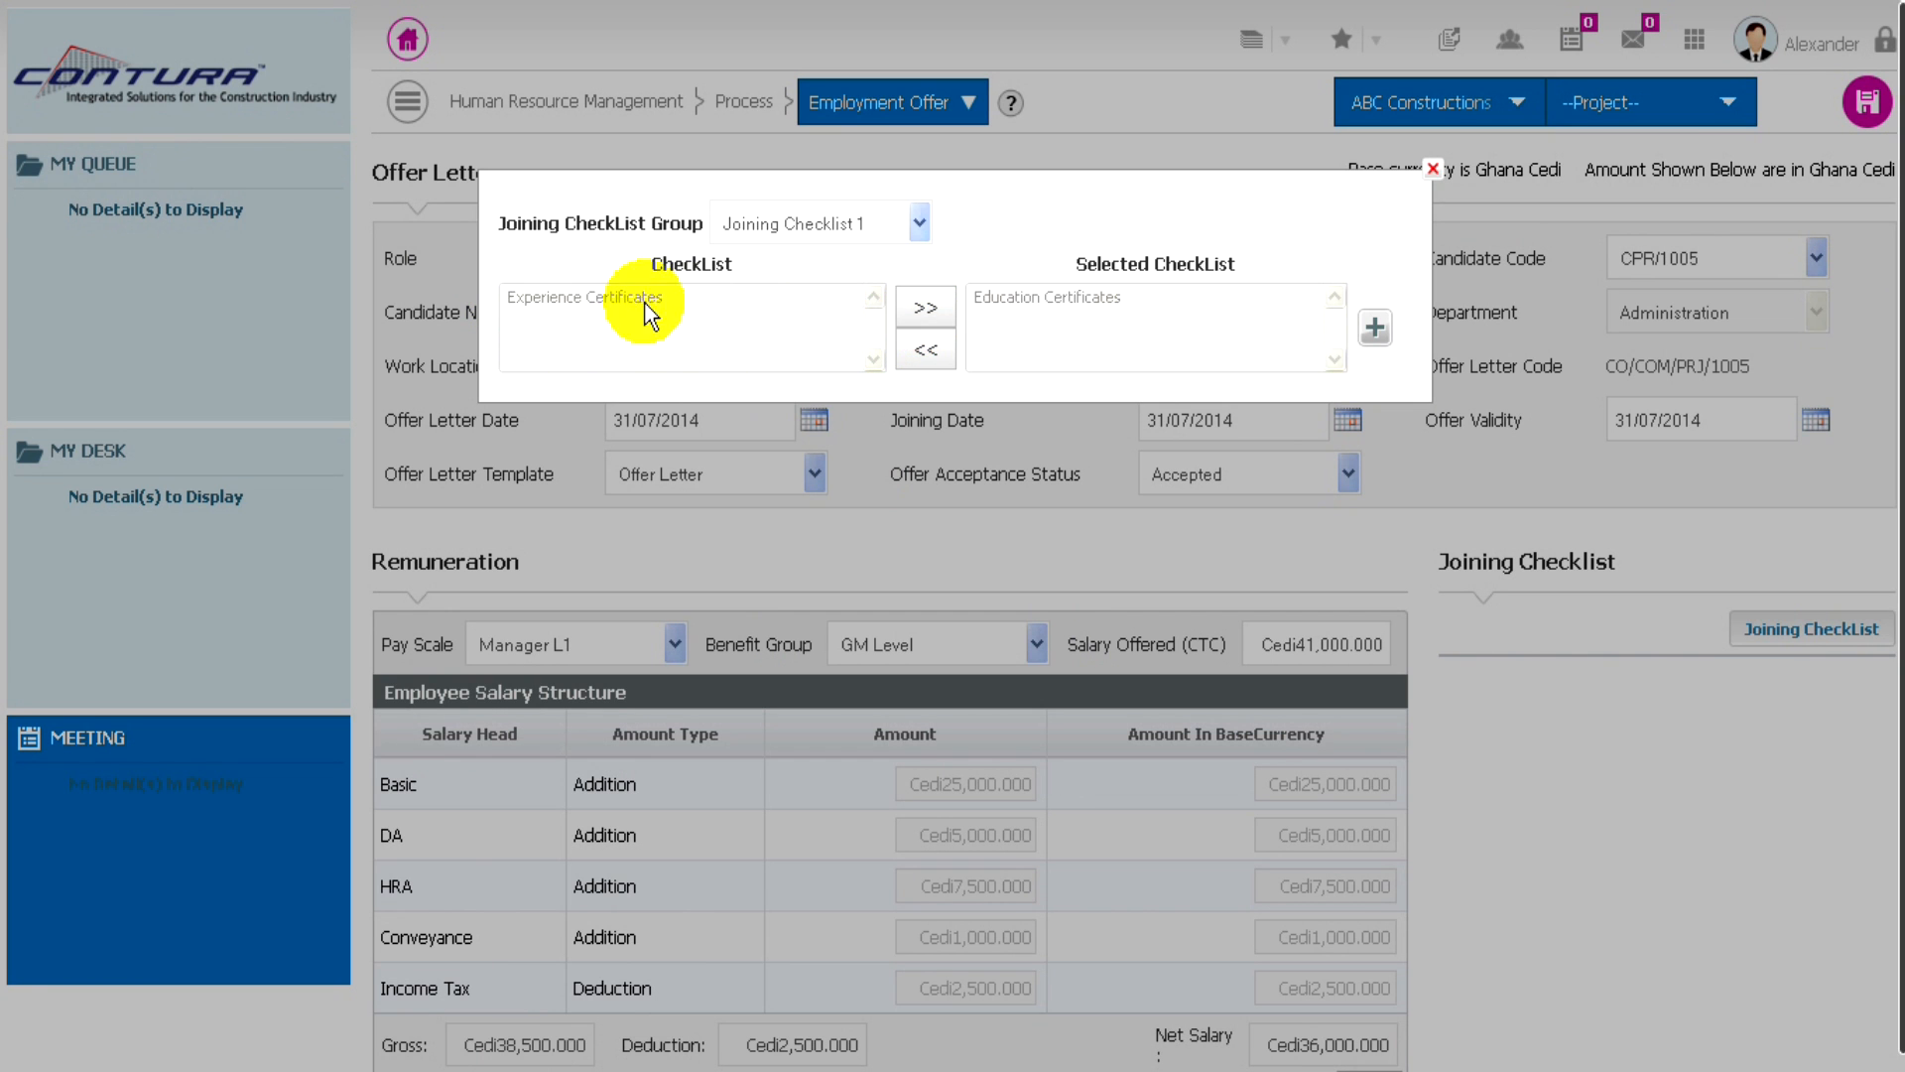
{"action": "left_click", "coordinate": [611, 295]}
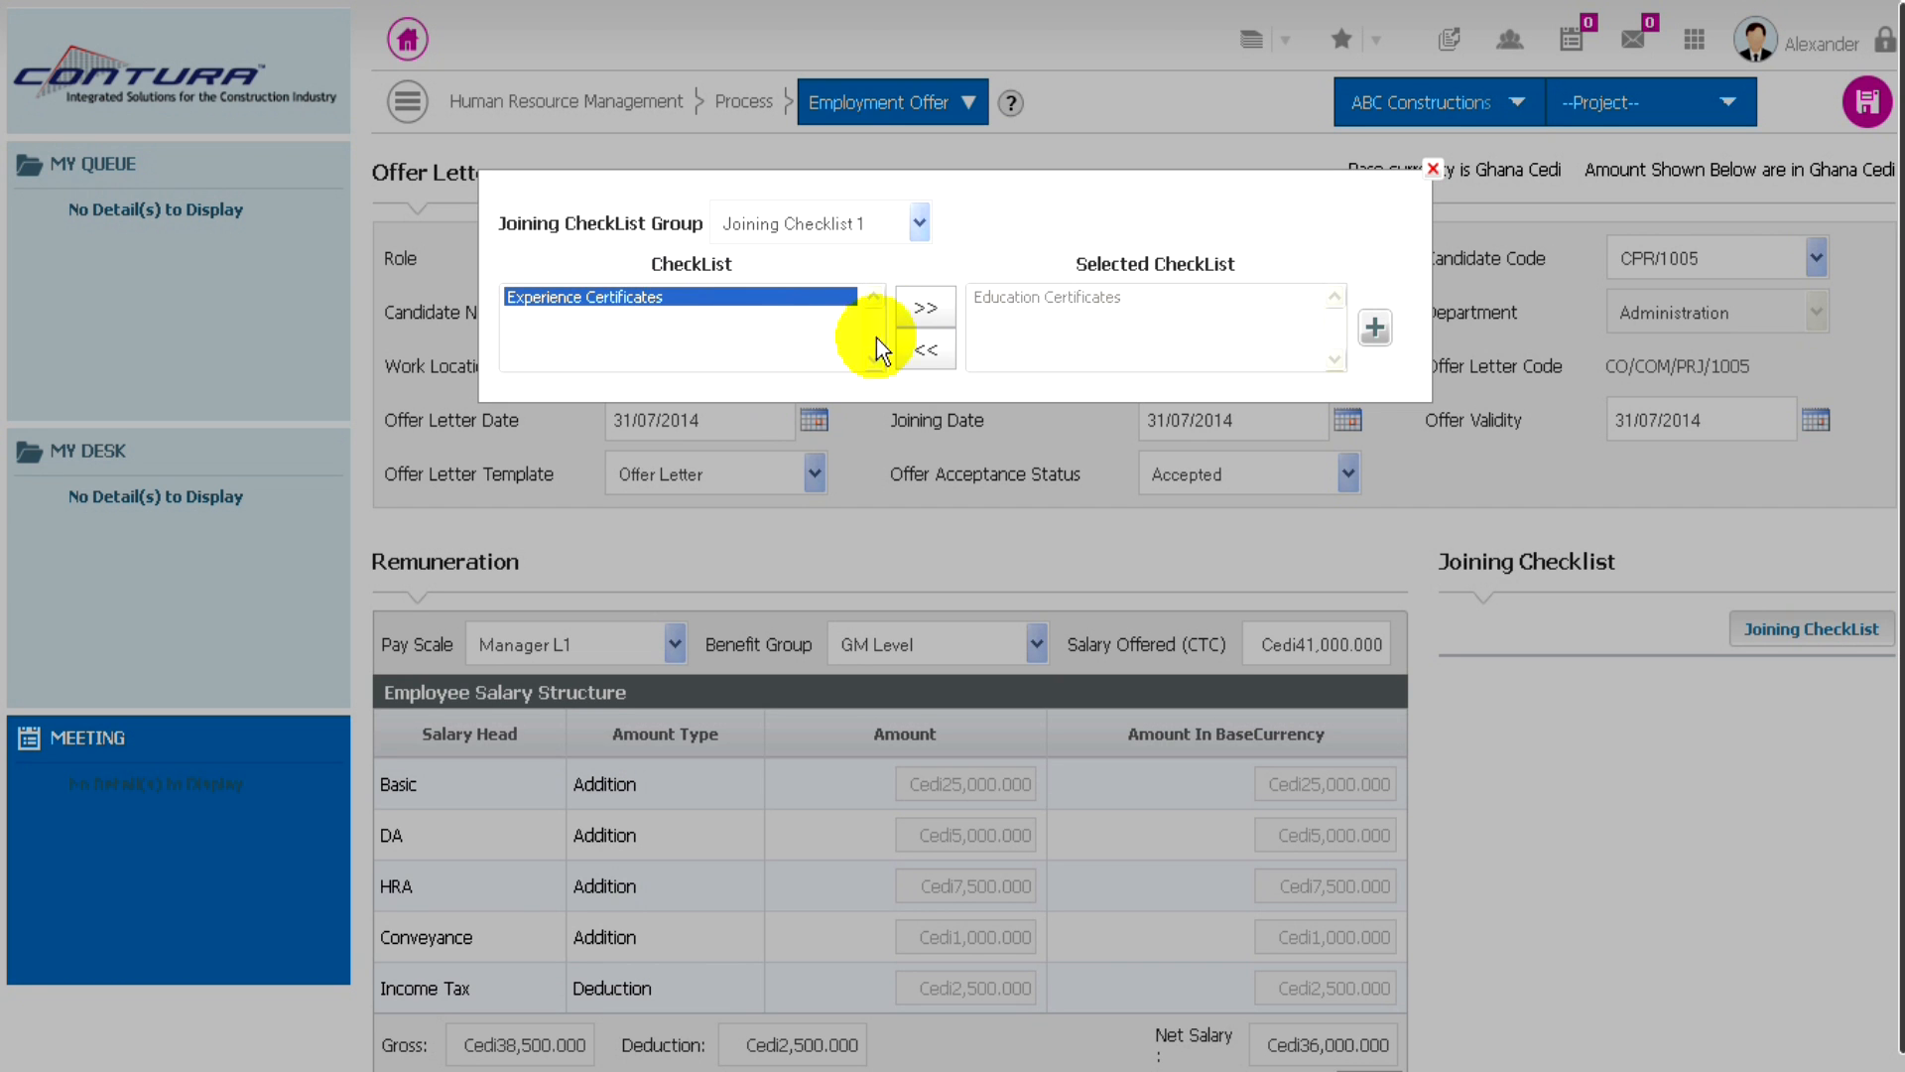
{"action": "left_click", "coordinate": [921, 309]}
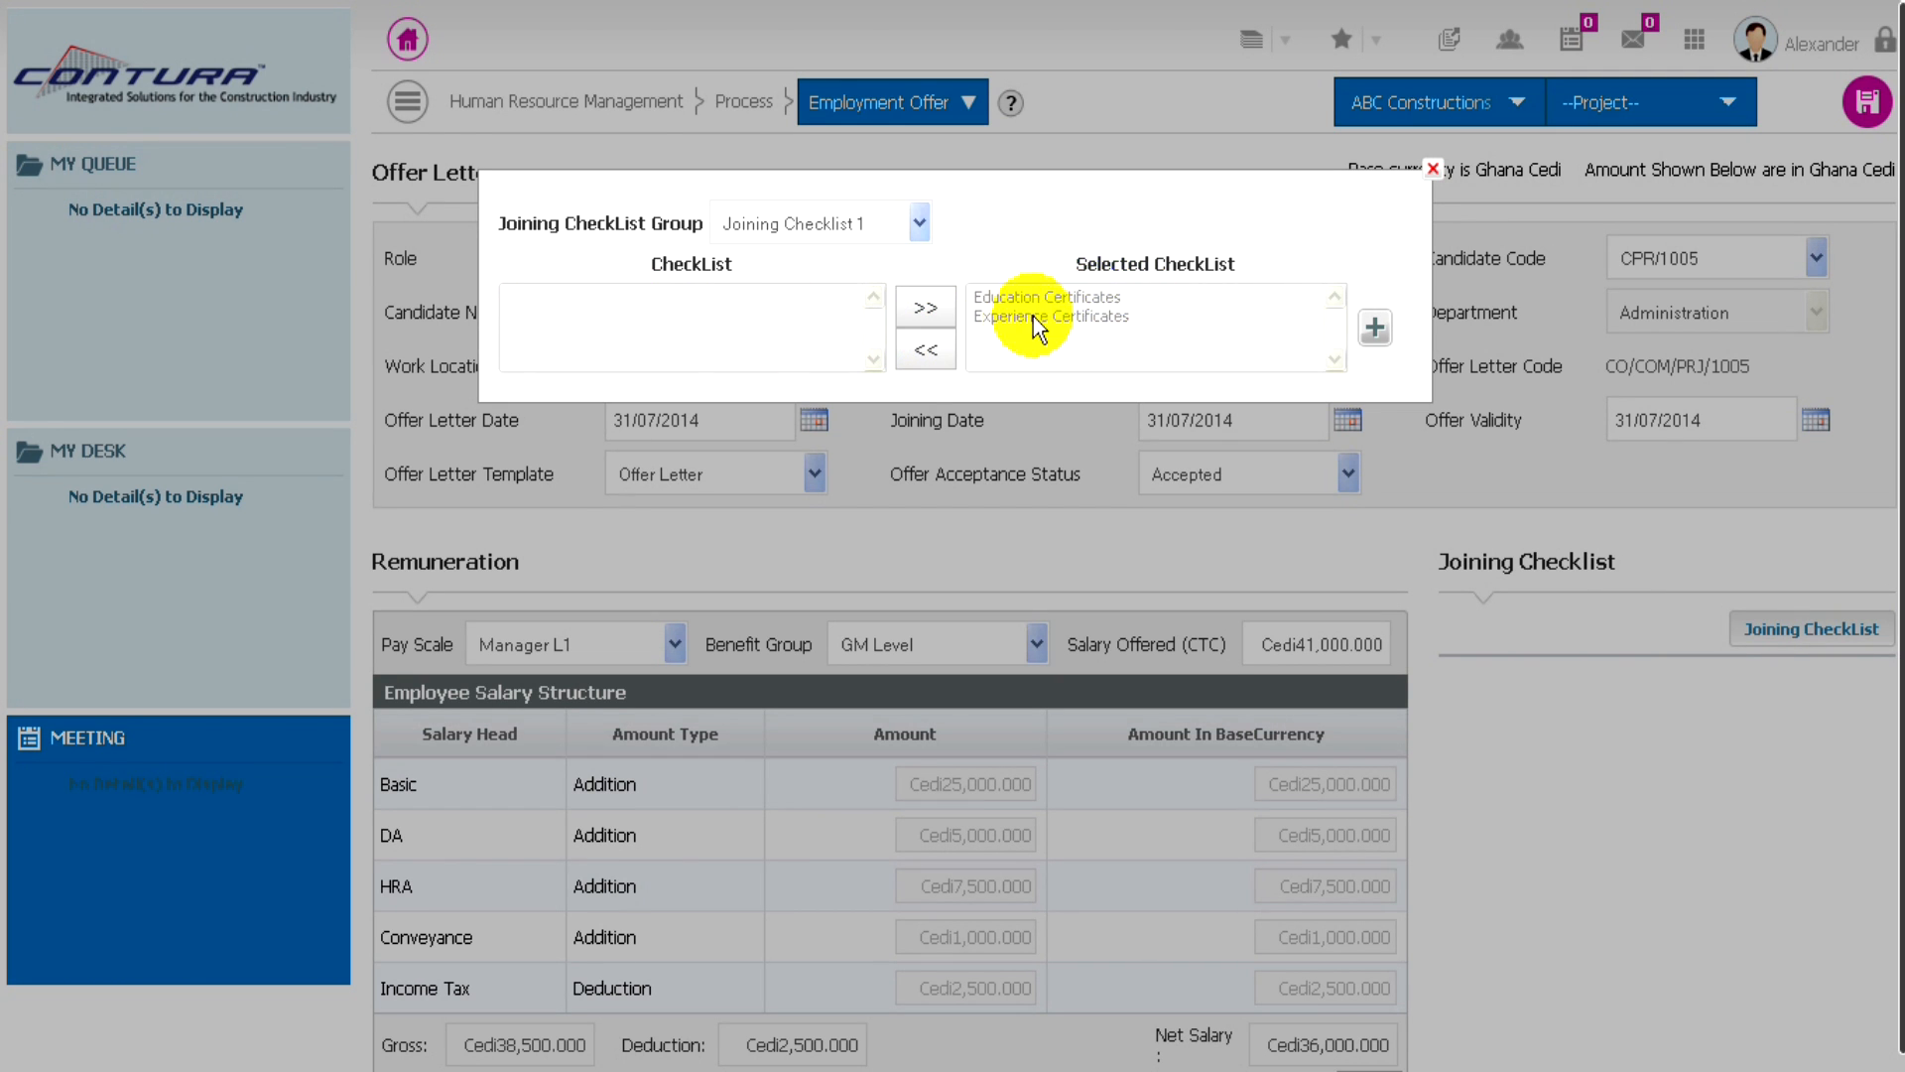
{"action": "left_click", "coordinate": [1375, 329]}
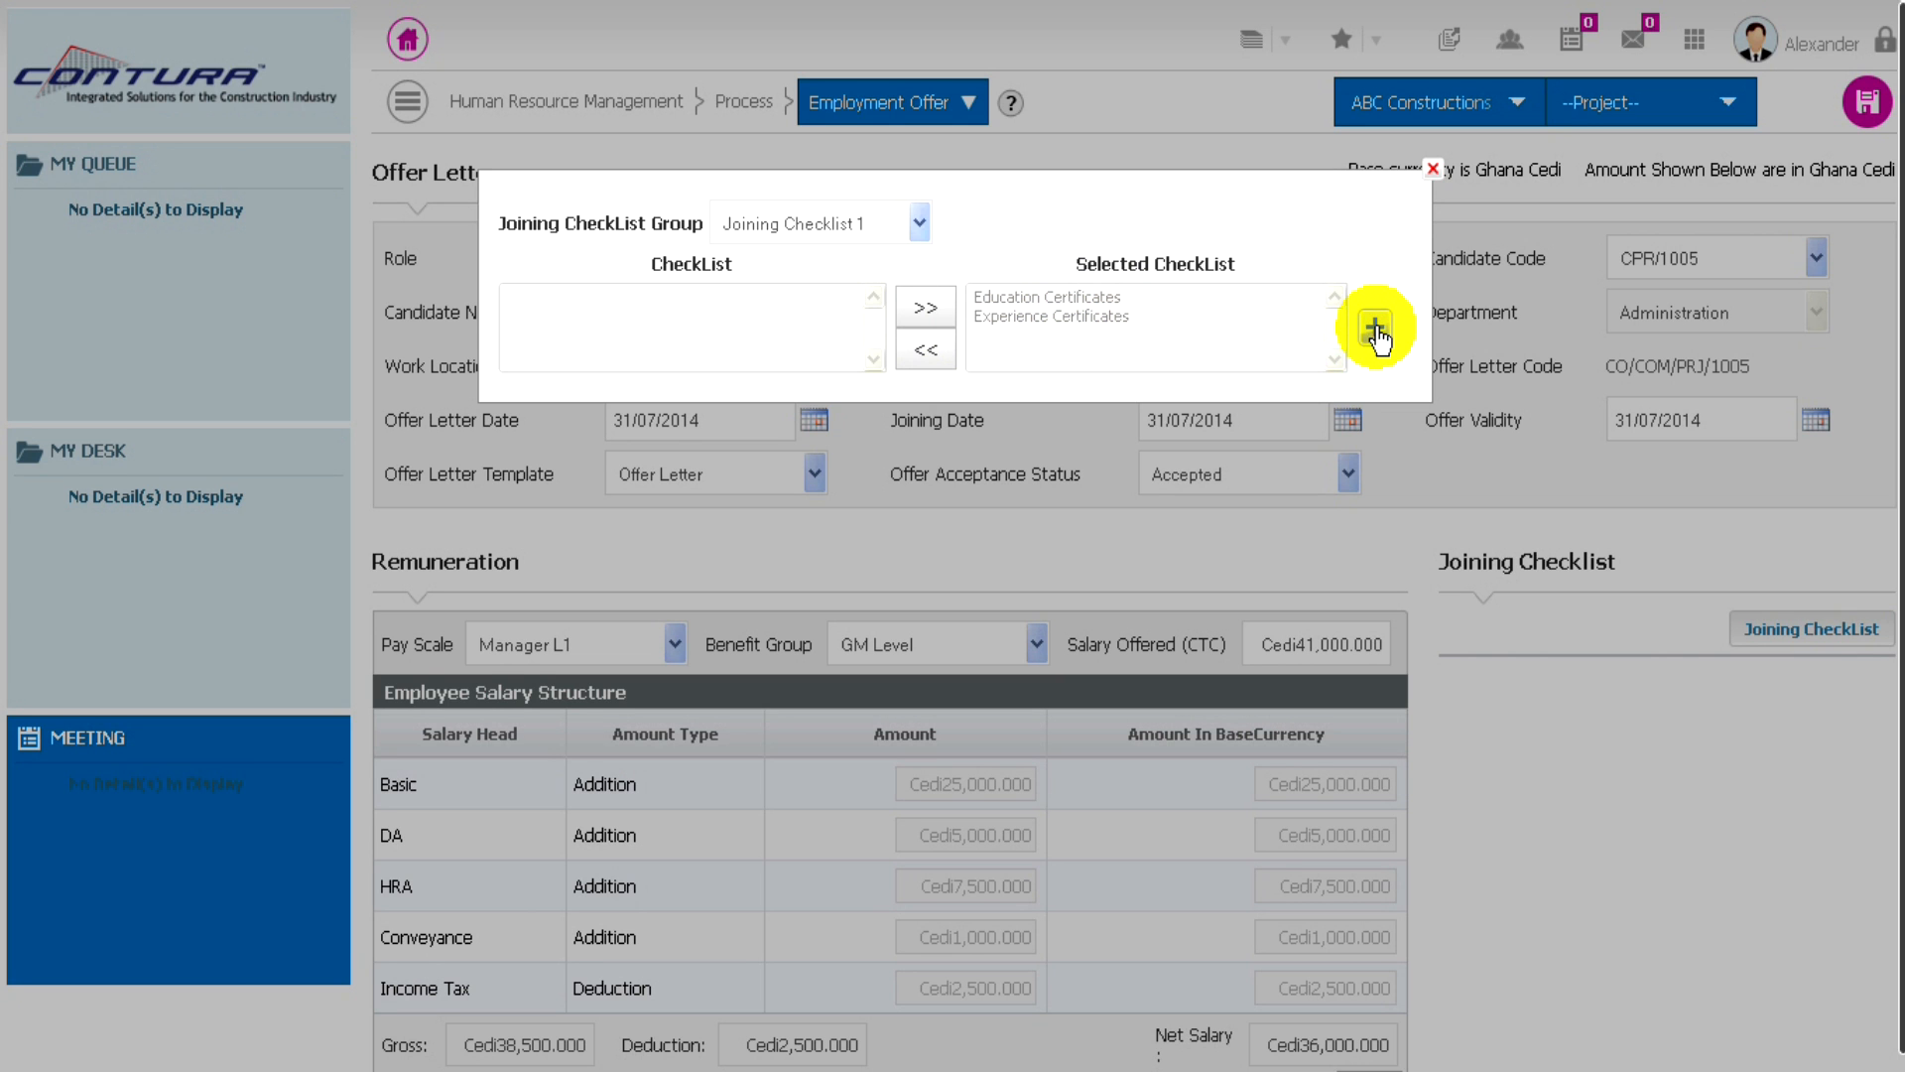
{"action": "left_click", "coordinate": [1436, 175]}
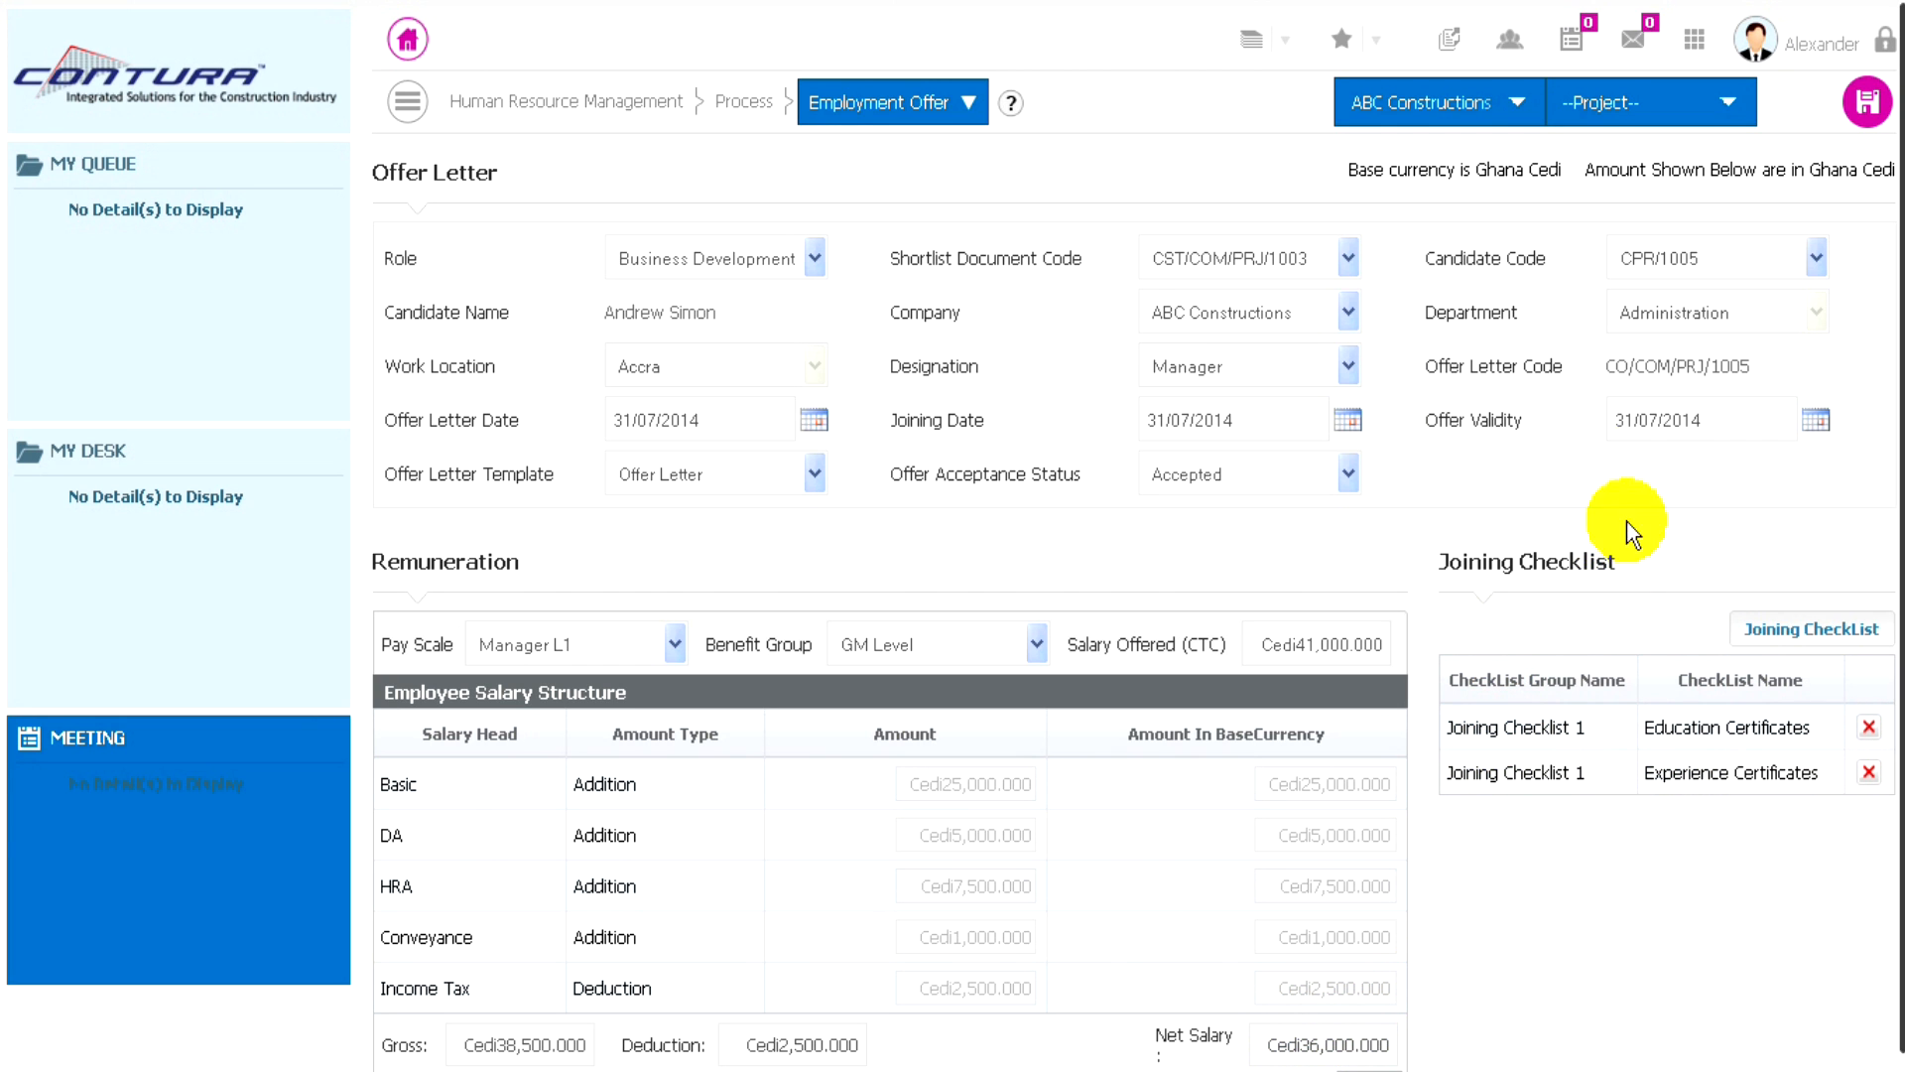
{"action": "left_click", "coordinate": [1864, 103]}
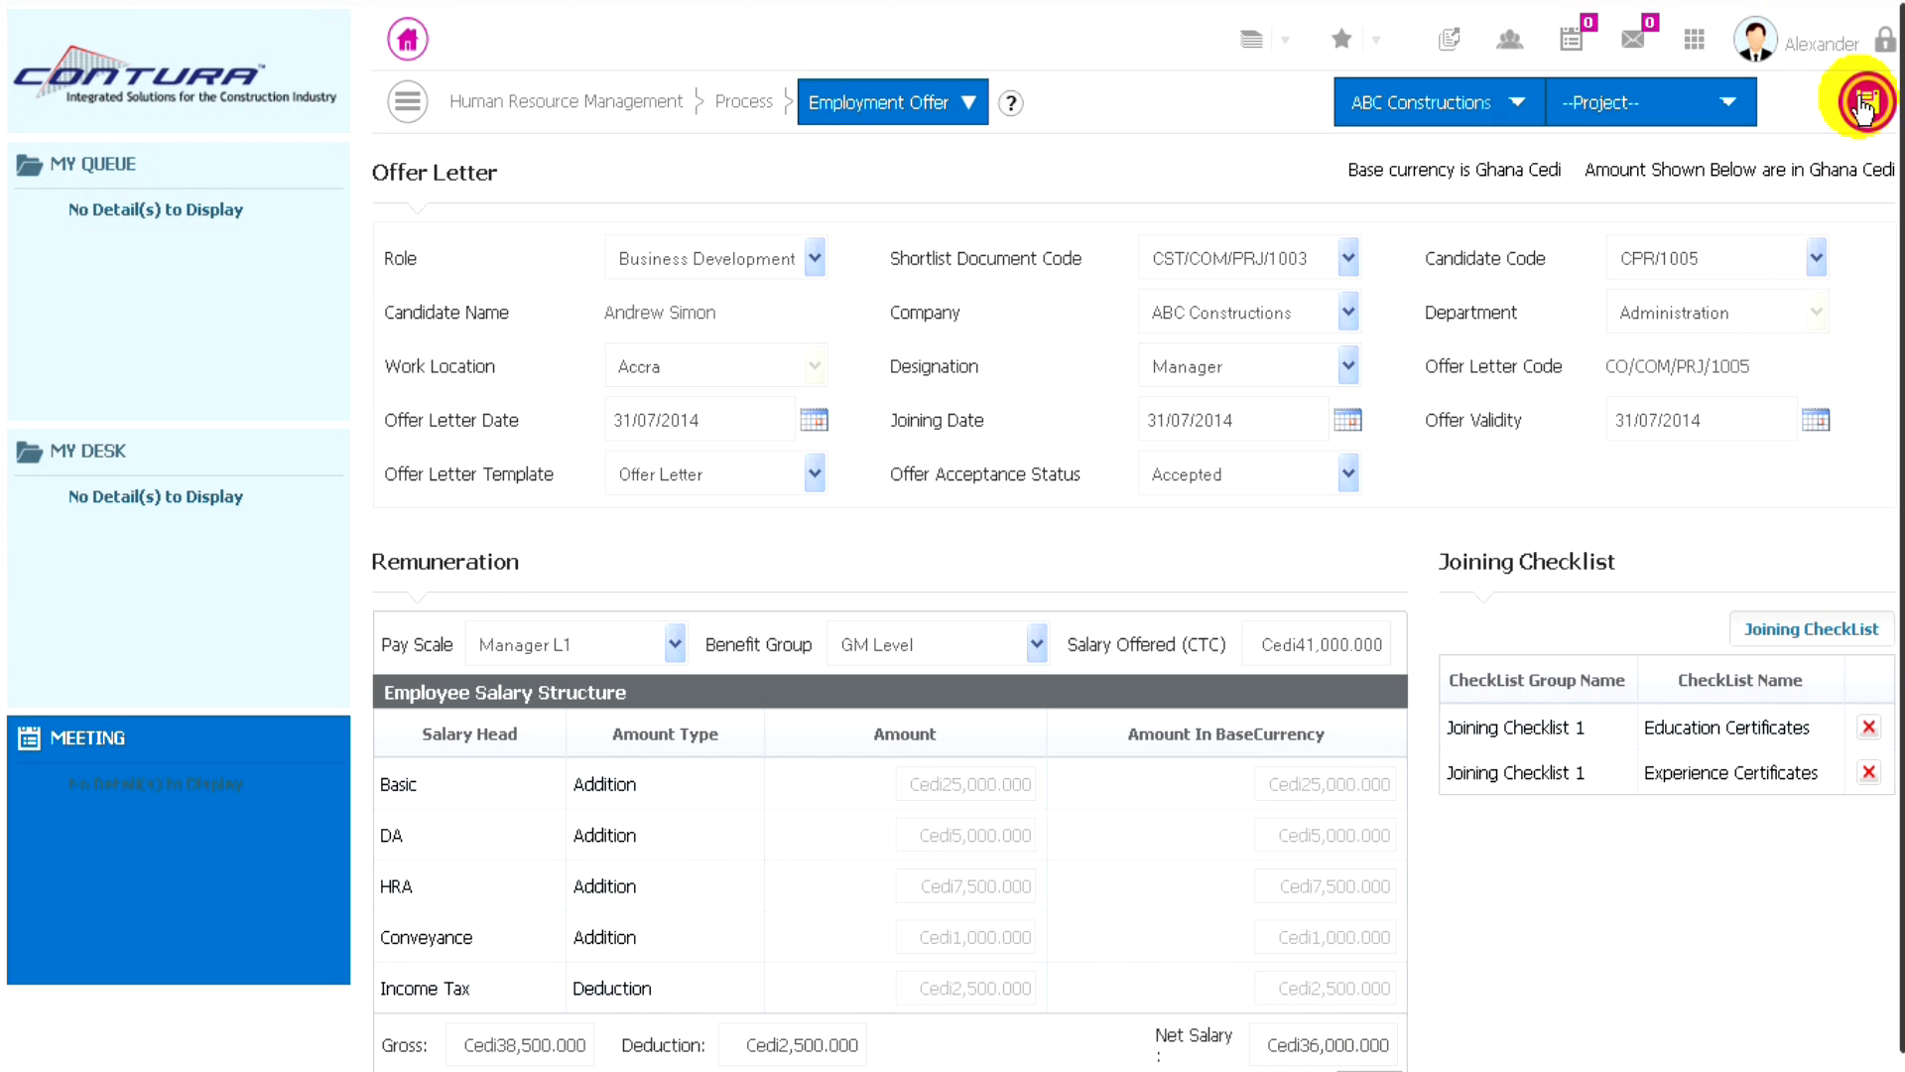
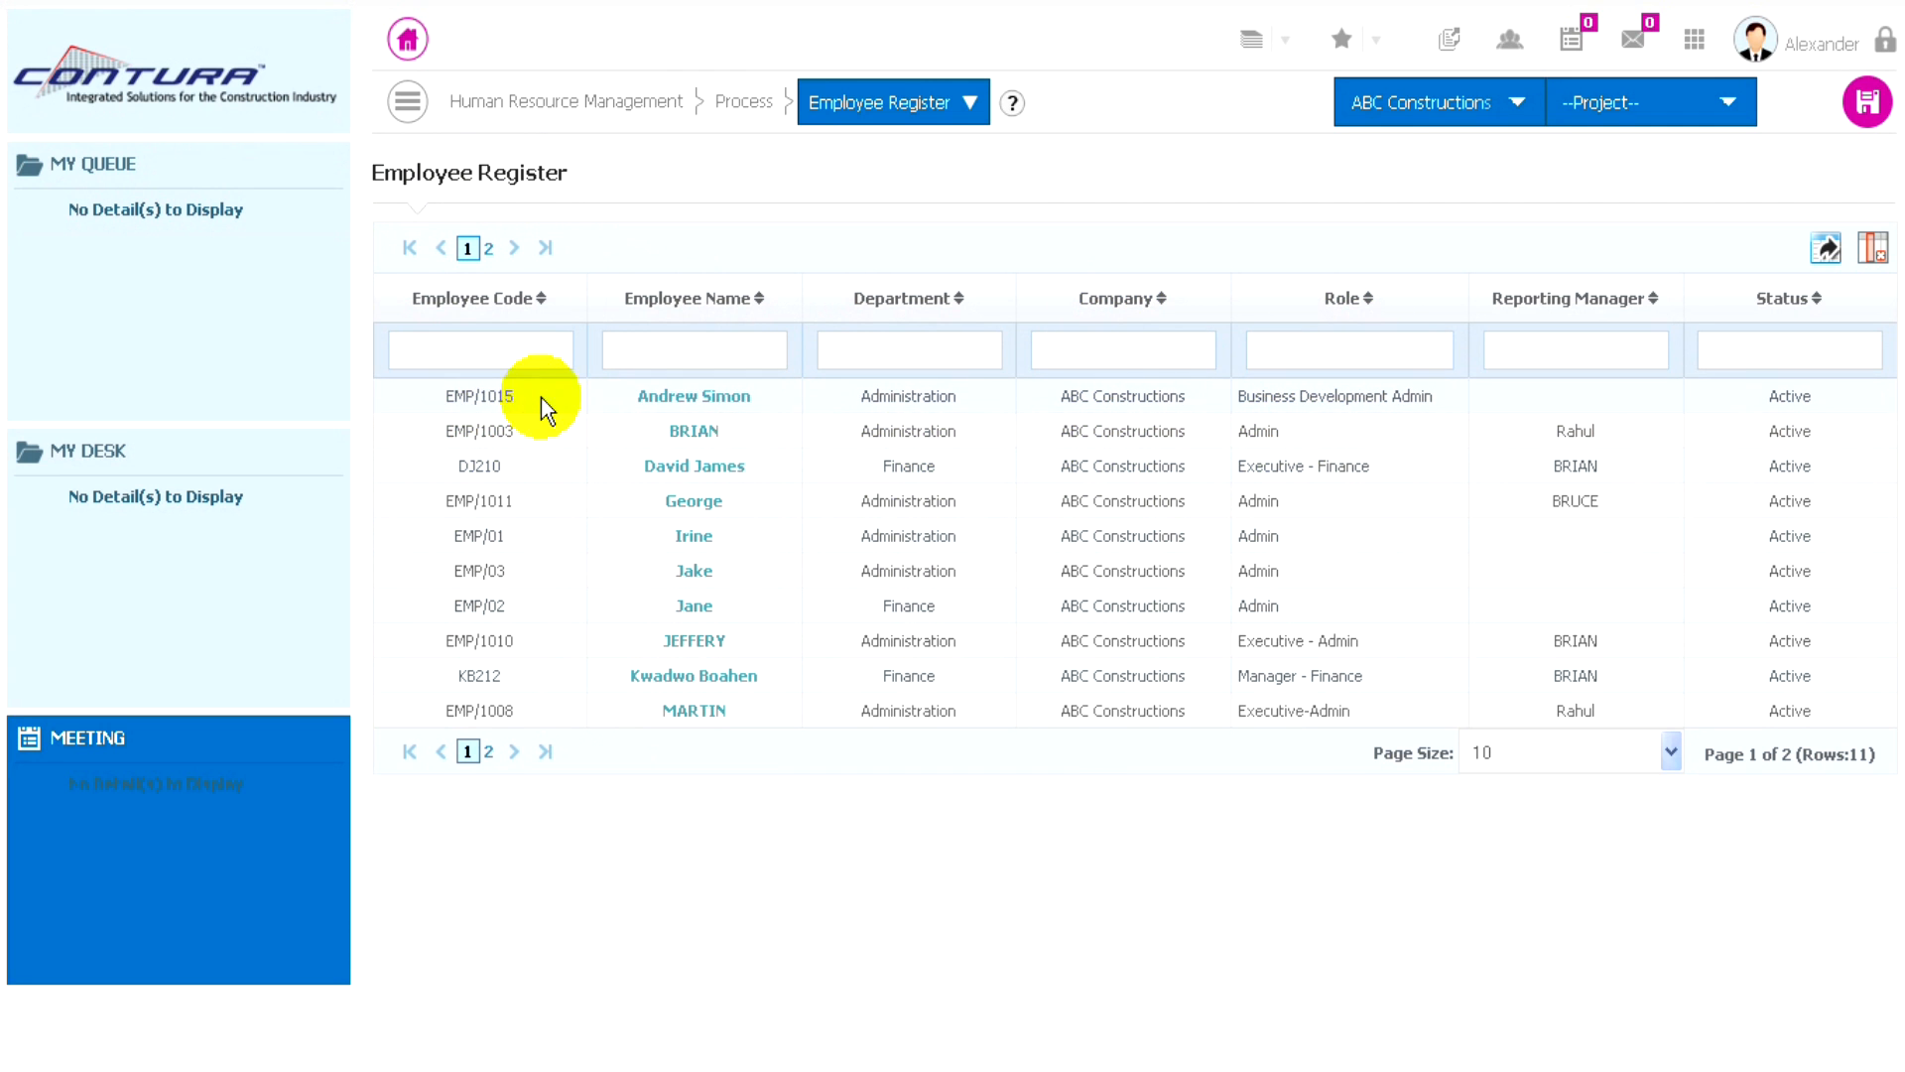
- Open the Business Development Admin's record in the employee register and choose the Executive - Finance employee as reporting authority
{"action": "left_click", "coordinate": [693, 398]}
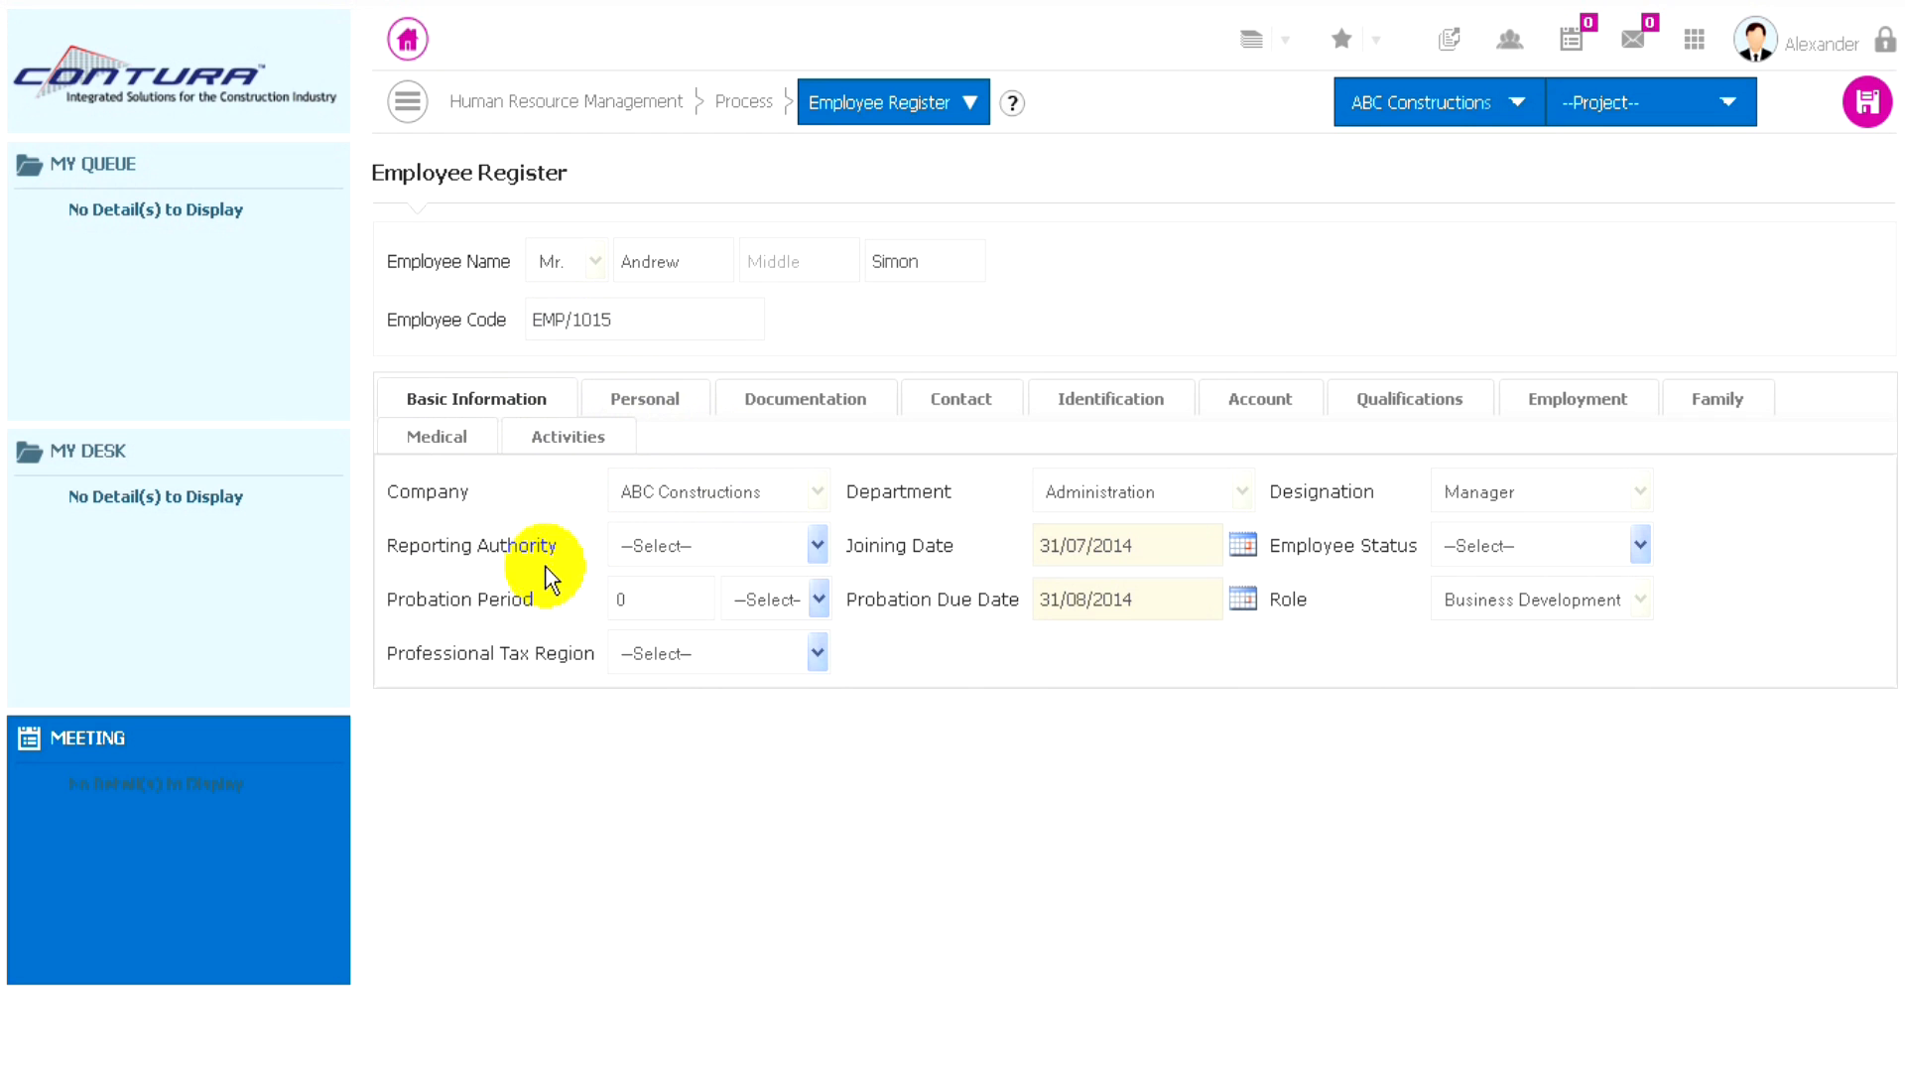
{"action": "left_click", "coordinate": [788, 540]}
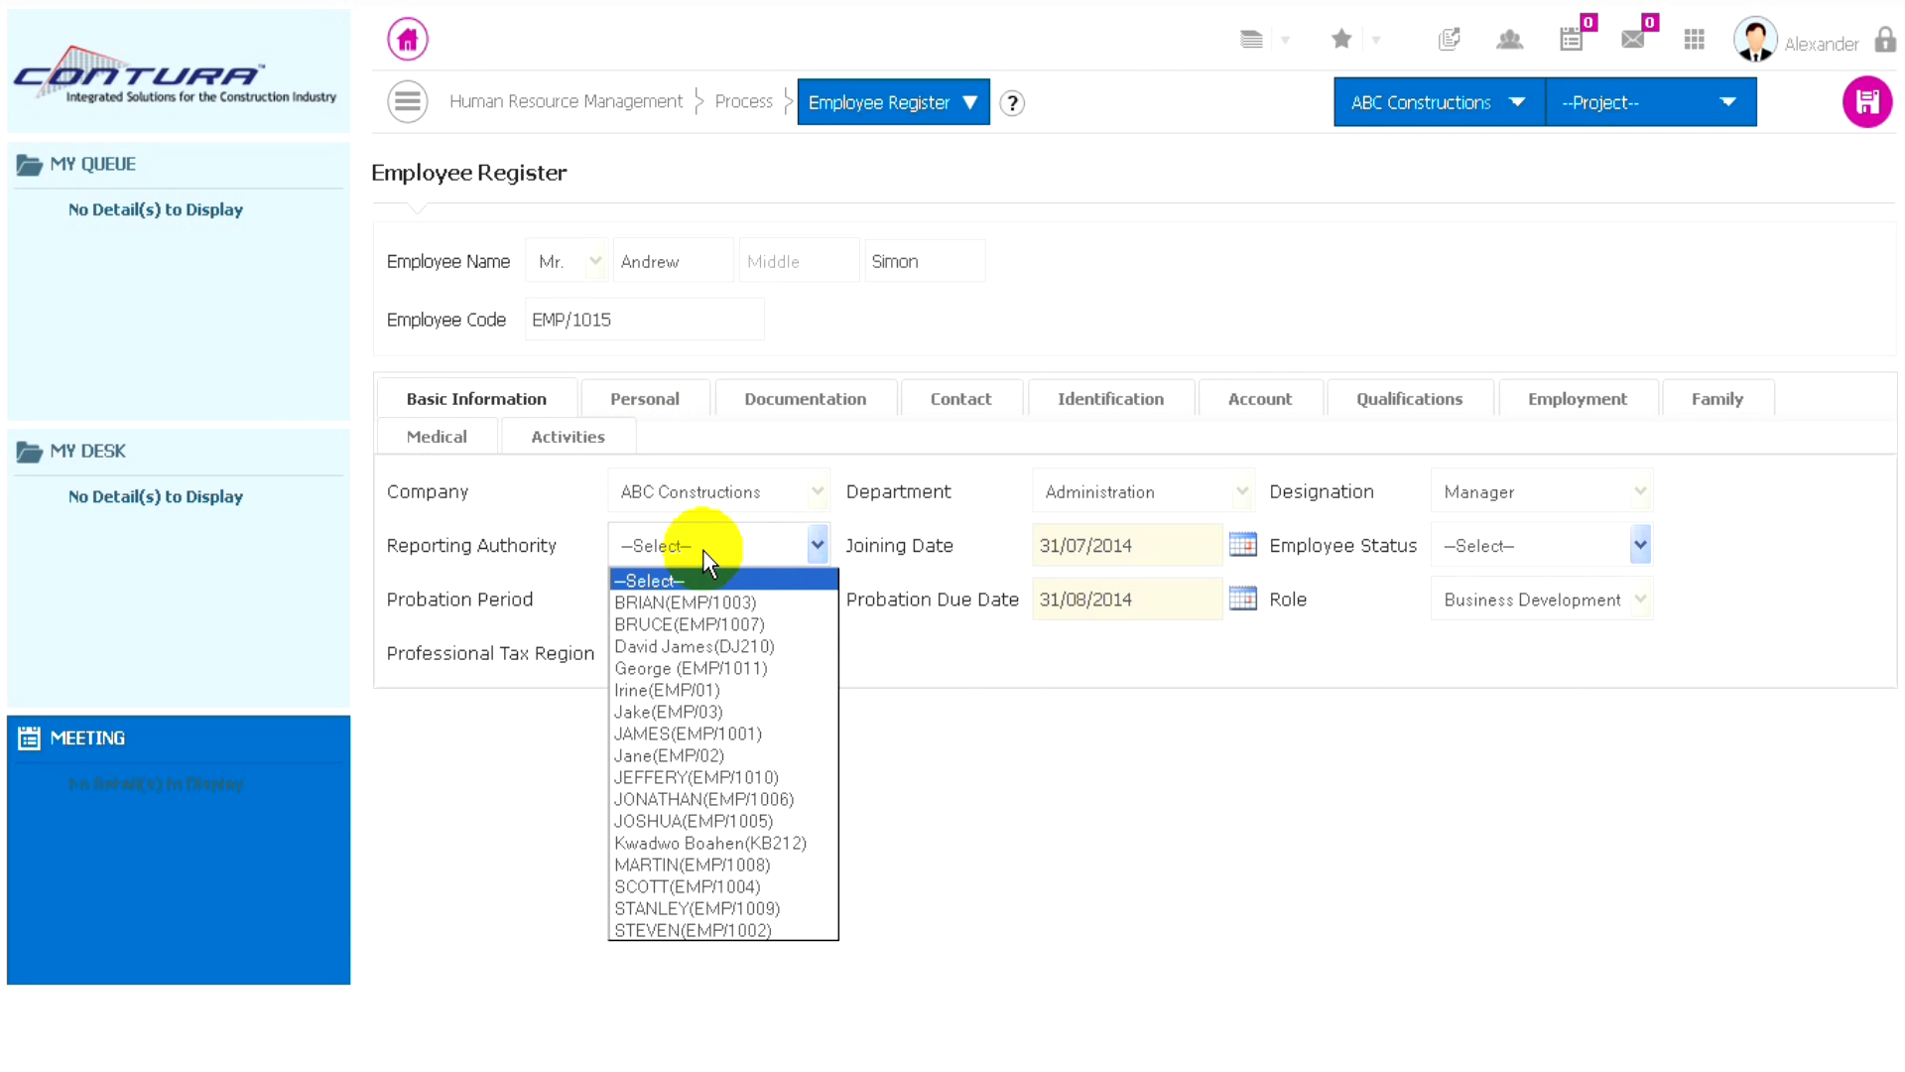
{"action": "left_click", "coordinate": [681, 645]}
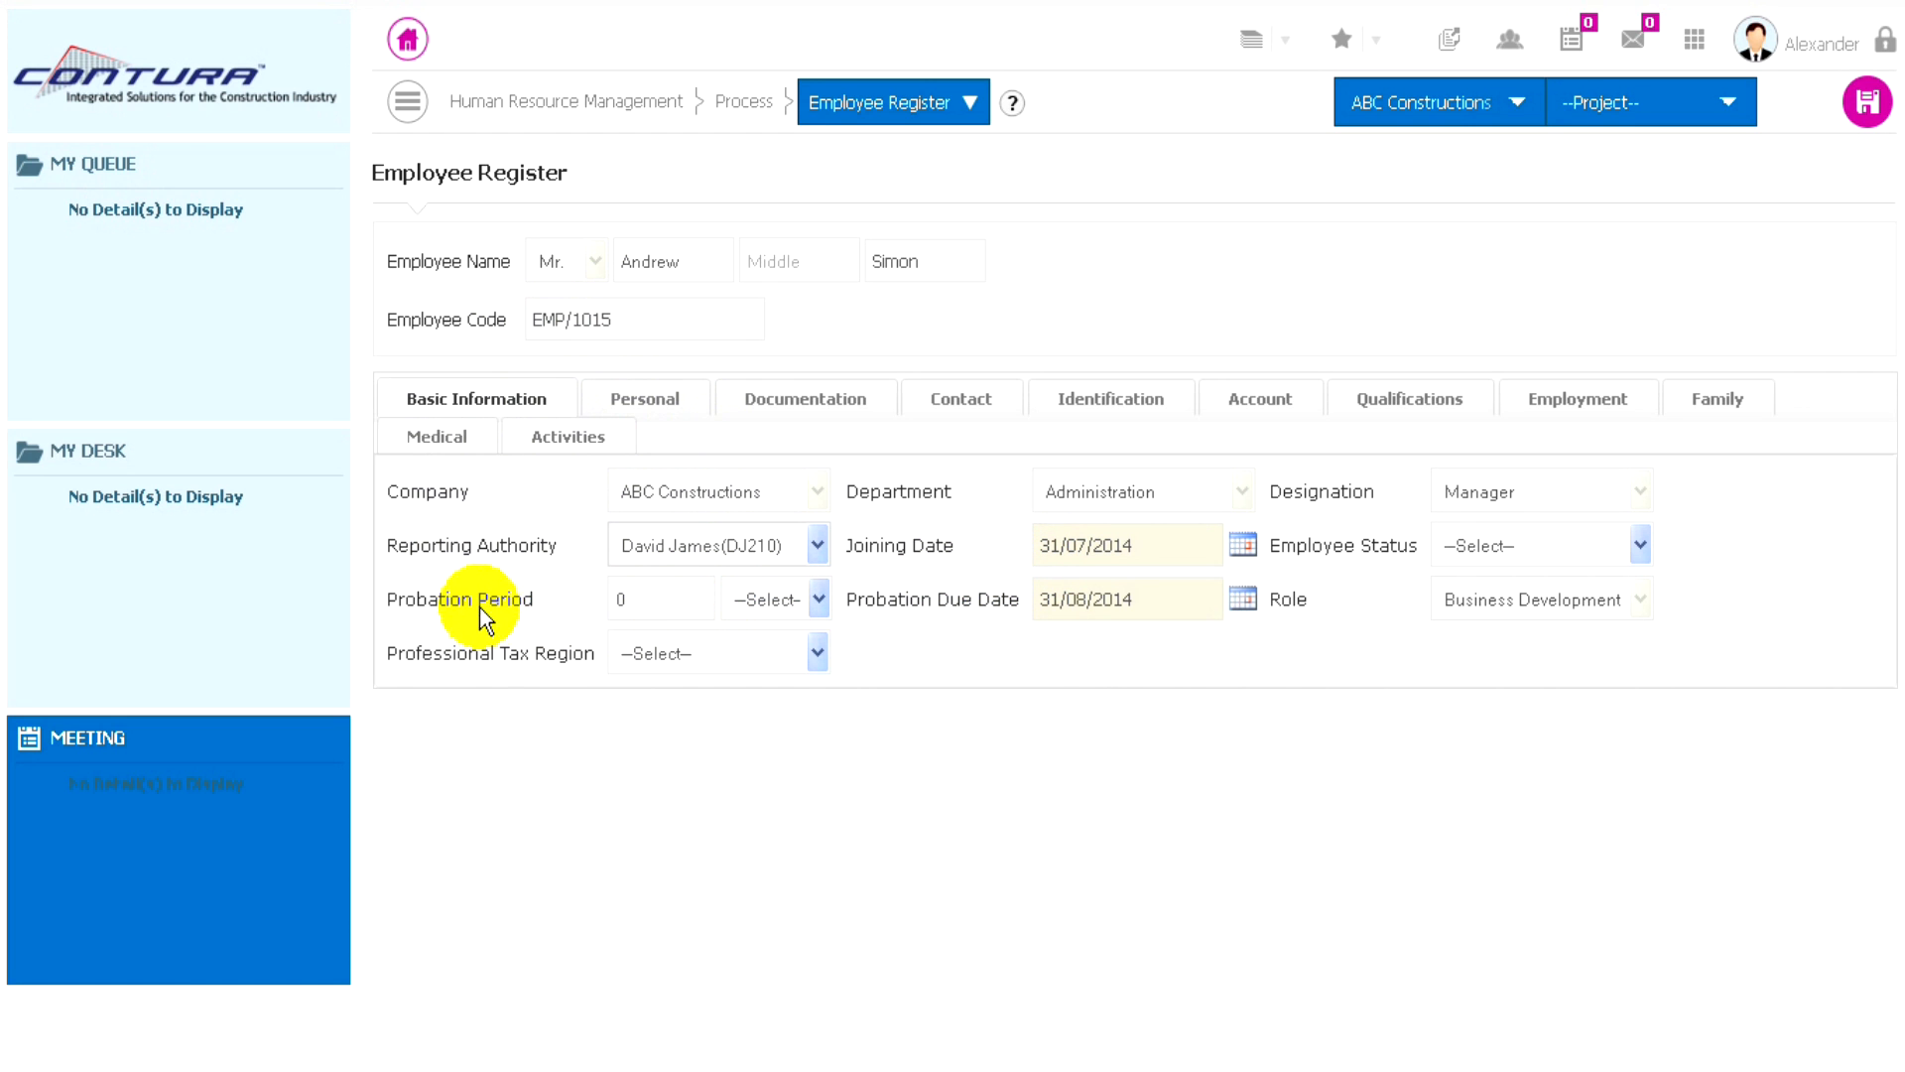
- Set the employee's probation period to 1 month in the basic information
{"action": "left_click", "coordinate": [565, 599]}
{"action": "type", "text": "1"}
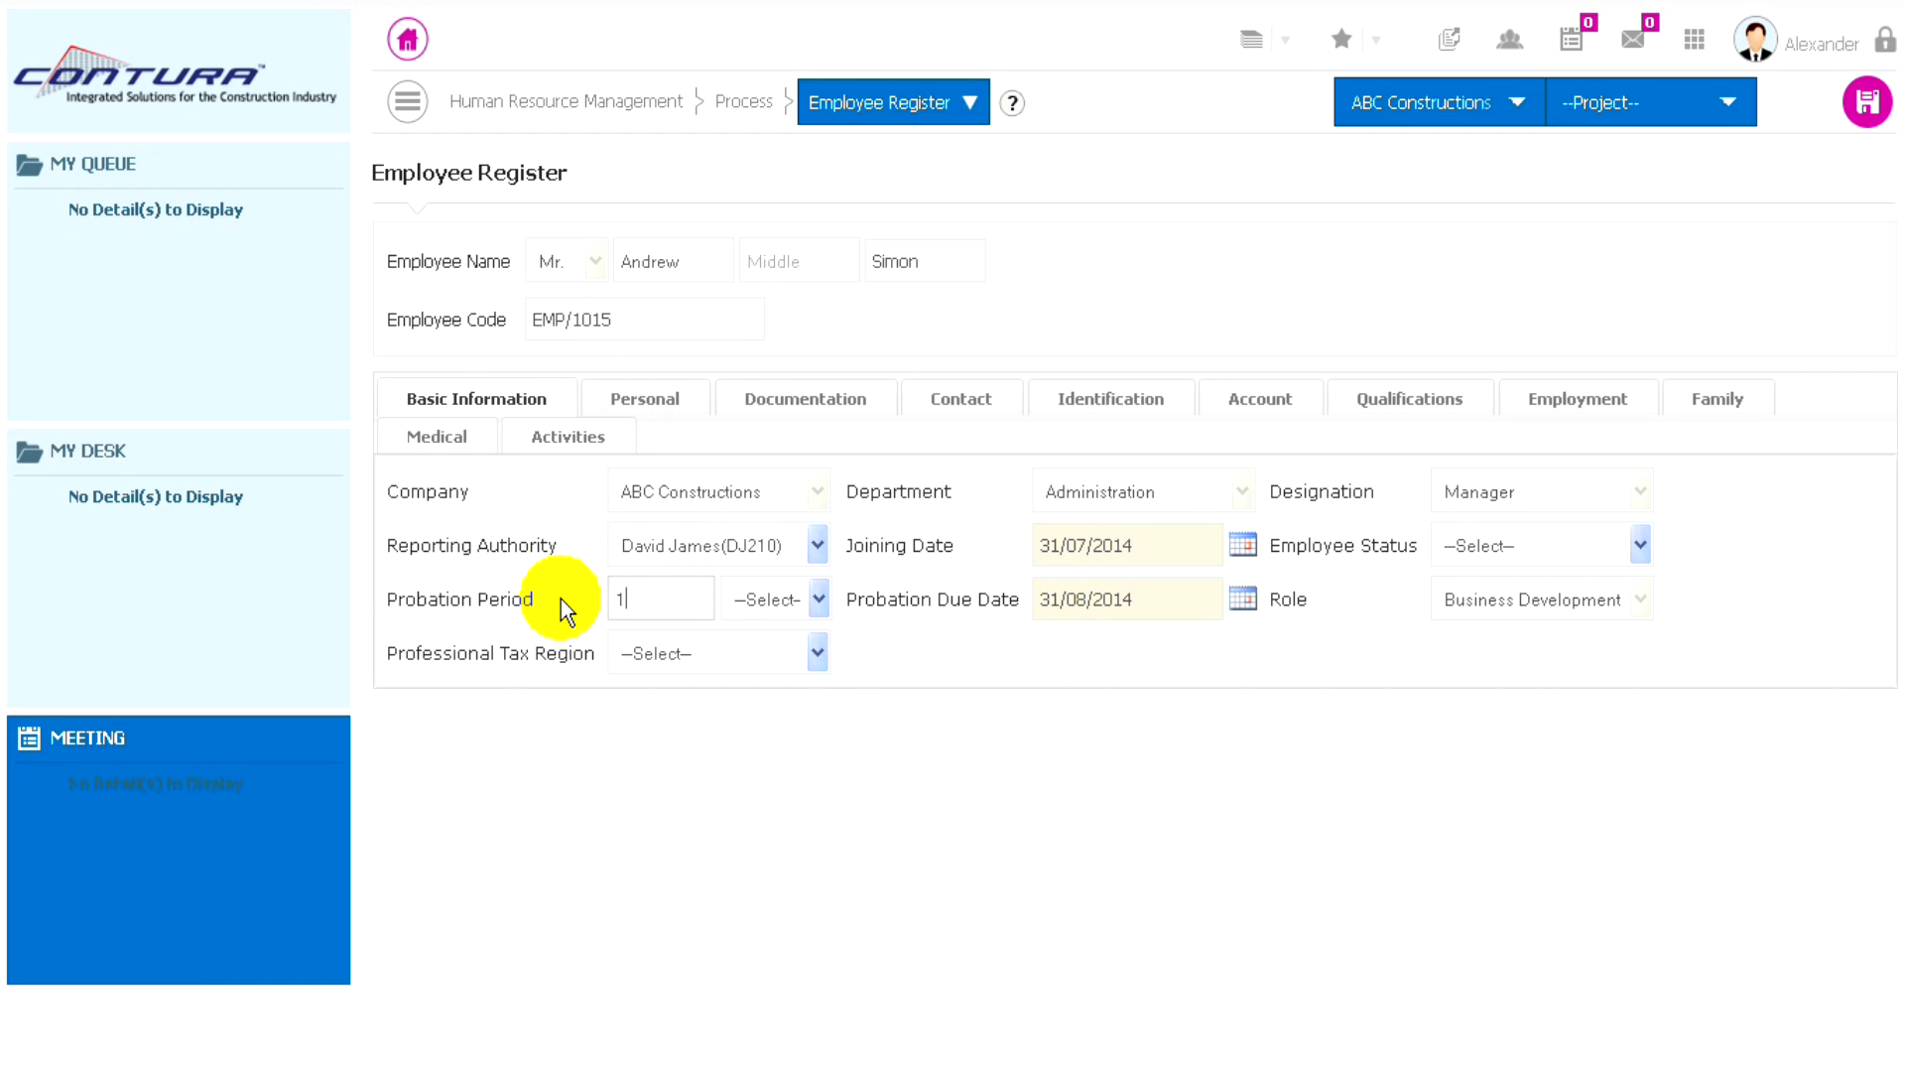
{"action": "left_click", "coordinate": [804, 600]}
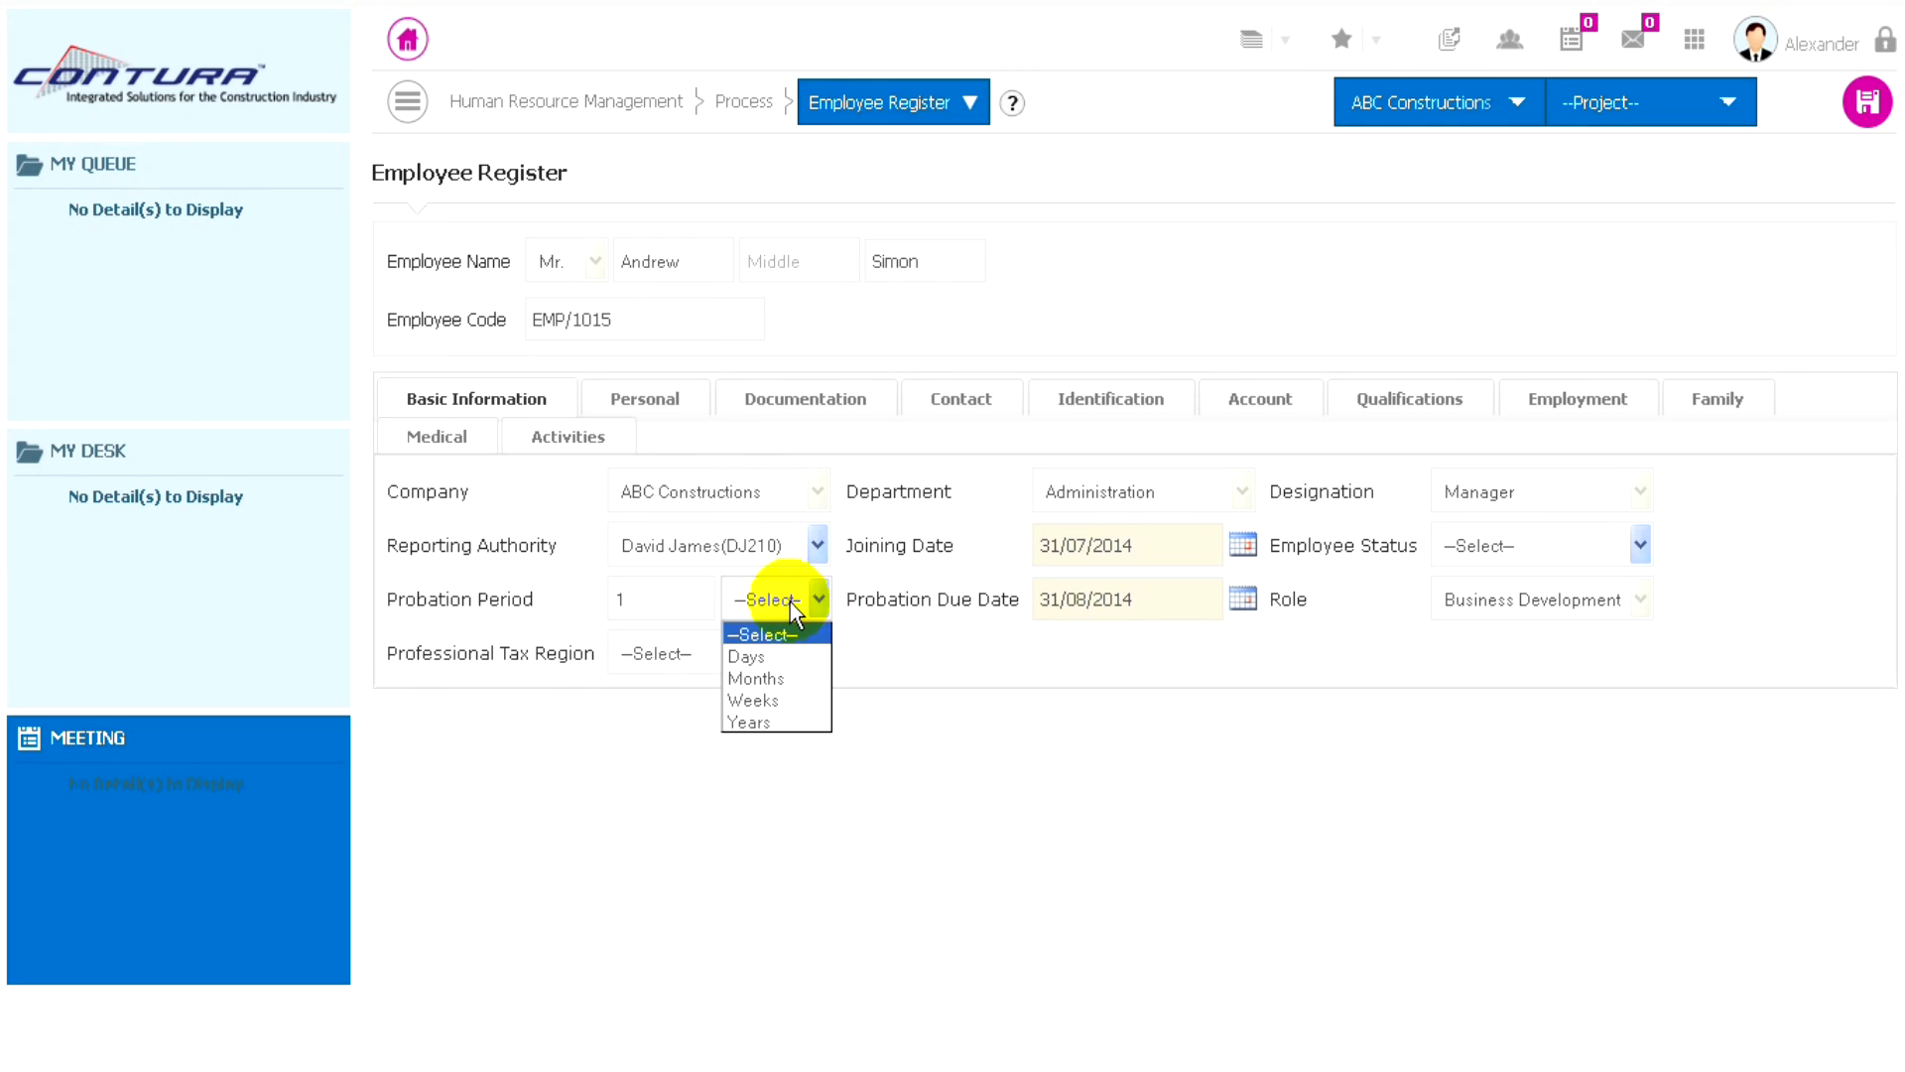
{"action": "left_click", "coordinate": [772, 673]}
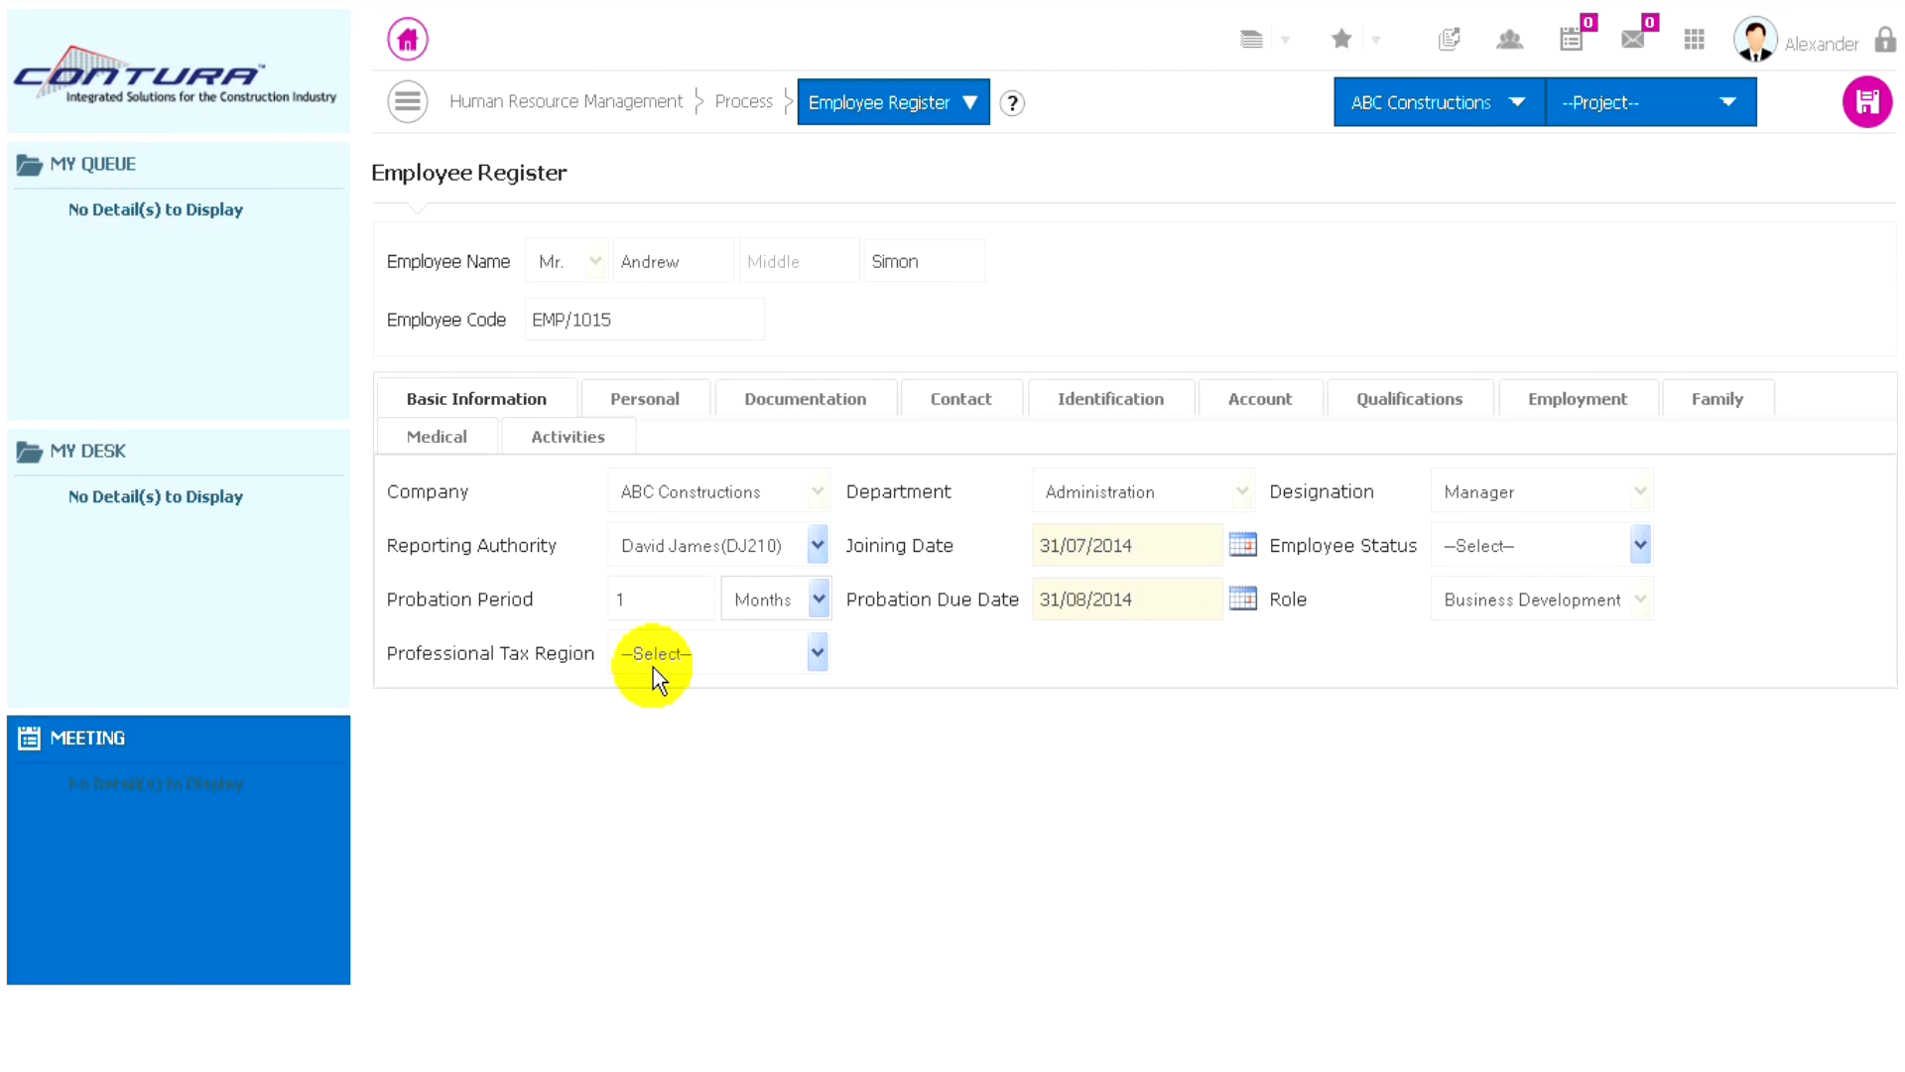
- Set the employee's professional tax region to Accra and the employee status to Permanent
{"action": "left_click", "coordinate": [740, 652]}
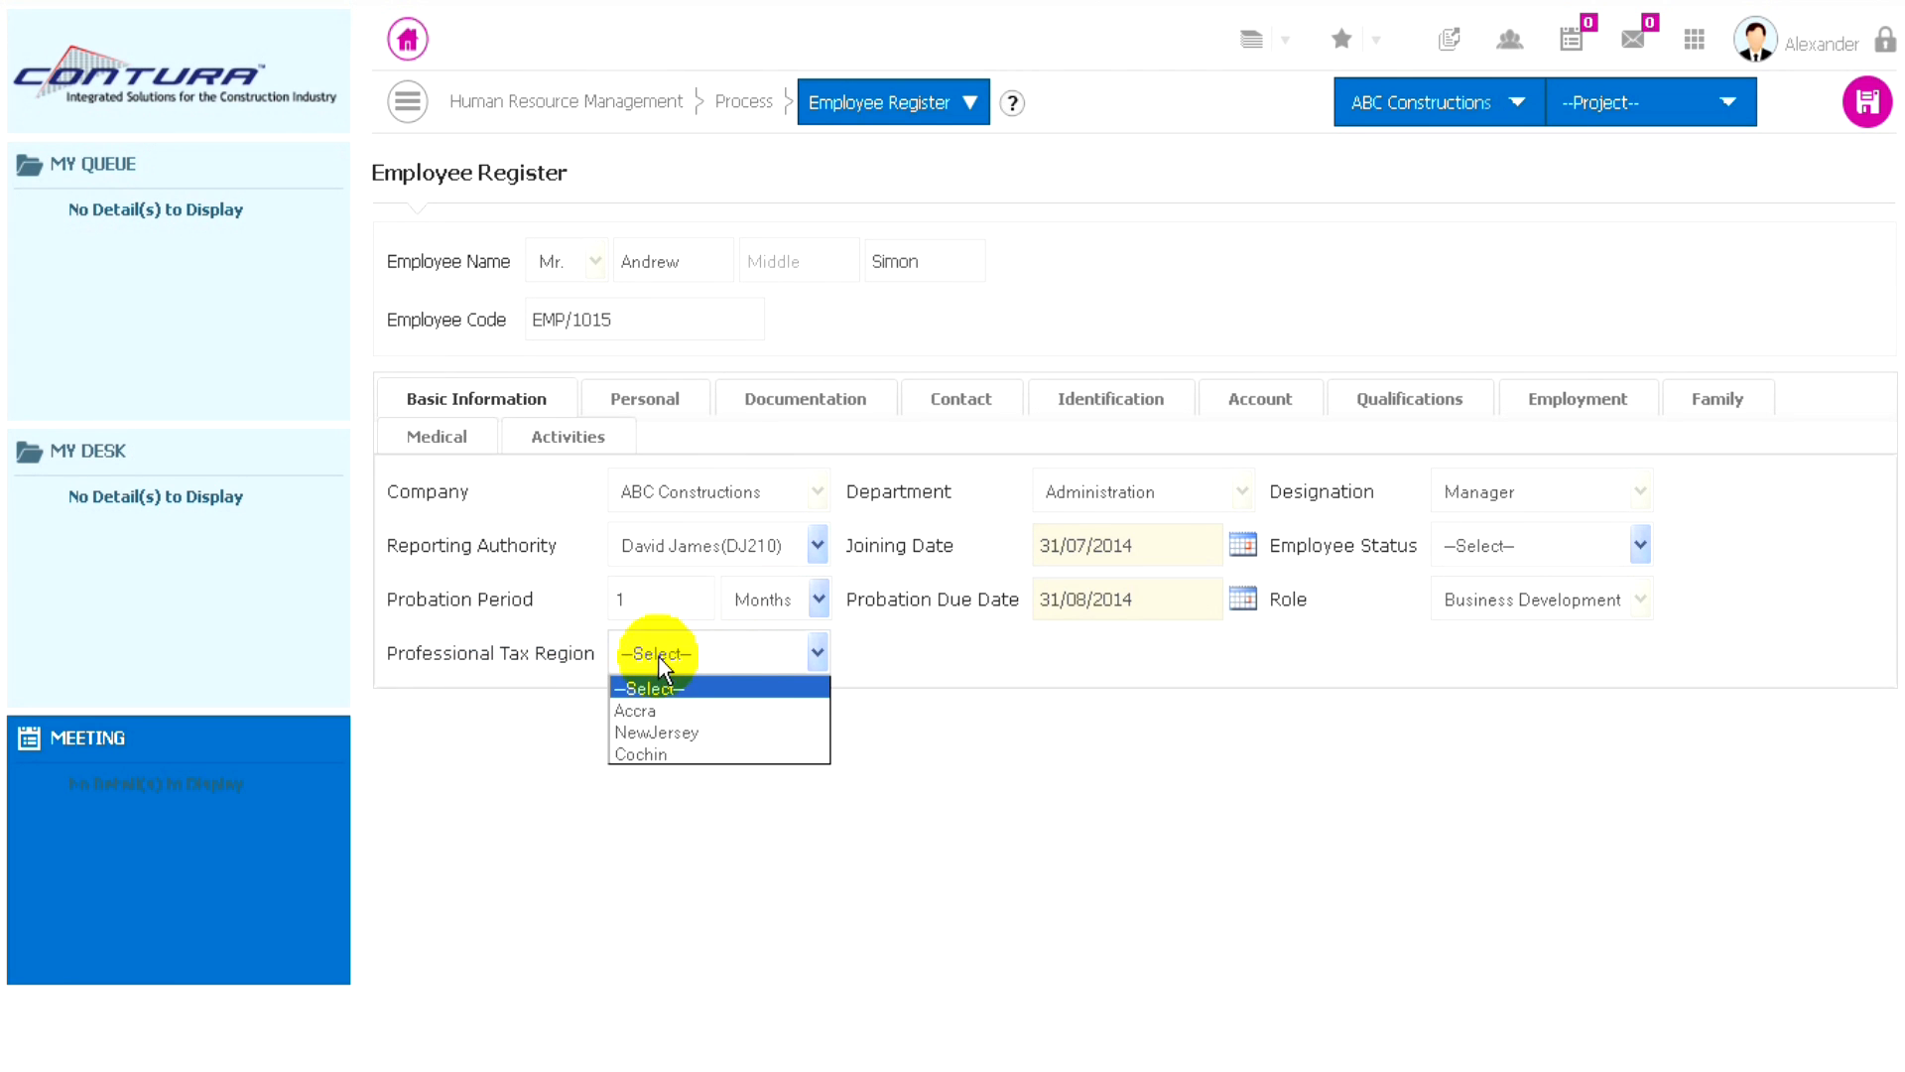
{"action": "left_click", "coordinate": [635, 711]}
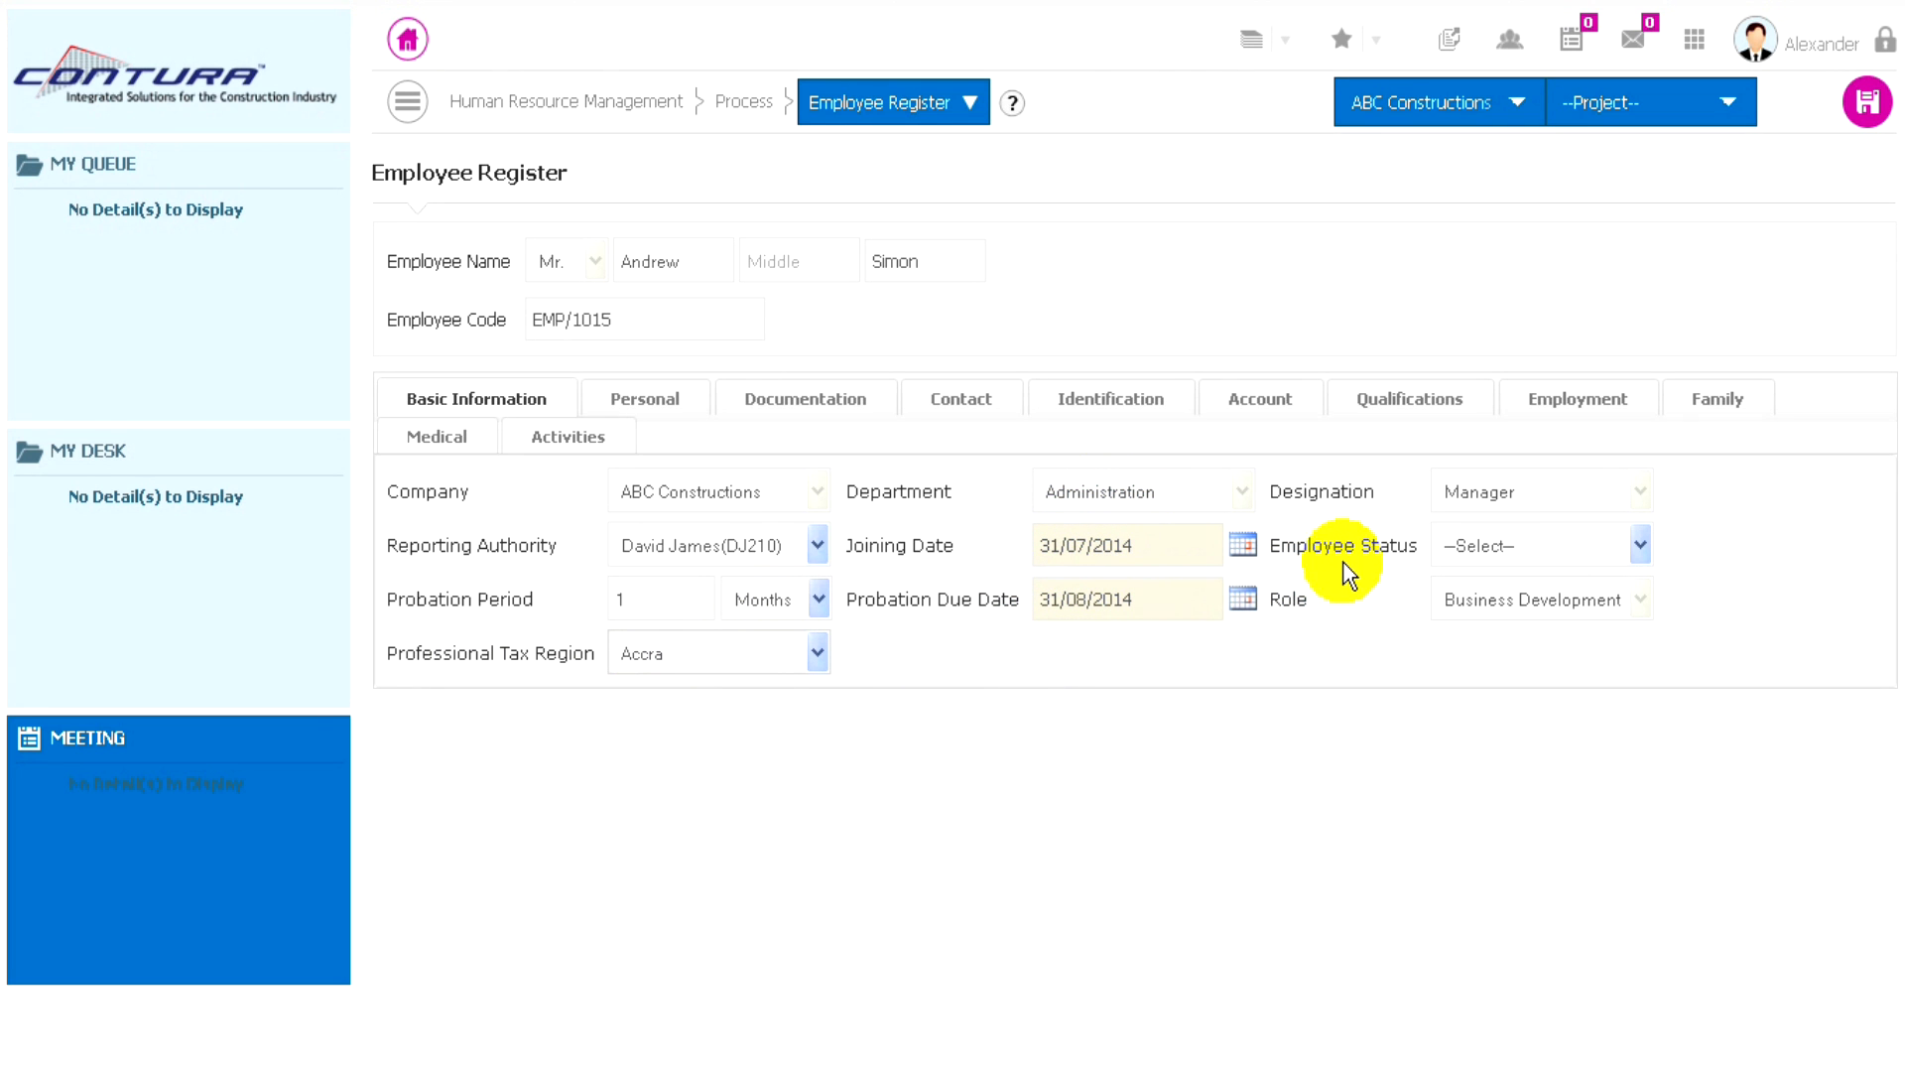
{"action": "left_click", "coordinate": [1544, 545]}
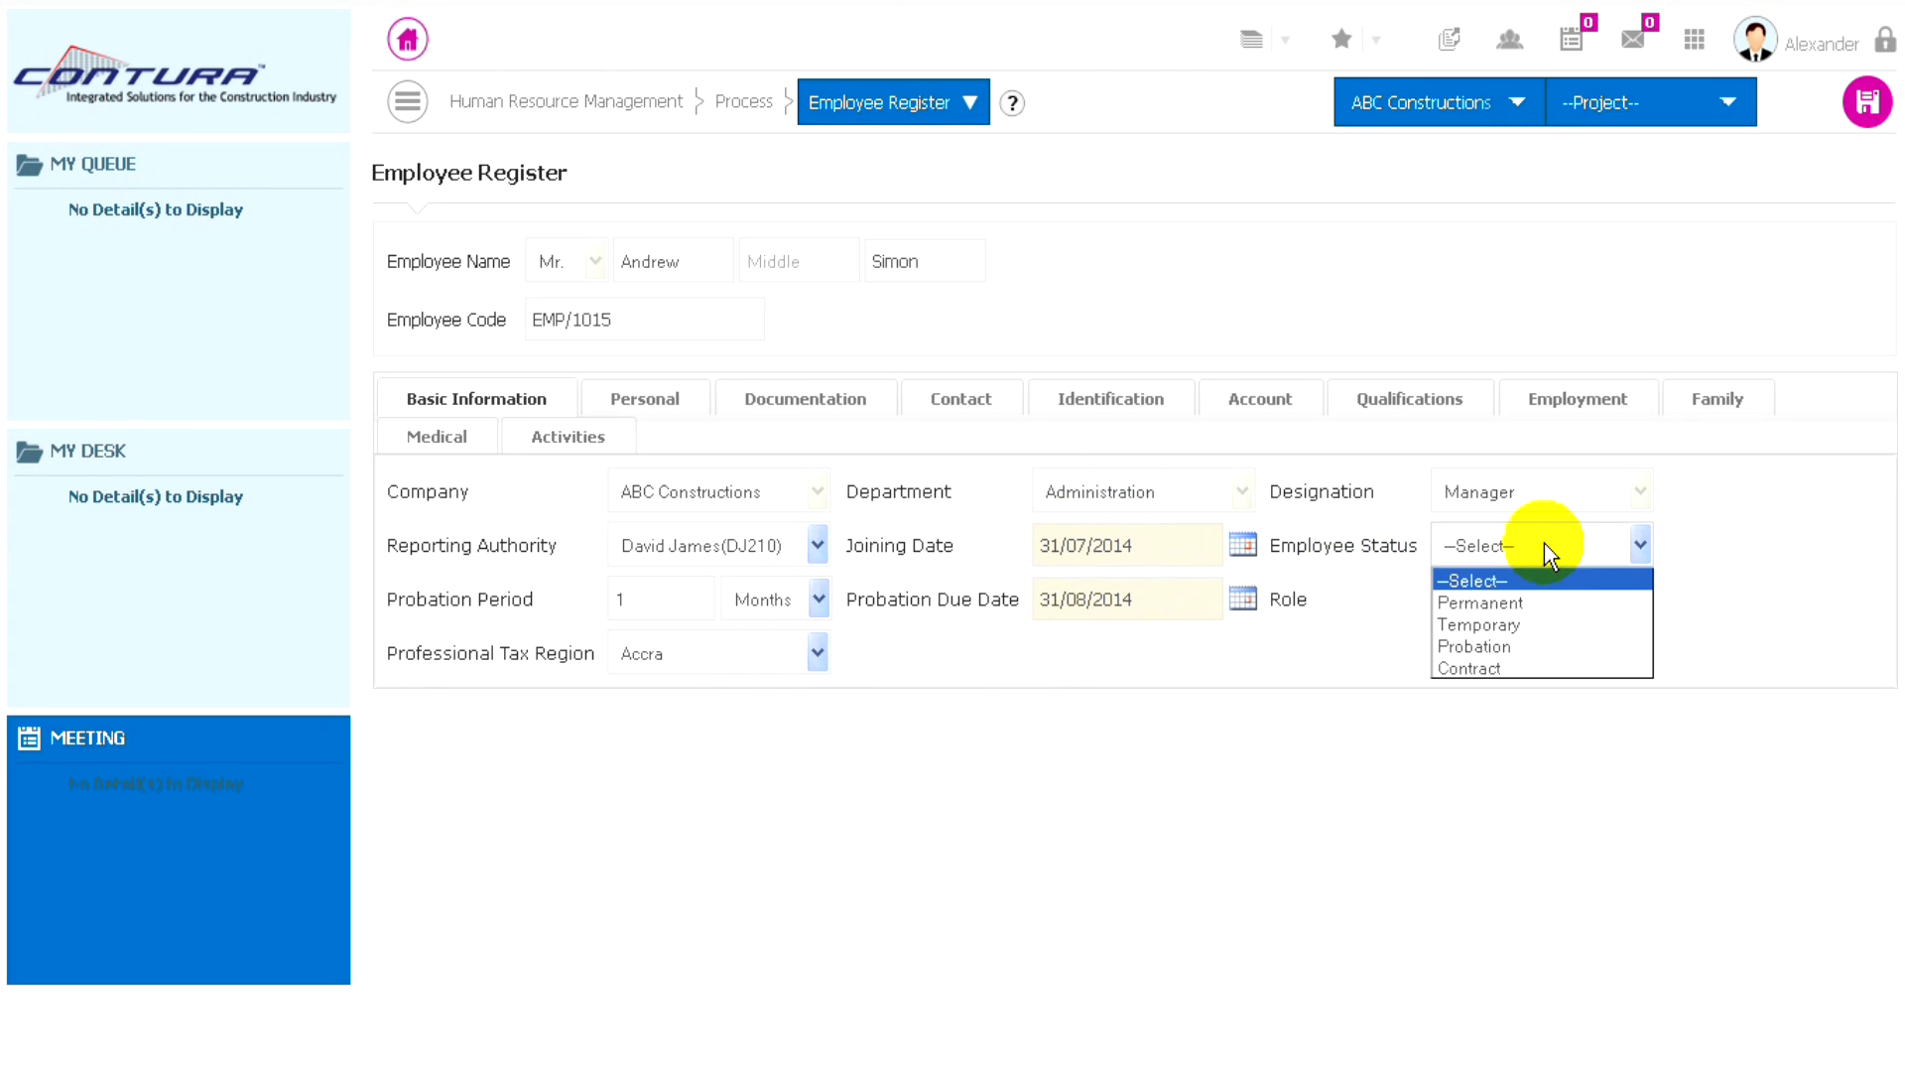
{"action": "left_click", "coordinate": [1468, 603]}
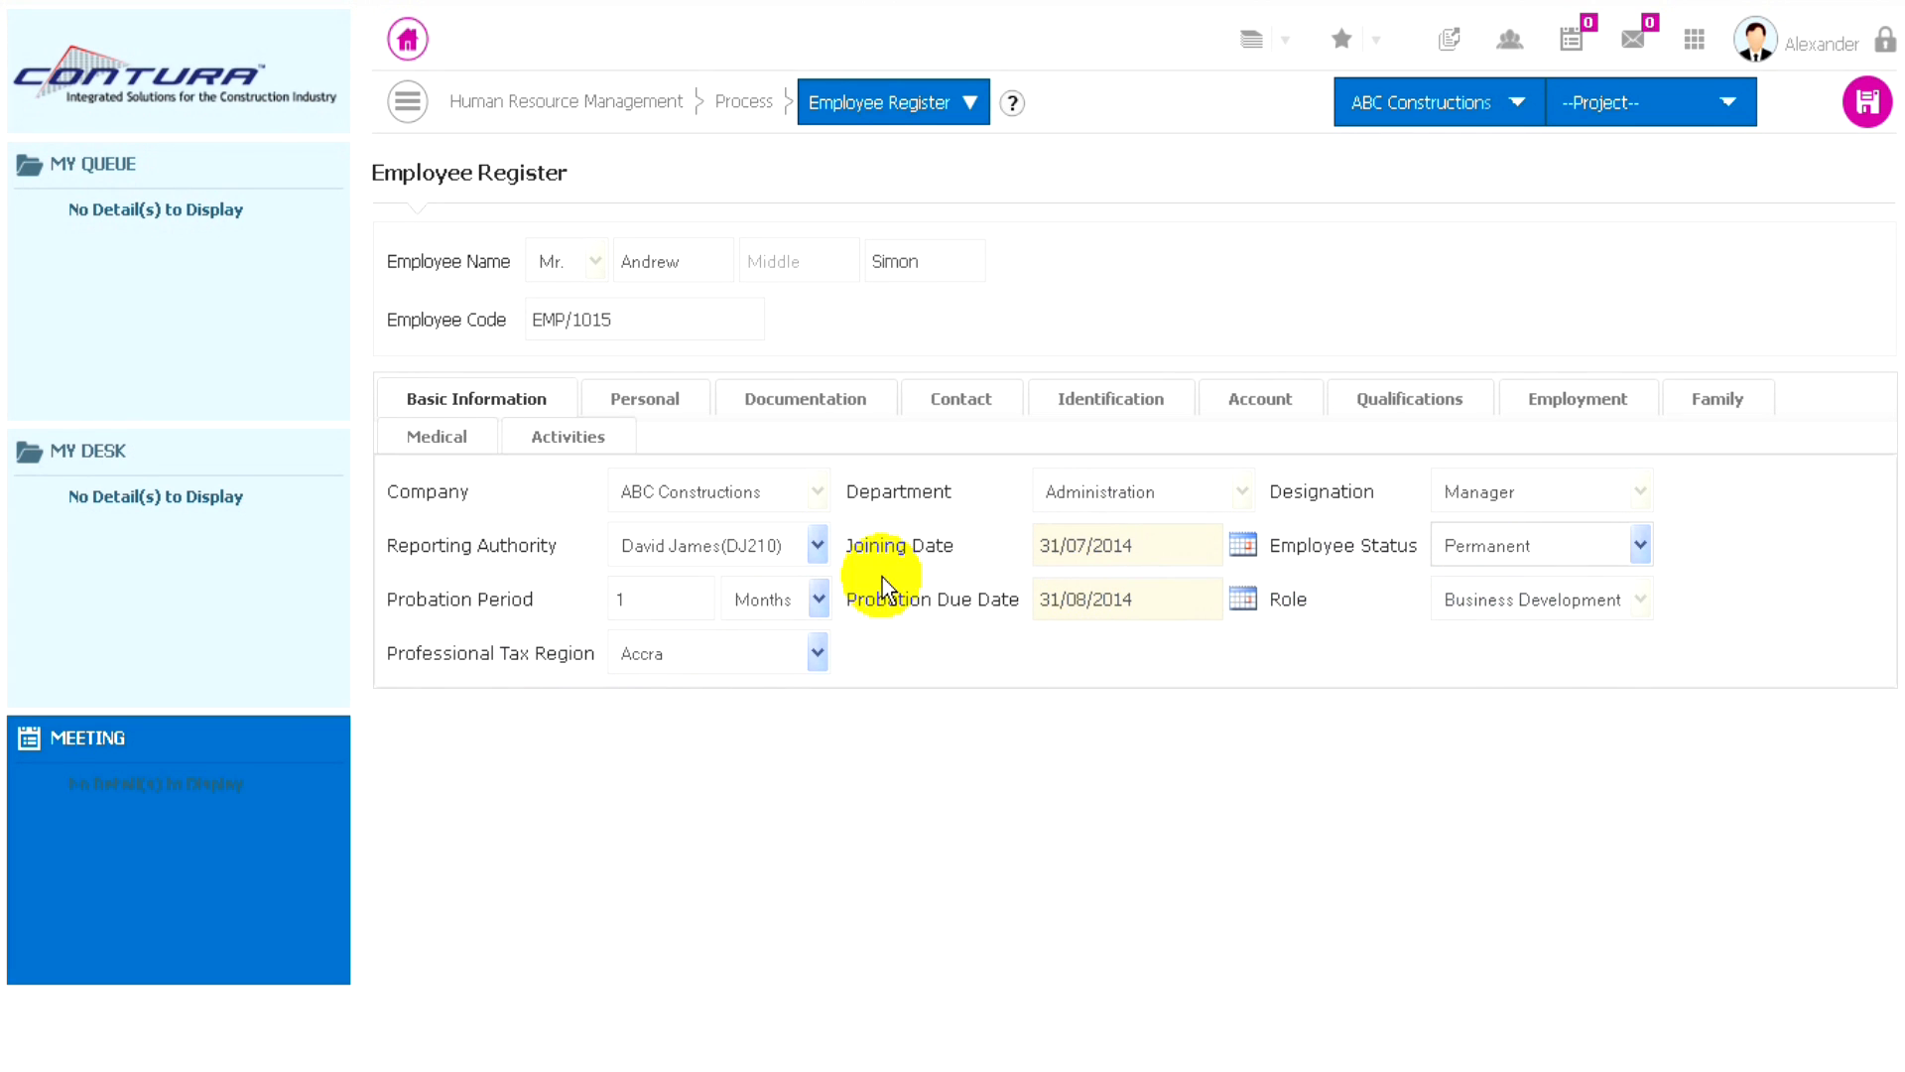
- In the employee's medical details, enter the personal physician's name with the title Mr. and the physician's phone number
{"action": "left_click", "coordinate": [440, 444]}
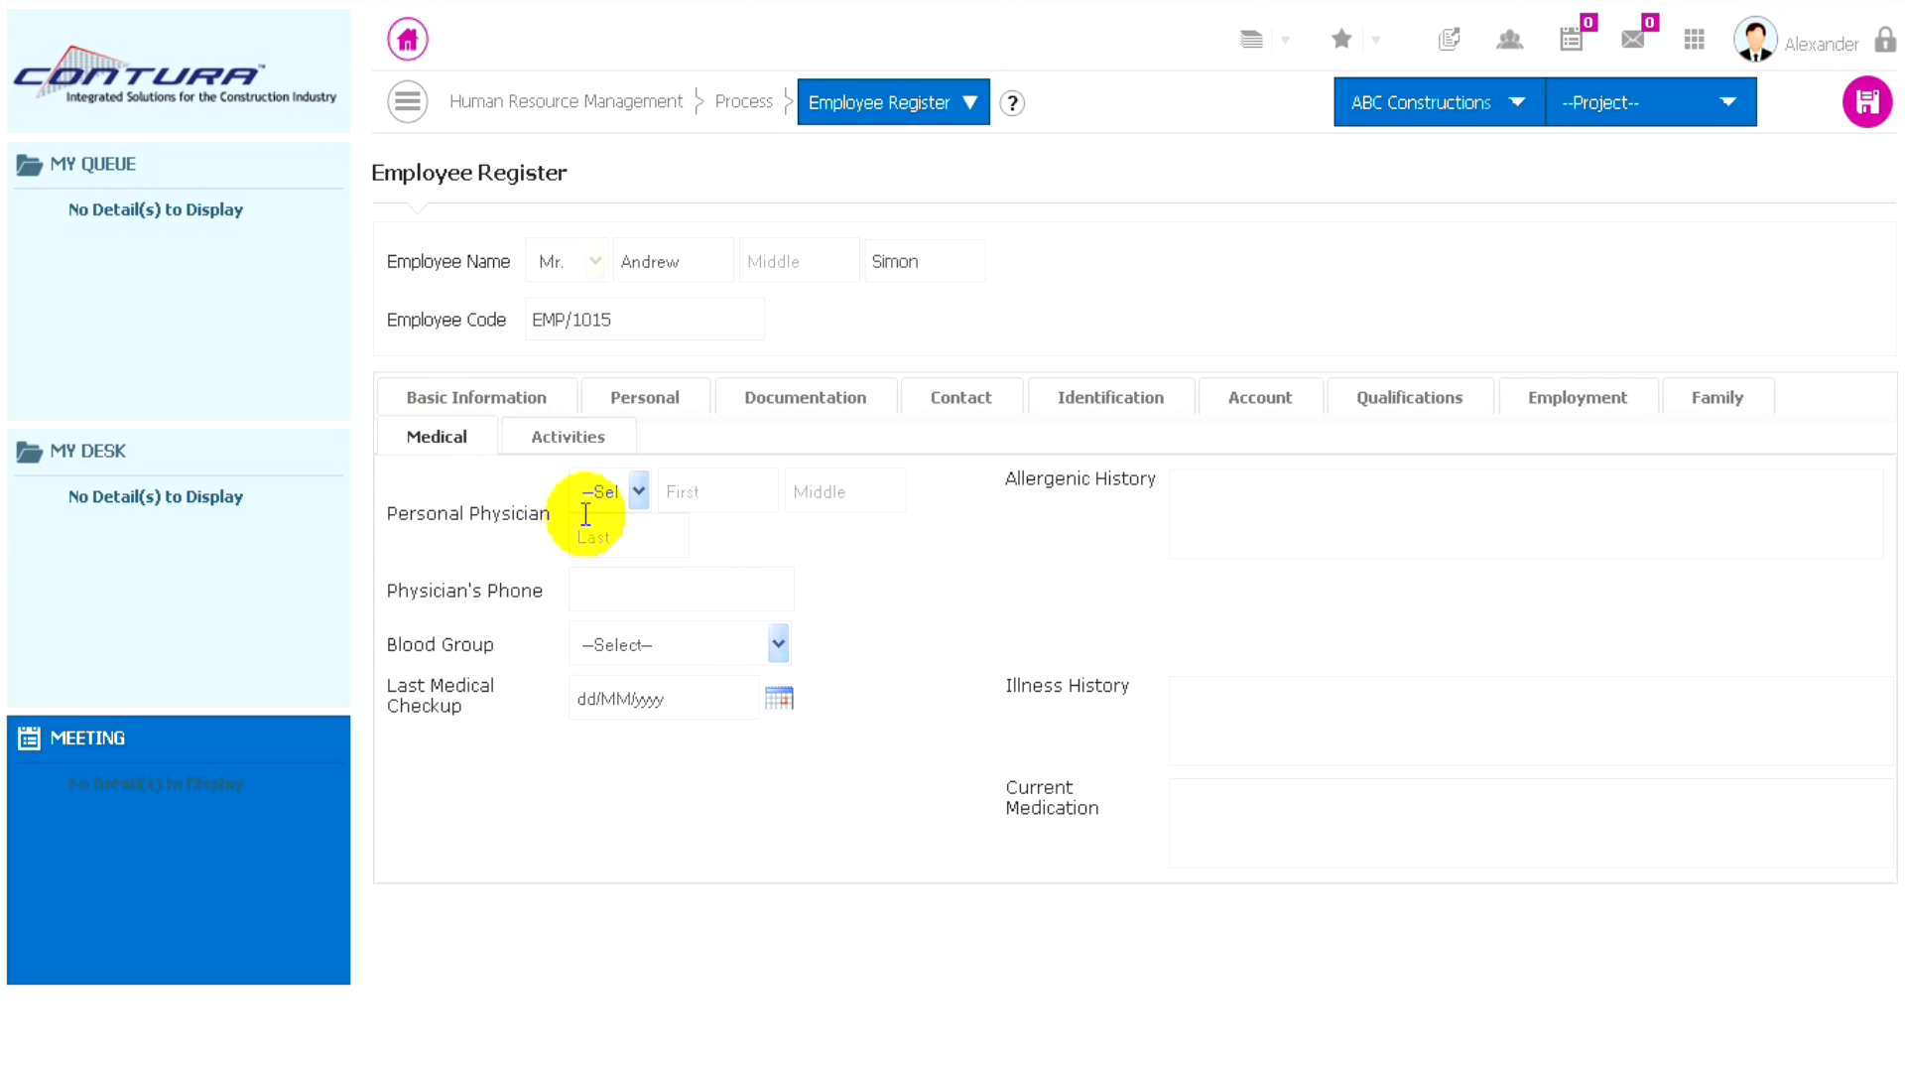
{"action": "left_click", "coordinate": [638, 487]}
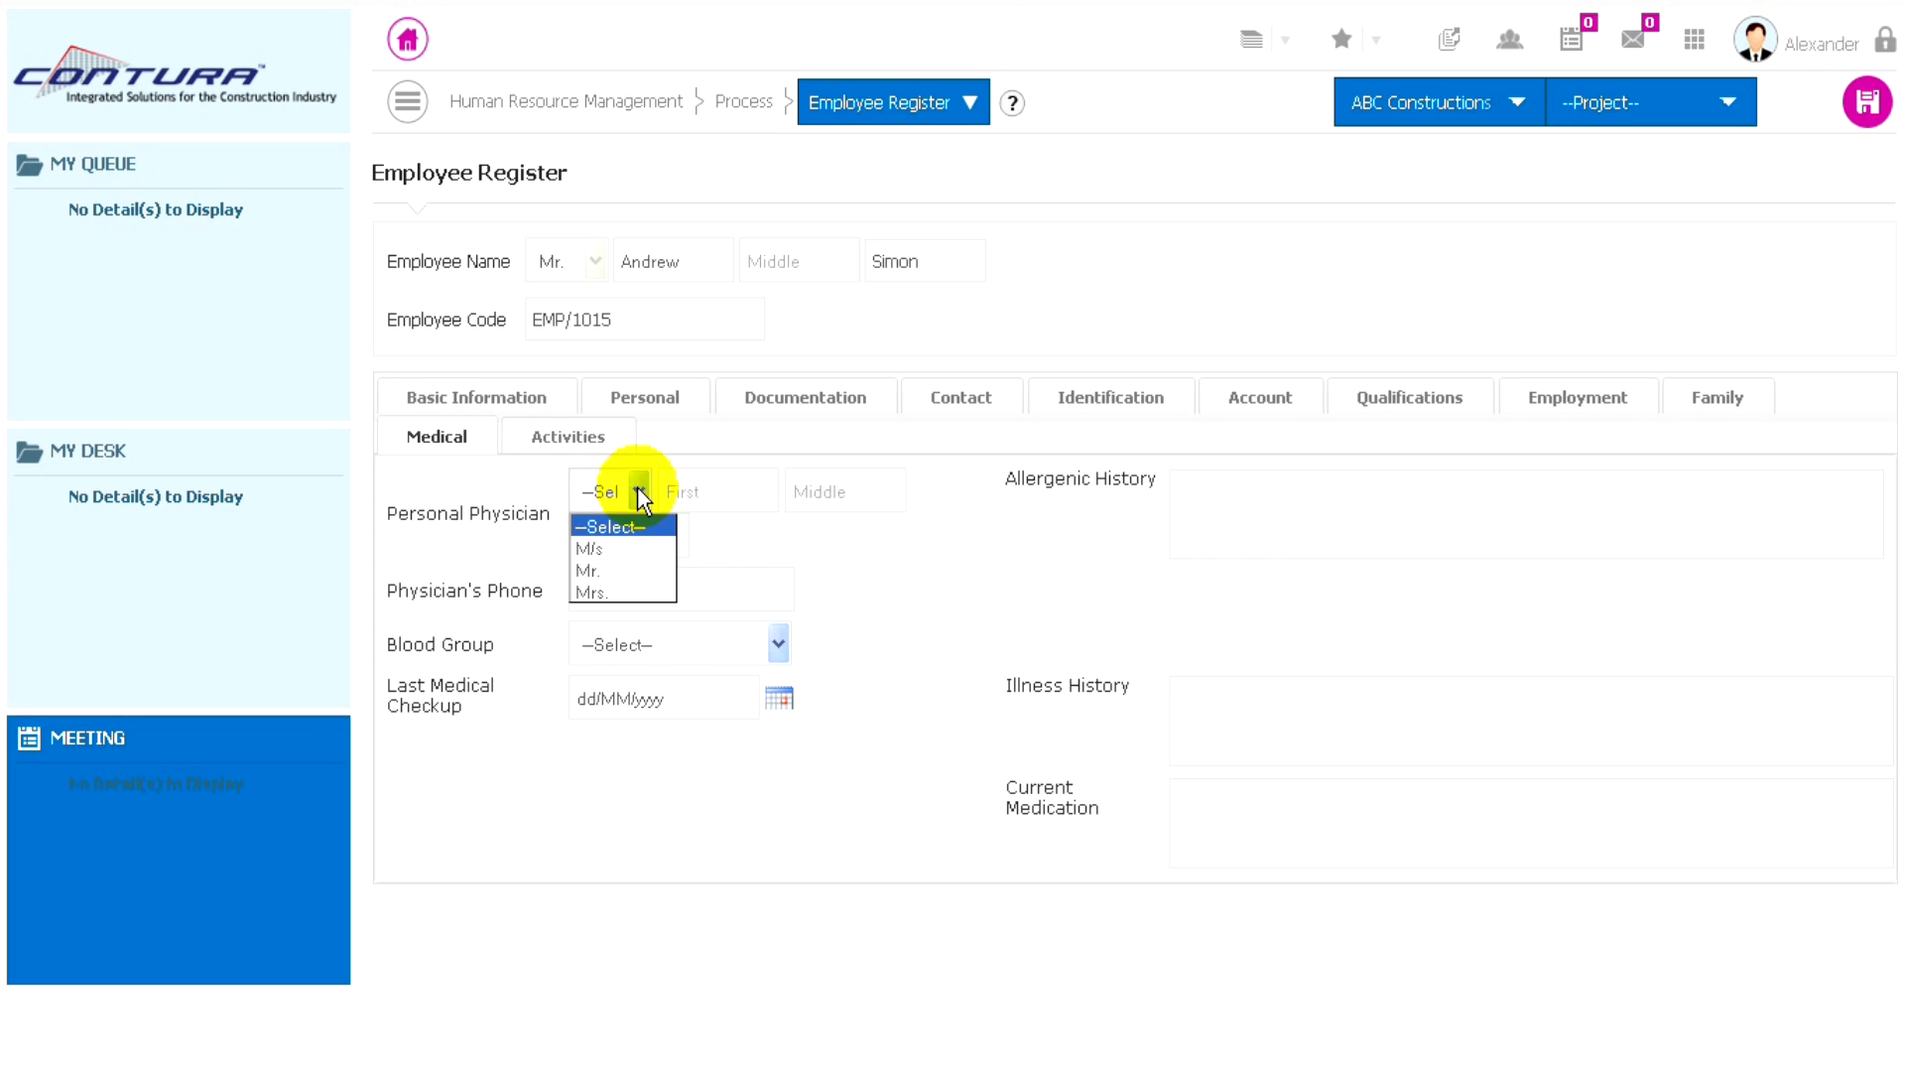
{"action": "left_click", "coordinate": [606, 571]}
{"action": "left_click", "coordinate": [705, 493]}
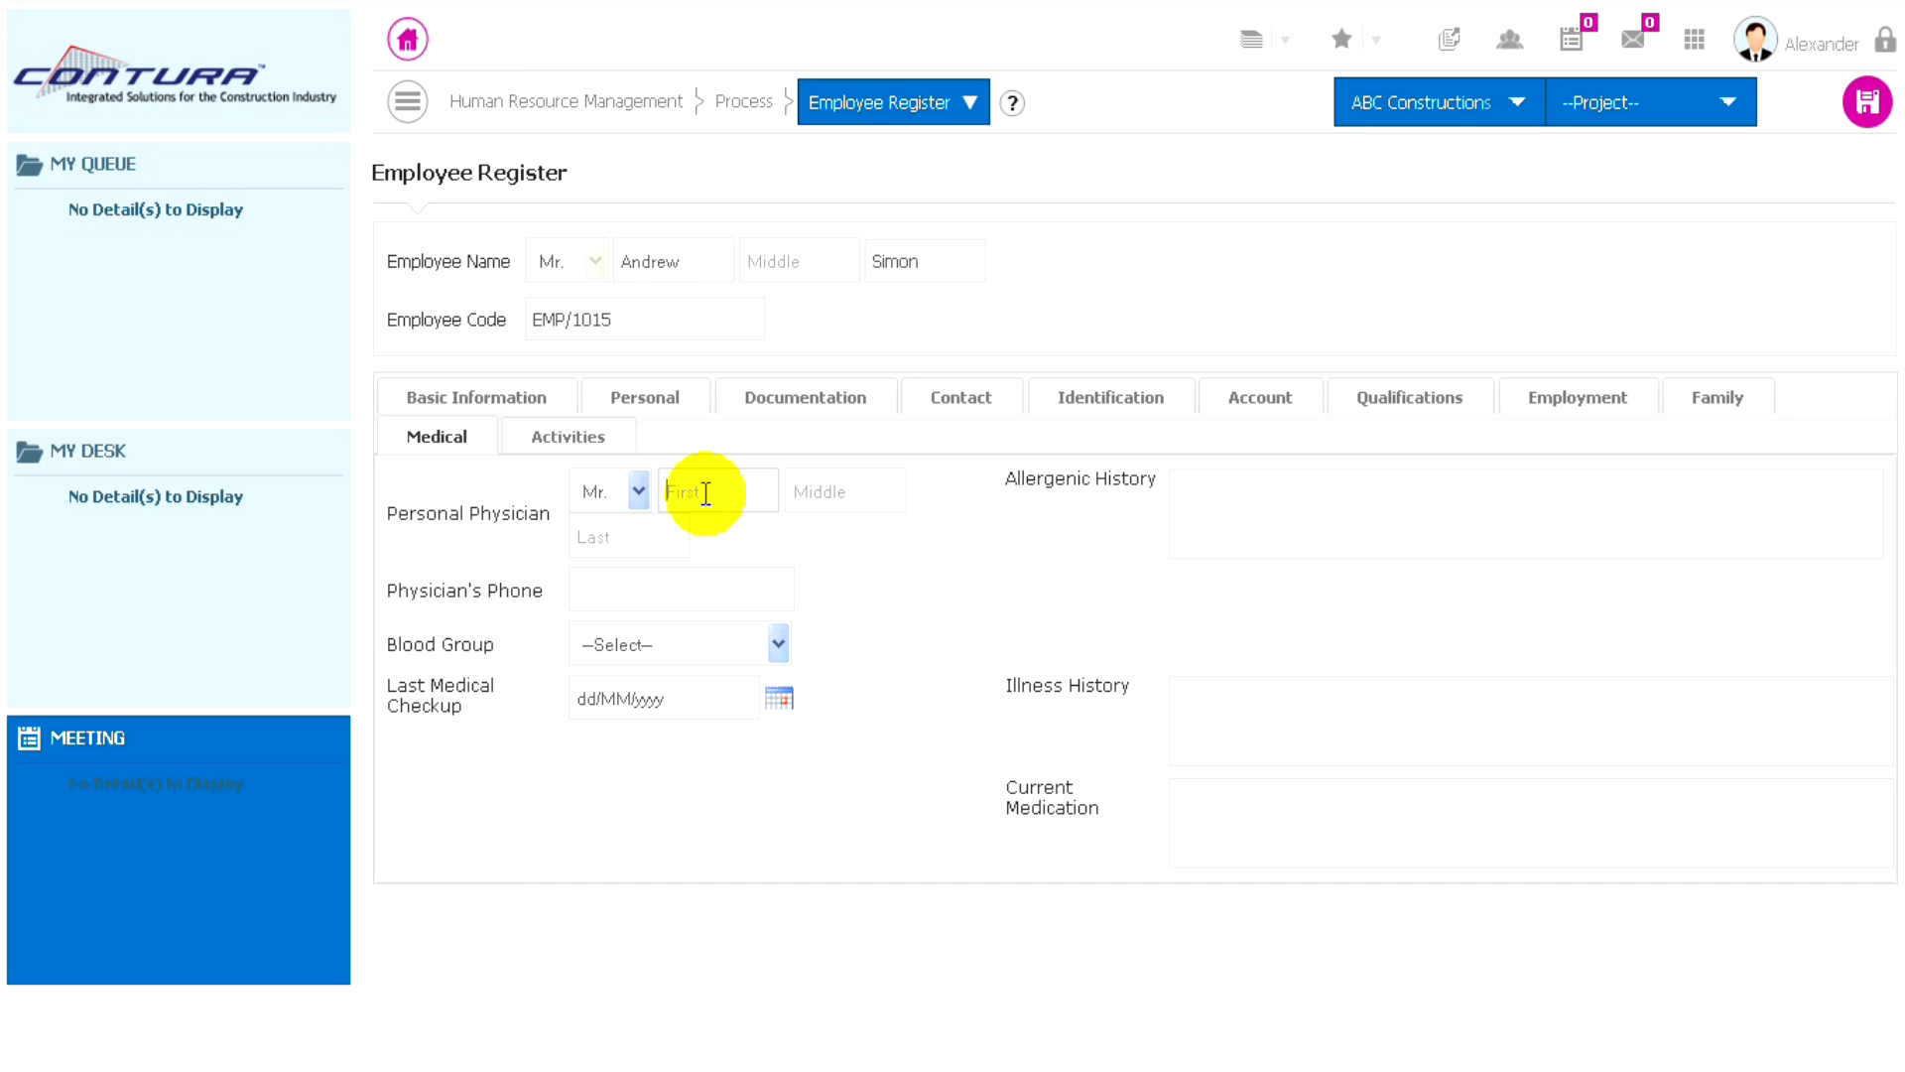
{"action": "type", "text": "JOhn"}
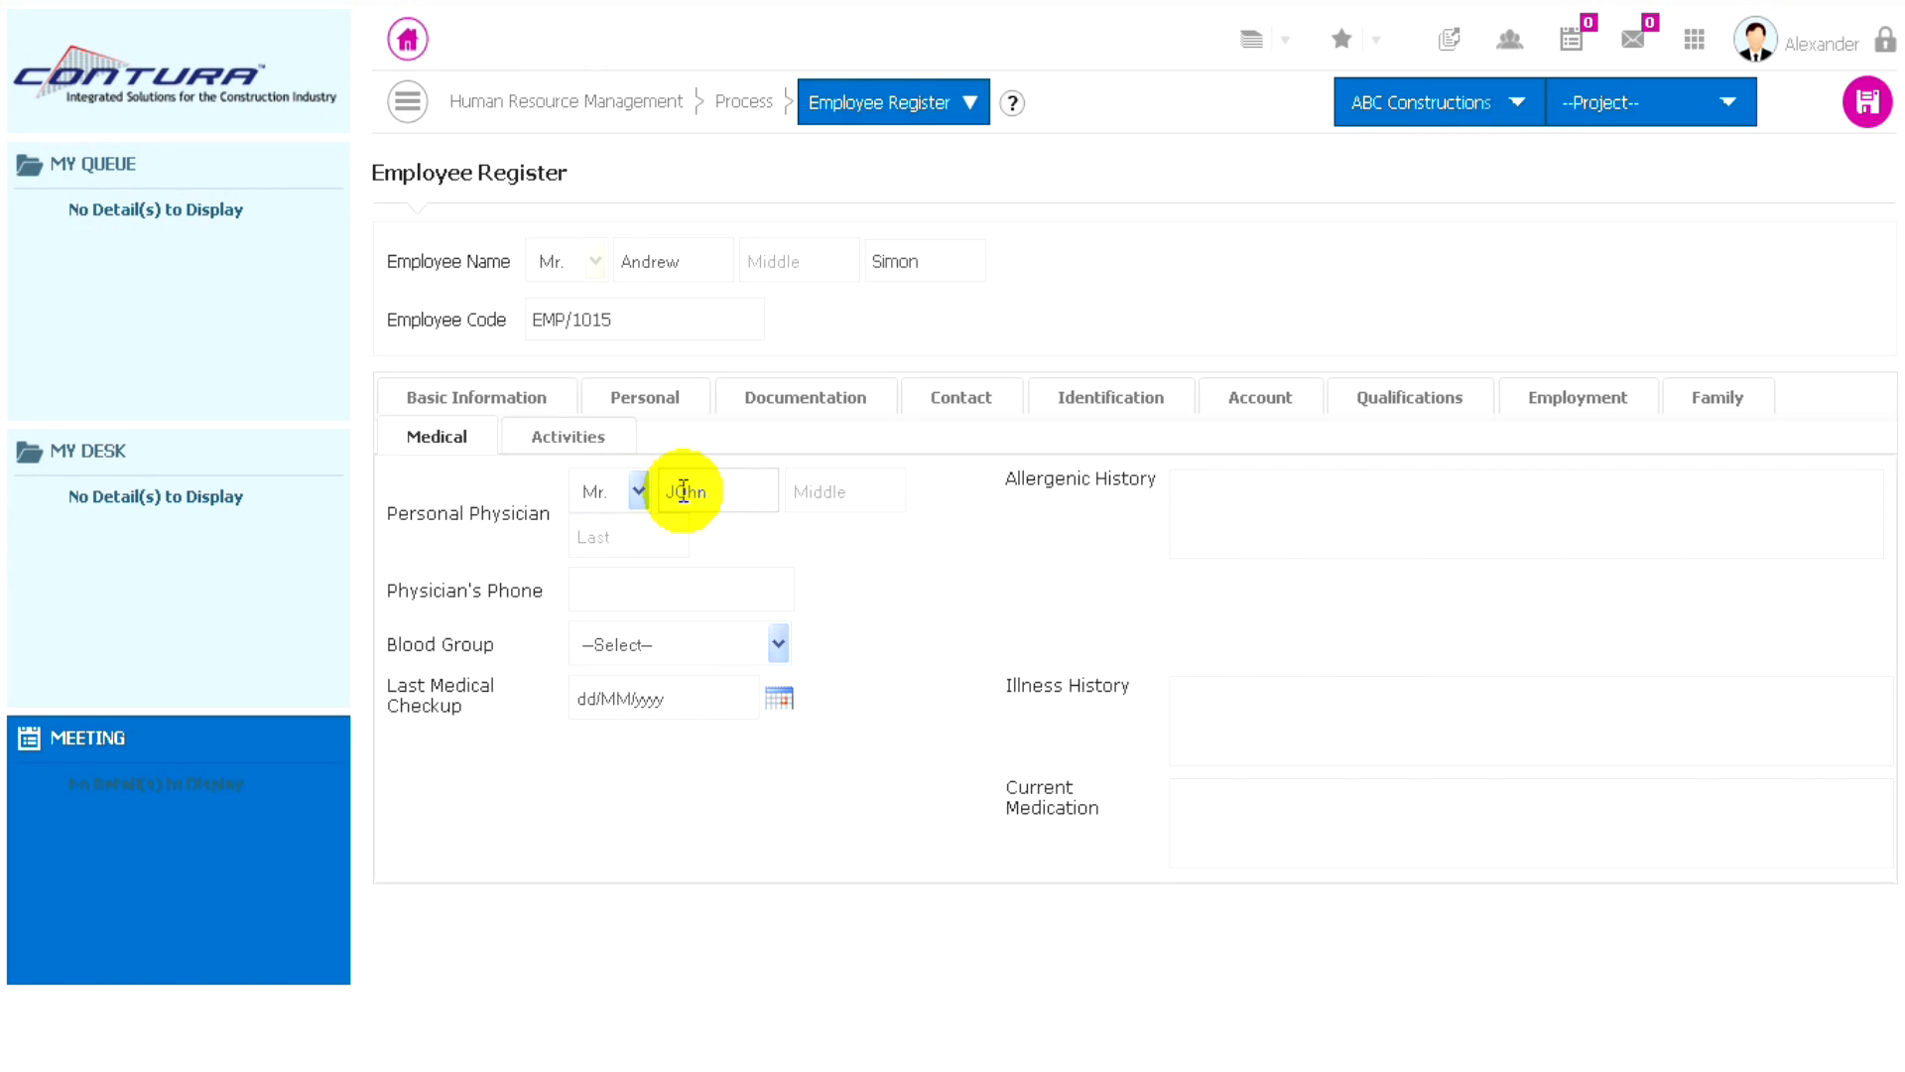
{"action": "left_click", "coordinate": [692, 498]}
{"action": "key", "text": "BackSpace"}
{"action": "type", "text": "o"}
{"action": "left_click", "coordinate": [821, 497]}
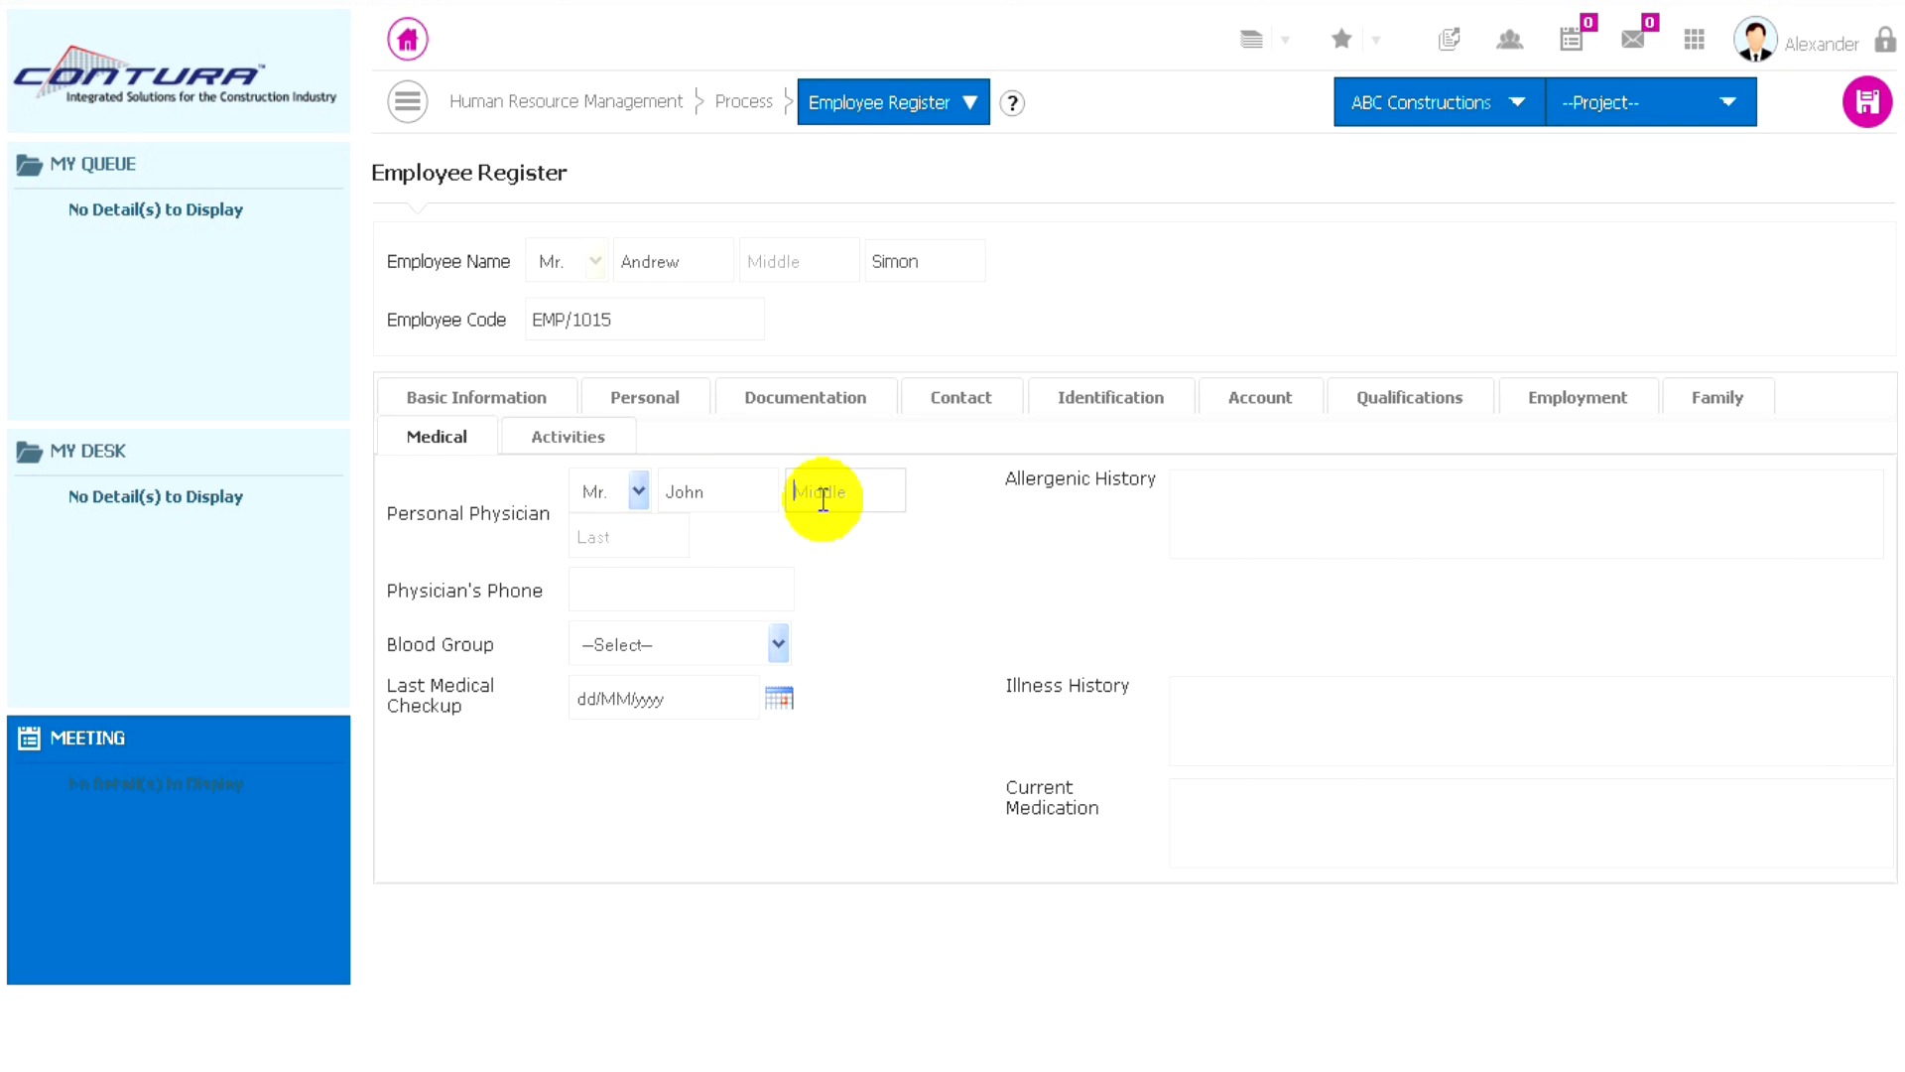
{"action": "left_click", "coordinate": [596, 599]}
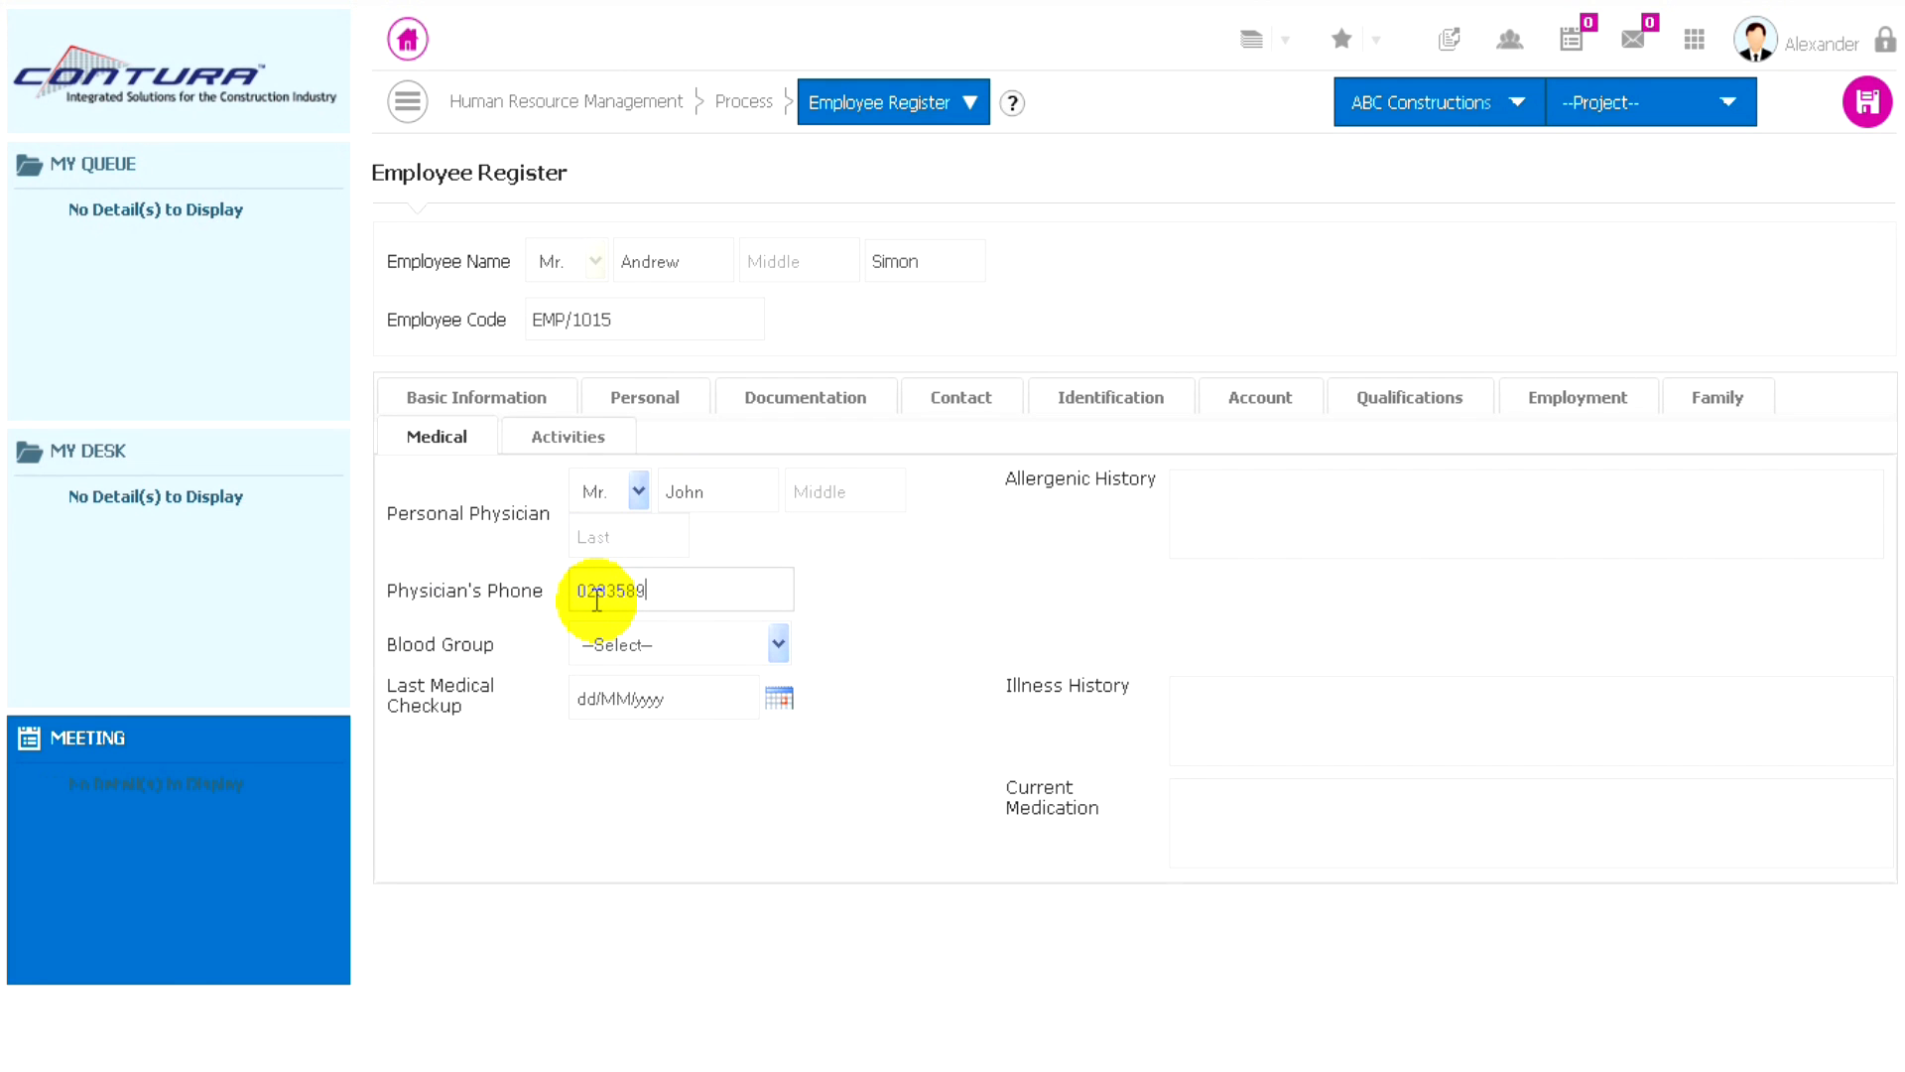
- Set the employee's blood group to O+ and the last medical checkup date to 30/03/2014
{"action": "left_click", "coordinate": [753, 643]}
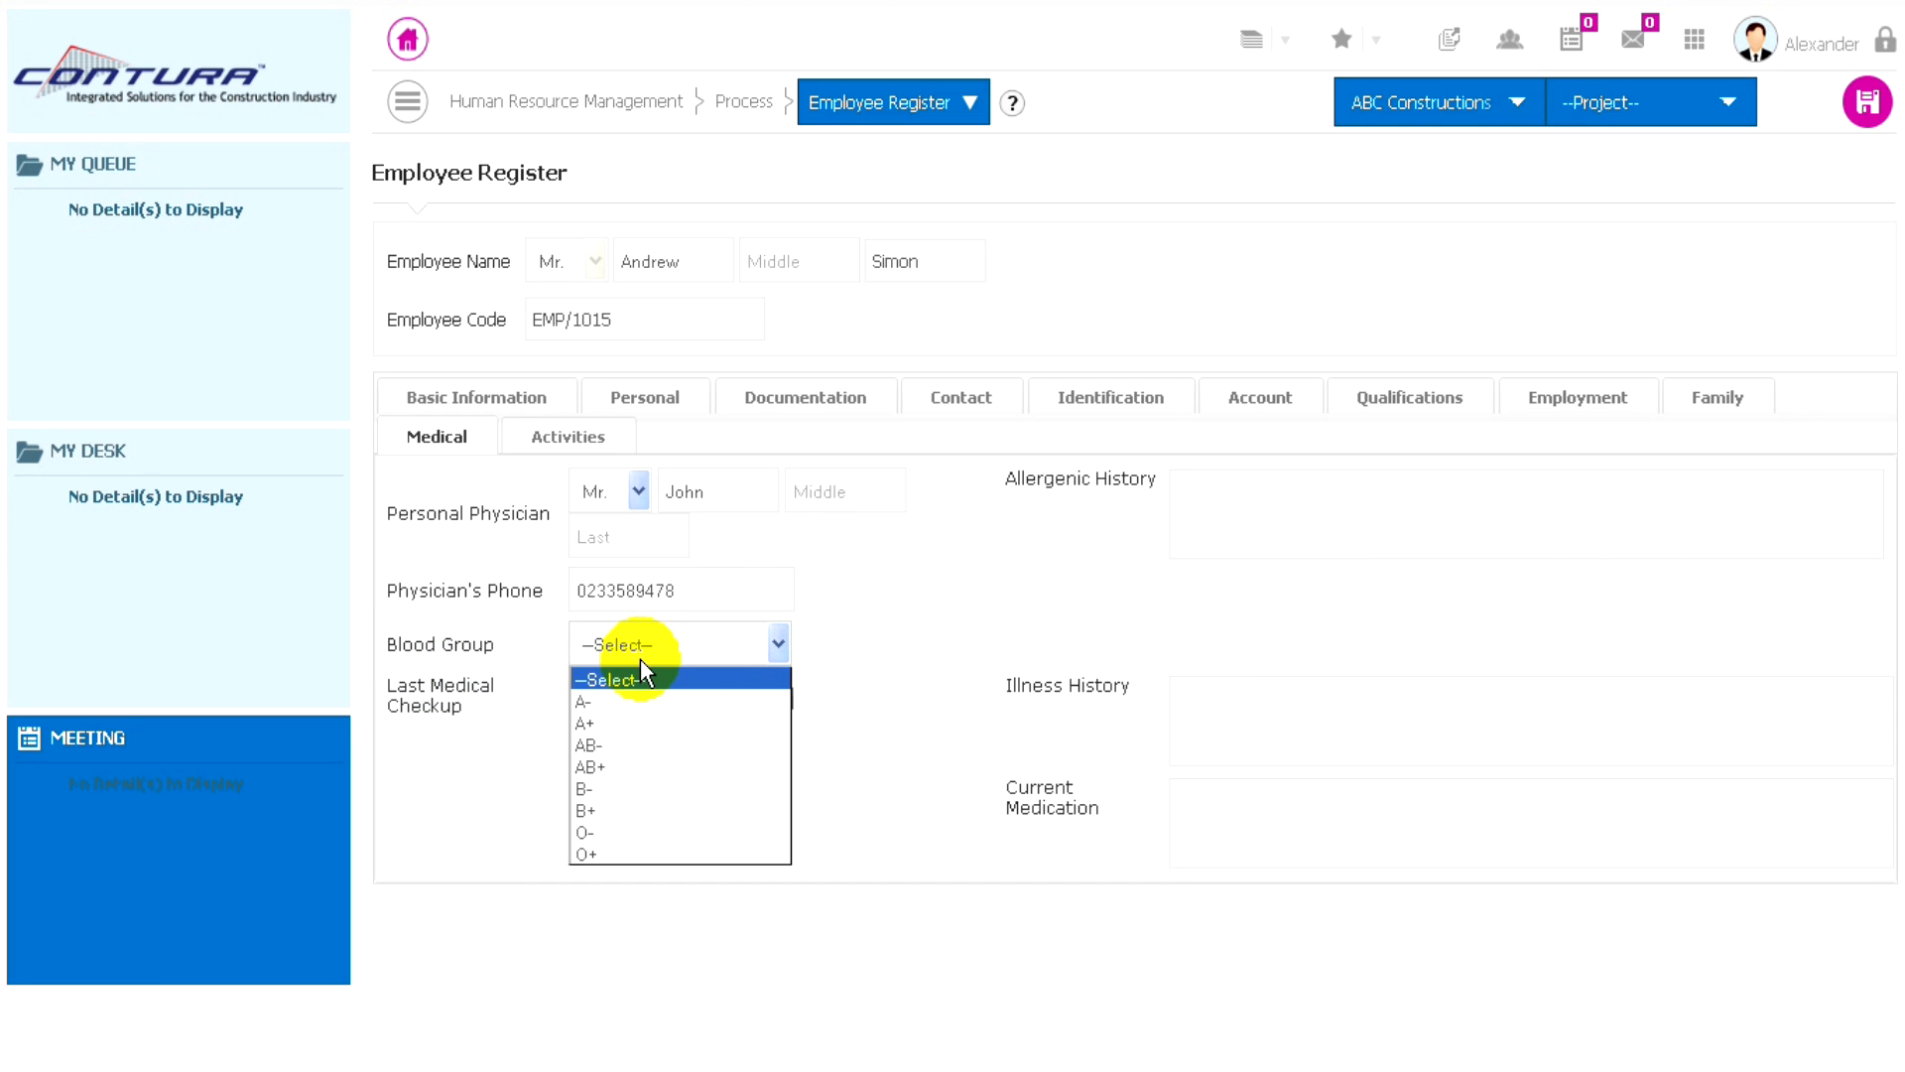
{"action": "left_click", "coordinate": [591, 855]}
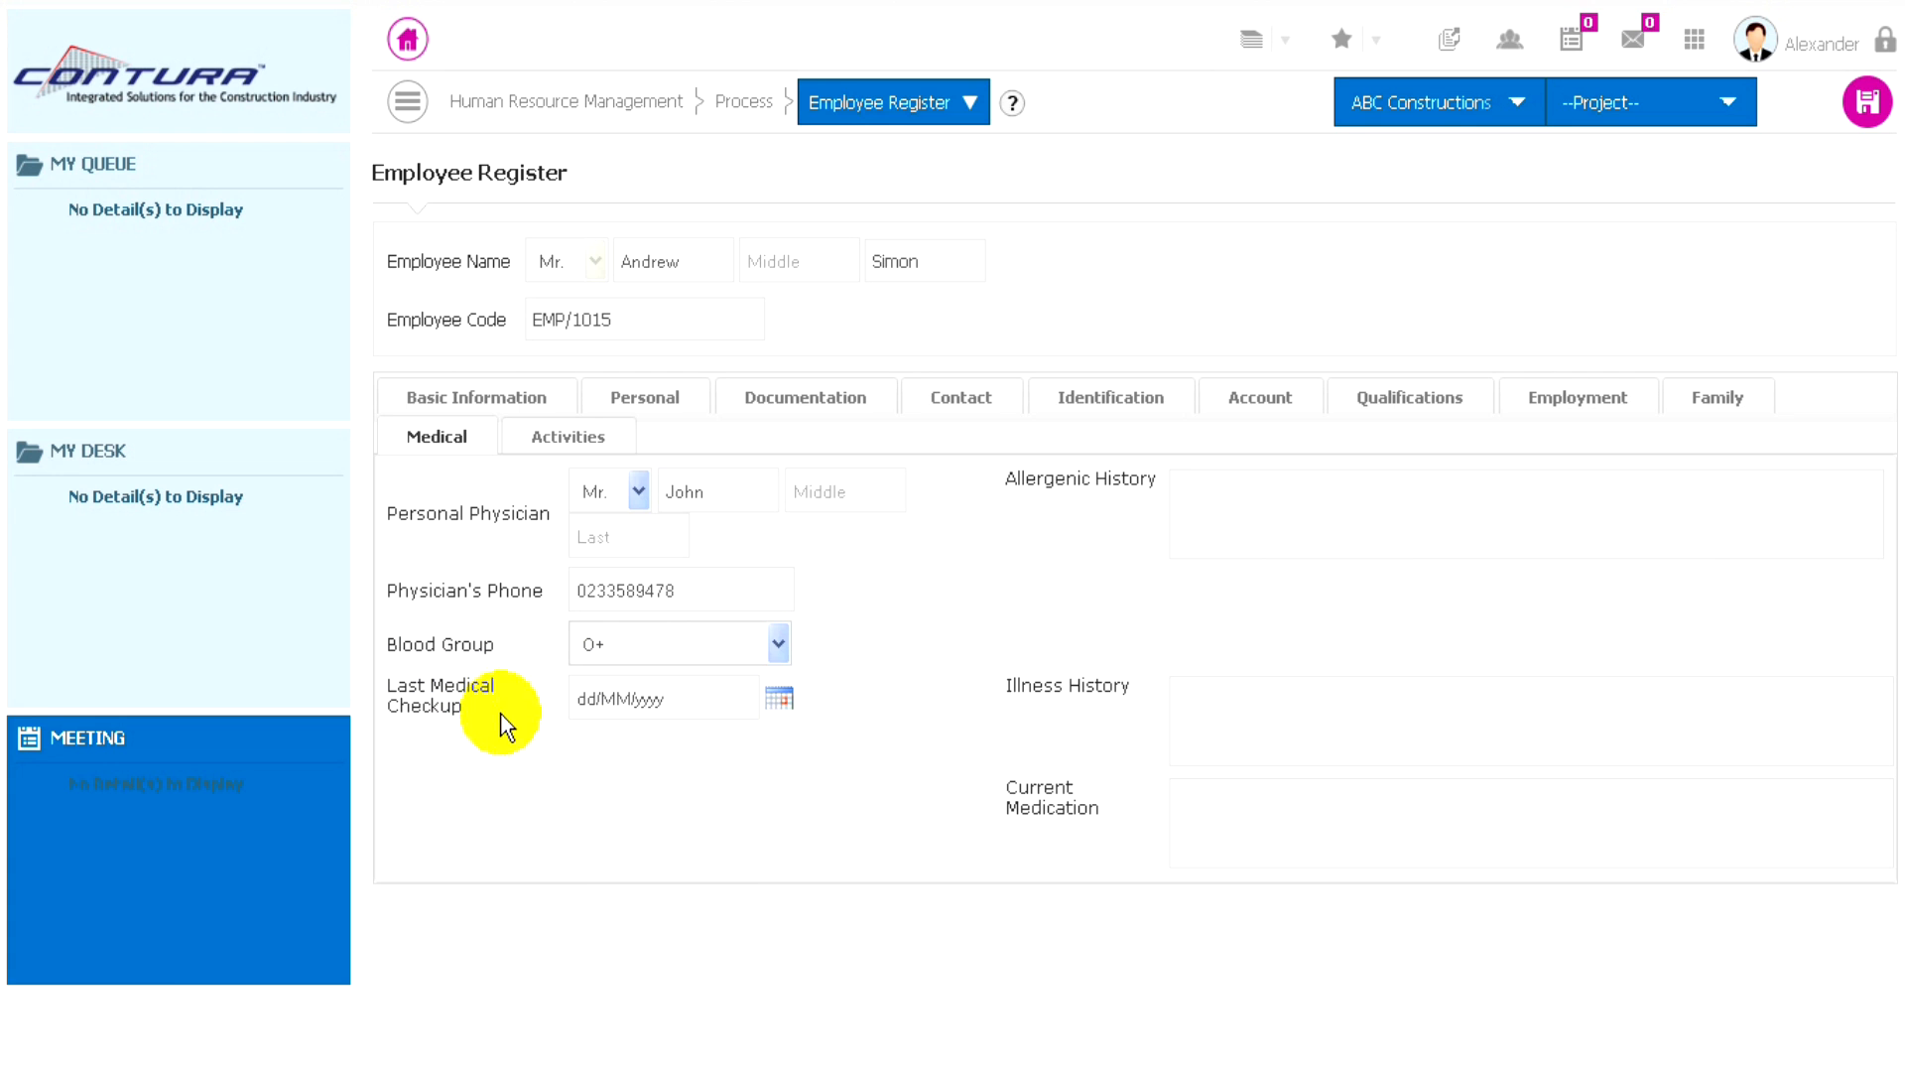
{"action": "left_click", "coordinate": [779, 697]}
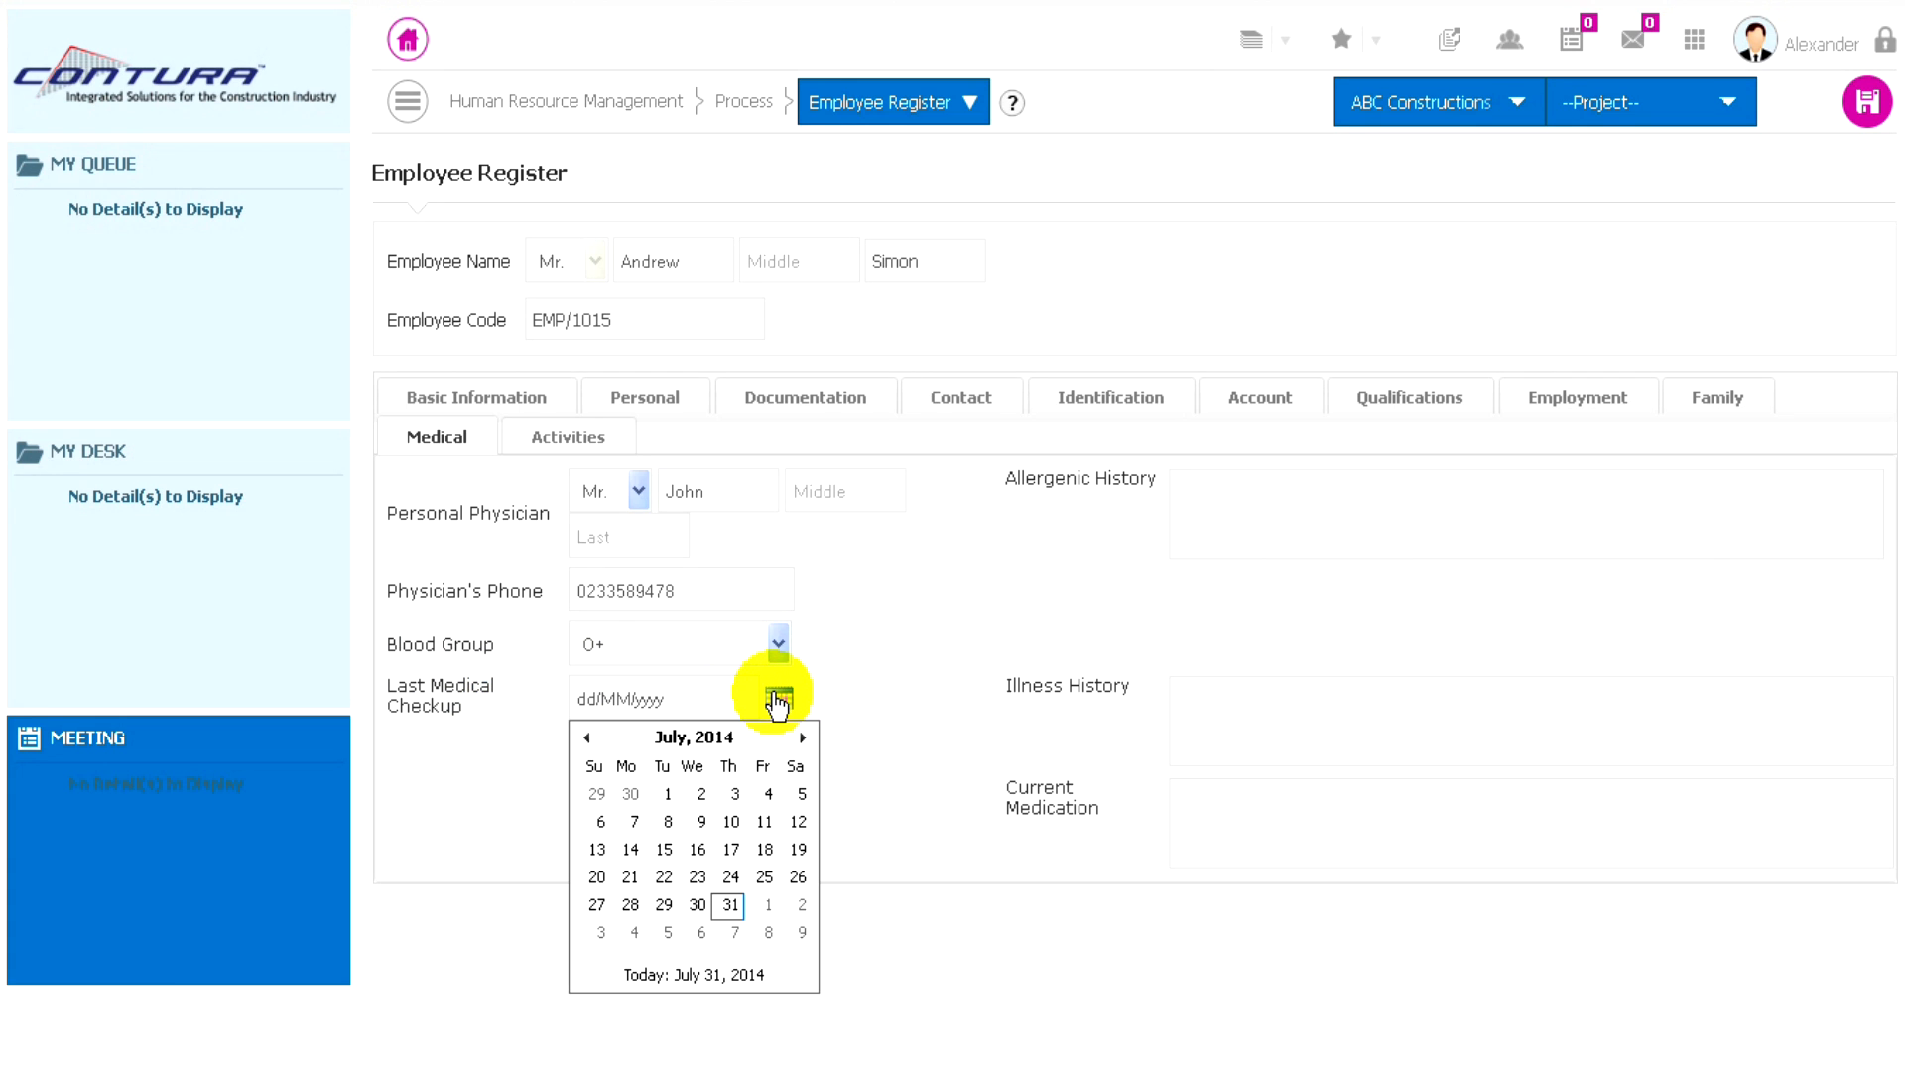
{"action": "left_click", "coordinate": [685, 736]}
{"action": "left_click", "coordinate": [724, 789]}
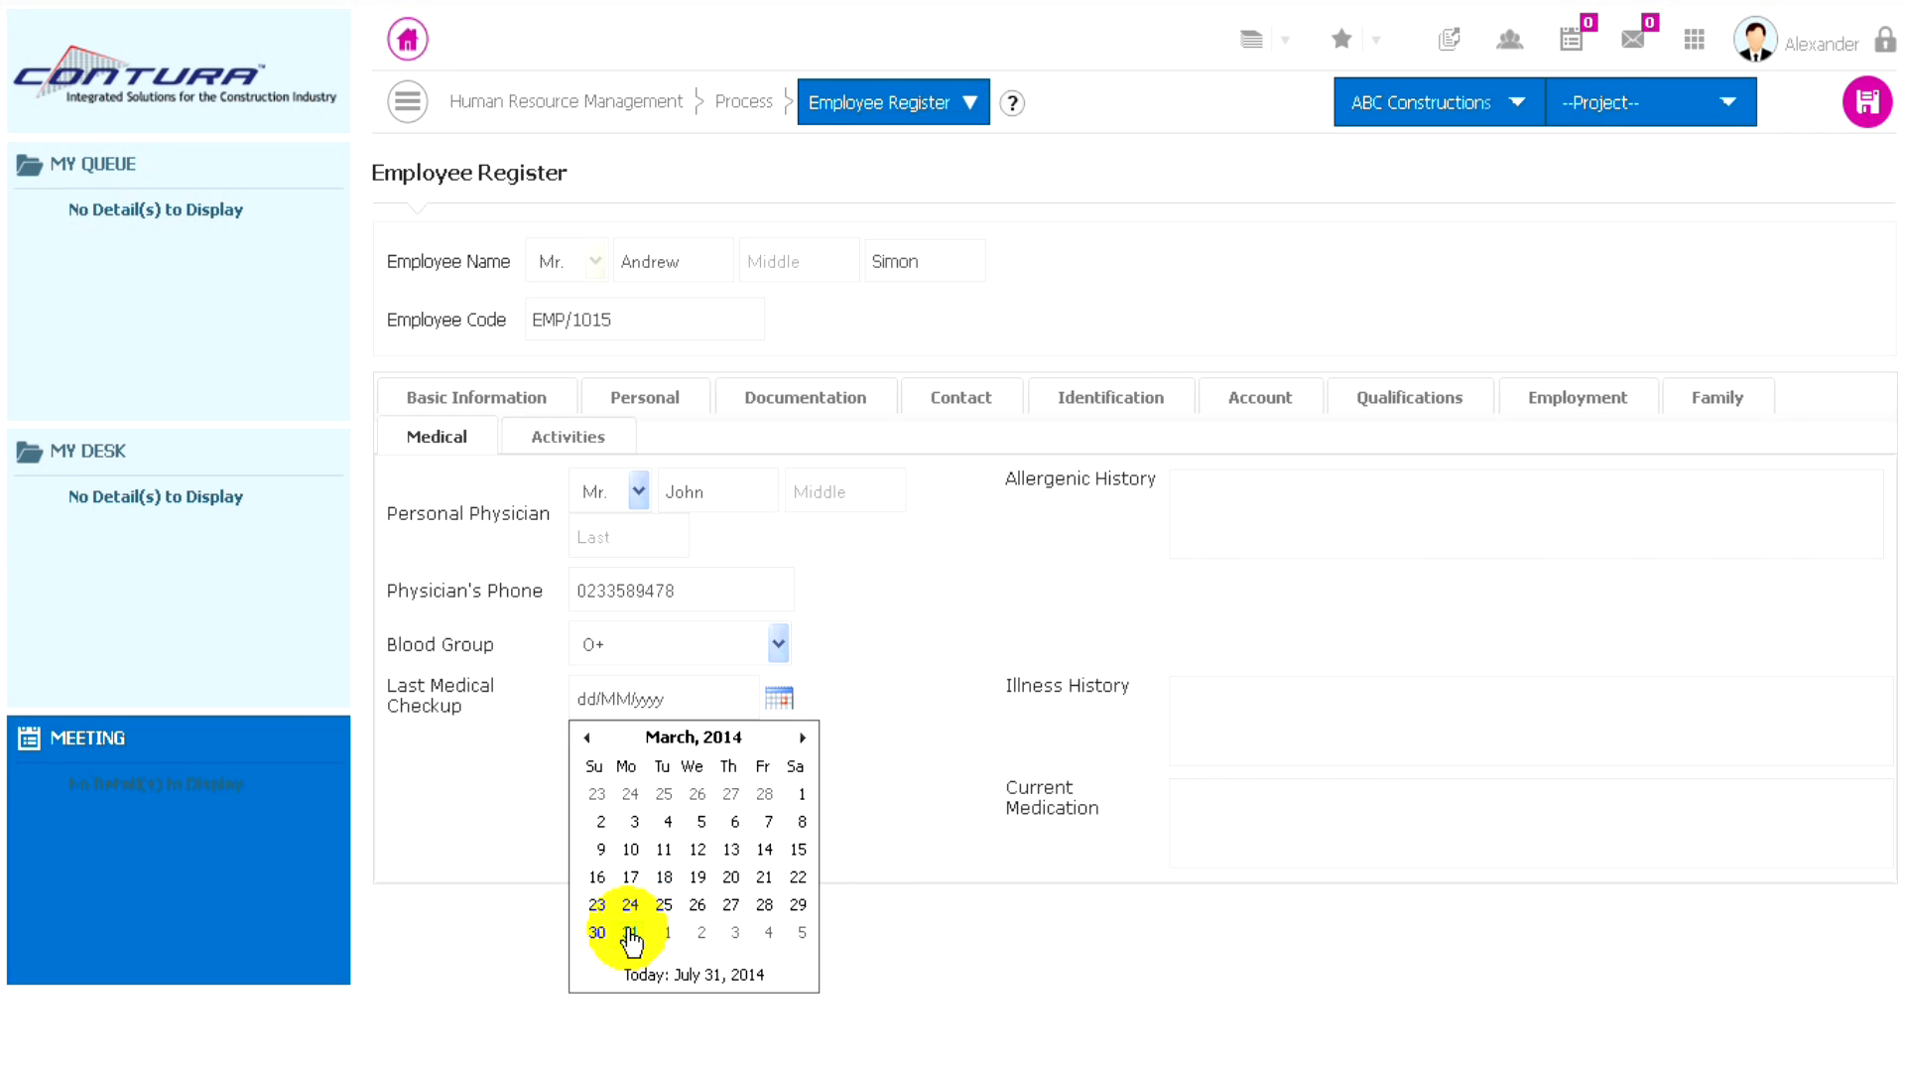
{"action": "left_click", "coordinate": [596, 933]}
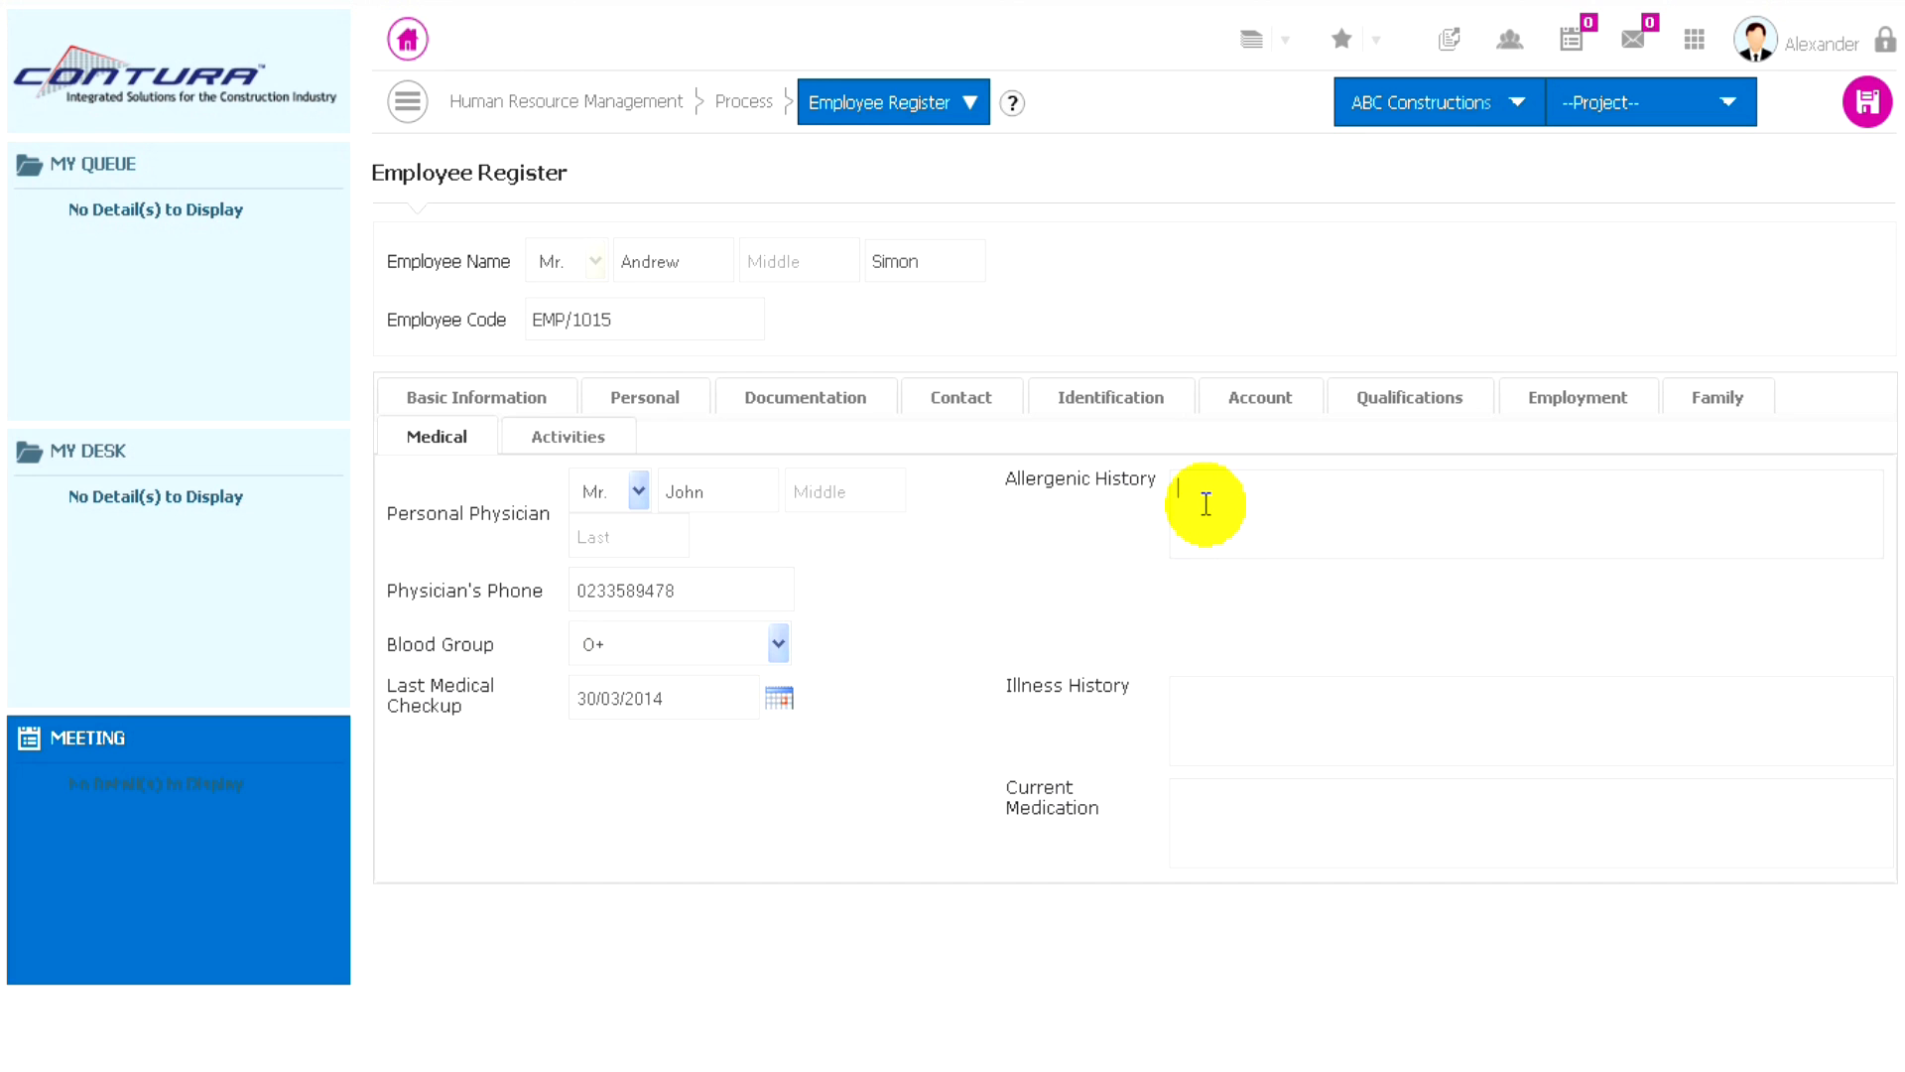
- Enter NIL for the employee's allergenic history, illness history and current medication
{"action": "type", "text": "NIL"}
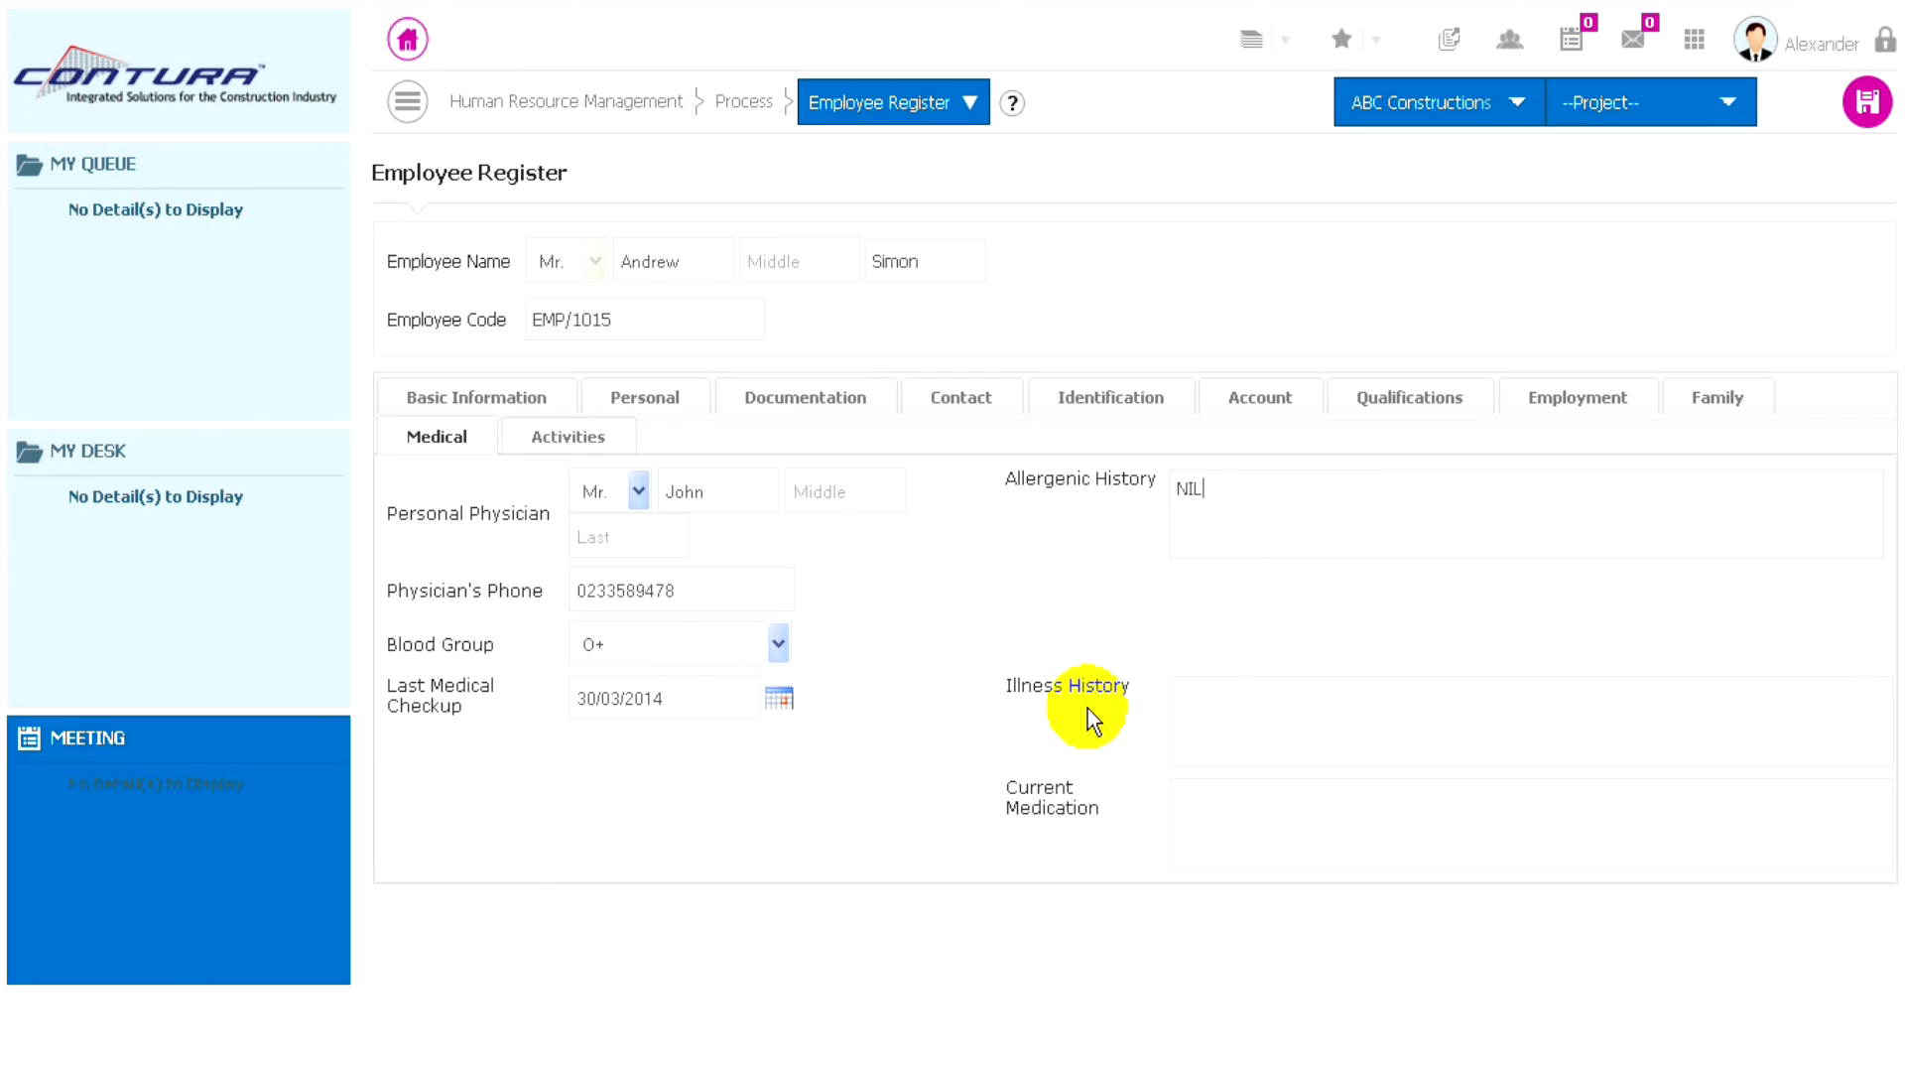
{"action": "left_click", "coordinate": [1219, 715]}
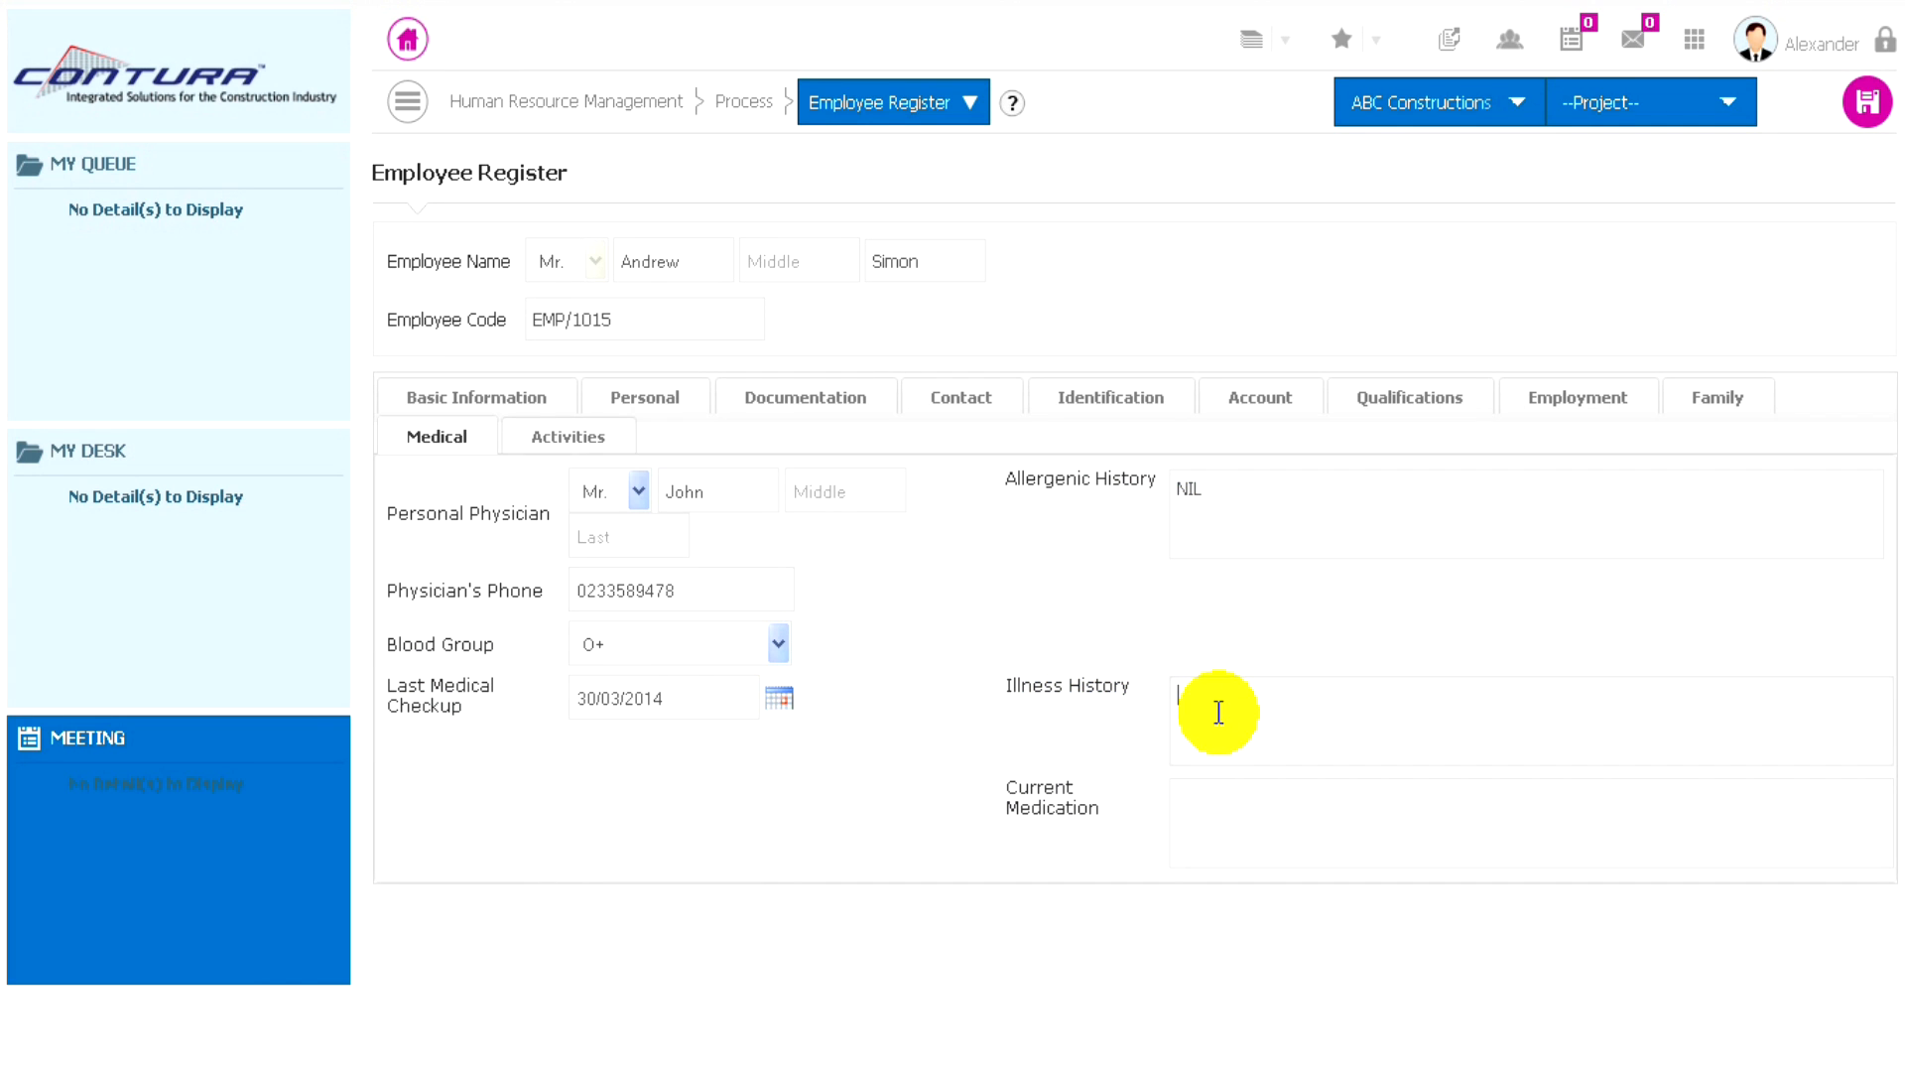
{"action": "type", "text": "NIL"}
{"action": "left_click", "coordinate": [1199, 807]}
{"action": "type", "text": "NIL"}
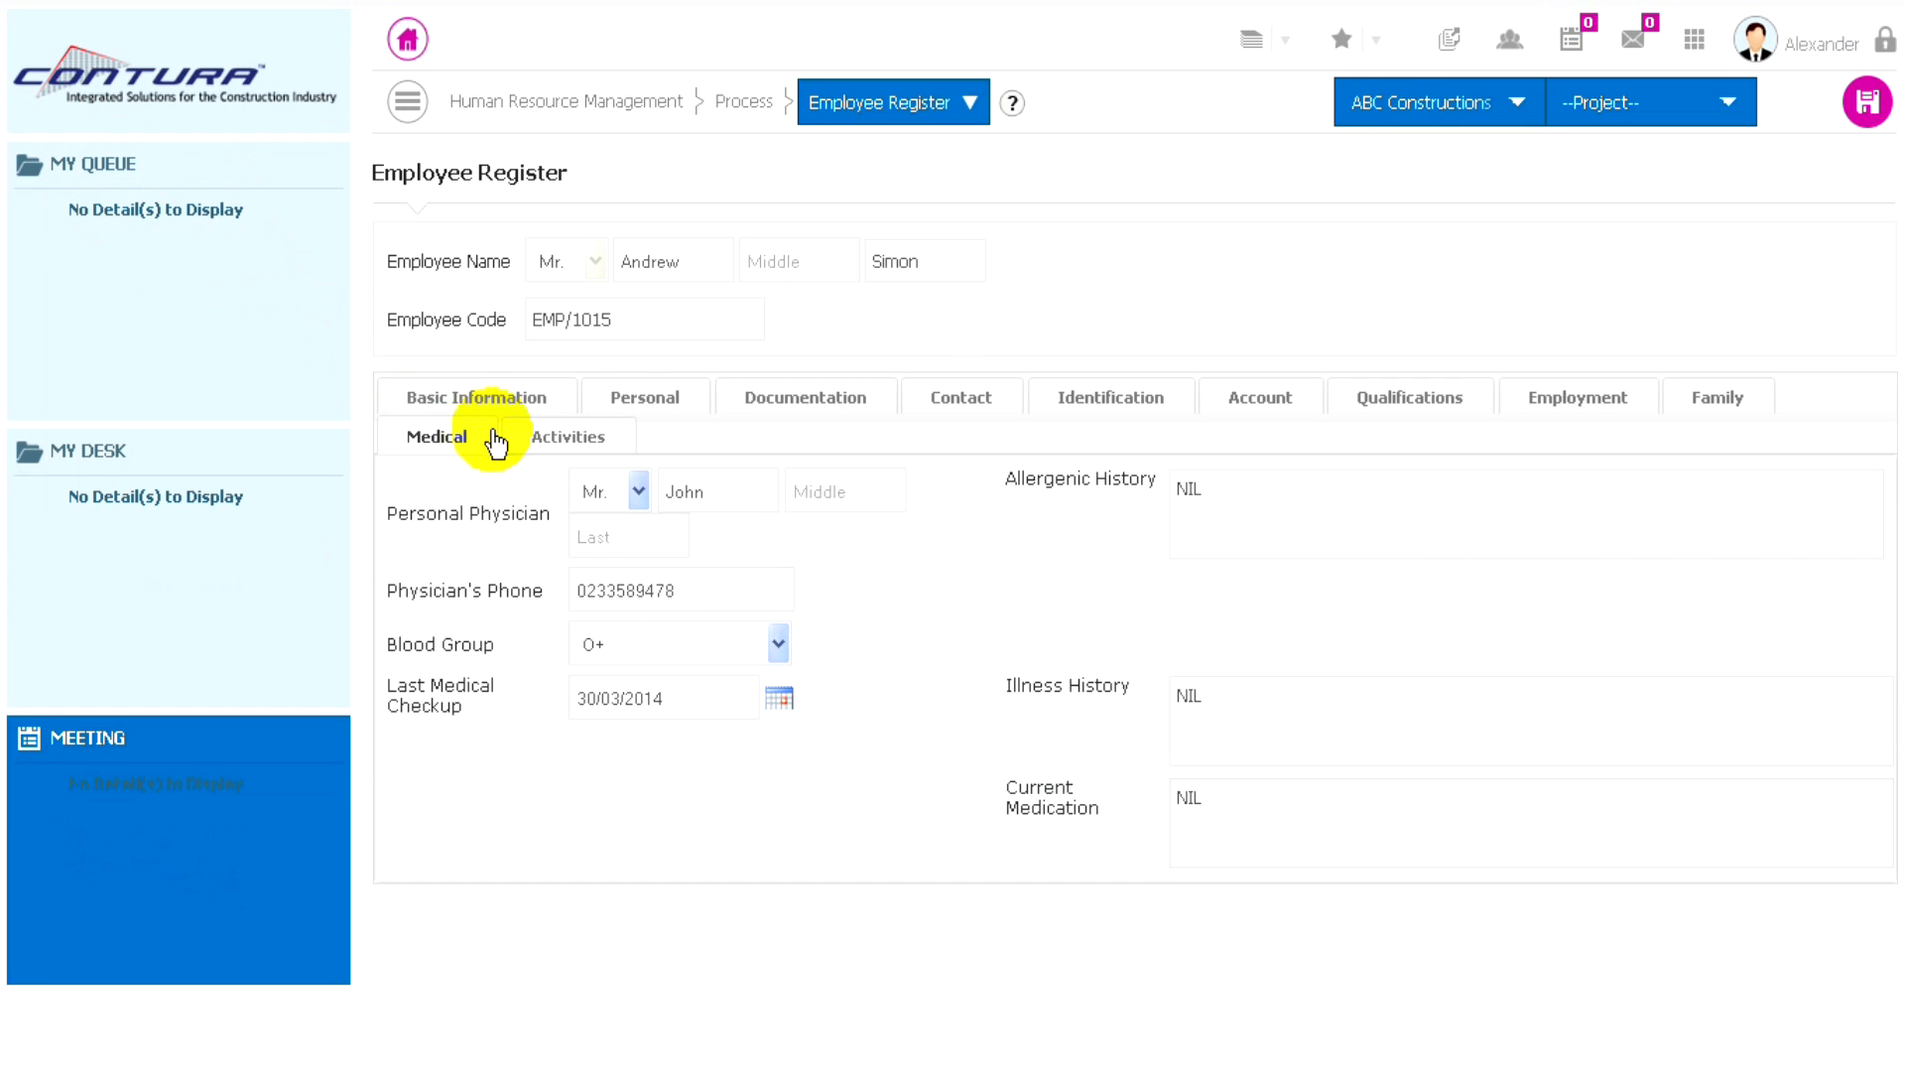
- Enter NIL as the name of the employee's first activity, and view the personal details and documentation sections
{"action": "left_click", "coordinate": [557, 441]}
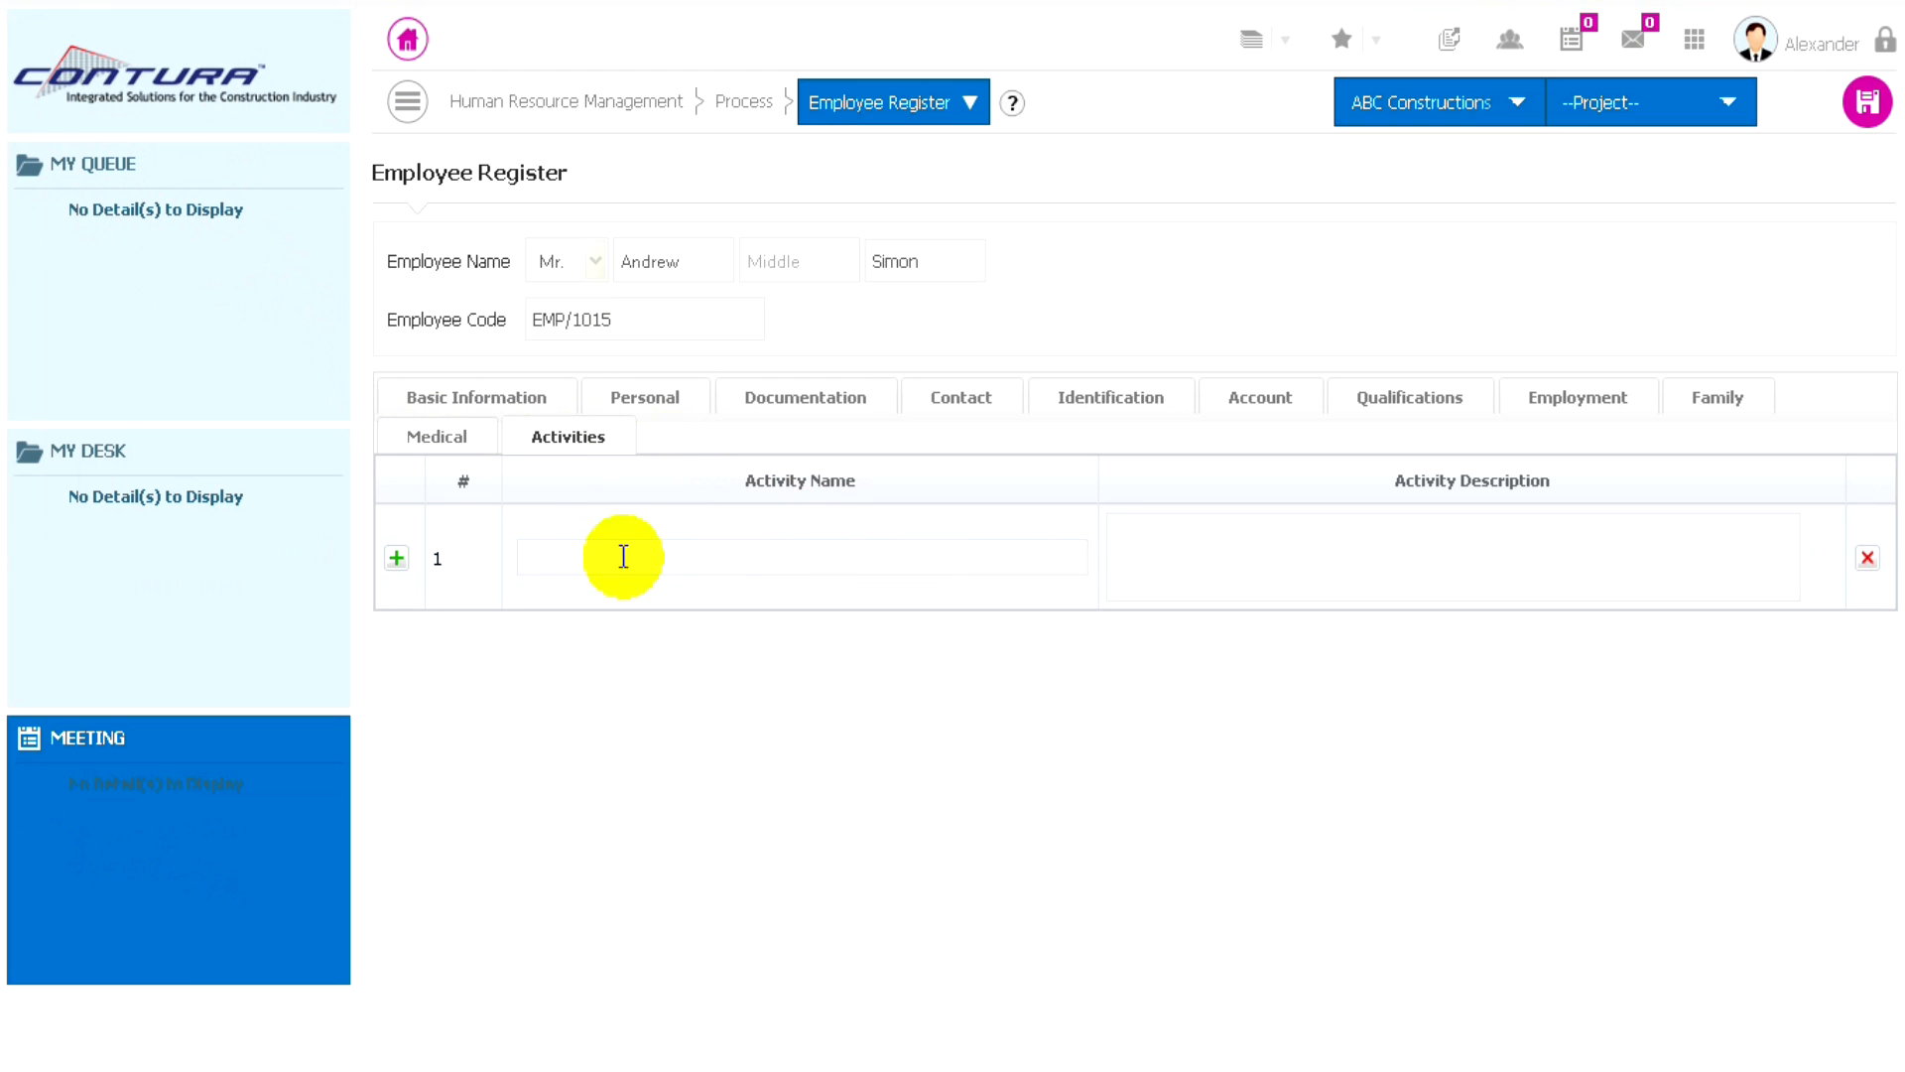
{"action": "left_click", "coordinate": [590, 558]}
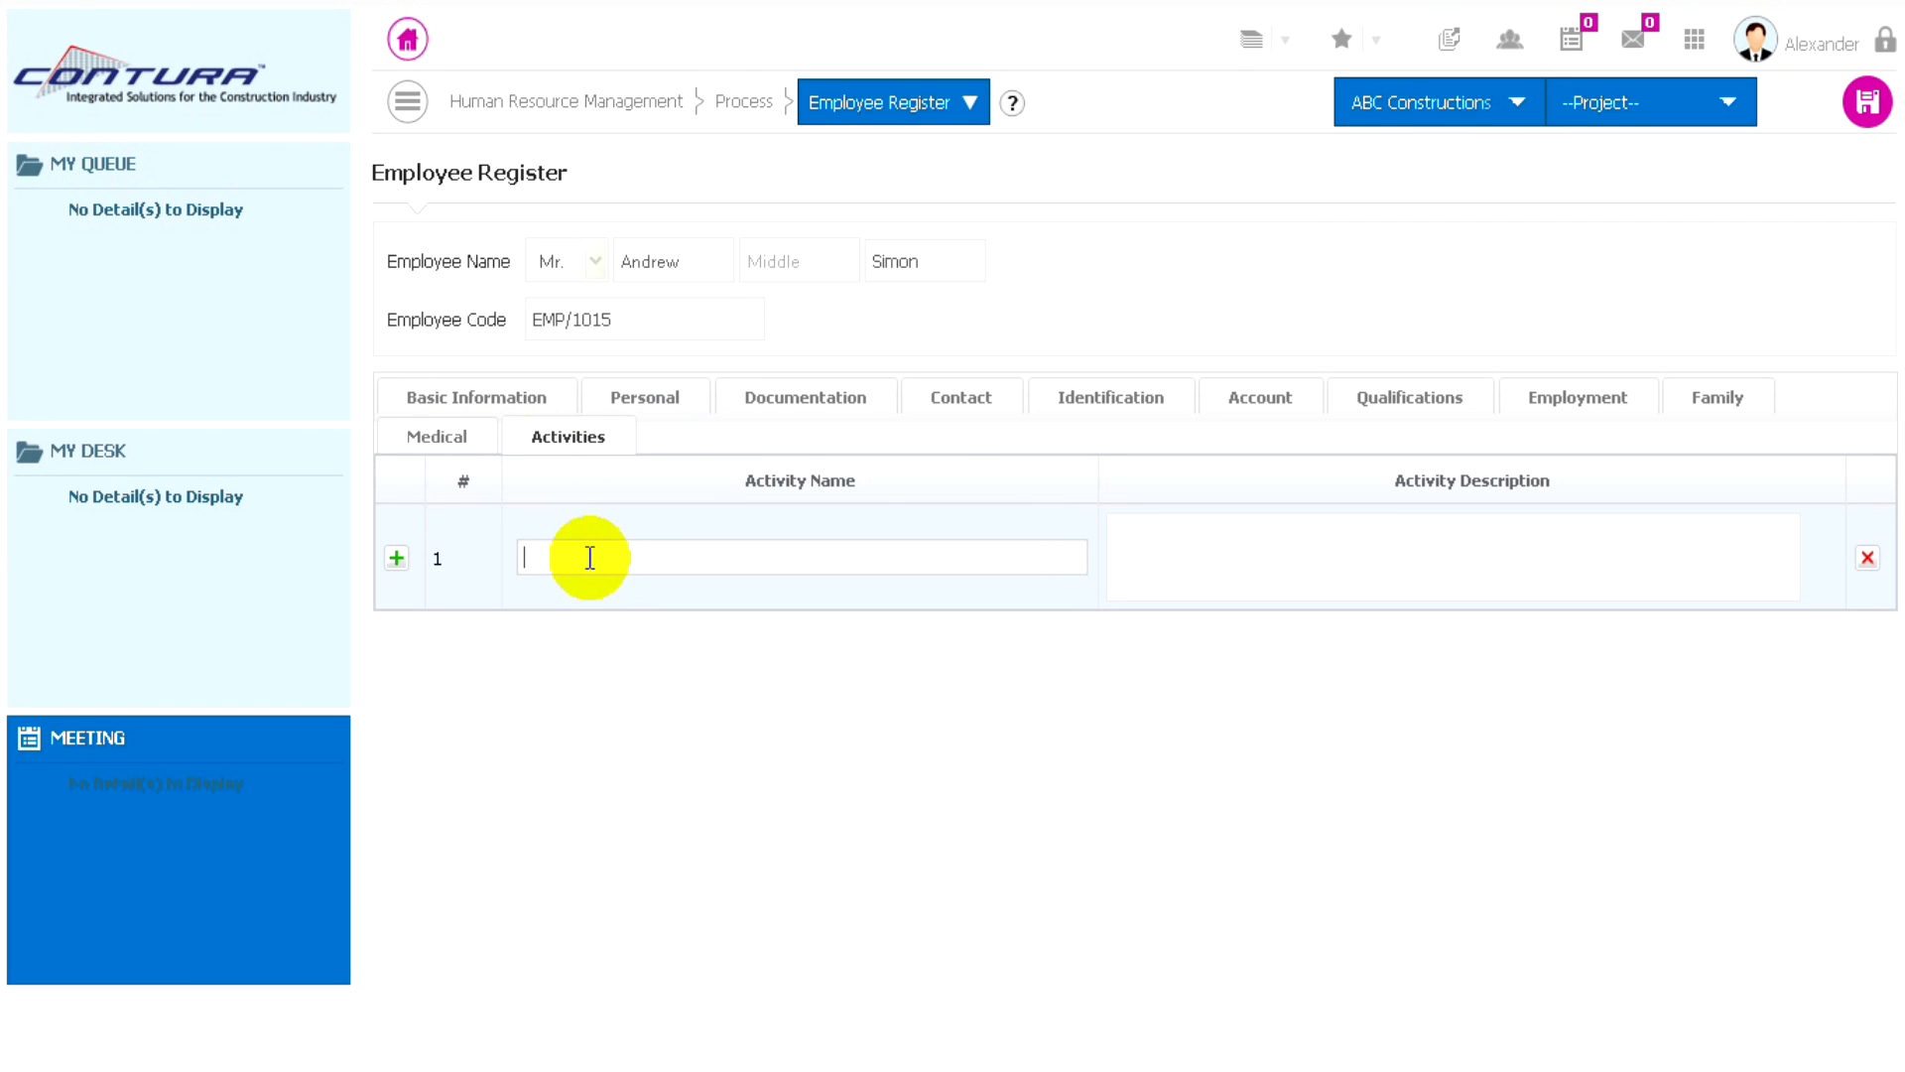
{"action": "type", "text": "NIL"}
{"action": "left_click", "coordinate": [653, 415]}
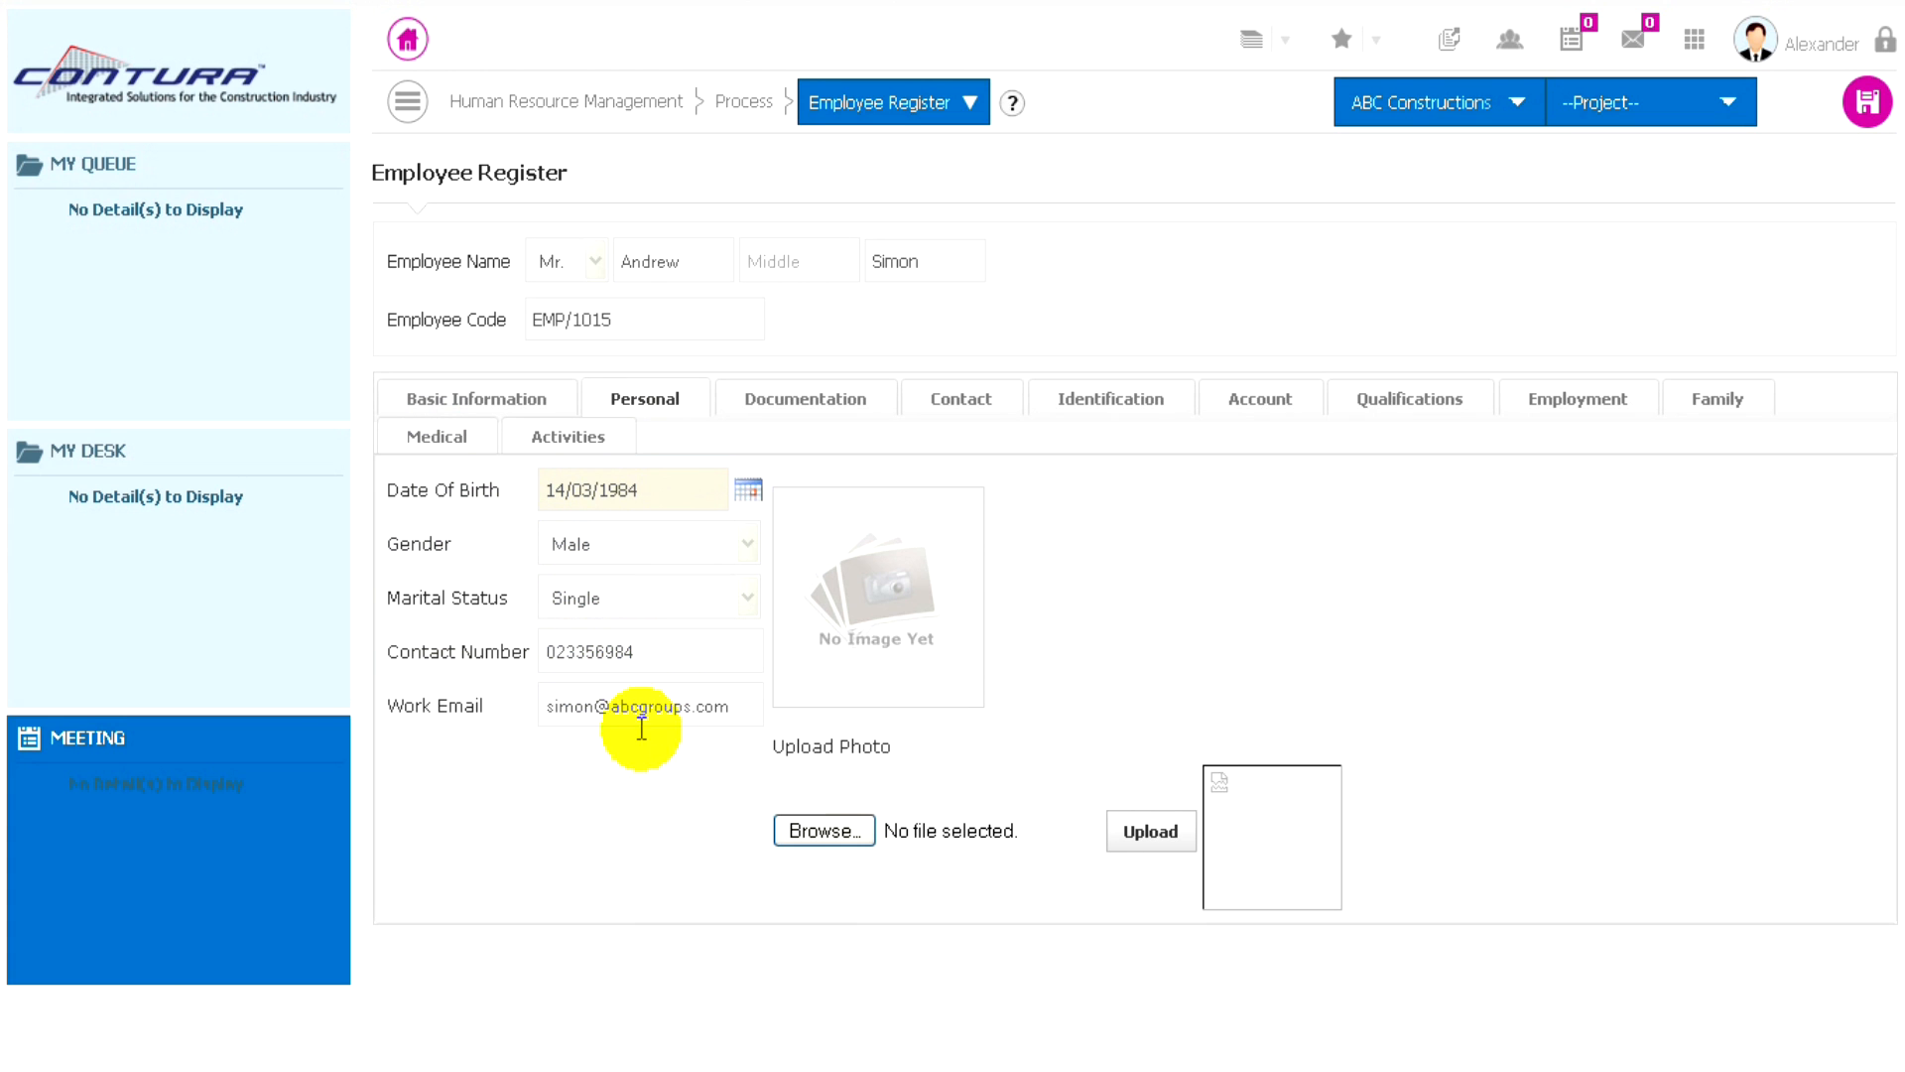
{"action": "left_click", "coordinate": [814, 417]}
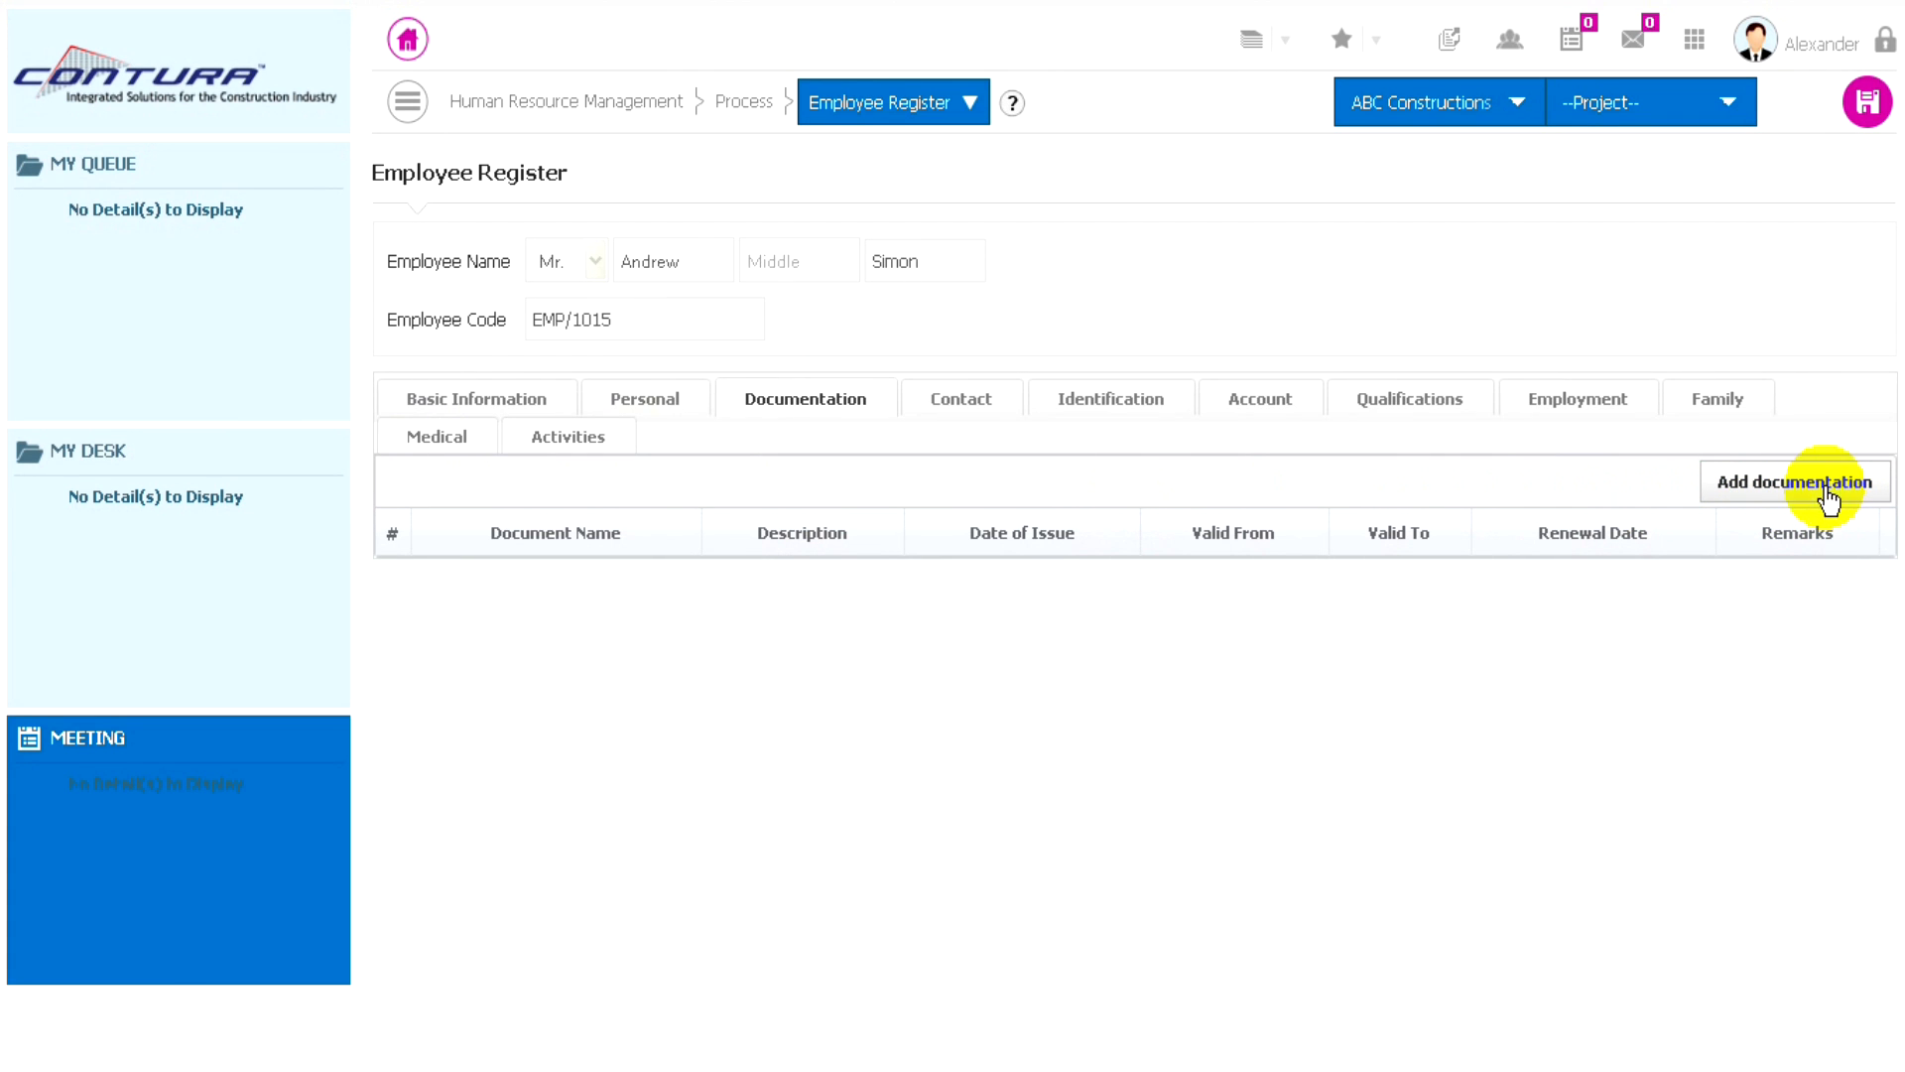
- Enter the emergency contact's name with the title Mr. and contact number, and make the address the same as the present address
{"action": "left_click", "coordinate": [961, 398]}
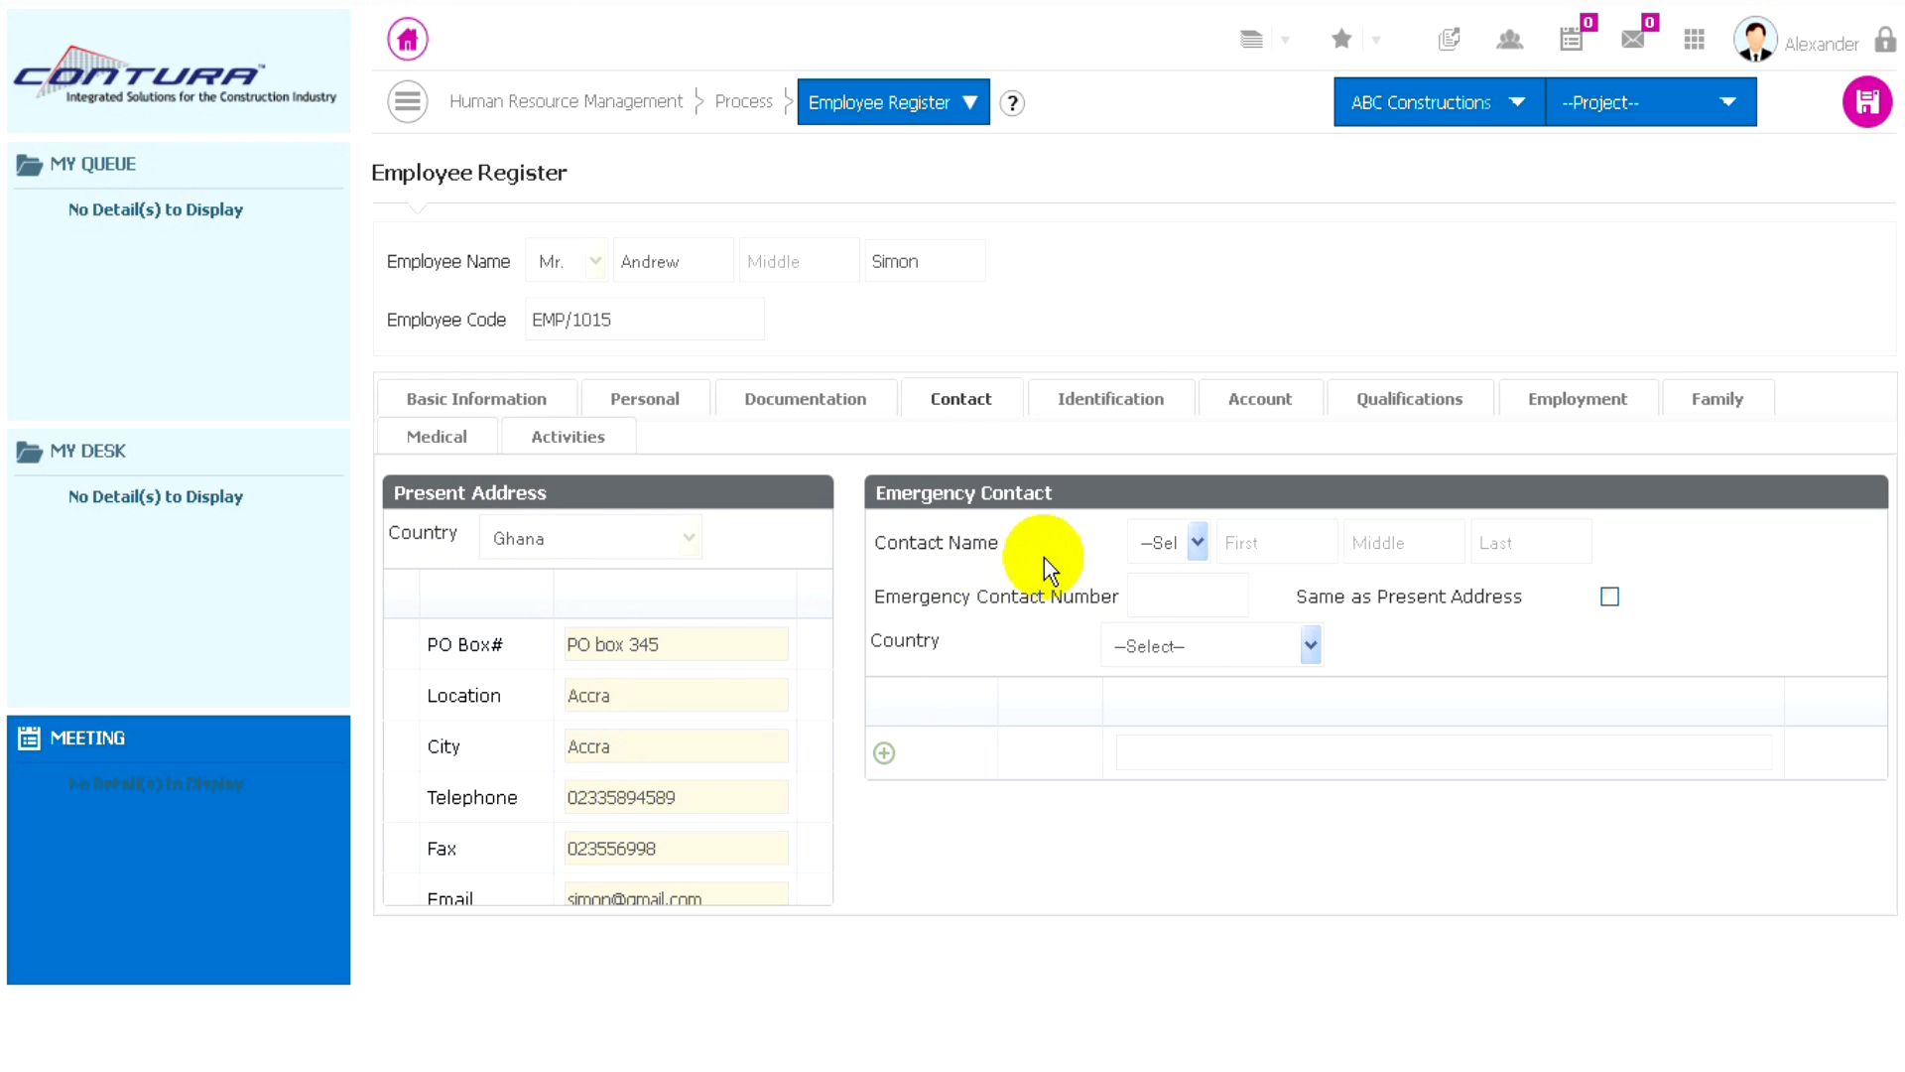
{"action": "left_click", "coordinate": [1188, 543]}
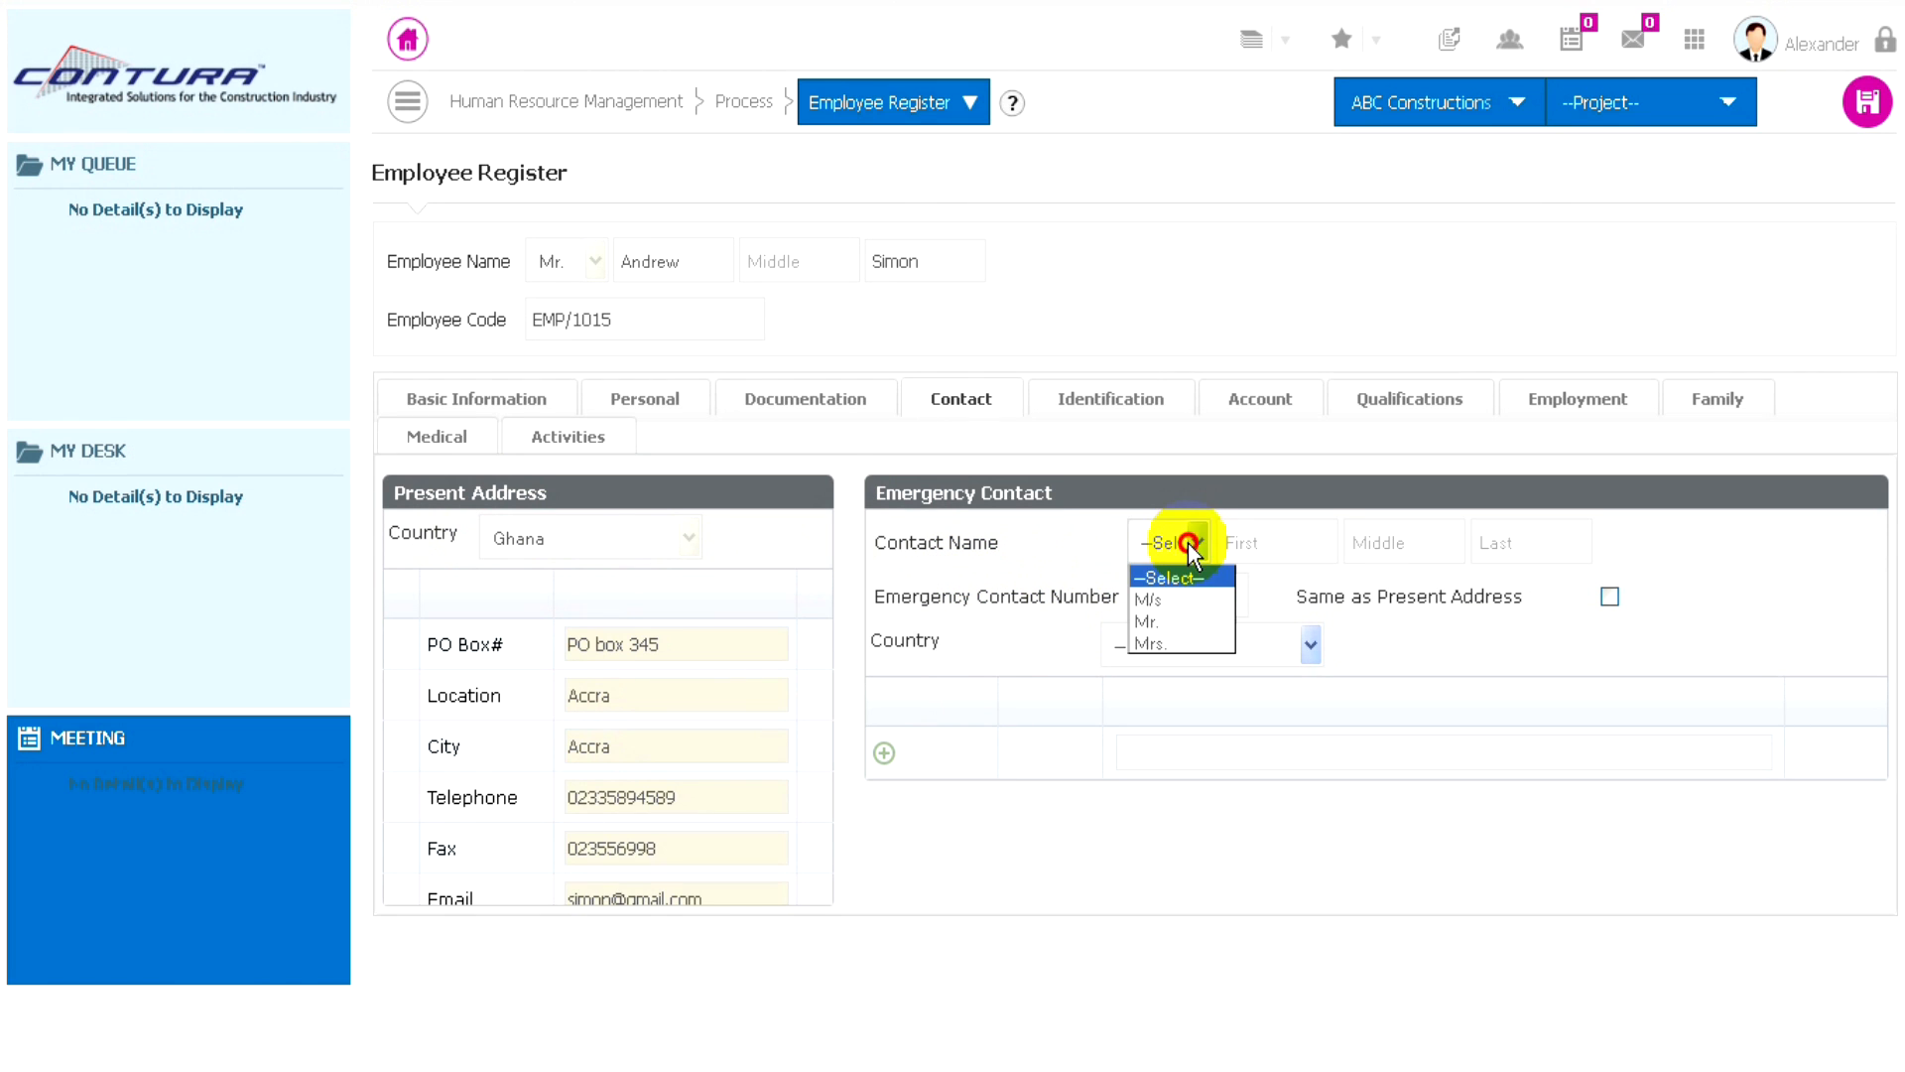
{"action": "left_click", "coordinate": [1149, 621]}
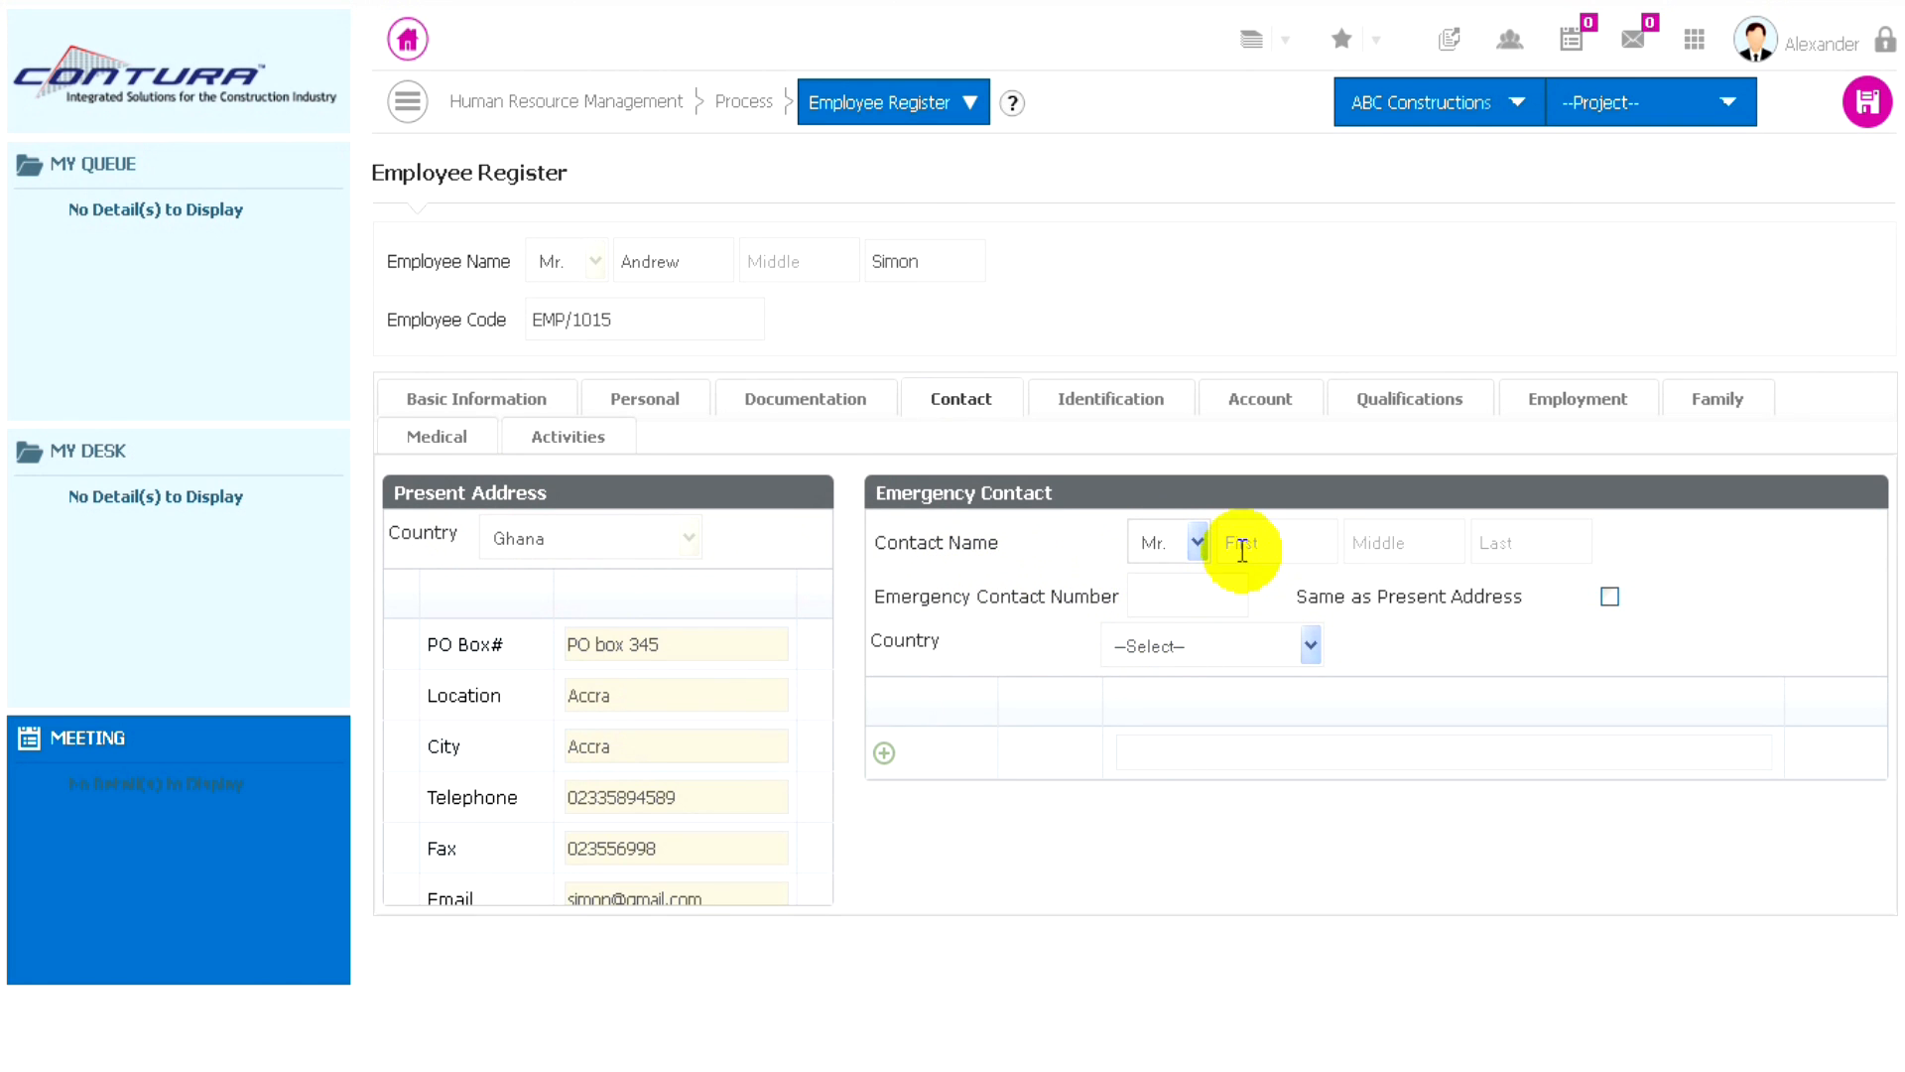
{"action": "left_click", "coordinate": [1241, 544]}
{"action": "type", "text": "Simon"}
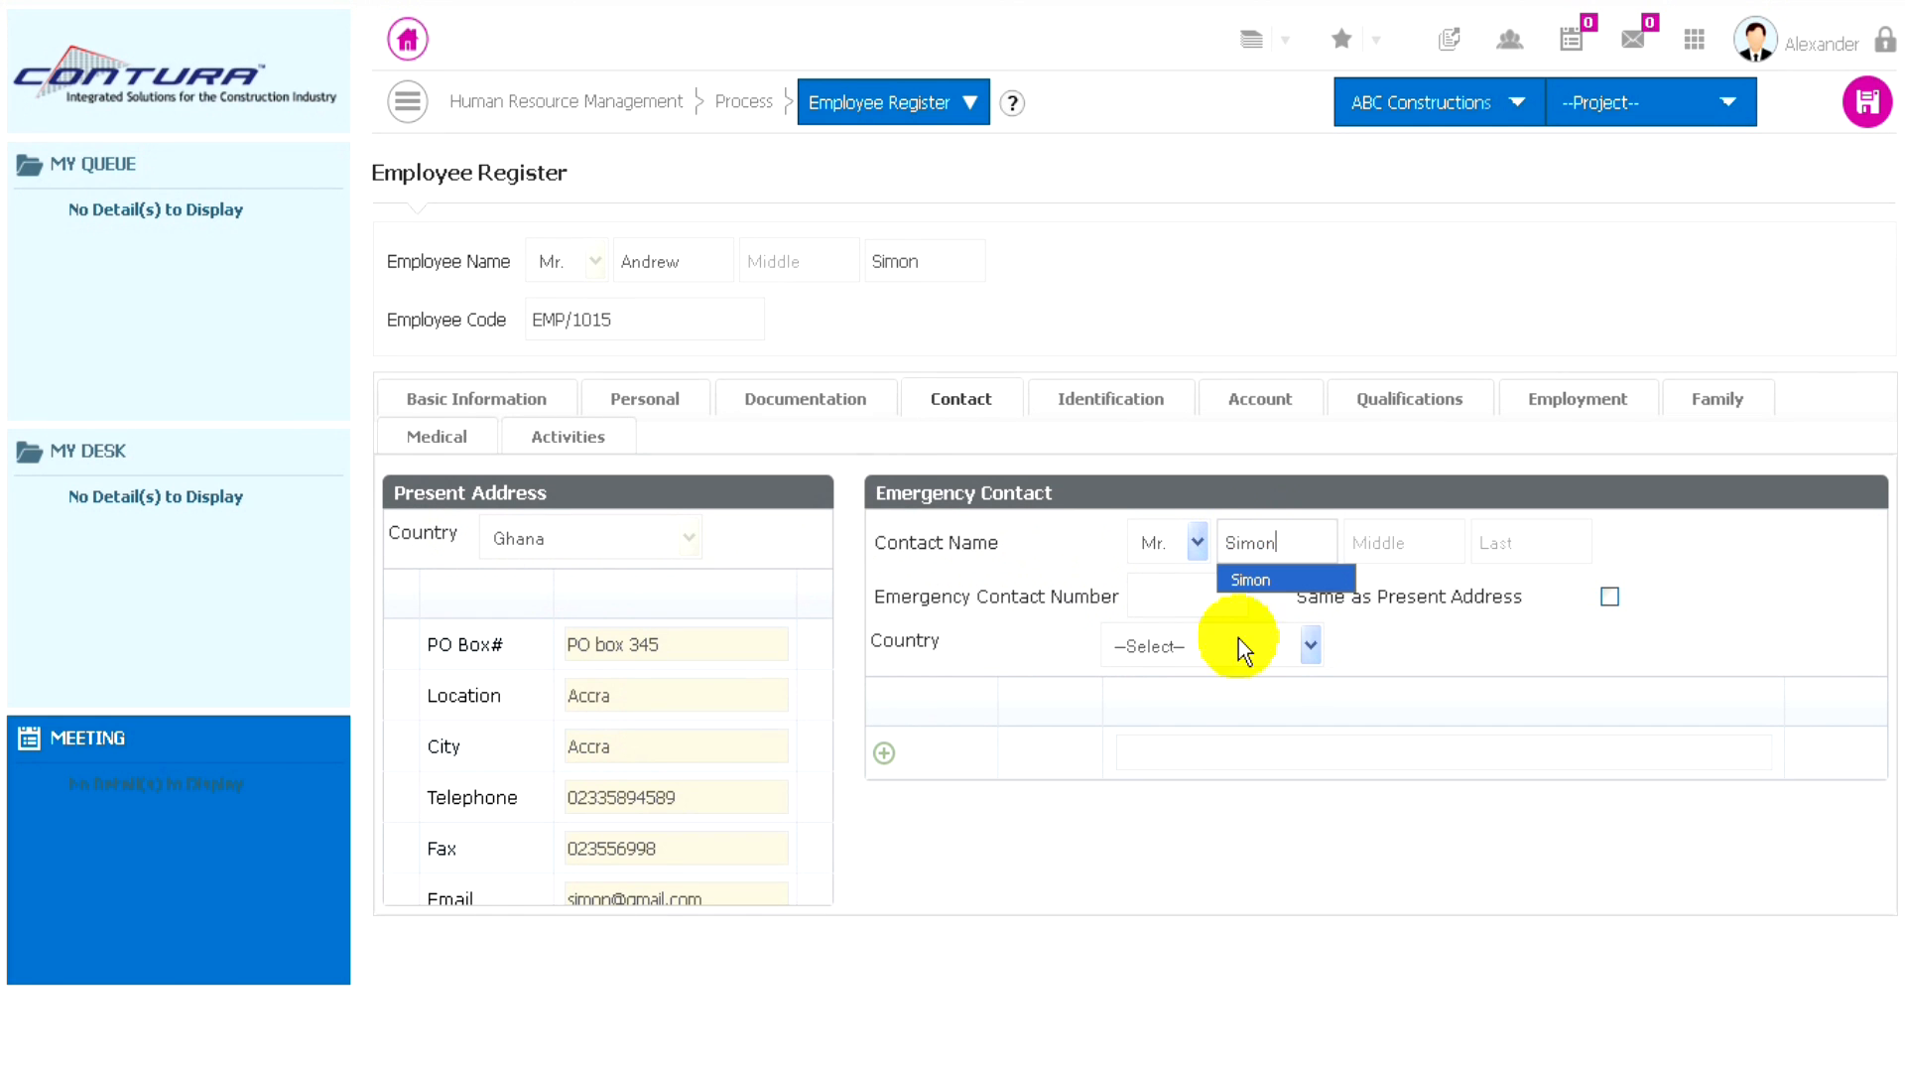
{"action": "left_click", "coordinate": [1161, 593]}
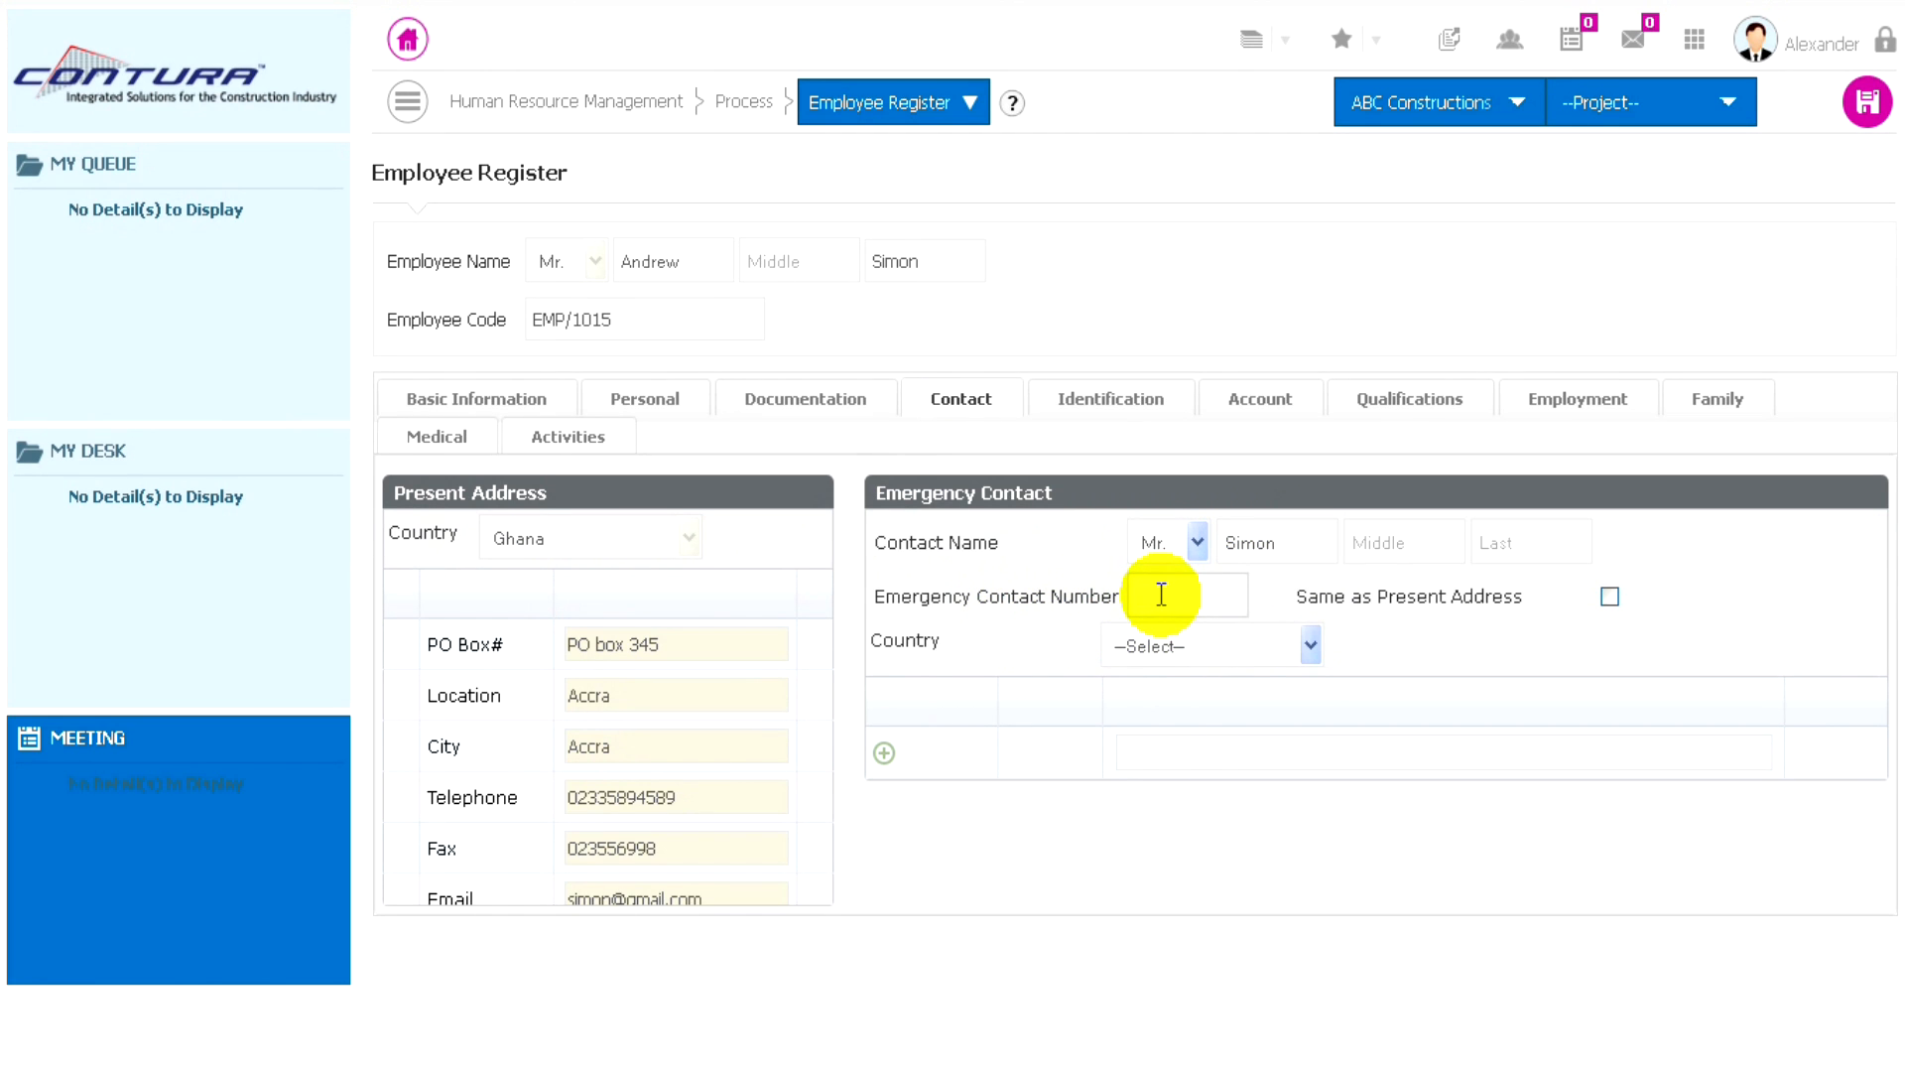
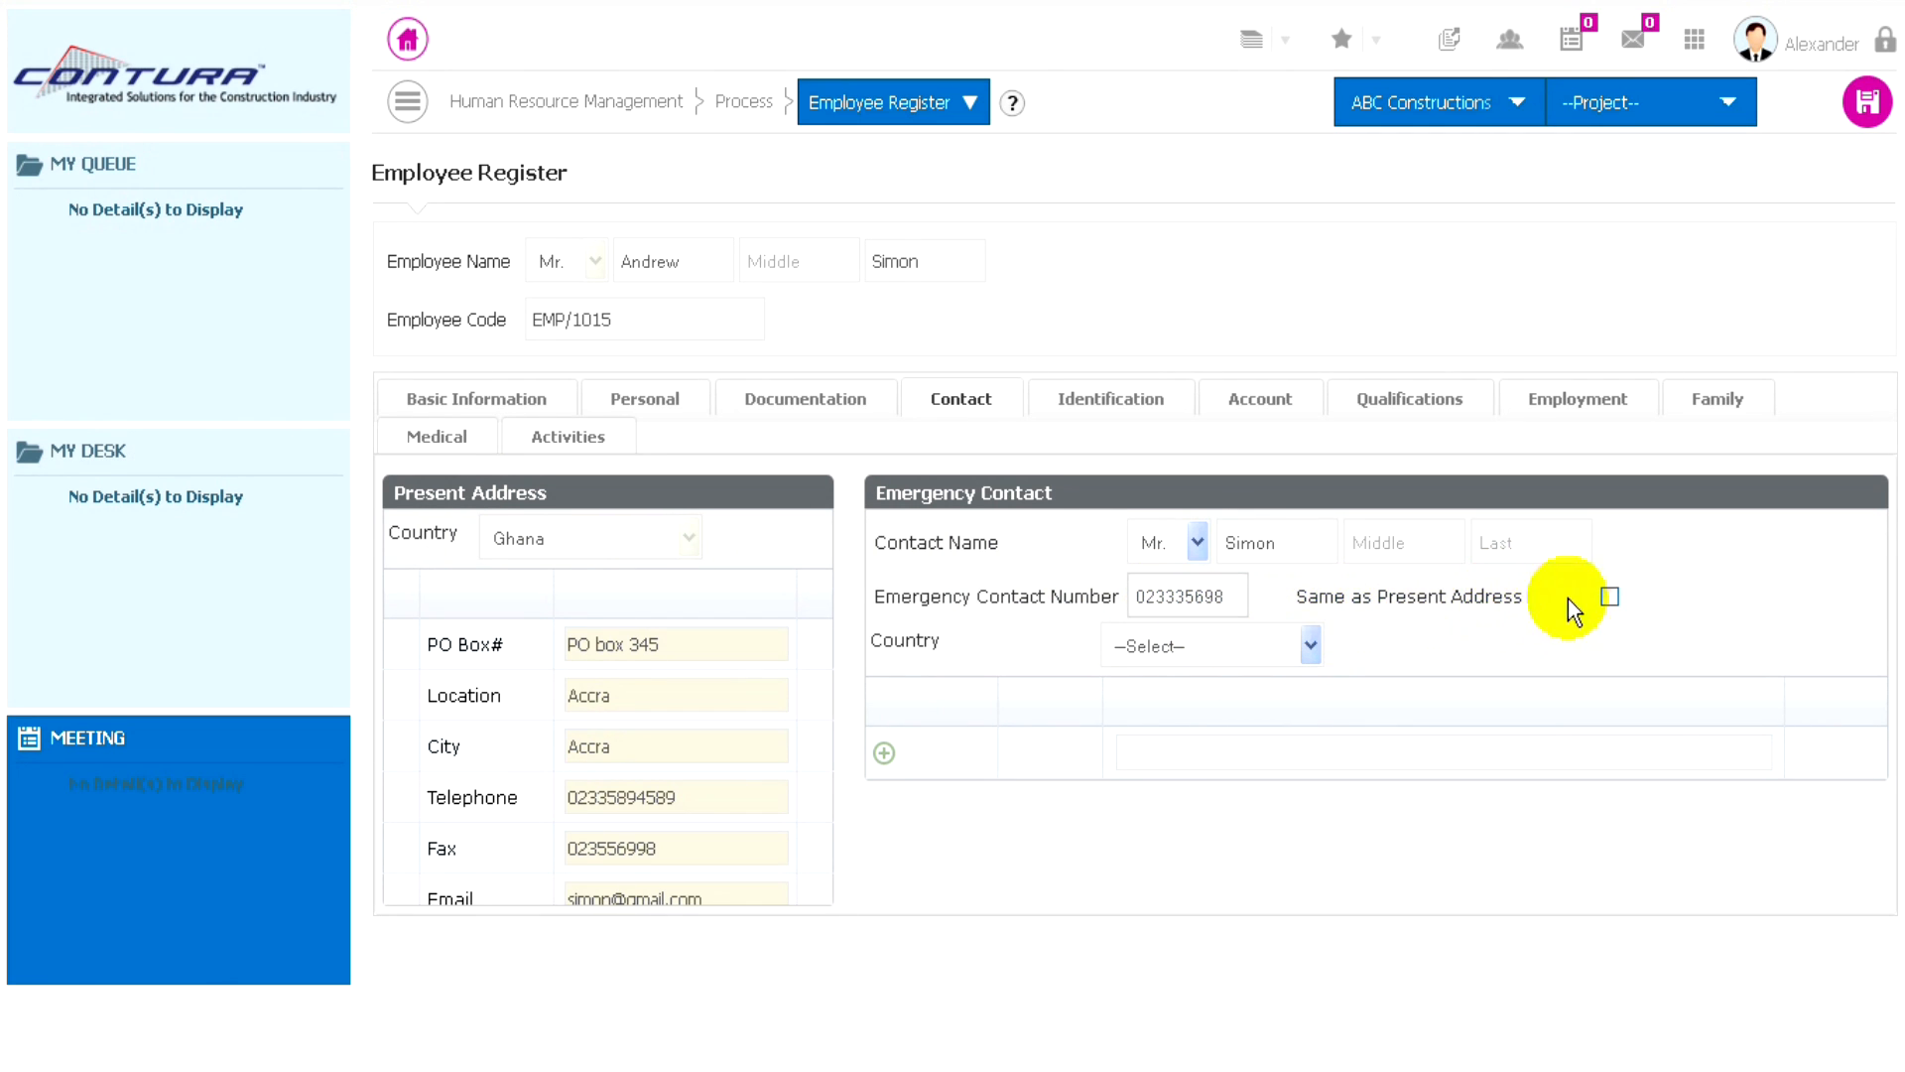
{"action": "left_click", "coordinate": [1609, 598]}
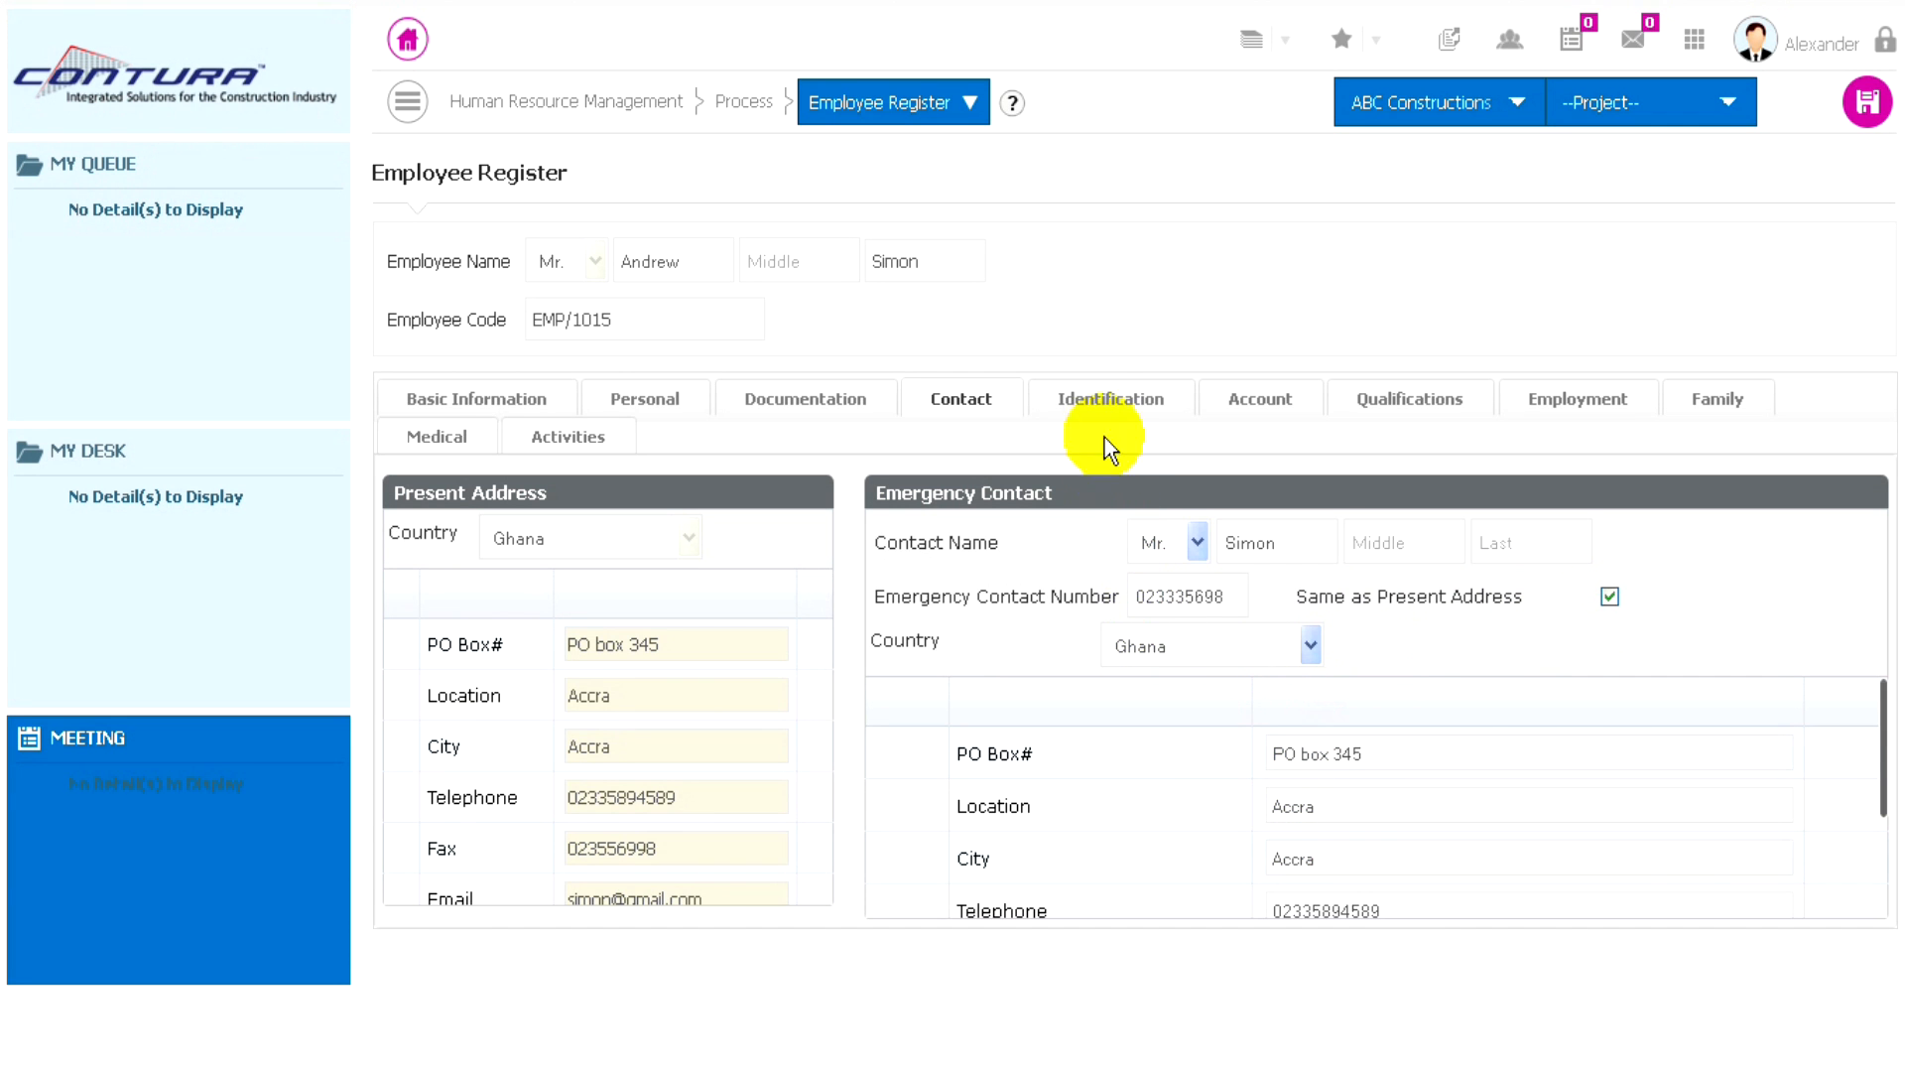
- View the employee's identification details, and start a new account entry with the account number and City Bank as the bank
{"action": "left_click", "coordinate": [1106, 405]}
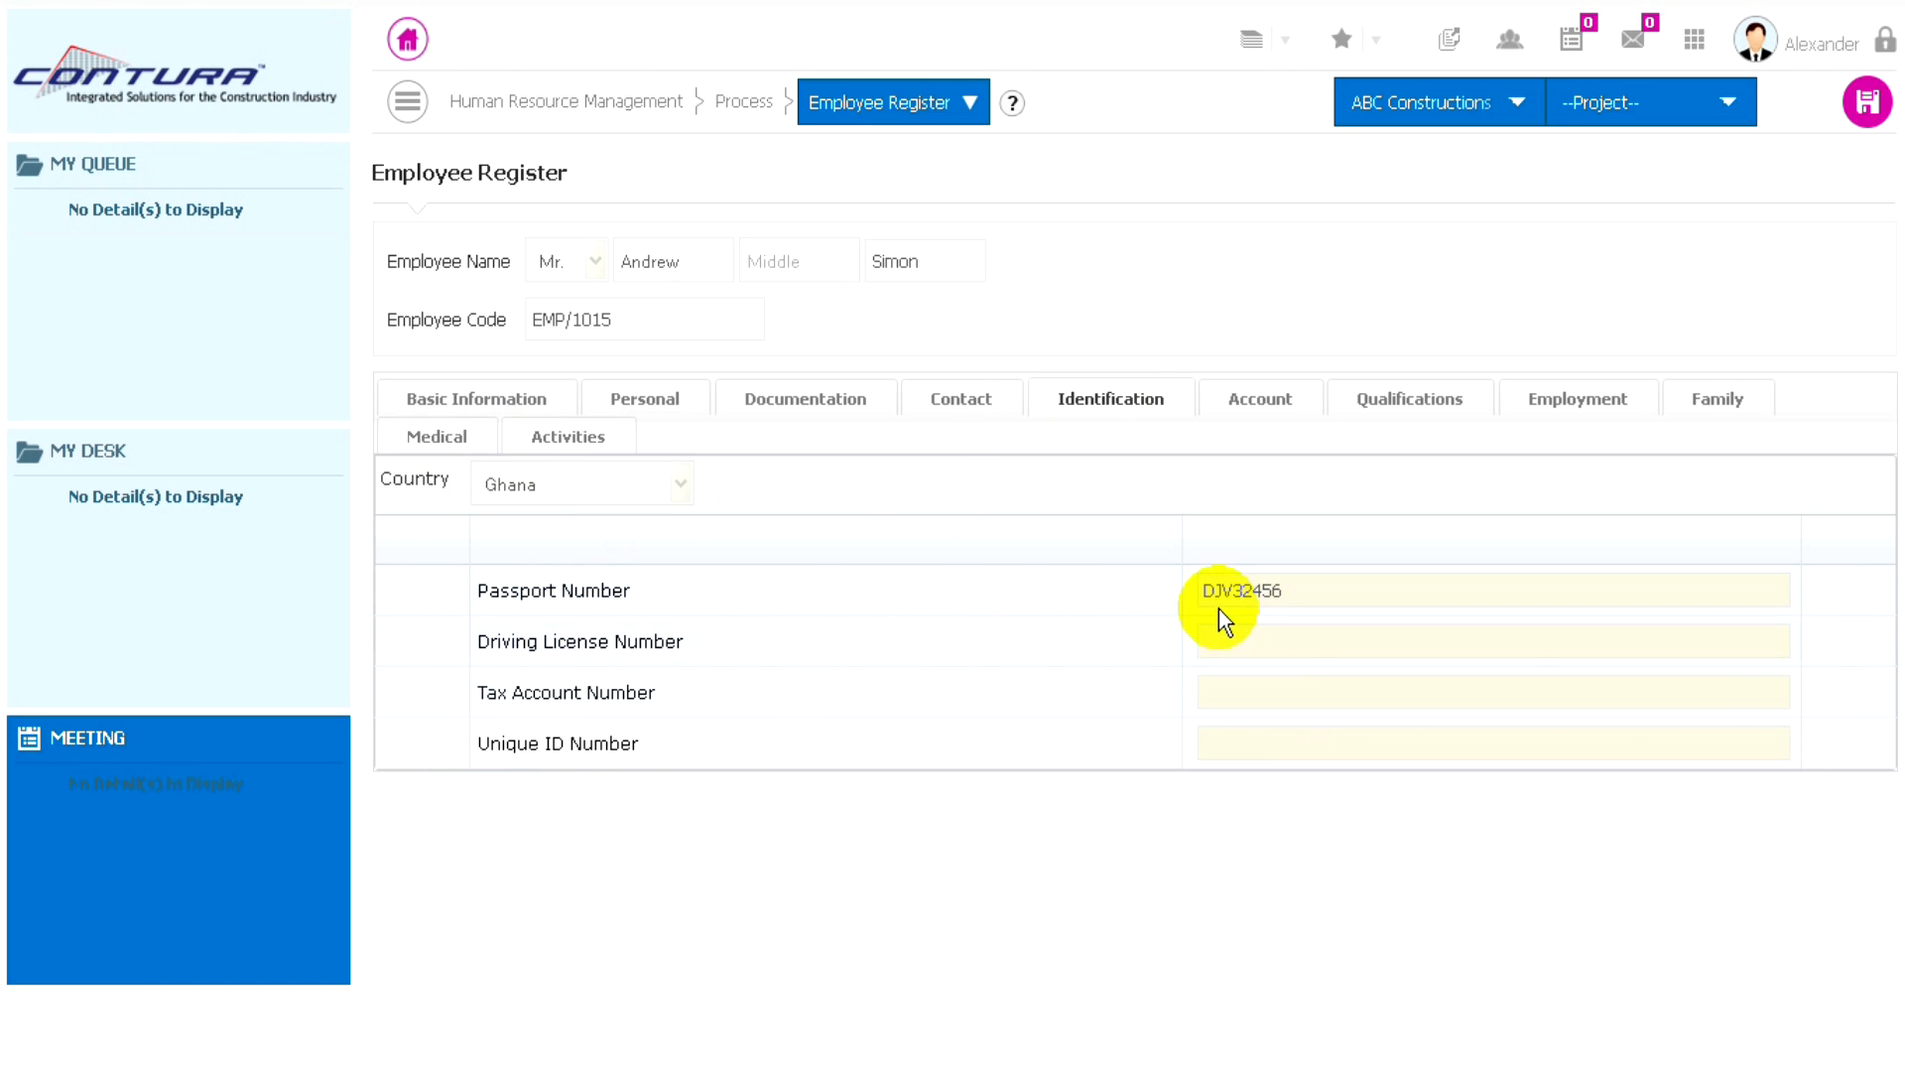
{"action": "left_click", "coordinate": [1273, 426]}
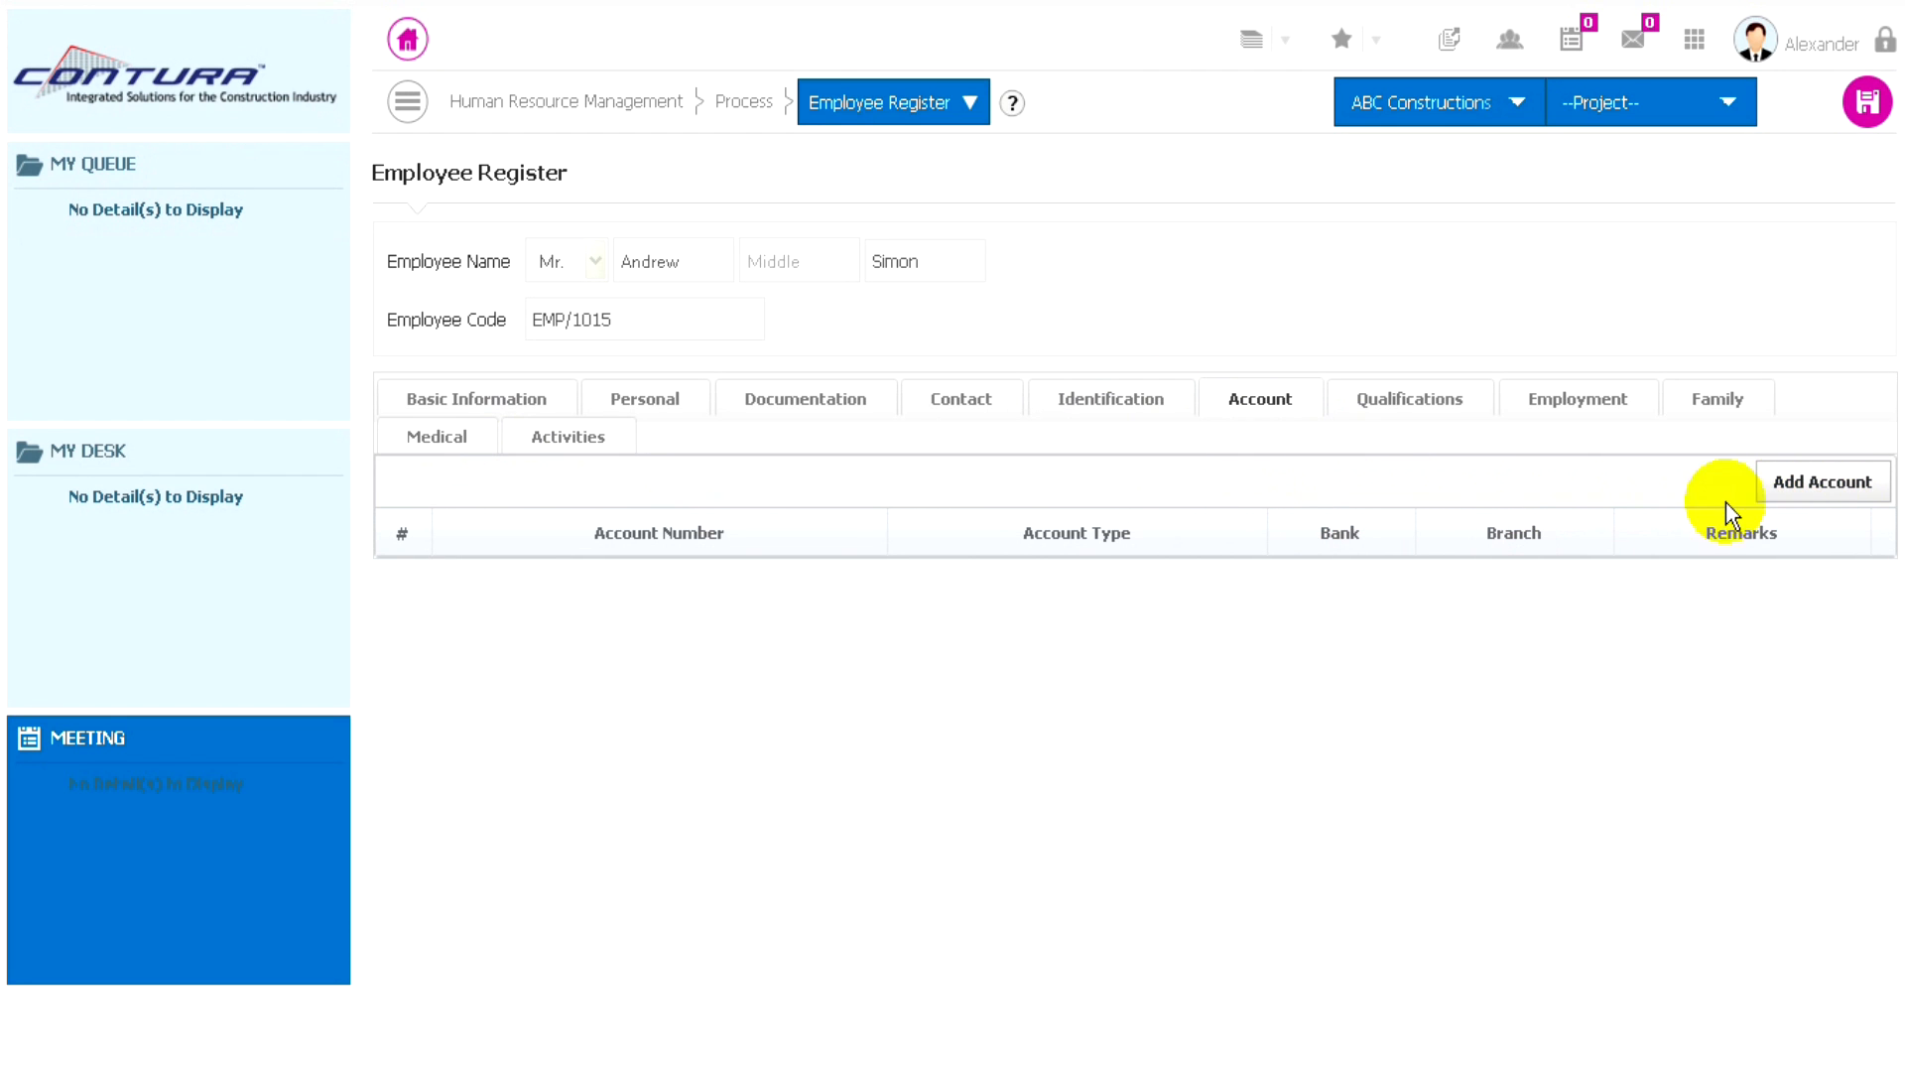
{"action": "left_click", "coordinate": [1804, 493]}
{"action": "left_click", "coordinate": [699, 251]}
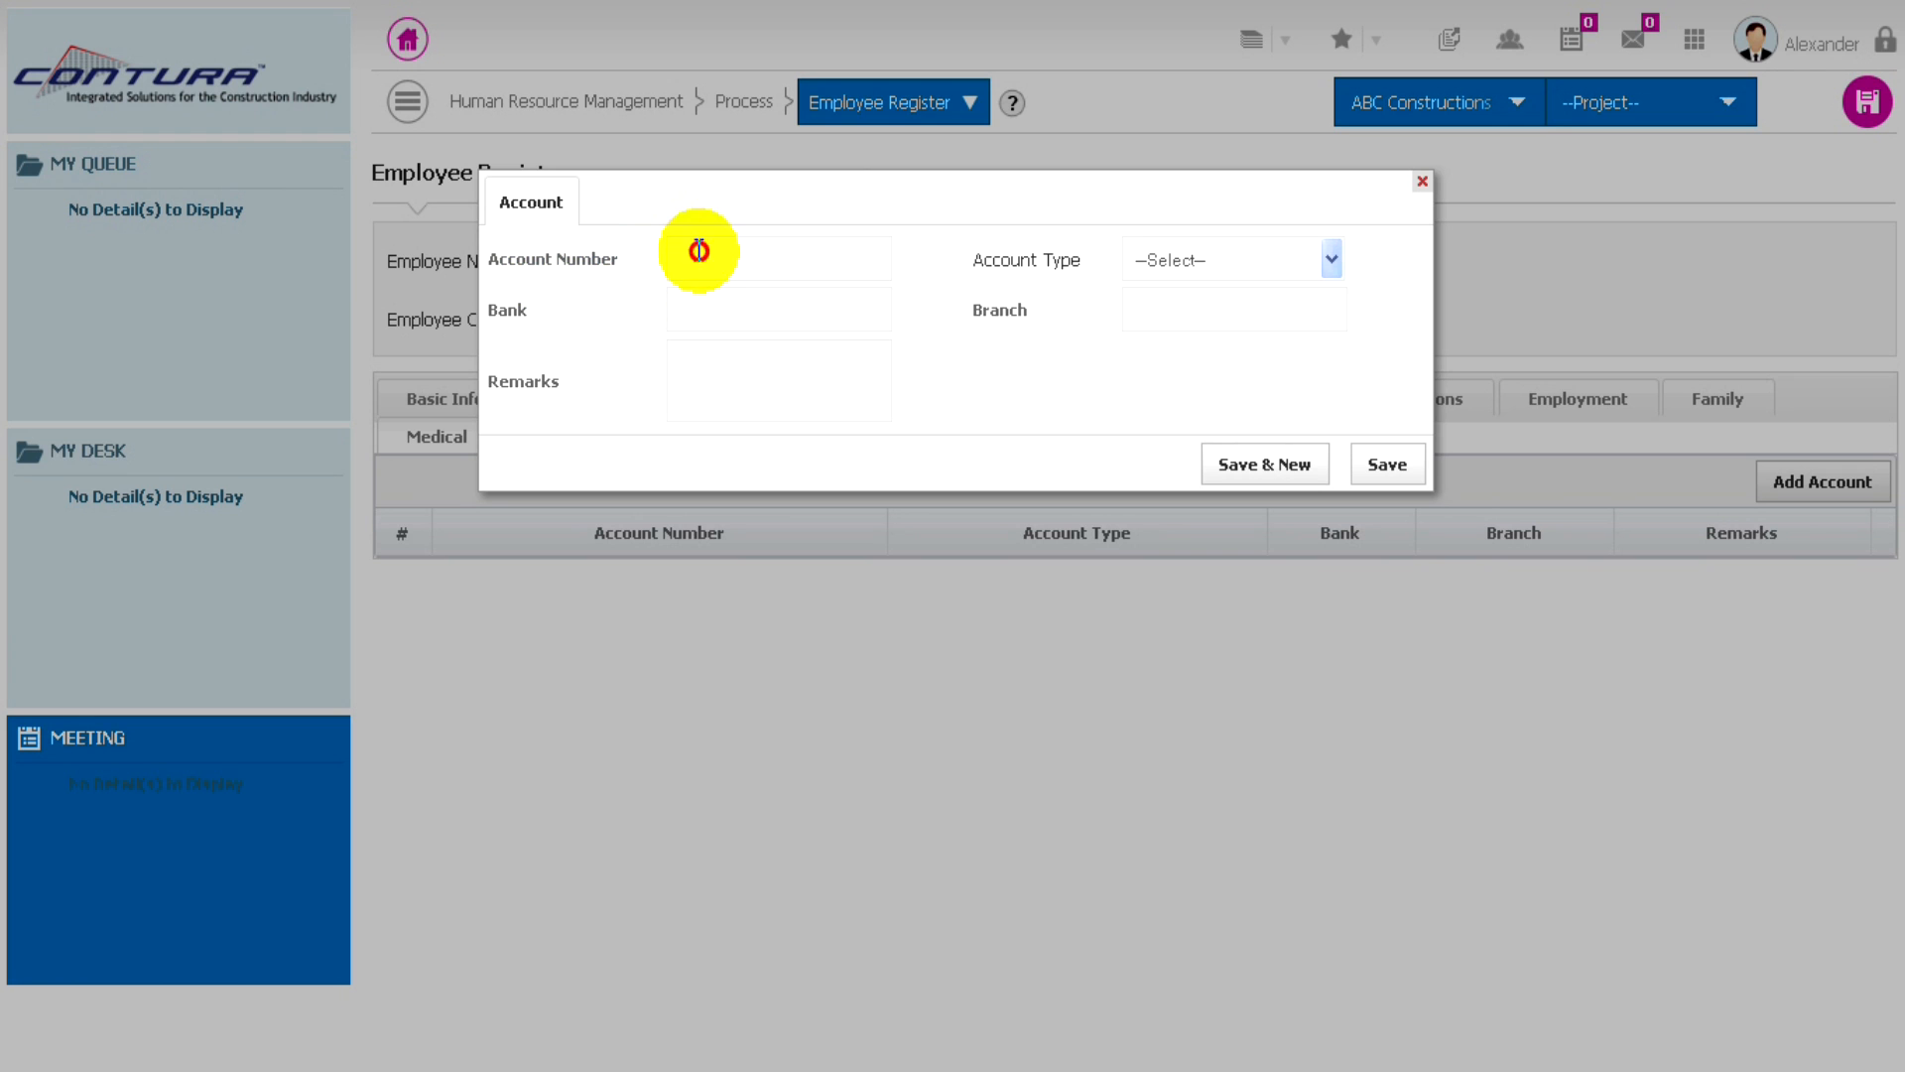
{"action": "left_click", "coordinate": [702, 310]}
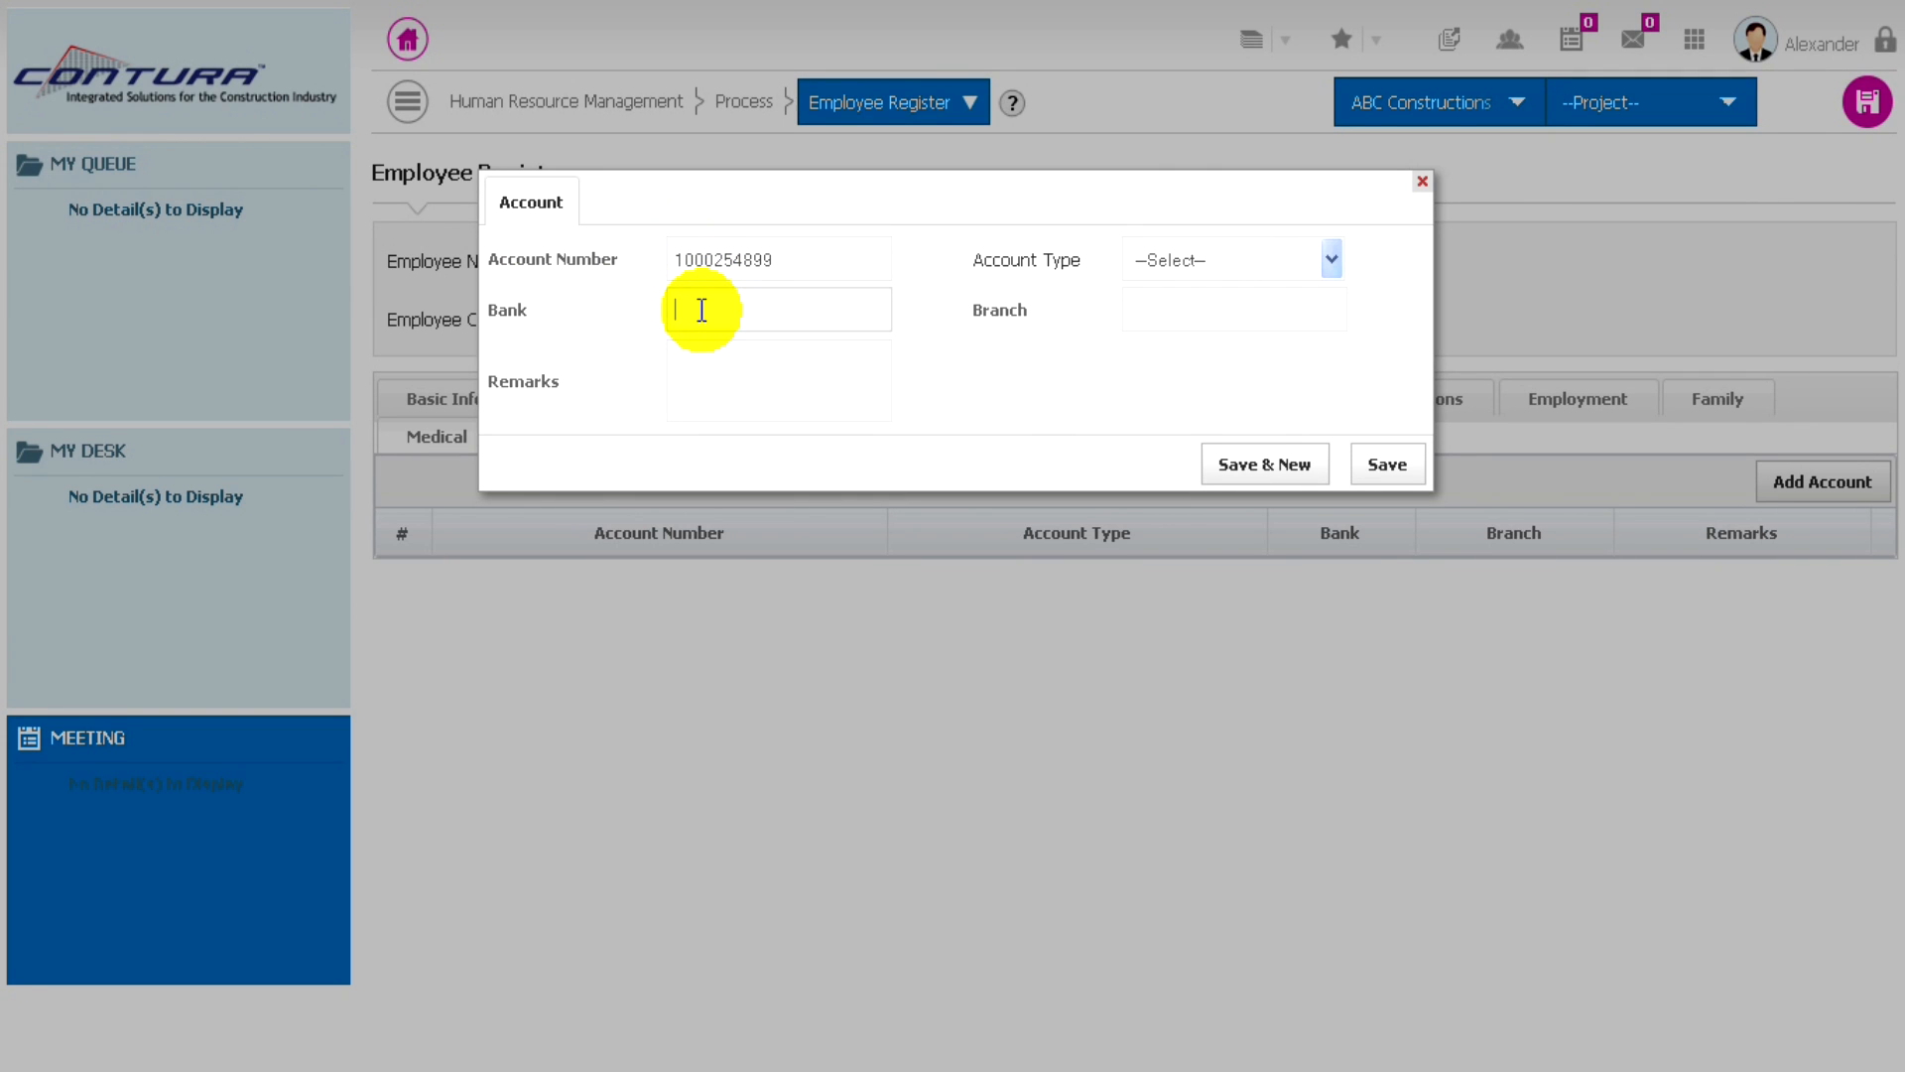
{"action": "type", "text": "City Bank"}
{"action": "left_click", "coordinate": [732, 361]}
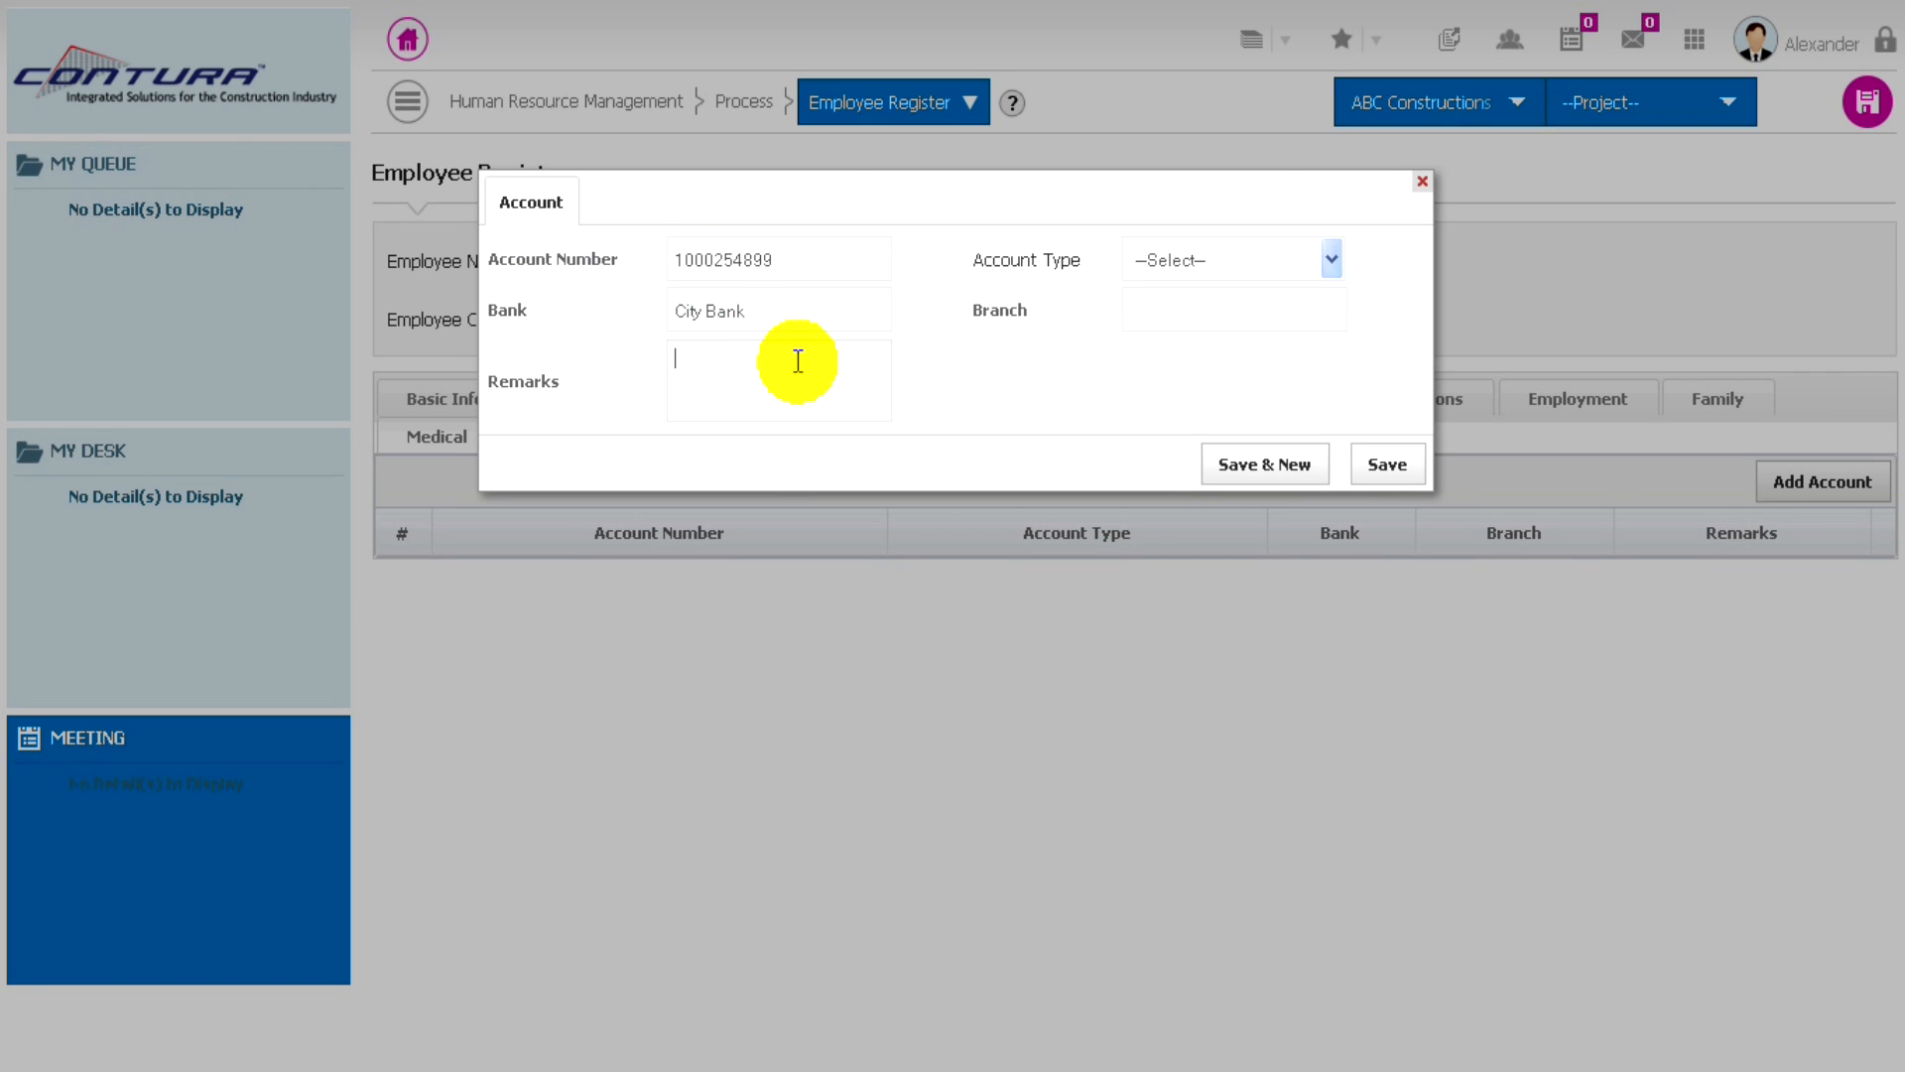
- Set the account type to Savings and the branch to Accra, and save the account entry
{"action": "left_click", "coordinate": [1272, 258]}
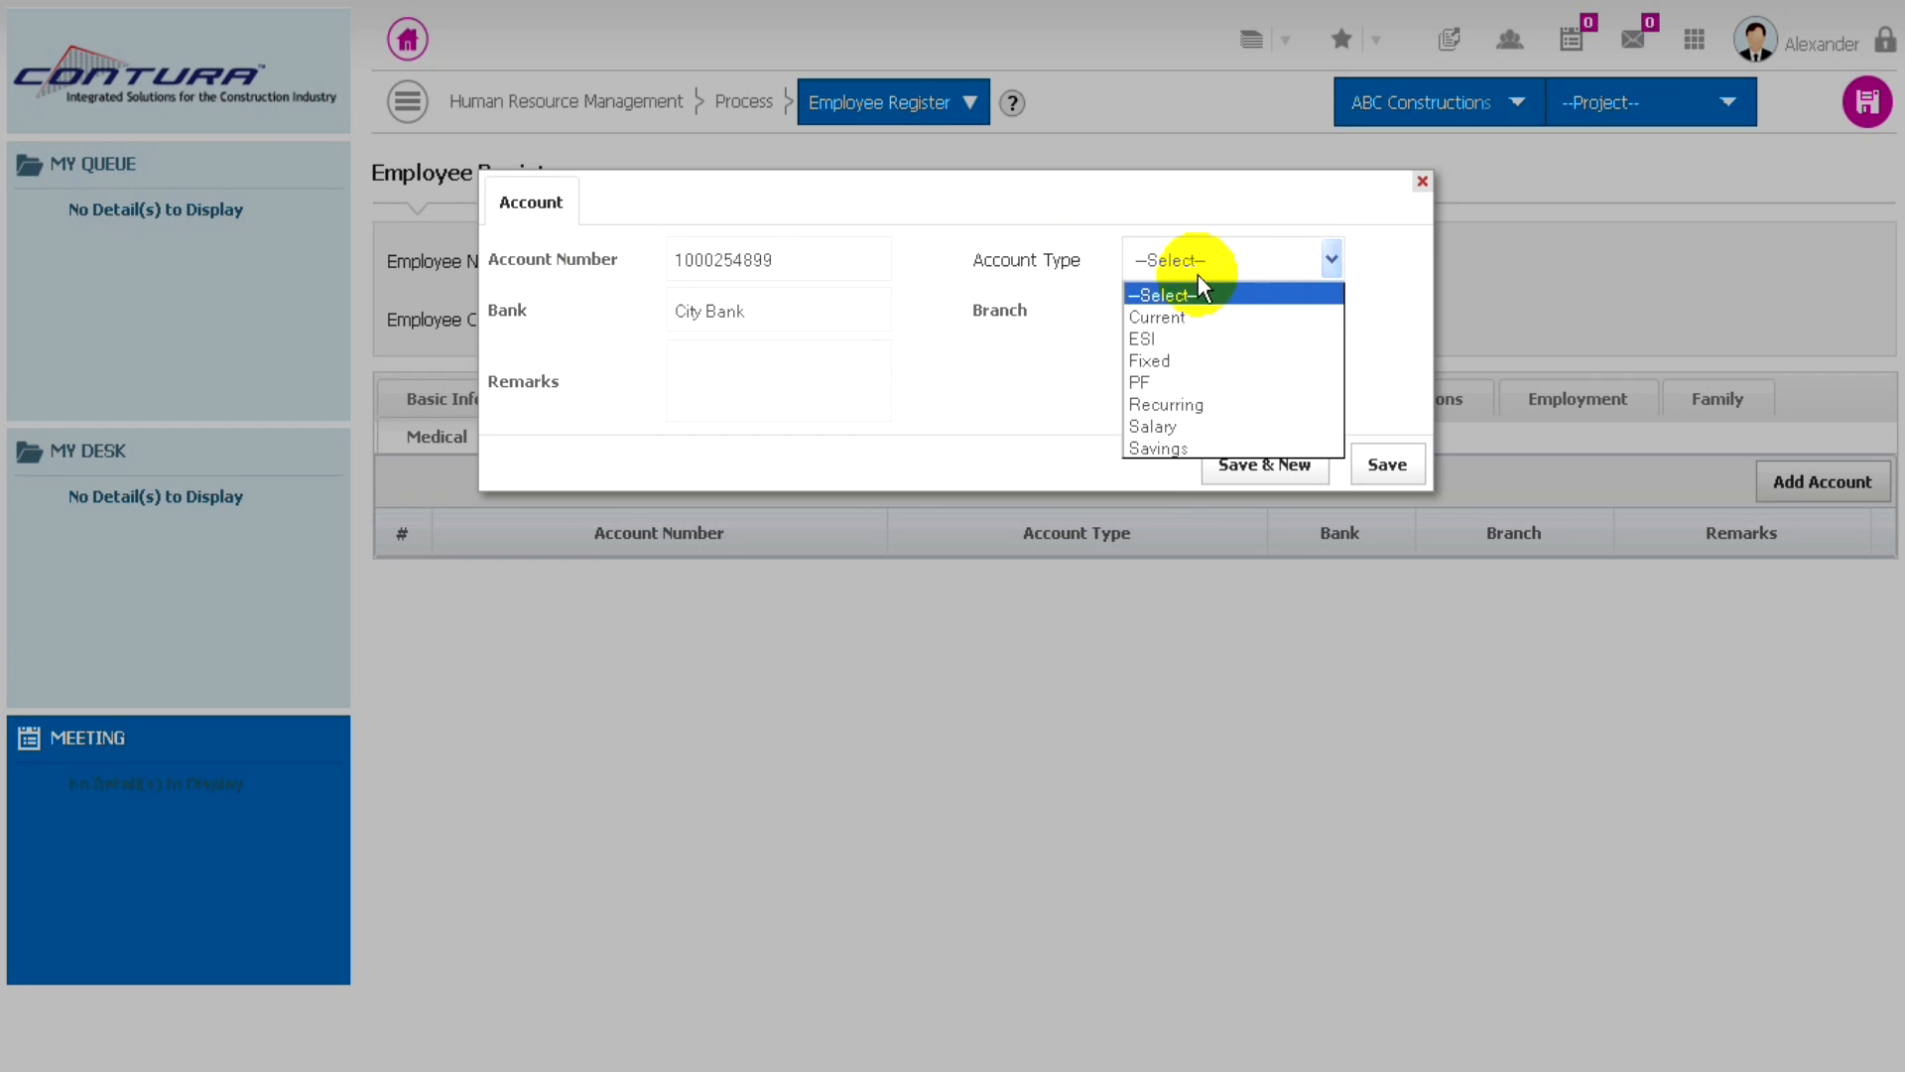
{"action": "left_click", "coordinate": [1153, 448]}
{"action": "left_click", "coordinate": [1143, 303]}
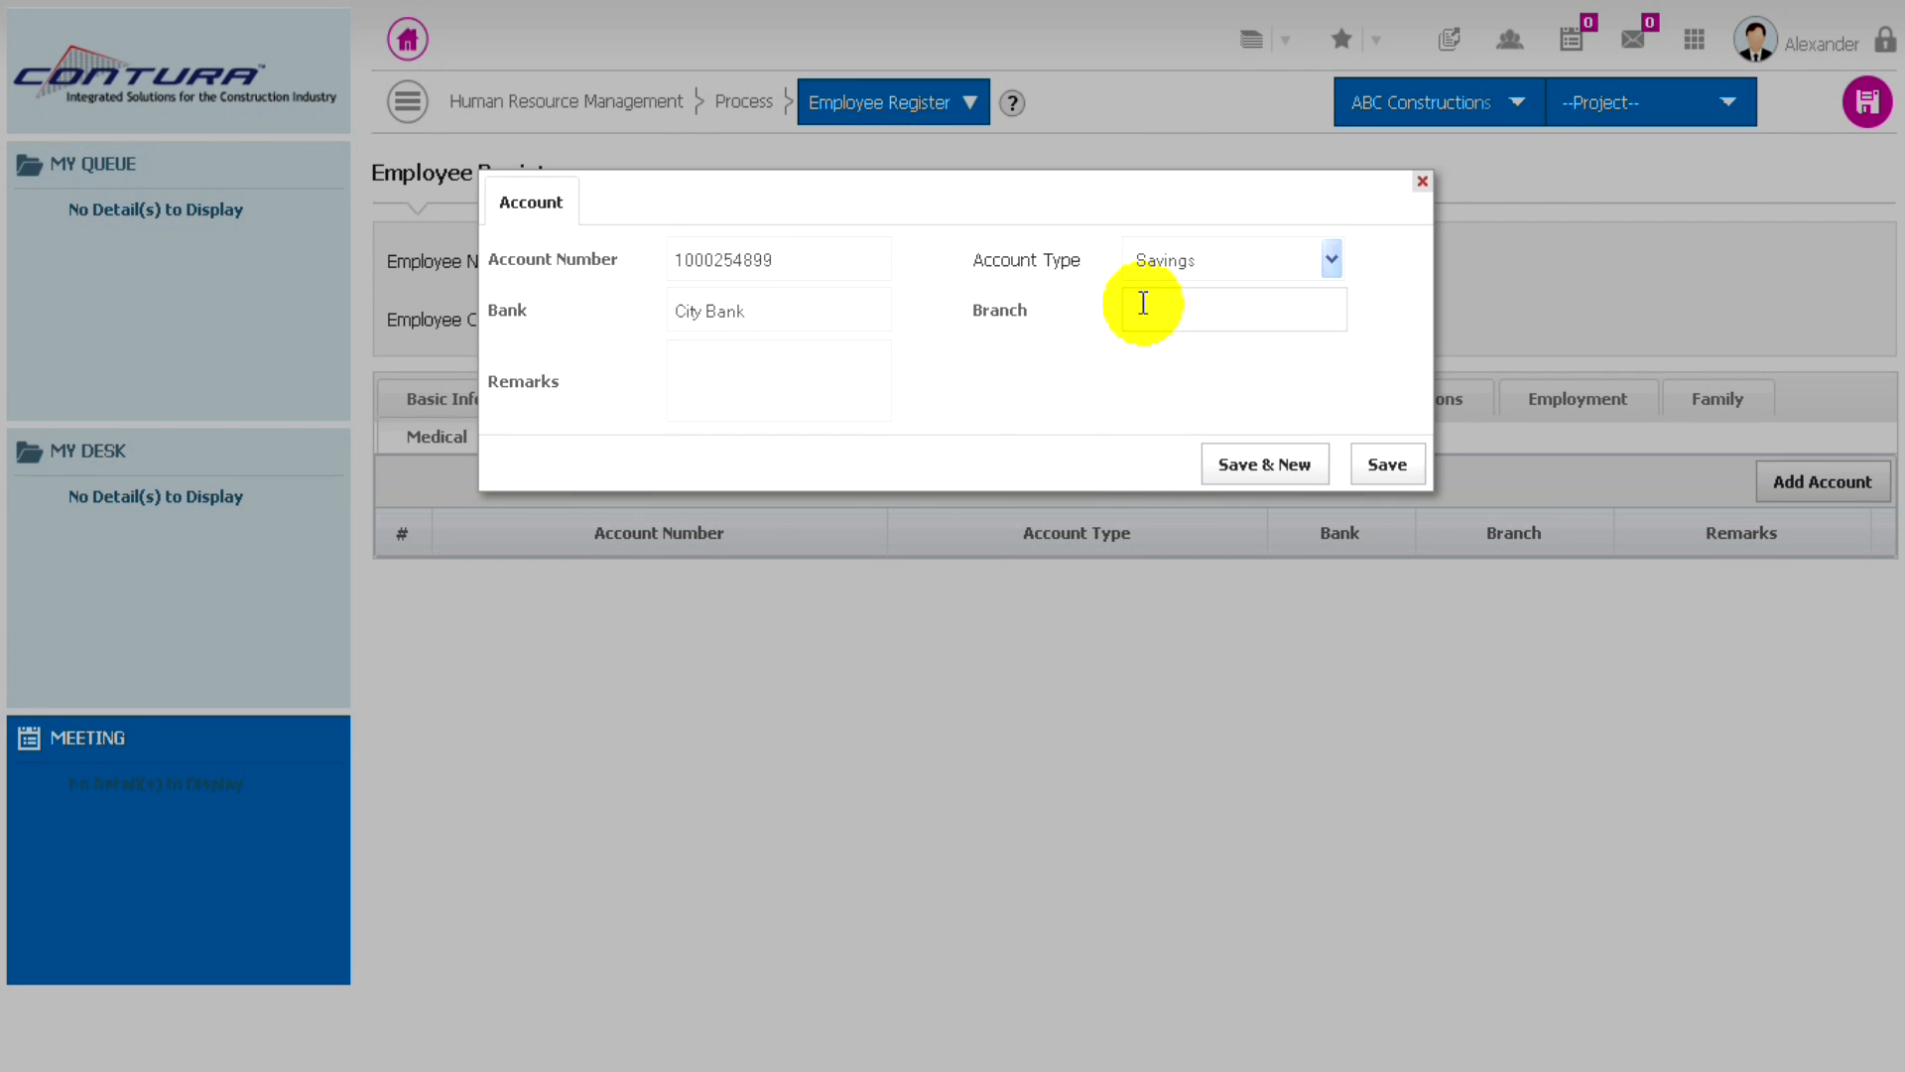
{"action": "type", "text": "Accra"}
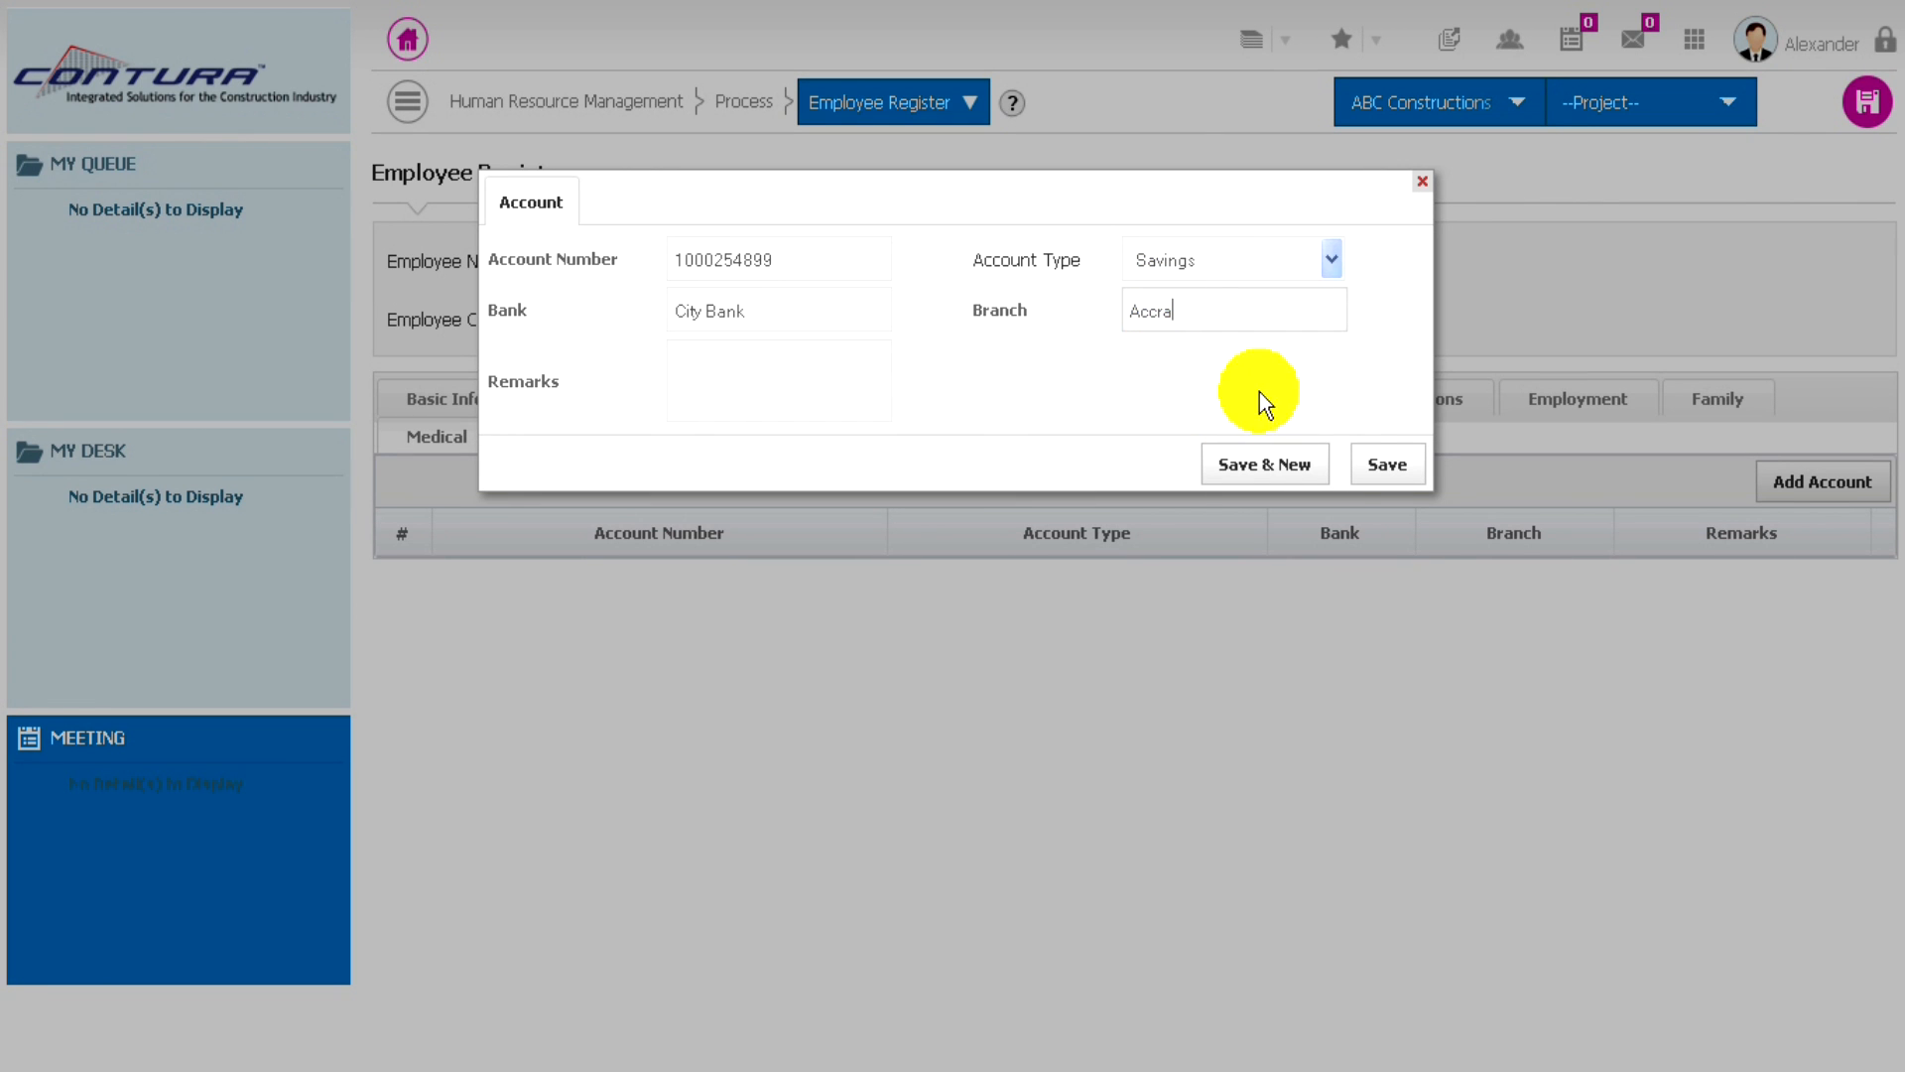
{"action": "left_click", "coordinate": [1390, 466]}
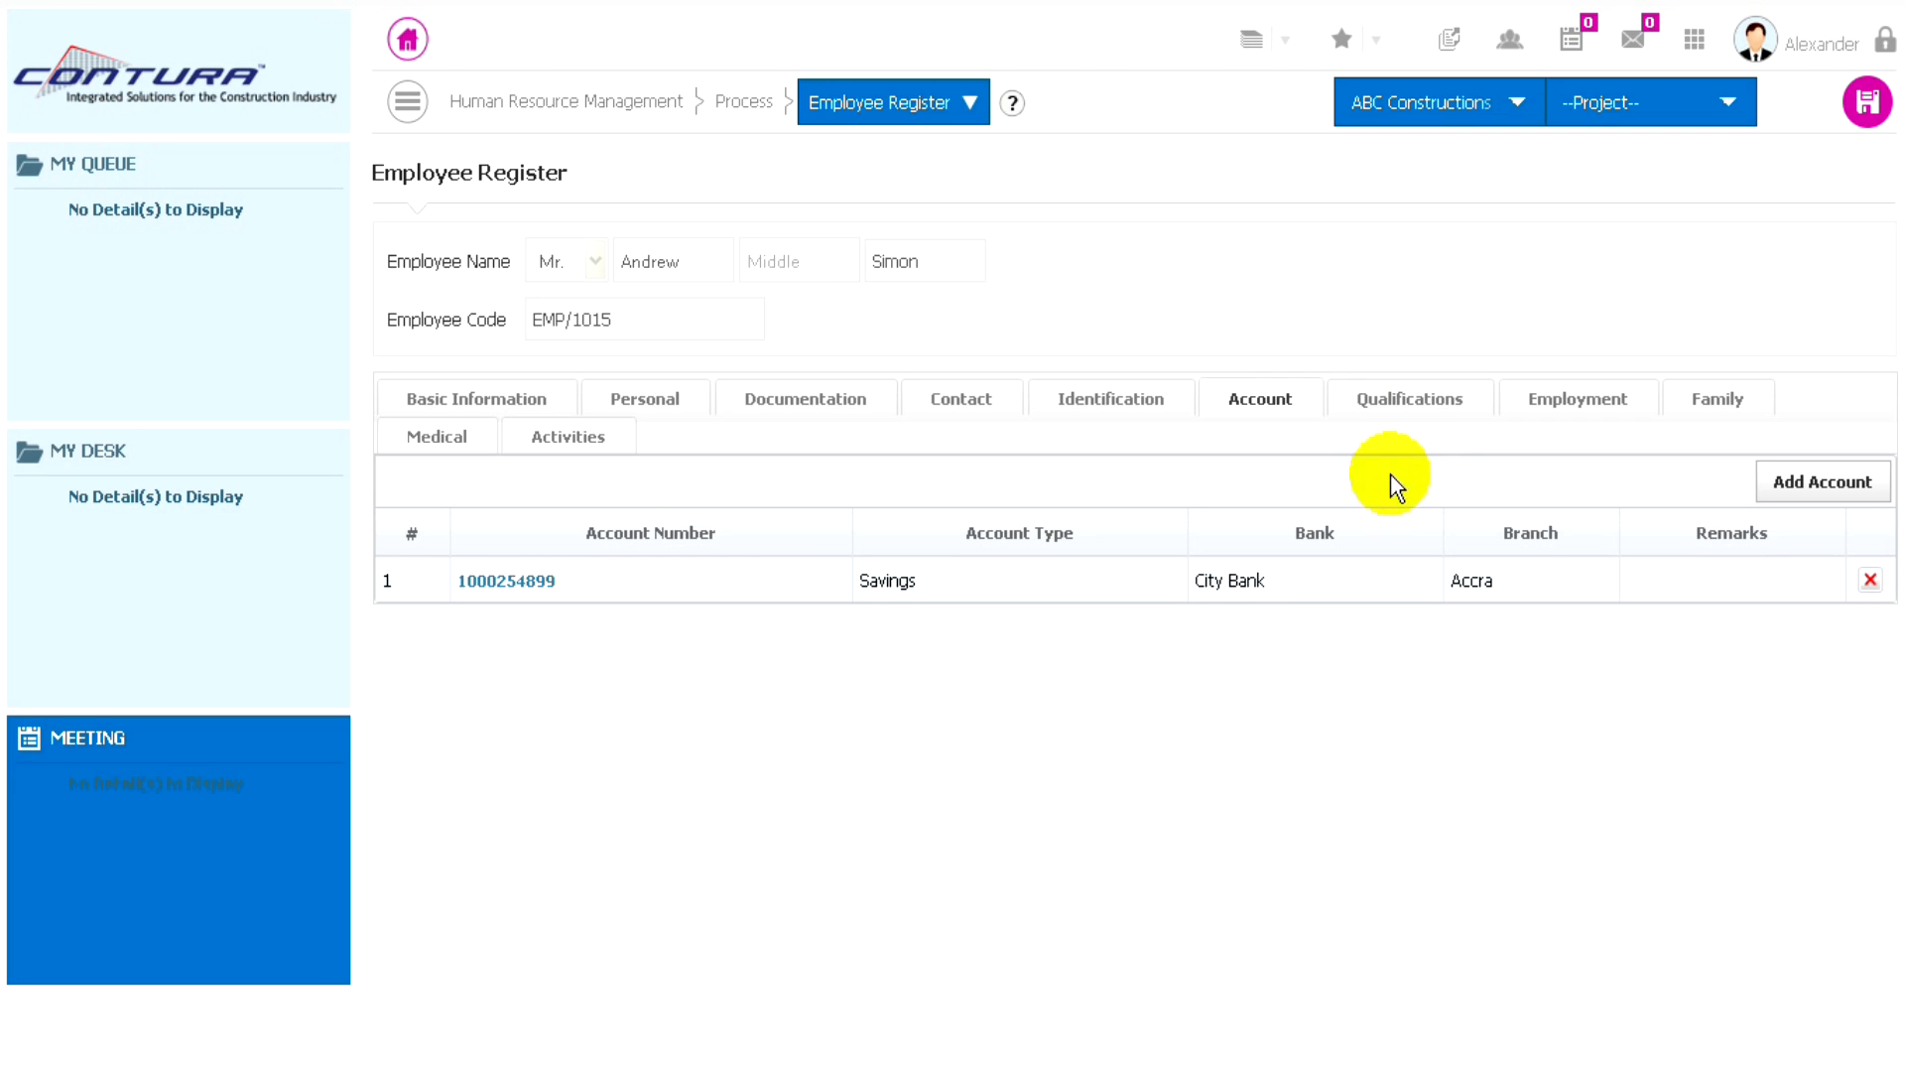
- View the employee's qualifications, previous employment and family sections
{"action": "left_click", "coordinate": [1401, 411]}
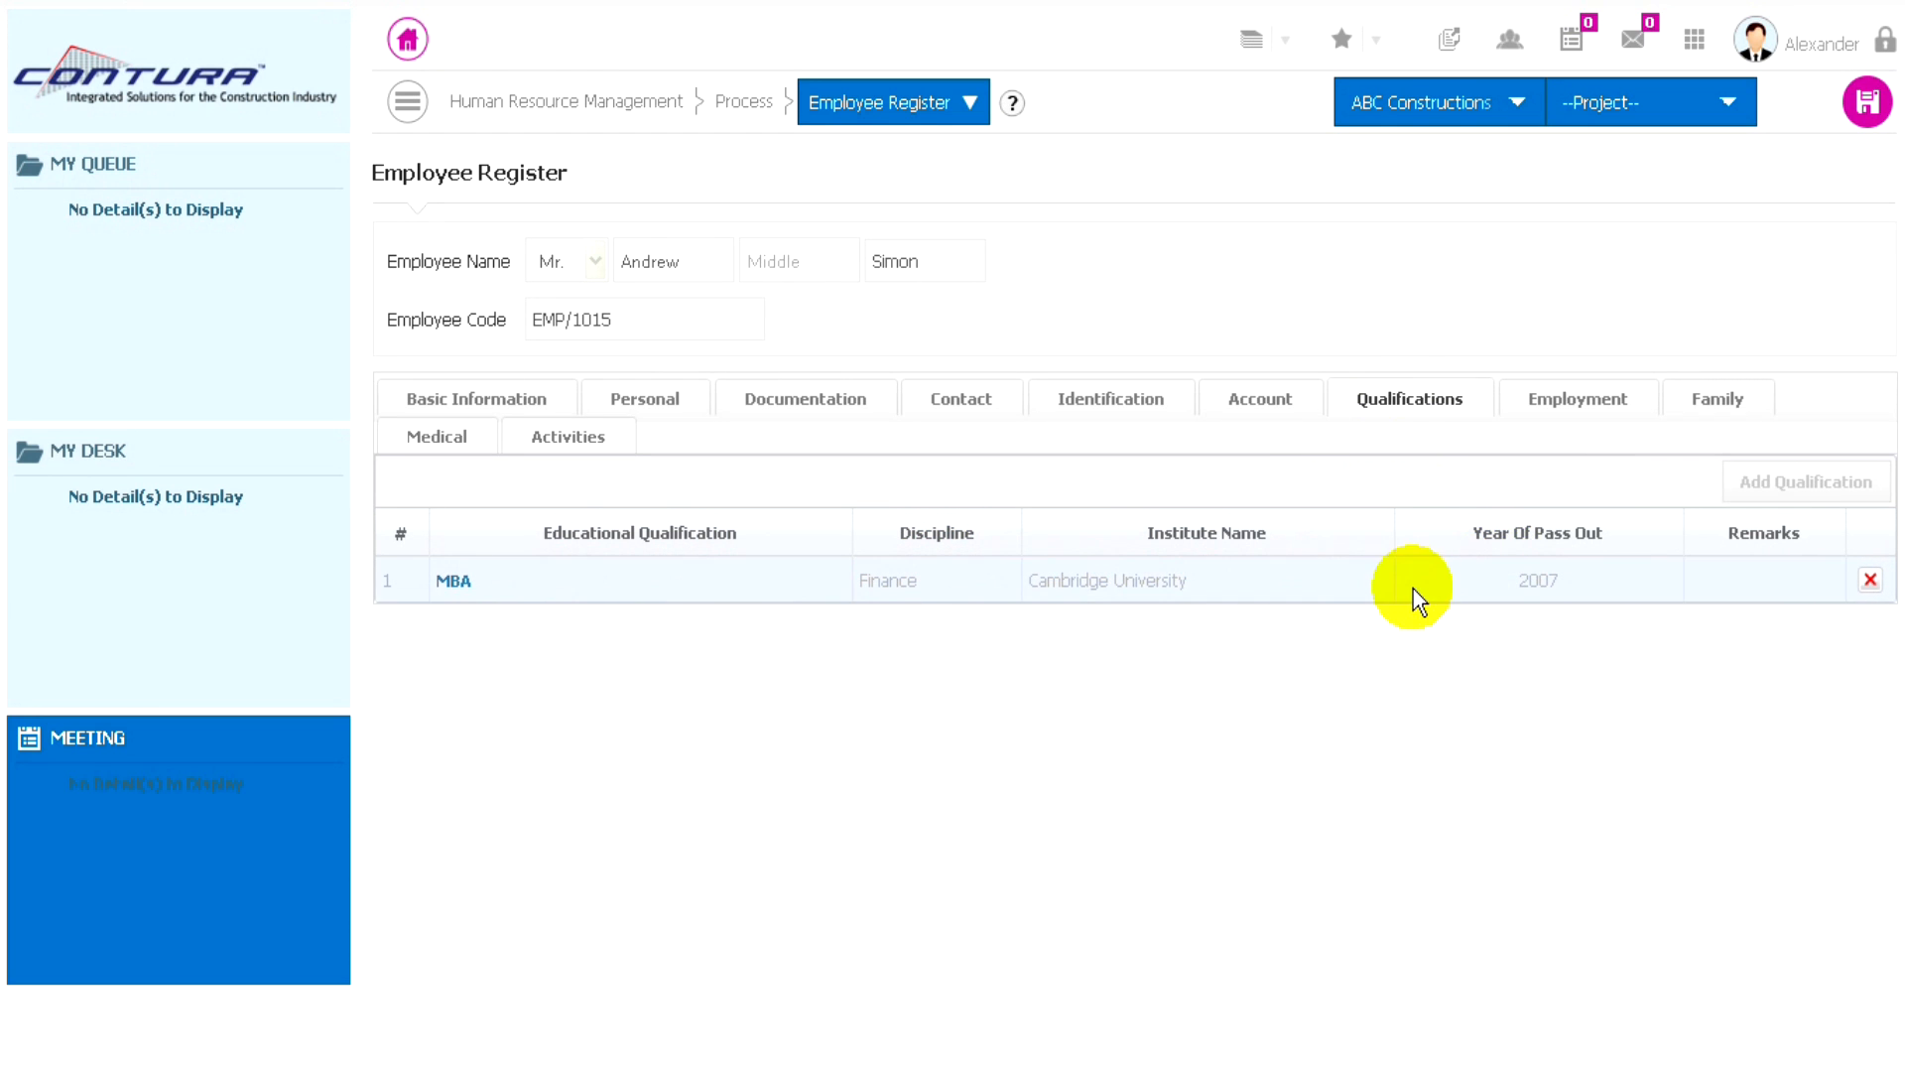
{"action": "left_click", "coordinate": [1576, 399]}
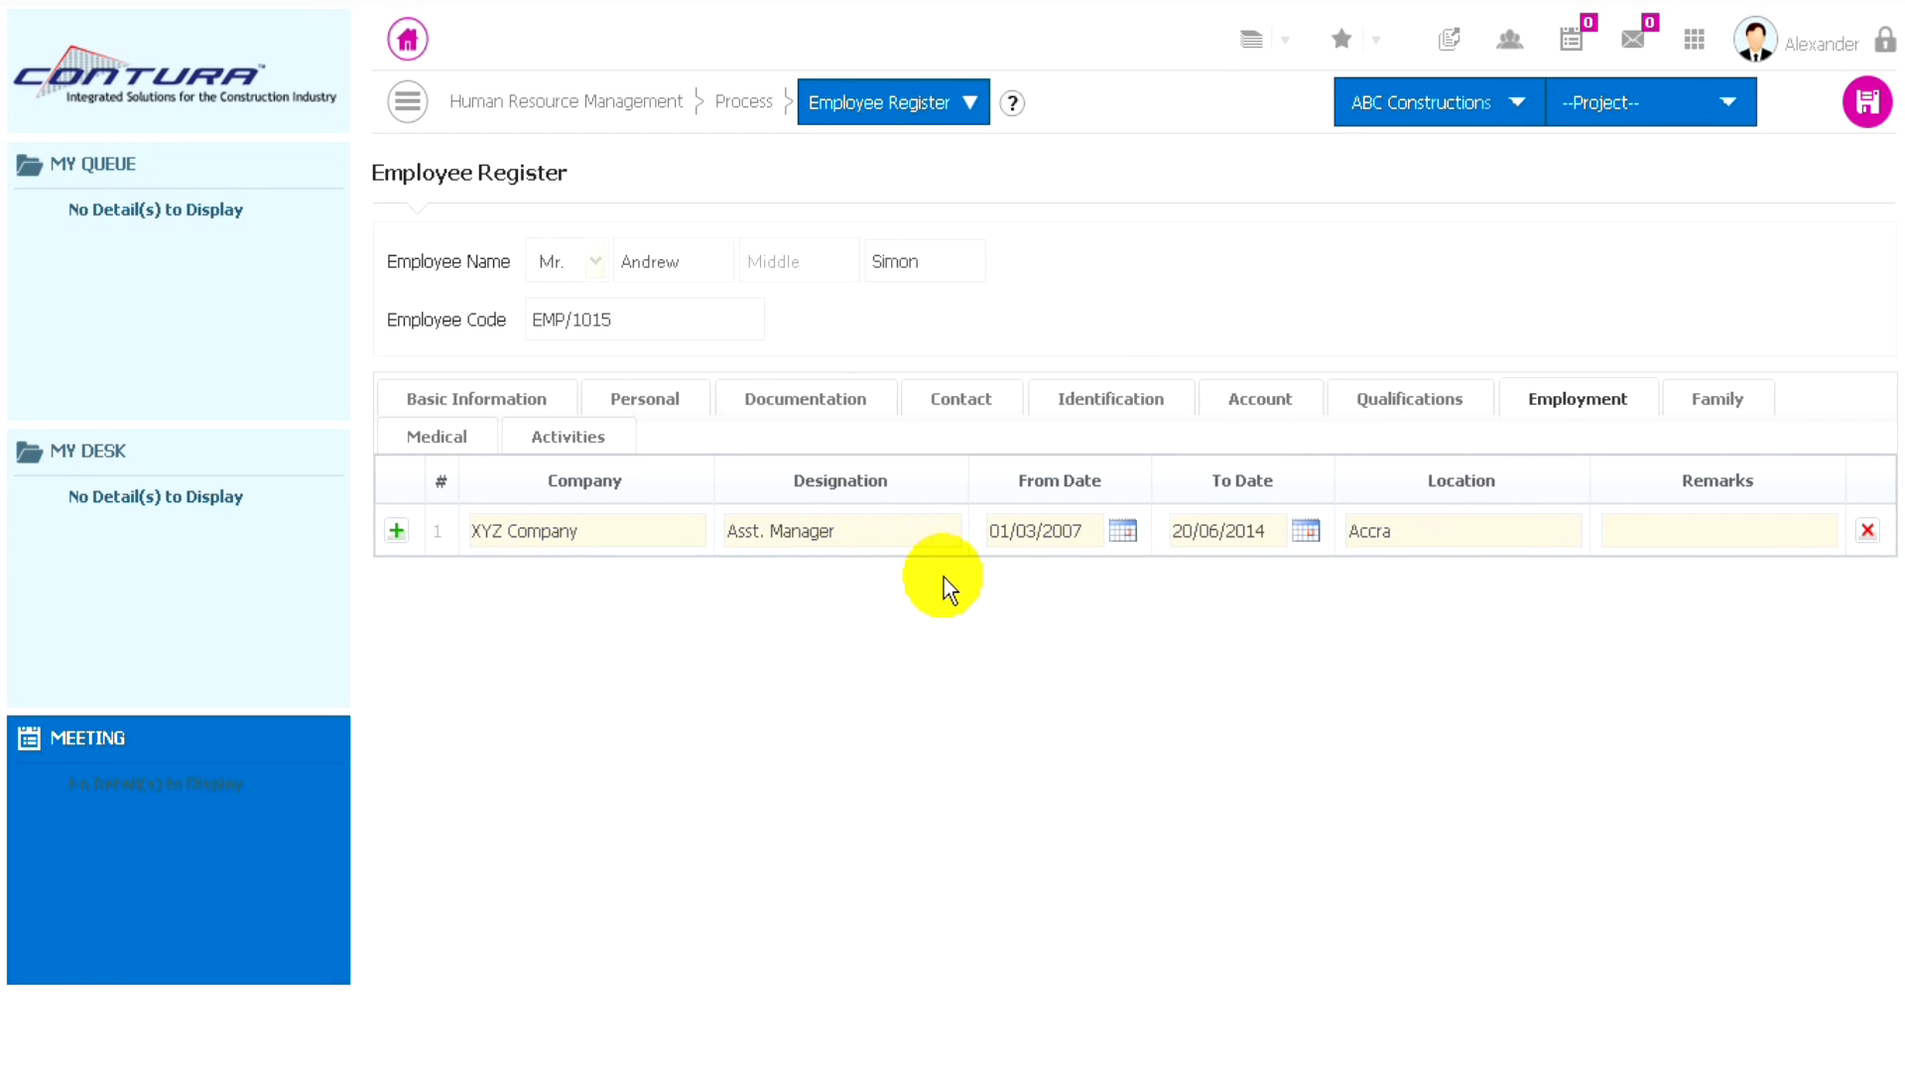
{"action": "left_click", "coordinate": [1712, 407]}
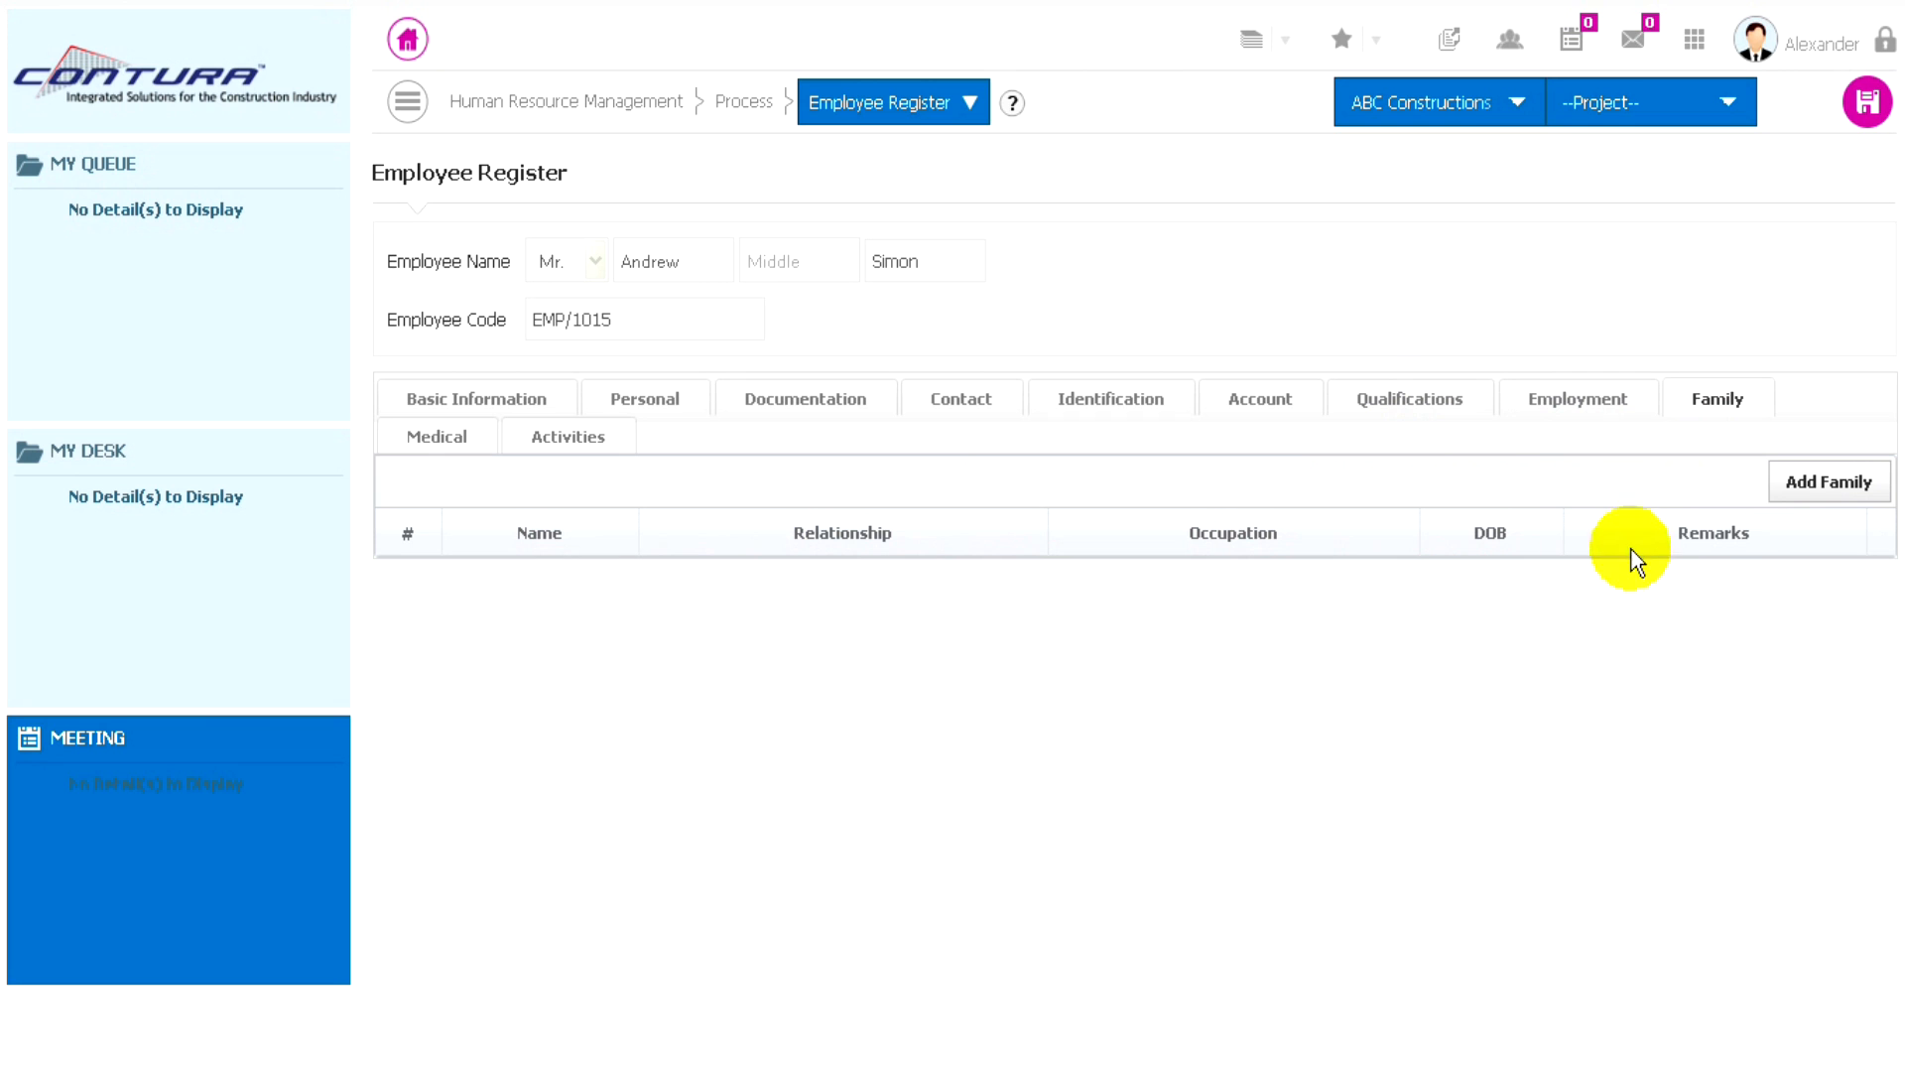
- Start a family entry with the relative's name, the relationship Father and the occupation Government Service
{"action": "left_click", "coordinate": [1808, 486]}
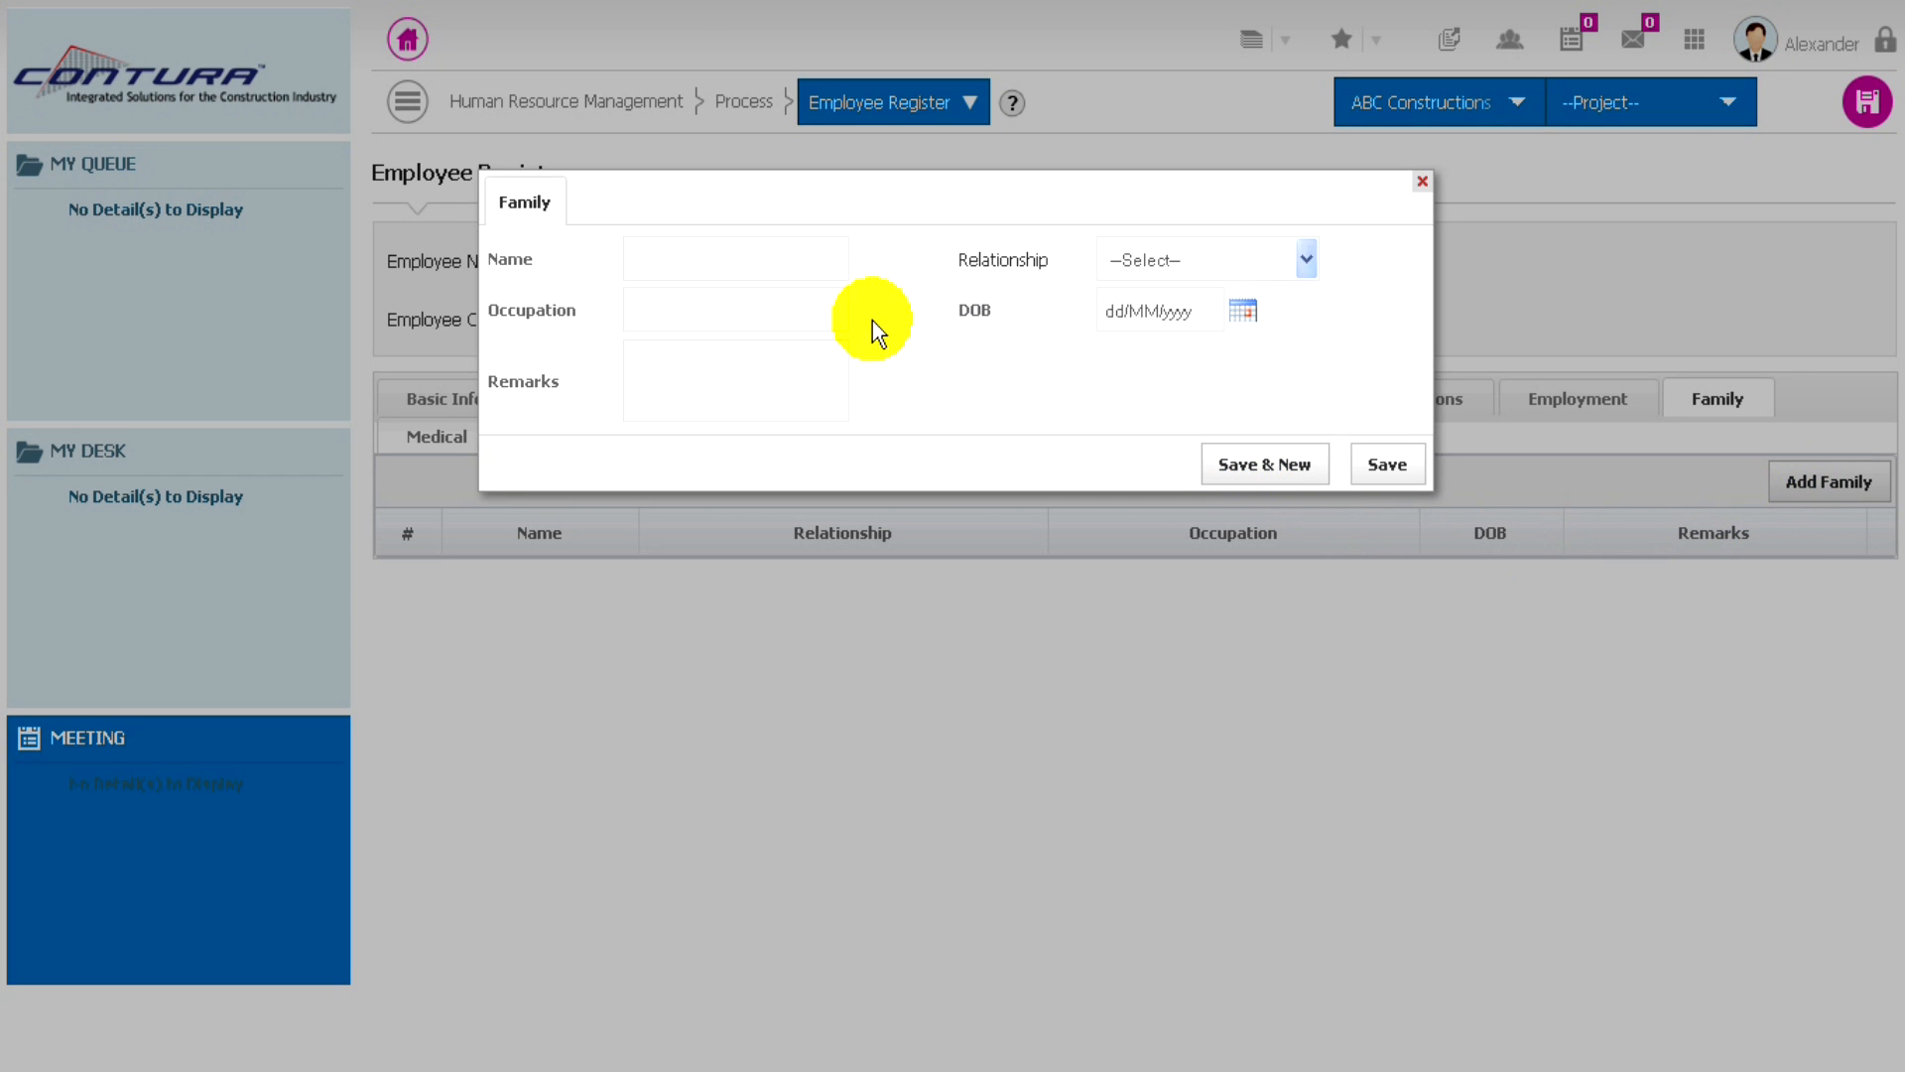
{"action": "left_click", "coordinate": [661, 259]}
{"action": "type", "text": "Simon"}
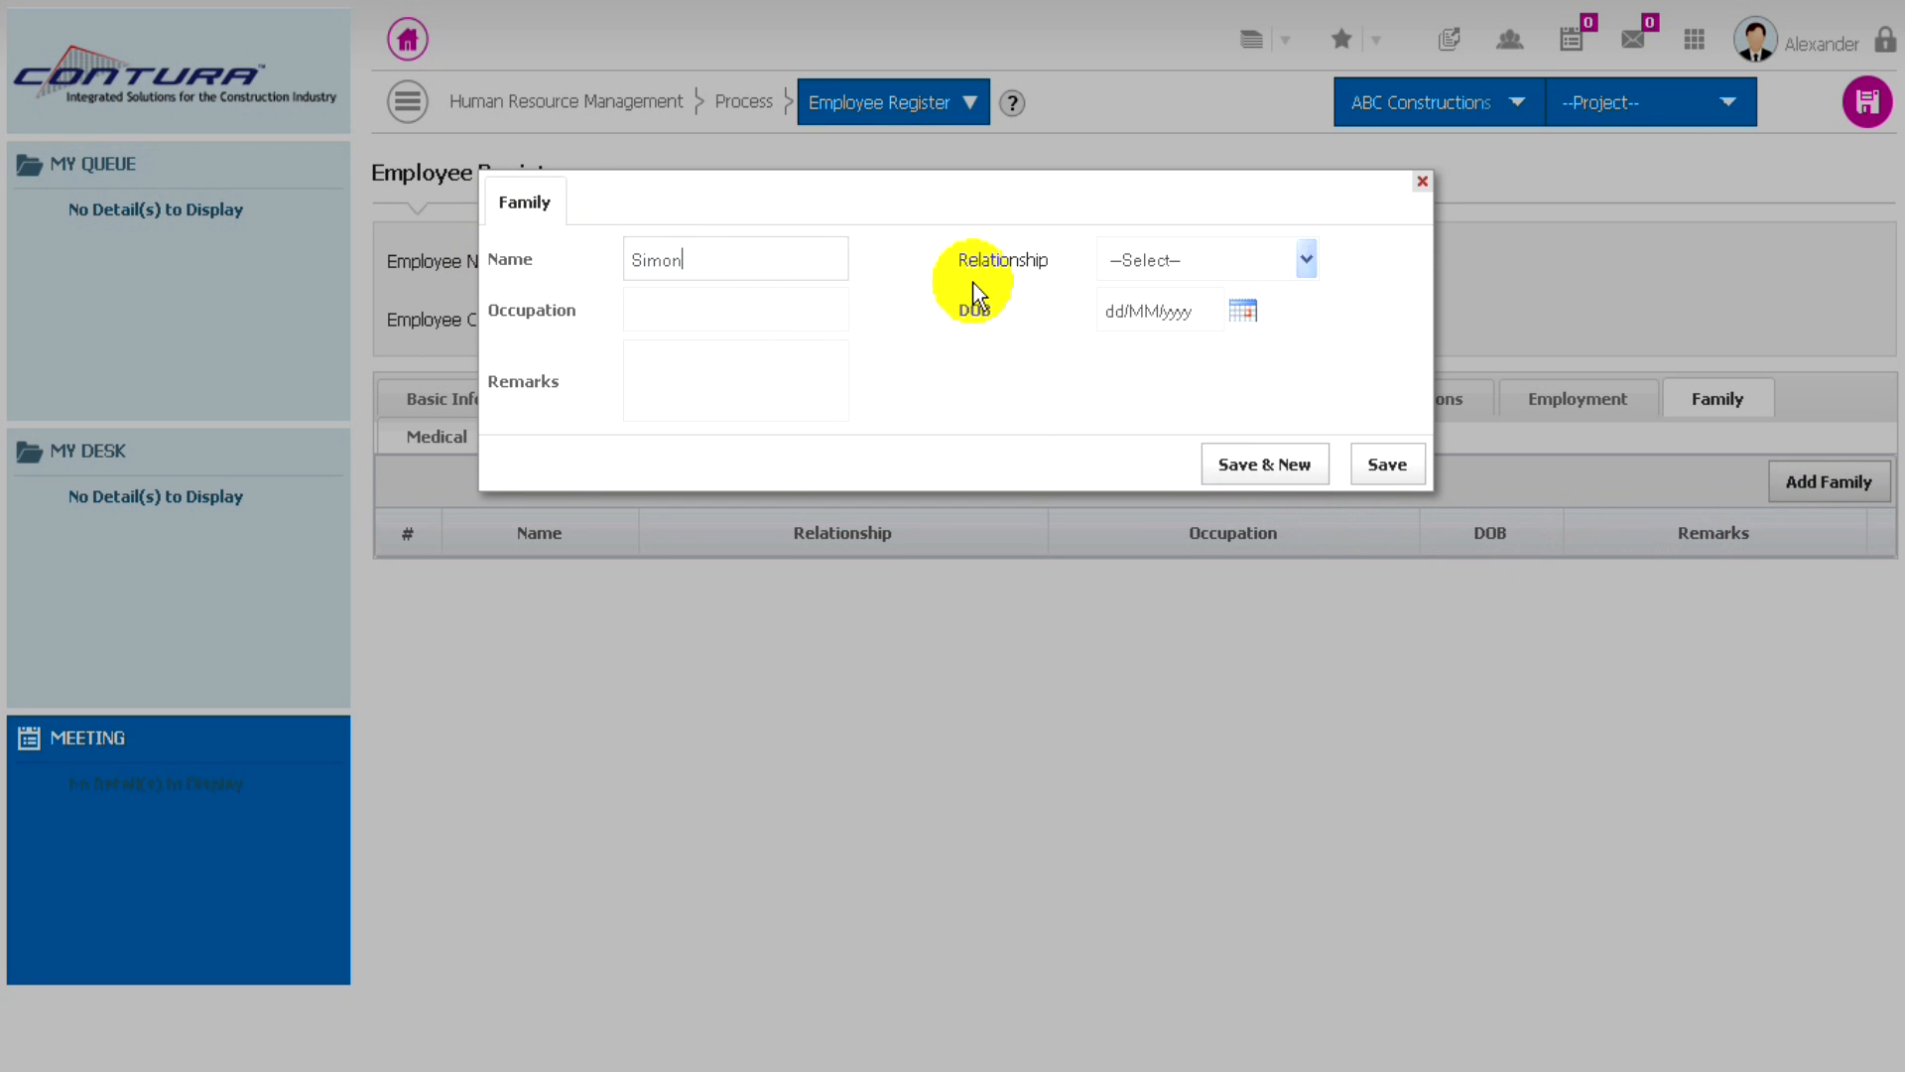
{"action": "left_click", "coordinate": [1237, 259]}
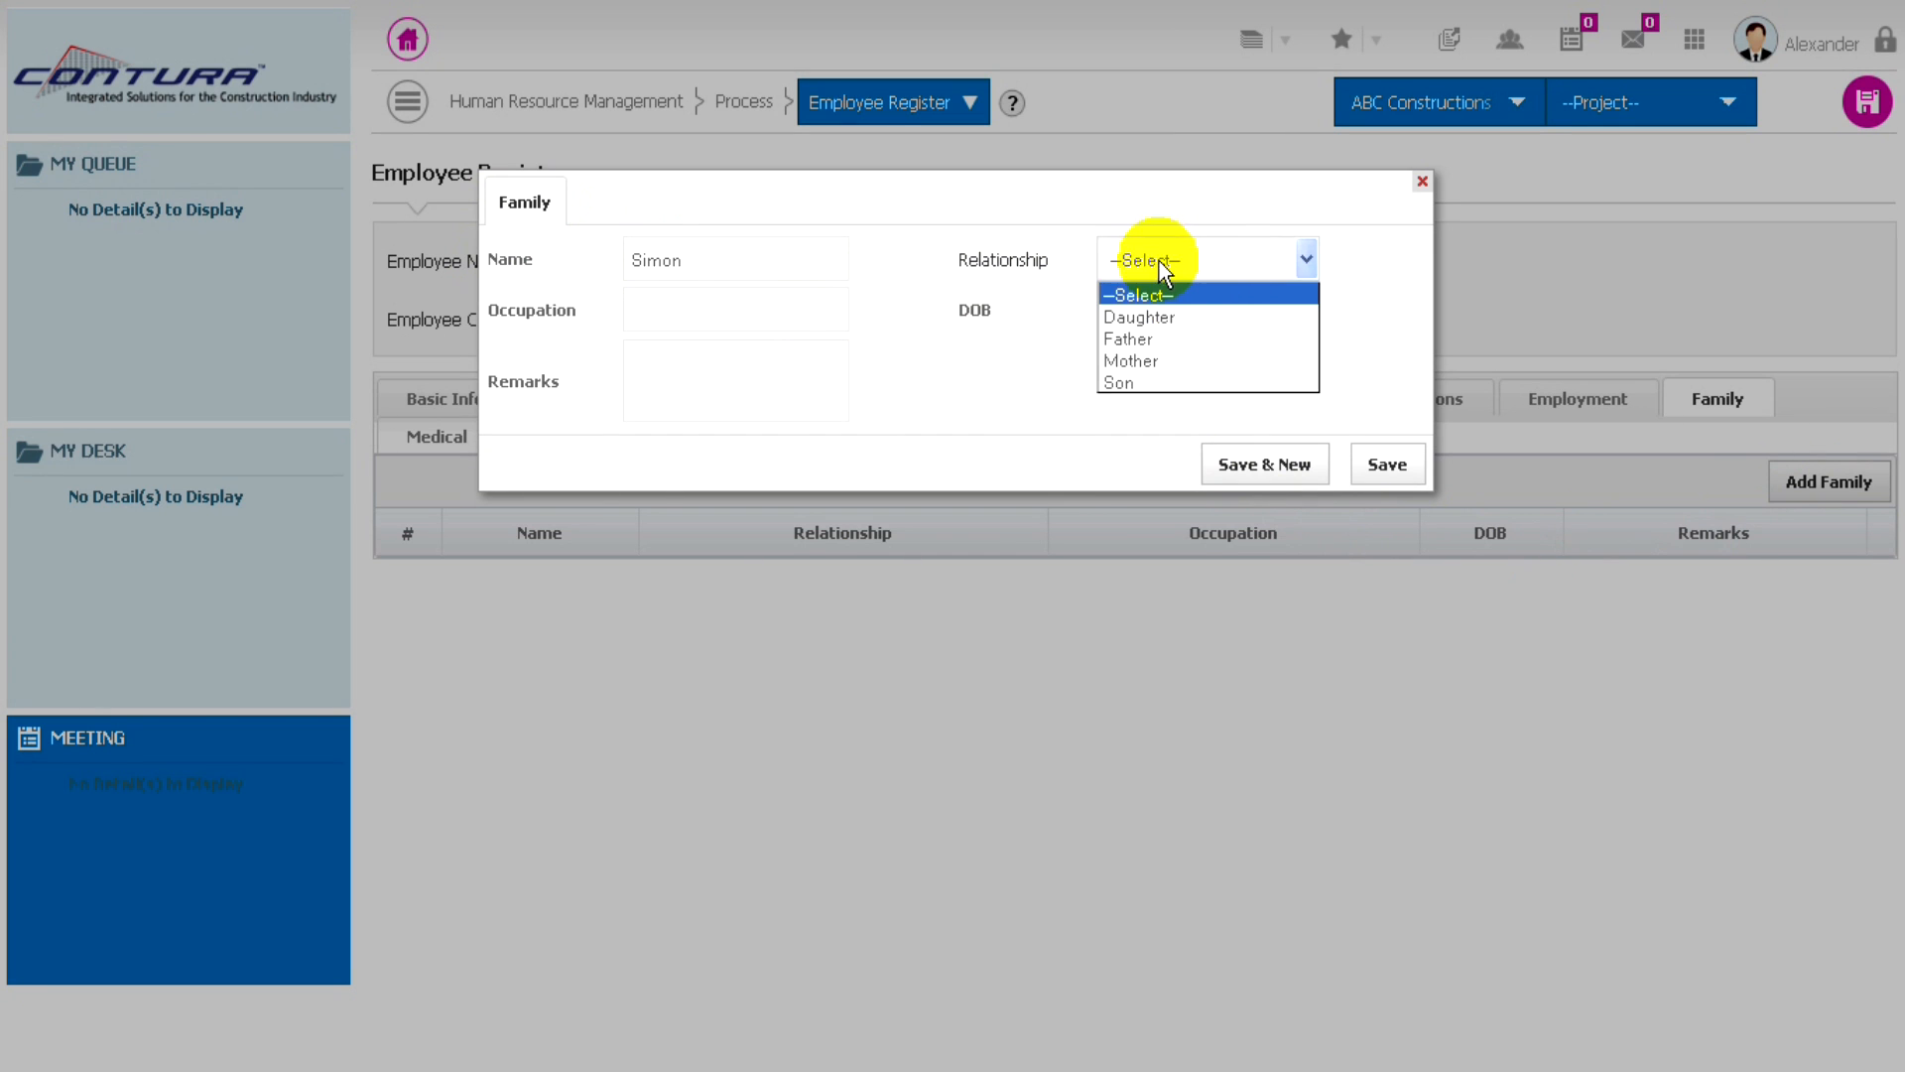
{"action": "left_click", "coordinate": [1122, 339]}
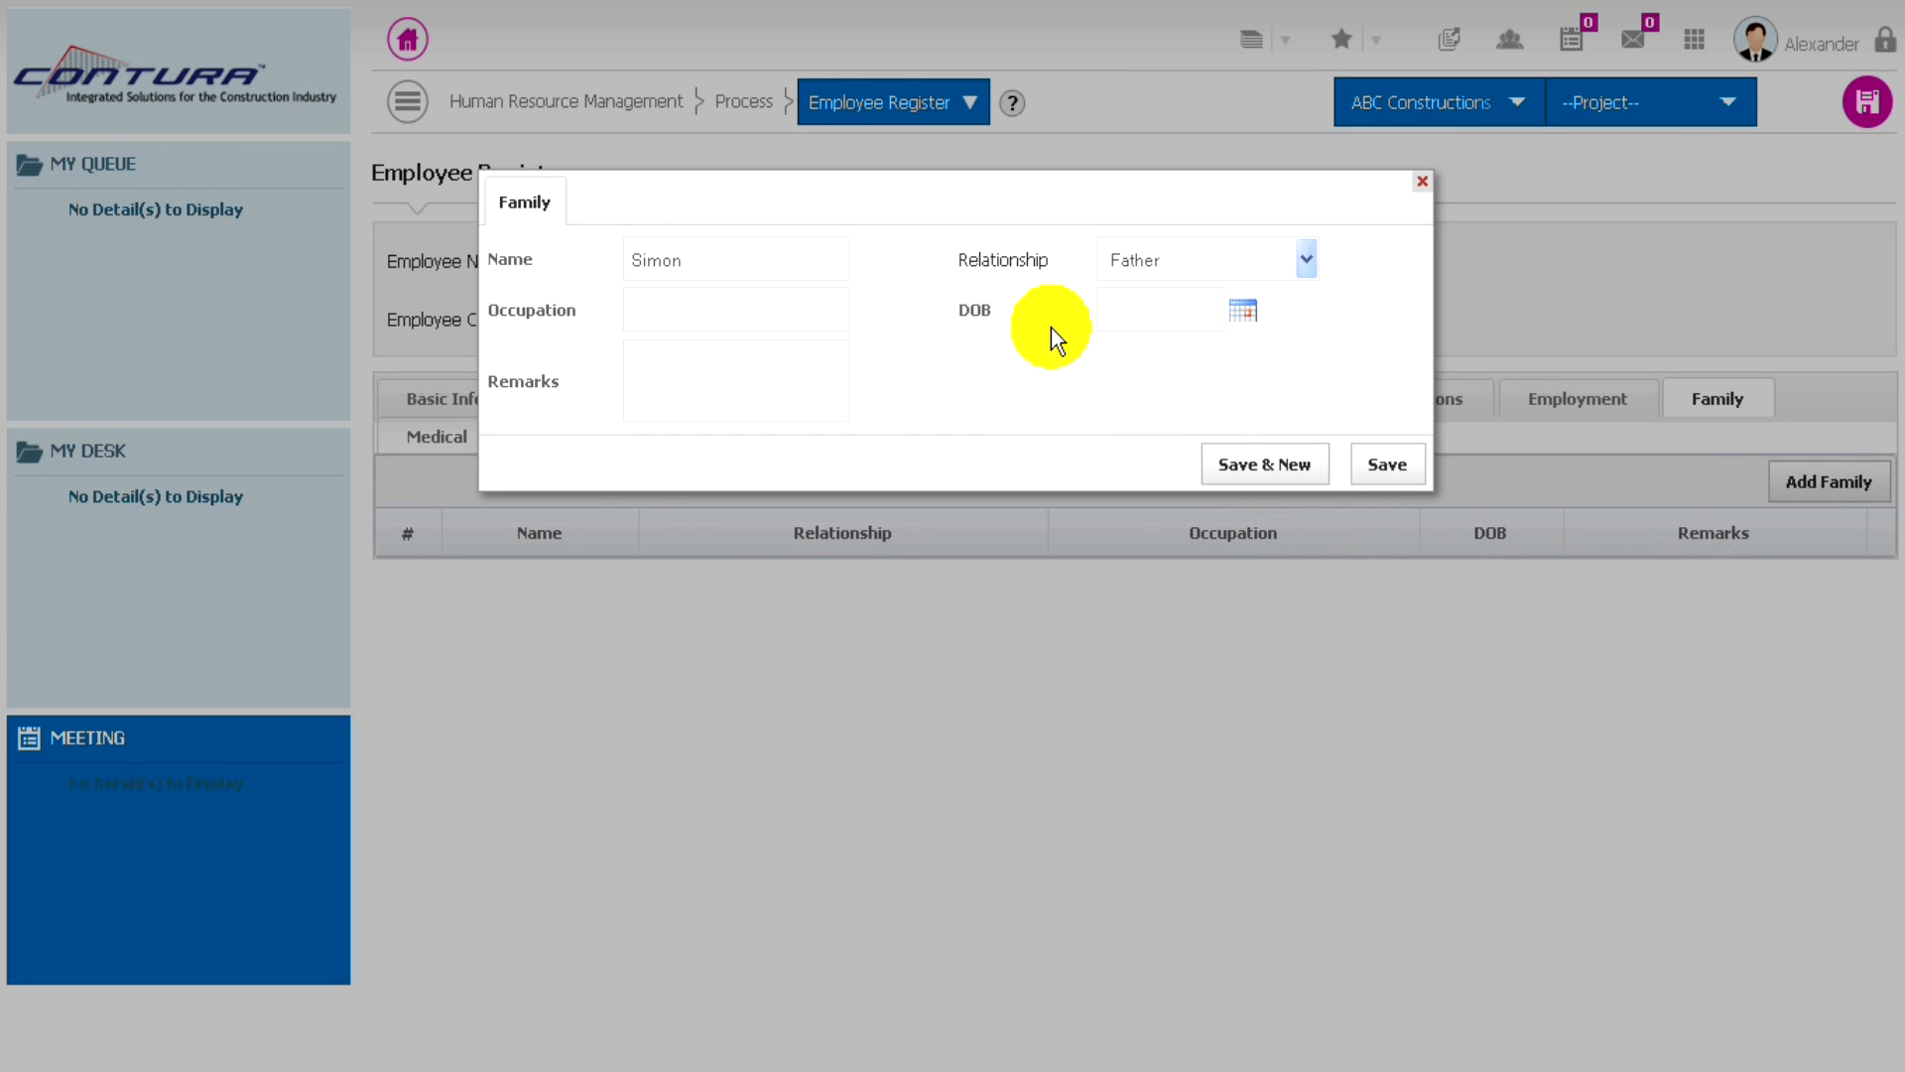
{"action": "left_click", "coordinate": [675, 312]}
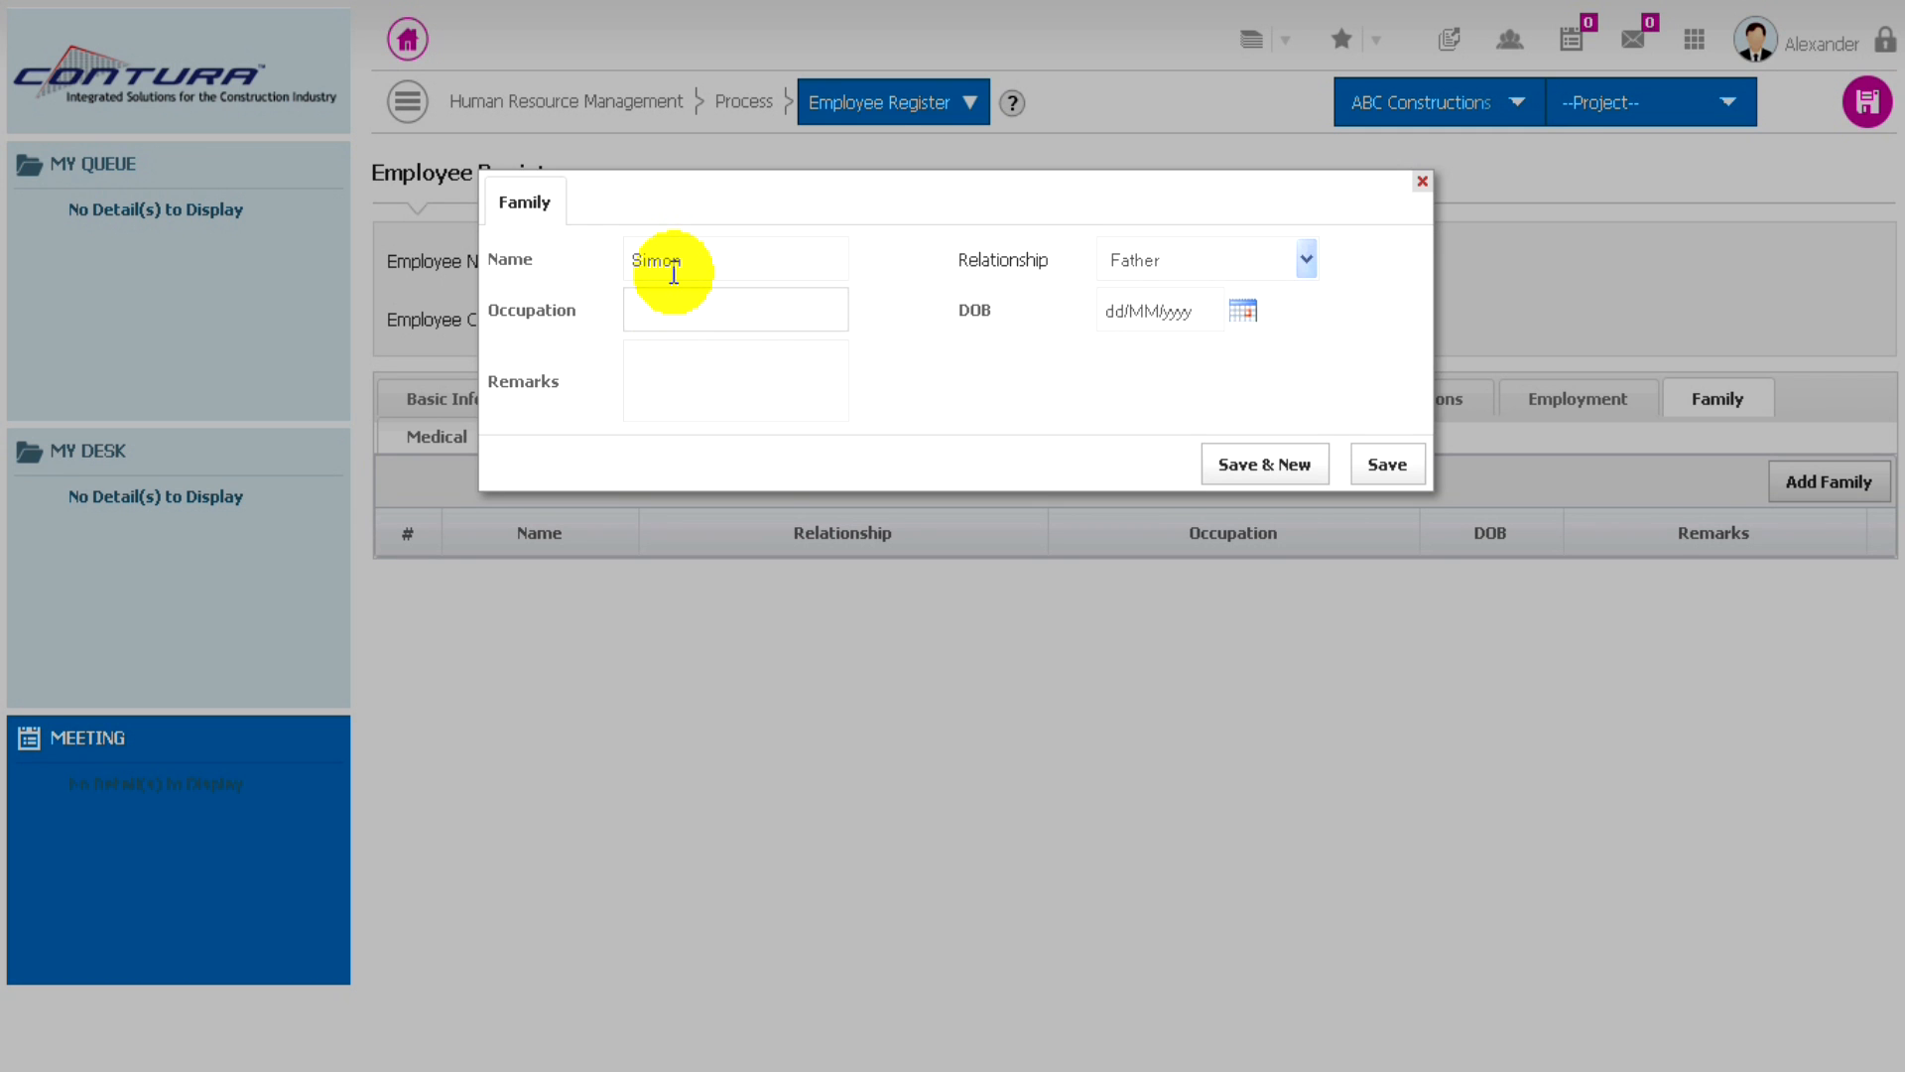
{"action": "type", "text": "Government Service"}
- Enter the father's date of birth, and save the family entry along with the employee register record
{"action": "left_click", "coordinate": [1243, 312]}
{"action": "left_click", "coordinate": [1223, 350]}
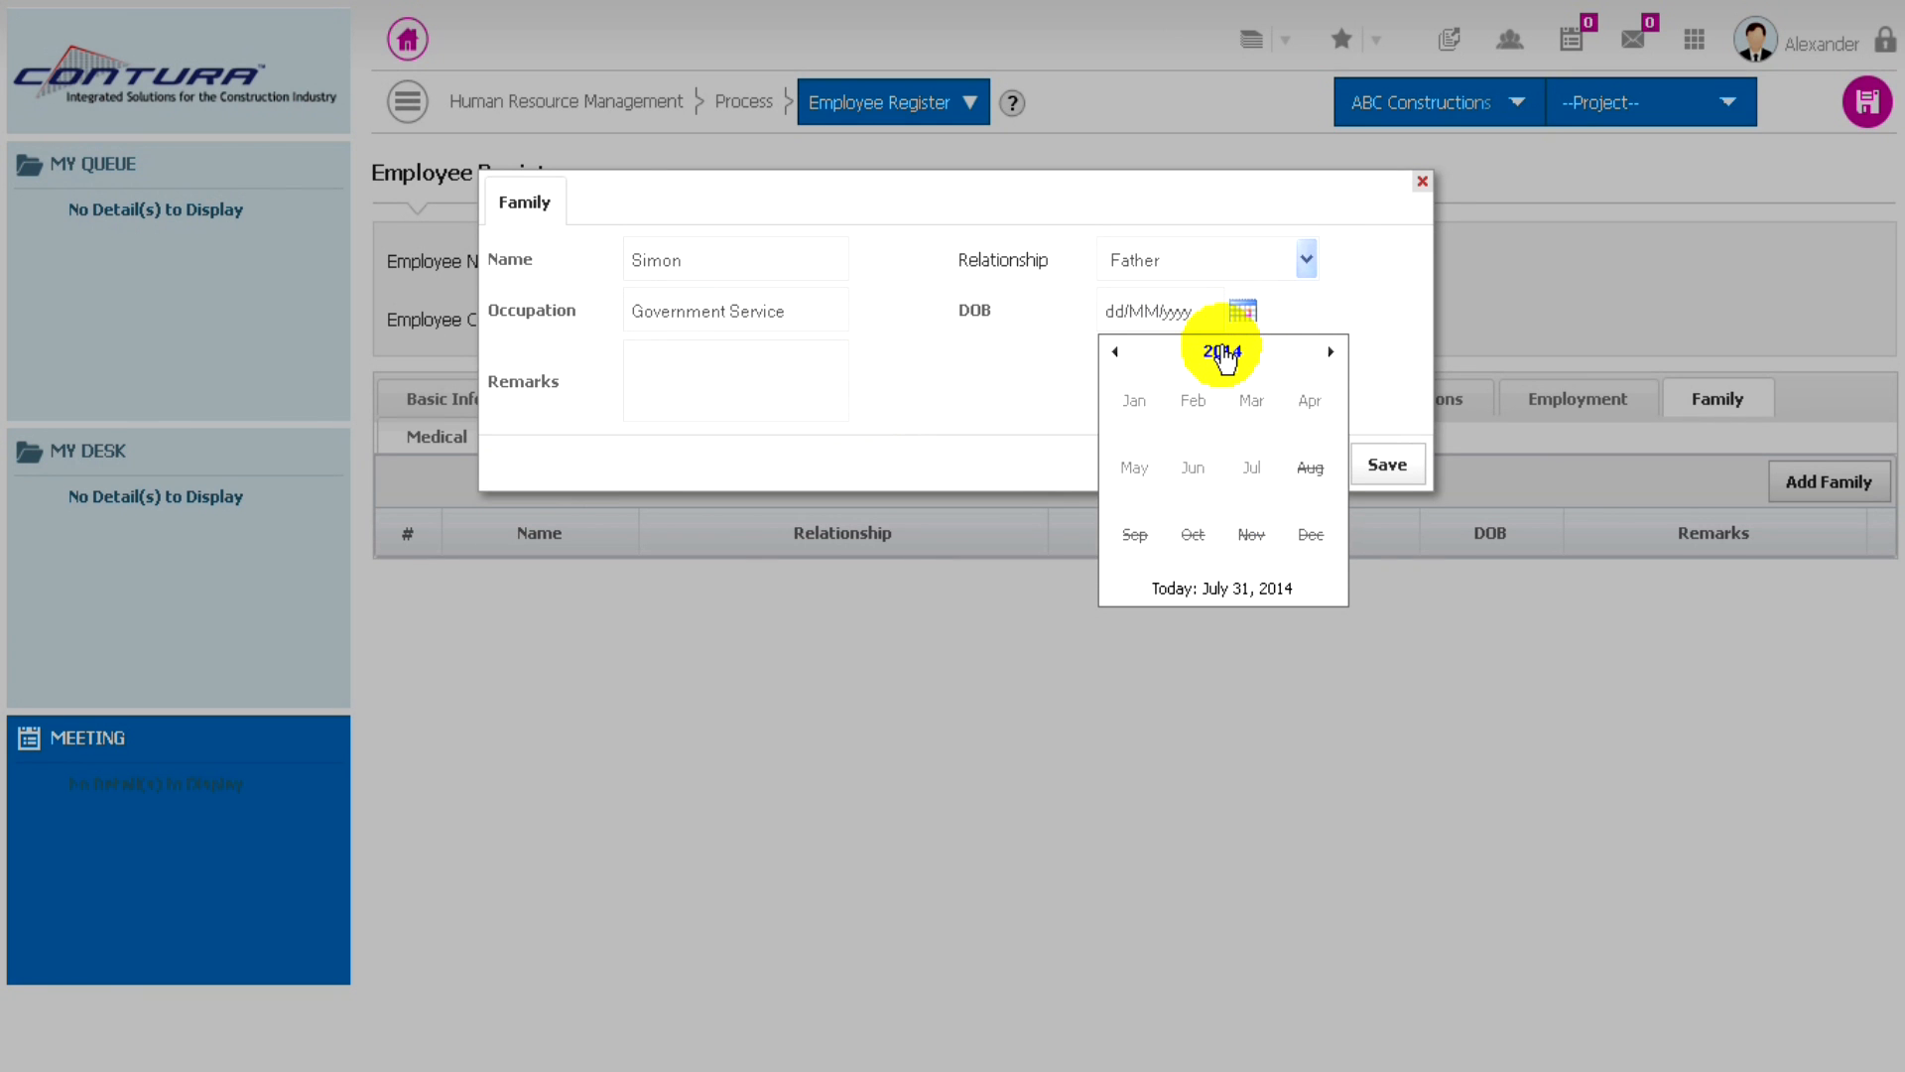
{"action": "left_click", "coordinate": [1222, 351]}
{"action": "left_click", "coordinate": [1116, 351]}
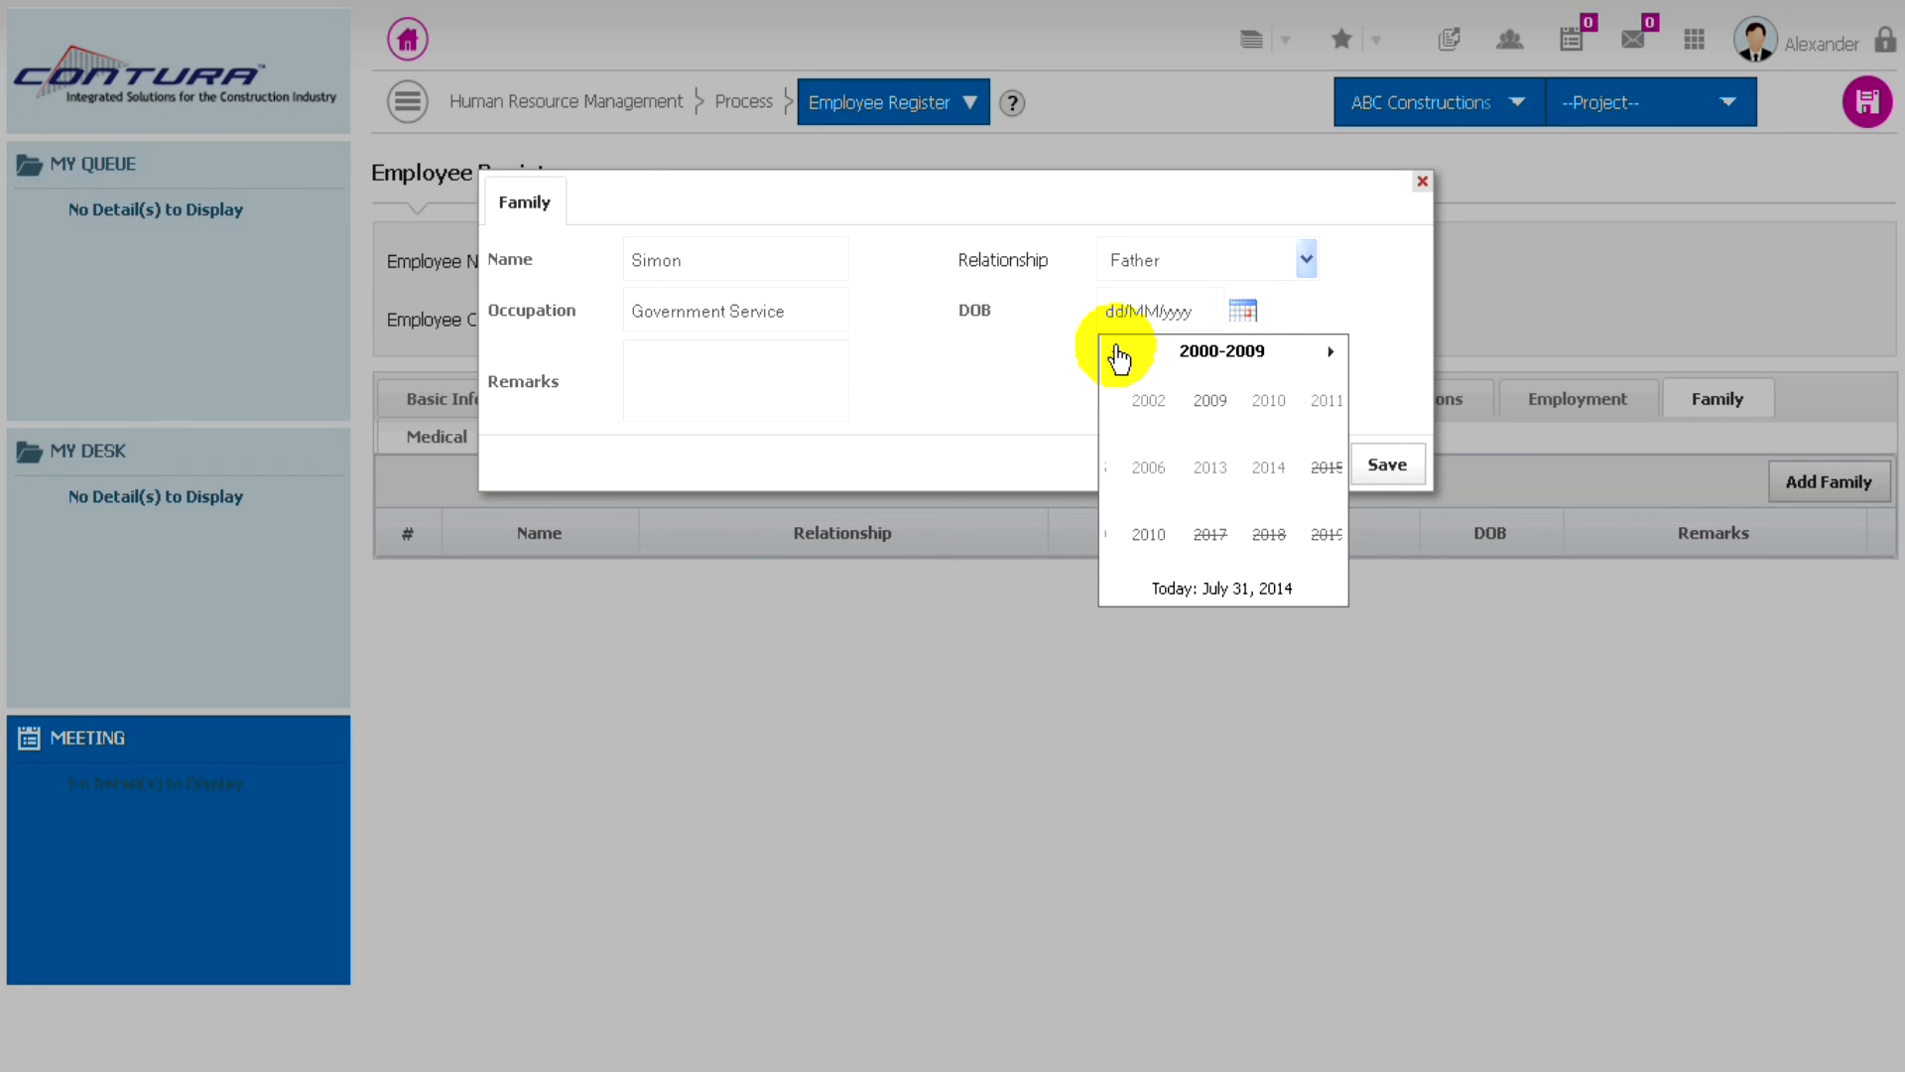
{"action": "left_click", "coordinate": [1116, 351]}
{"action": "left_click", "coordinate": [1117, 351]}
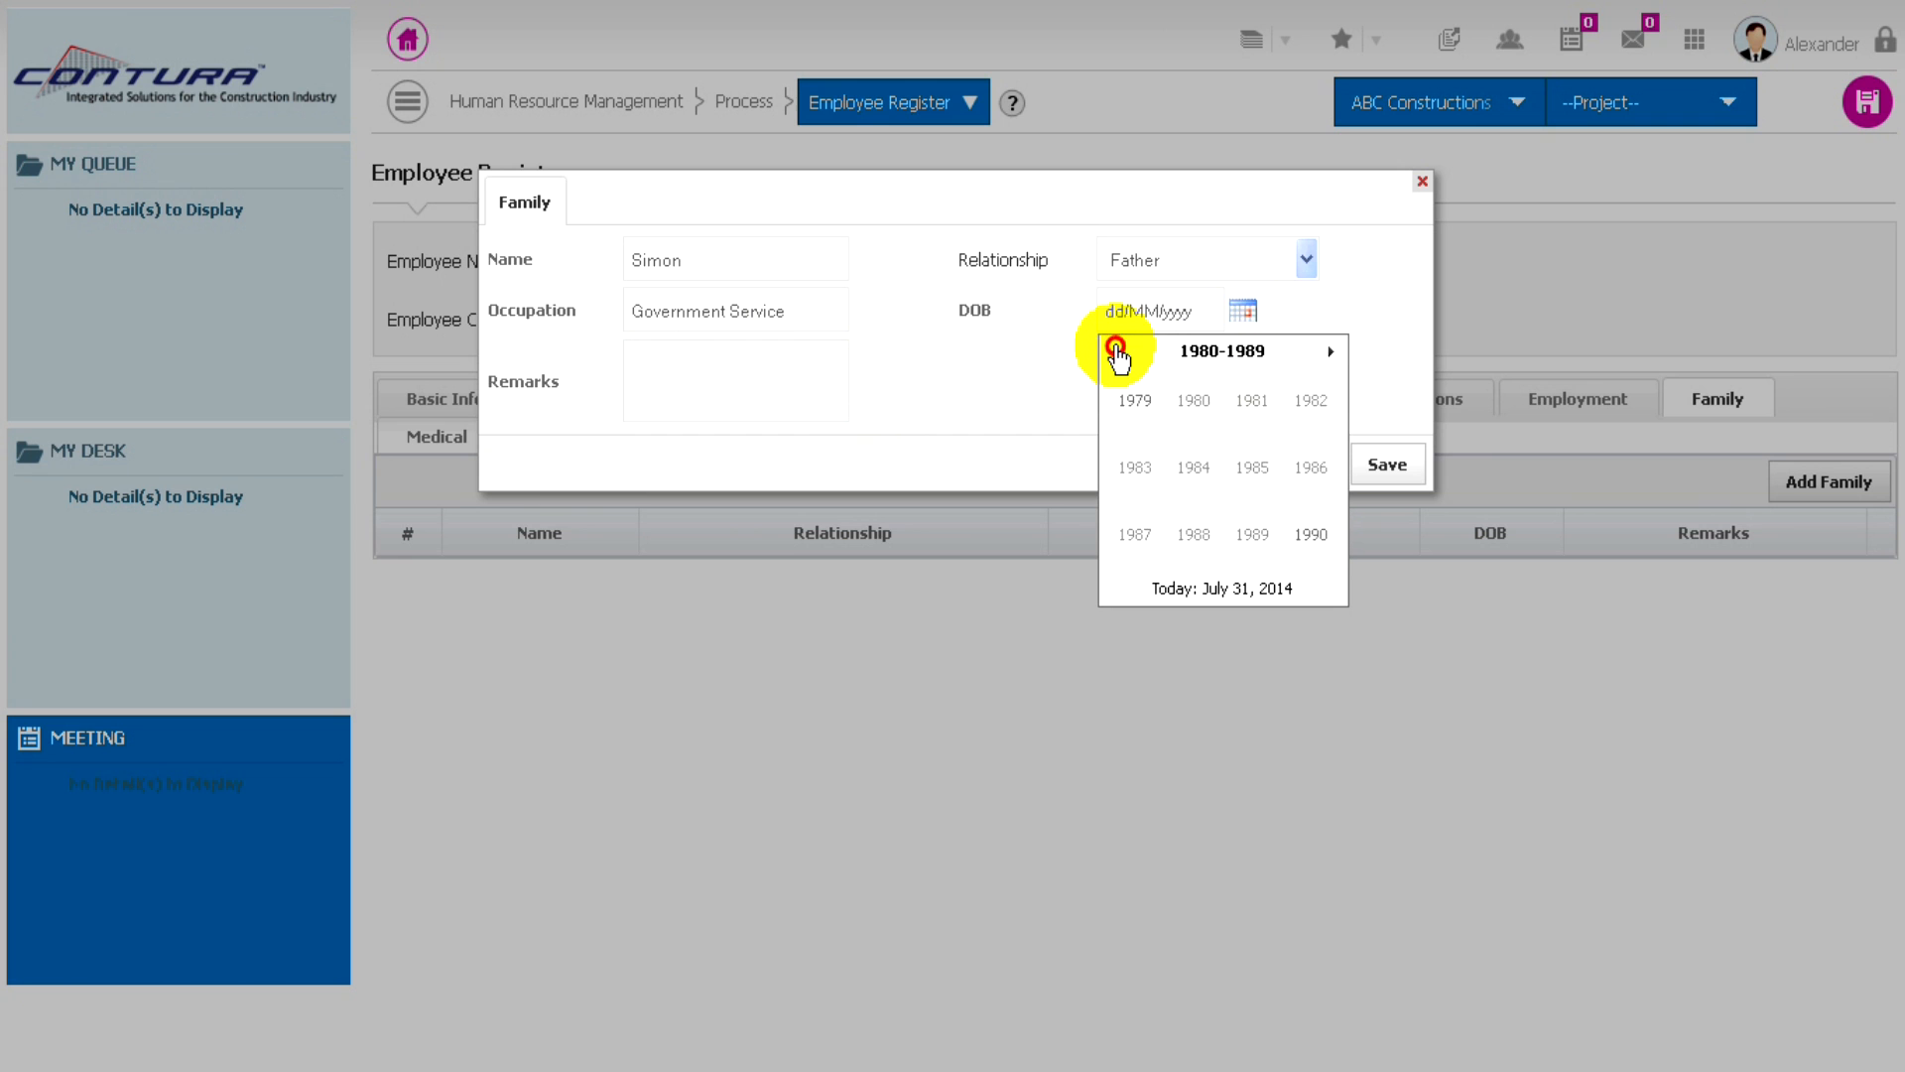
{"action": "left_click", "coordinate": [1116, 351]}
{"action": "left_click", "coordinate": [1116, 351]}
{"action": "left_click", "coordinate": [1117, 352]}
{"action": "left_click", "coordinate": [1205, 544]}
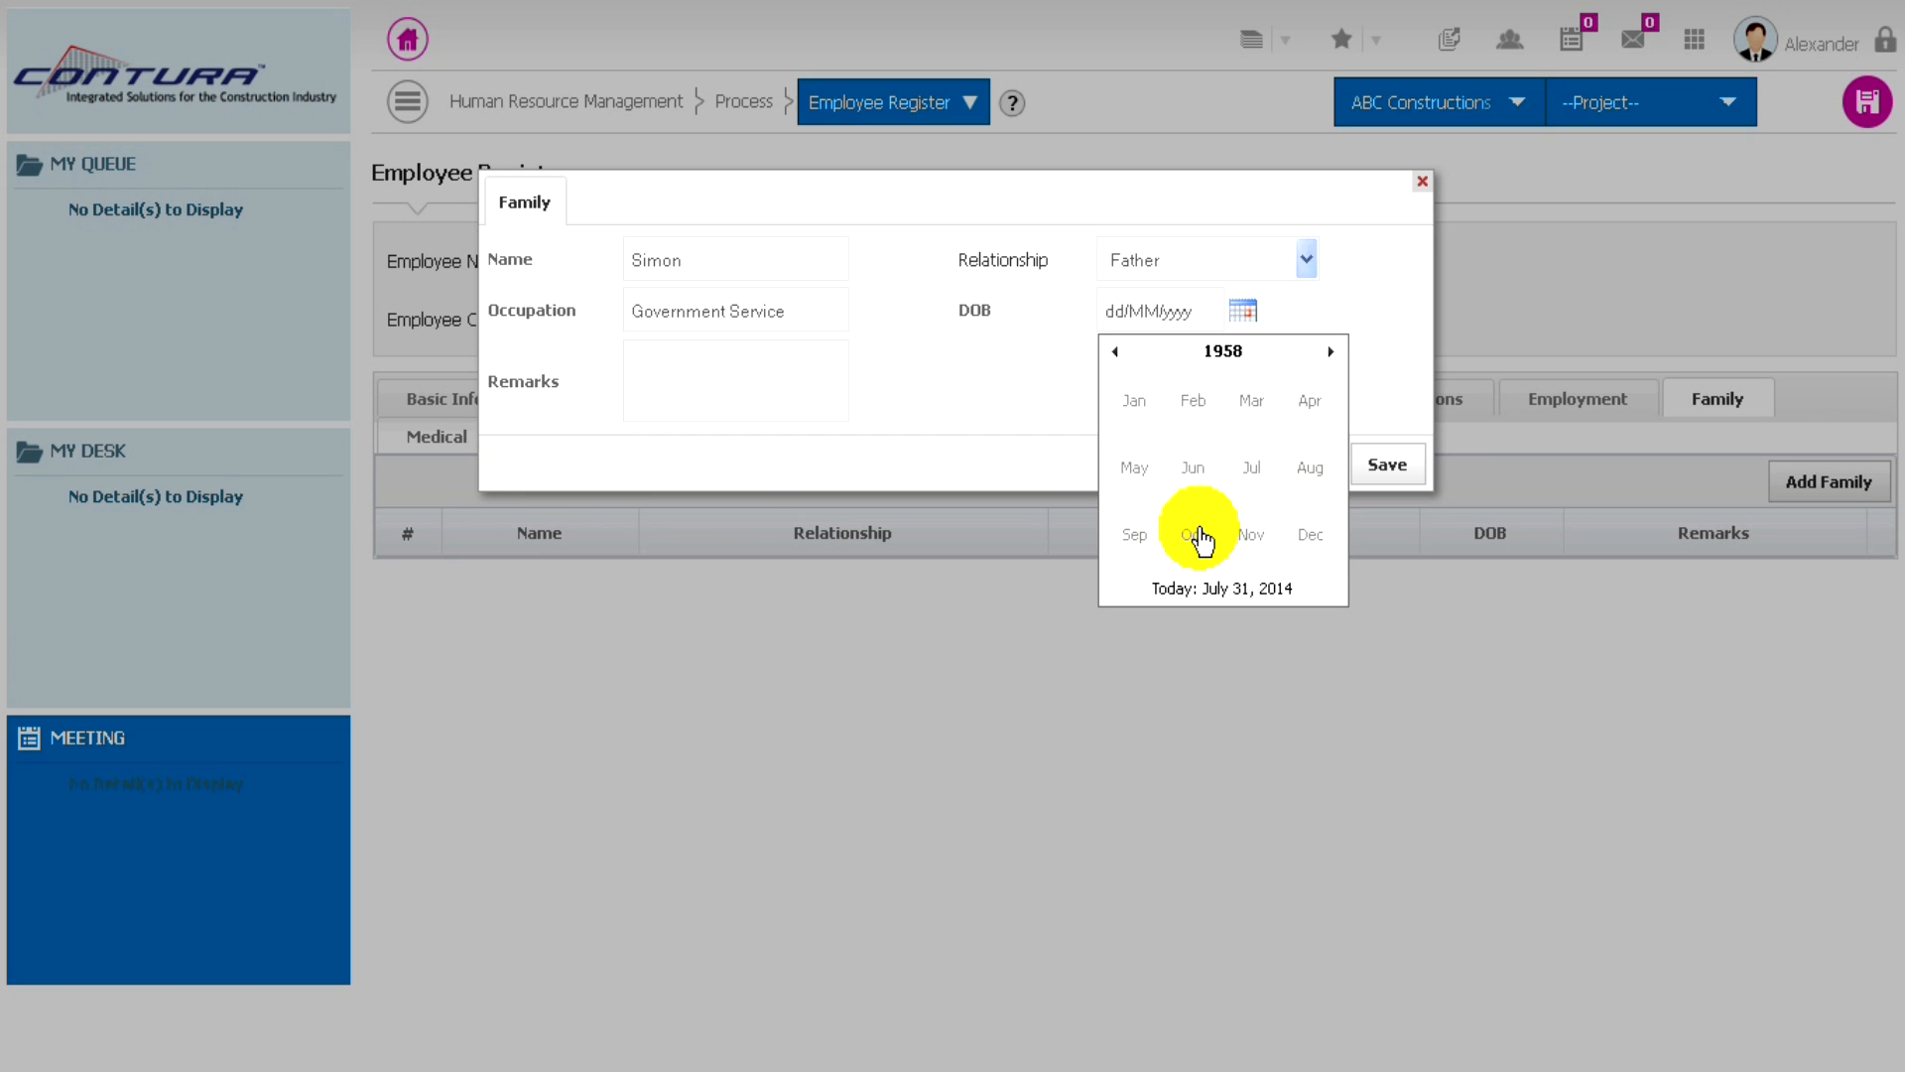
{"action": "left_click", "coordinate": [1196, 468]}
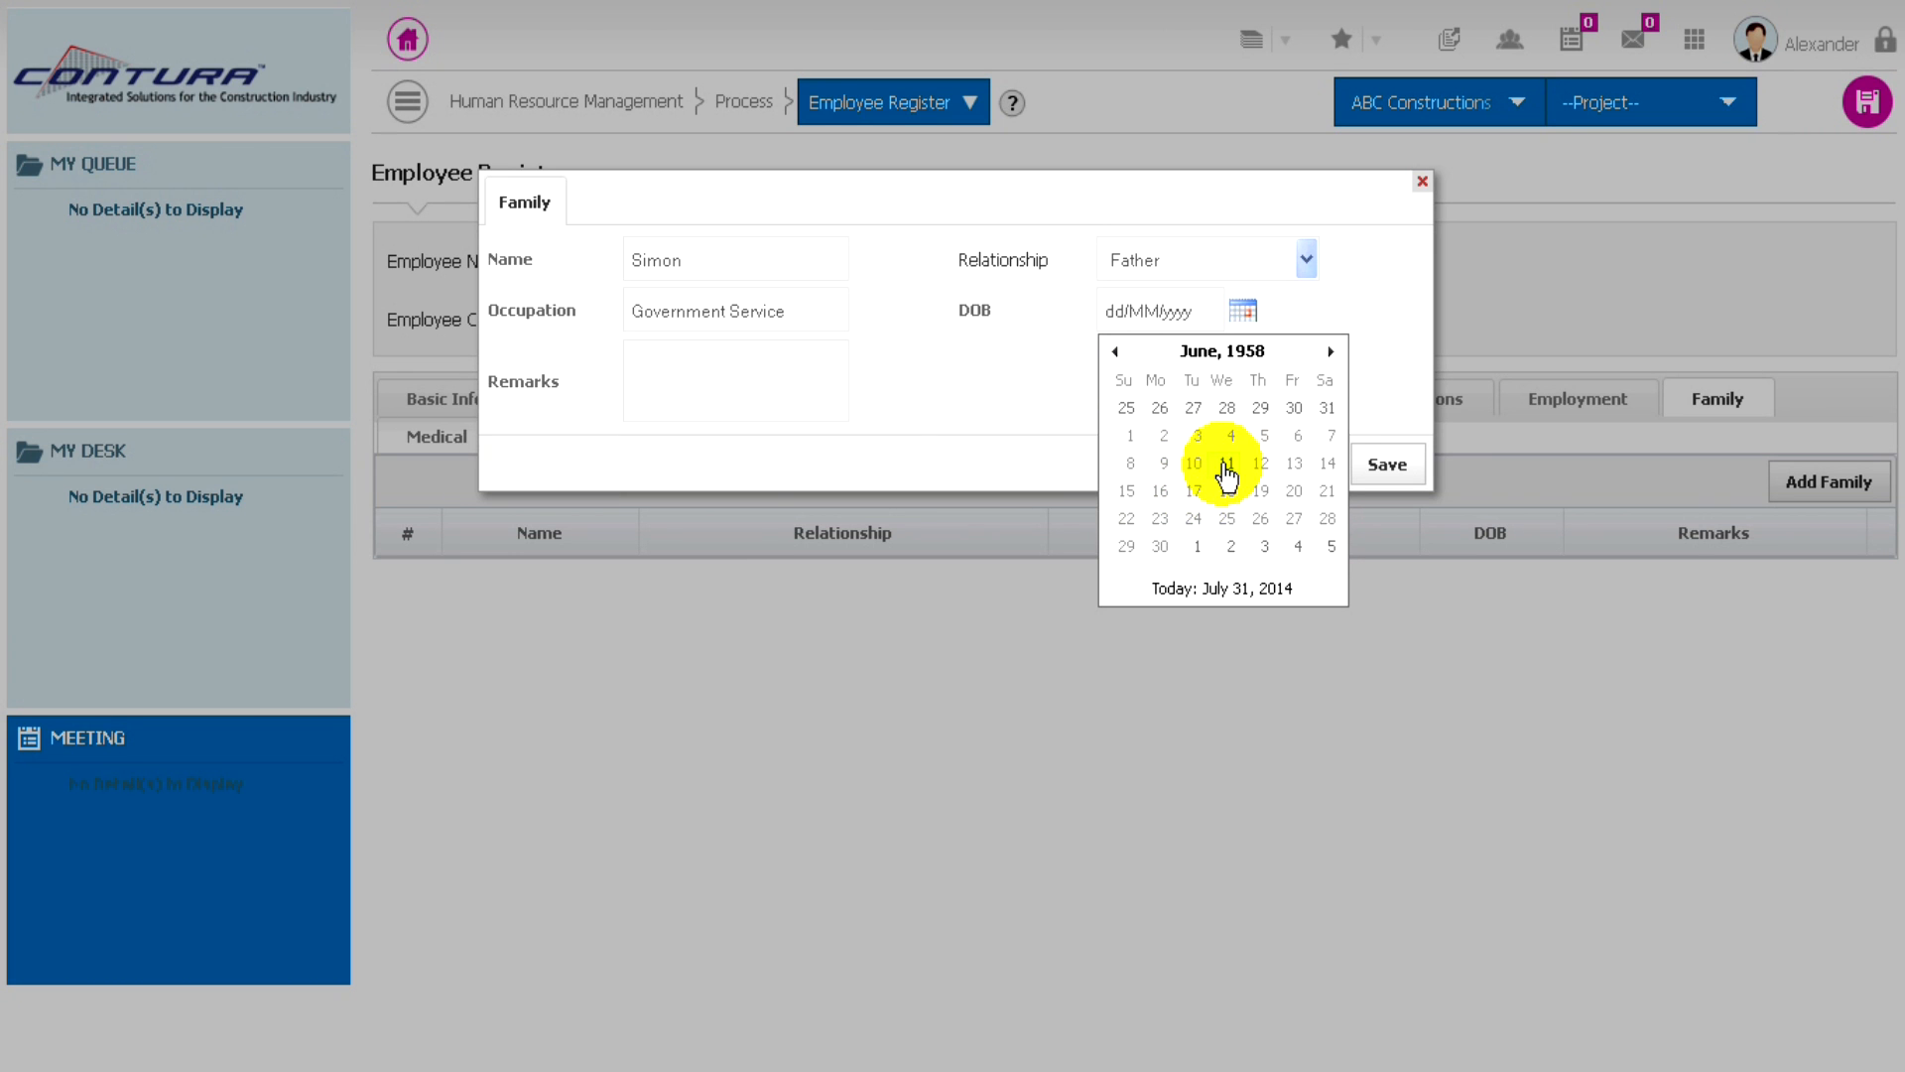
{"action": "left_click", "coordinate": [1220, 474]}
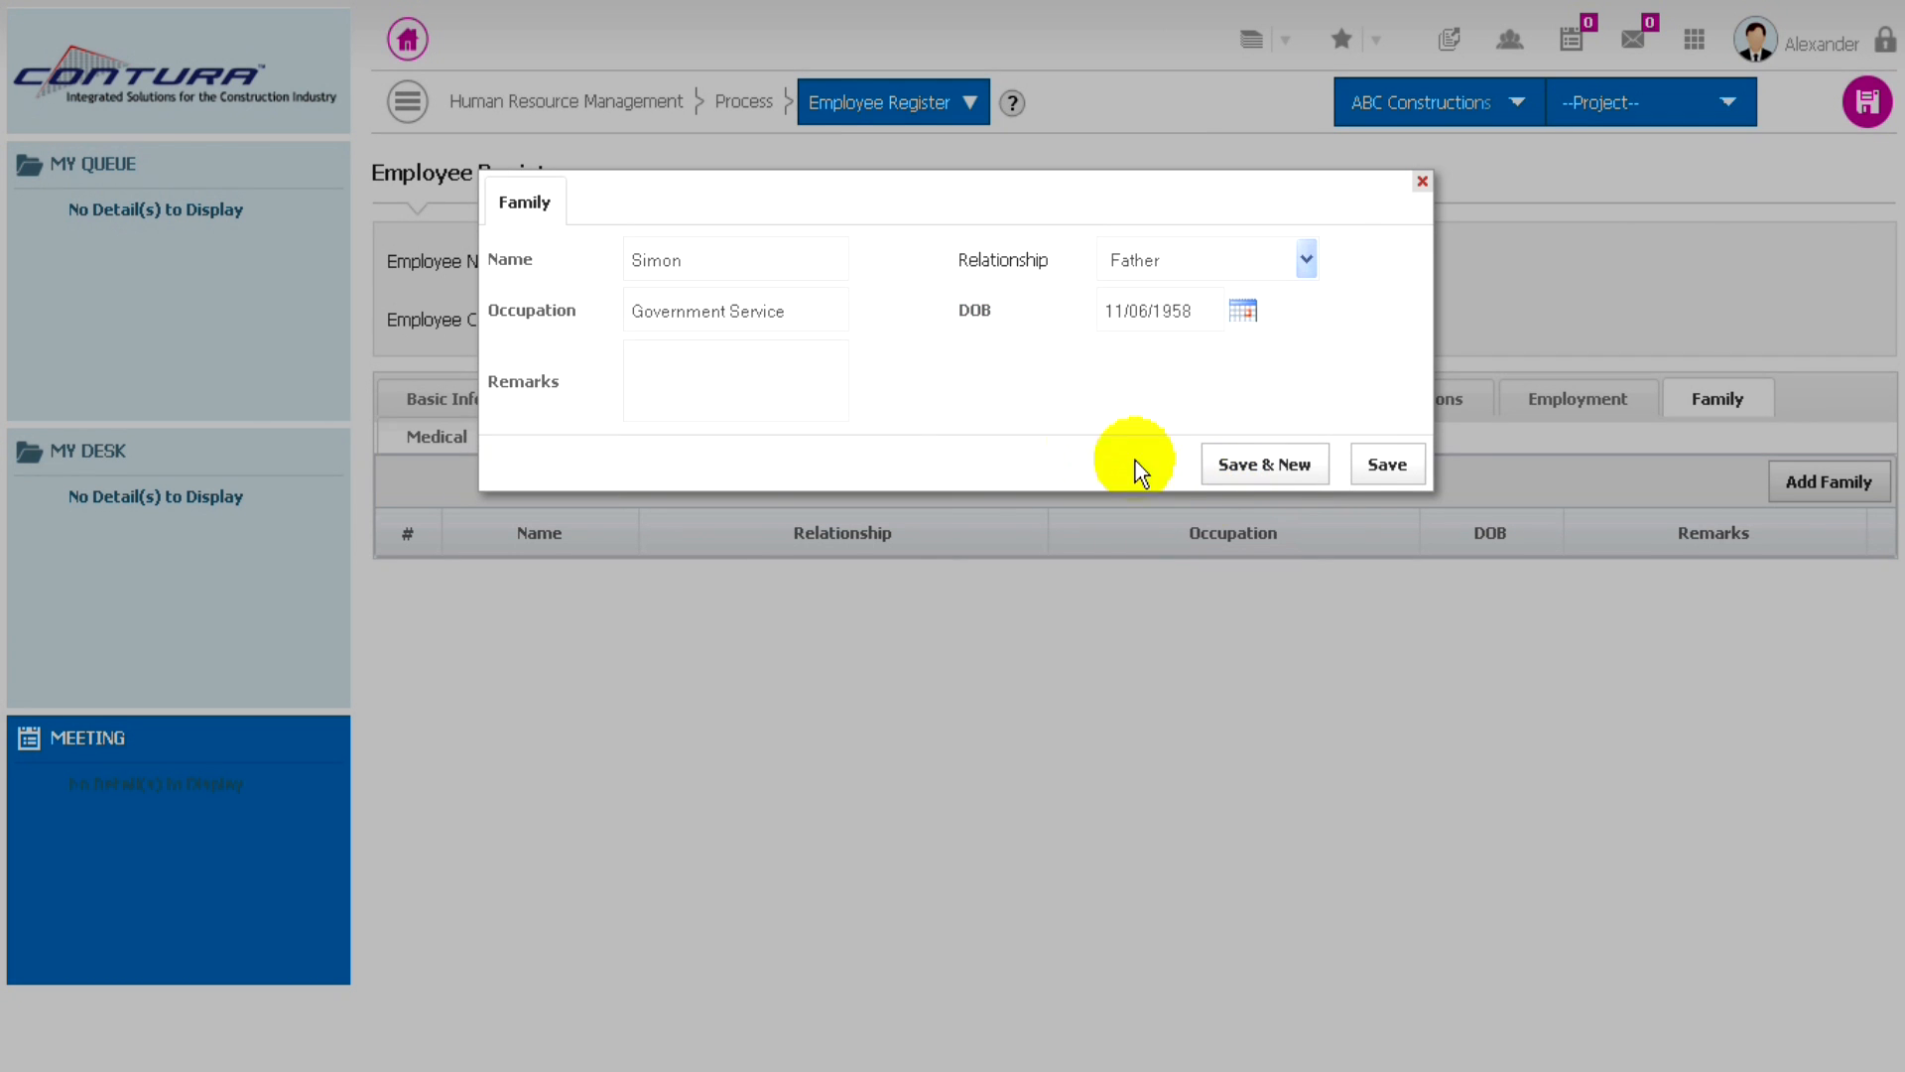
{"action": "left_click", "coordinate": [1394, 467]}
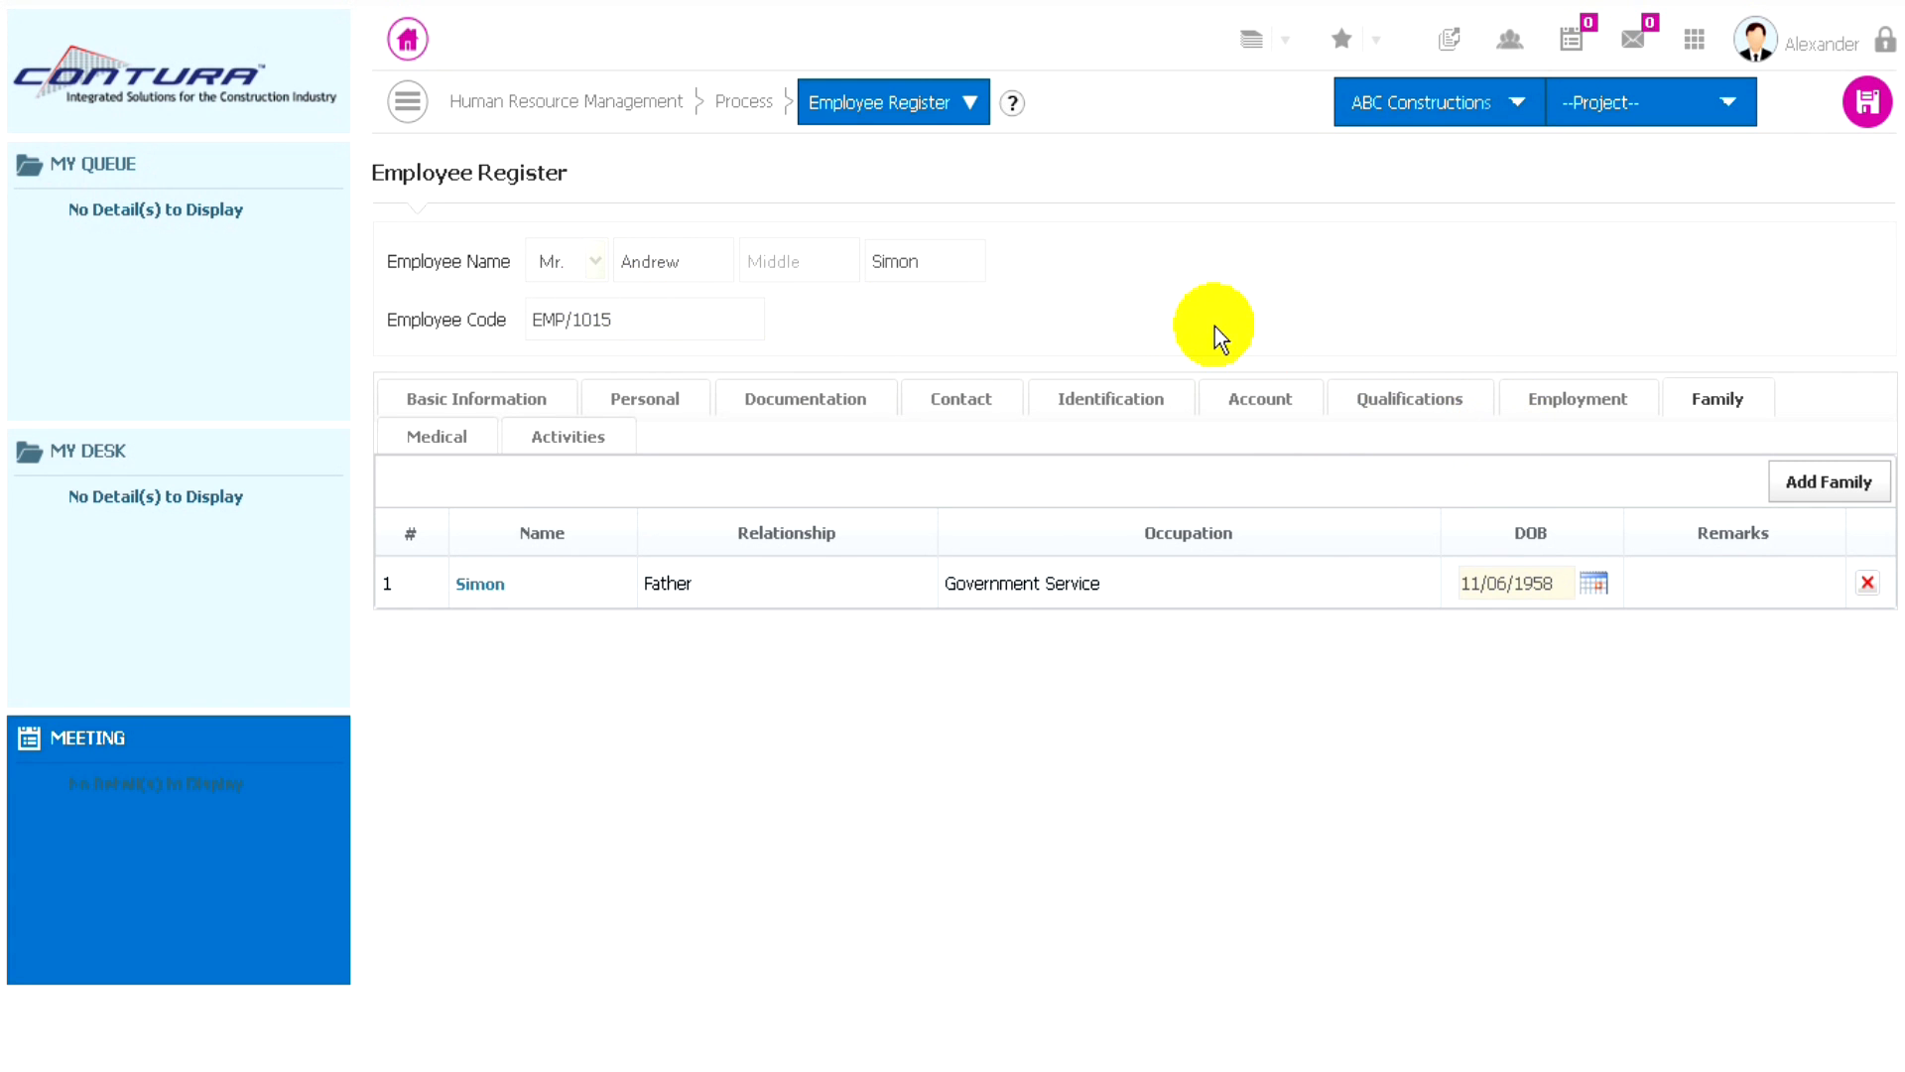
{"action": "left_click", "coordinate": [1864, 107]}
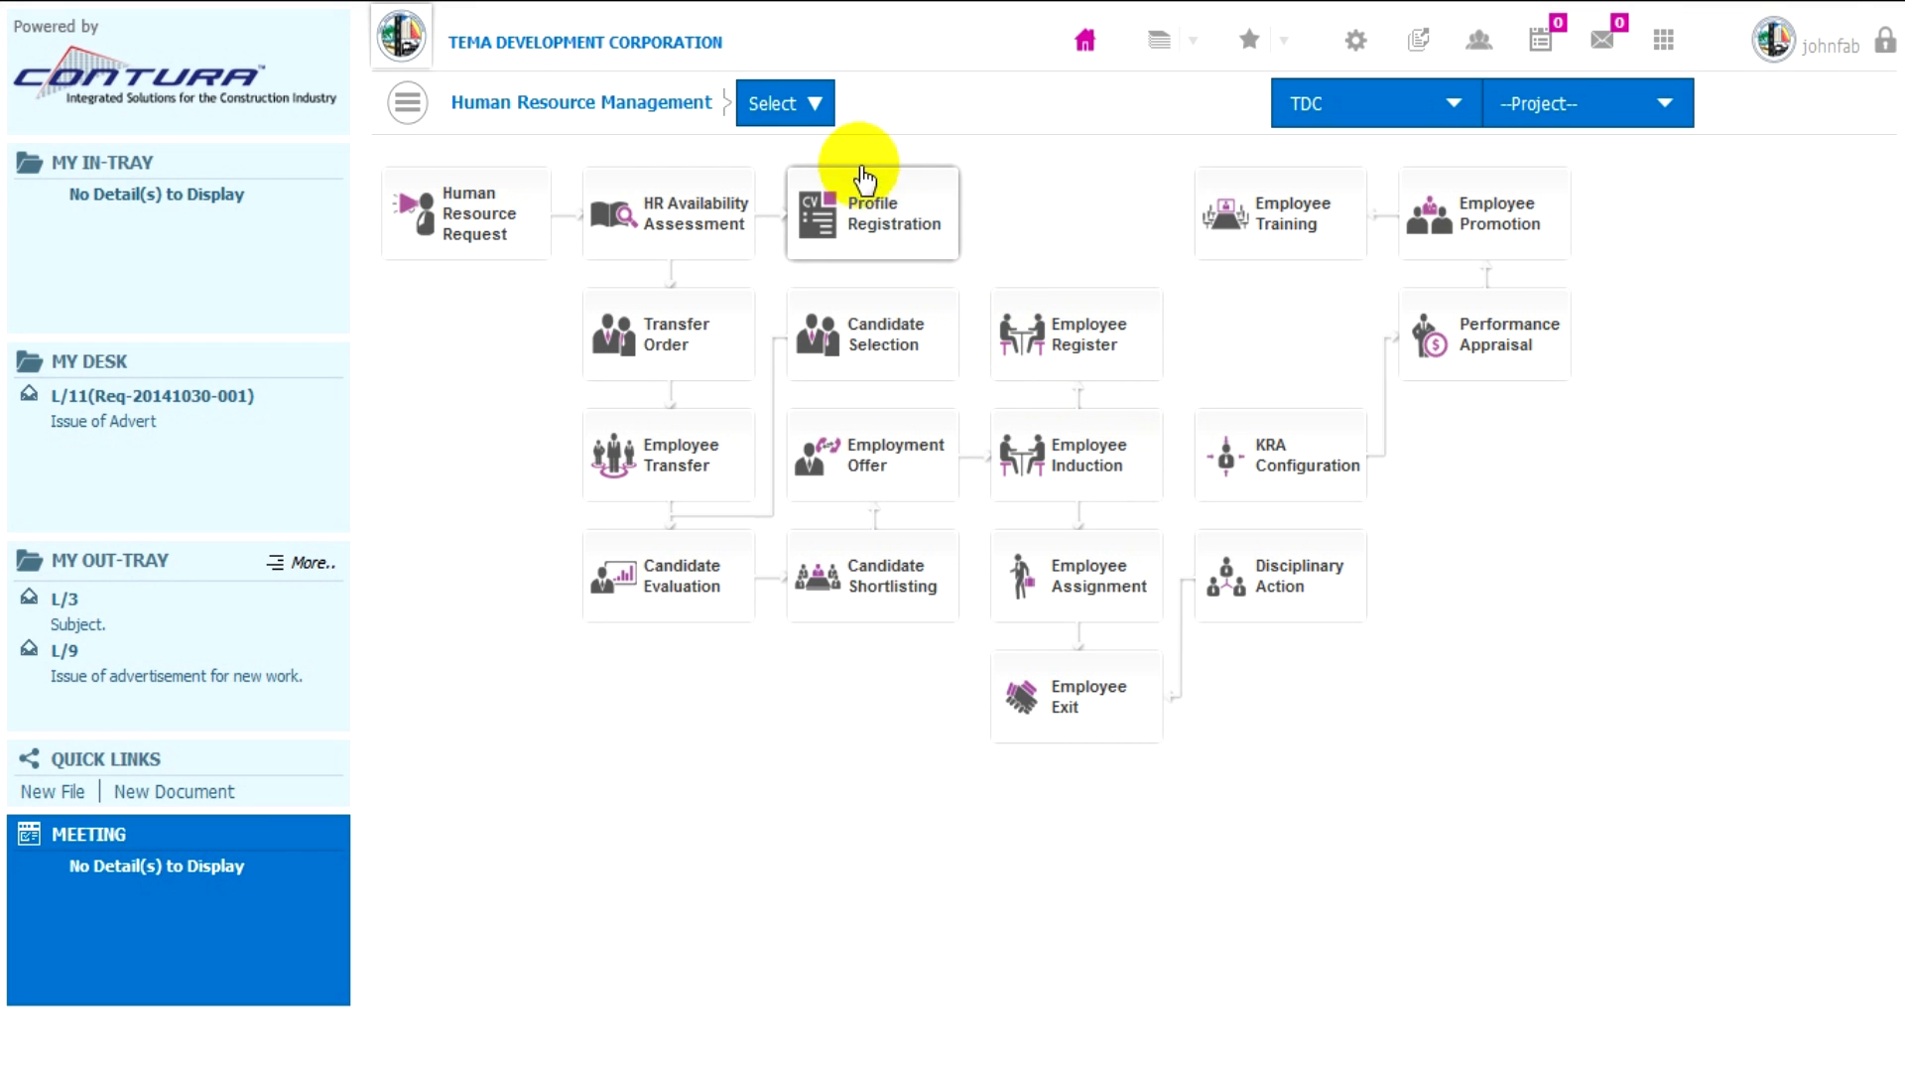
- Start a new Employee Medical Register record for the Administration department of TDC
{"action": "left_click", "coordinate": [816, 107]}
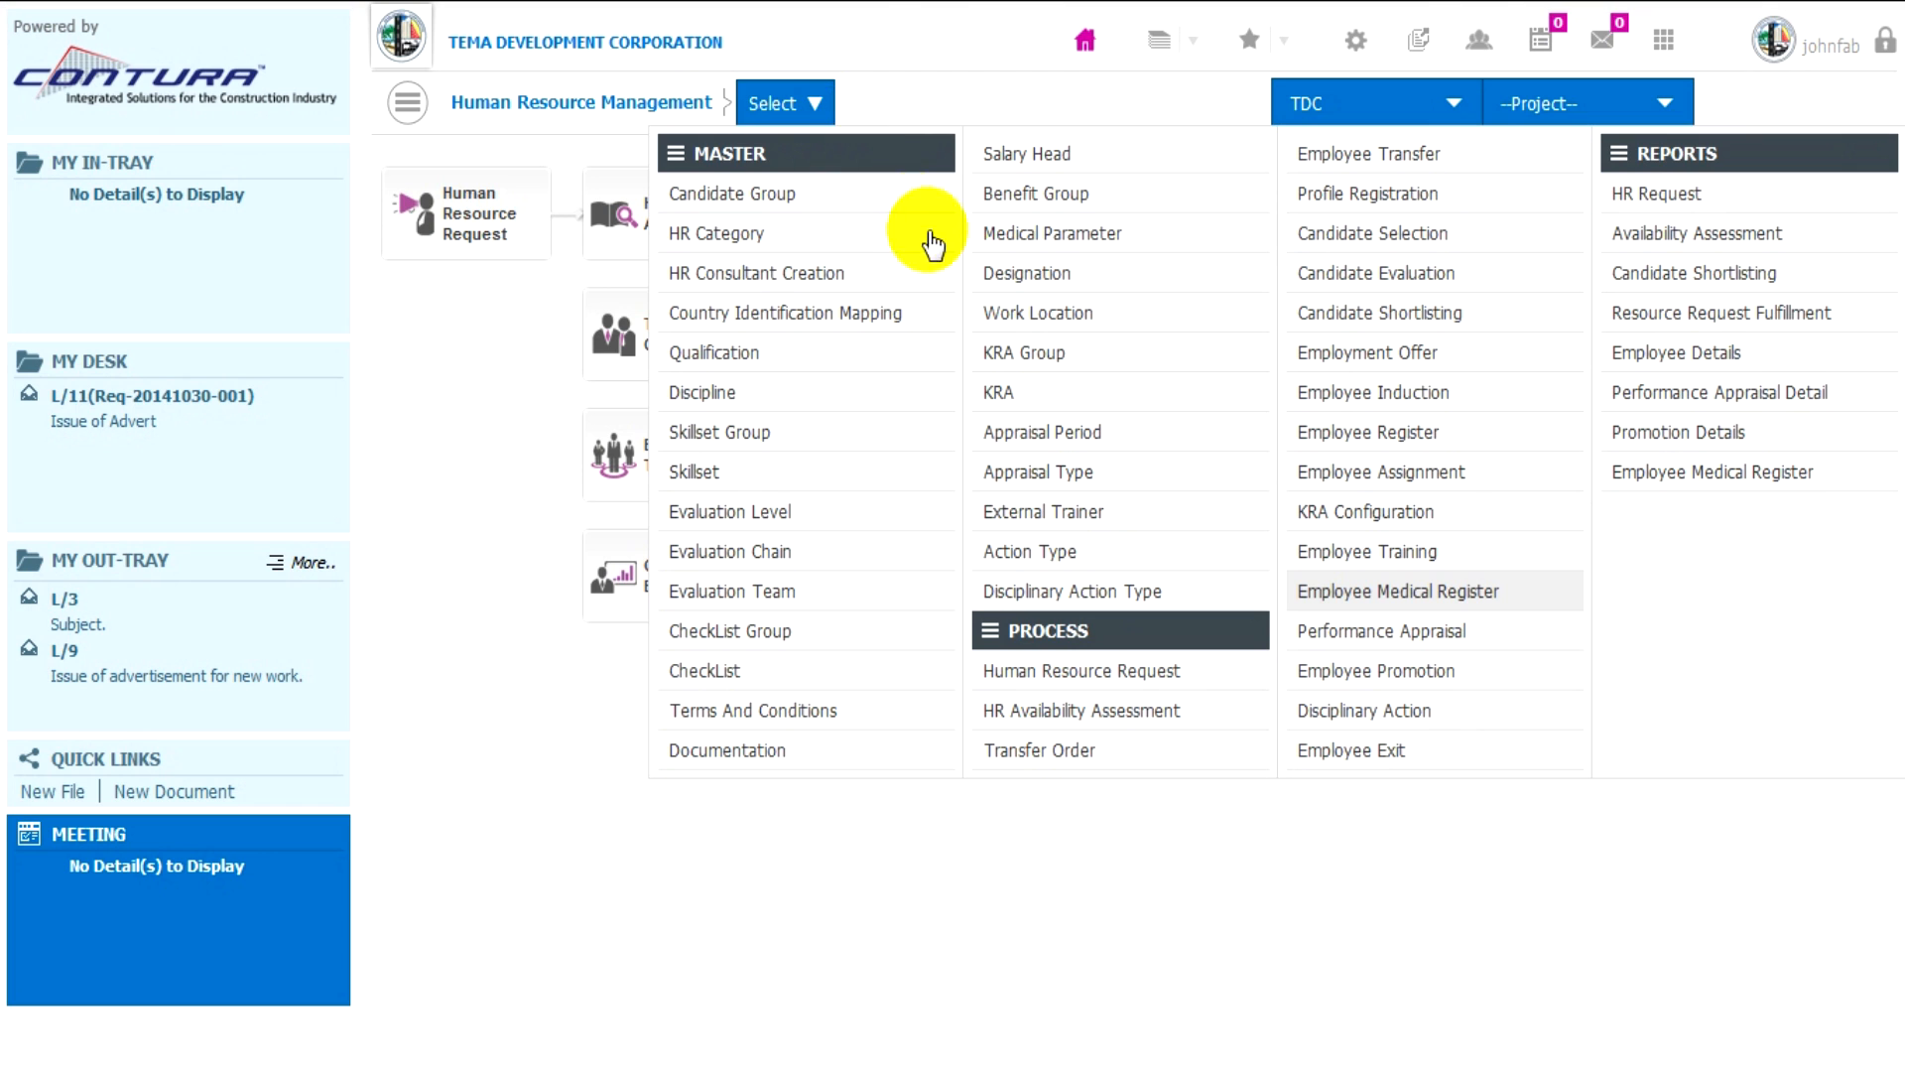
{"action": "left_click", "coordinate": [1325, 596]}
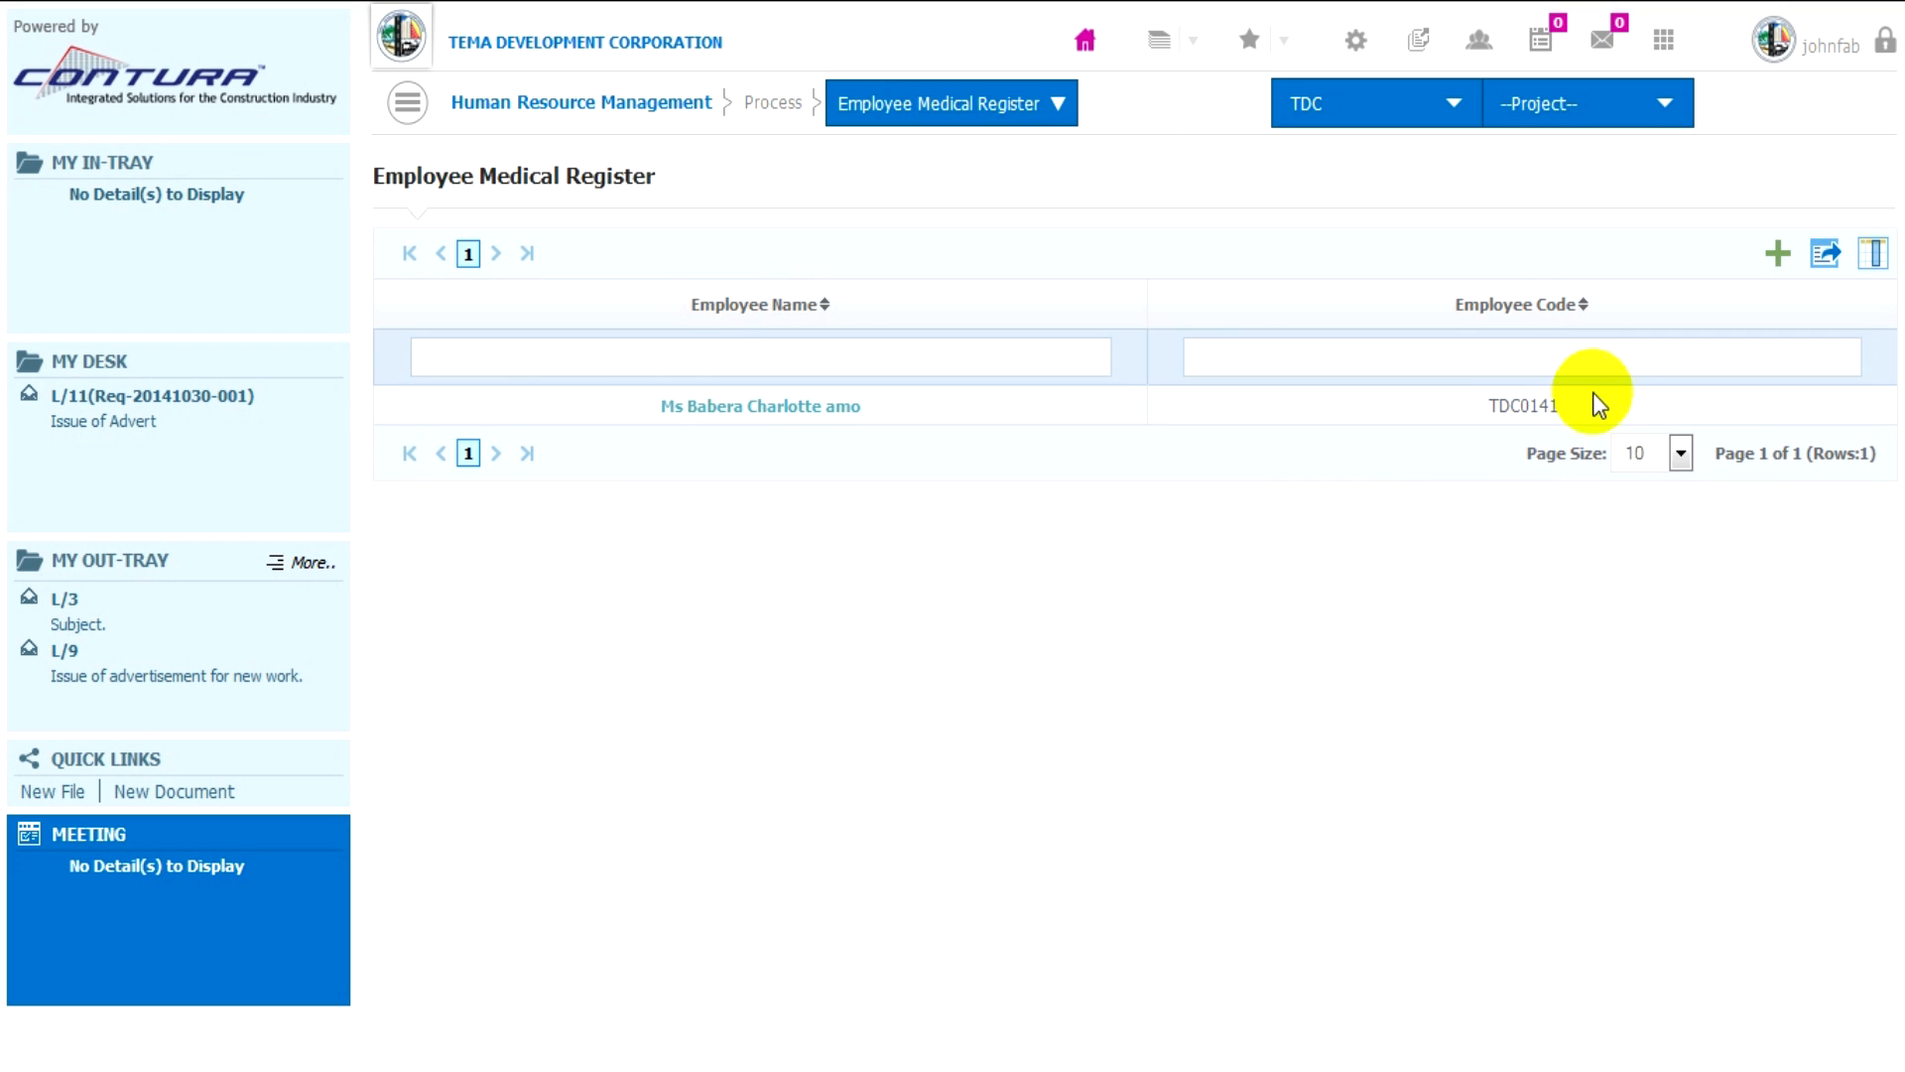
{"action": "left_click", "coordinate": [1772, 256]}
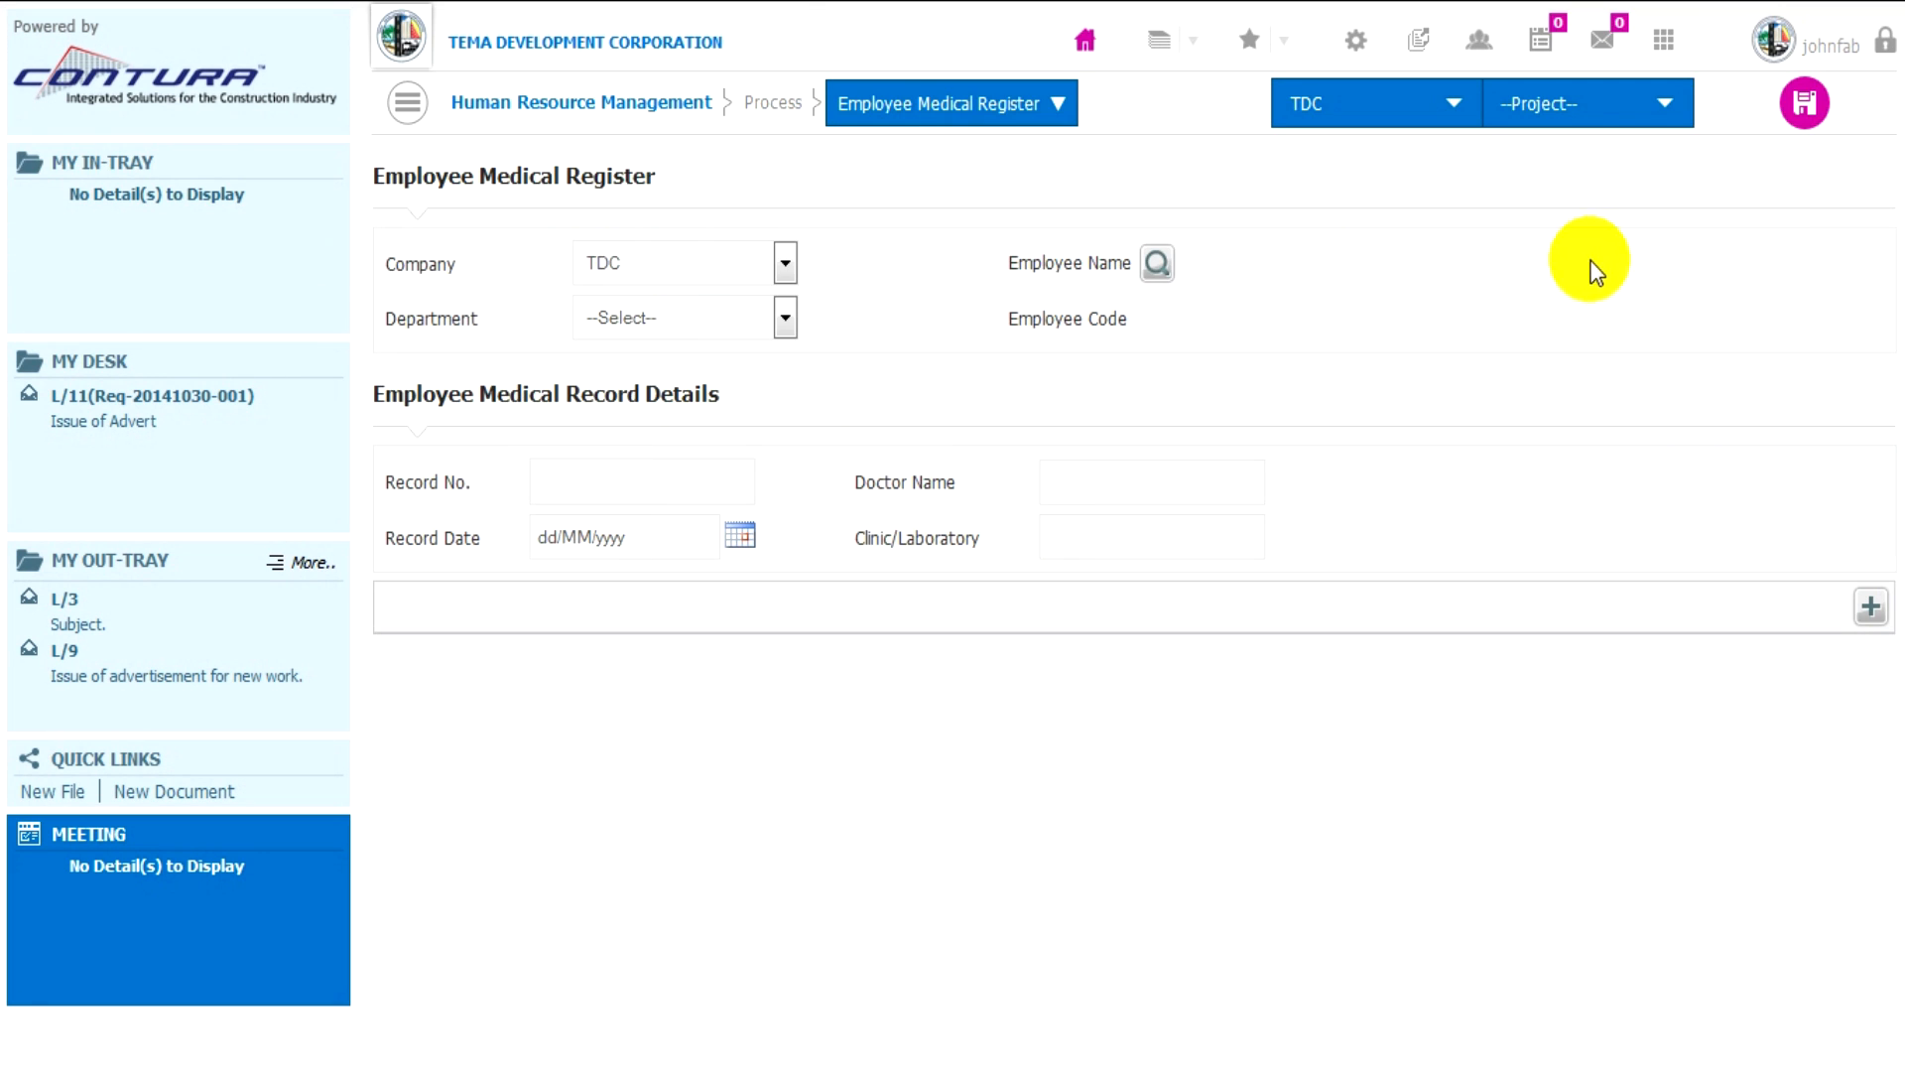
{"action": "left_click", "coordinate": [754, 313]}
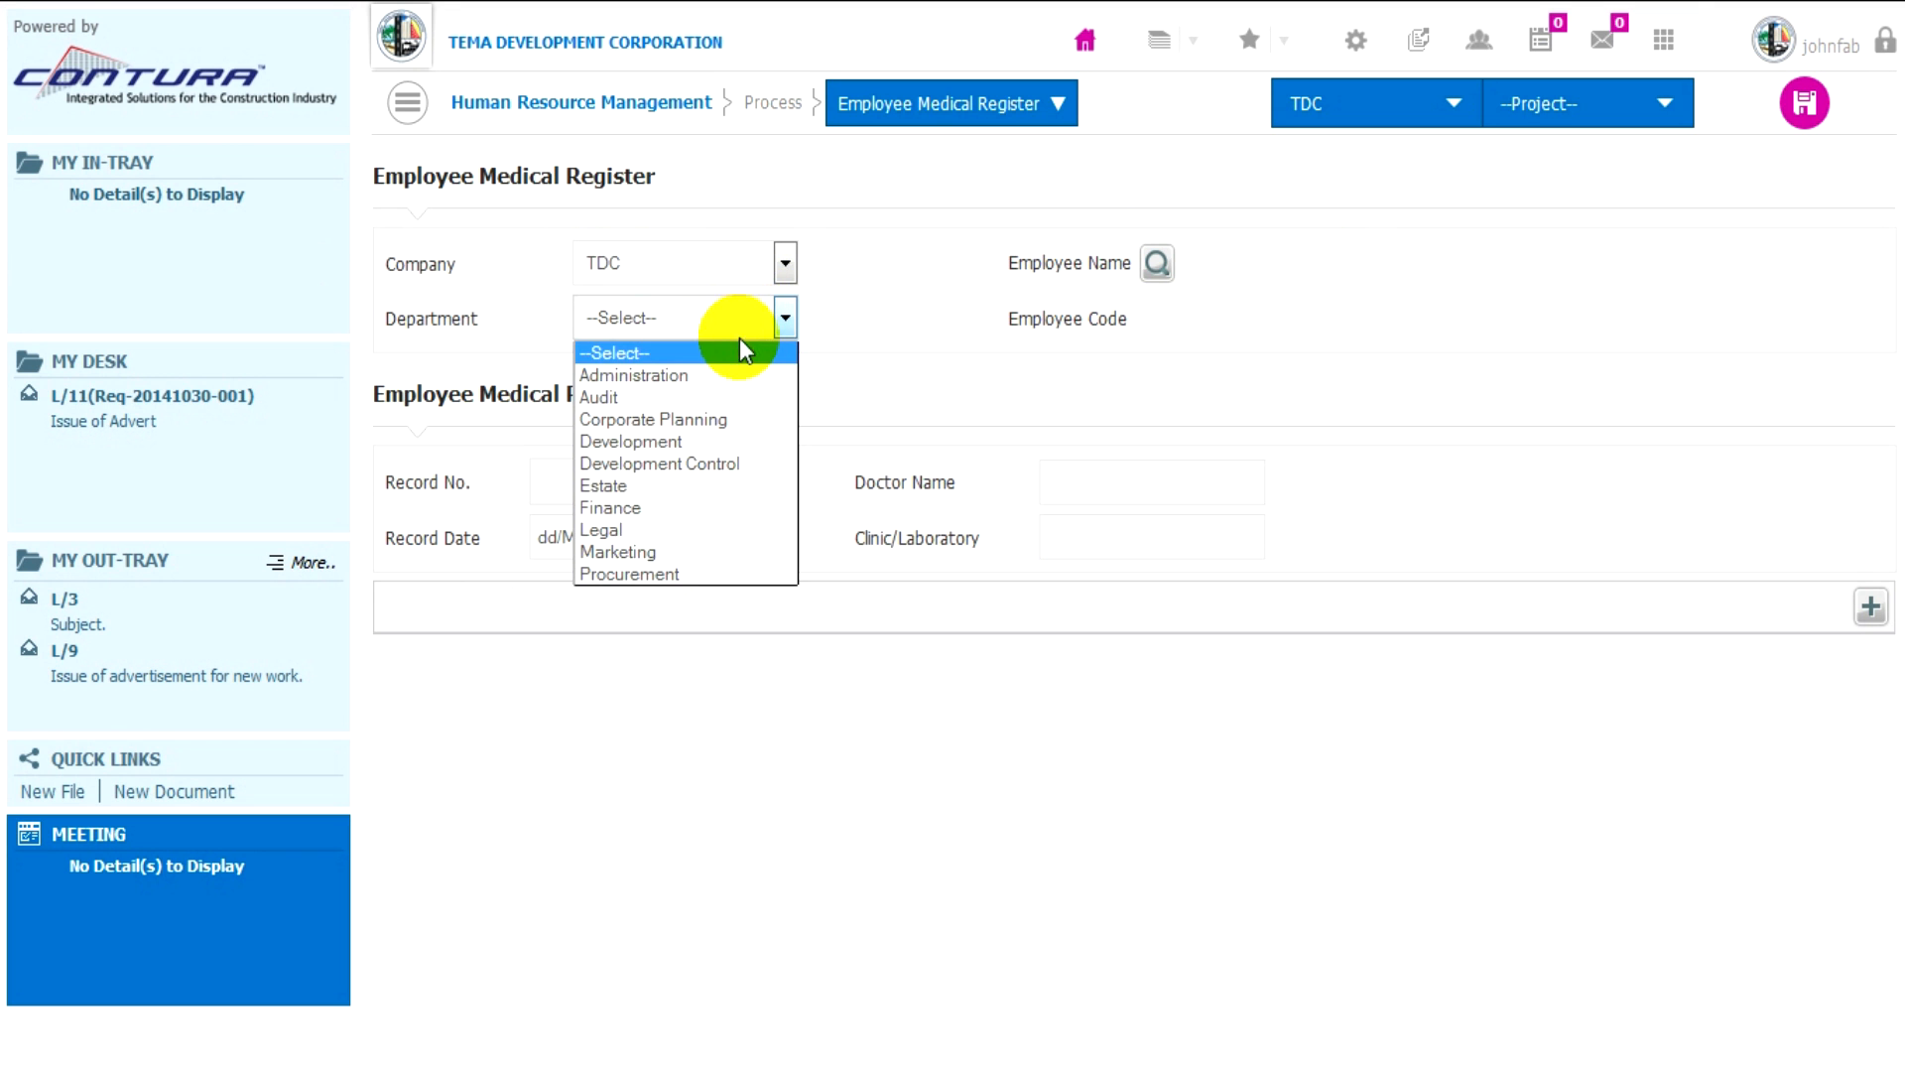
{"action": "left_click", "coordinate": [737, 367]}
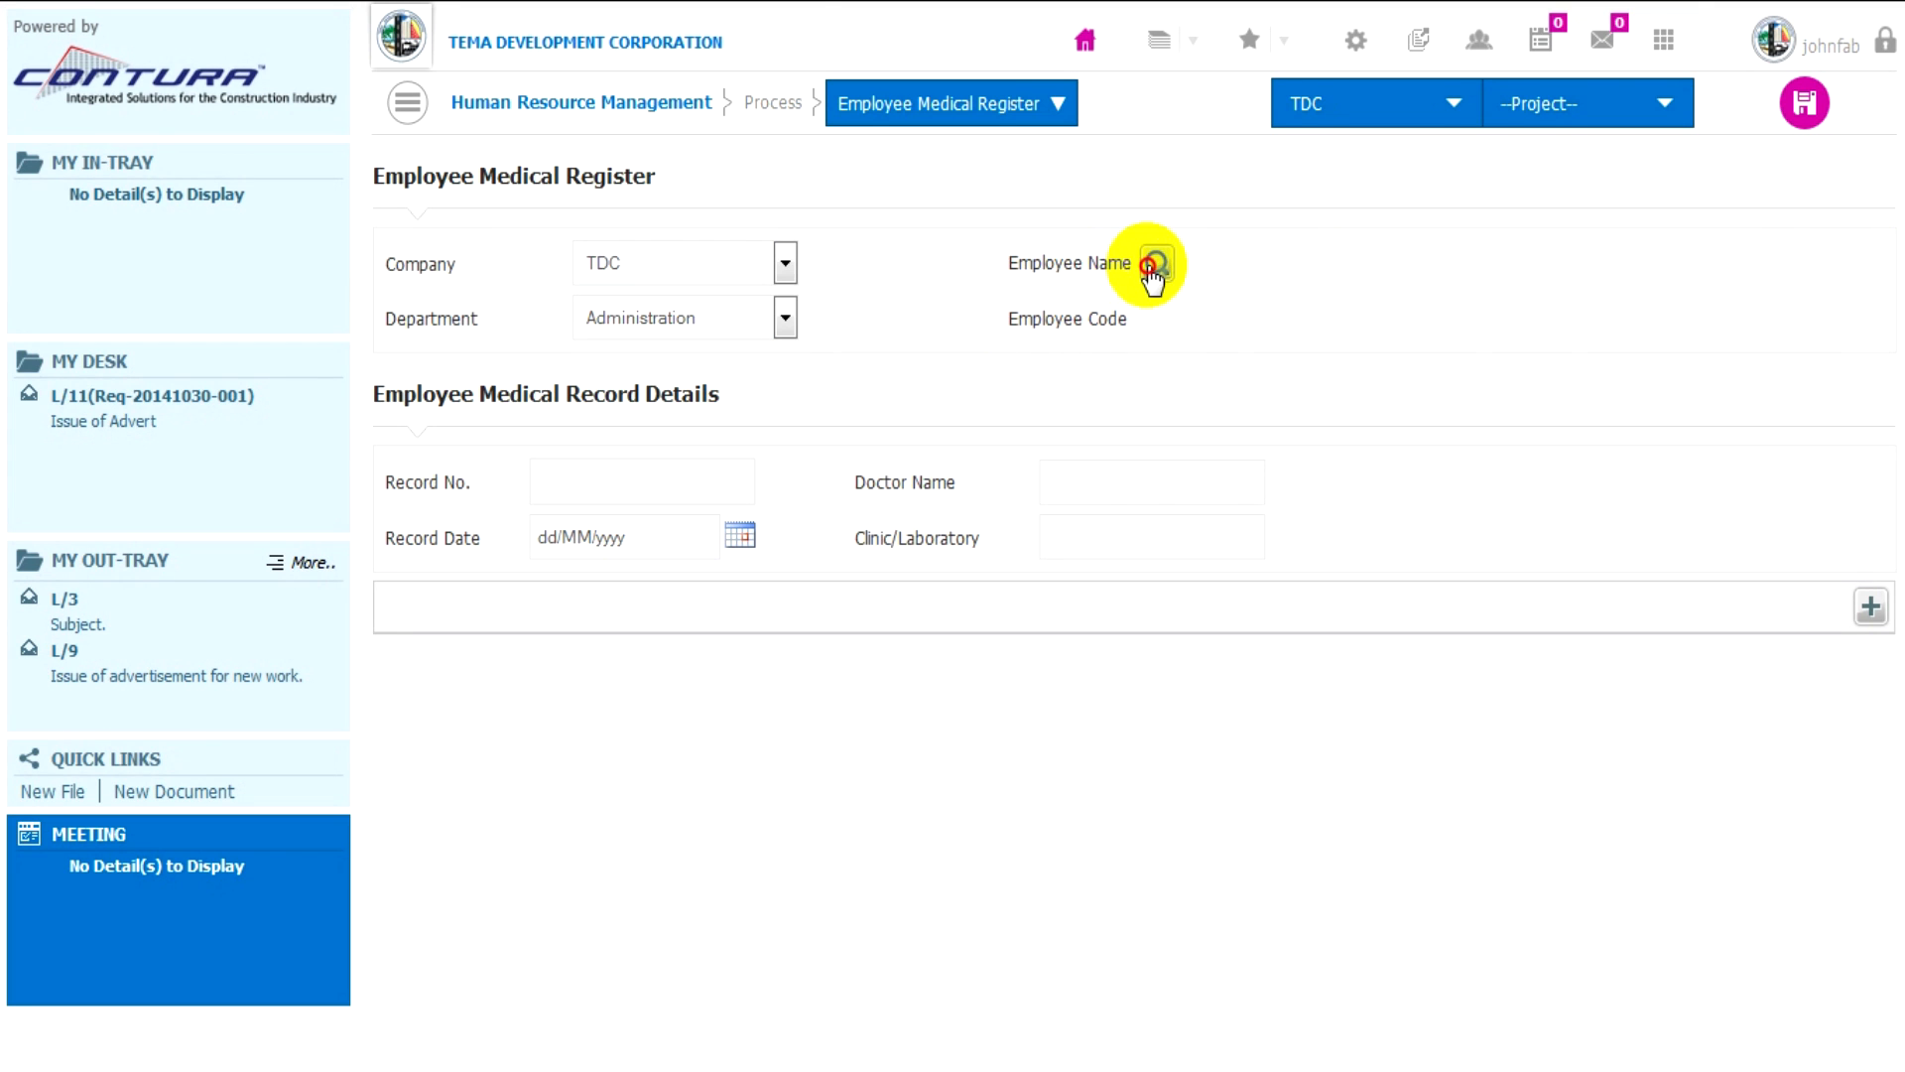
- Choose the first listed employee for the medical record and set the record date to 21/01/2015
{"action": "left_click", "coordinate": [1153, 265]}
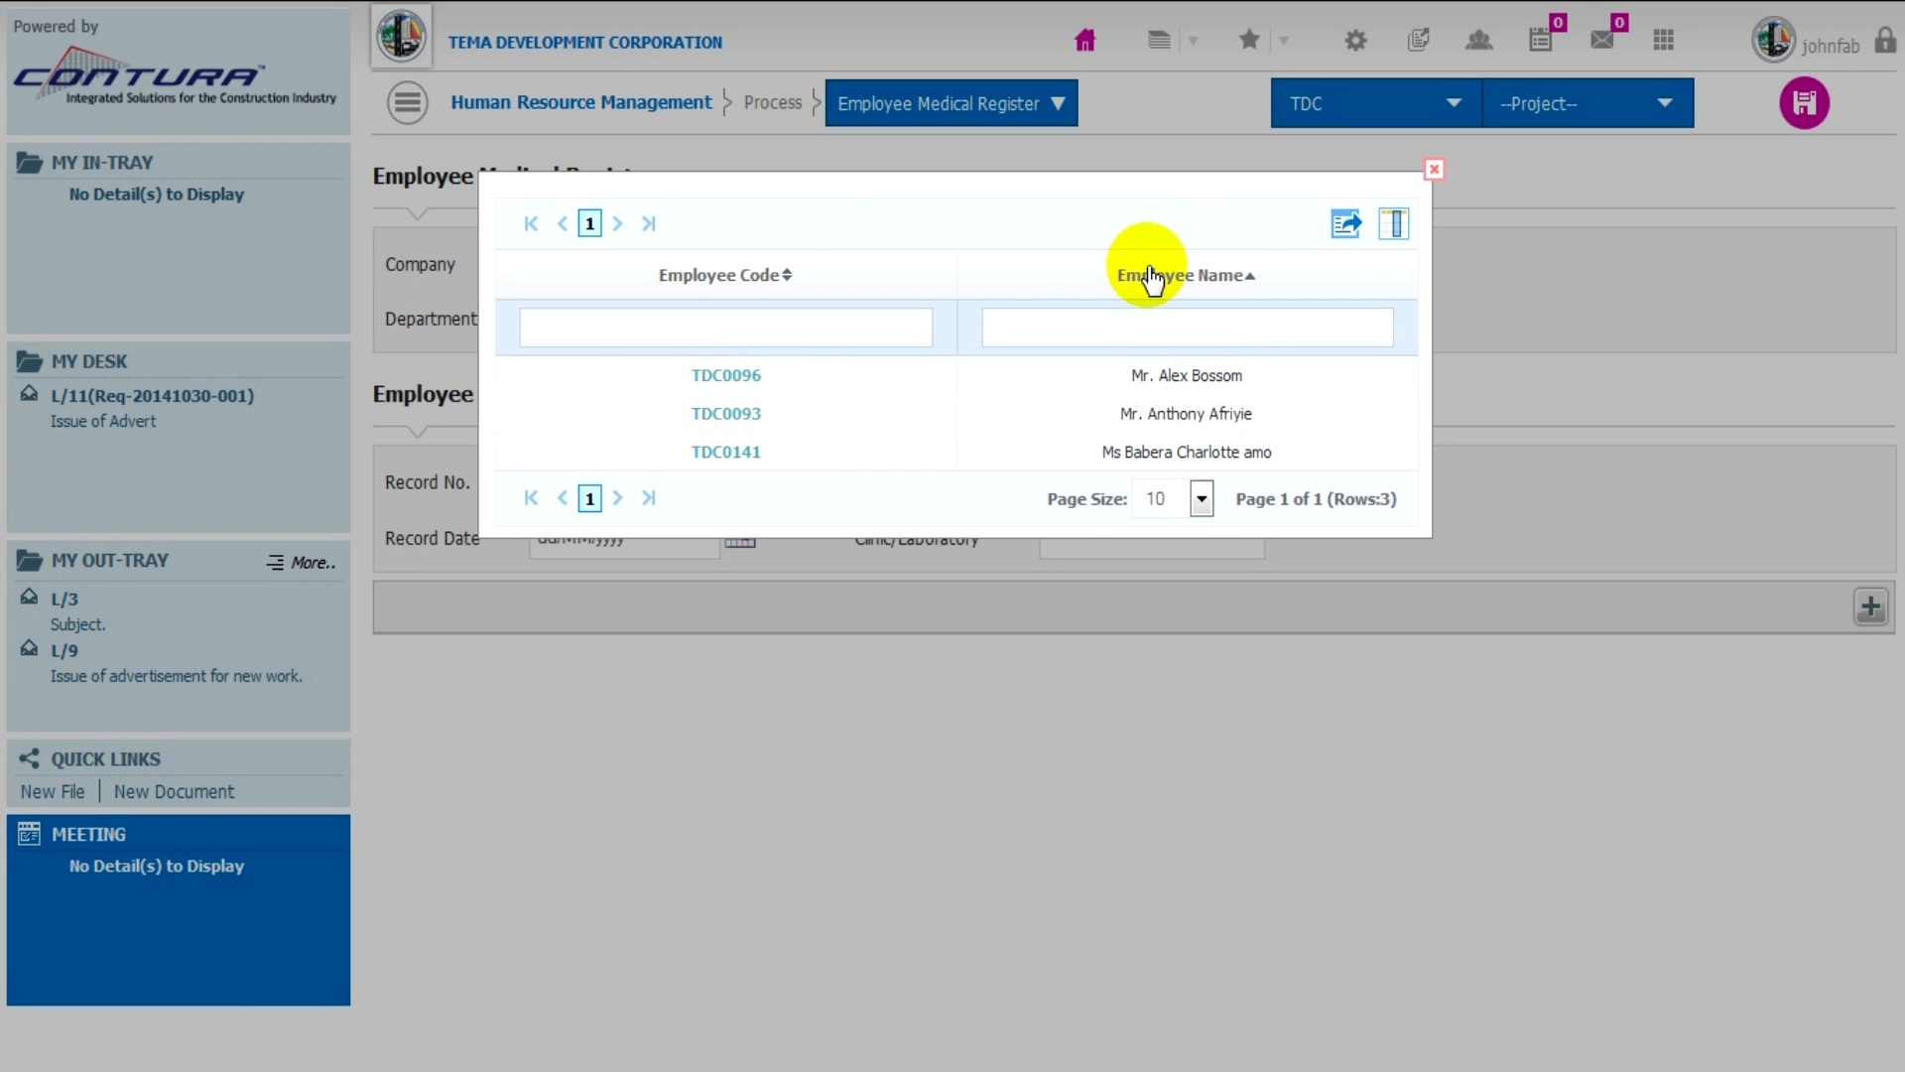
{"action": "left_click", "coordinate": [735, 378]}
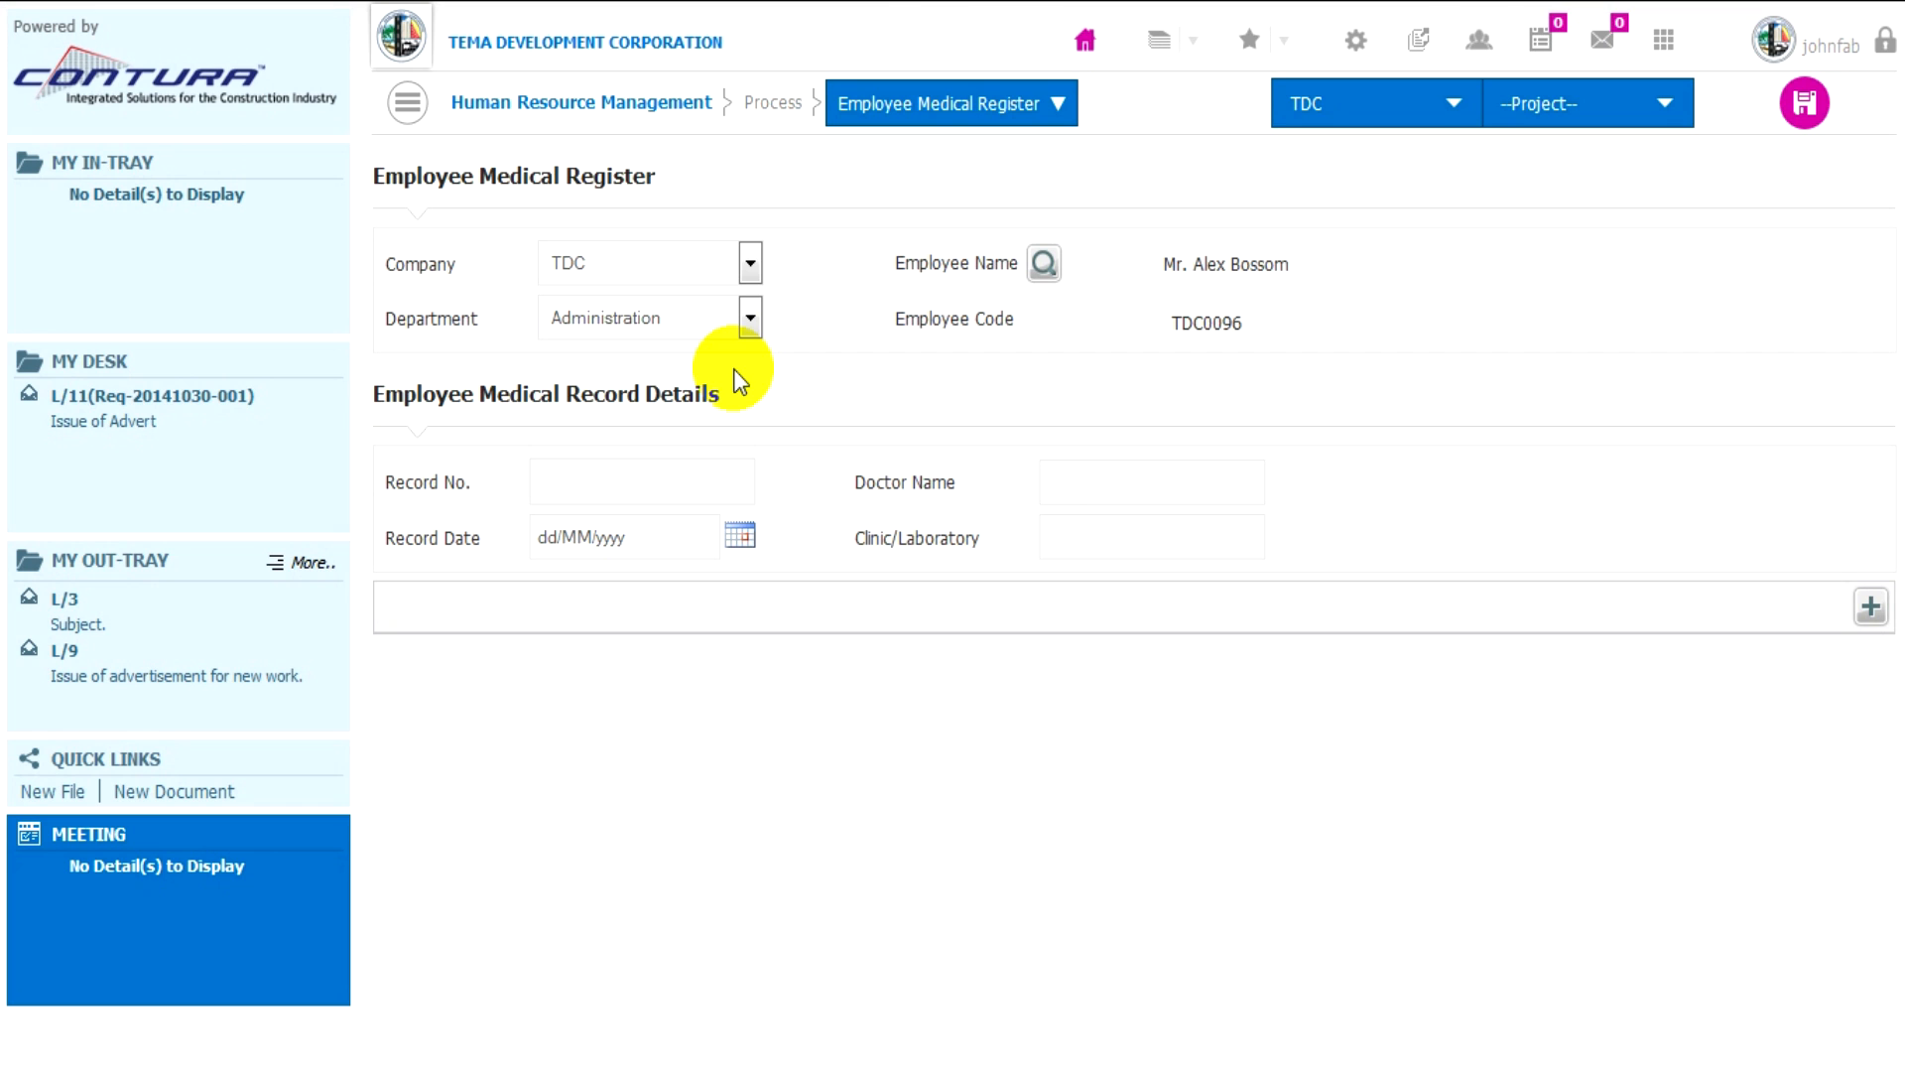
{"action": "left_click", "coordinate": [740, 540]}
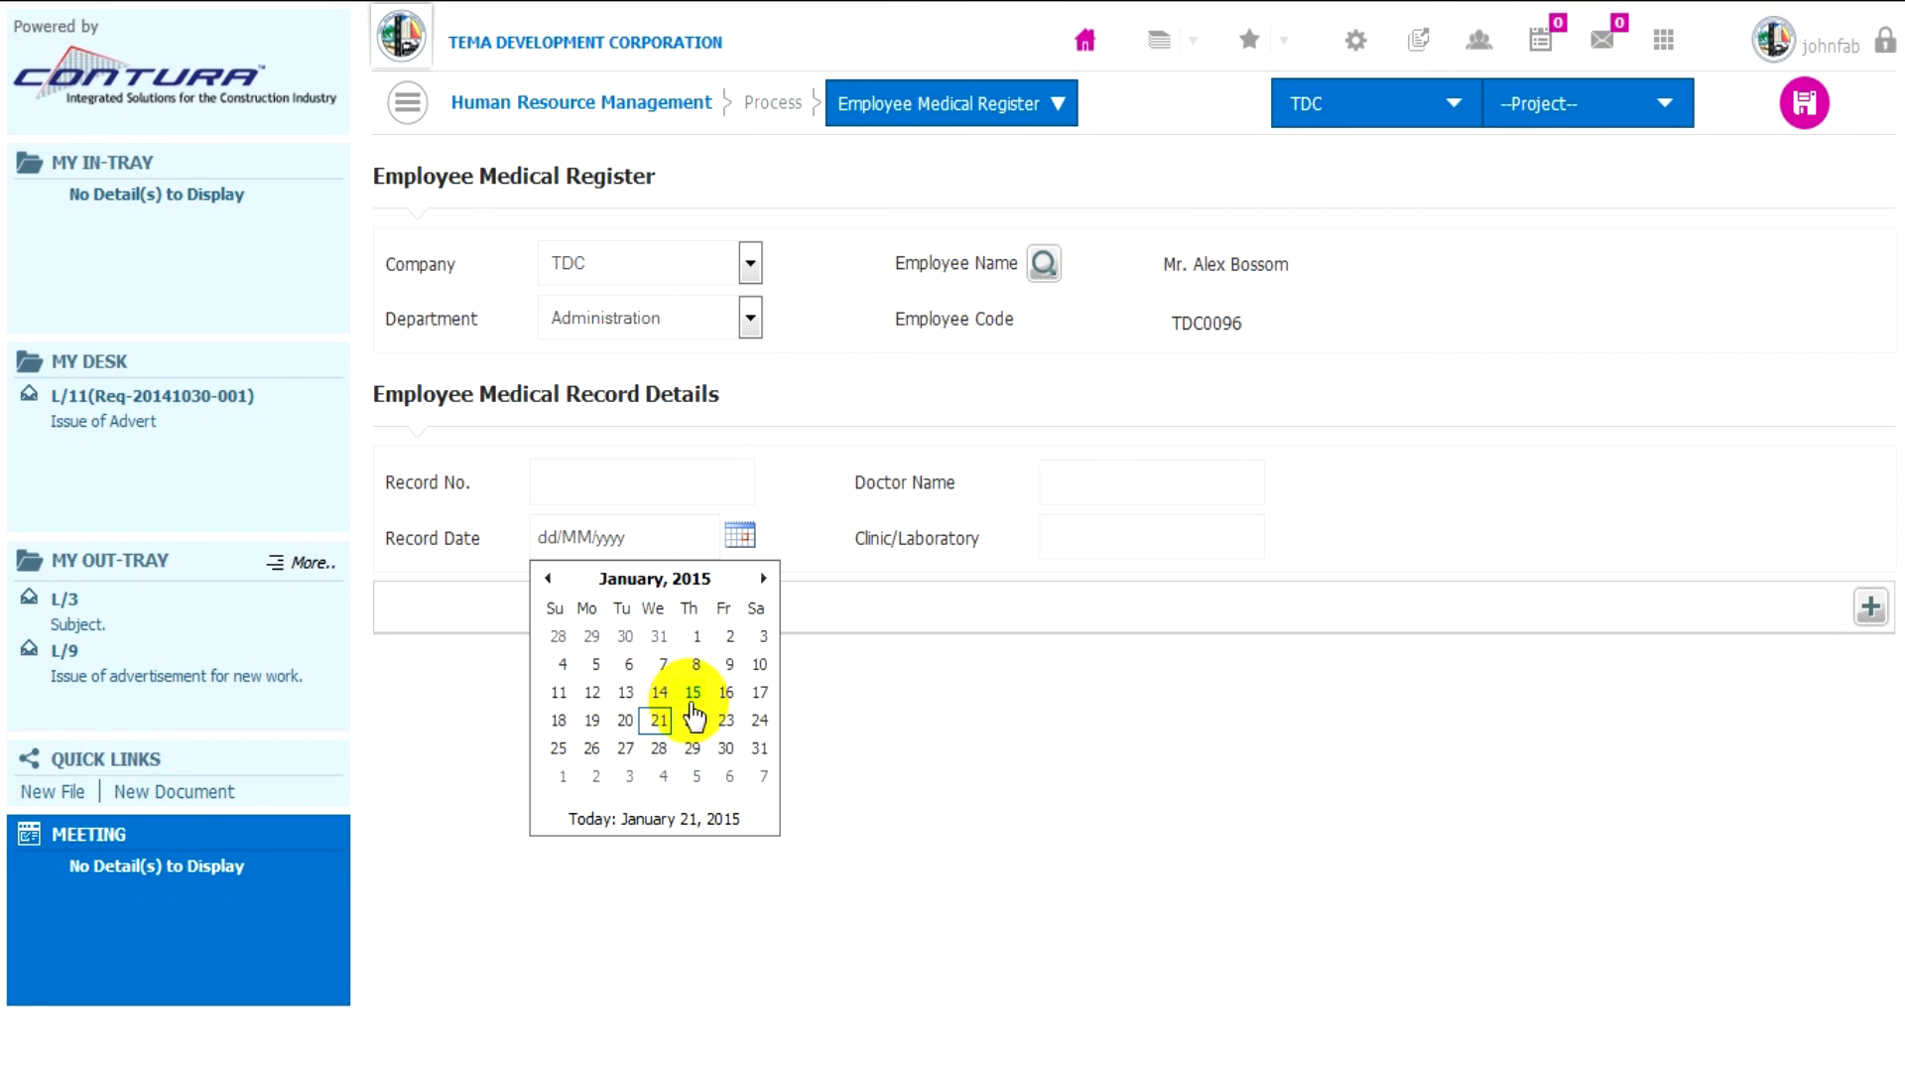
{"action": "left_click", "coordinate": [657, 720]}
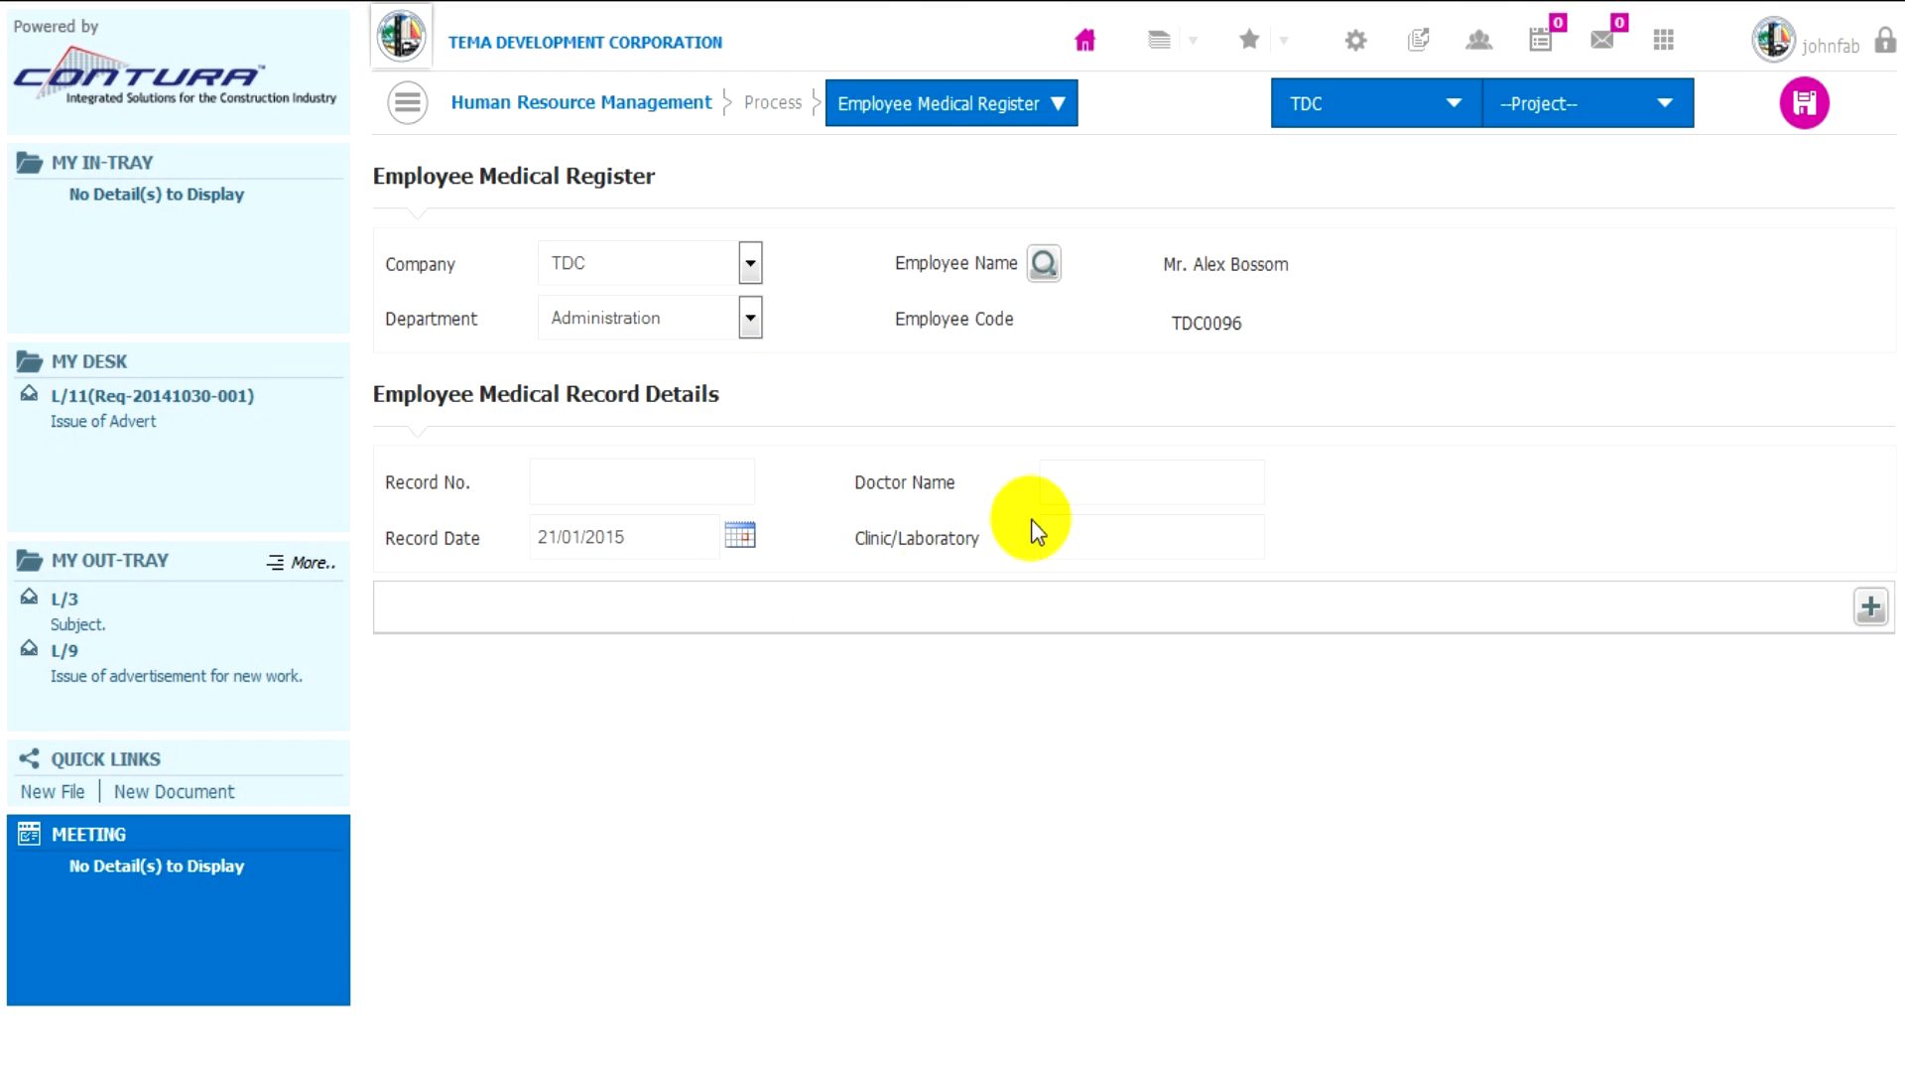
- Enter the doctor's name and set the clinic or laboratory to DLF Clinic in the medical record details
{"action": "left_click", "coordinate": [1091, 486]}
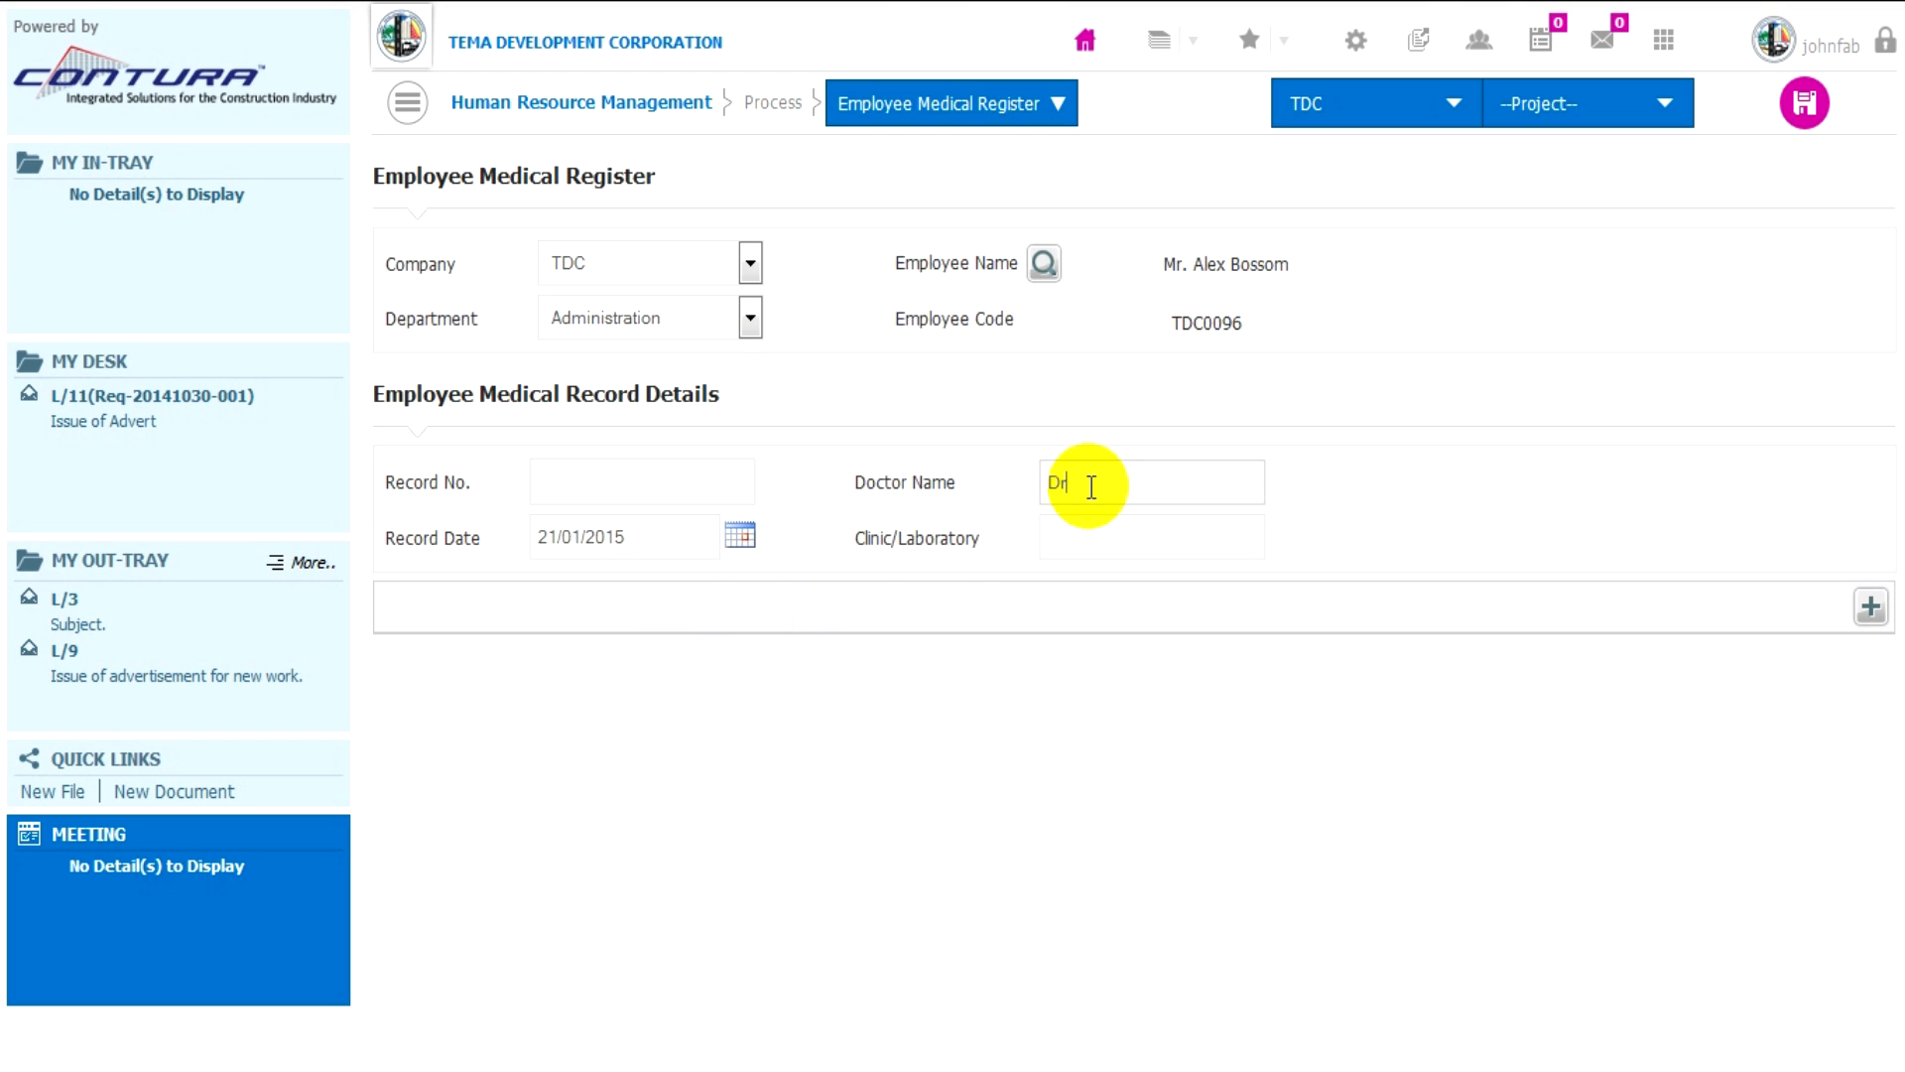
{"action": "left_click", "coordinate": [1100, 519]}
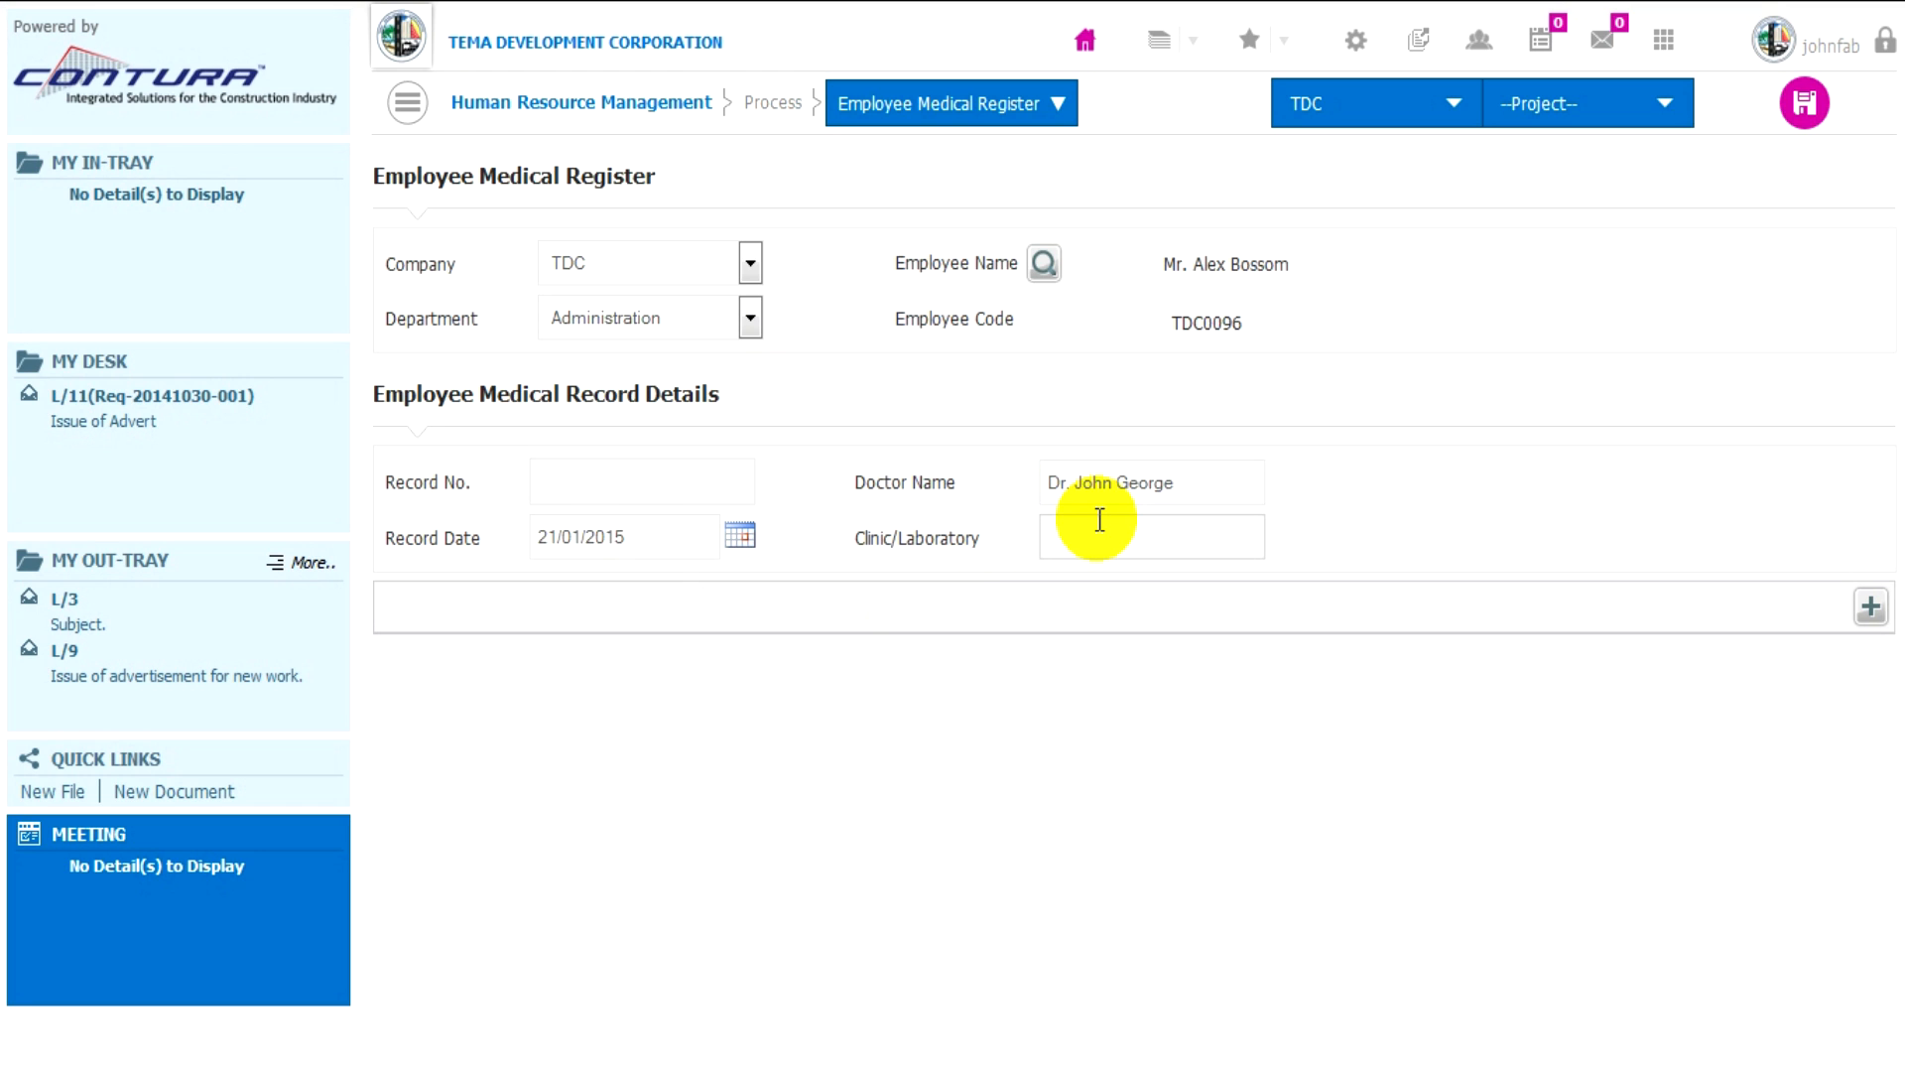
{"action": "type", "text": "DLF Clinic"}
- Add the medical parameter Globulins with a value of 24, and save it while continuing with a new entry
{"action": "left_click", "coordinate": [1869, 610]}
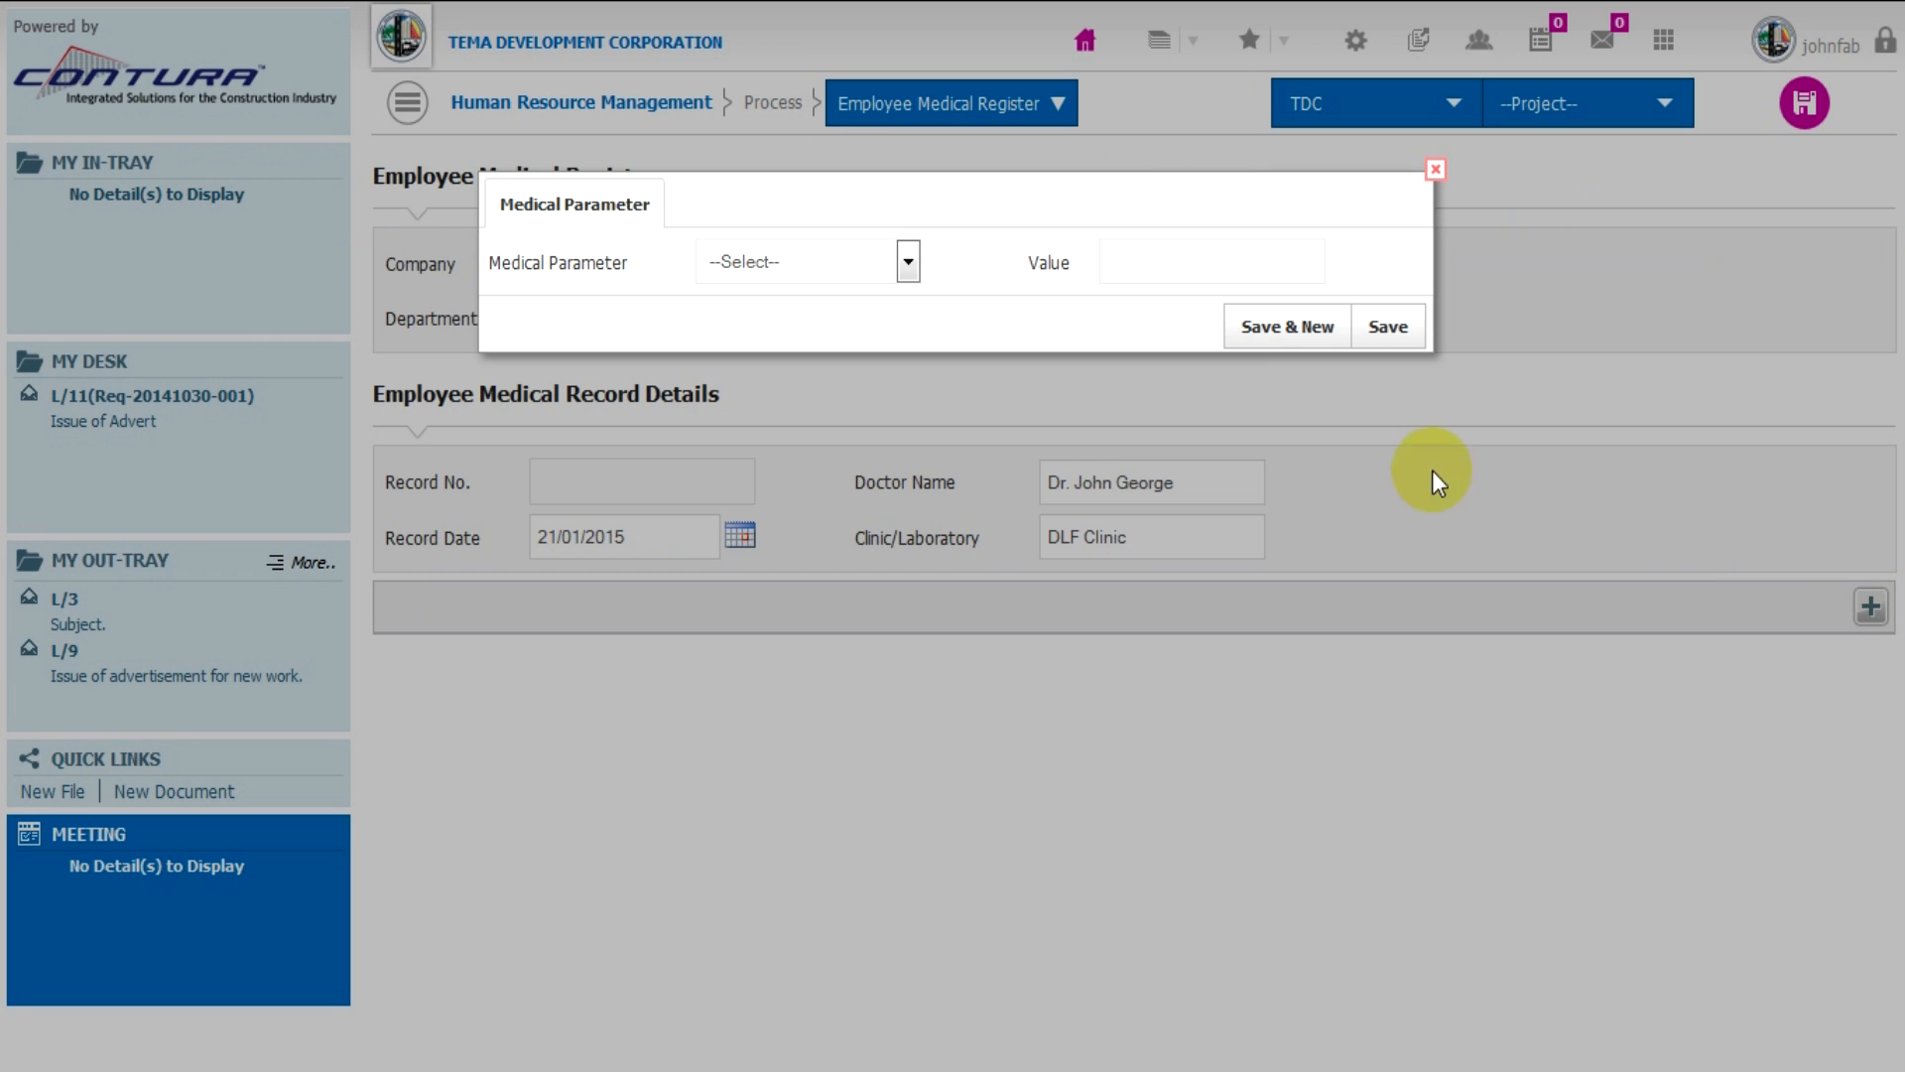
{"action": "left_click", "coordinate": [878, 270]}
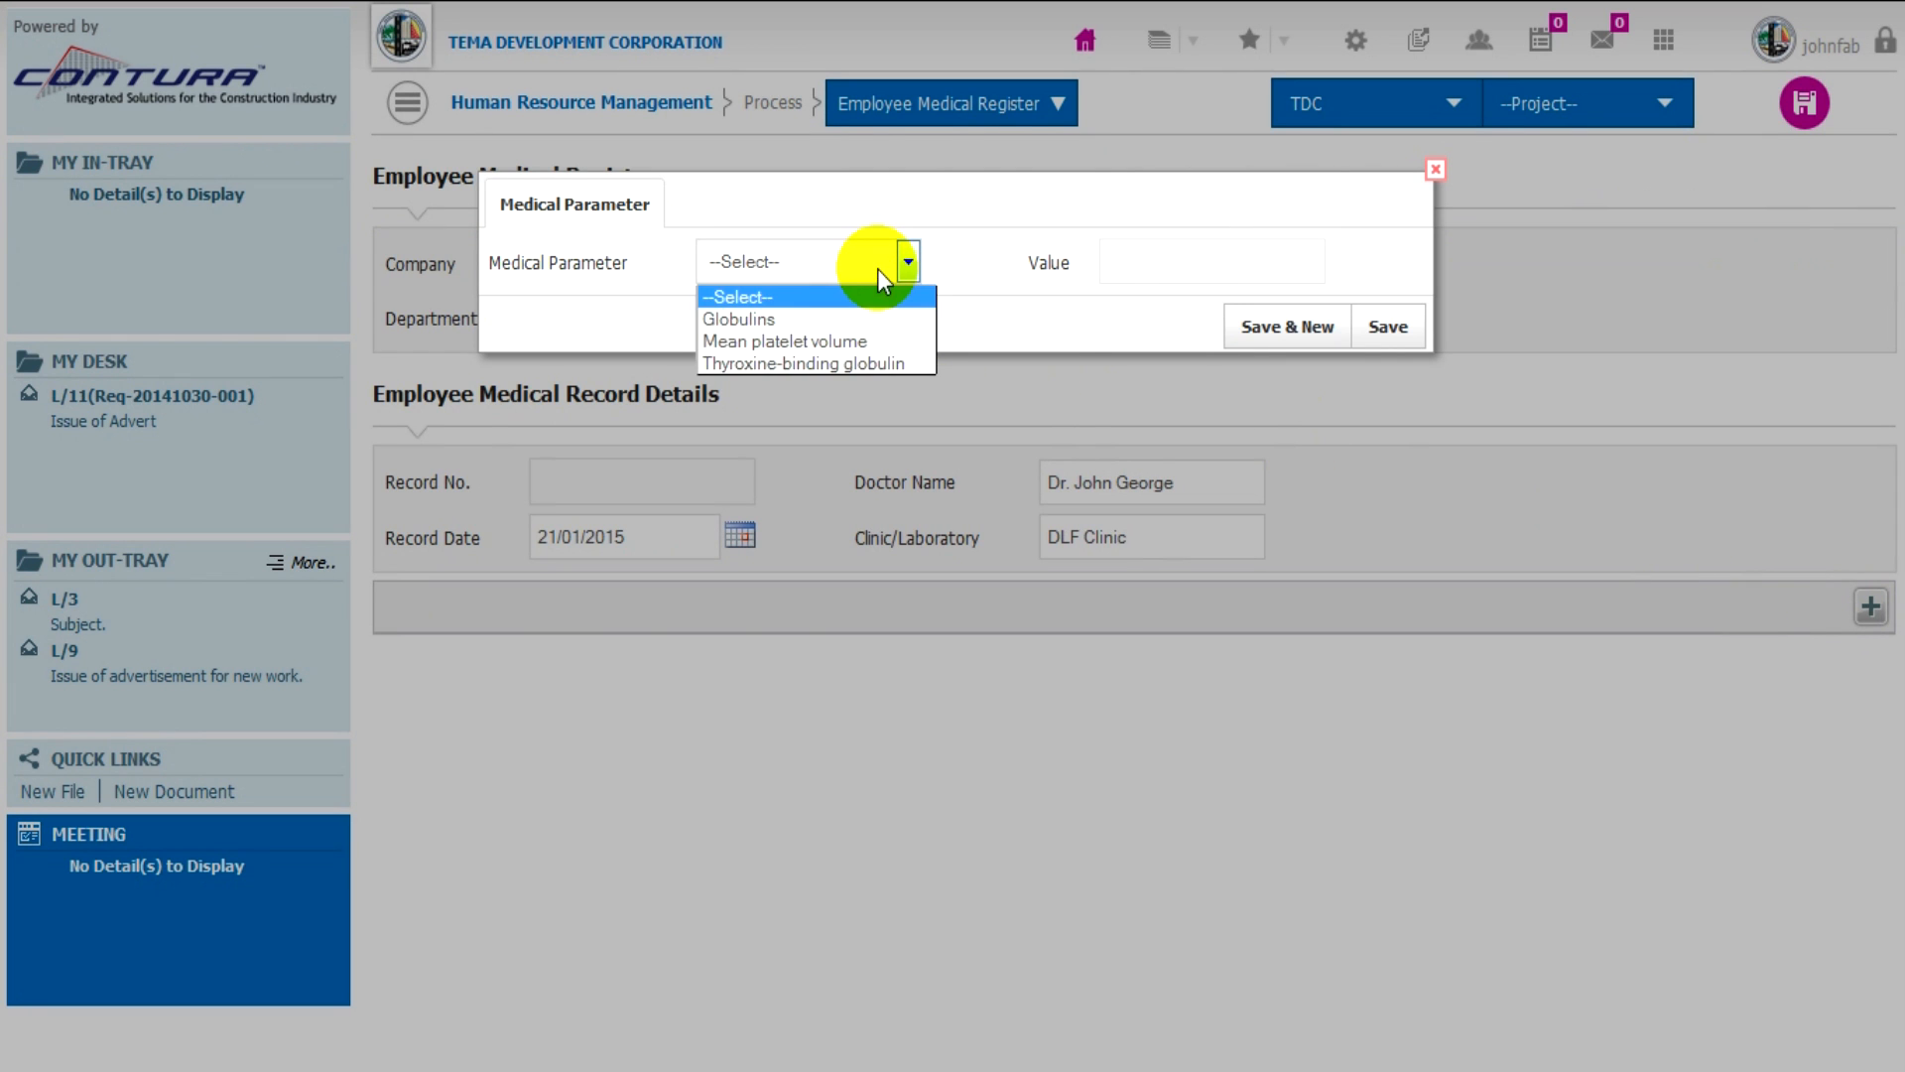
{"action": "left_click", "coordinate": [861, 318]}
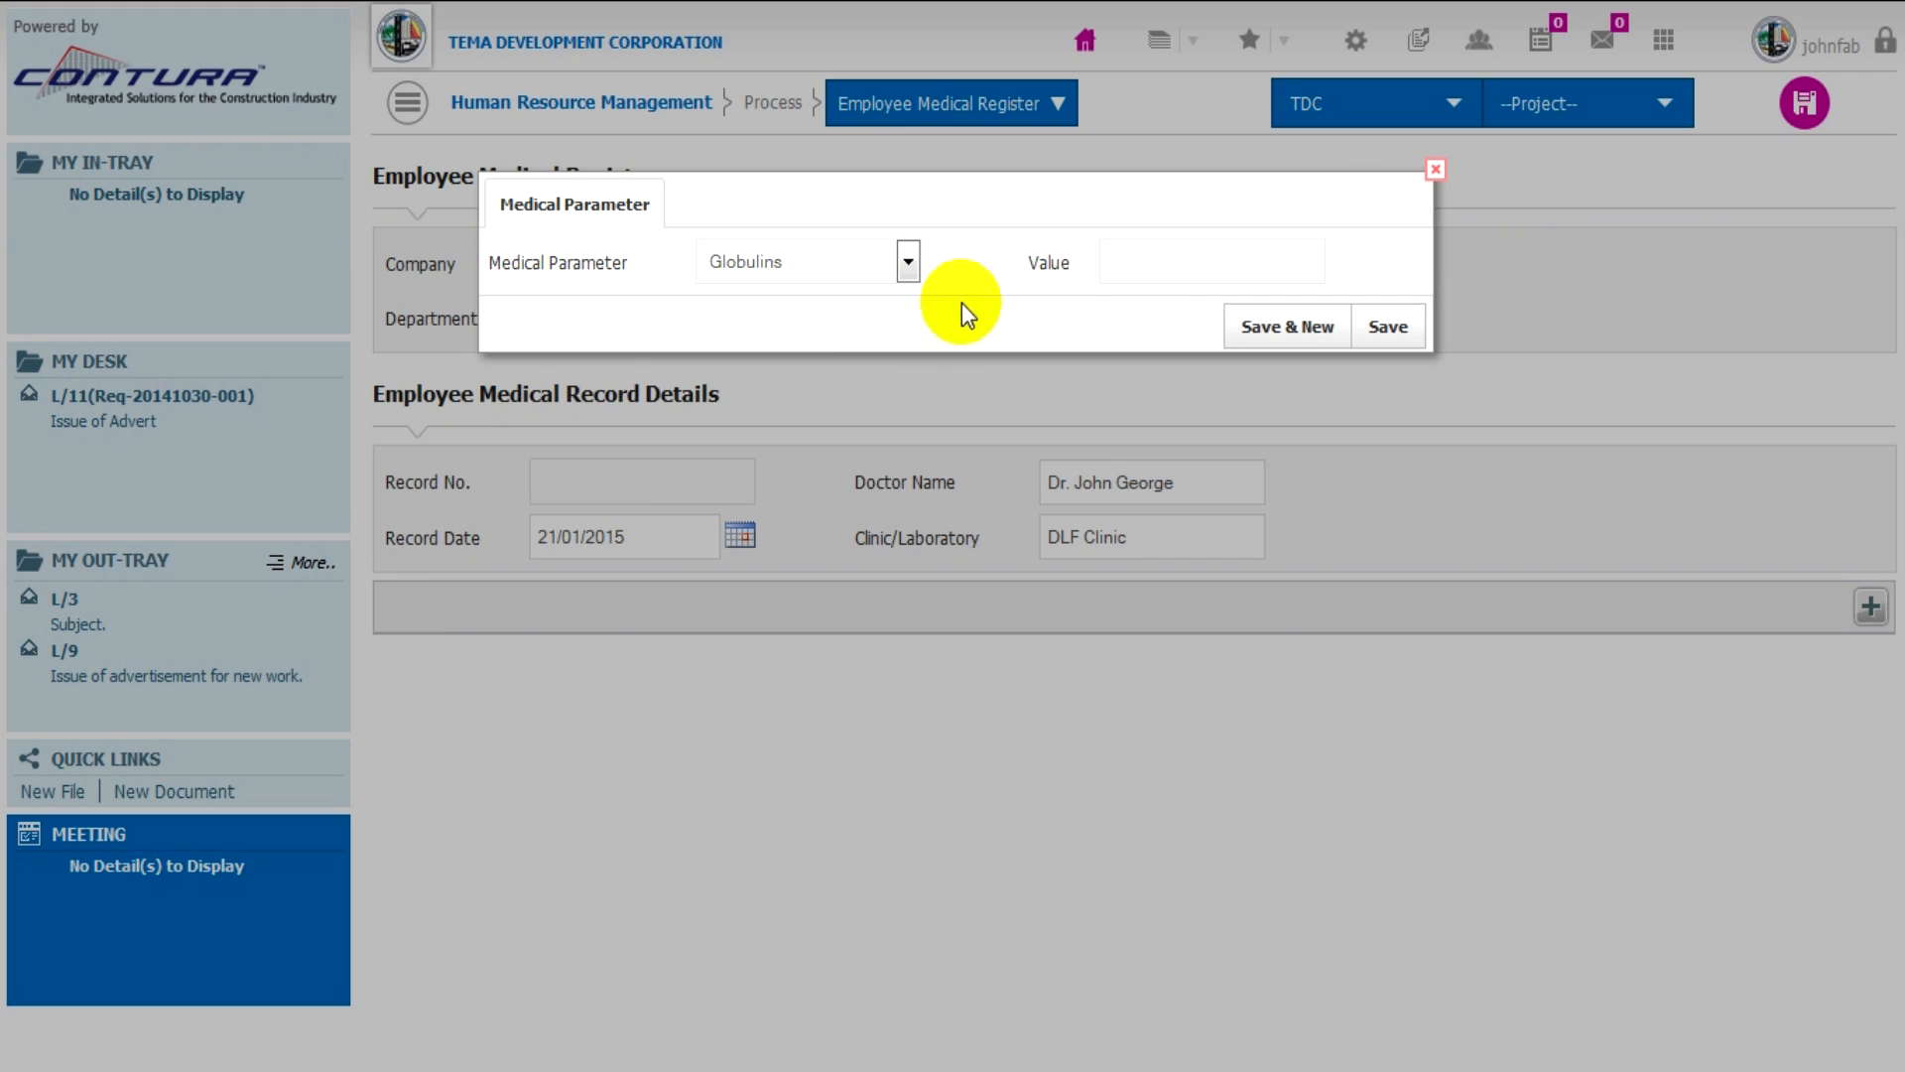
{"action": "left_click", "coordinate": [1138, 261]}
{"action": "type", "text": "2"}
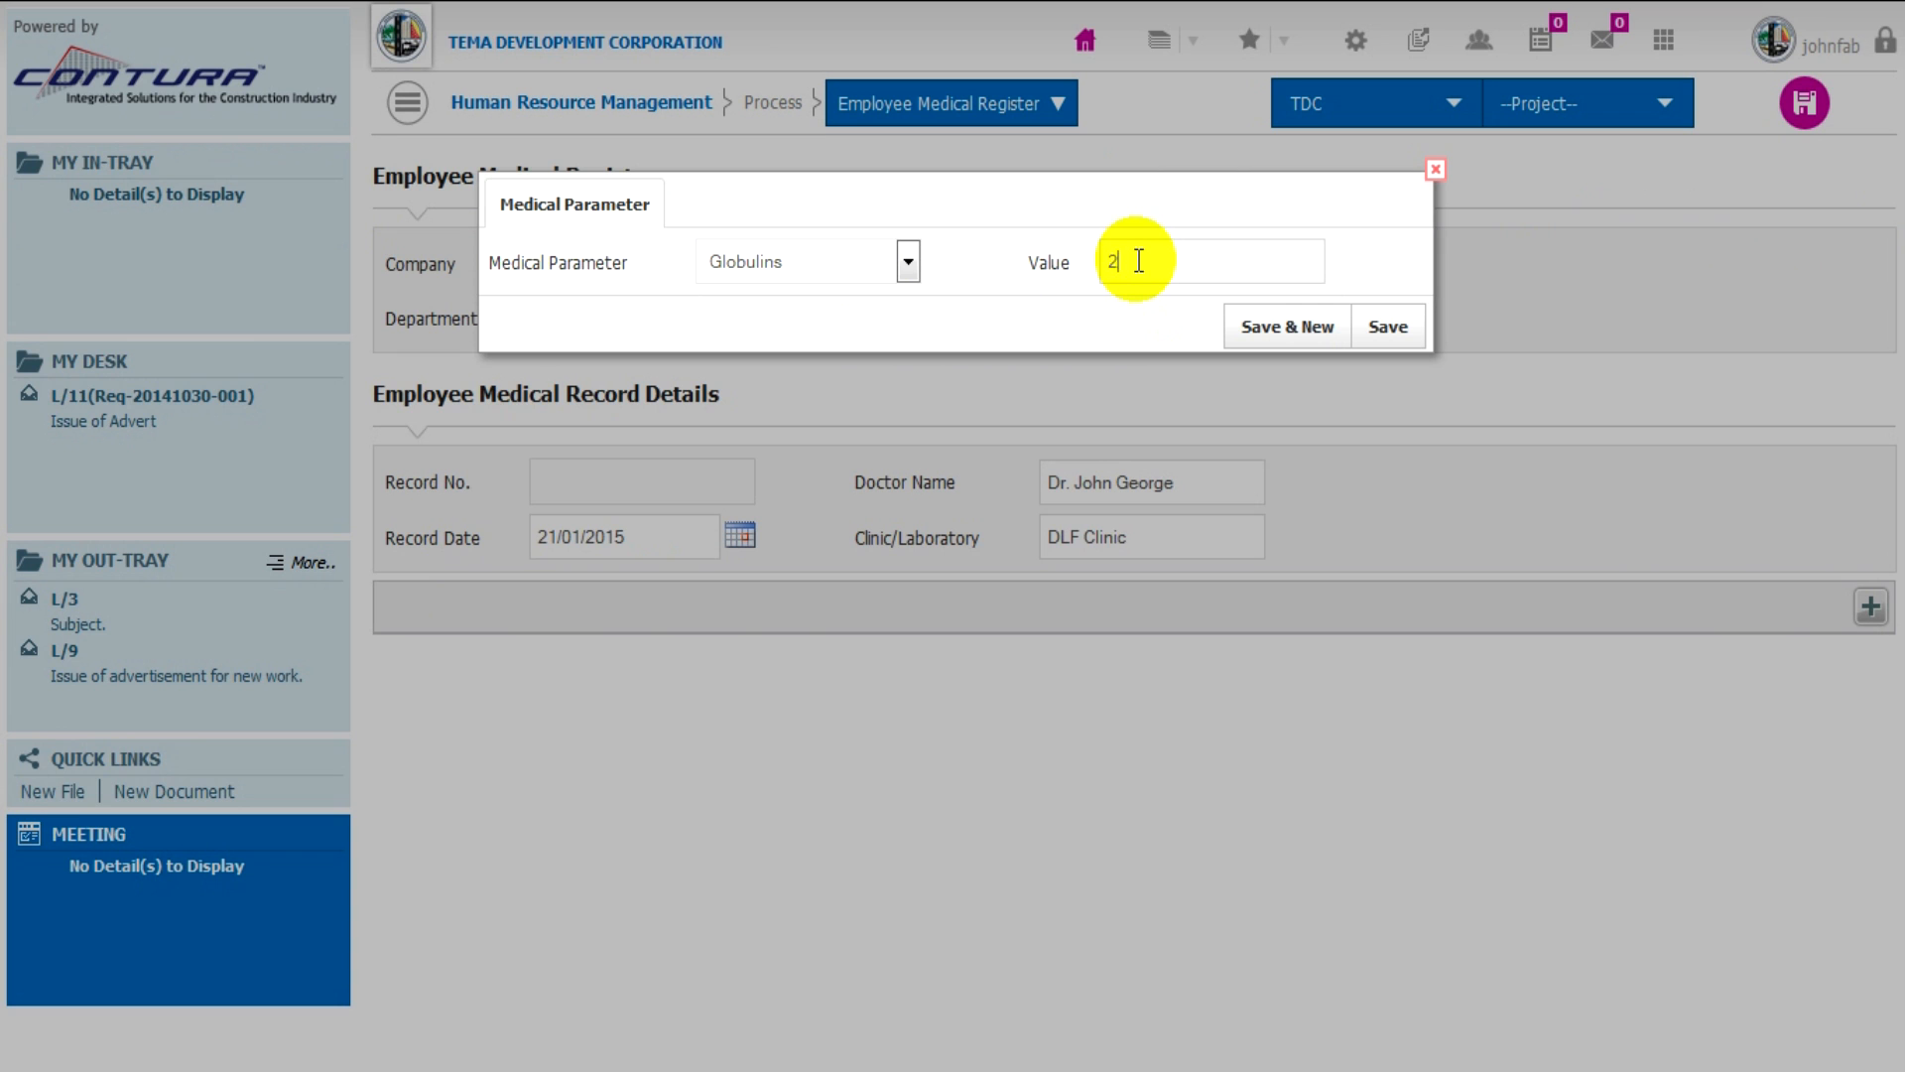
{"action": "type", "text": "4"}
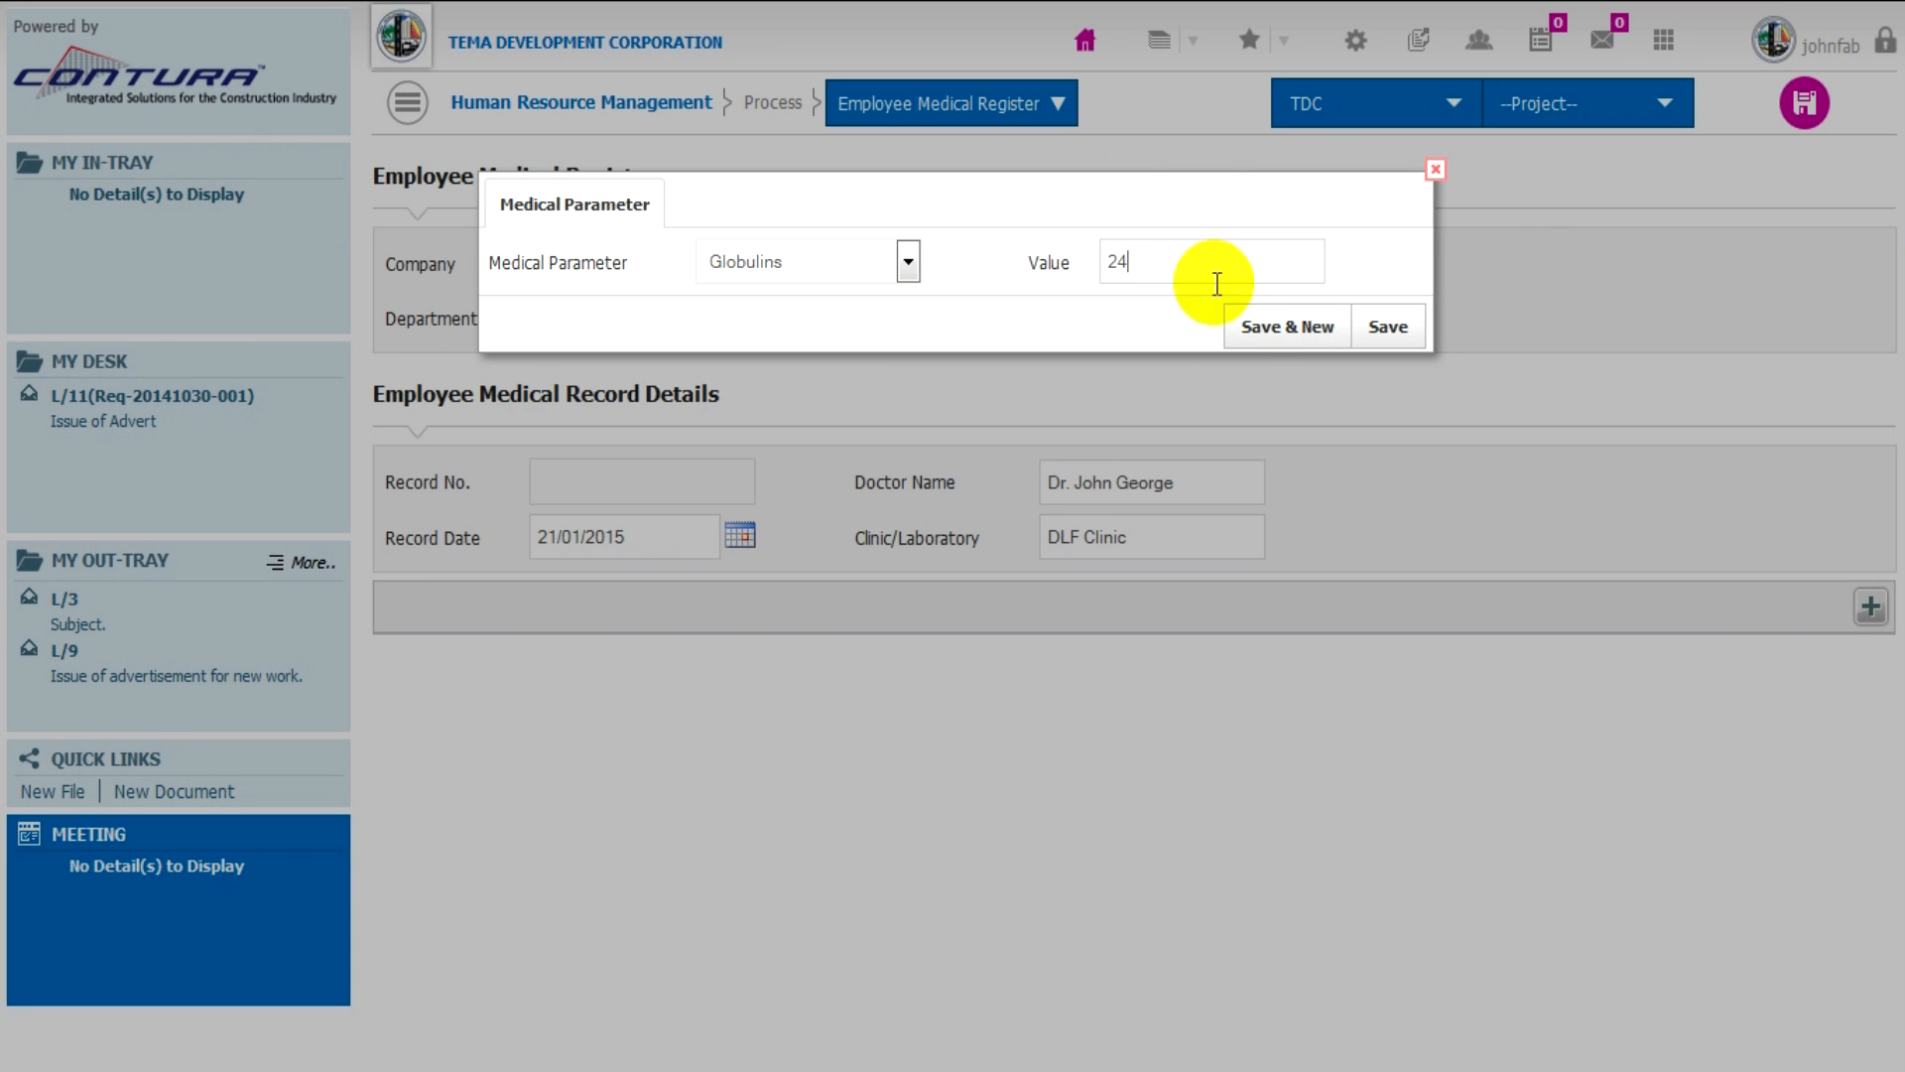
{"action": "left_click", "coordinate": [1271, 330]}
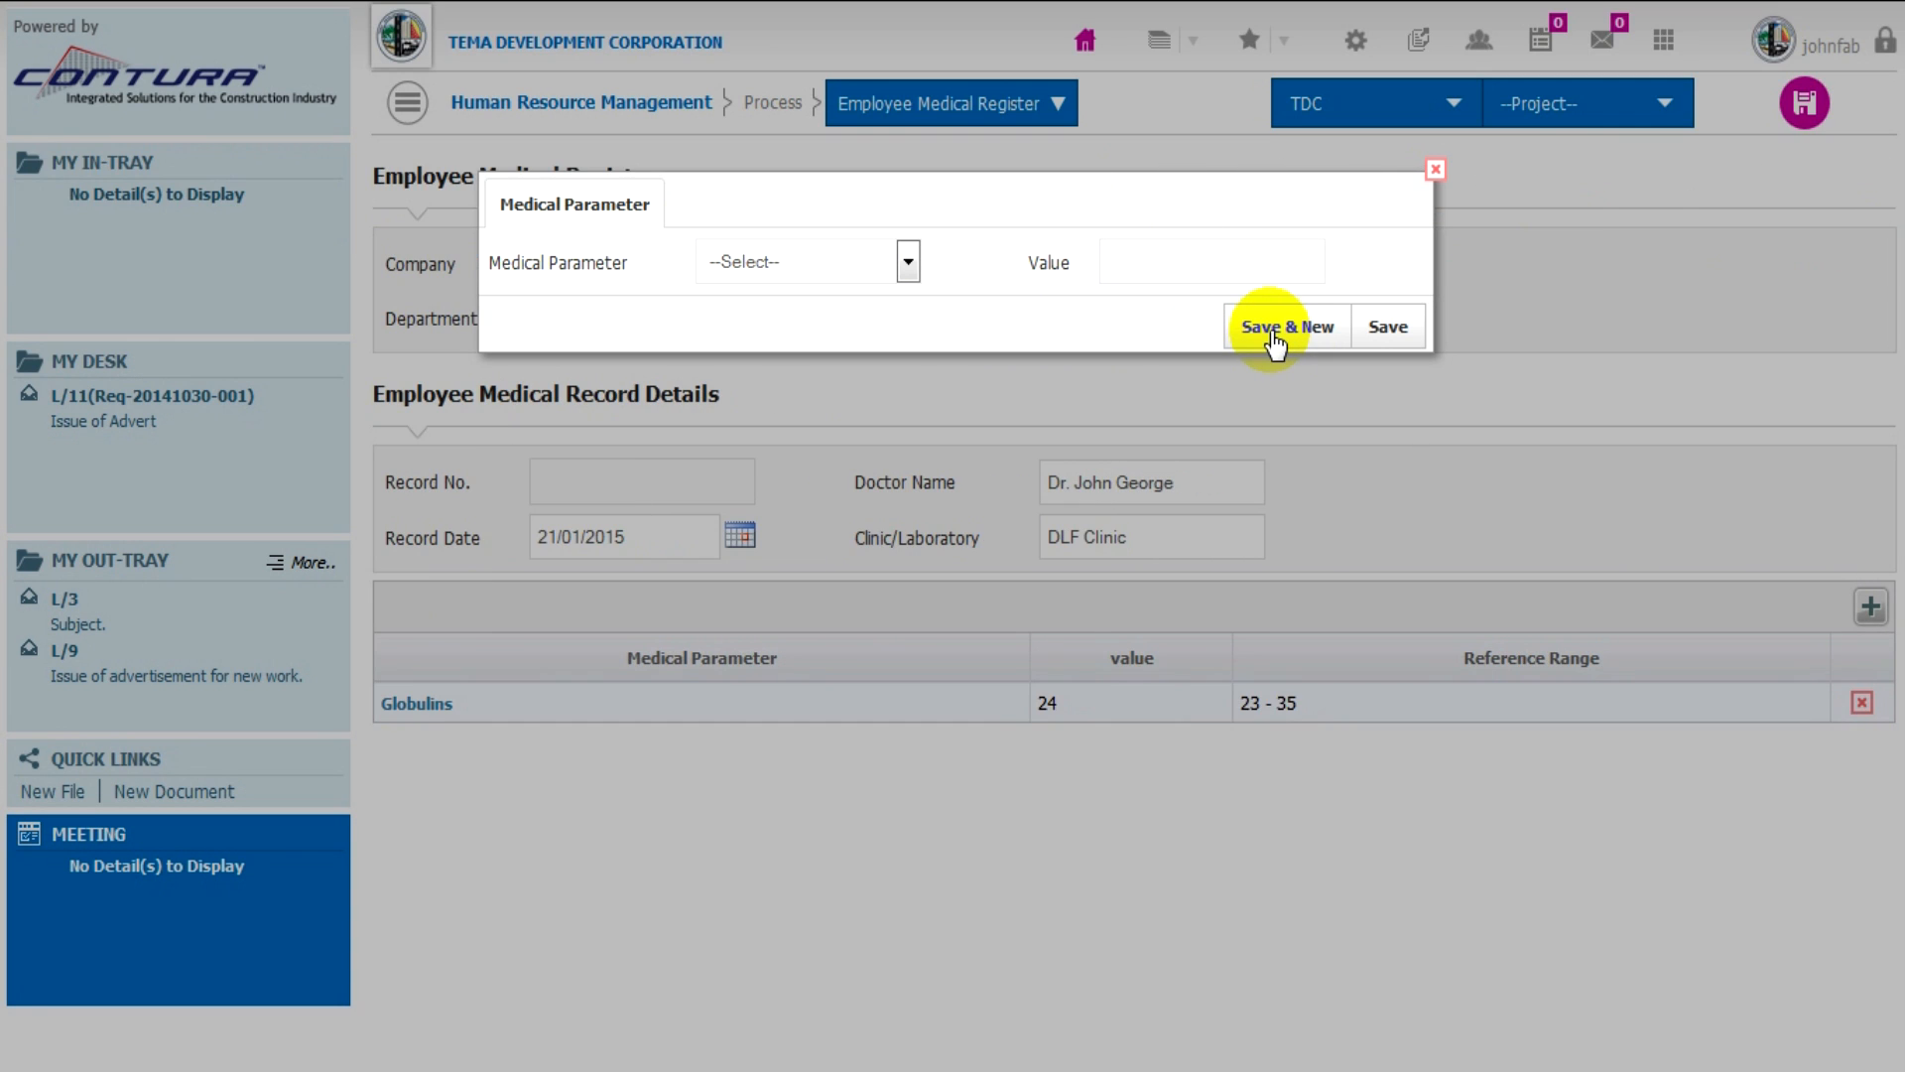
- Add the medical parameter Thyroxine-binding globulin with a value of 20, and save the Employee Medical Register record
{"action": "left_click", "coordinate": [905, 268]}
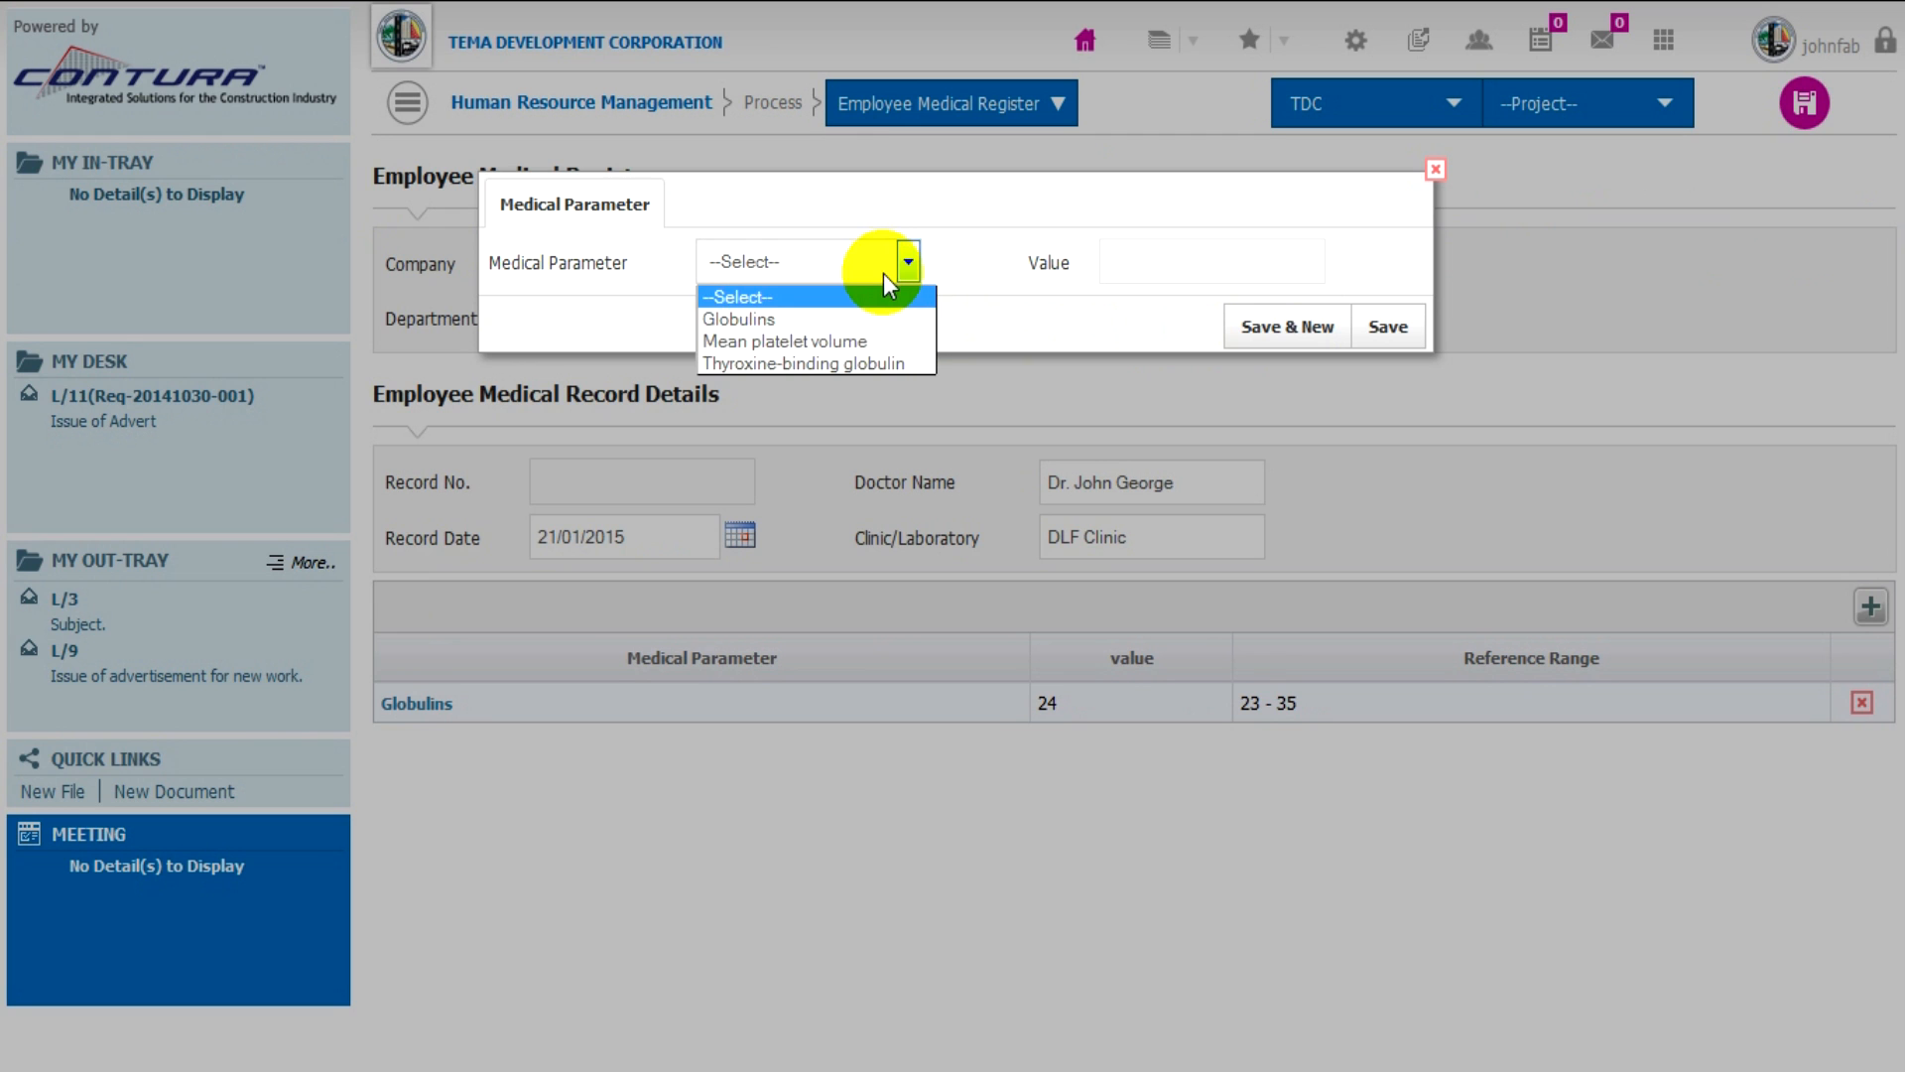
{"action": "left_click", "coordinate": [872, 363]}
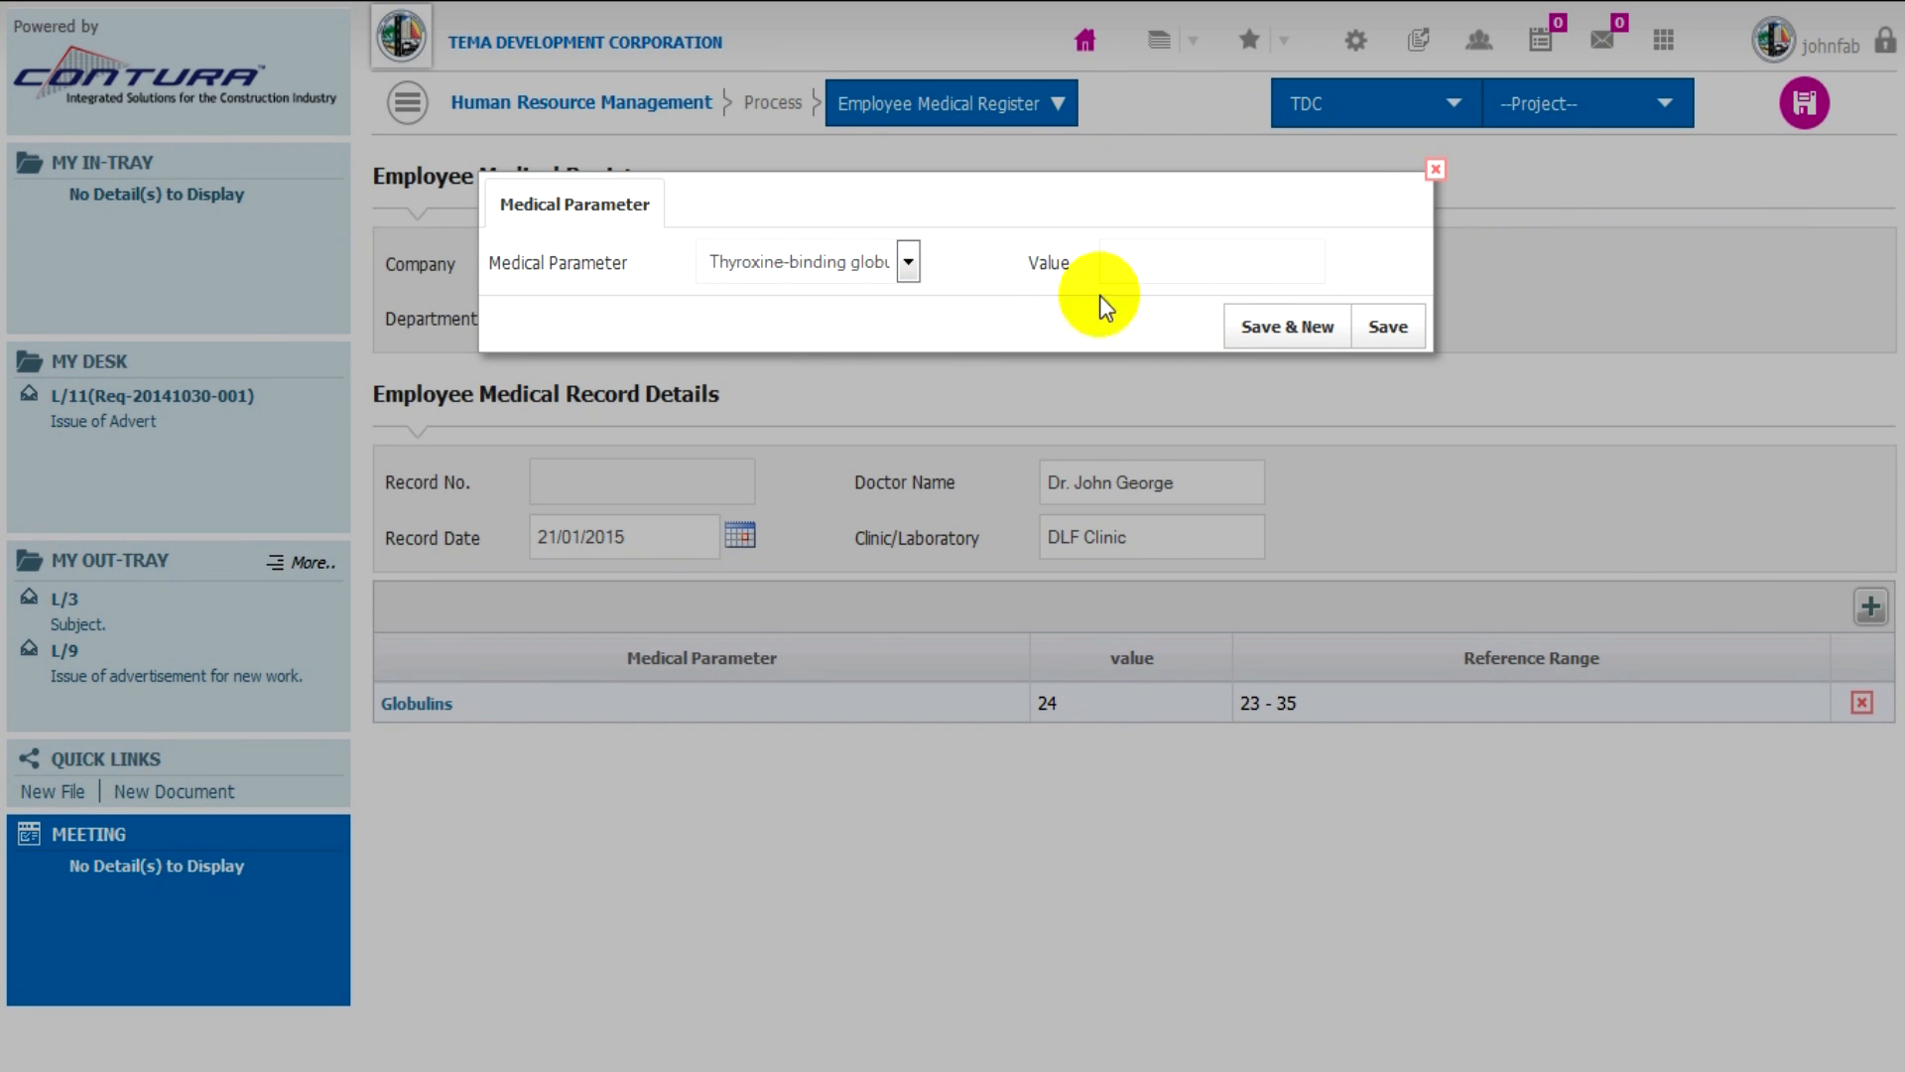
{"action": "left_click", "coordinate": [1143, 279]}
{"action": "type", "text": "20"}
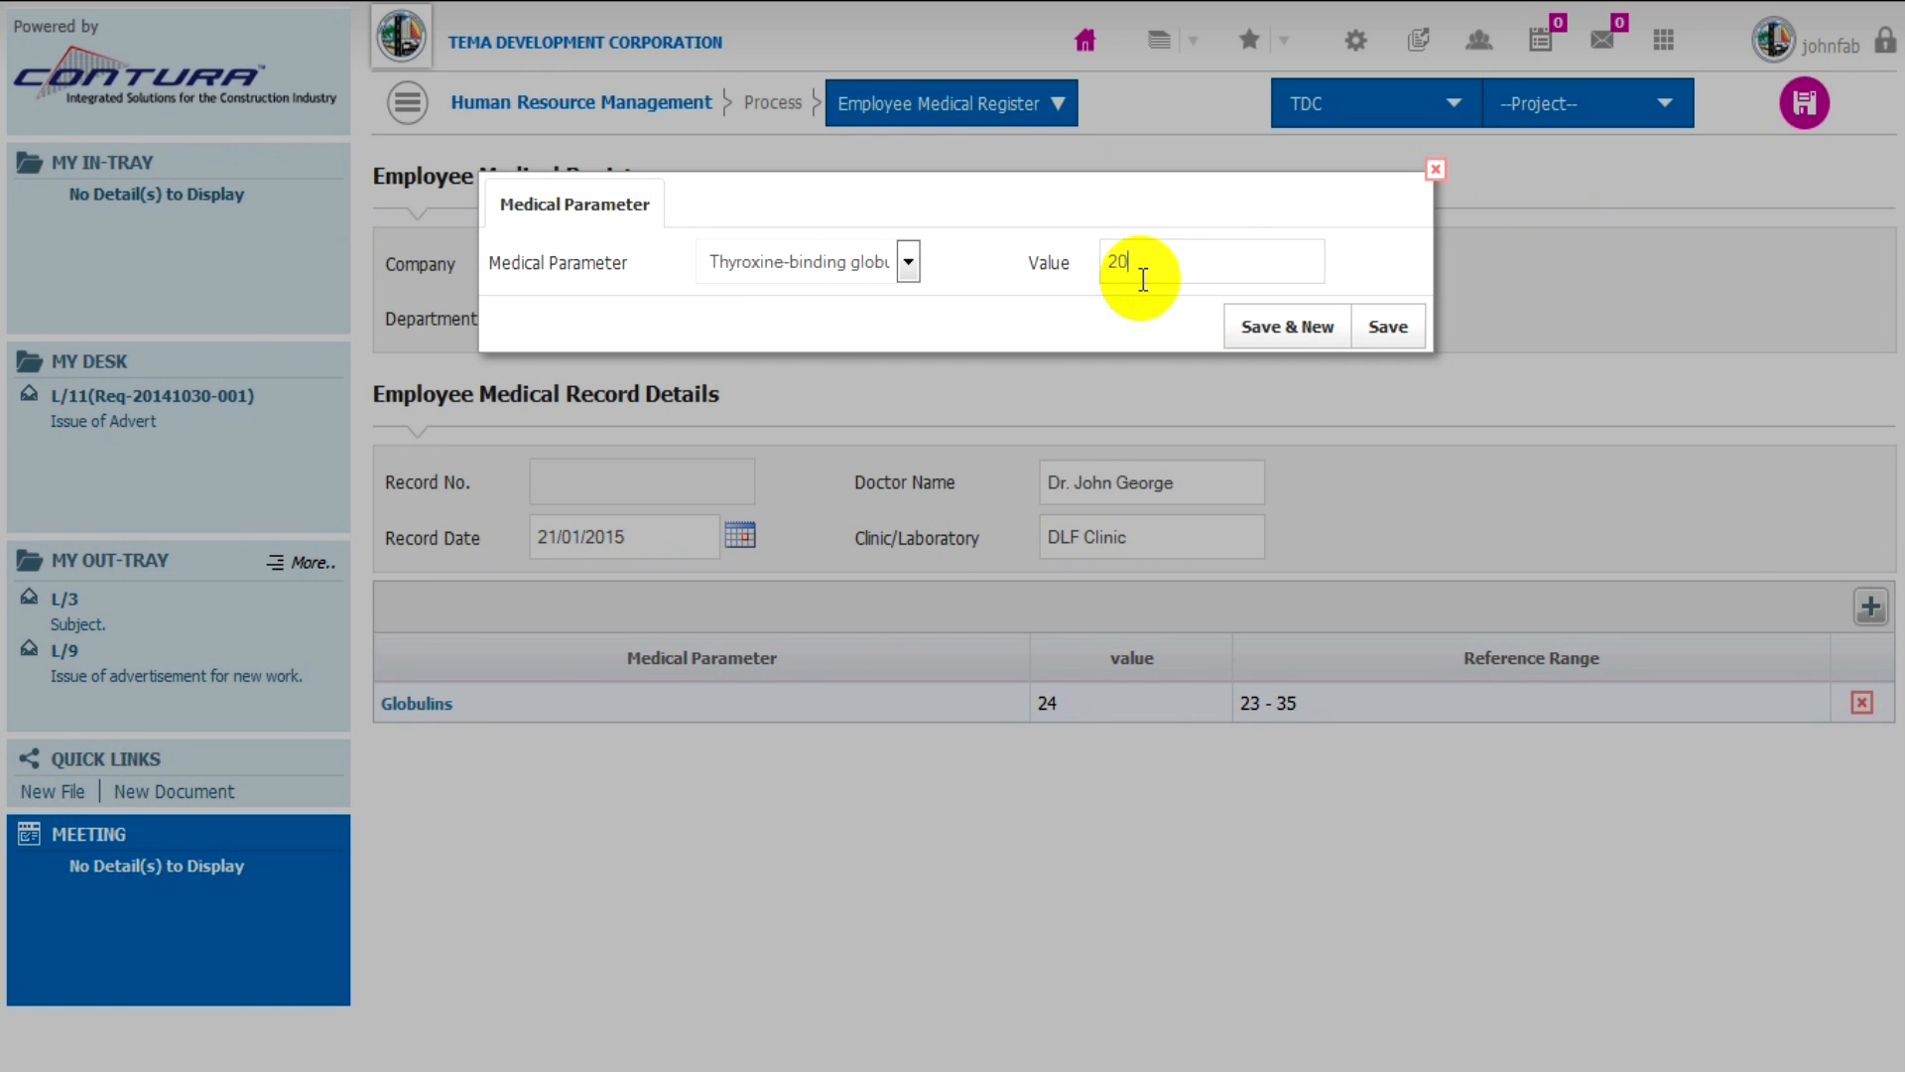
{"action": "left_click", "coordinate": [1389, 330]}
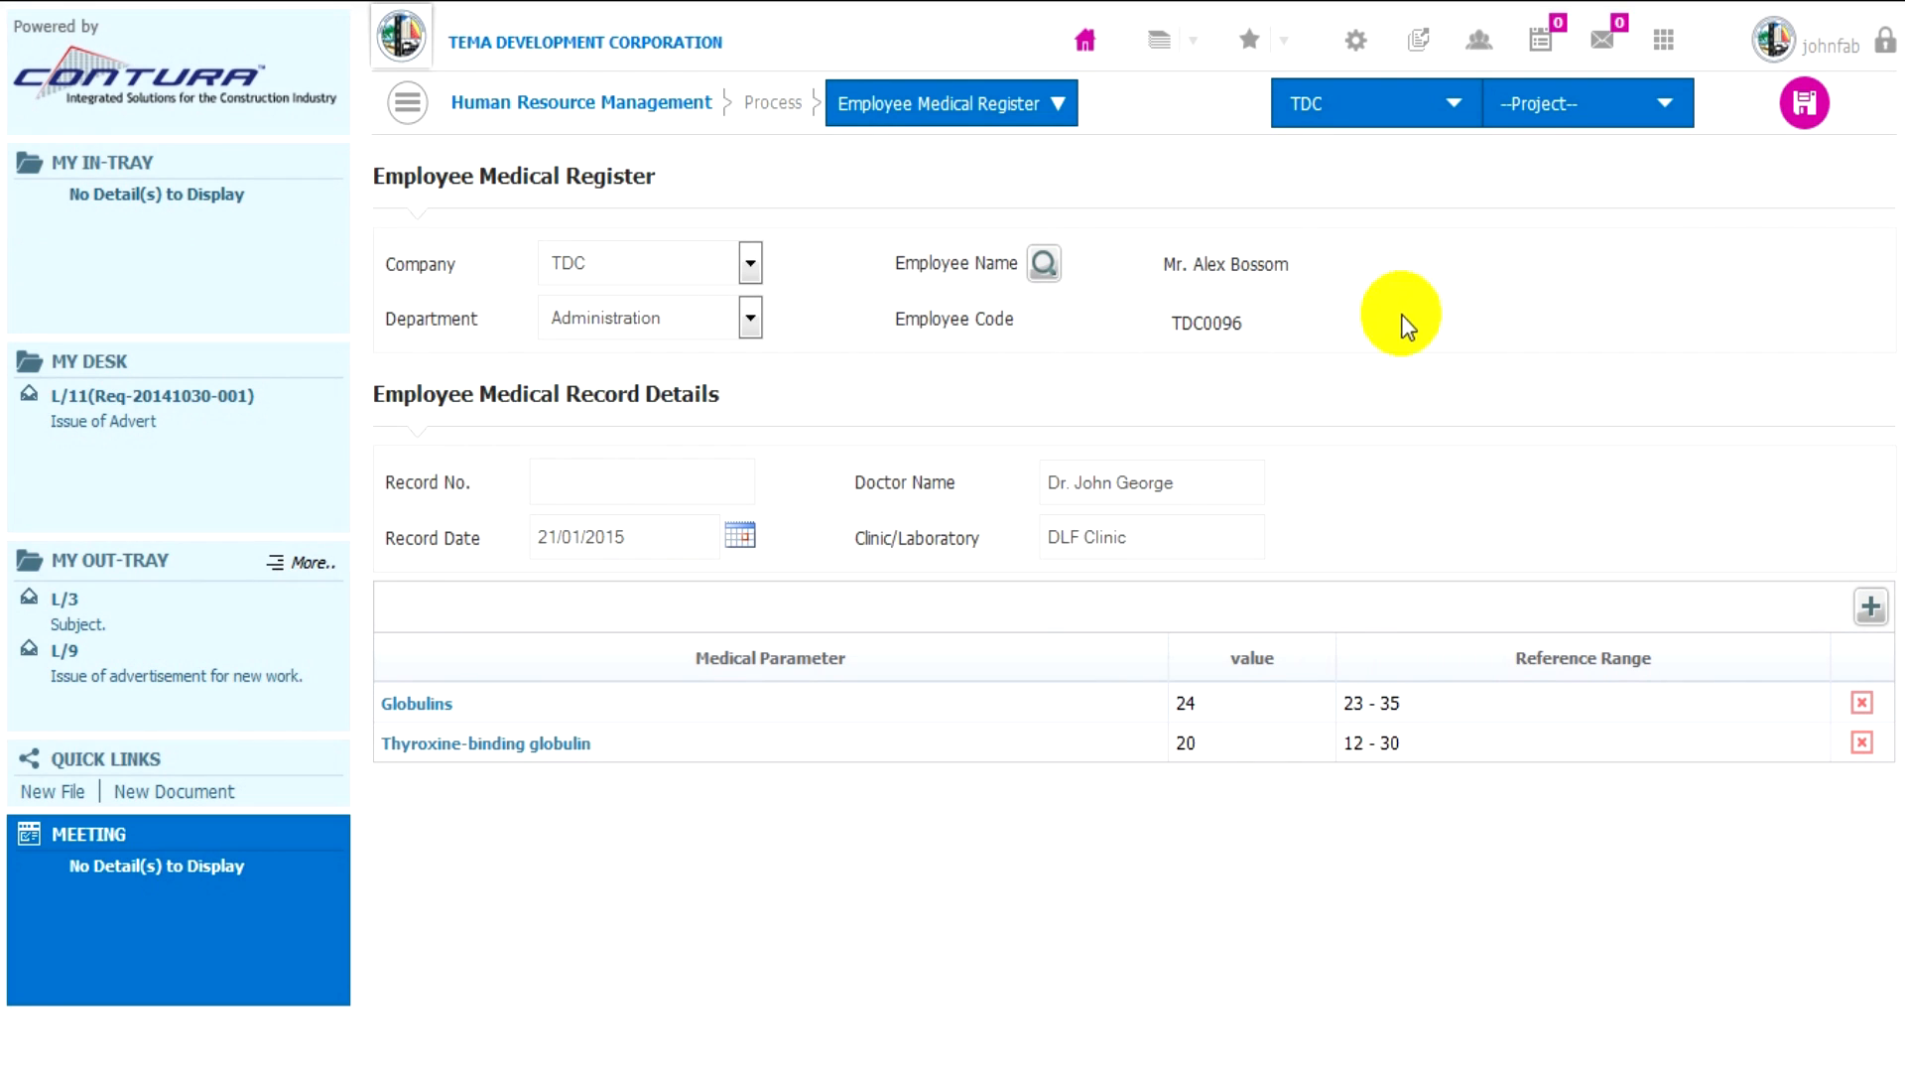
{"action": "left_click", "coordinate": [1805, 117]}
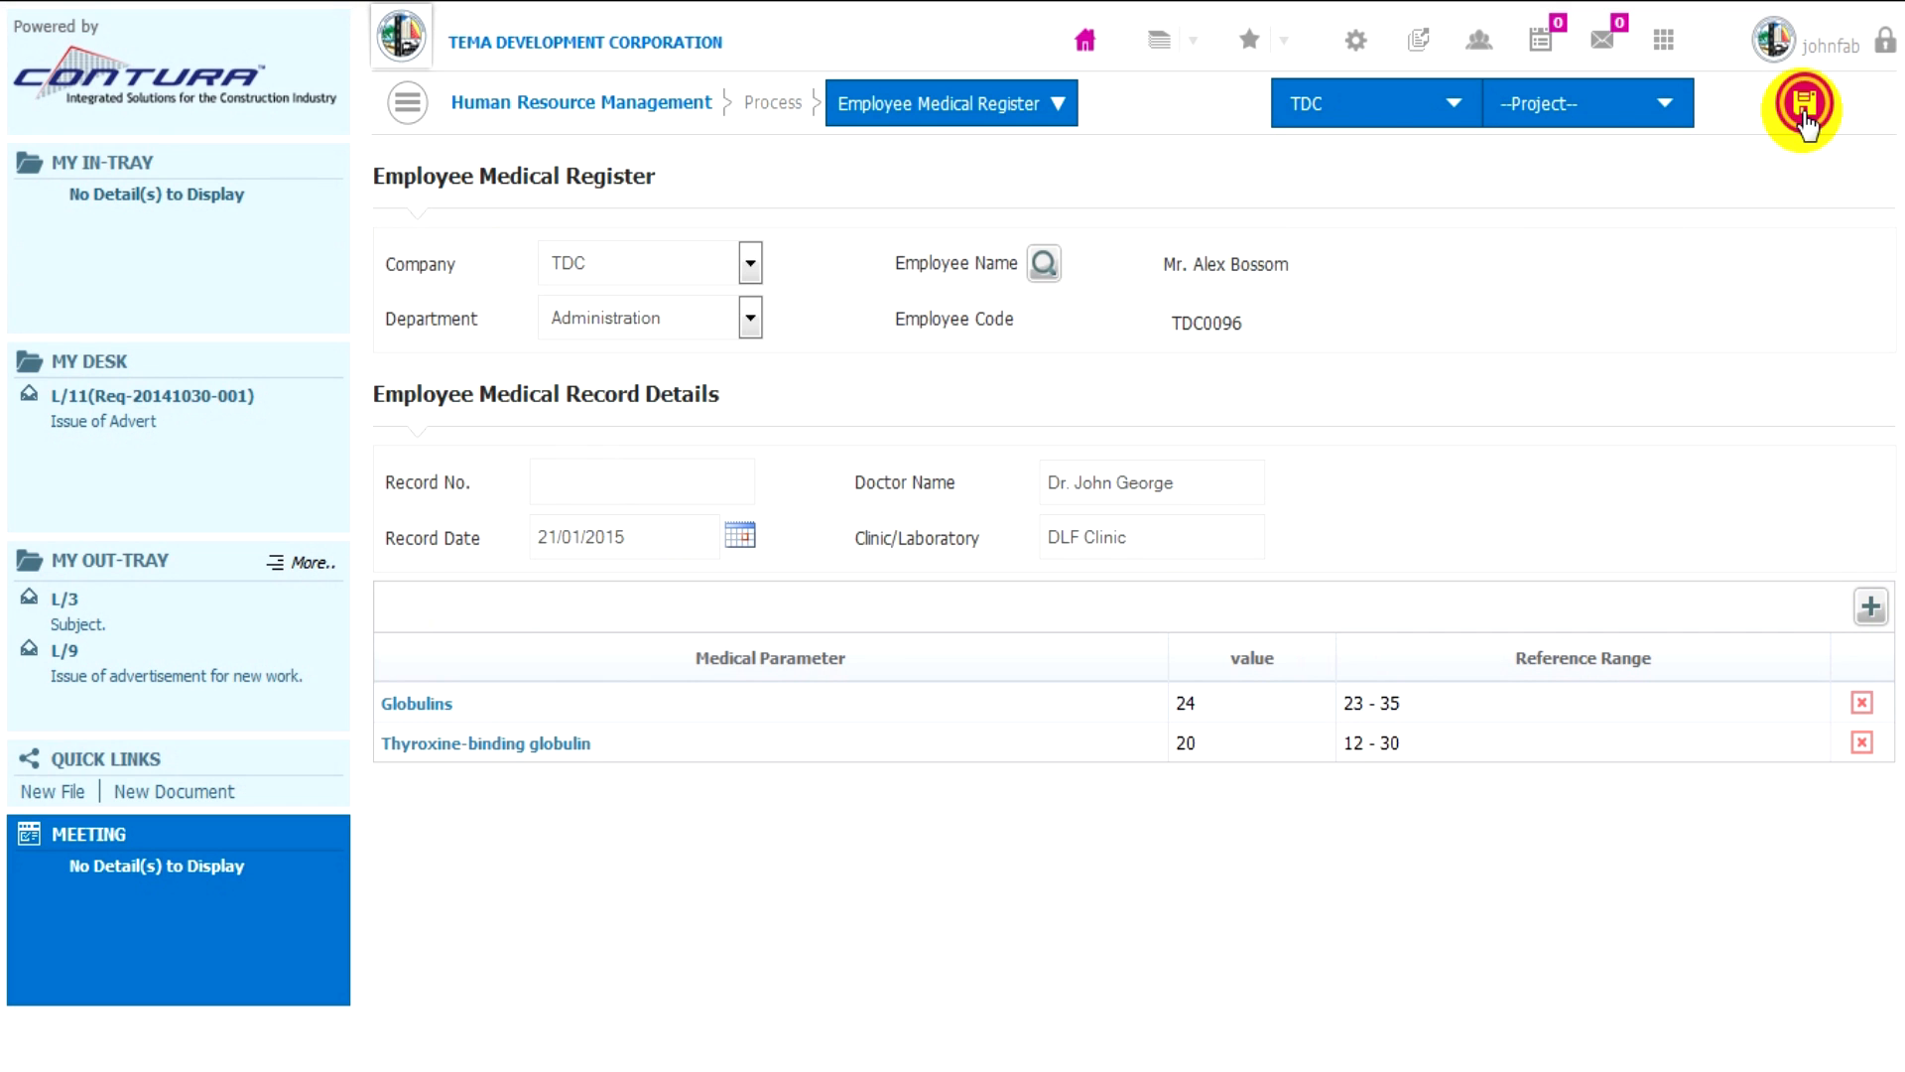
{"action": "left_click", "coordinate": [1804, 99]}
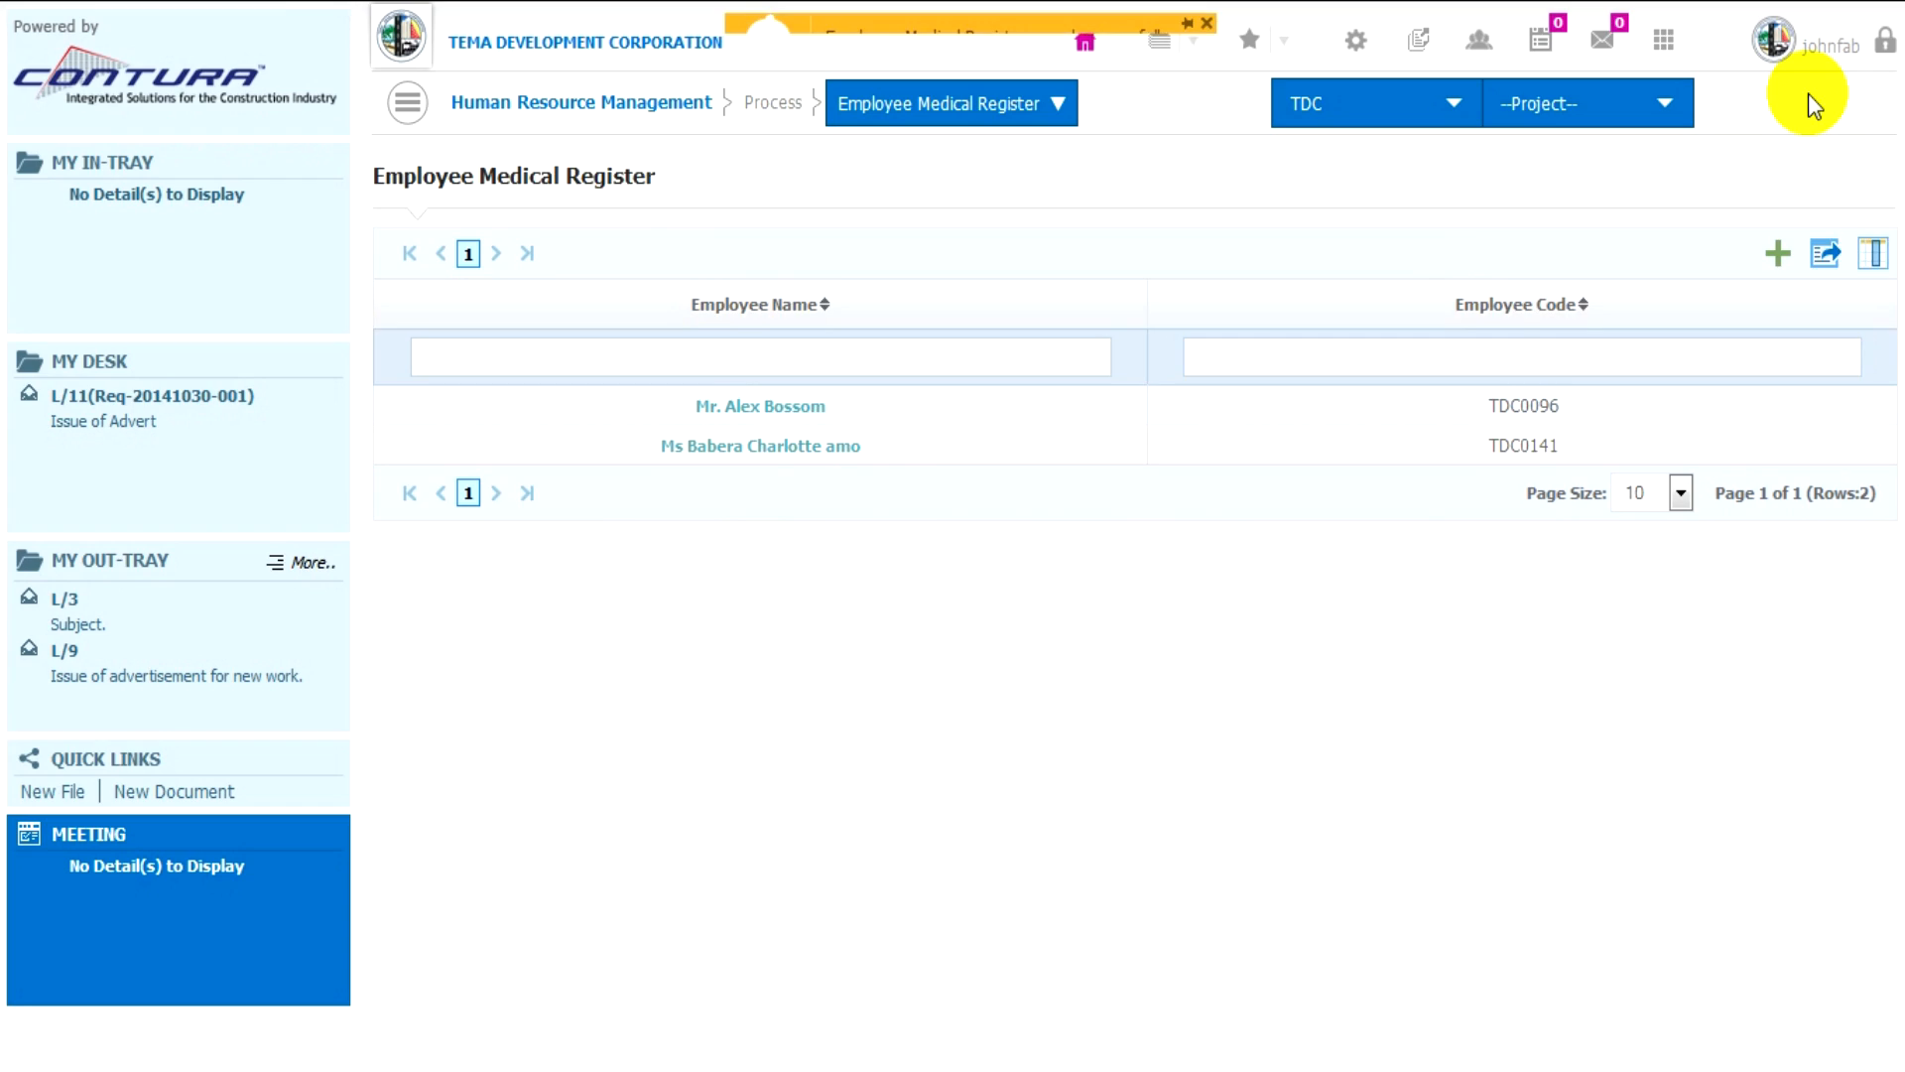
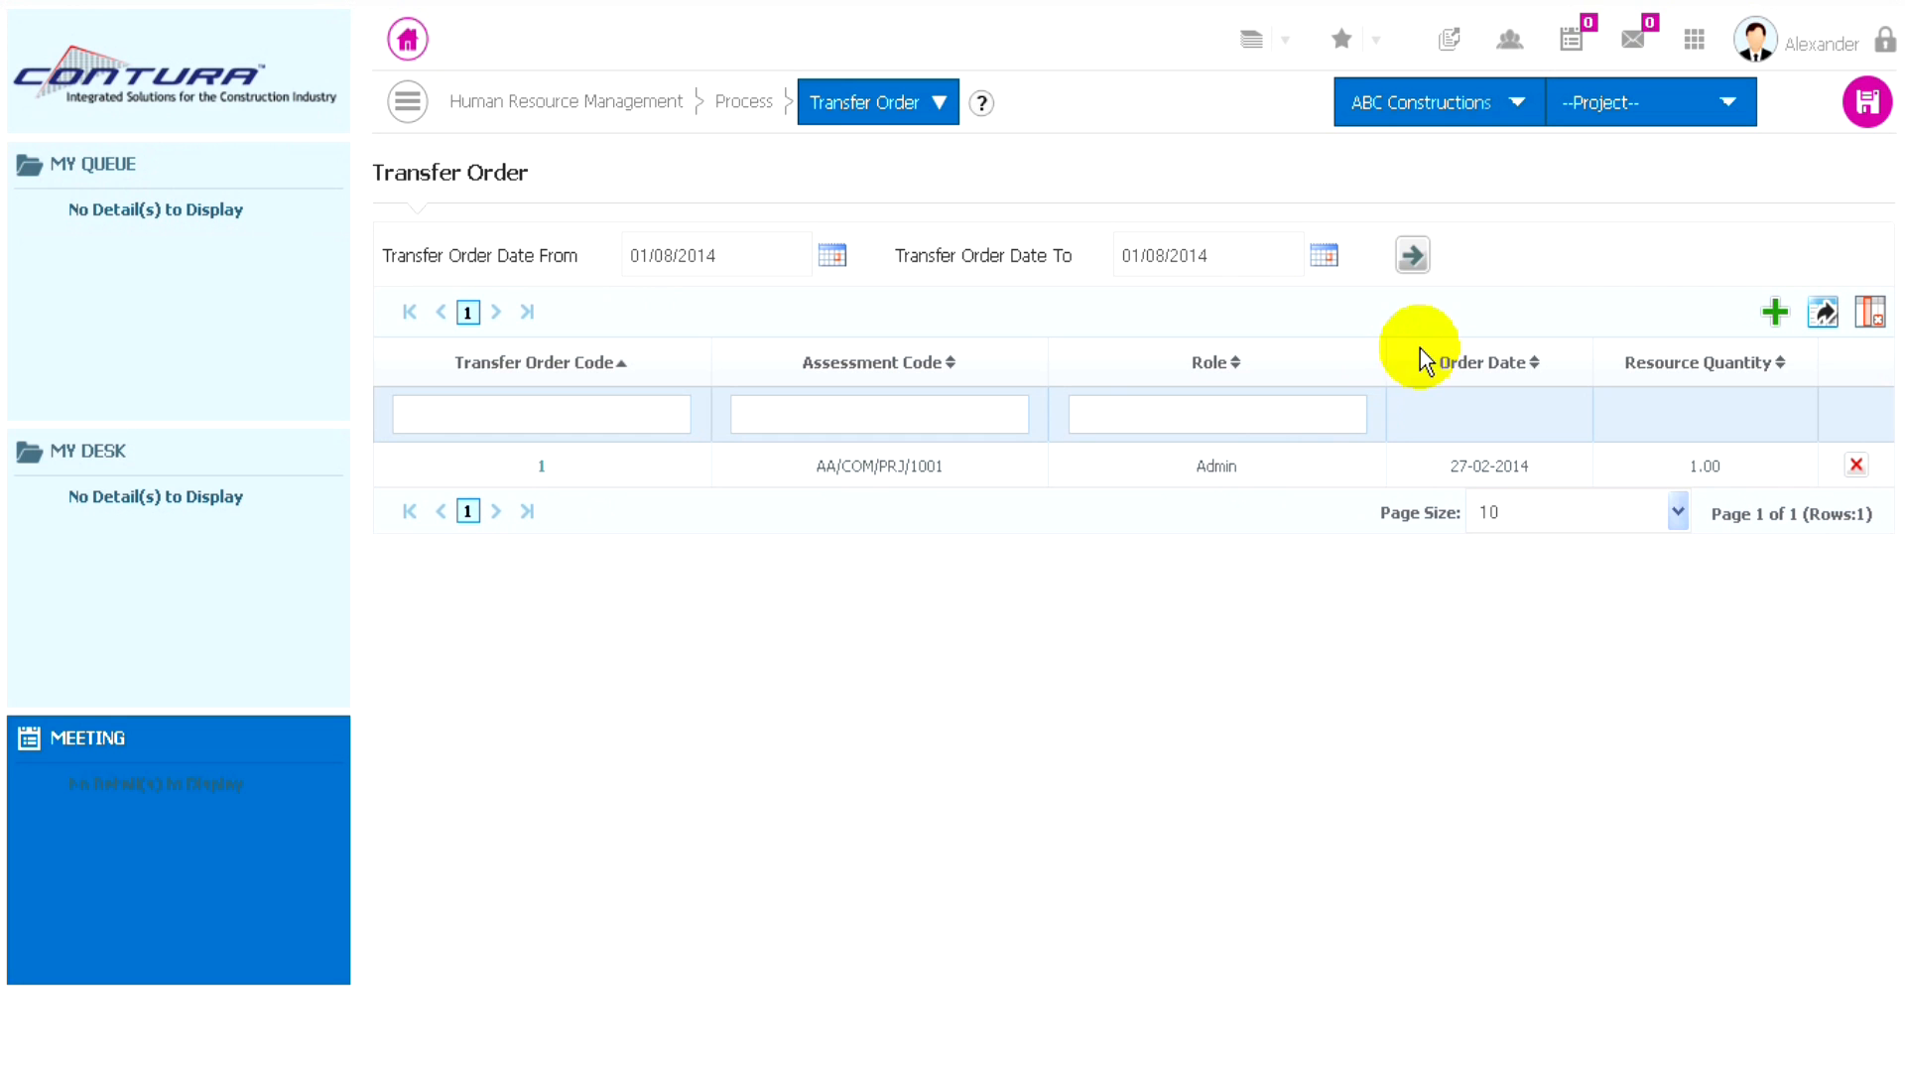
- Start a new transfer order and set its role to Application Settings Admin
{"action": "left_click", "coordinate": [1776, 312]}
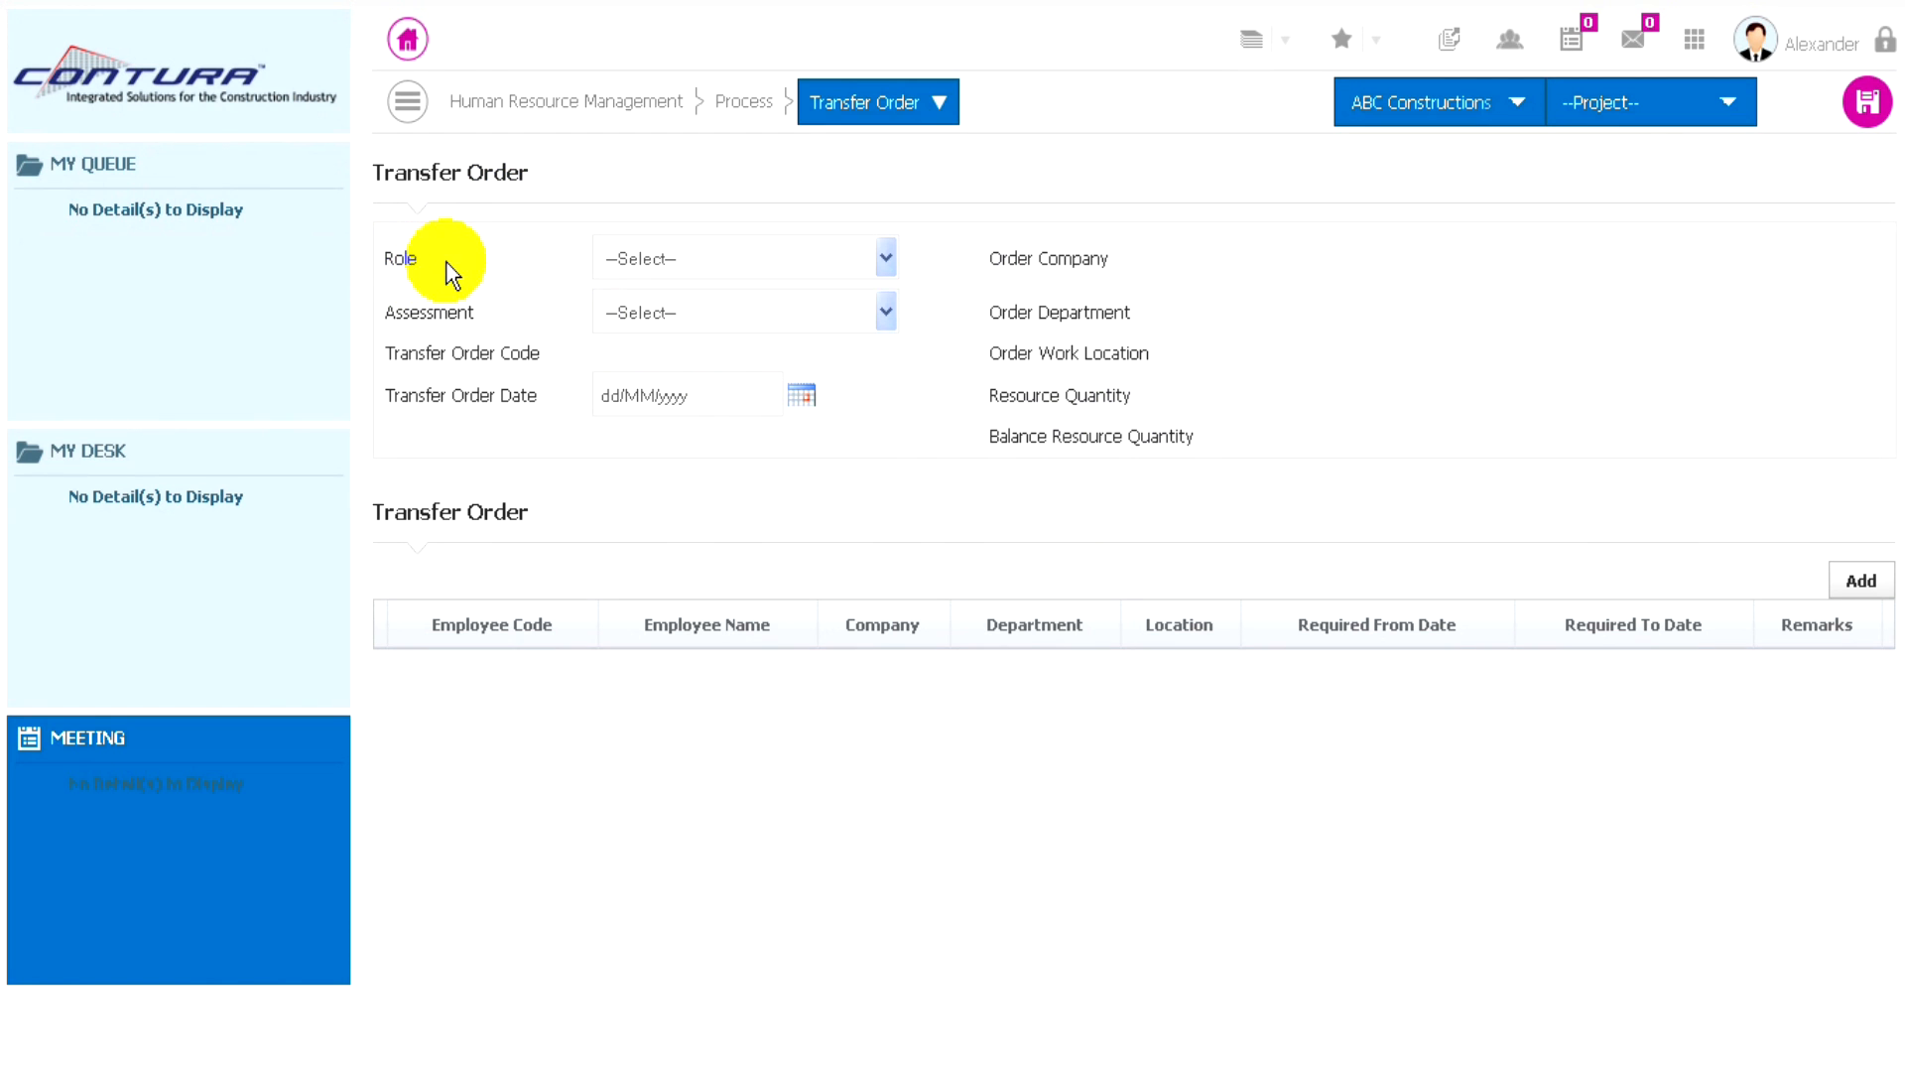
{"action": "left_click", "coordinate": [774, 264]}
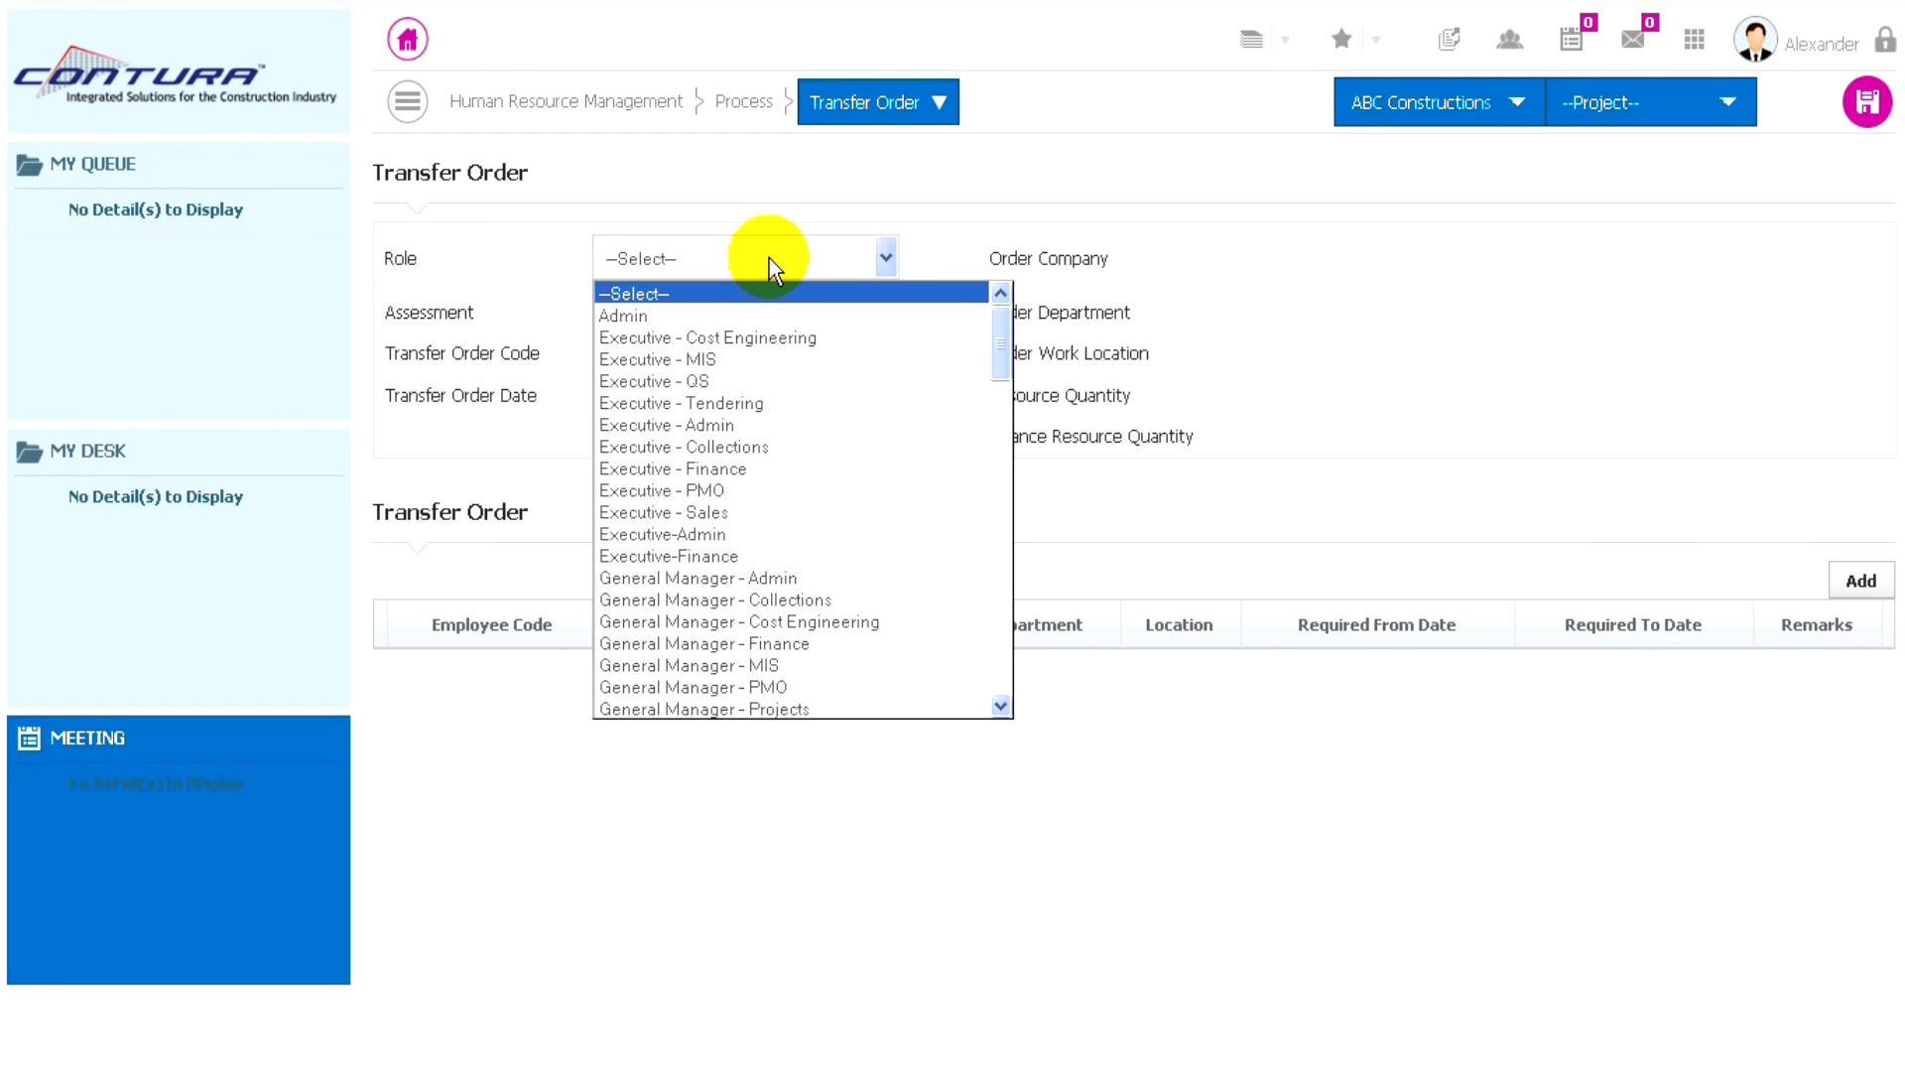
{"action": "scroll", "coordinate": [728, 413], "scroll_direction": "down", "scroll_amount": 1}
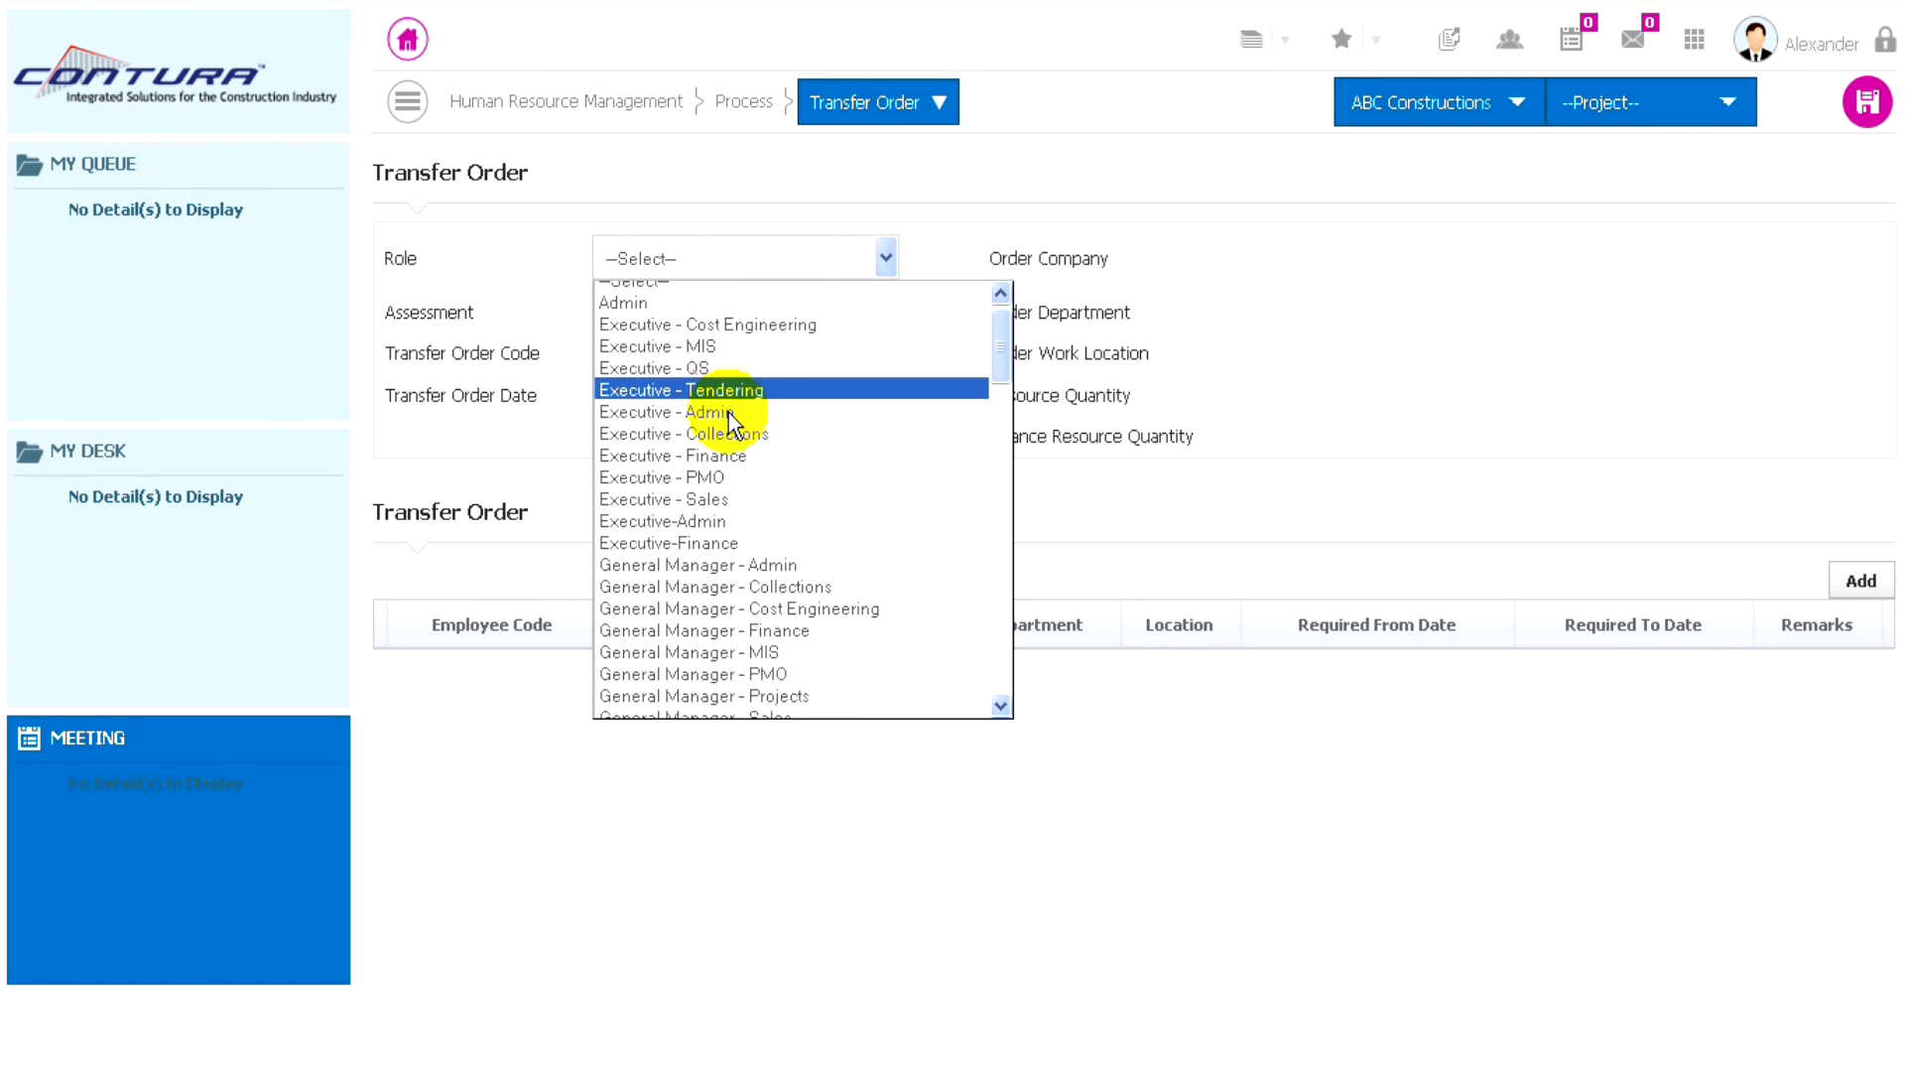
{"action": "scroll", "coordinate": [729, 413], "scroll_direction": "down", "scroll_amount": 2}
{"action": "scroll", "coordinate": [744, 412], "scroll_direction": "down", "scroll_amount": 3}
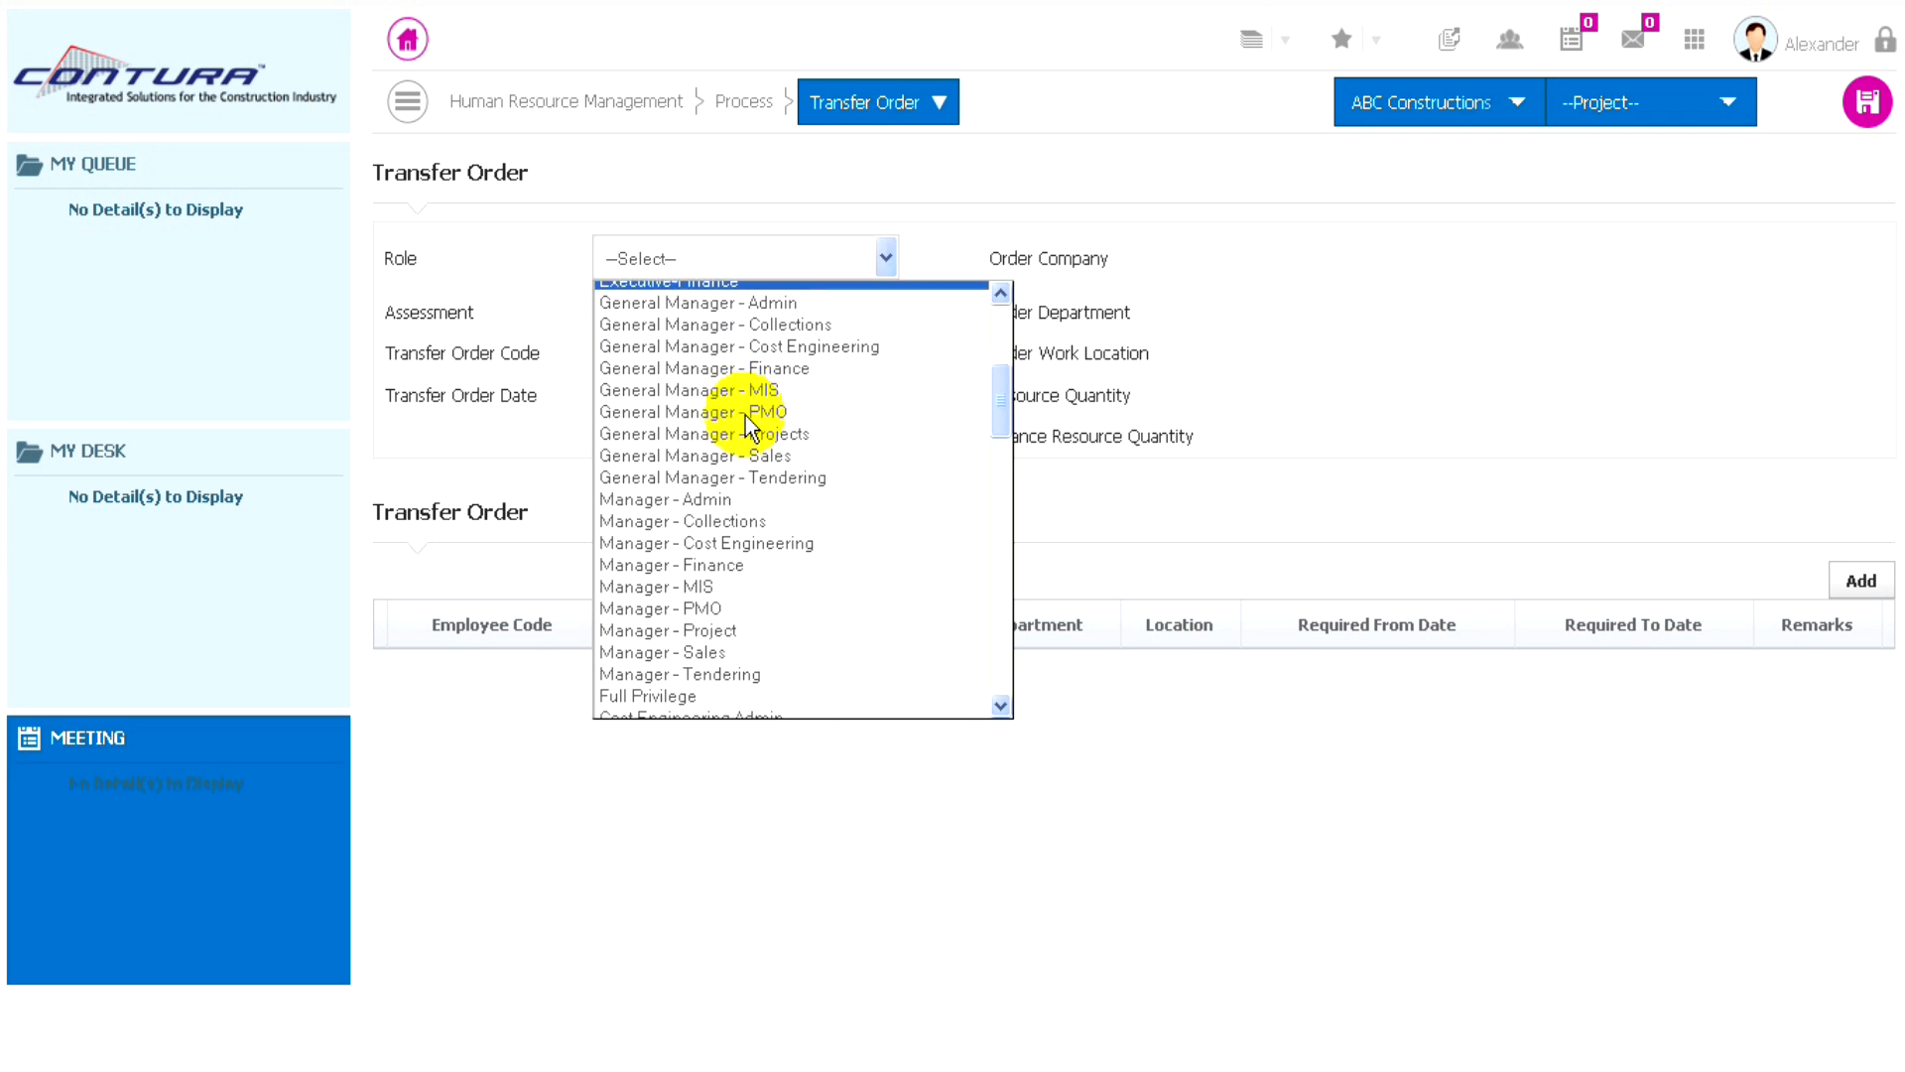
{"action": "scroll", "coordinate": [746, 415], "scroll_direction": "down", "scroll_amount": 1}
{"action": "left_click_drag", "start_coordinate": [1004, 415], "coordinate": [994, 673]}
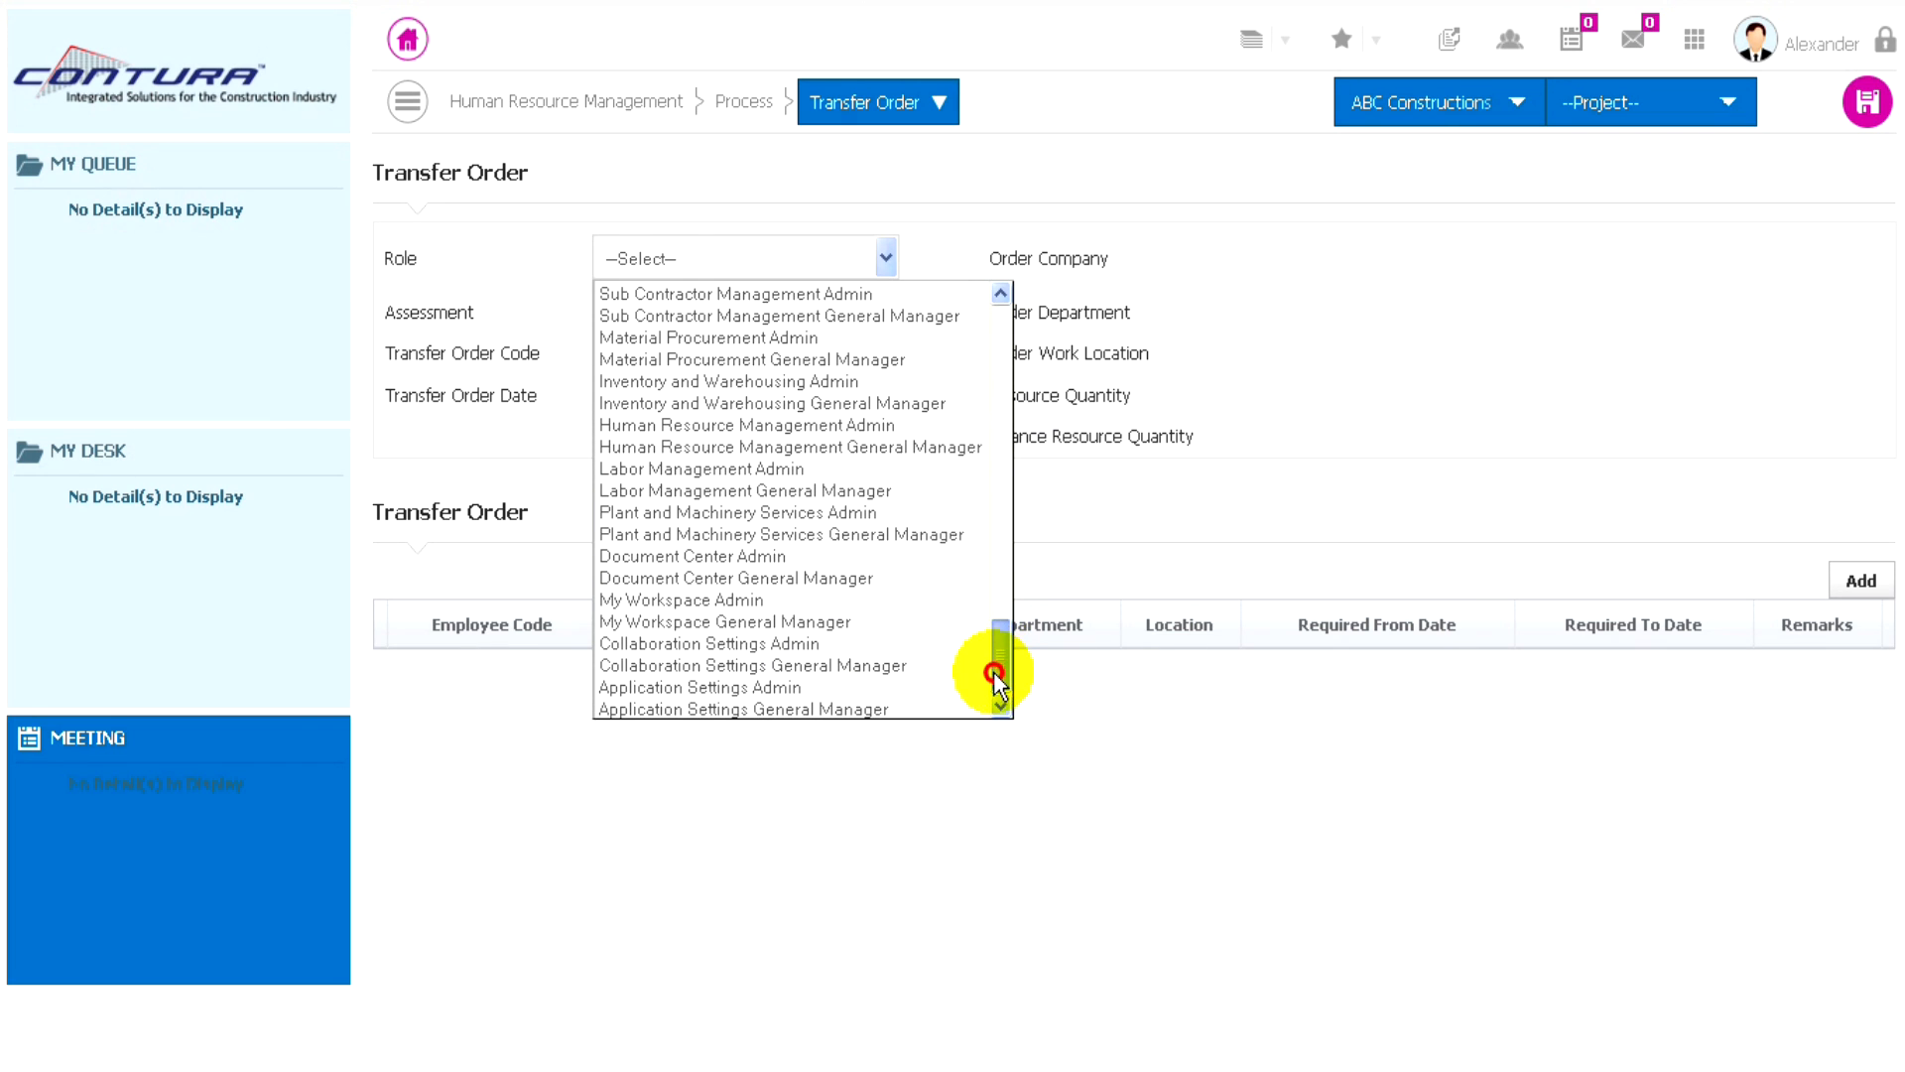
{"action": "left_click", "coordinate": [747, 685]}
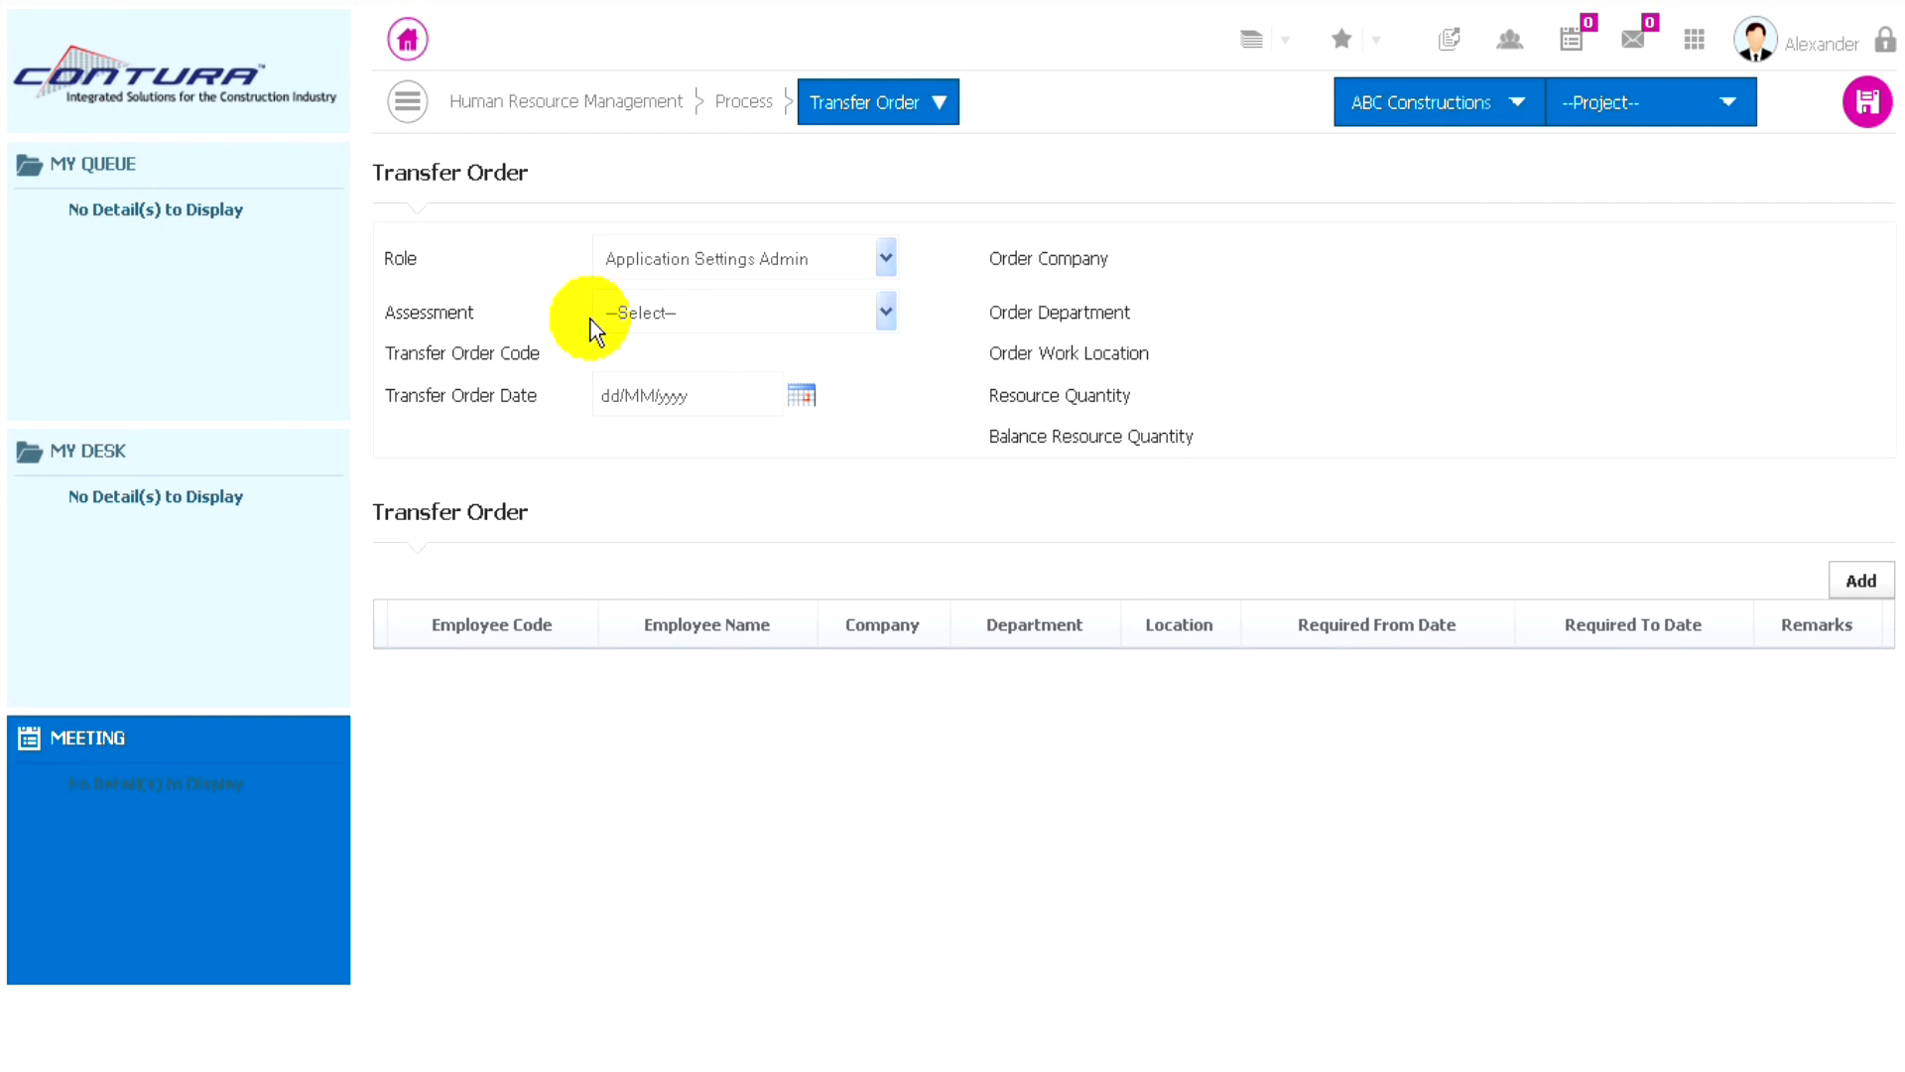
- Choose assessment AA/COM/PRJ/1005 for the transfer order and set the transfer order date to 01/08/2014
{"action": "left_click", "coordinate": [883, 313]}
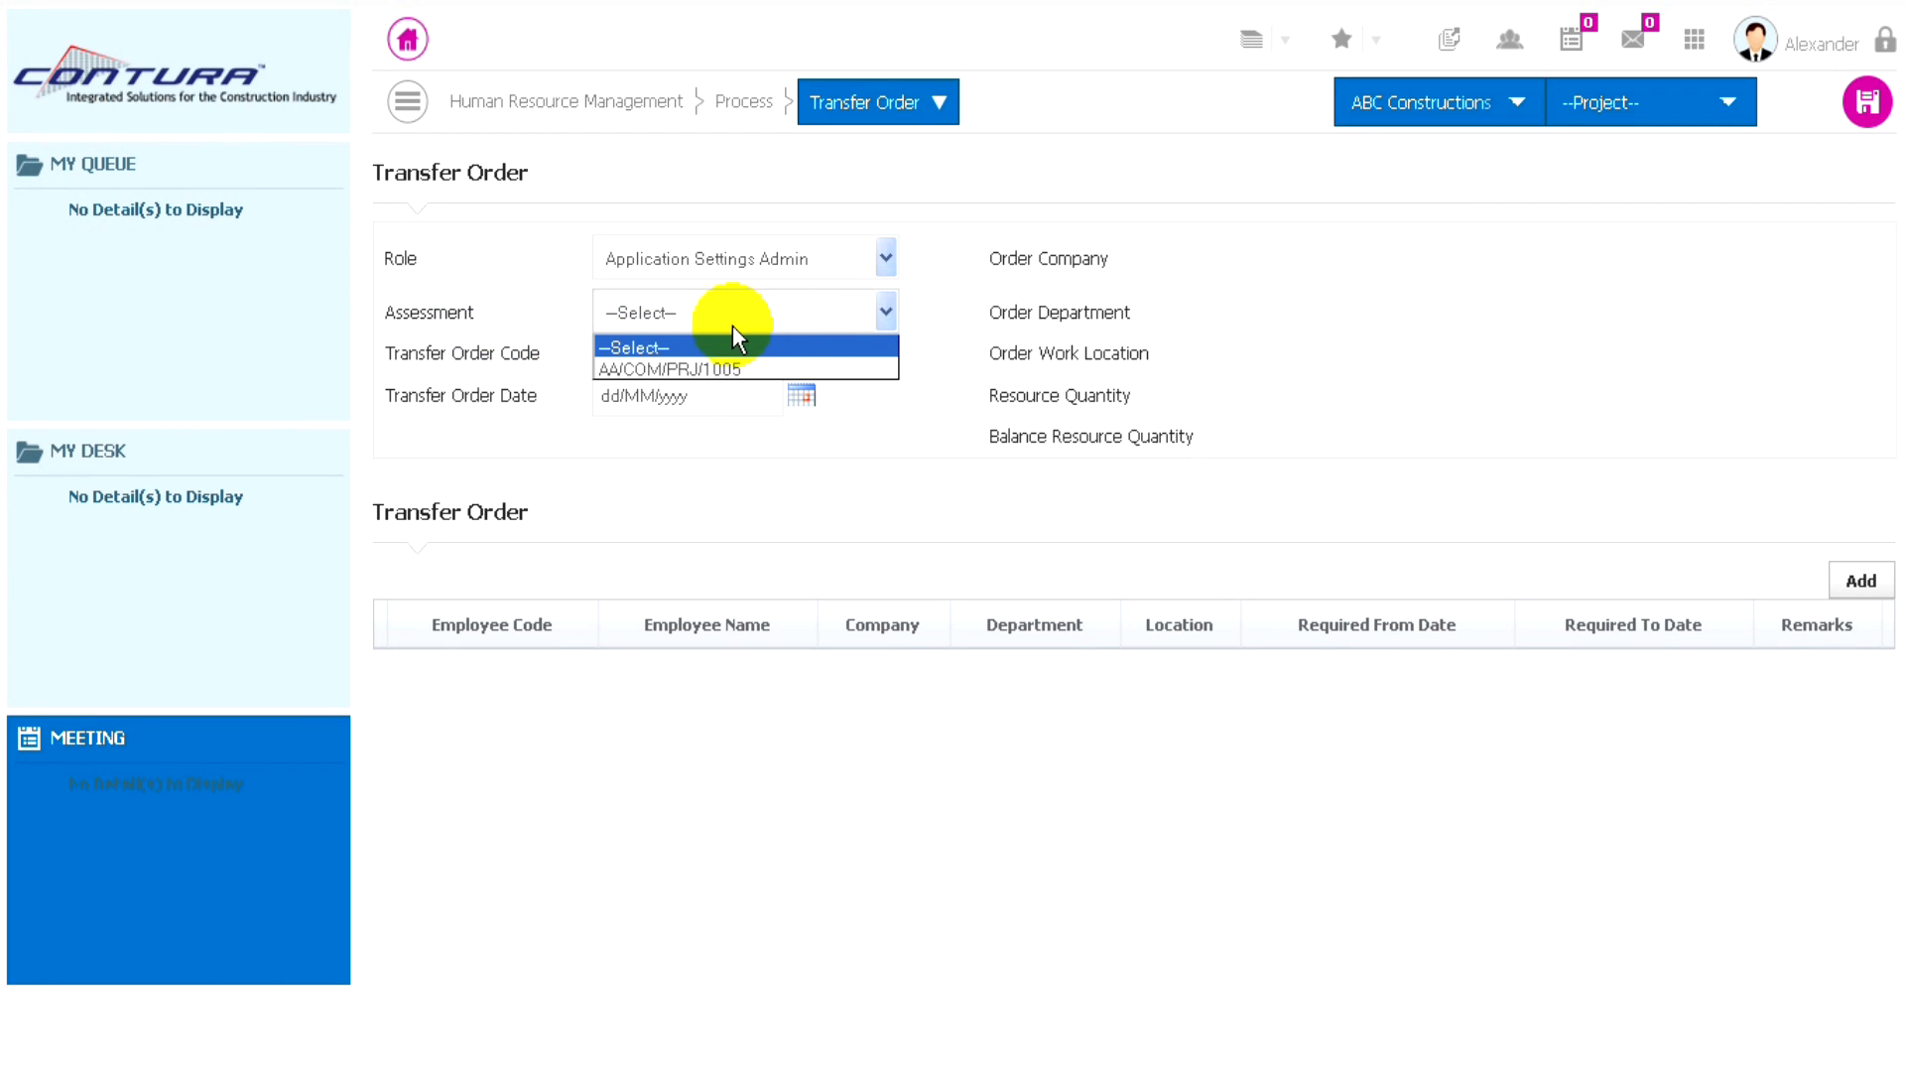
{"action": "left_click", "coordinate": [725, 369]}
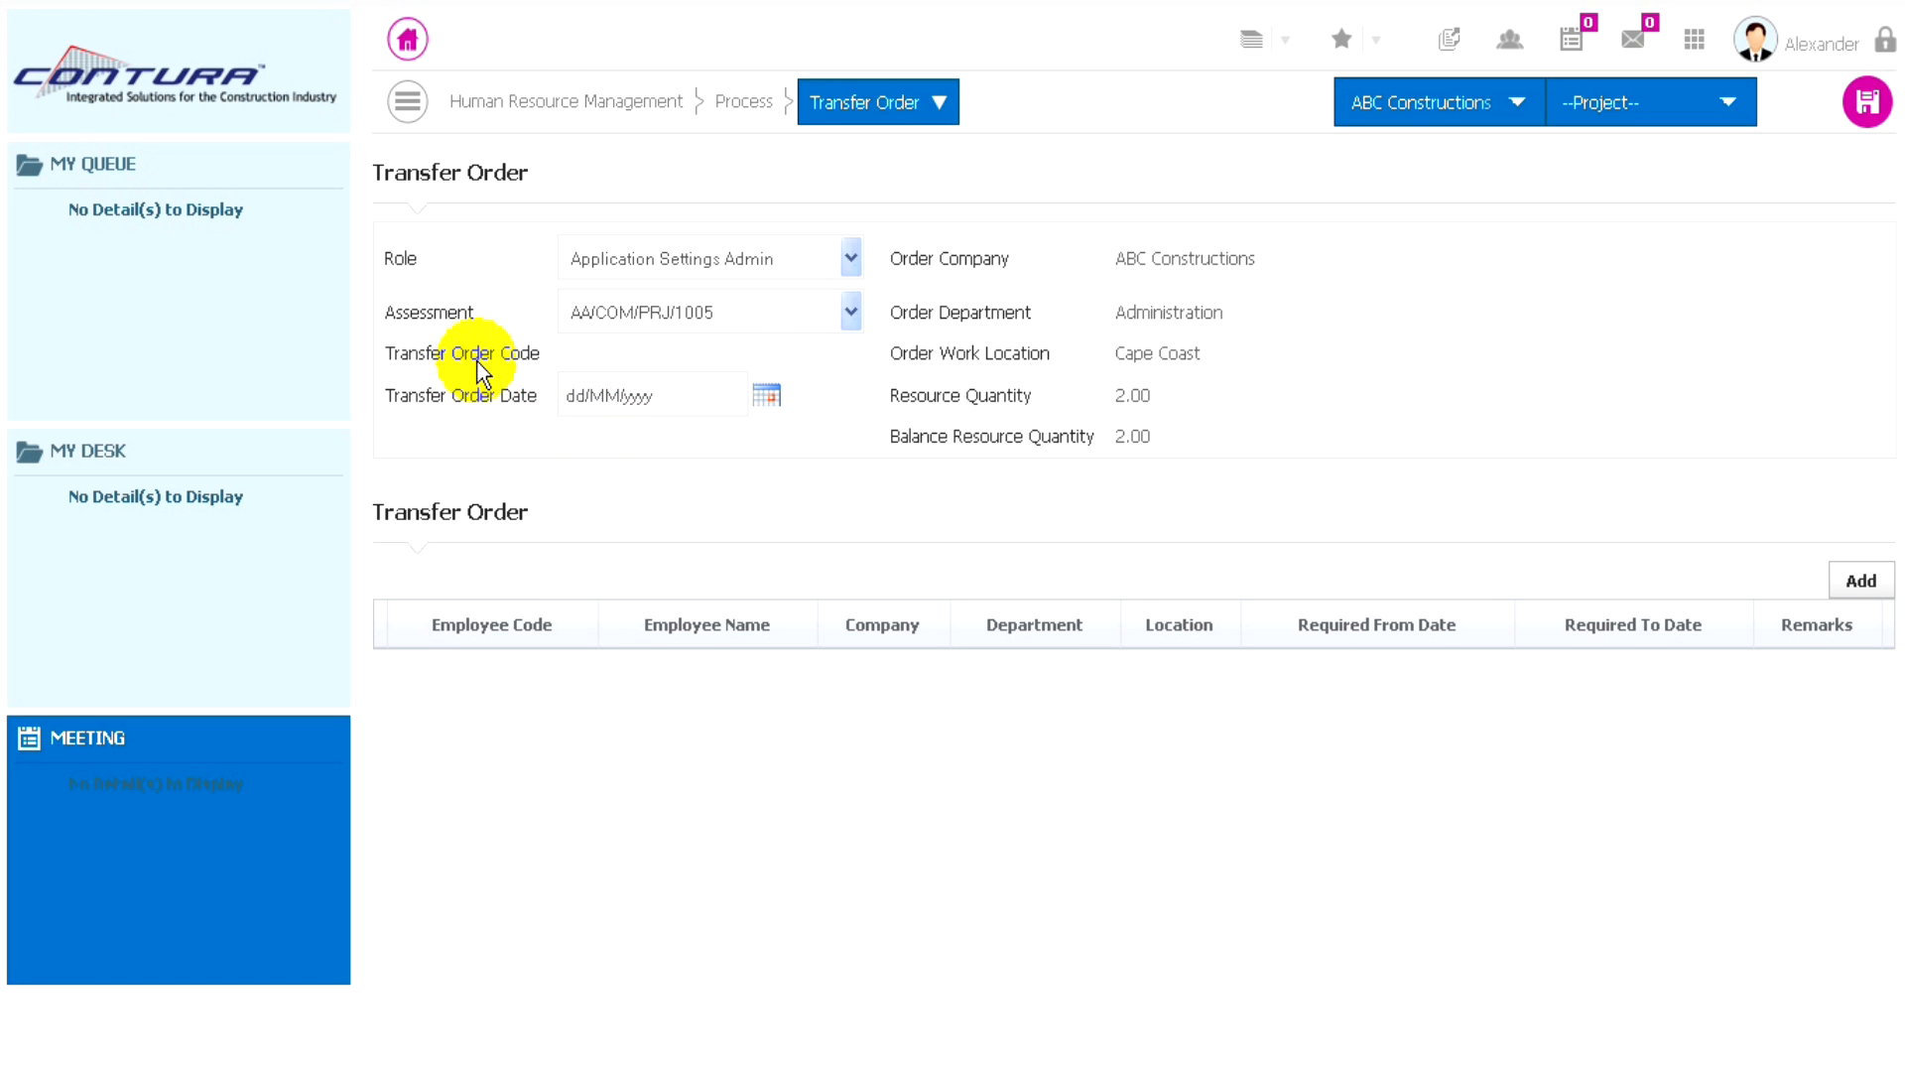
{"action": "left_click", "coordinate": [767, 398]}
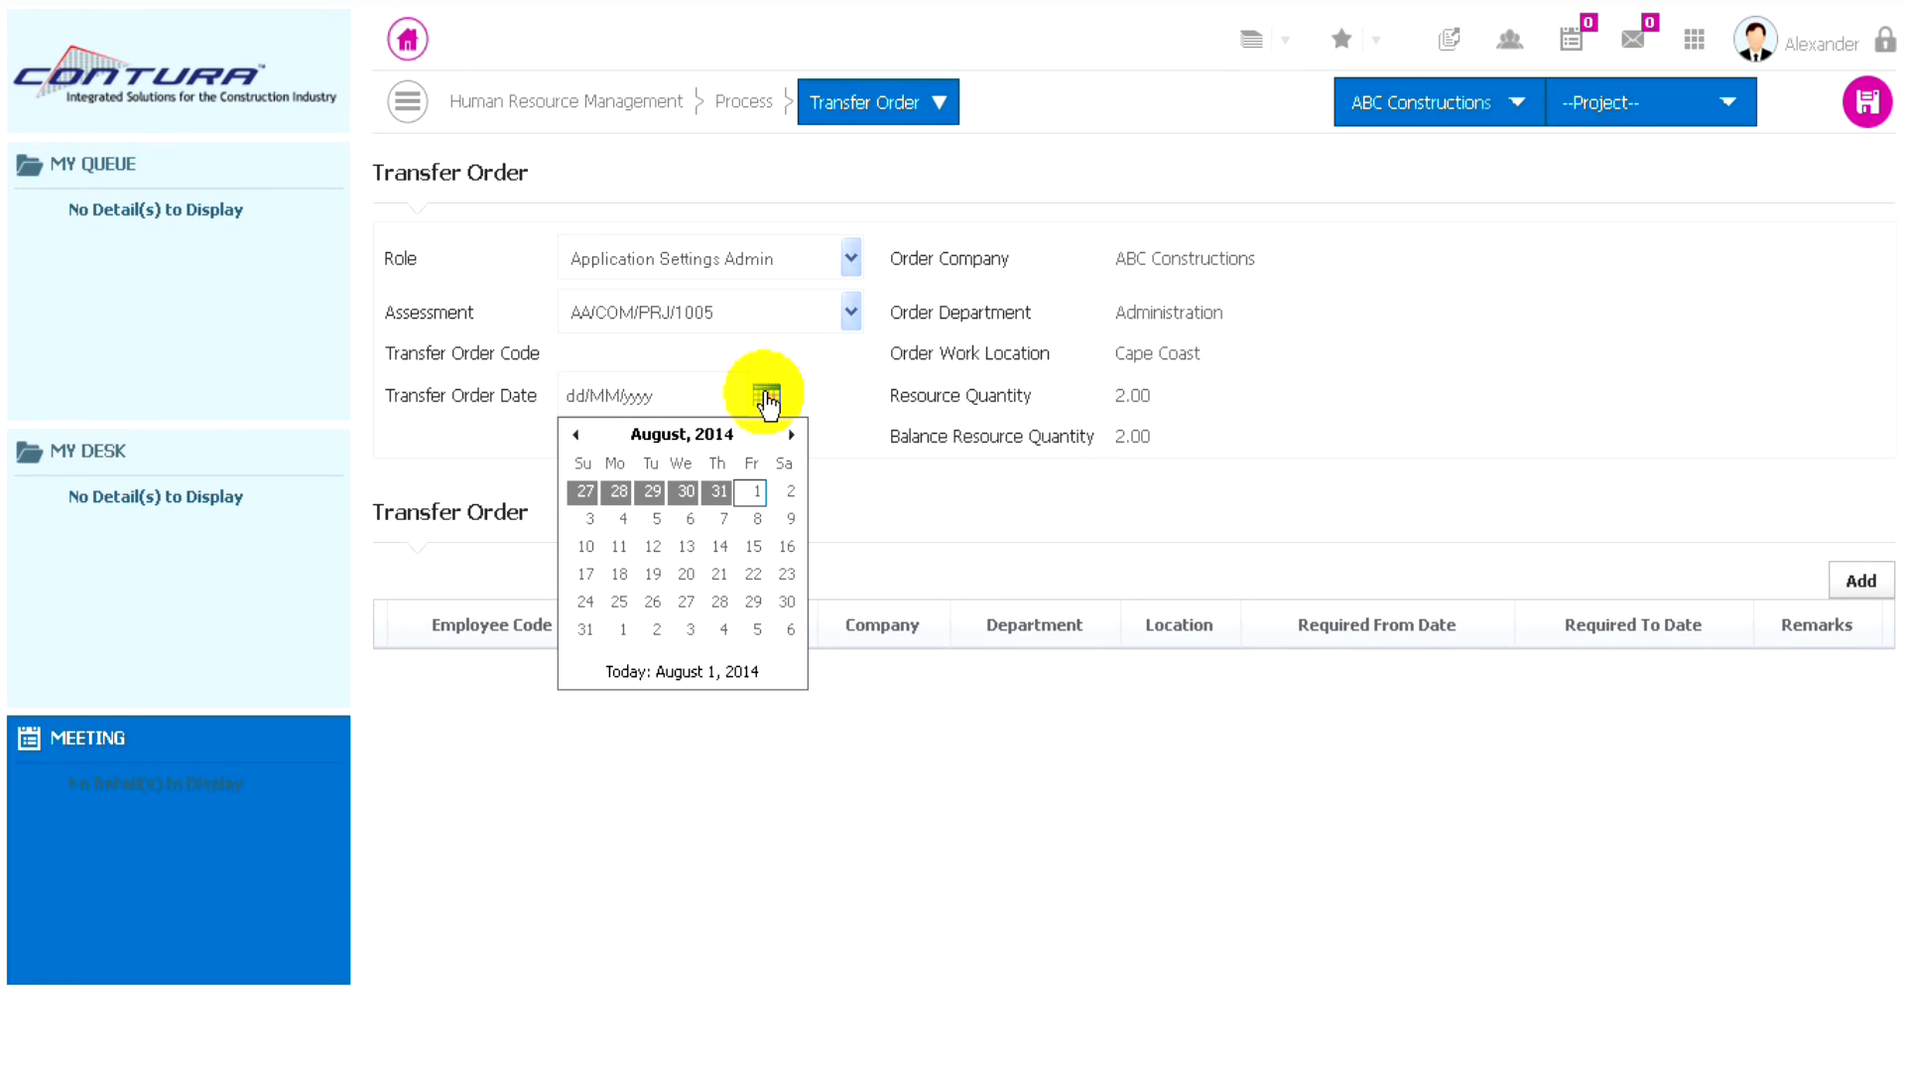
{"action": "left_click", "coordinate": [756, 494]}
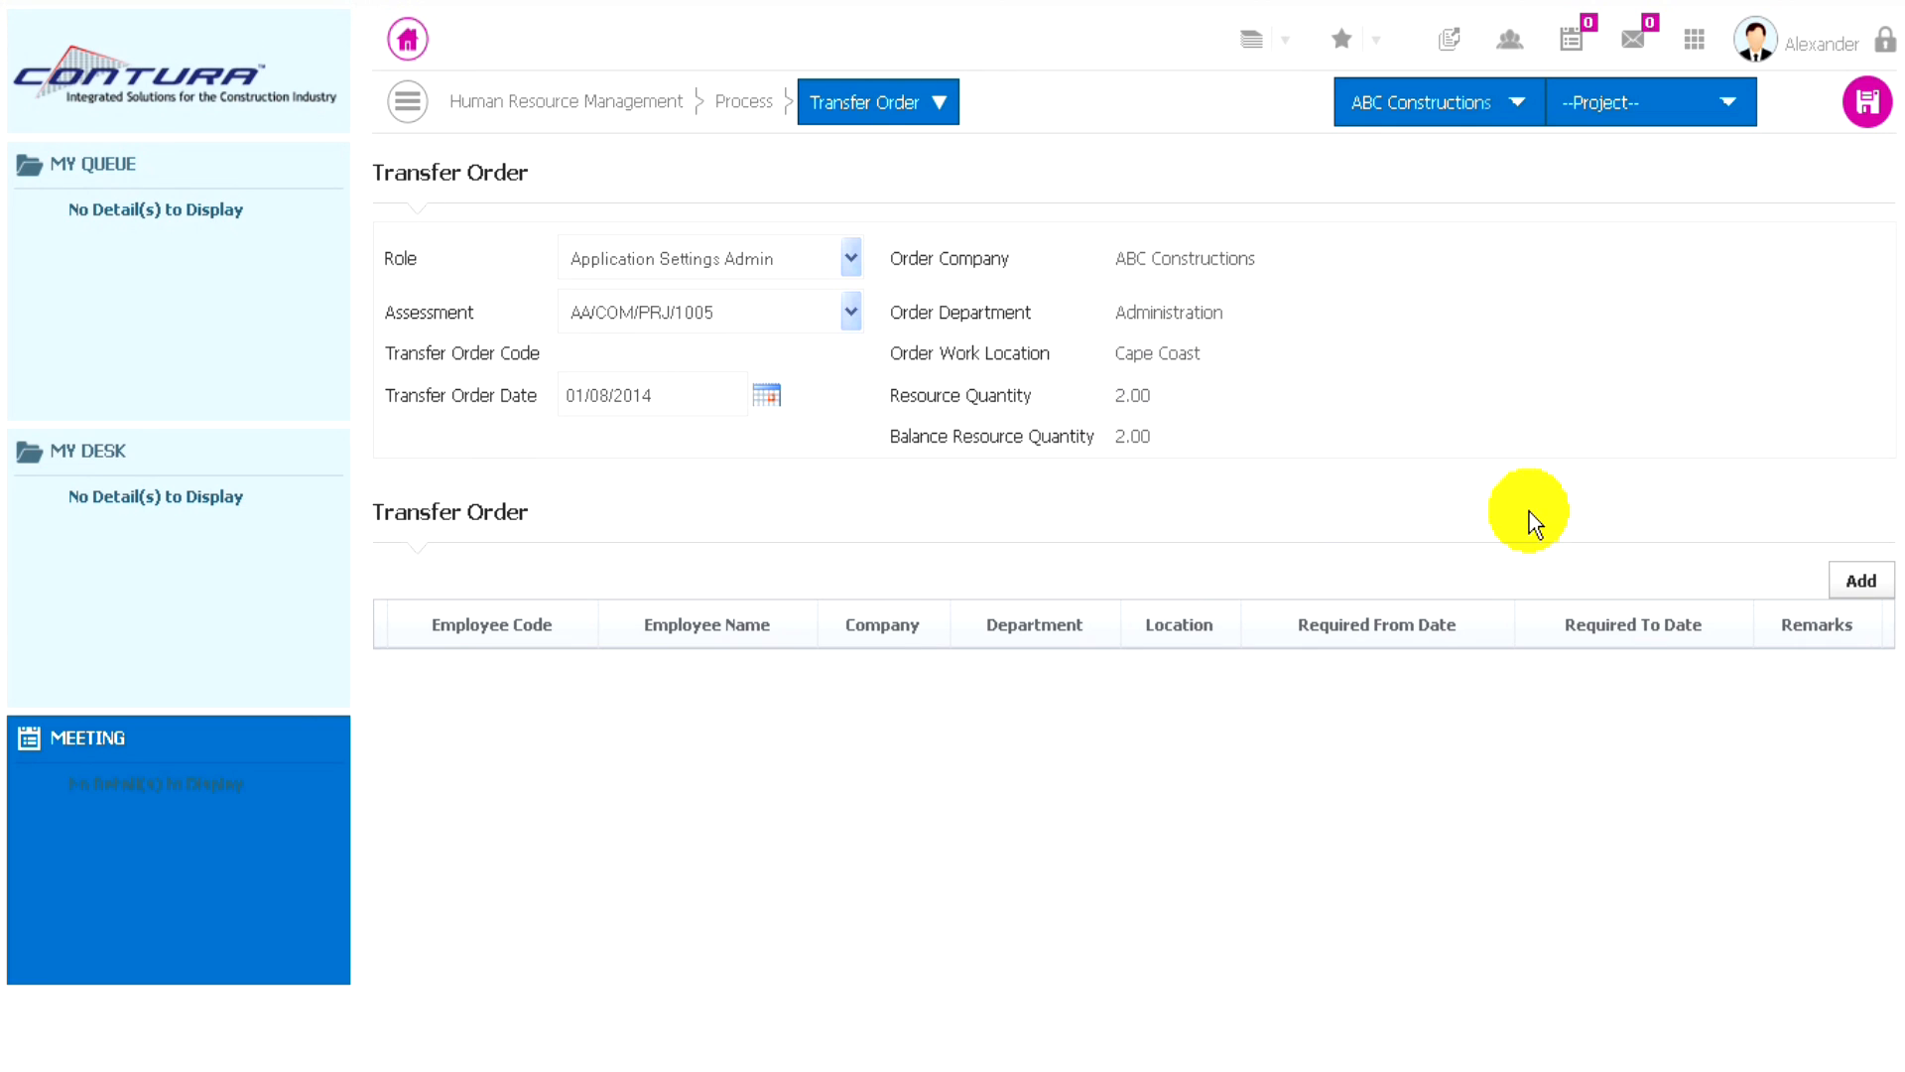
- Add the first two listed employees to the transfer order and save the order
{"action": "left_click", "coordinate": [1852, 586]}
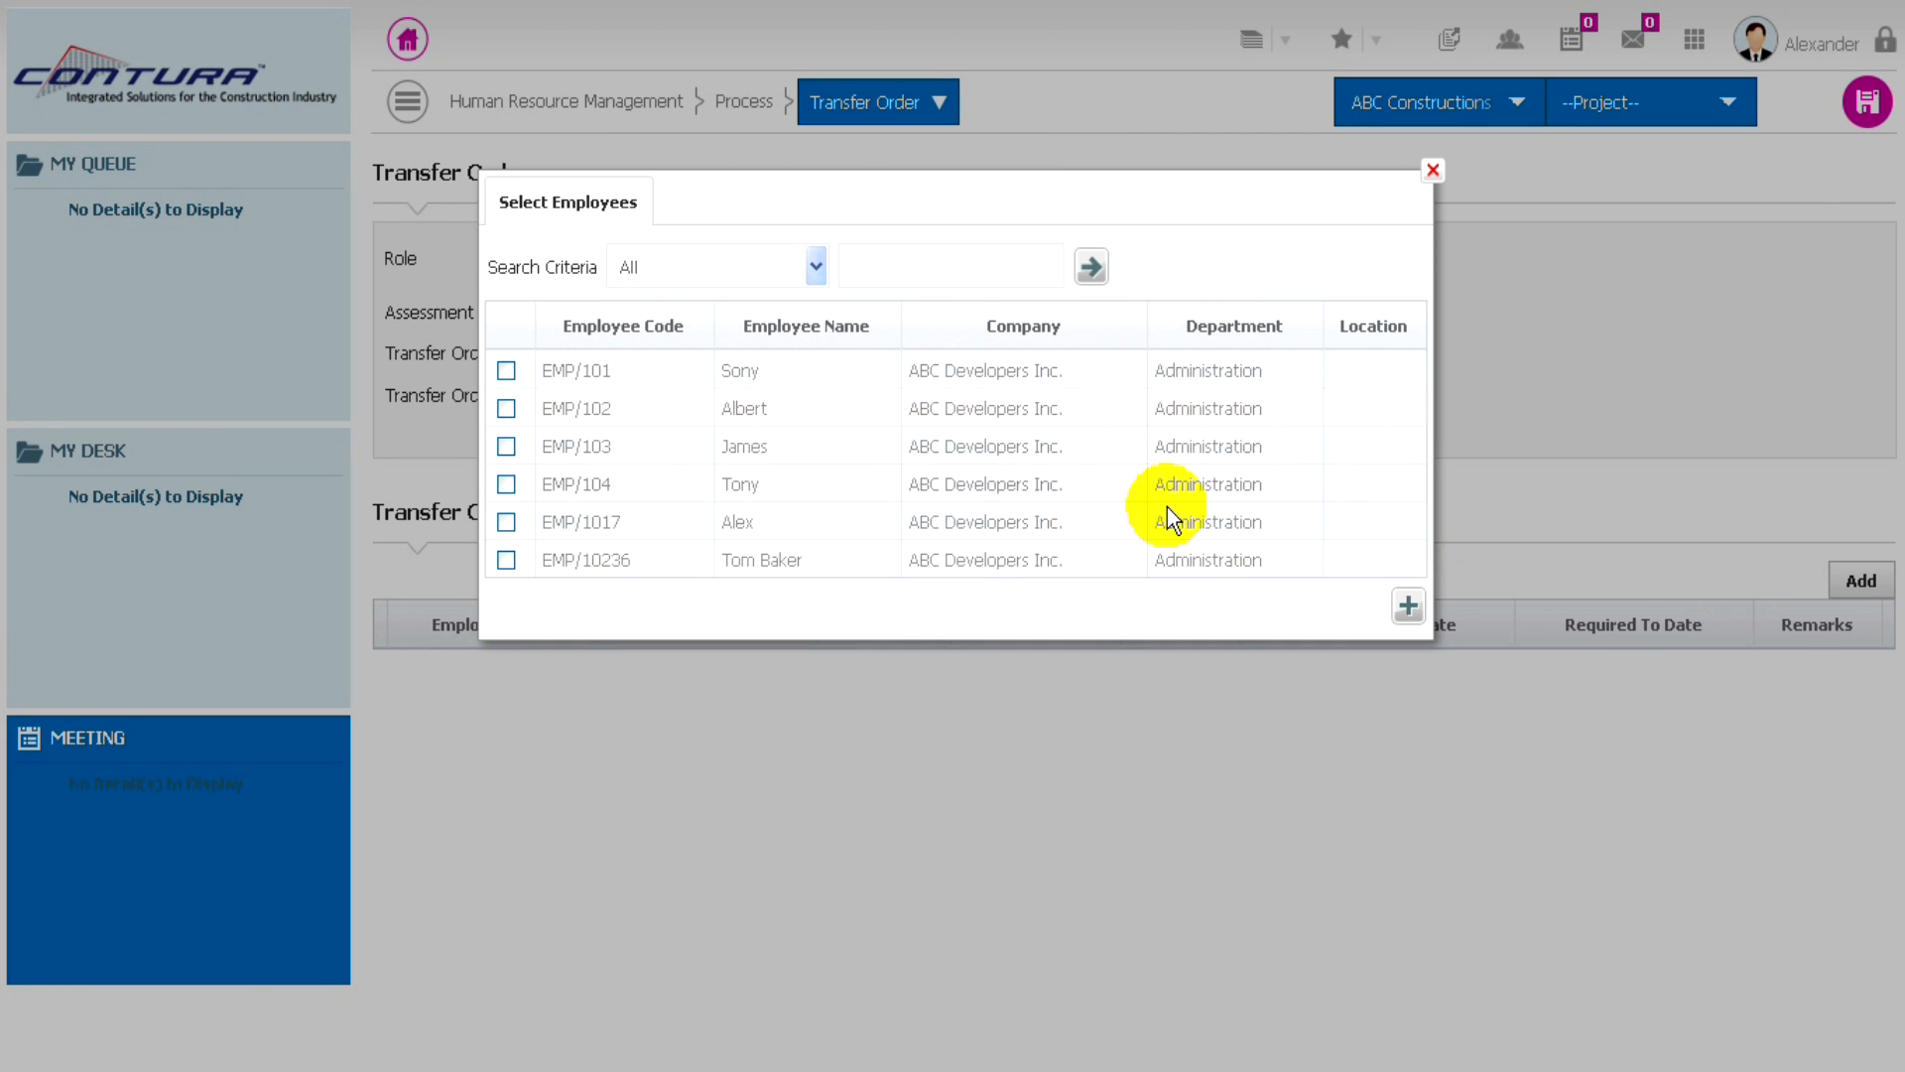
{"action": "left_click", "coordinate": [507, 408]}
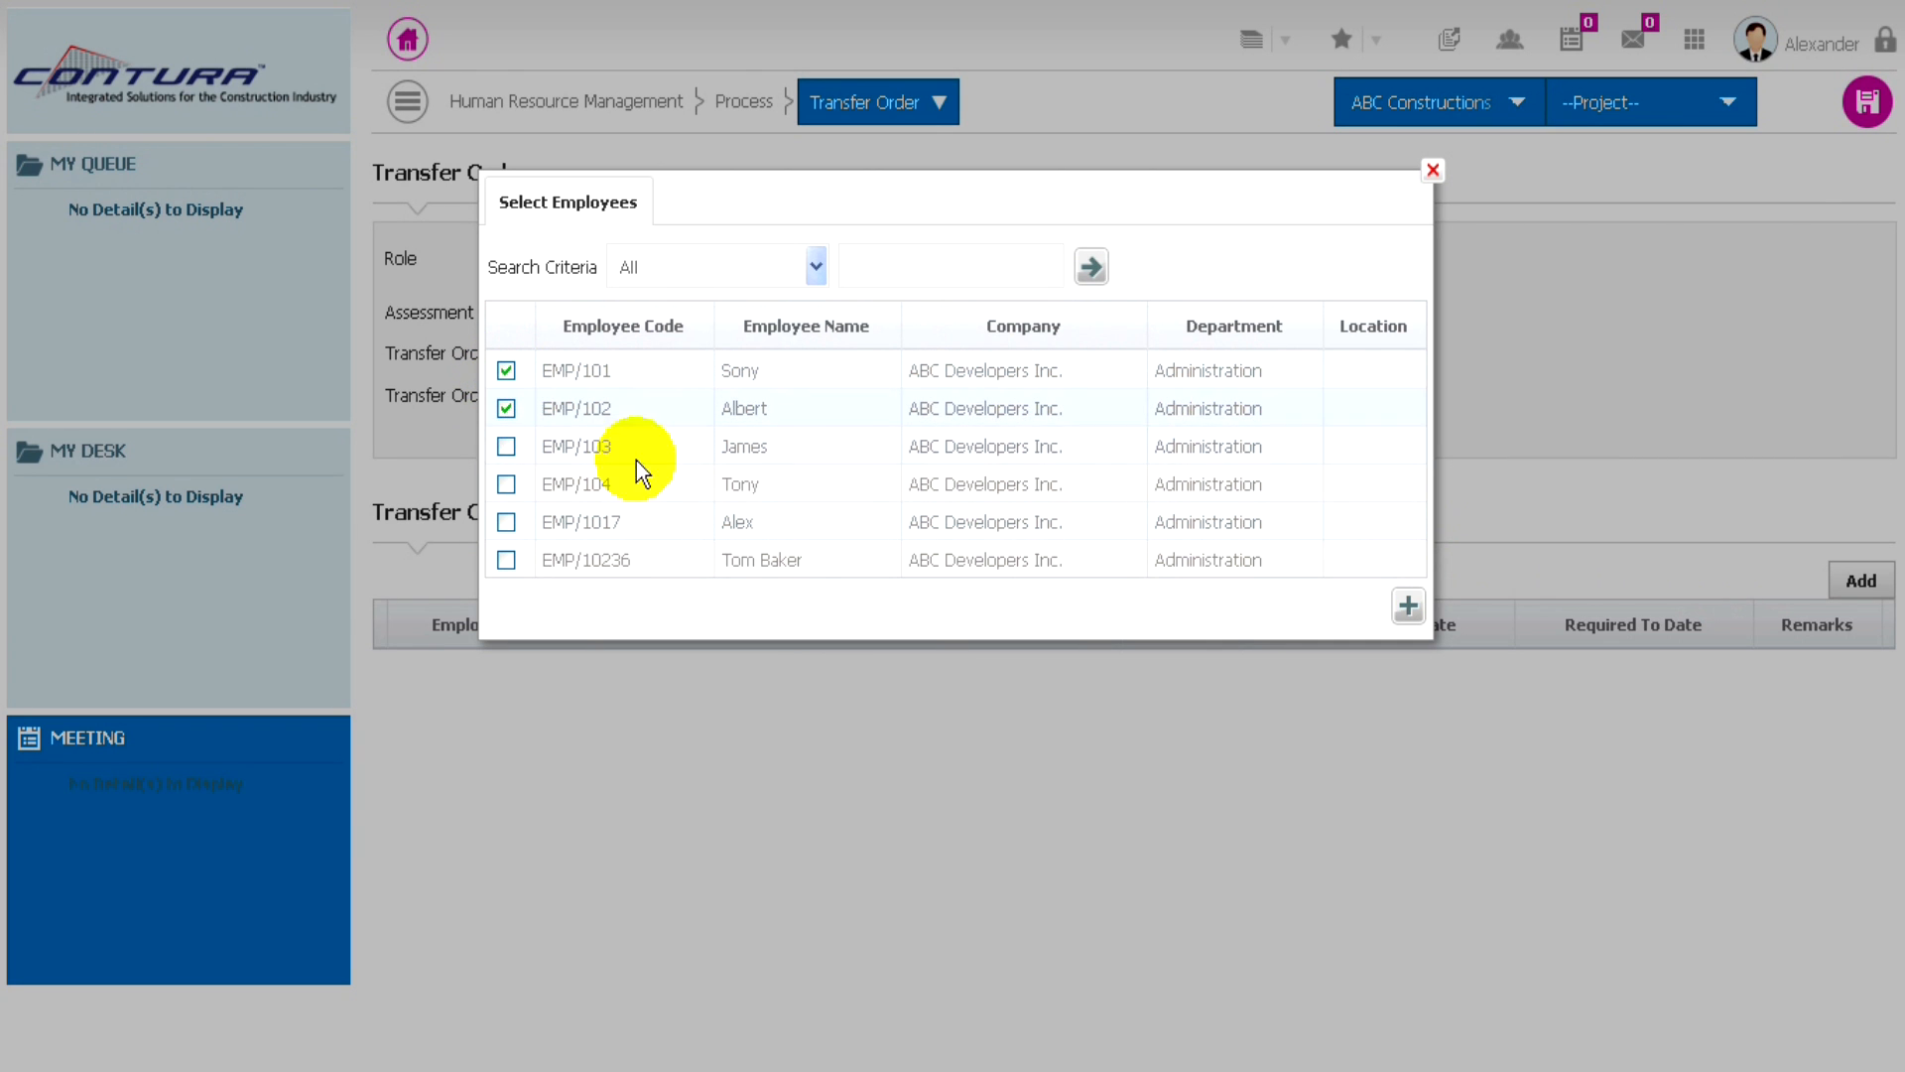
{"action": "left_click", "coordinate": [1407, 606]}
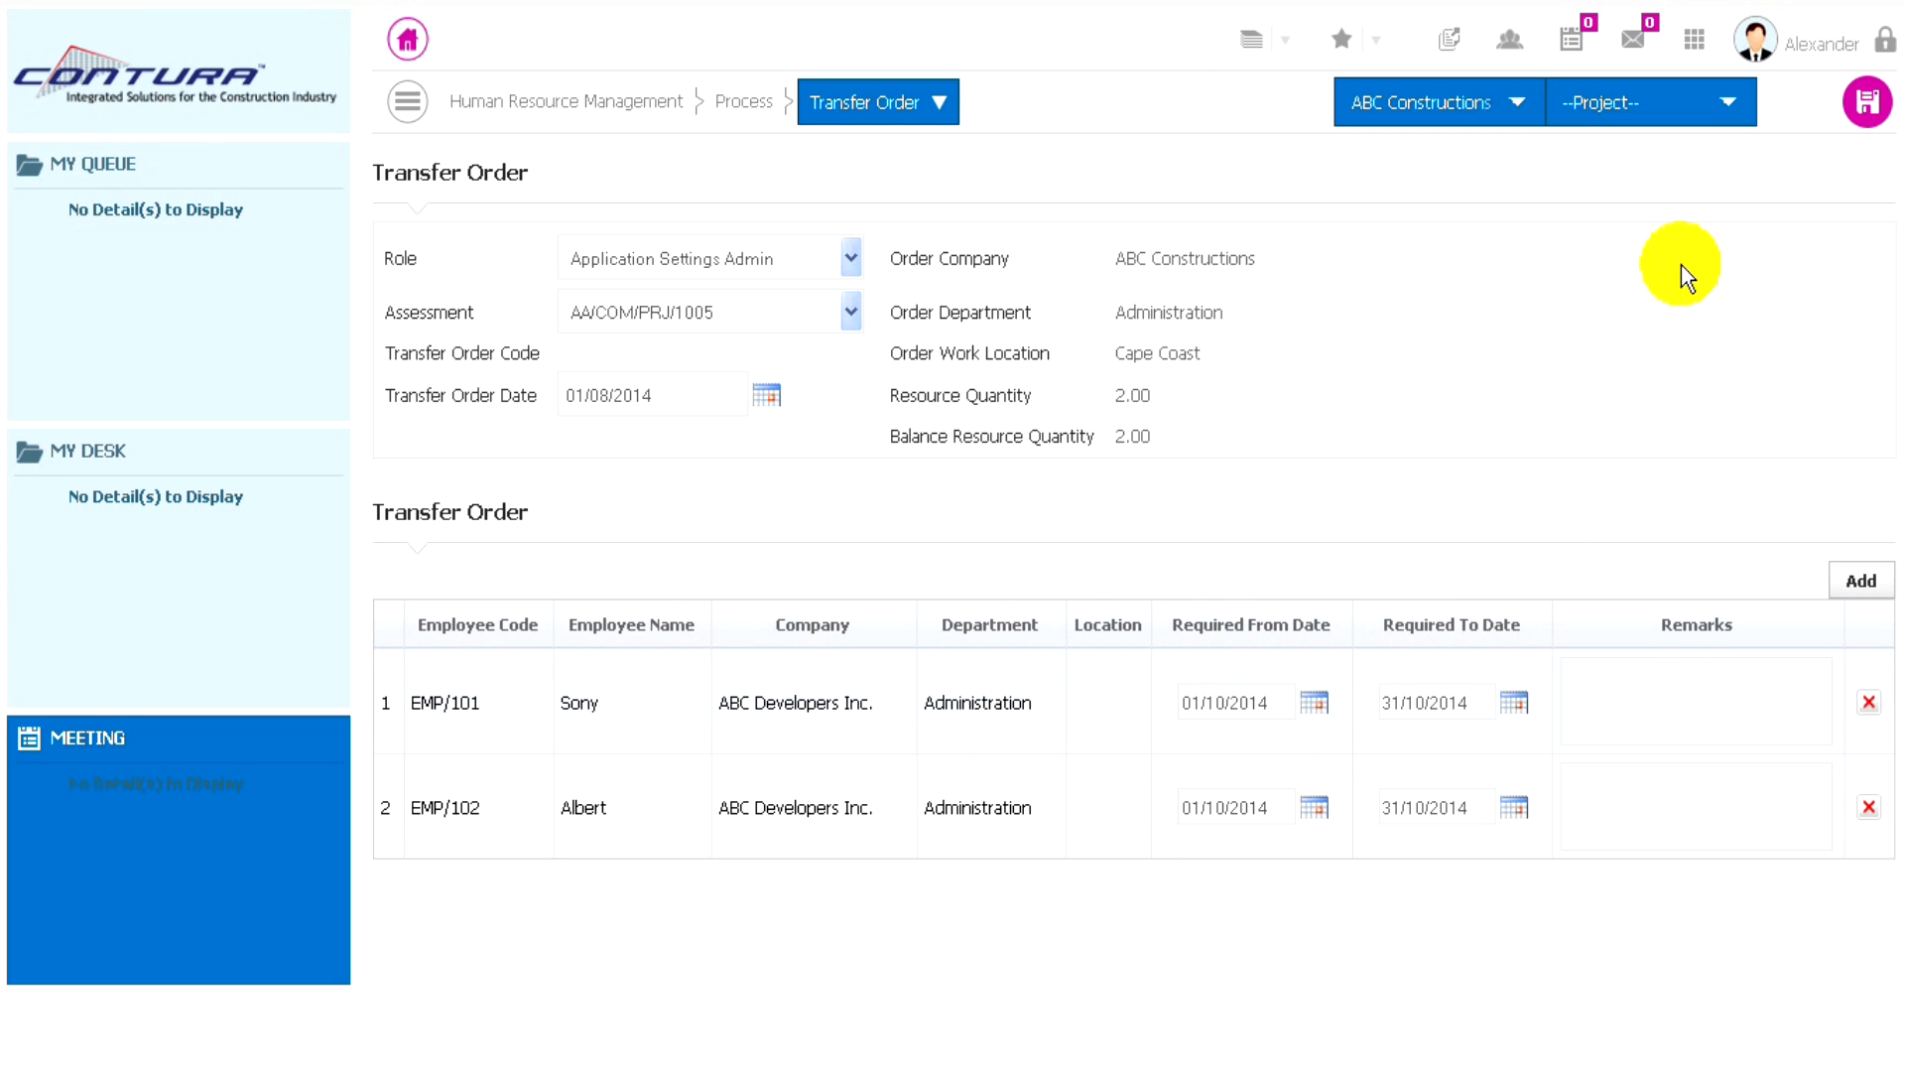
{"action": "left_click", "coordinate": [1864, 107]}
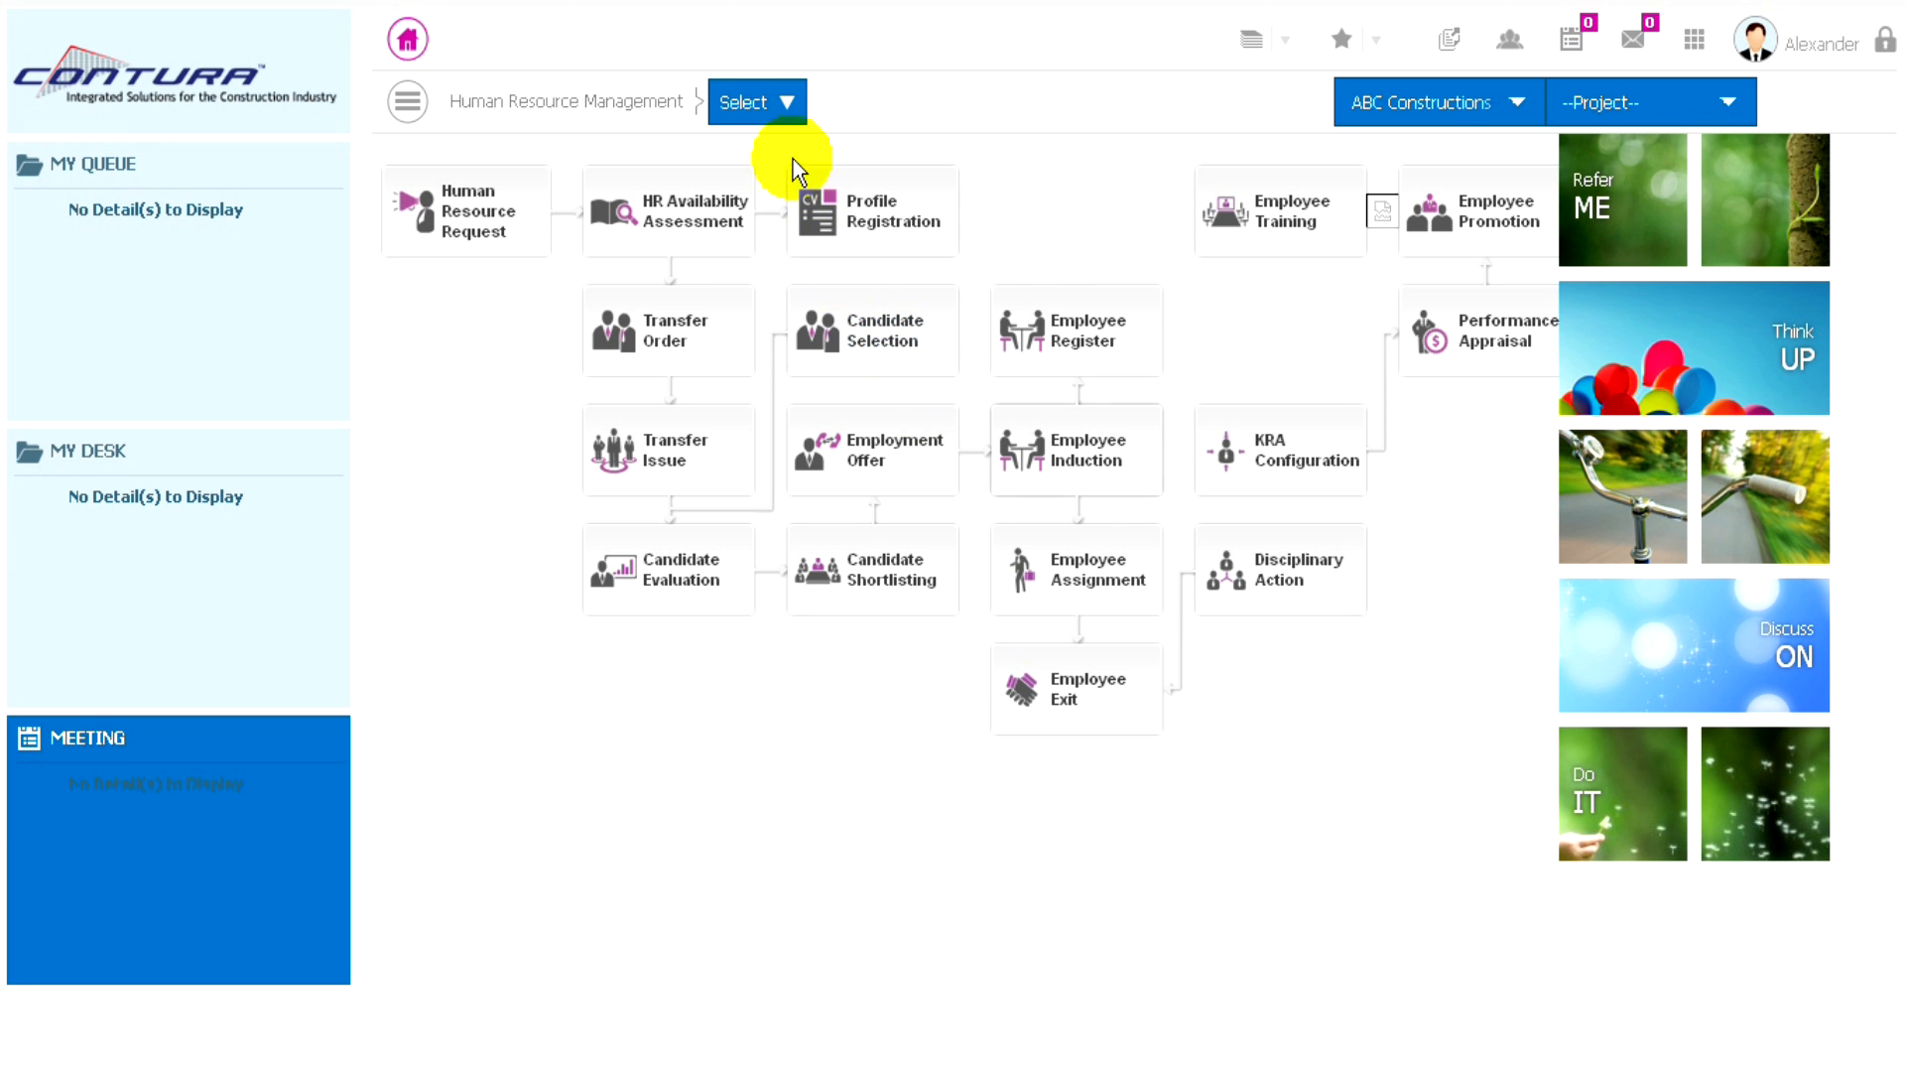
- Start a new KRA Configuration record and choose the first listed employee for it
{"action": "left_click", "coordinate": [790, 103]}
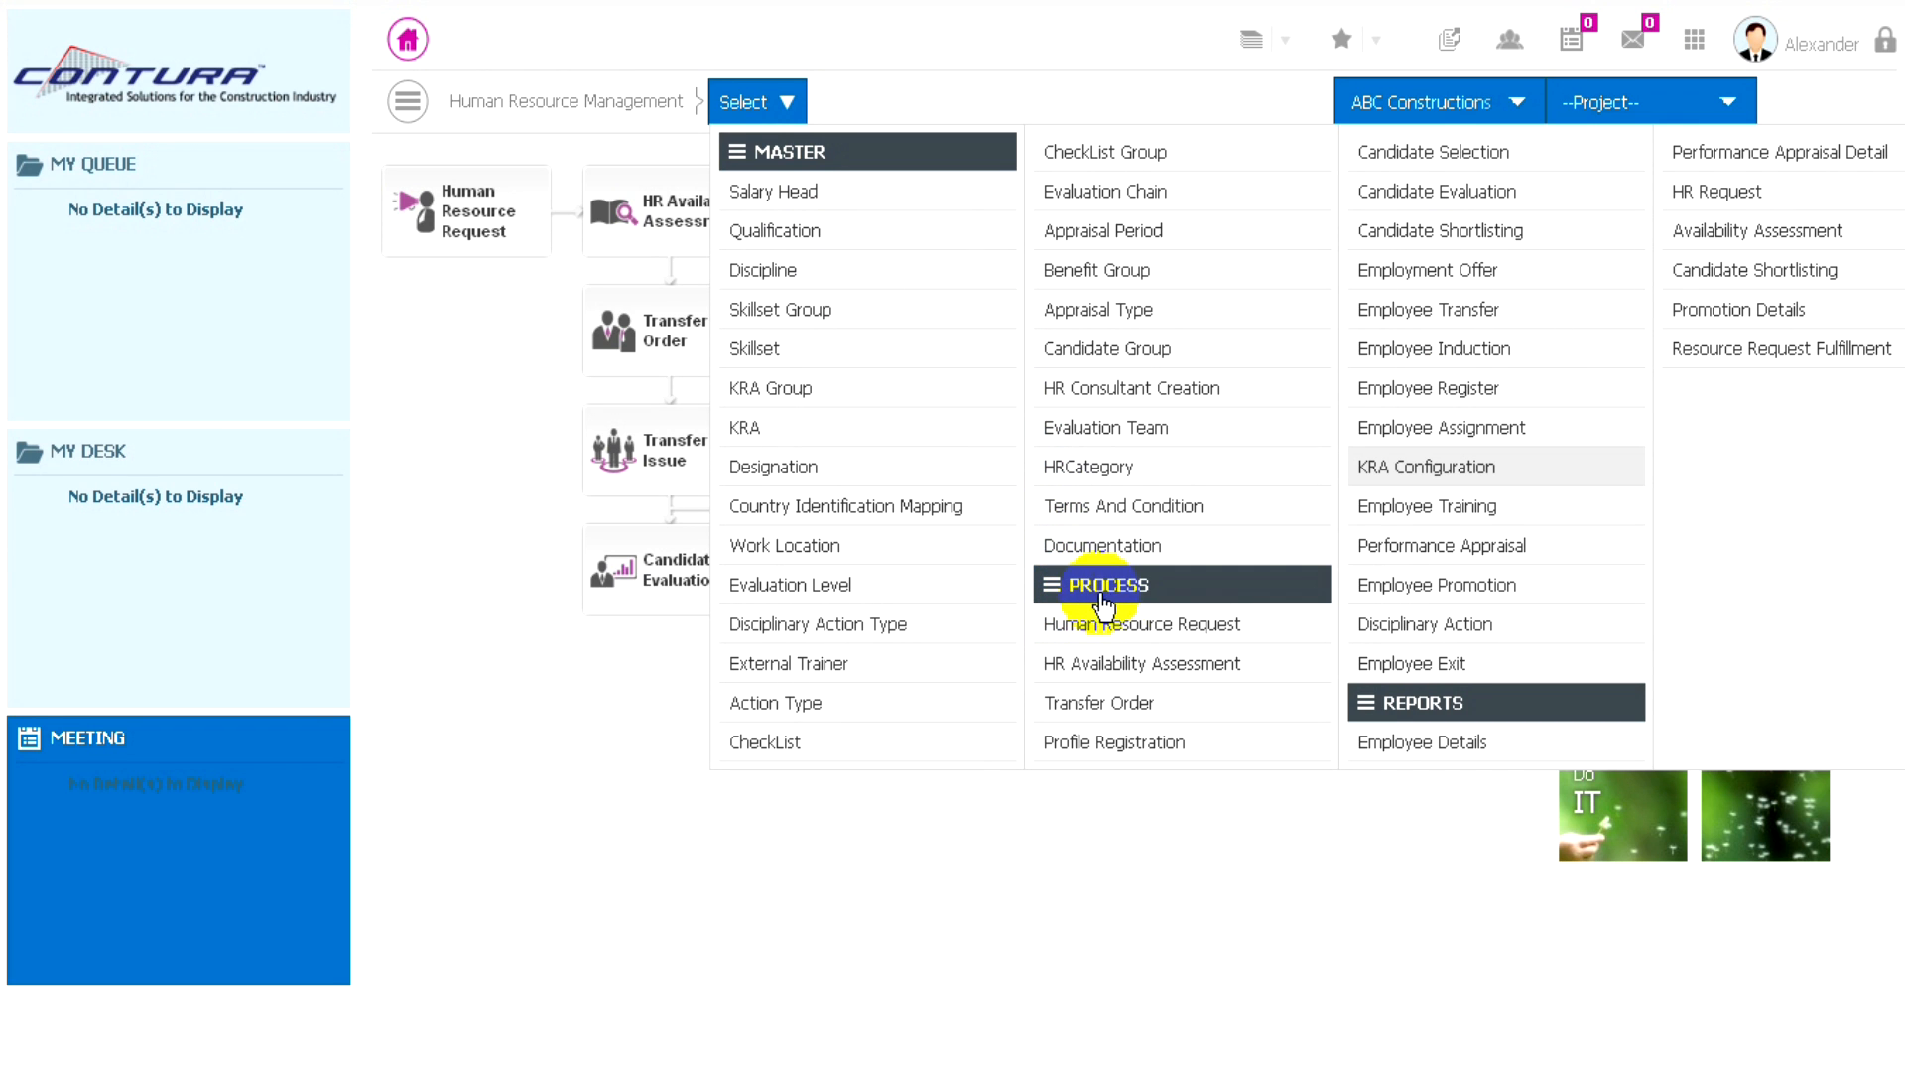
{"action": "left_click", "coordinate": [1430, 474]}
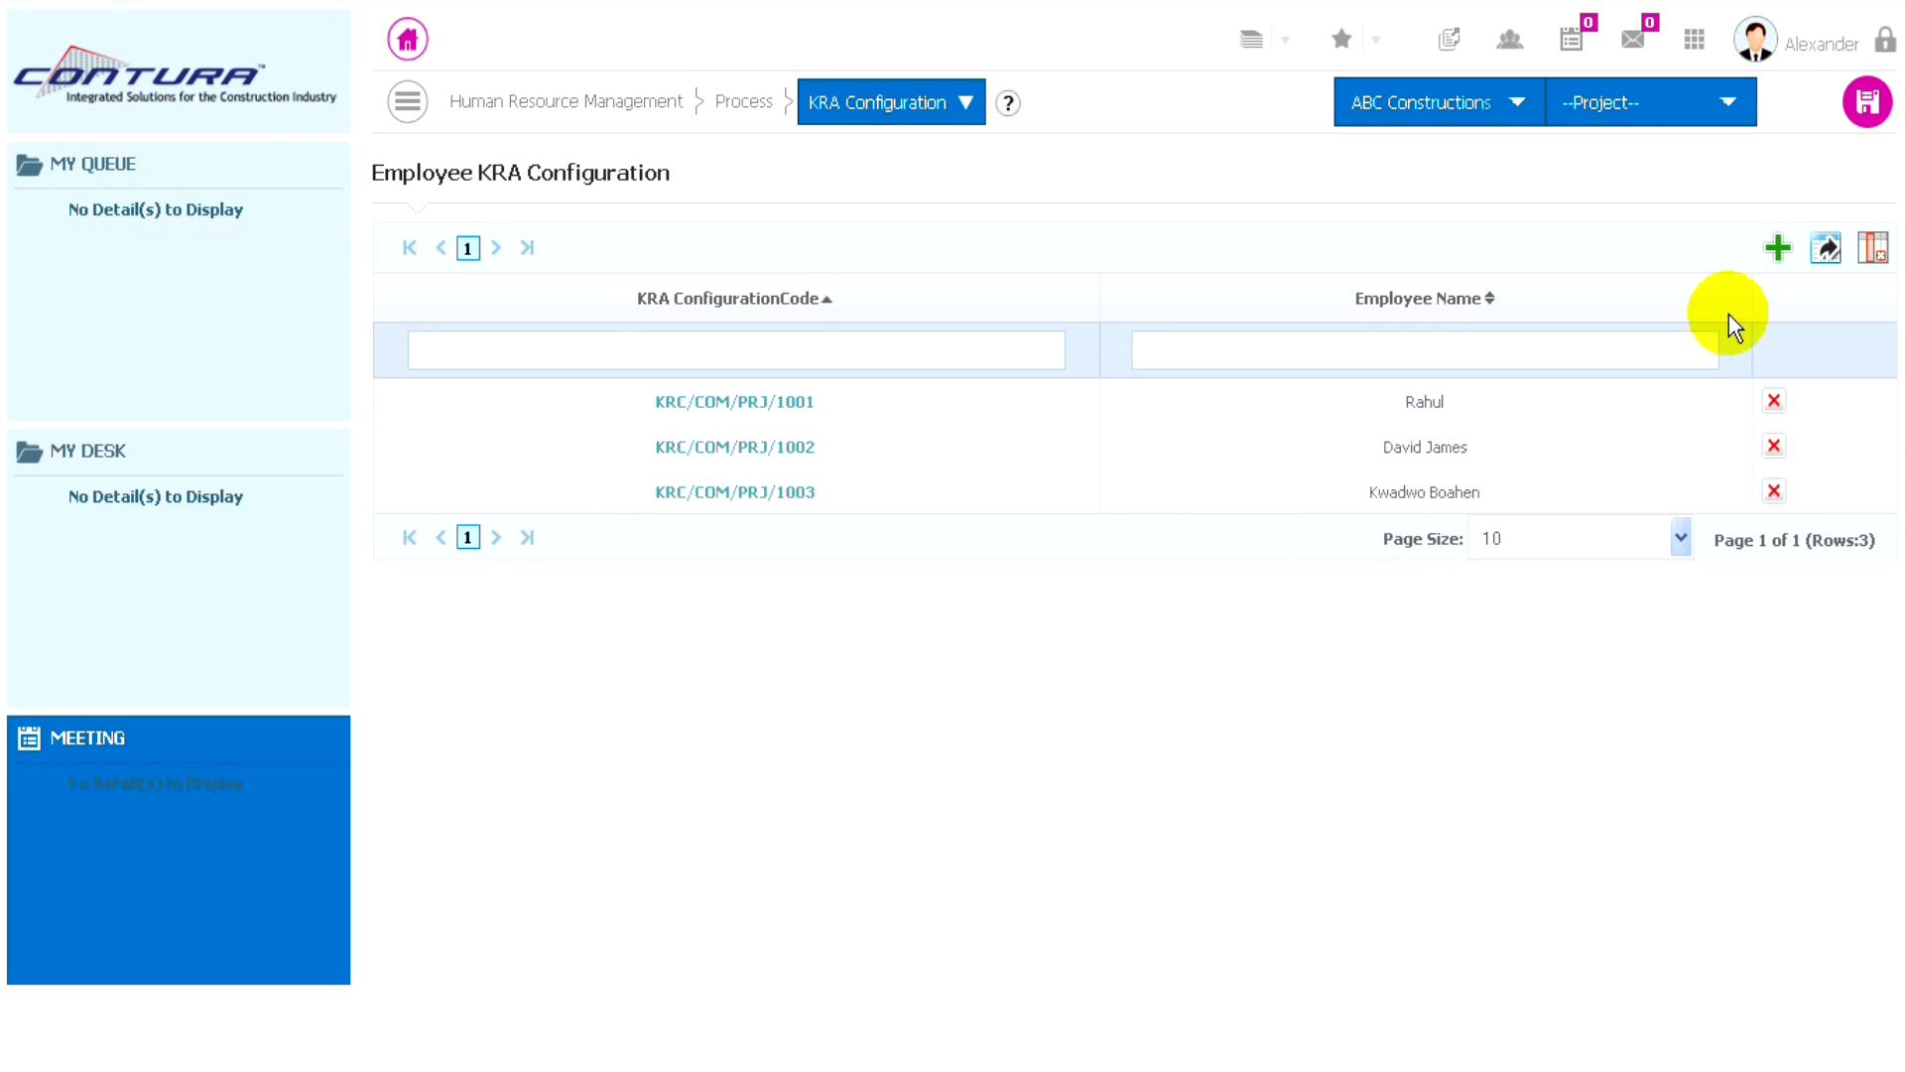
{"action": "left_click", "coordinate": [1775, 250]}
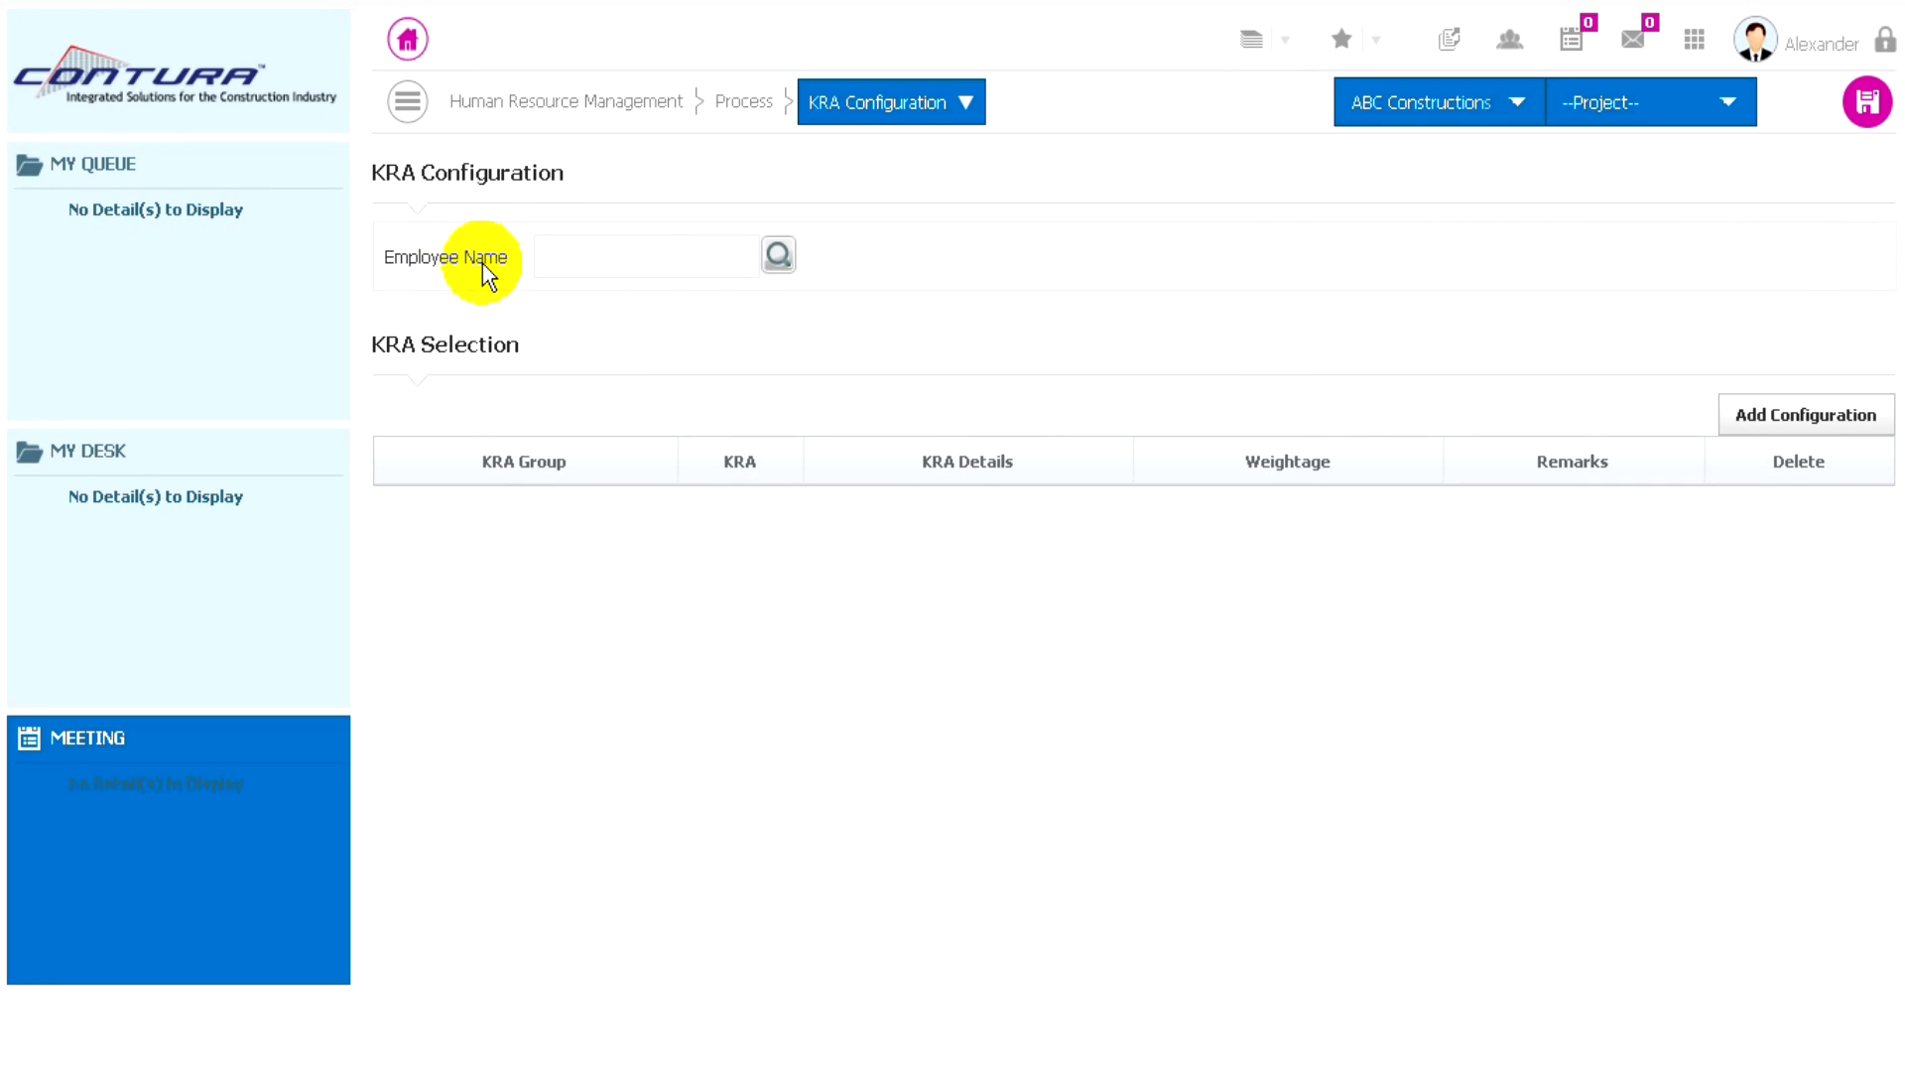
{"action": "left_click", "coordinate": [780, 260]}
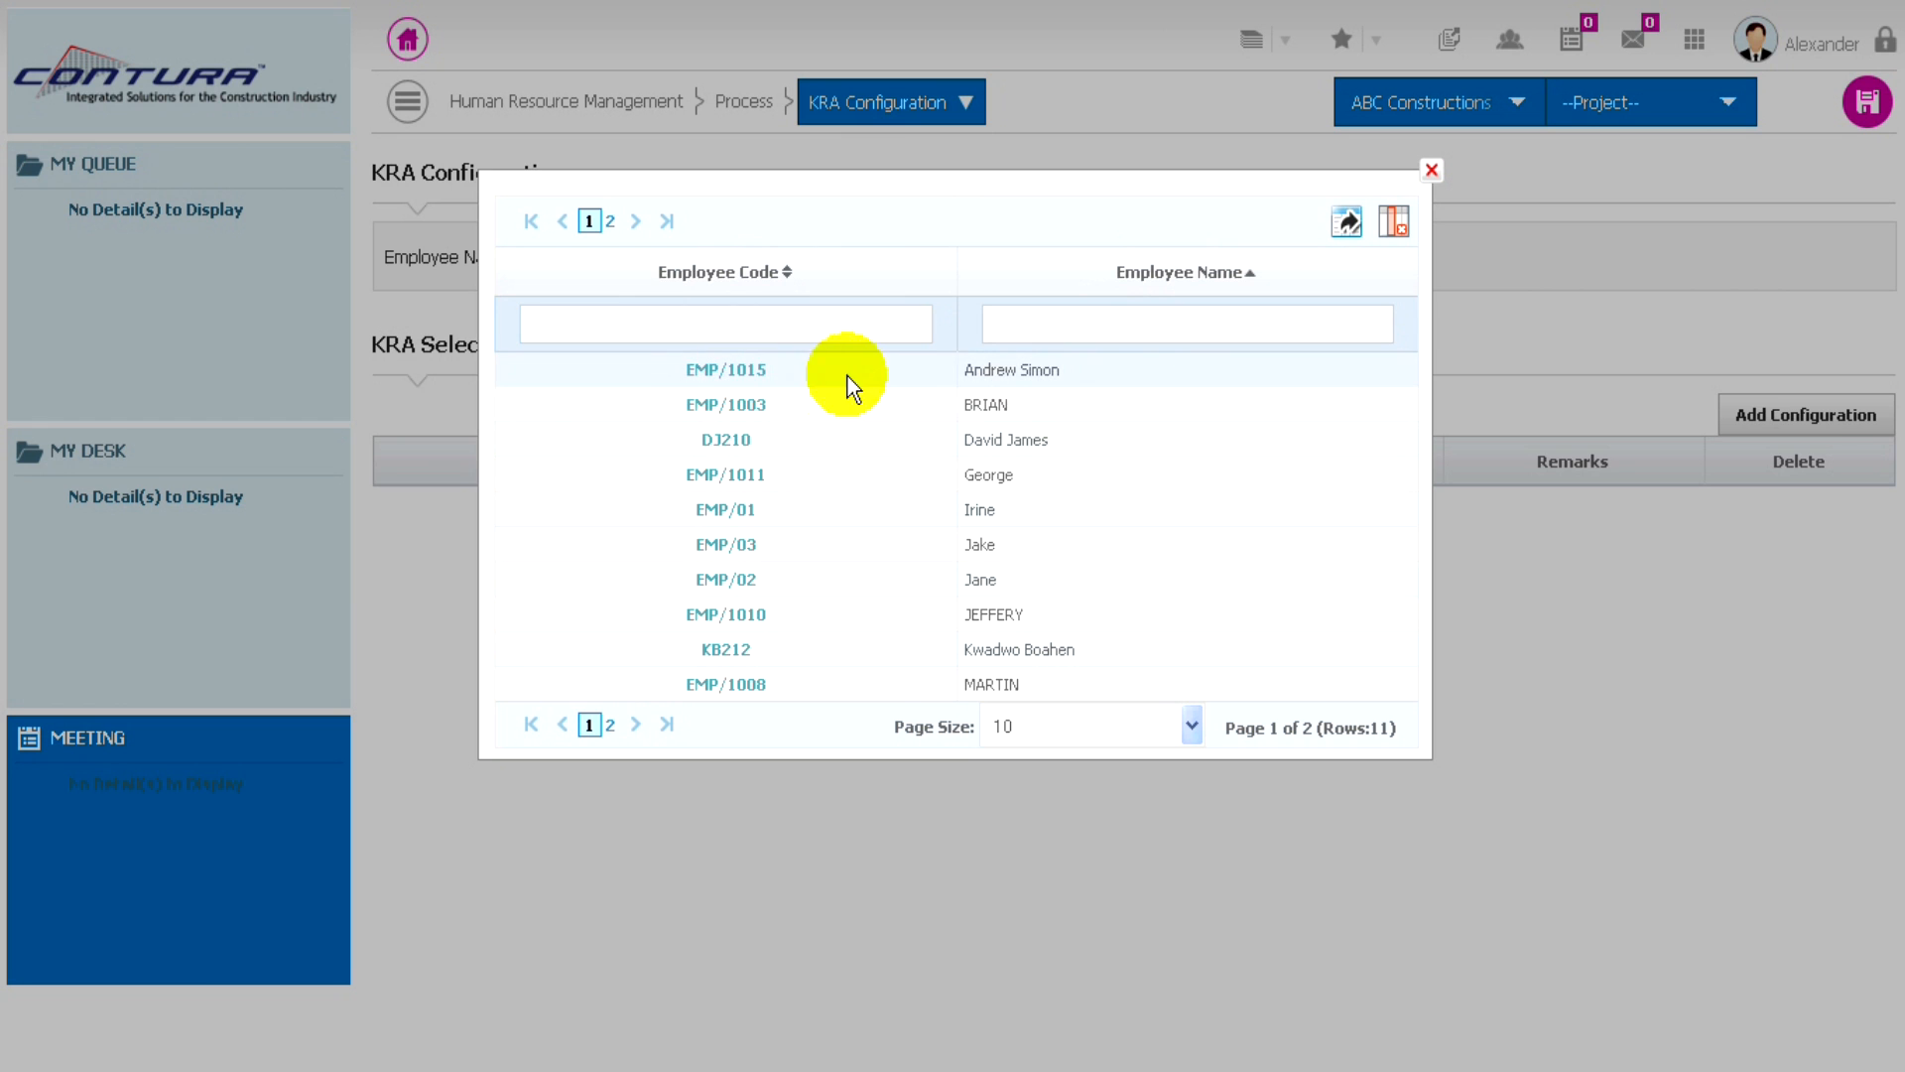
{"action": "left_click", "coordinate": [728, 375]}
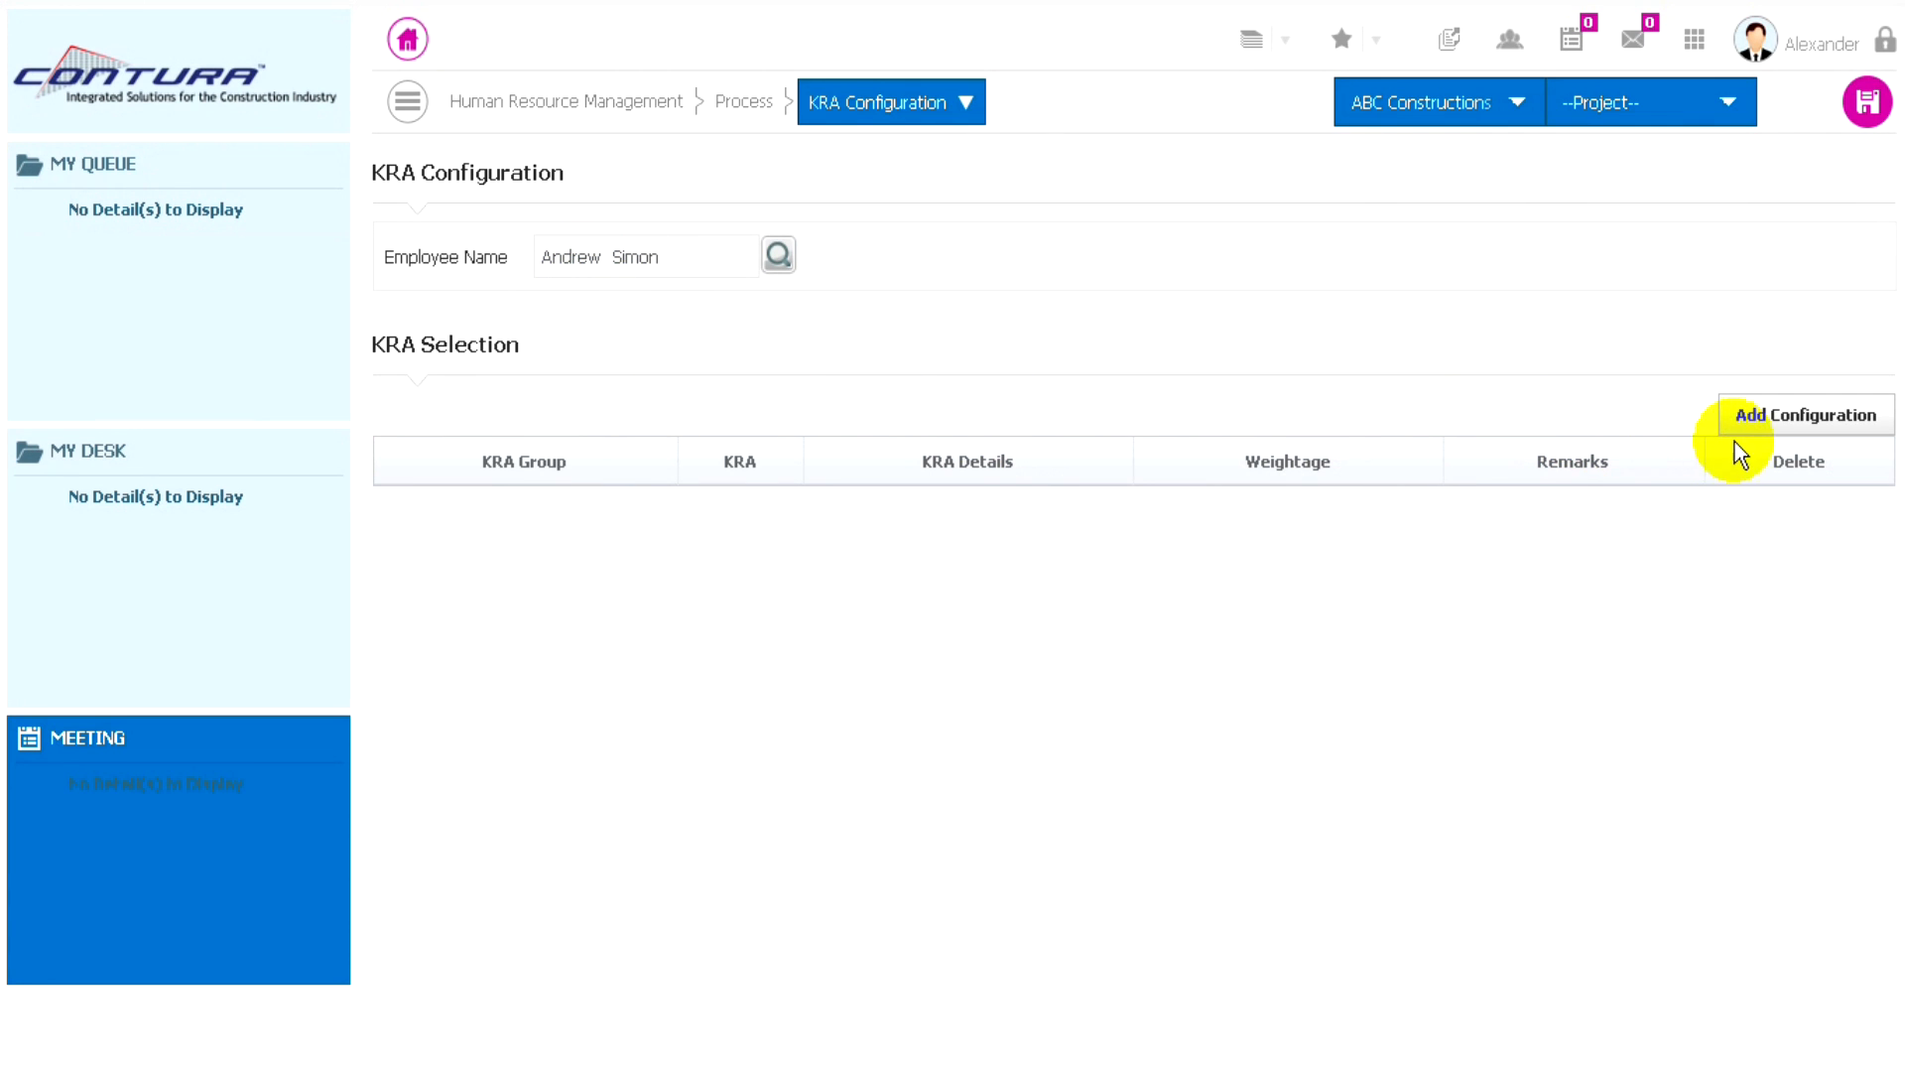
- Add the Leadership of People KRA about fostering an environment where needed resources are recruited, and save it while continuing with a new entry
{"action": "left_click", "coordinate": [1791, 421]}
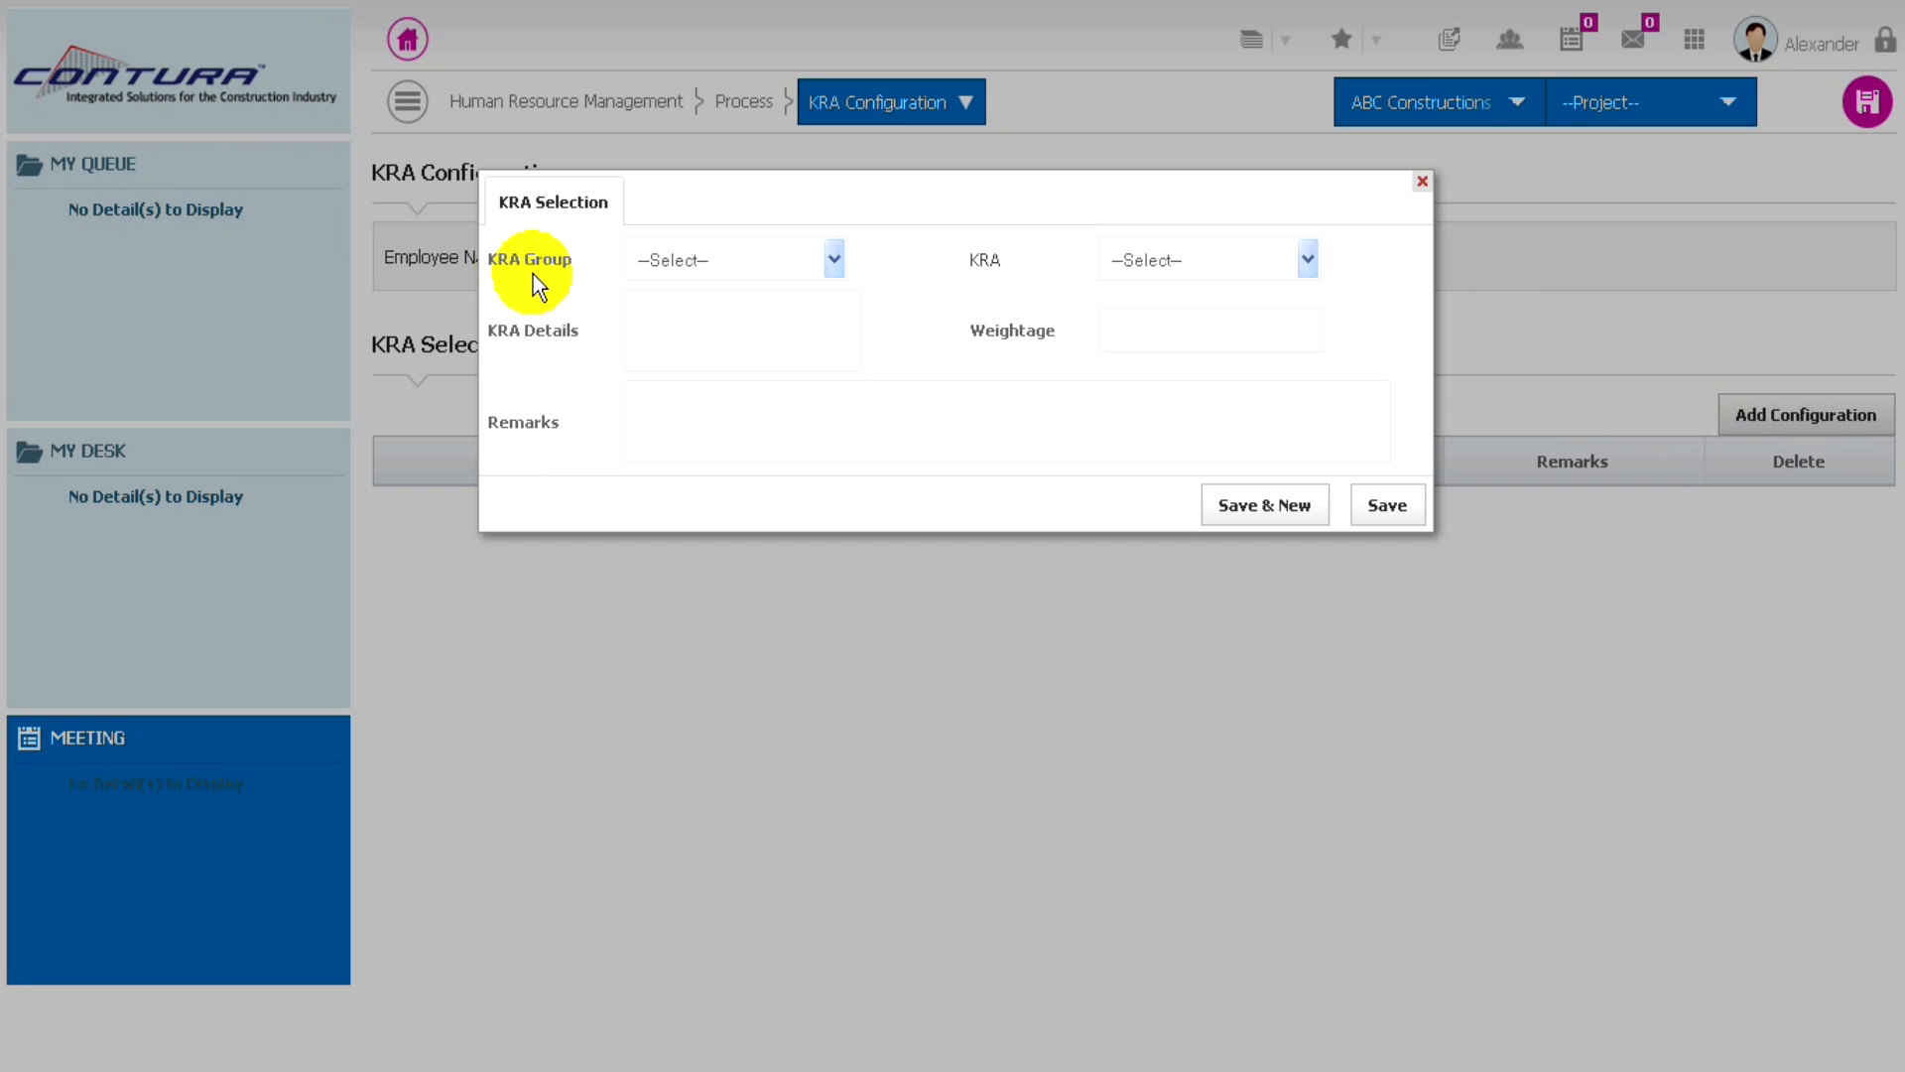
{"action": "left_click", "coordinate": [748, 264]}
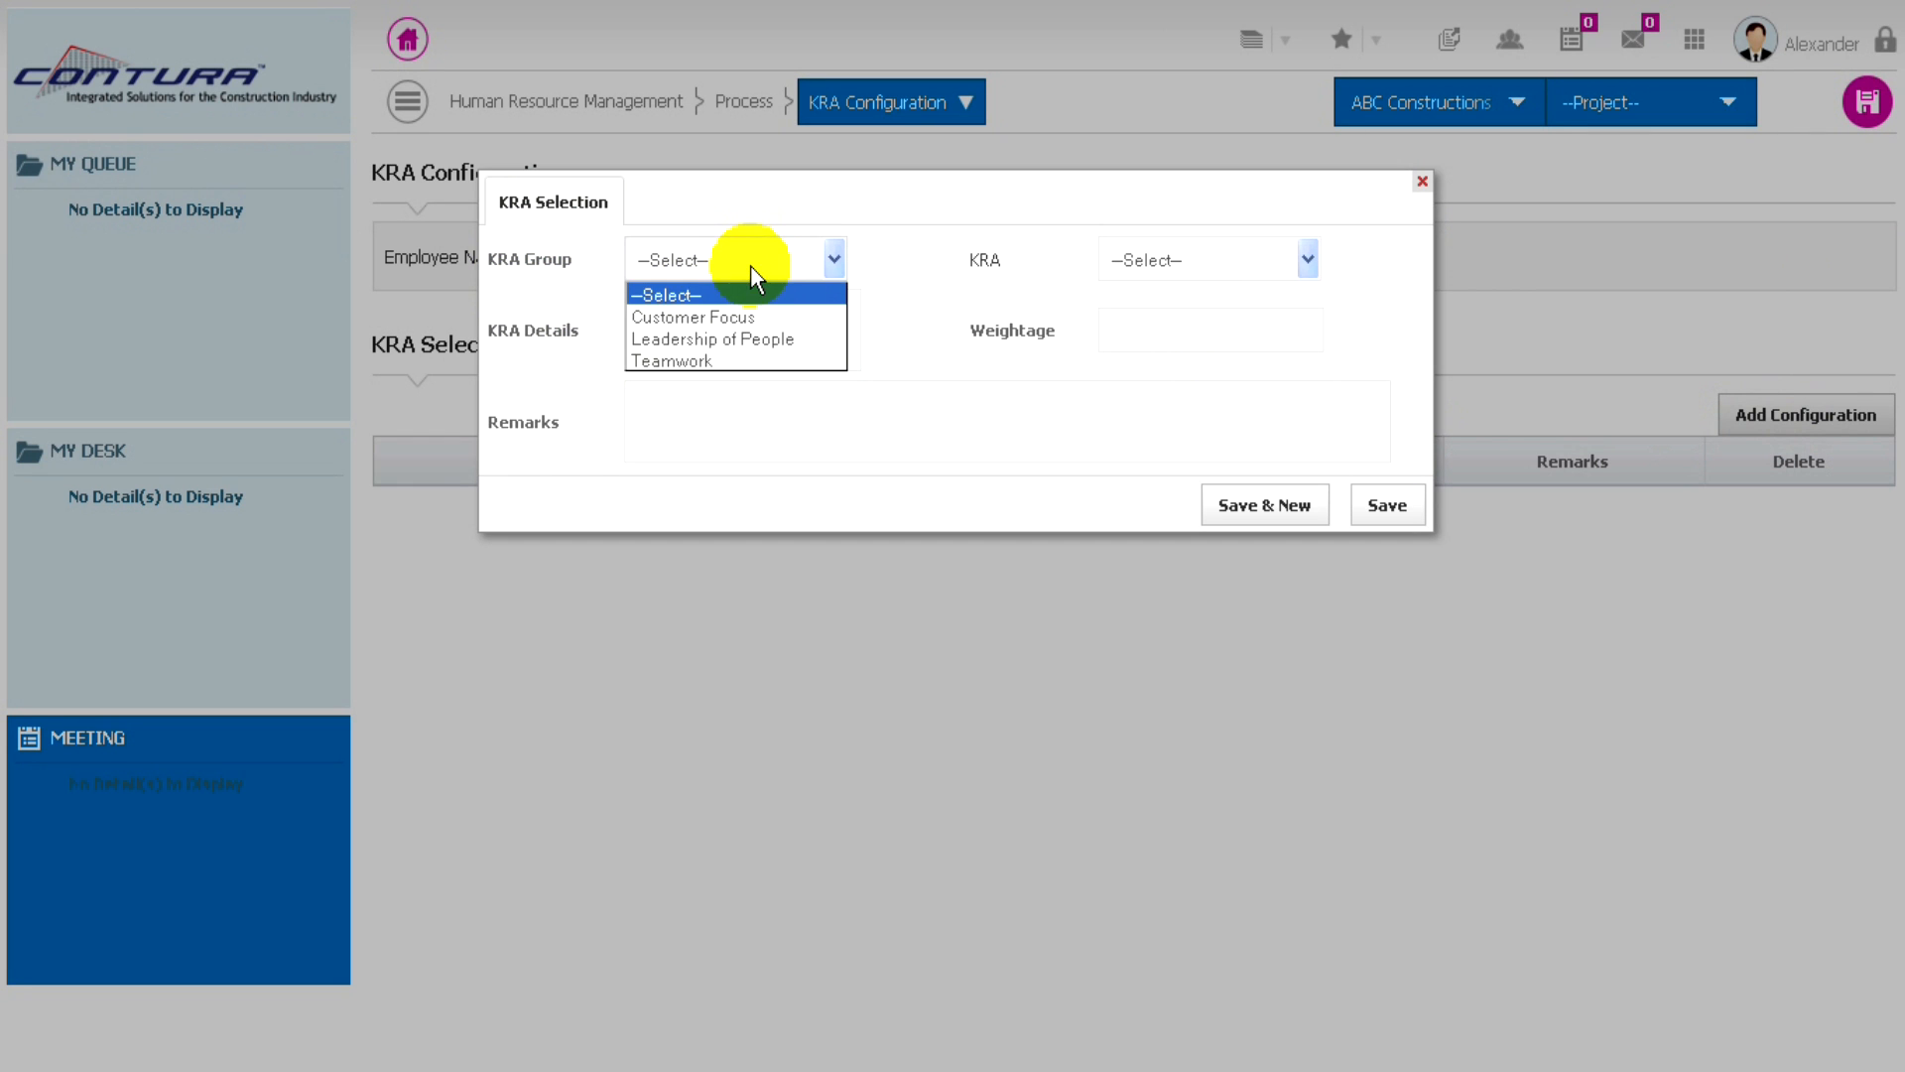
{"action": "left_click", "coordinate": [700, 341]}
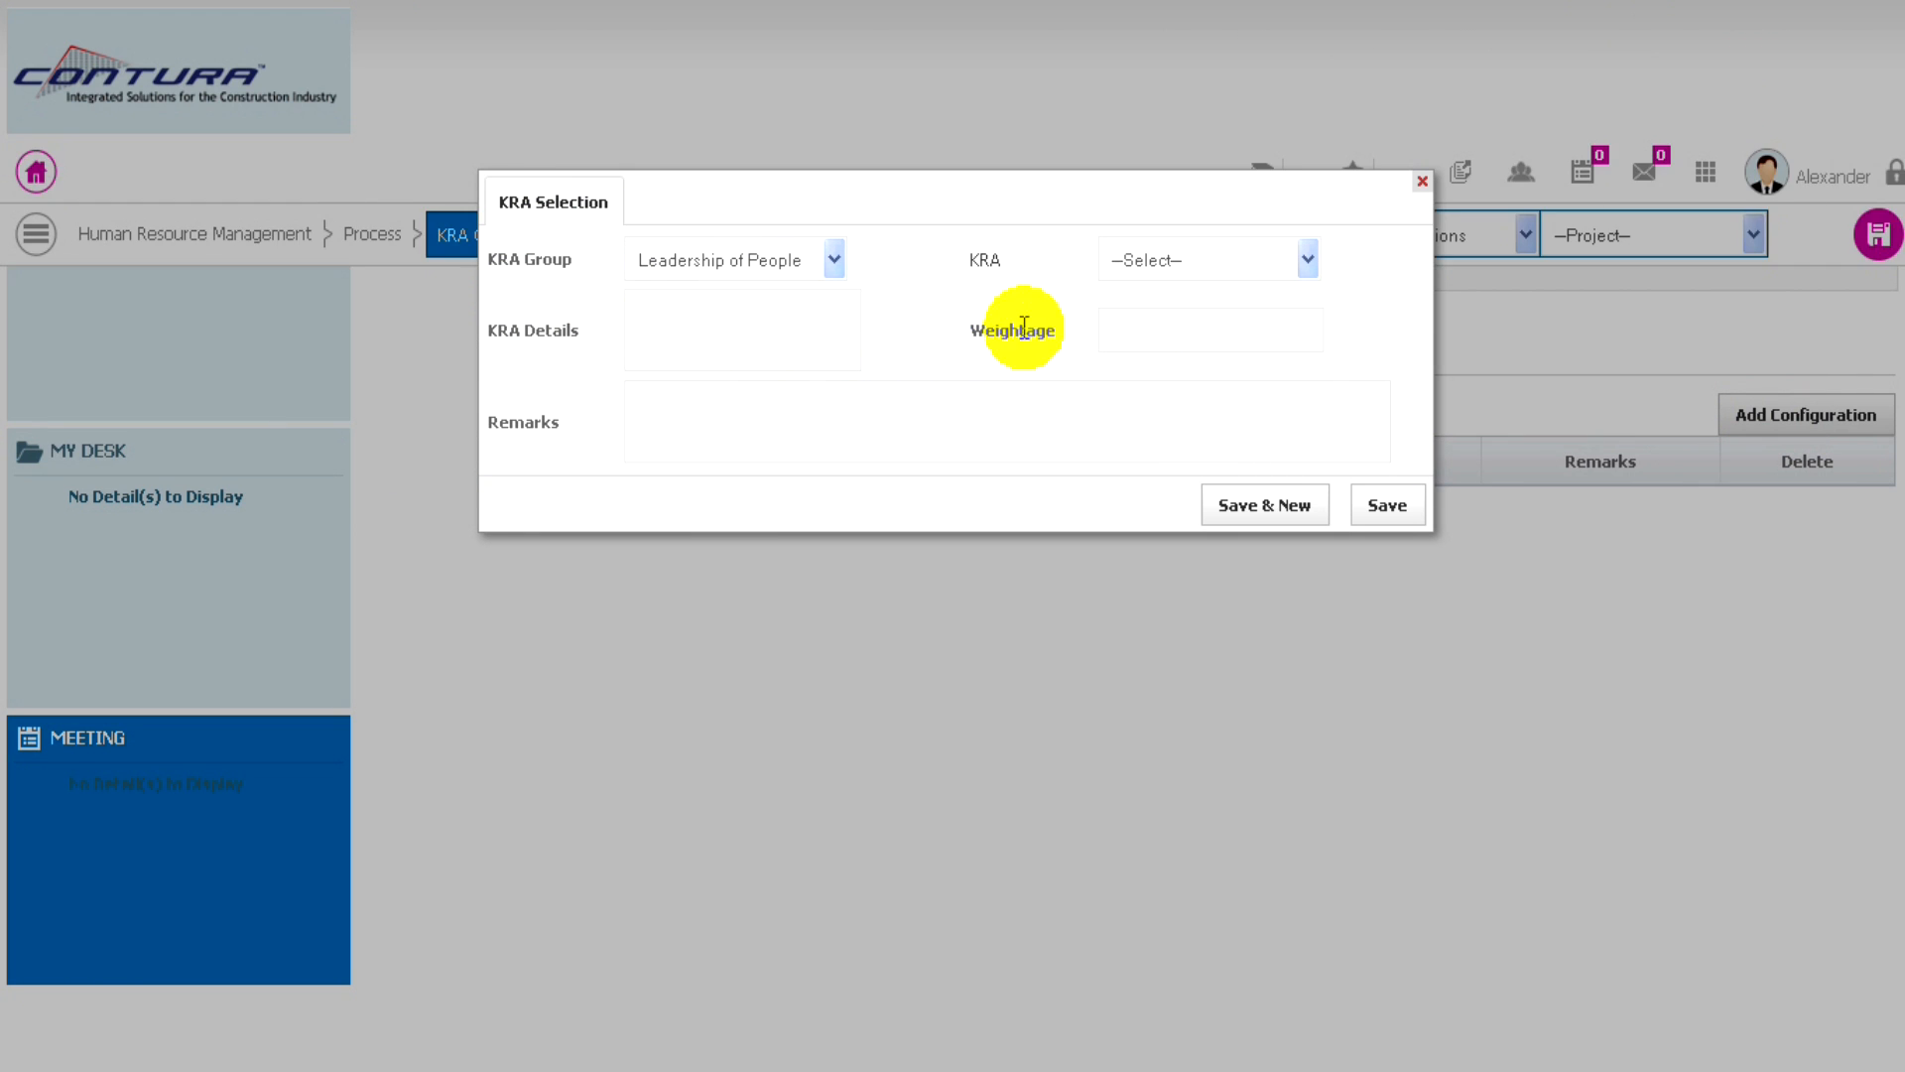
{"action": "left_click", "coordinate": [1281, 260]}
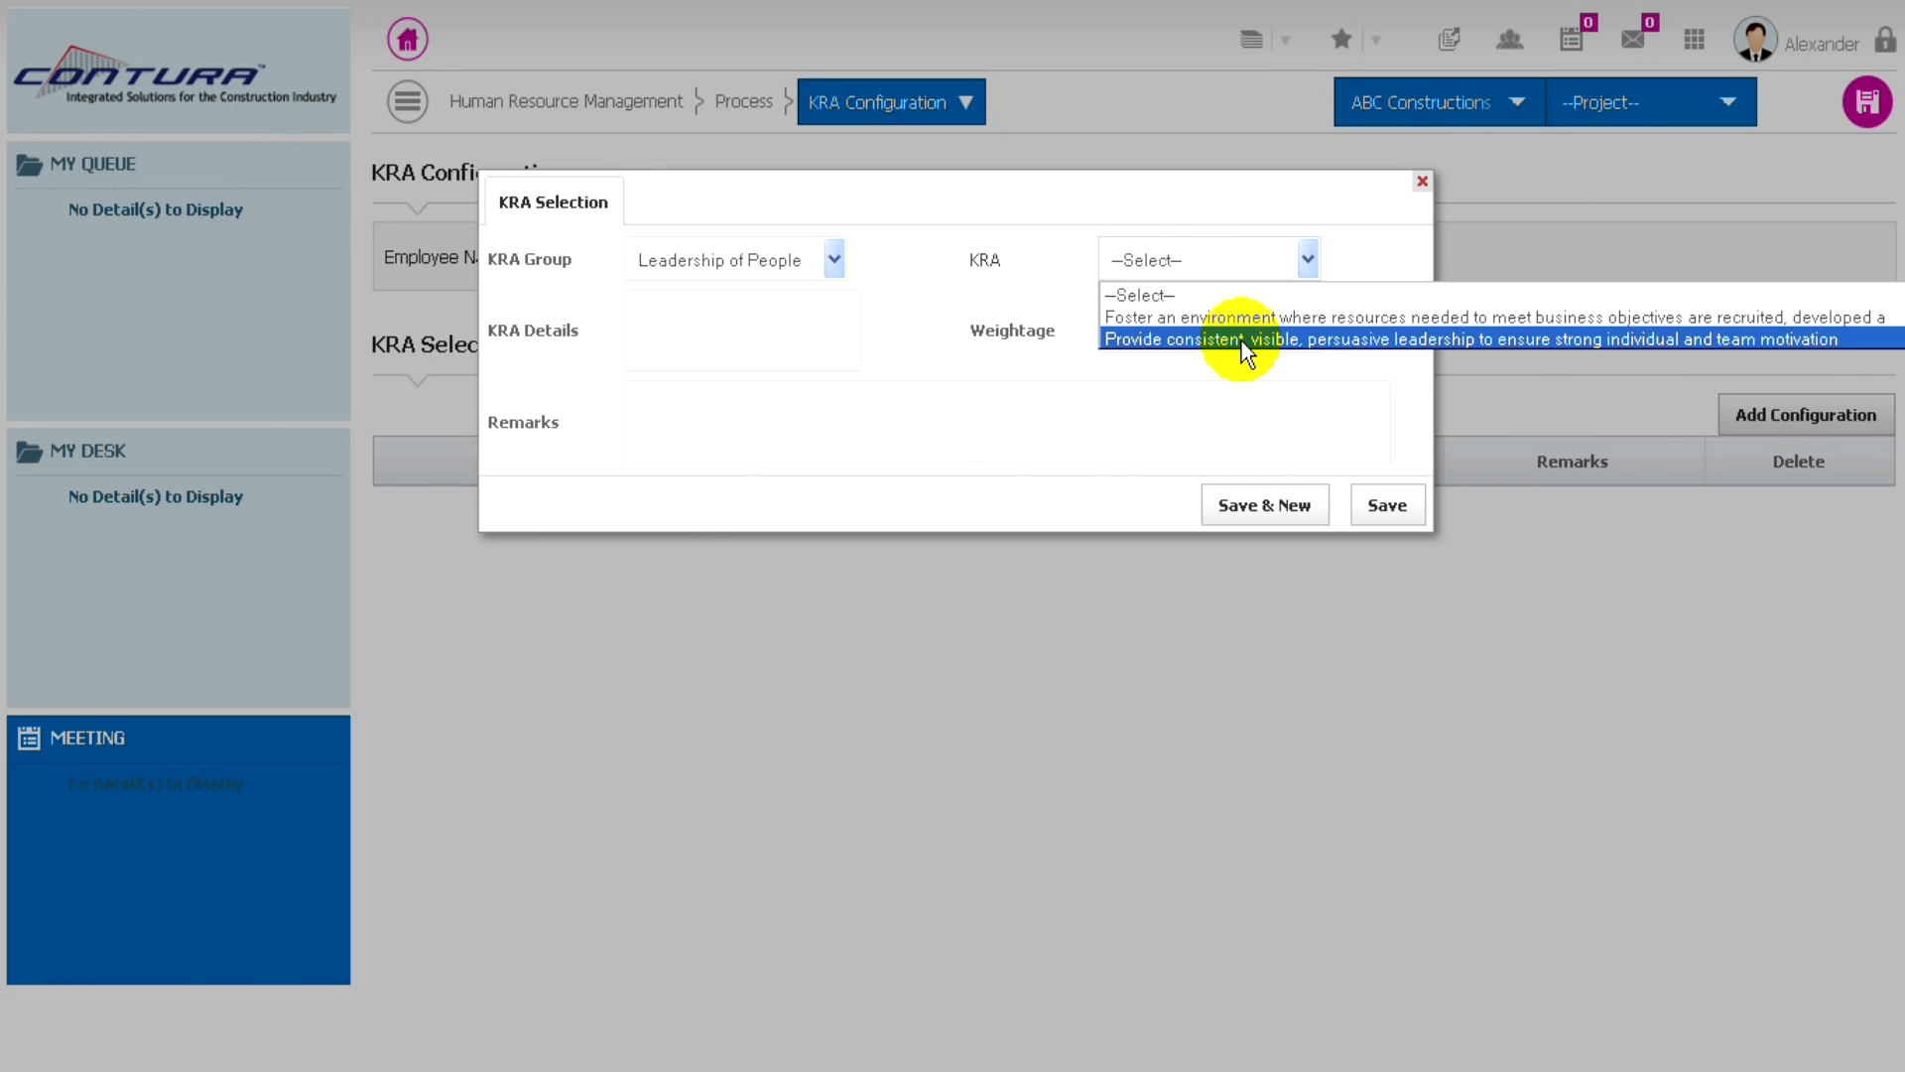
{"action": "left_click", "coordinate": [1217, 316]}
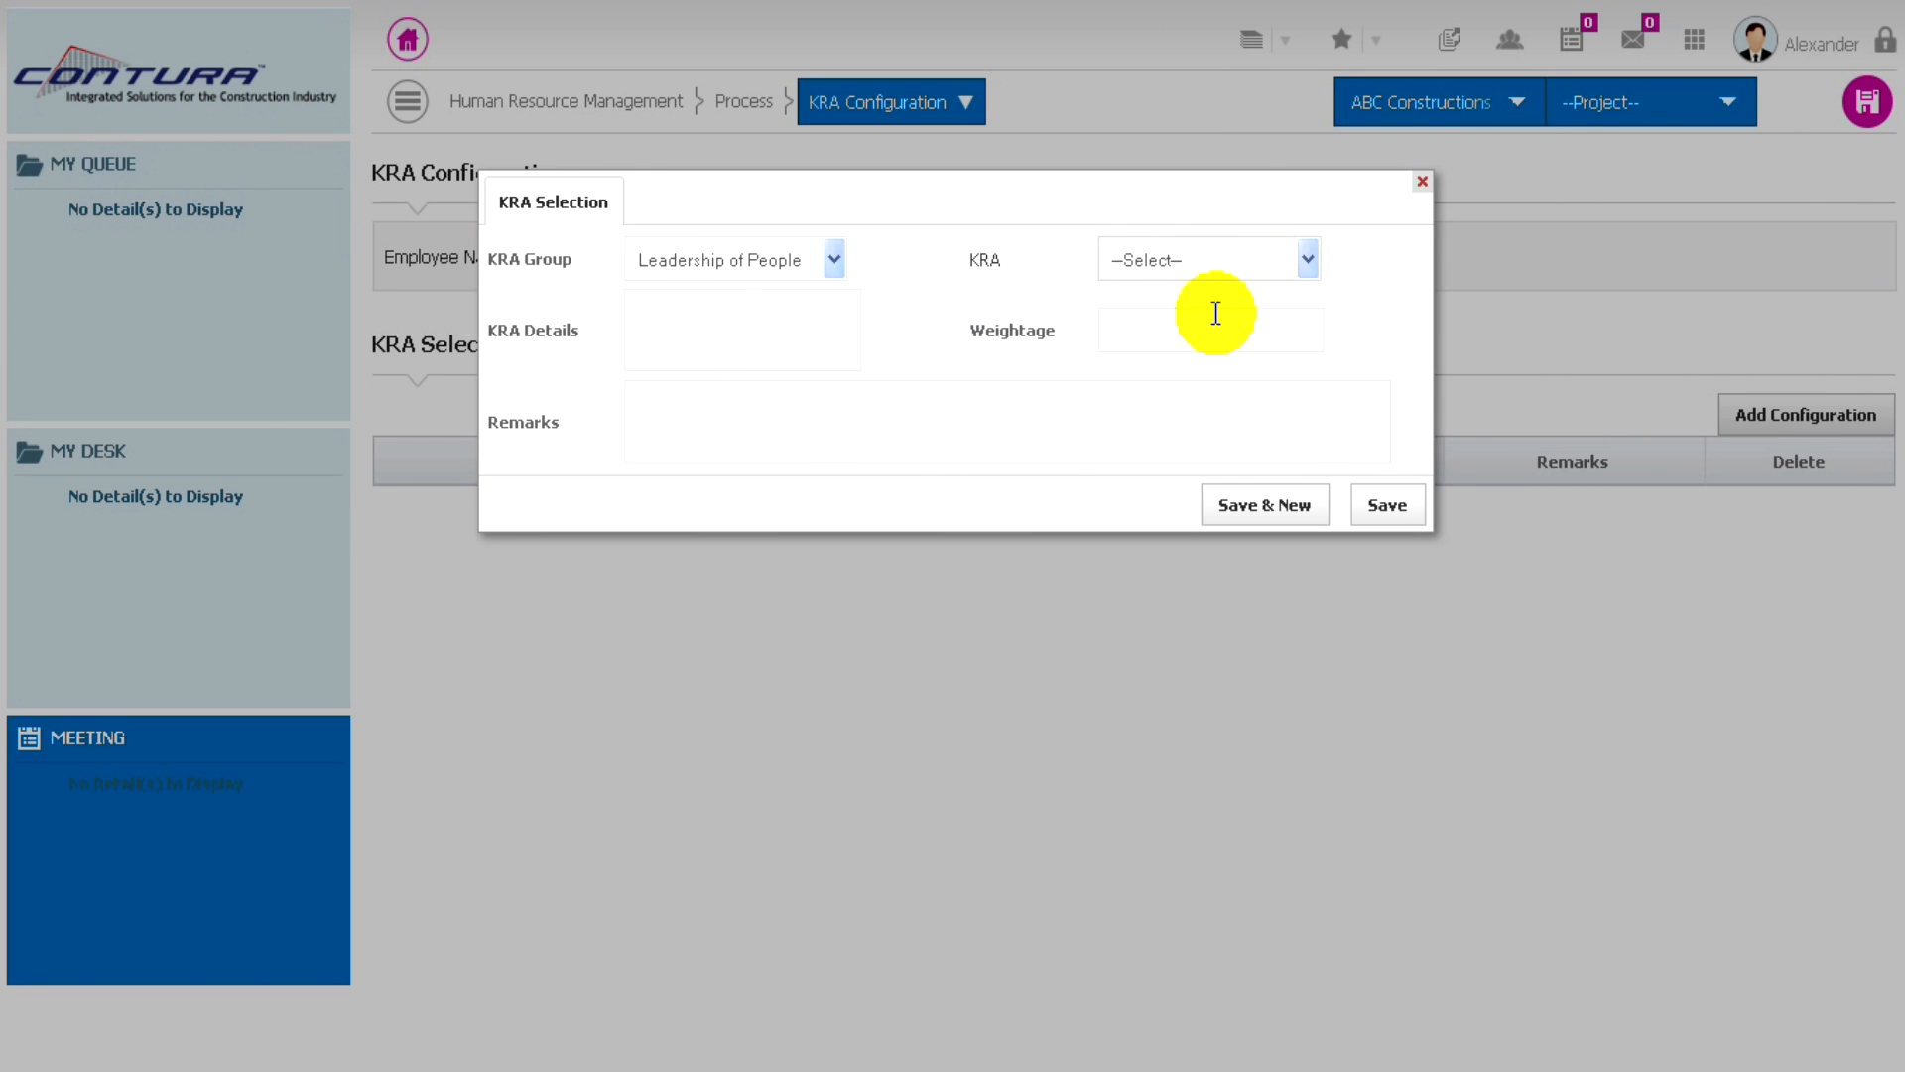
{"action": "left_click", "coordinate": [688, 330]}
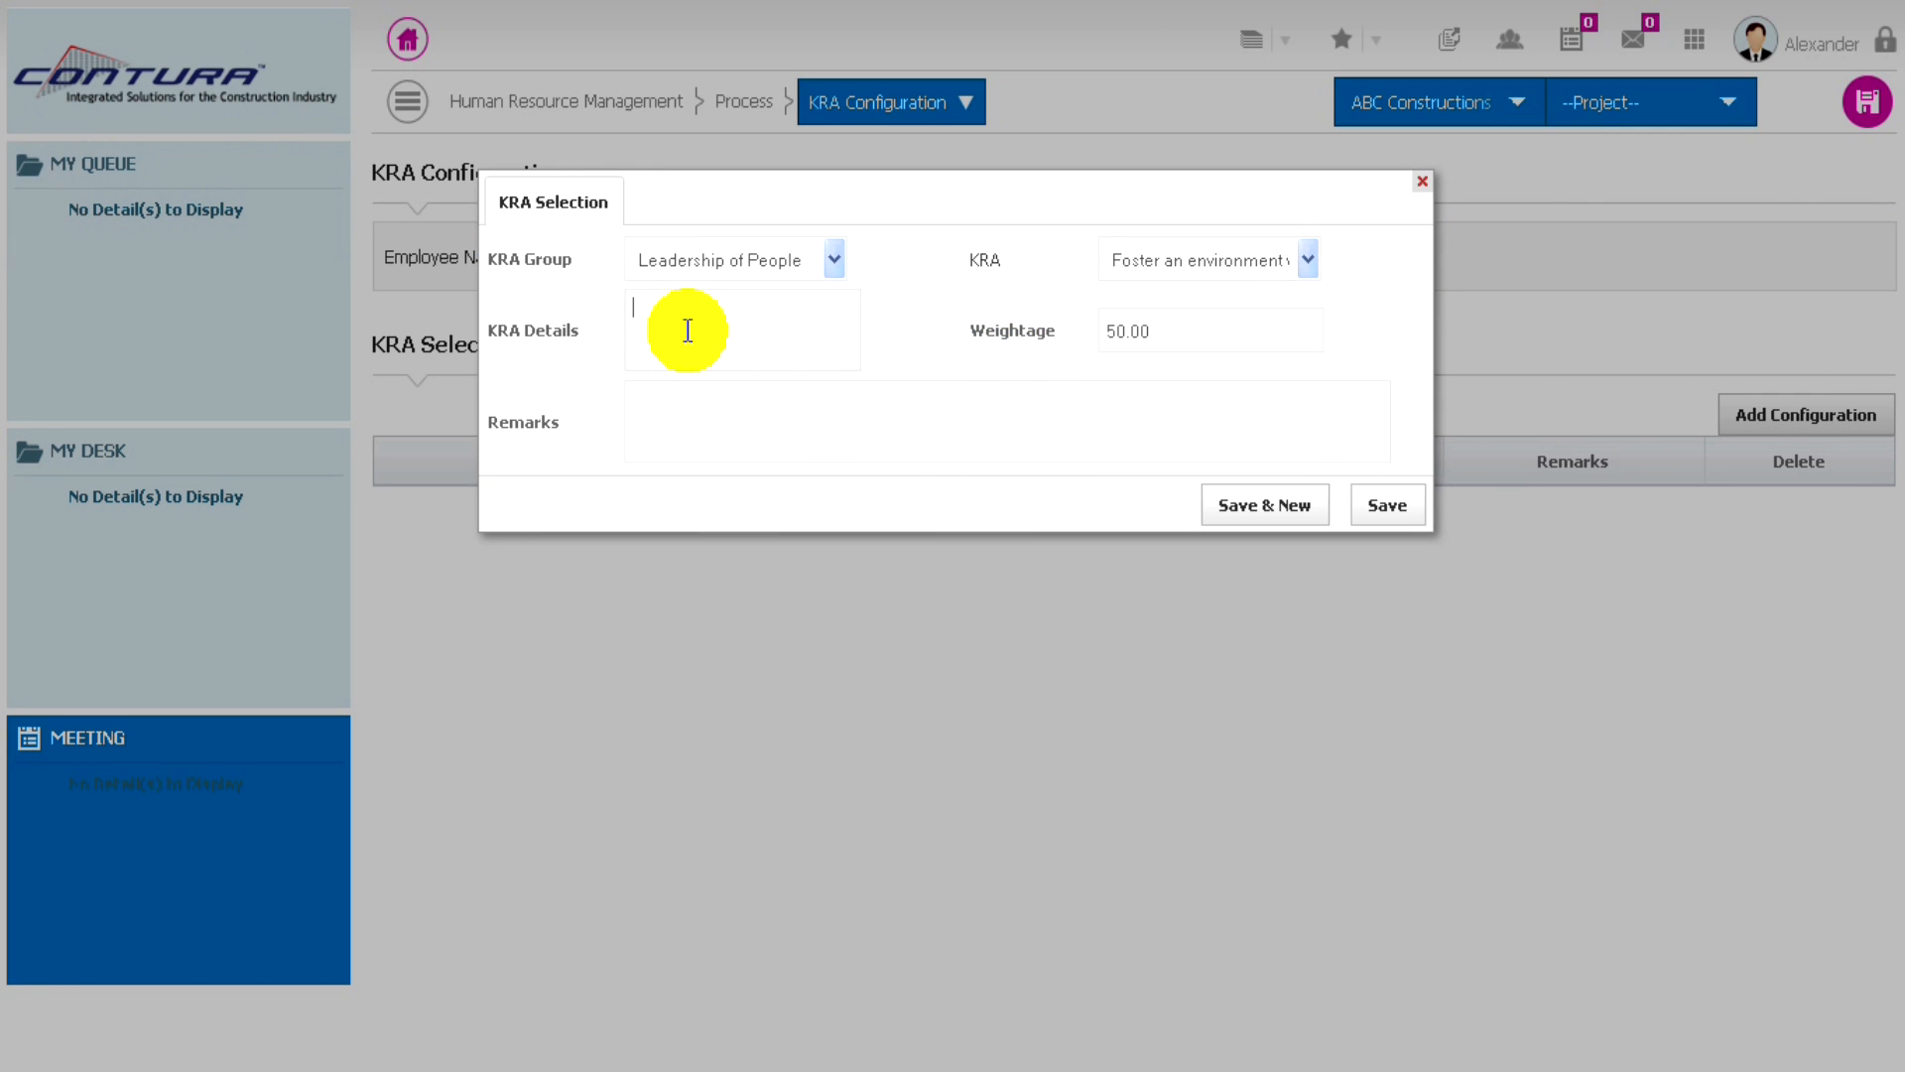
{"action": "left_click", "coordinate": [707, 421]}
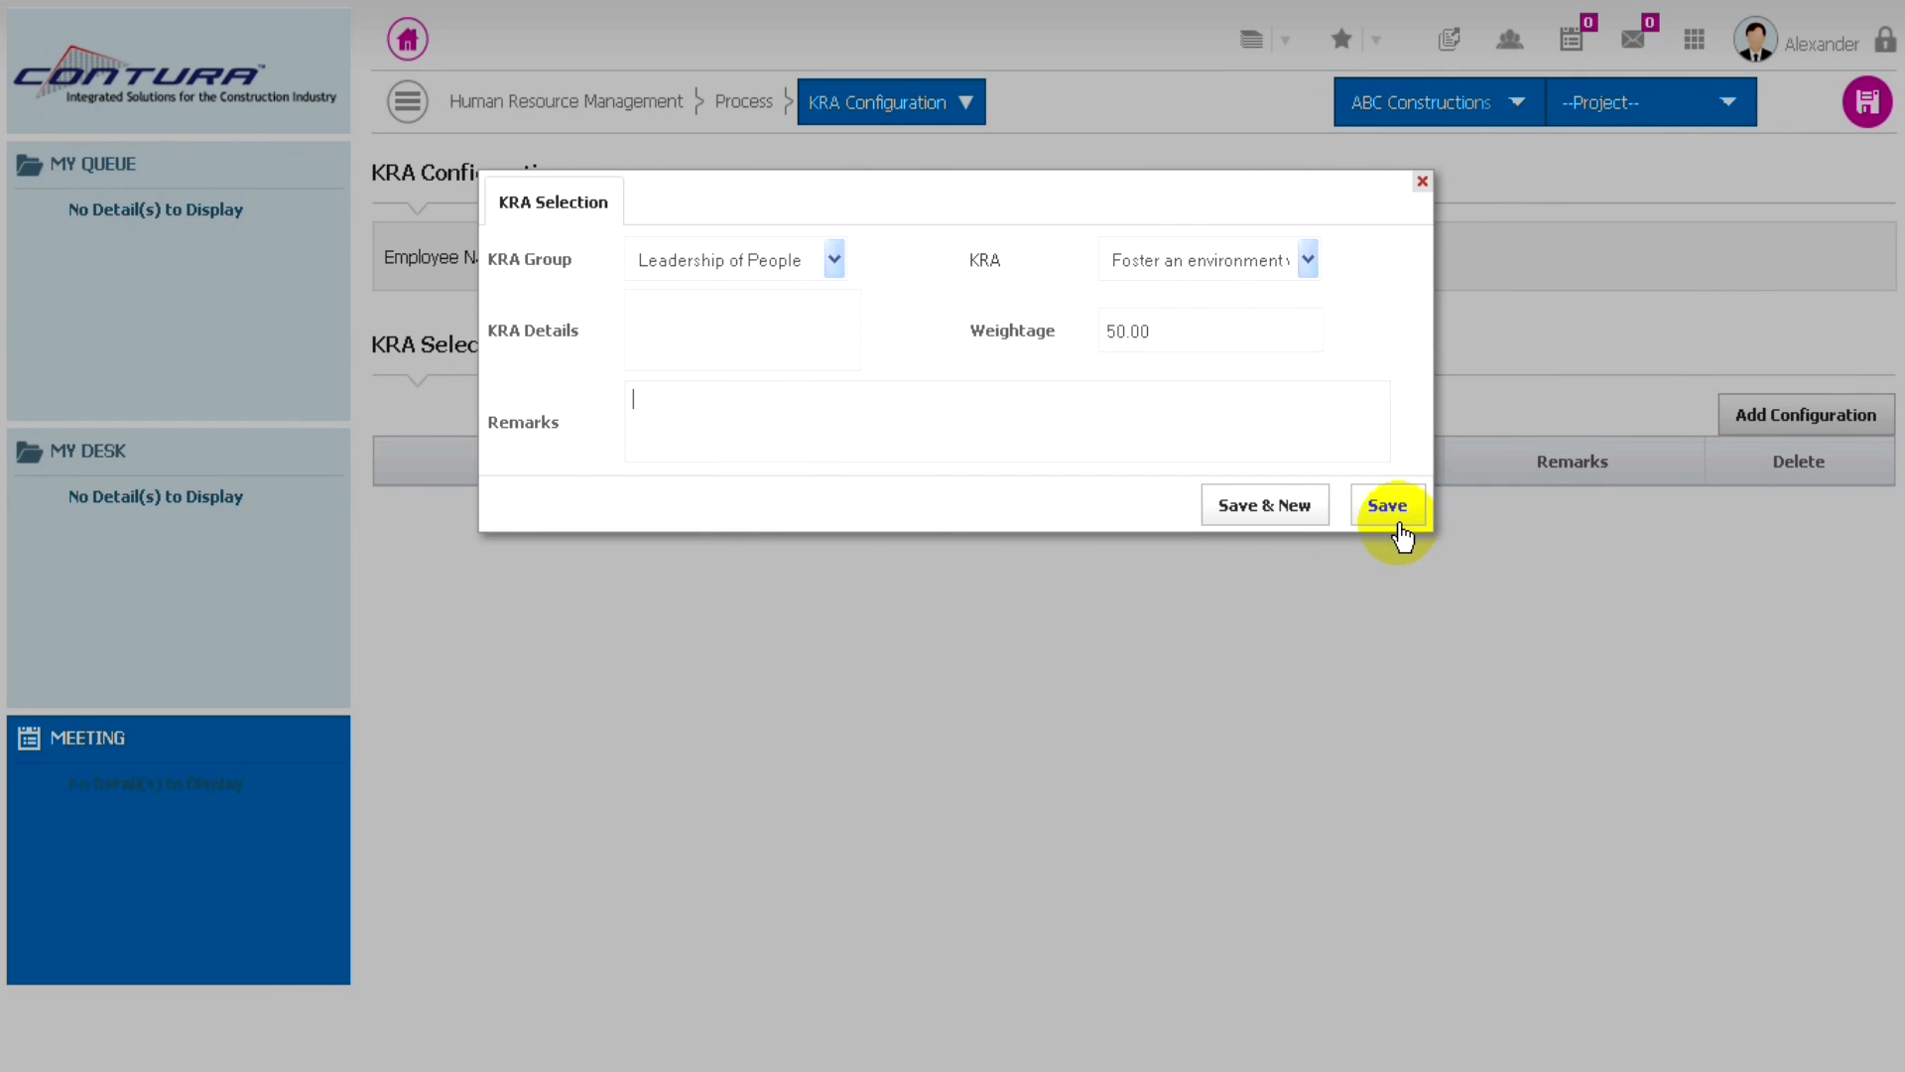
{"action": "left_click", "coordinate": [1271, 513]}
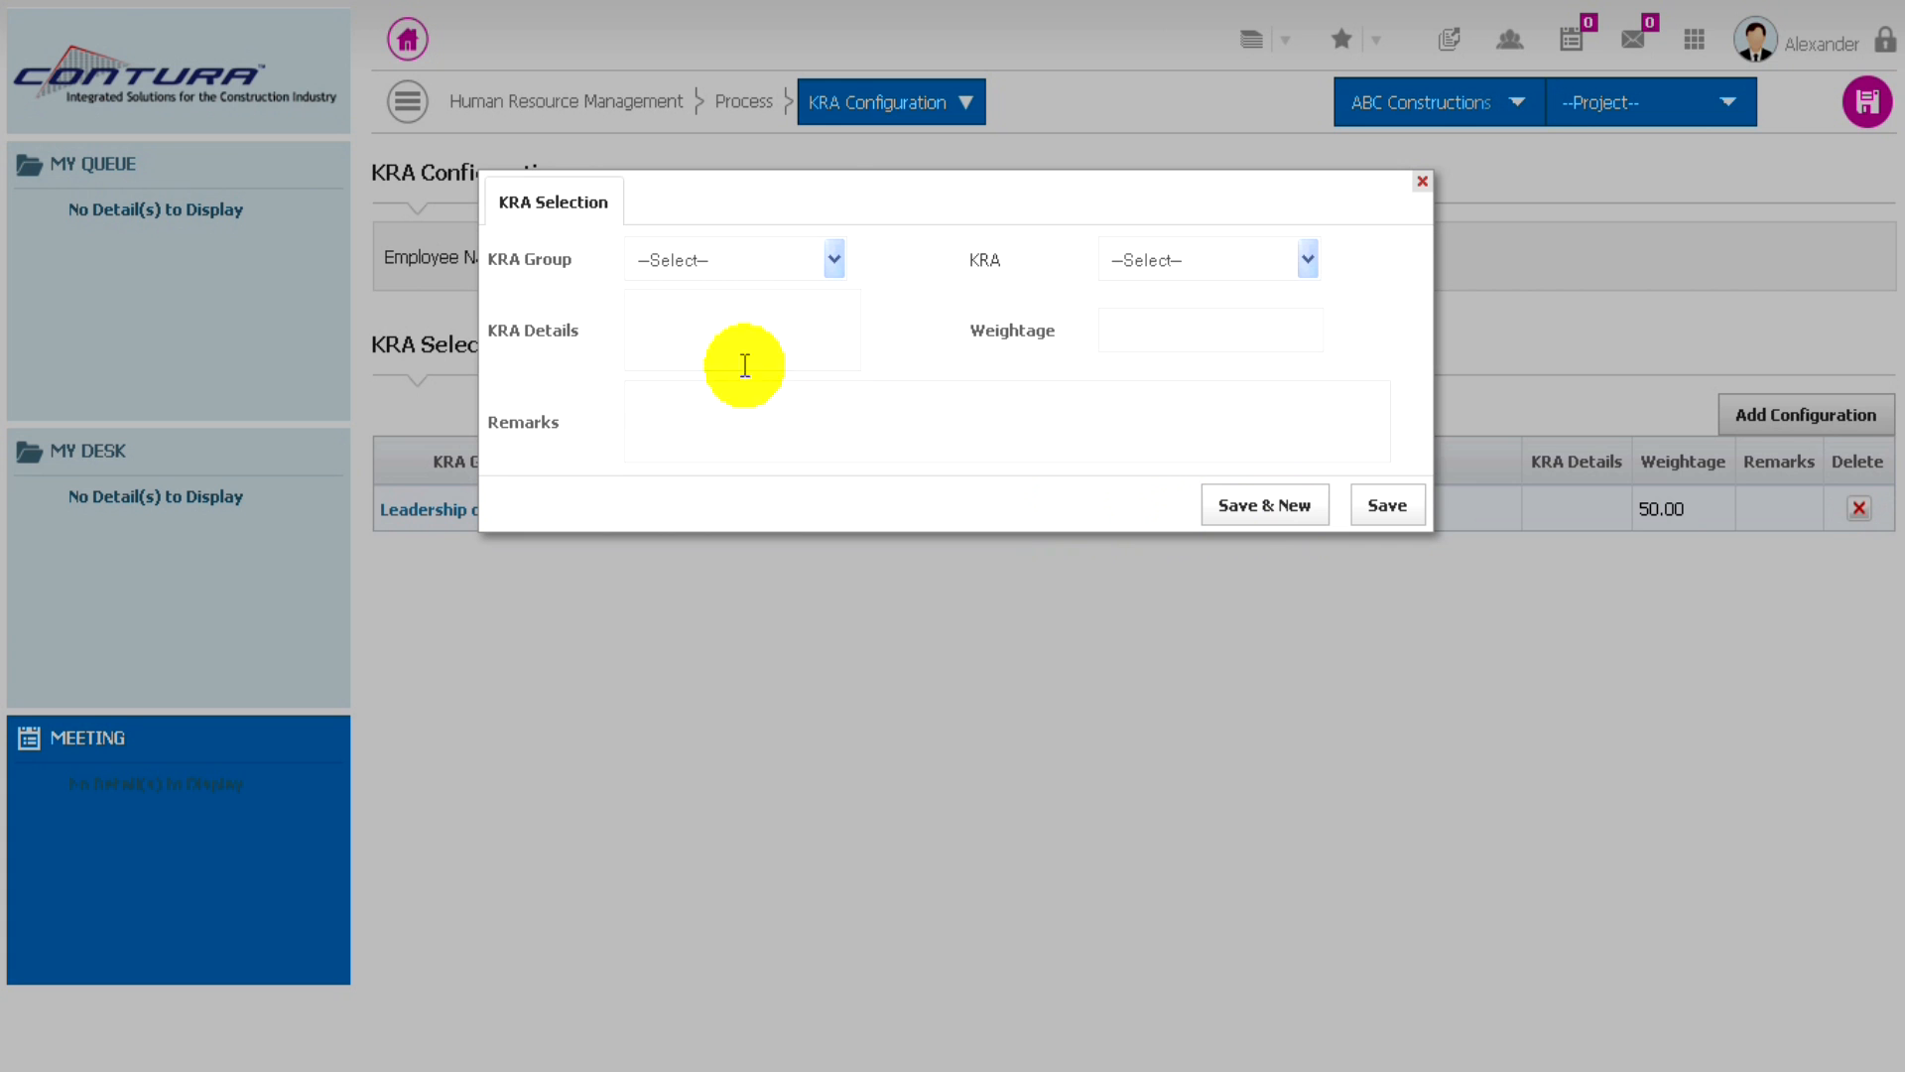
- Add the Leadership of People KRA about providing consistent, visible, persuasive leadership, and save the KRA Configuration record
{"action": "left_click", "coordinate": [791, 262]}
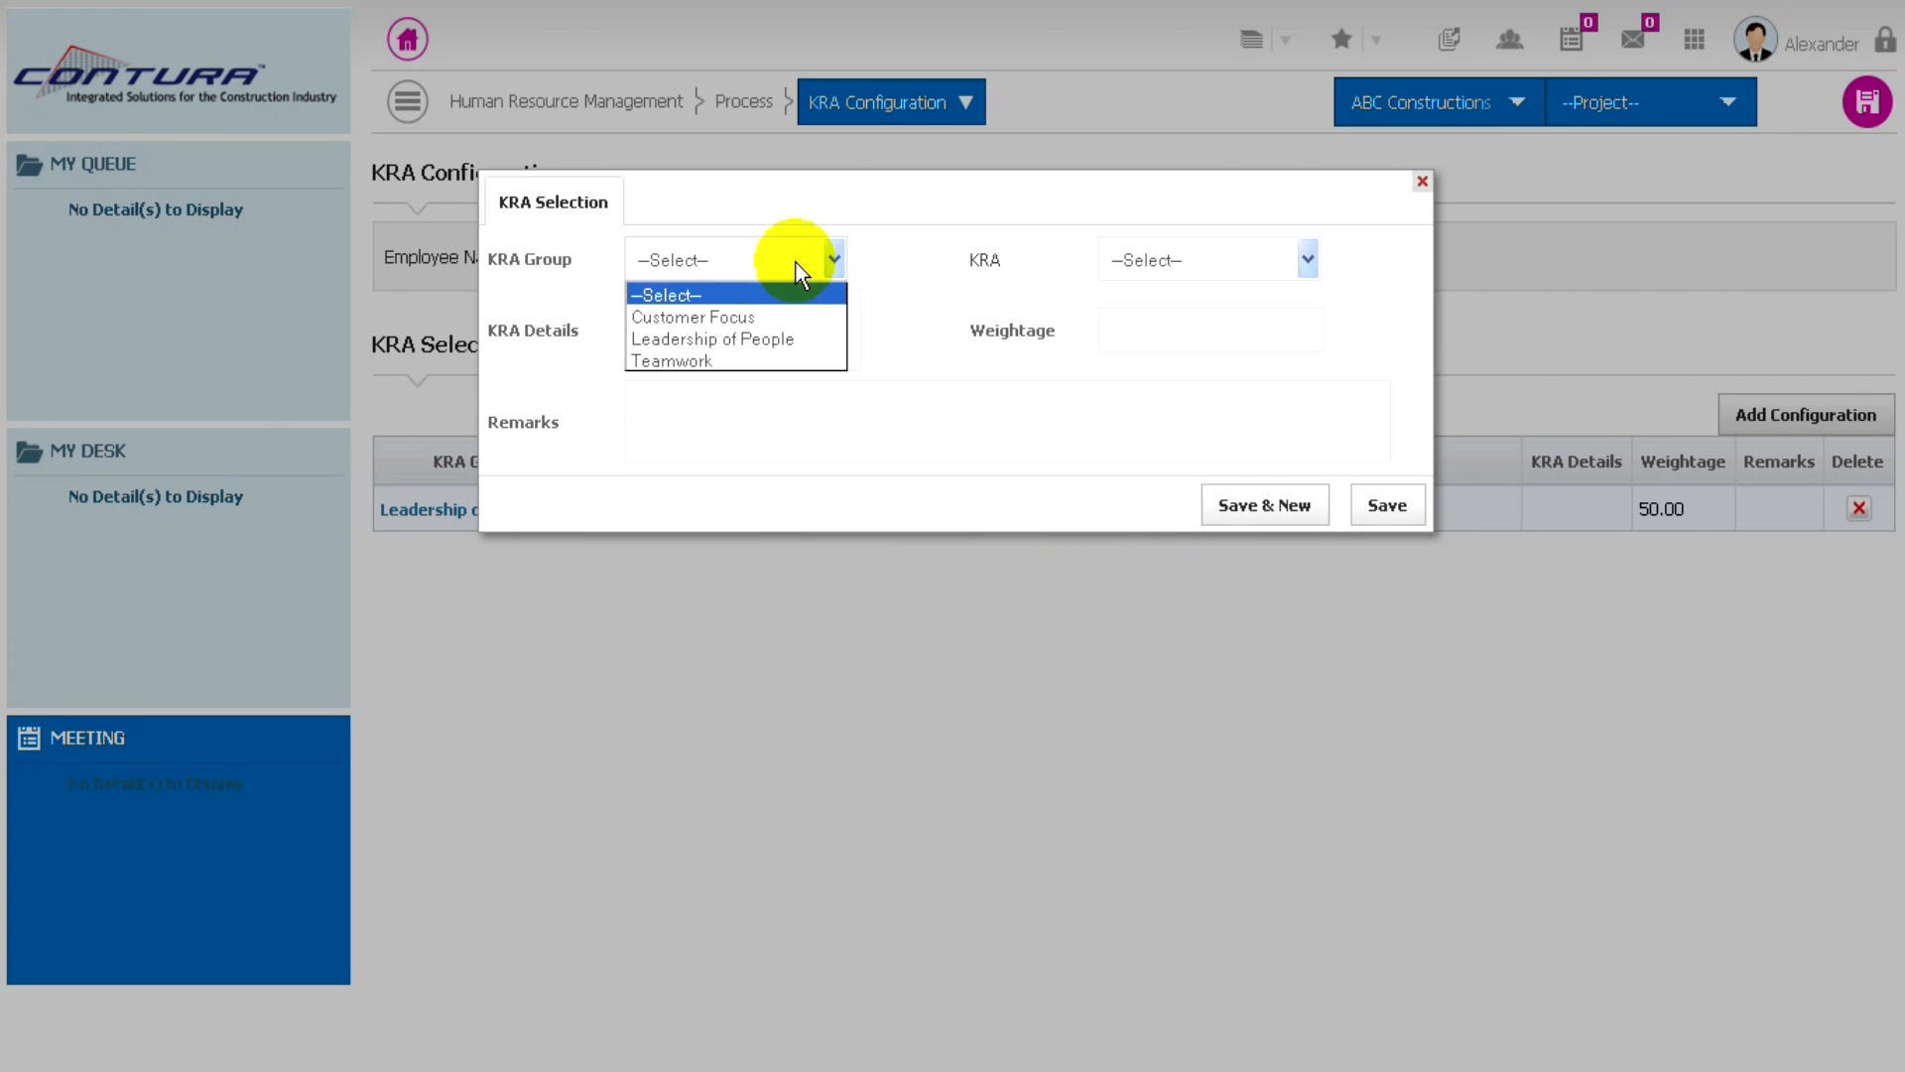
{"action": "left_click", "coordinate": [702, 339]}
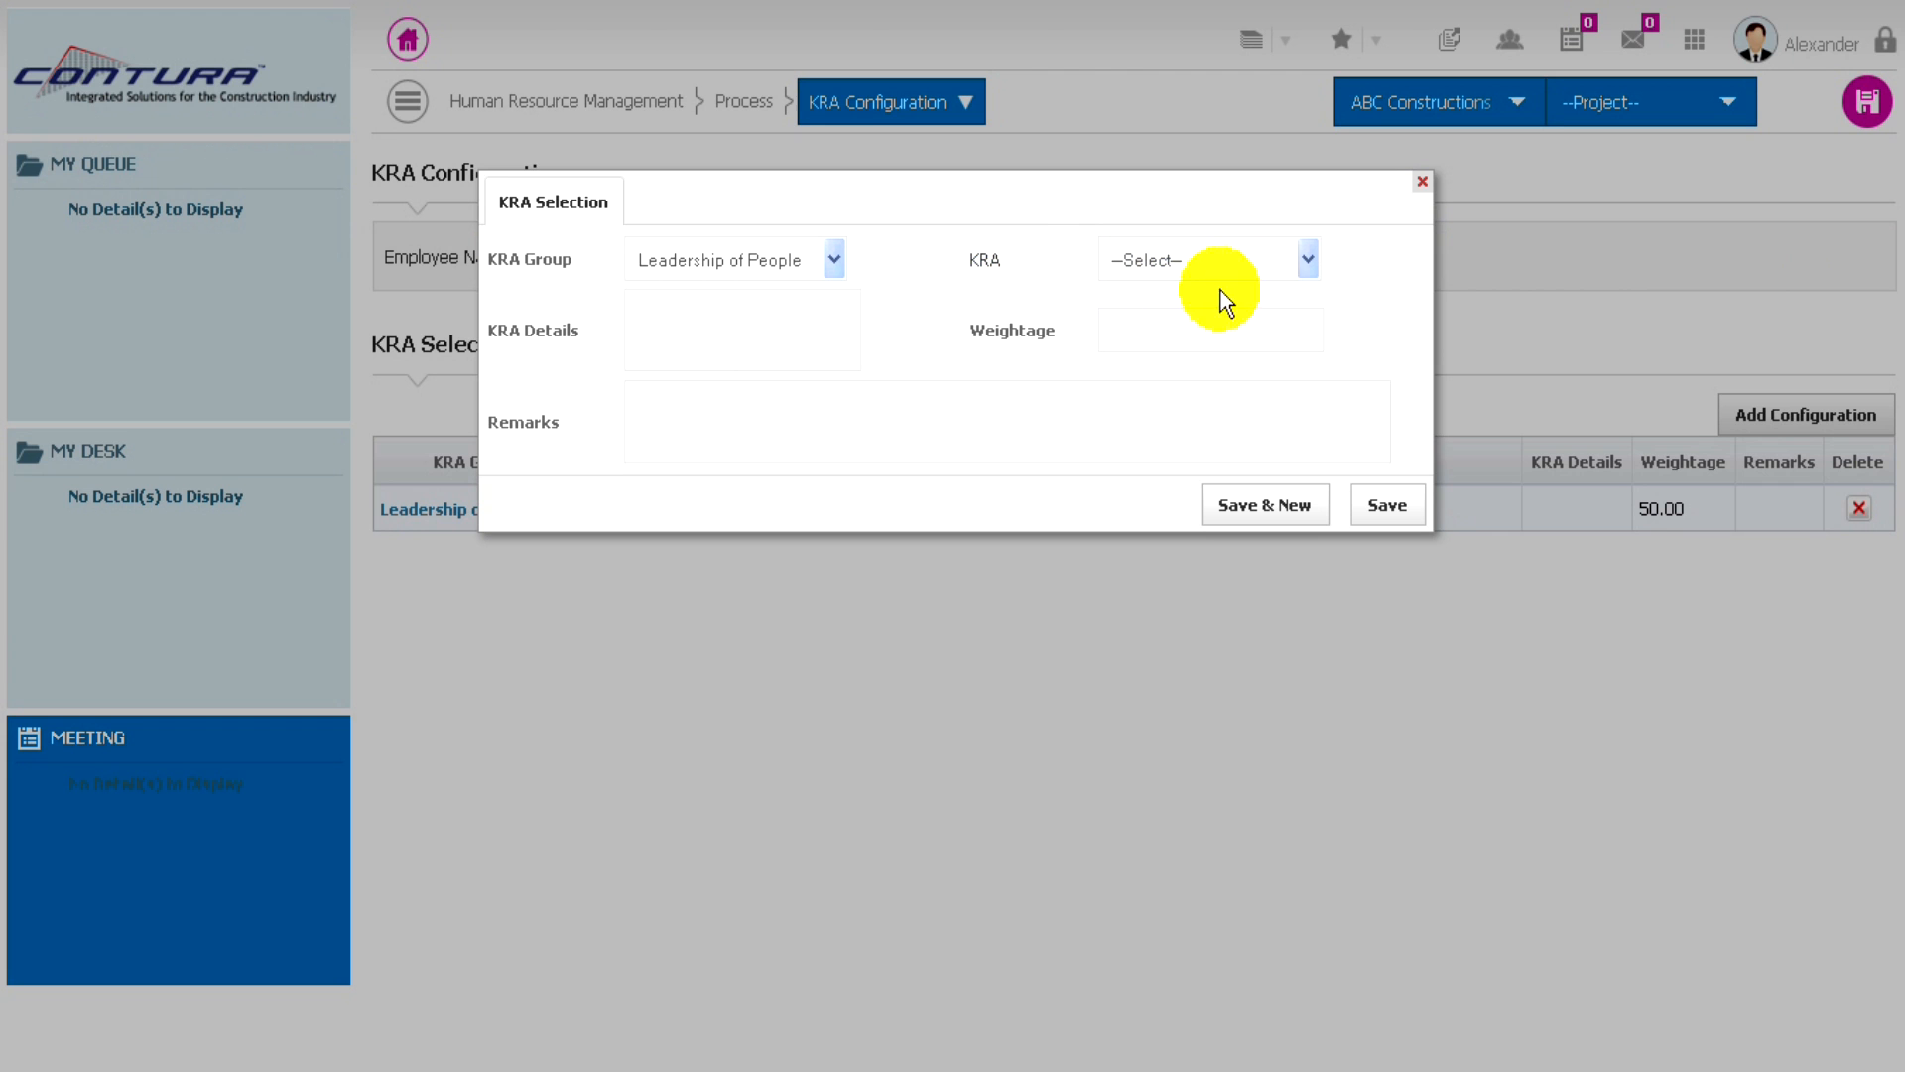
{"action": "left_click", "coordinate": [1258, 256]}
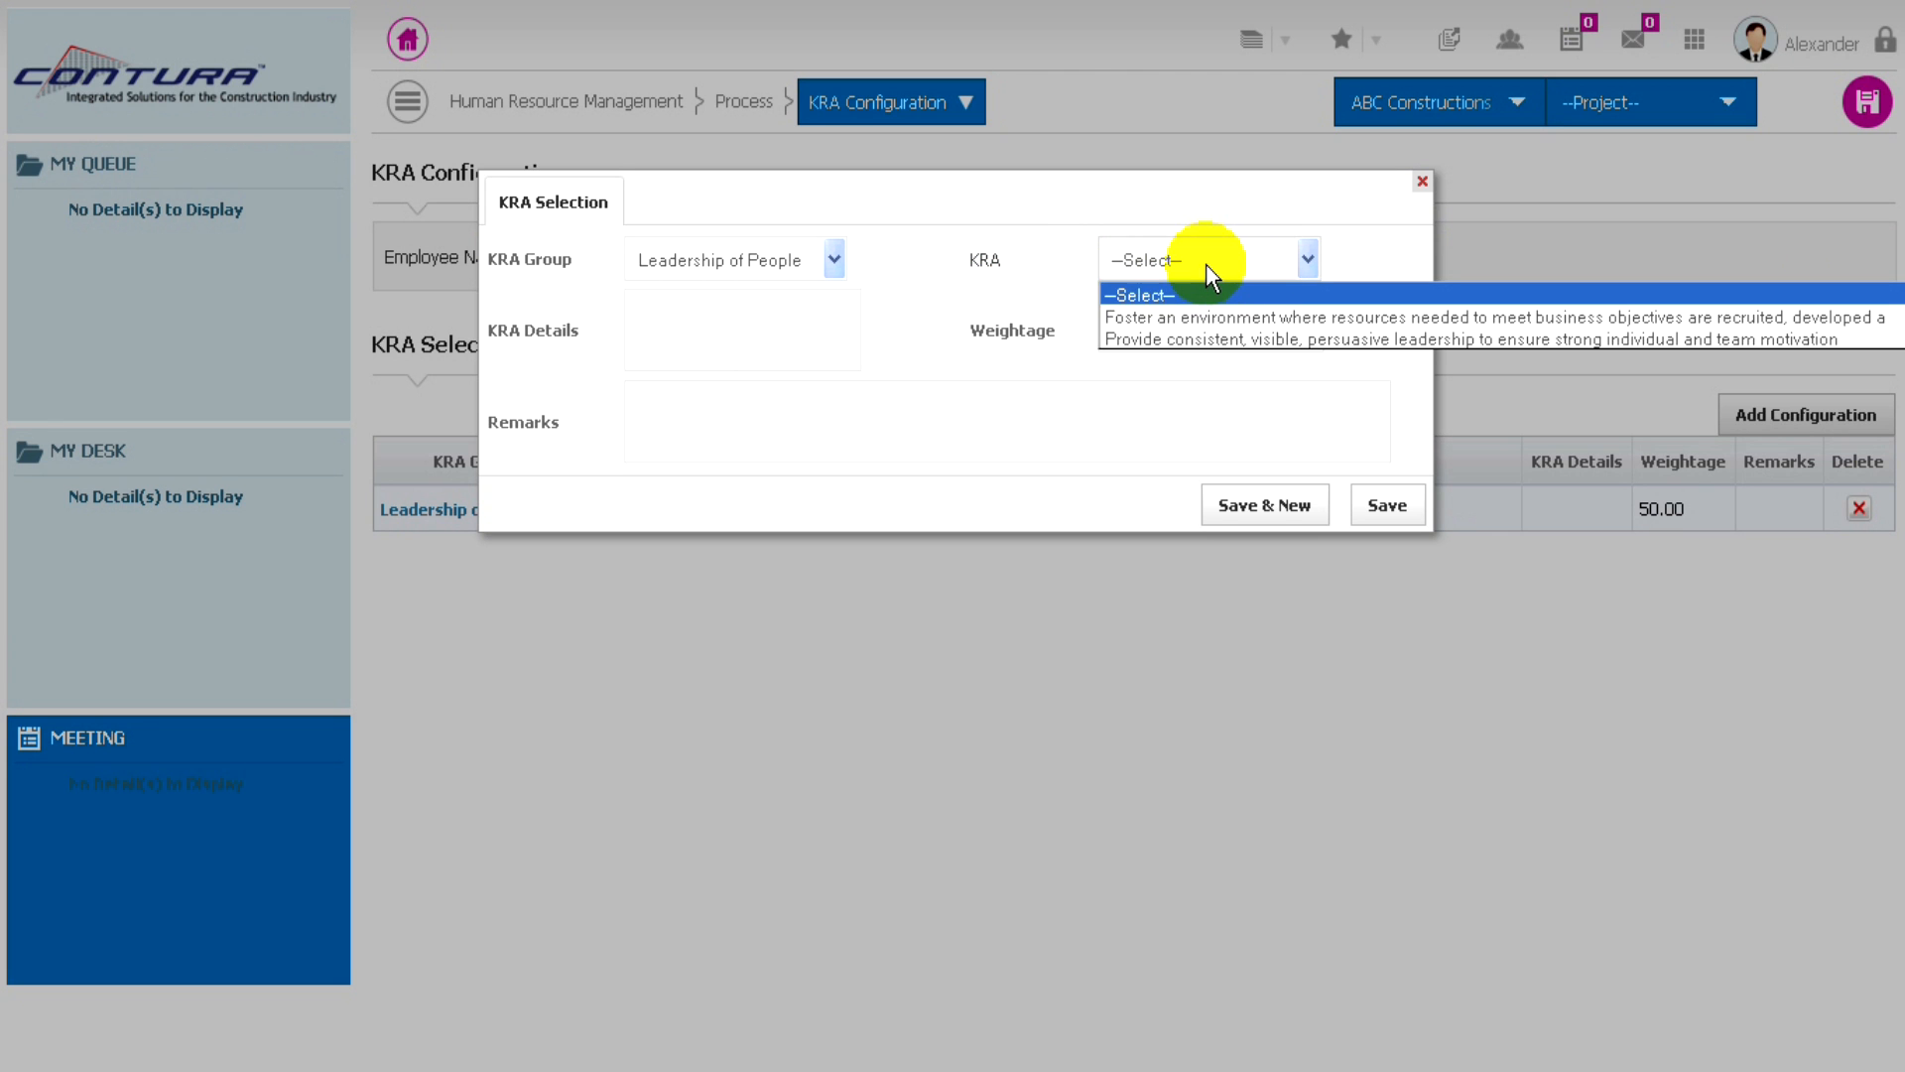
{"action": "left_click", "coordinate": [1203, 341]}
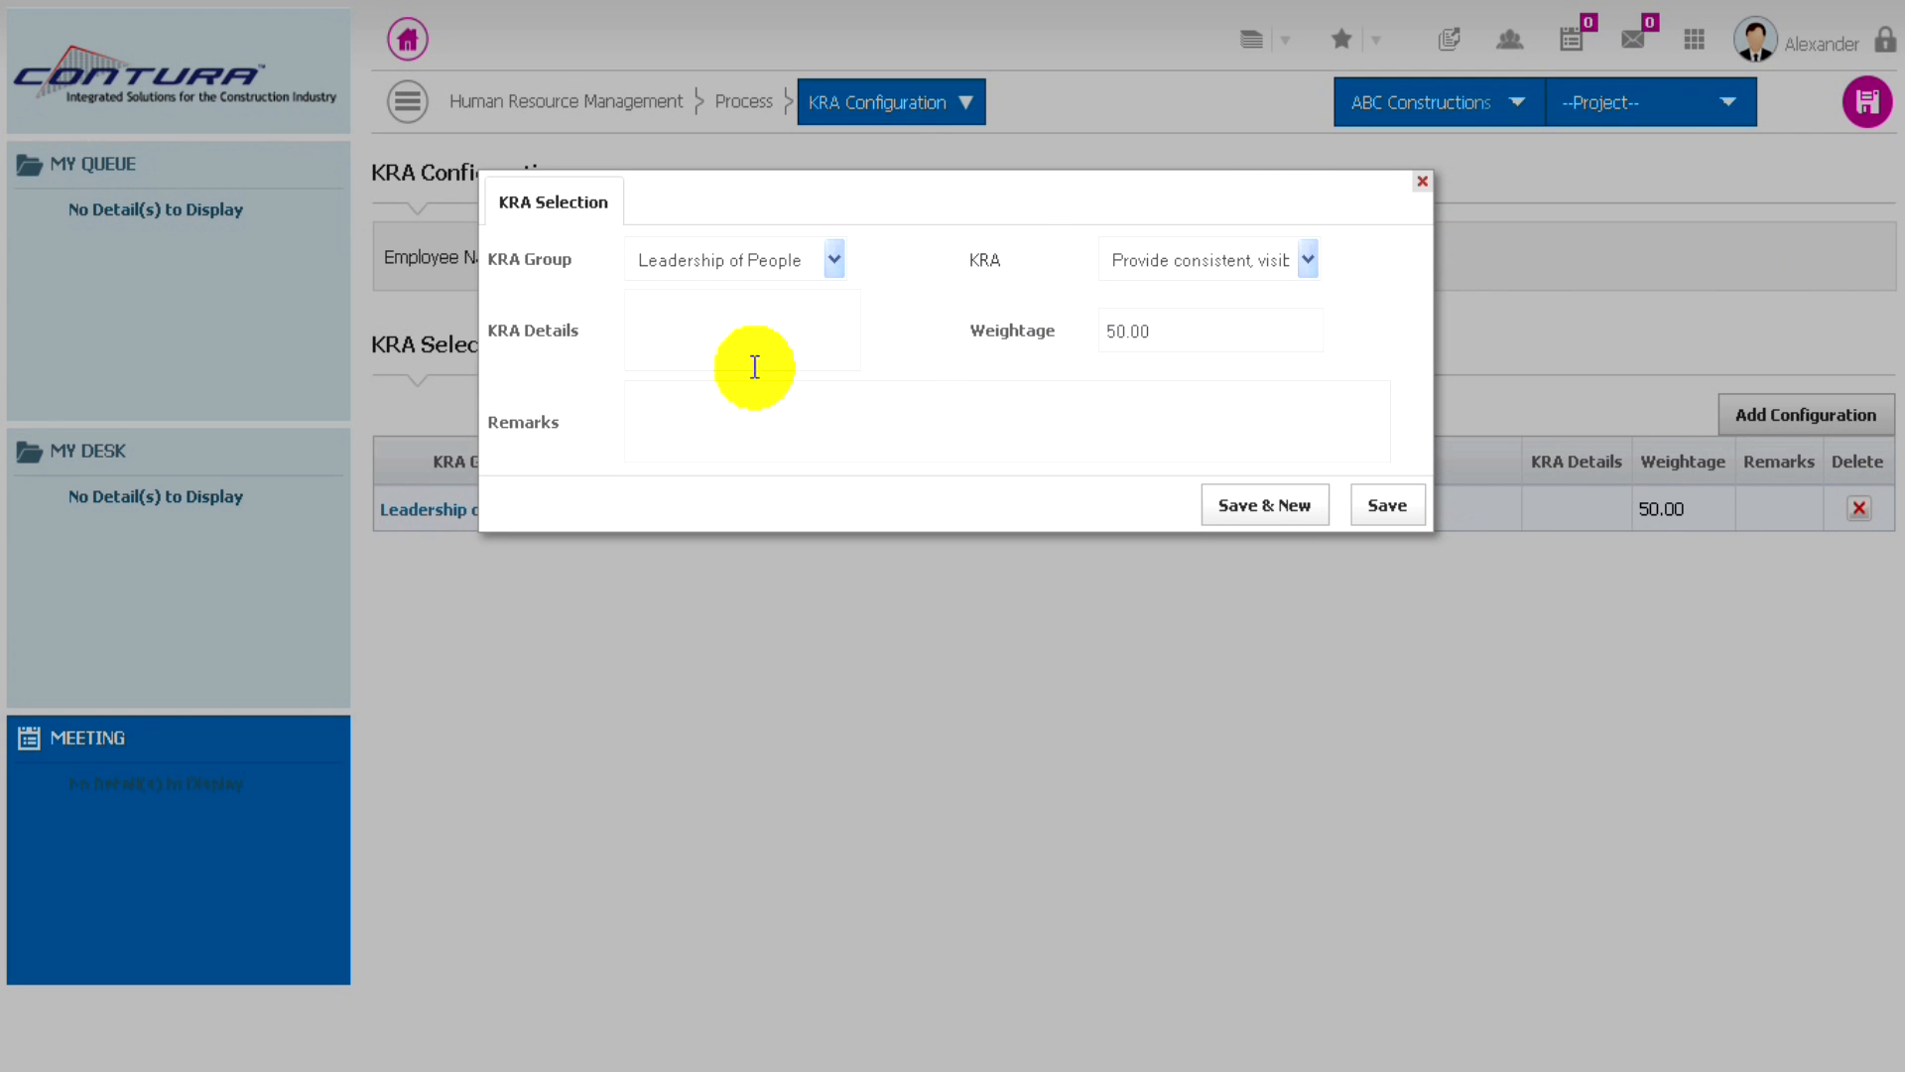
{"action": "left_click", "coordinate": [1379, 511]}
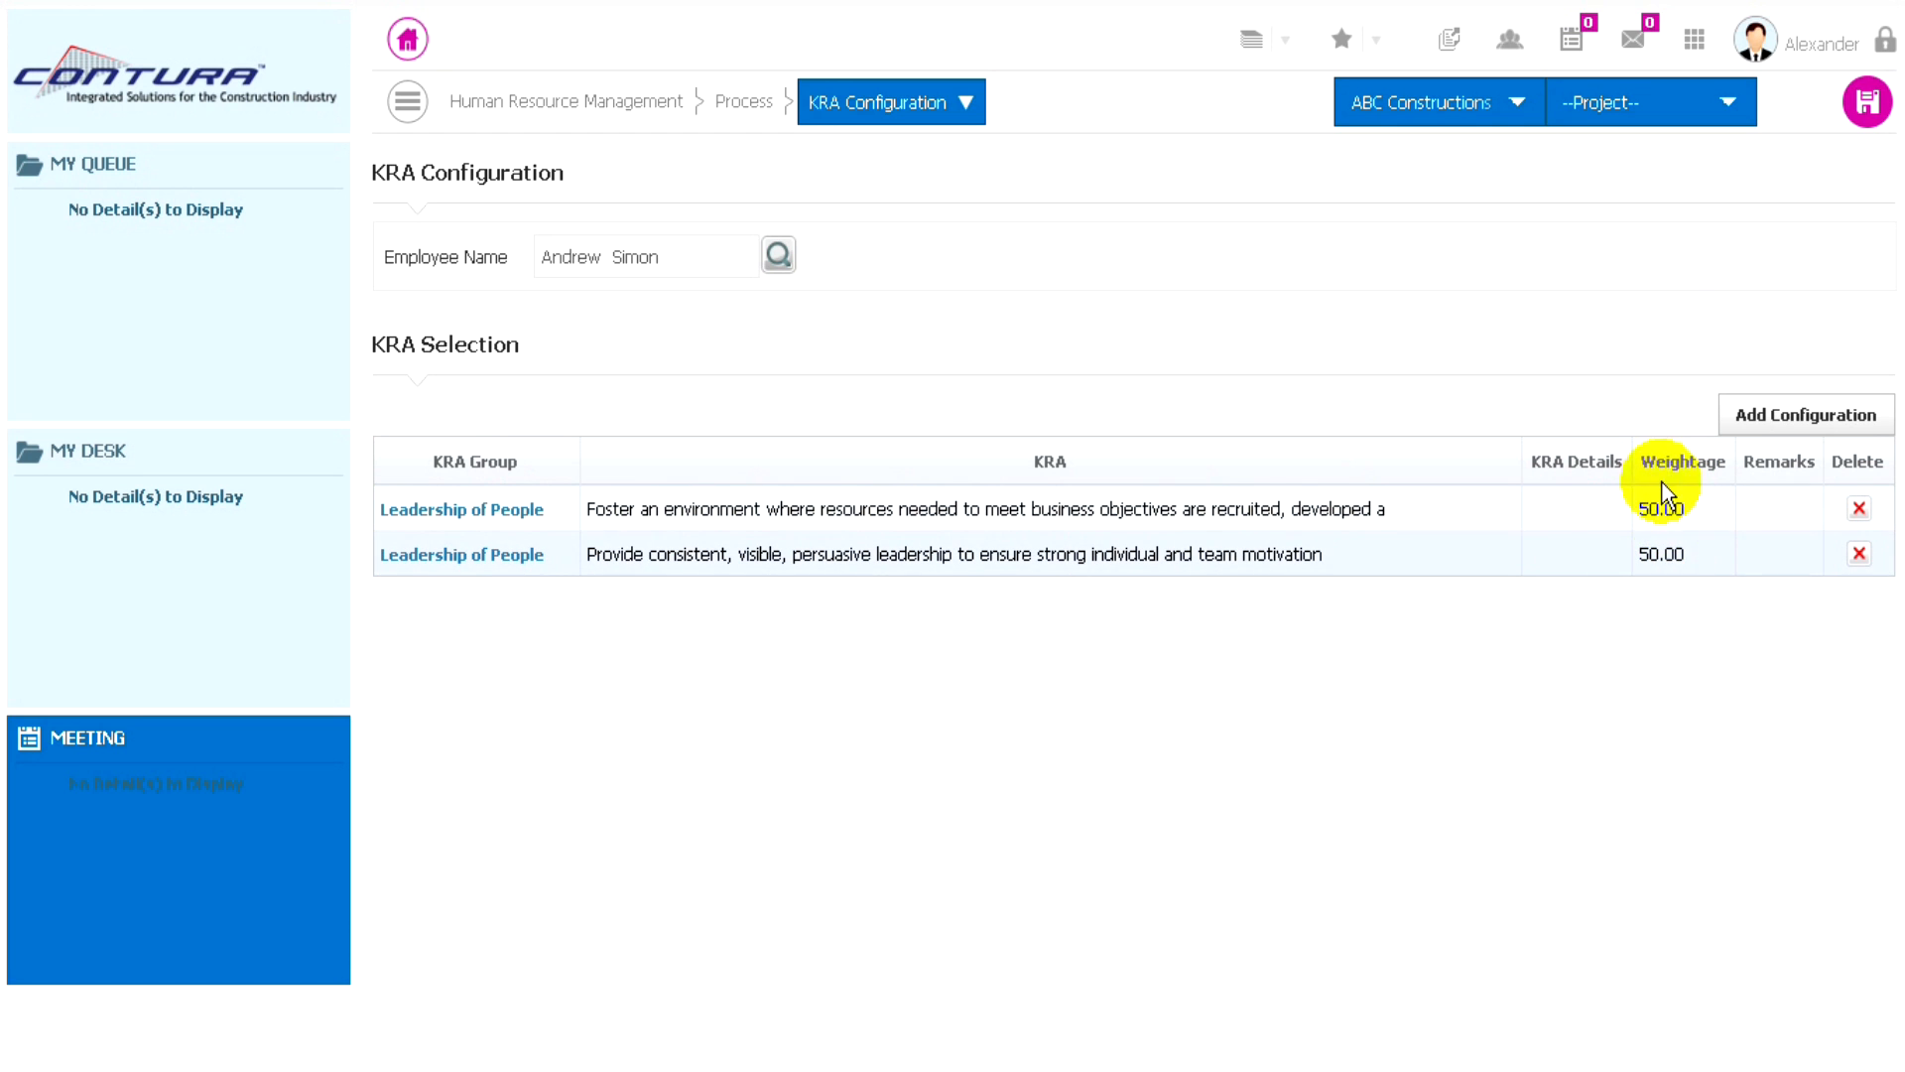
{"action": "left_click", "coordinate": [1870, 111]}
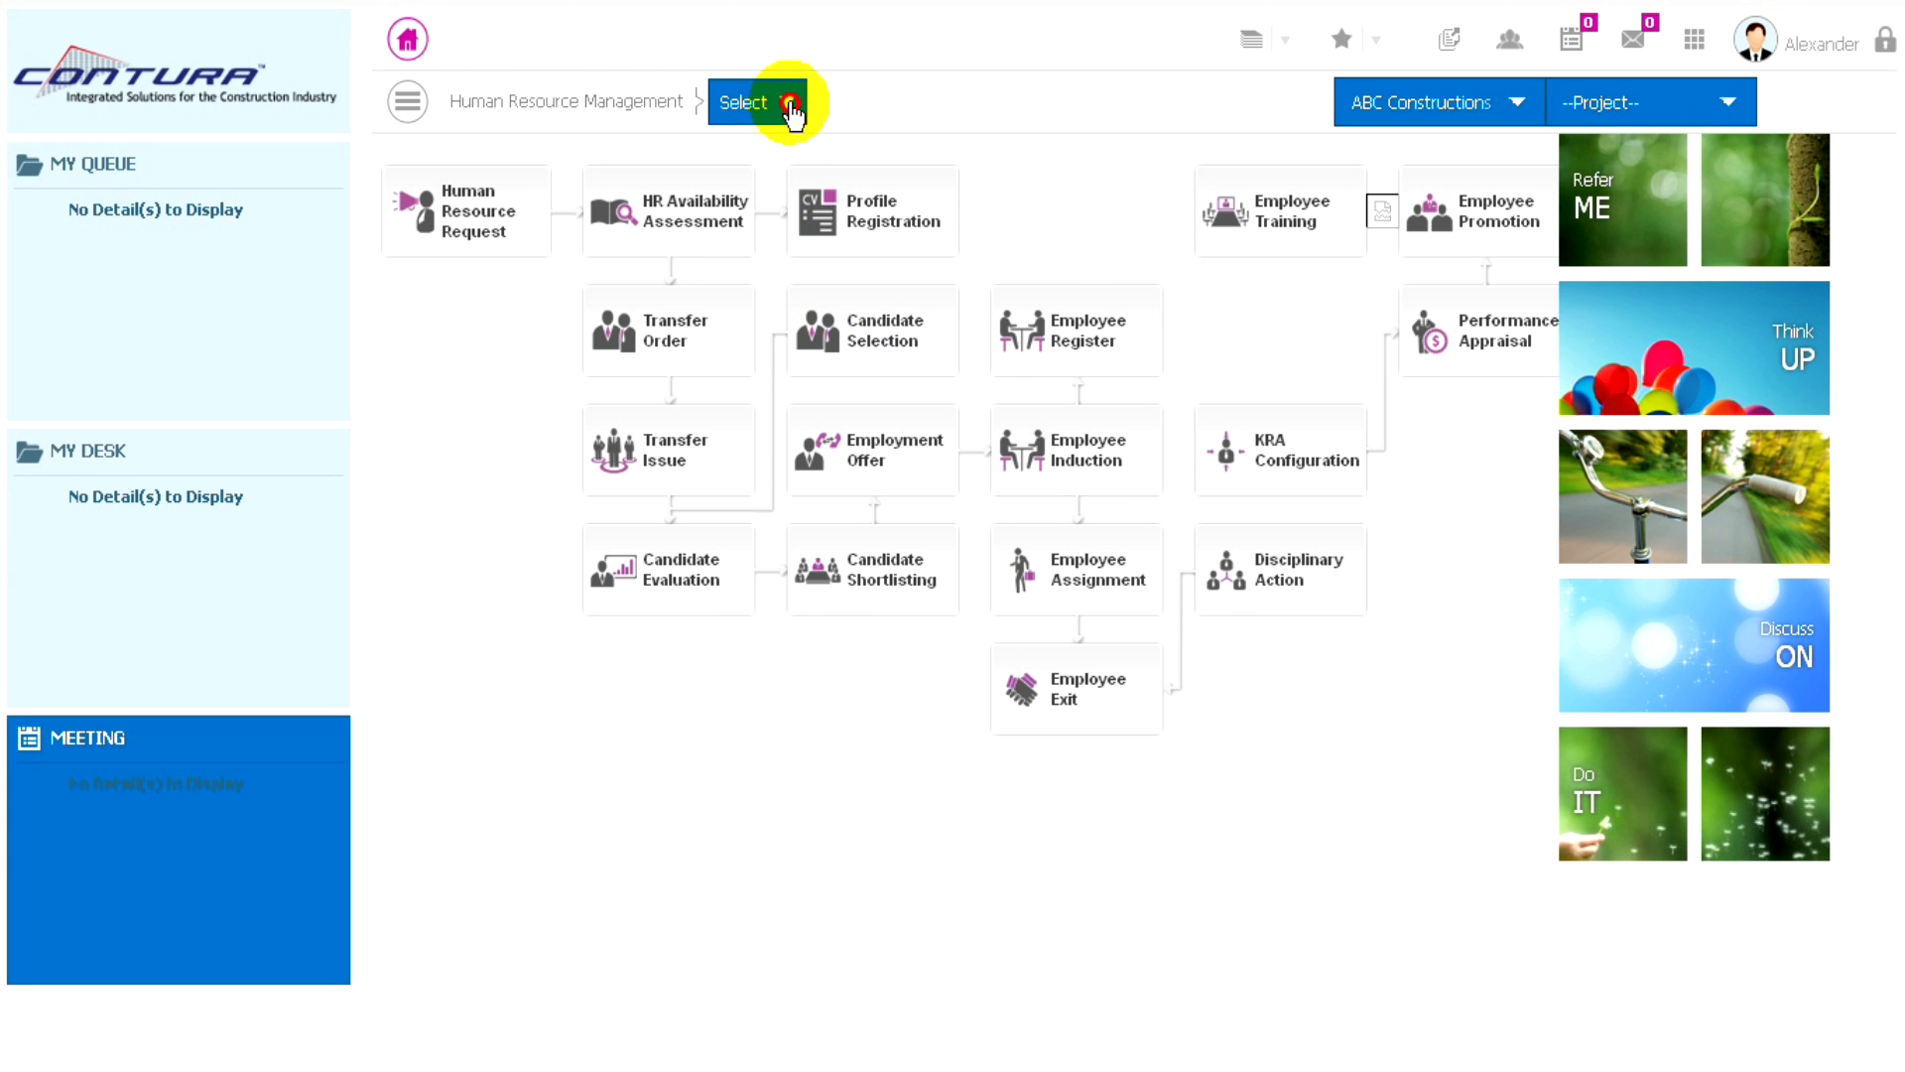
- Start a new Performance Appraisal record and choose the first listed employee for it
{"action": "left_click", "coordinate": [790, 104]}
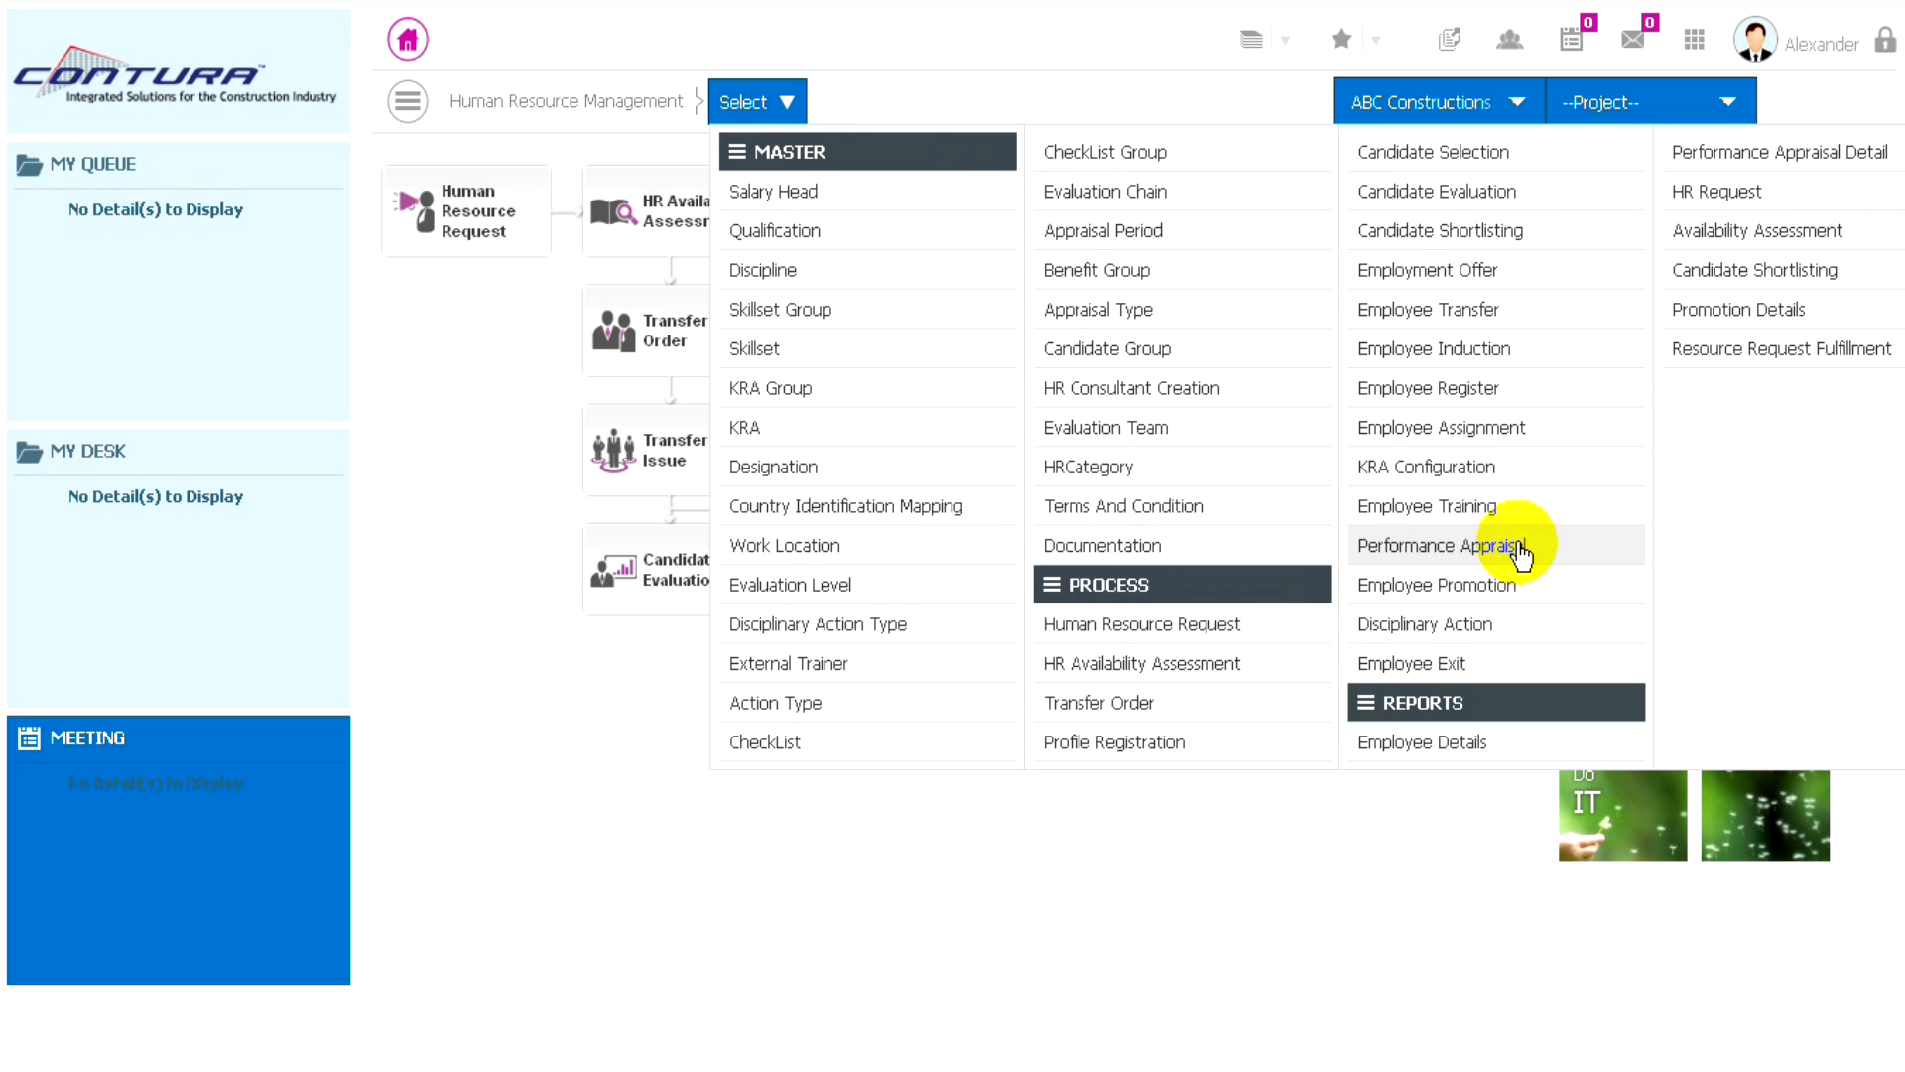
{"action": "left_click", "coordinate": [1449, 548]}
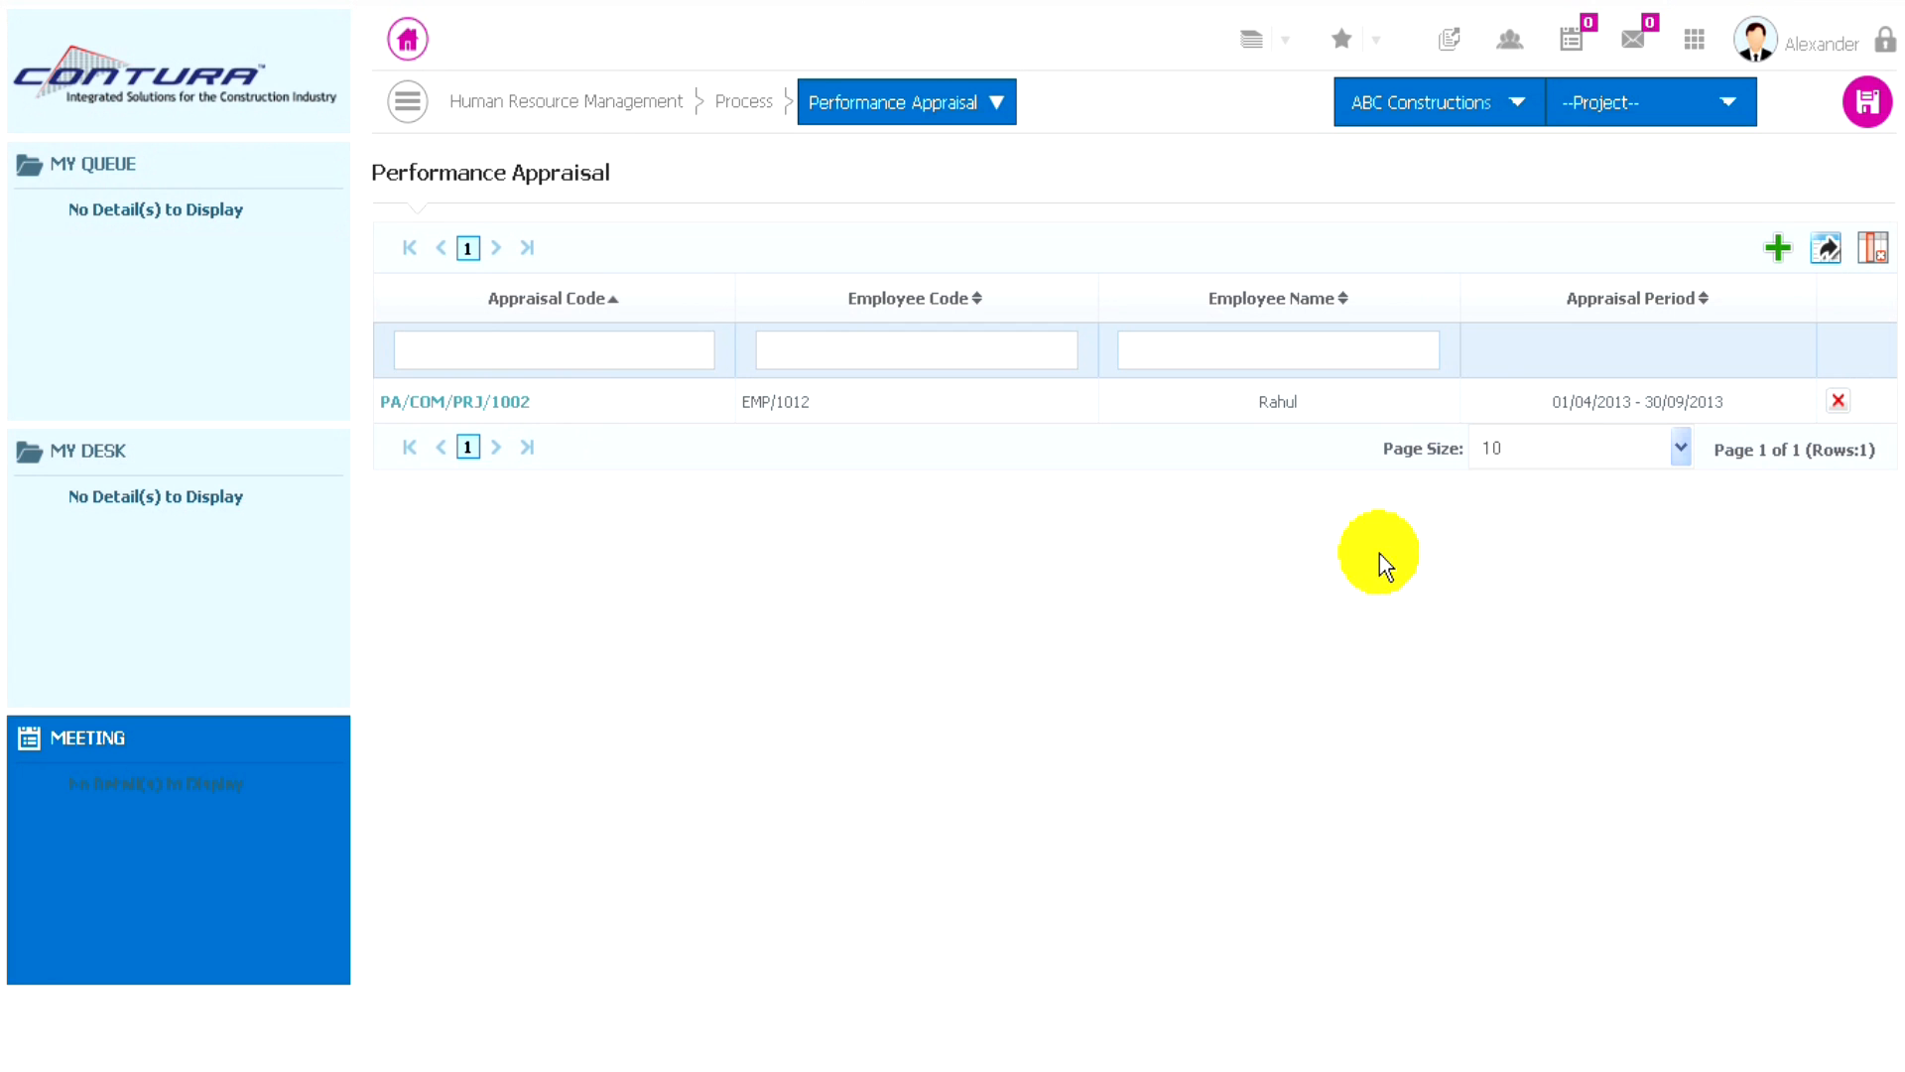
{"action": "left_click", "coordinate": [1778, 248]}
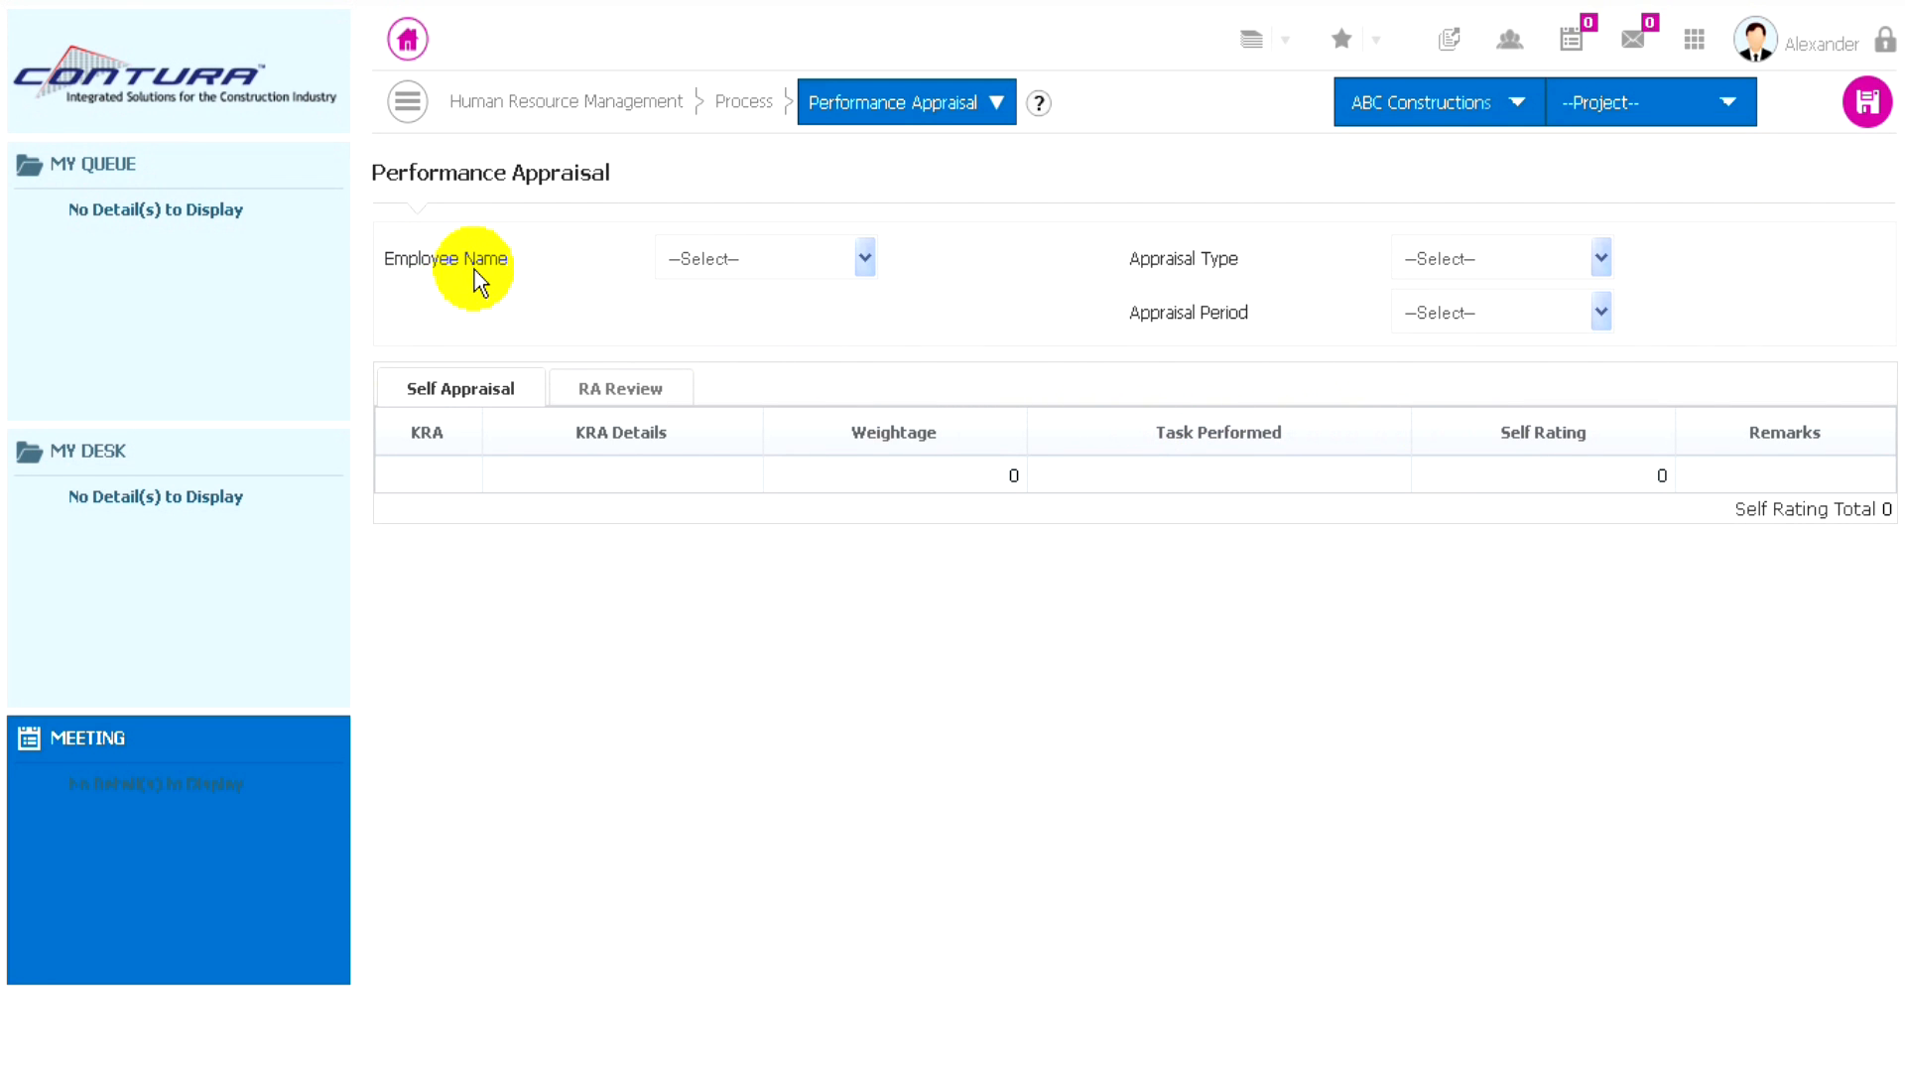
{"action": "left_click", "coordinate": [843, 256]}
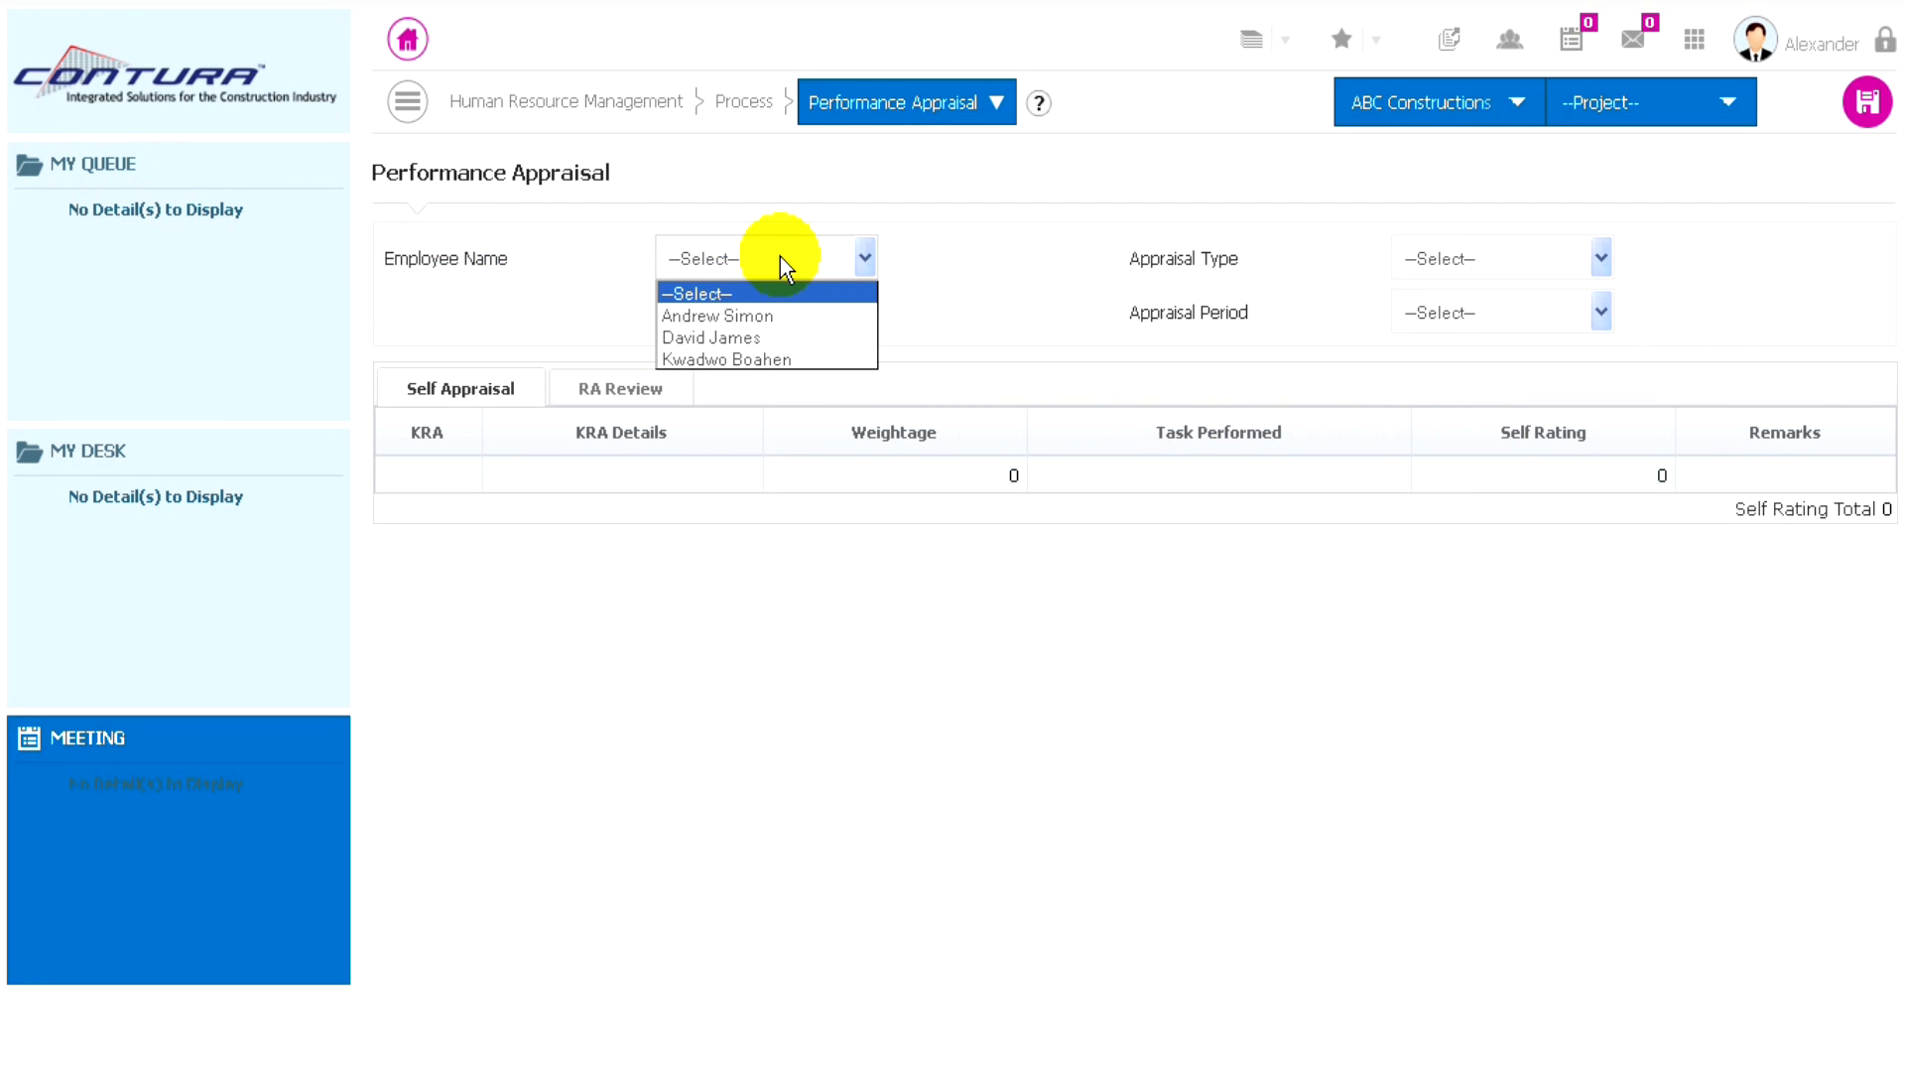
{"action": "left_click", "coordinate": [751, 315]}
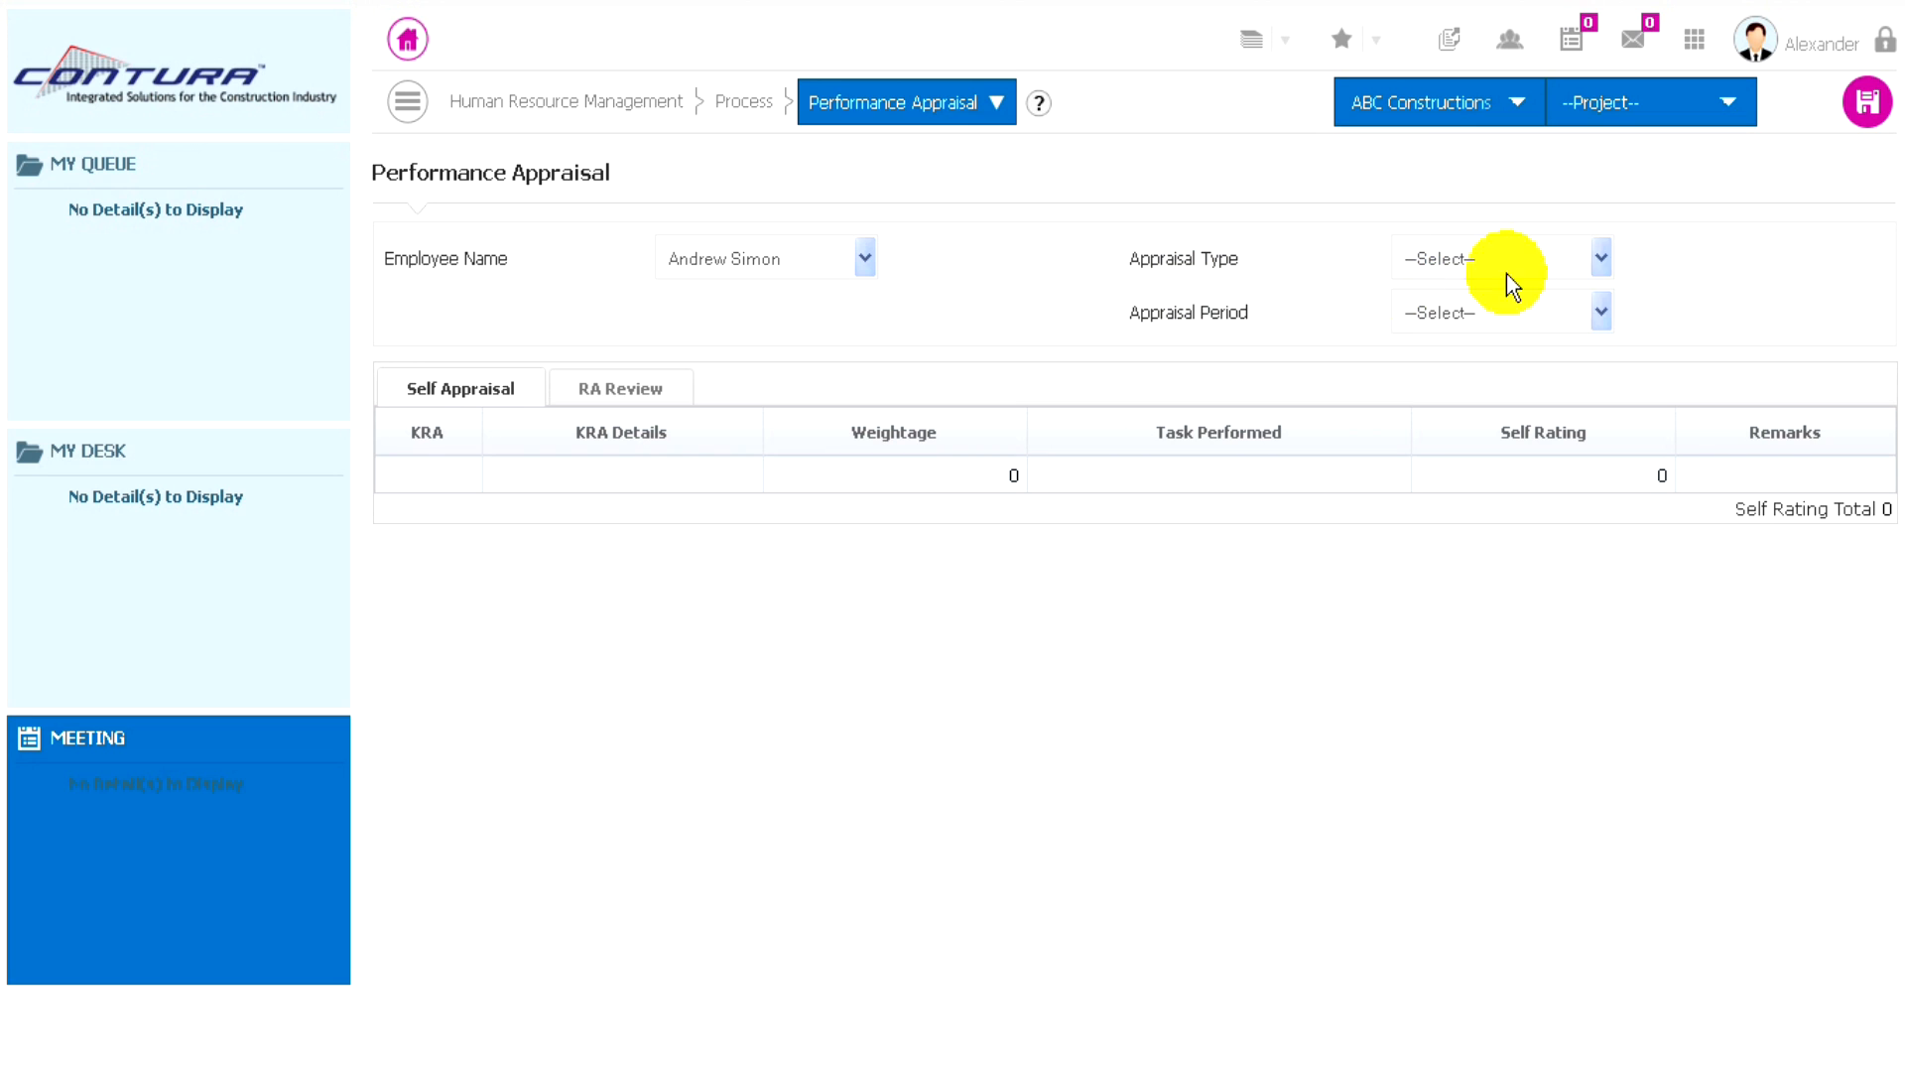
- Set the appraisal type to Regular and the appraisal period to FA 1
{"action": "left_click", "coordinate": [1594, 260]}
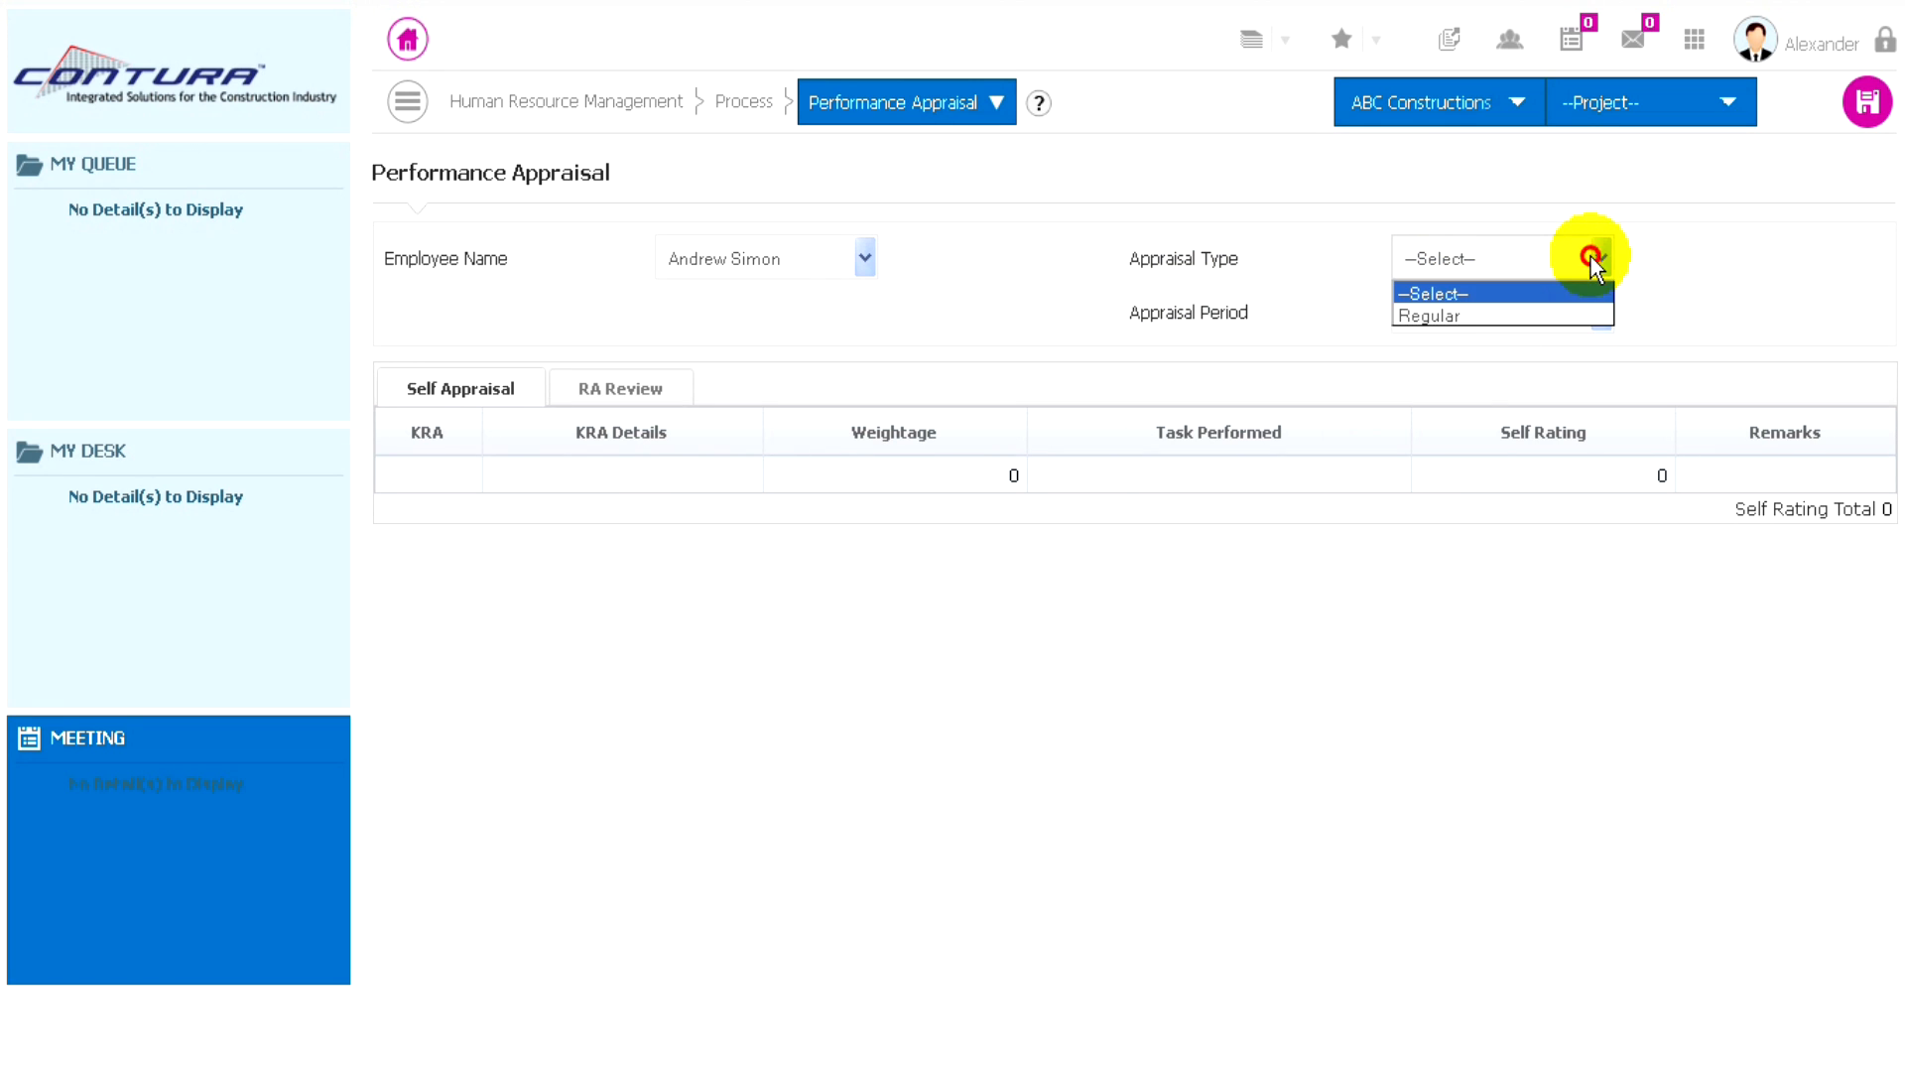
{"action": "left_click", "coordinate": [1448, 315]}
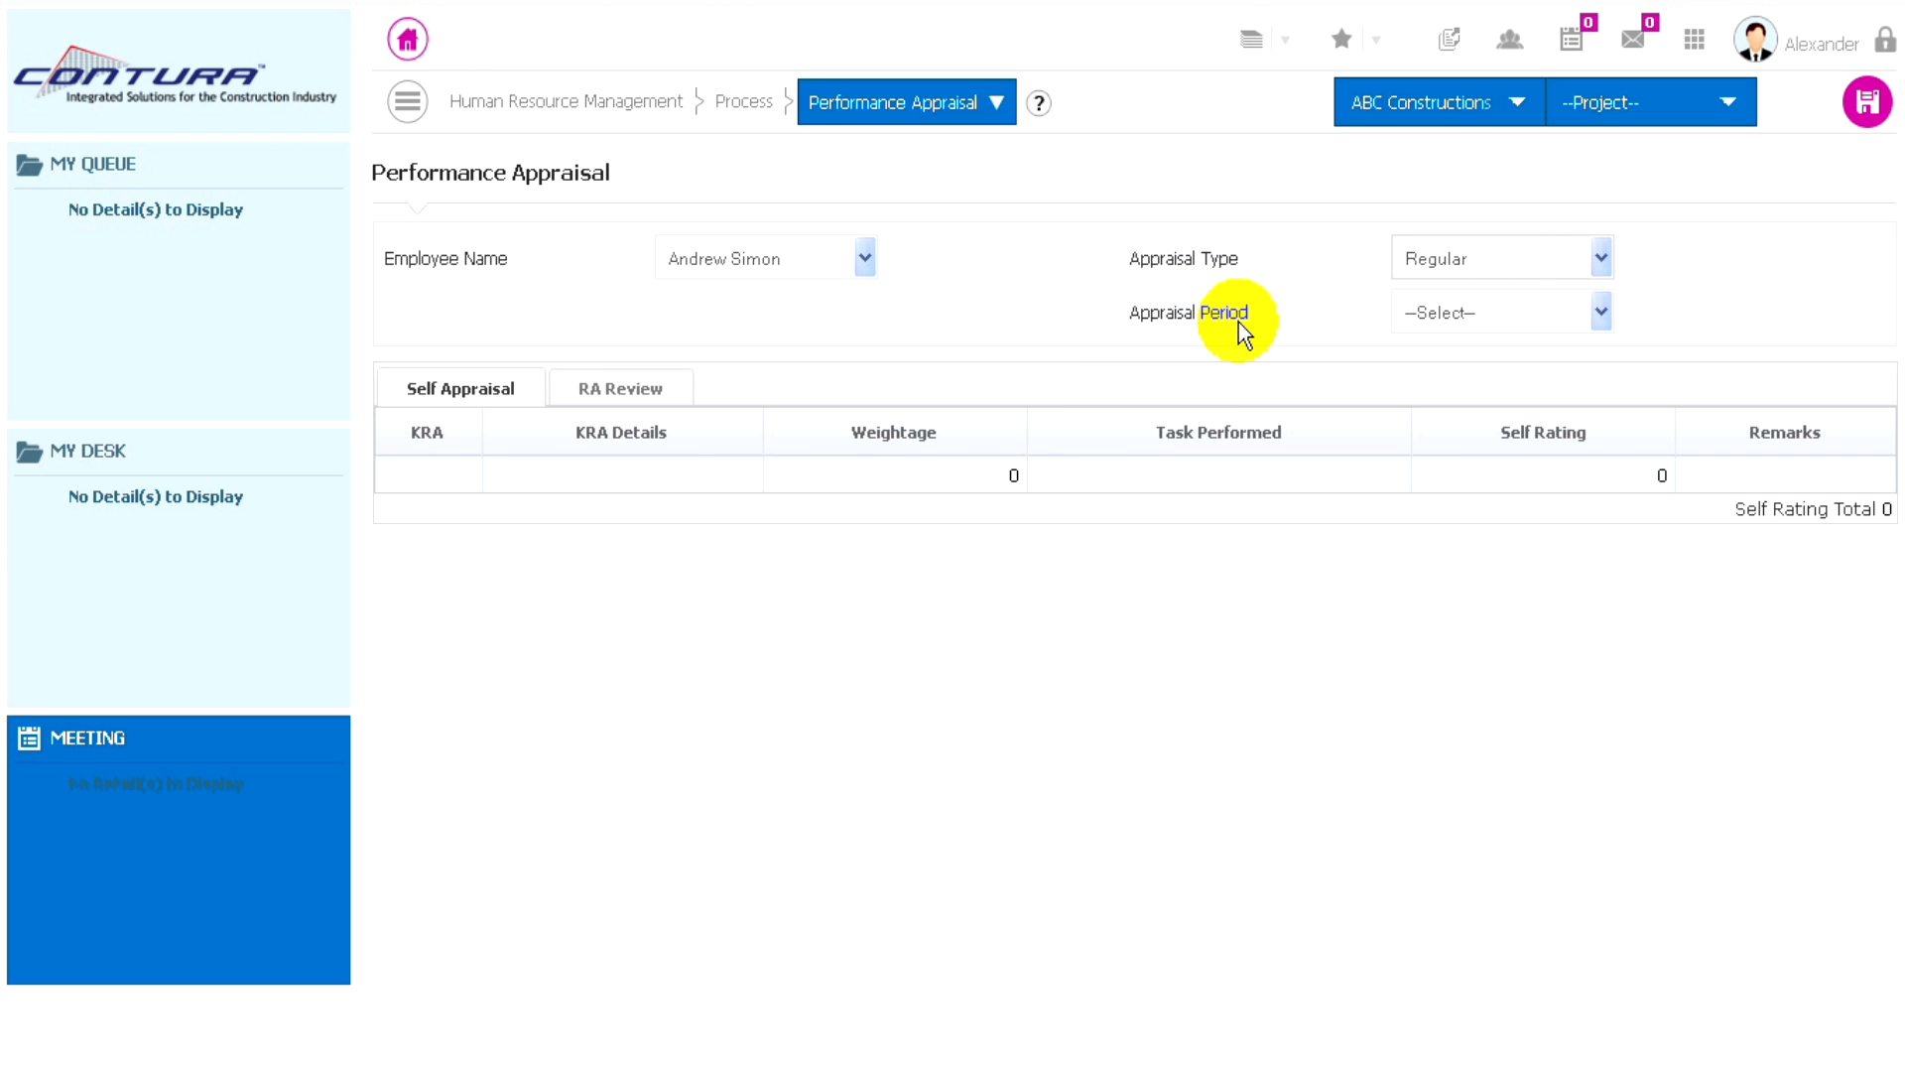
{"action": "left_click", "coordinate": [1510, 316]}
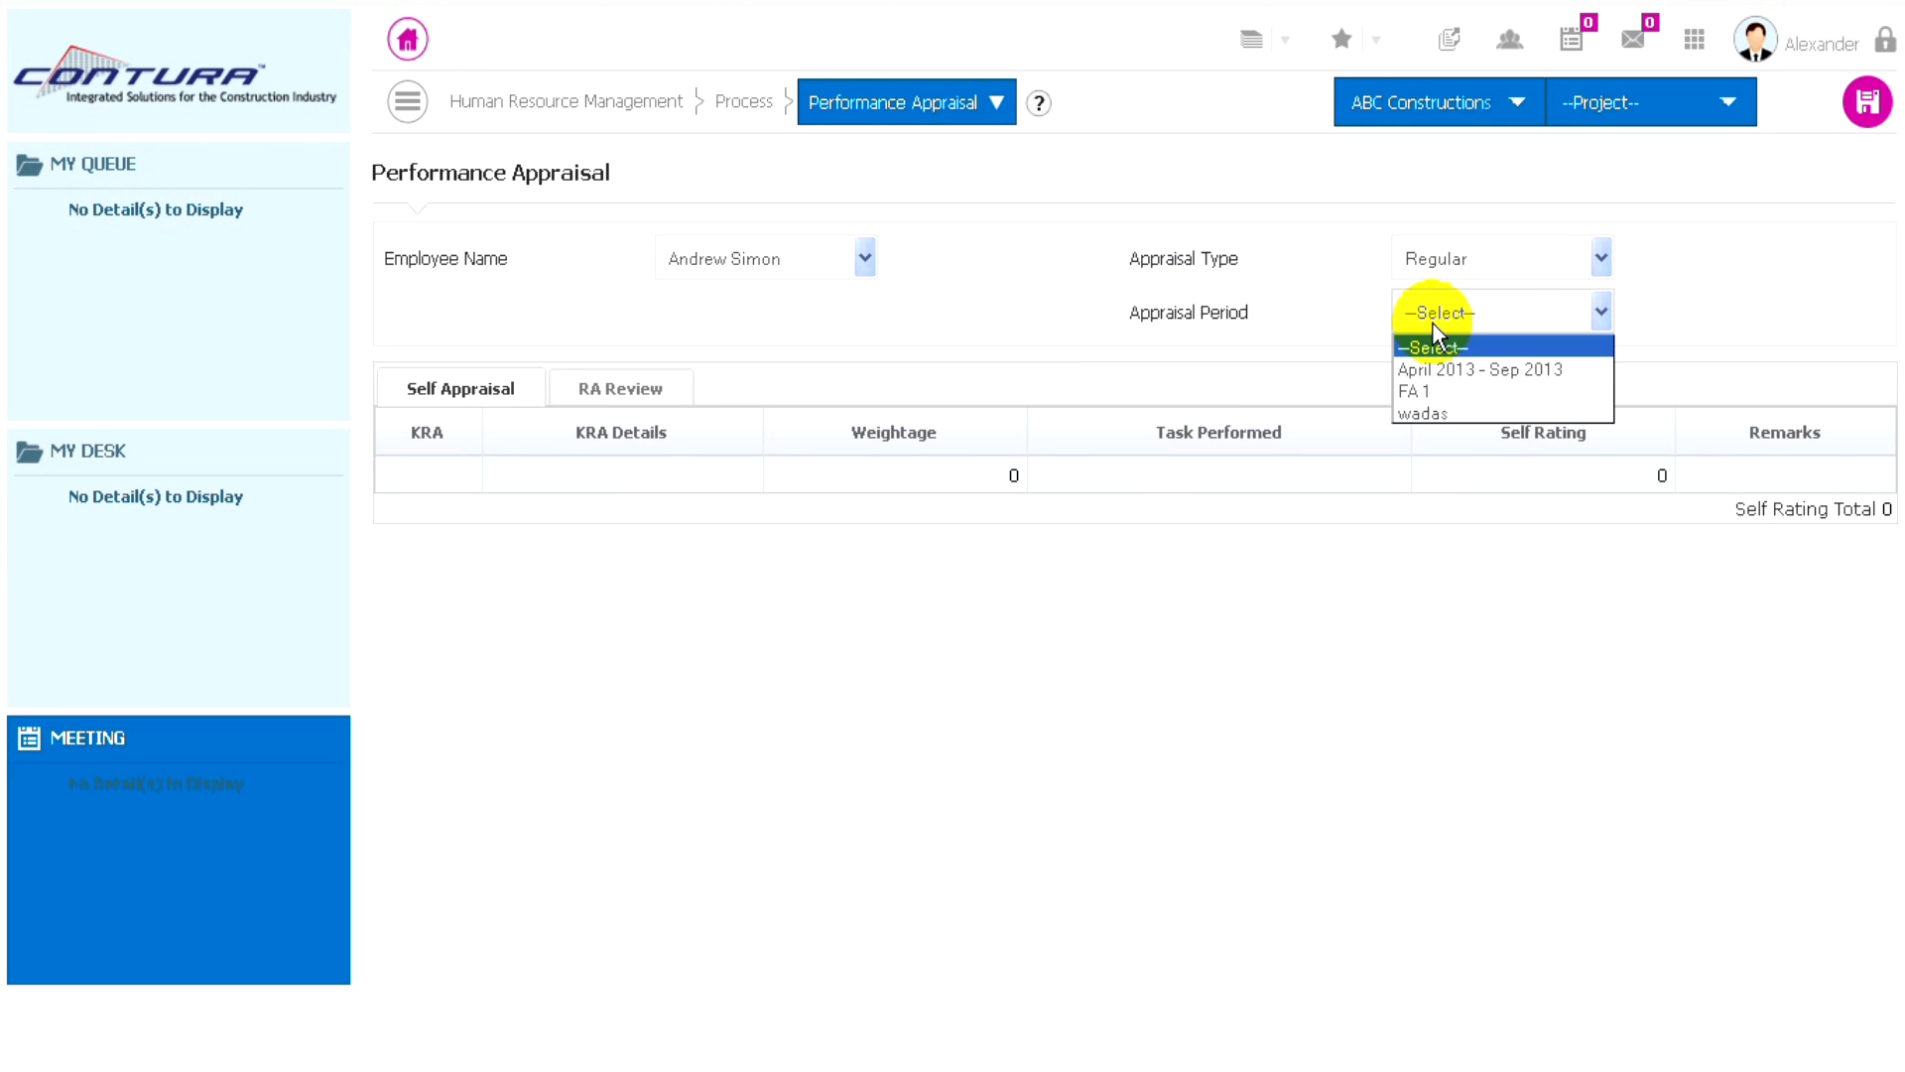
{"action": "left_click", "coordinate": [1421, 390]}
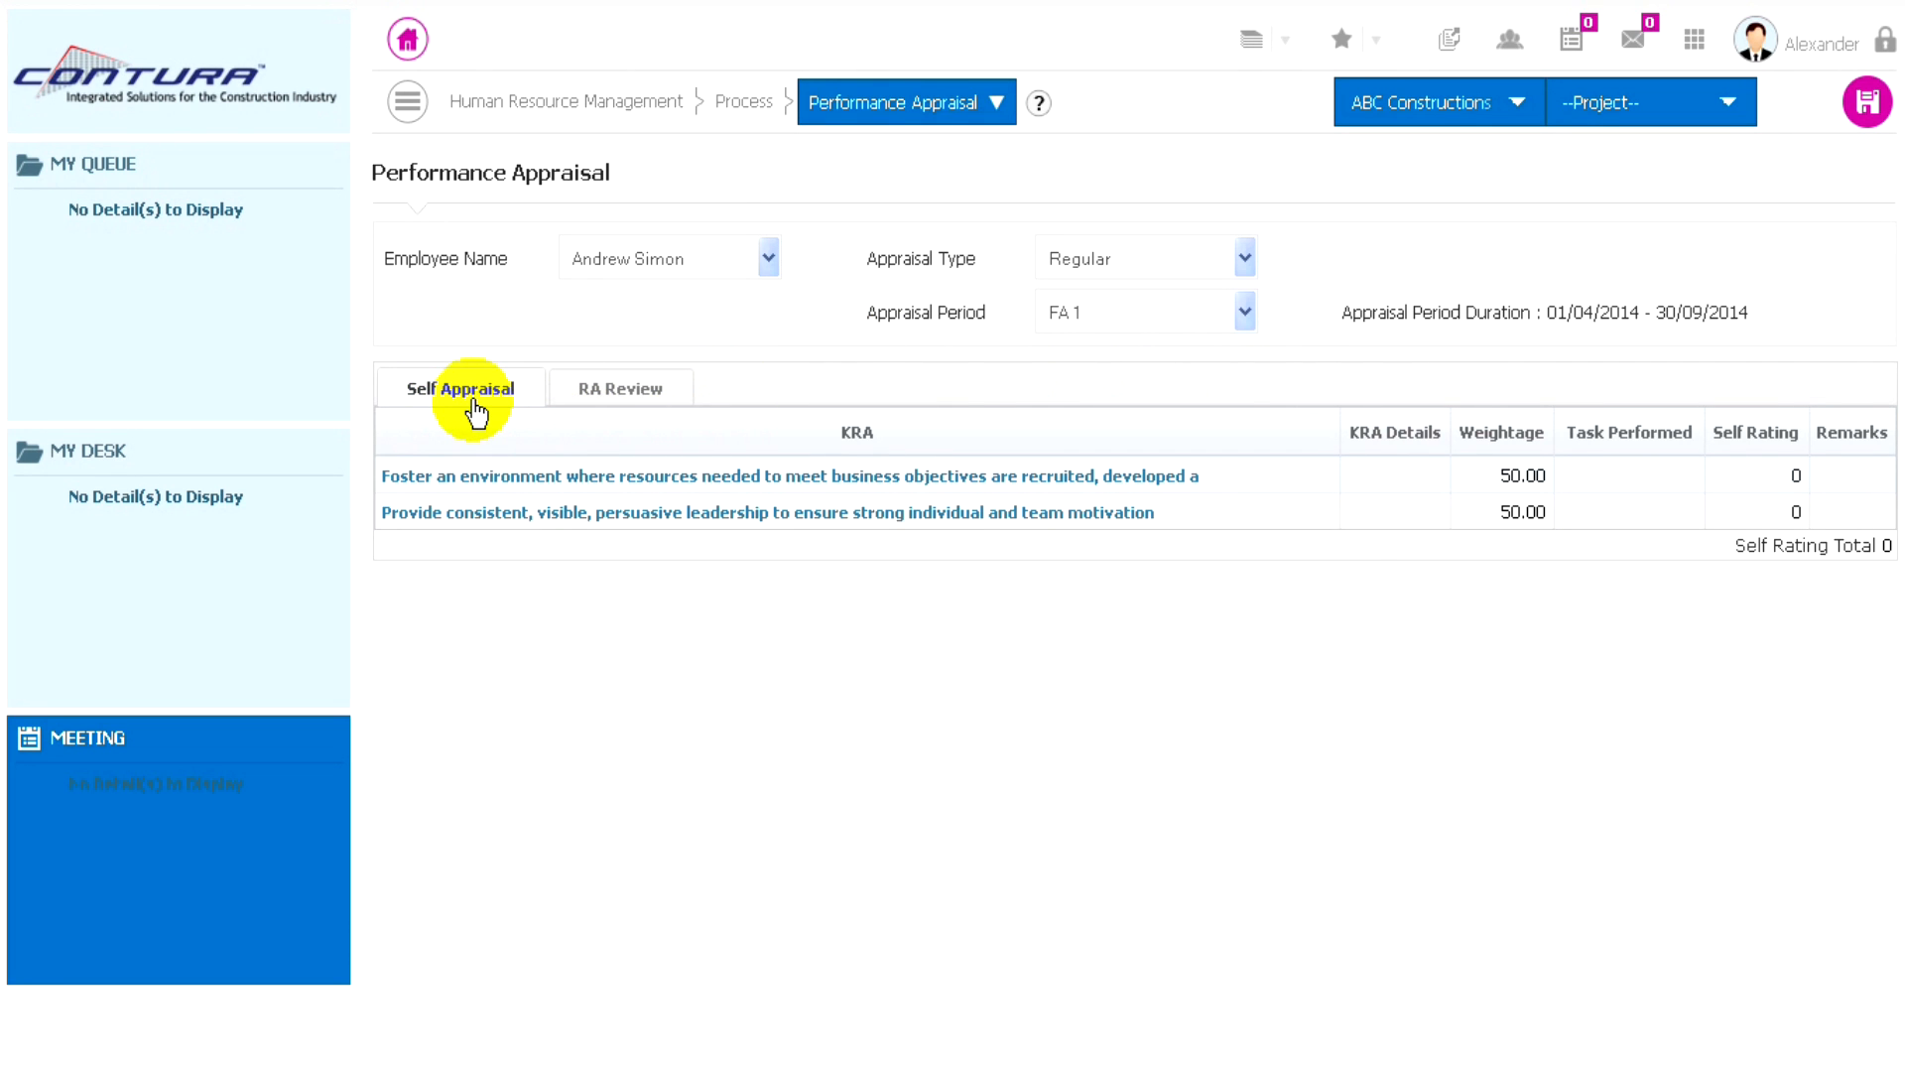
- Give the KRA about fostering an environment where needed resources are recruited a self rating of 7.00
{"action": "left_click", "coordinate": [863, 474]}
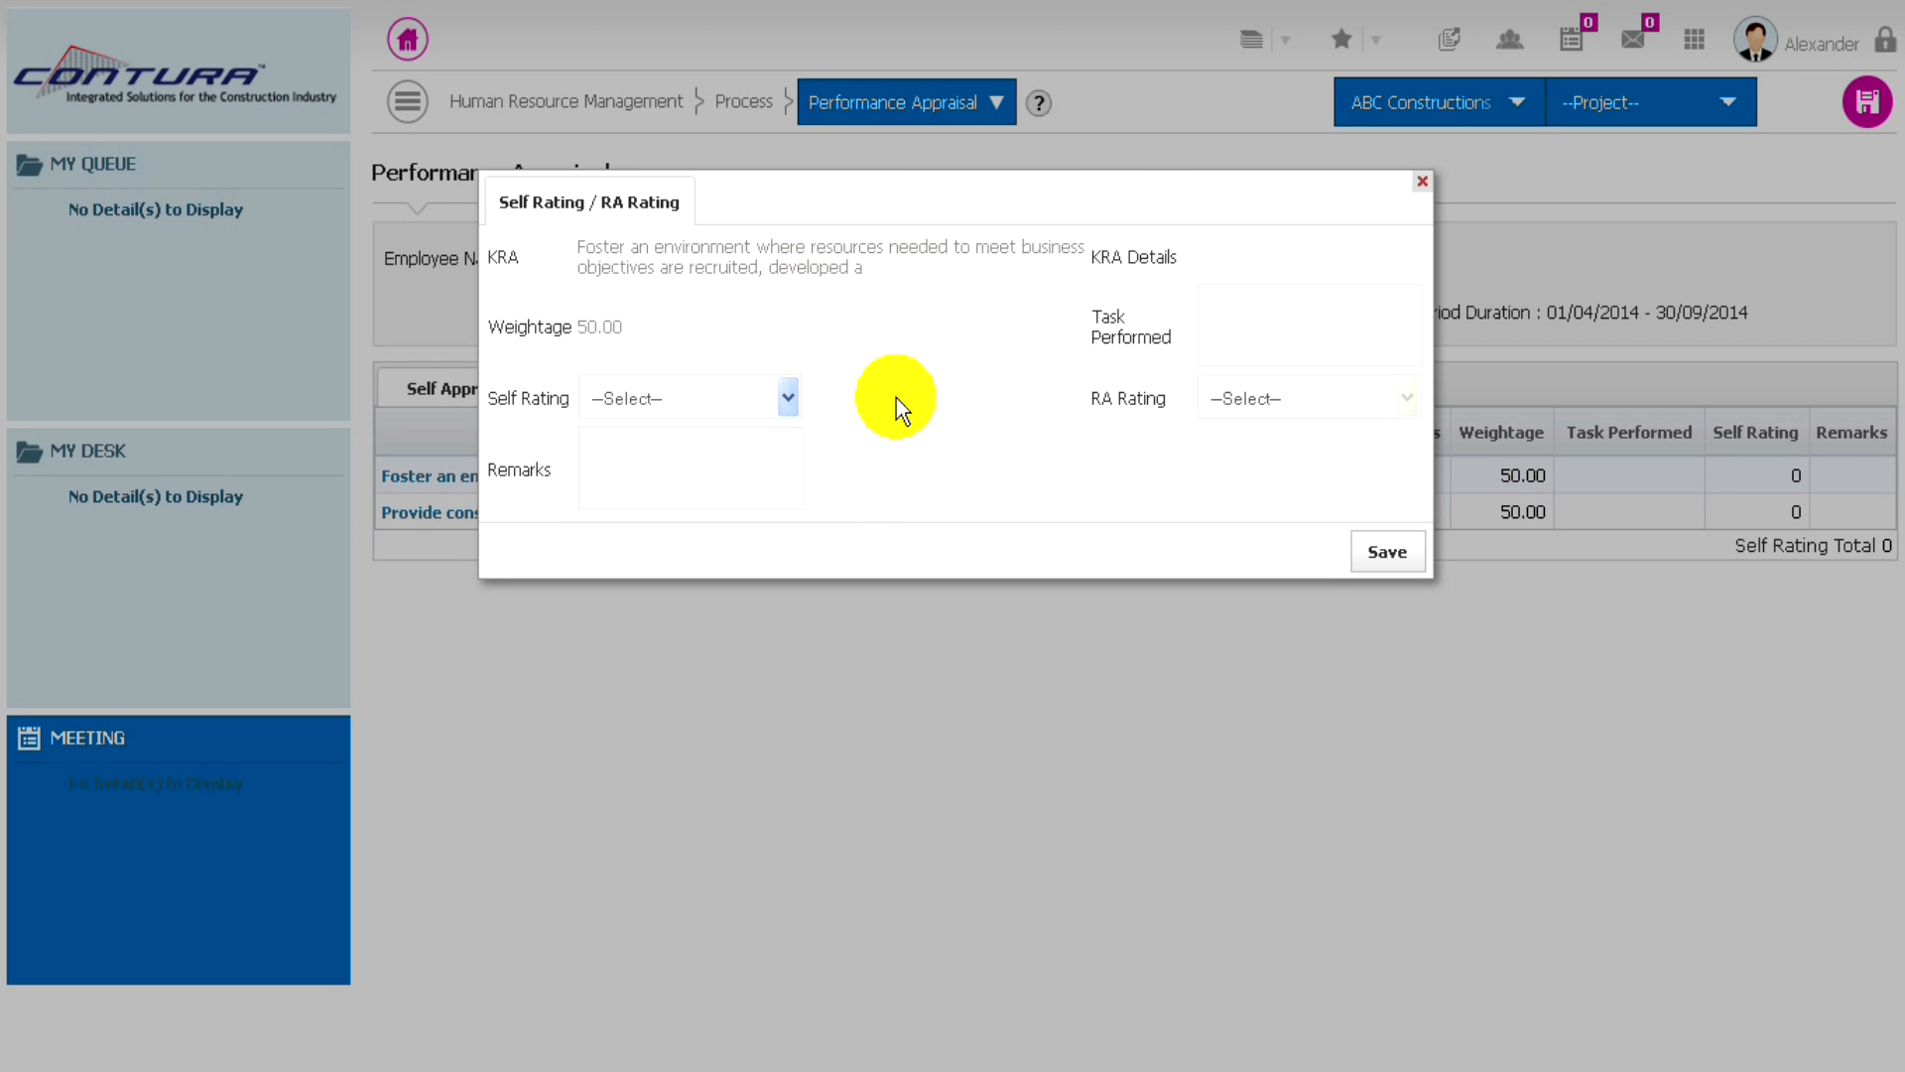
{"action": "left_click", "coordinate": [729, 401]}
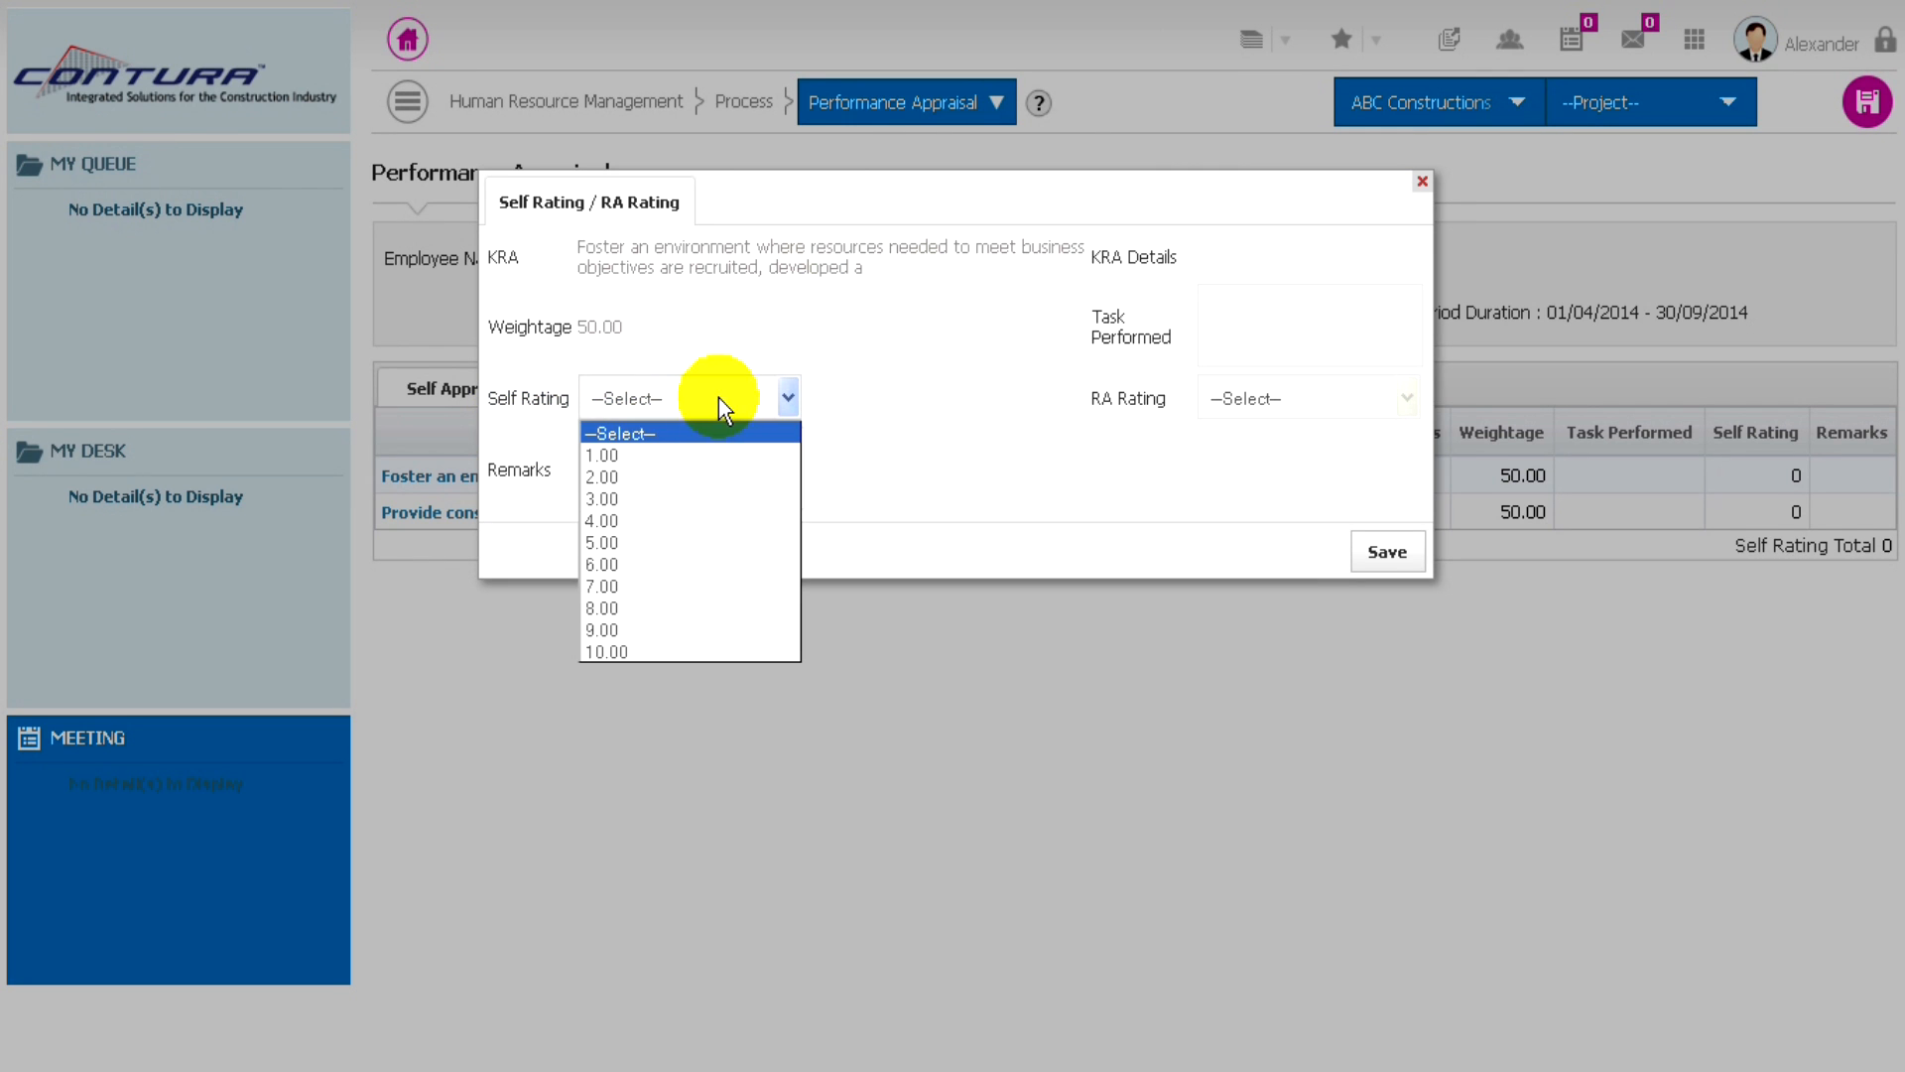
{"action": "left_click", "coordinate": [616, 586]}
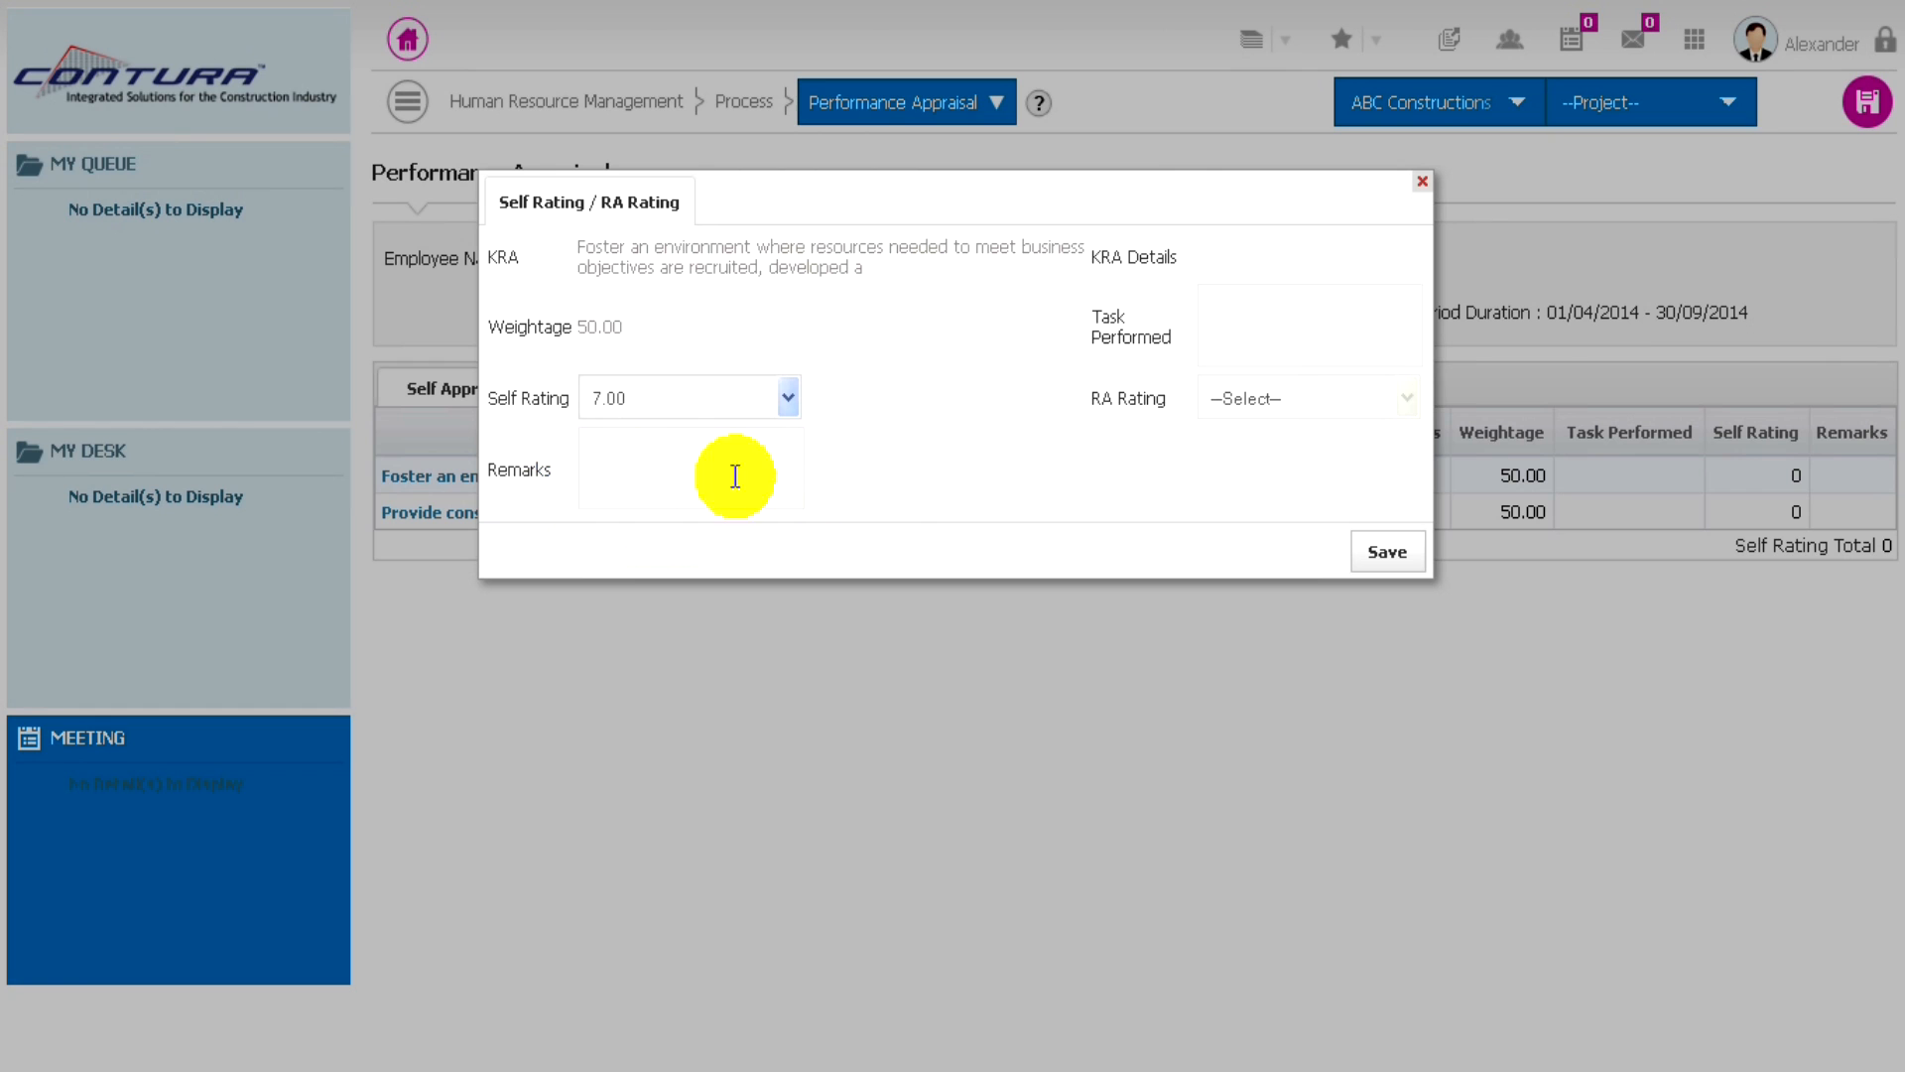
- Enter "Meet the business Objectives. Demo presentations and Demonstrations" as the task performed and save the KRA's self rating
{"action": "left_click", "coordinate": [1235, 303]}
{"action": "type", "text": "Meet thge"}
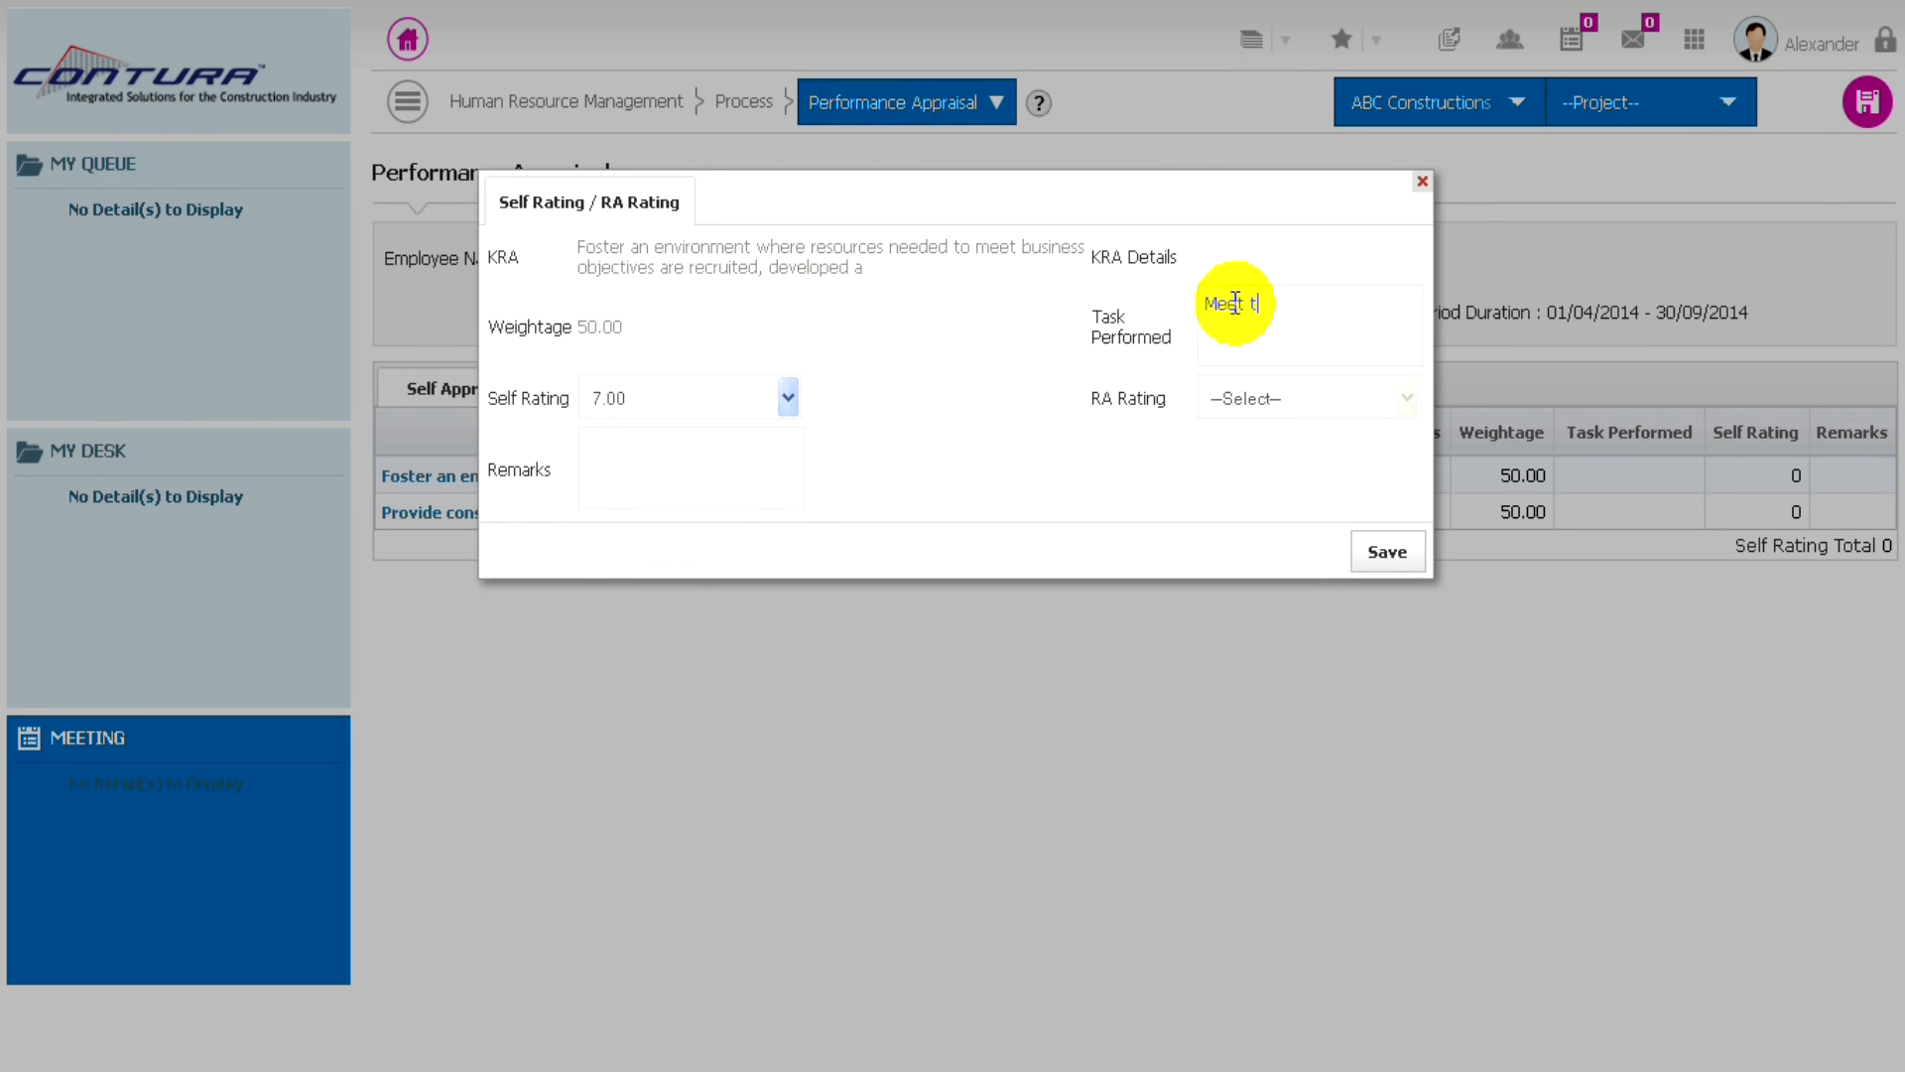
{"action": "key", "text": "BackSpace"}
{"action": "key", "text": "BackSpace"}
{"action": "type", "text": "e business Objectives. Demo presentat"}
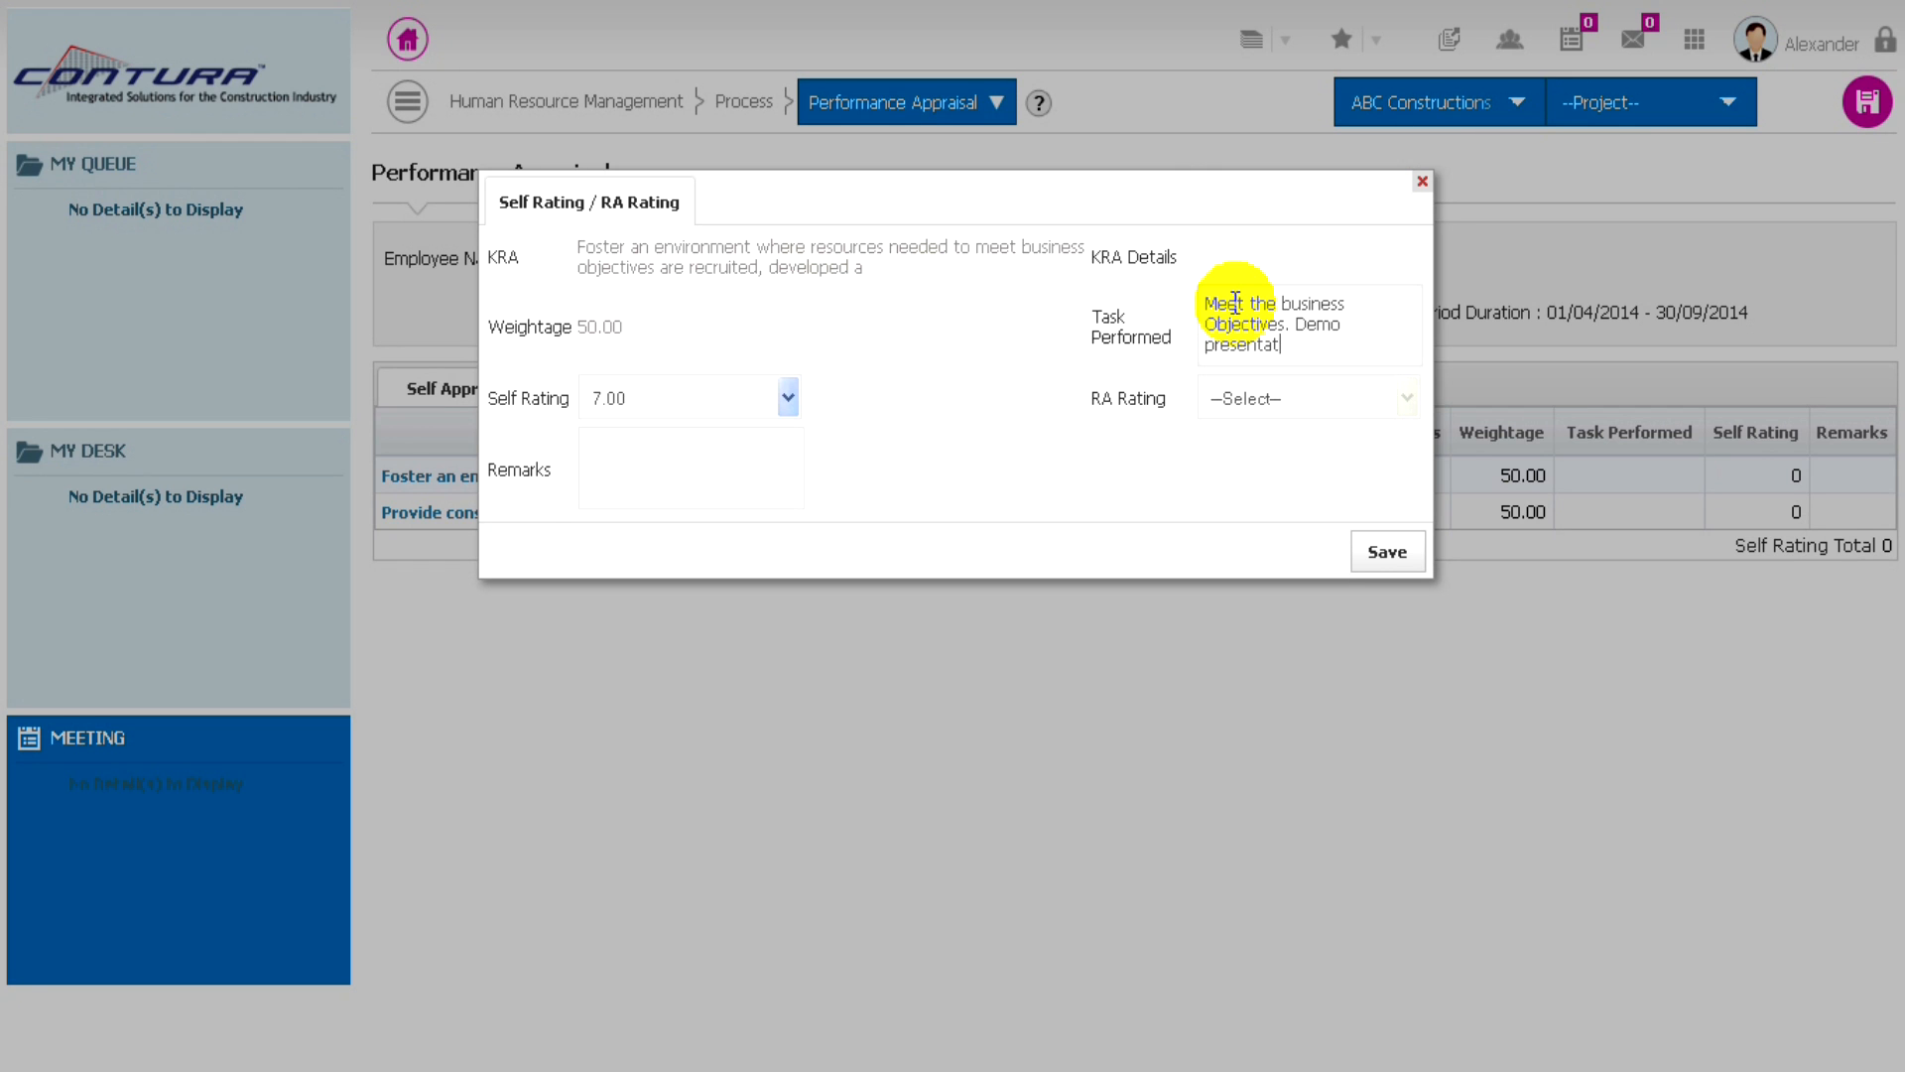
{"action": "type", "text": "ionsand"}
{"action": "key", "text": "Left"}
{"action": "key", "text": "Left"}
{"action": "key", "text": "End"}
{"action": "type", "text": "Demonstrations"}
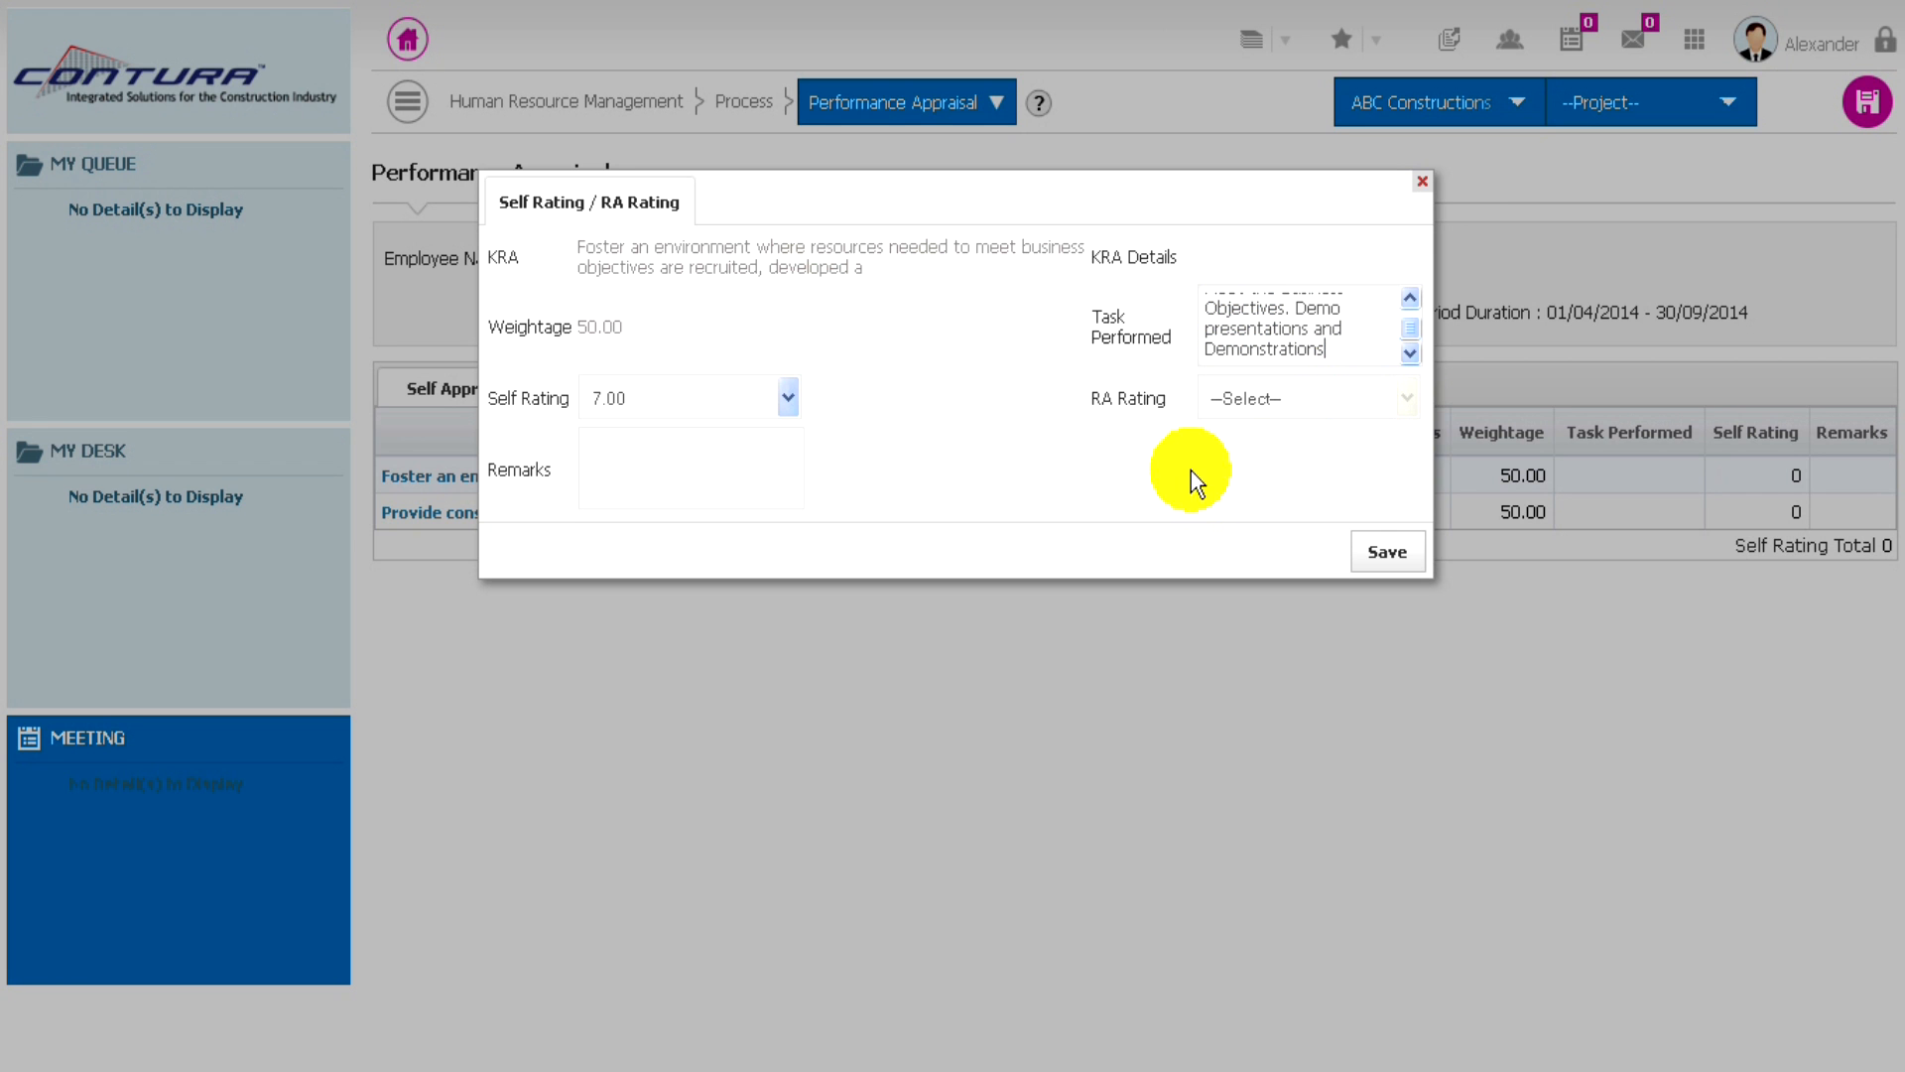
{"action": "left_click", "coordinate": [1387, 554]}
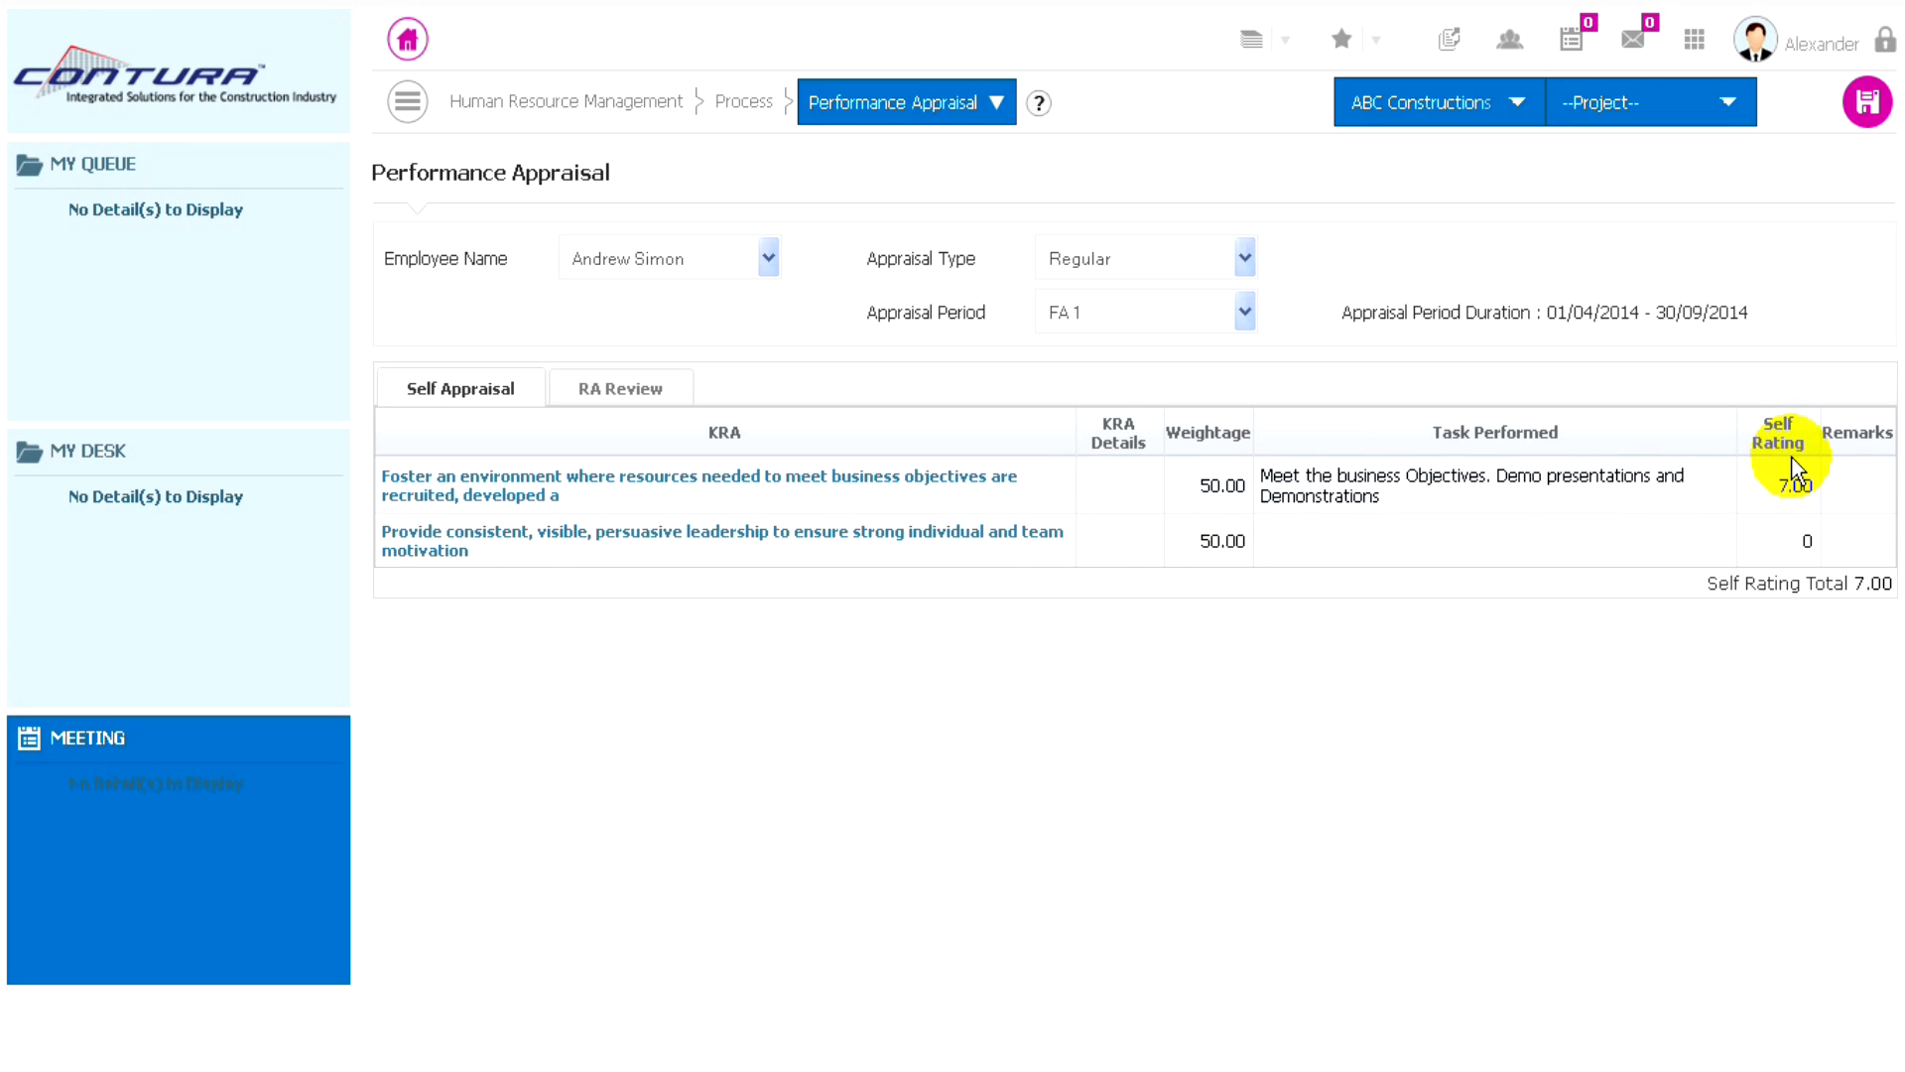
- Give the KRA about consistent, visible, persuasive leadership a self rating of 7.00
{"action": "left_click", "coordinate": [483, 544]}
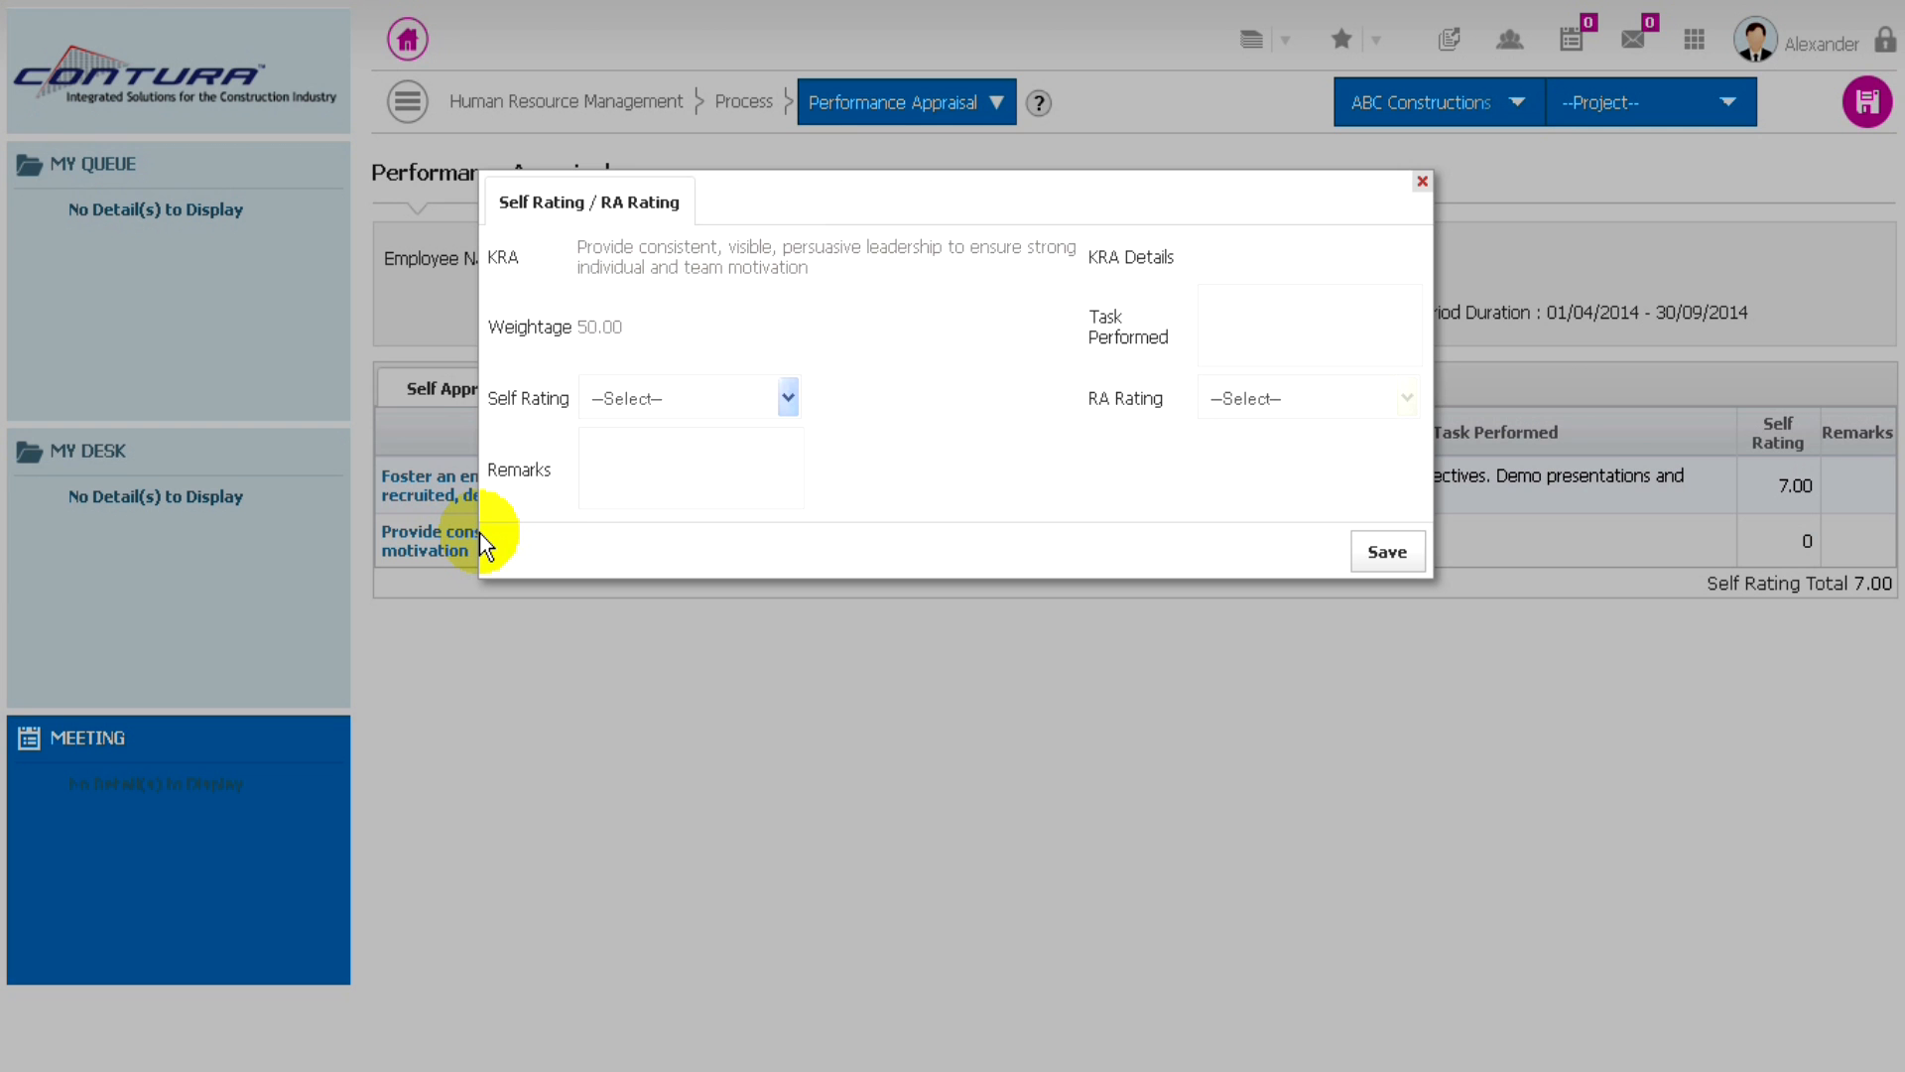
{"action": "left_click", "coordinate": [687, 402]}
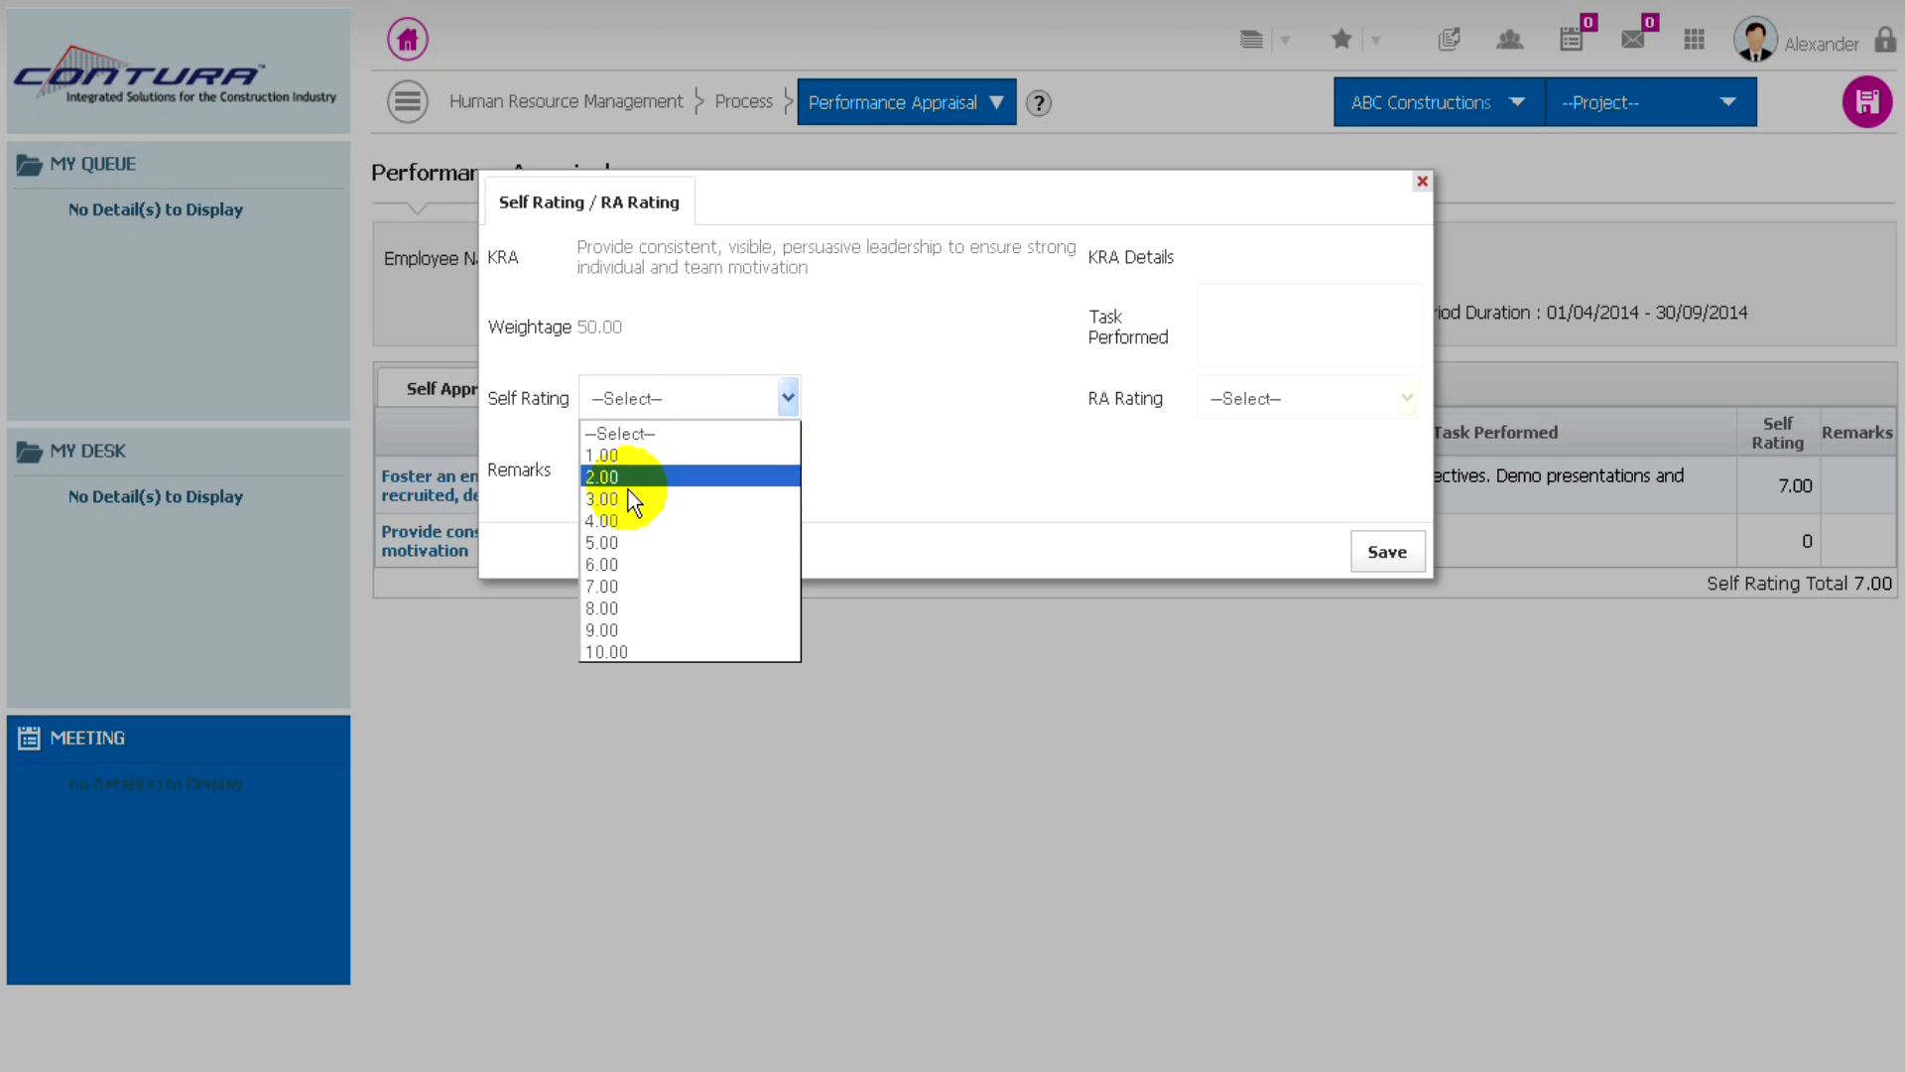
{"action": "left_click", "coordinate": [605, 584]}
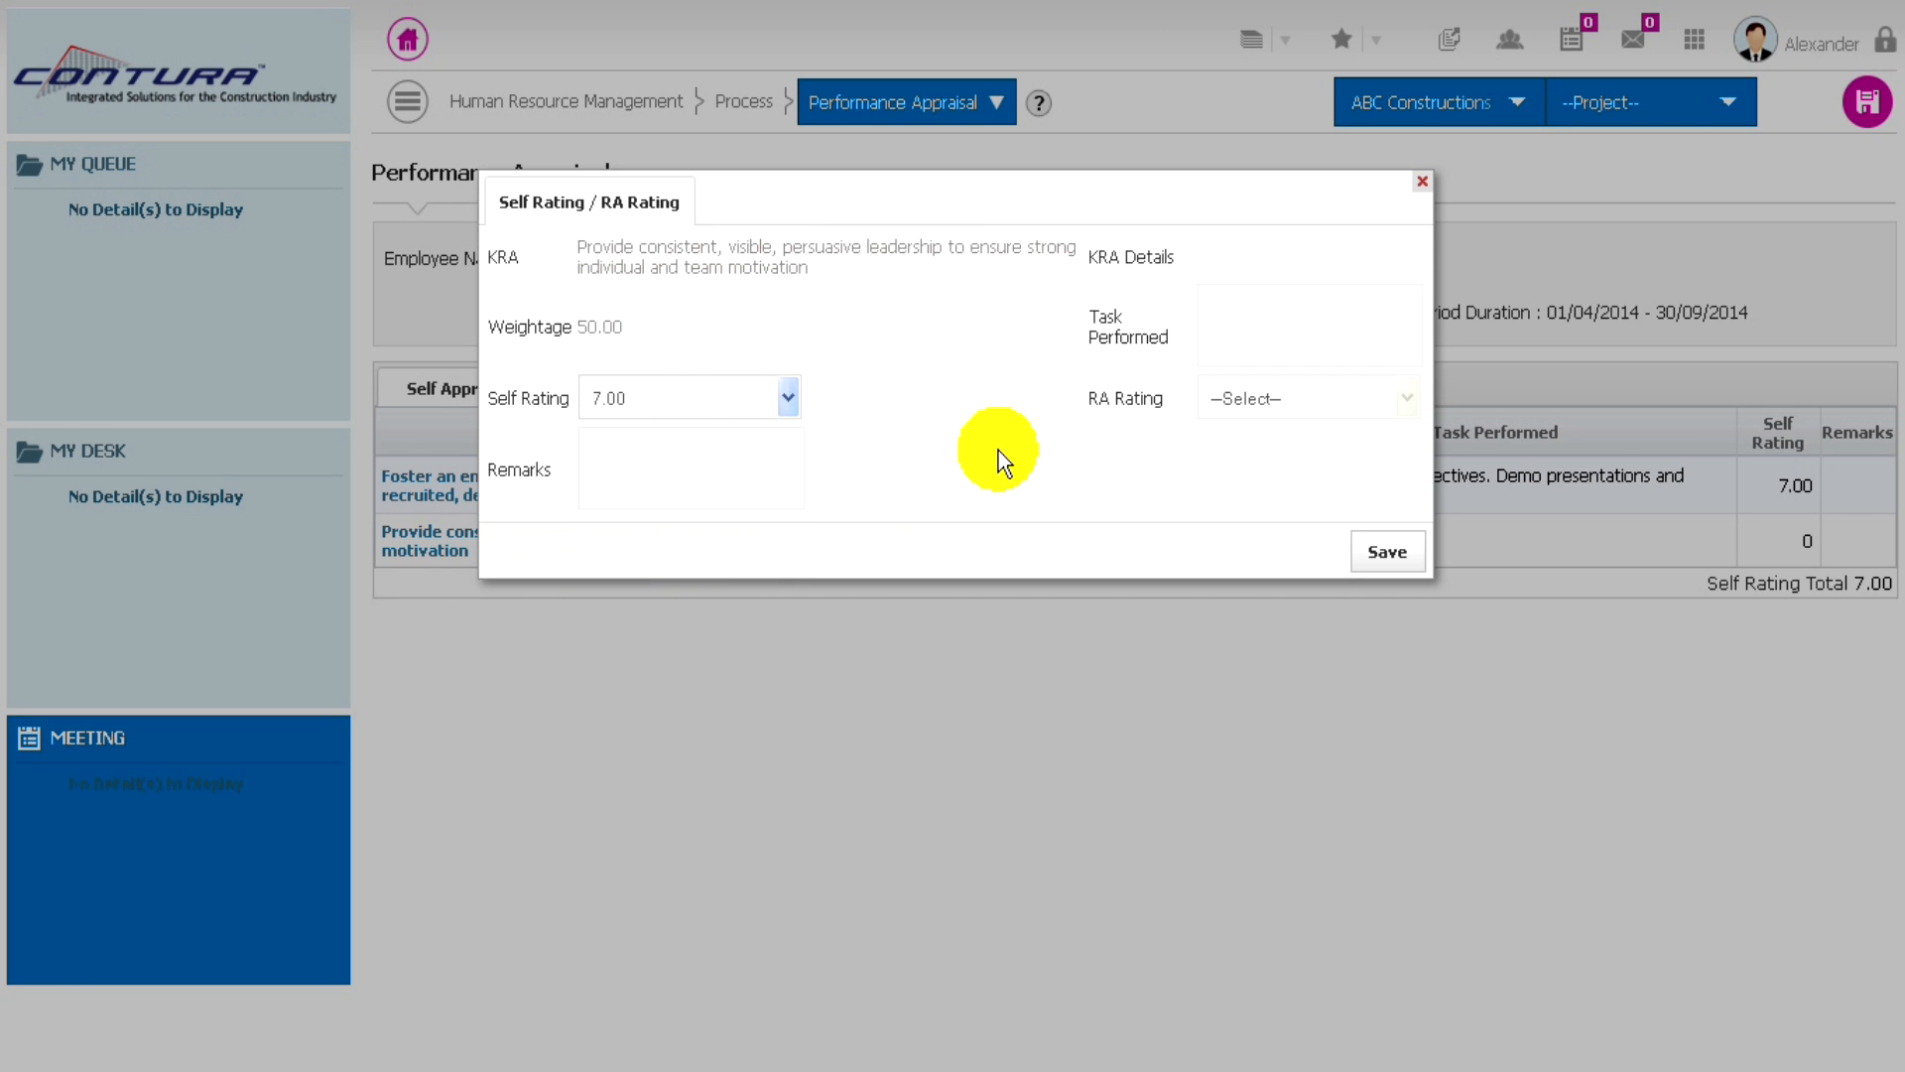
- Enter "Meet the Business Objectives" as the leadership KRA's task performed, then save its self rating and the appraisal record
{"action": "left_click", "coordinate": [1241, 321]}
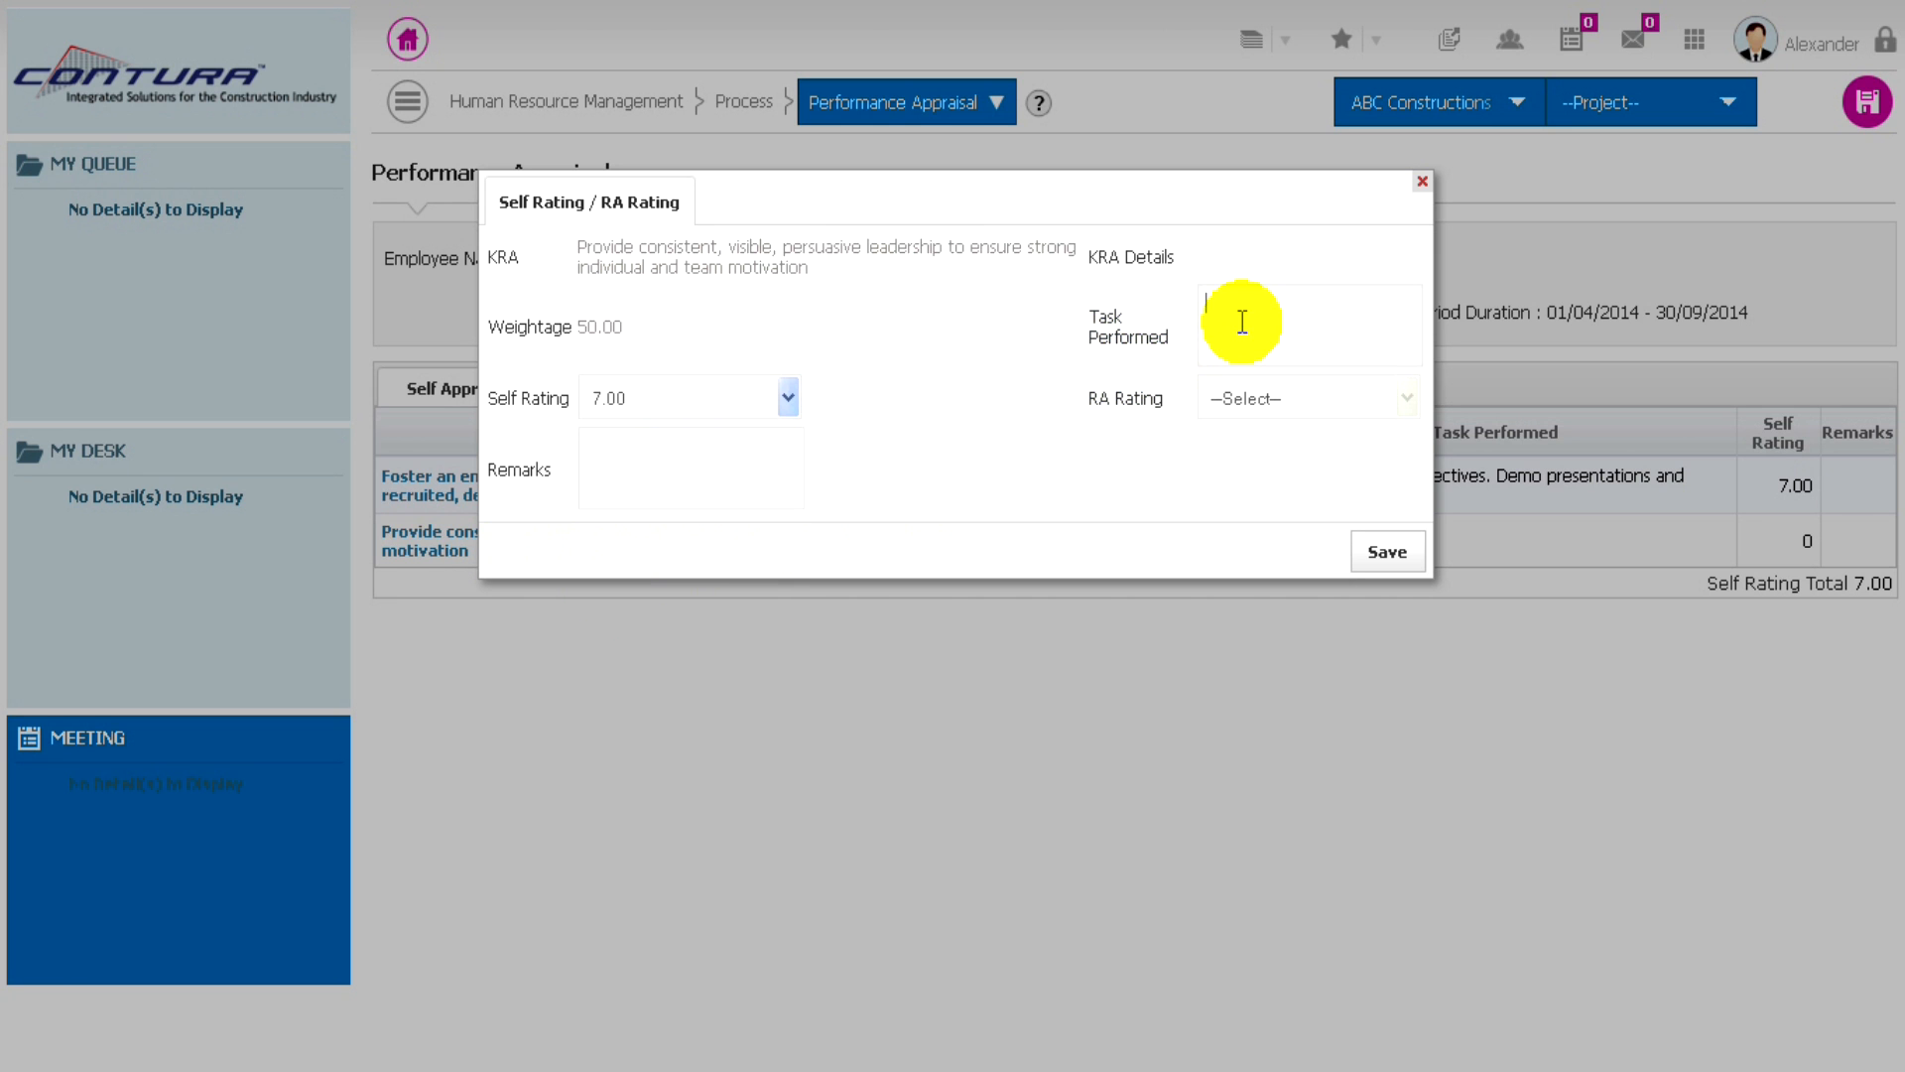
{"action": "type", "text": "Meet the Business Objectives"}
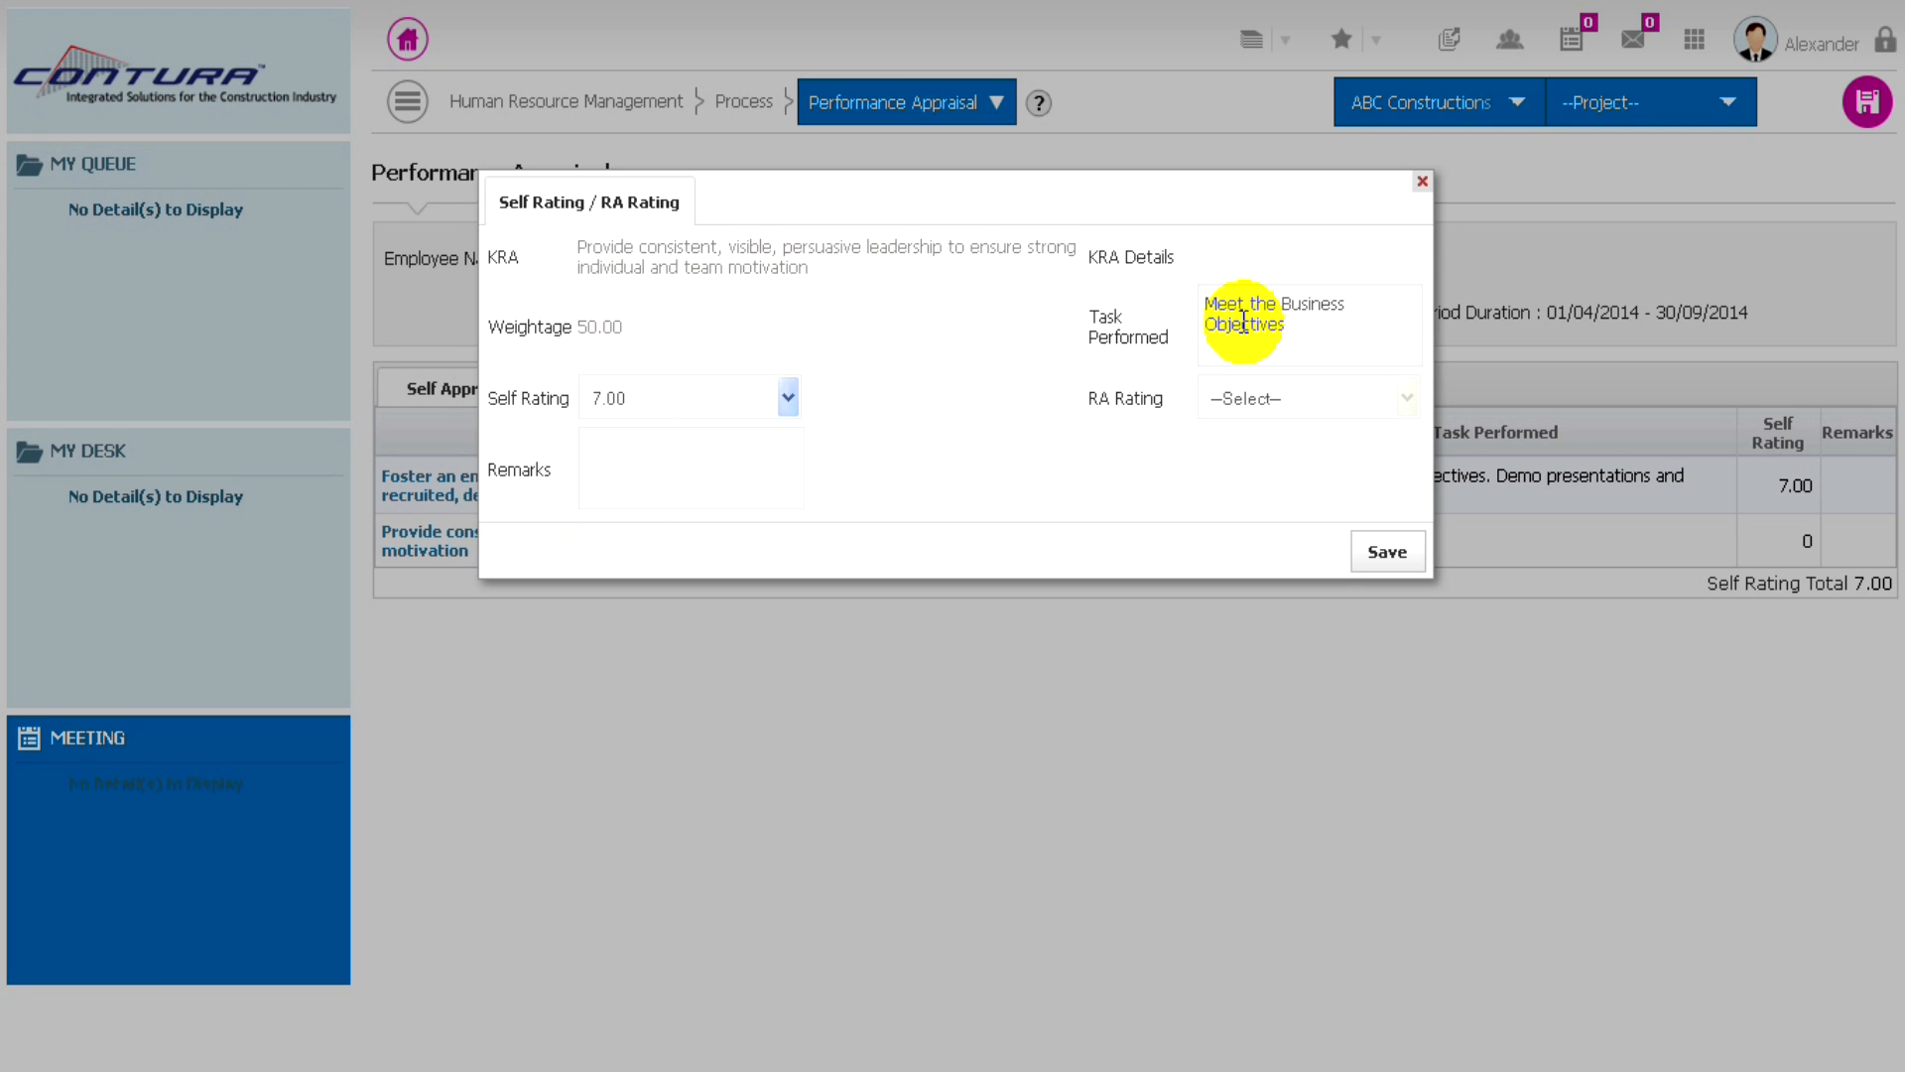
{"action": "left_click", "coordinate": [1384, 555]}
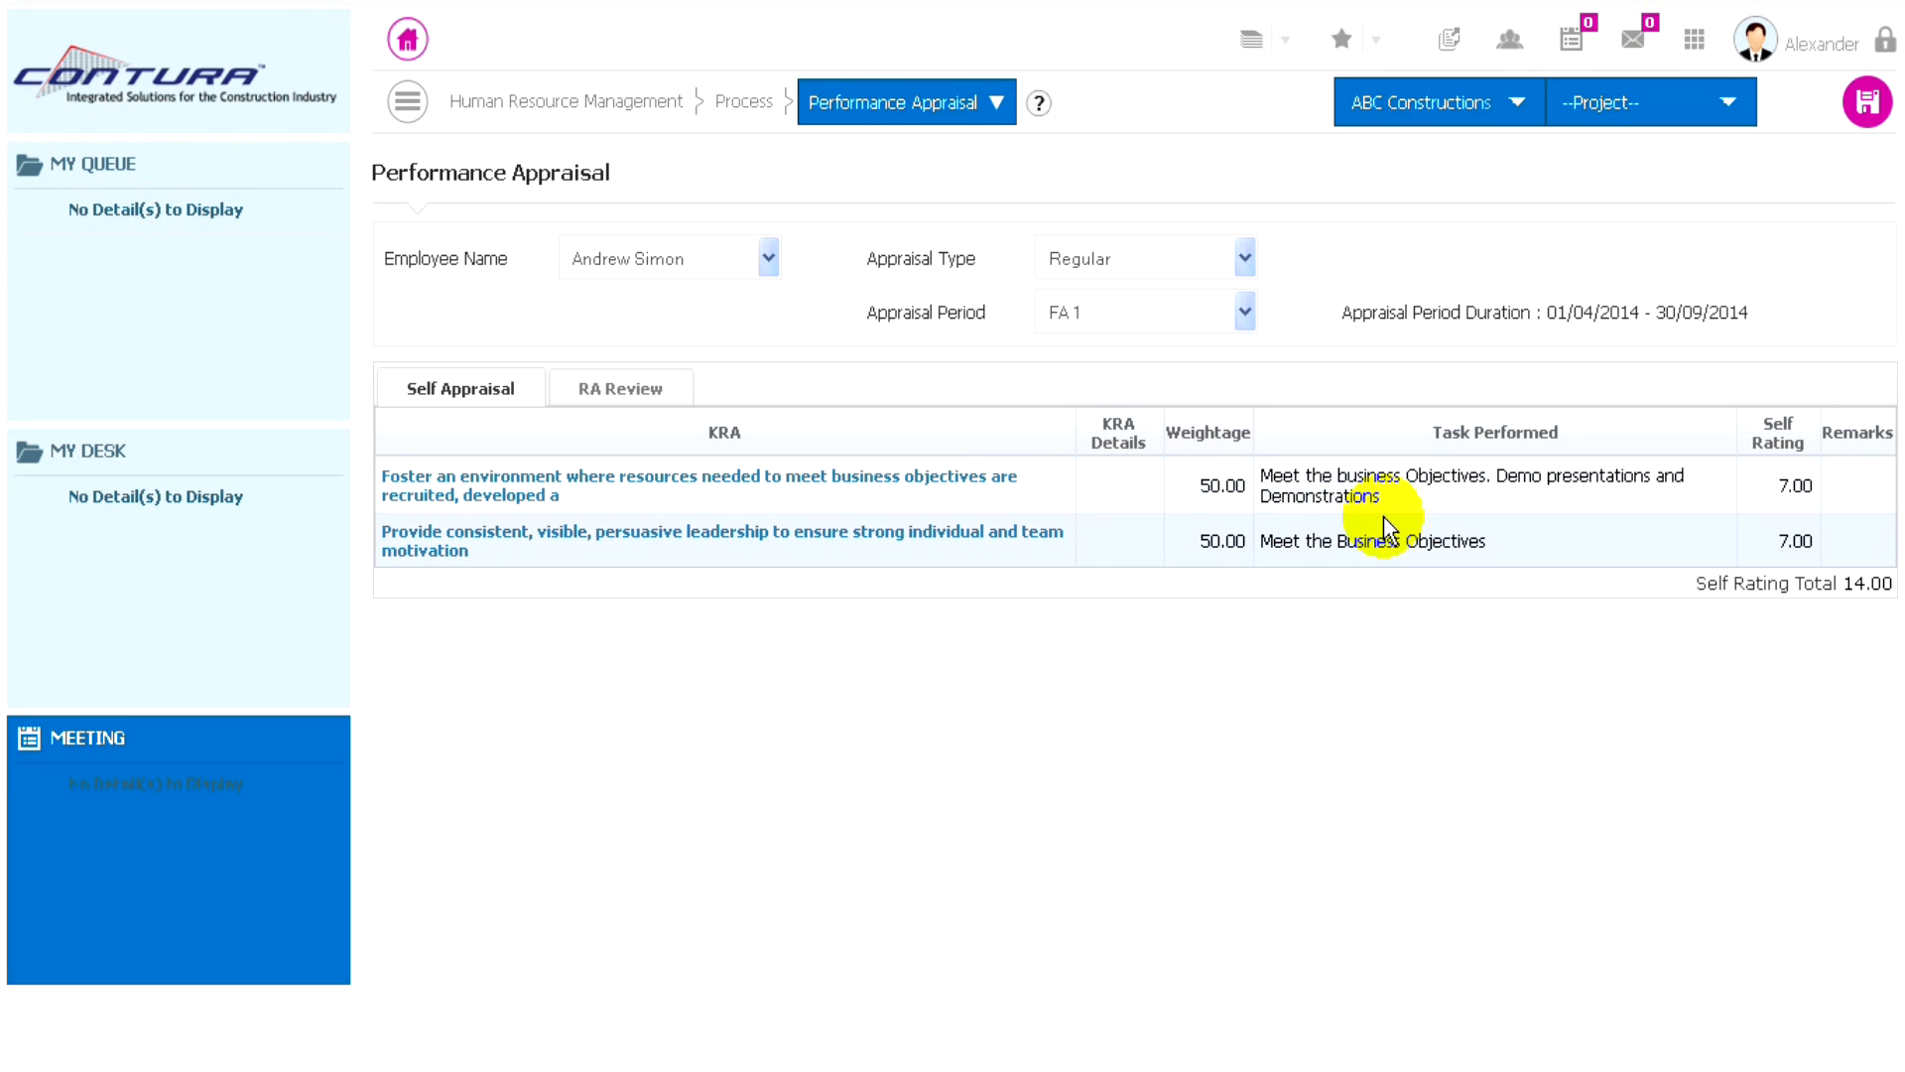
{"action": "left_click", "coordinate": [1870, 104]}
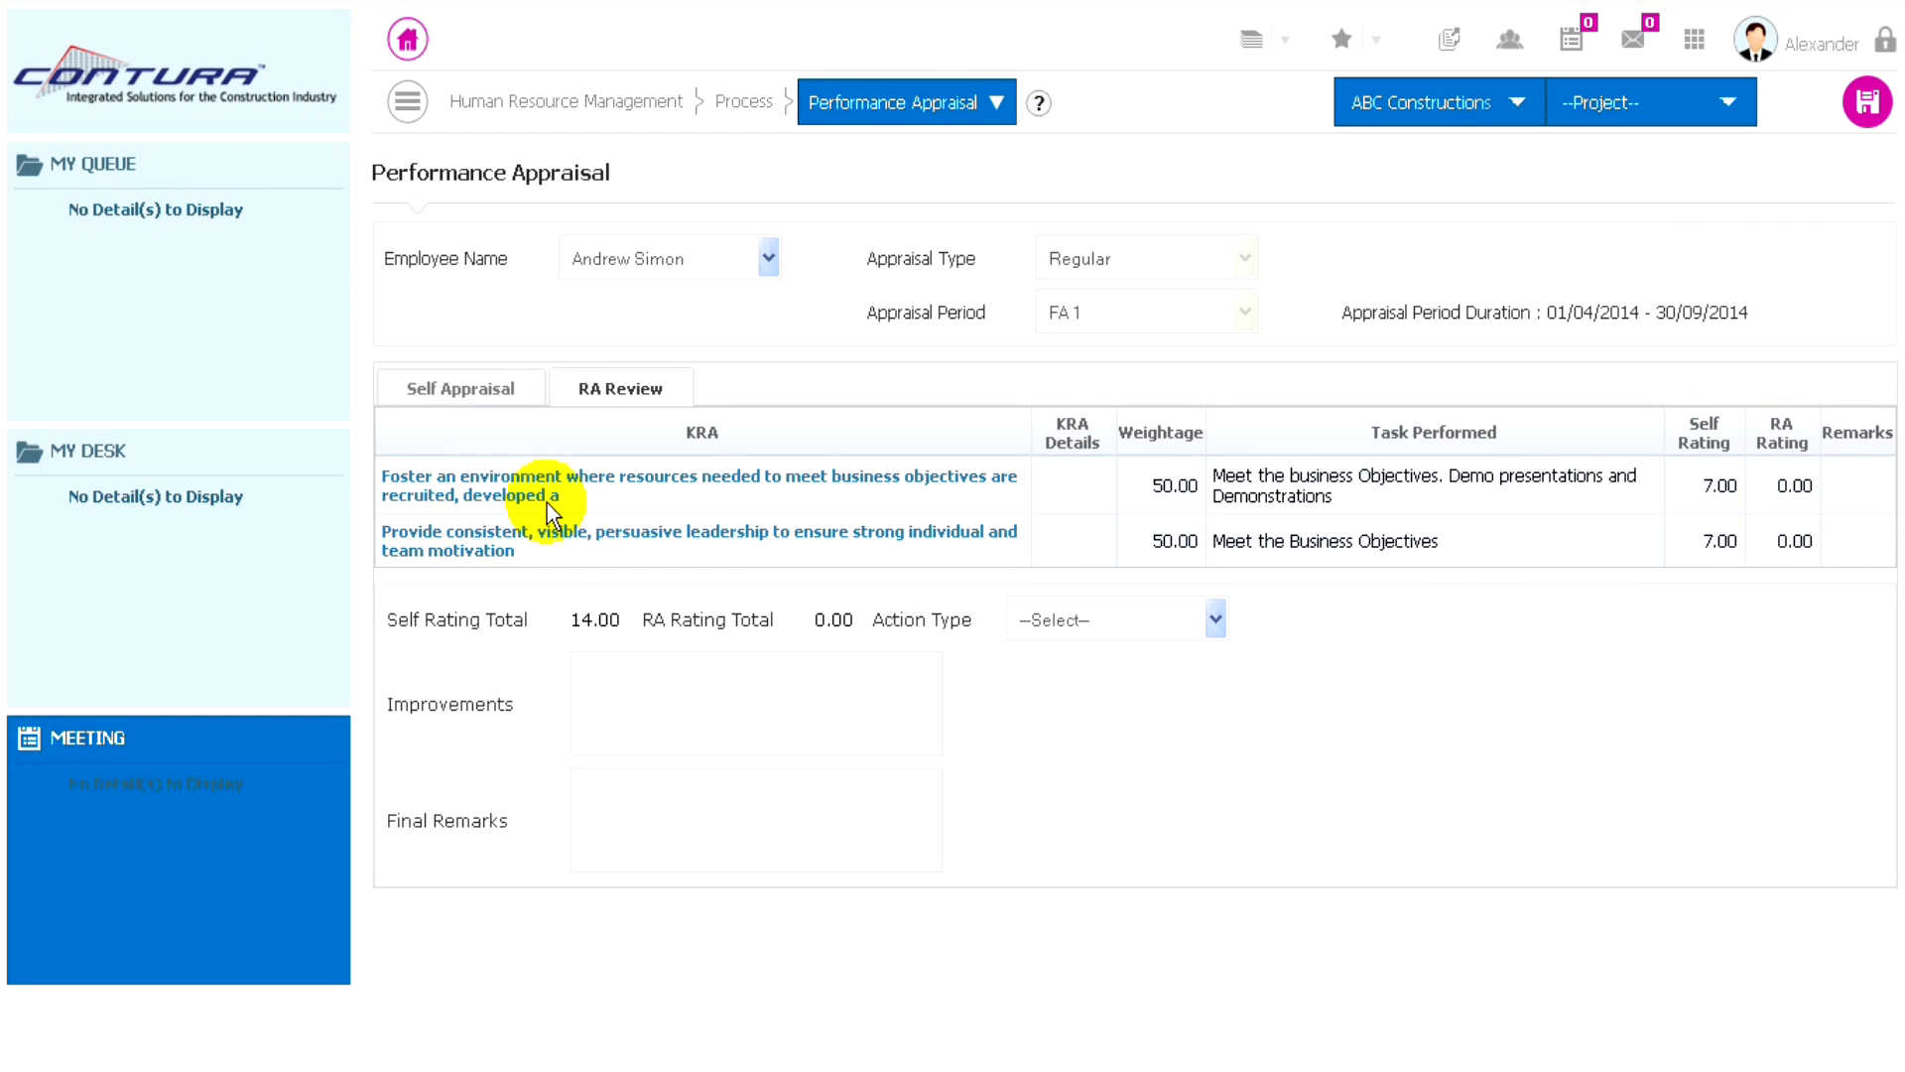
- In the RA Review, give the KRA about fostering a resourced environment an RA rating of 6.00 and save it
{"action": "left_click", "coordinate": [514, 486]}
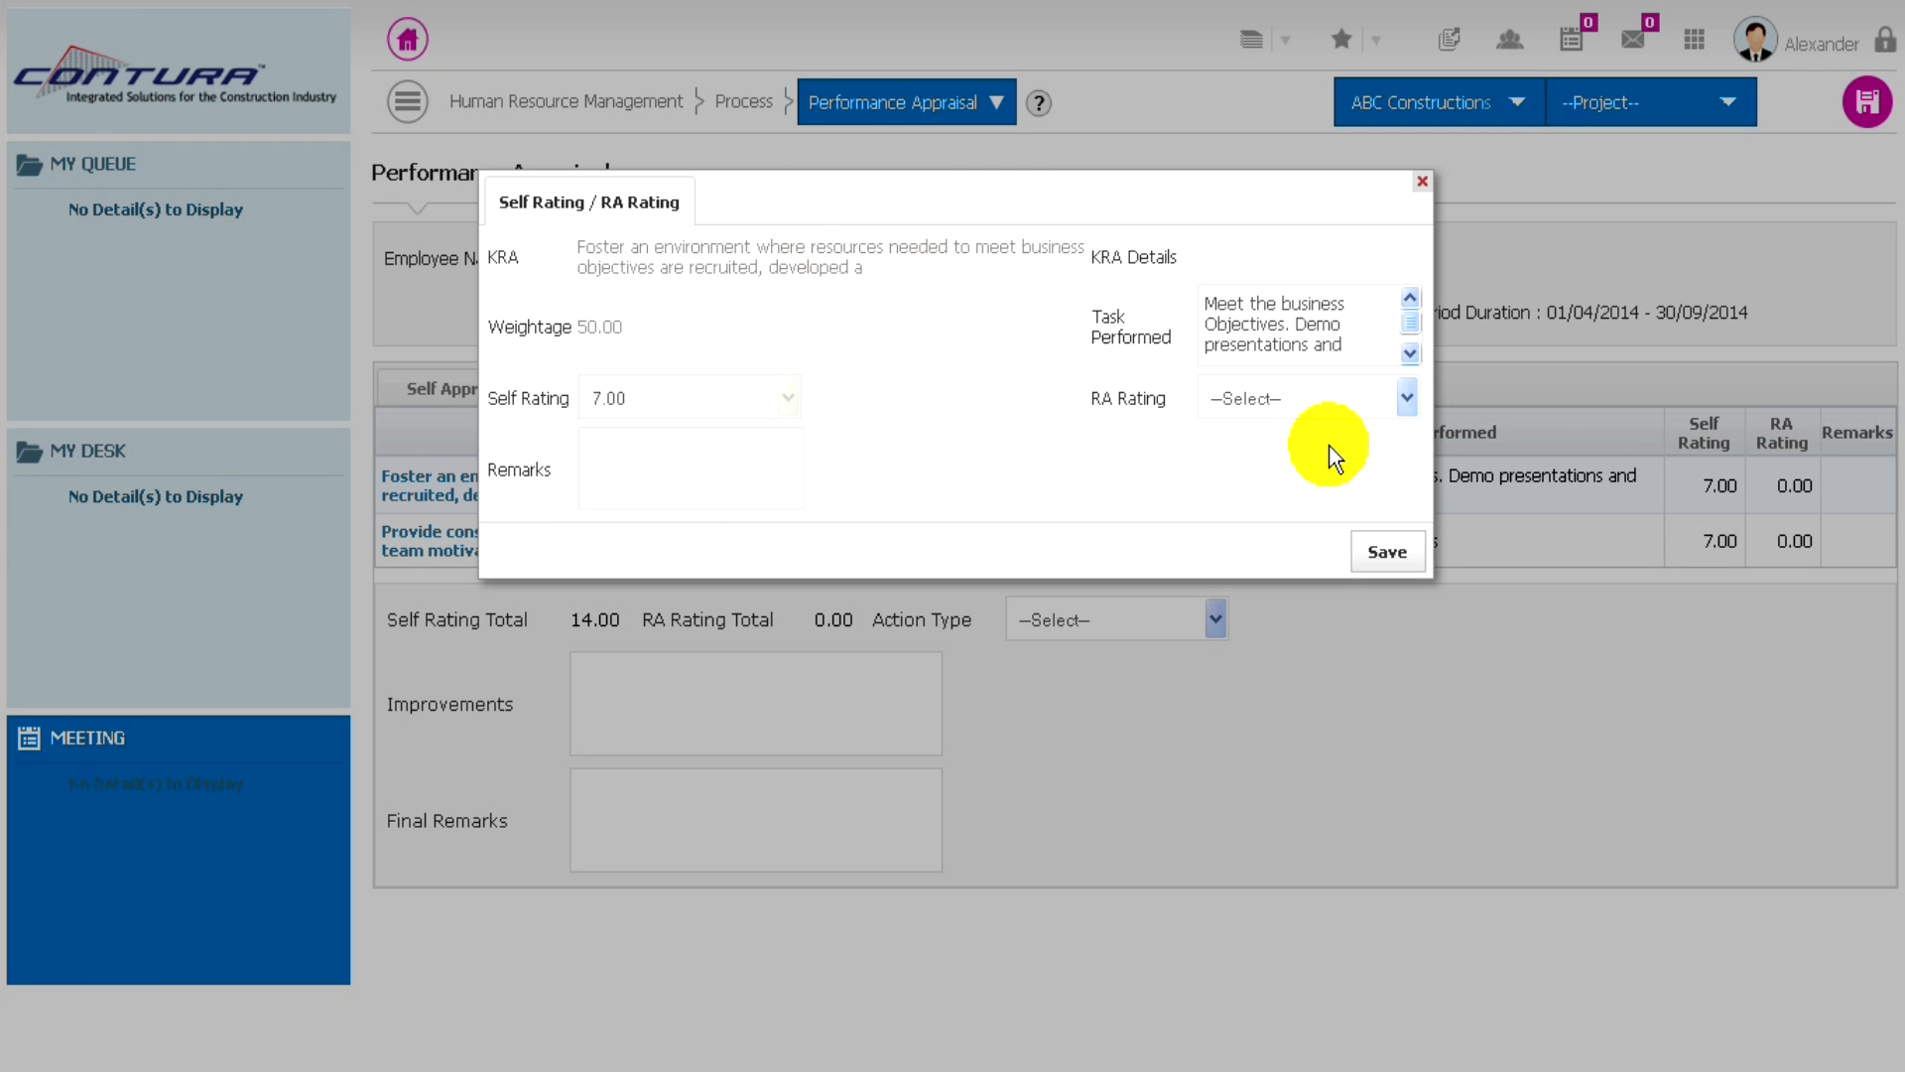
{"action": "left_click", "coordinate": [1399, 397]}
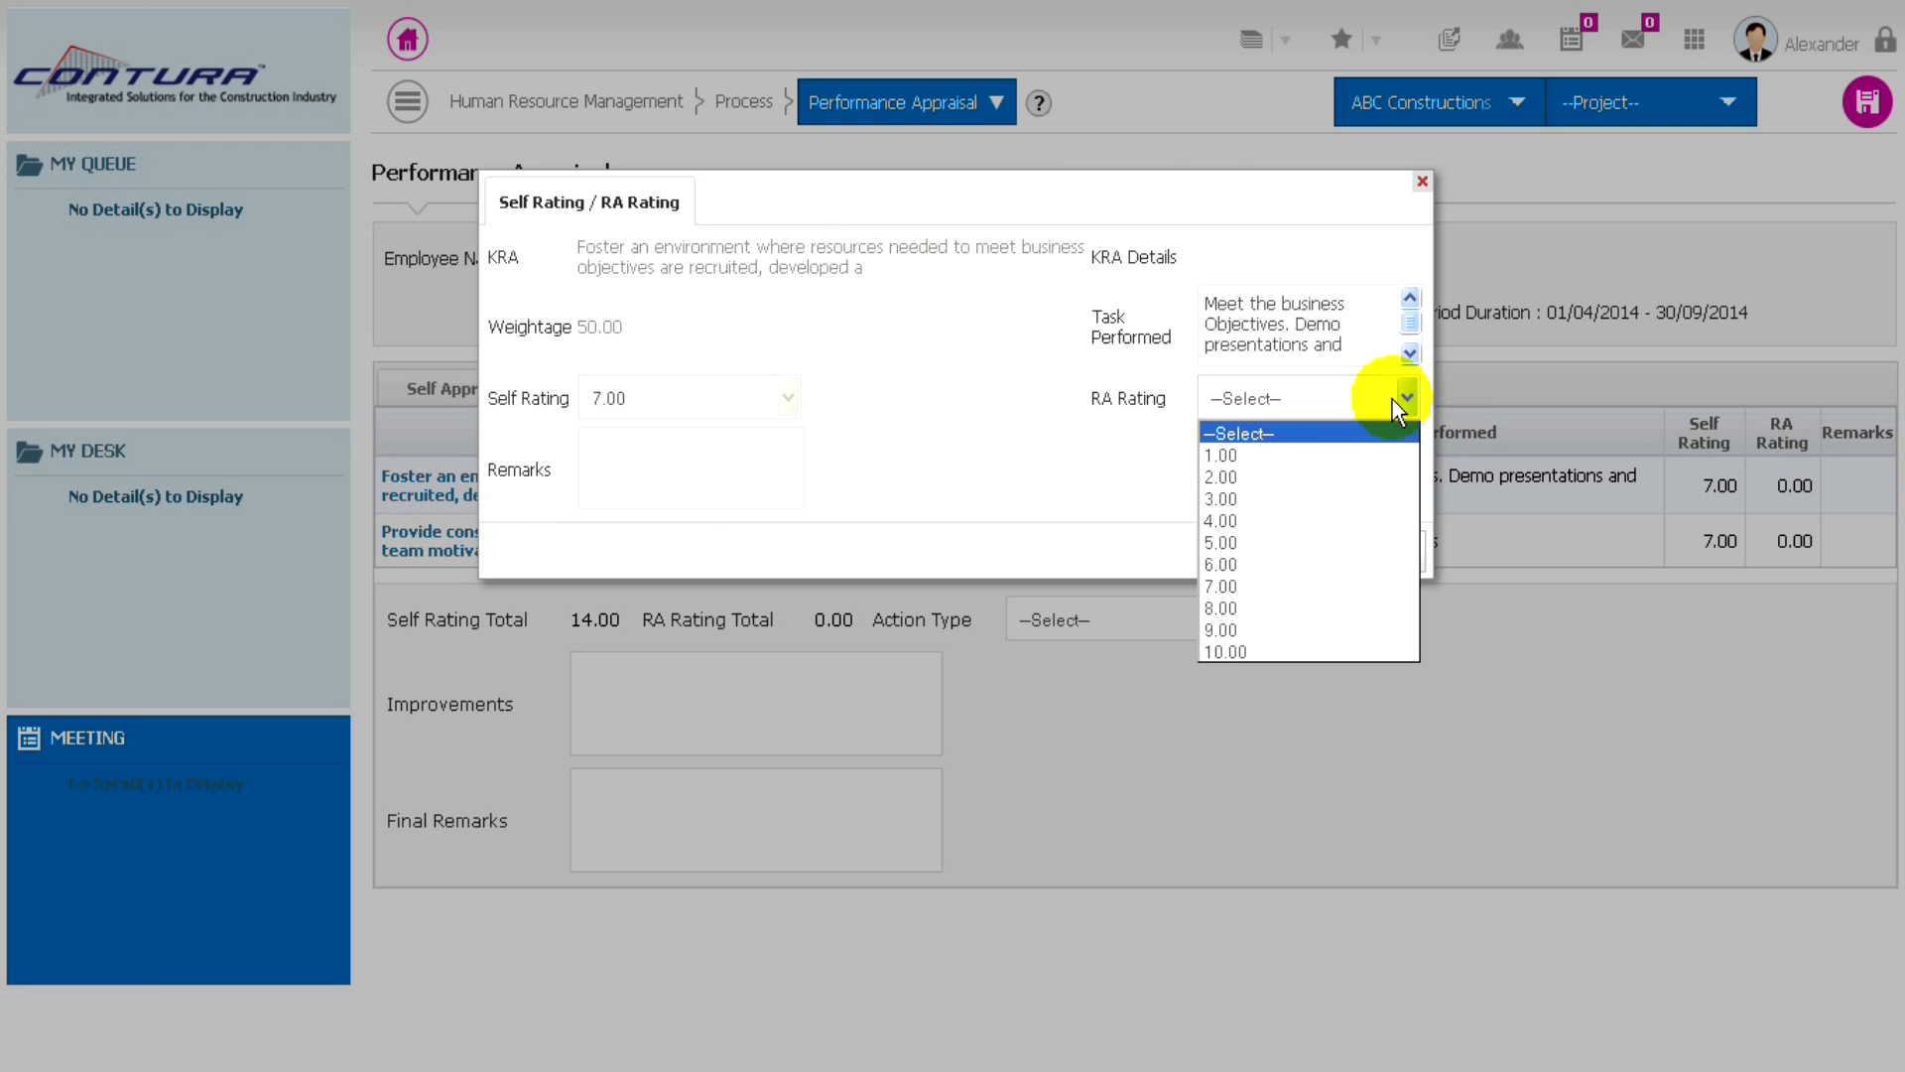
{"action": "left_click", "coordinate": [1217, 565]}
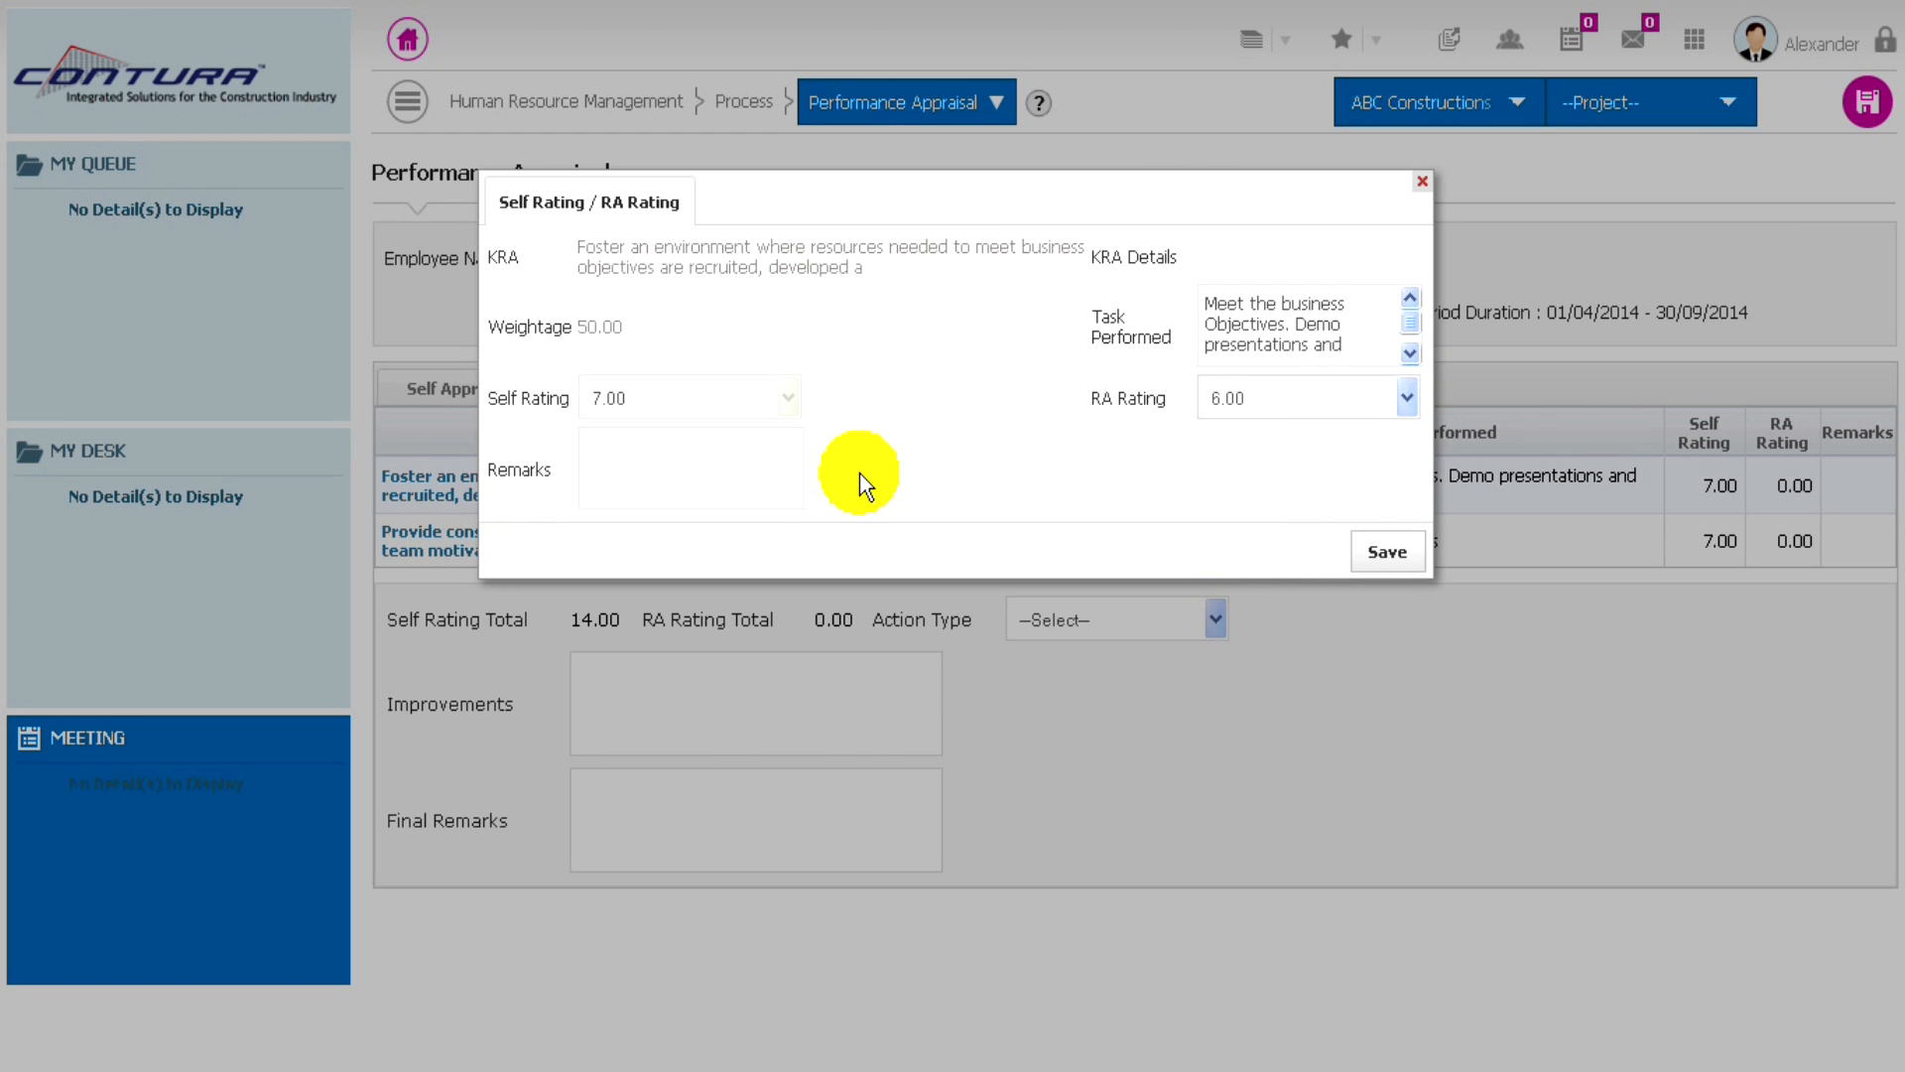
{"action": "left_click", "coordinate": [1390, 551]}
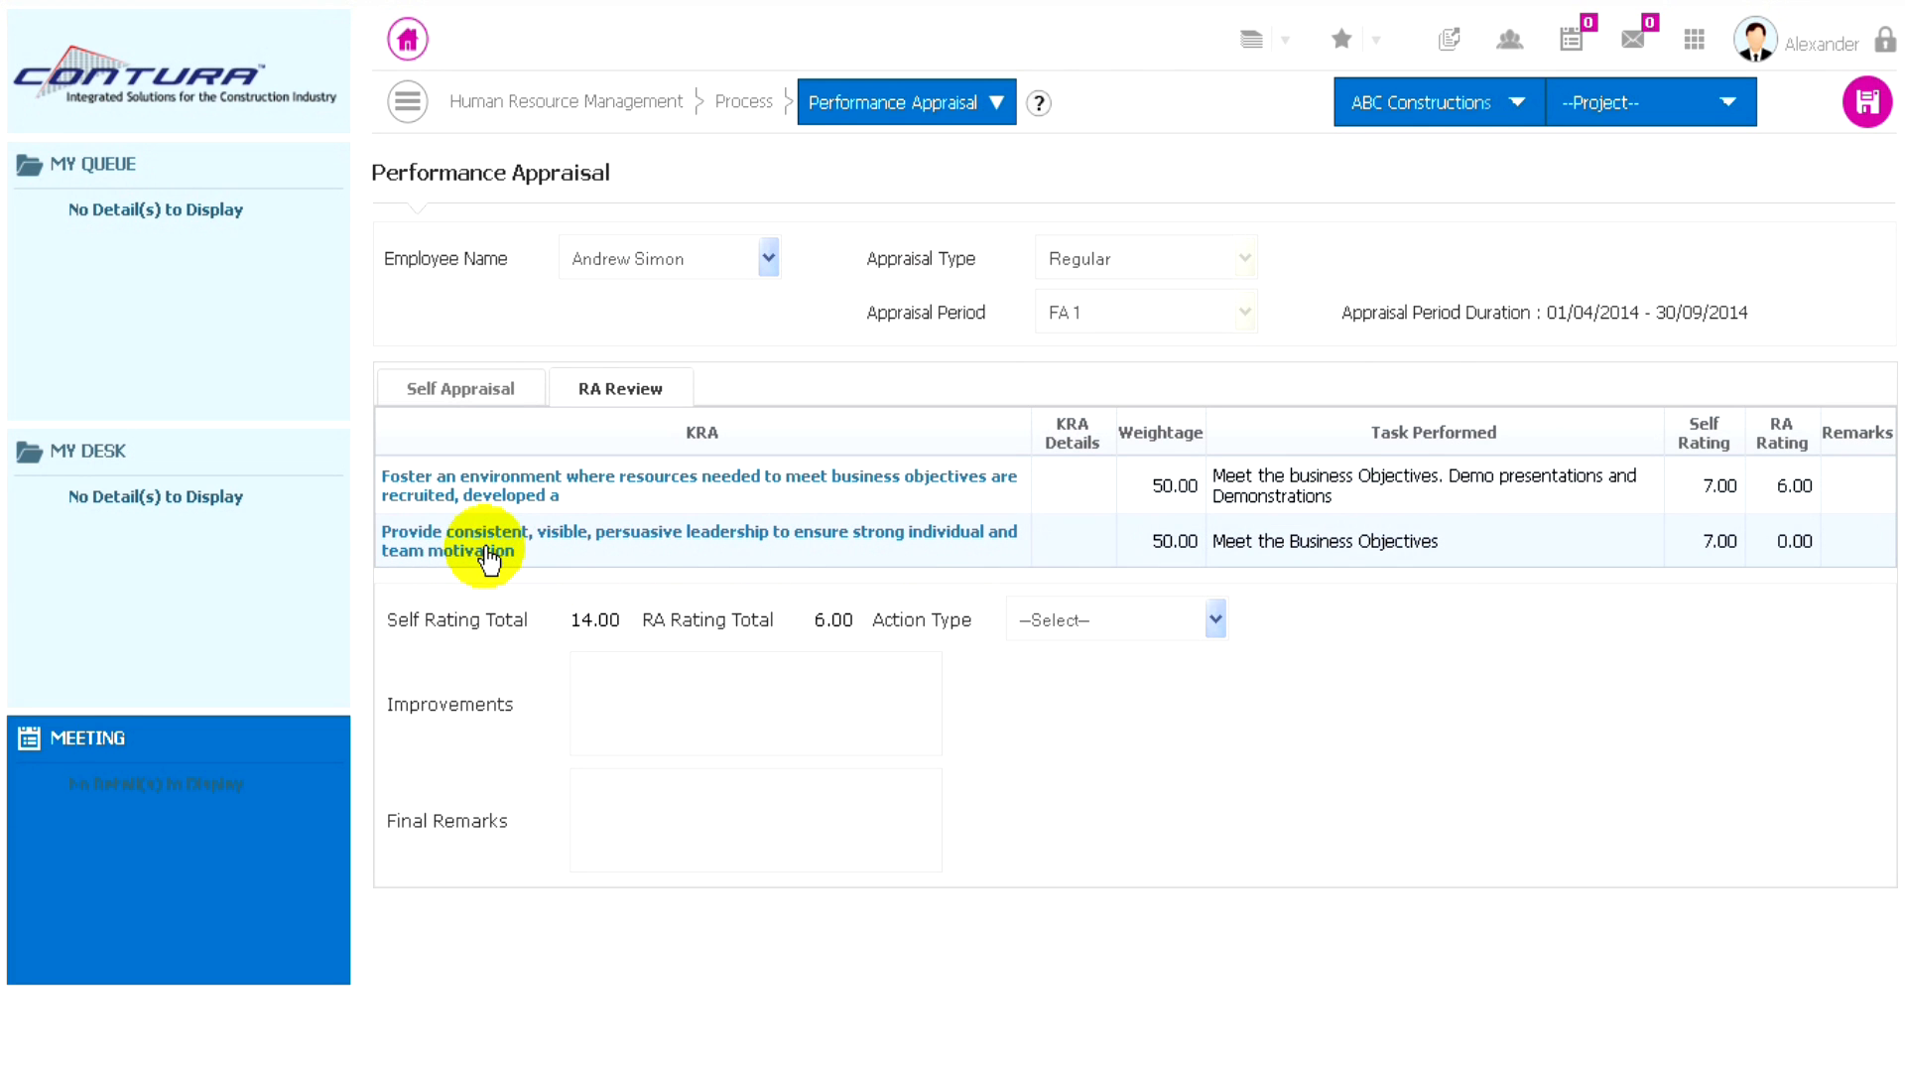
- Give the KRA about consistent, visible, persuasive leadership an RA rating of 6.00 and save it
{"action": "left_click", "coordinate": [487, 549]}
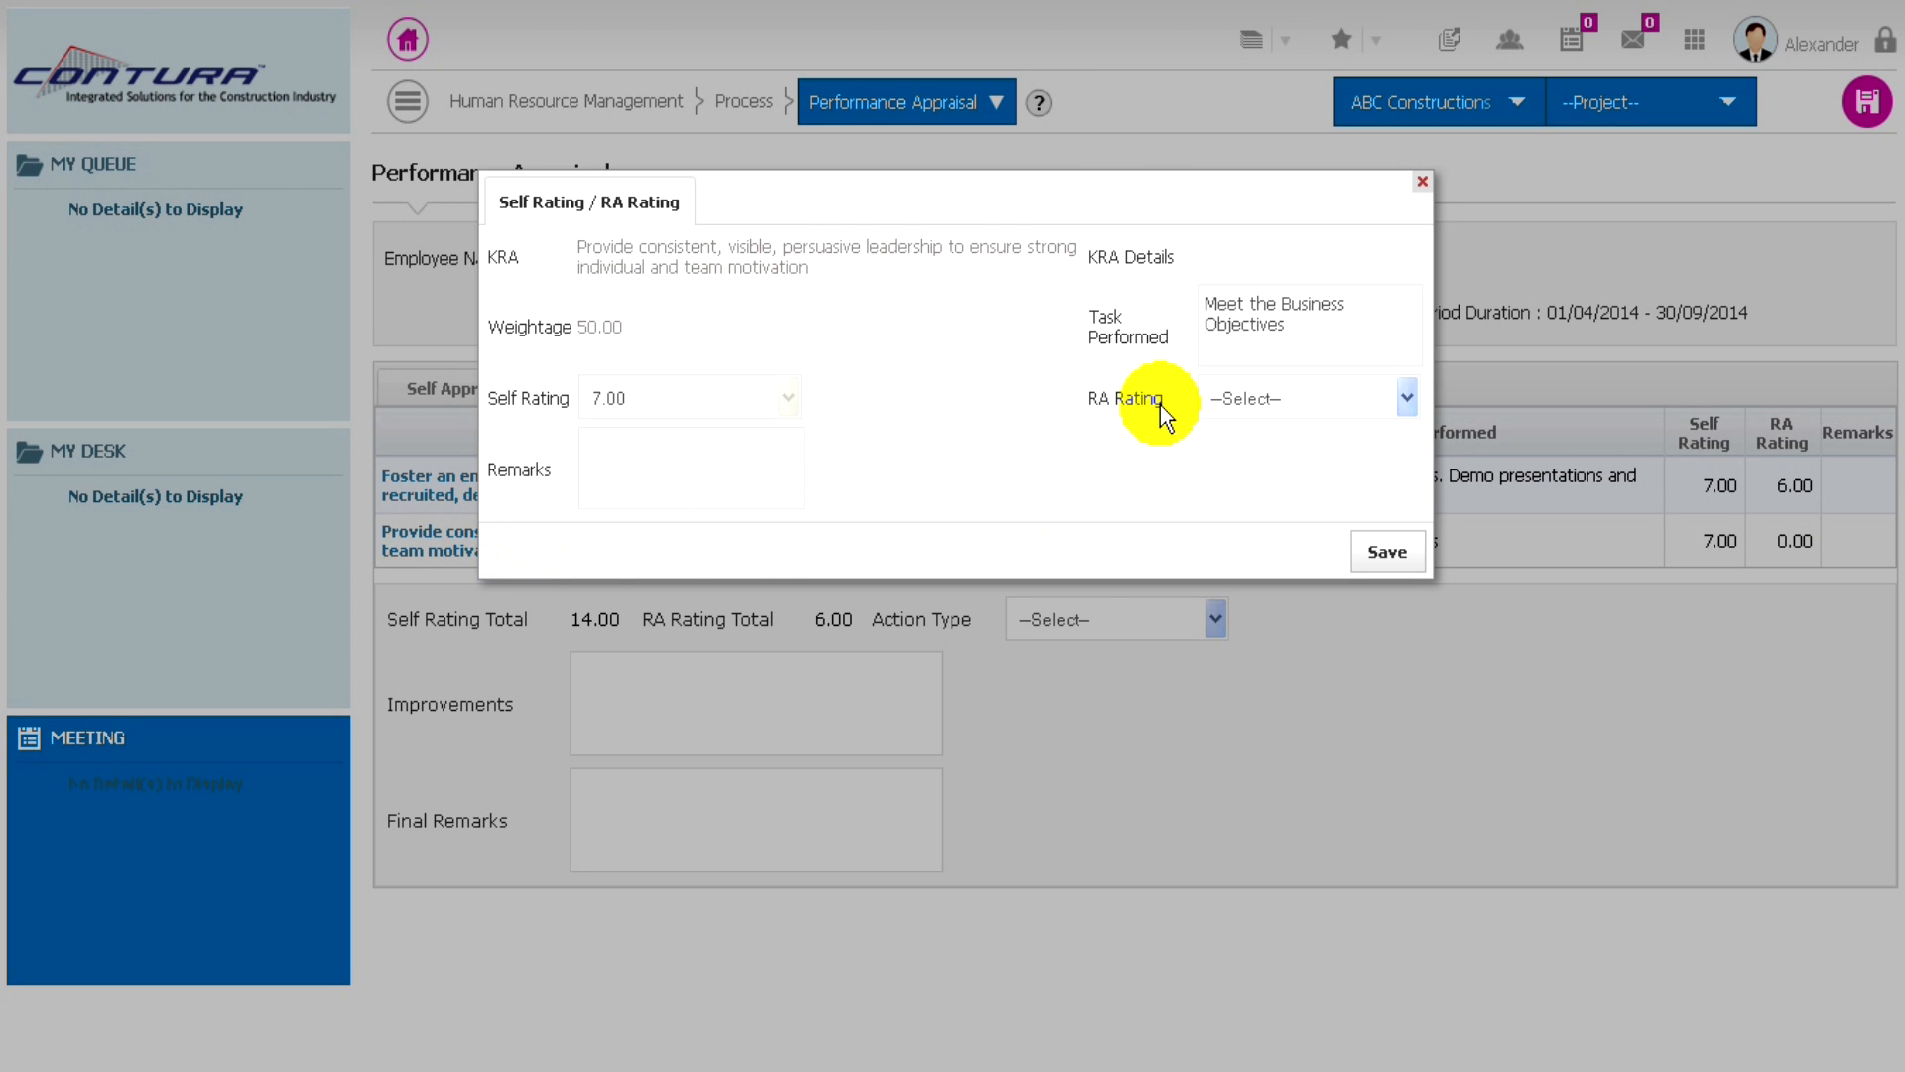
{"action": "left_click", "coordinate": [1375, 400]}
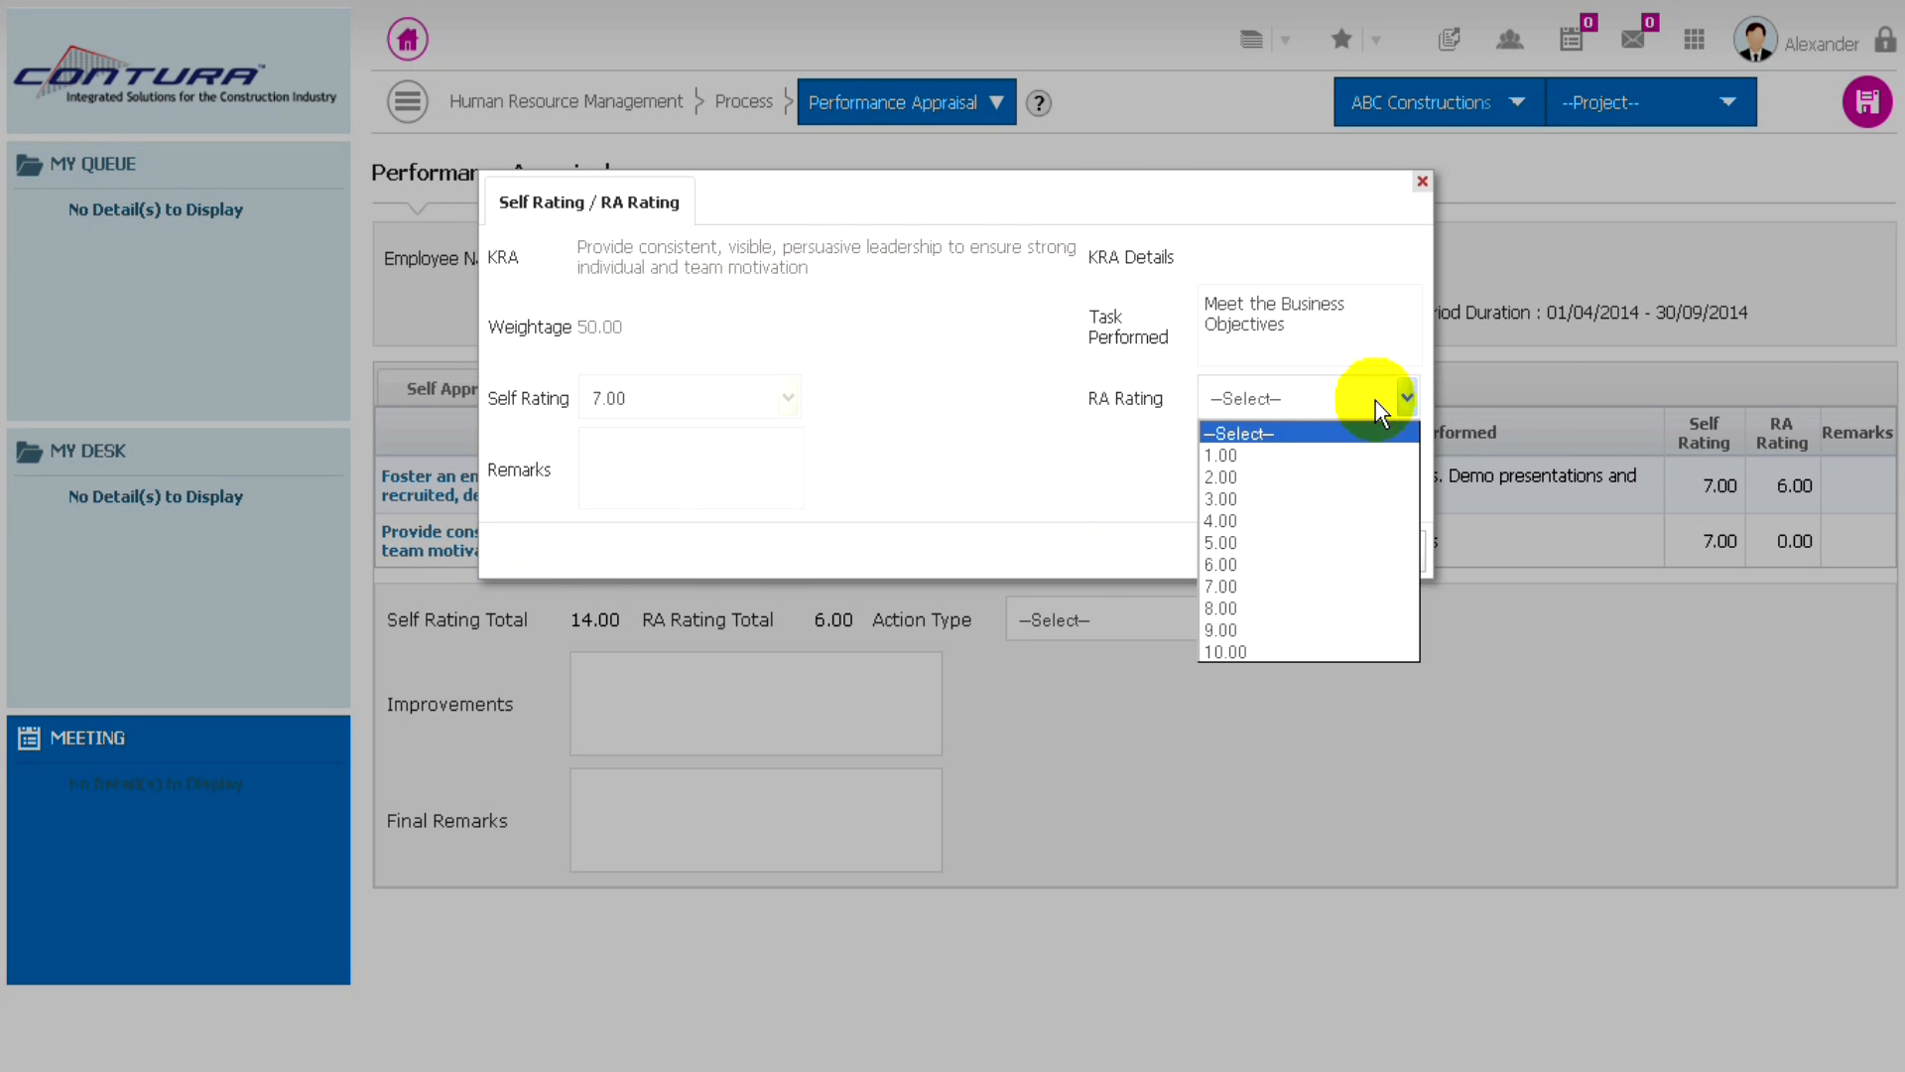
{"action": "left_click", "coordinate": [1219, 565]}
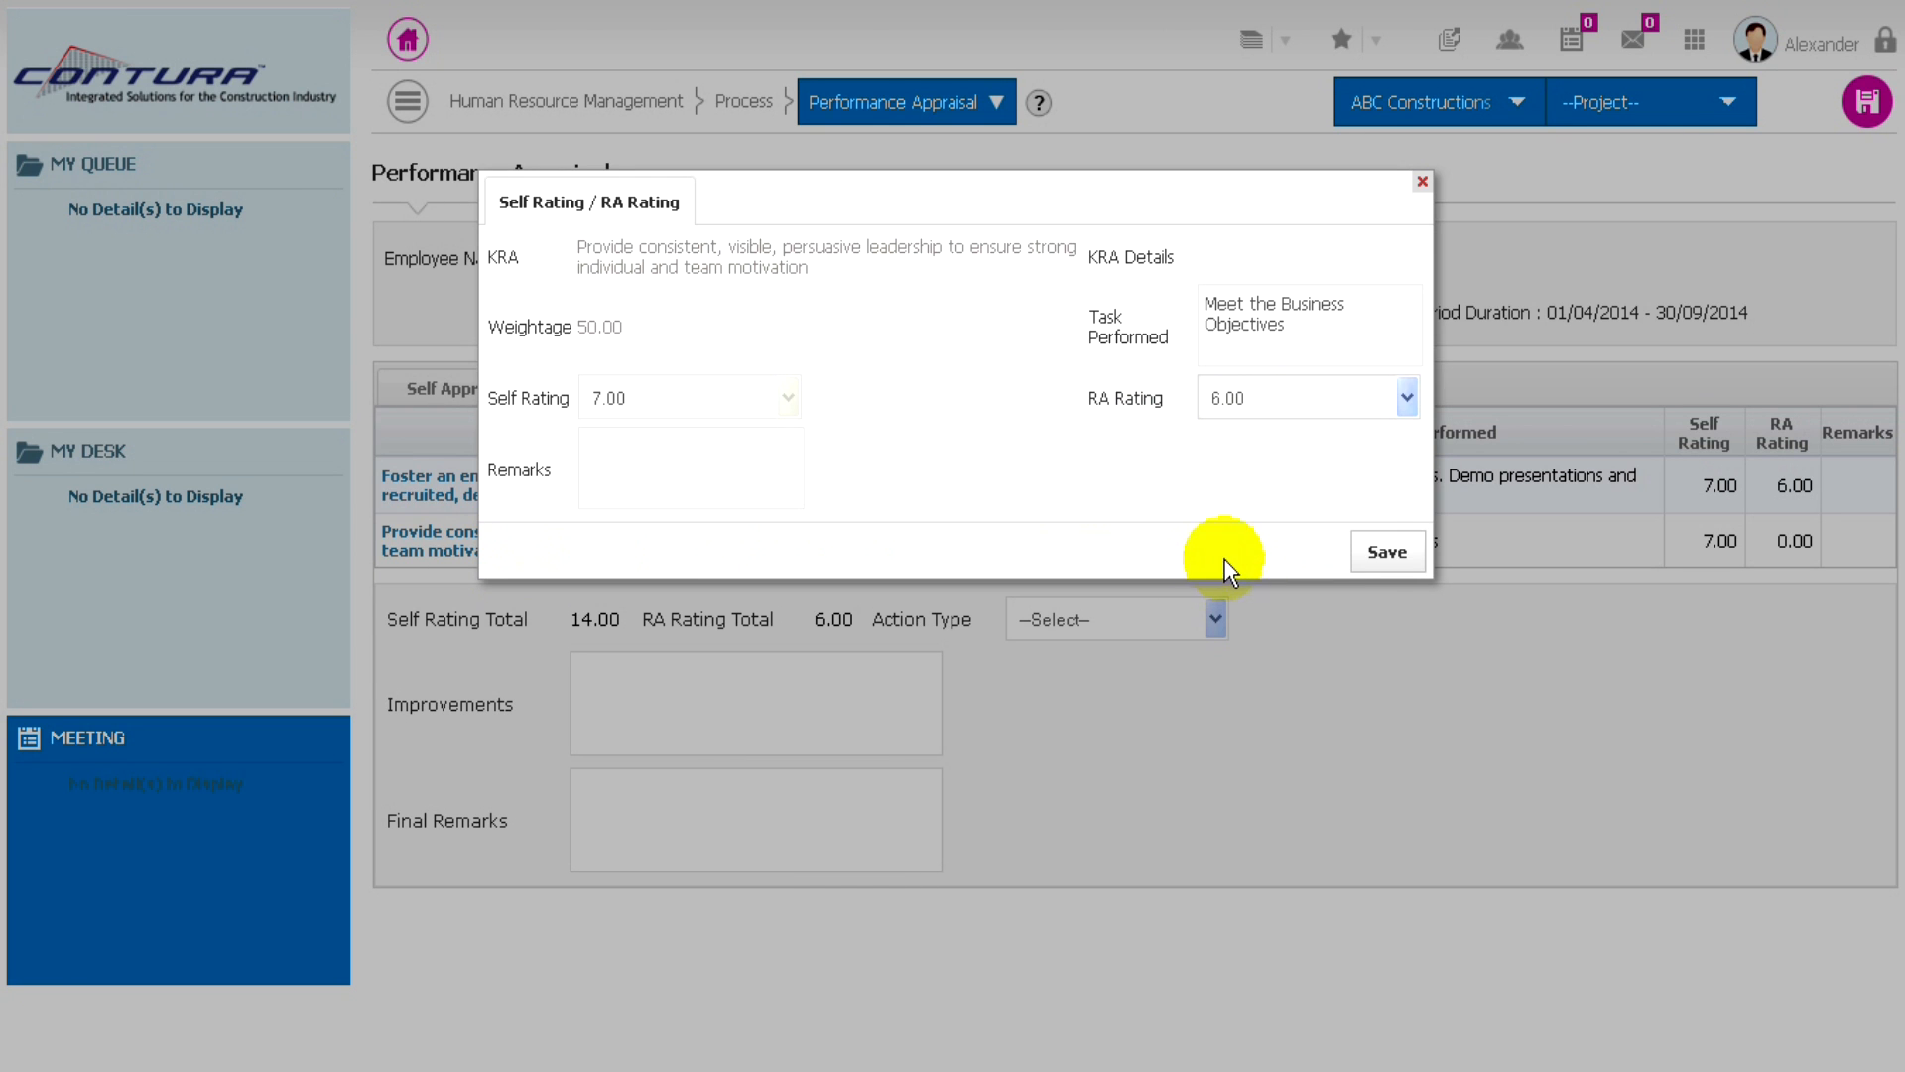
{"action": "left_click", "coordinate": [1382, 562]}
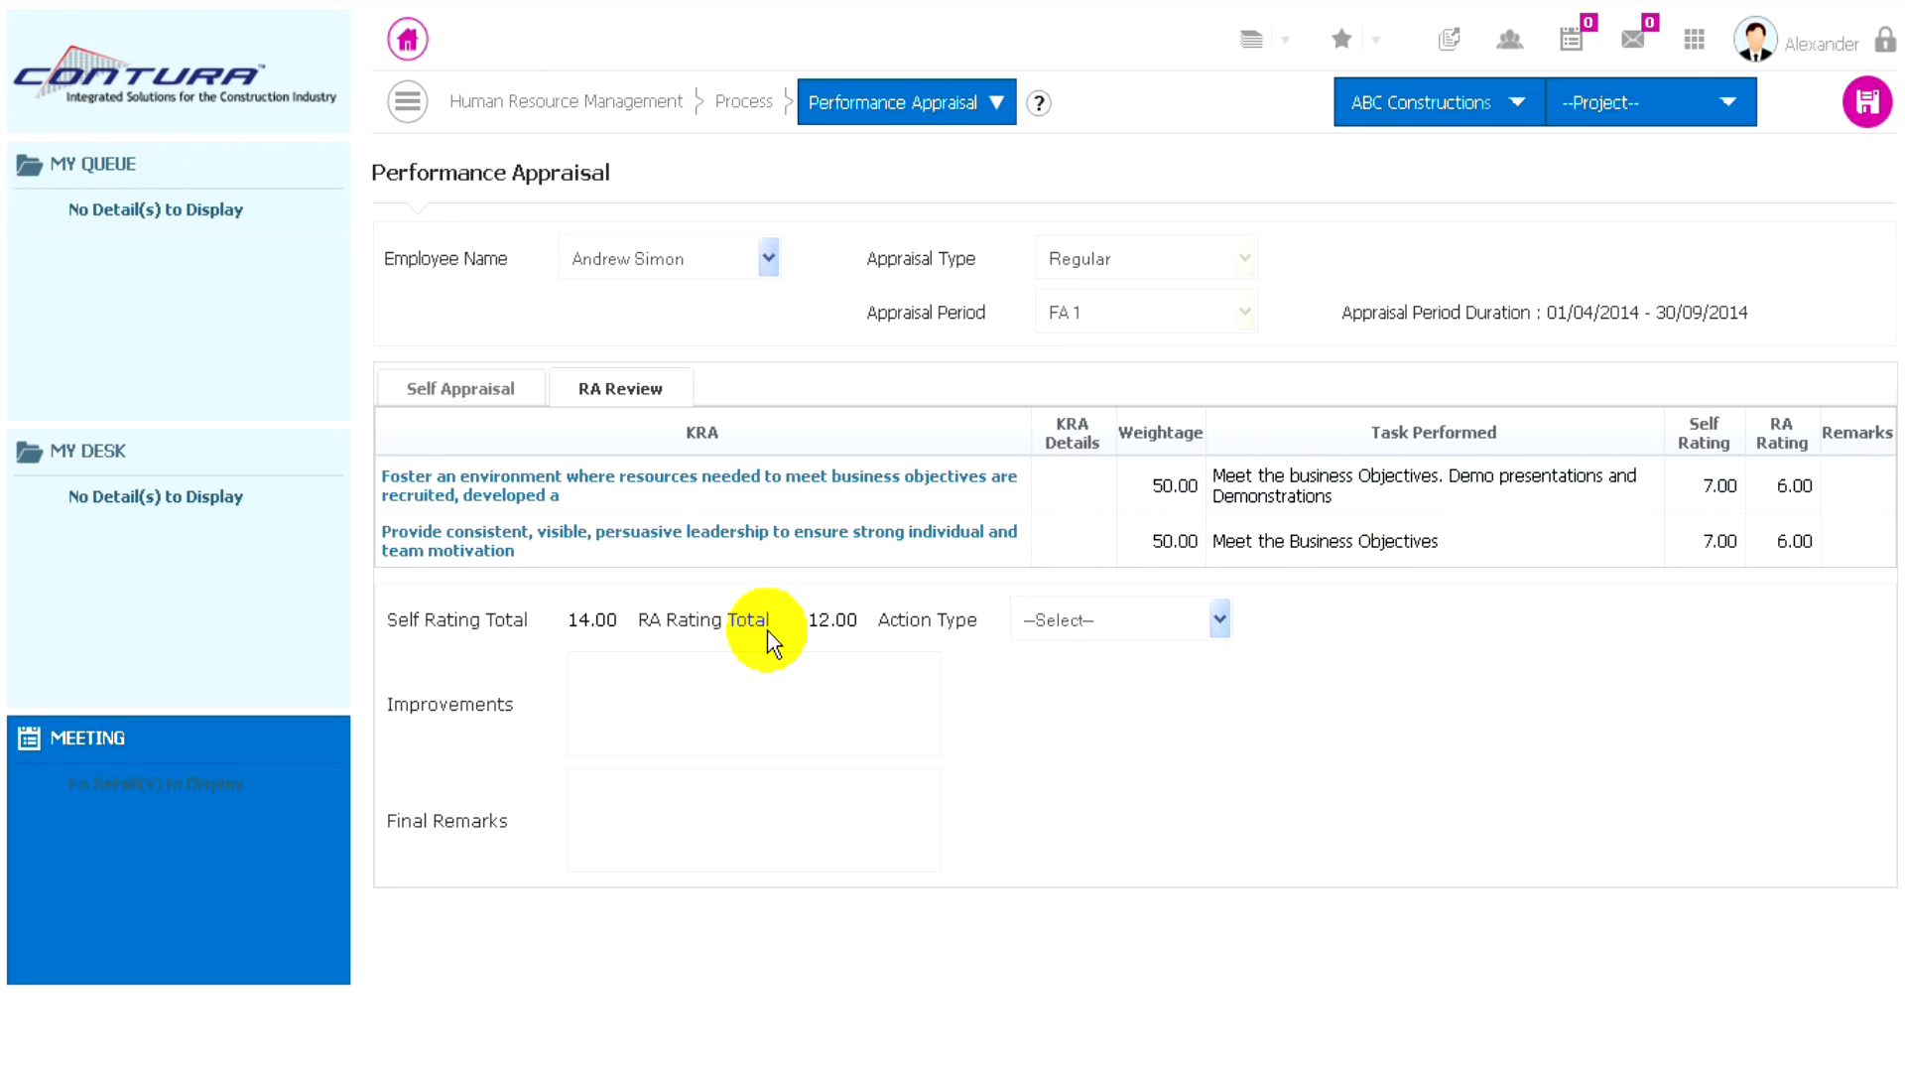
- Set the review's action type to Increment and enter "Good In Work" under Improvements
{"action": "left_click", "coordinate": [1135, 621]}
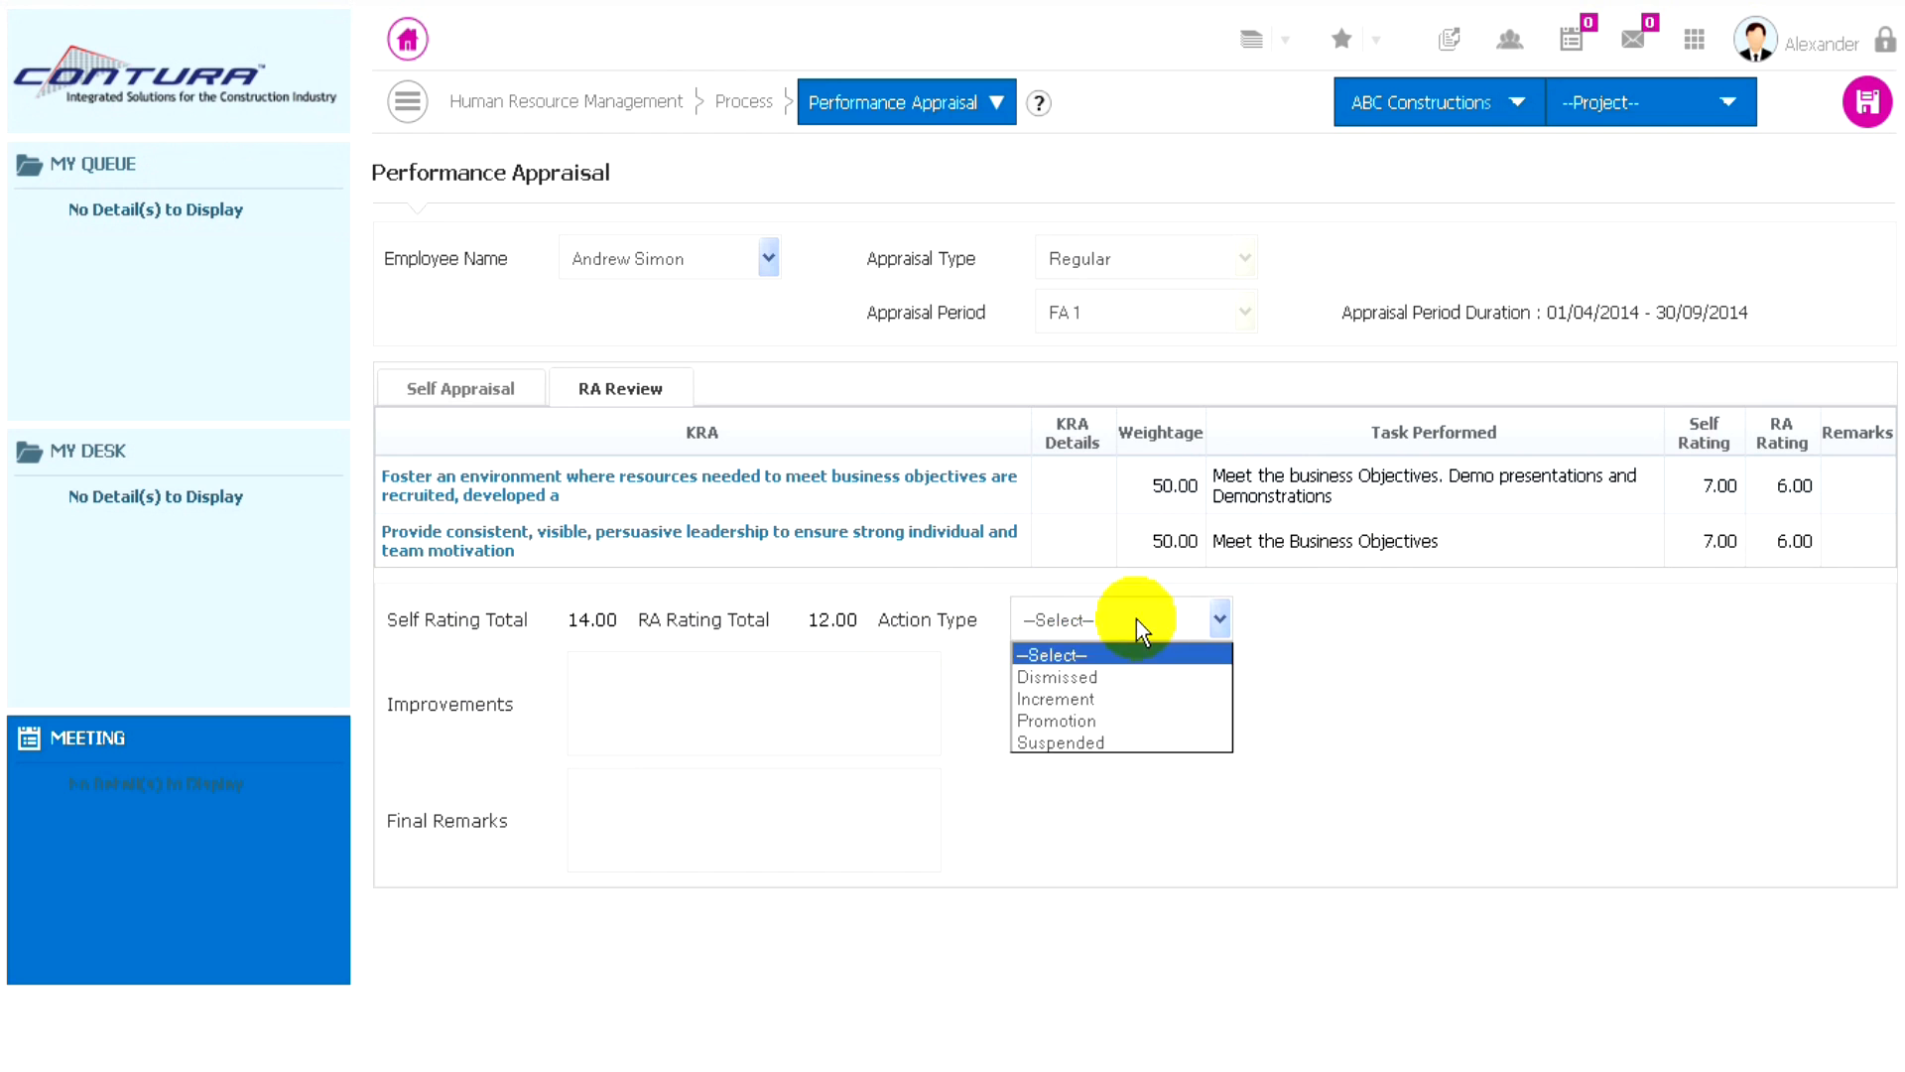
{"action": "left_click", "coordinate": [1057, 703]}
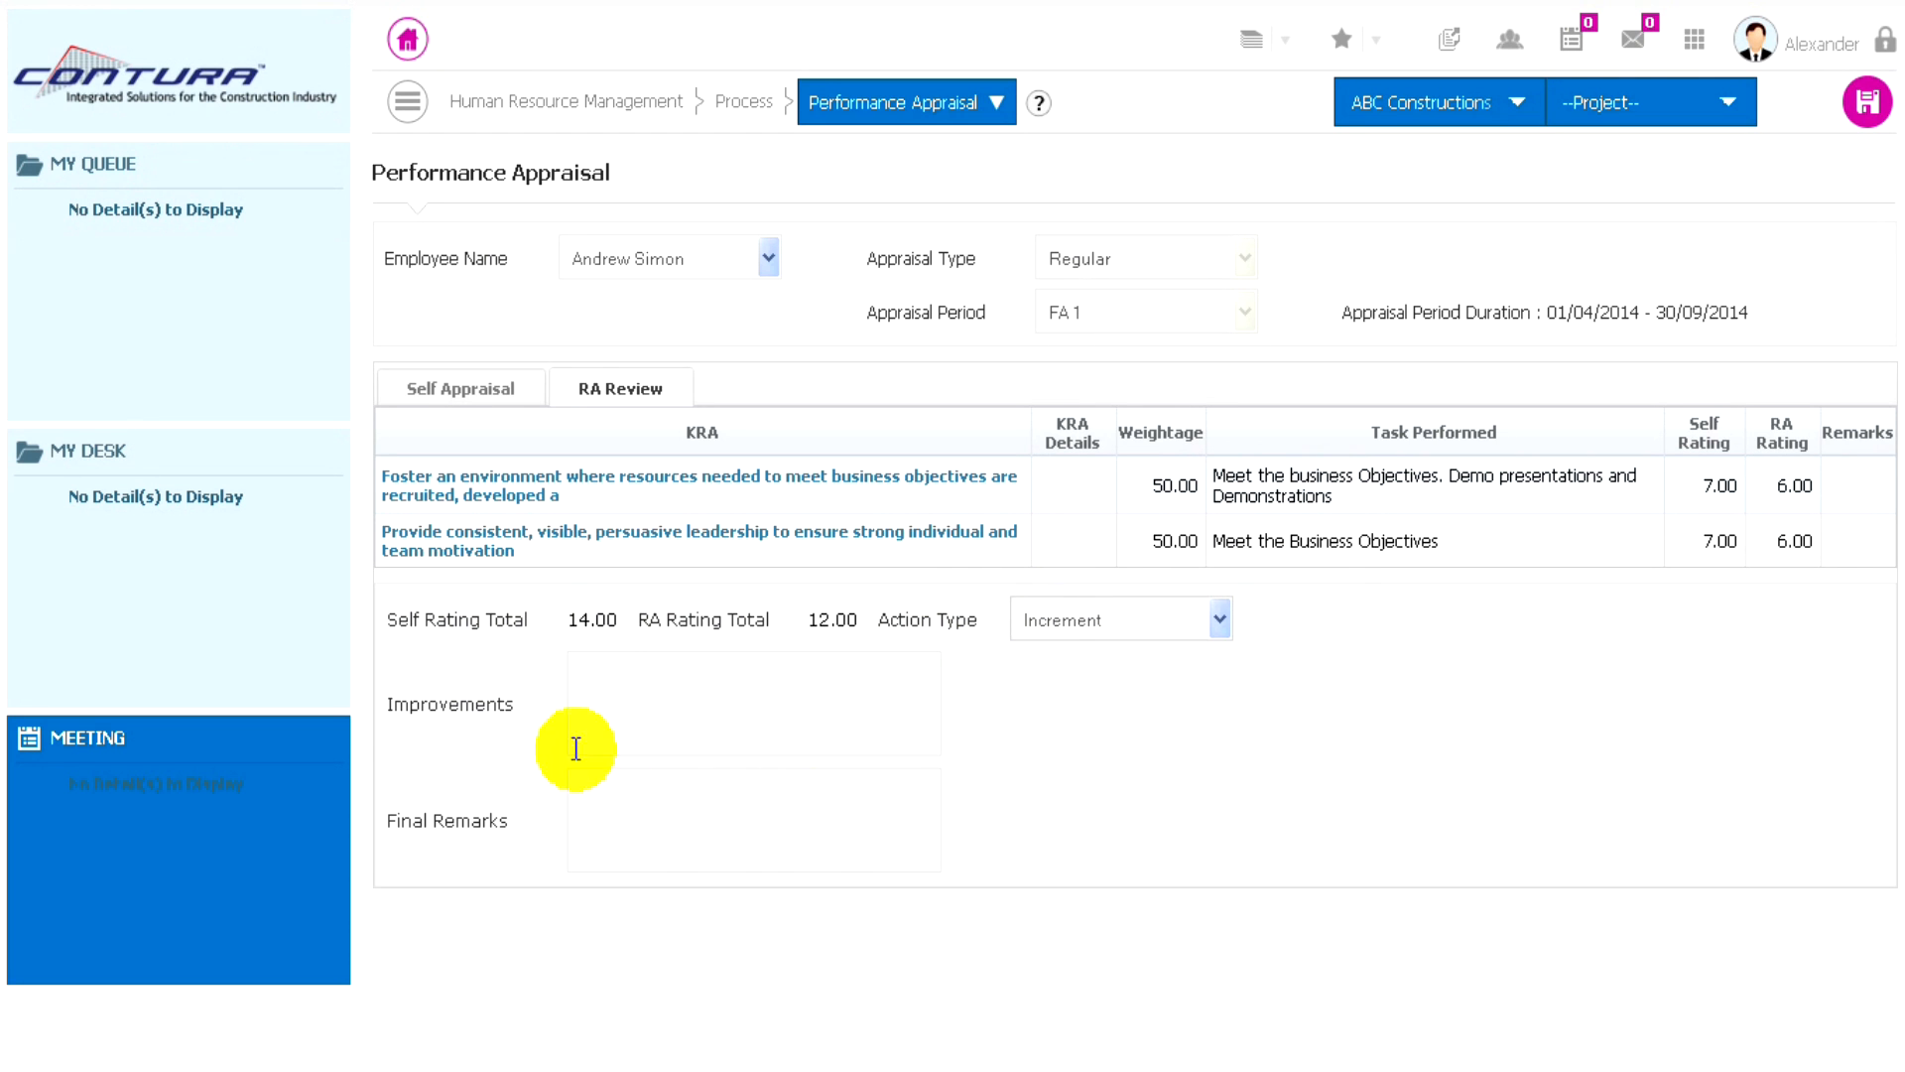
{"action": "left_click", "coordinate": [610, 700]}
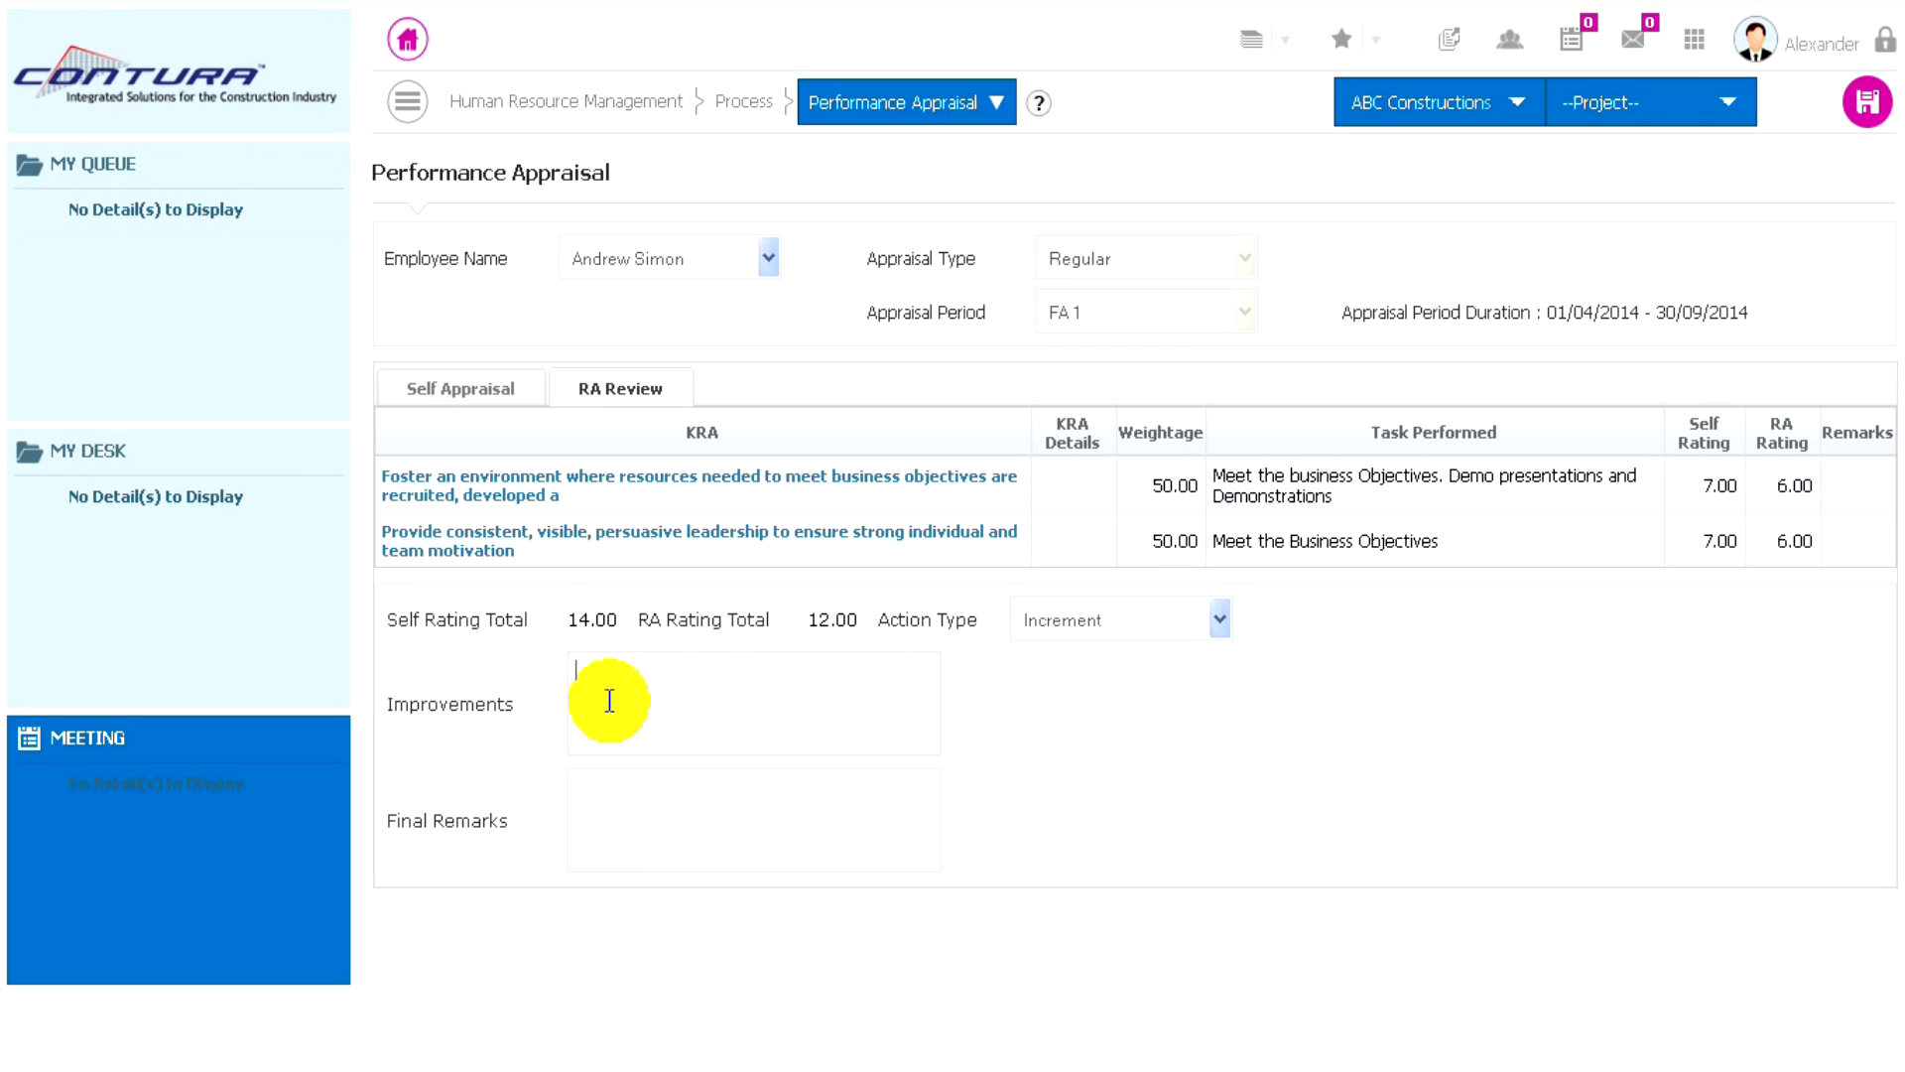
{"action": "type", "text": "Good In Work"}
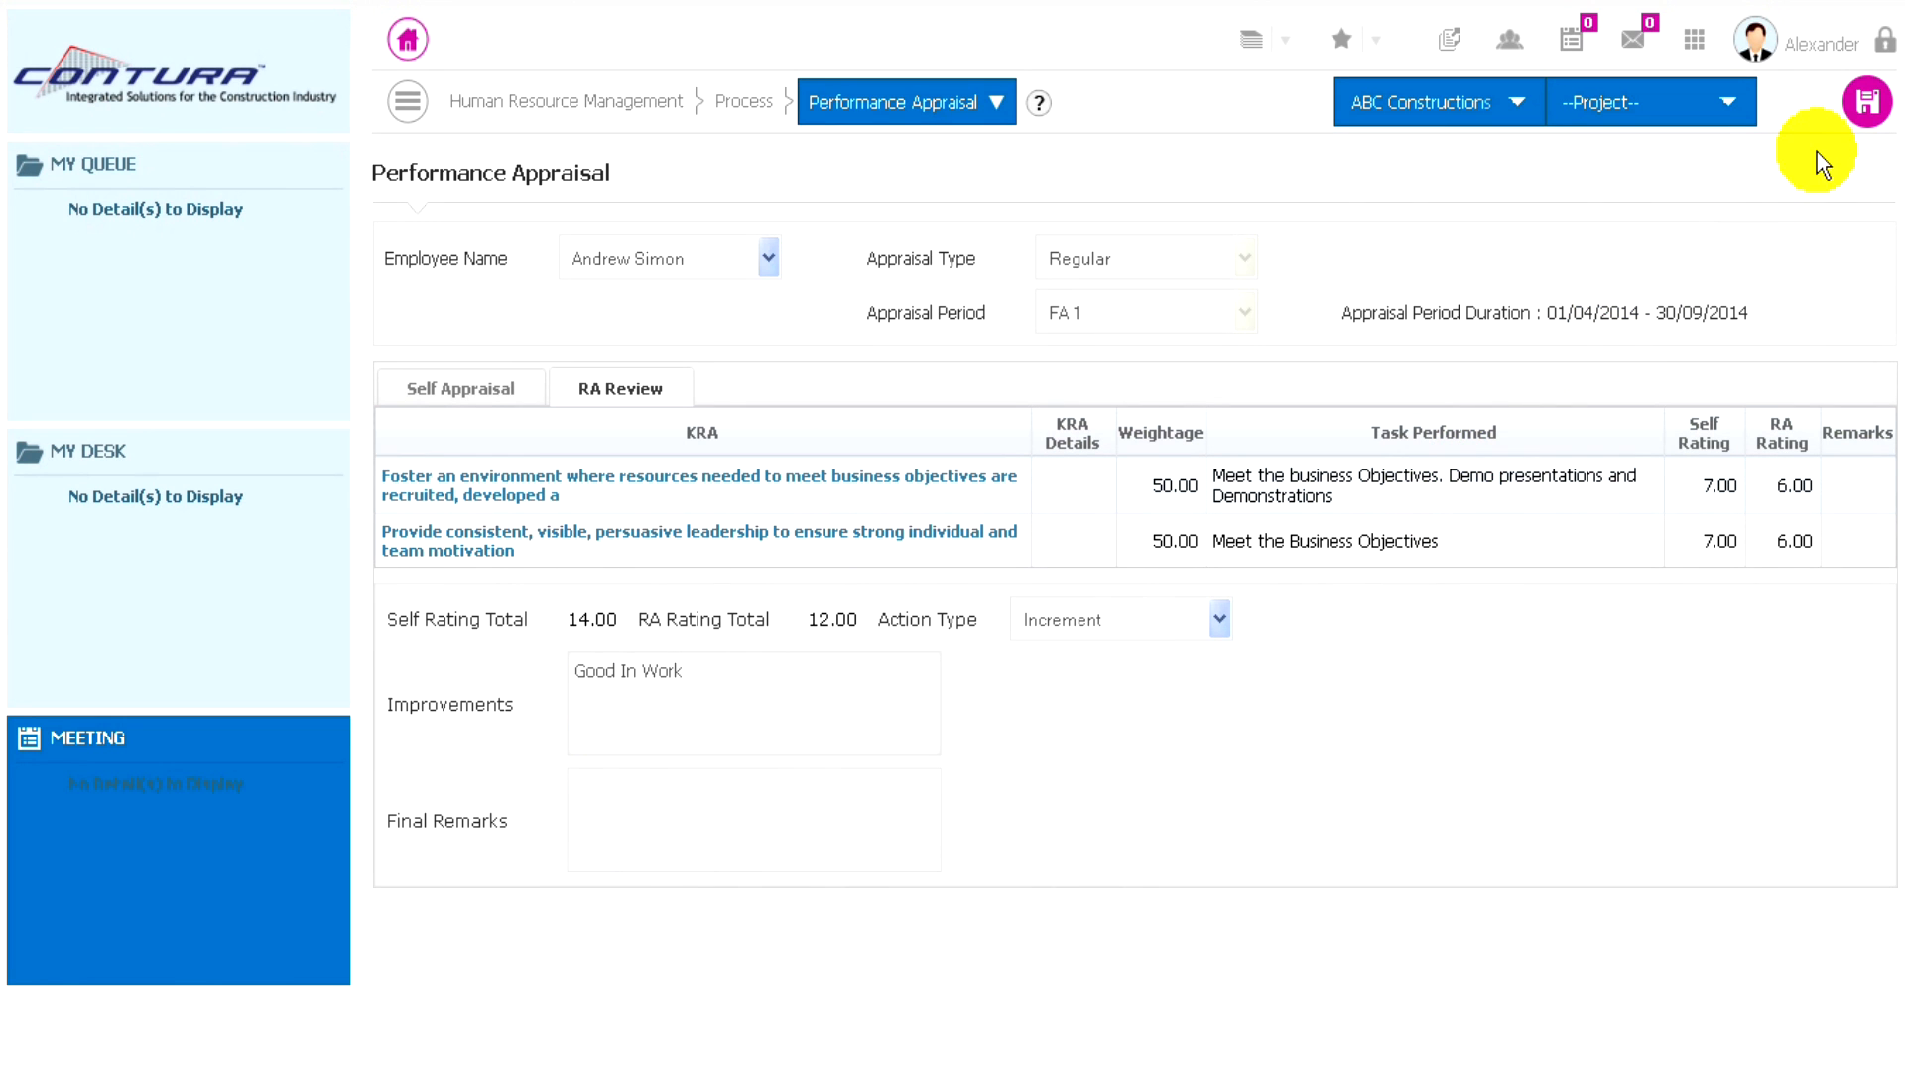
- Save the performance appraisal and start a new Employee Promotion record
{"action": "left_click", "coordinate": [1865, 105]}
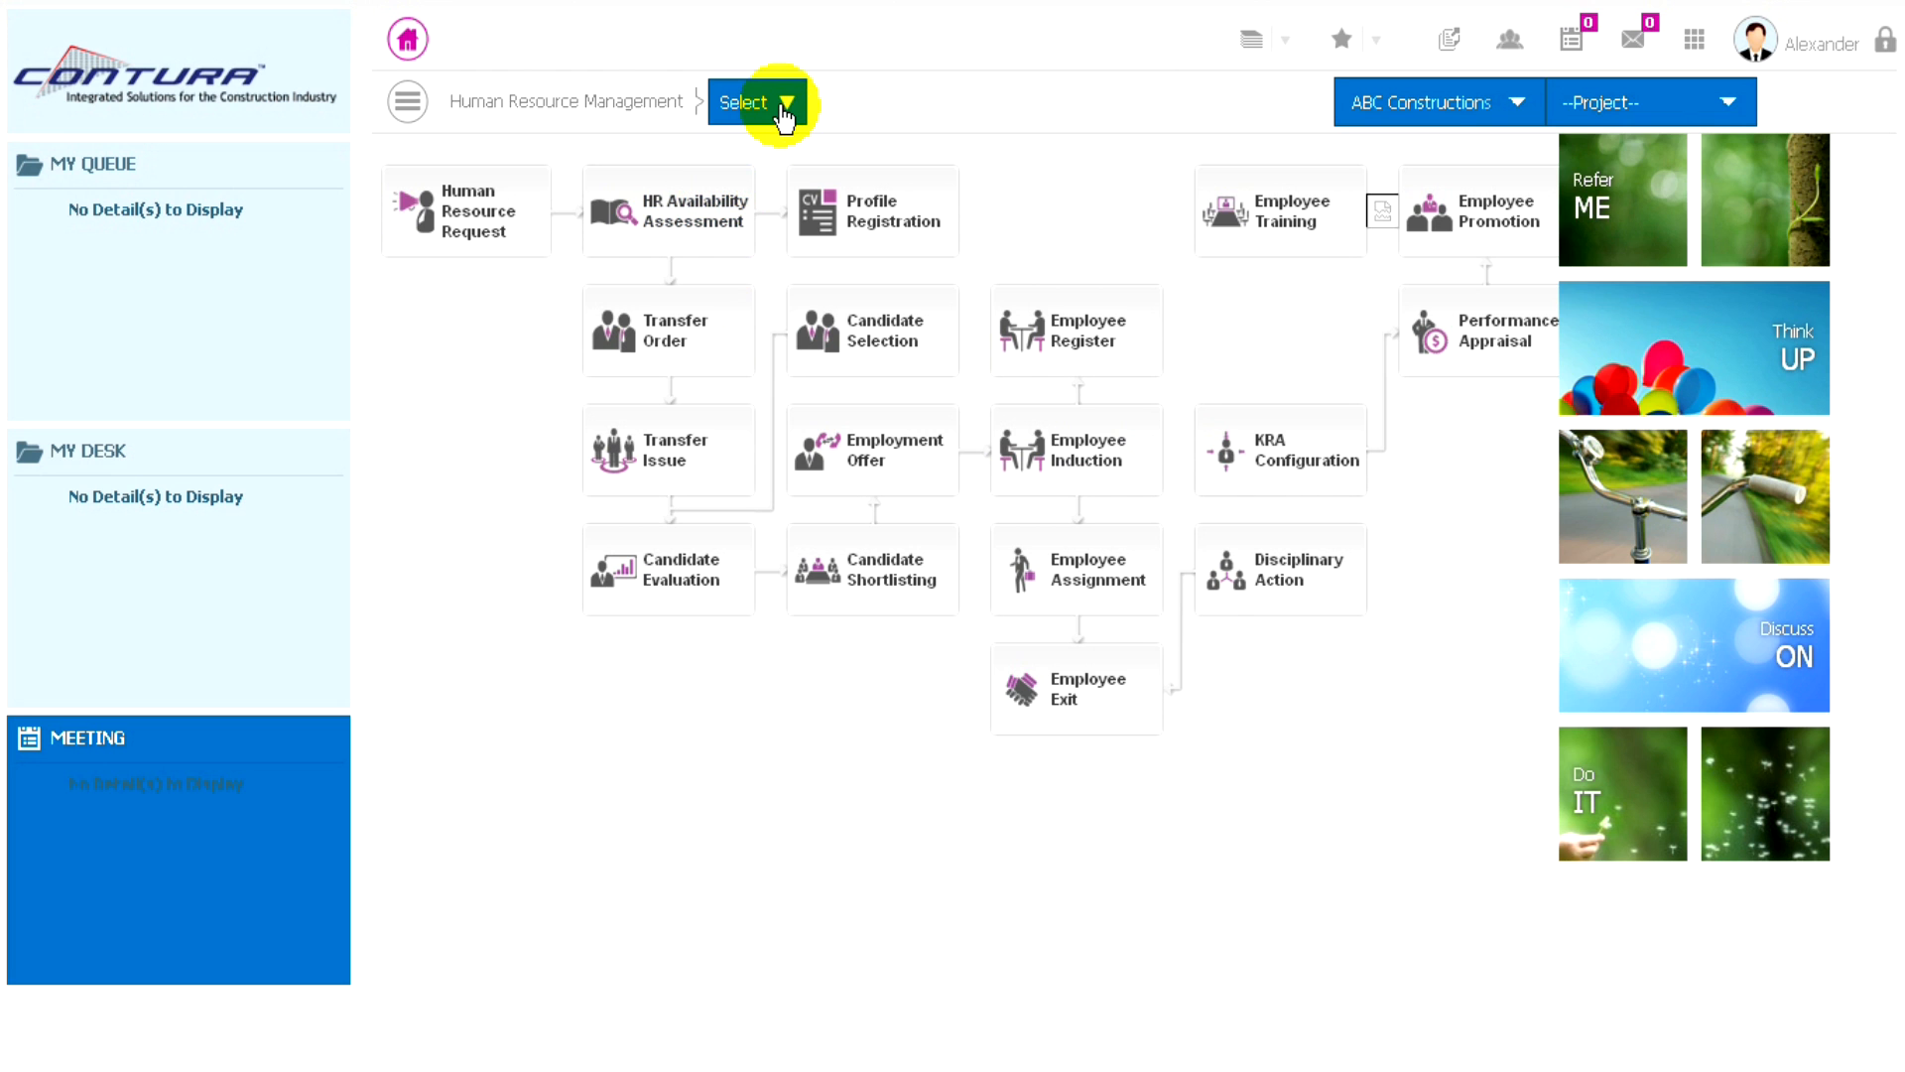
{"action": "left_click", "coordinate": [784, 111]}
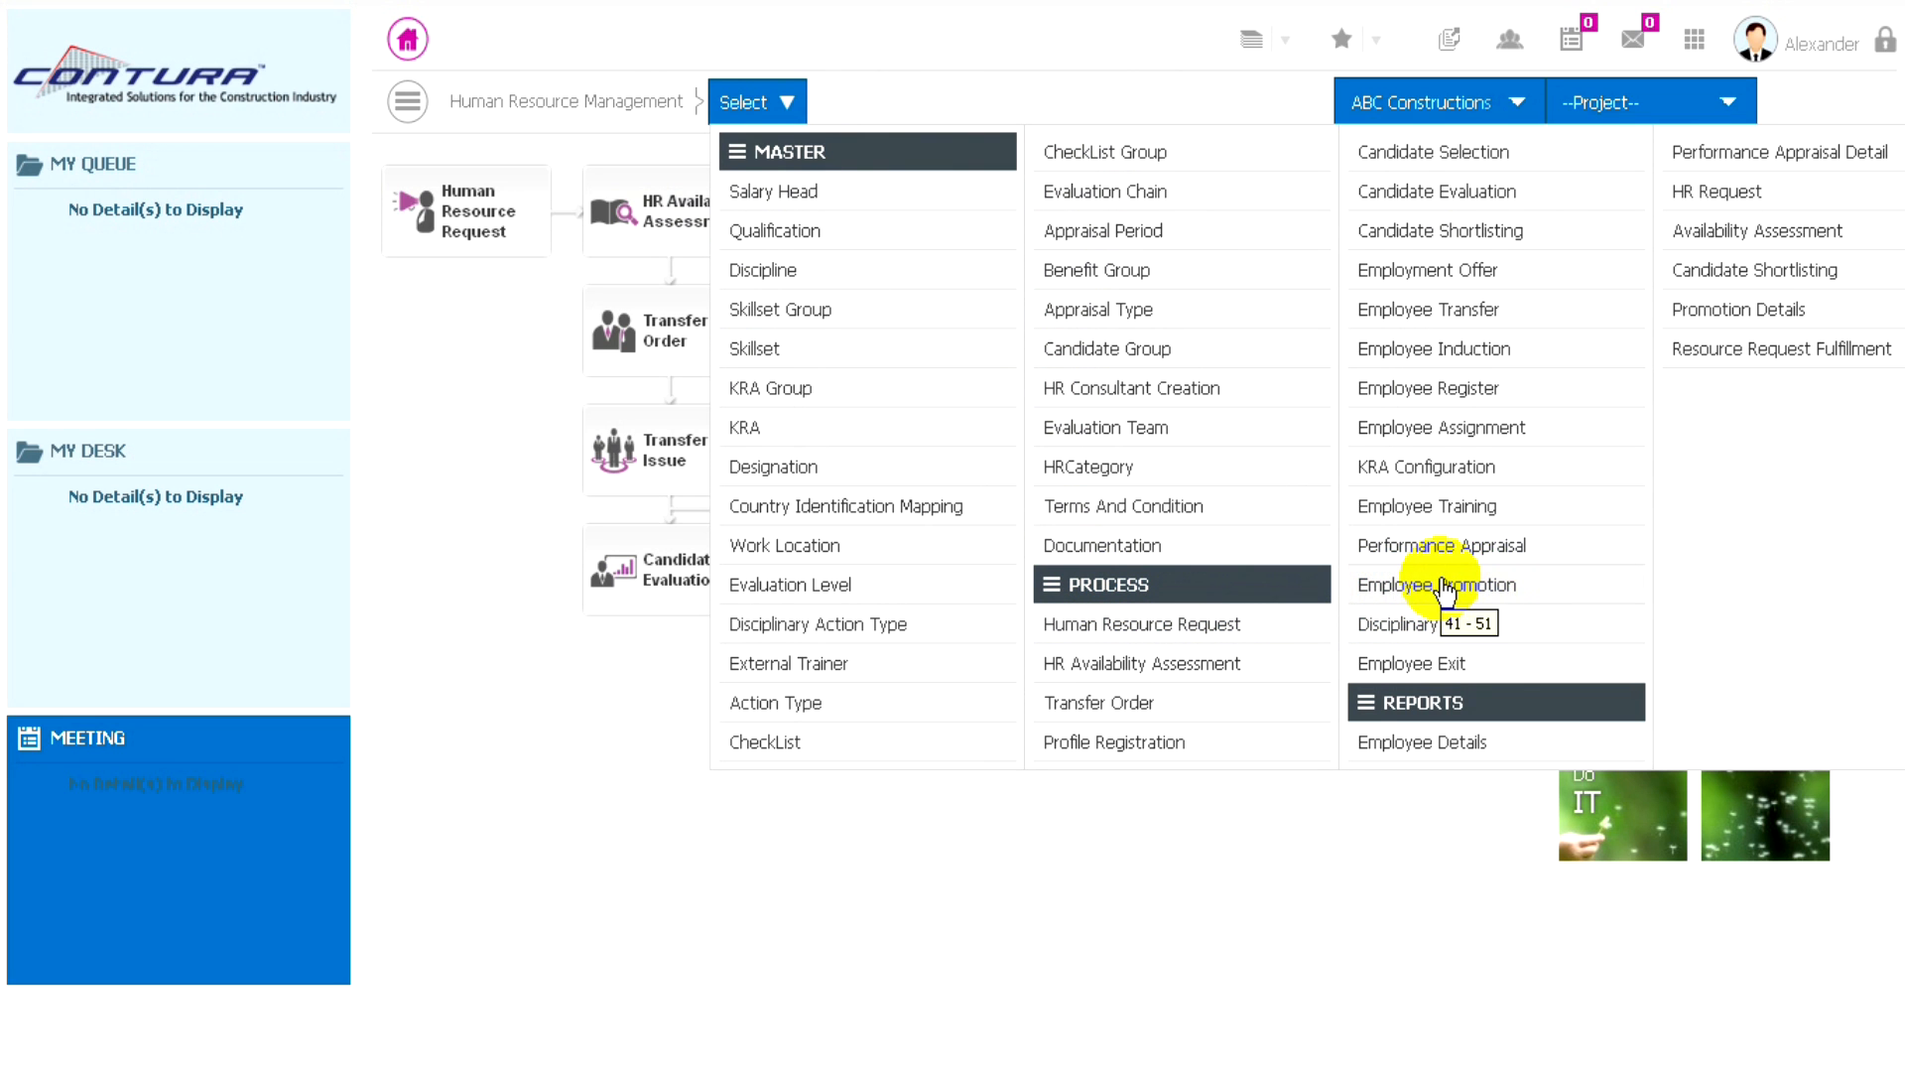
{"action": "left_click", "coordinate": [1441, 587]}
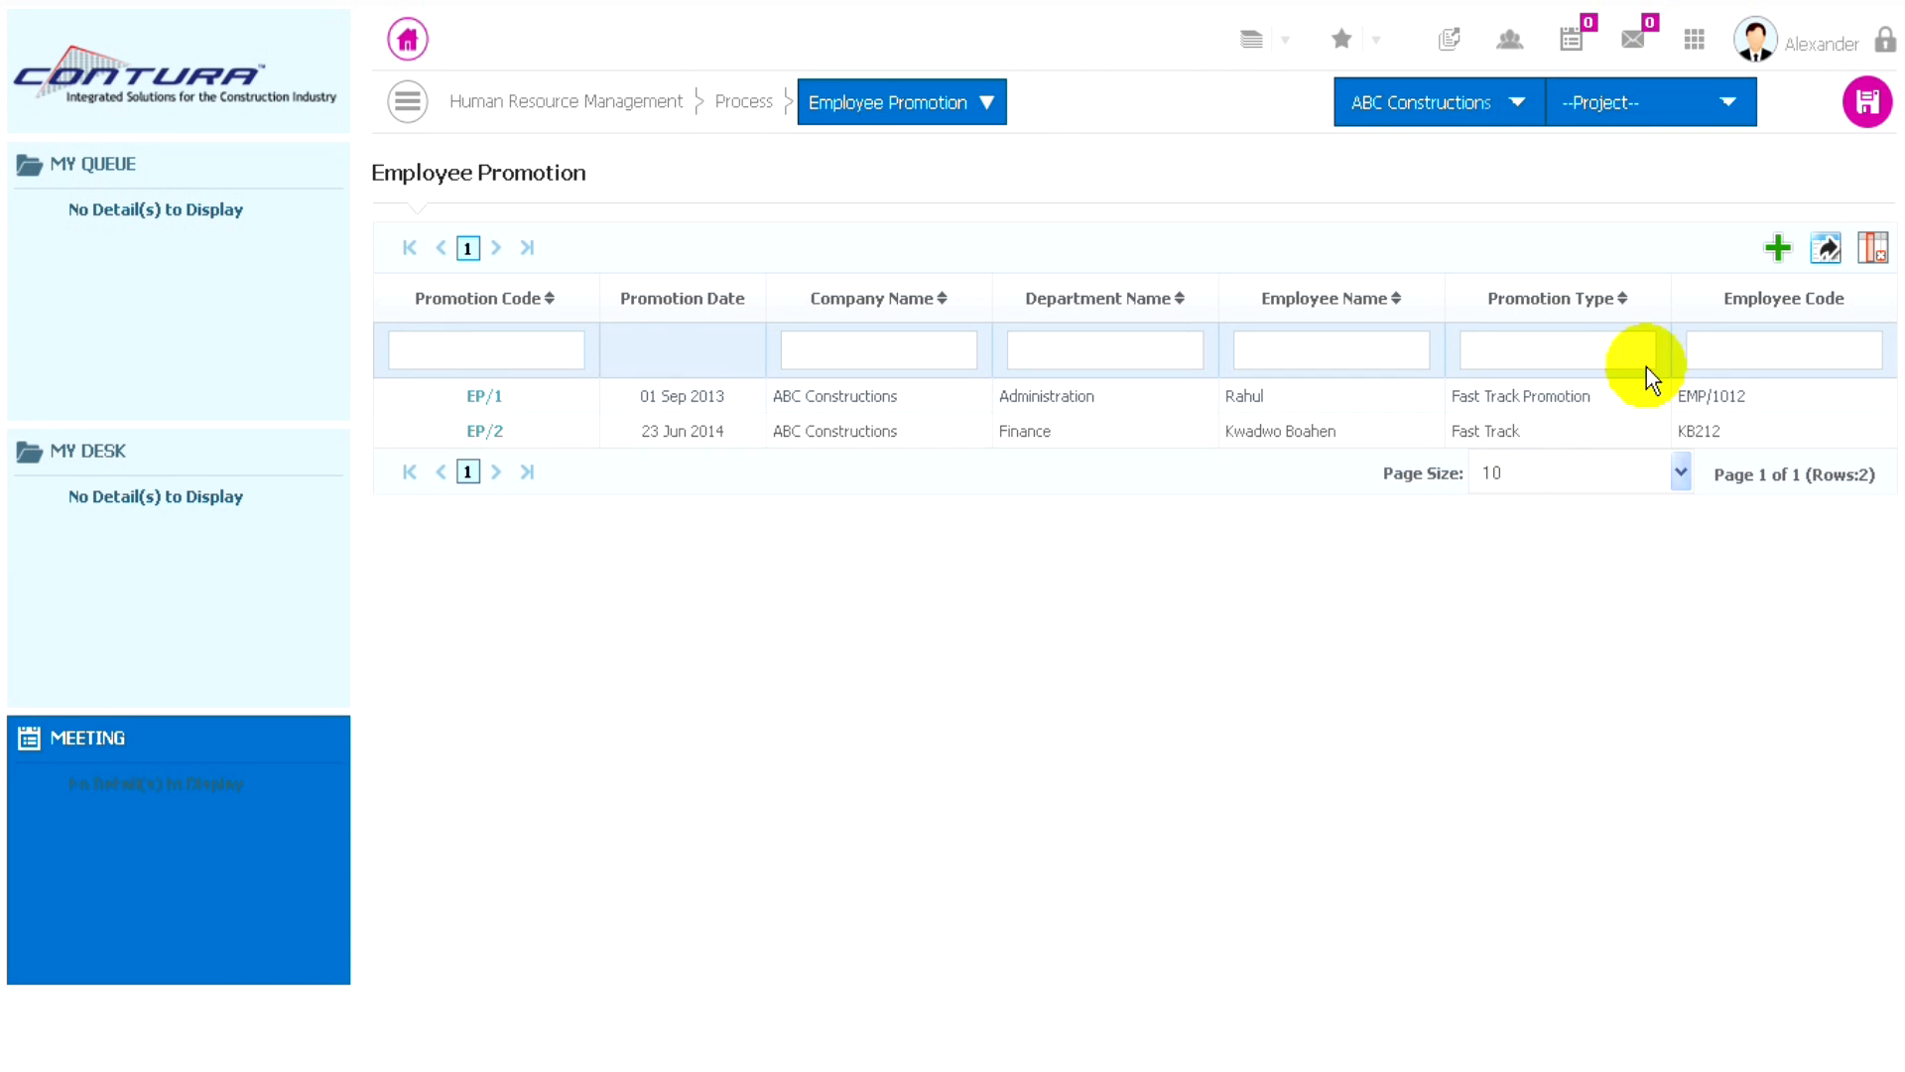
{"action": "left_click", "coordinate": [1778, 248]}
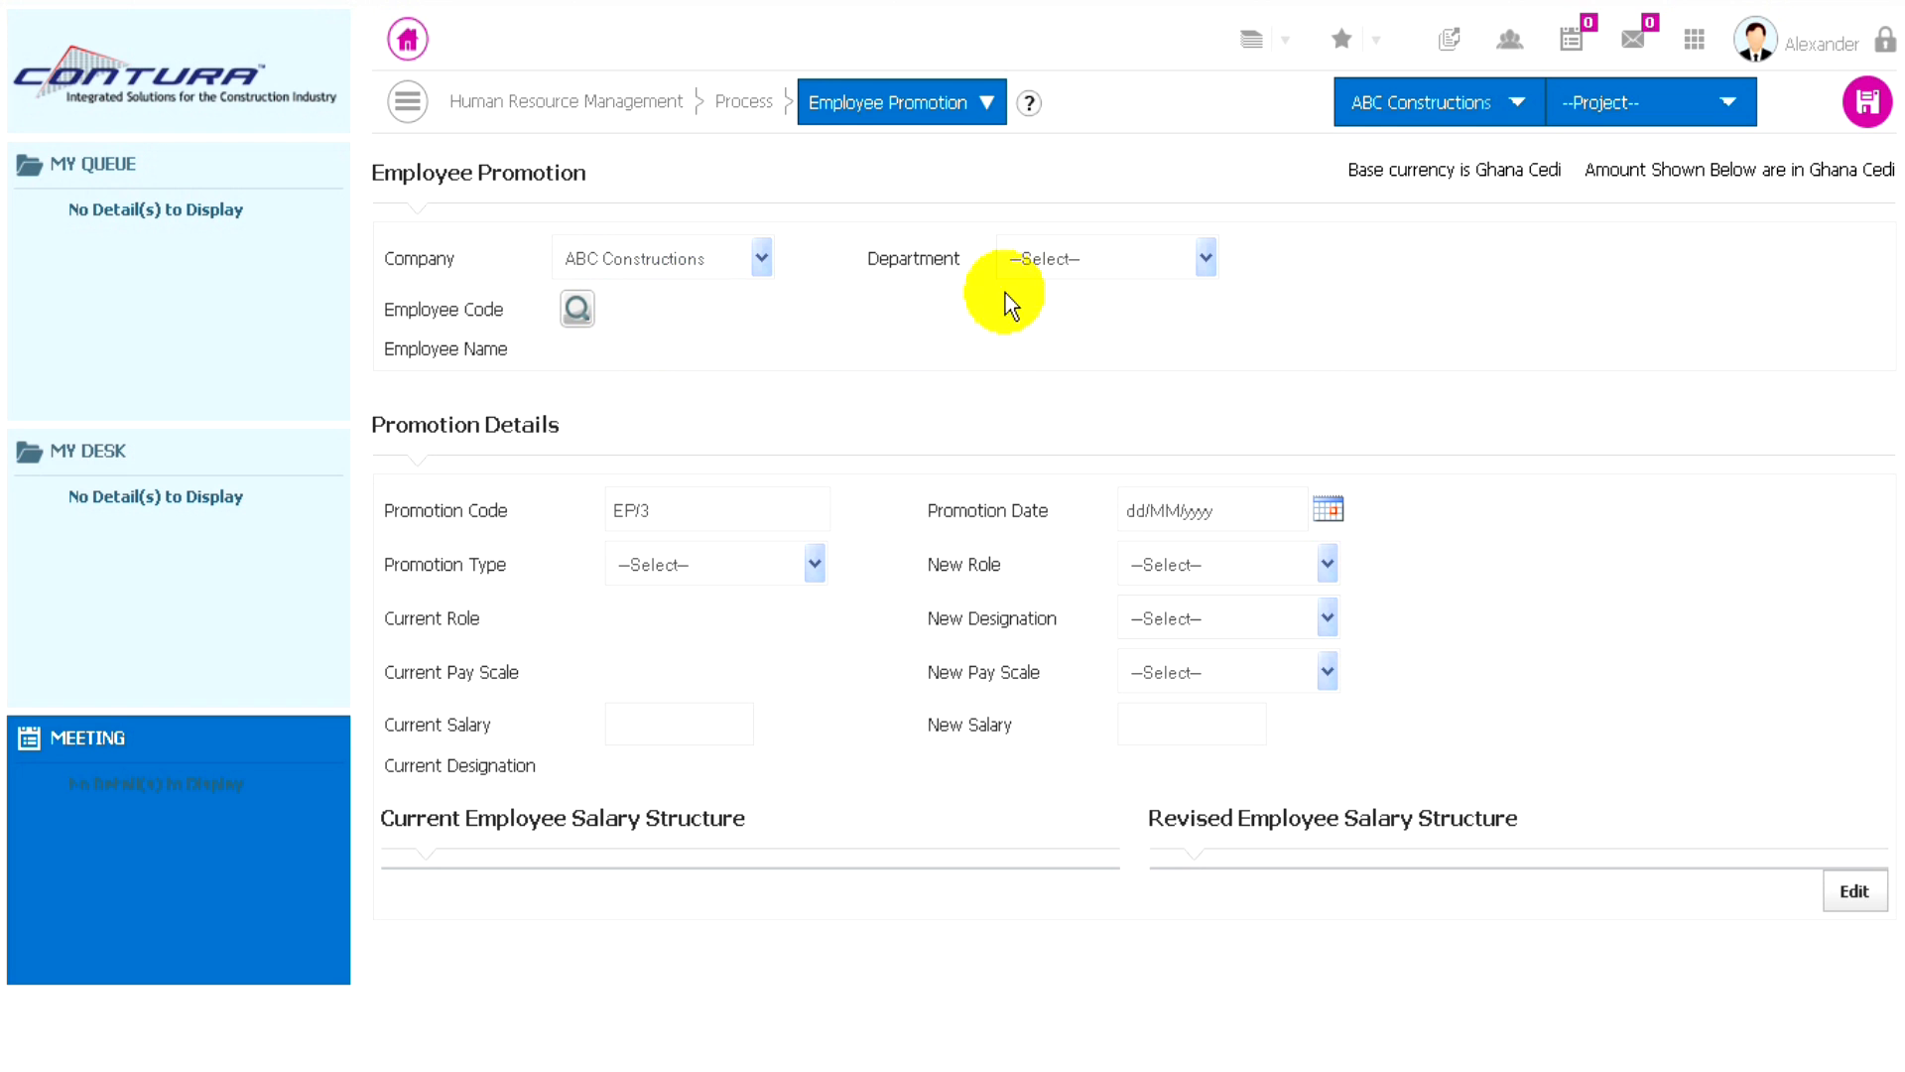
- Set the promotion's department to Administration and choose the first listed employee as the one being promoted
{"action": "left_click", "coordinate": [1191, 259]}
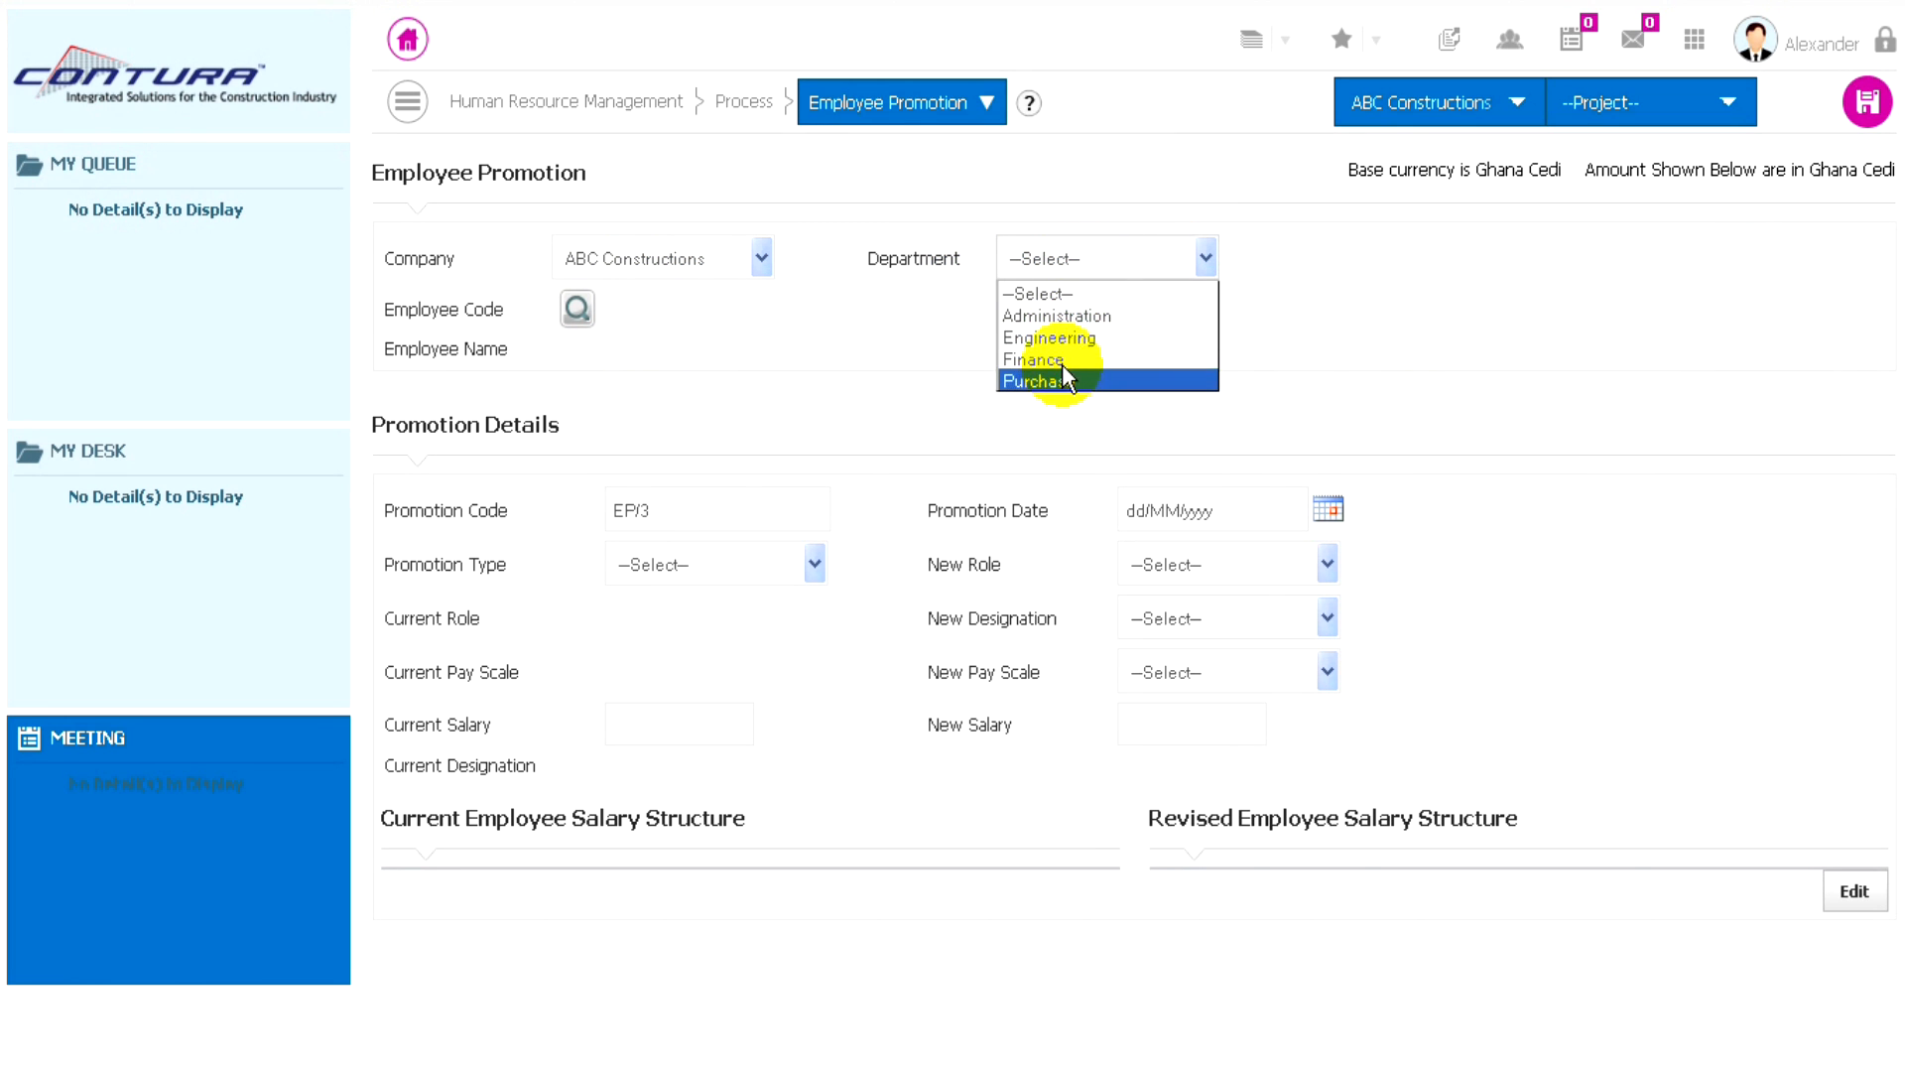
{"action": "left_click", "coordinate": [1070, 317]}
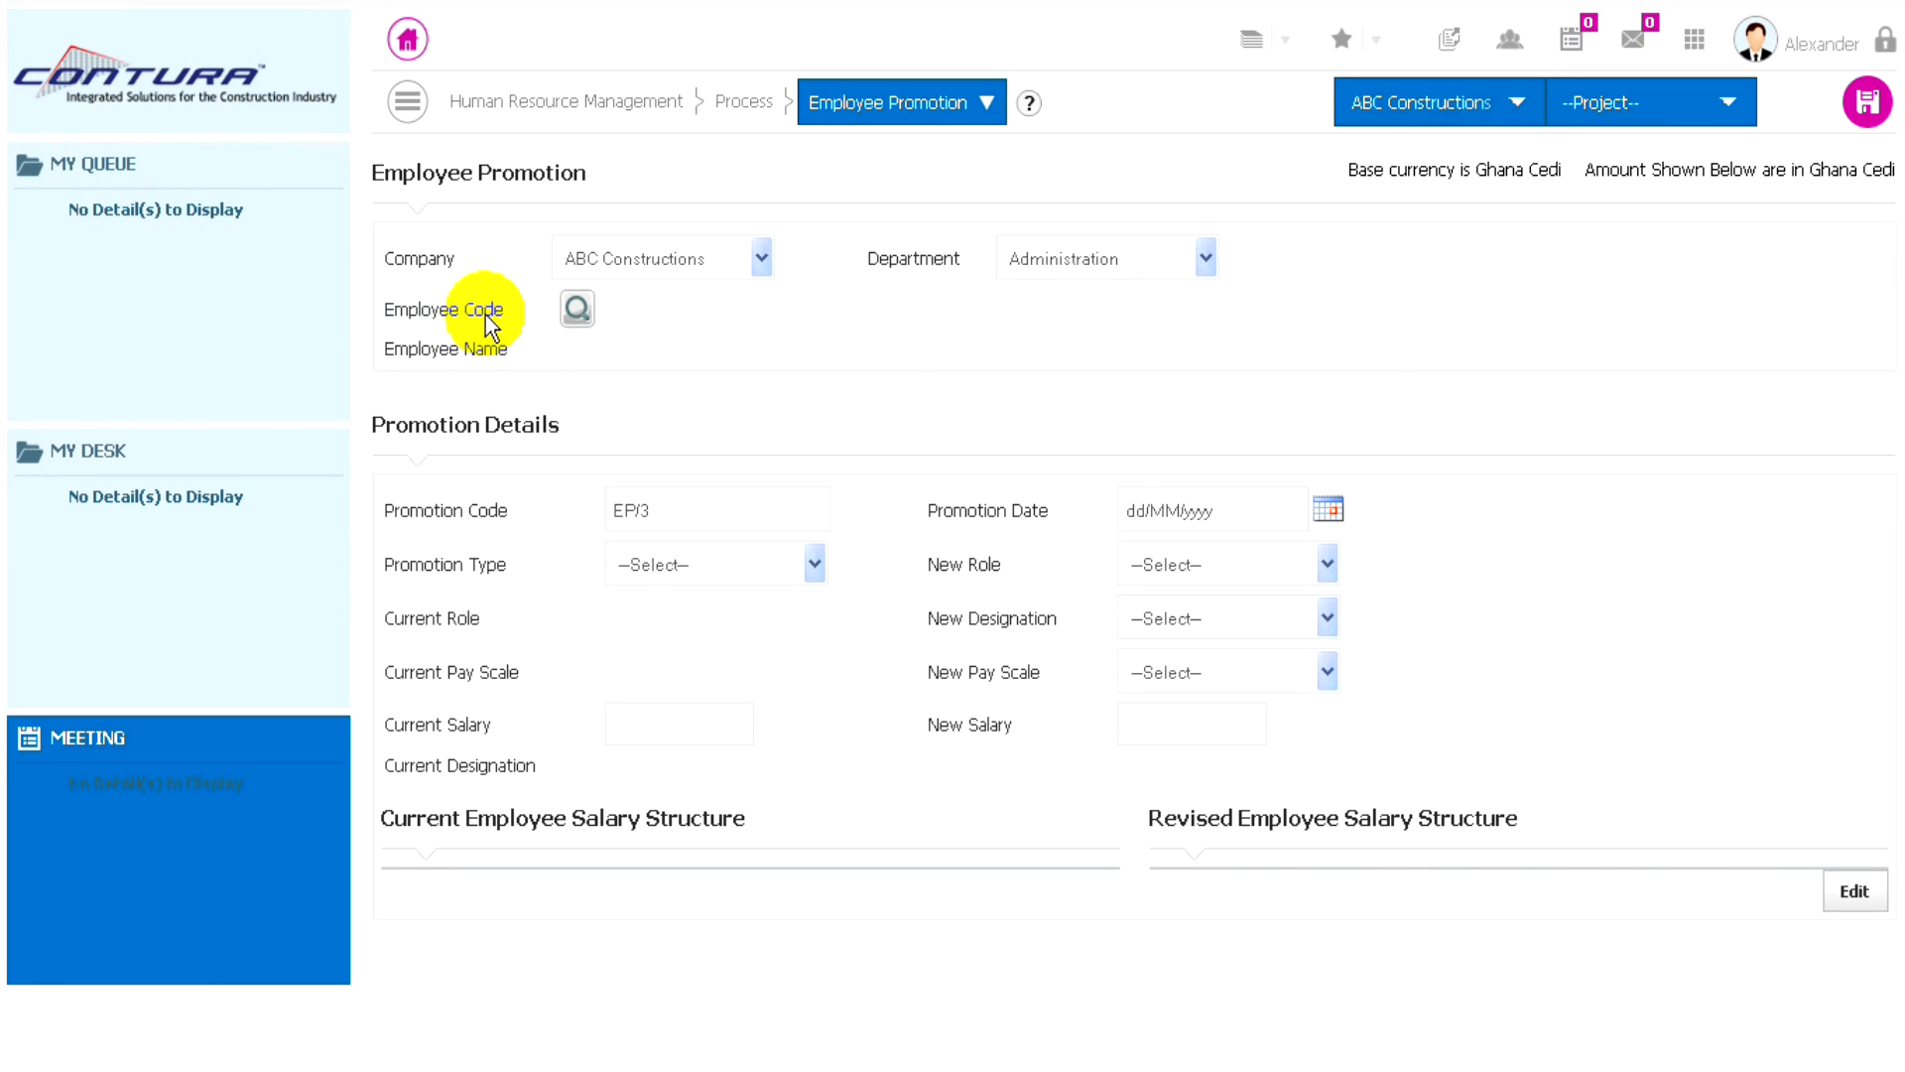
{"action": "left_click", "coordinate": [575, 309]}
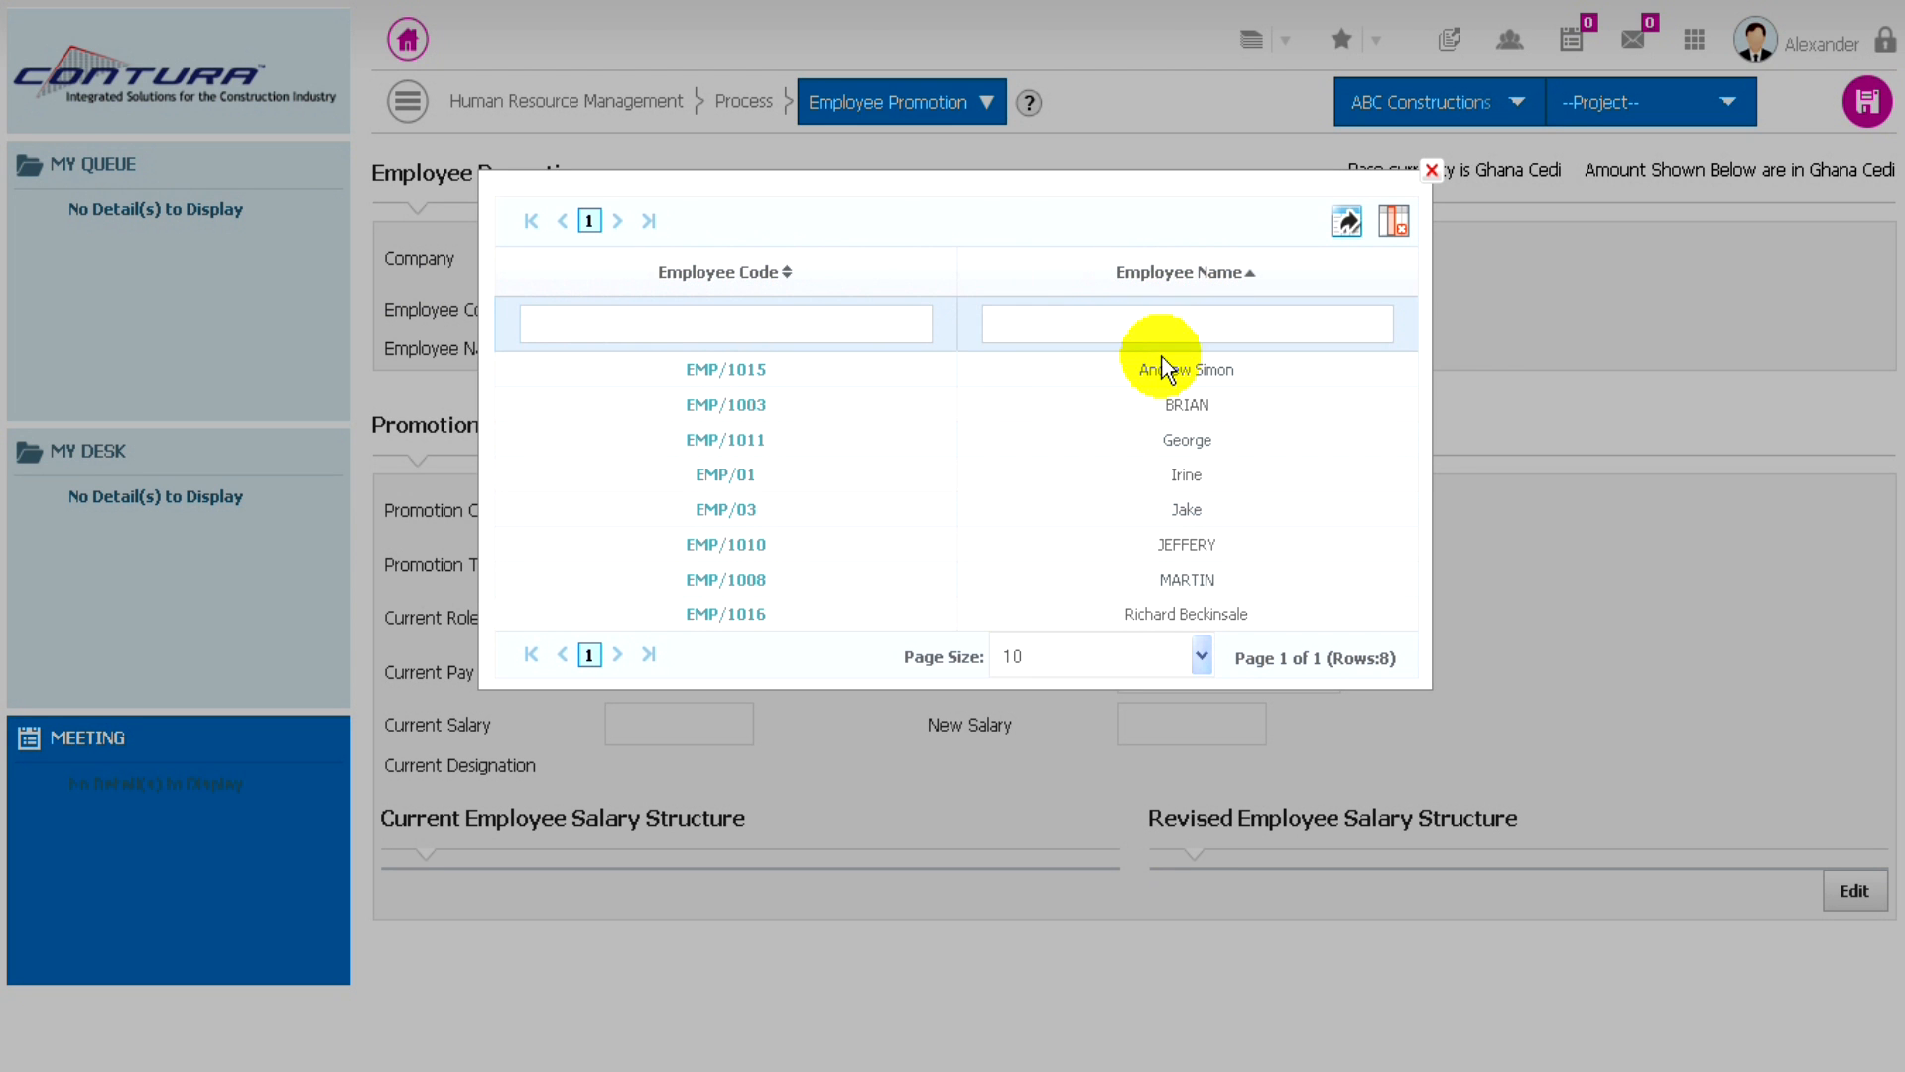
{"action": "left_click", "coordinate": [738, 375]}
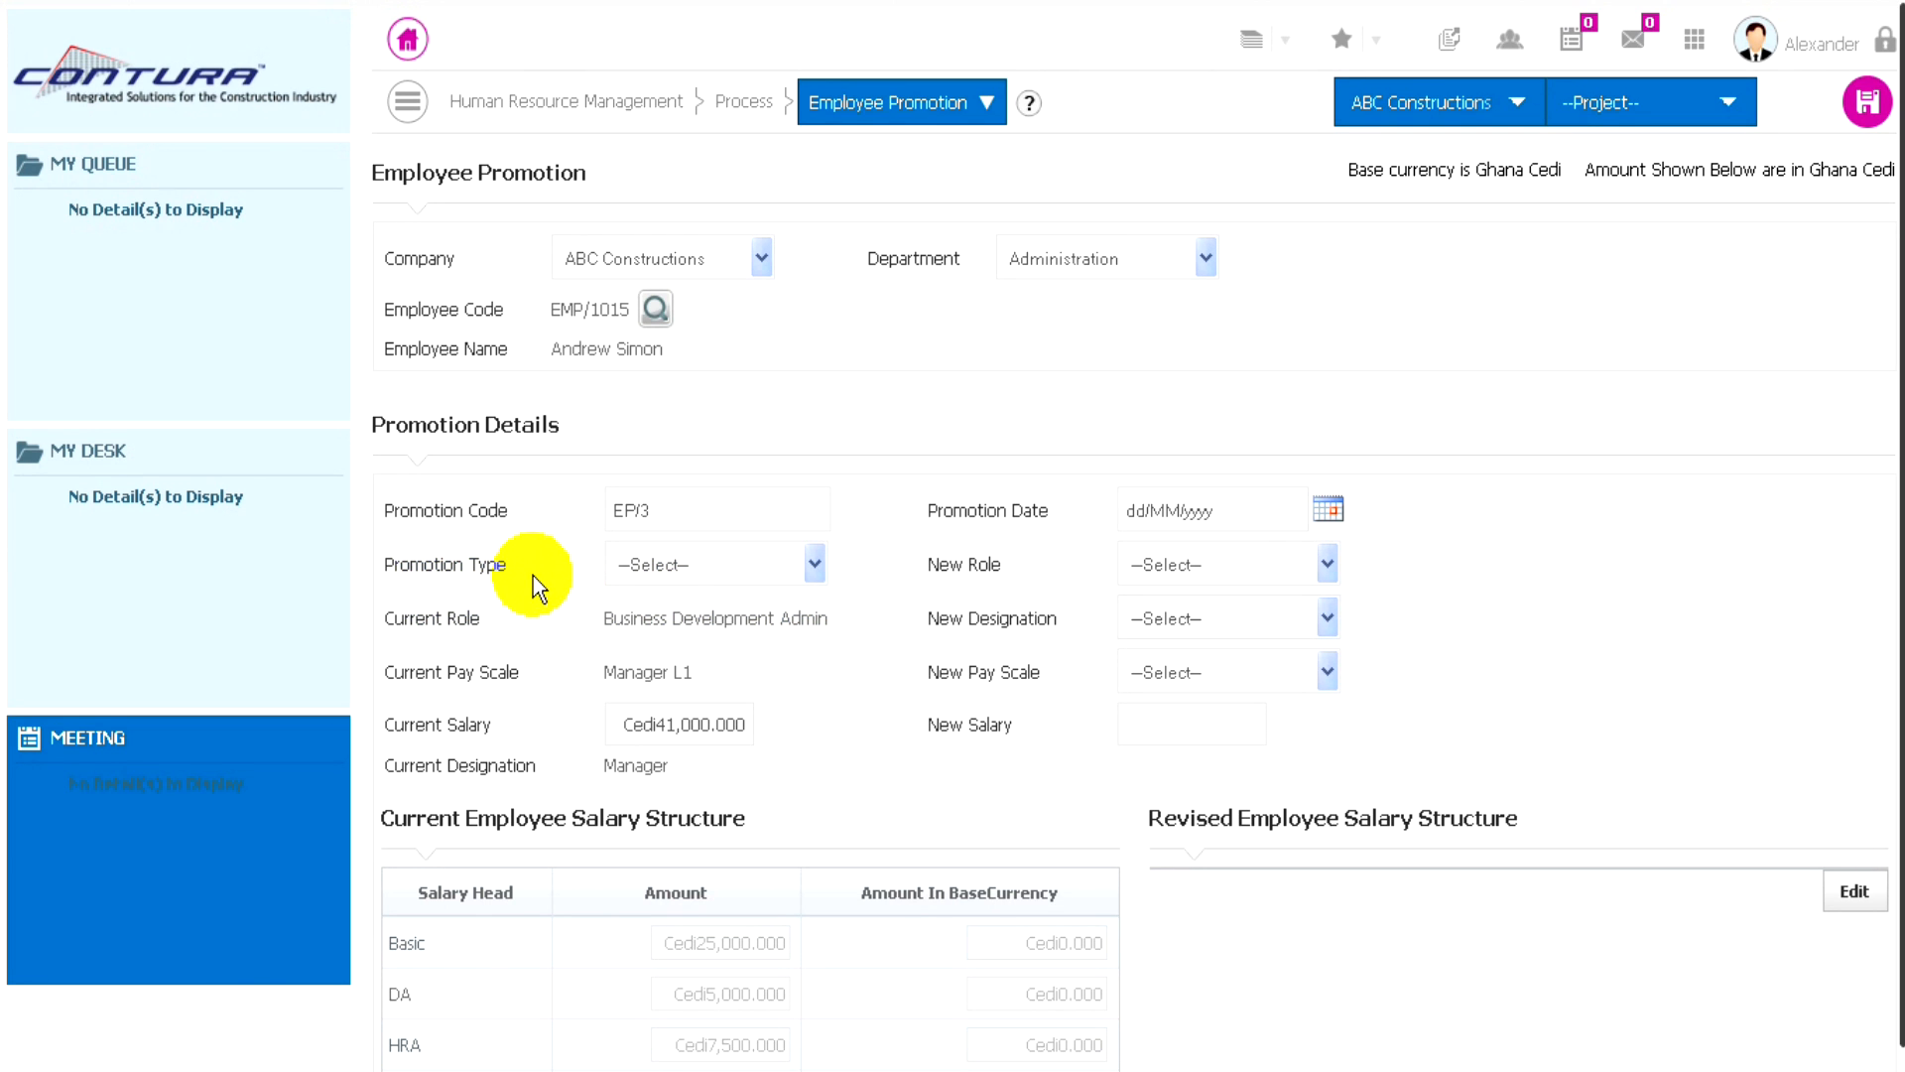
- Set the promotion type to Regular and the promotion date to 01/08/2014
{"action": "left_click", "coordinate": [788, 561]}
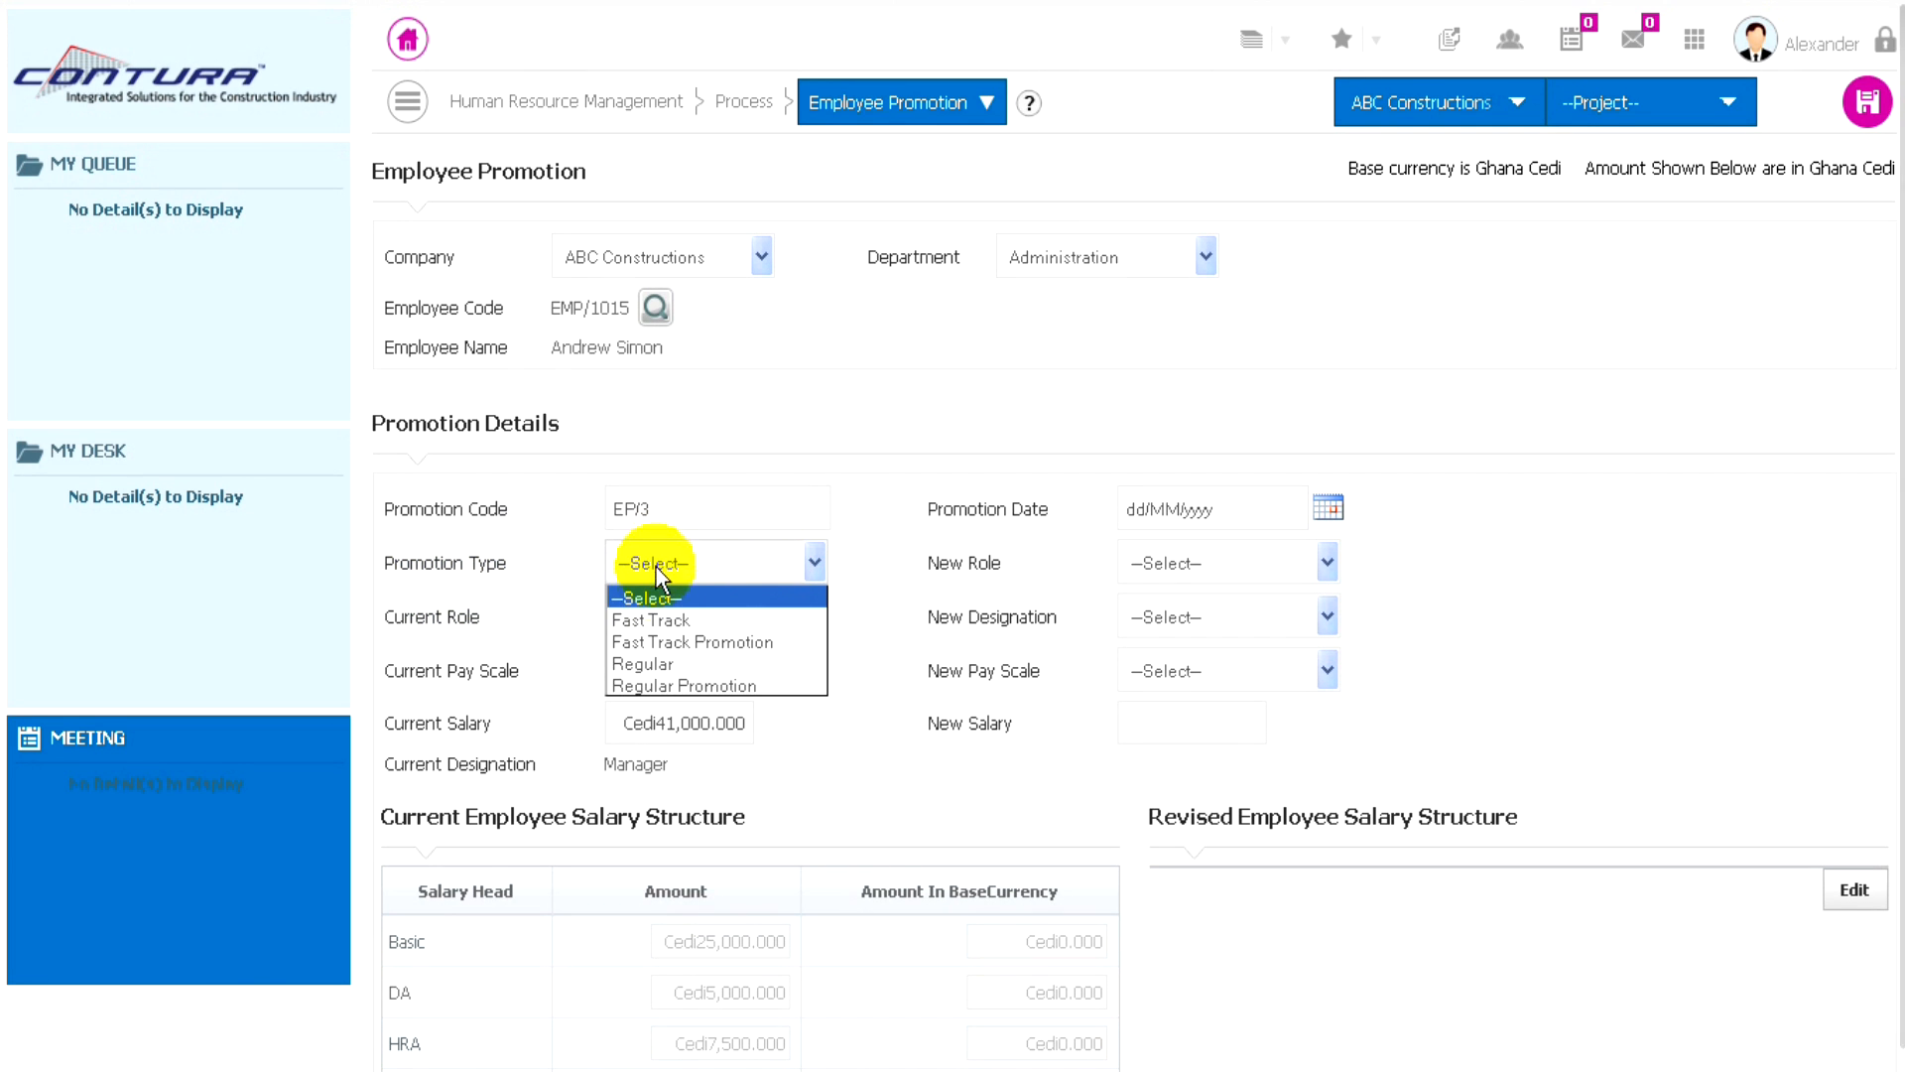
{"action": "left_click", "coordinate": [647, 664]}
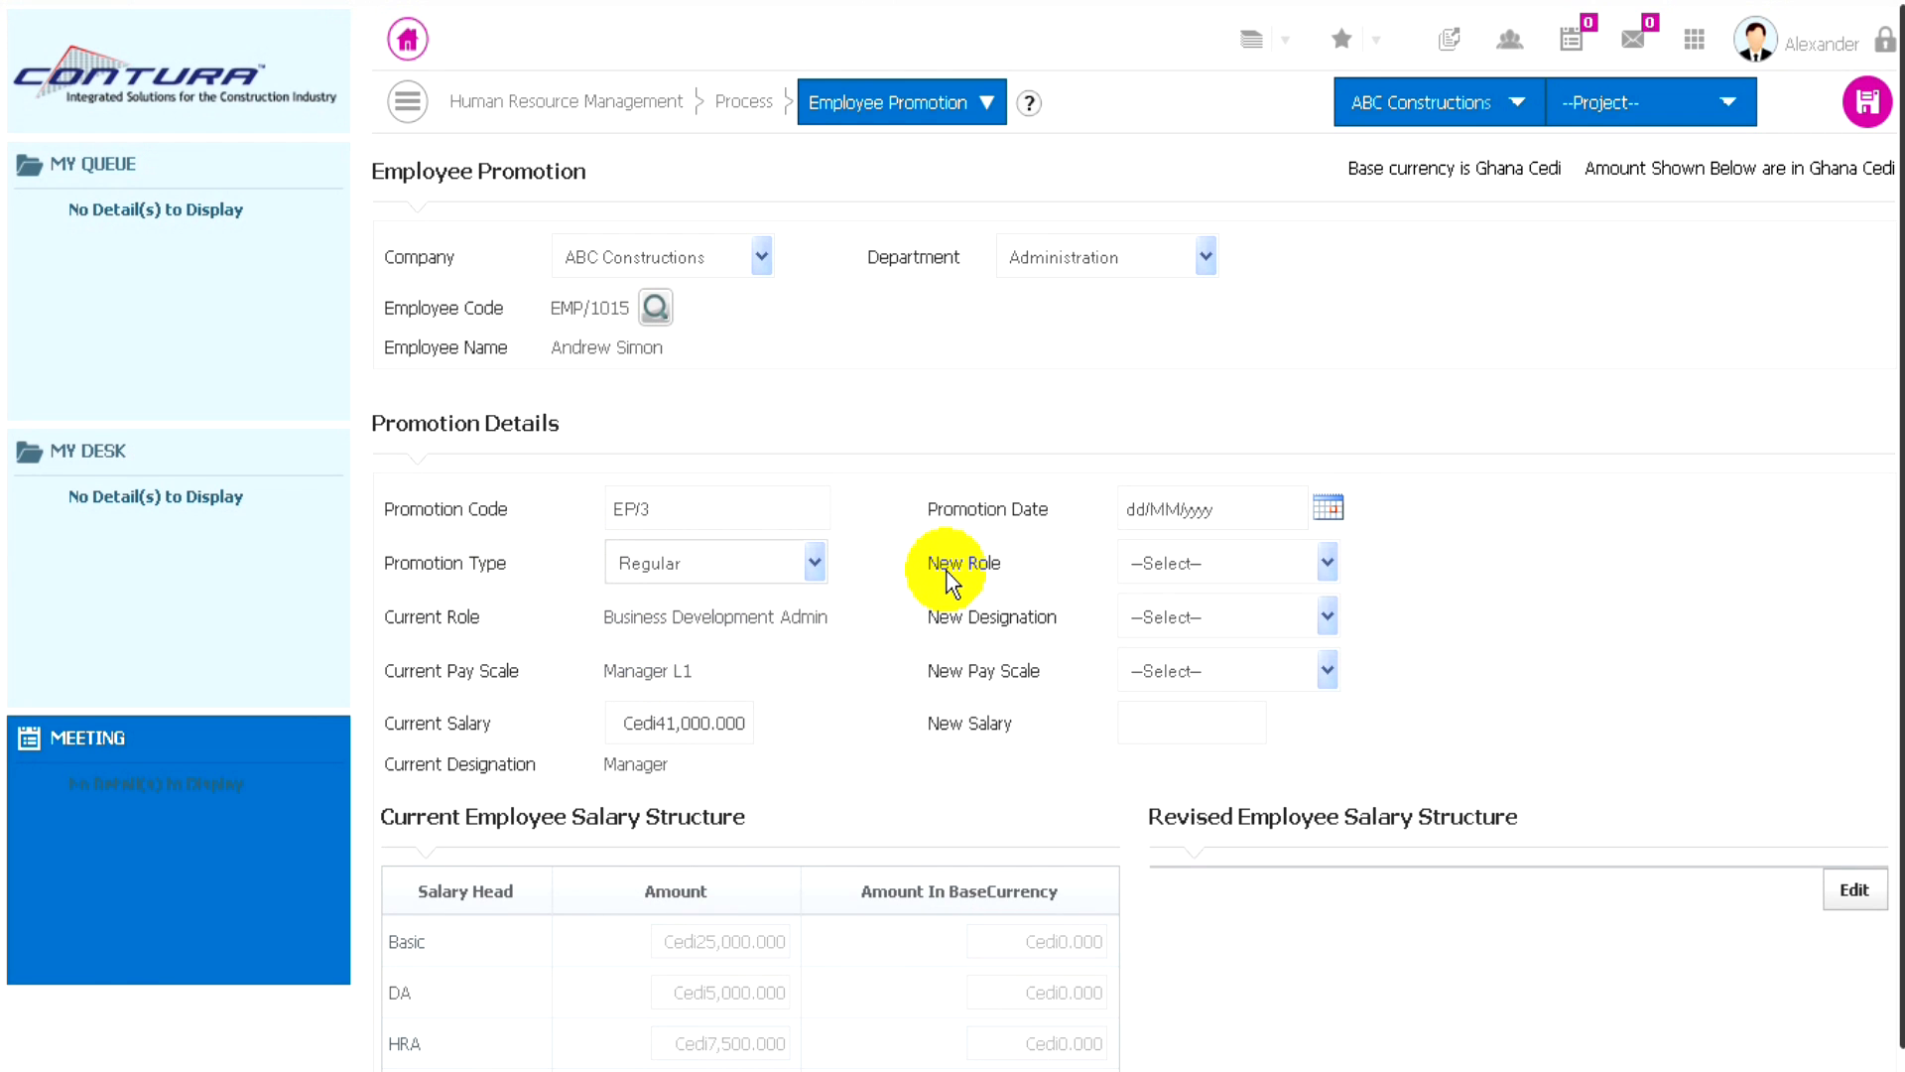
{"action": "left_click", "coordinate": [1327, 511]}
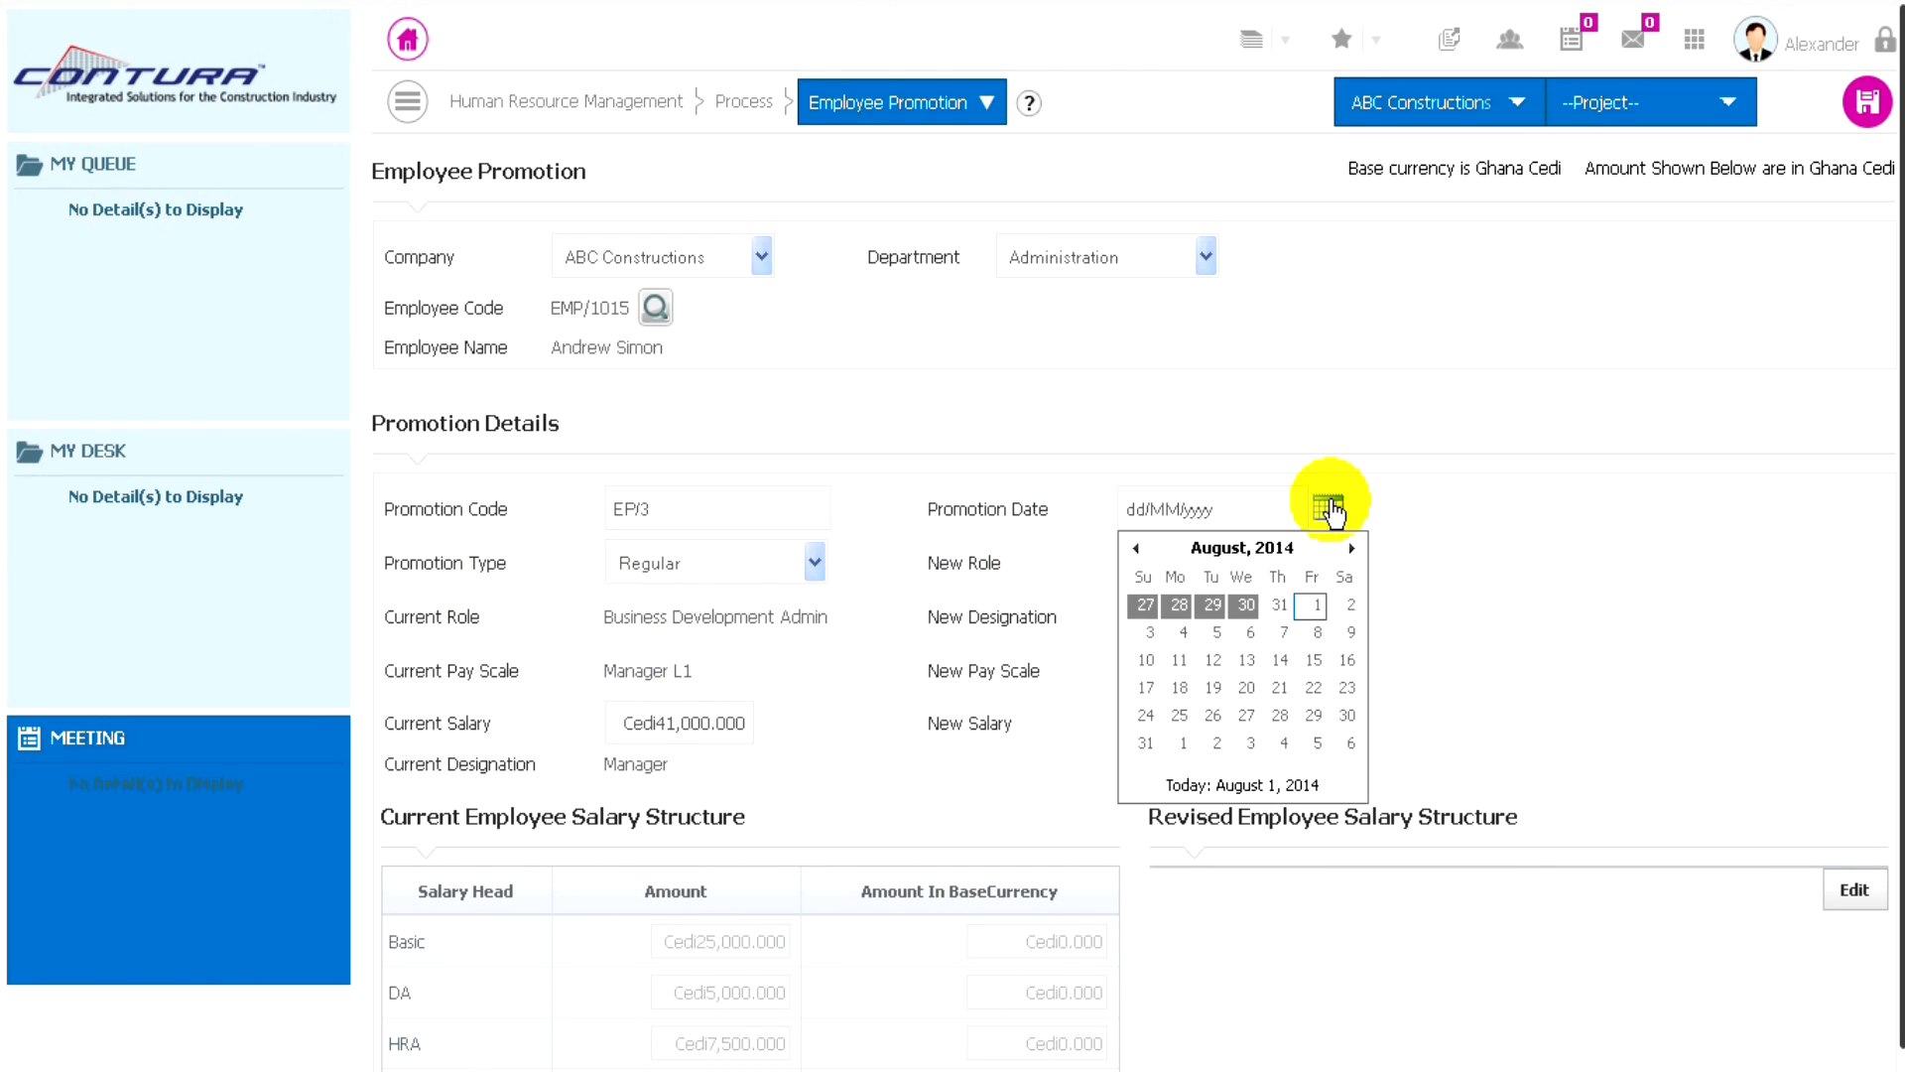
{"action": "left_click", "coordinate": [1316, 608]}
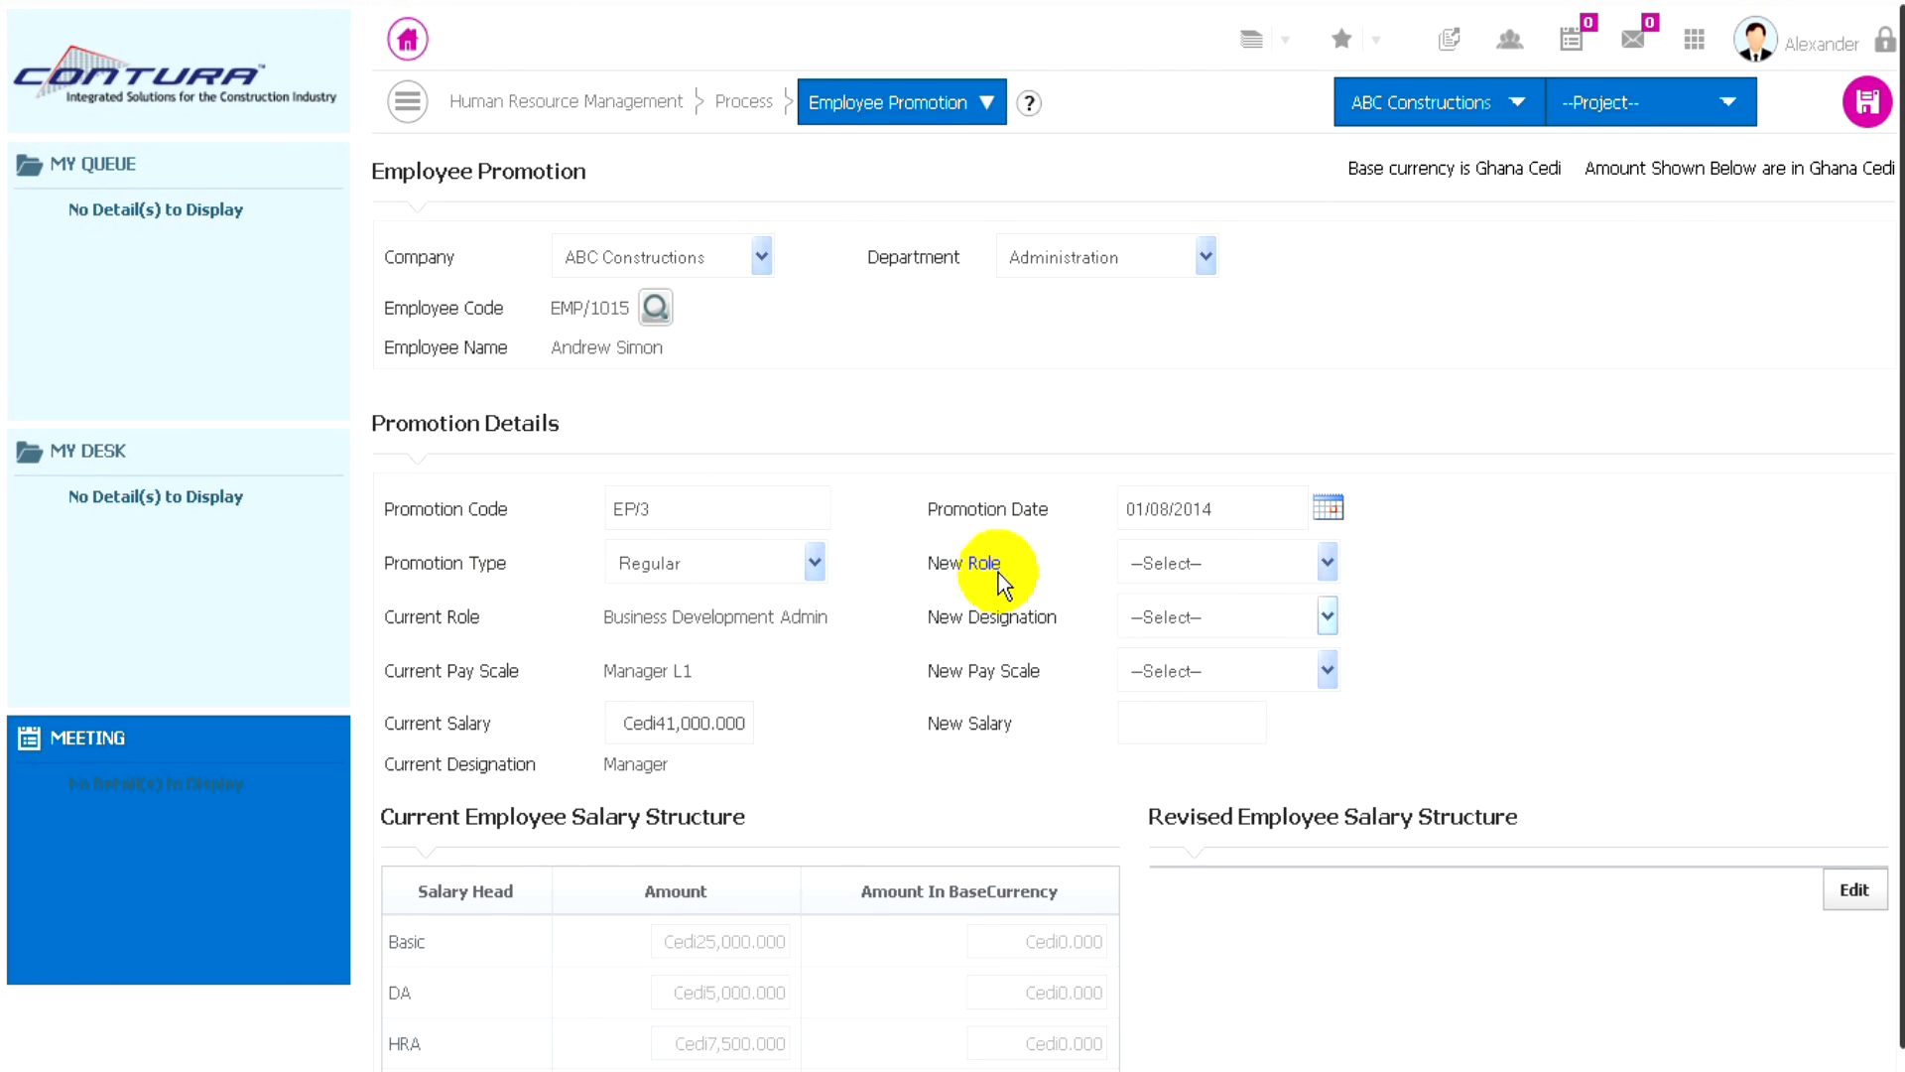
- Set the new role to Business Development General Manager, the new designation to General Manager and the new pay scale to Scale 1
{"action": "left_click", "coordinate": [1309, 568]}
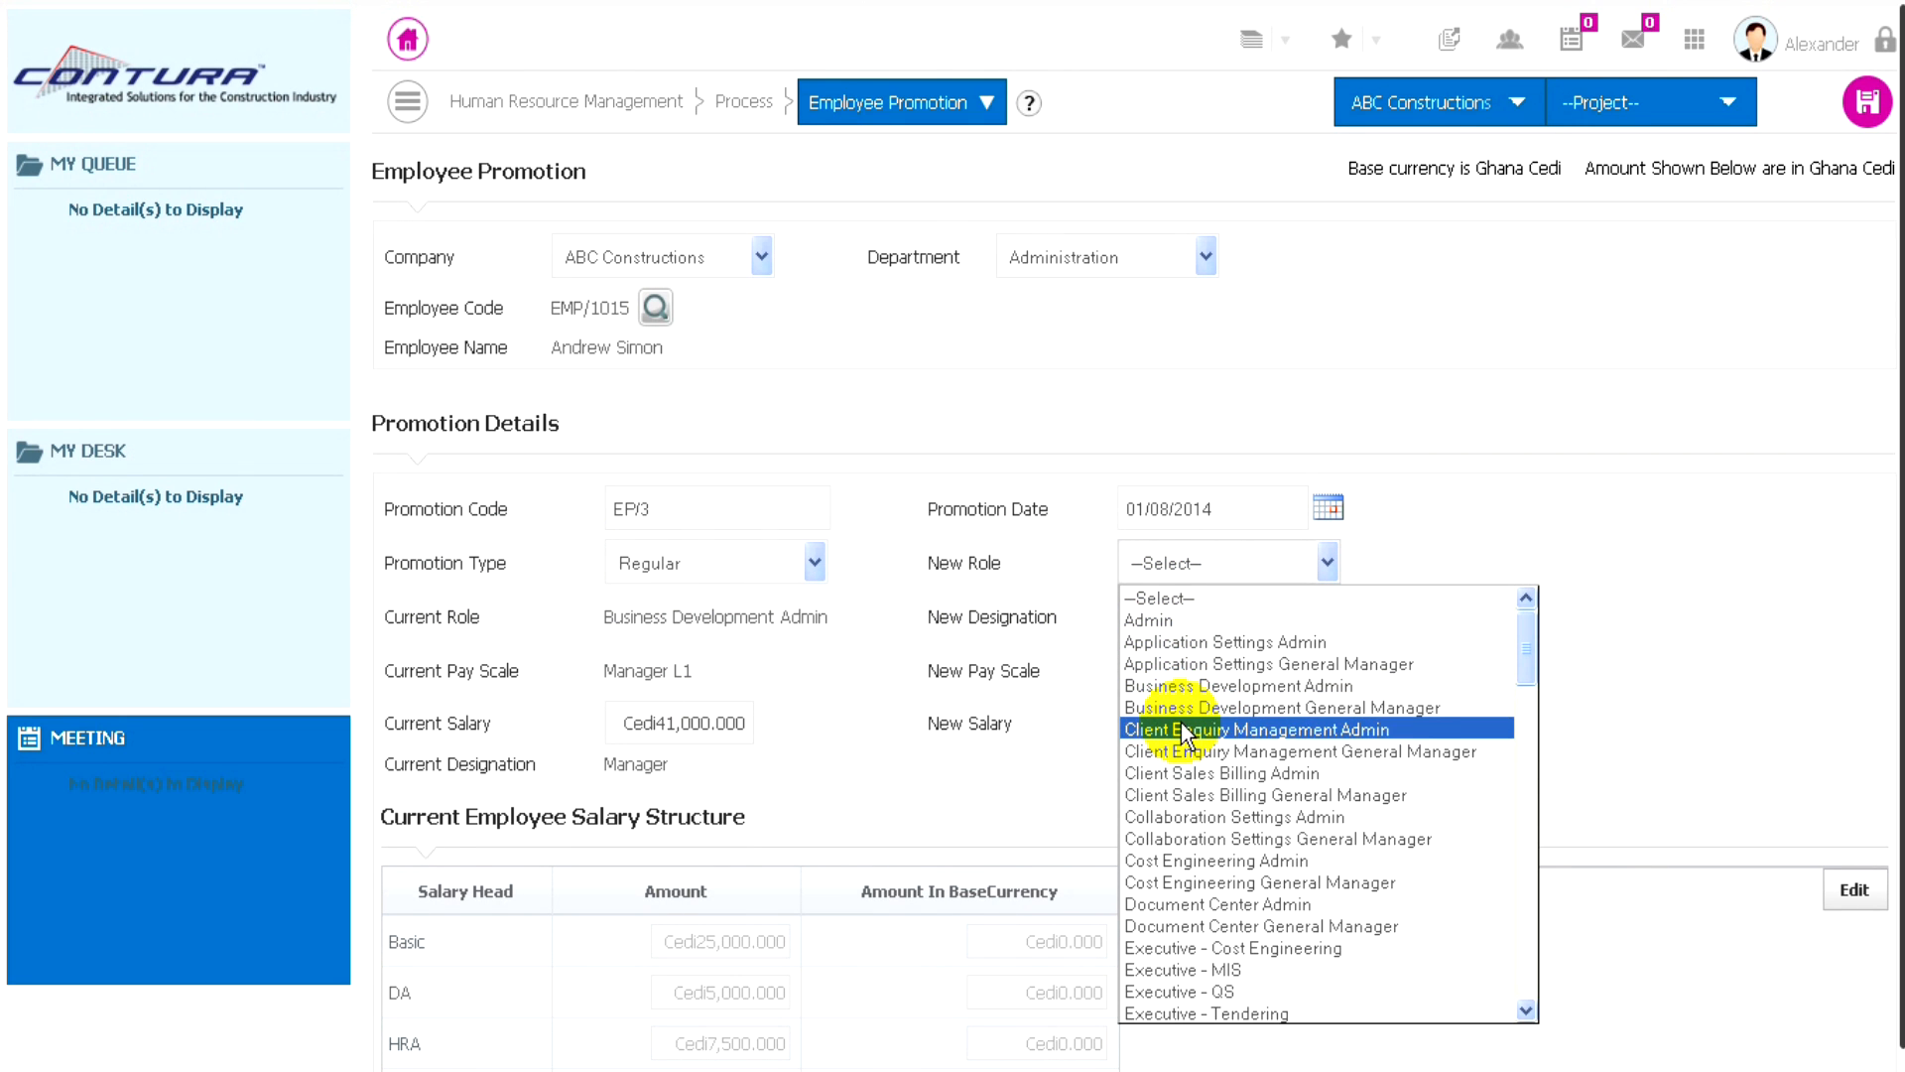
{"action": "left_click", "coordinate": [1268, 708]}
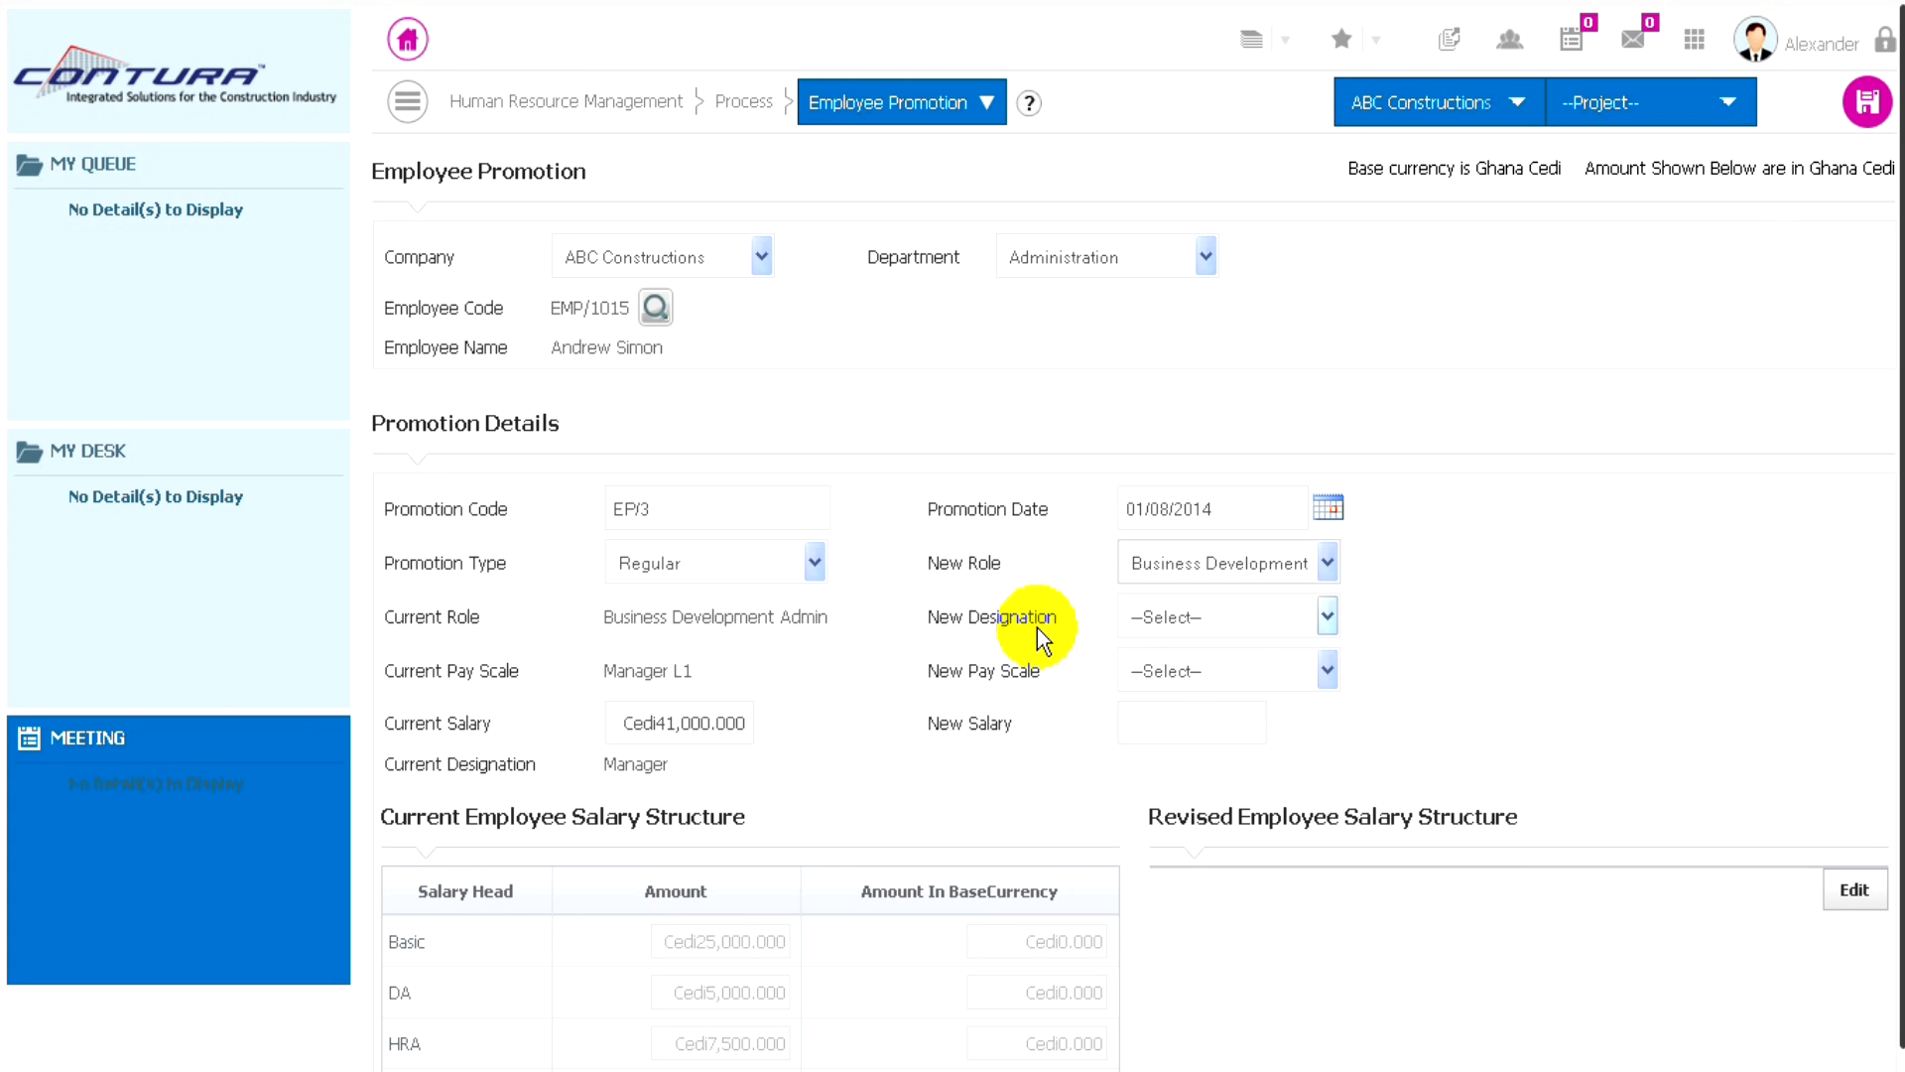
{"action": "left_click", "coordinate": [1304, 617]}
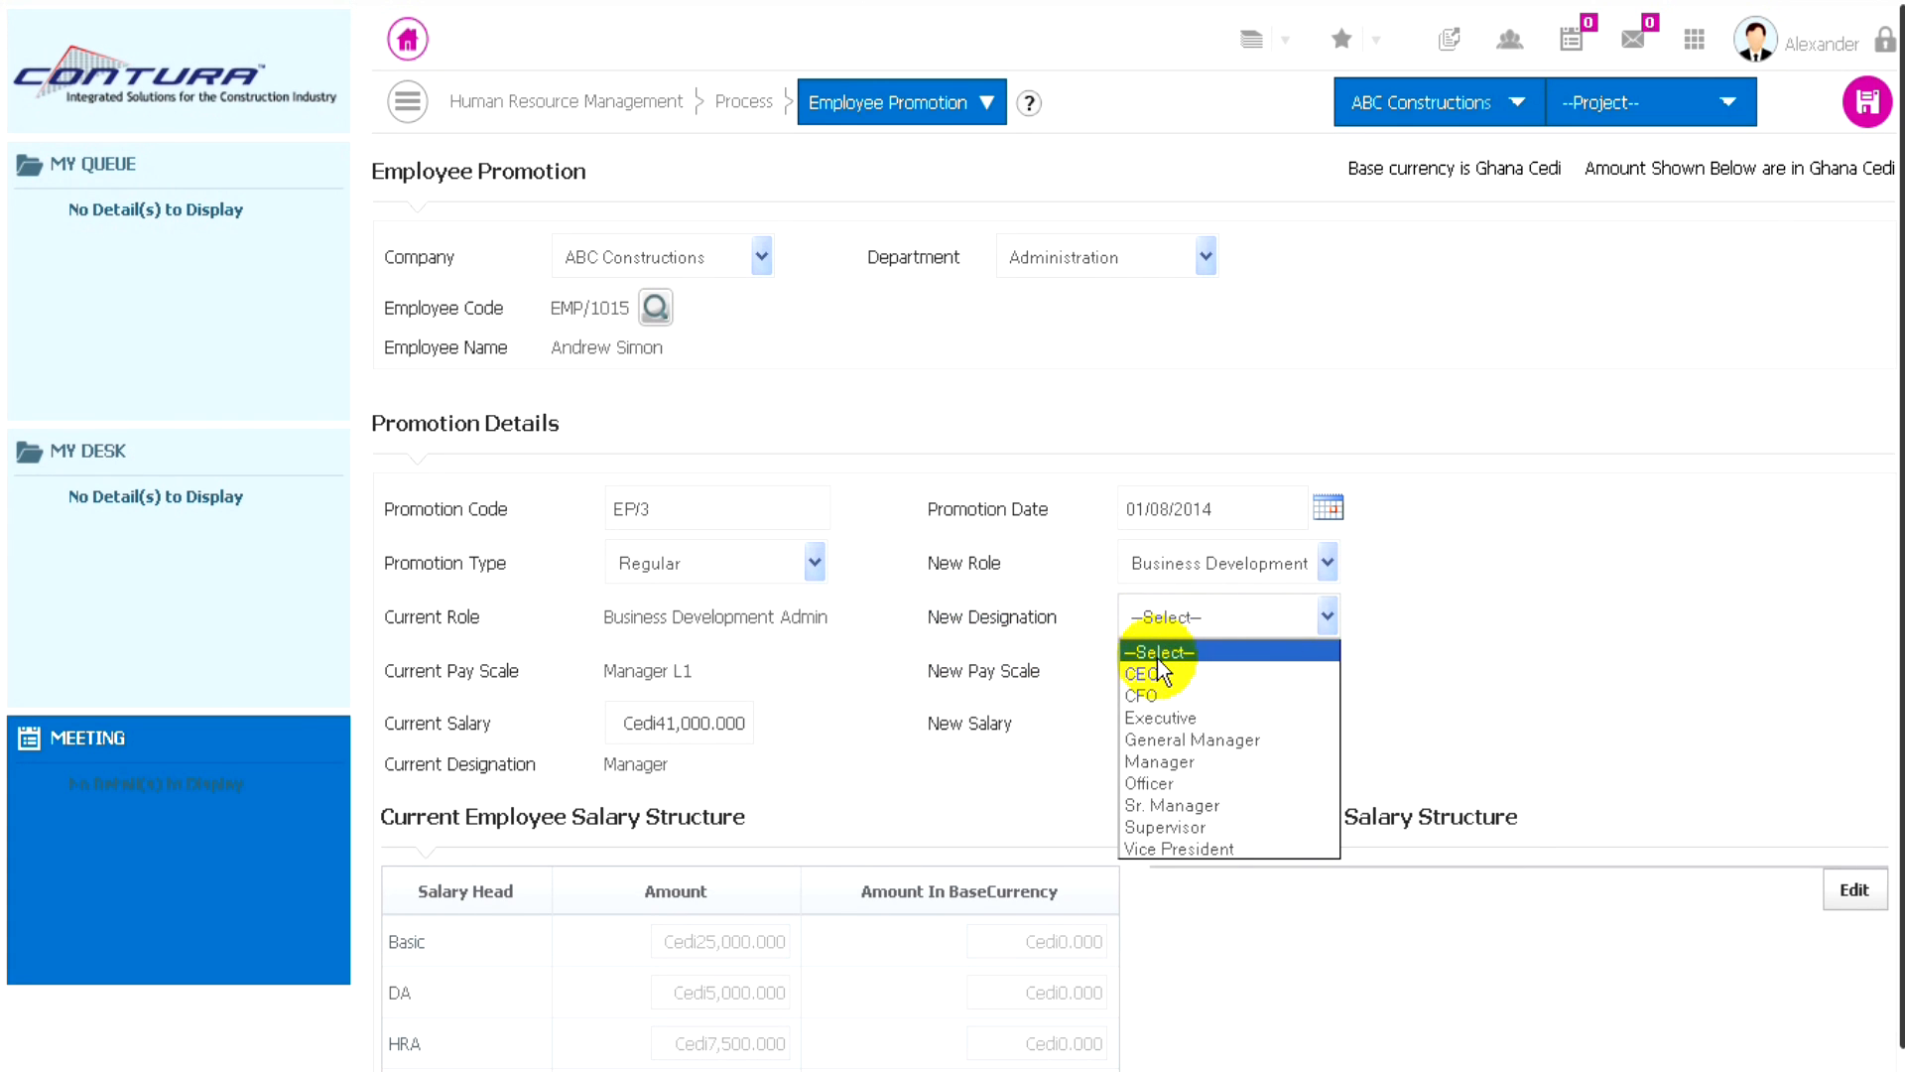
{"action": "left_click", "coordinate": [1186, 742]}
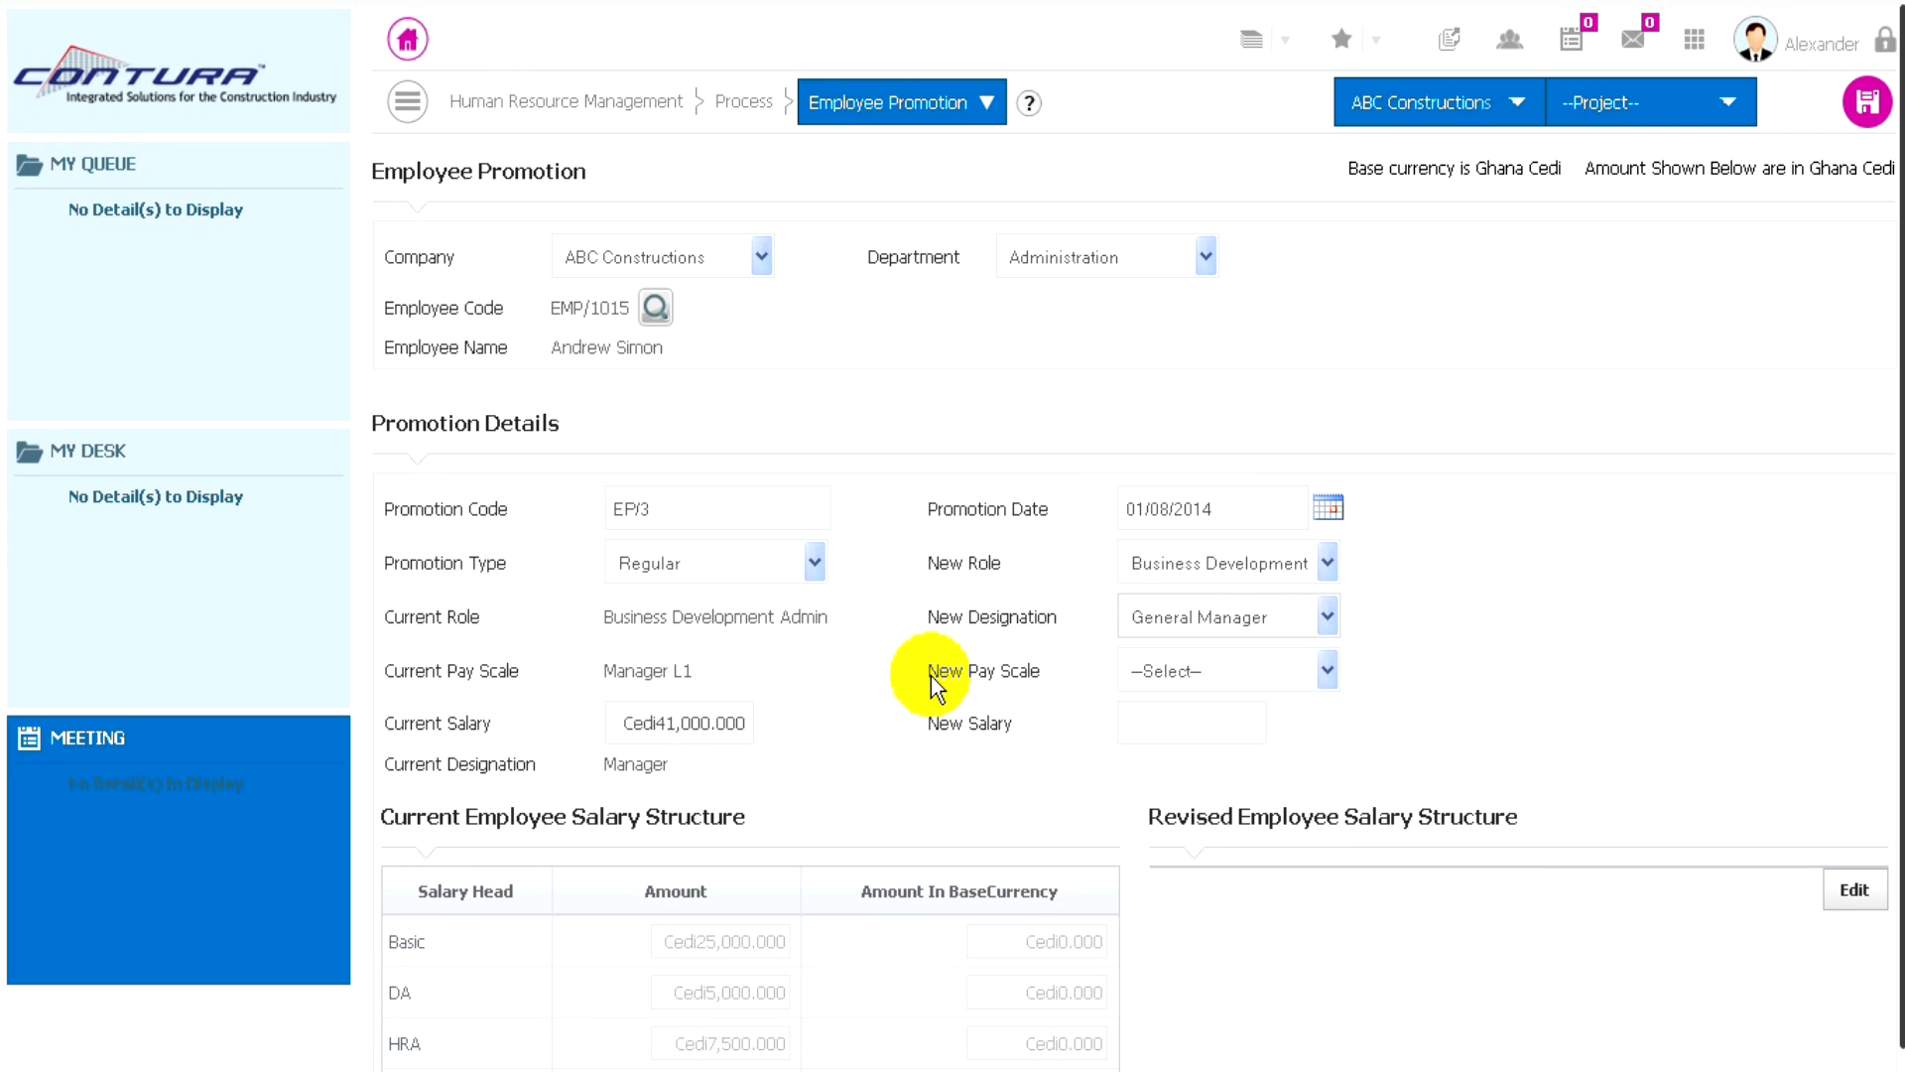
{"action": "left_click", "coordinate": [1292, 670]}
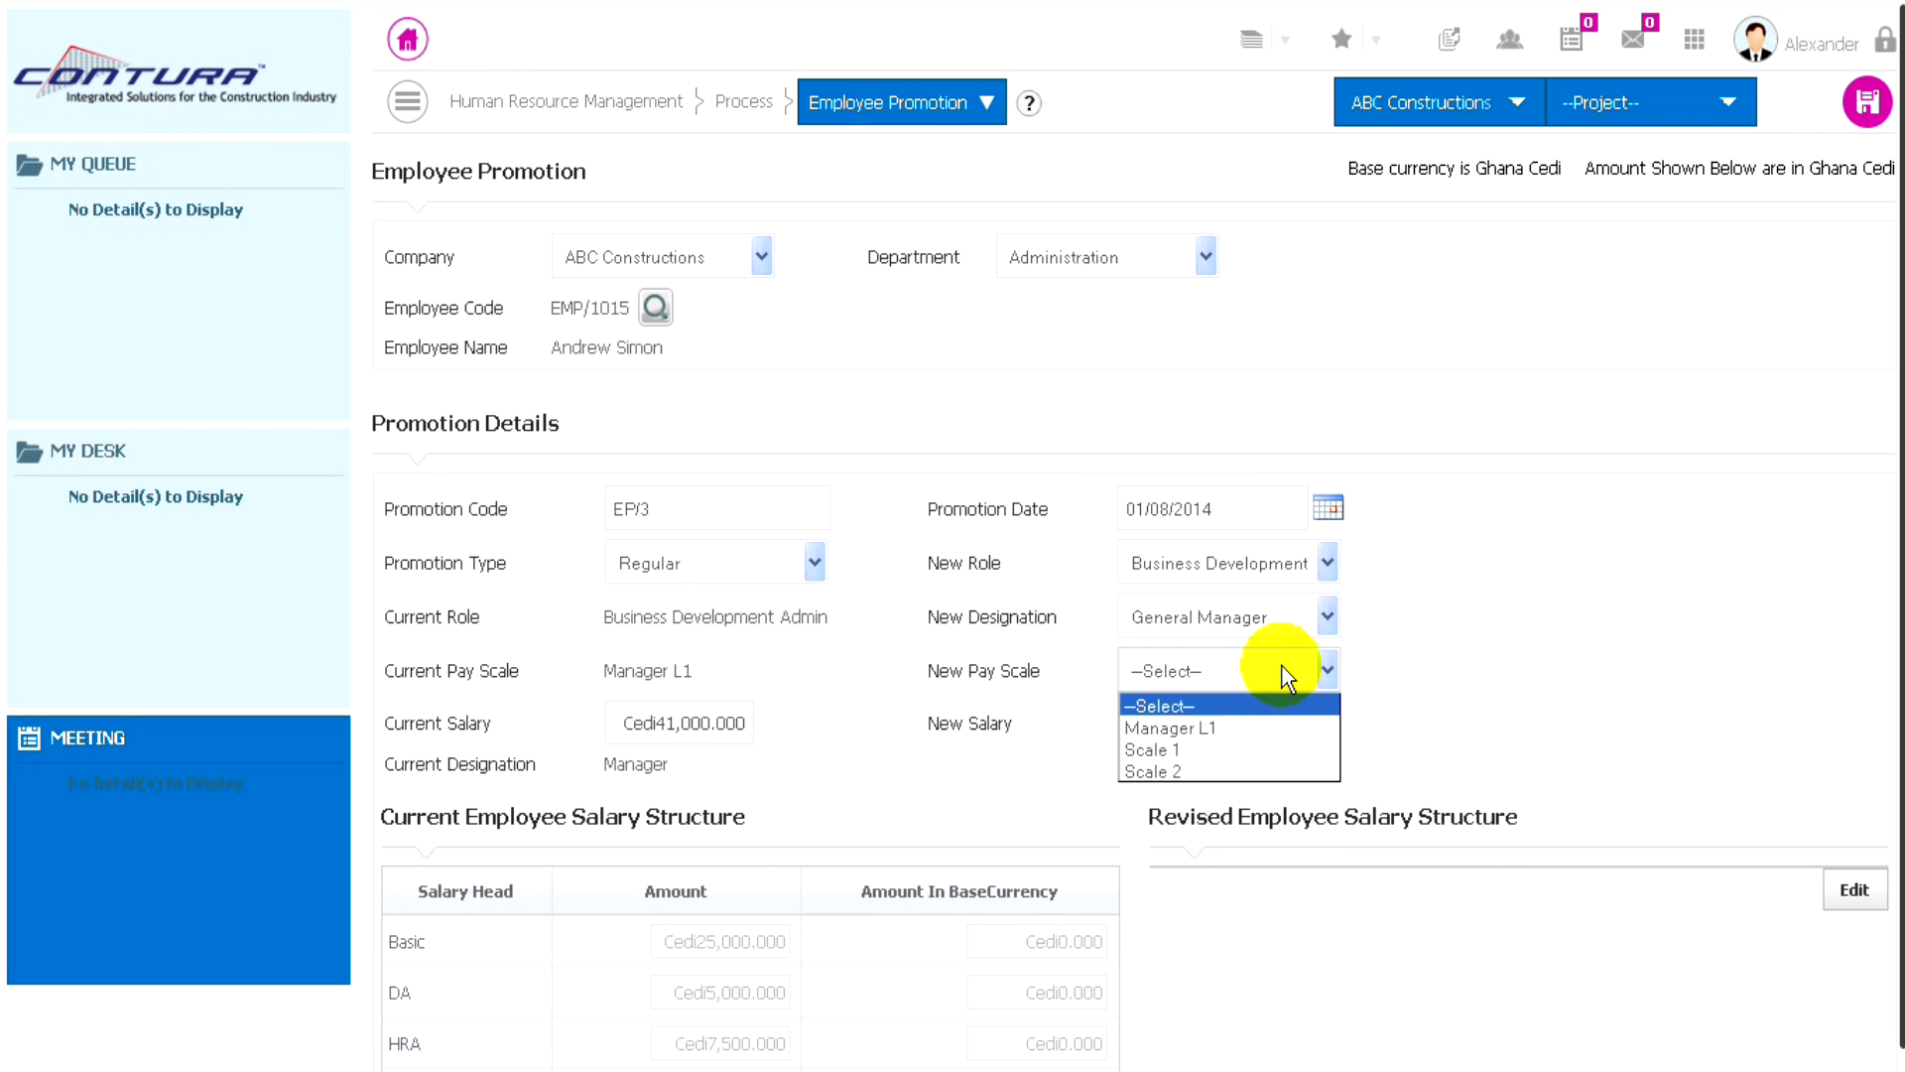
{"action": "left_click", "coordinate": [1169, 752]}
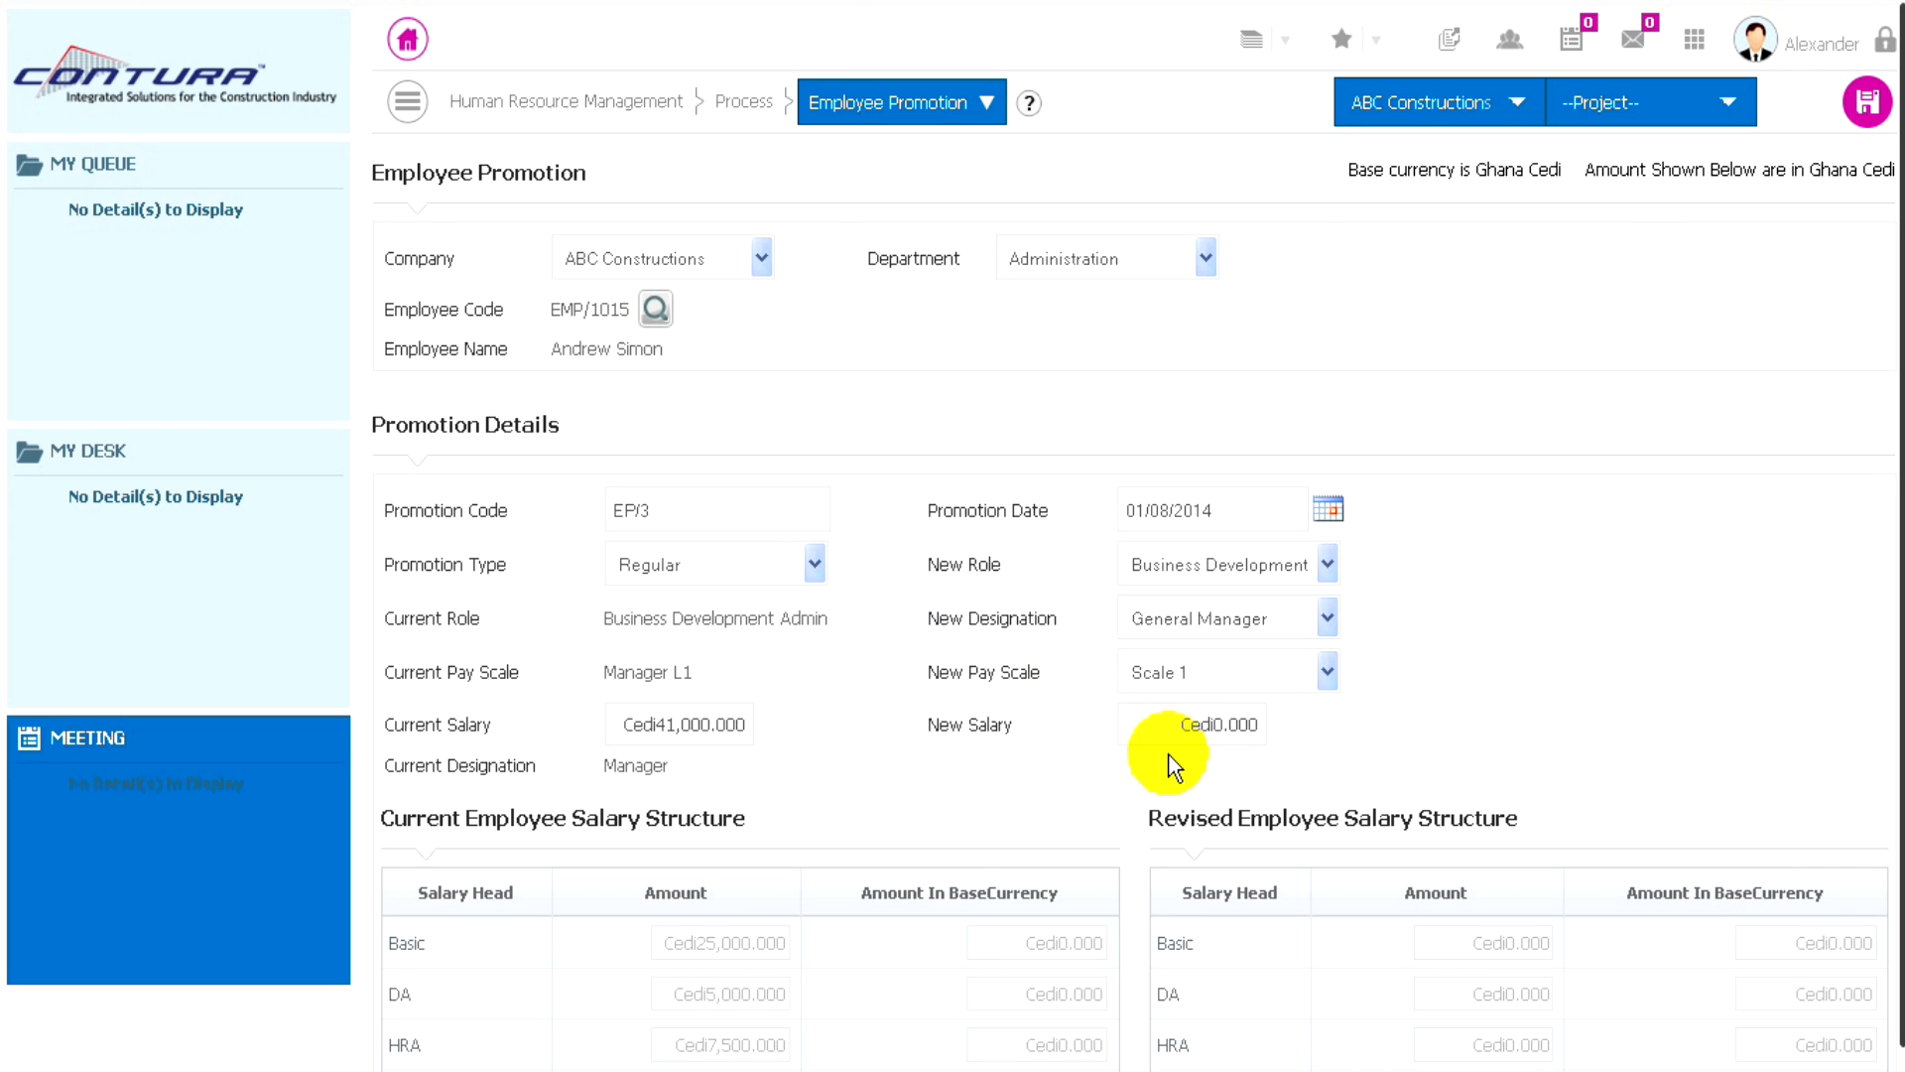
- Edit the revised salary structure with a CTC of 98500, calculate it and apply it to the promotion
{"action": "scroll", "coordinate": [984, 718], "scroll_direction": "down", "scroll_amount": 1}
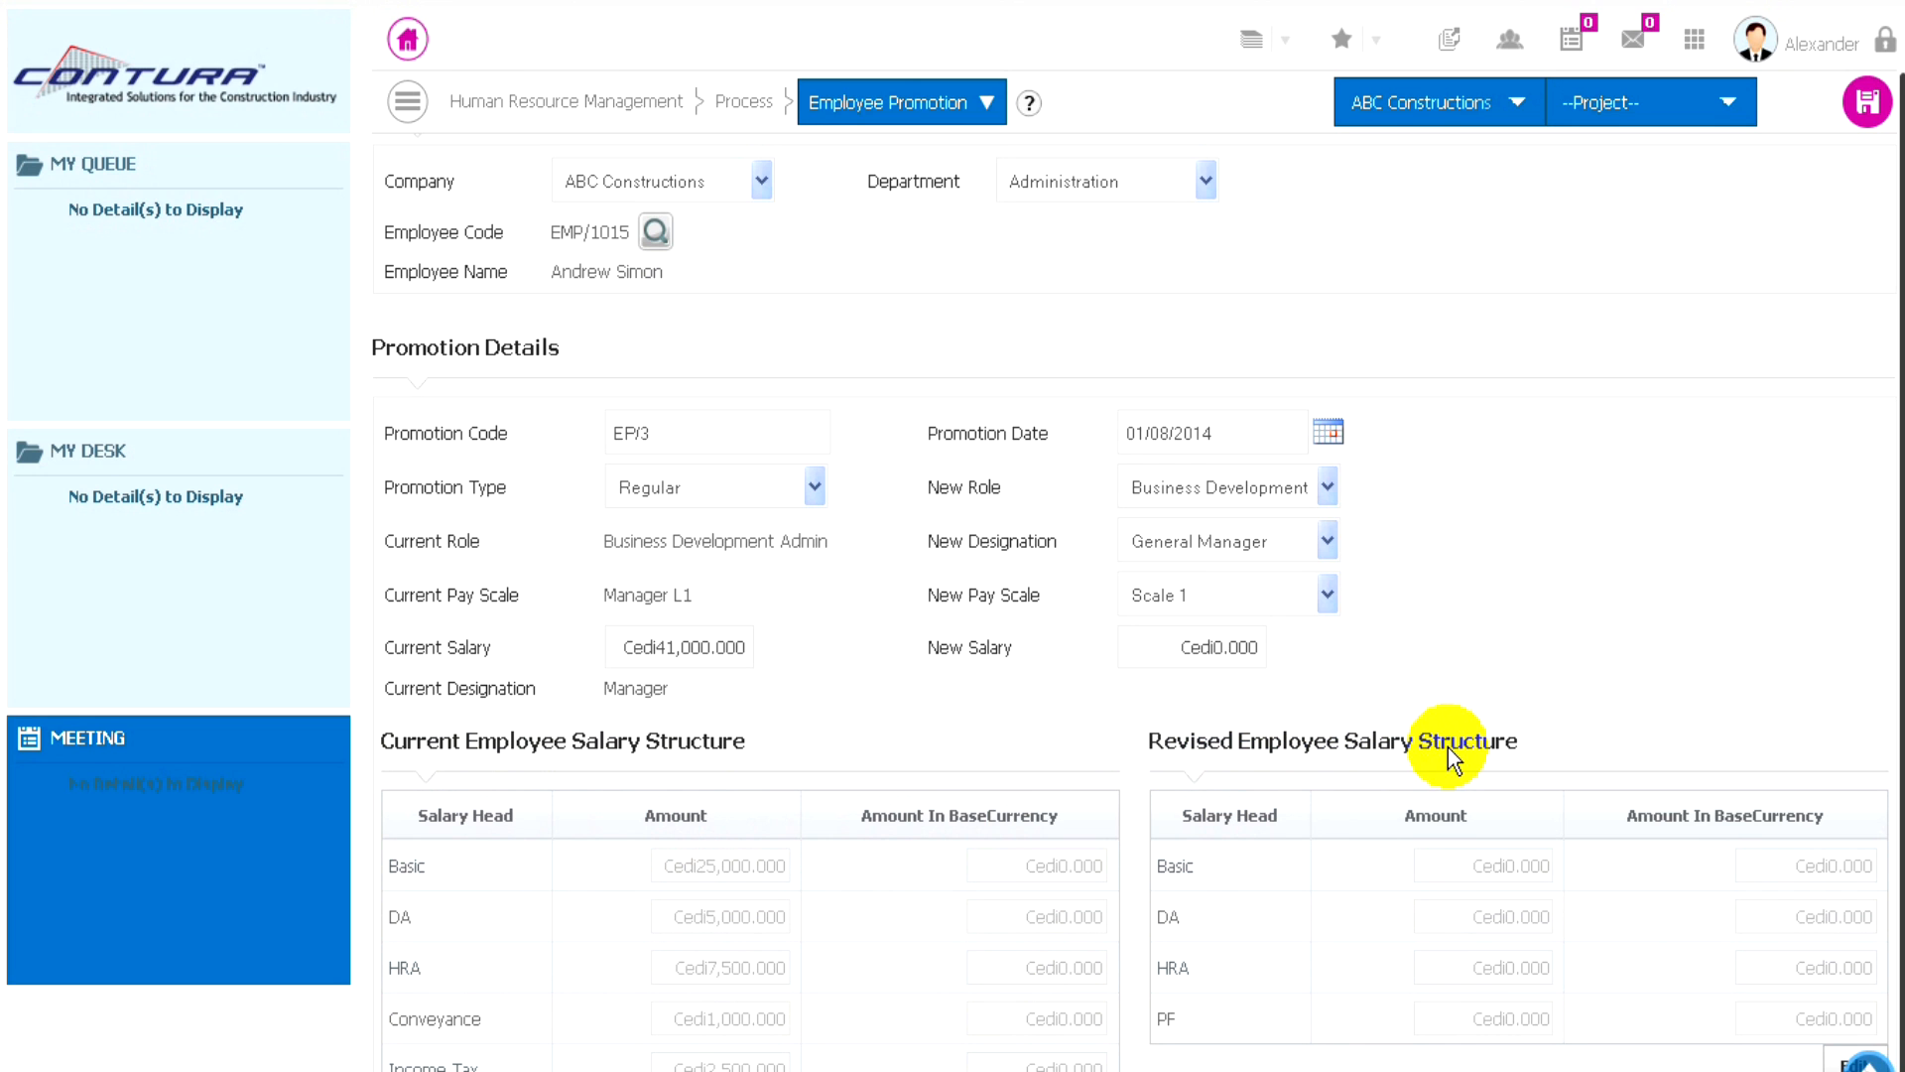
{"action": "left_click", "coordinate": [1836, 1061]}
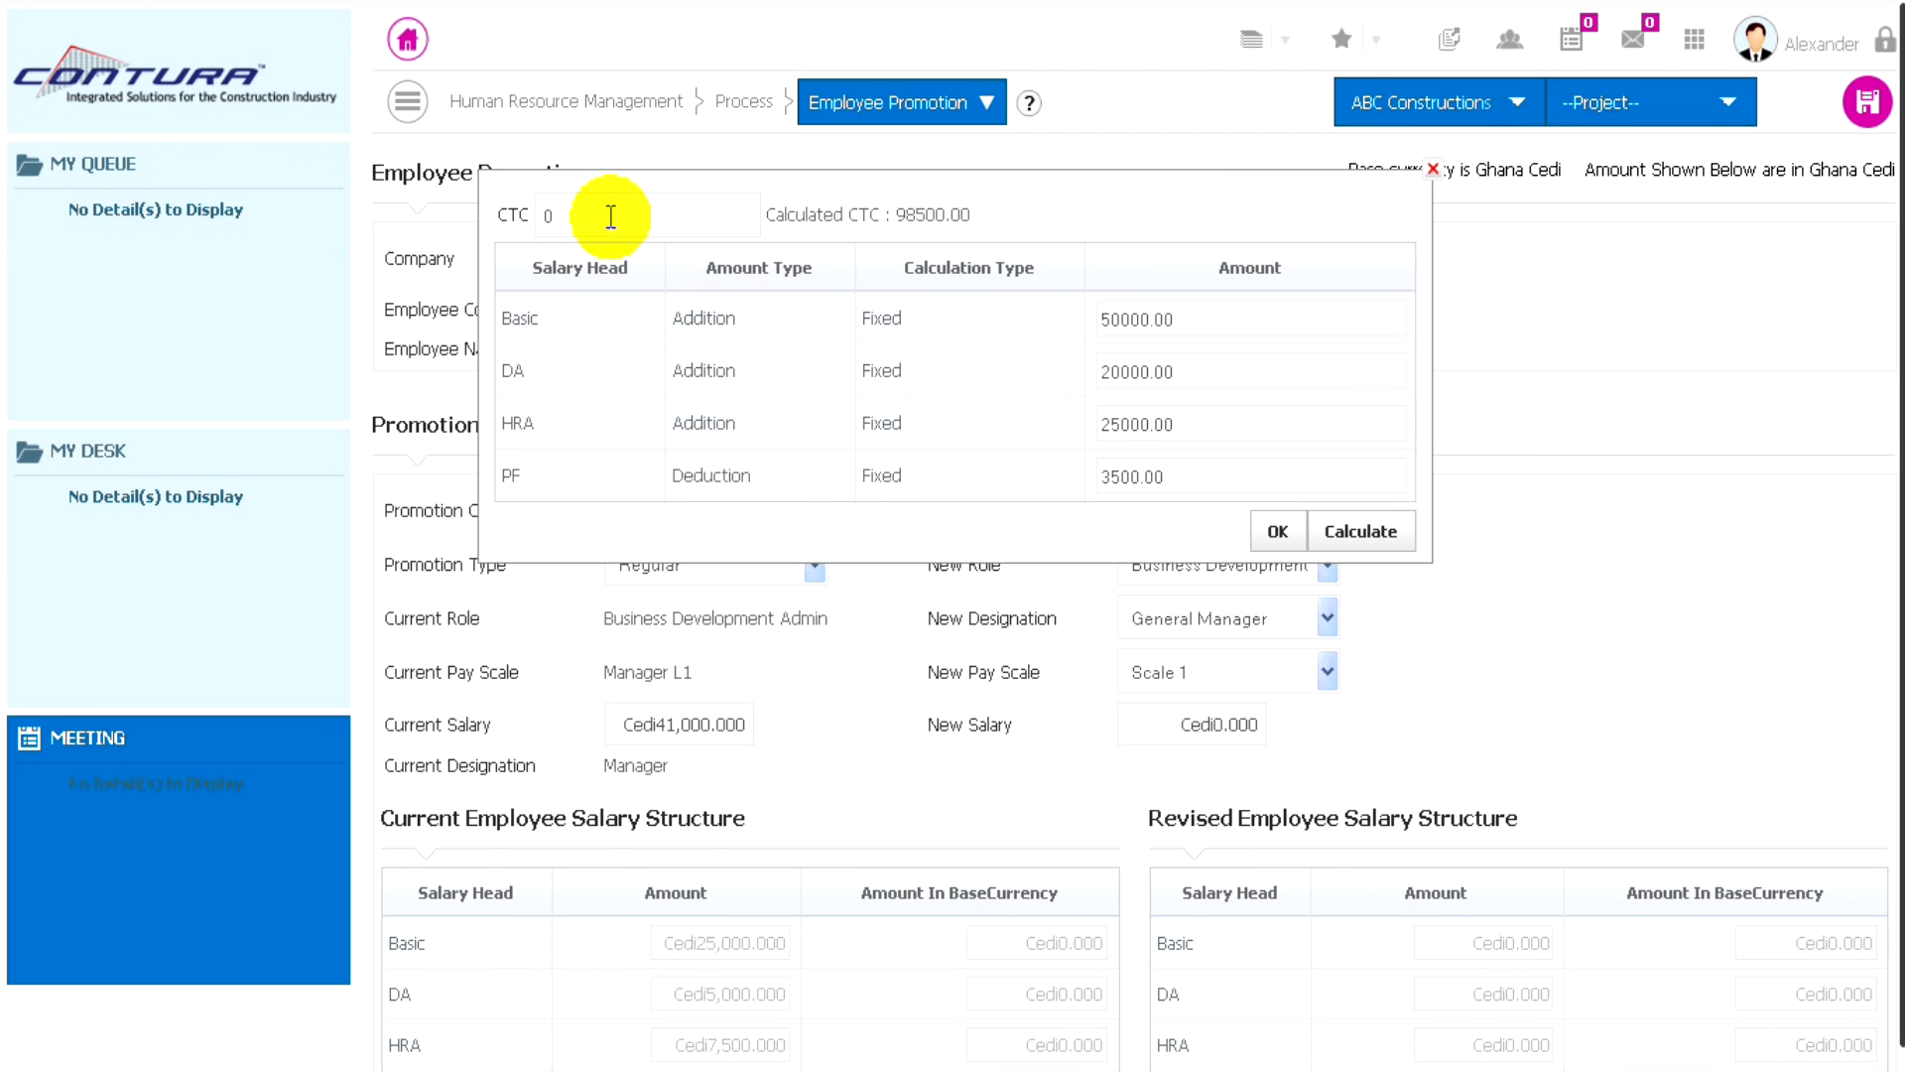
{"action": "left_click", "coordinate": [509, 203]}
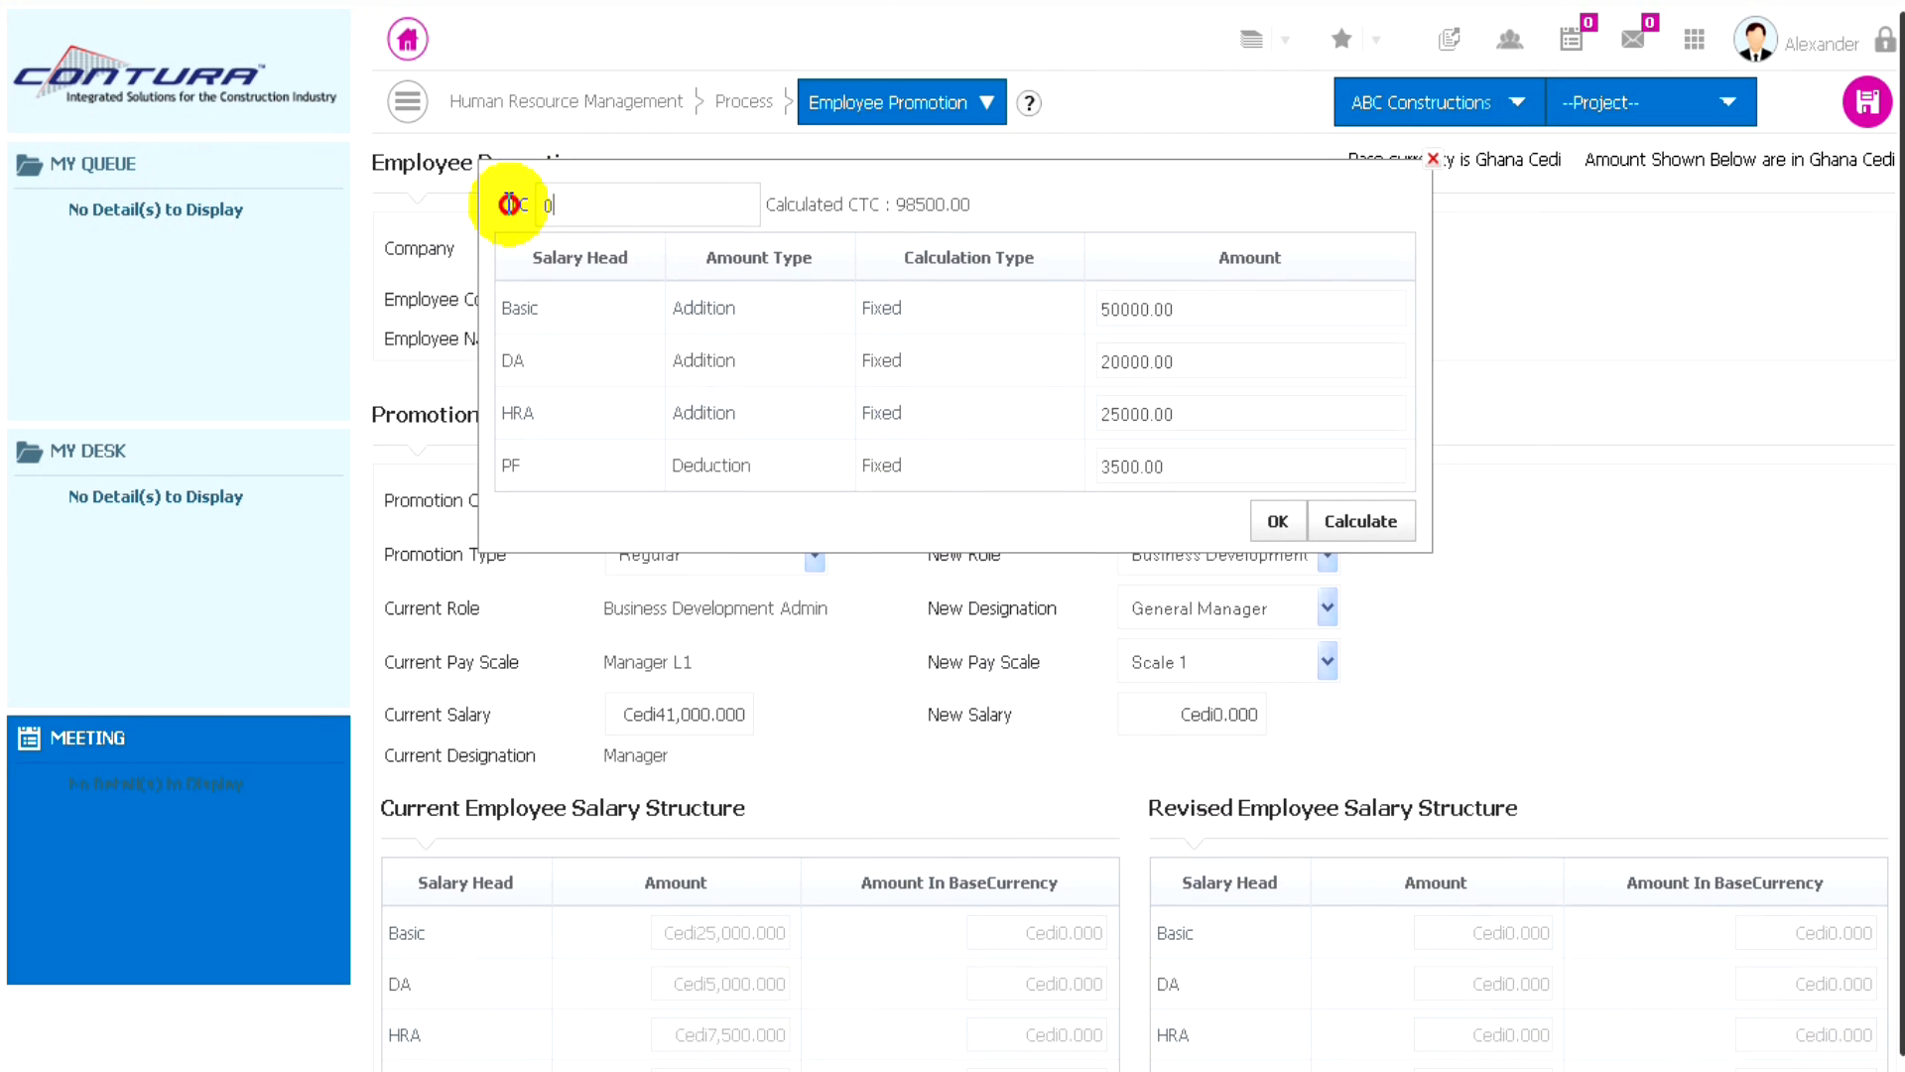
{"action": "double_click", "coordinate": [605, 210]}
{"action": "type", "text": "9"}
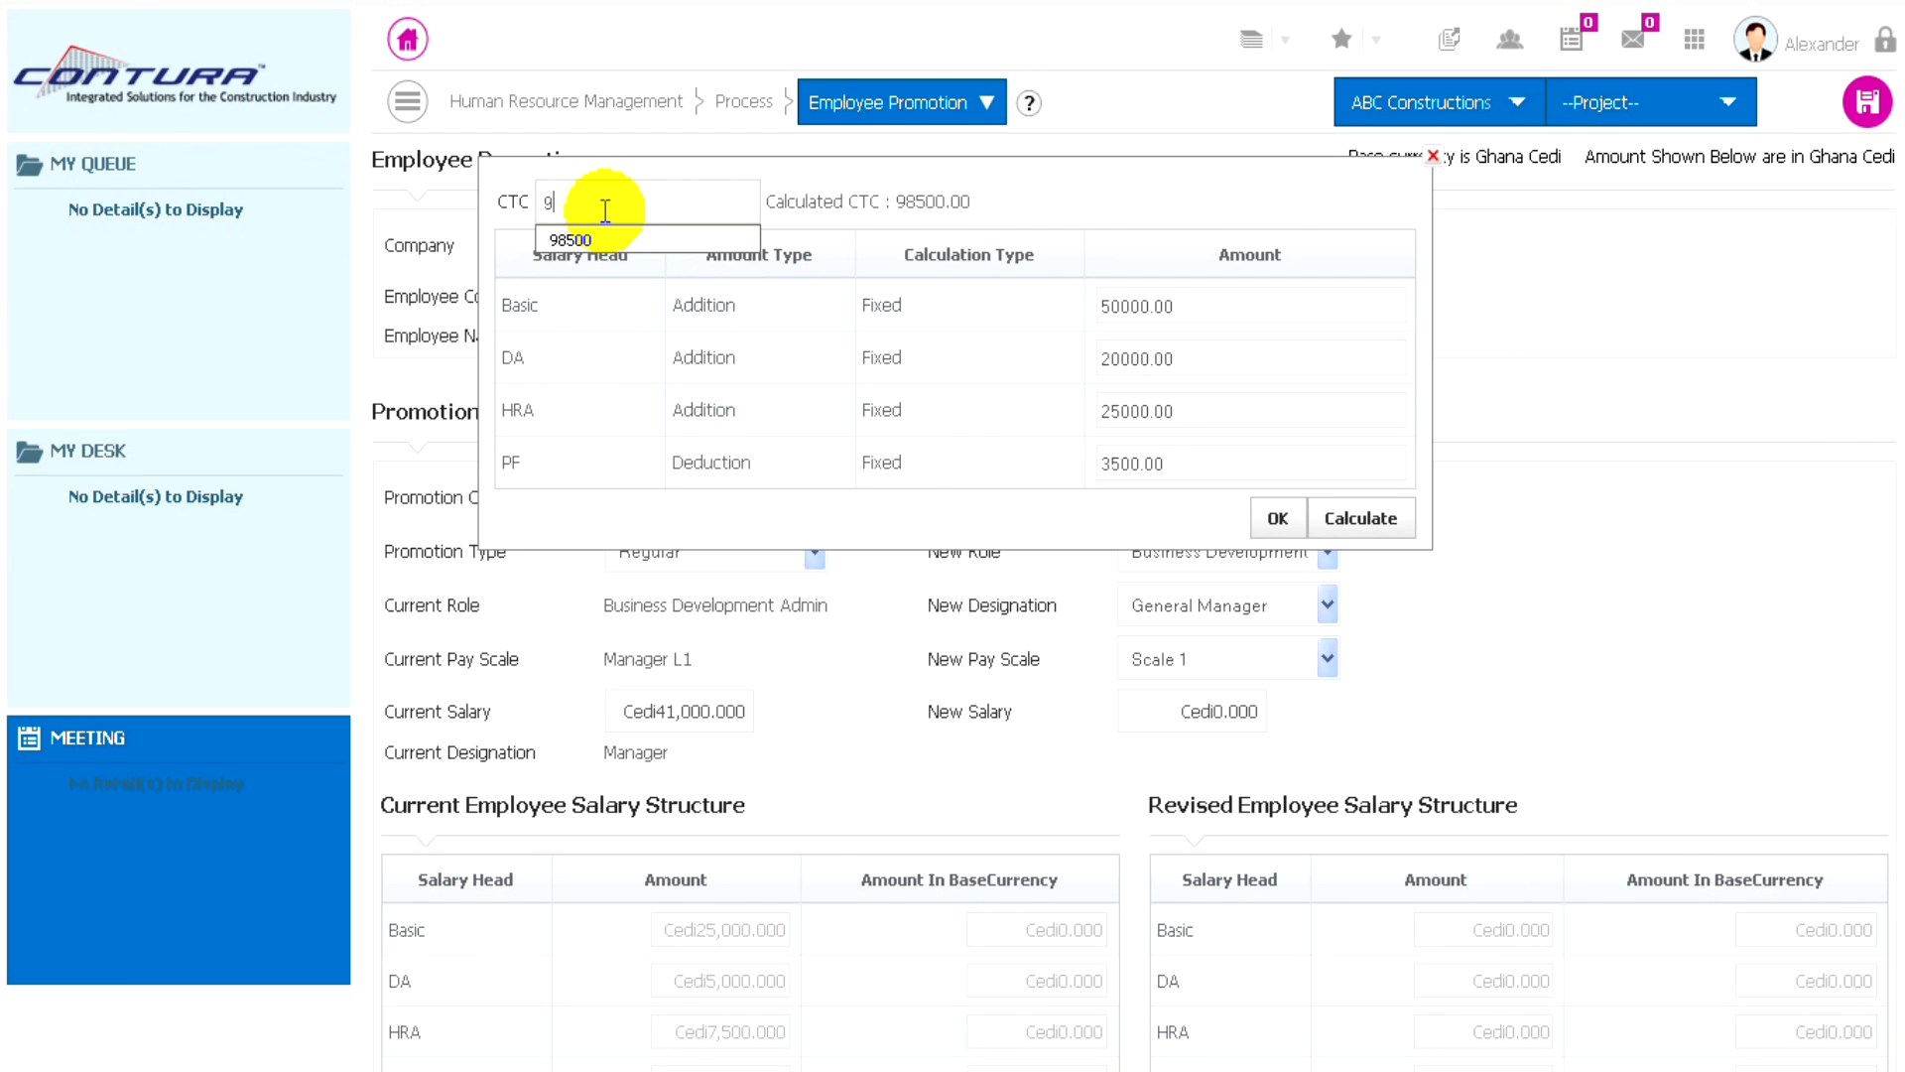
{"action": "type", "text": "8500"}
{"action": "left_click", "coordinate": [1194, 189]}
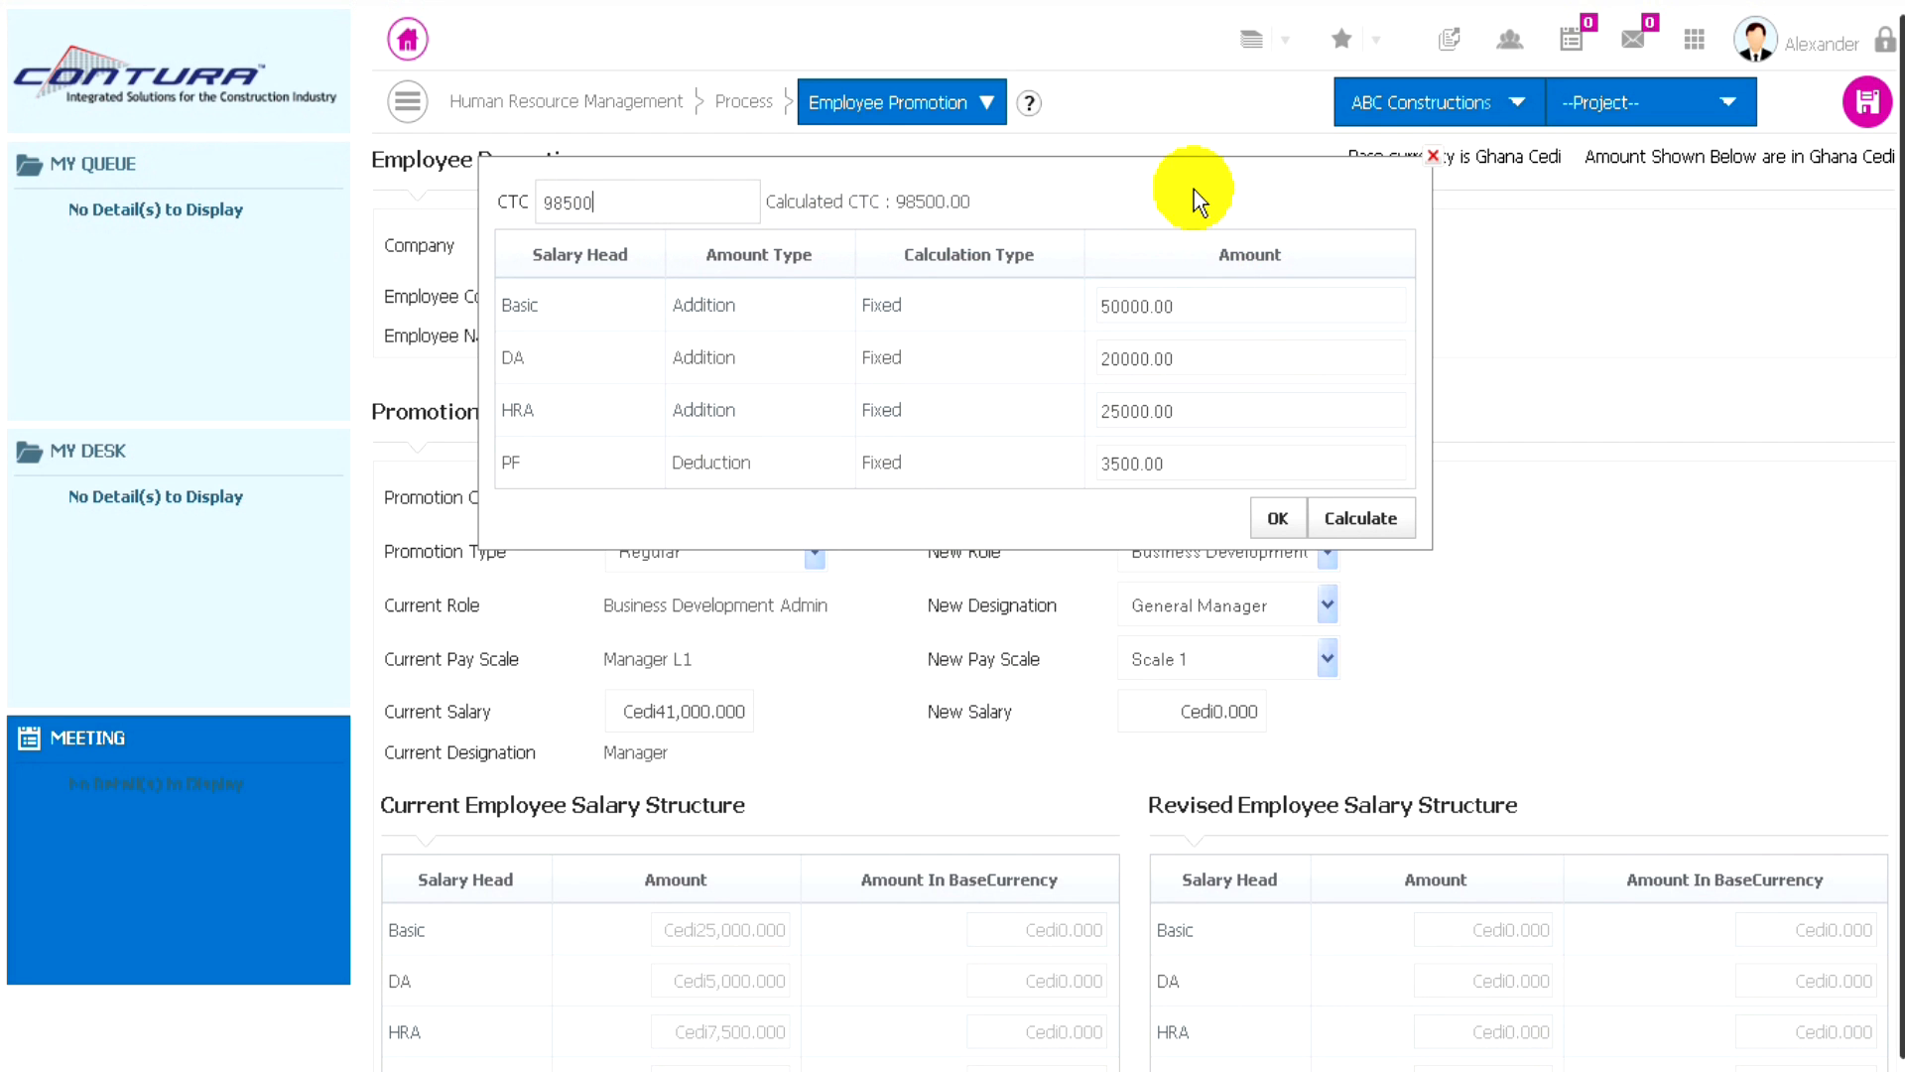
{"action": "left_click", "coordinate": [1375, 532]}
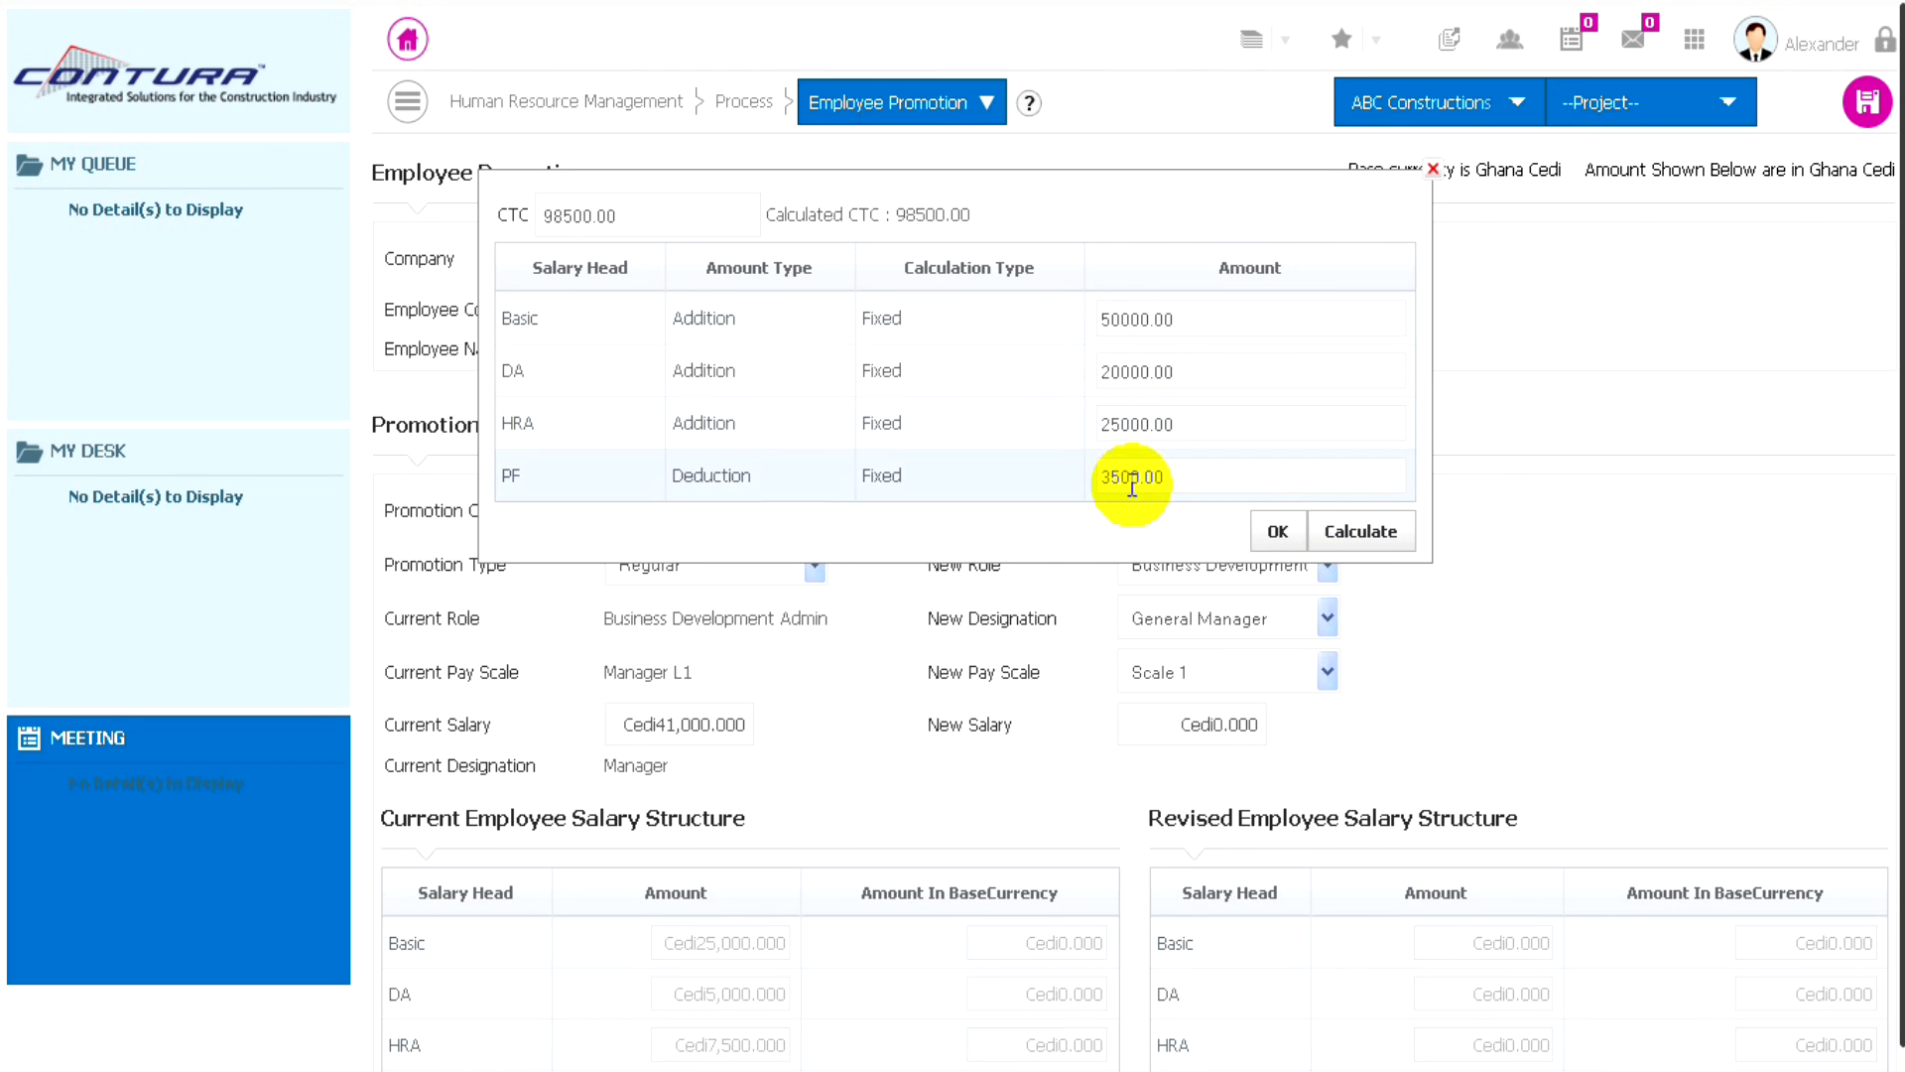
{"action": "left_click", "coordinate": [1280, 534]}
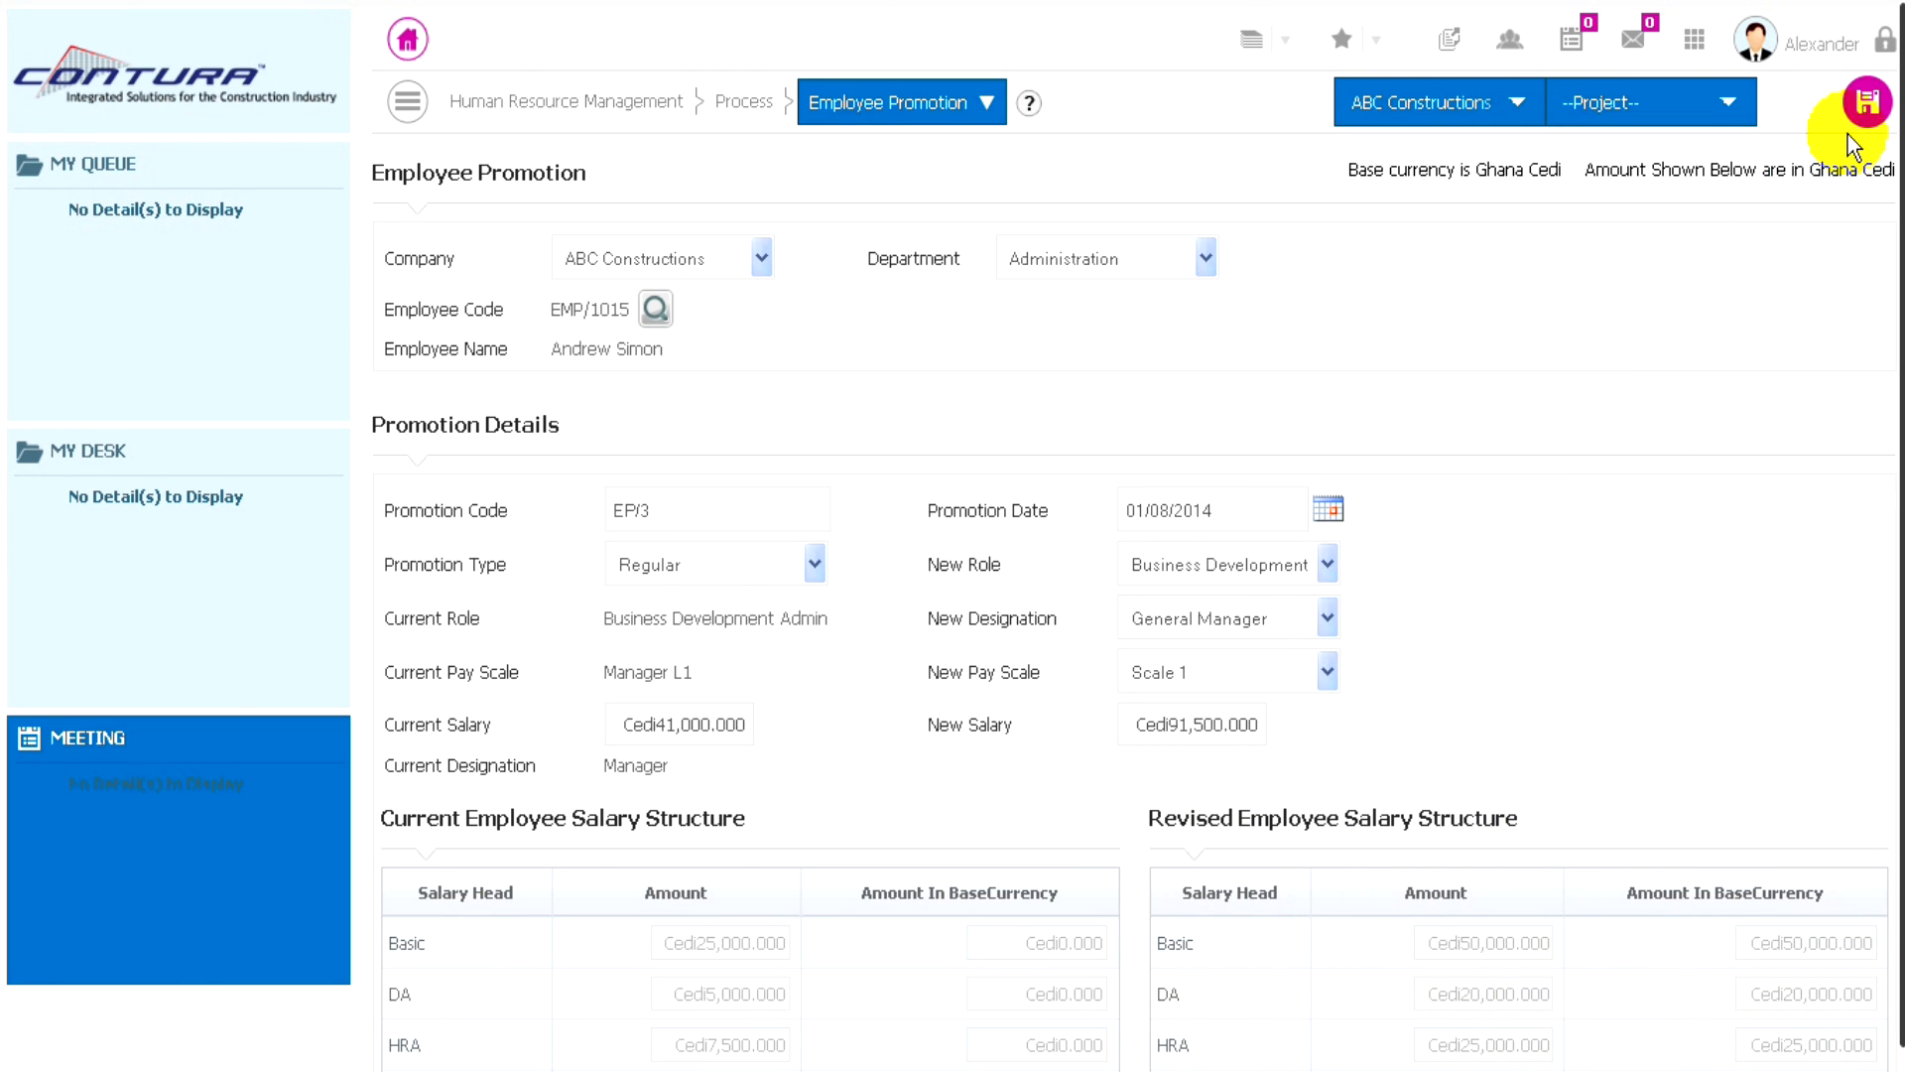
- Save the employee promotion and start a new Employee Training record
{"action": "left_click", "coordinate": [1866, 103]}
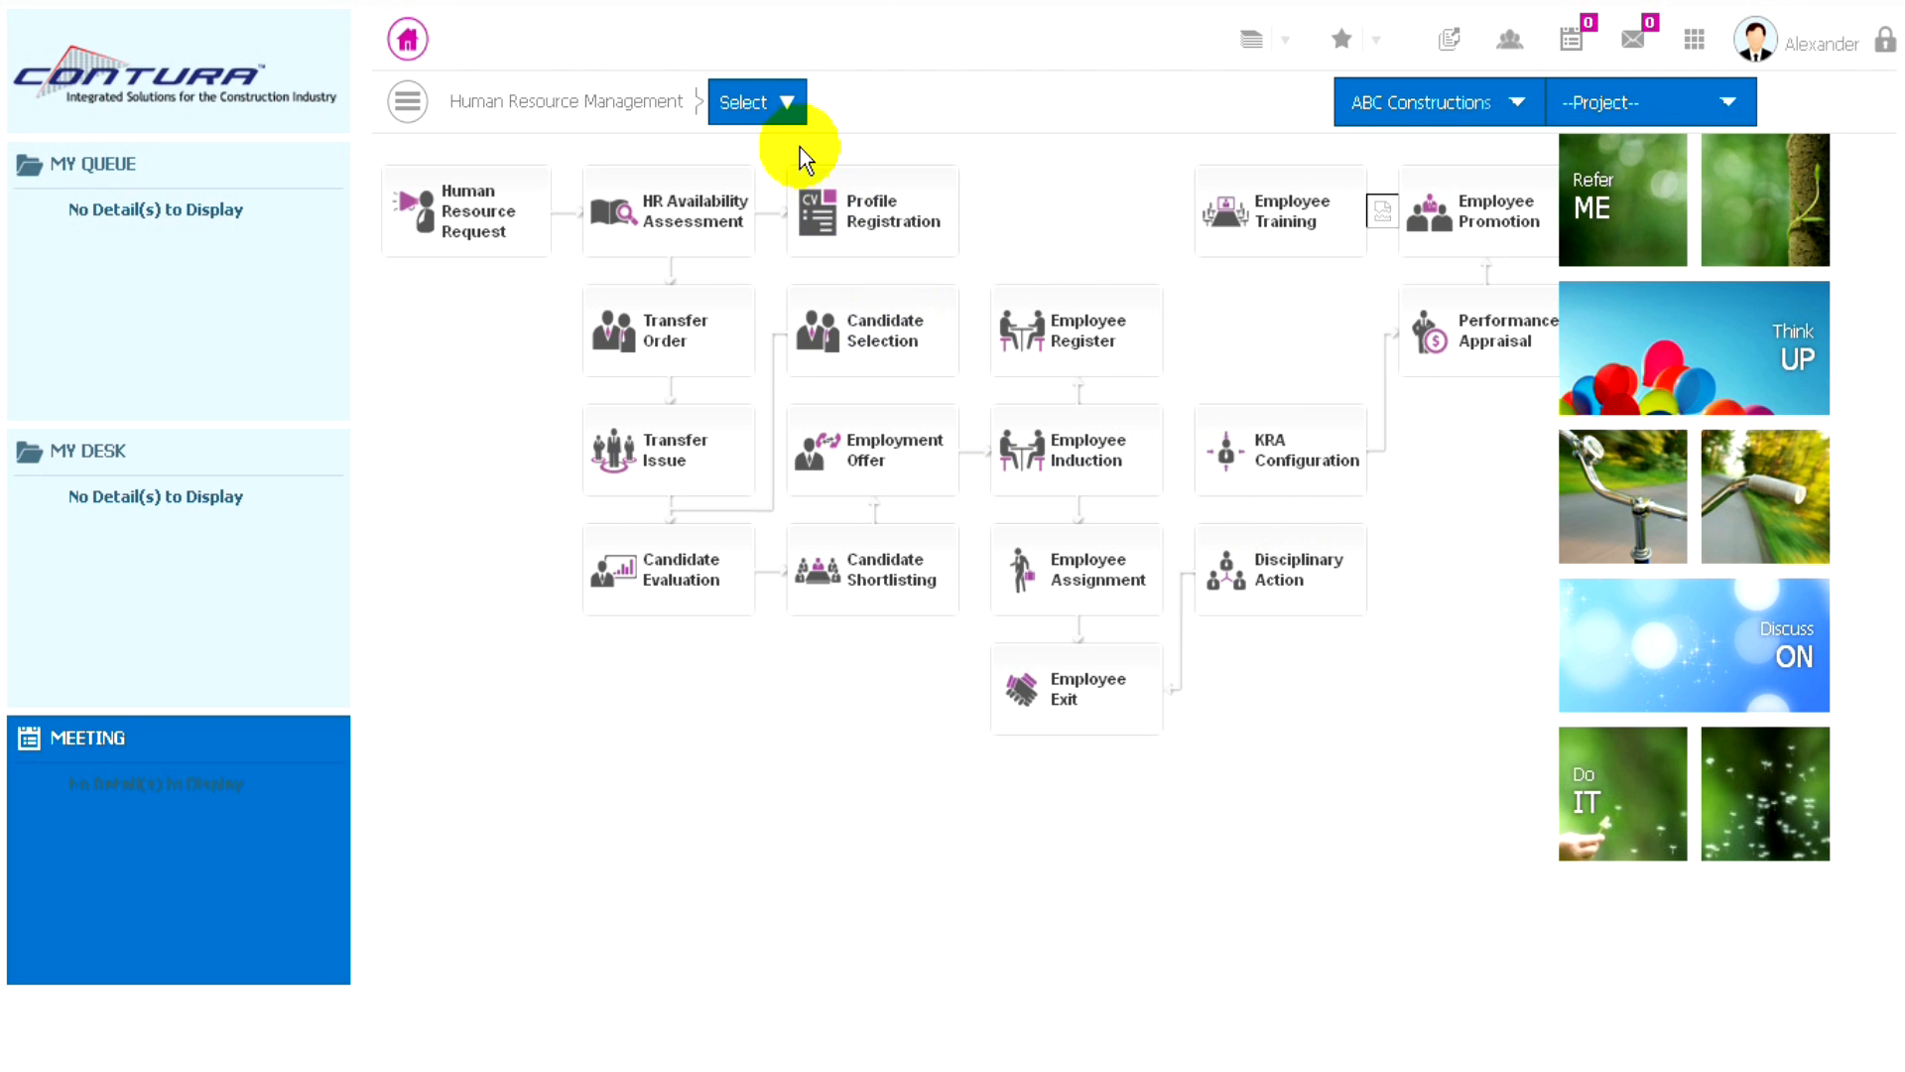
{"action": "left_click", "coordinate": [790, 115]}
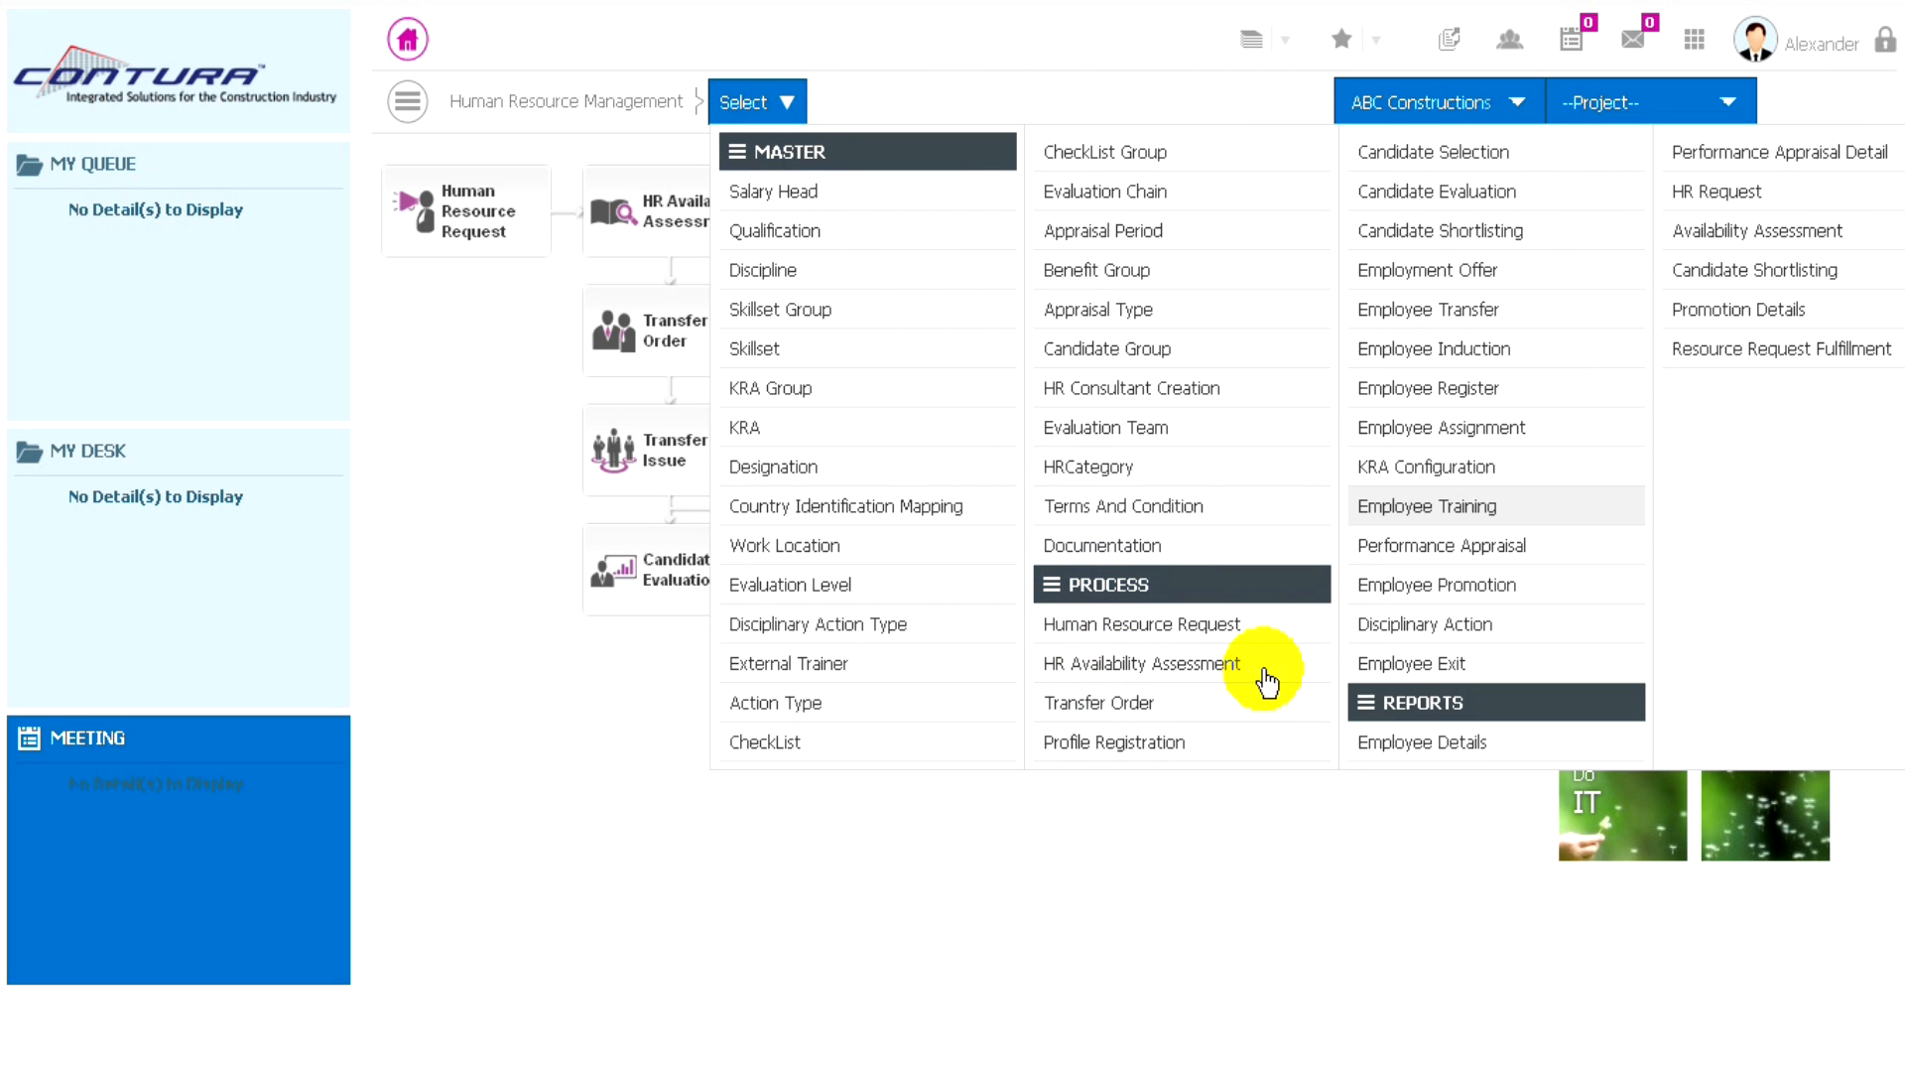
{"action": "left_click", "coordinate": [1421, 511]}
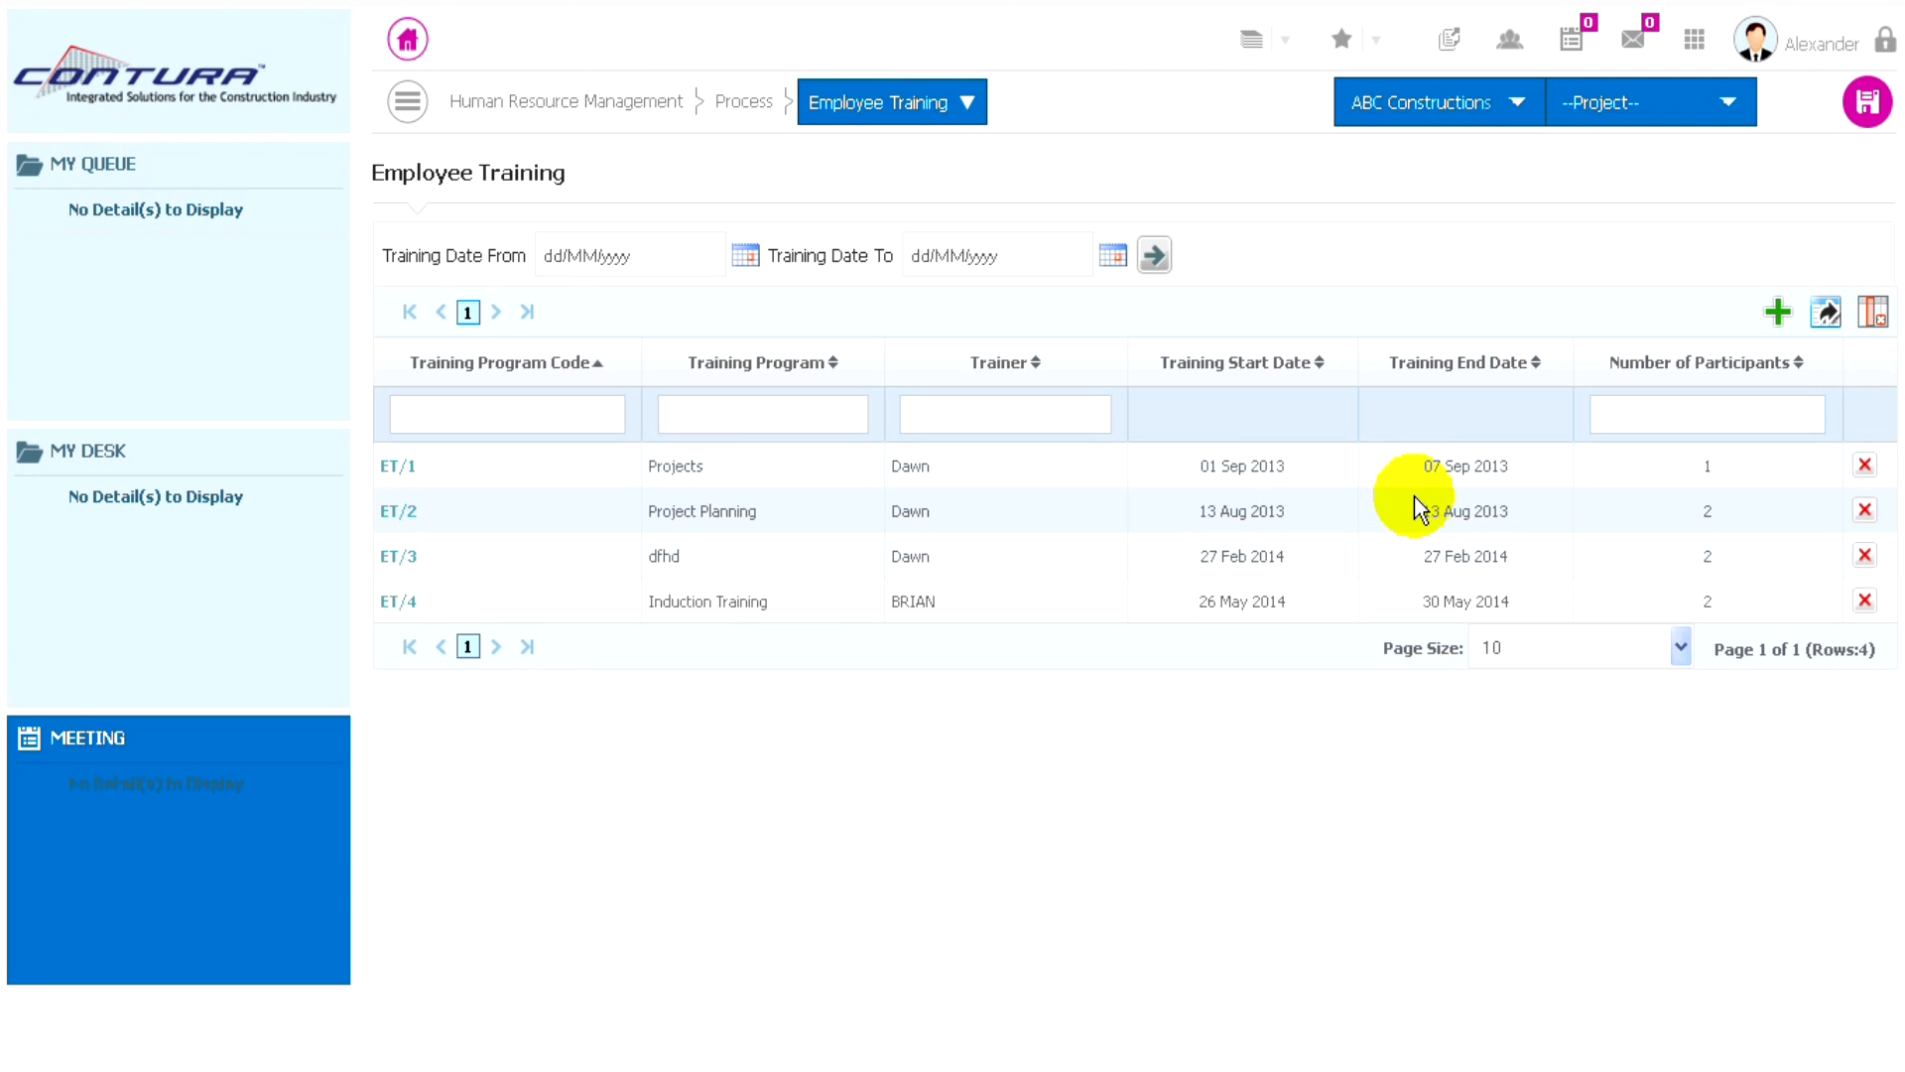
{"action": "left_click", "coordinate": [1779, 312]}
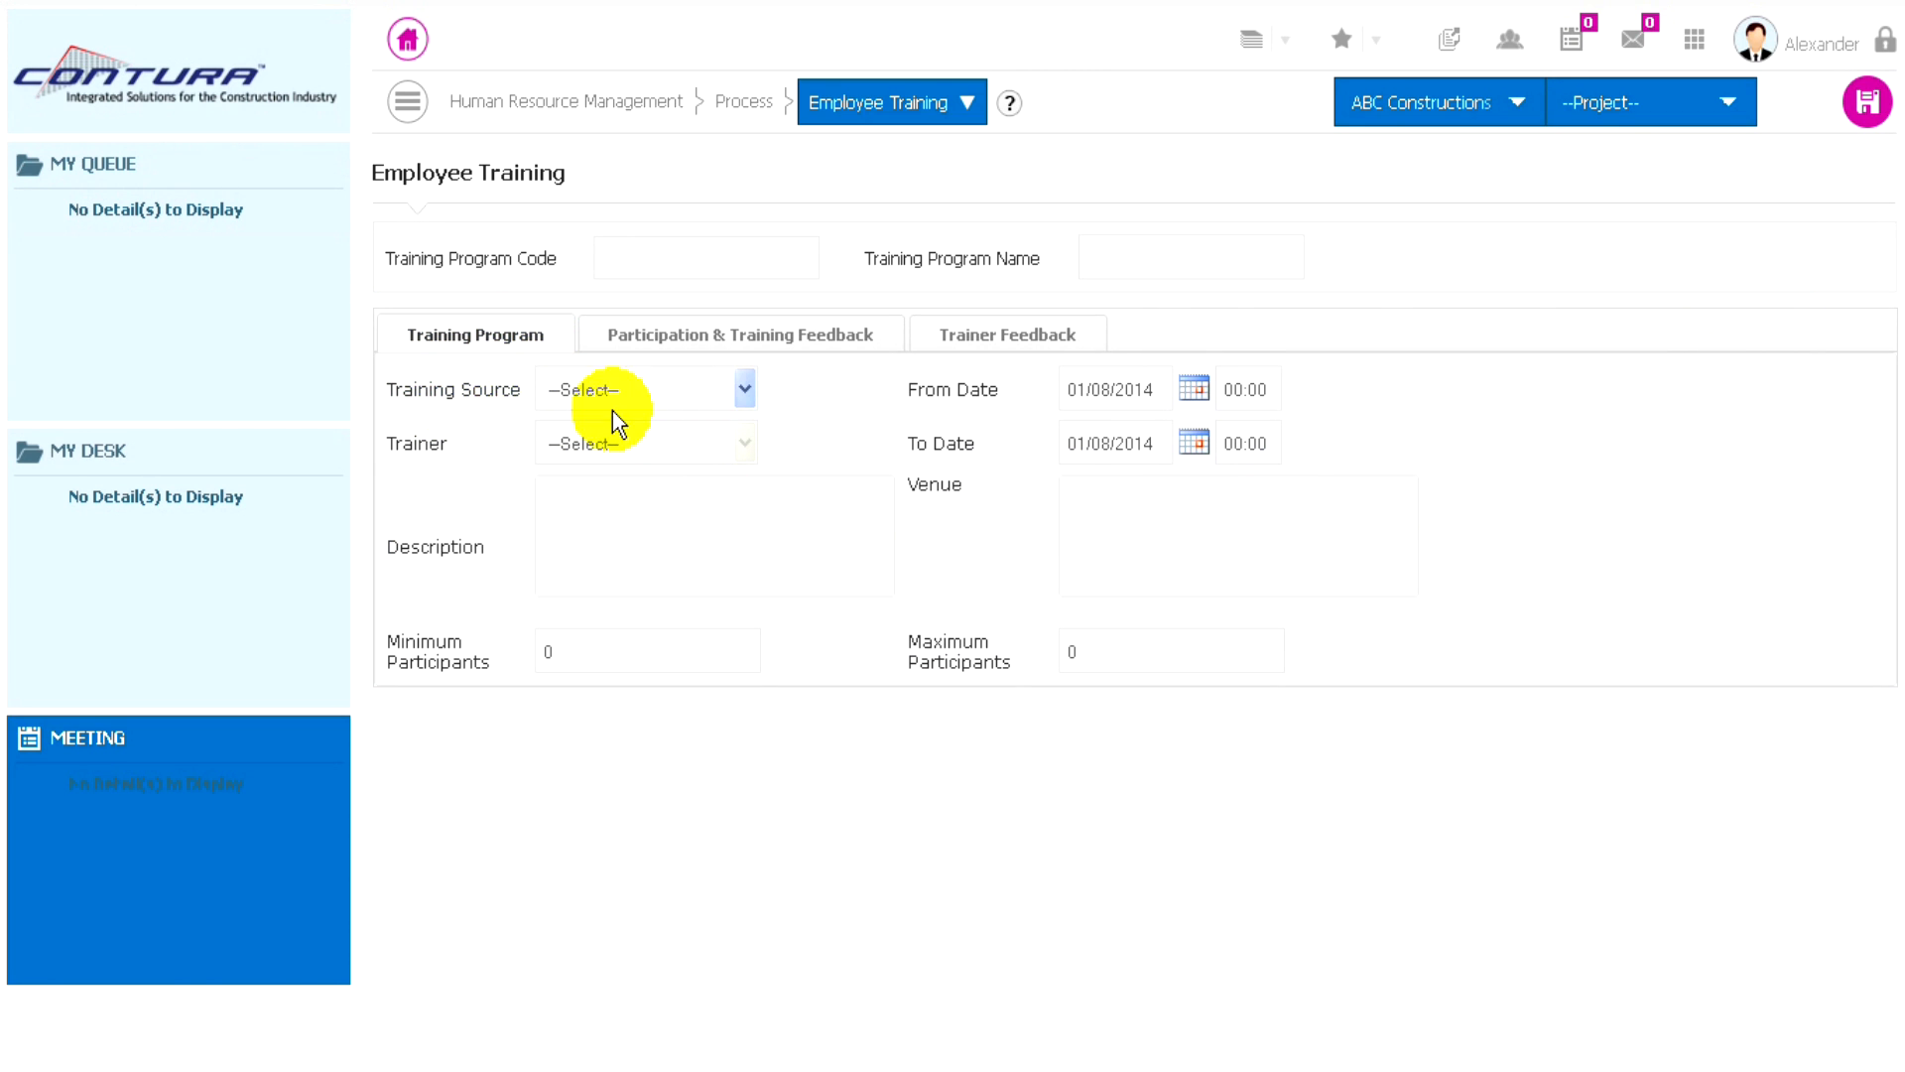
- Set the training source to Internal and choose the eighth employee in the lookup list as the trainer
{"action": "left_click", "coordinate": [714, 389]}
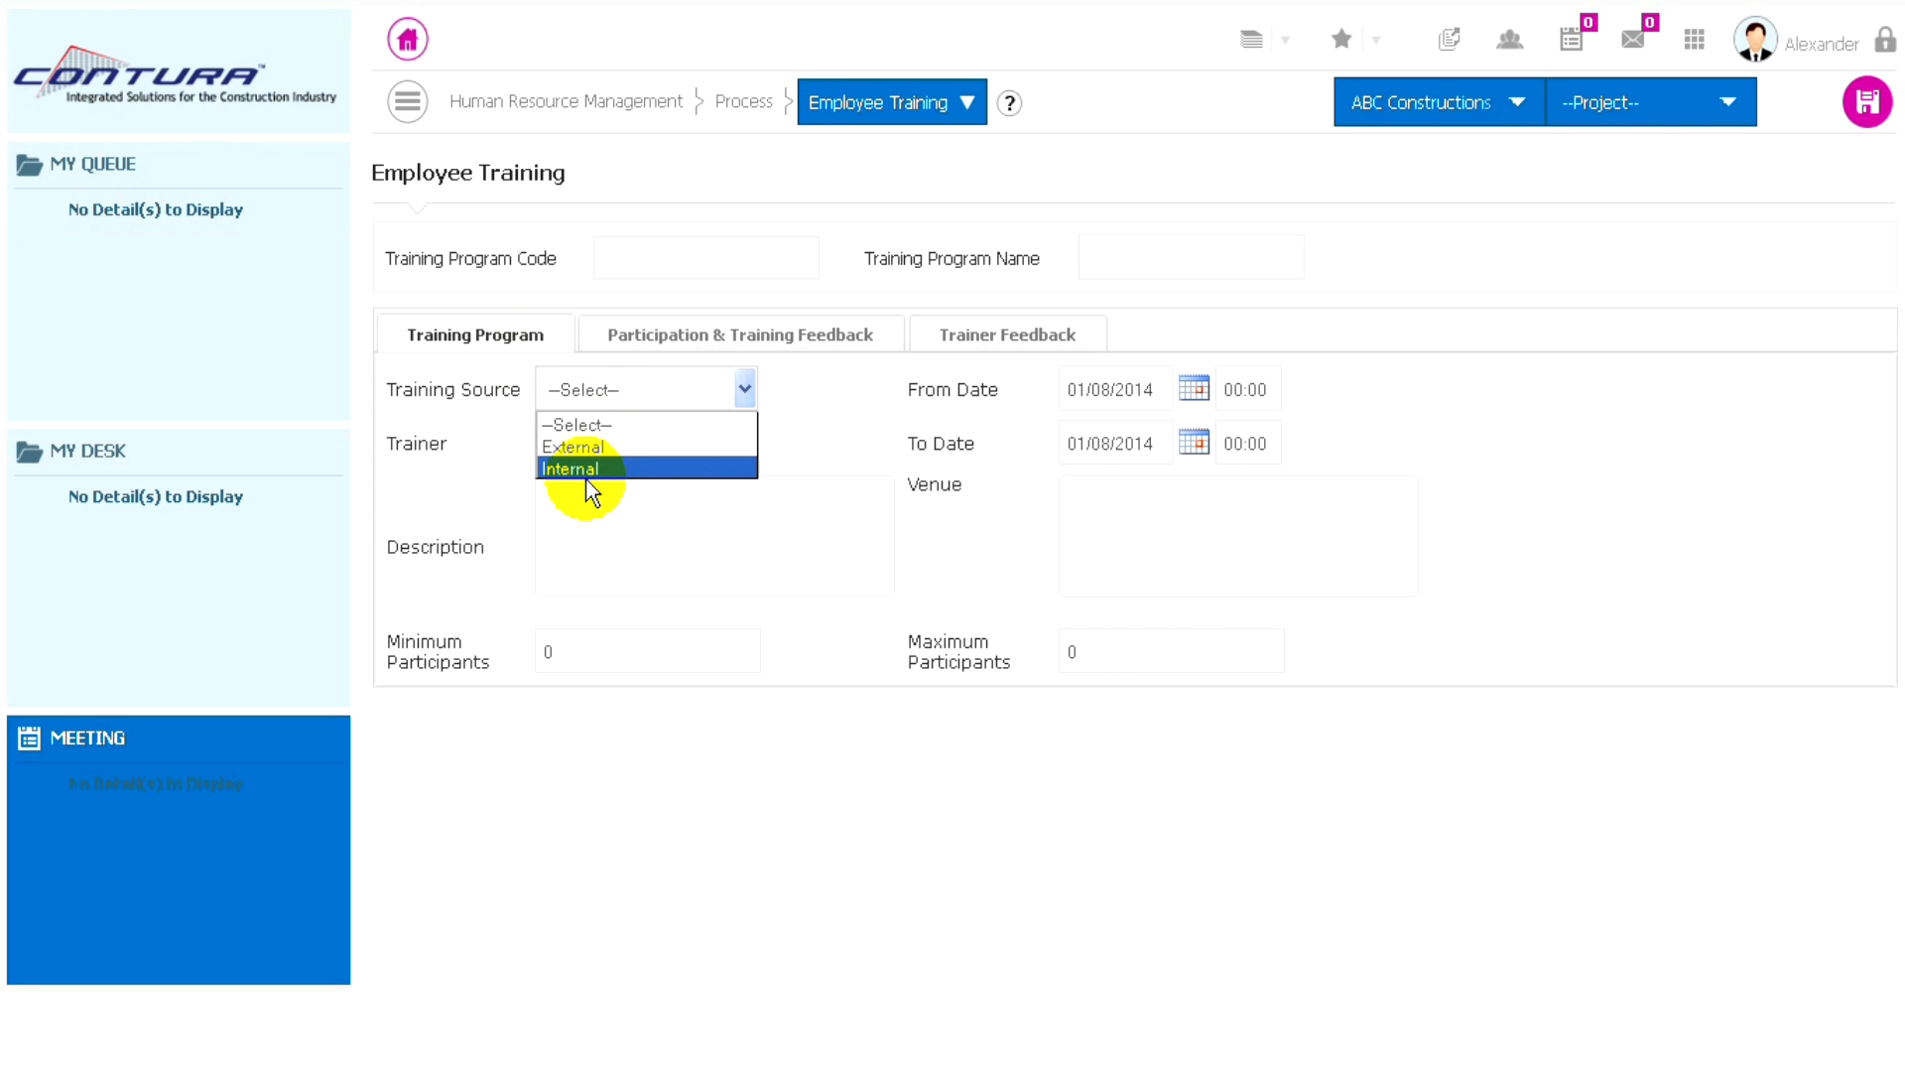
{"action": "left_click", "coordinate": [585, 471]}
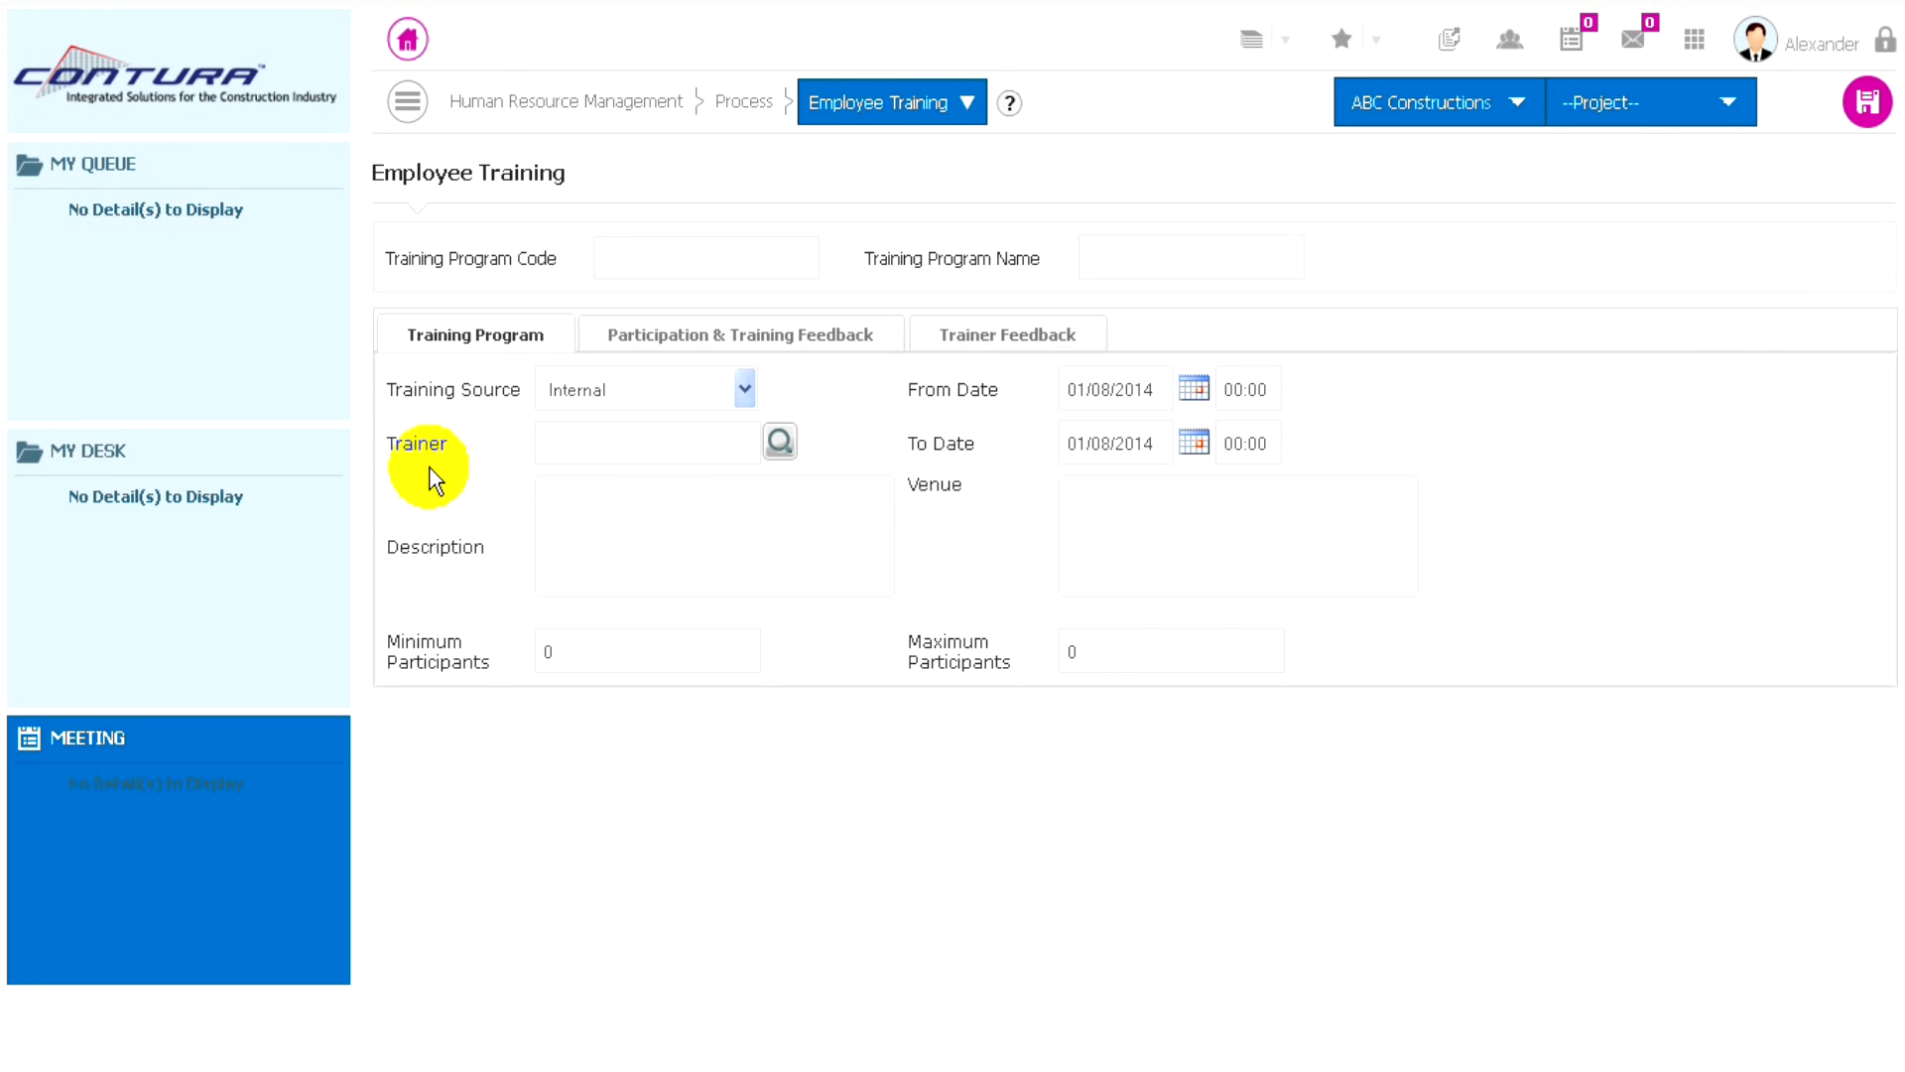
{"action": "left_click", "coordinate": [779, 442]}
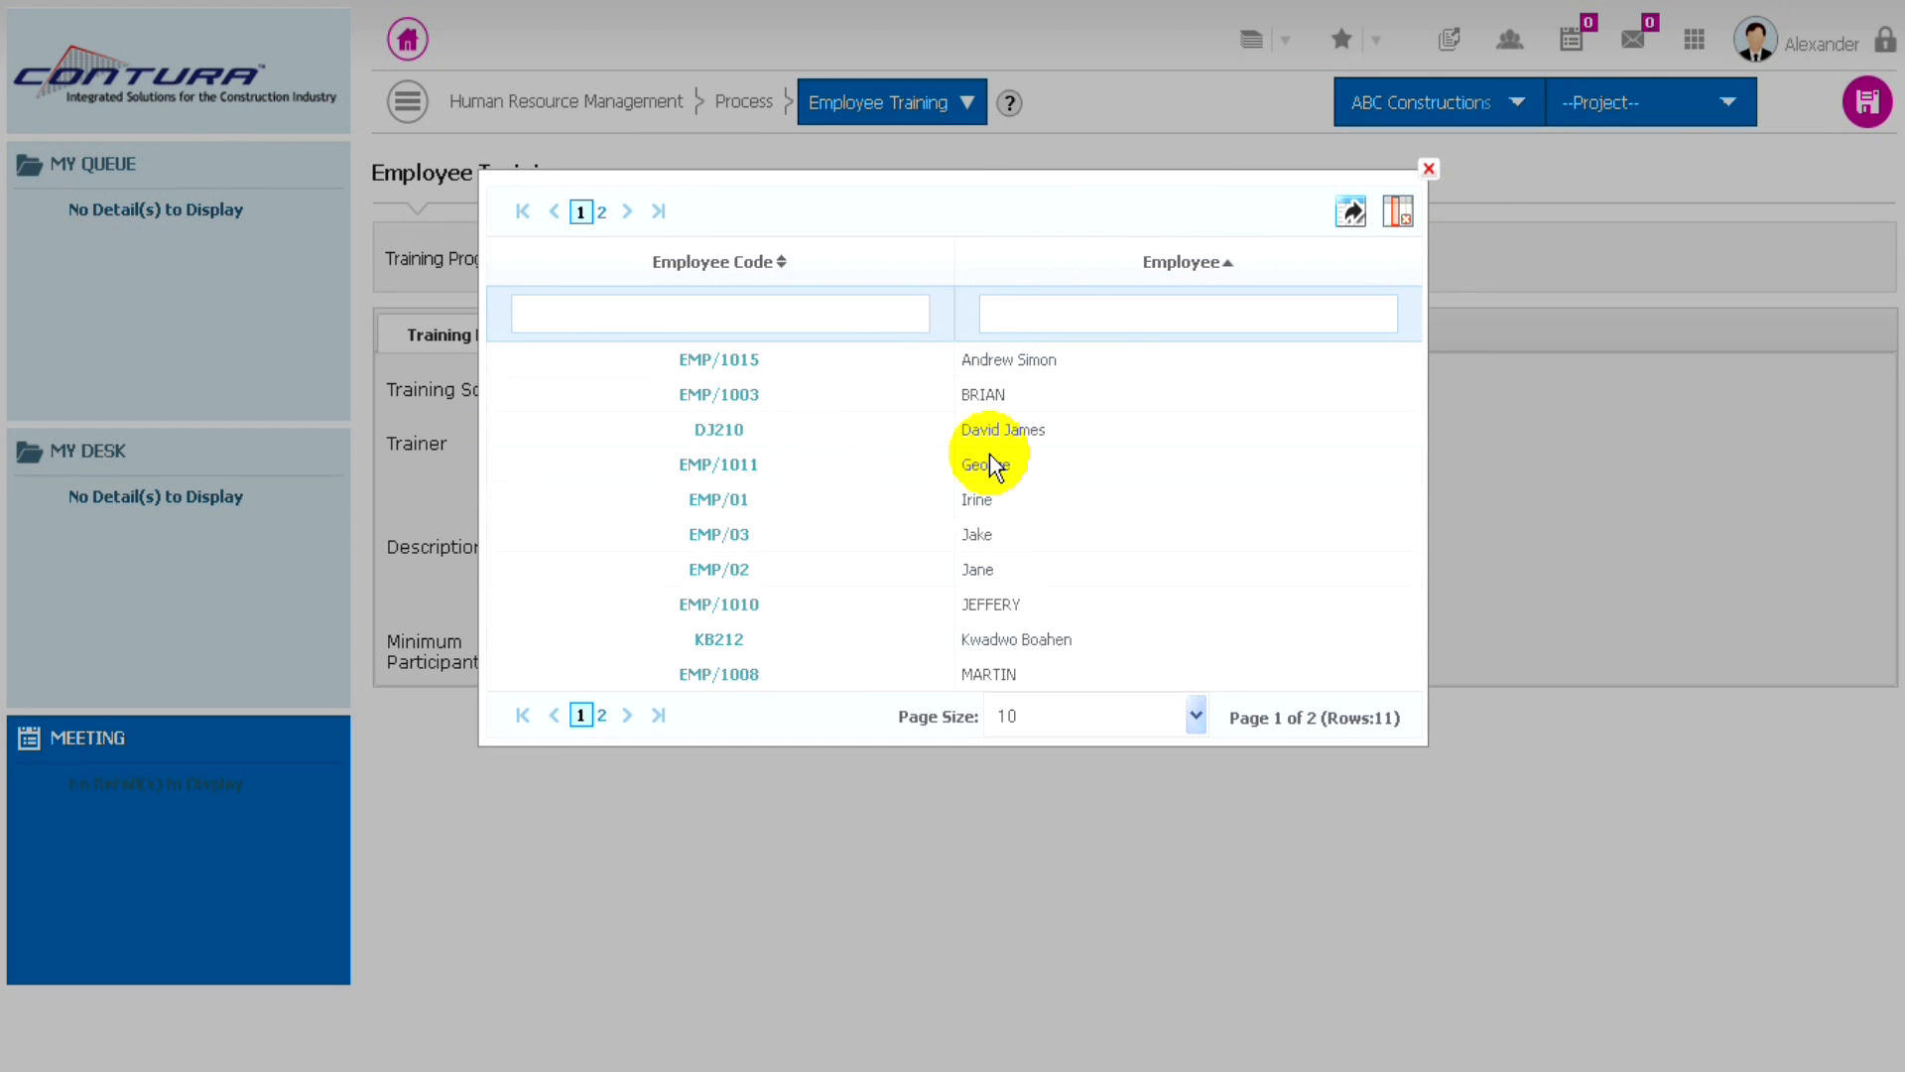
{"action": "left_click", "coordinate": [716, 607]}
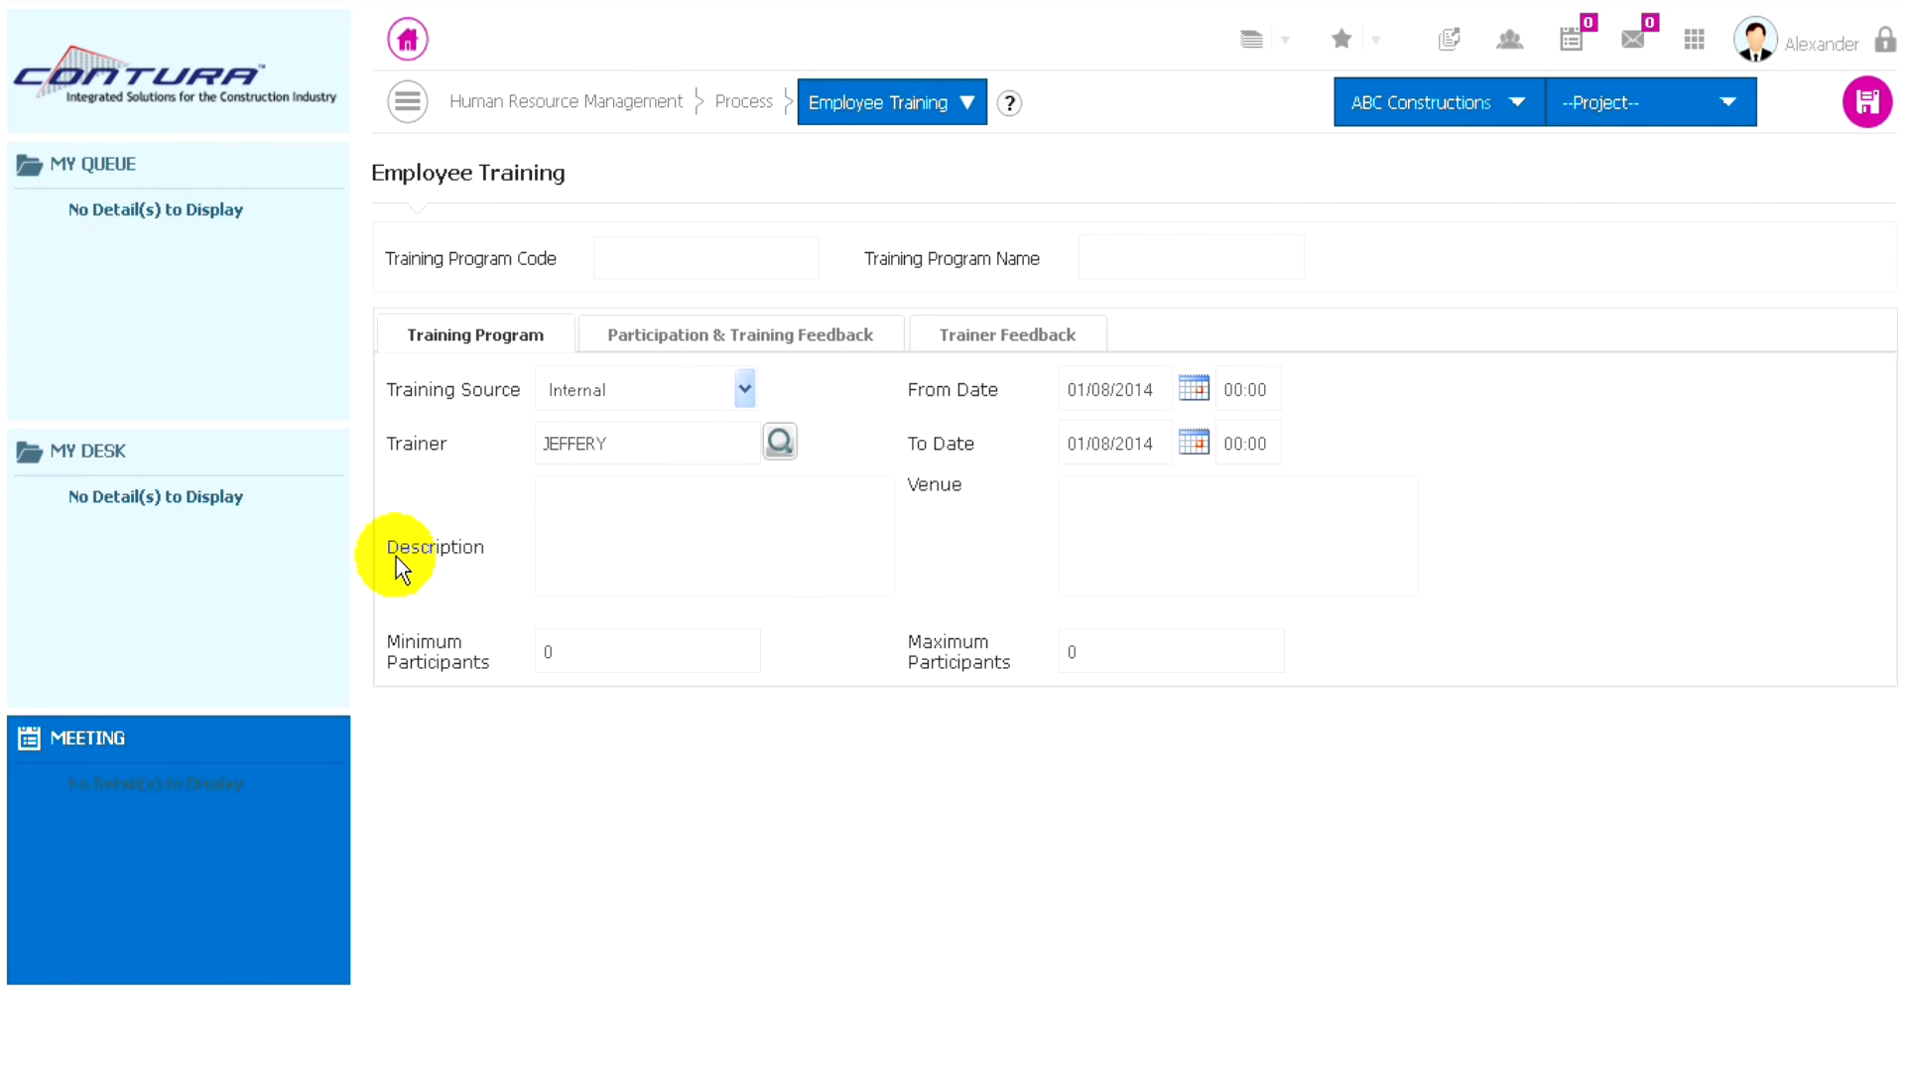
- Enter "Induction Training" as the training program's description
{"action": "left_click", "coordinate": [577, 515]}
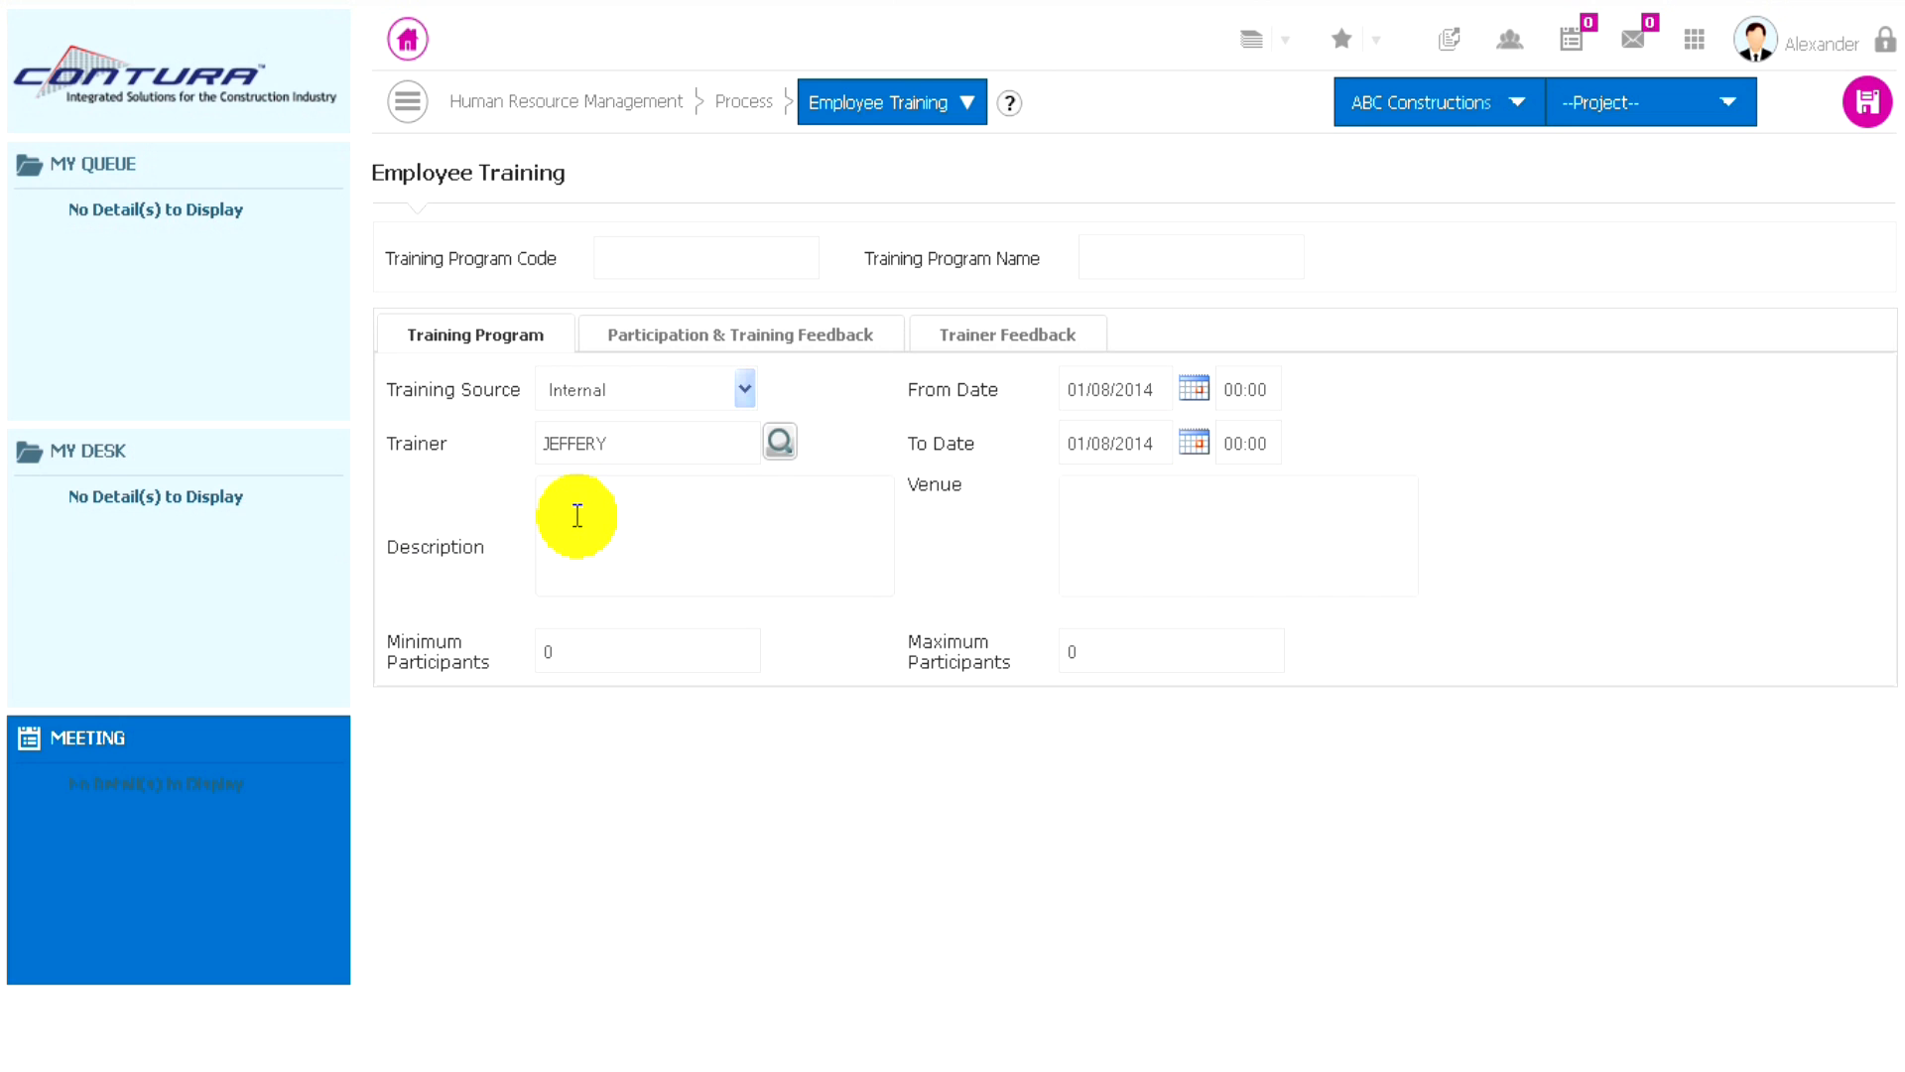
{"action": "type", "text": "Induction Training"}
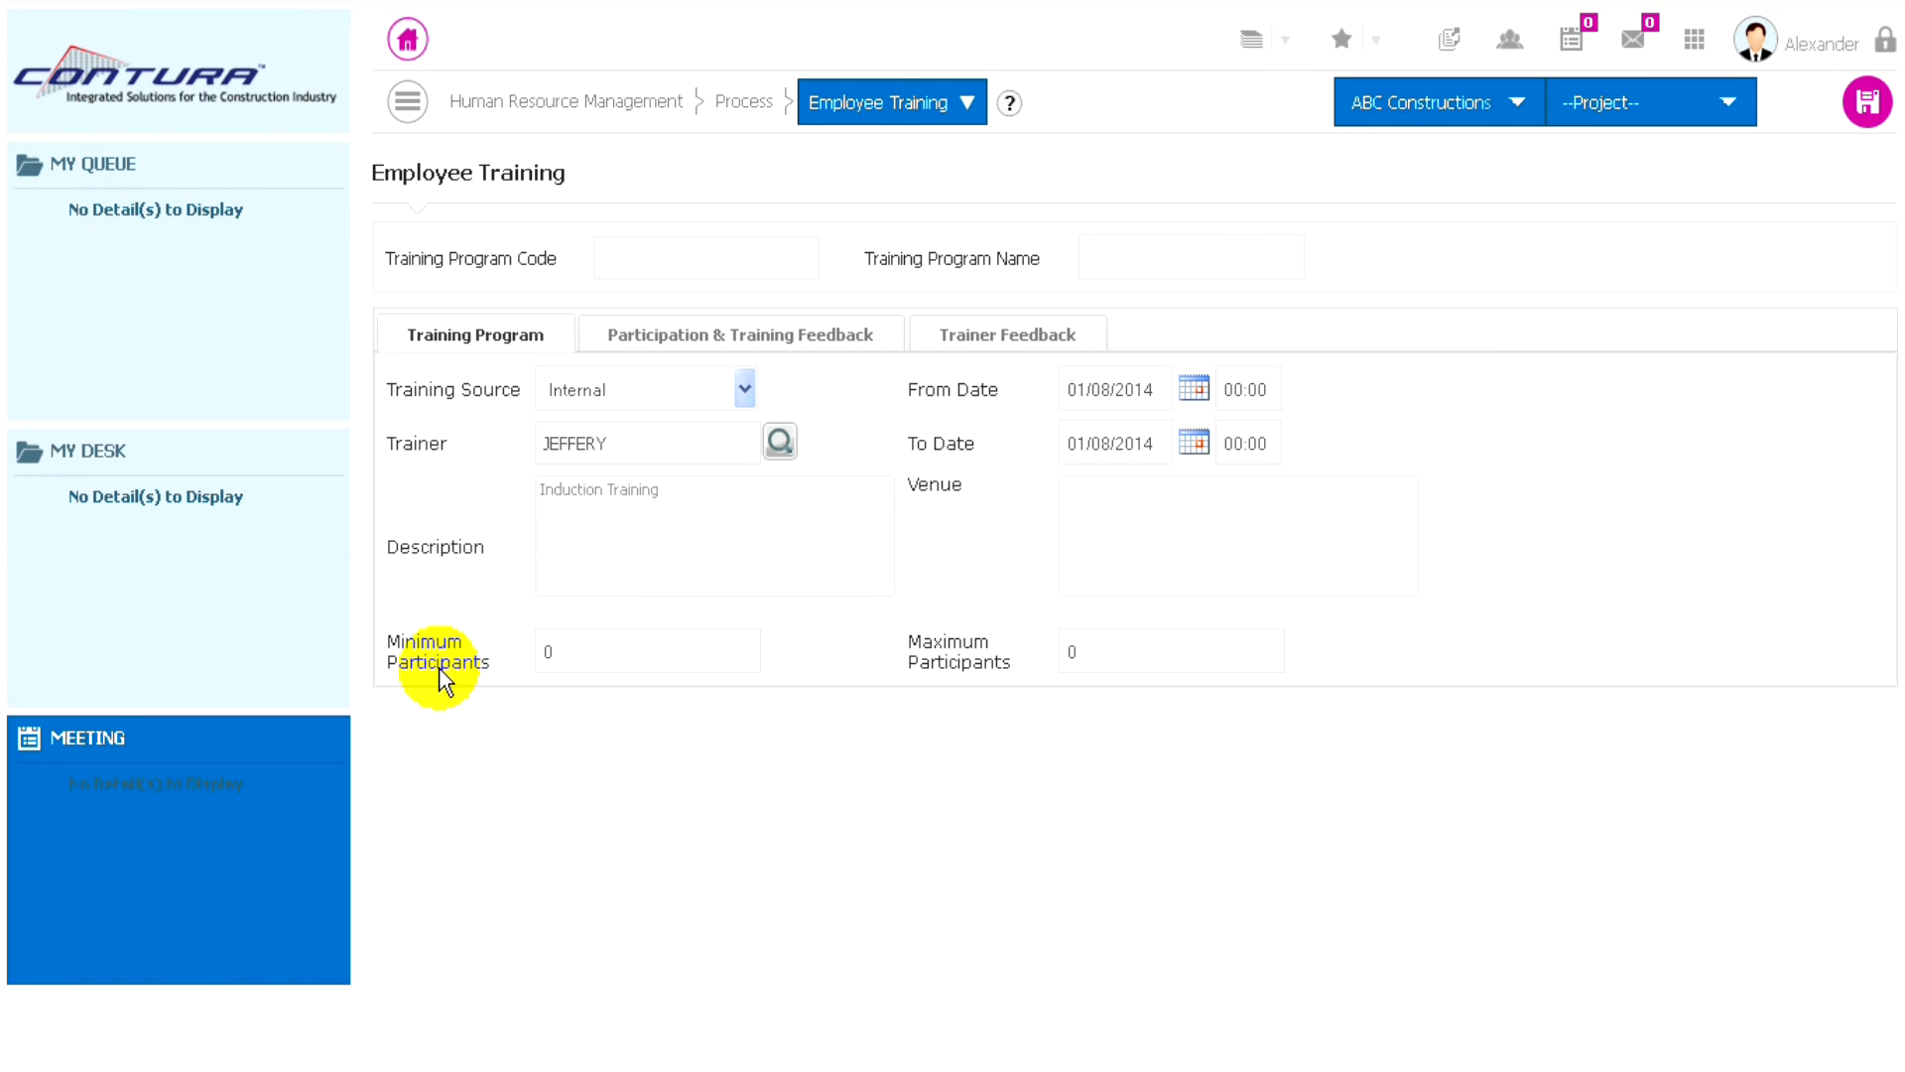
- Set the training program's minimum participants to 1 and maximum participants to 10
{"action": "left_click", "coordinate": [583, 655]}
{"action": "type", "text": "1"}
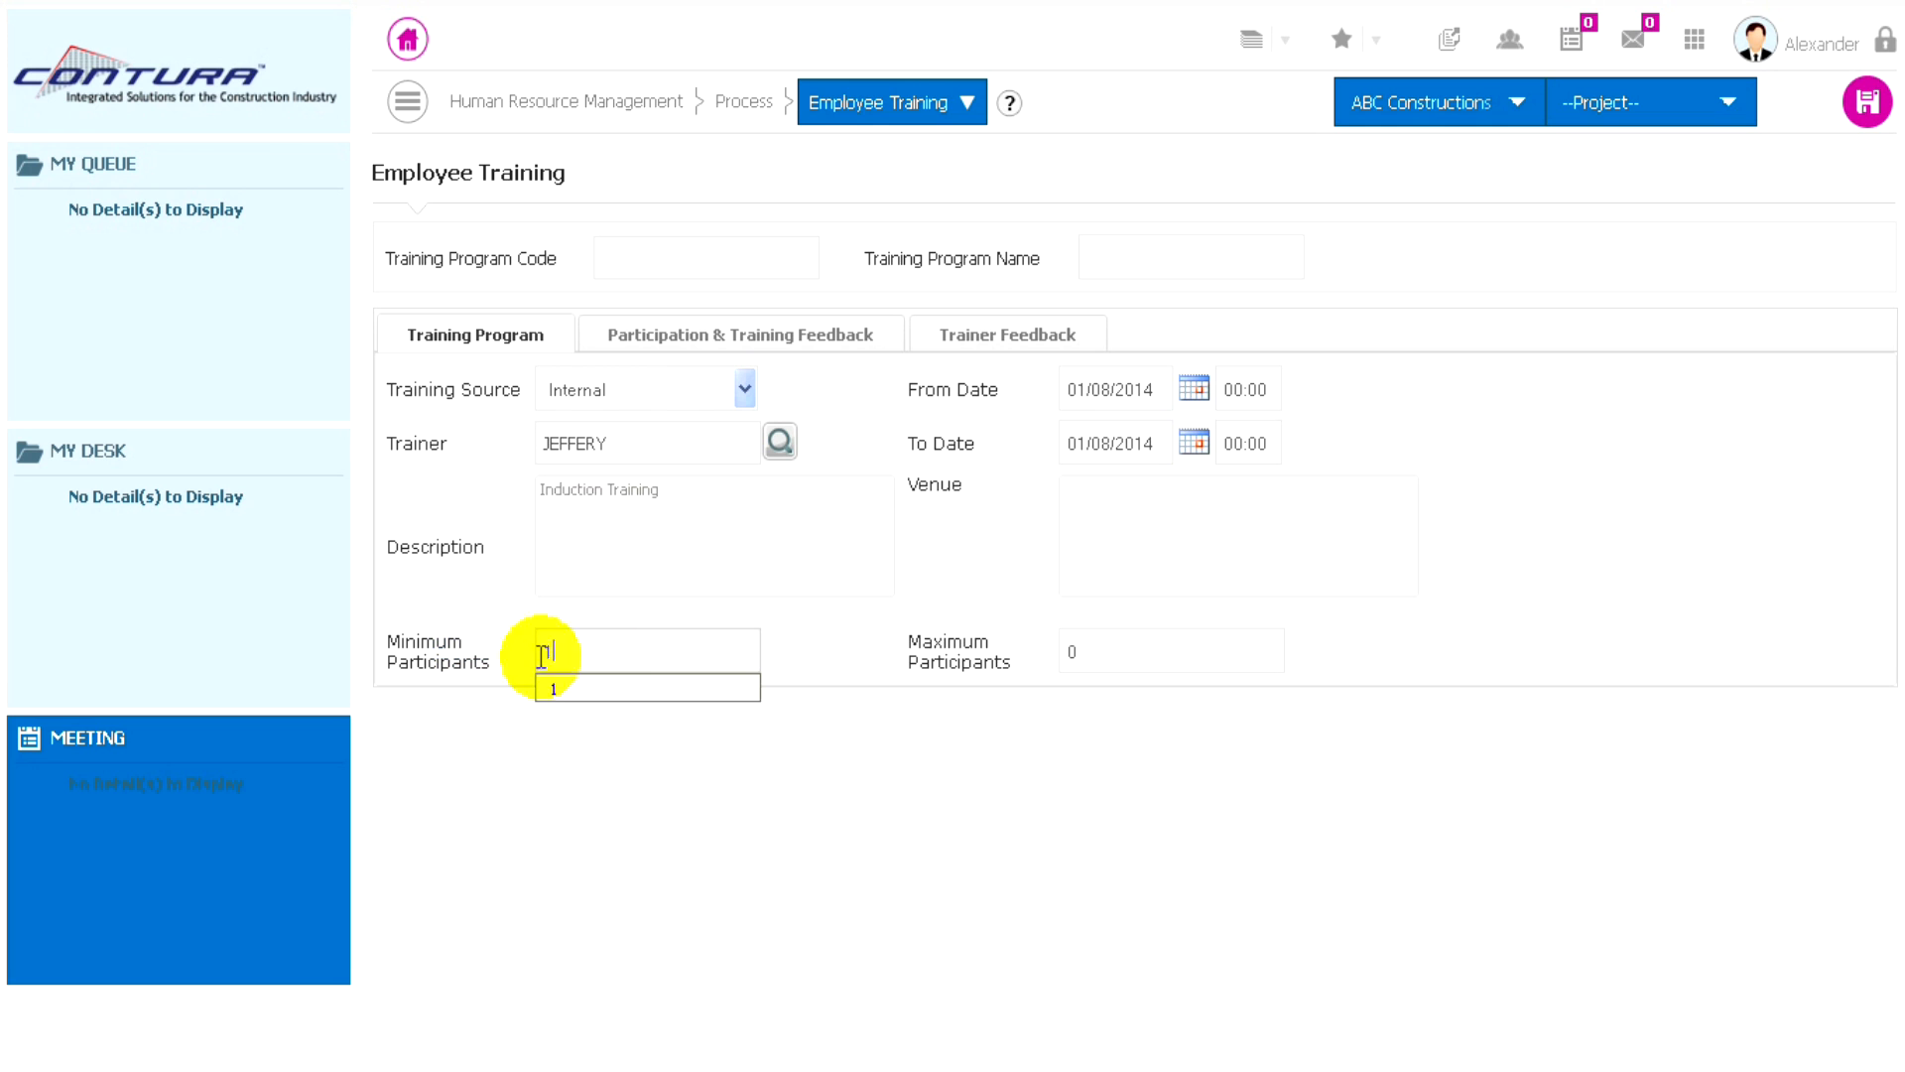
{"action": "left_click", "coordinate": [1139, 651]}
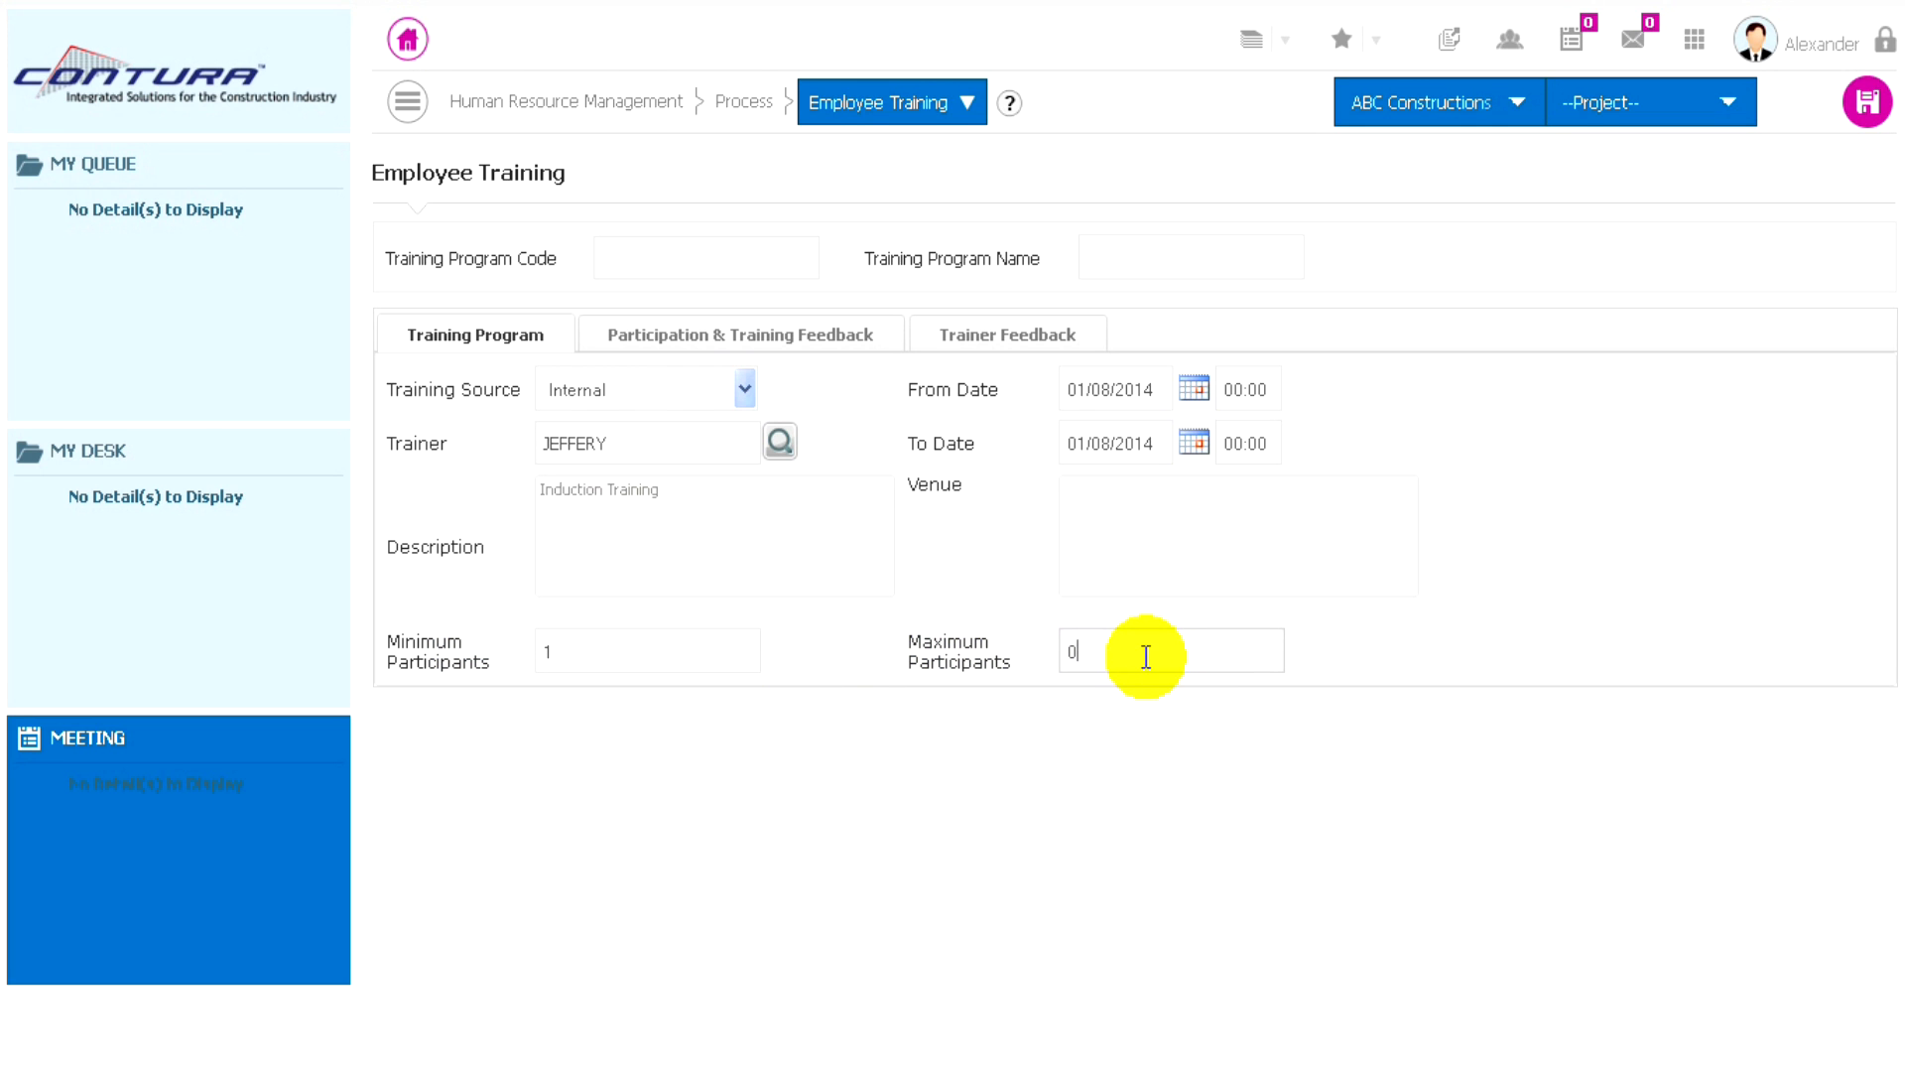
{"action": "left_click", "coordinate": [1143, 651]}
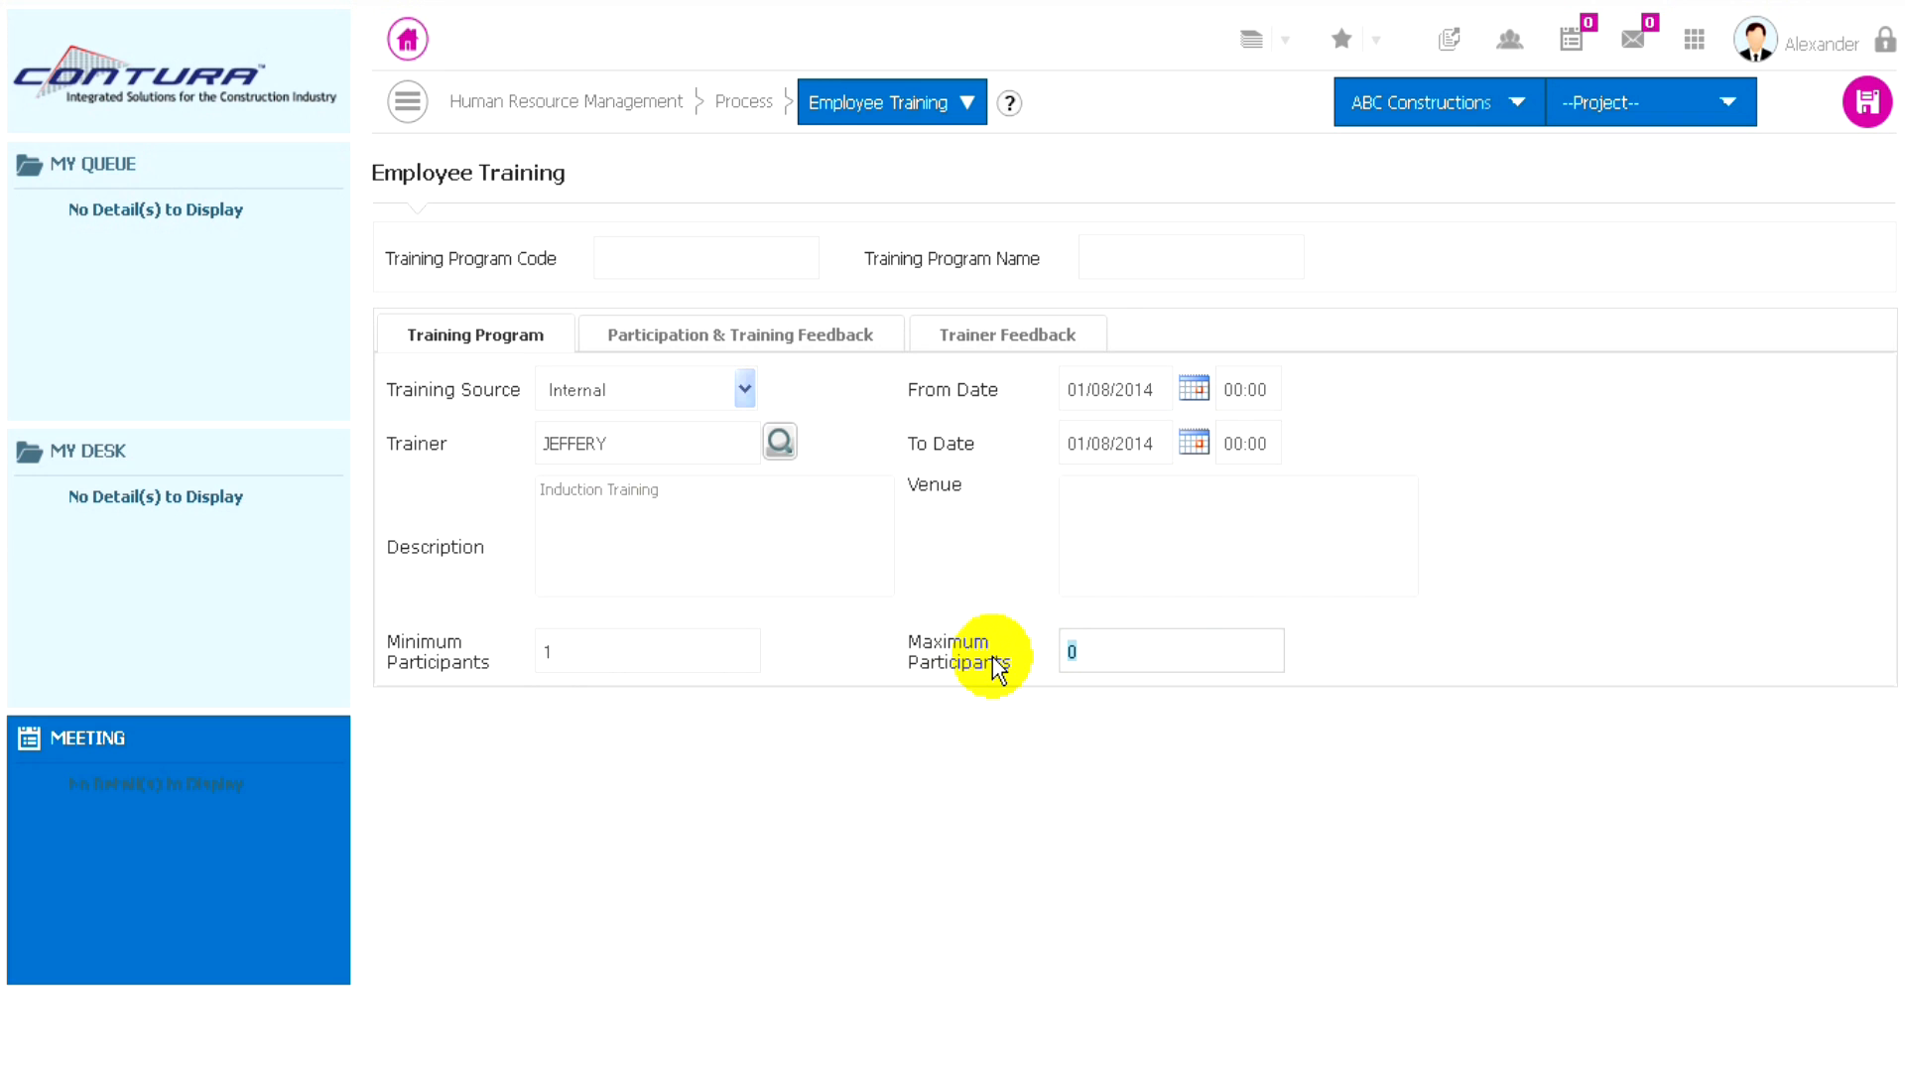
{"action": "type", "text": "10"}
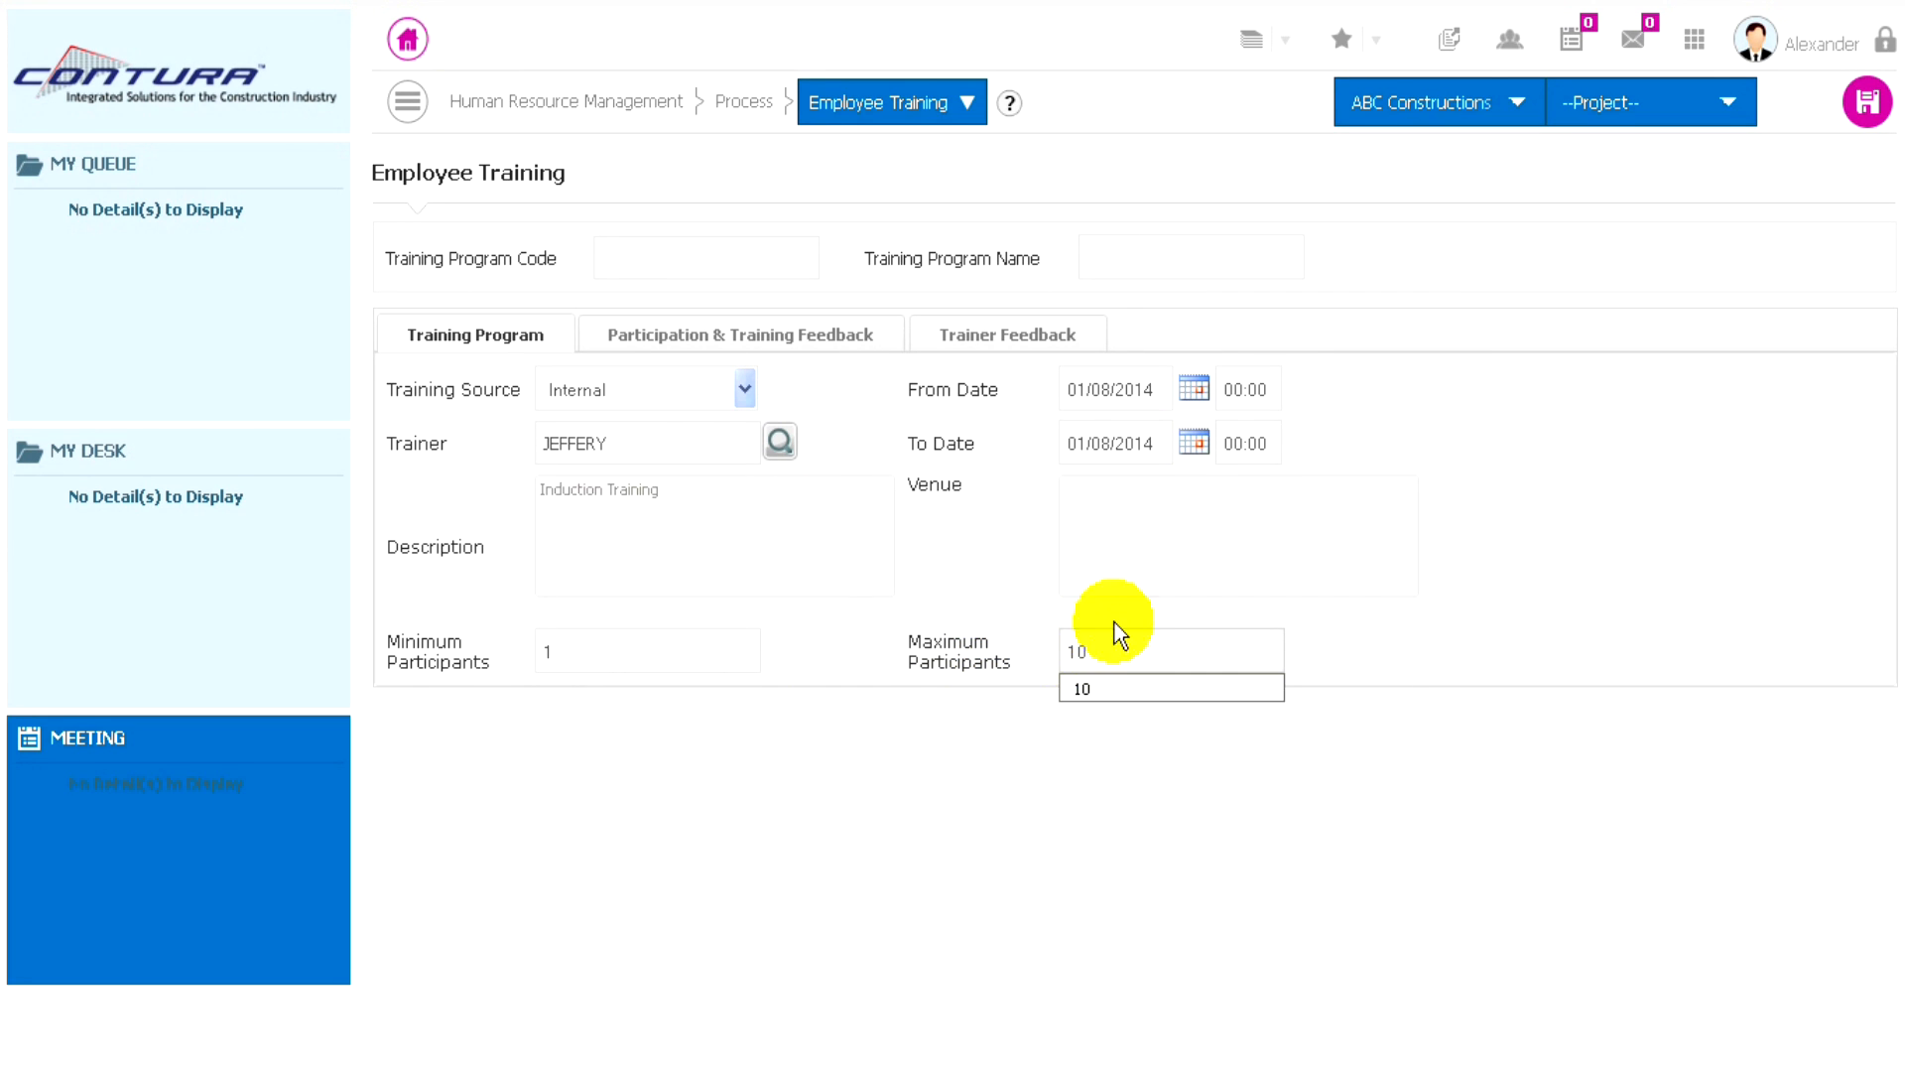
- Enter "Conference Room" as the training venue
{"action": "left_click", "coordinate": [1098, 542]}
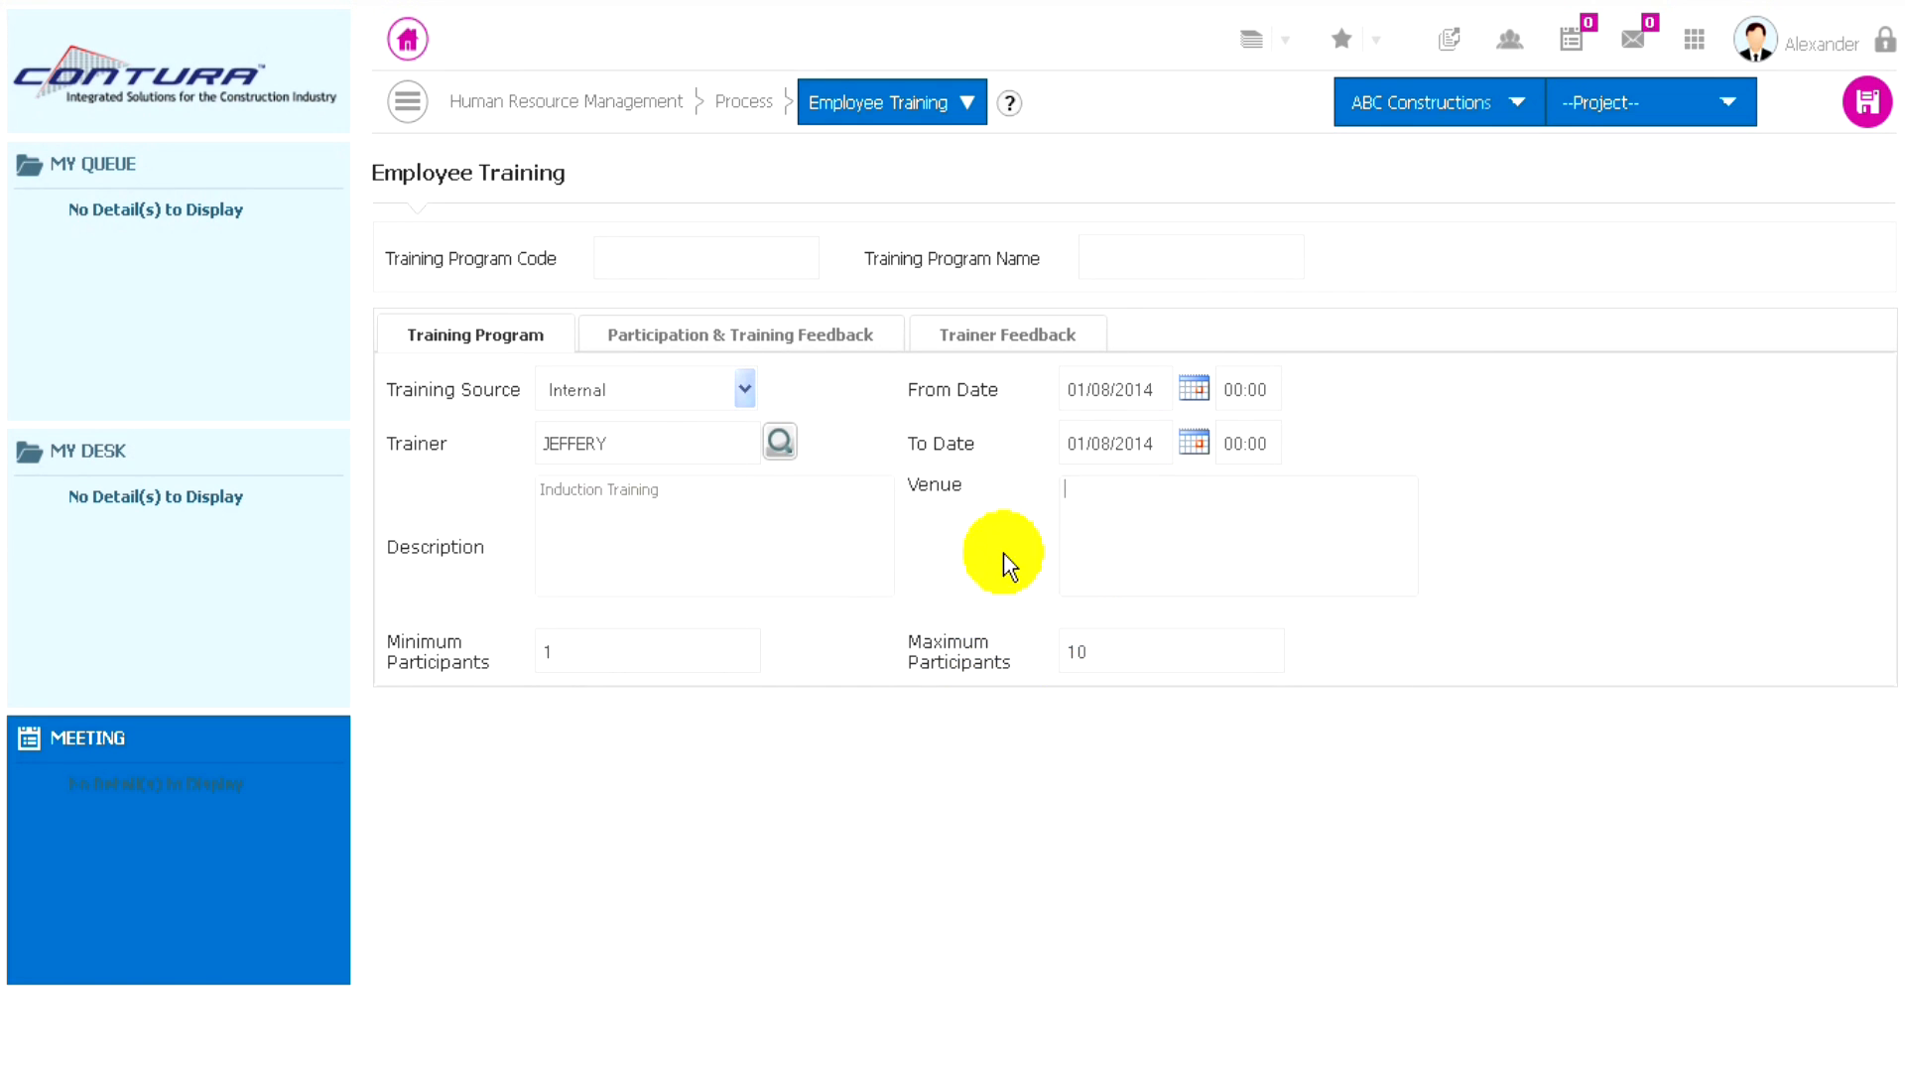
{"action": "left_click", "coordinate": [1083, 514]}
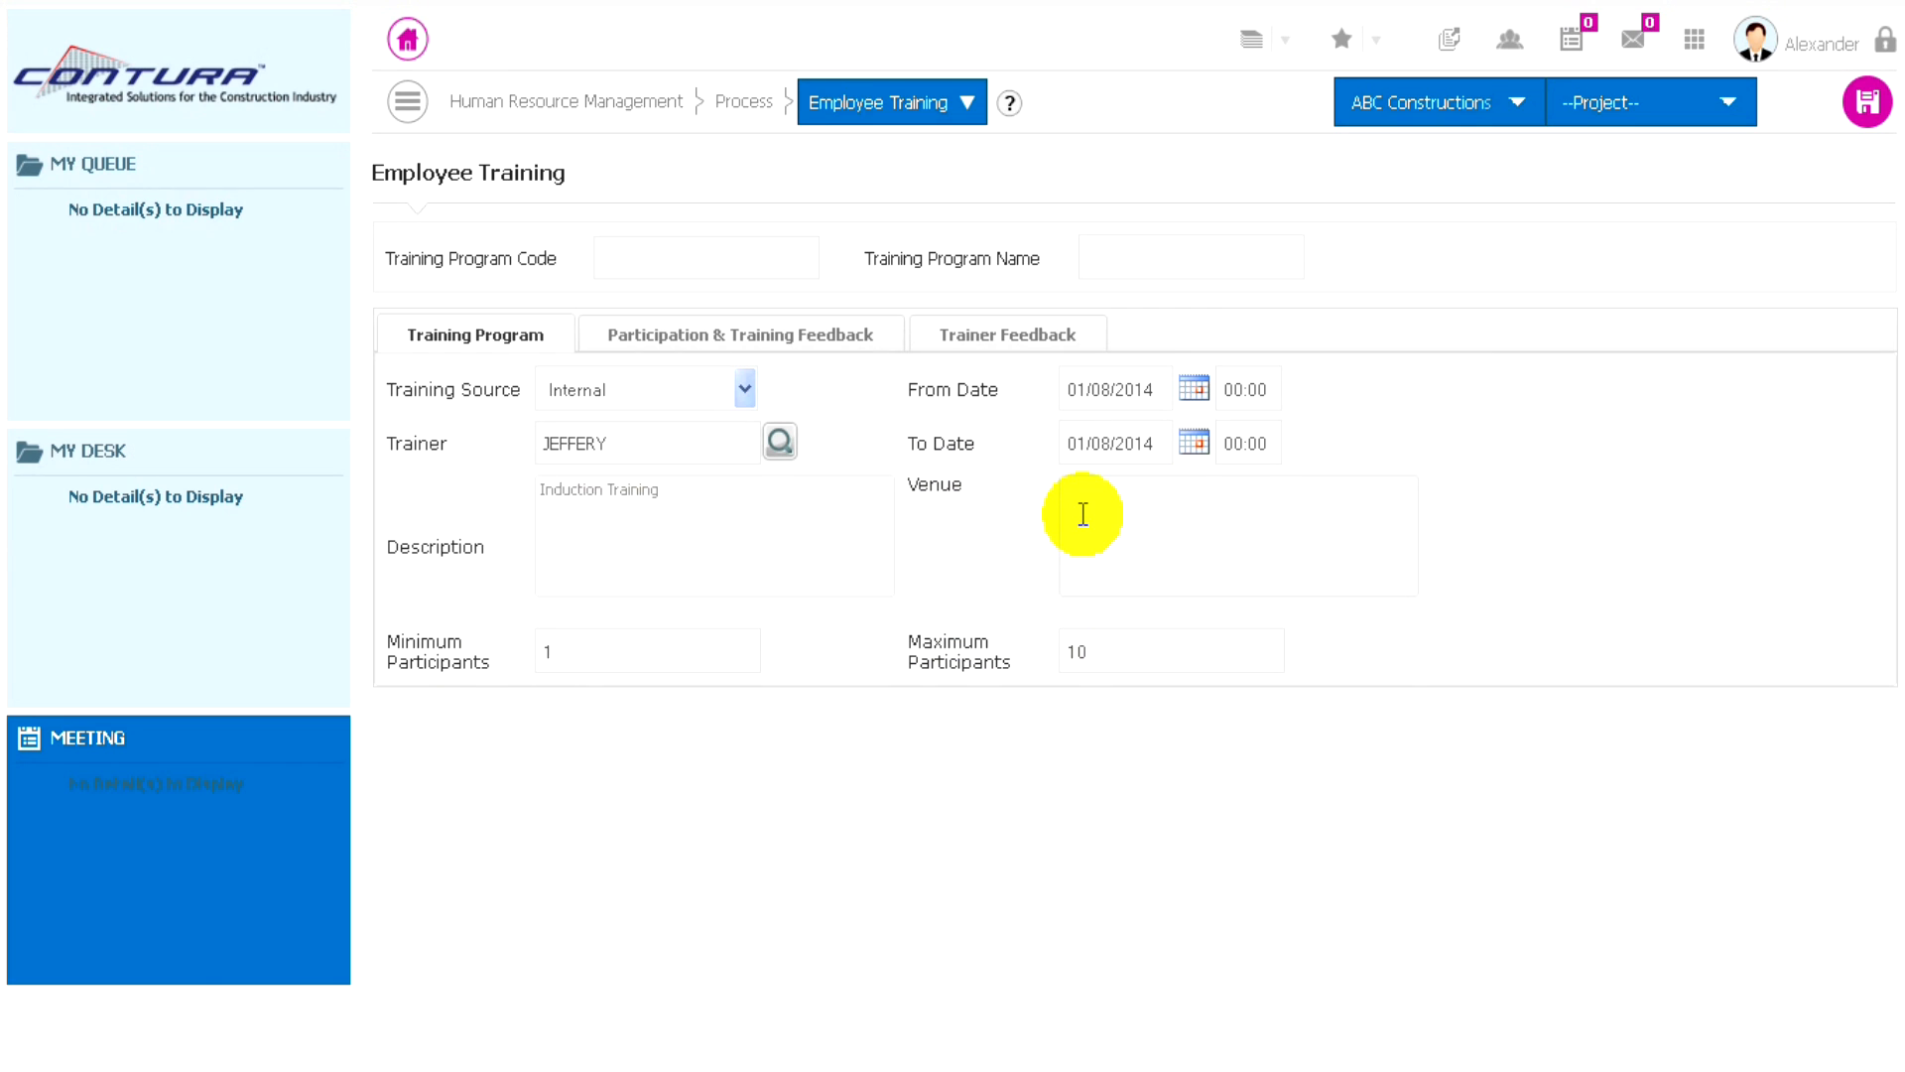
{"action": "type", "text": "Conference Room"}
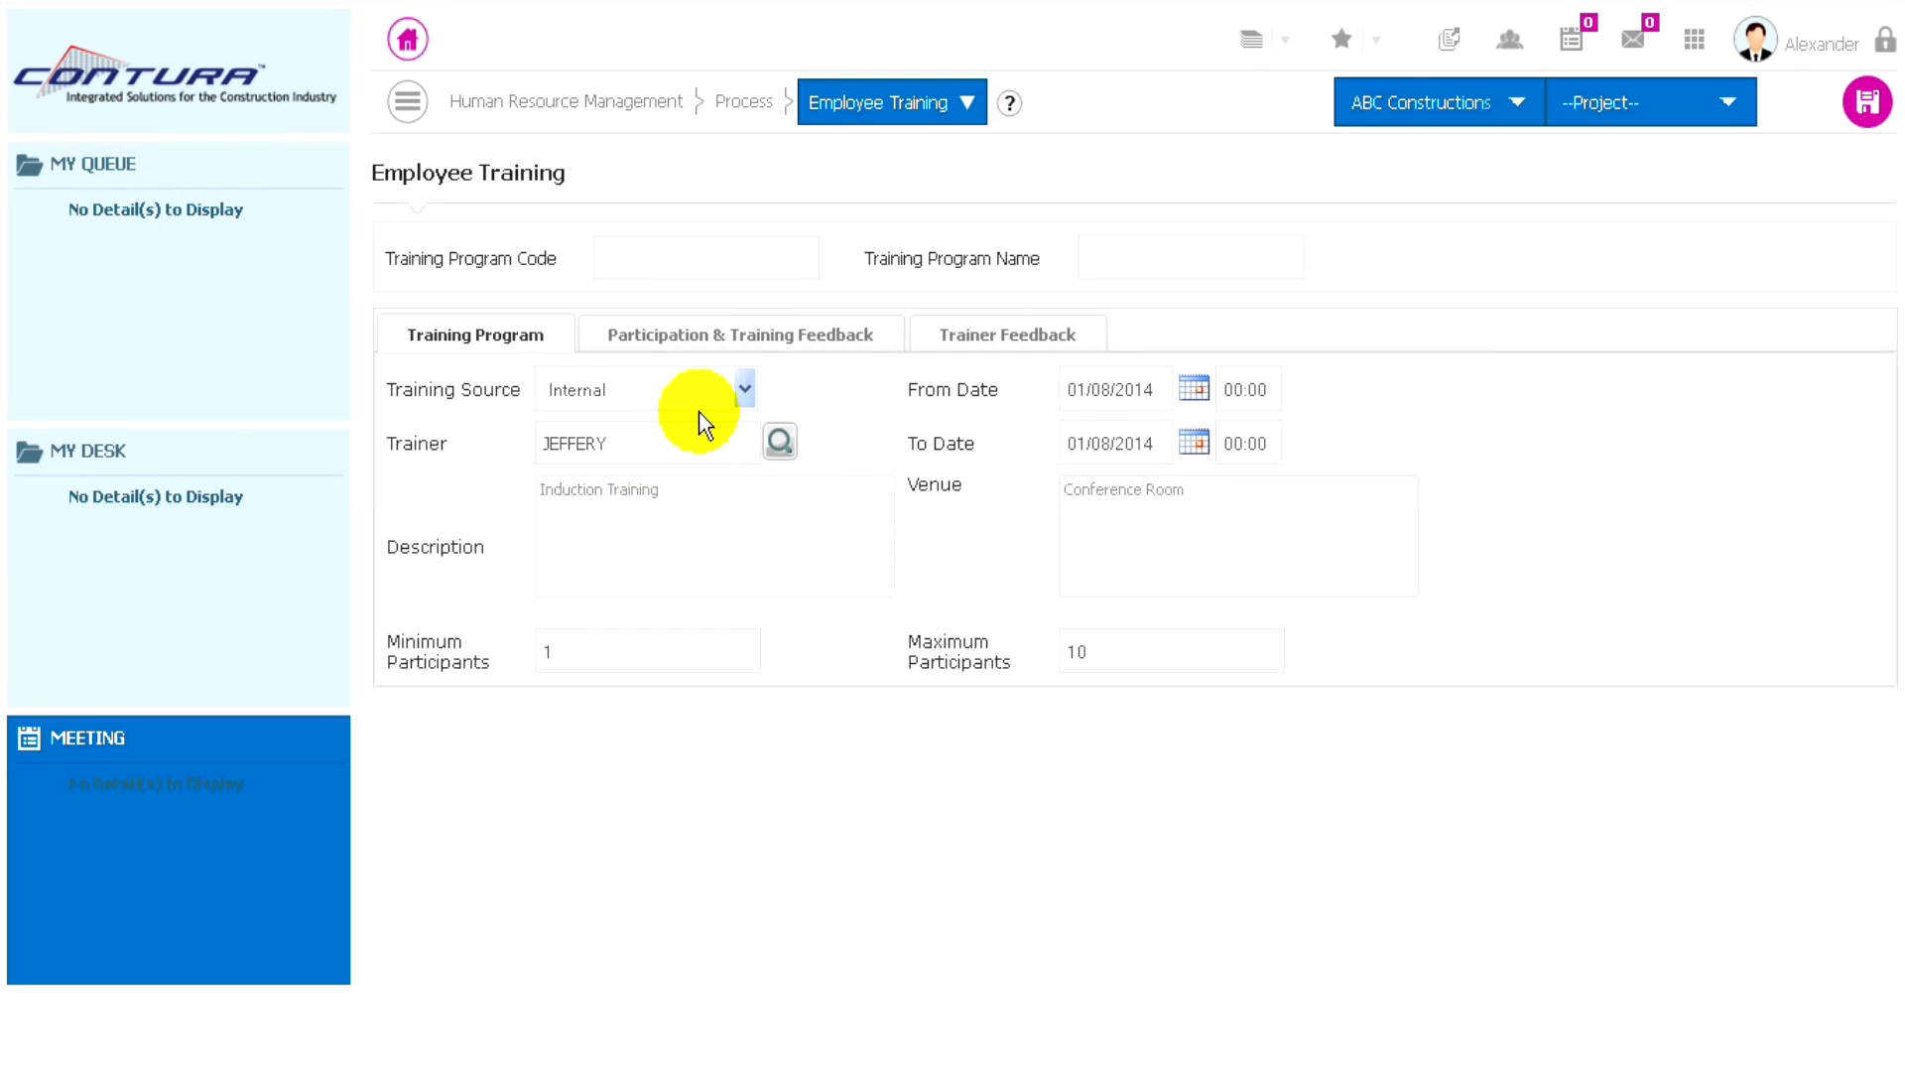
- Add the last two employees in the employee selection list as training participants
{"action": "left_click", "coordinate": [735, 343]}
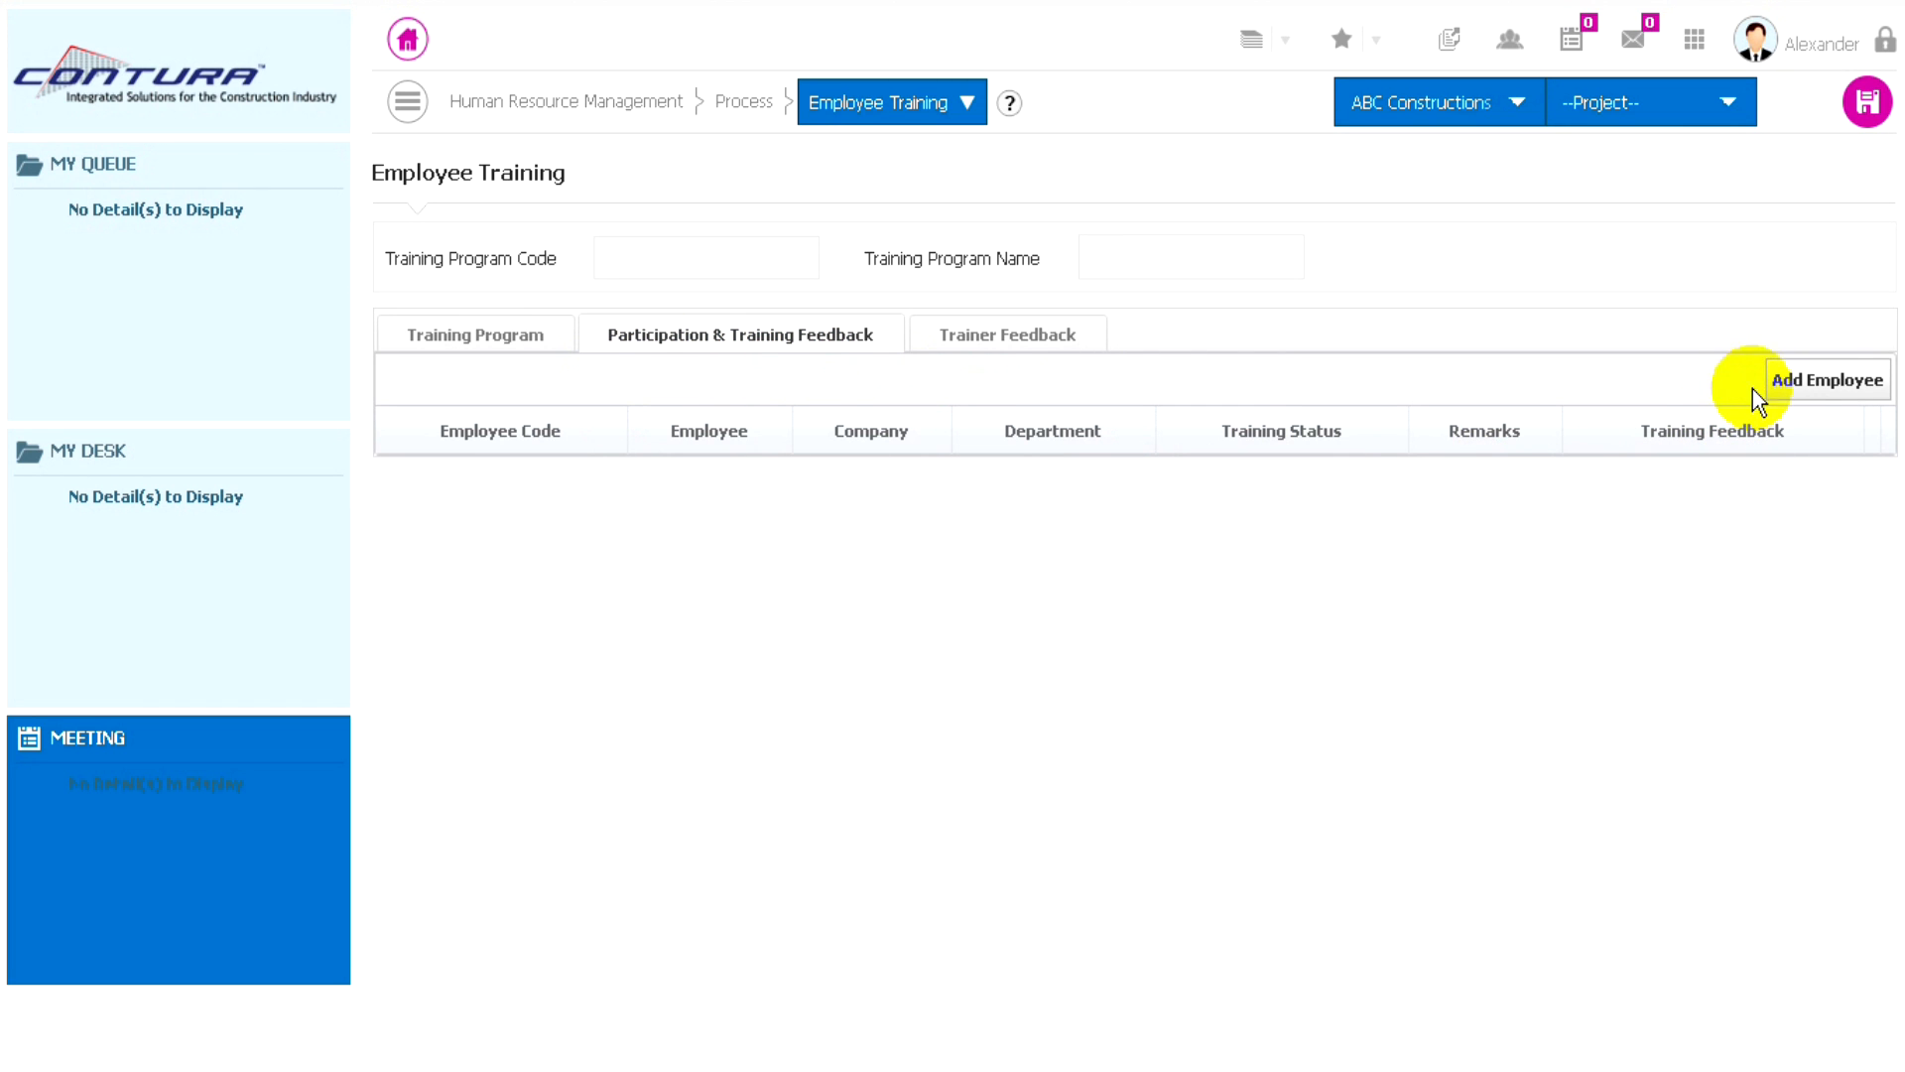
{"action": "left_click", "coordinate": [1821, 387]}
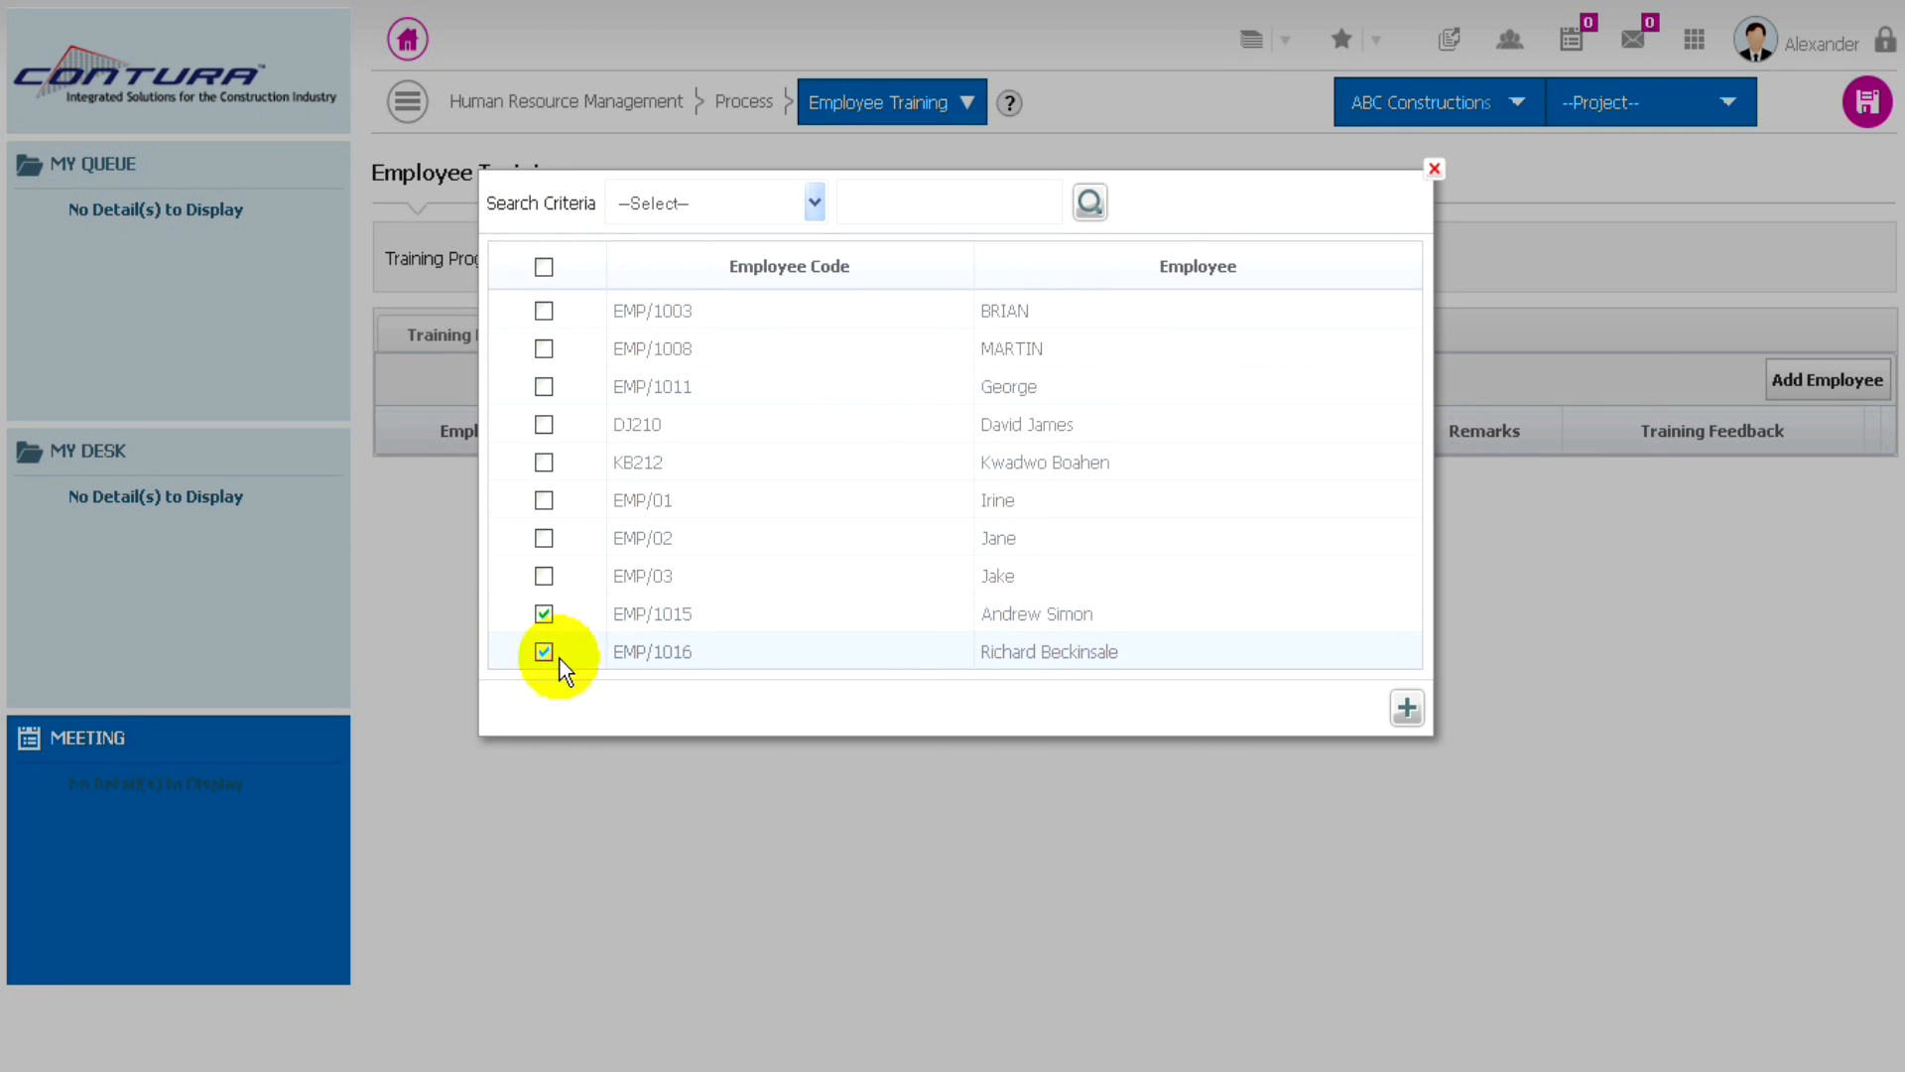
{"action": "left_click", "coordinate": [1406, 707]}
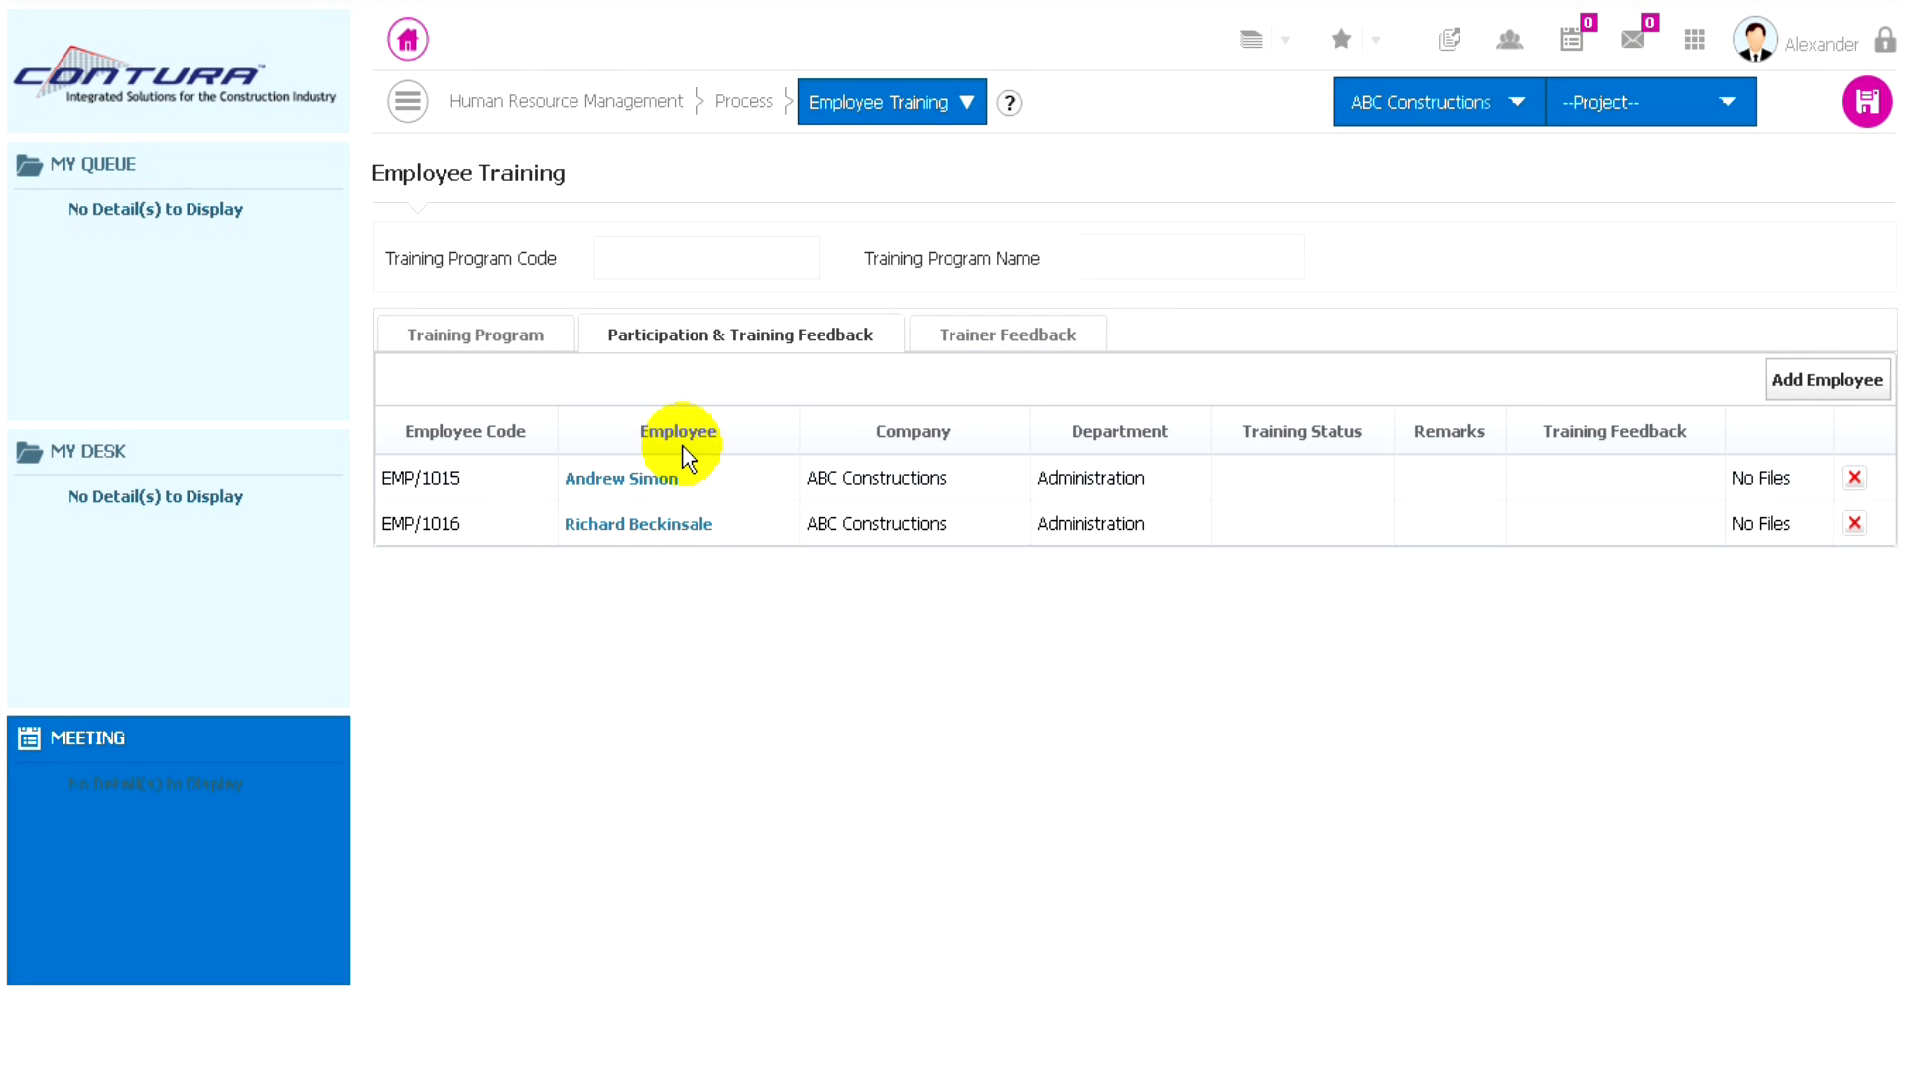
- Set the first participant's training status to Completed with the feedback "Good" and save the entry
{"action": "left_click", "coordinate": [630, 485]}
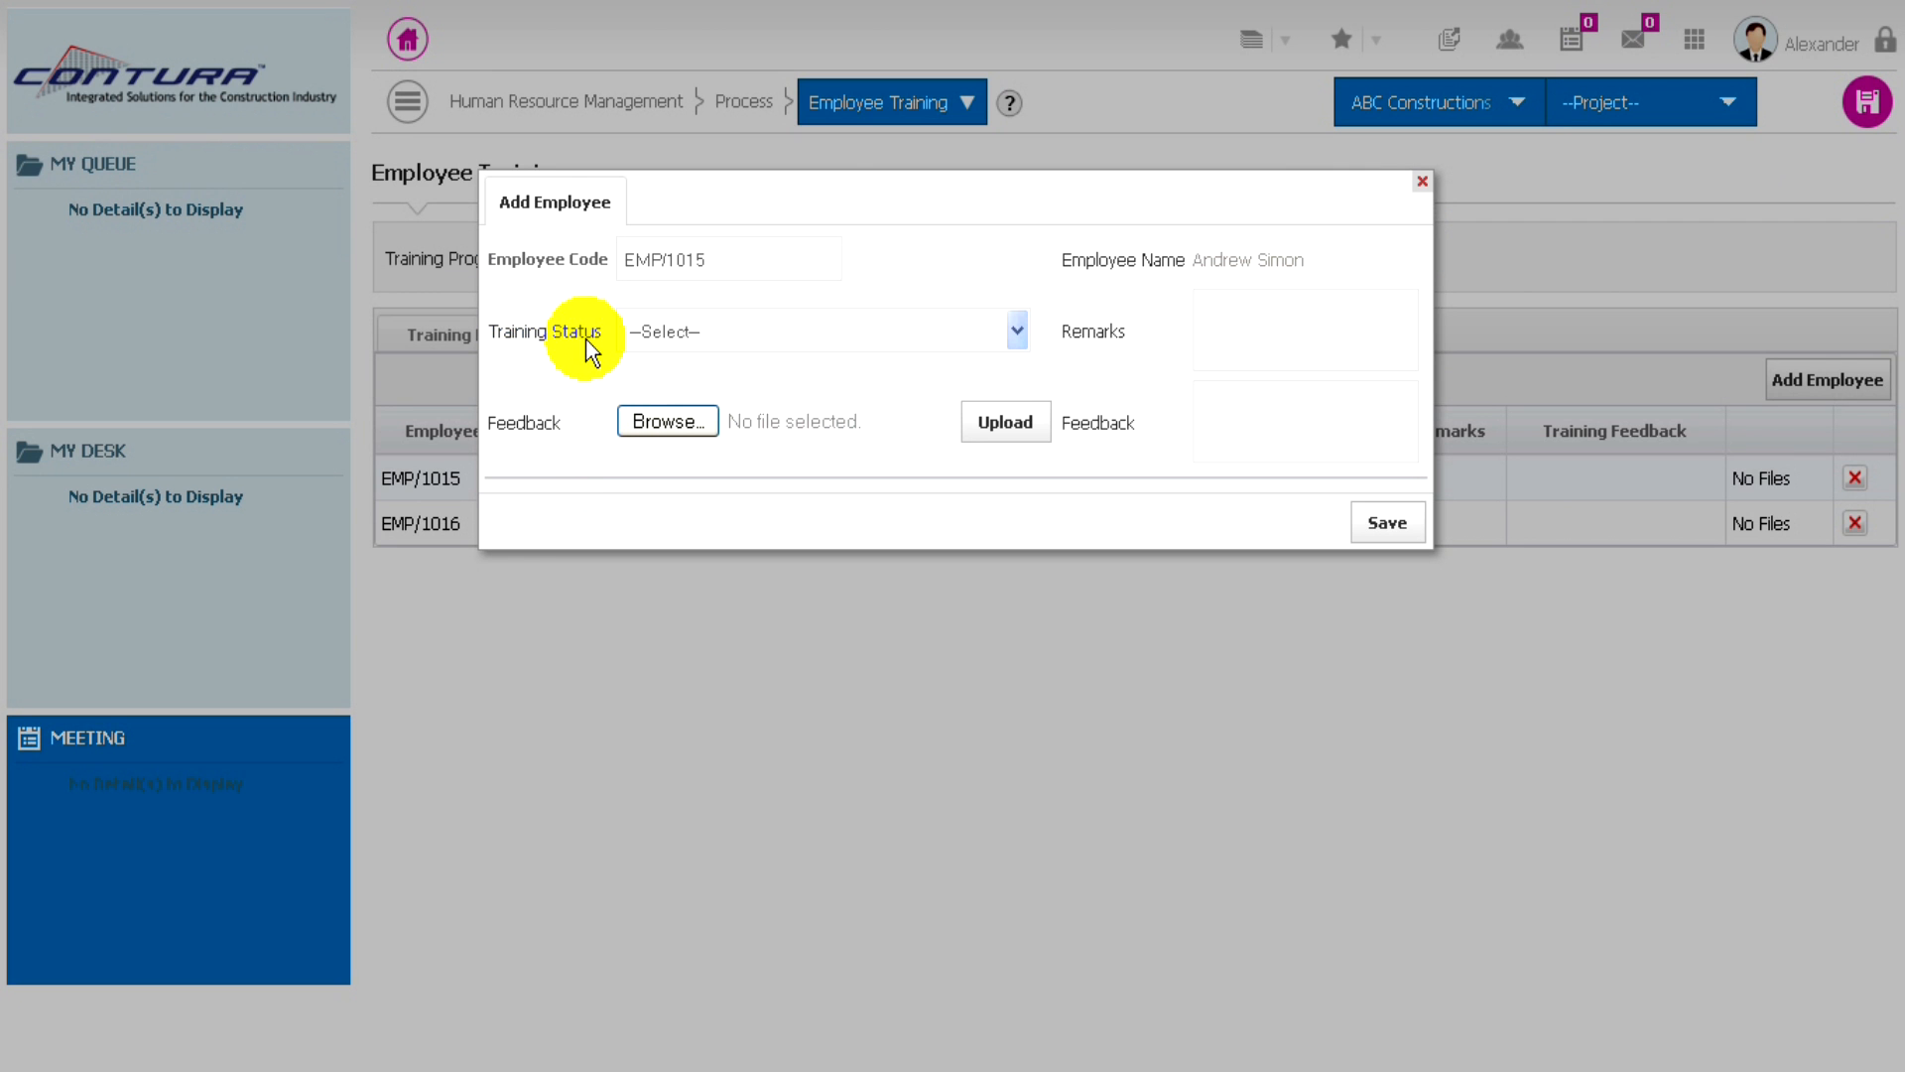
{"action": "left_click", "coordinate": [1018, 333]}
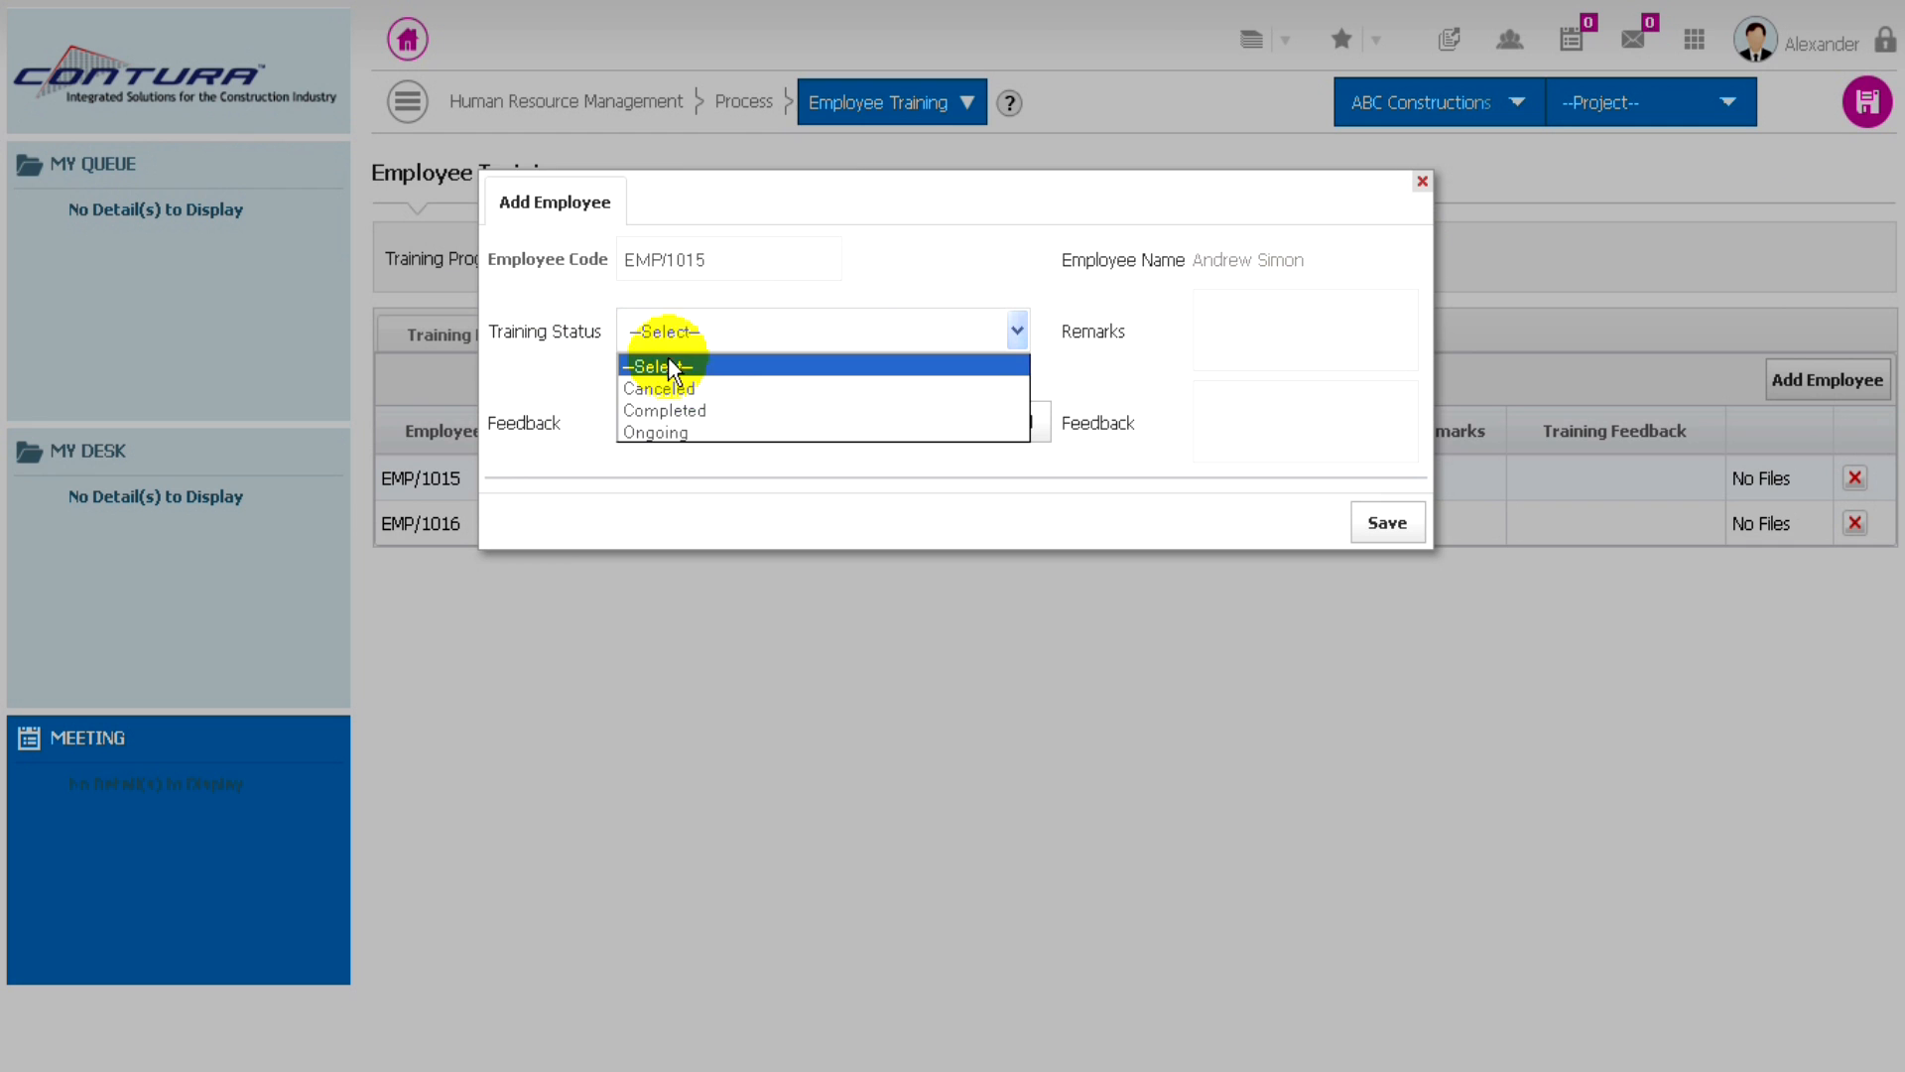
{"action": "left_click", "coordinate": [661, 409]}
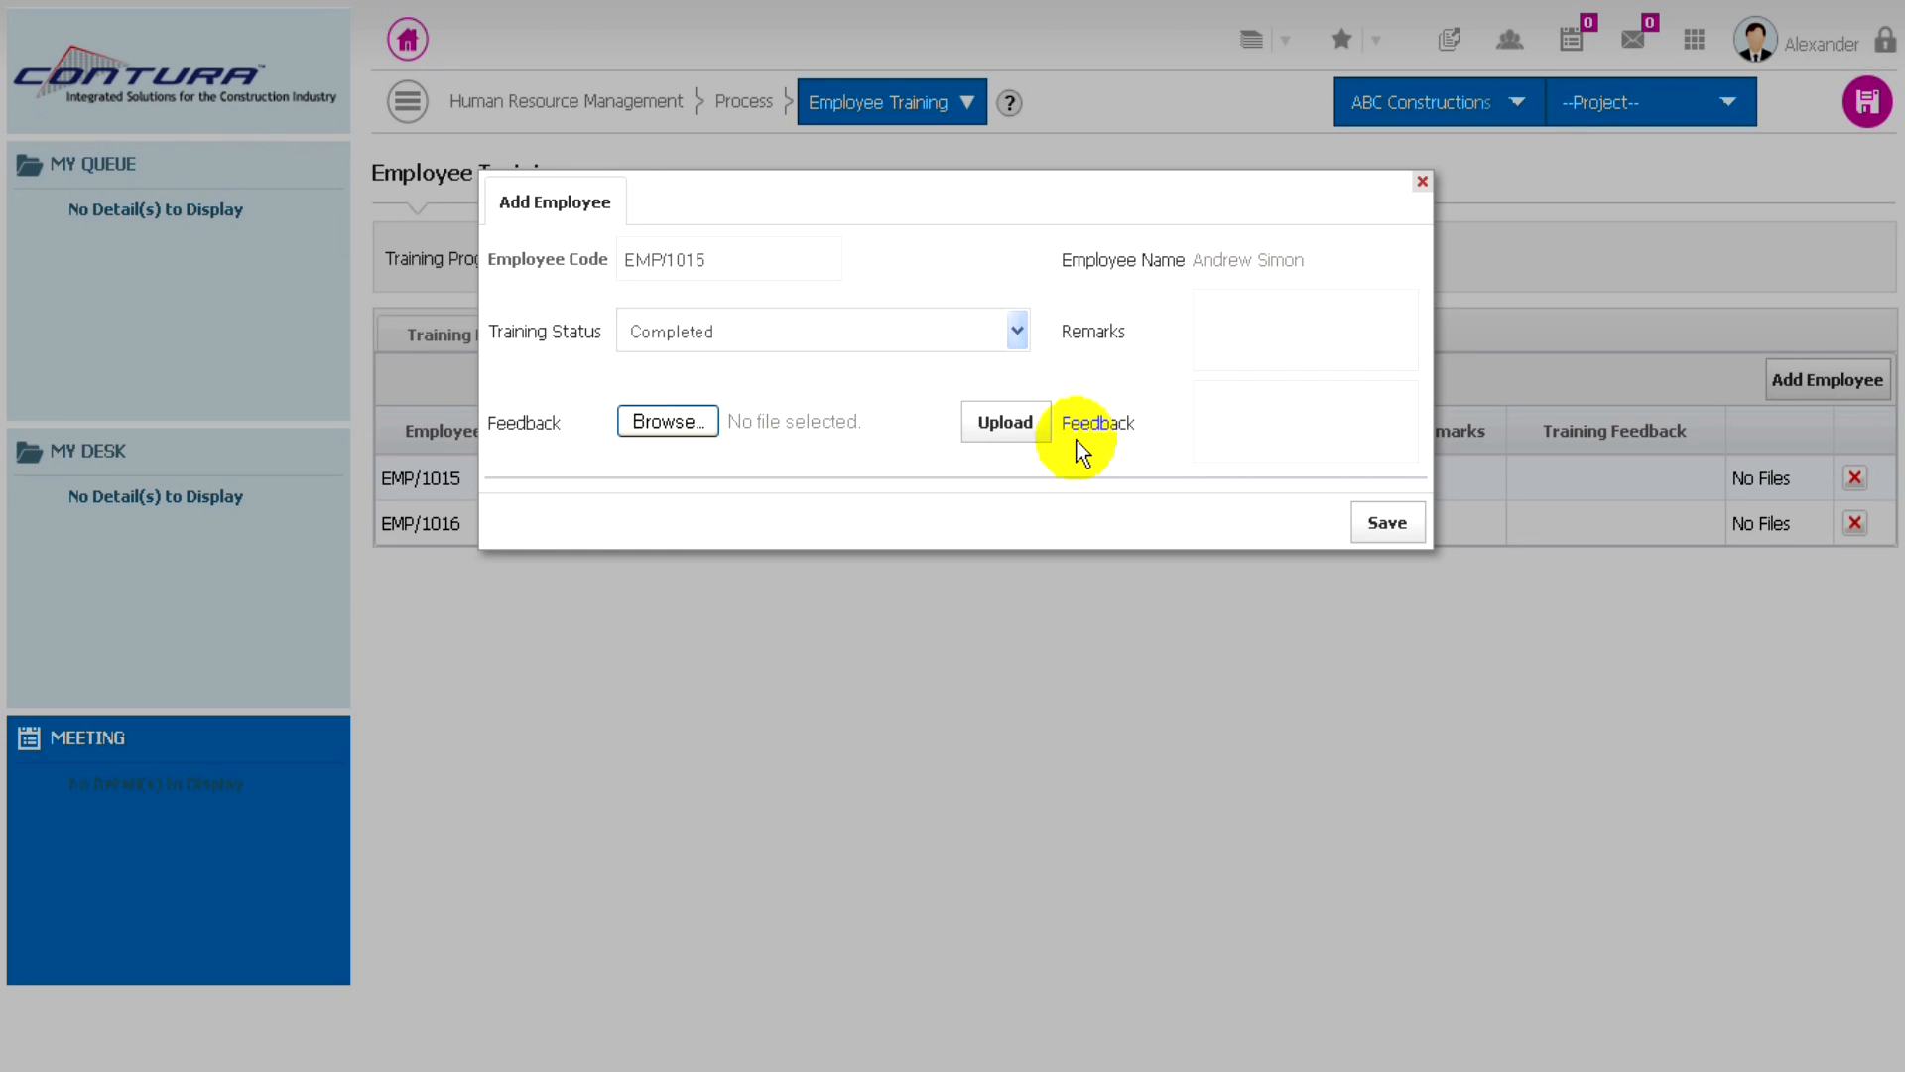
{"action": "left_click", "coordinate": [1229, 418]}
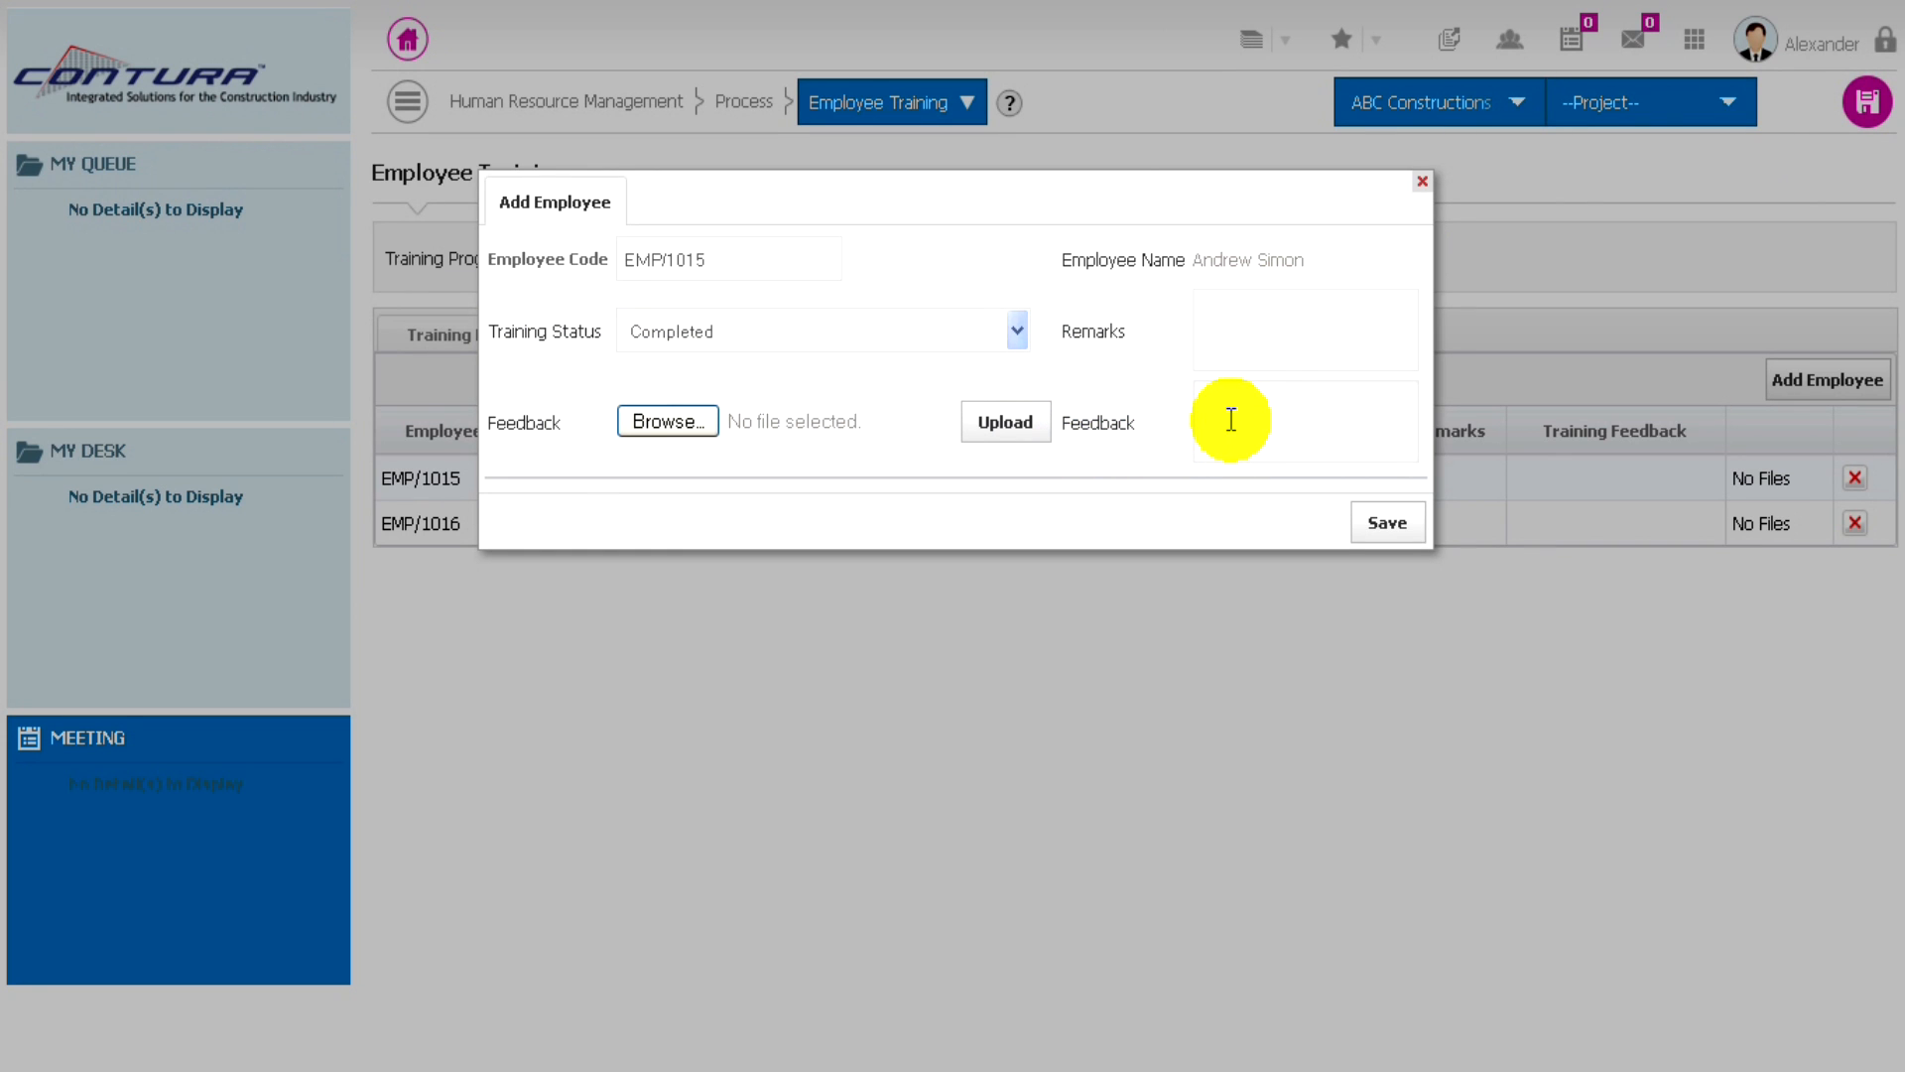
{"action": "type", "text": "Good"}
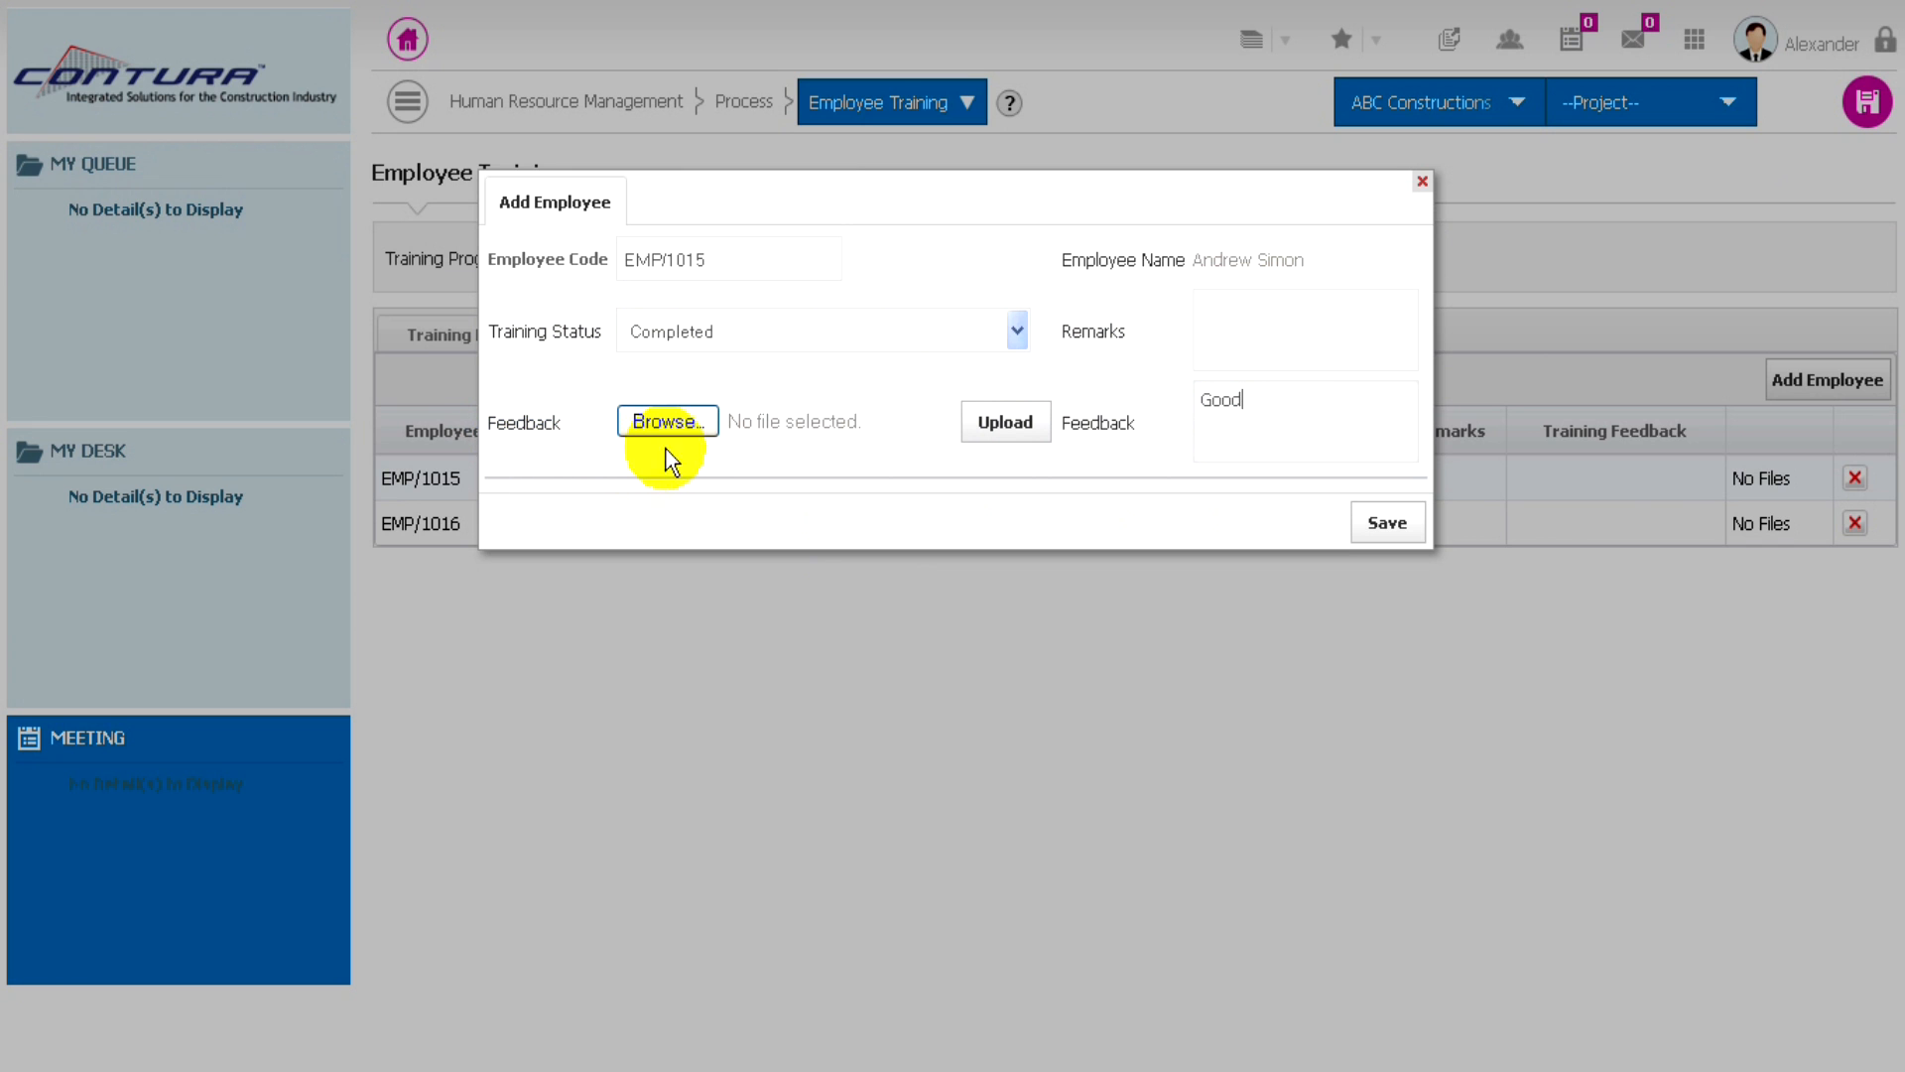
{"action": "left_click", "coordinate": [1386, 524]}
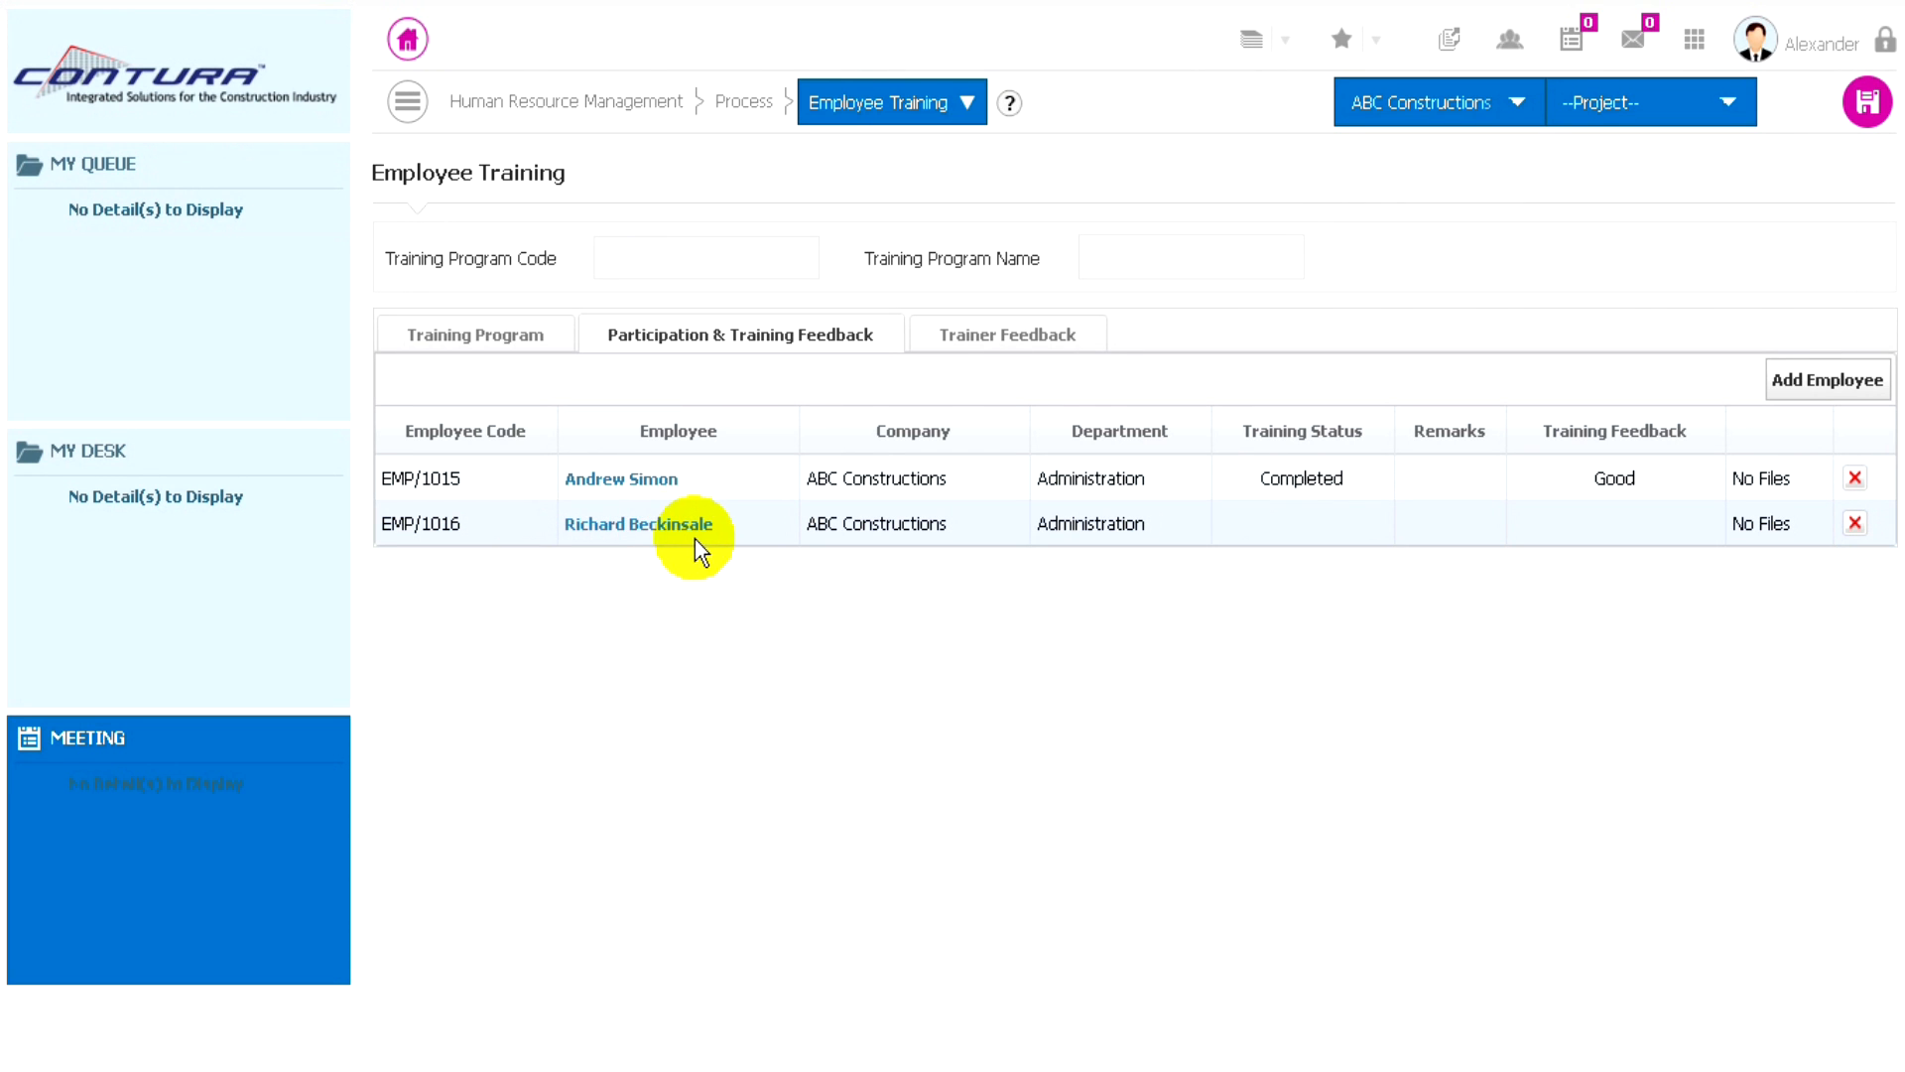
- Set the second participant's training status to Completed with the feedback "Good" and save the entry
{"action": "left_click", "coordinate": [665, 526]}
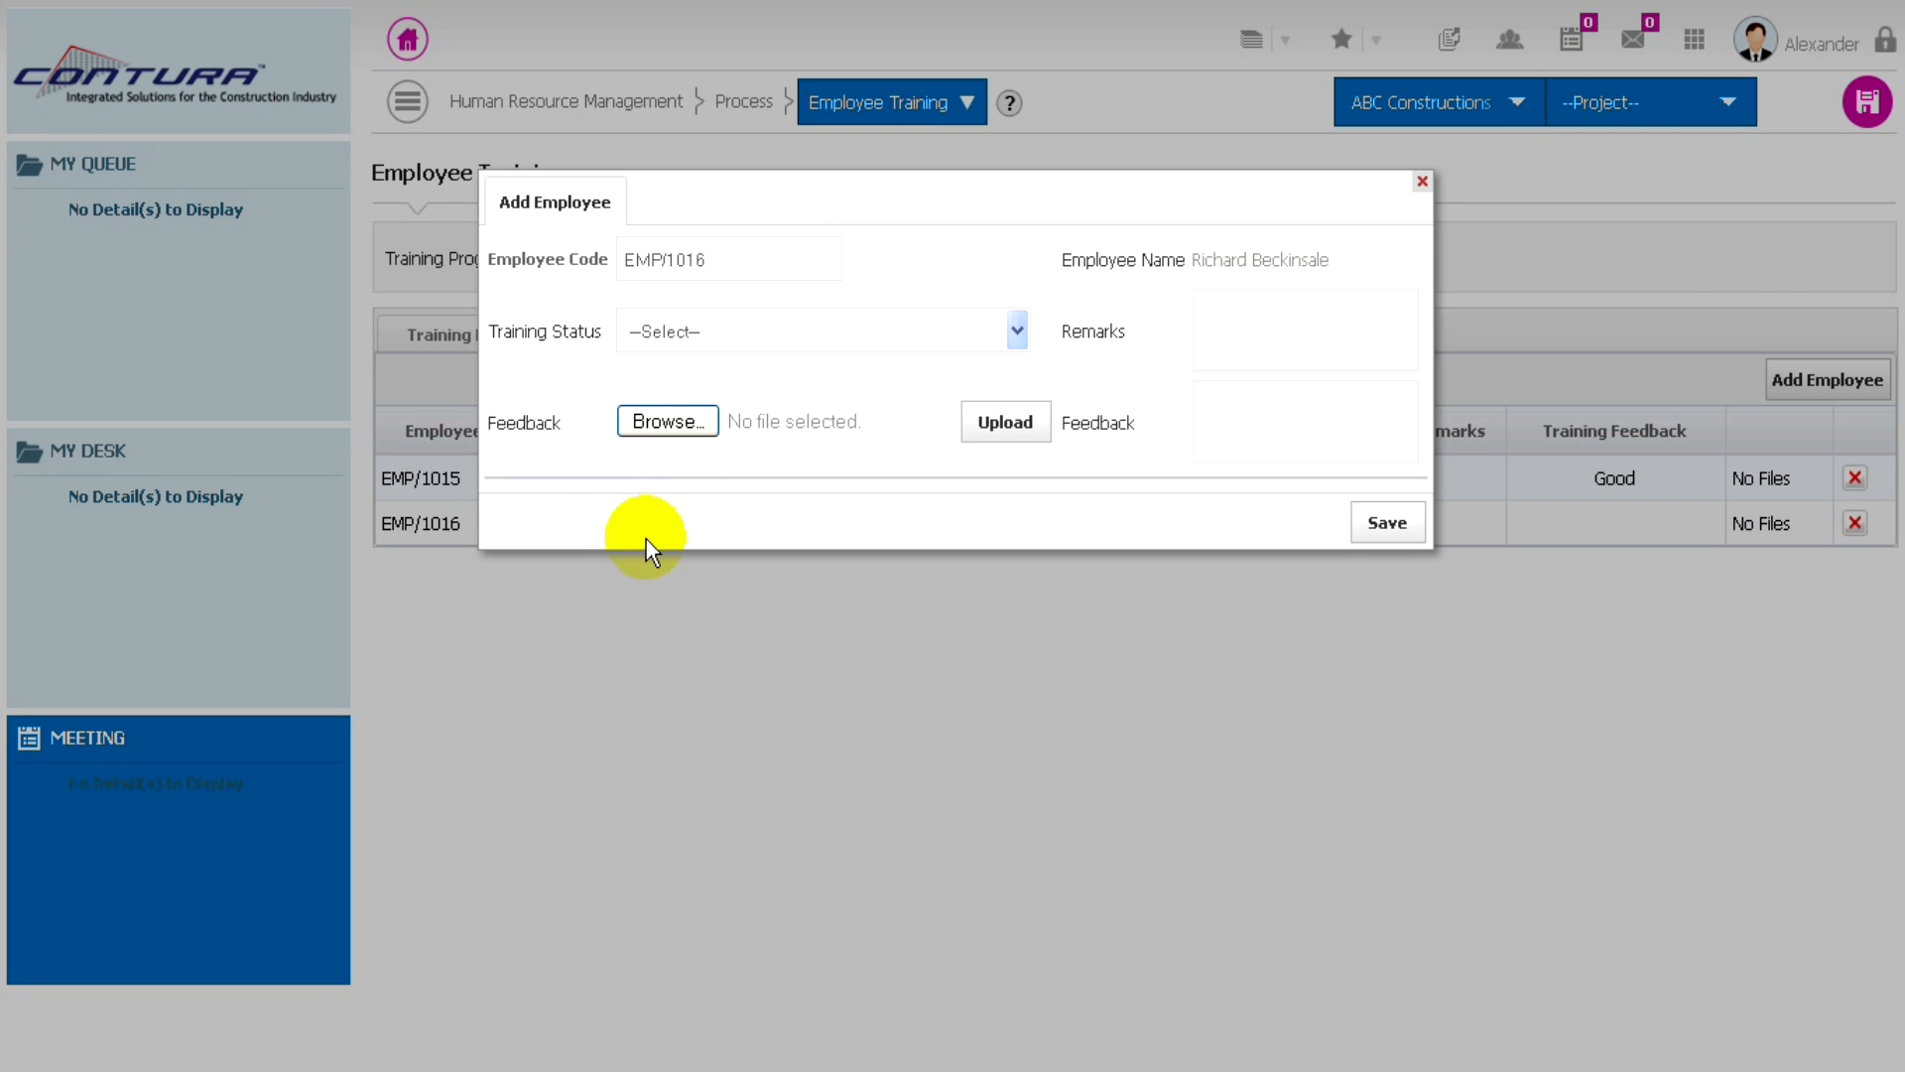
{"action": "left_click", "coordinate": [824, 333]}
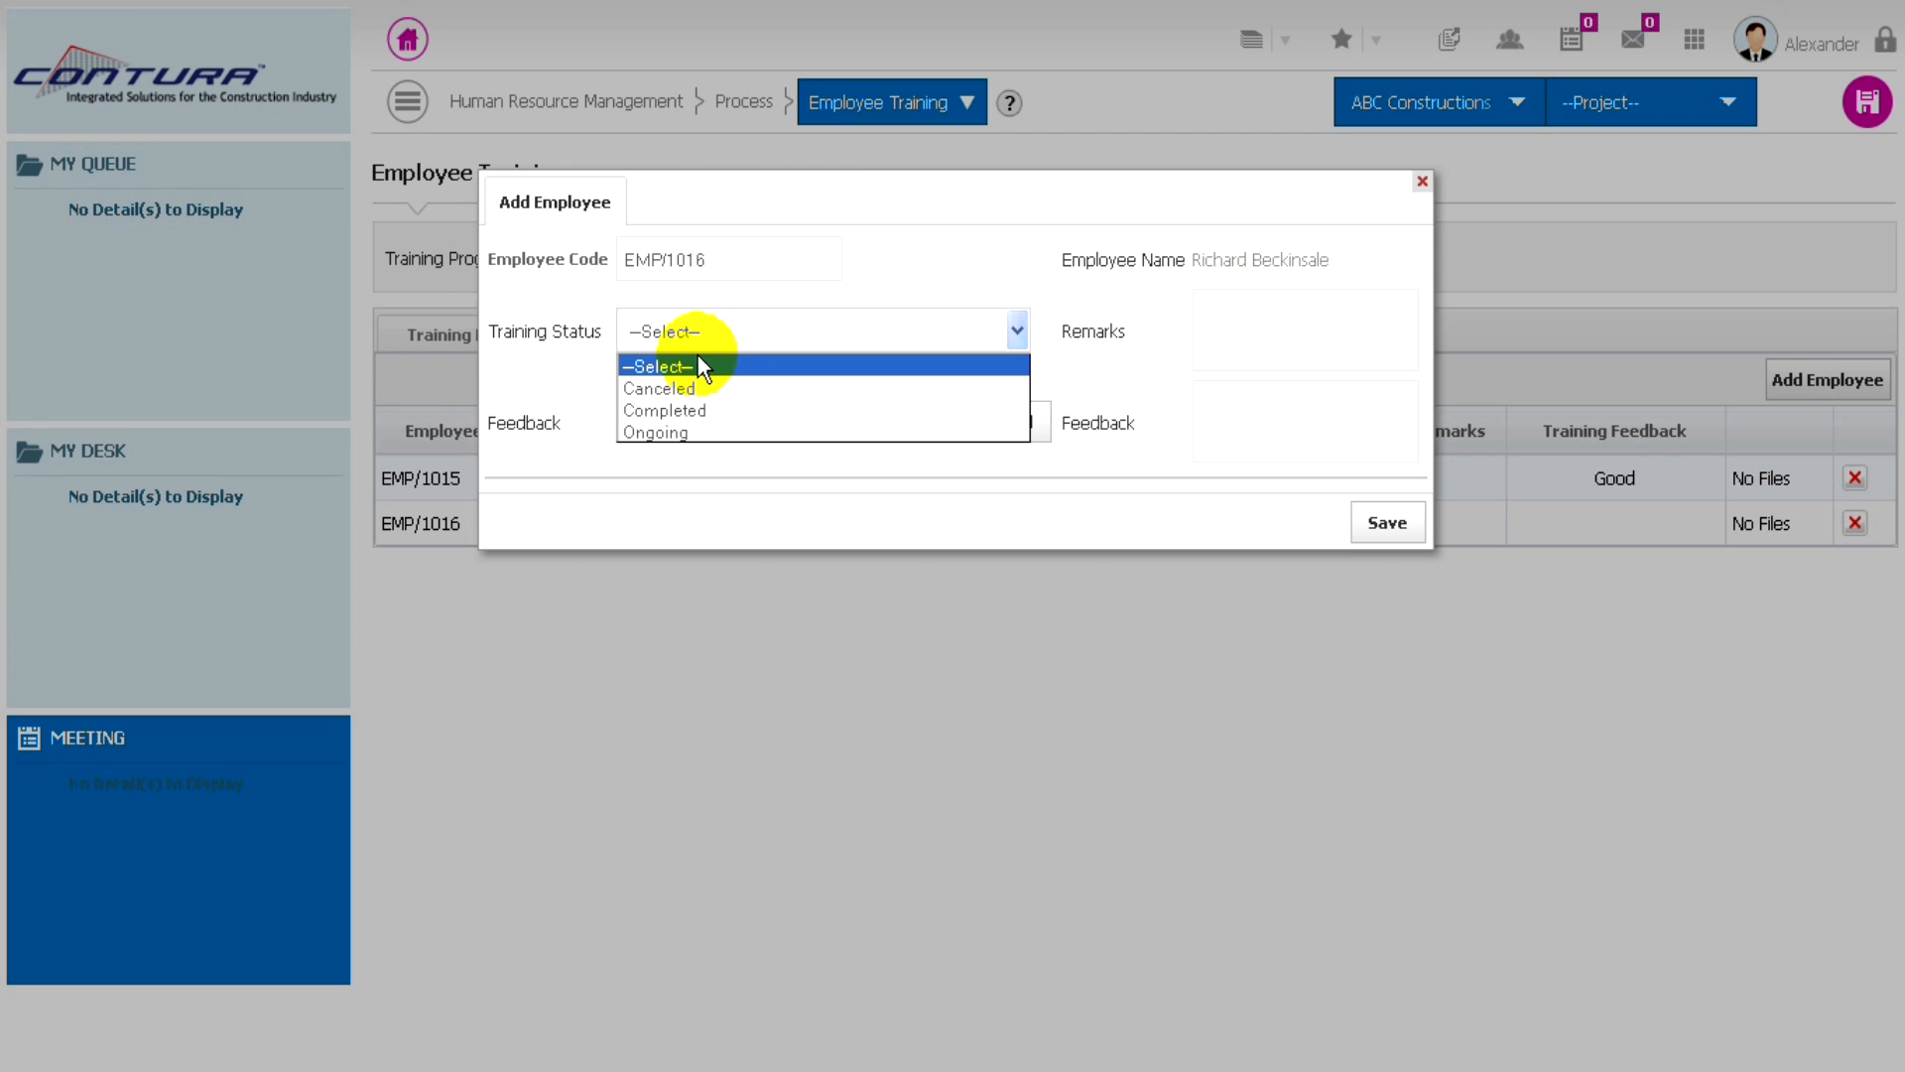
{"action": "left_click", "coordinate": [681, 413]}
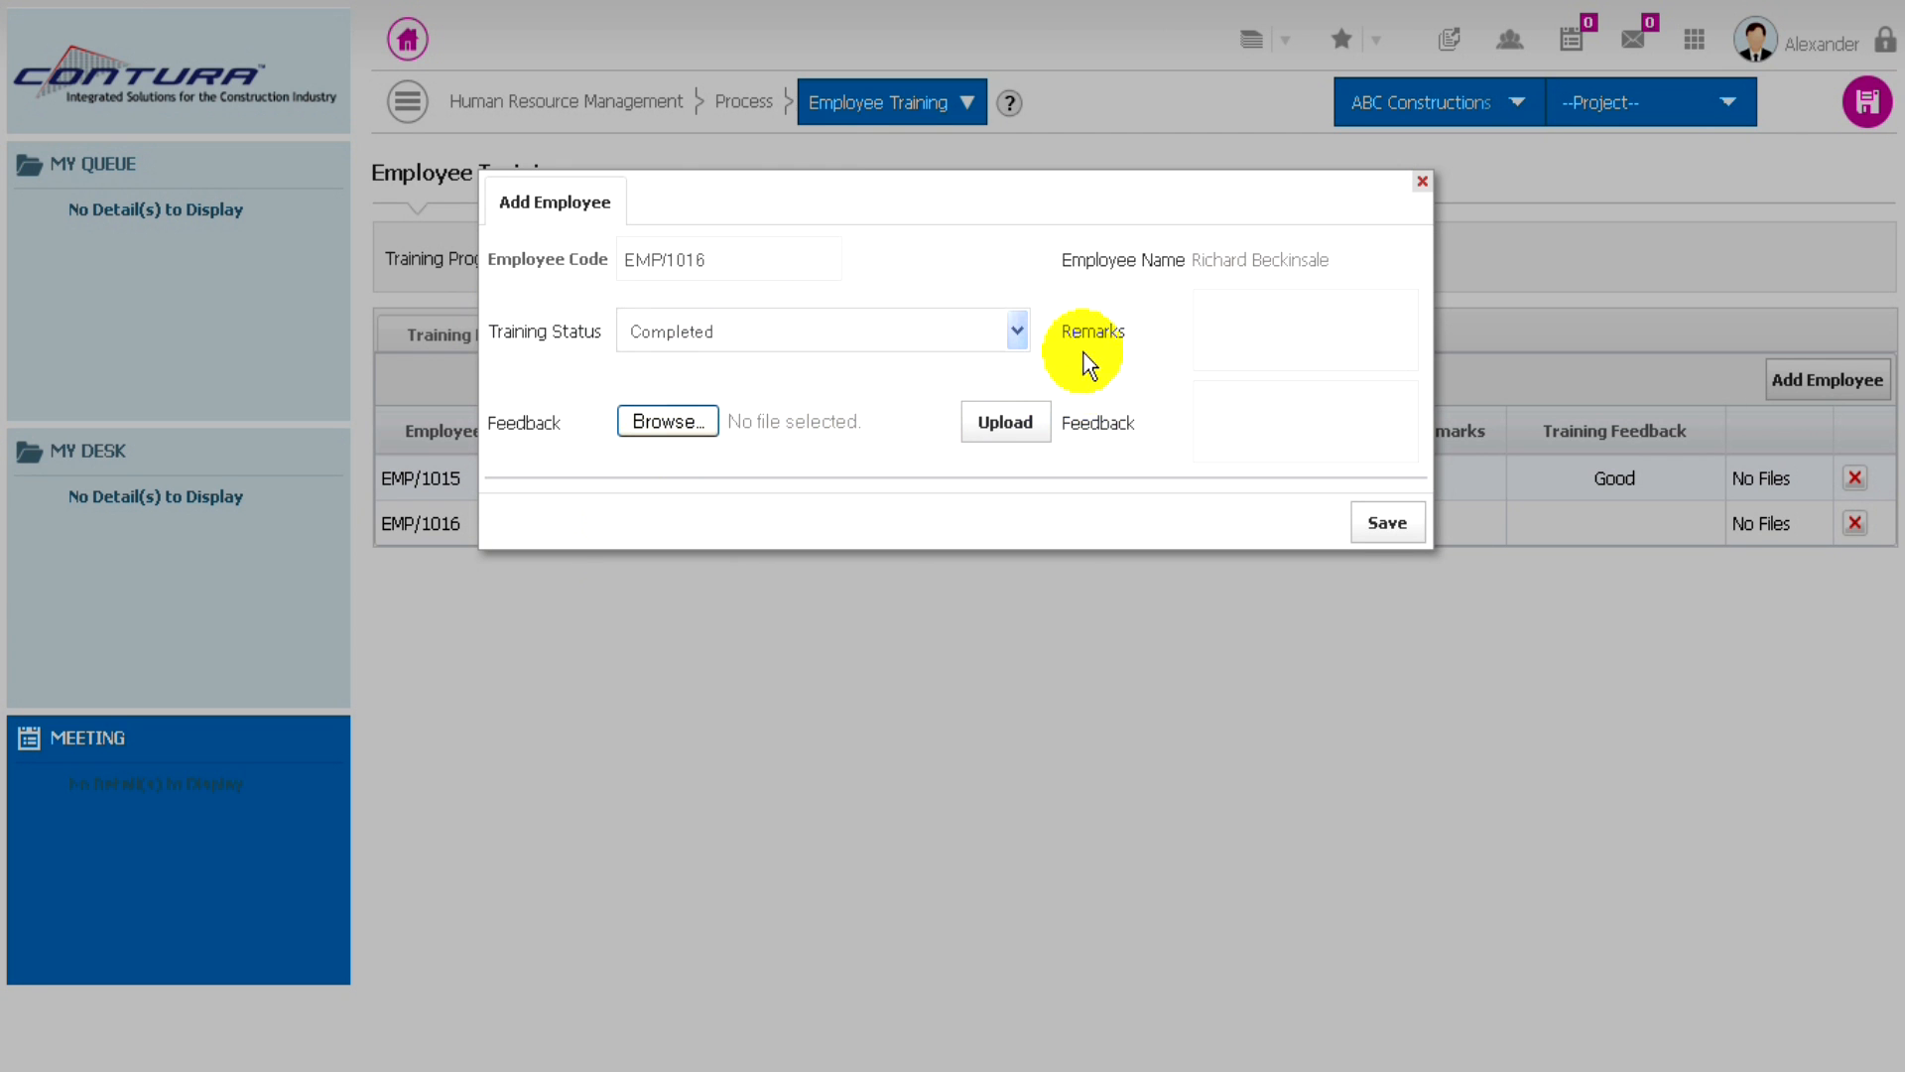
{"action": "left_click", "coordinate": [1284, 433]}
{"action": "type", "text": "Good"}
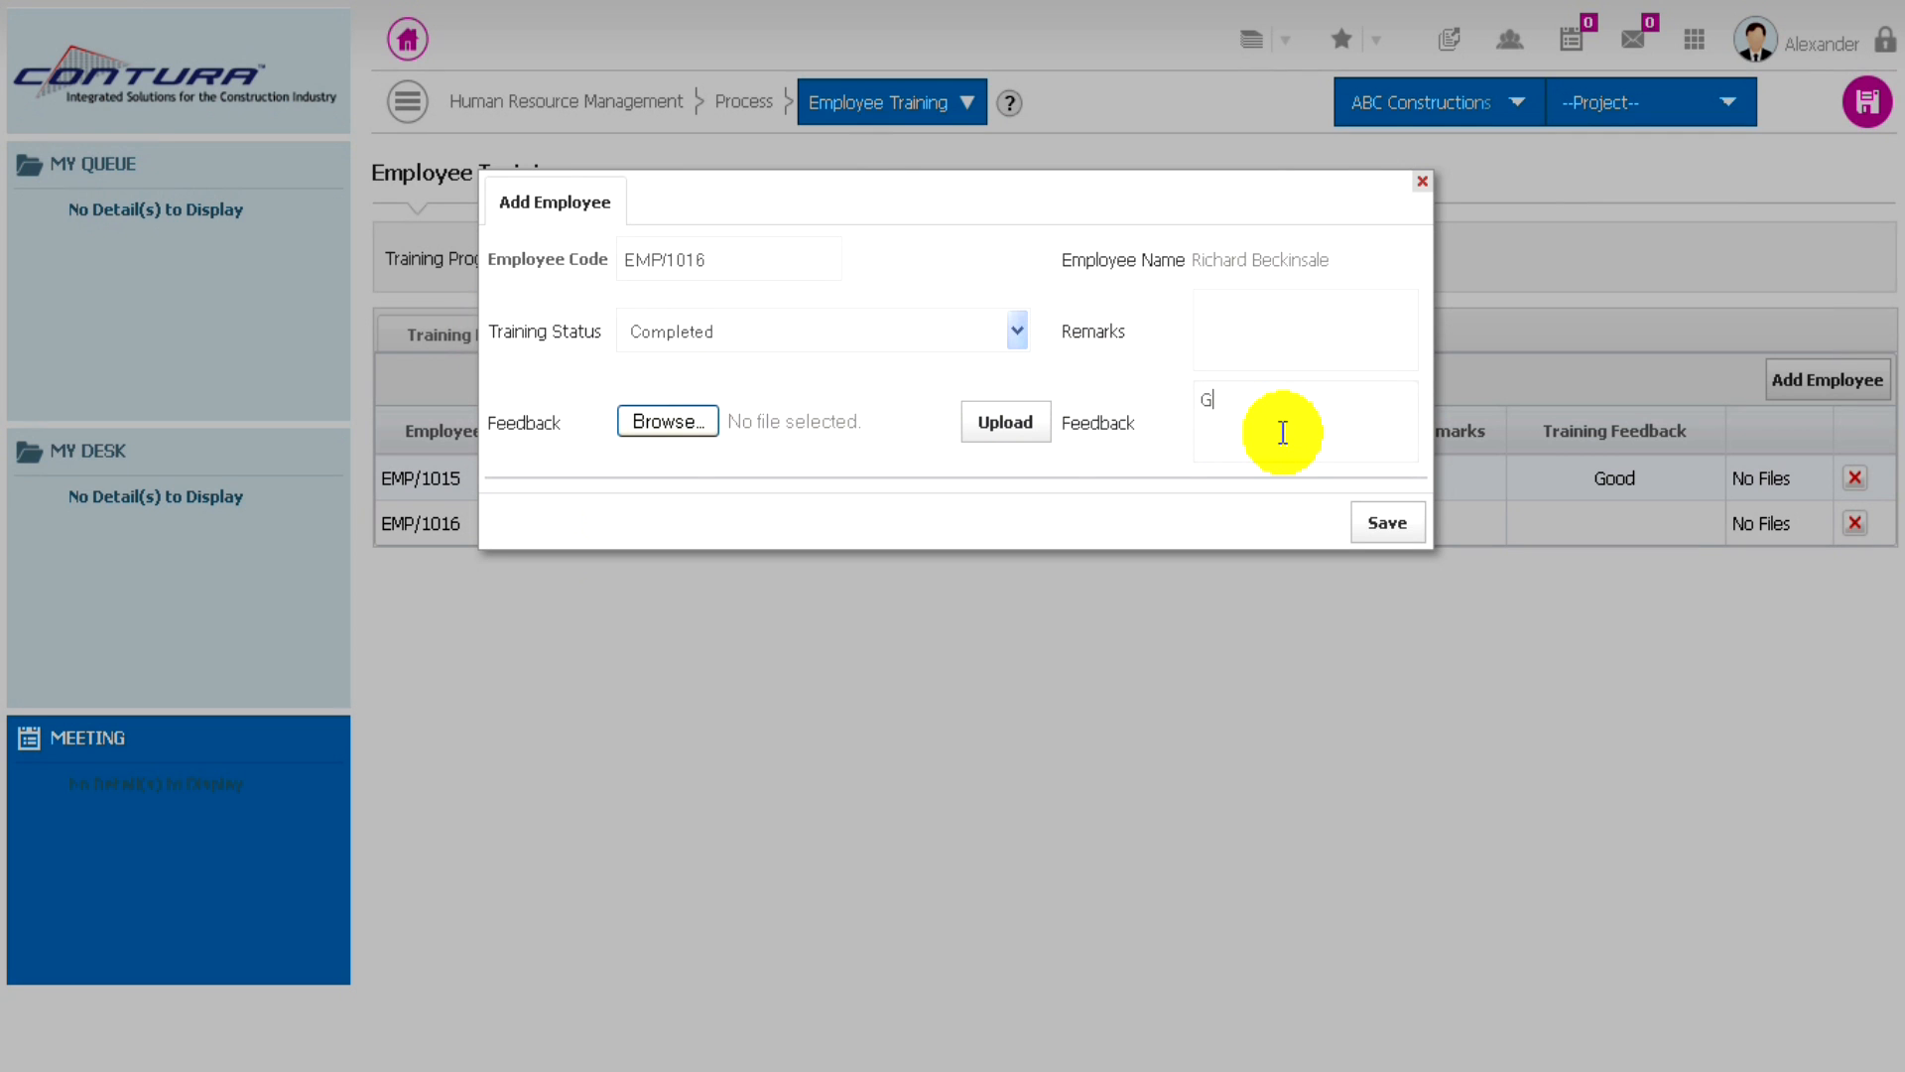
{"action": "left_click", "coordinate": [1387, 524]}
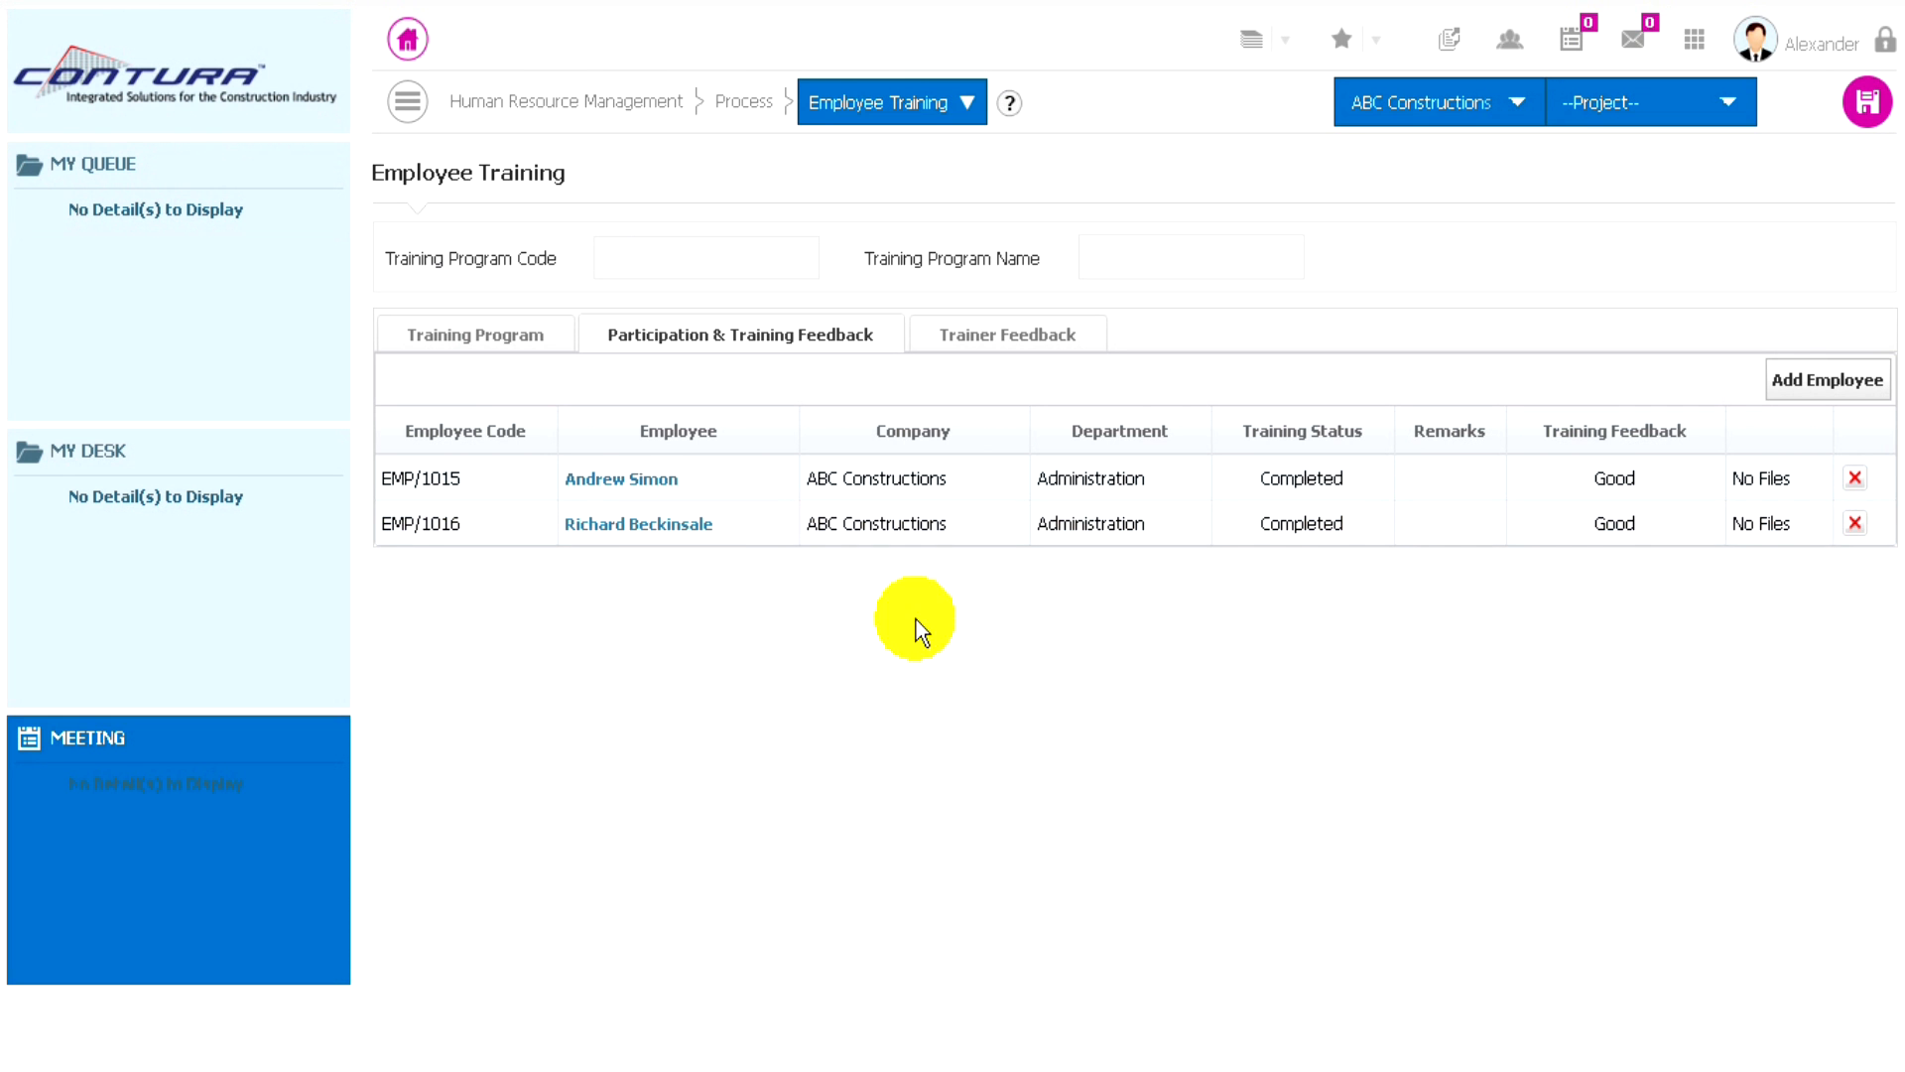
- Enter "Good" as the trainer feedback for the training program
{"action": "left_click", "coordinate": [1025, 342]}
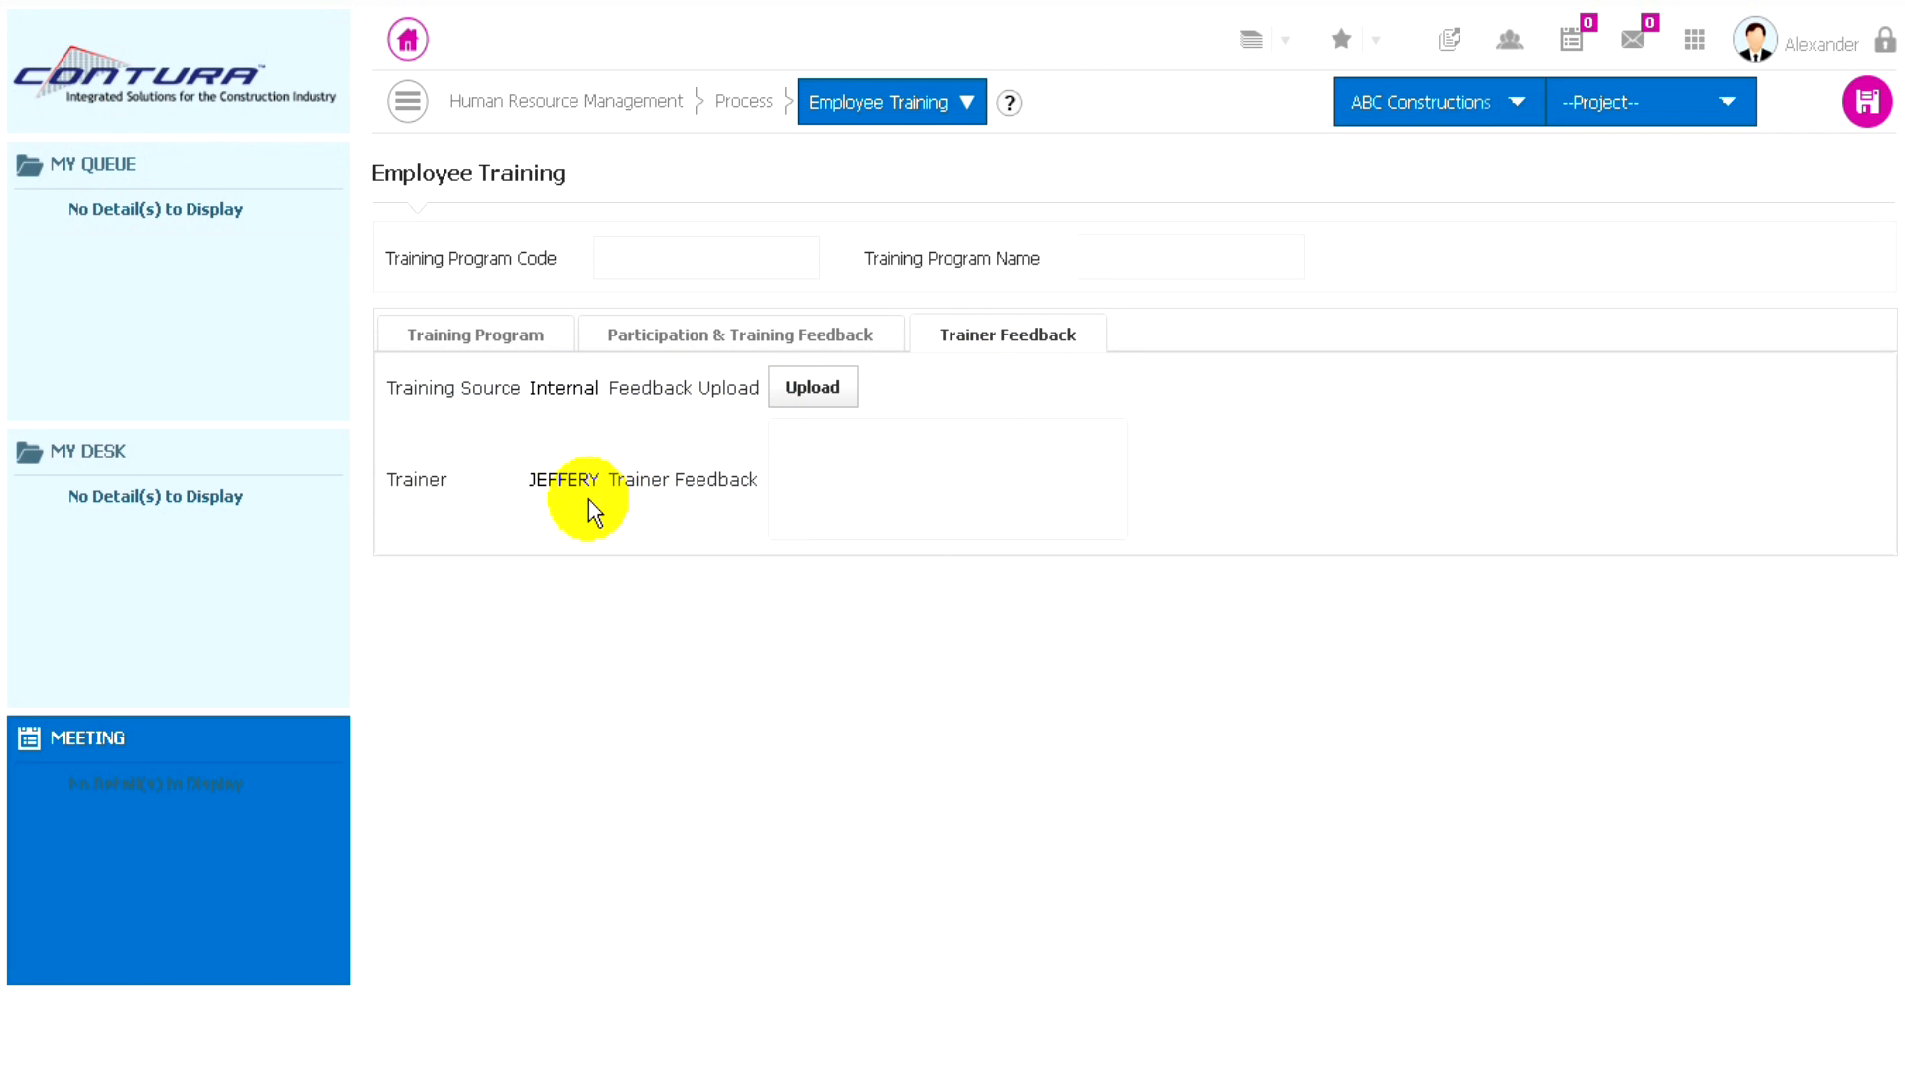
{"action": "left_click", "coordinate": [850, 476]}
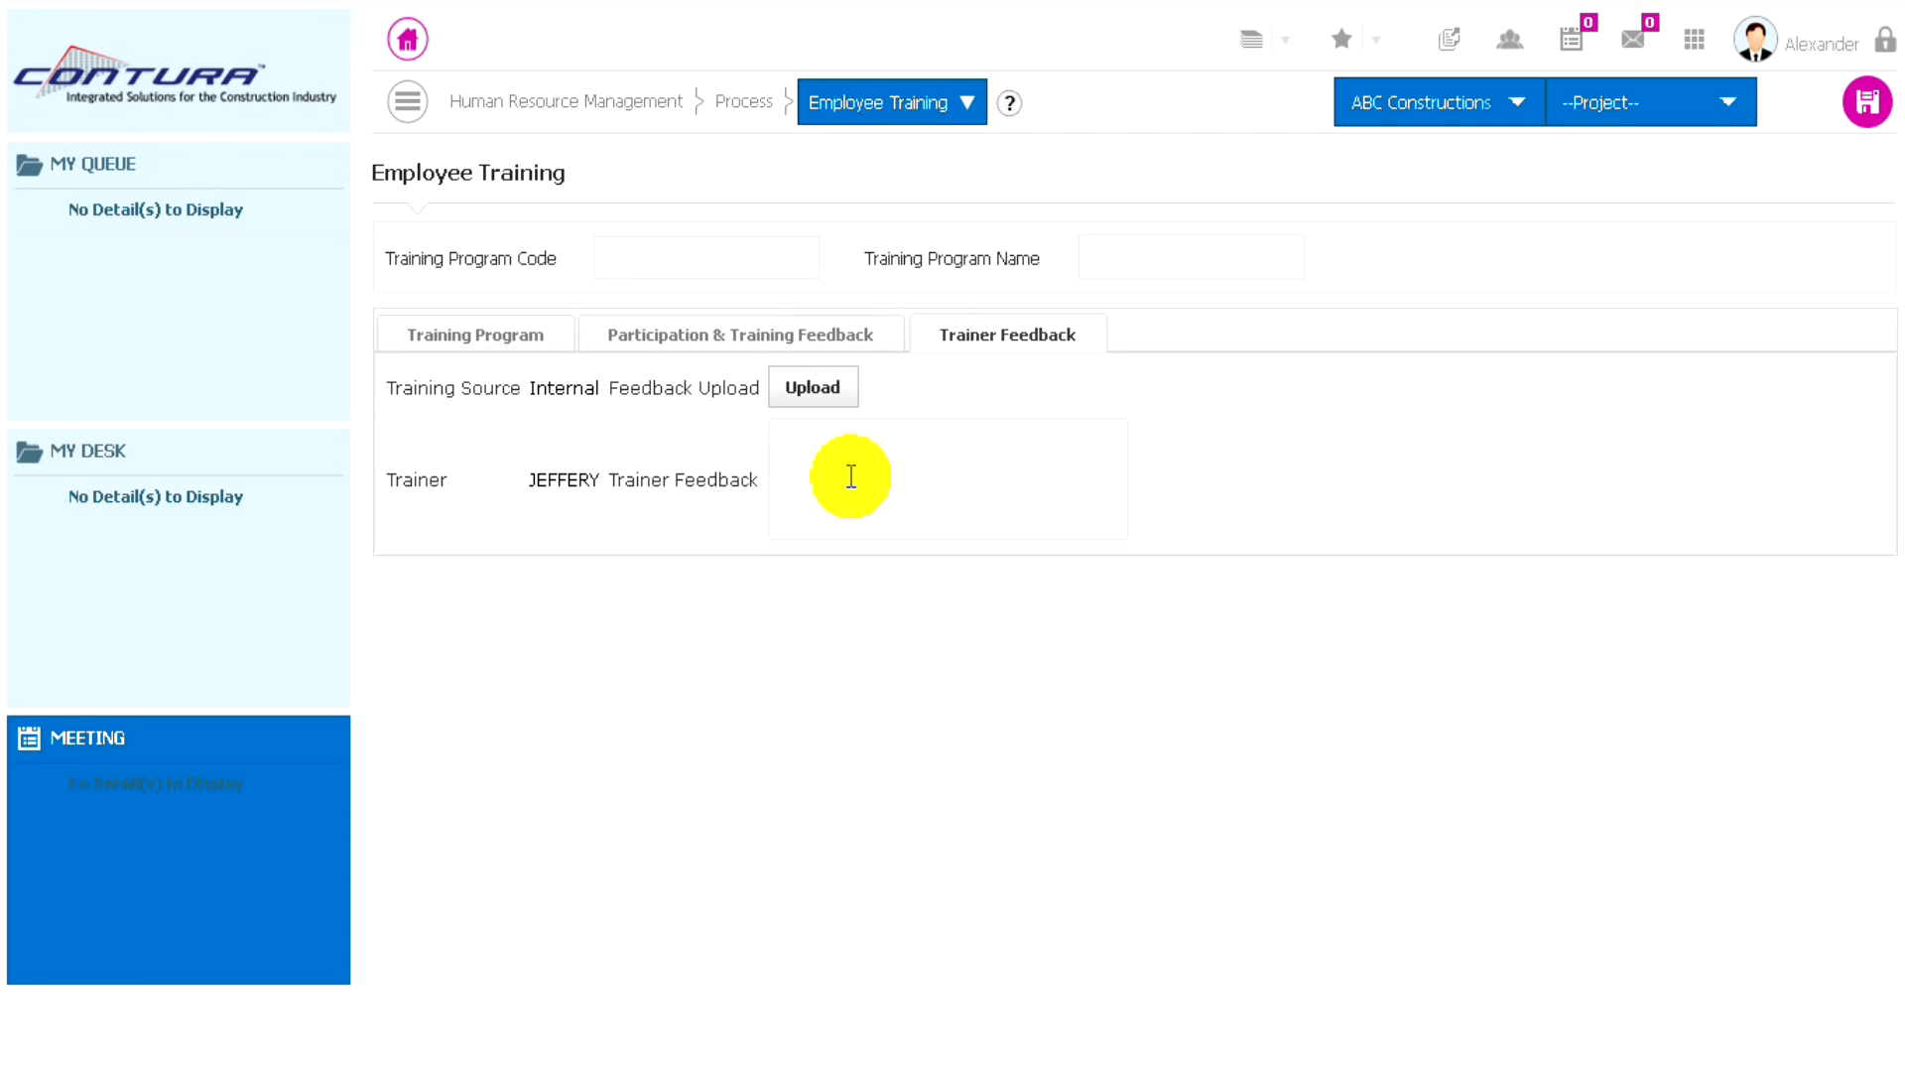
{"action": "type", "text": "Good"}
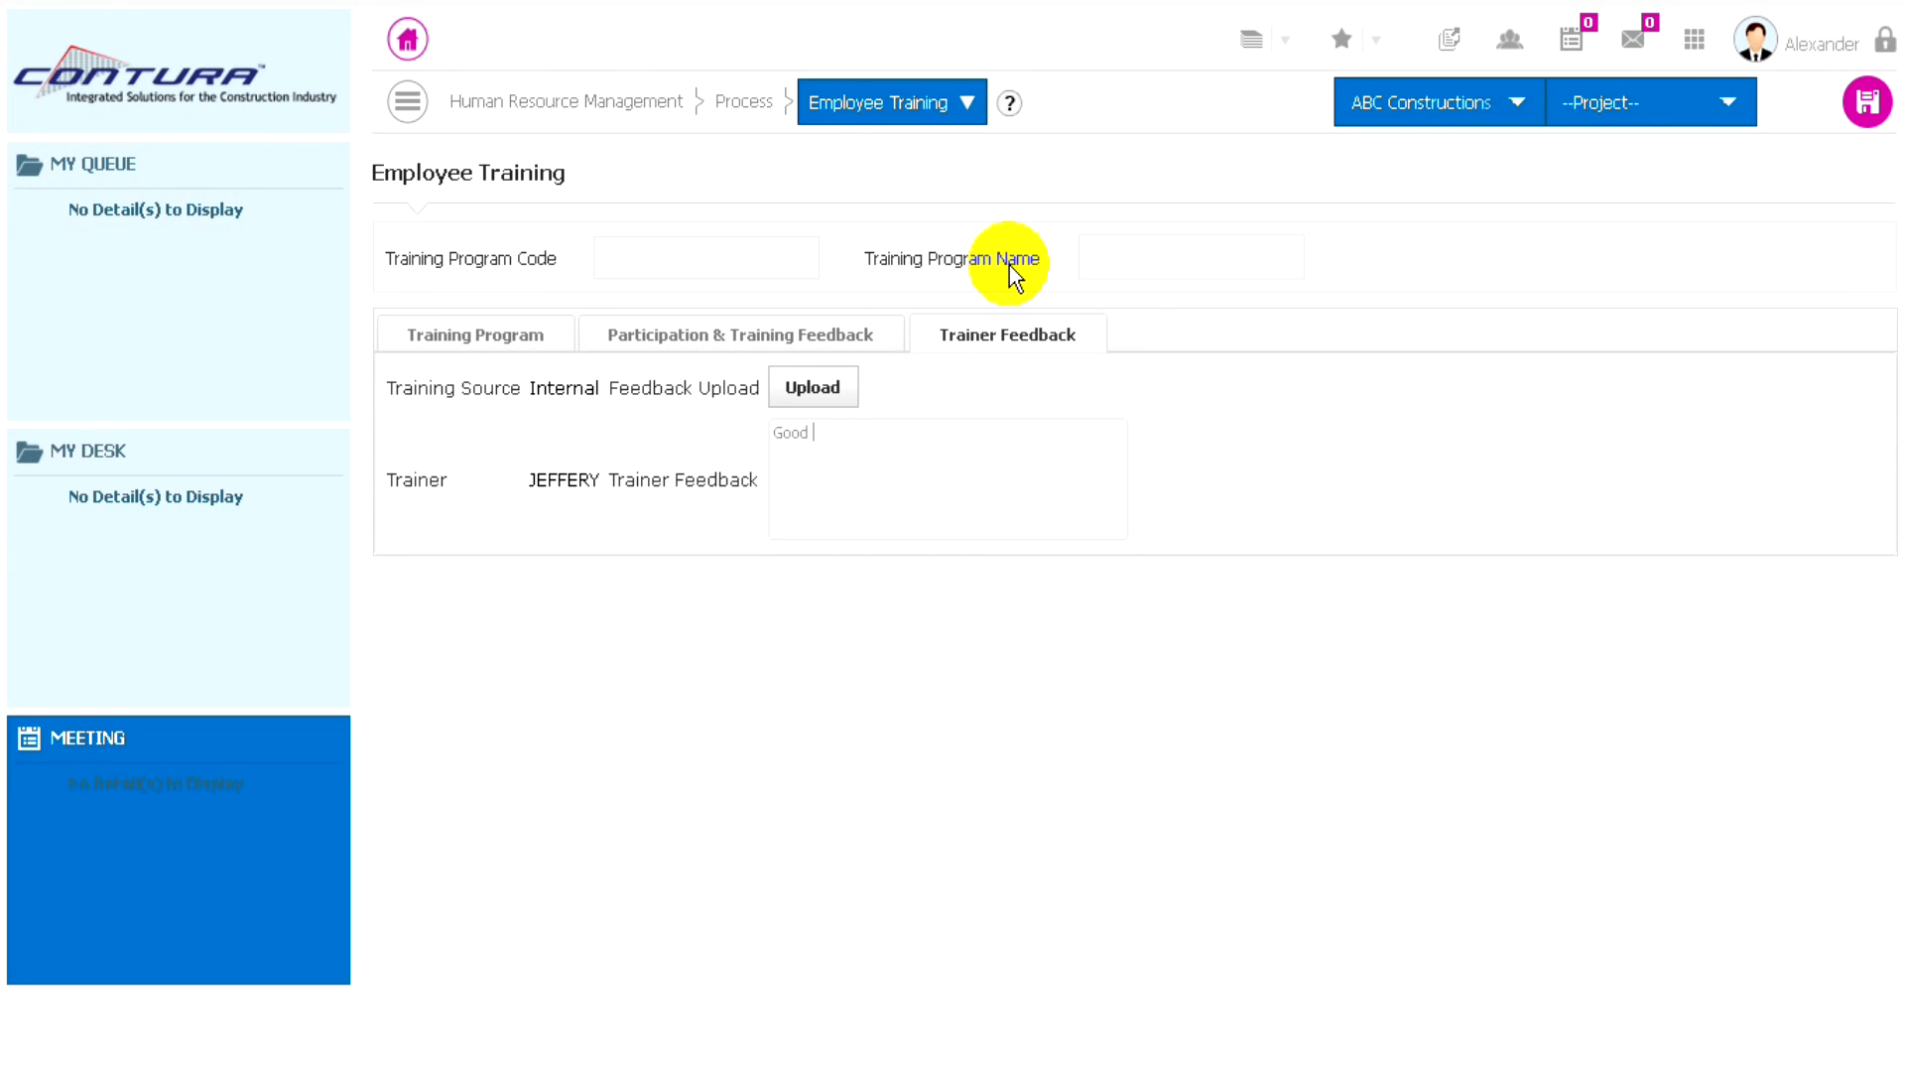
- Name the training program "Induction Program", review its participation and program details, and save the record
{"action": "left_click", "coordinate": [1120, 263]}
{"action": "type", "text": "I"}
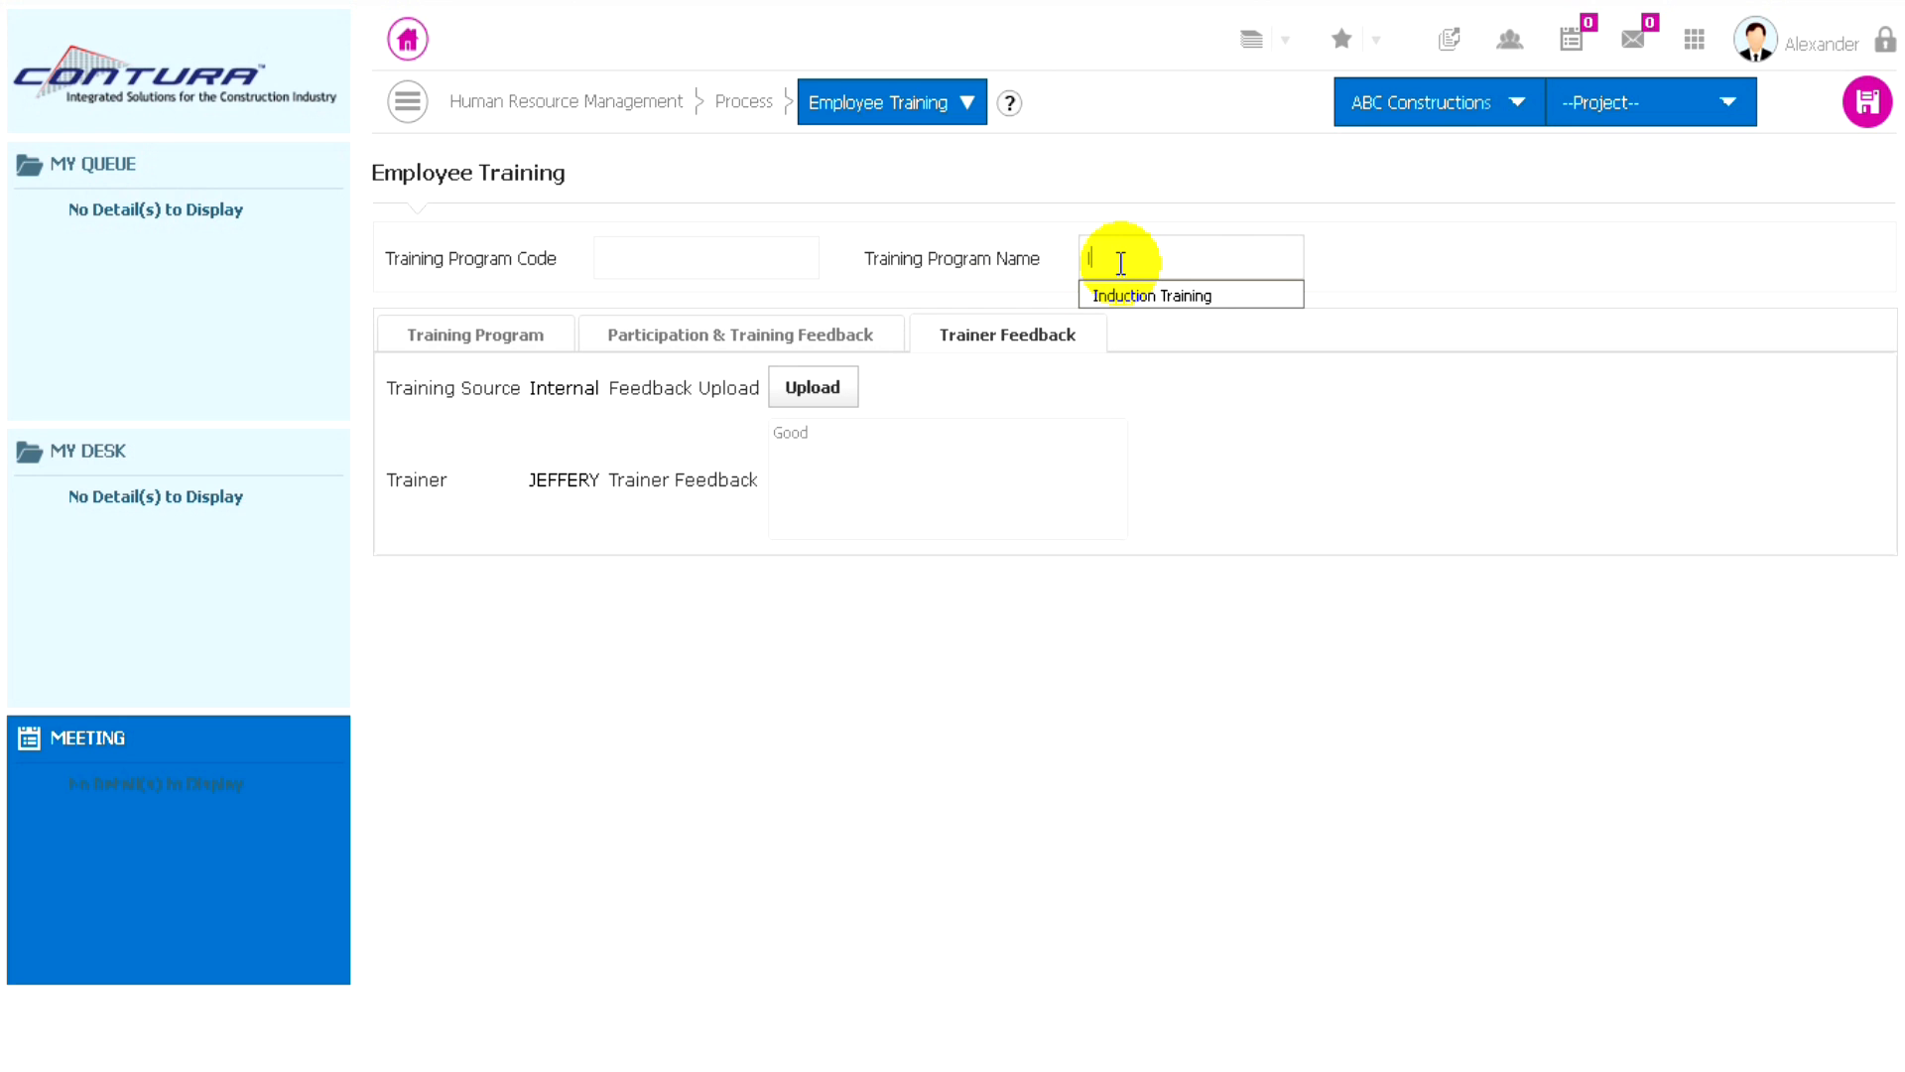
{"action": "type", "text": "nduction Program"}
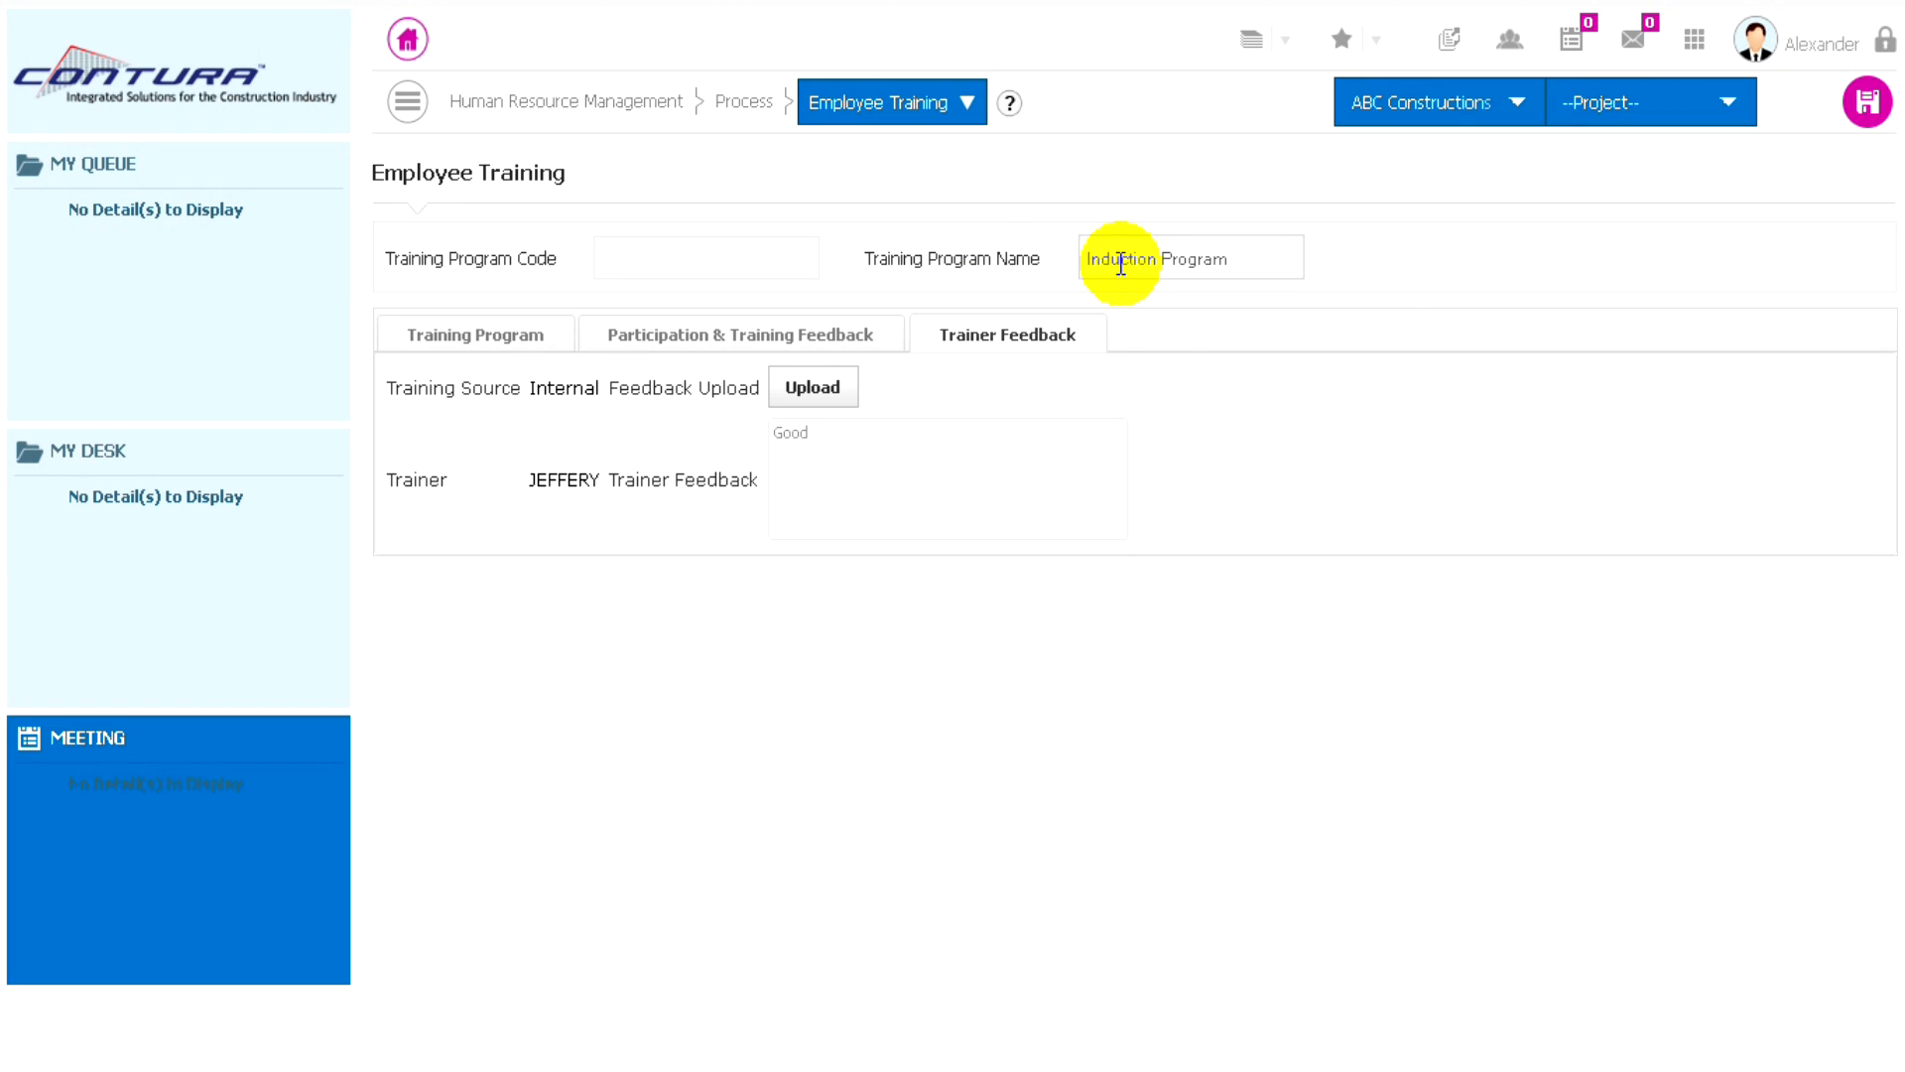
{"action": "left_click", "coordinate": [802, 337]}
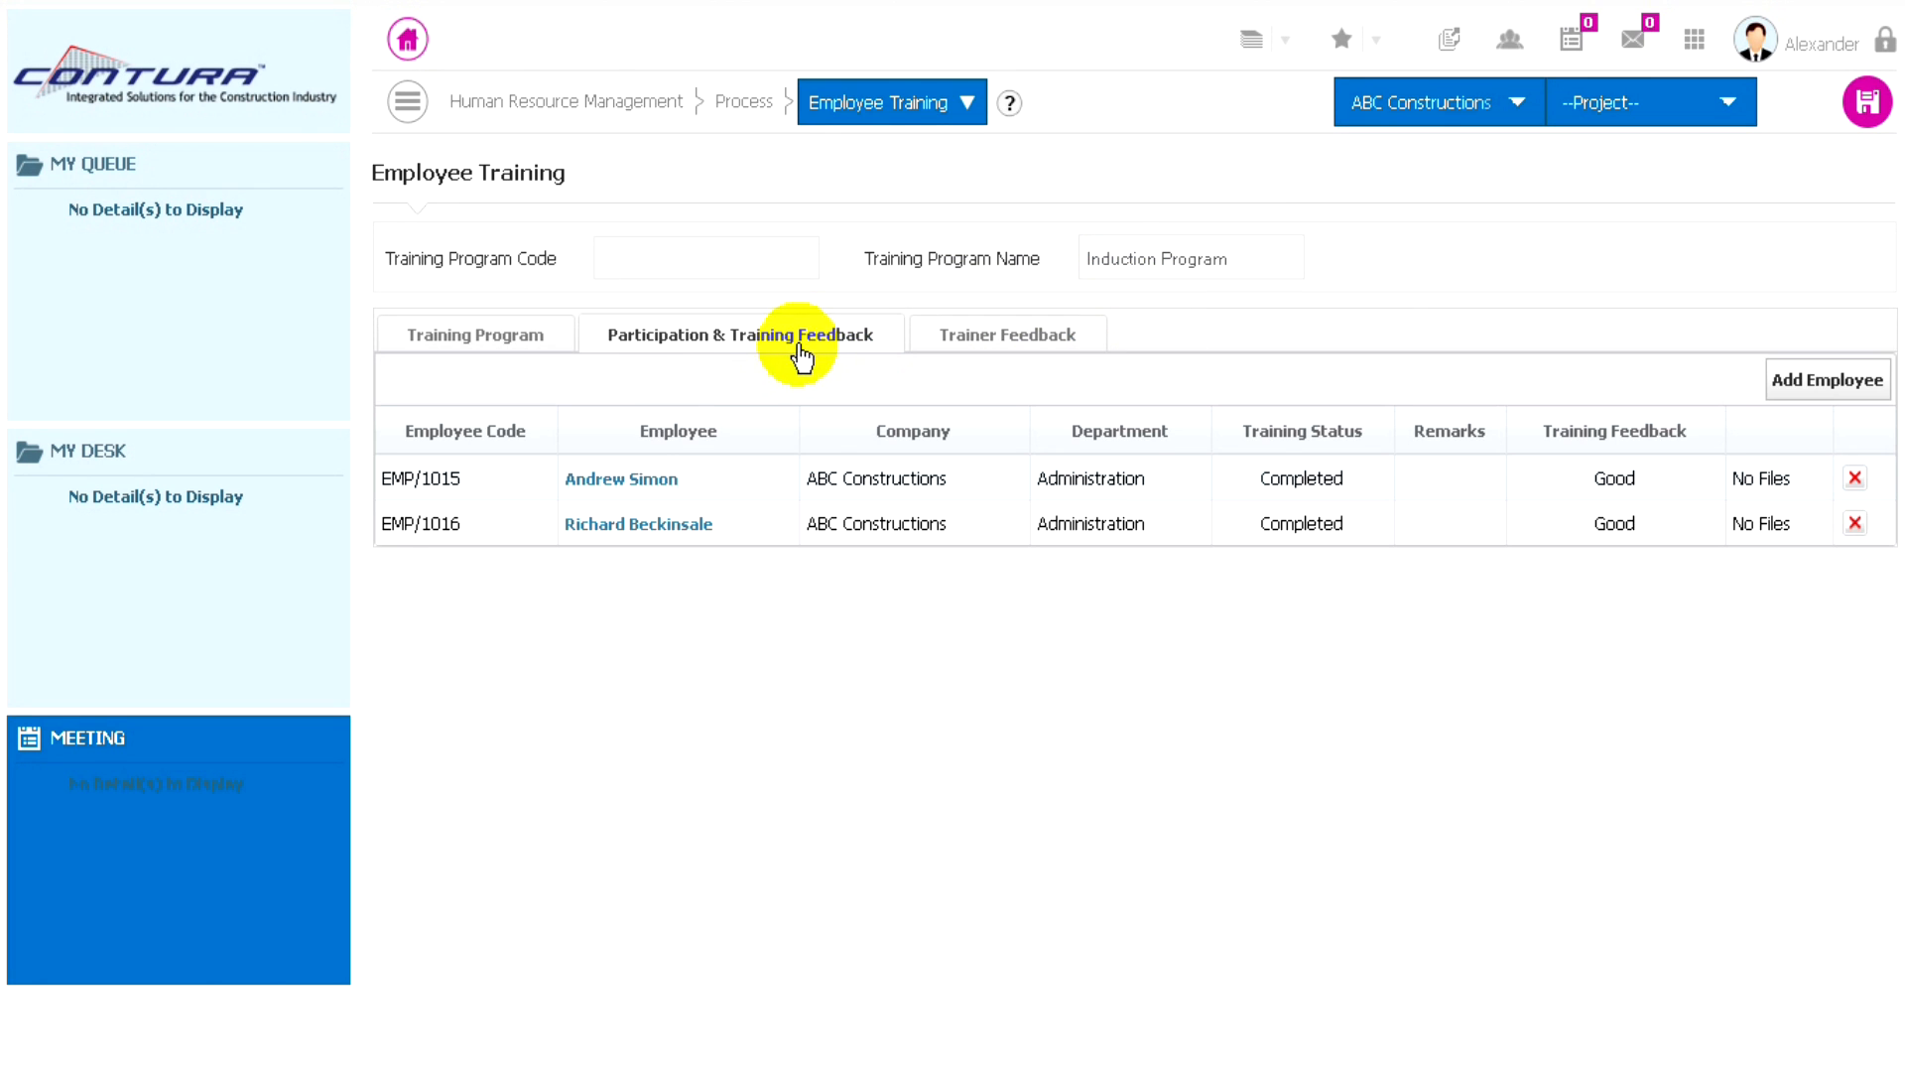
{"action": "left_click", "coordinate": [488, 349]}
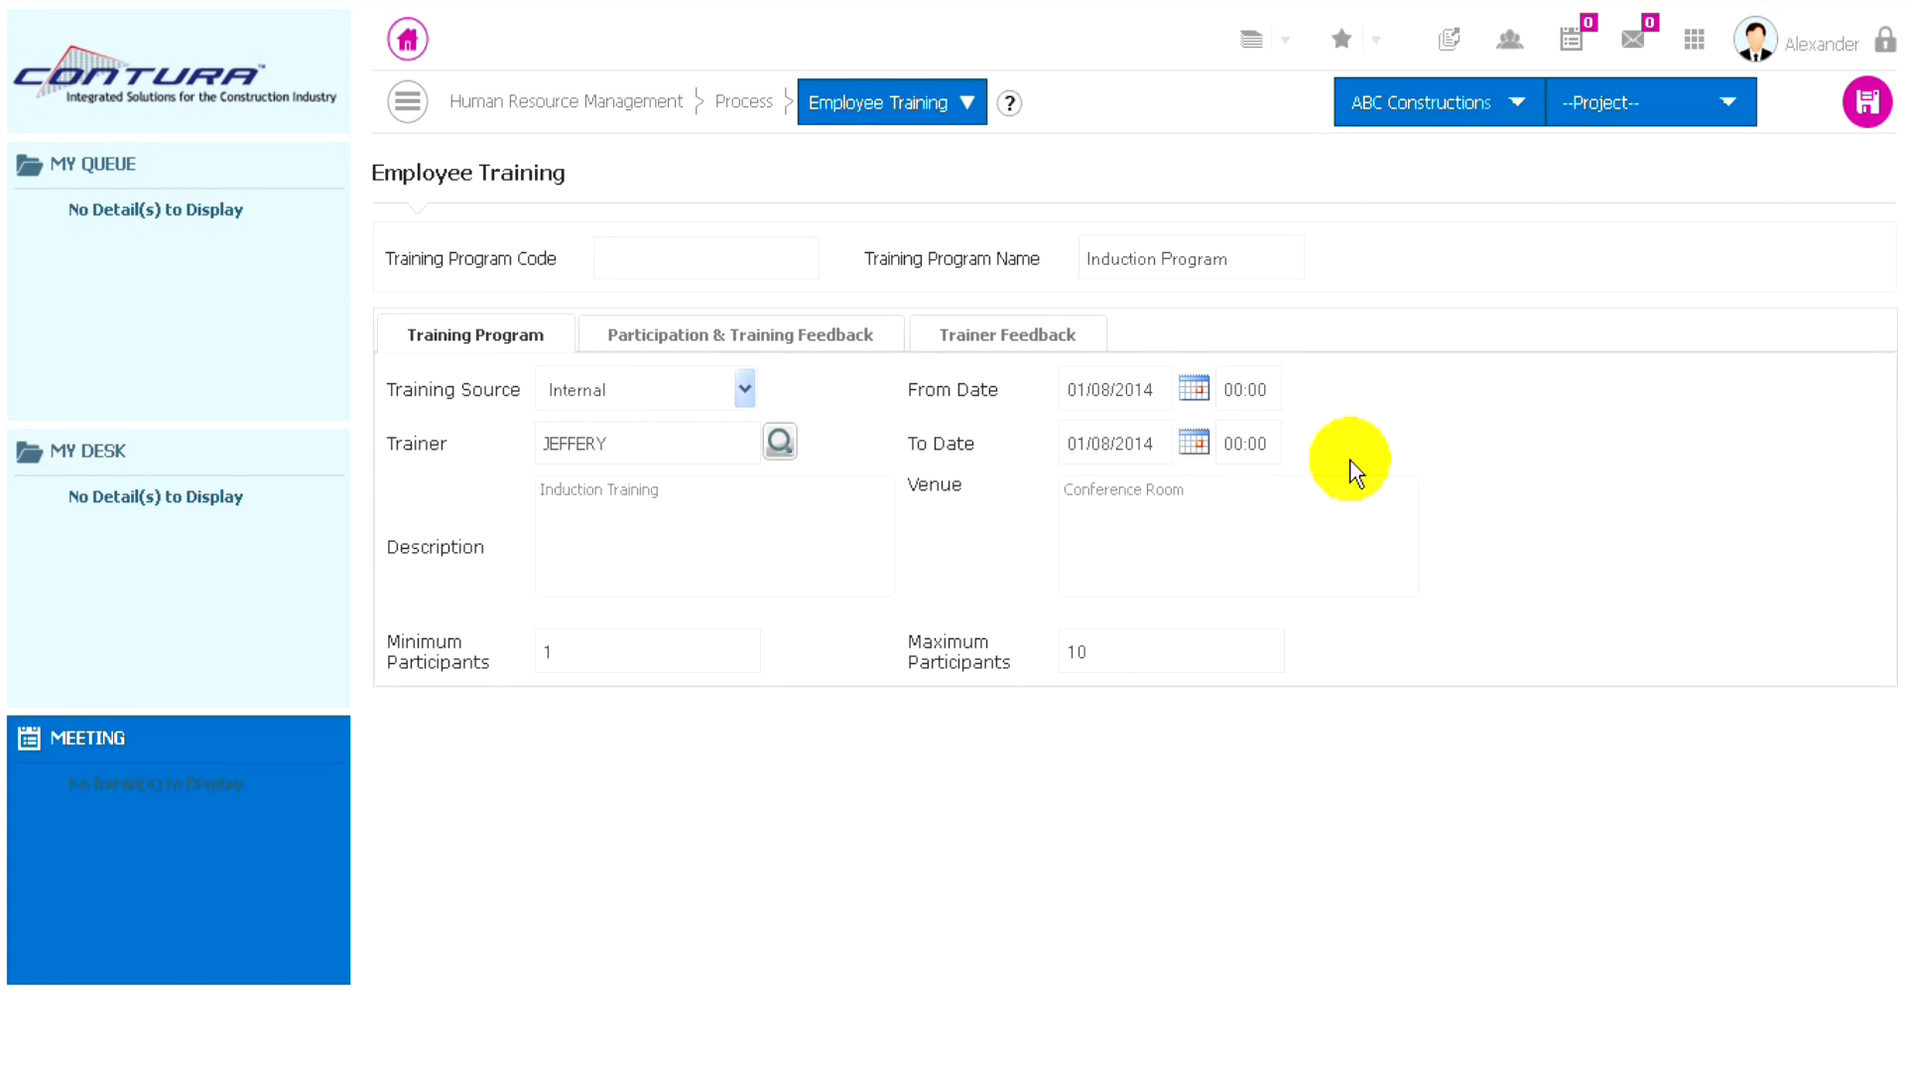
{"action": "left_click", "coordinate": [1864, 107]}
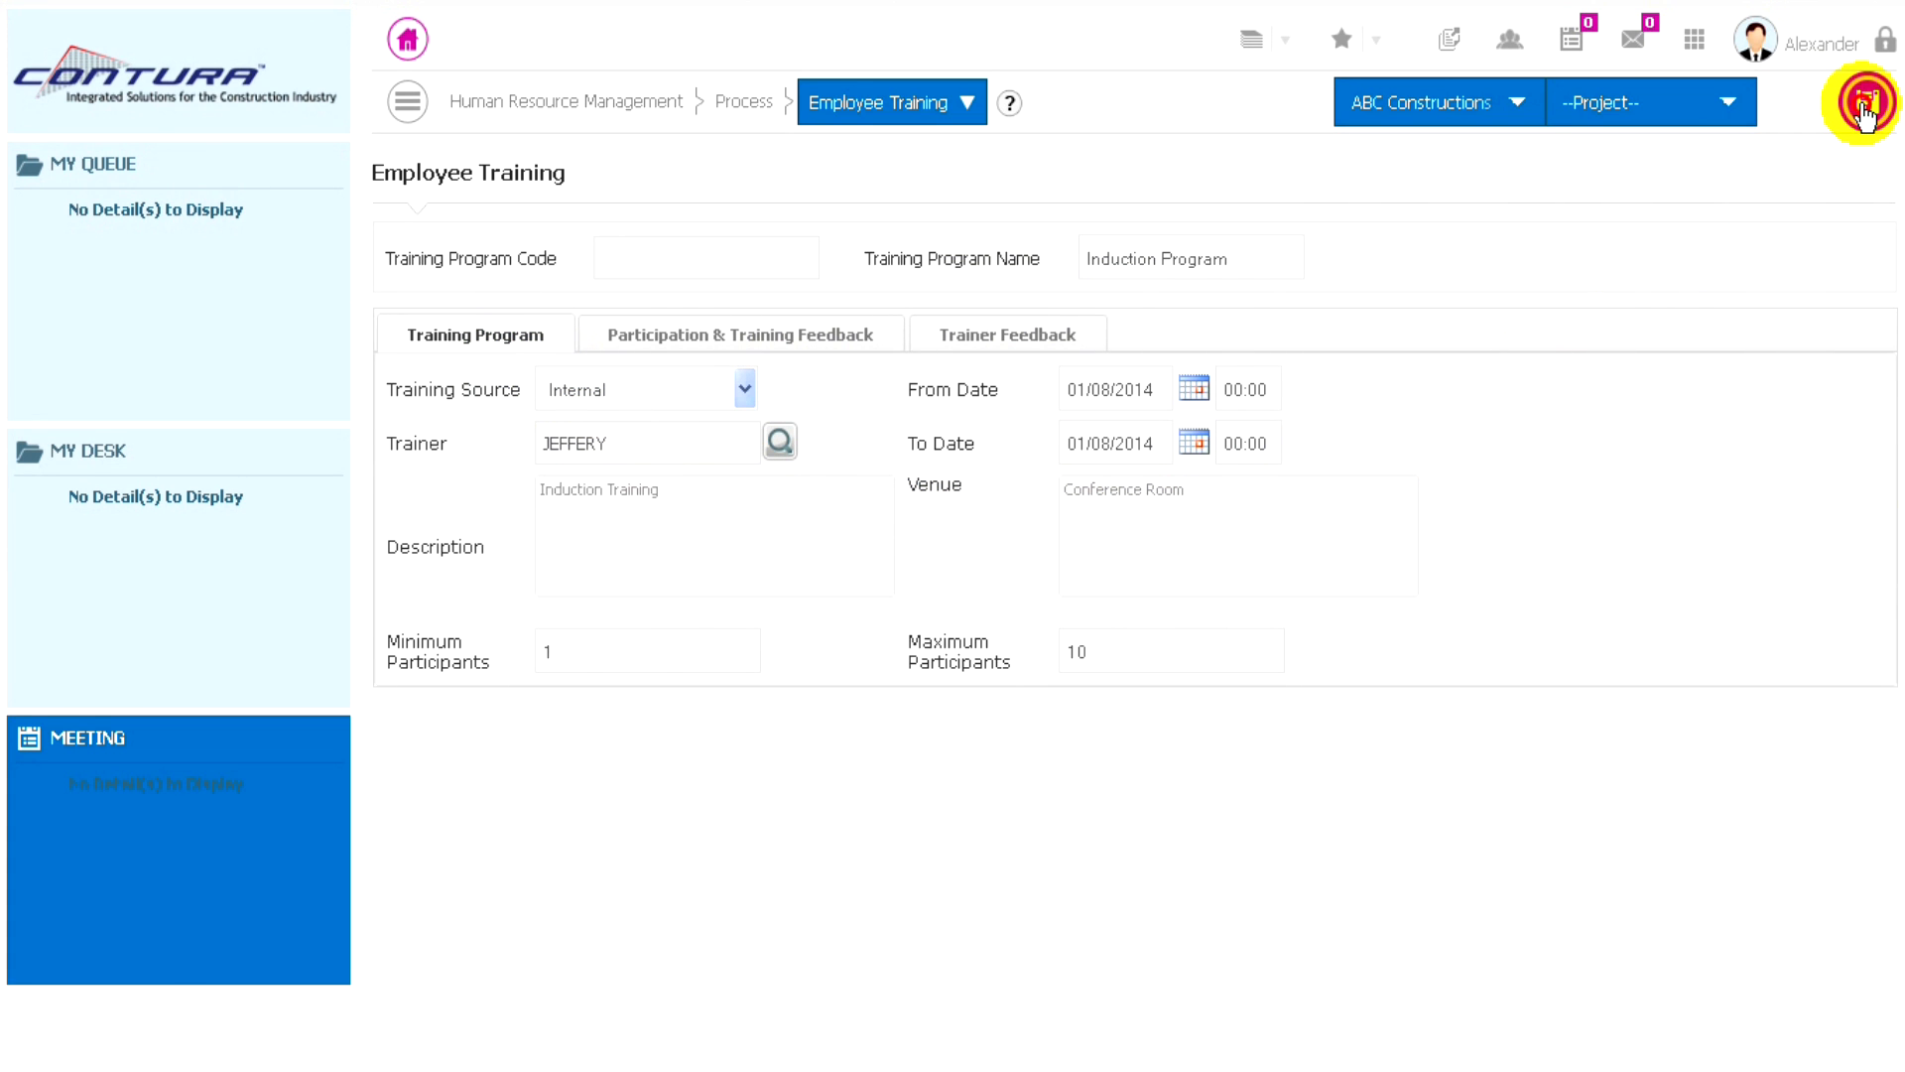
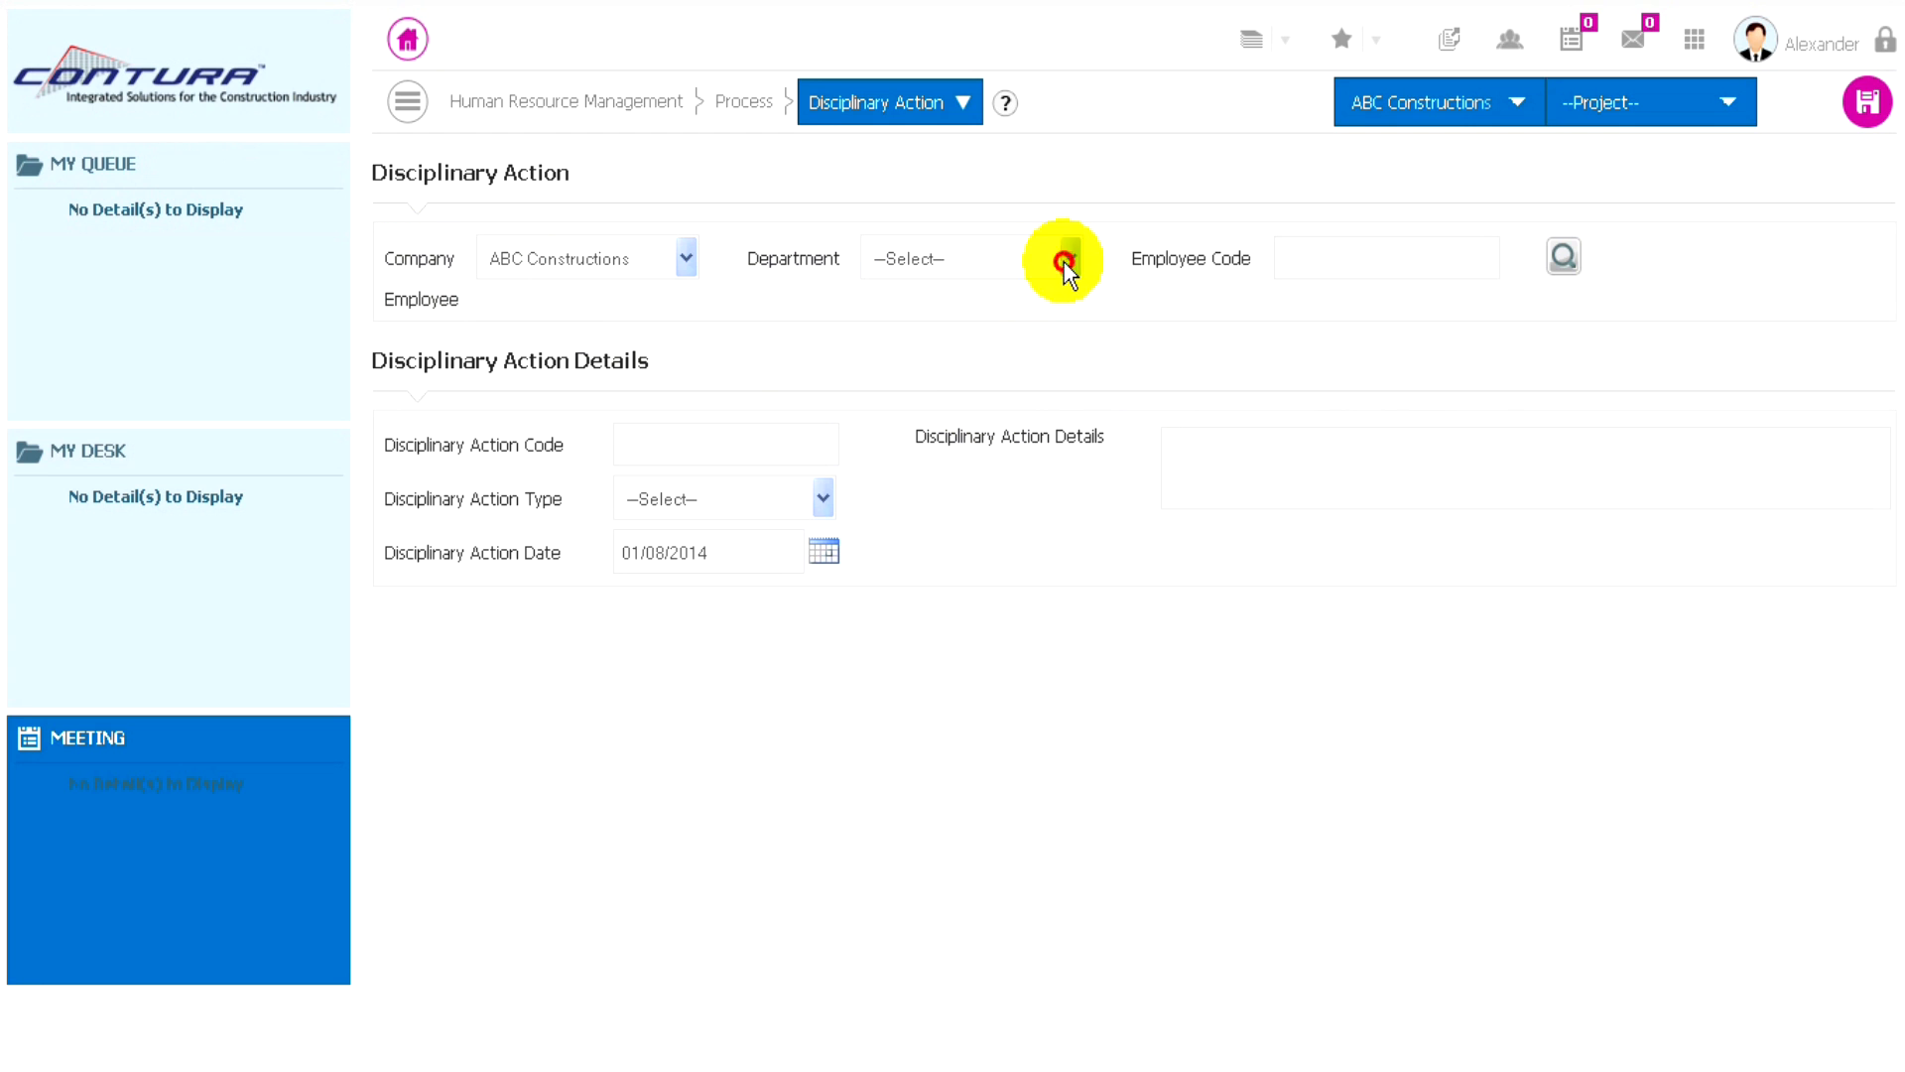
- Select the Administration department and choose the third listed employee for the disciplinary action
{"action": "left_click", "coordinate": [1066, 260]}
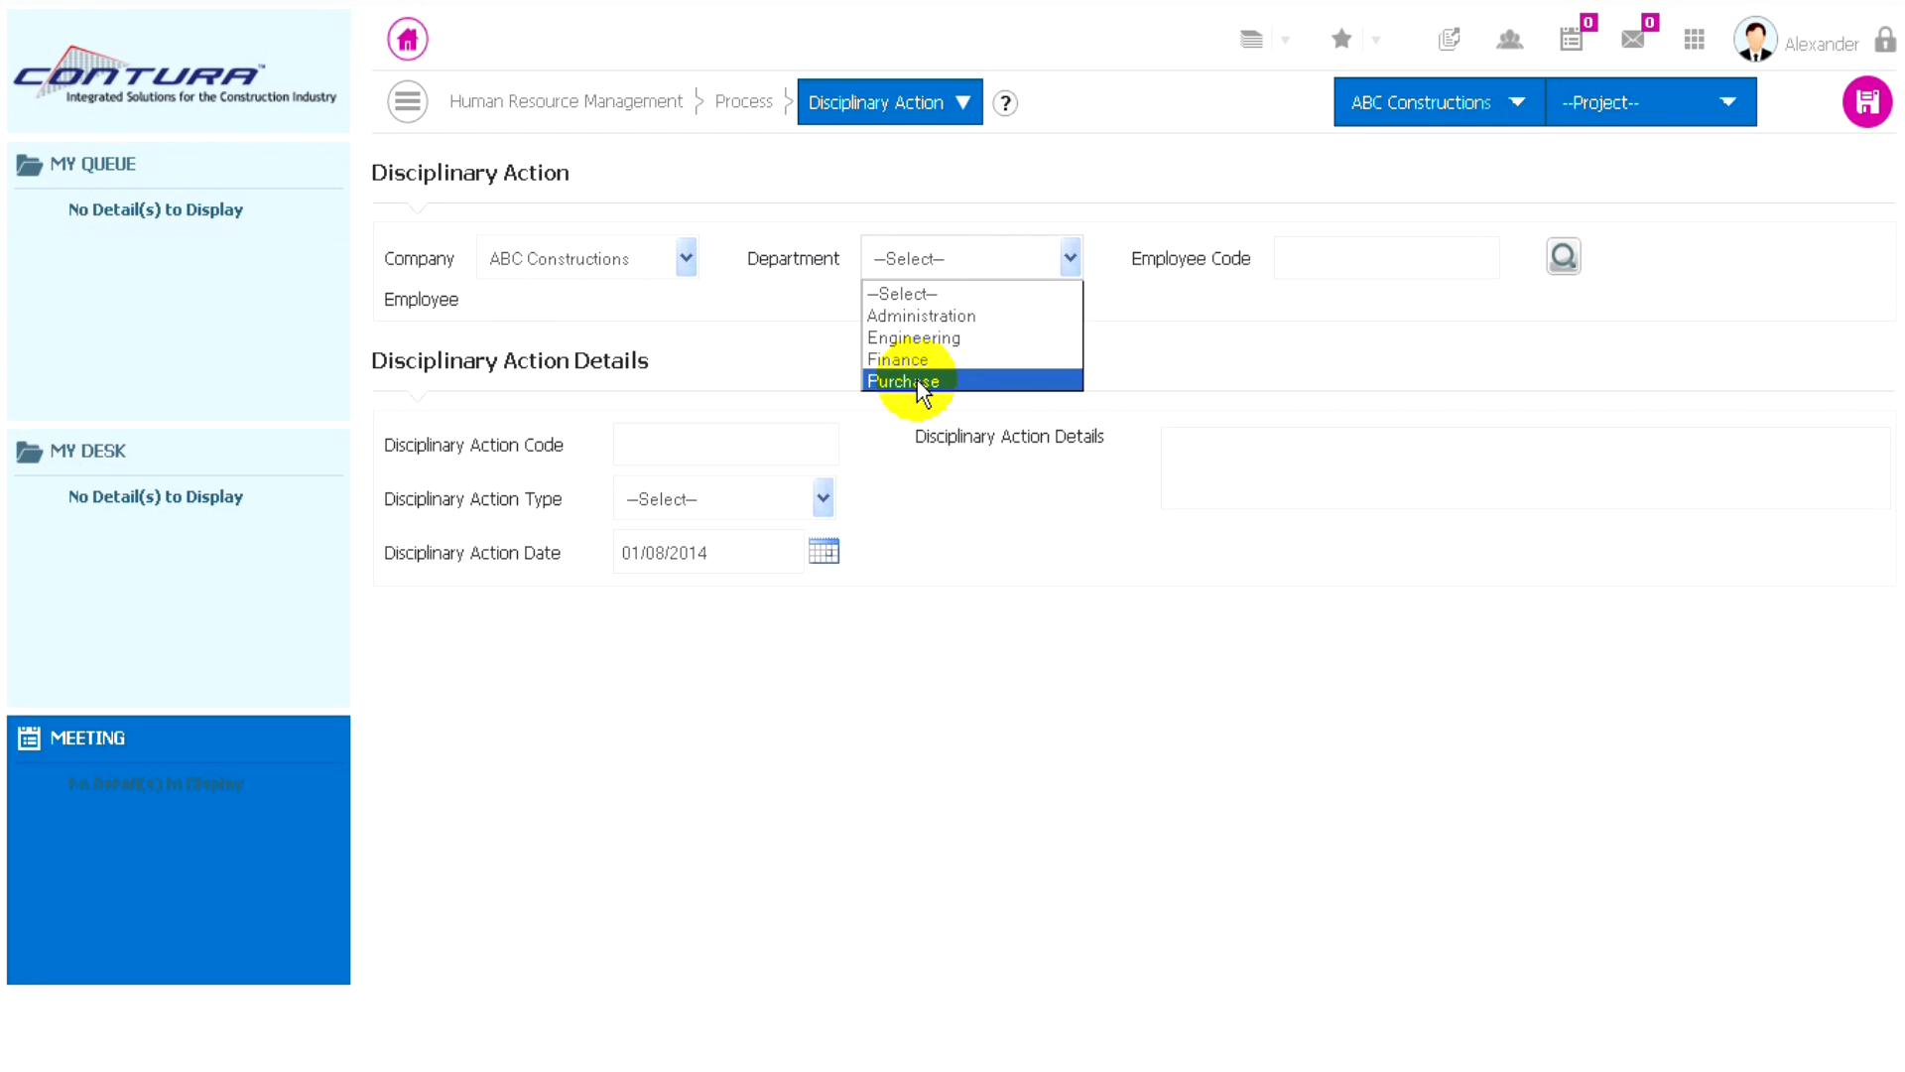
{"action": "left_click", "coordinate": [927, 318]}
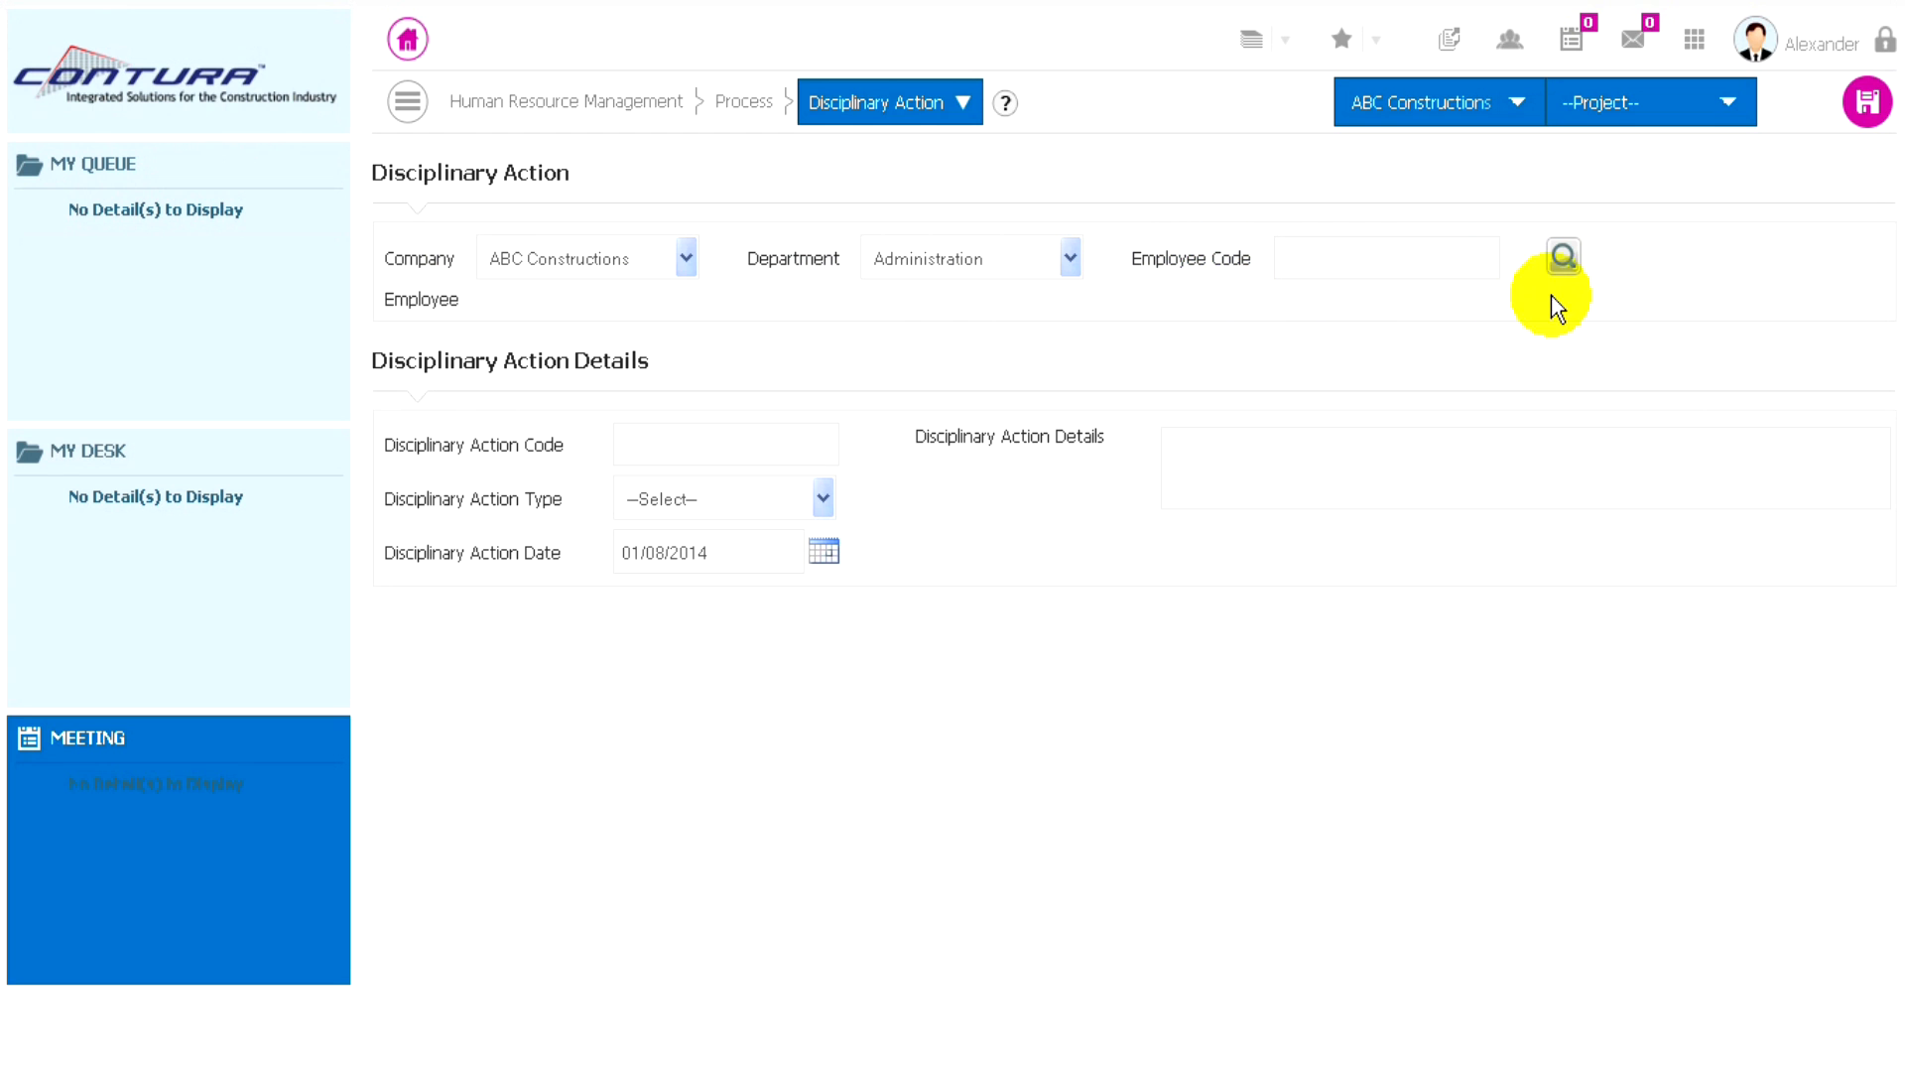
{"action": "left_click", "coordinate": [1562, 260]}
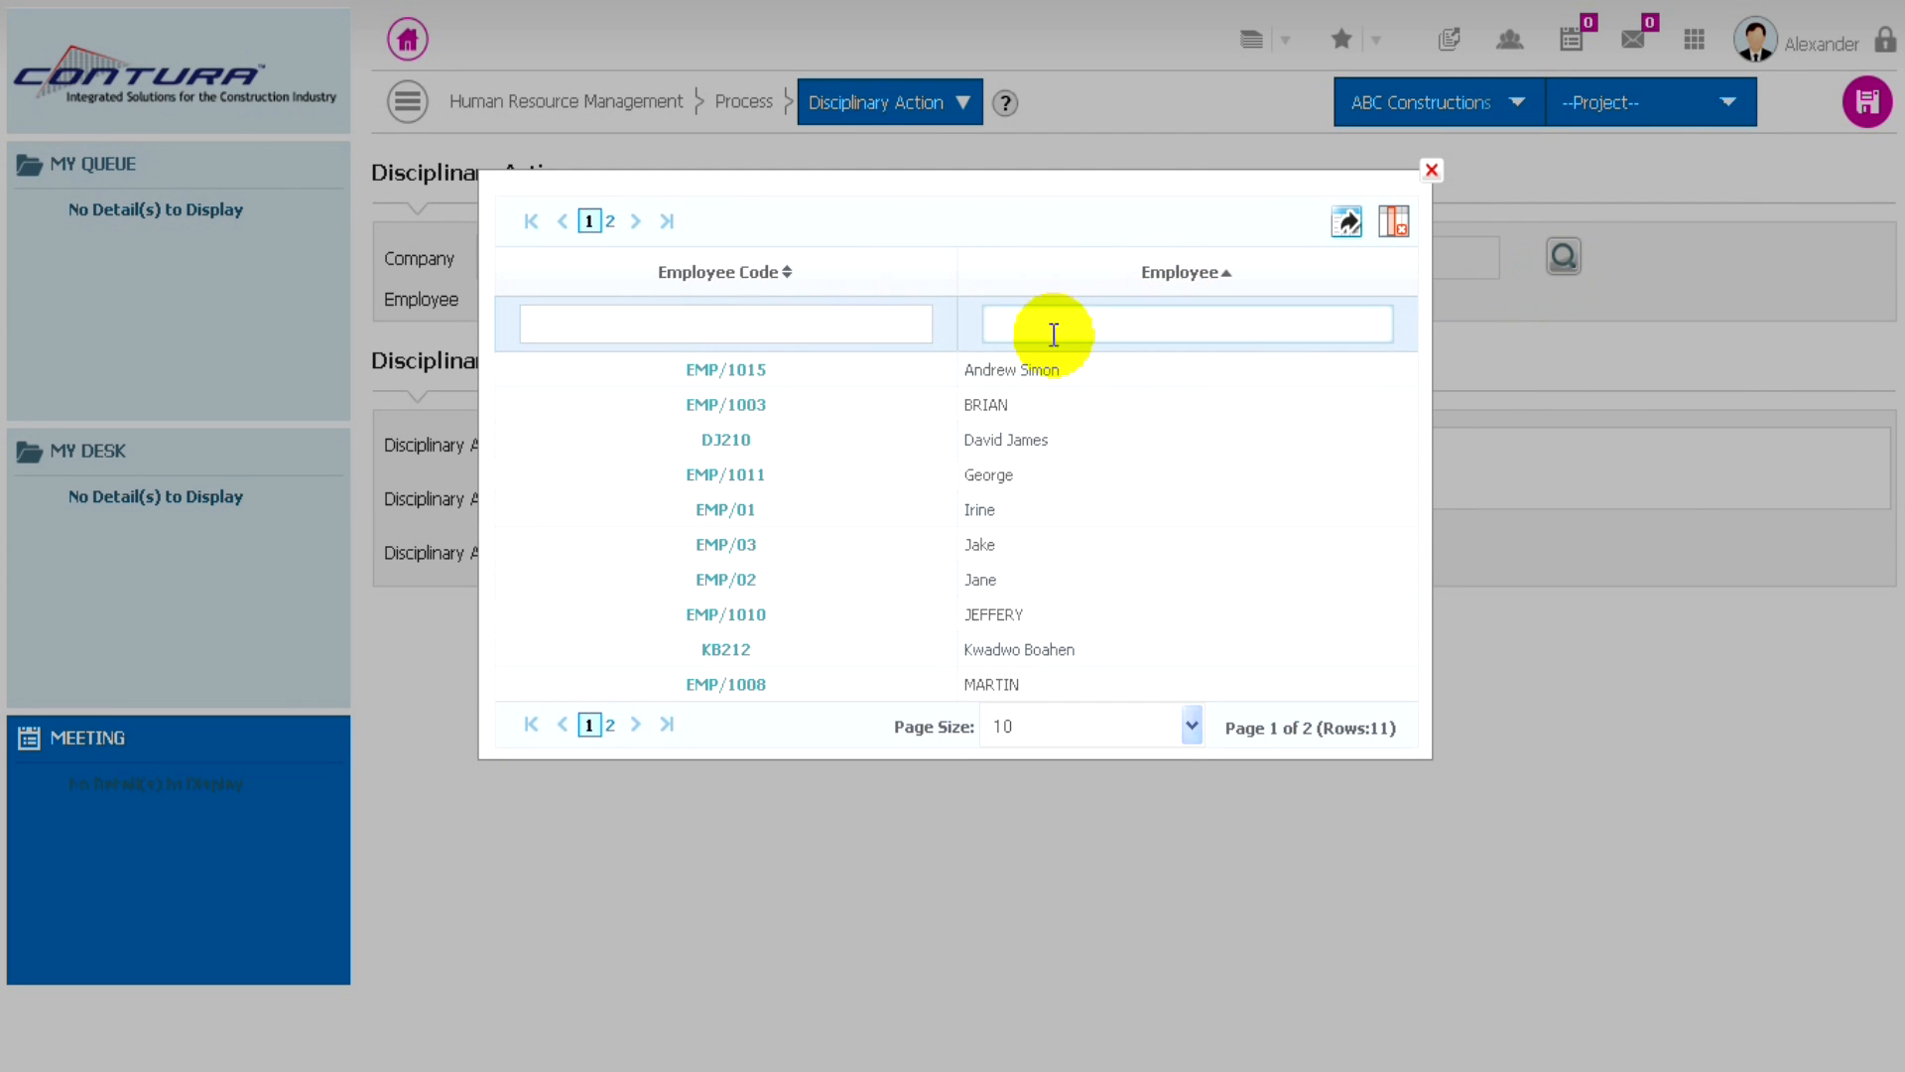
{"action": "left_click", "coordinate": [734, 444]}
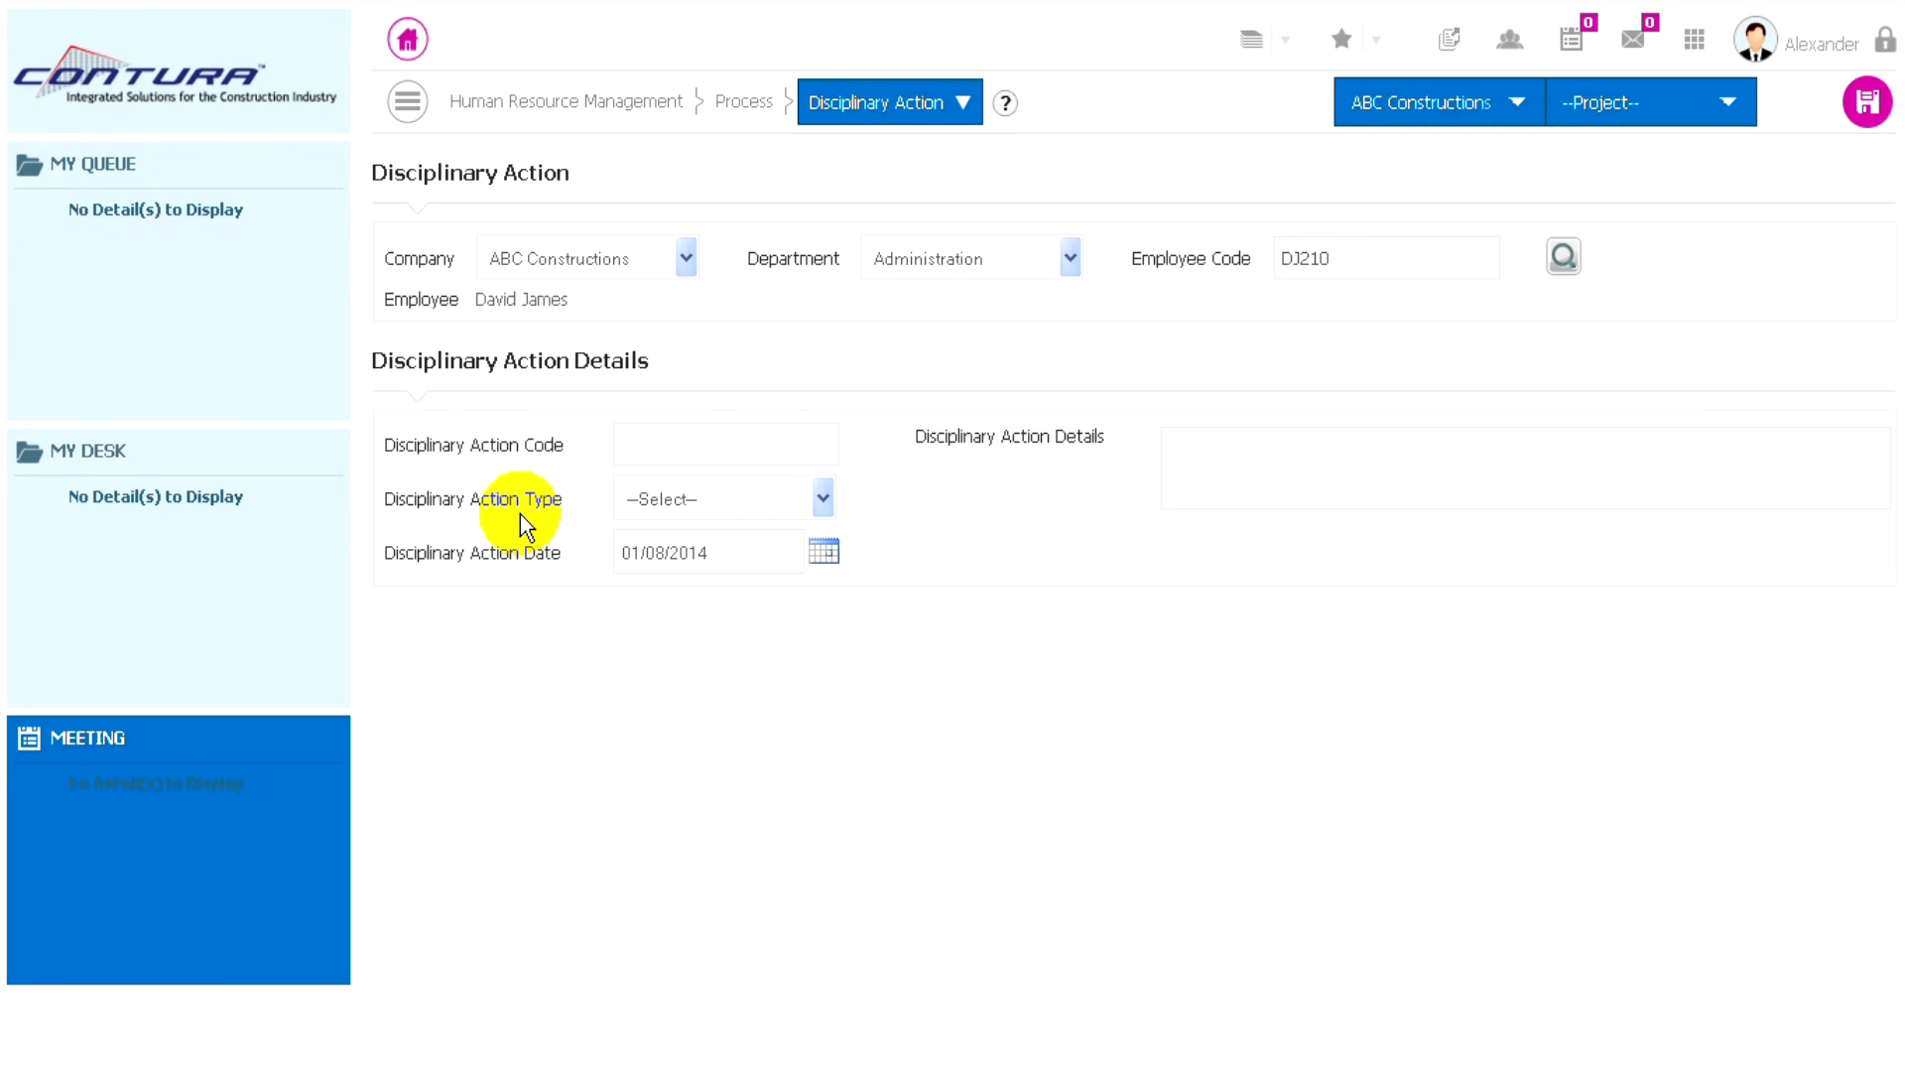
- Set the disciplinary action type to Suspension with the action date 01/08/2014
{"action": "left_click", "coordinate": [735, 514]}
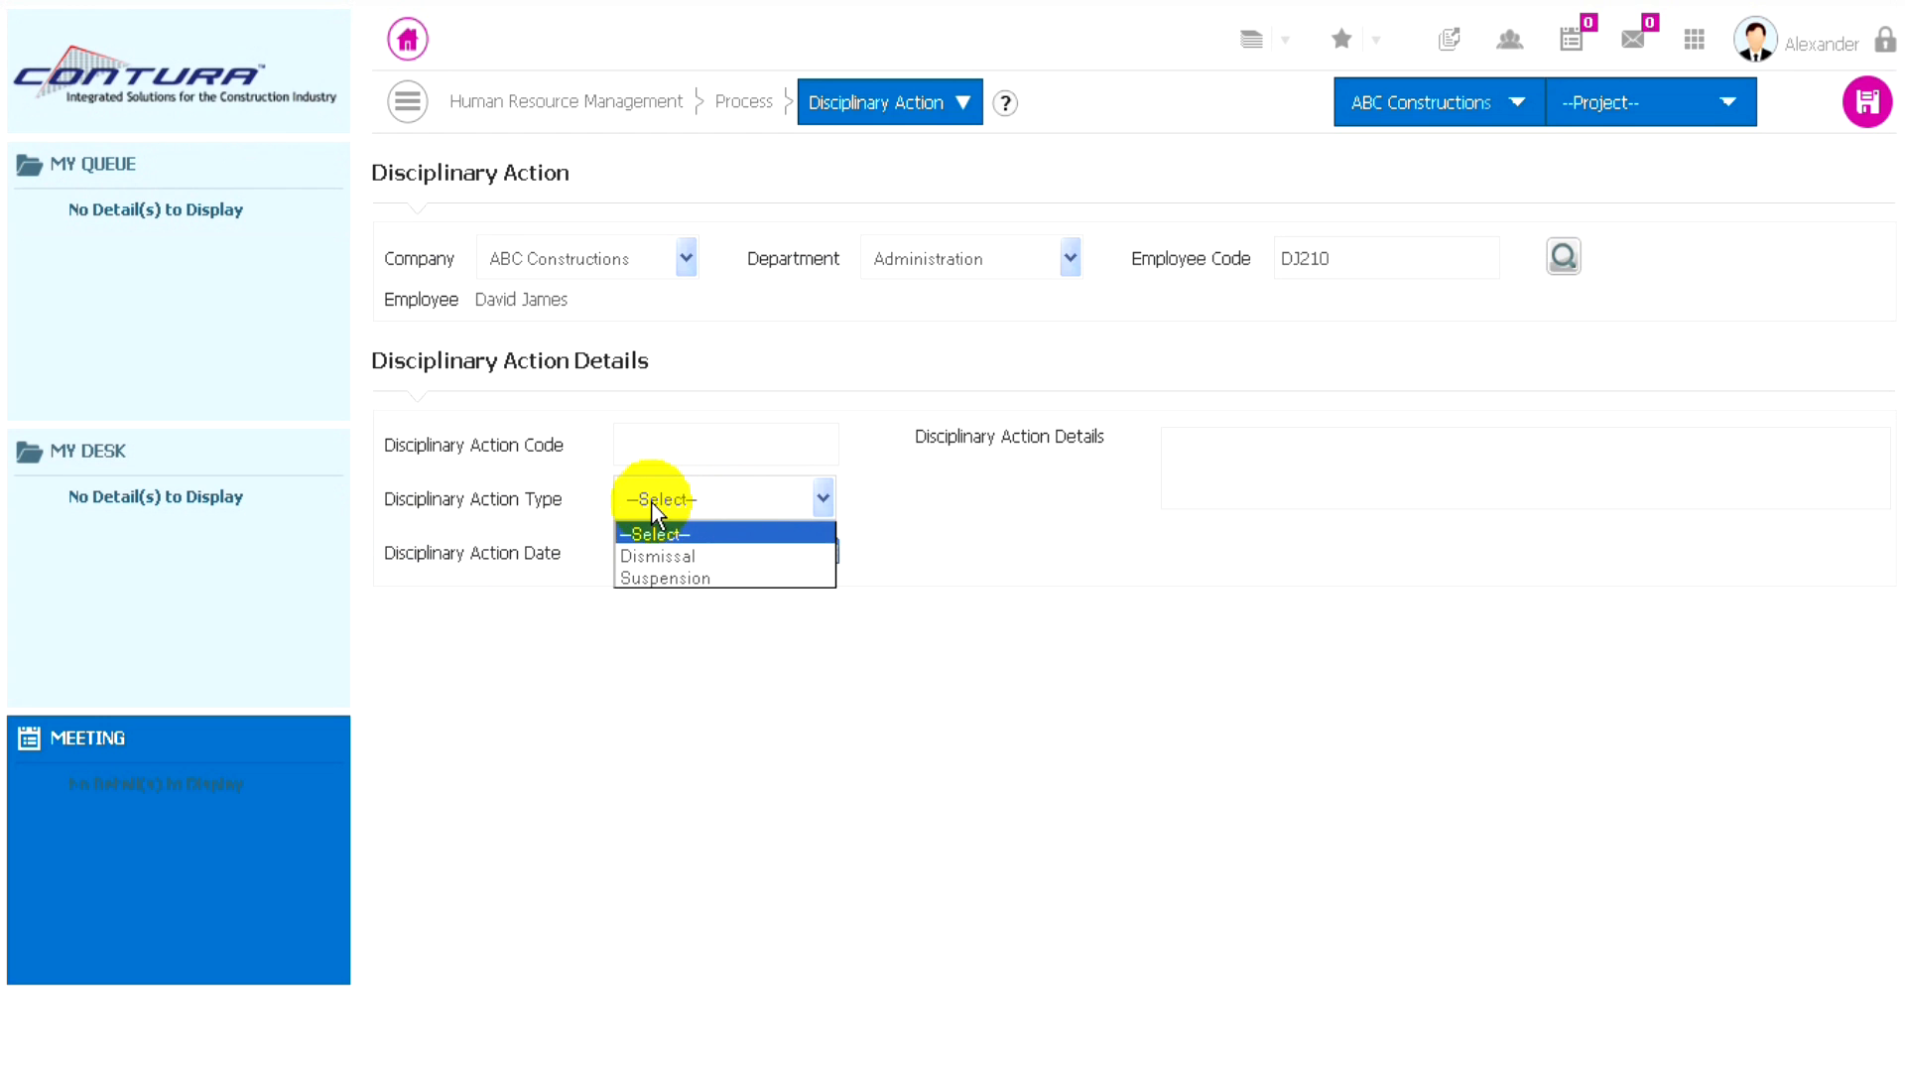
{"action": "left_click", "coordinate": [651, 578]}
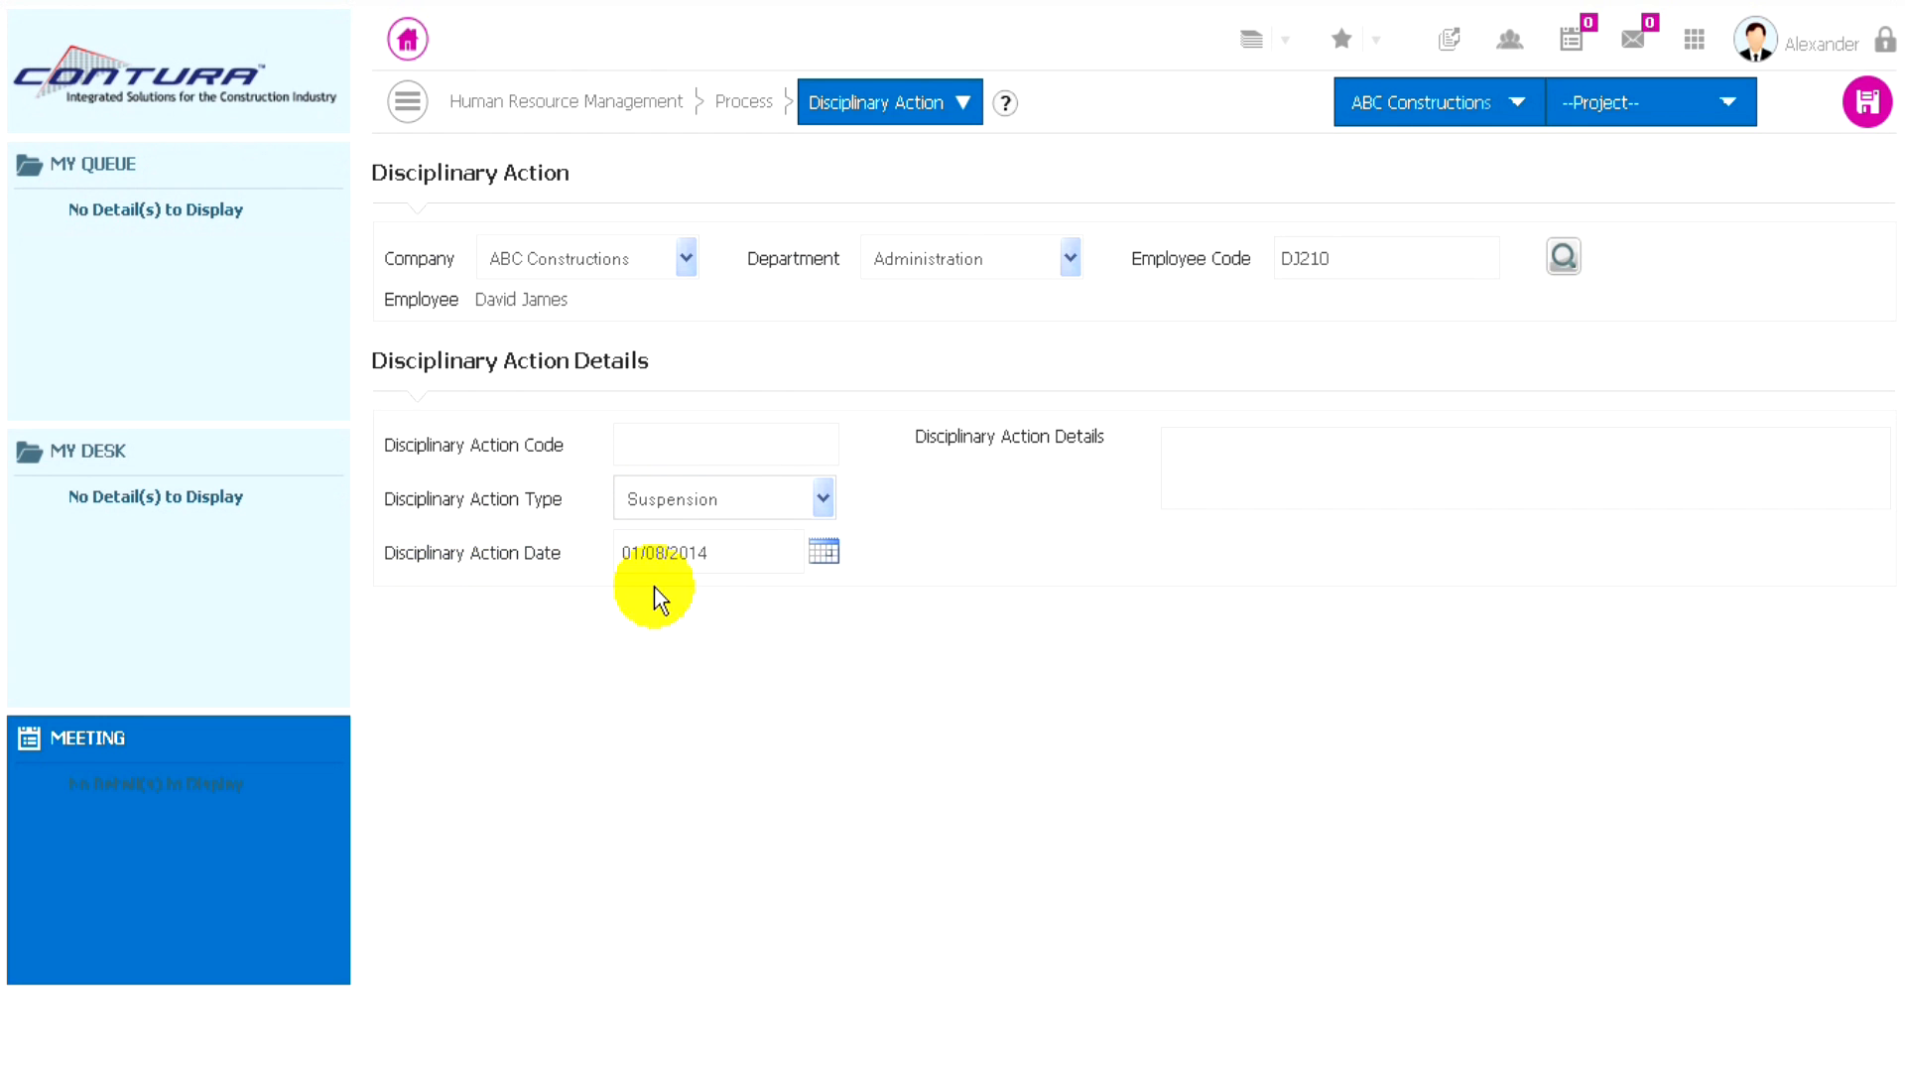
{"action": "left_click", "coordinate": [827, 556]}
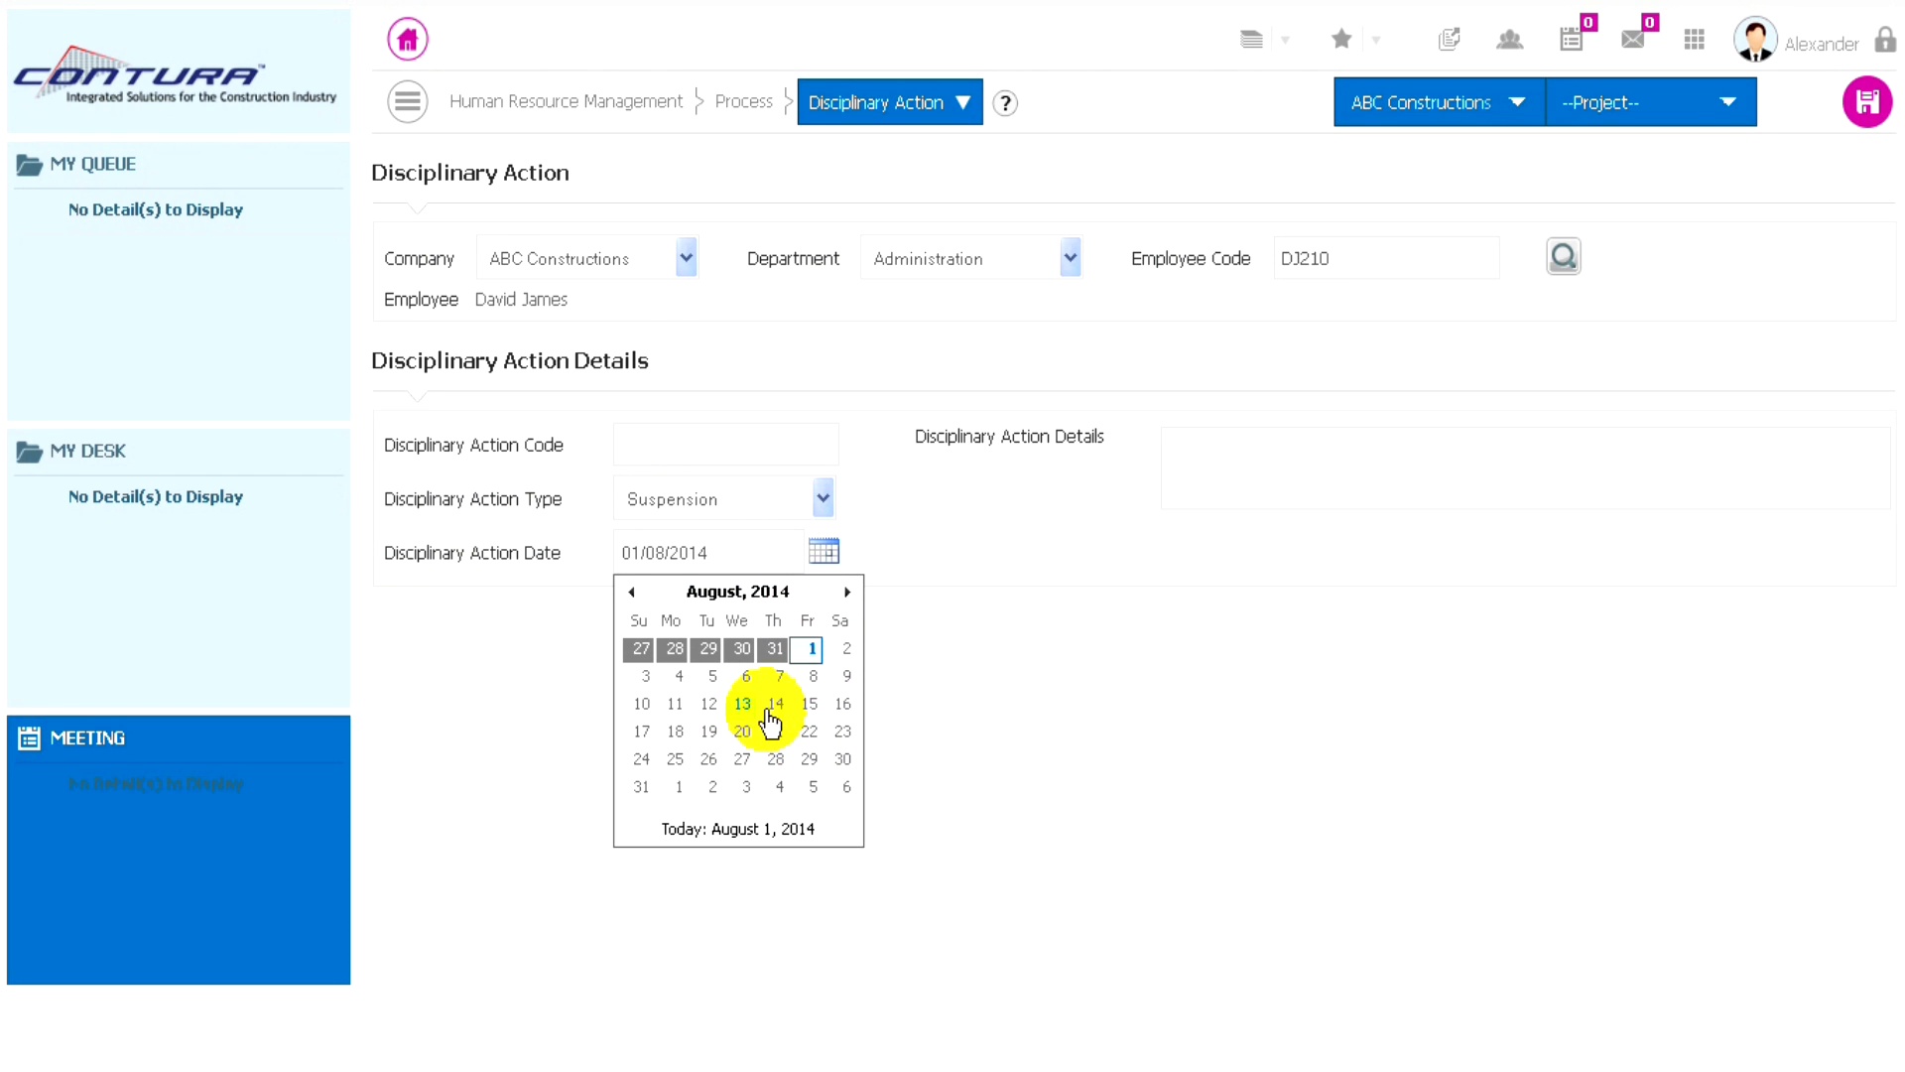
{"action": "left_click", "coordinate": [809, 645]}
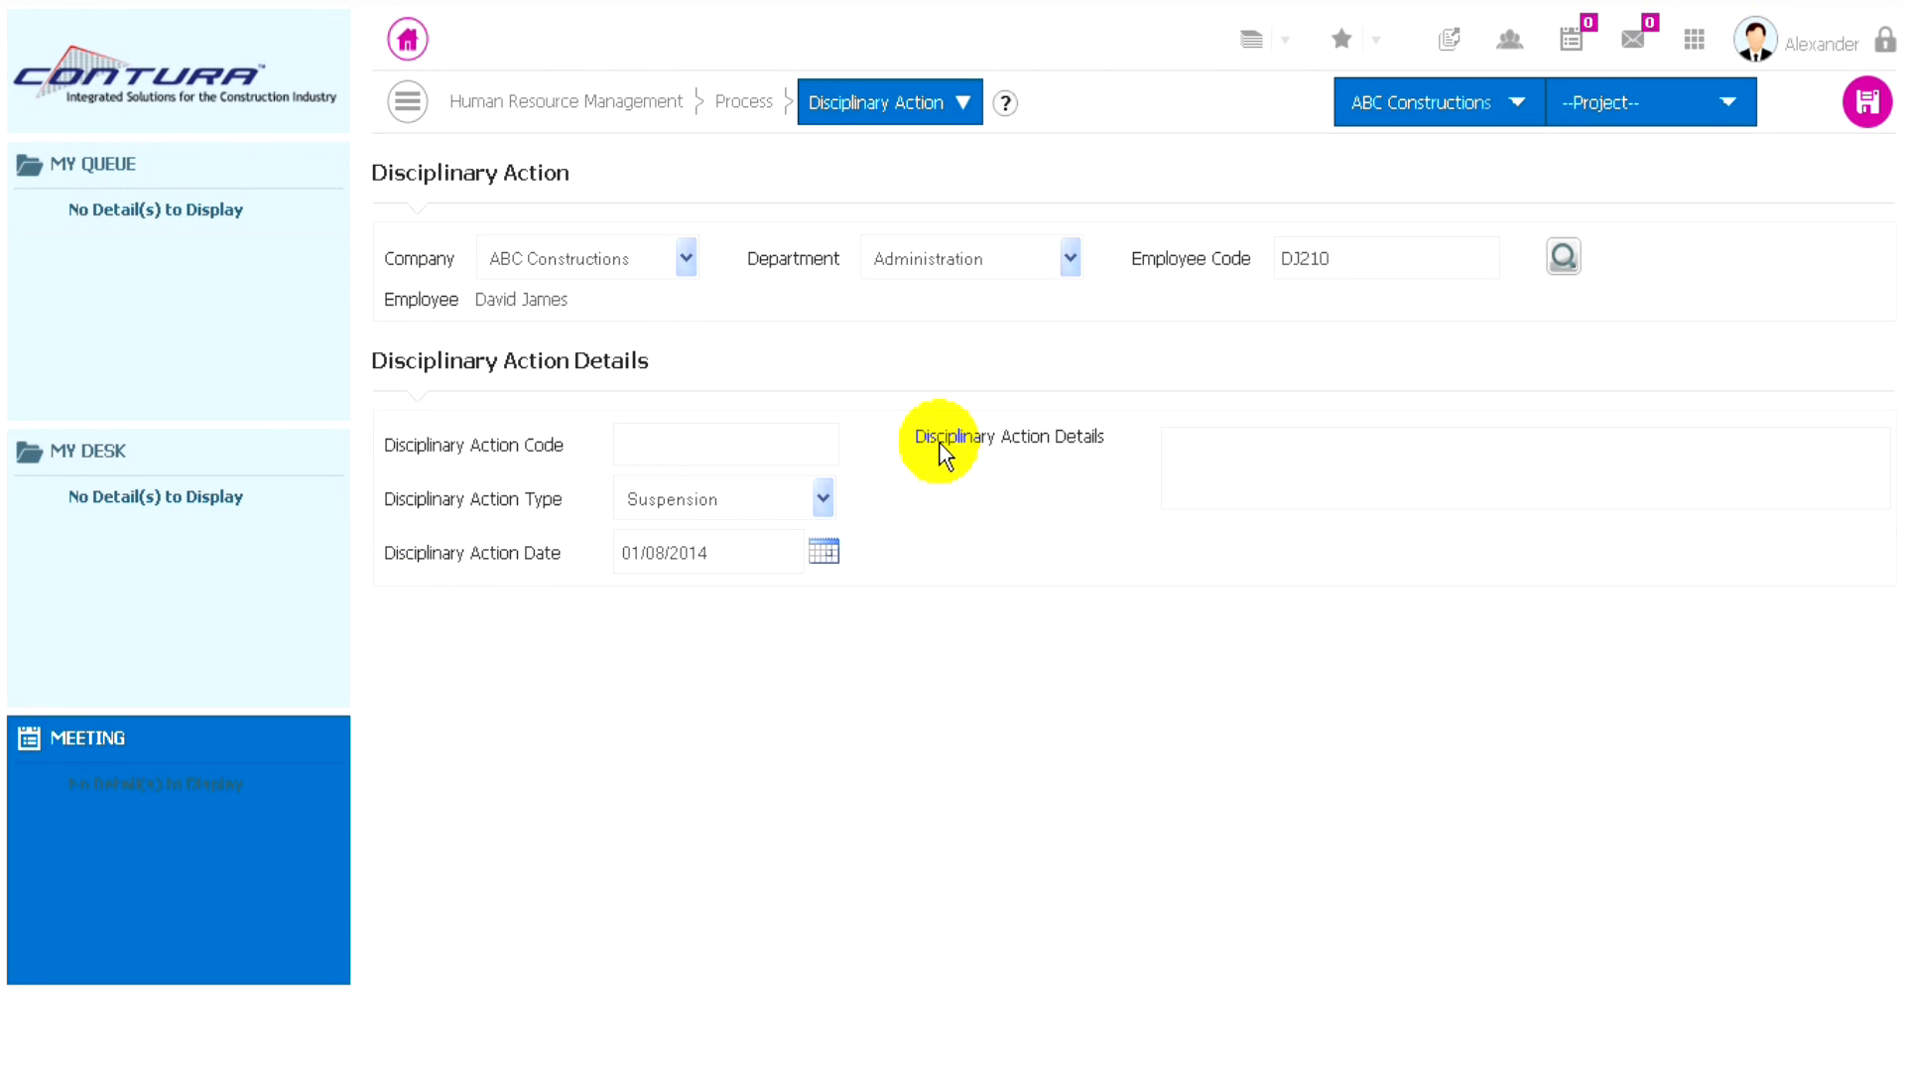
- Enter "Misbehaviour" as the disciplinary action details and save the record
{"action": "left_click", "coordinate": [1198, 456]}
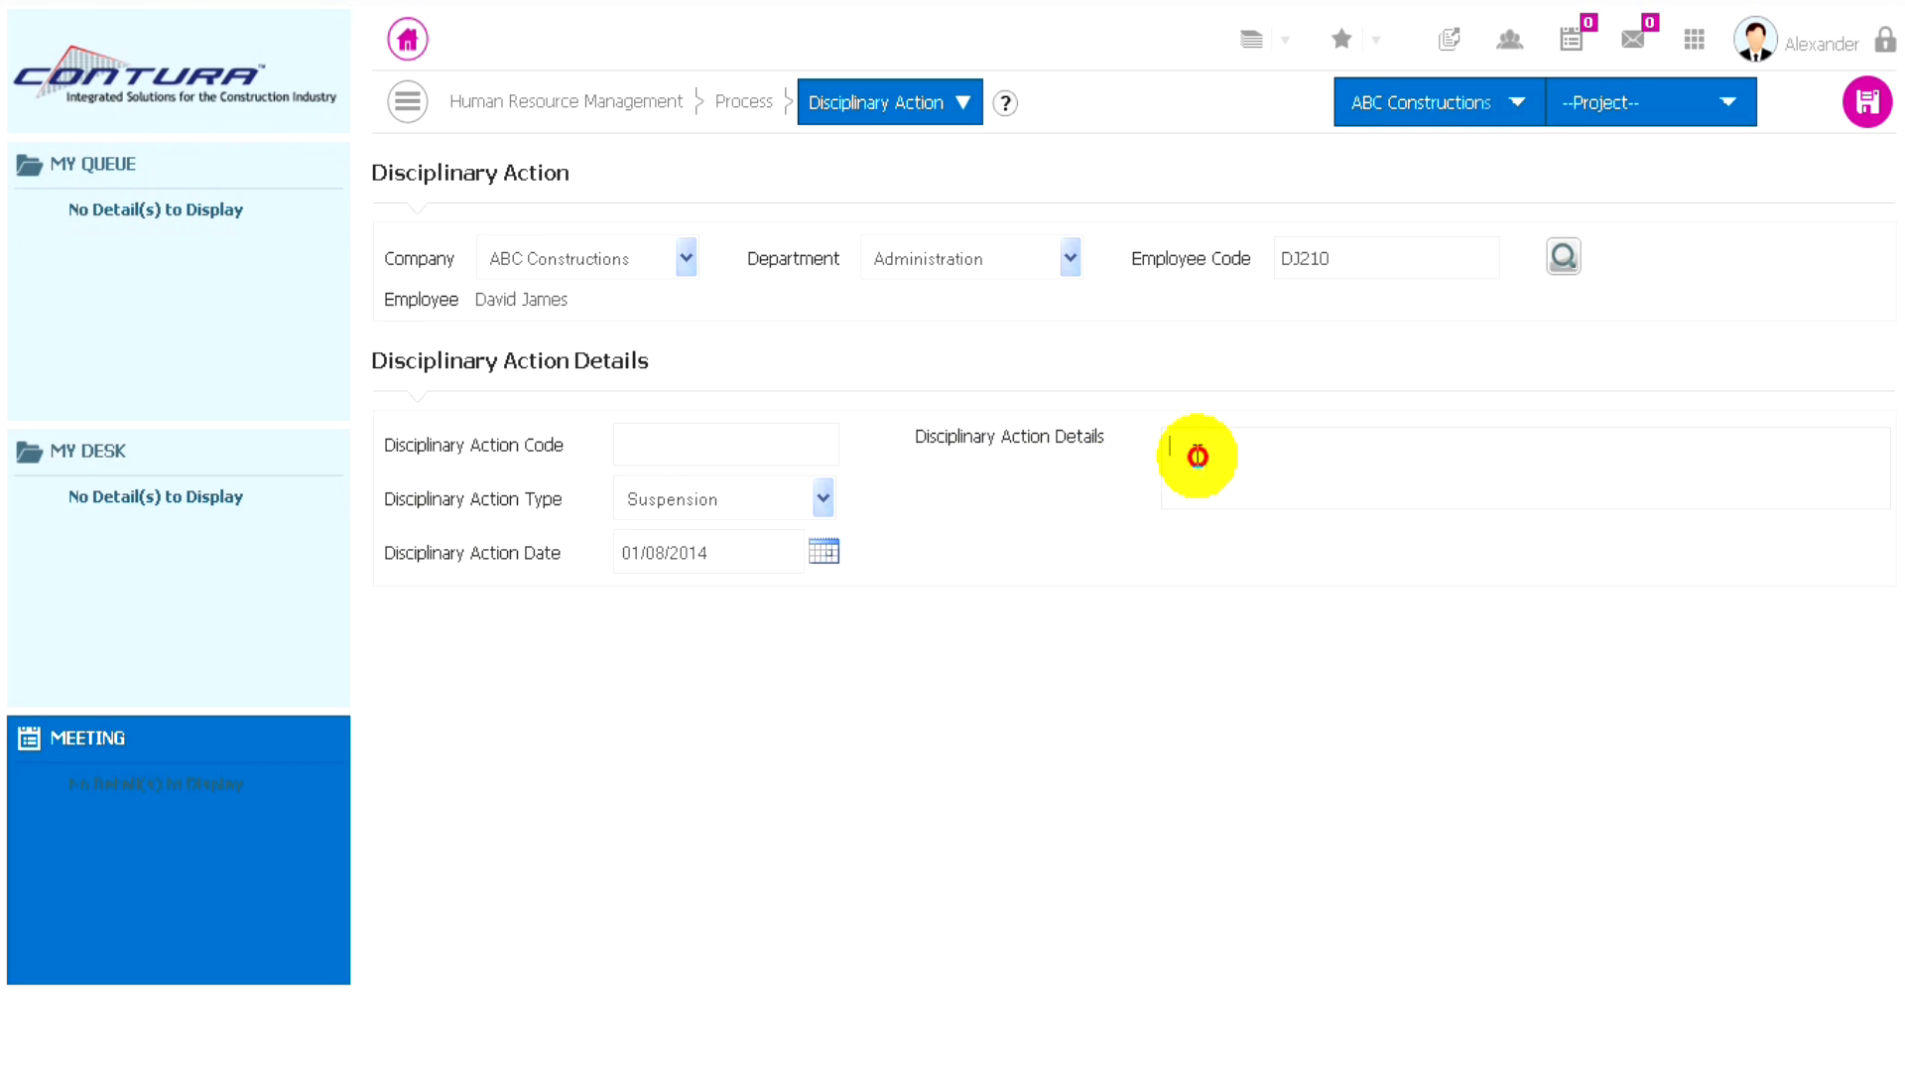
{"action": "type", "text": "Misbehaviour"}
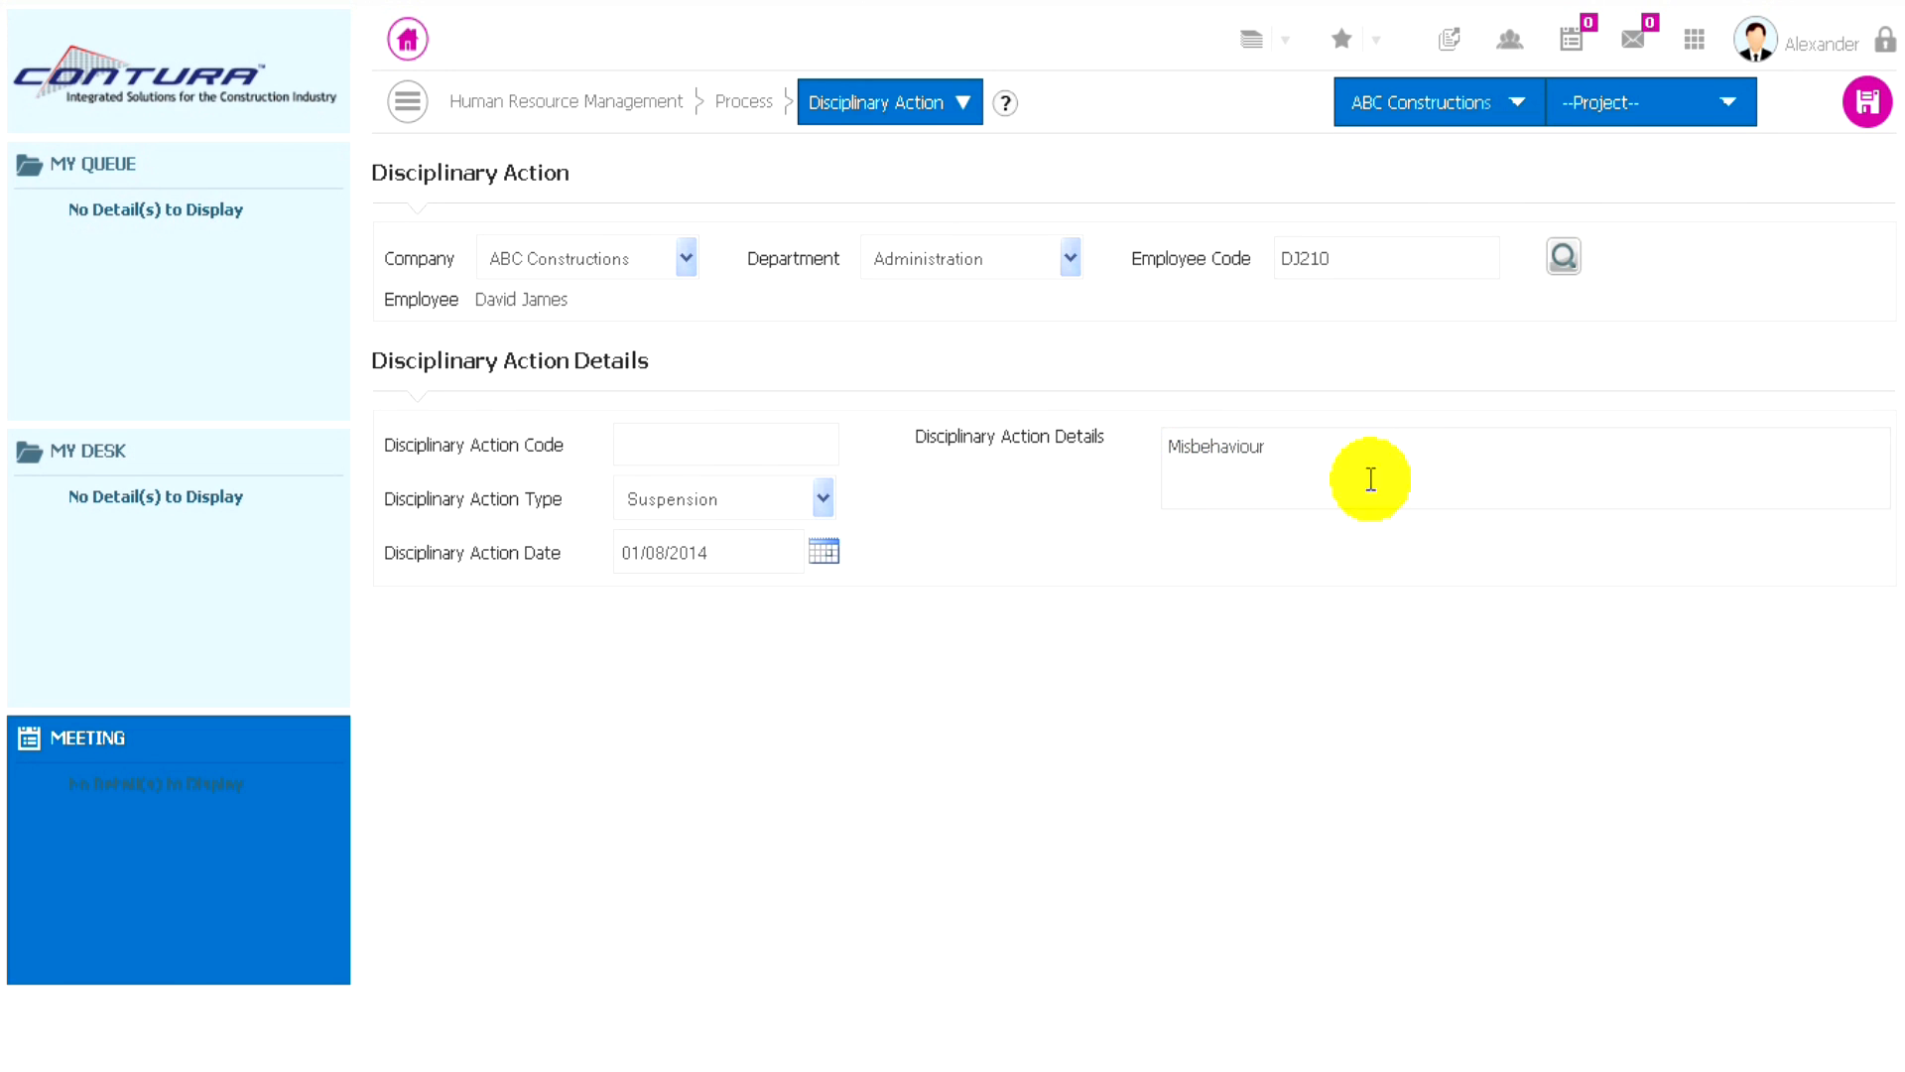
{"action": "left_click", "coordinate": [1867, 107]}
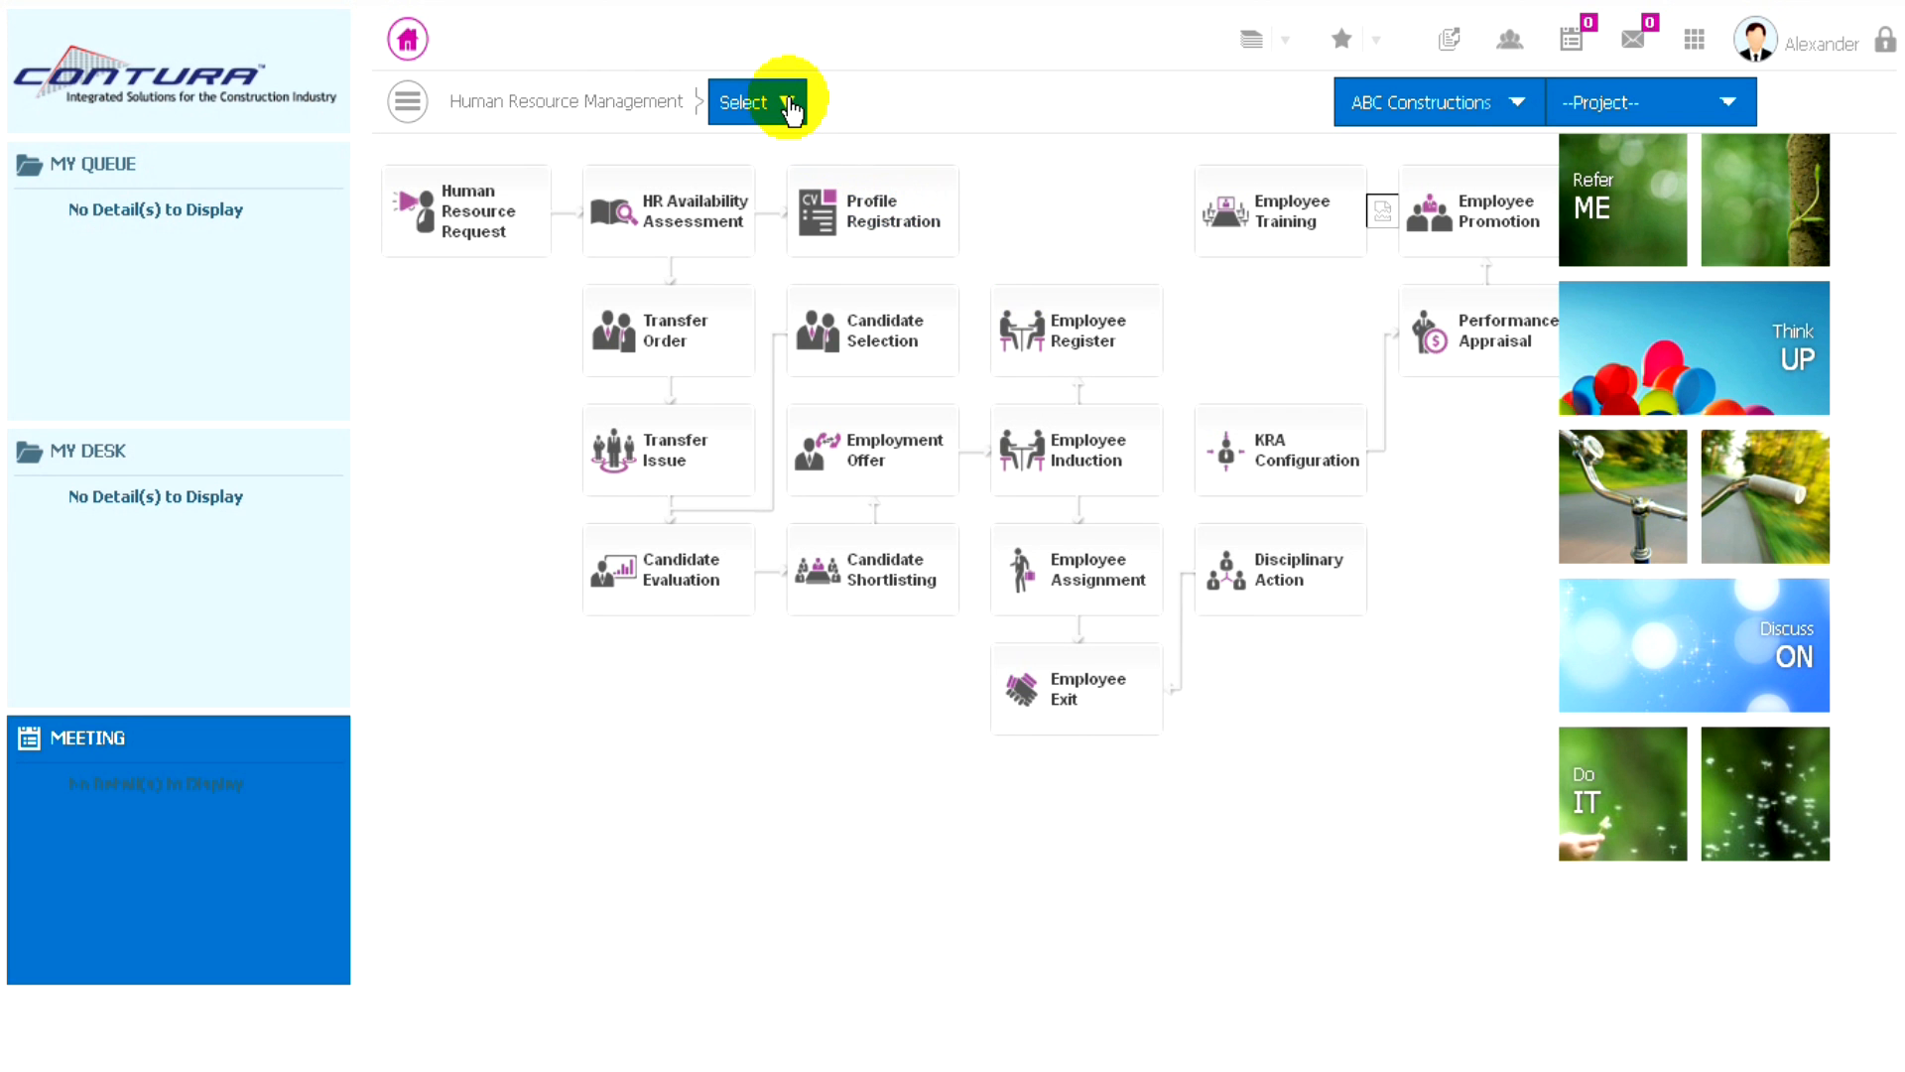
- Open the Employee Exit process and start a new exit record
{"action": "left_click", "coordinate": [788, 105]}
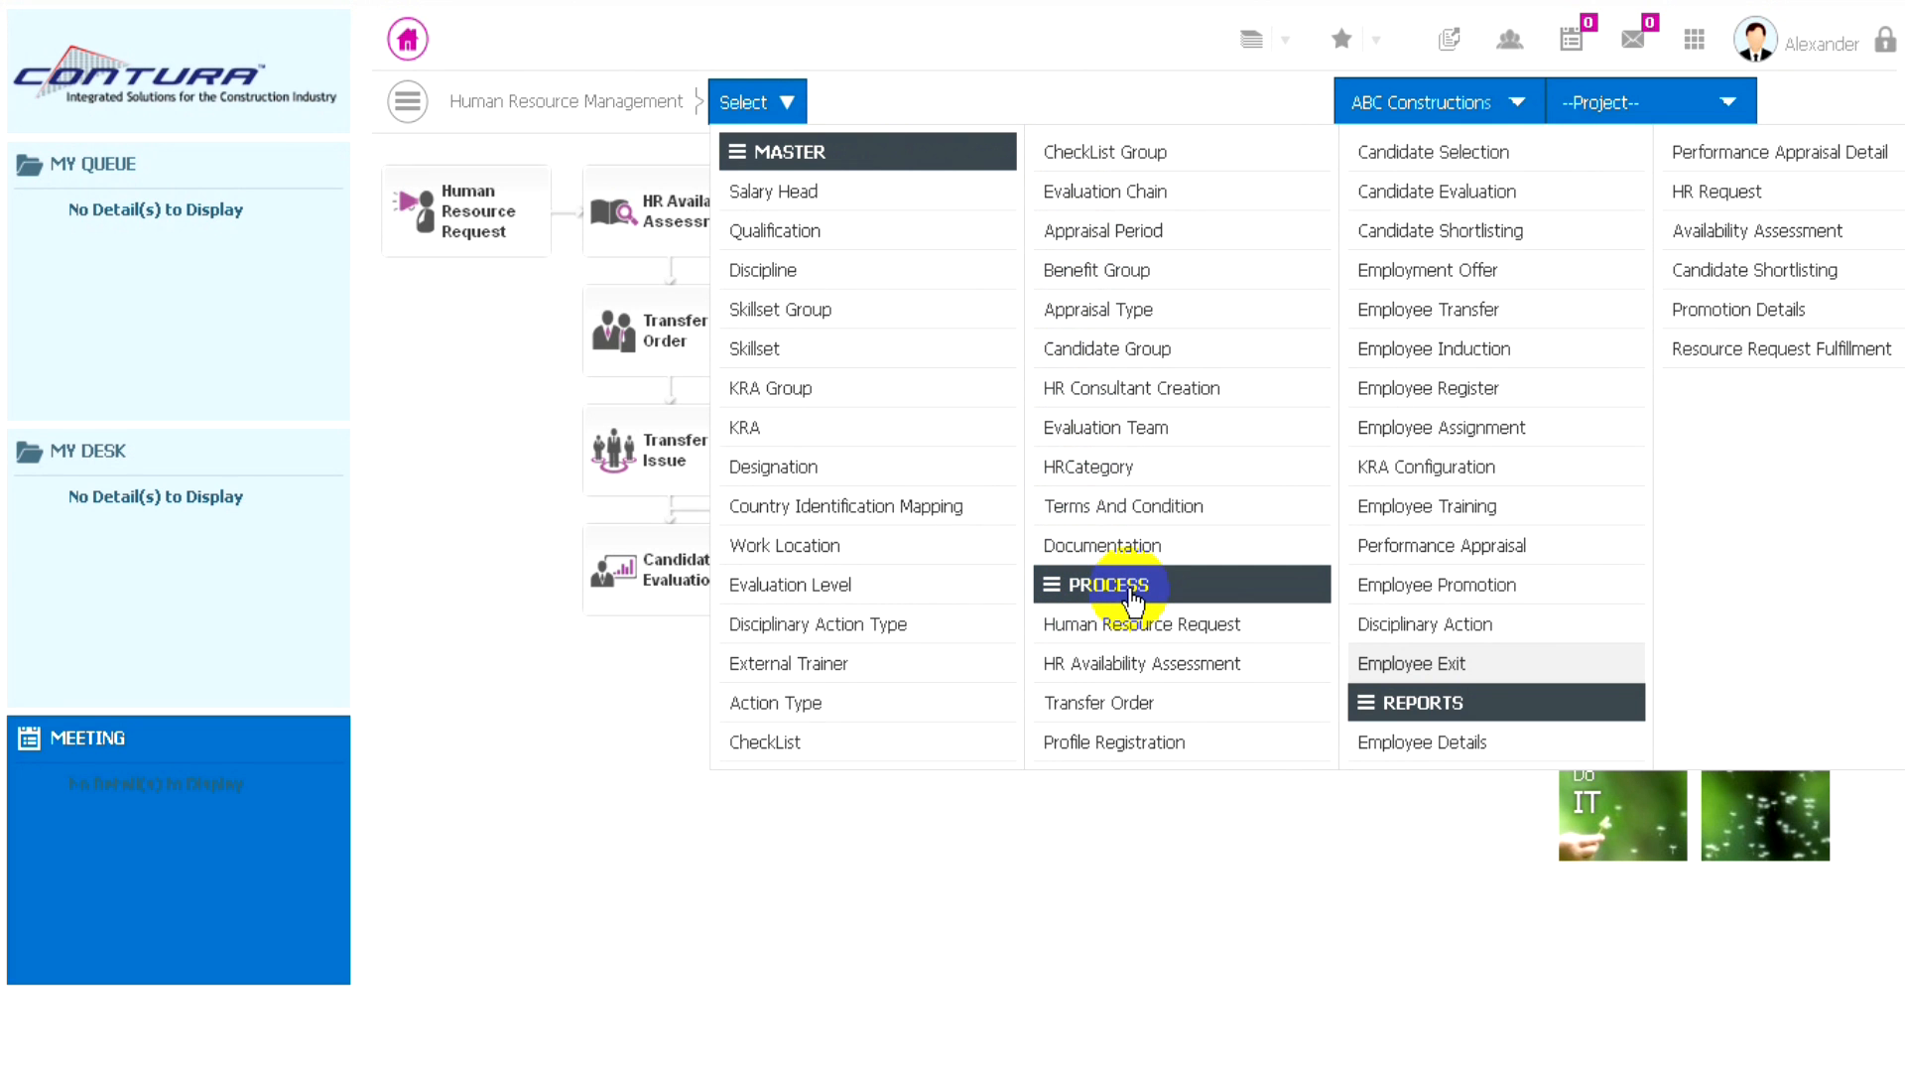
{"action": "left_click", "coordinate": [1419, 667]}
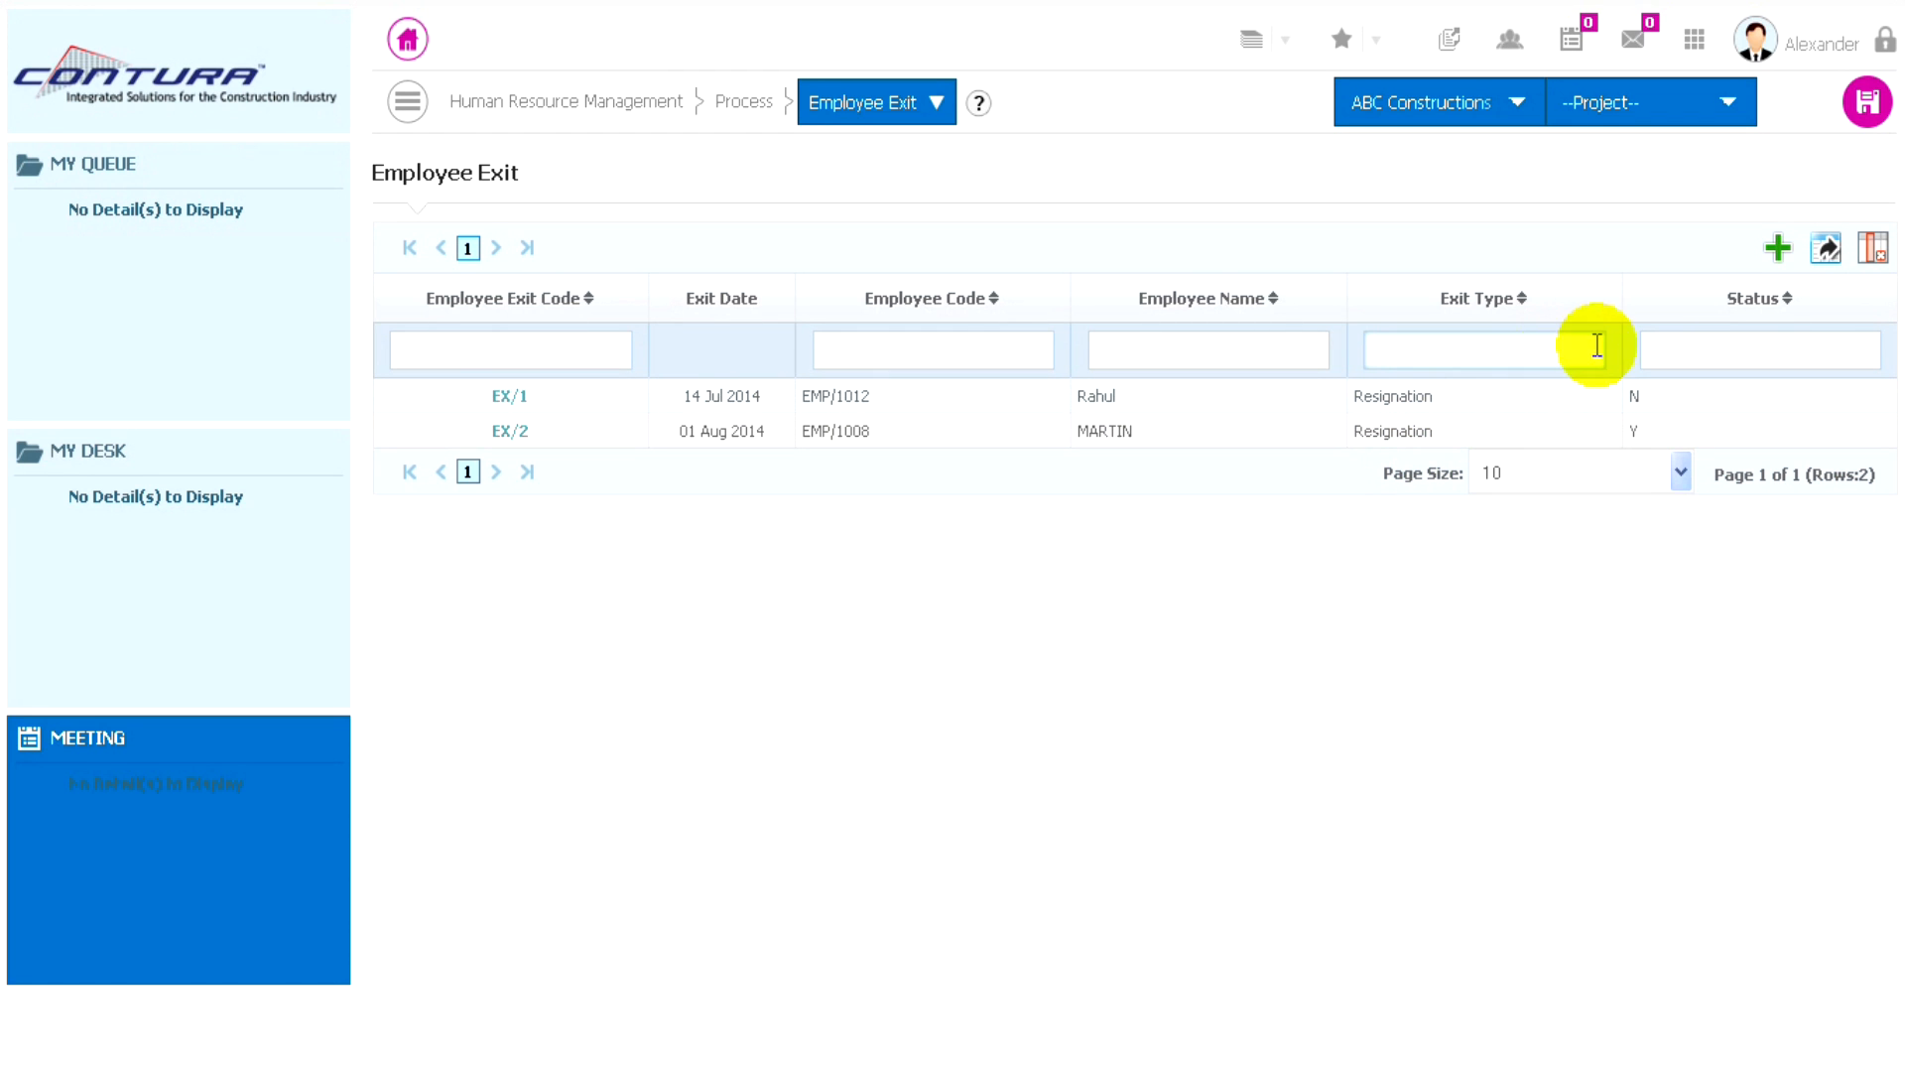
{"action": "left_click", "coordinate": [1778, 250]}
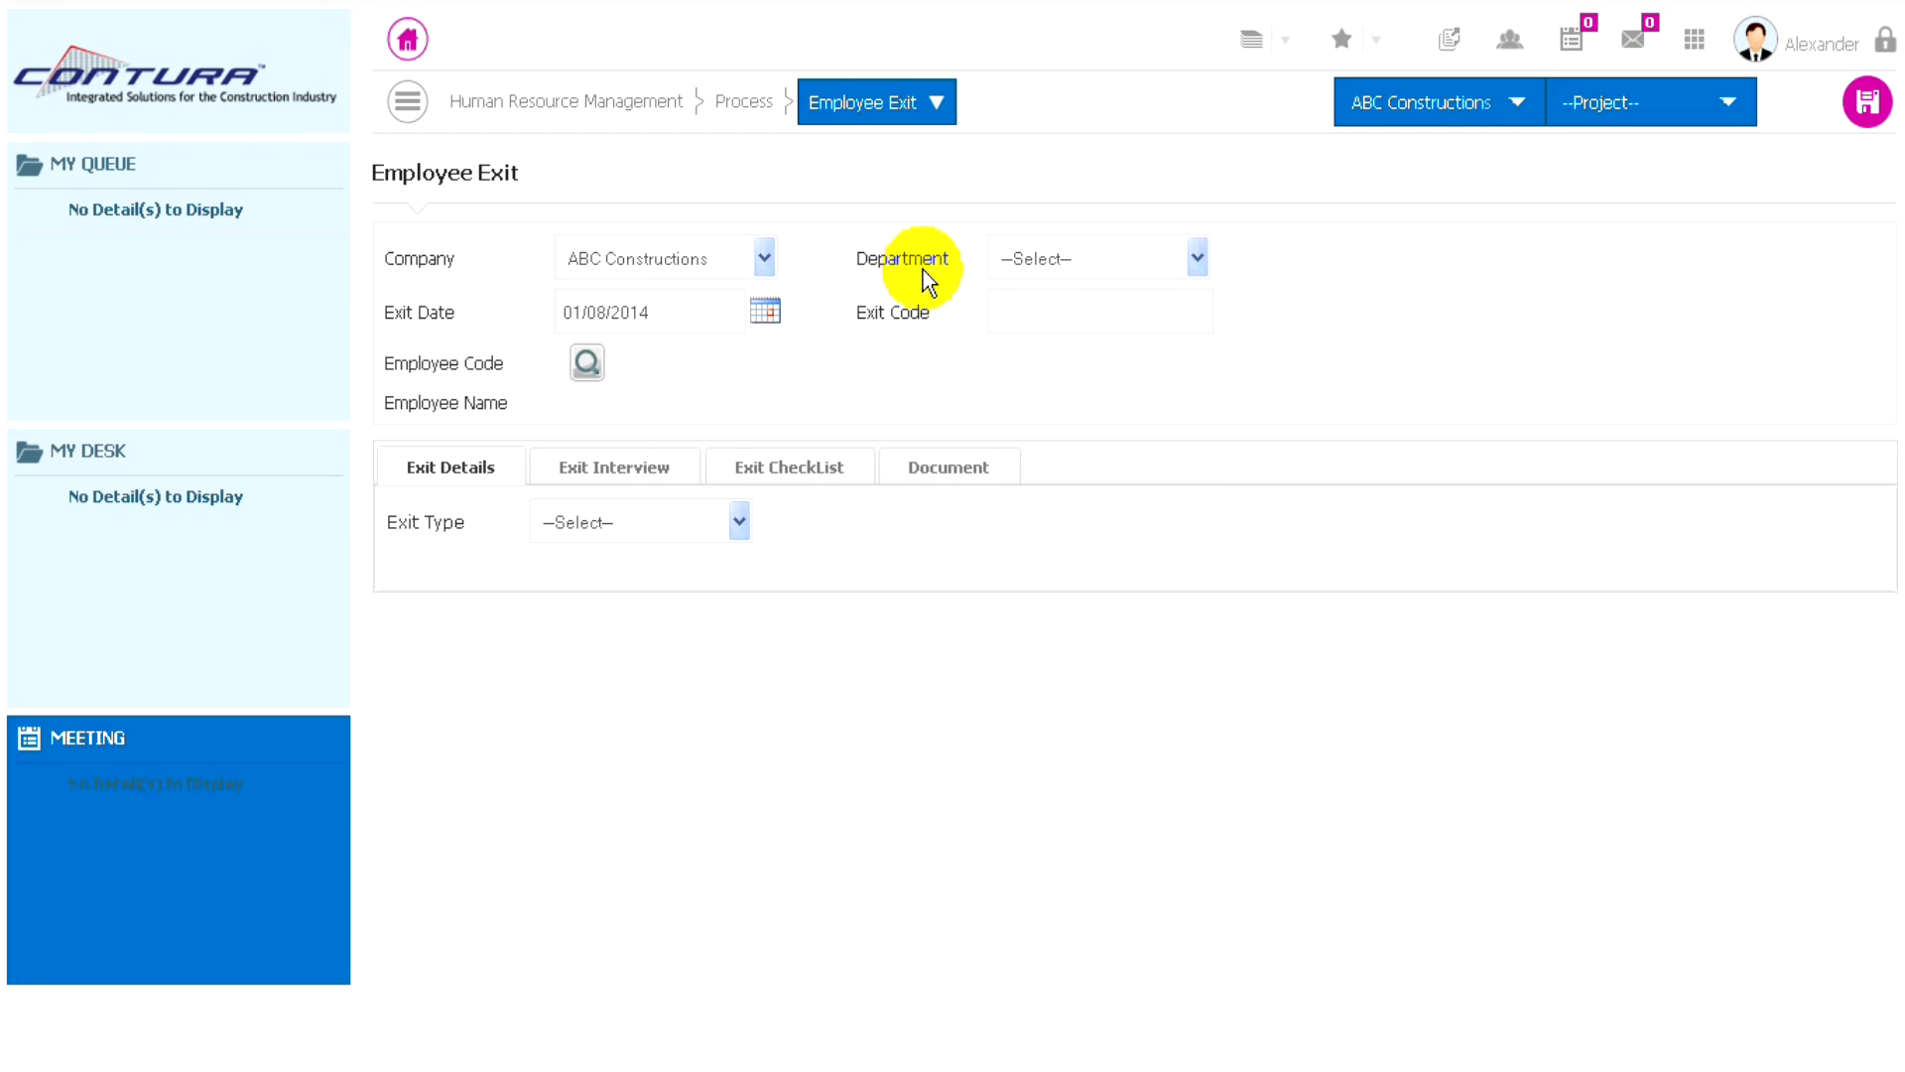
- Select the Administration department and choose the fourth listed employee for the exit record
{"action": "left_click", "coordinate": [1128, 260]}
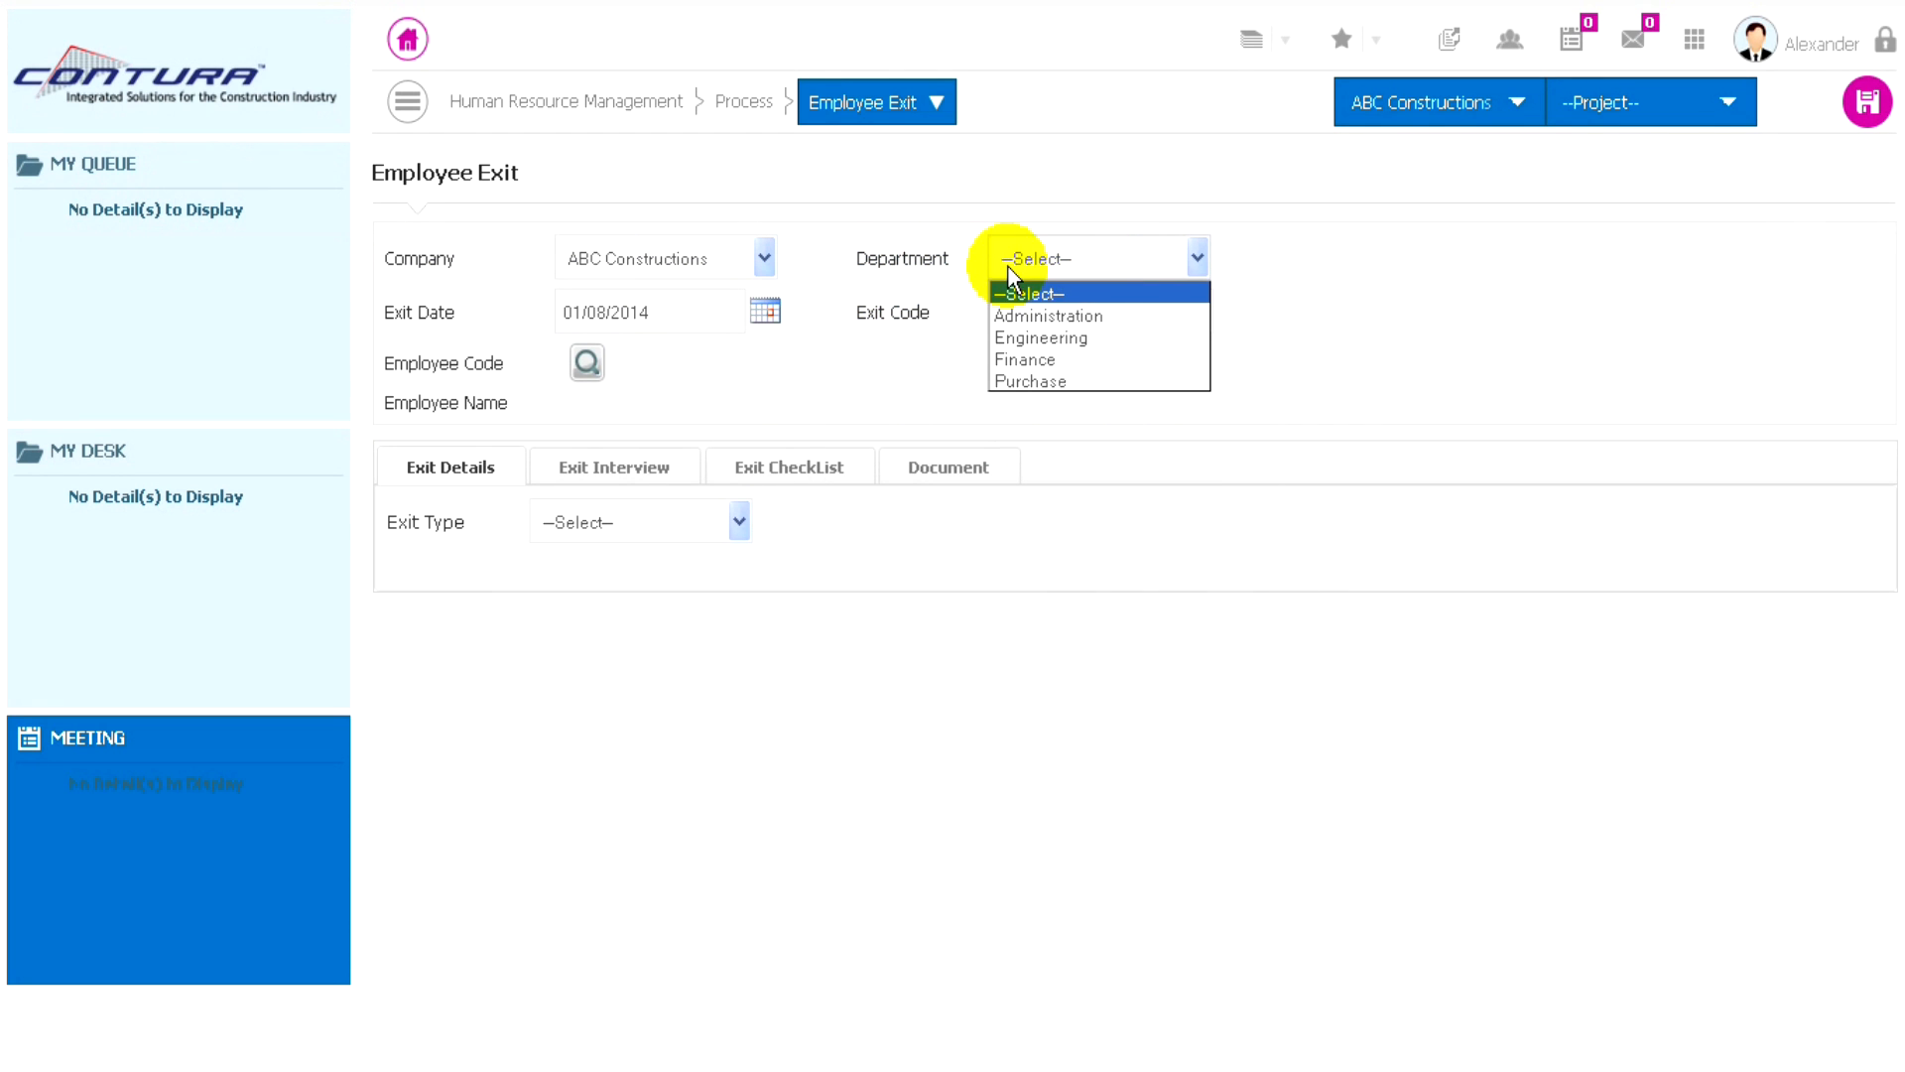
{"action": "left_click", "coordinate": [1026, 318]}
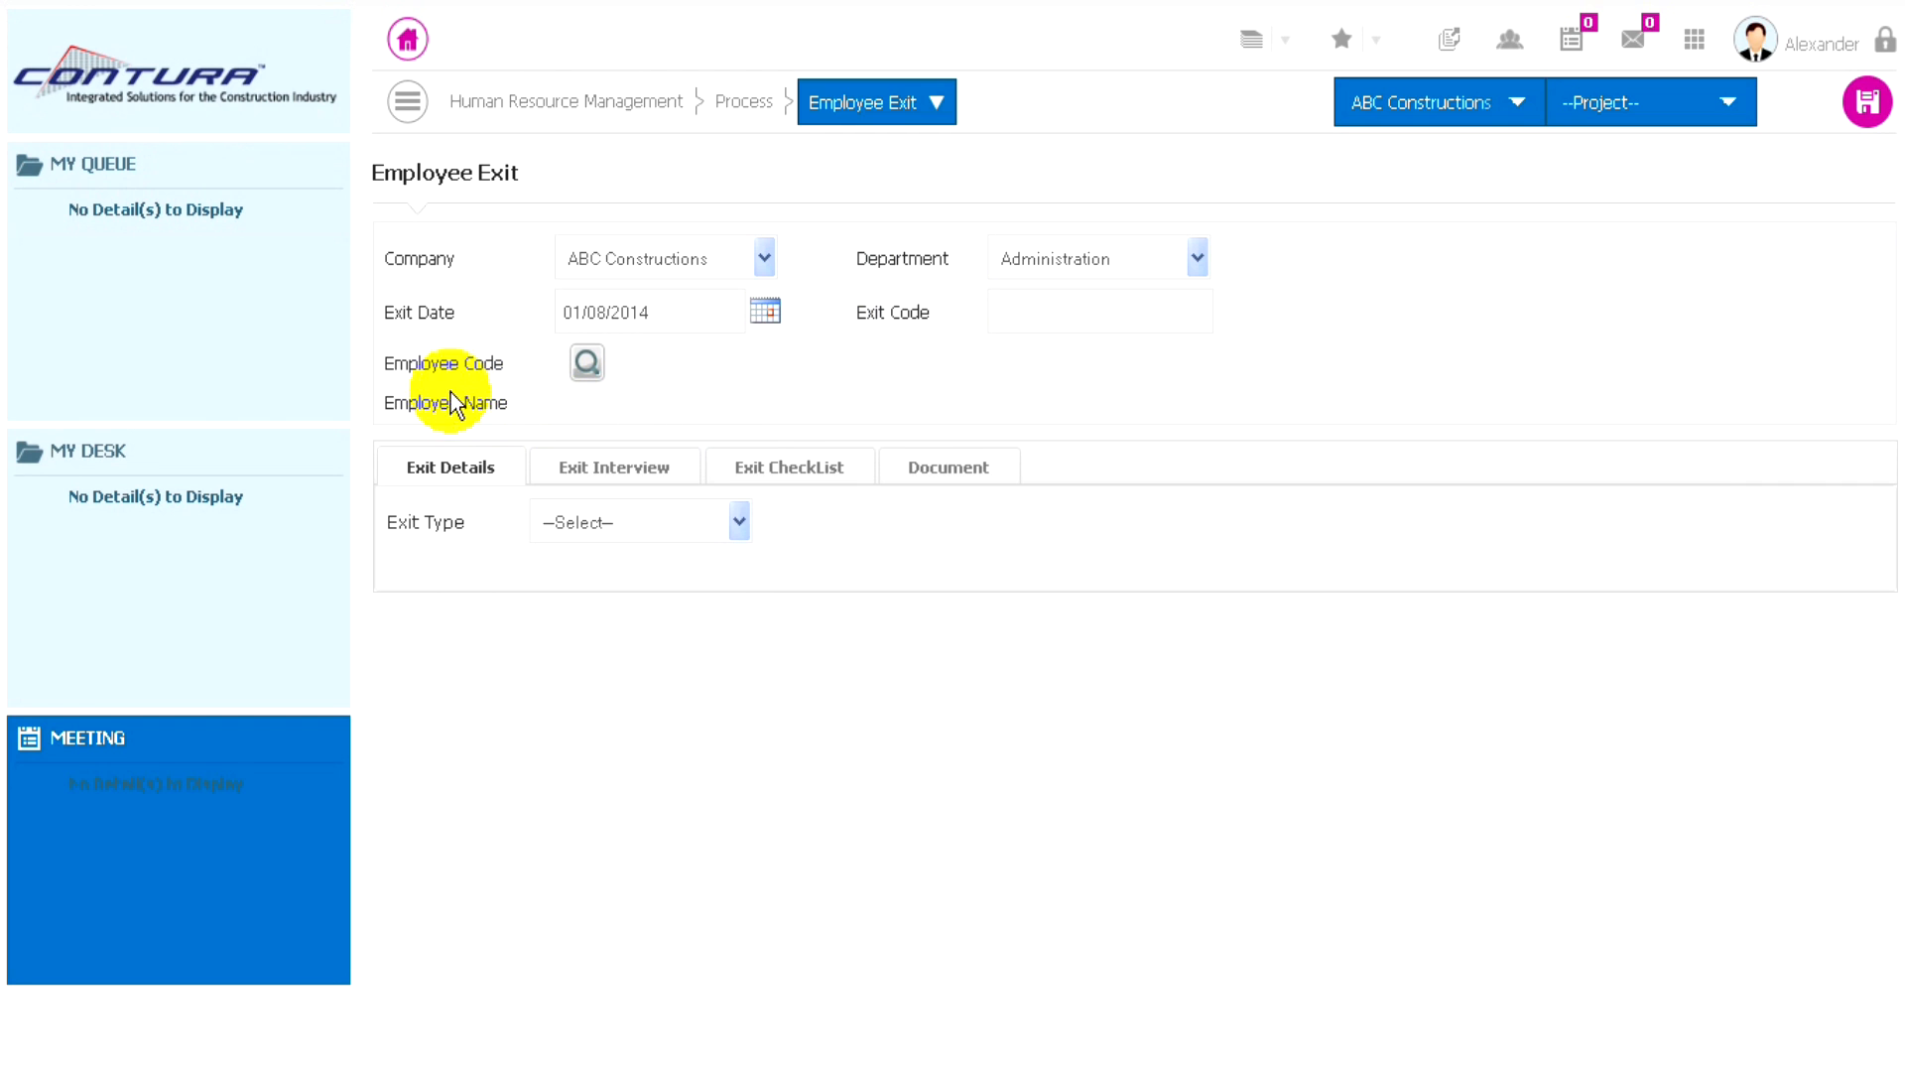
{"action": "left_click", "coordinate": [586, 368]}
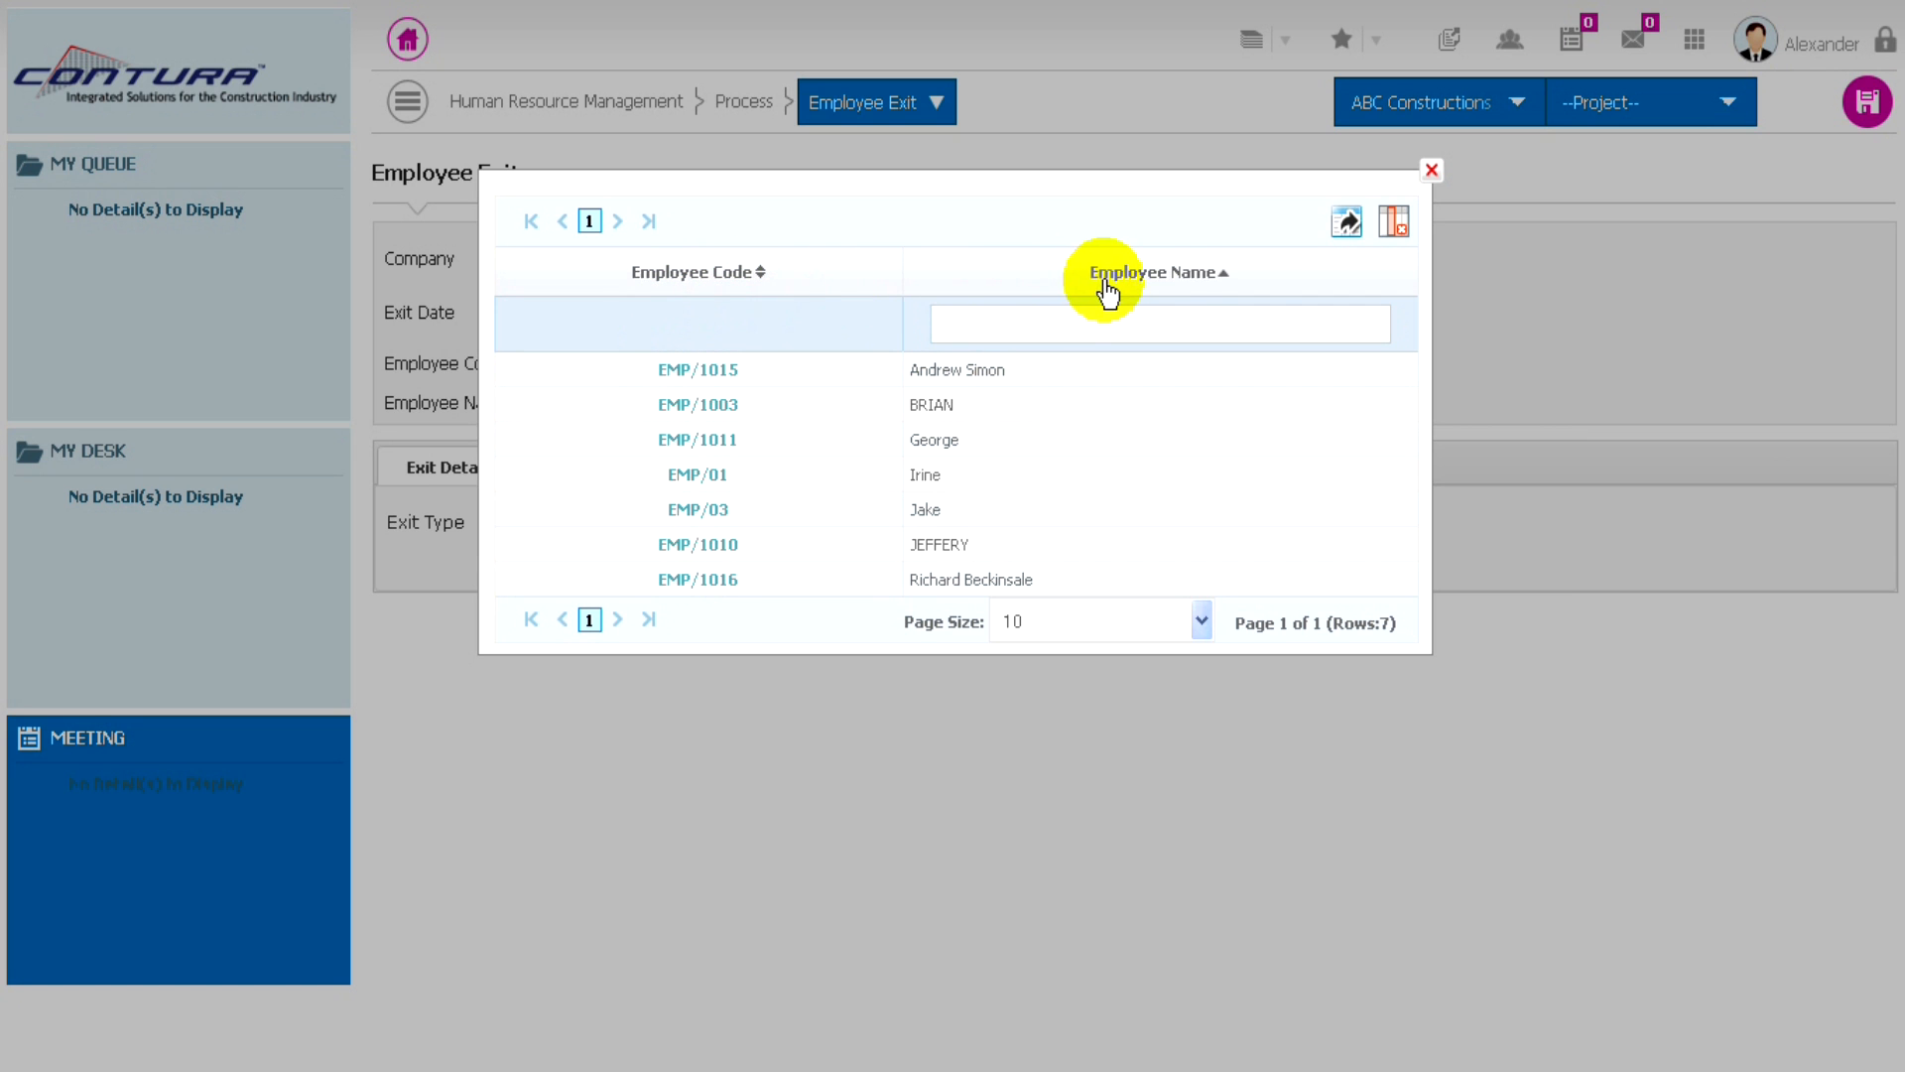
{"action": "left_click", "coordinate": [955, 319]}
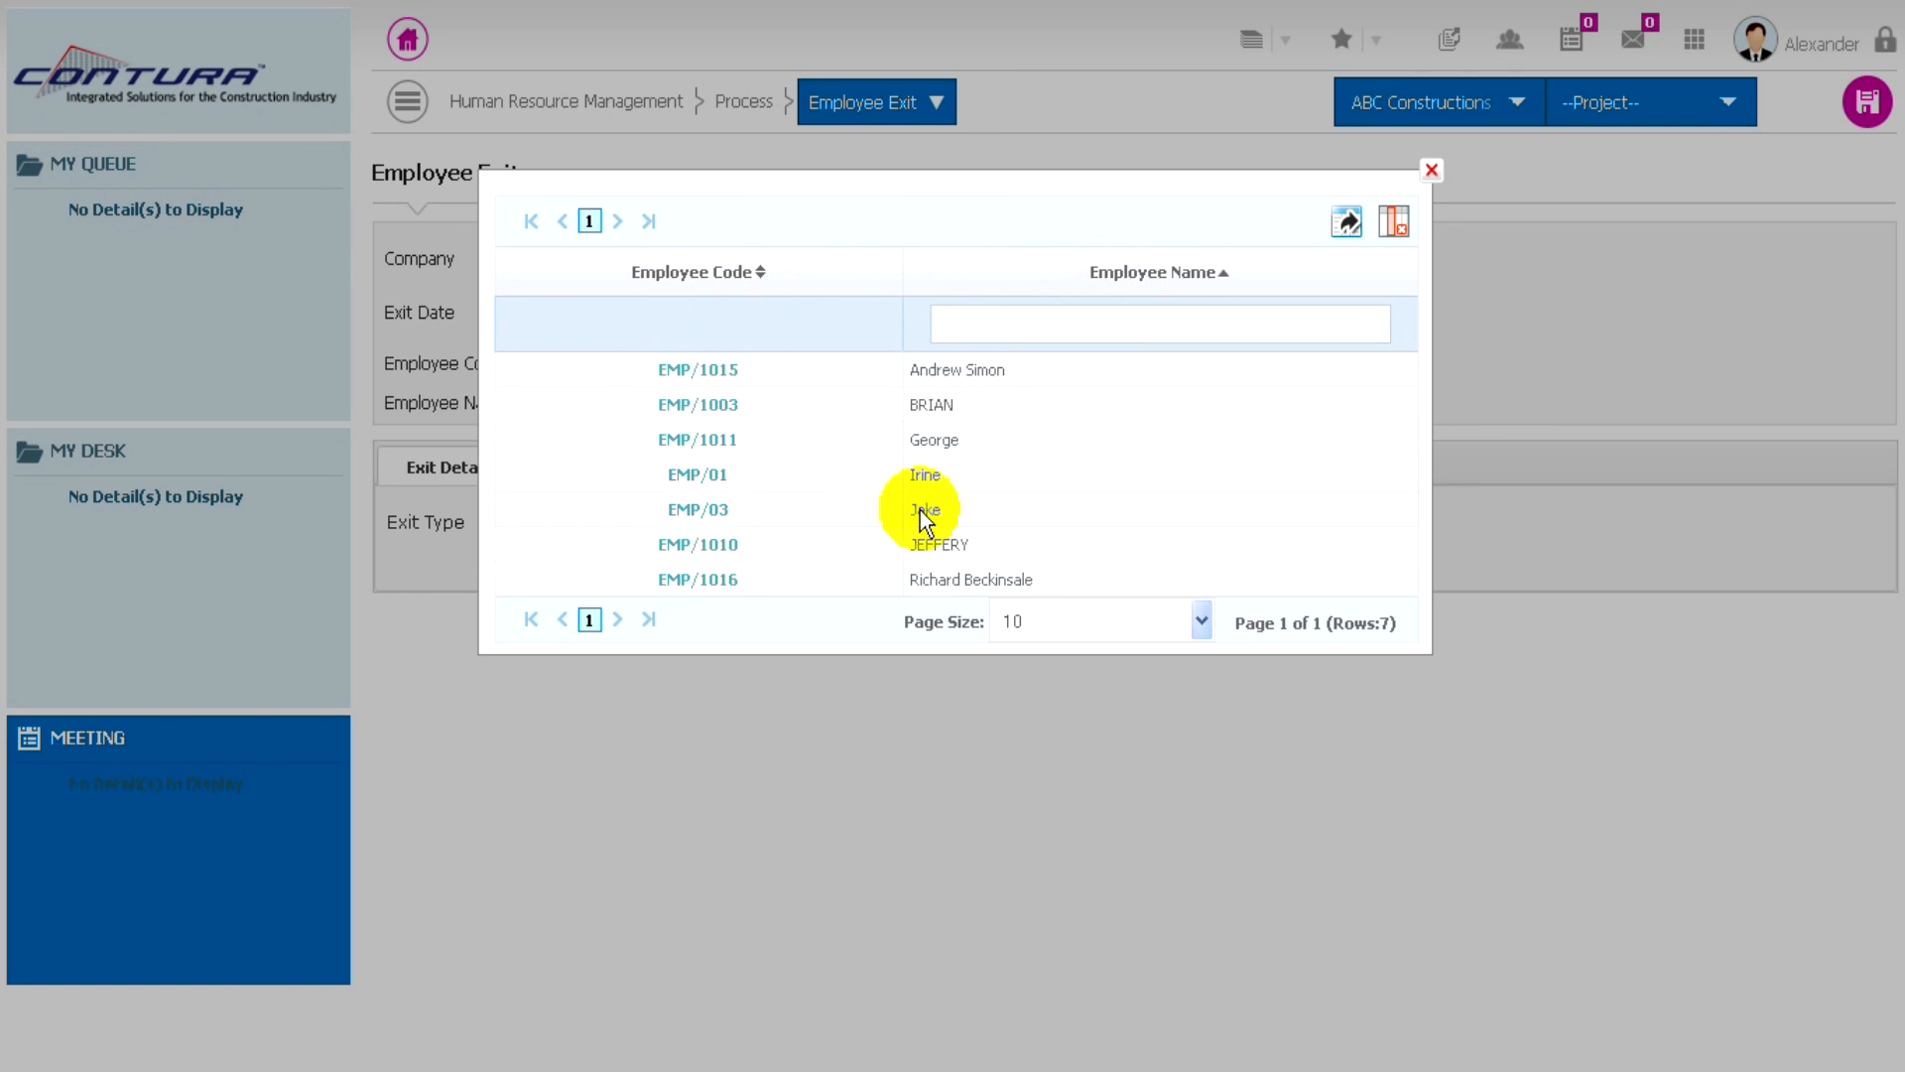
{"action": "left_click", "coordinate": [689, 476]}
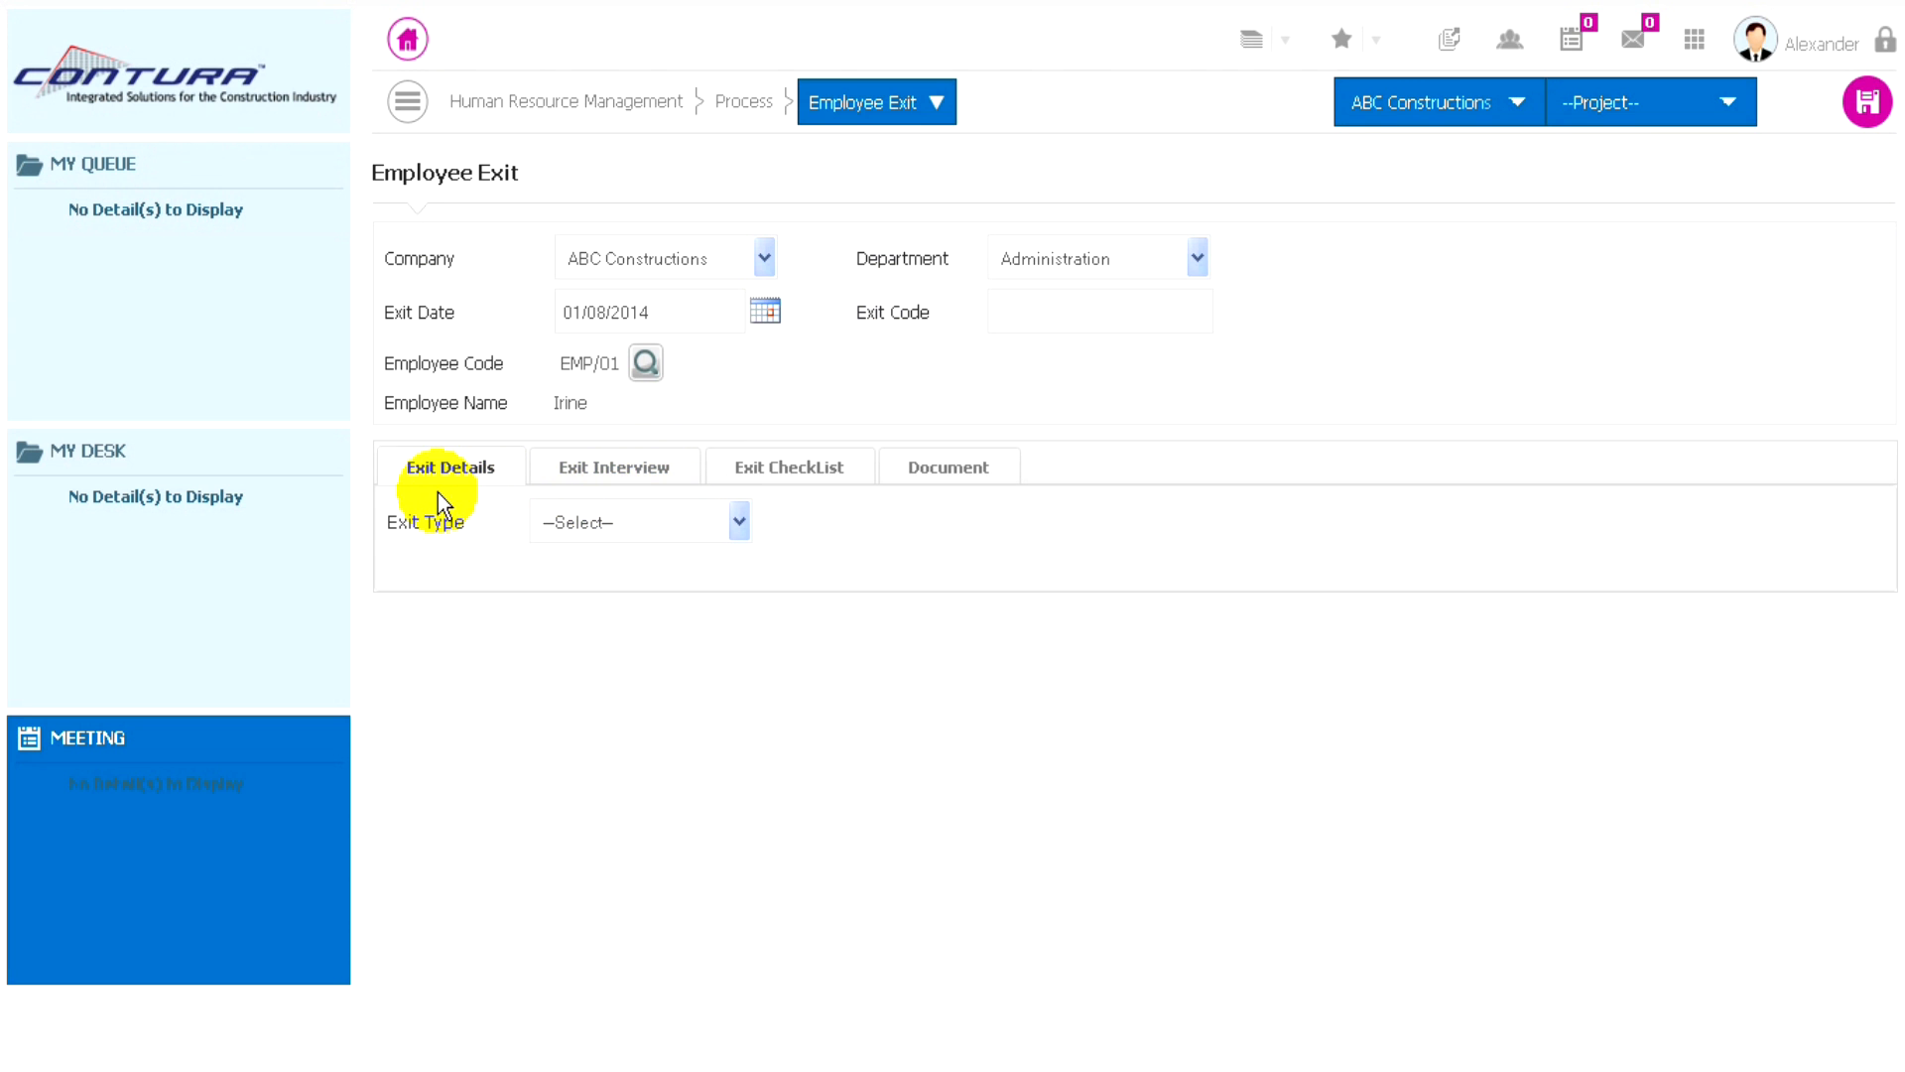
- Set the exit type to Resignation, dated 01/08/2014, with a notice period of 30 days
{"action": "left_click", "coordinate": [691, 522]}
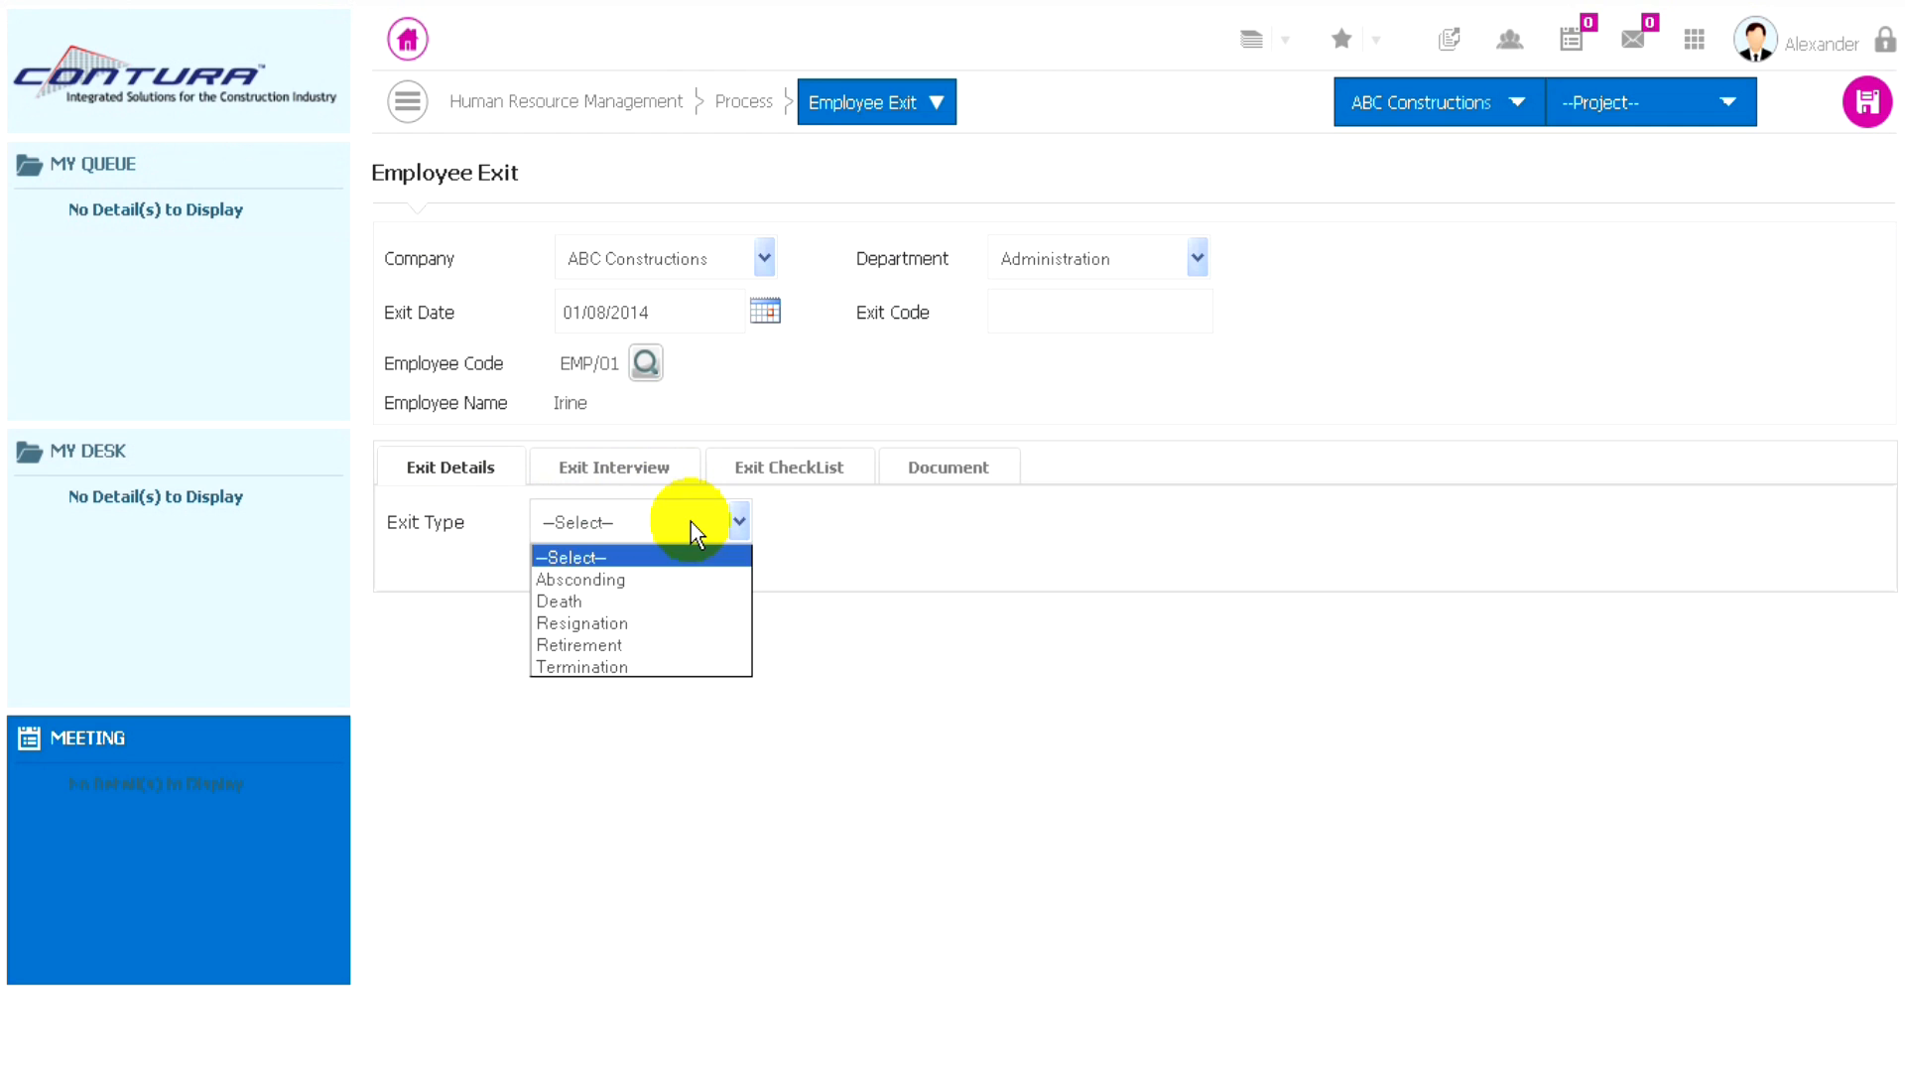
{"action": "left_click", "coordinate": [595, 623]}
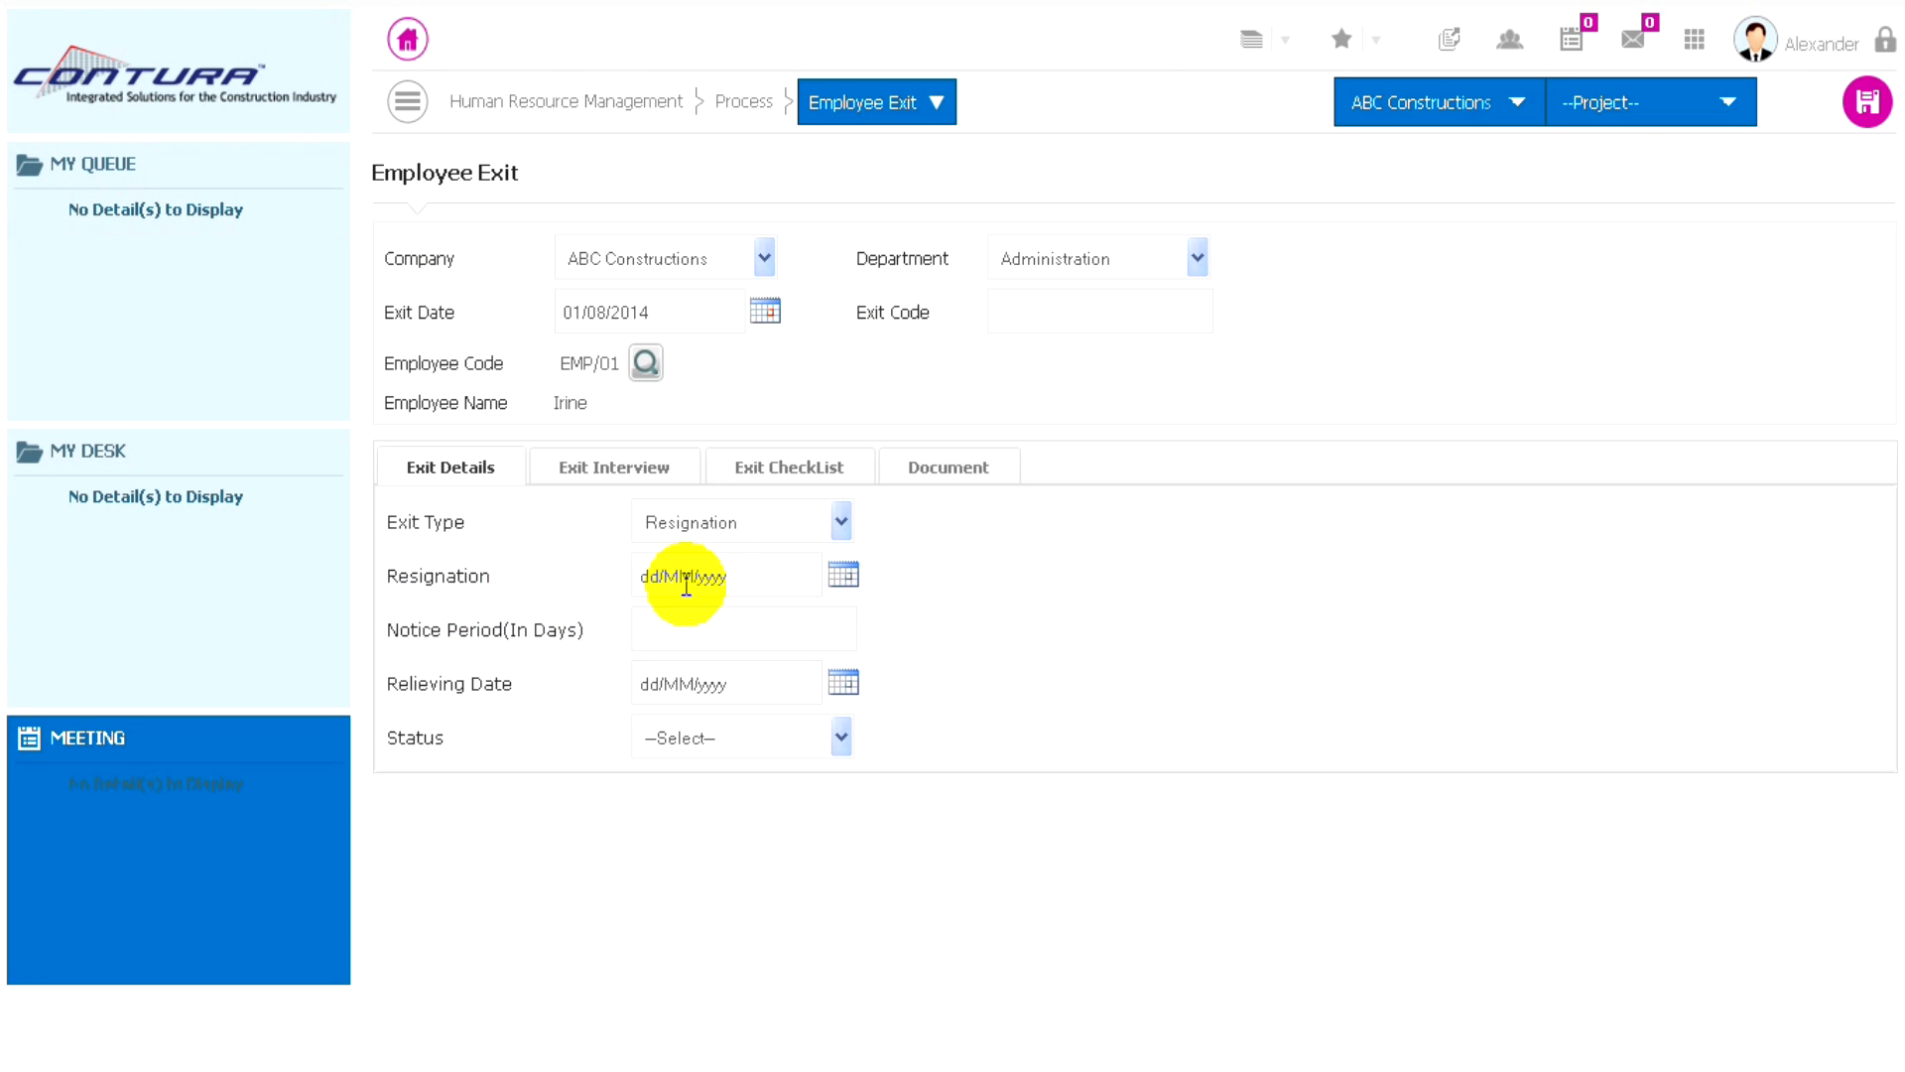
{"action": "left_click", "coordinate": [846, 582]}
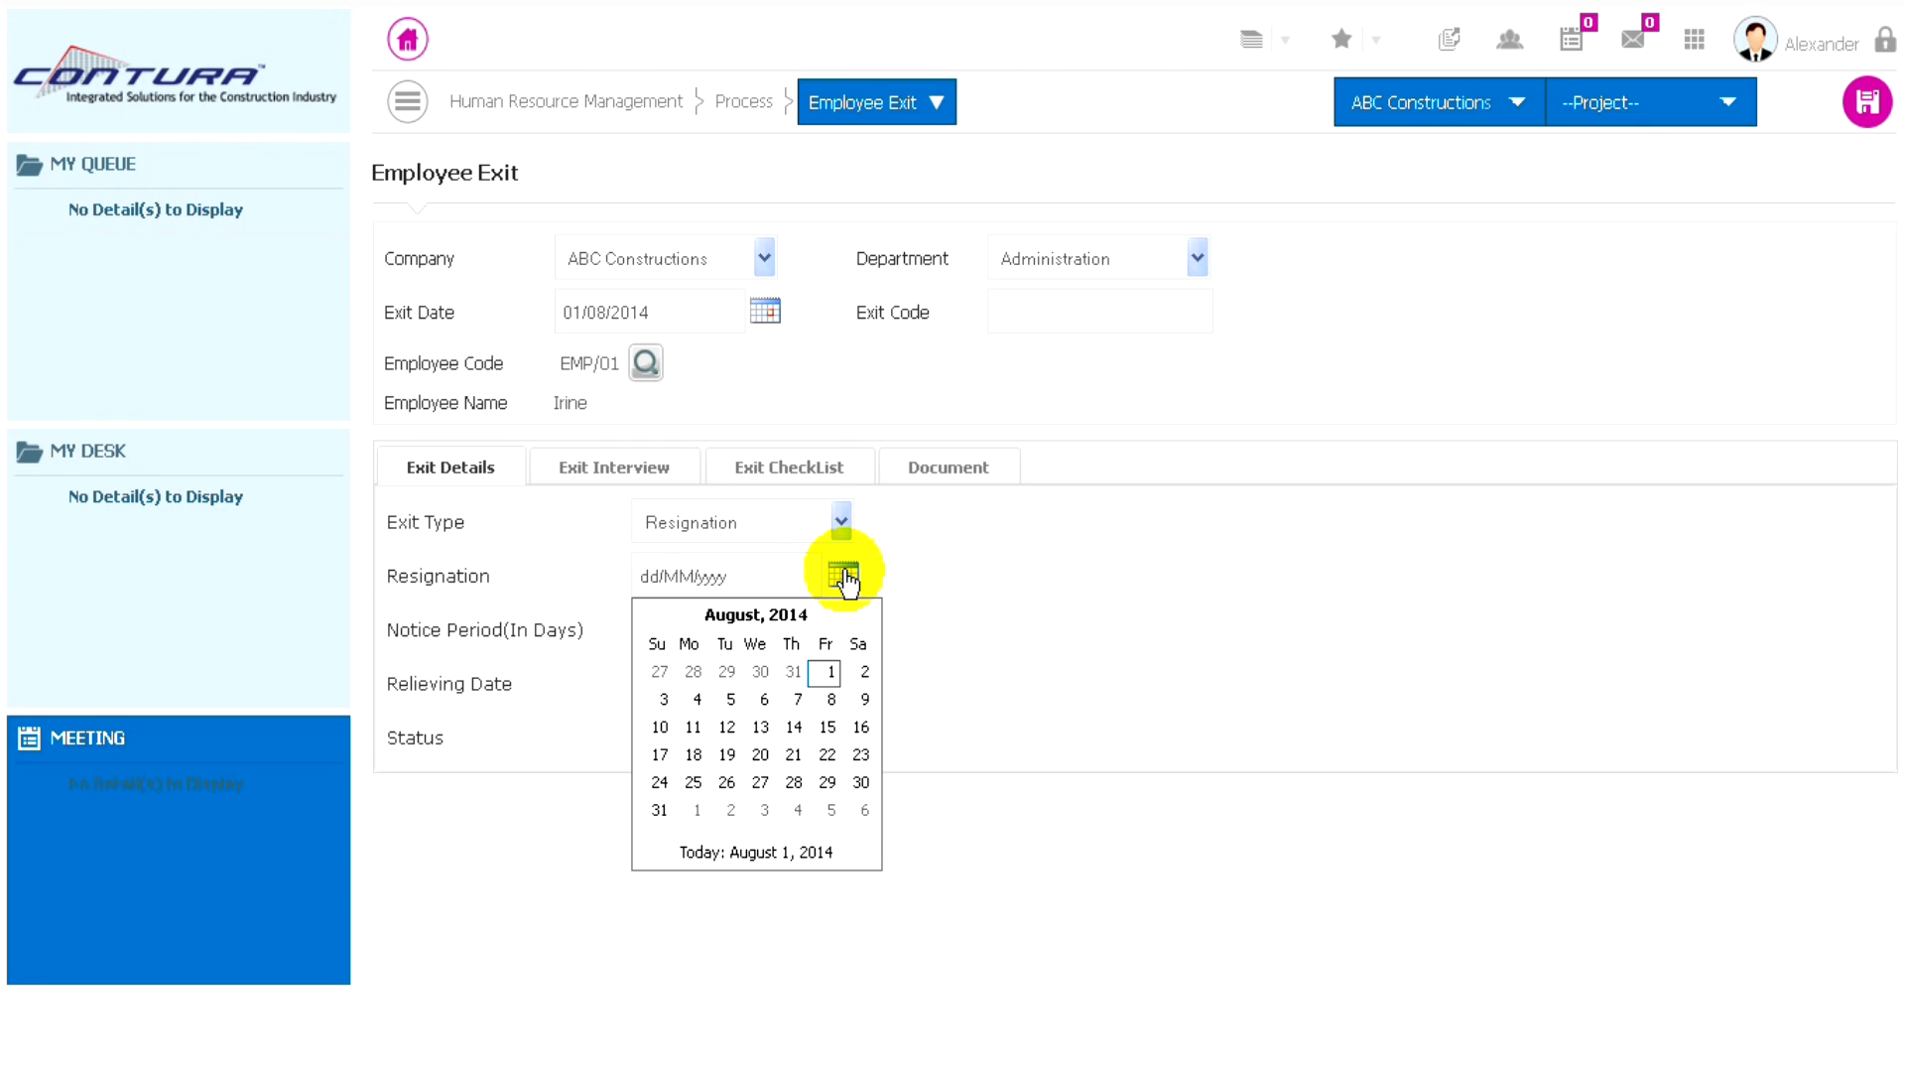
{"action": "left_click", "coordinate": [831, 679]}
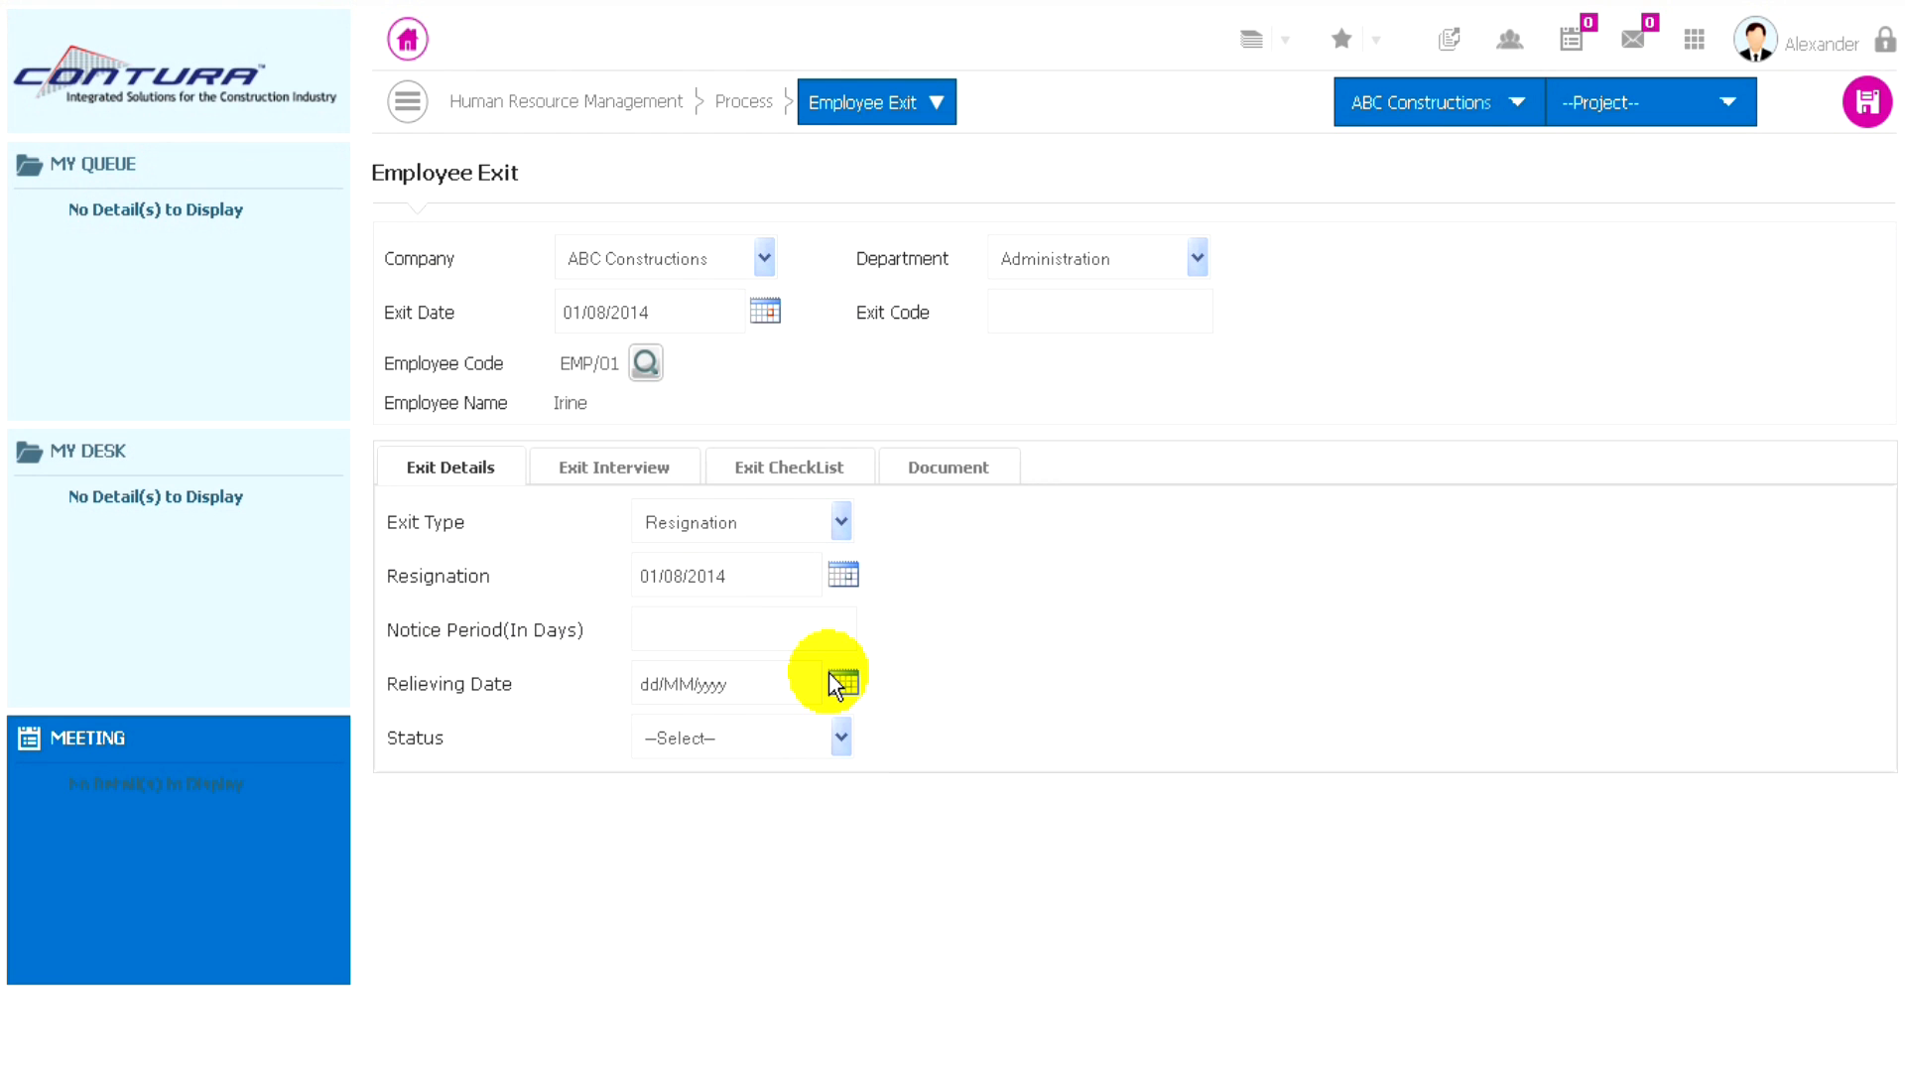
{"action": "left_click", "coordinate": [668, 628]}
{"action": "type", "text": "30"}
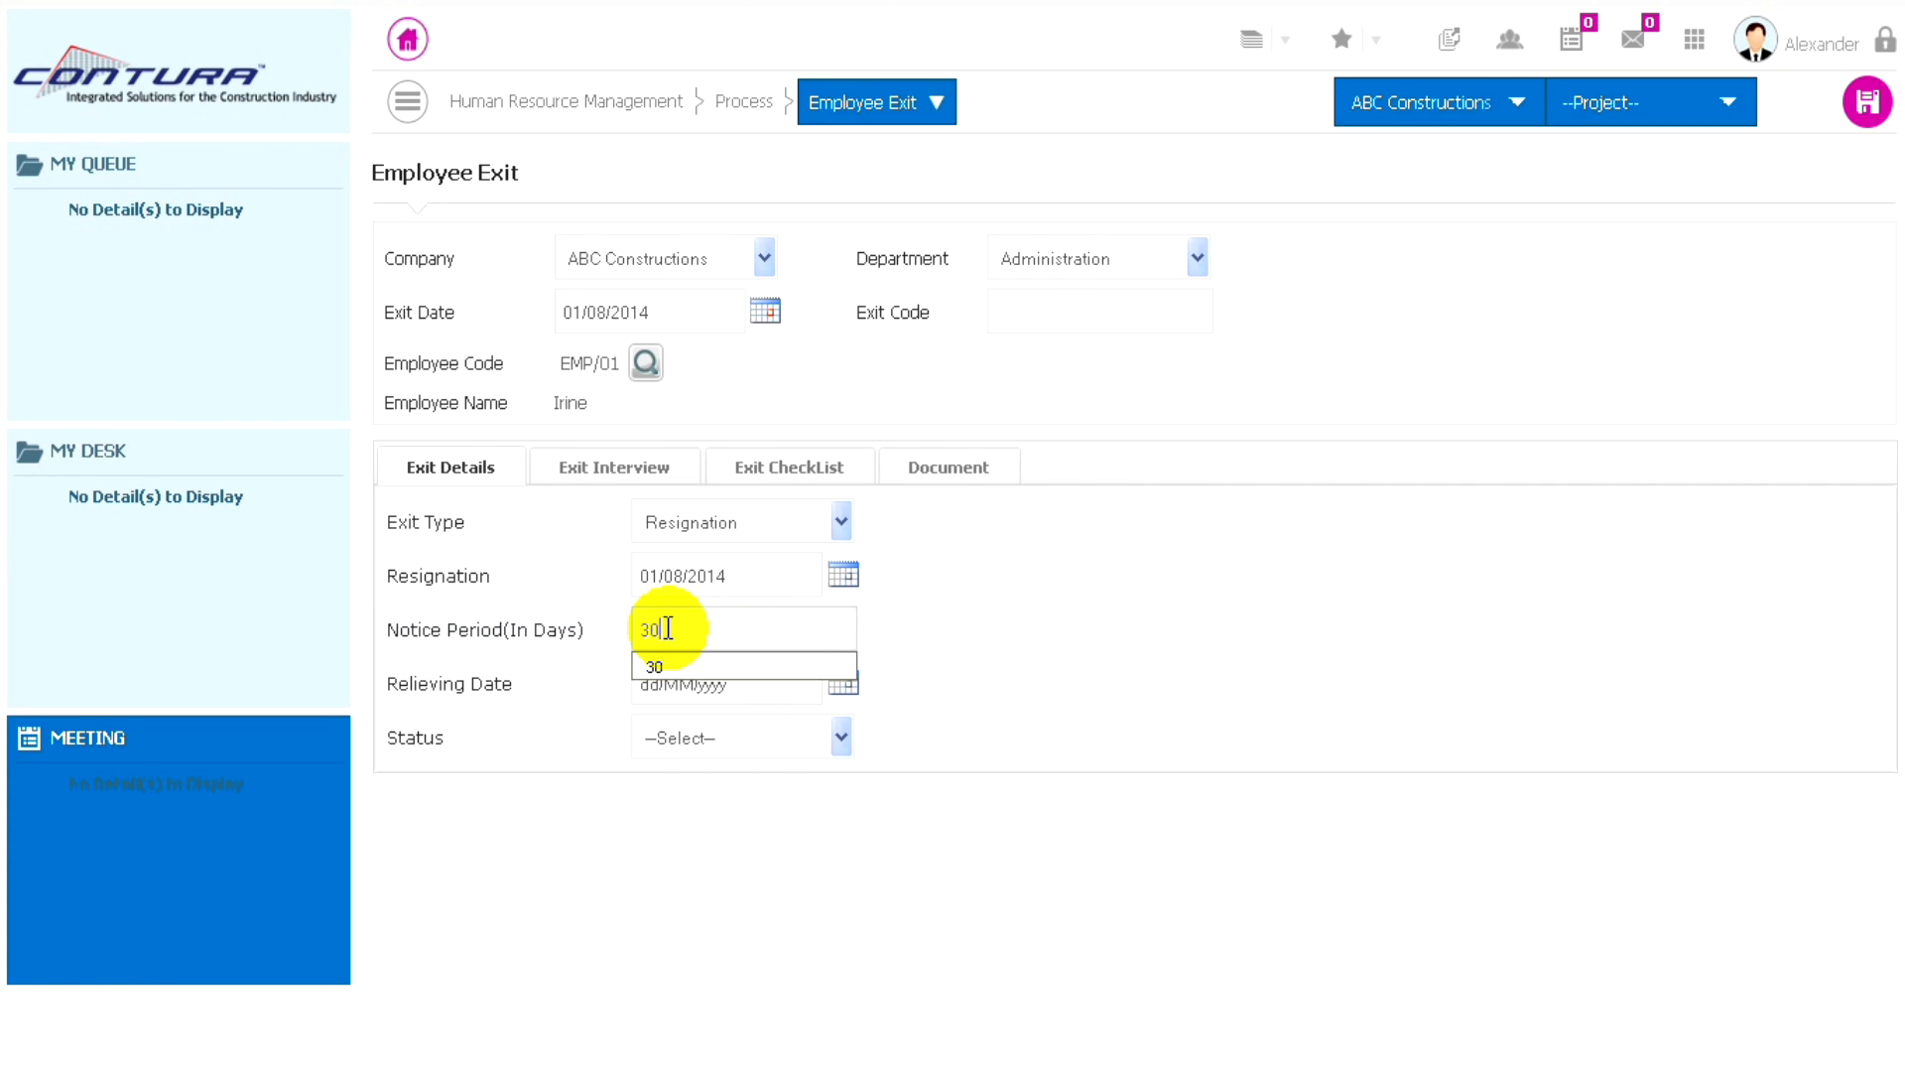
{"action": "left_click", "coordinate": [888, 623]}
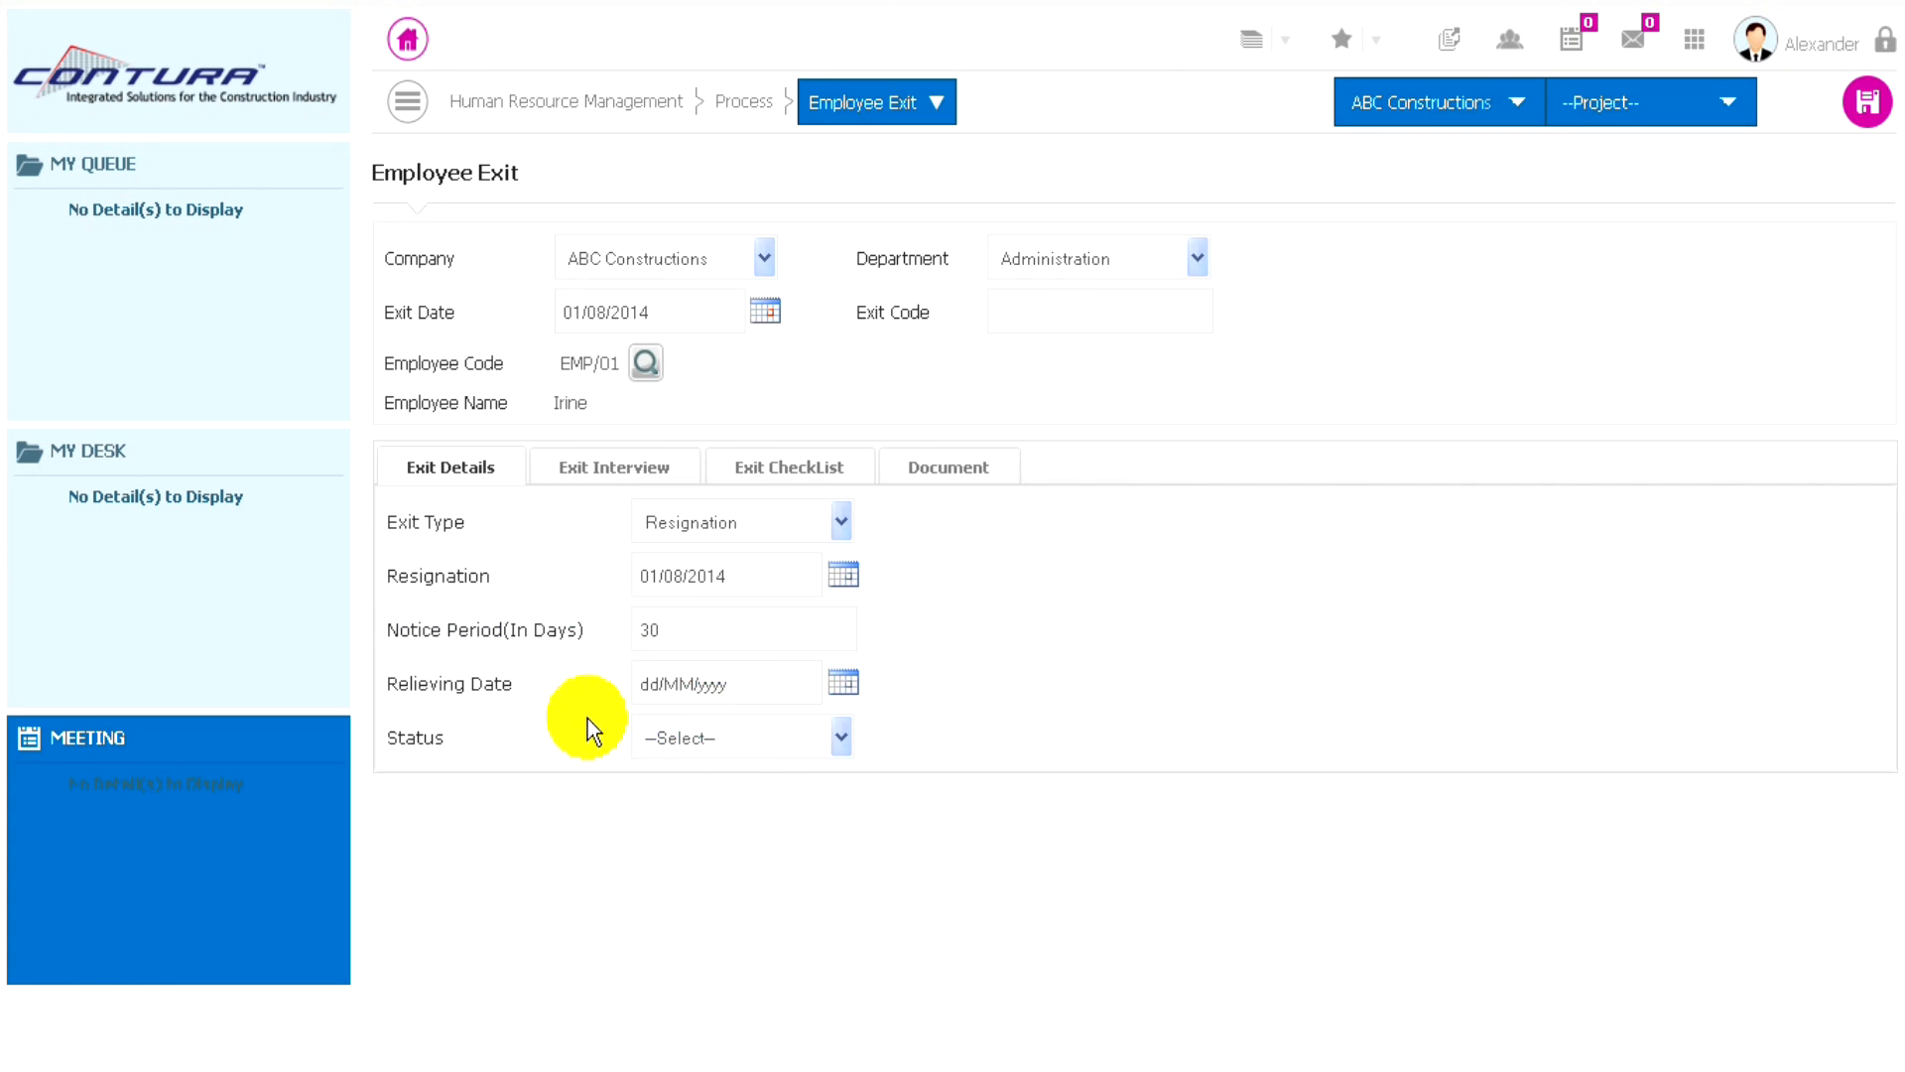
- Set the relieving date to 01/09/2014 and the resignation status to Accepted
{"action": "left_click", "coordinate": [841, 685]}
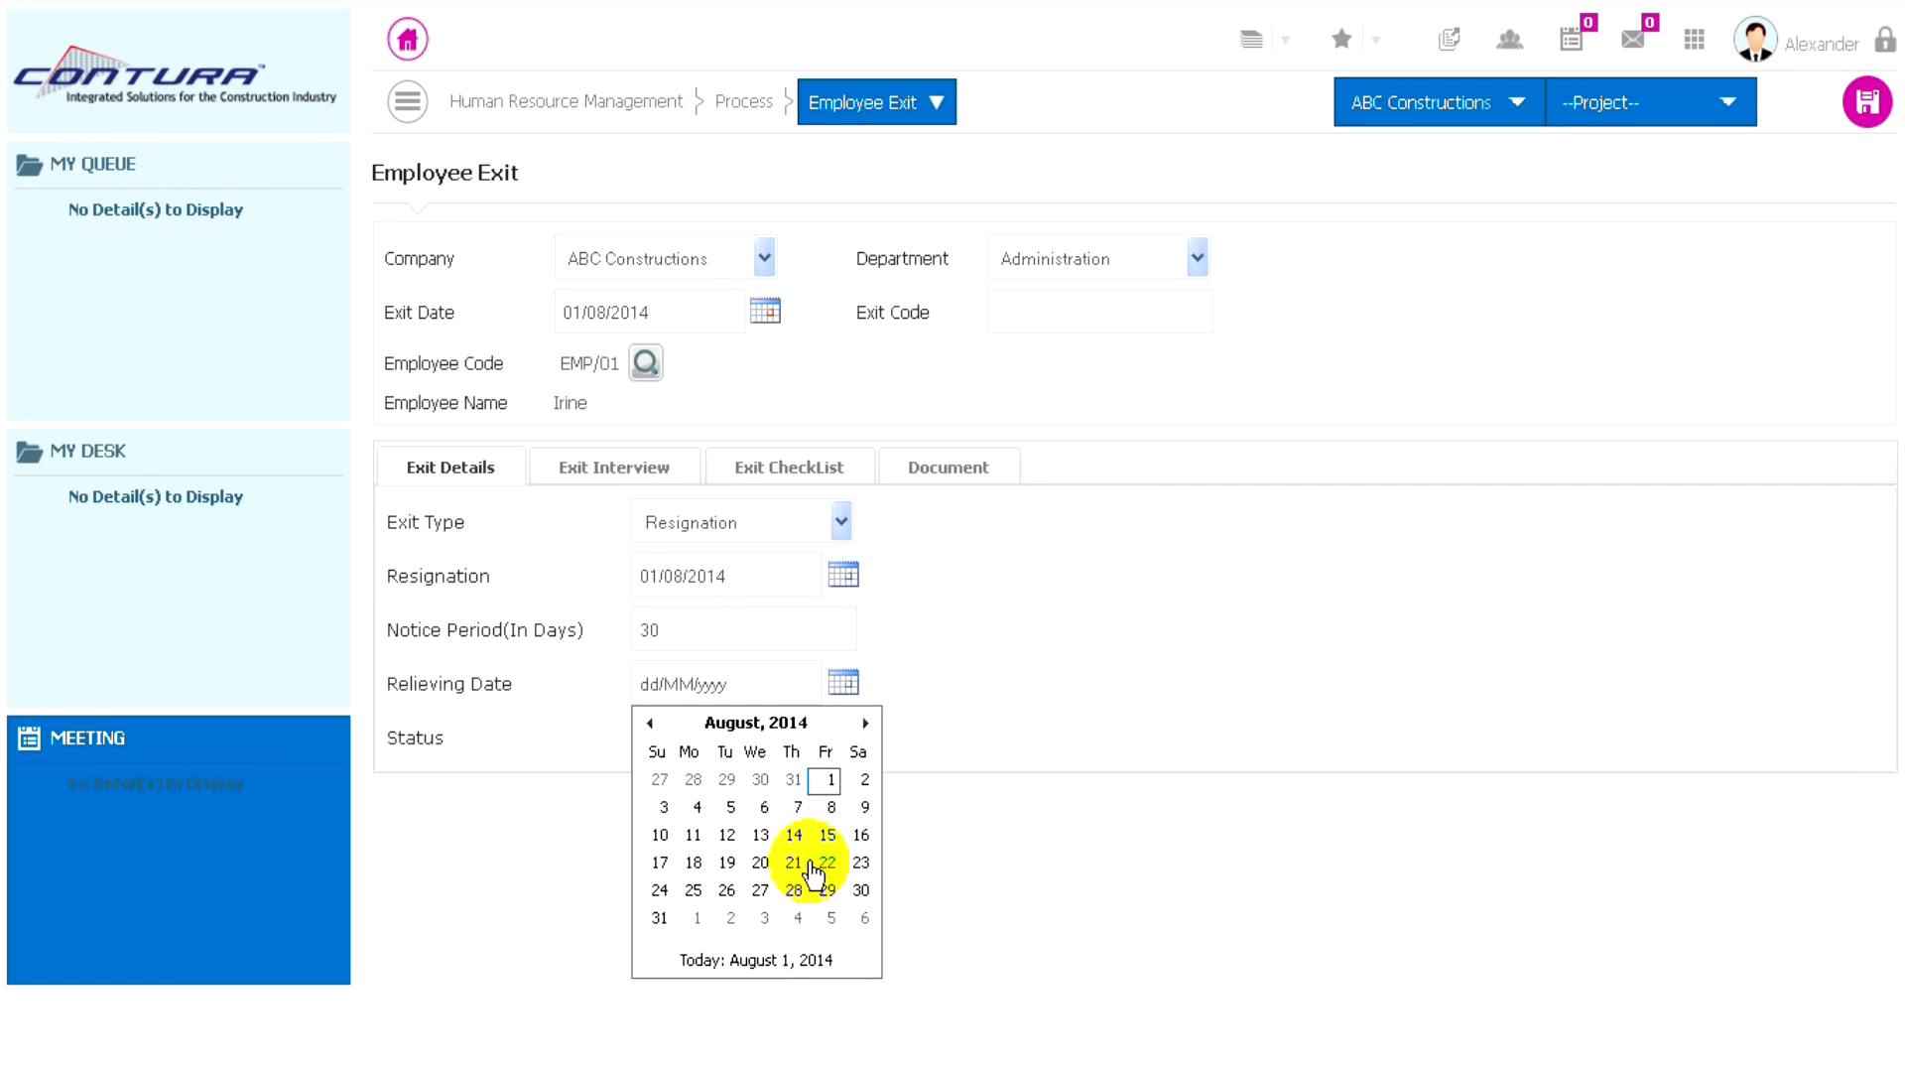
{"action": "left_click", "coordinate": [696, 918]}
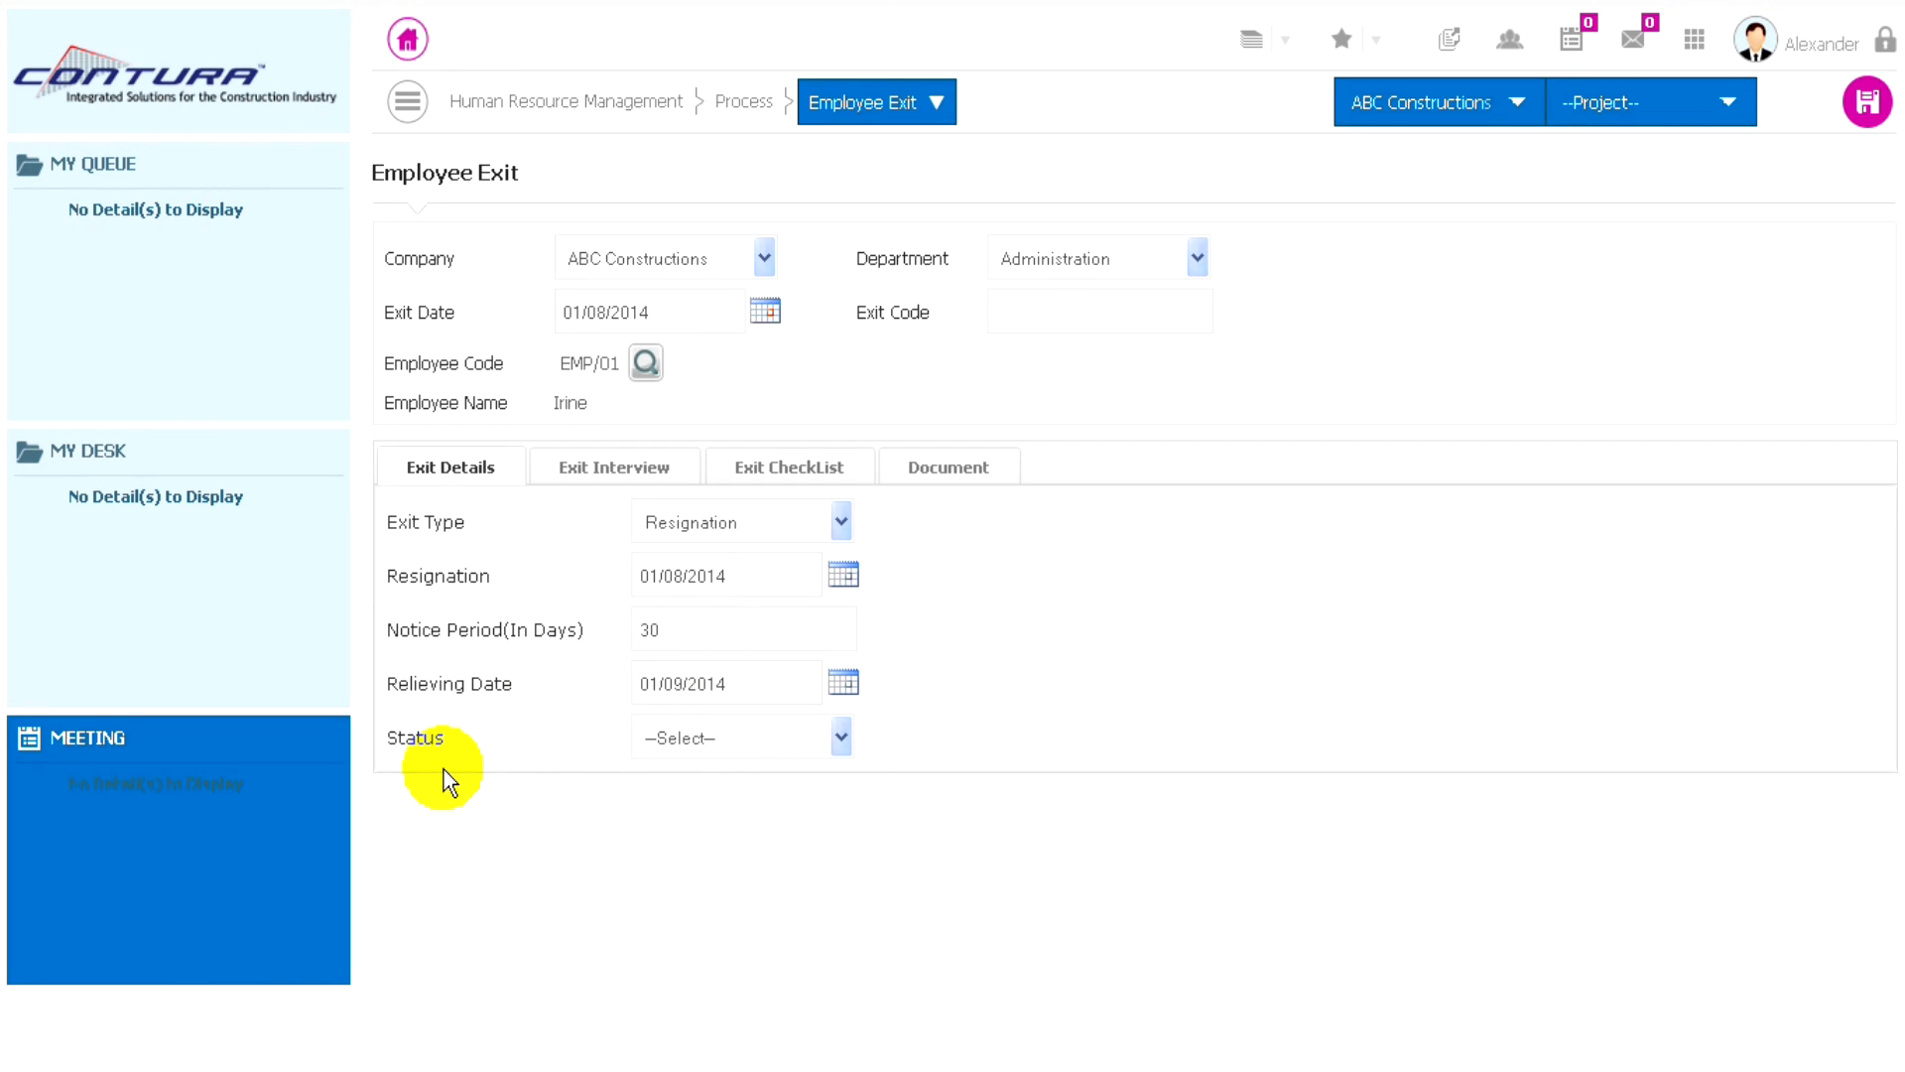
{"action": "left_click", "coordinate": [740, 741]}
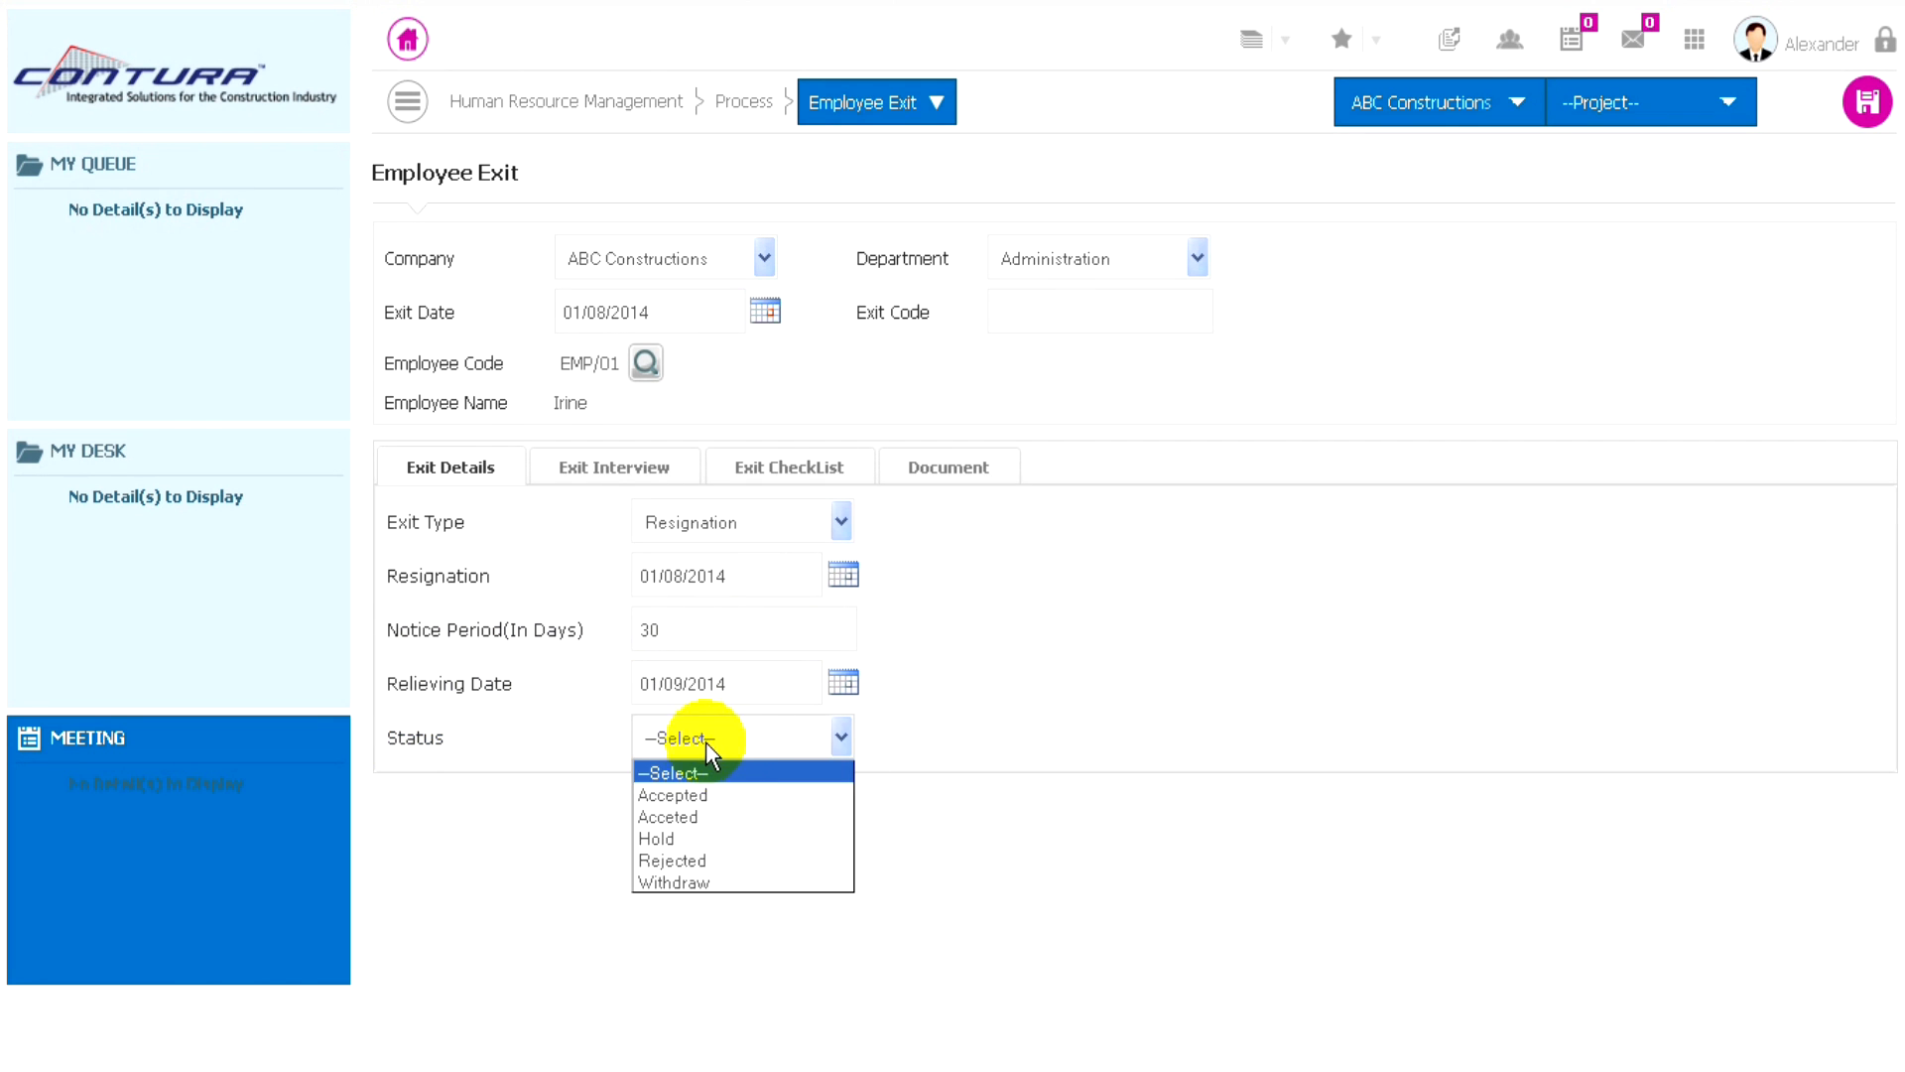
{"action": "left_click", "coordinate": [681, 795]}
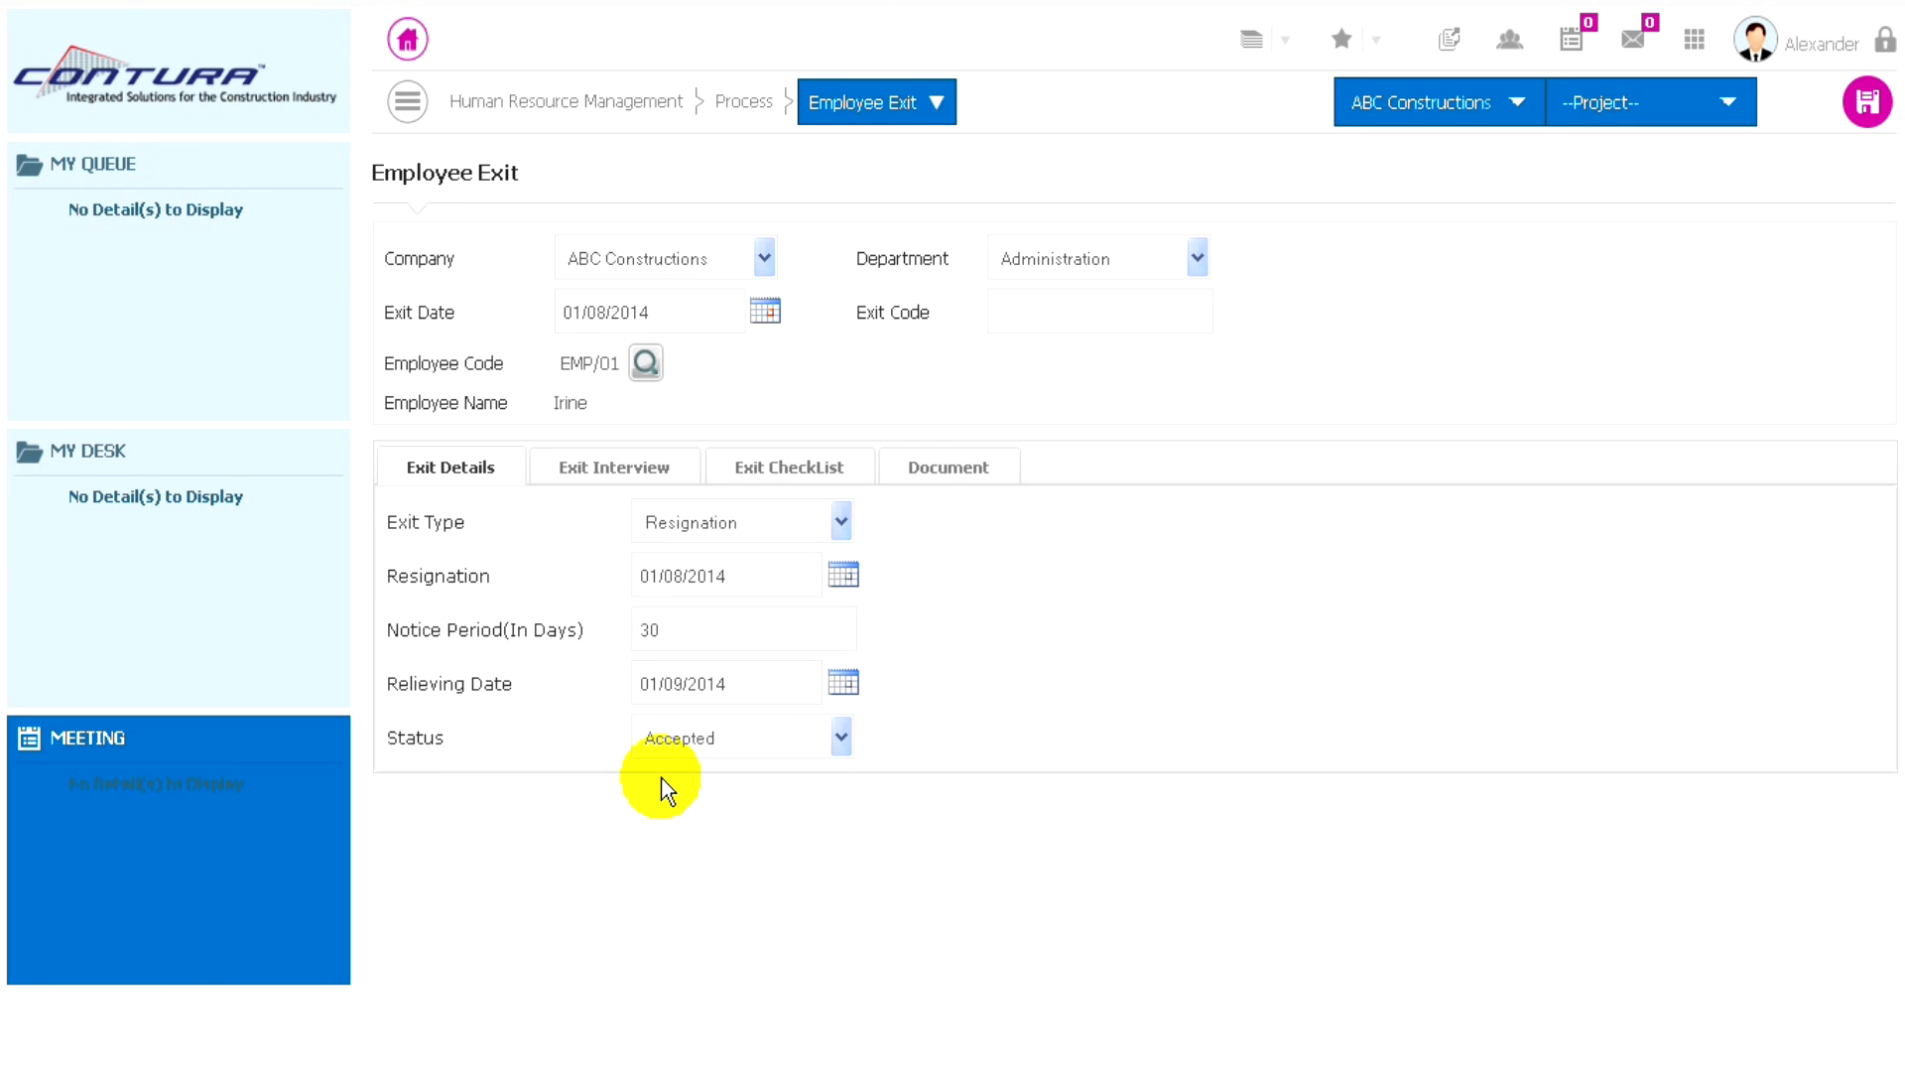
- Record the exit interview with the date 01/08/2014 and the employee feedback "Good"
{"action": "left_click", "coordinate": [621, 474]}
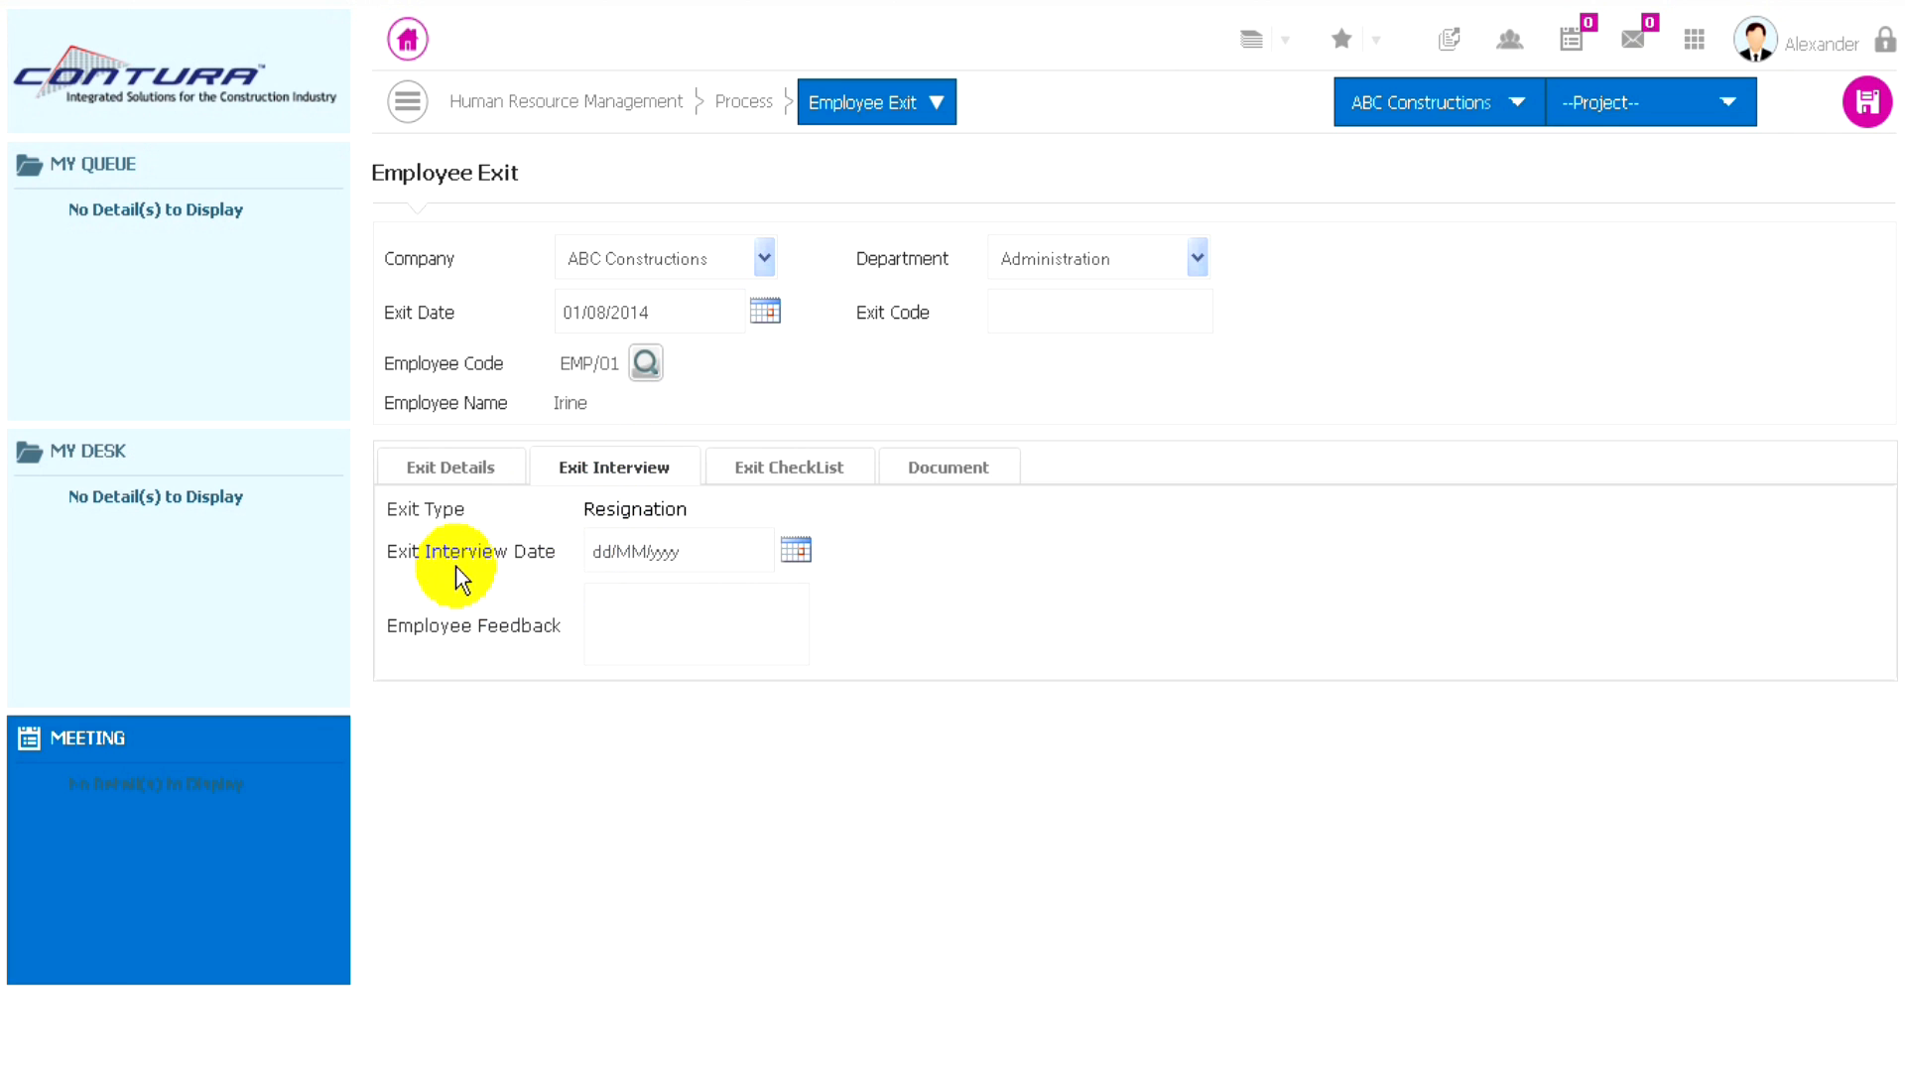
{"action": "left_click", "coordinate": [796, 553]}
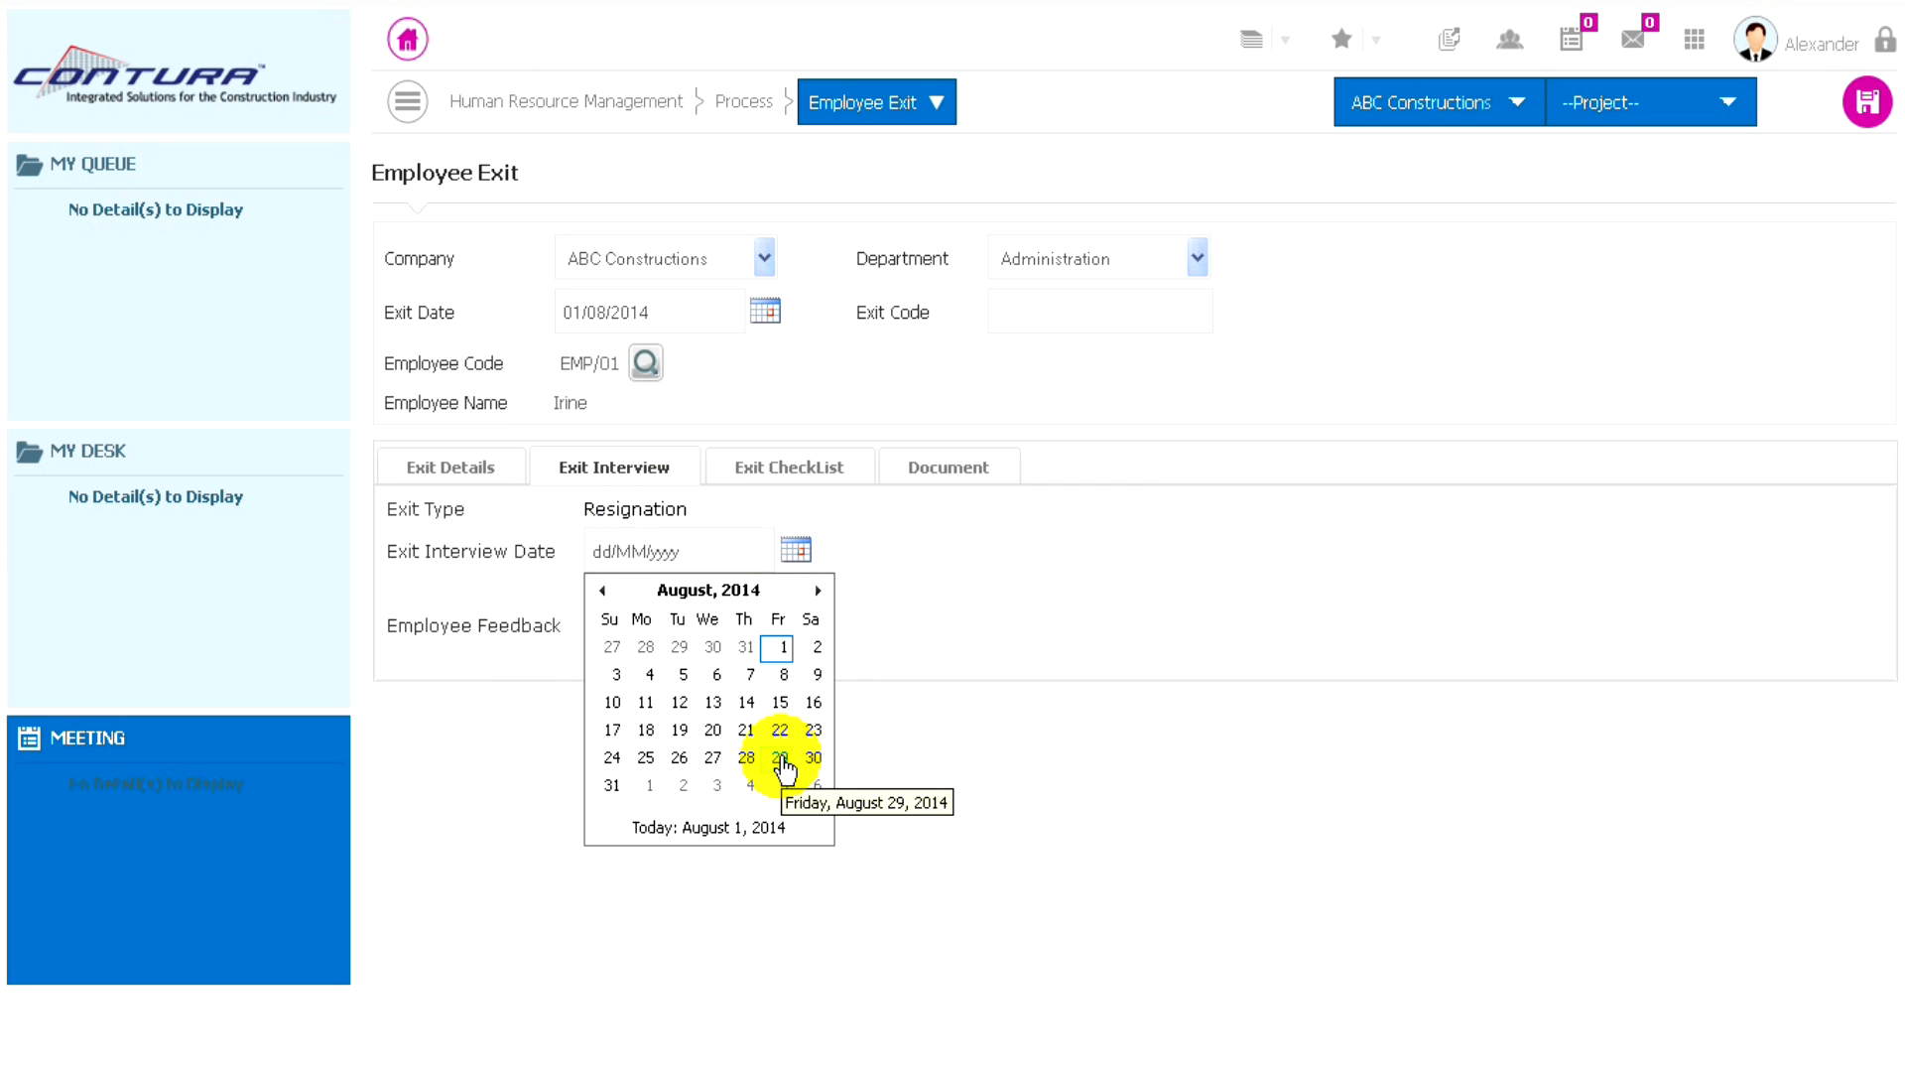
{"action": "left_click", "coordinate": [783, 651]}
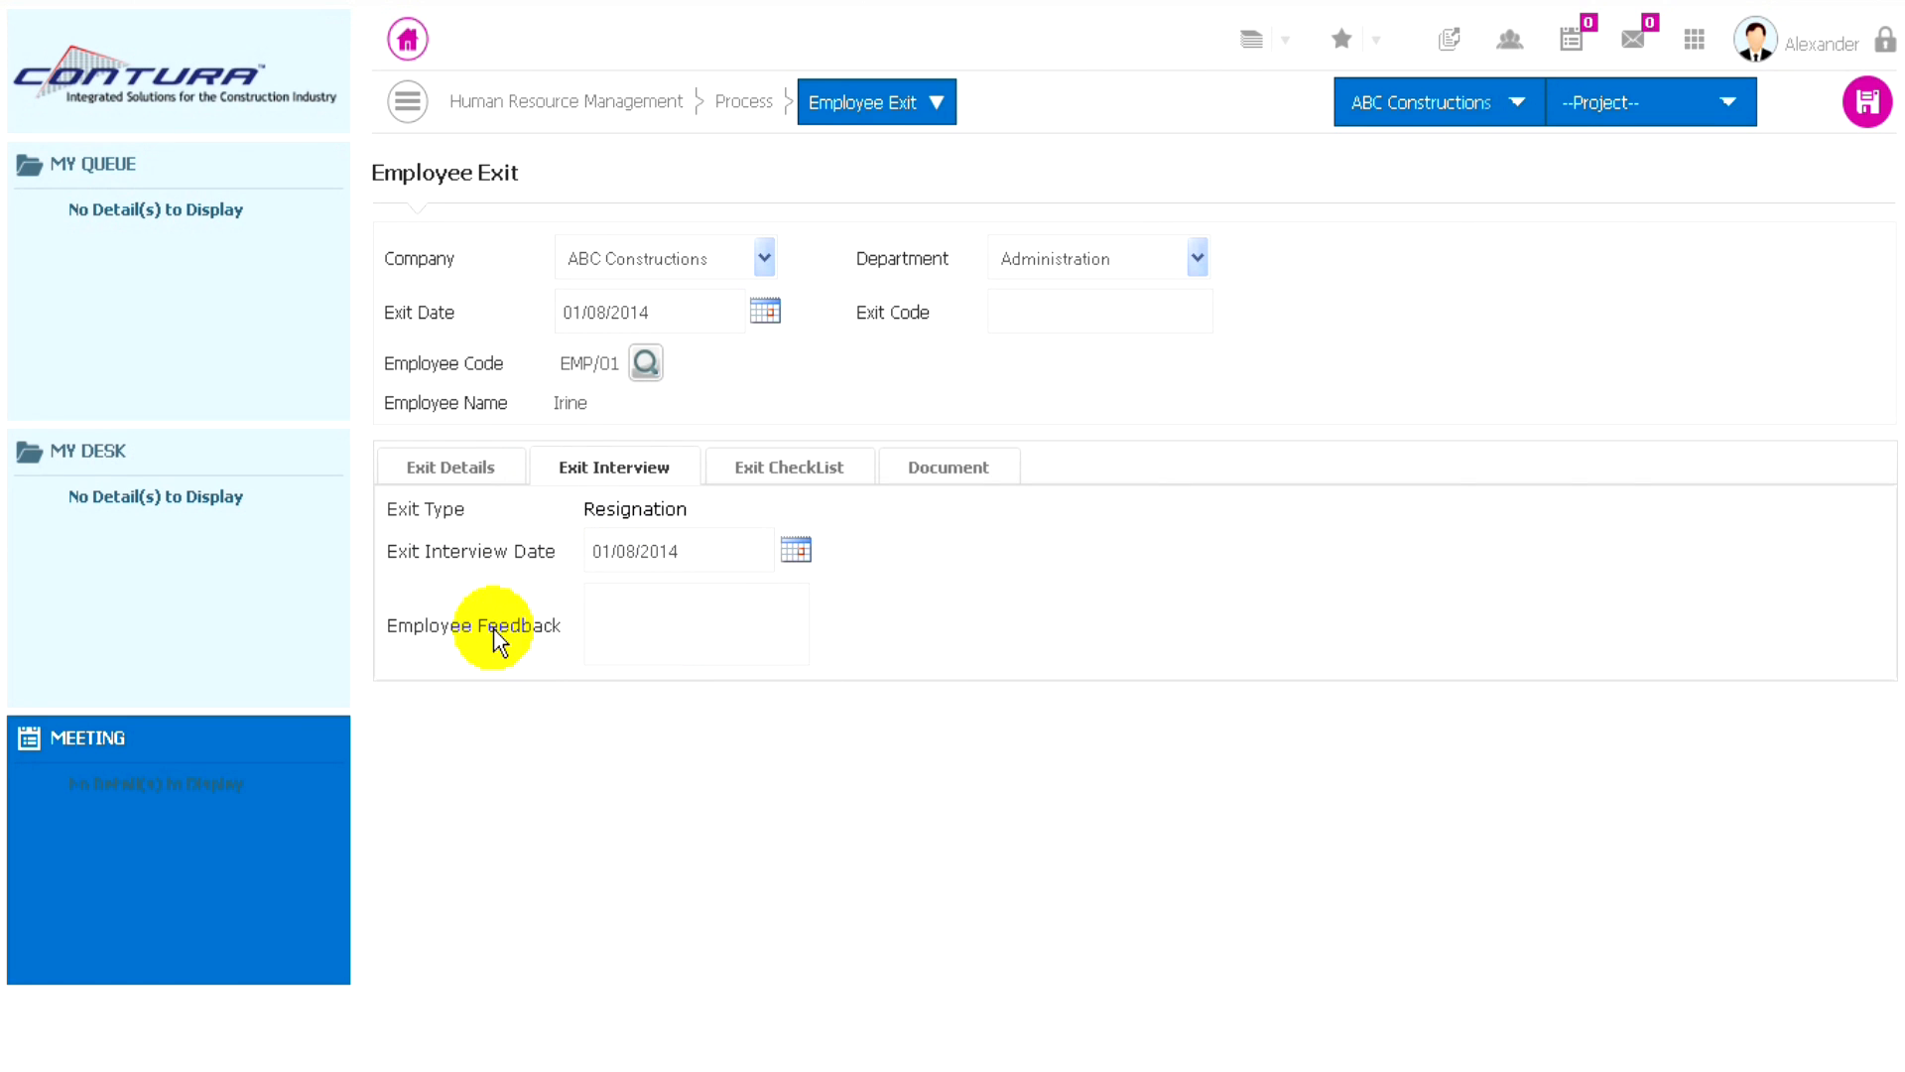
{"action": "left_click", "coordinate": [626, 623]}
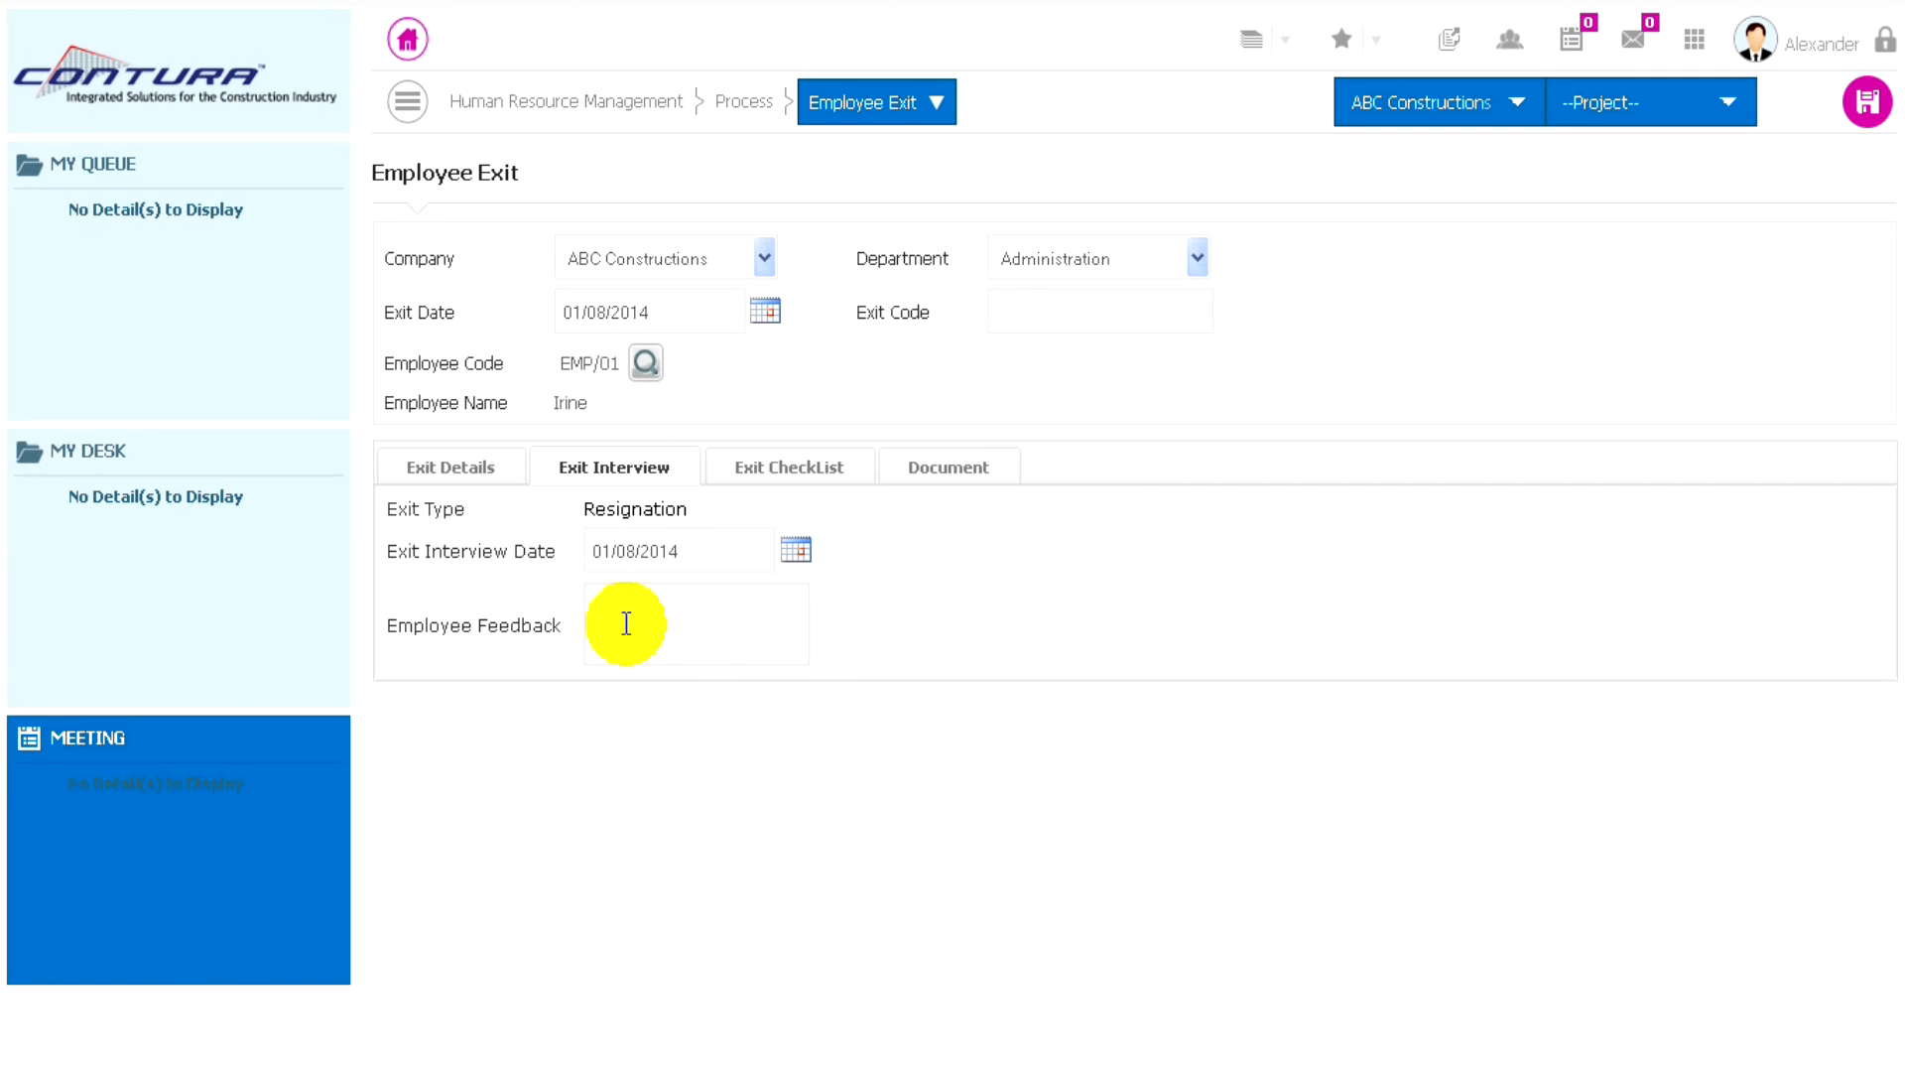
{"action": "type", "text": "Good"}
- Add Relieving Letter and Experience Letter to the exit checklist as completed on 01/08/2014, then save the exit record without documents
{"action": "left_click", "coordinate": [788, 474]}
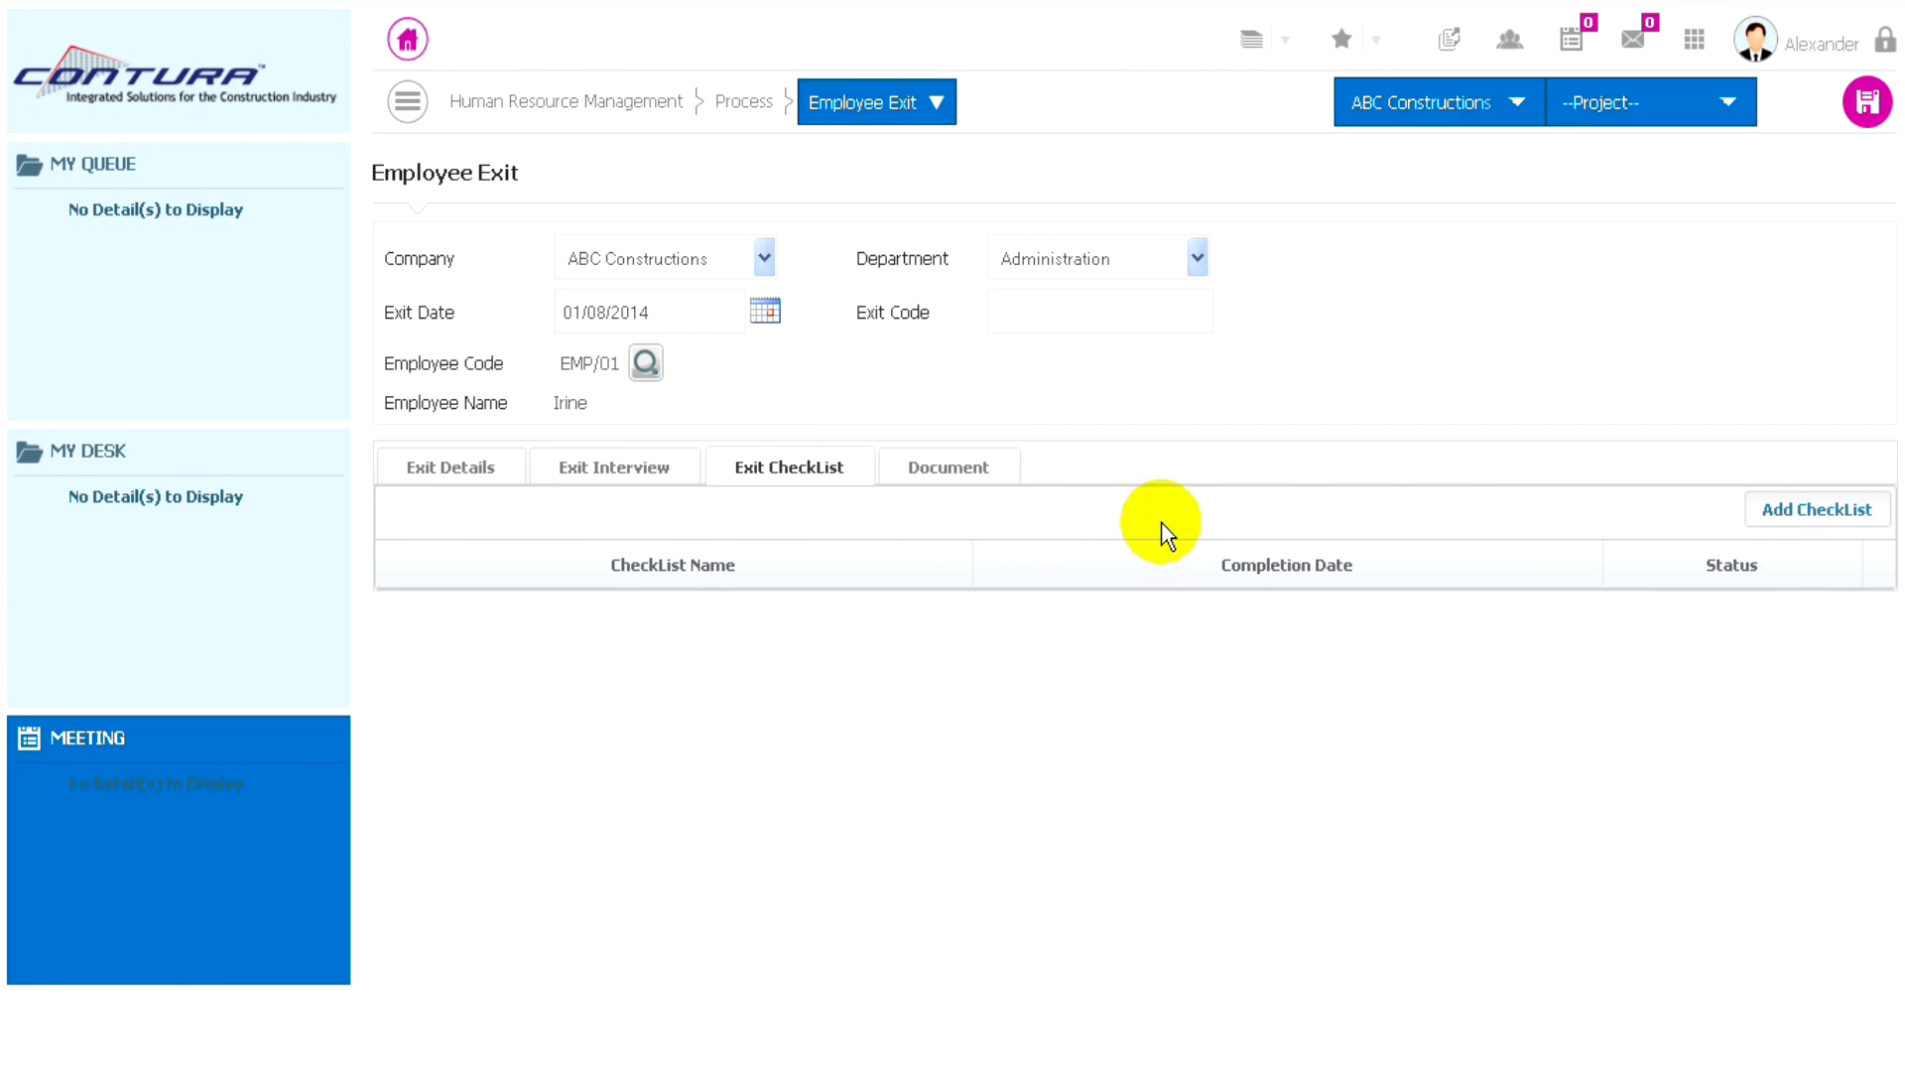
{"action": "left_click", "coordinate": [1804, 515]}
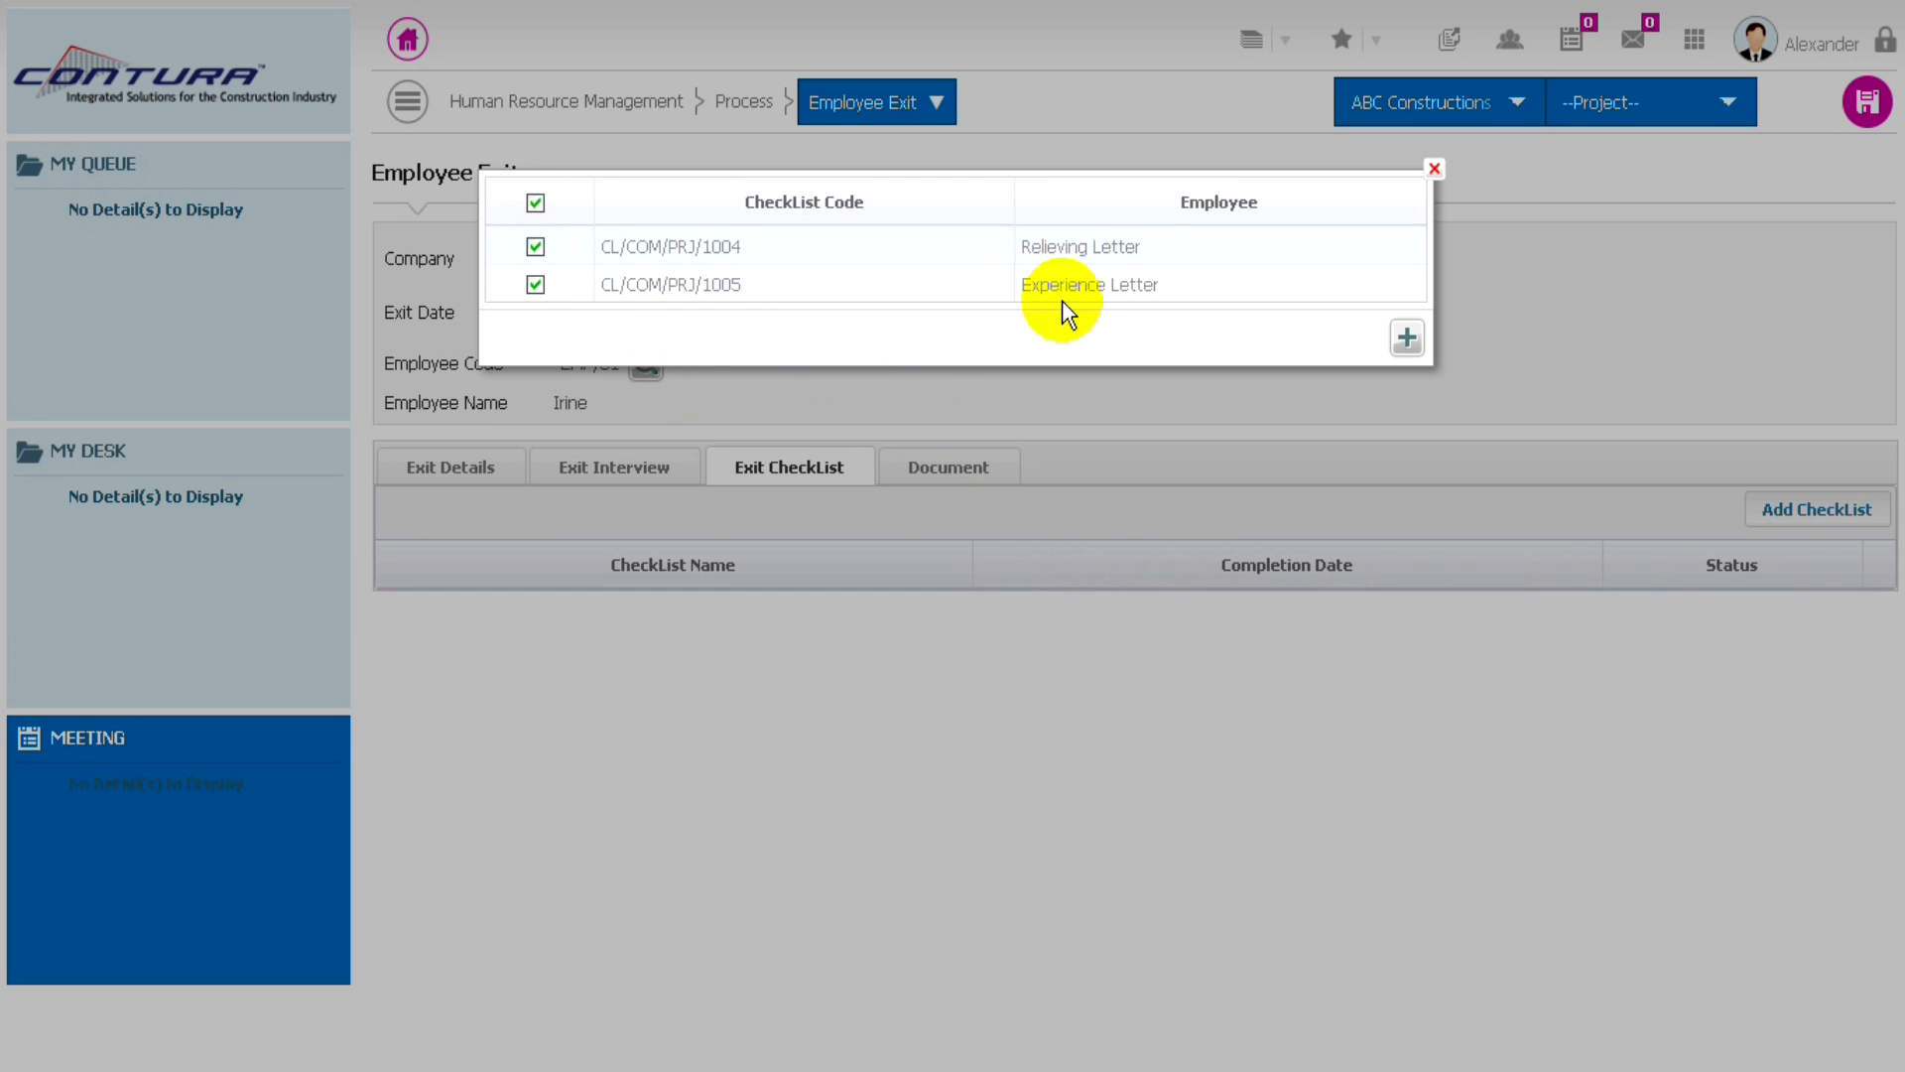
{"action": "left_click", "coordinate": [1408, 338]}
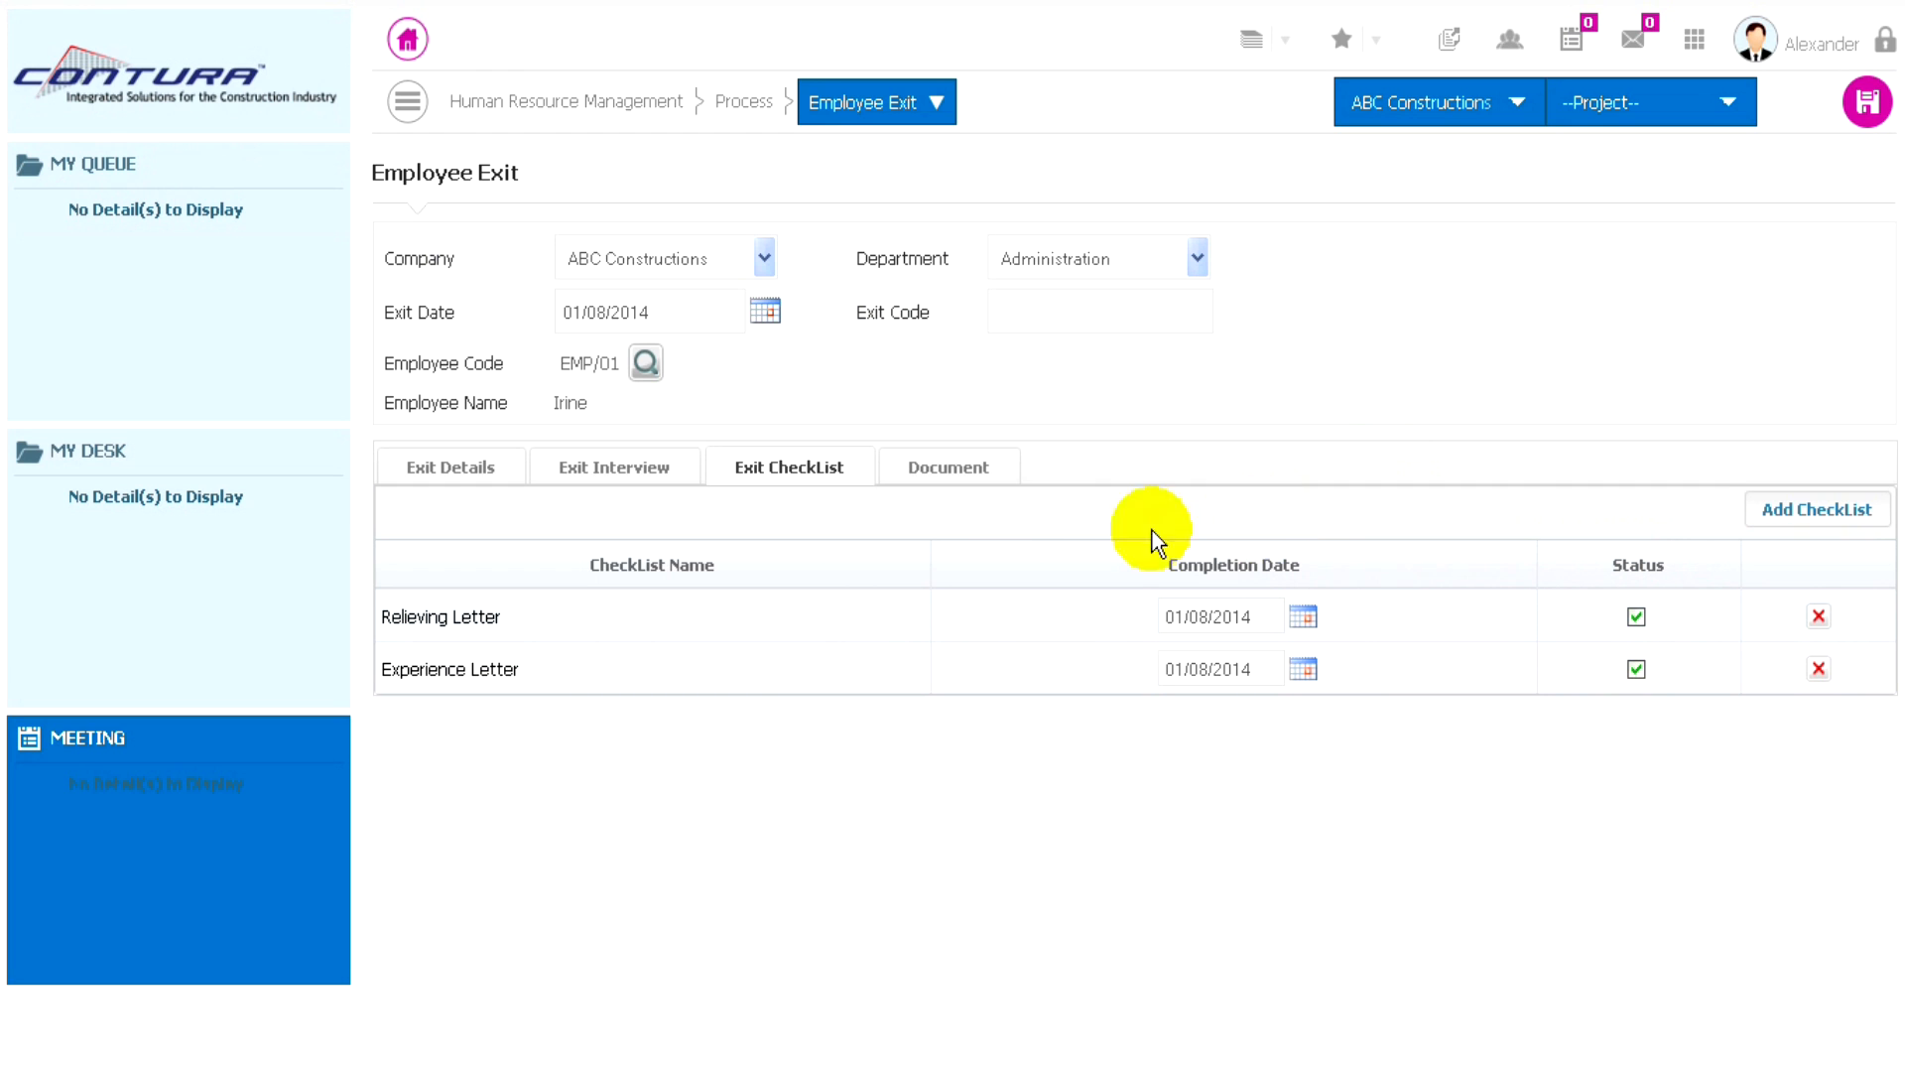
{"action": "left_click", "coordinate": [953, 475]}
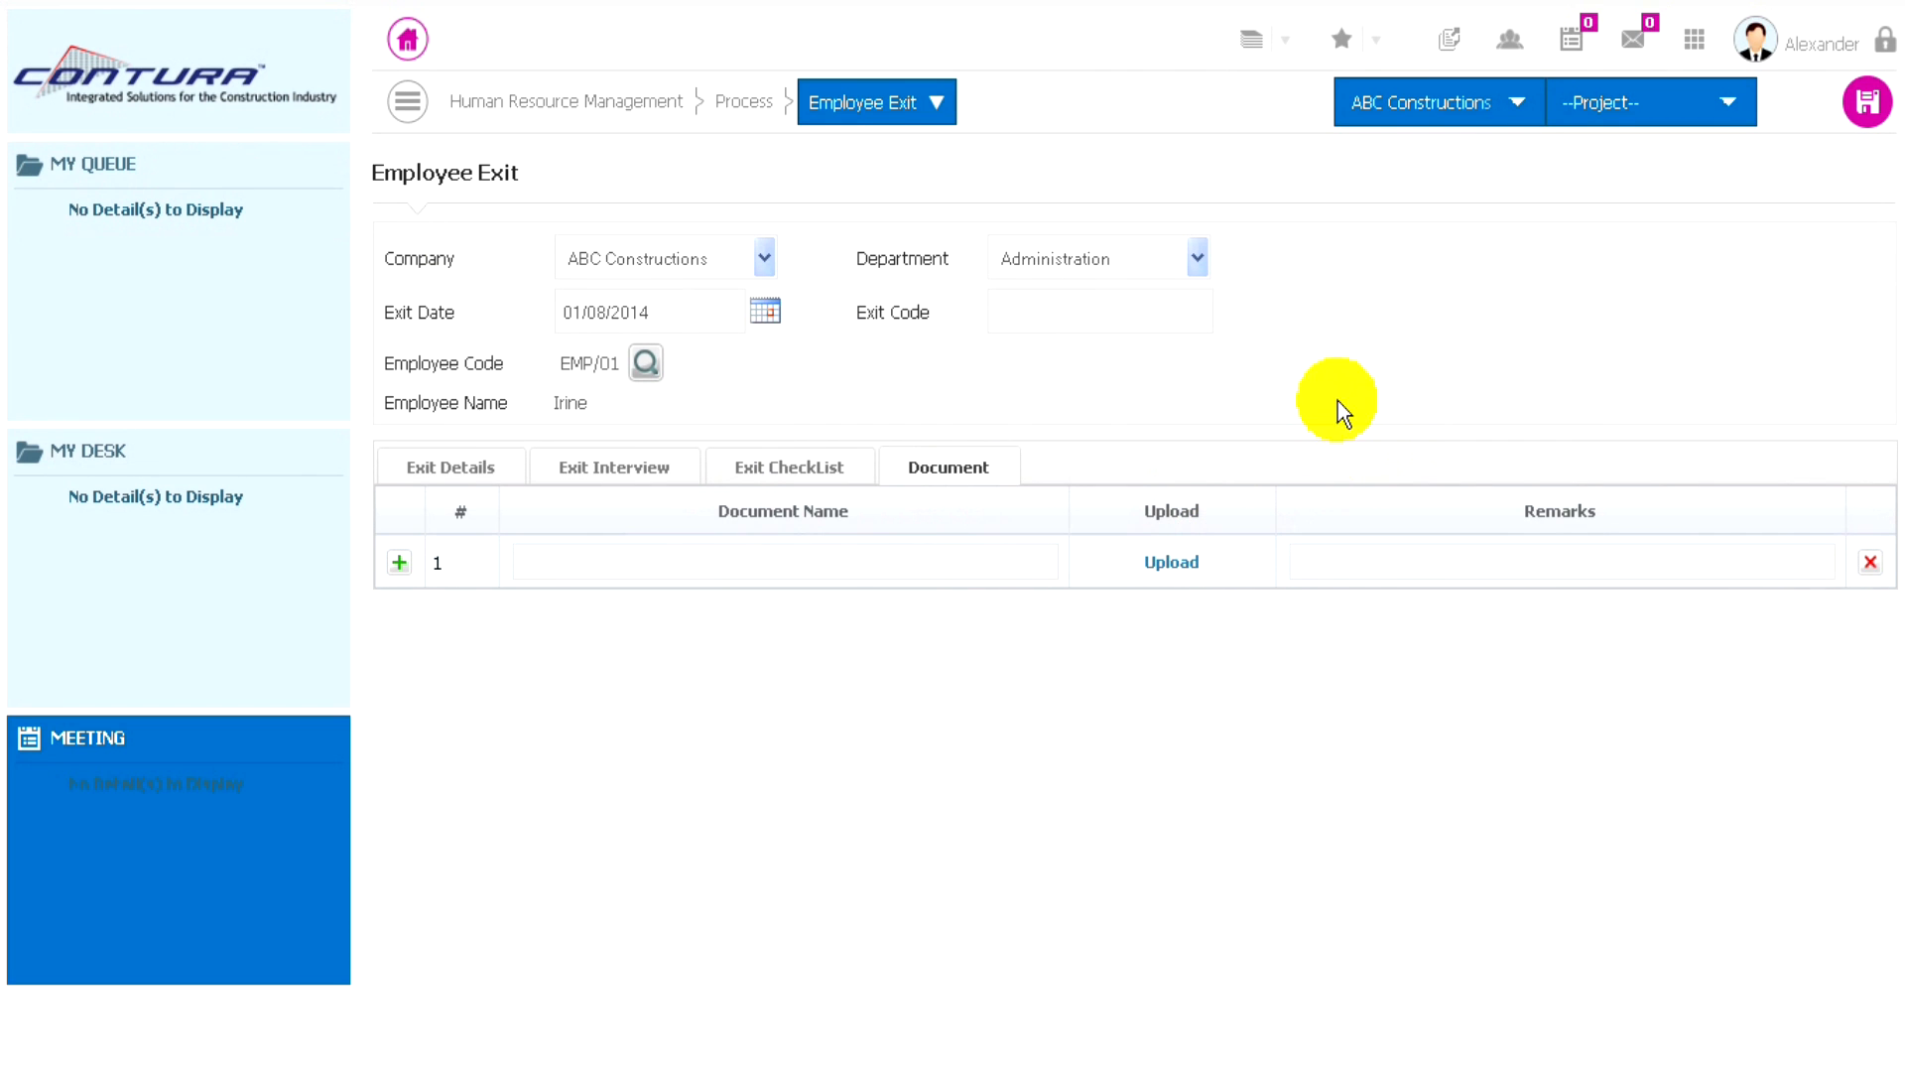
{"action": "left_click", "coordinate": [1868, 105]}
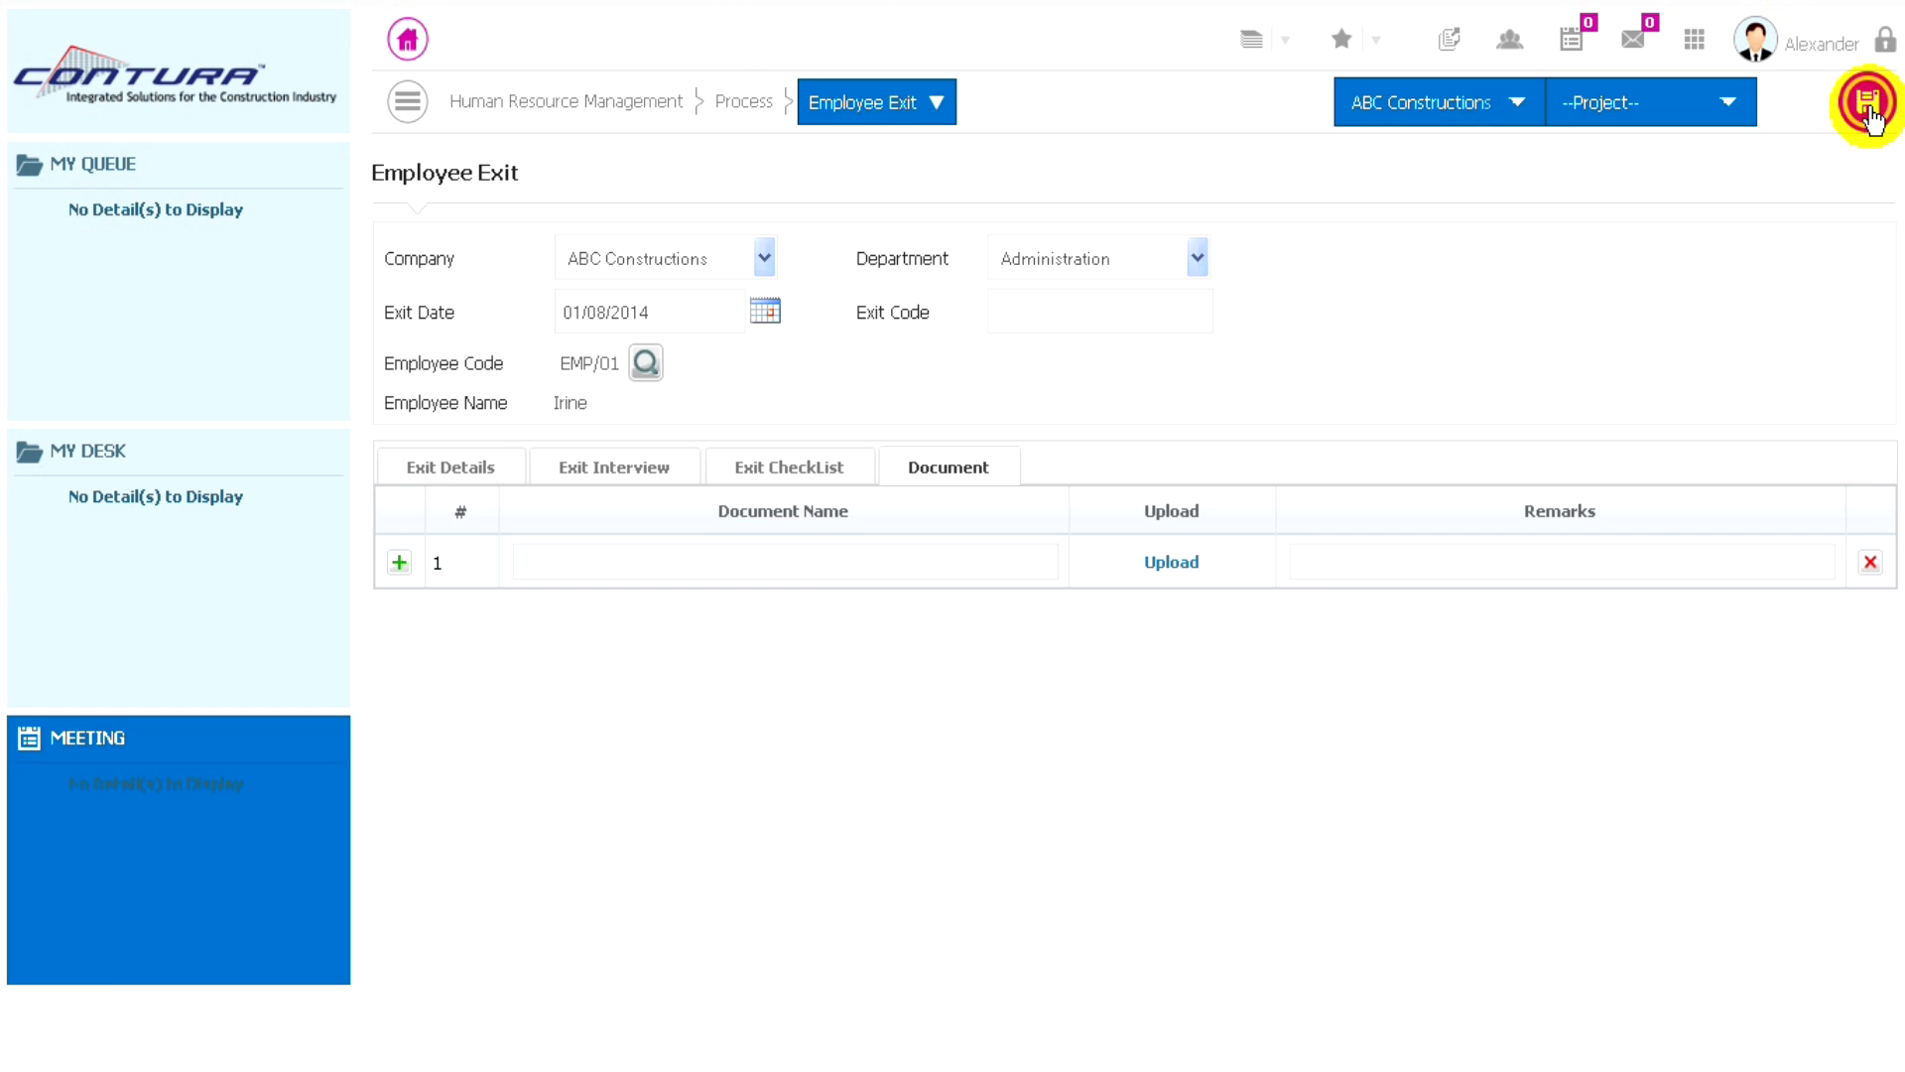